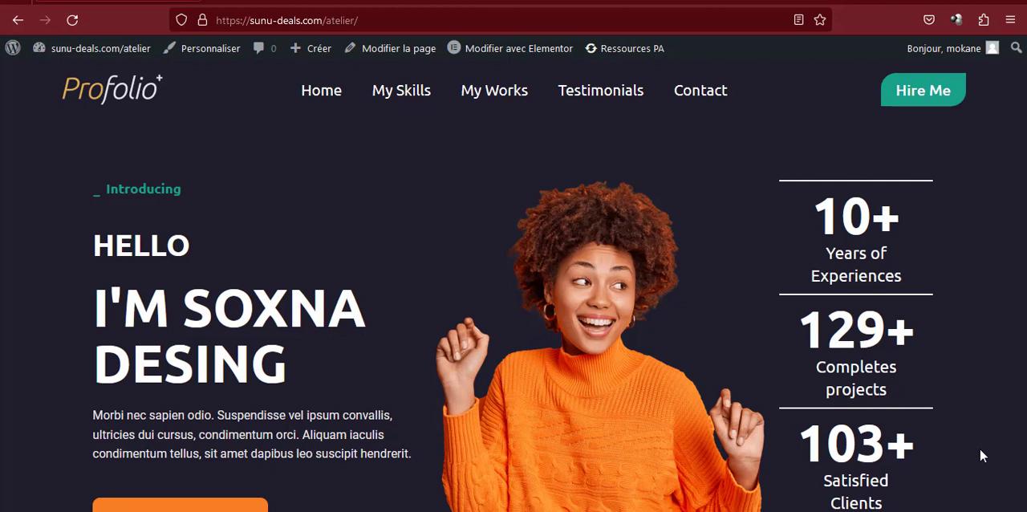
Examine the home page's hero introduction, from the logo and Introducing label to the headings, paragraph and Learn More button
{"action": "left_click", "coordinate": [126, 101]}
{"action": "left_click_drag", "start_coordinate": [96, 190], "coordinate": [184, 191]}
{"action": "left_click_drag", "start_coordinate": [95, 232], "coordinate": [325, 391]}
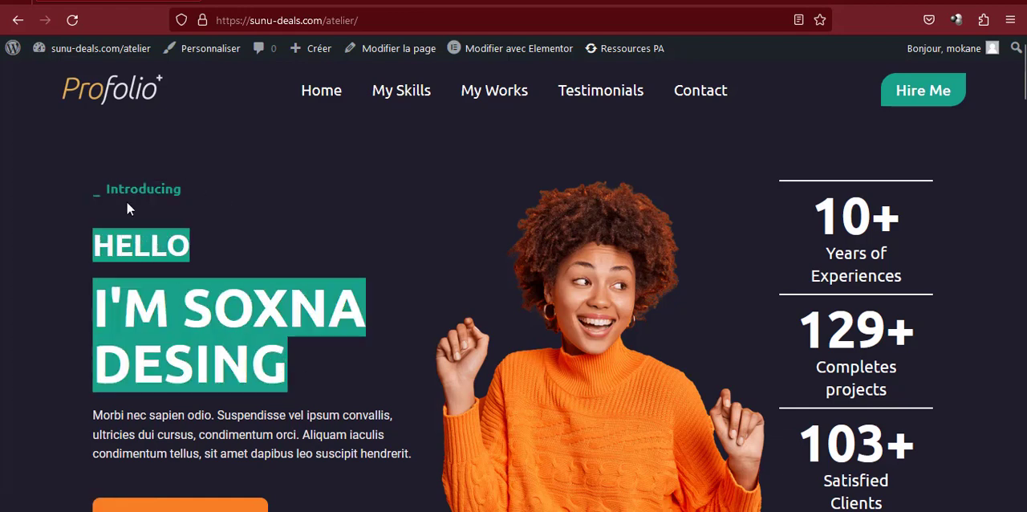
{"action": "left_click_drag", "start_coordinate": [127, 208], "coordinate": [311, 376]}
{"action": "left_click", "coordinate": [166, 319]}
{"action": "left_click_drag", "start_coordinate": [97, 312], "coordinate": [307, 390]}
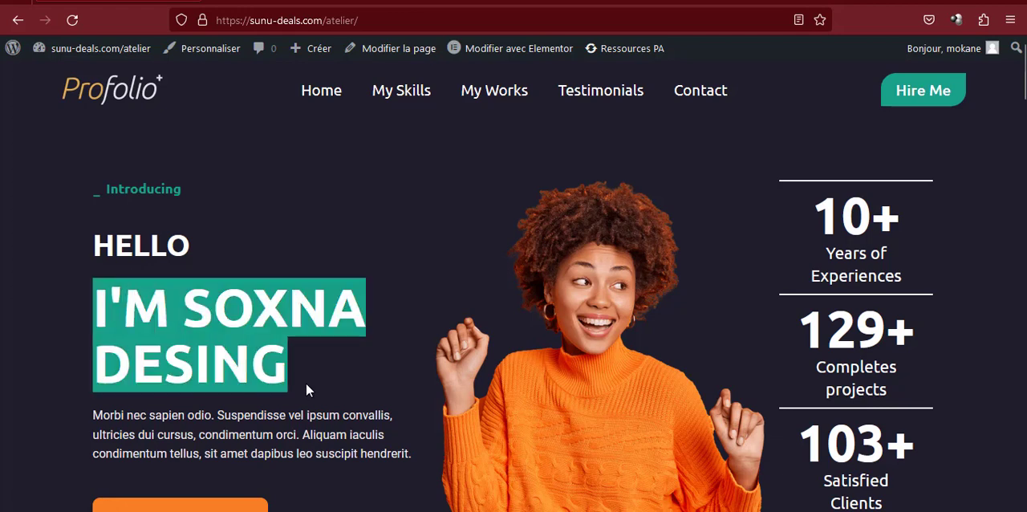
{"action": "left_click", "coordinate": [302, 390]}
{"action": "scroll", "coordinate": [302, 390], "scroll_direction": "down", "scroll_amount": 2}
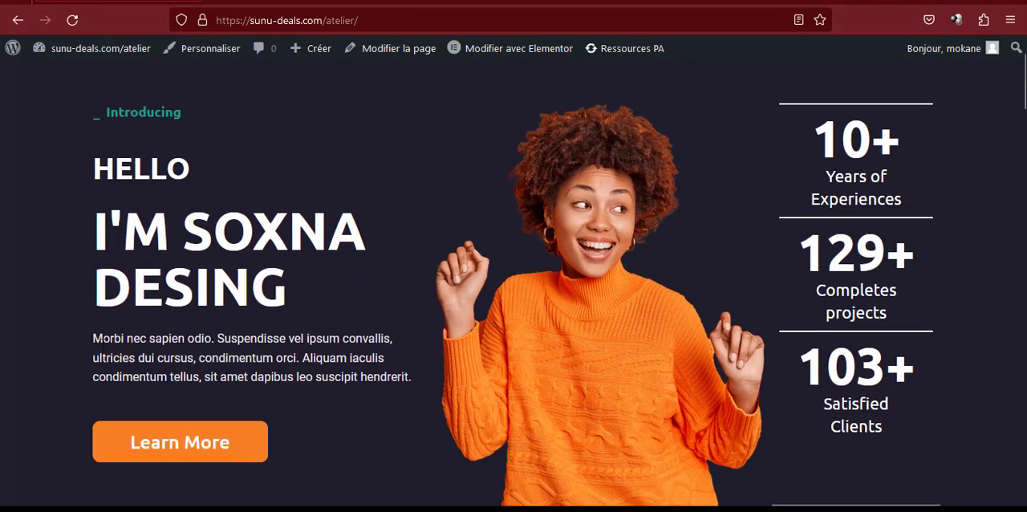
{"action": "left_click_drag", "start_coordinate": [93, 338], "coordinate": [368, 377]}
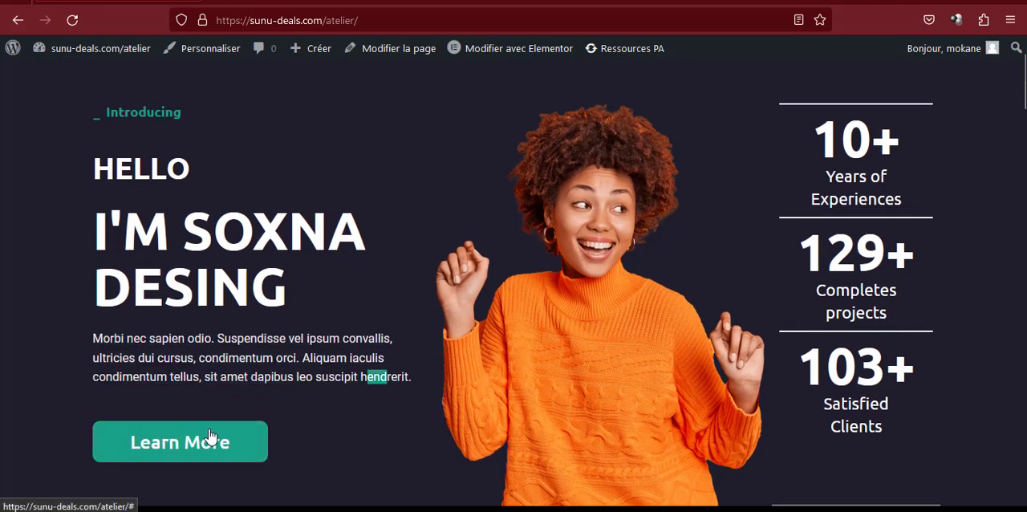
{"action": "left_click", "coordinate": [388, 345]}
{"action": "scroll", "coordinate": [640, 244], "scroll_direction": "down", "scroll_amount": 3}
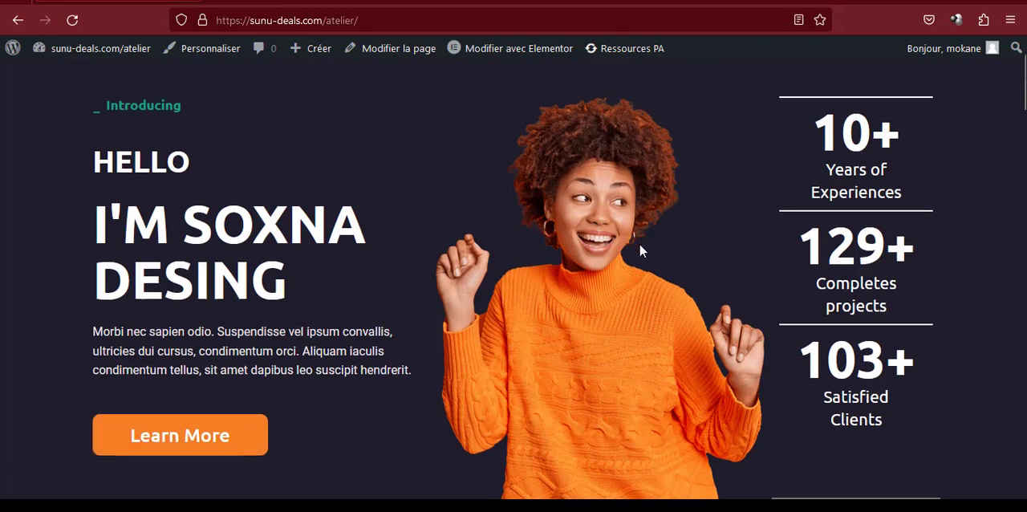
Review the hero section's main heading and its statistics on experience, completed projects and satisfied clients
{"action": "scroll", "coordinate": [640, 245], "scroll_direction": "up", "scroll_amount": 4}
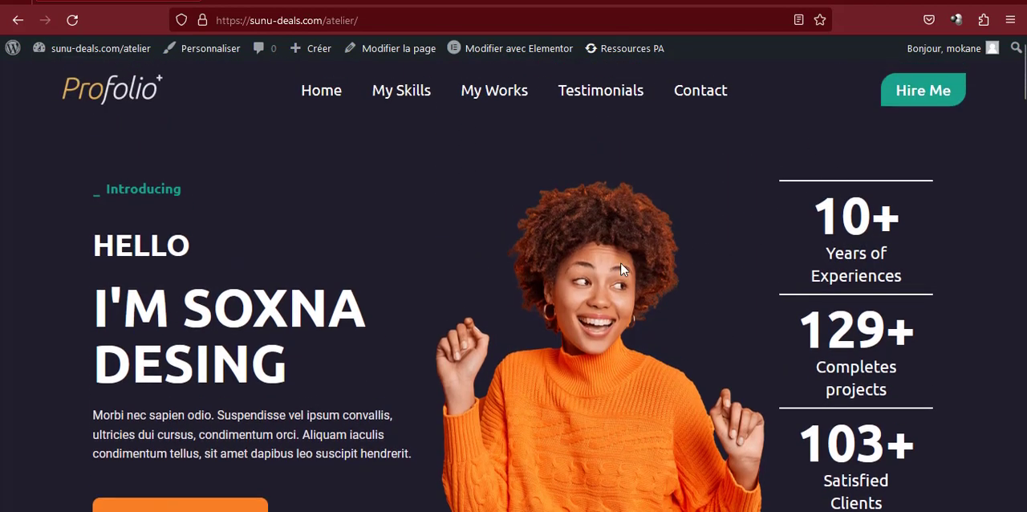
{"action": "left_click_drag", "start_coordinate": [196, 316], "coordinate": [384, 408]}
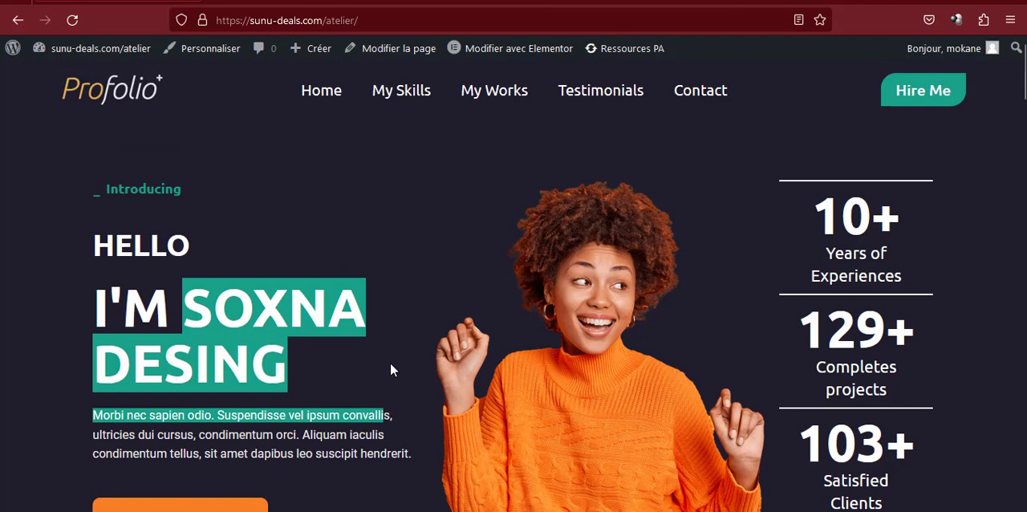
{"action": "left_click", "coordinate": [428, 348]}
{"action": "left_click_drag", "start_coordinate": [818, 222], "coordinate": [931, 482]}
{"action": "left_click", "coordinate": [815, 337]}
{"action": "scroll", "coordinate": [800, 325], "scroll_direction": "down", "scroll_amount": 1}
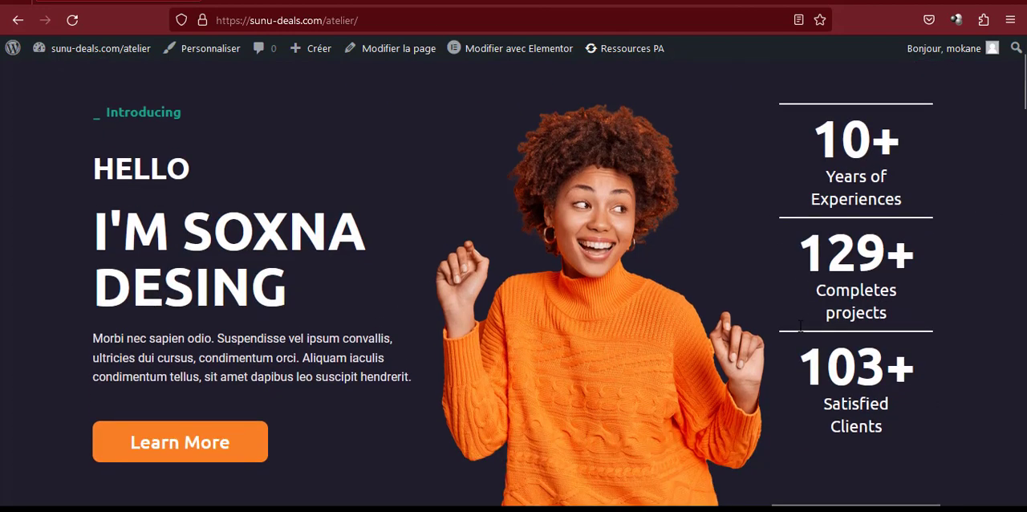
Look over the client logo carousel and the My Skills section with its Marketing, Website & Design and Mobile App cards
{"action": "scroll", "coordinate": [800, 325], "scroll_direction": "down", "scroll_amount": 3}
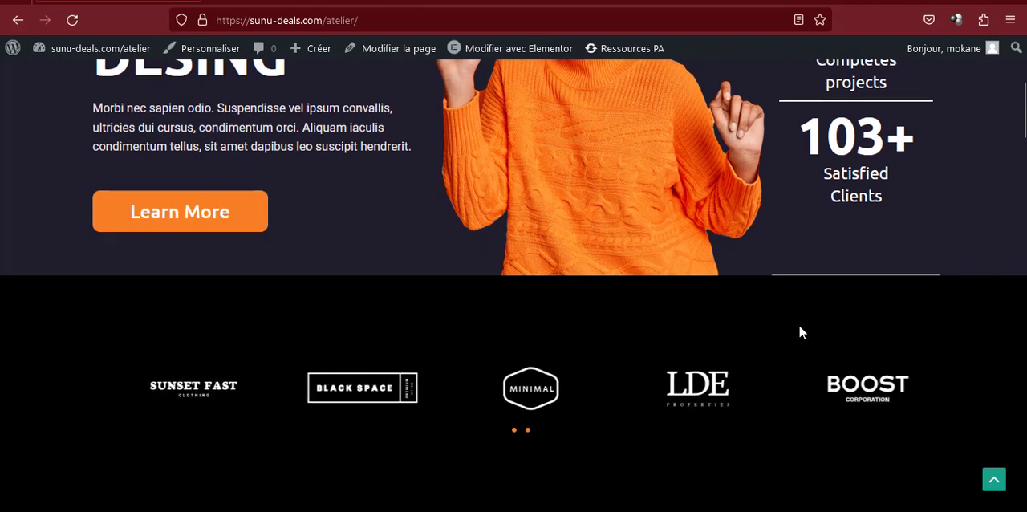
{"action": "scroll", "coordinate": [800, 328], "scroll_direction": "down", "scroll_amount": 2}
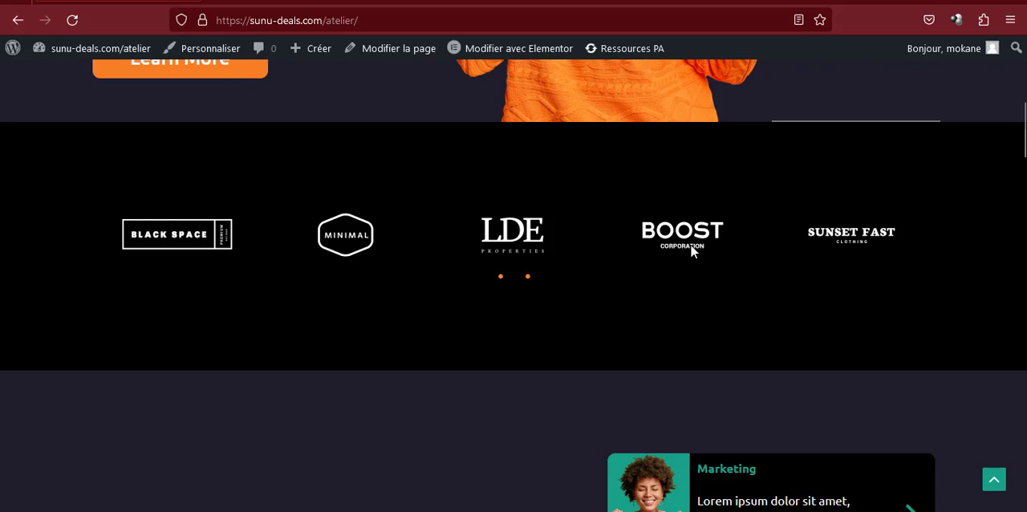
{"action": "scroll", "coordinate": [667, 260], "scroll_direction": "down", "scroll_amount": 5}
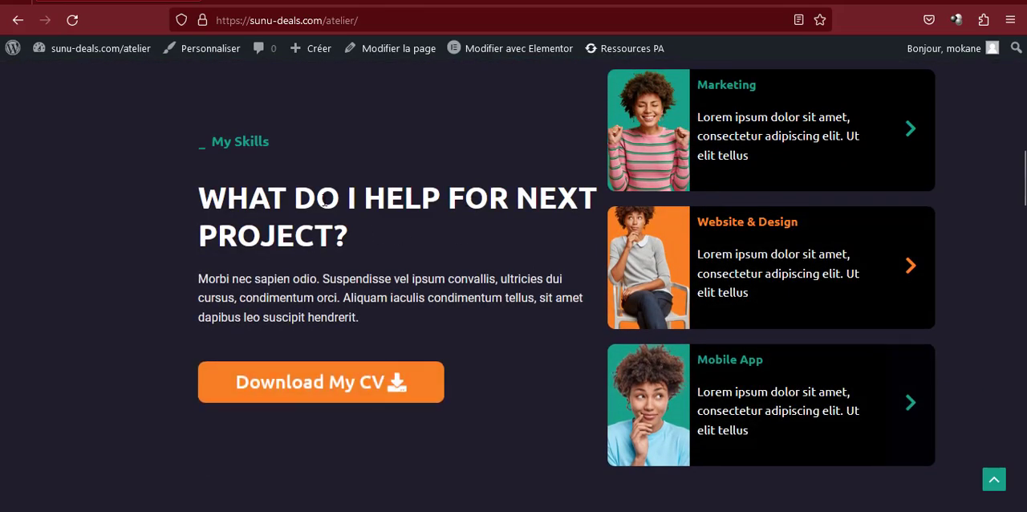
{"action": "triple_click", "coordinate": [247, 146]}
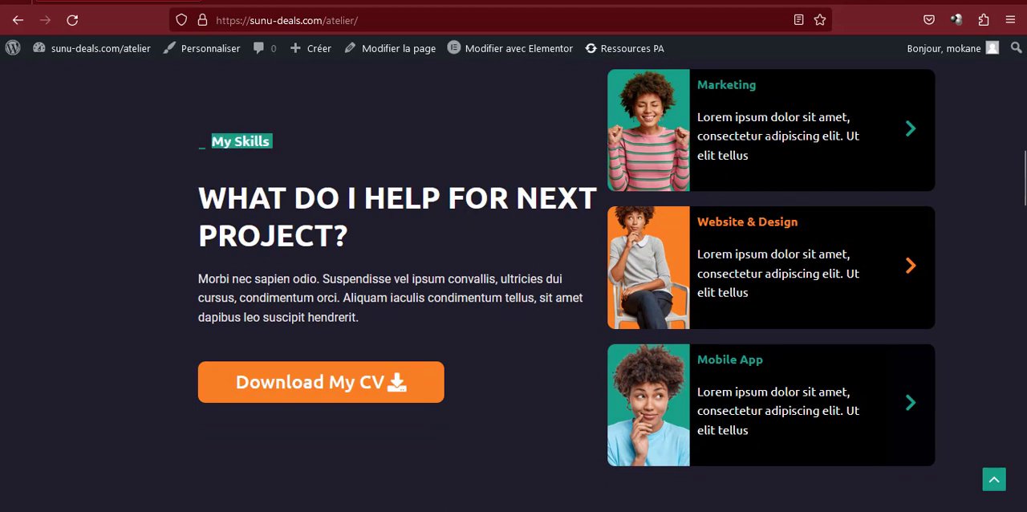
{"action": "left_click_drag", "start_coordinate": [707, 84], "coordinate": [757, 84]}
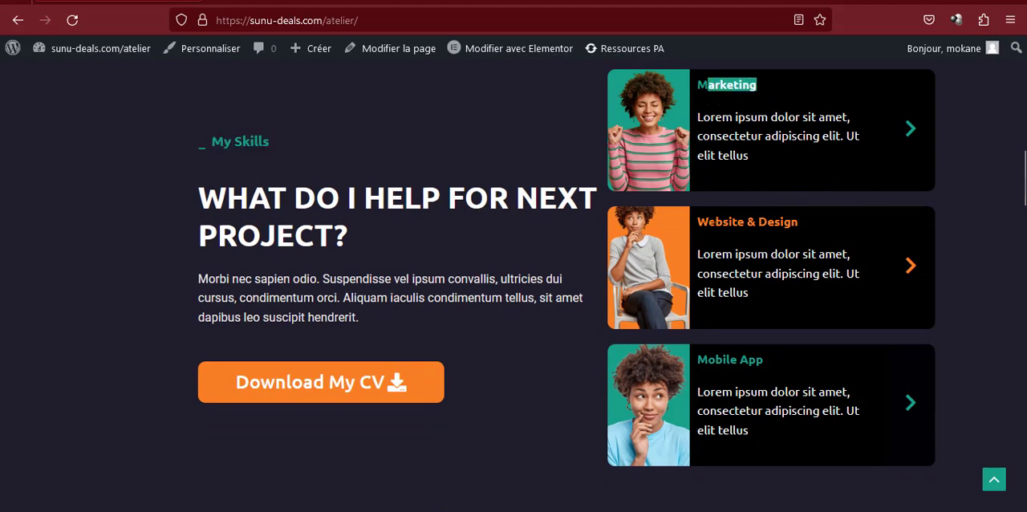
{"action": "left_click_drag", "start_coordinate": [714, 221], "coordinate": [791, 221]}
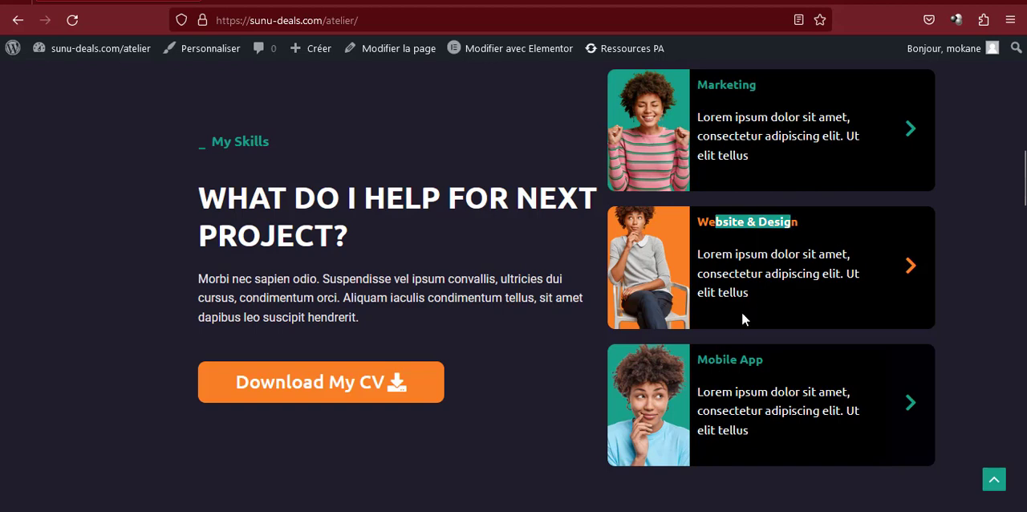
{"action": "left_click_drag", "start_coordinate": [764, 359], "coordinate": [708, 359]}
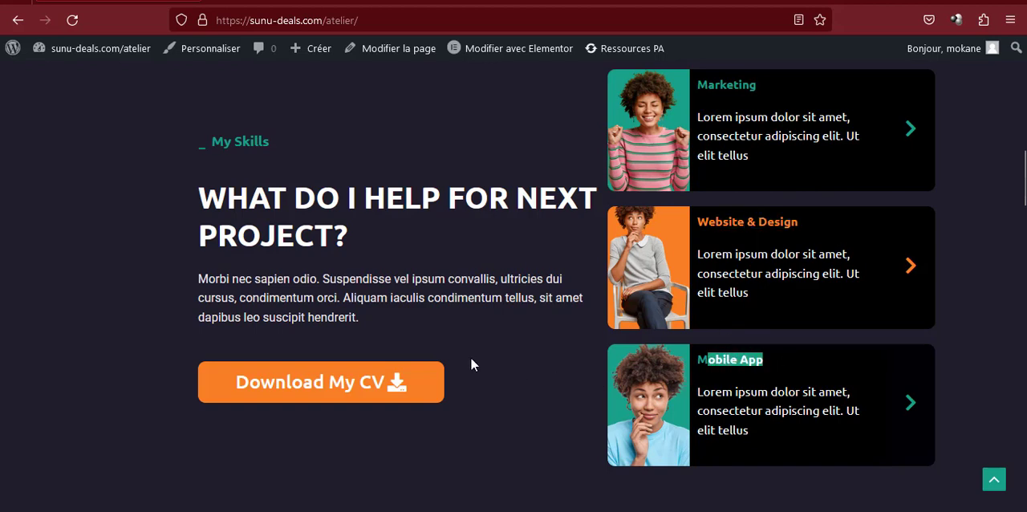
Filter the My Works gallery by Design and preview the wedding template image at full size
{"action": "scroll", "coordinate": [471, 365], "scroll_direction": "down", "scroll_amount": 6}
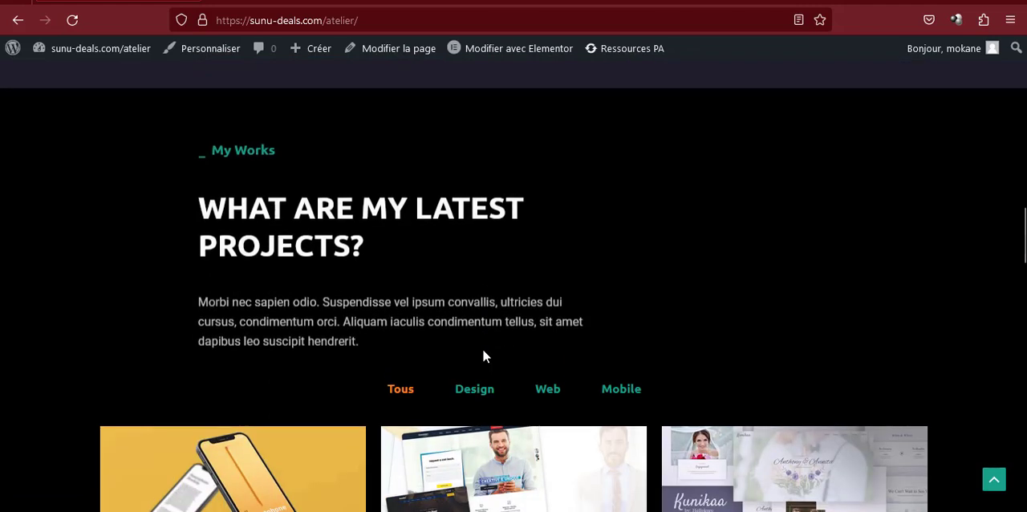
{"action": "scroll", "coordinate": [354, 298], "scroll_direction": "down", "scroll_amount": 2}
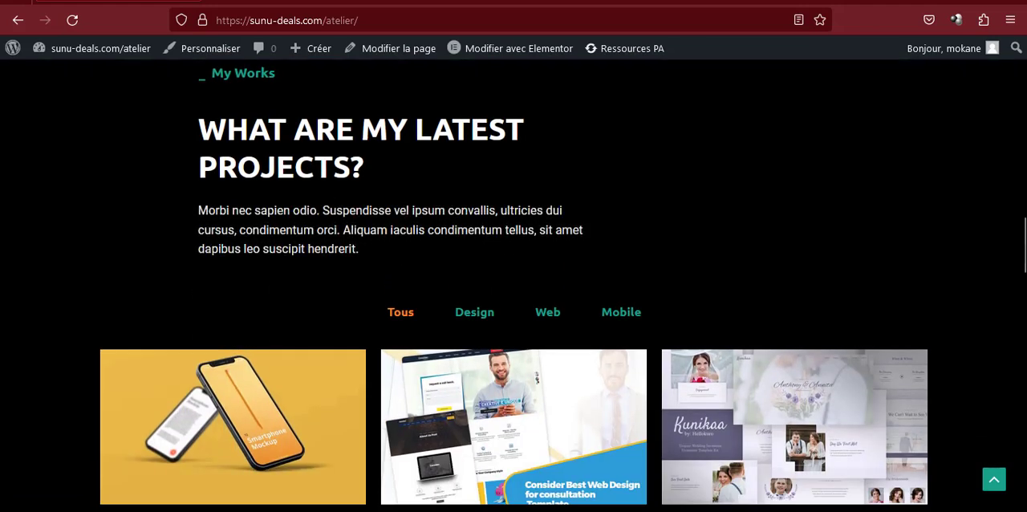
{"action": "scroll", "coordinate": [486, 281], "scroll_direction": "down", "scroll_amount": 3}
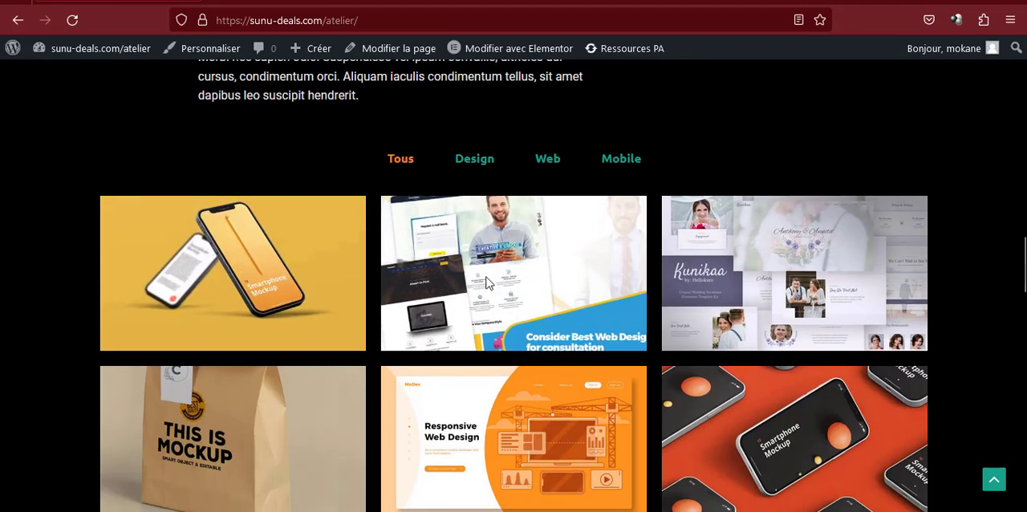
{"action": "scroll", "coordinate": [426, 265], "scroll_direction": "down", "scroll_amount": 2}
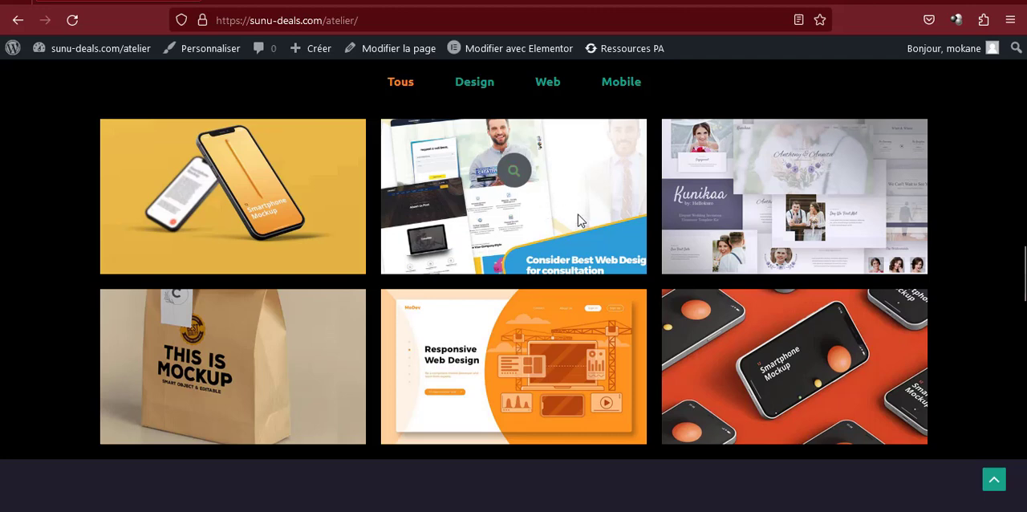
{"action": "left_click", "coordinate": [478, 85]}
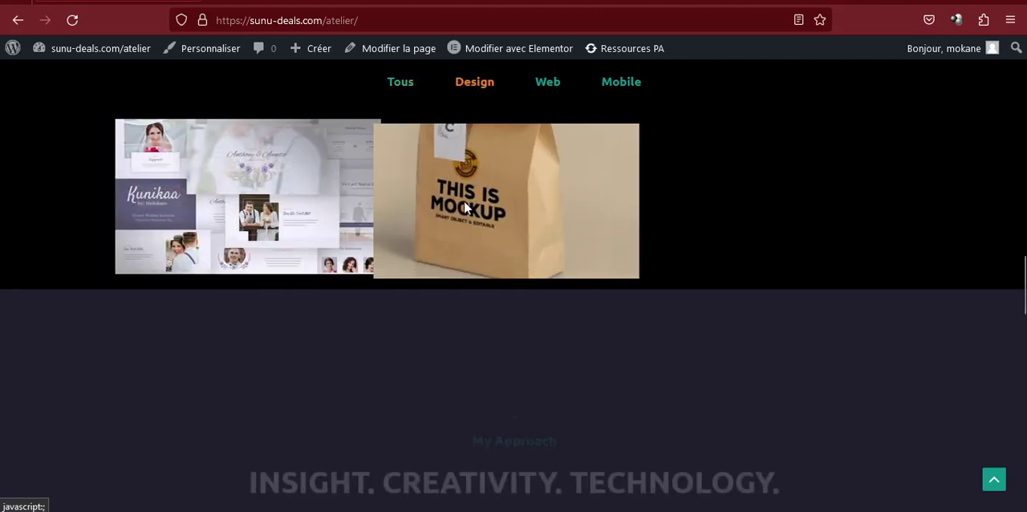
{"action": "left_click", "coordinate": [272, 204]}
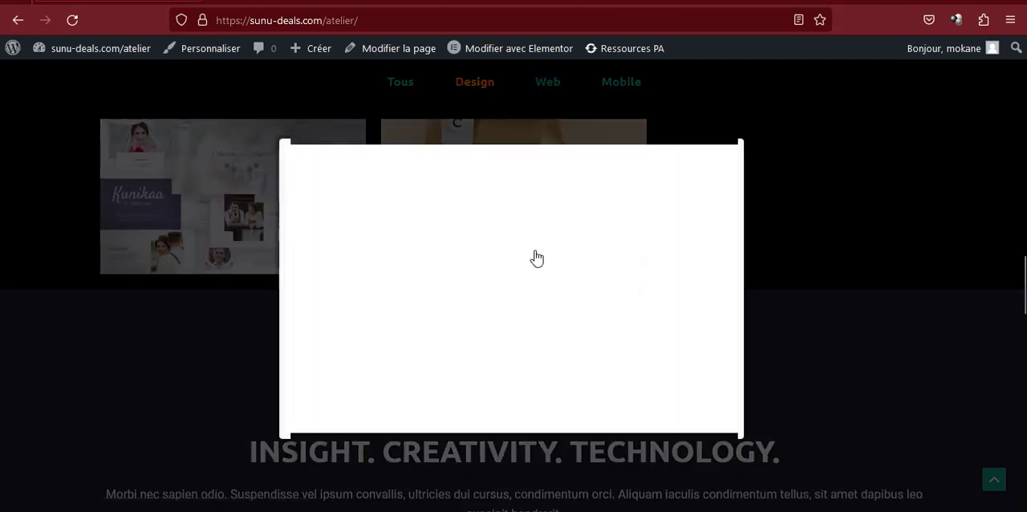
{"action": "left_click", "coordinate": [773, 126]}
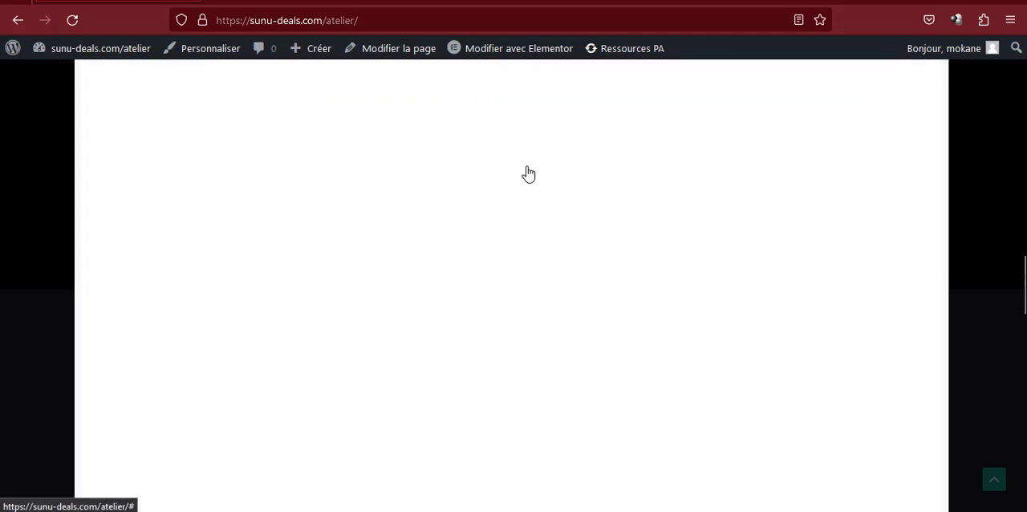
{"action": "left_click", "coordinate": [981, 211]}
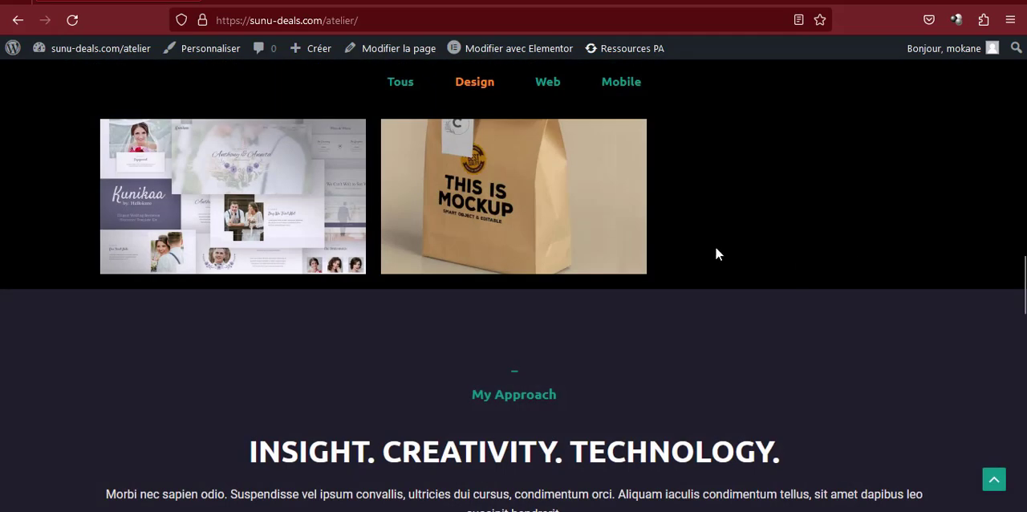
Filter the gallery by Web and preview the Responsive Web Design image and the one after it
{"action": "left_click", "coordinate": [549, 84]}
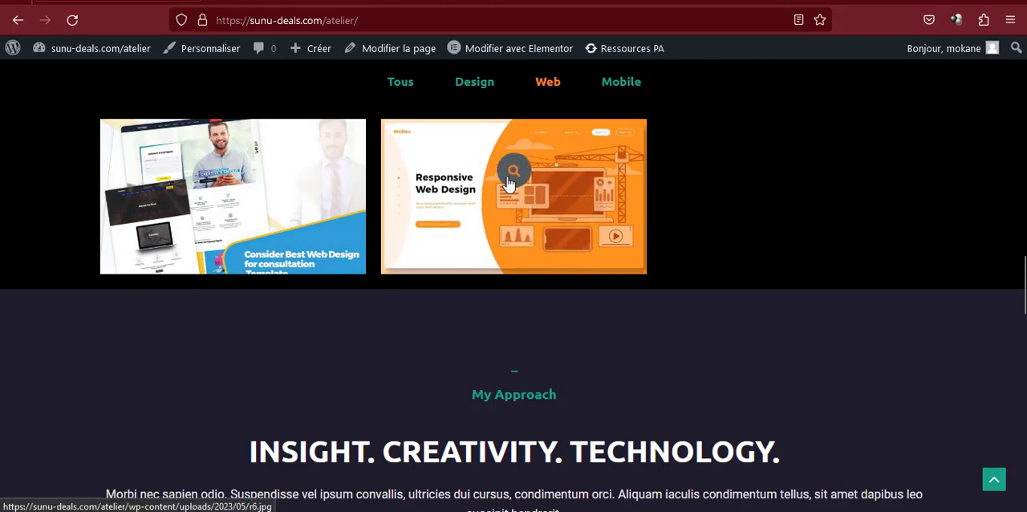
{"action": "left_click", "coordinate": [506, 178]}
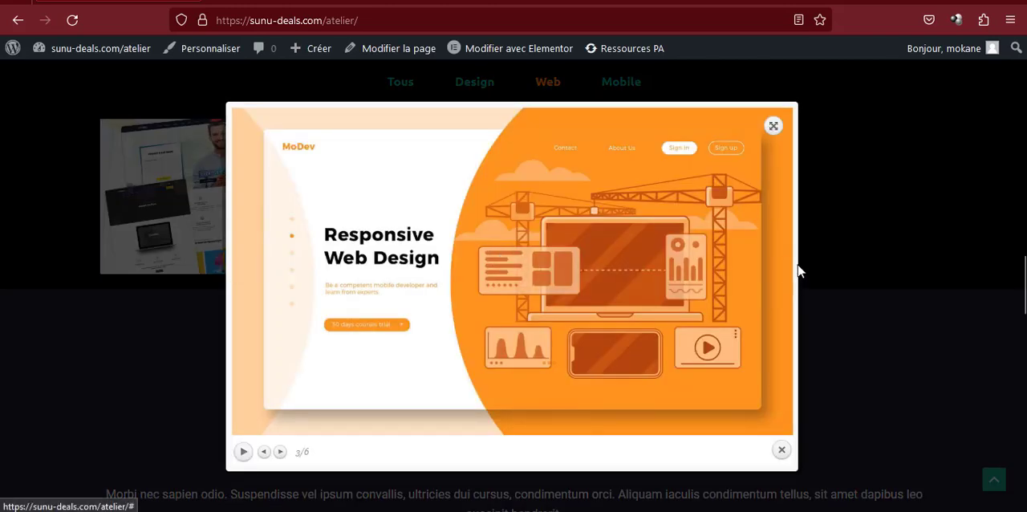
{"action": "left_click", "coordinate": [781, 274]}
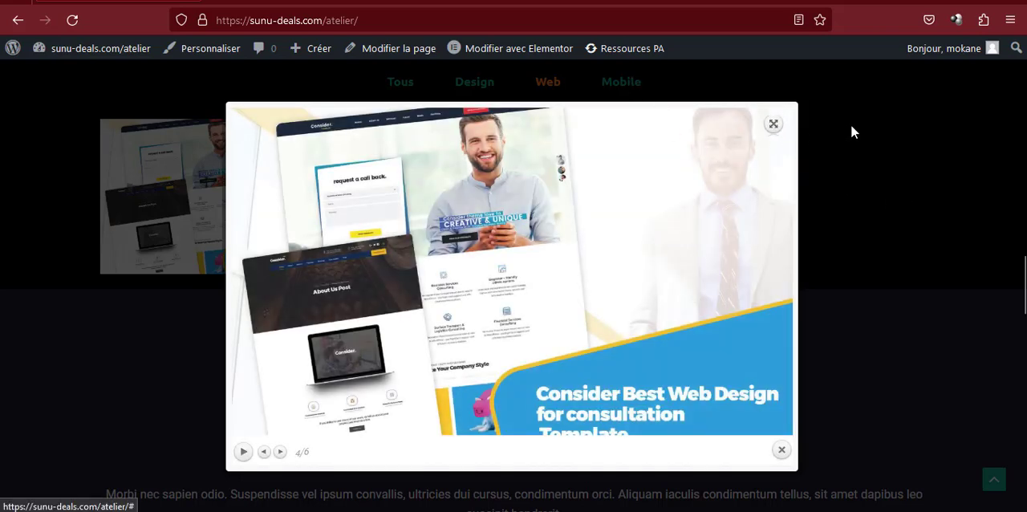
{"action": "left_click", "coordinate": [850, 128]}
Filter the gallery by Mobile and preview the red smartphone mockup image
{"action": "left_click", "coordinate": [630, 84]}
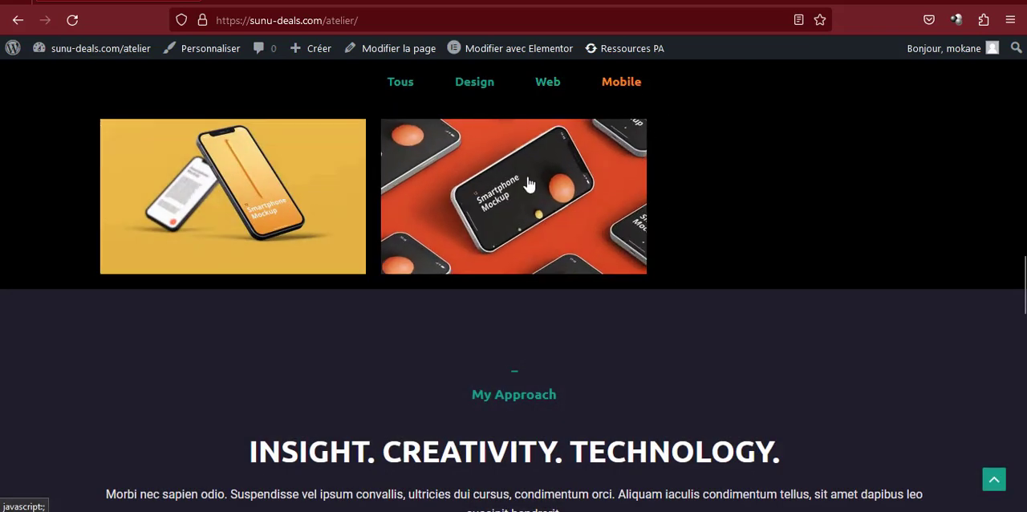
{"action": "left_click", "coordinate": [518, 190]}
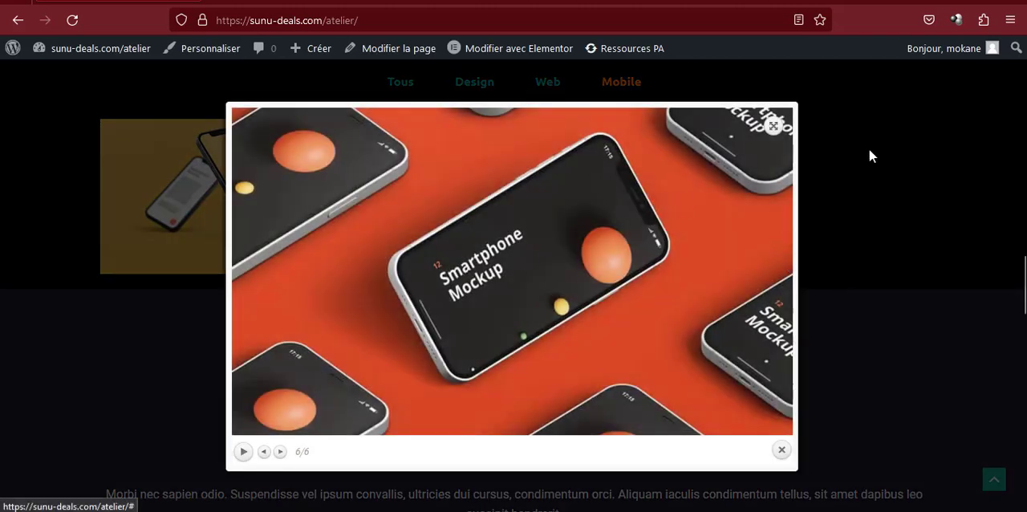
{"action": "left_click", "coordinate": [906, 165]}
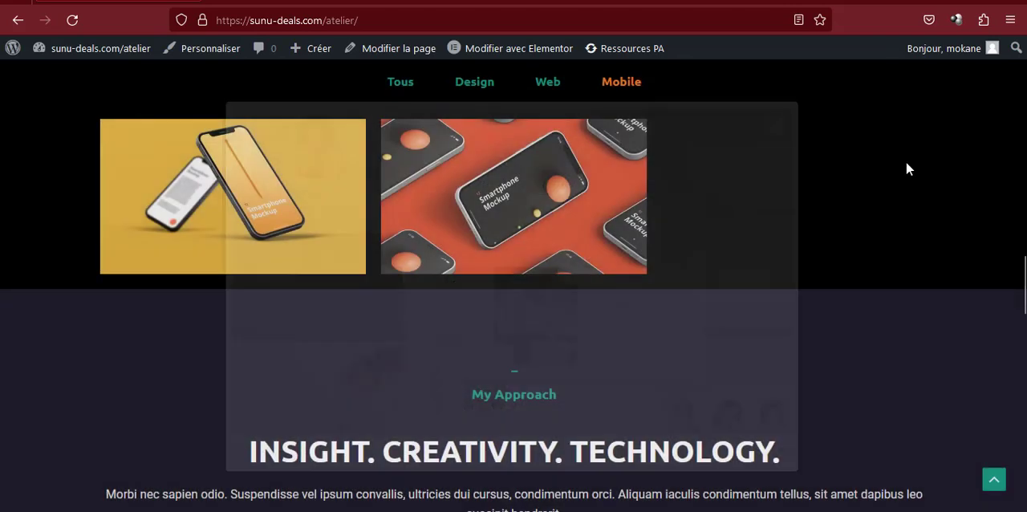
Show all projects in the My Works gallery again and look over the full grid
{"action": "scroll", "coordinate": [711, 207], "scroll_direction": "up", "scroll_amount": 2}
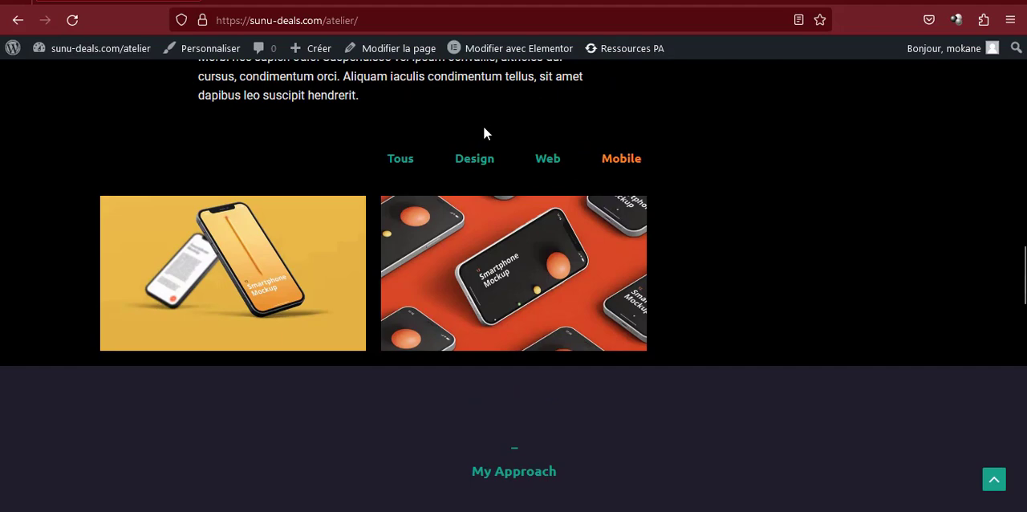
{"action": "left_click", "coordinate": [398, 159]}
{"action": "scroll", "coordinate": [437, 221], "scroll_direction": "down", "scroll_amount": 3}
{"action": "scroll", "coordinate": [361, 213], "scroll_direction": "down", "scroll_amount": 3}
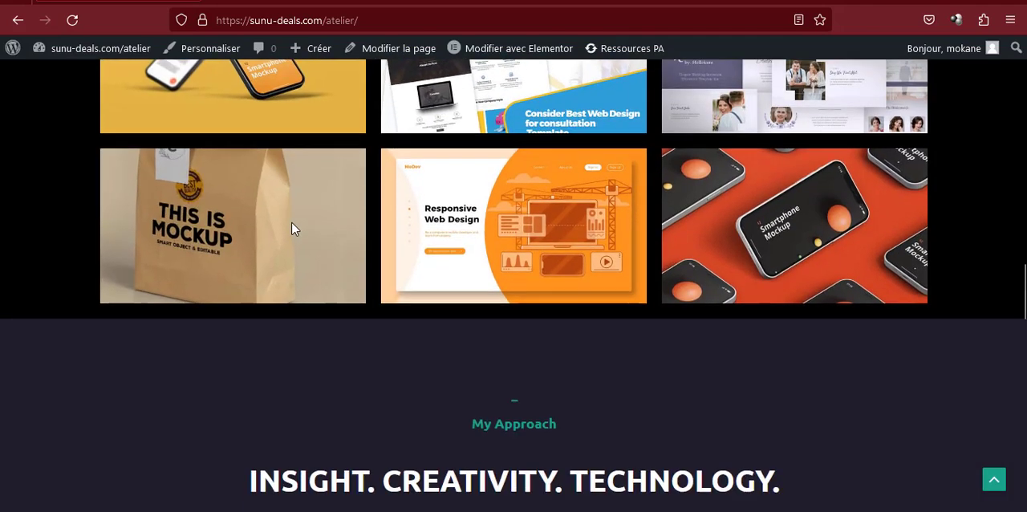
{"action": "scroll", "coordinate": [321, 176], "scroll_direction": "up", "scroll_amount": 3}
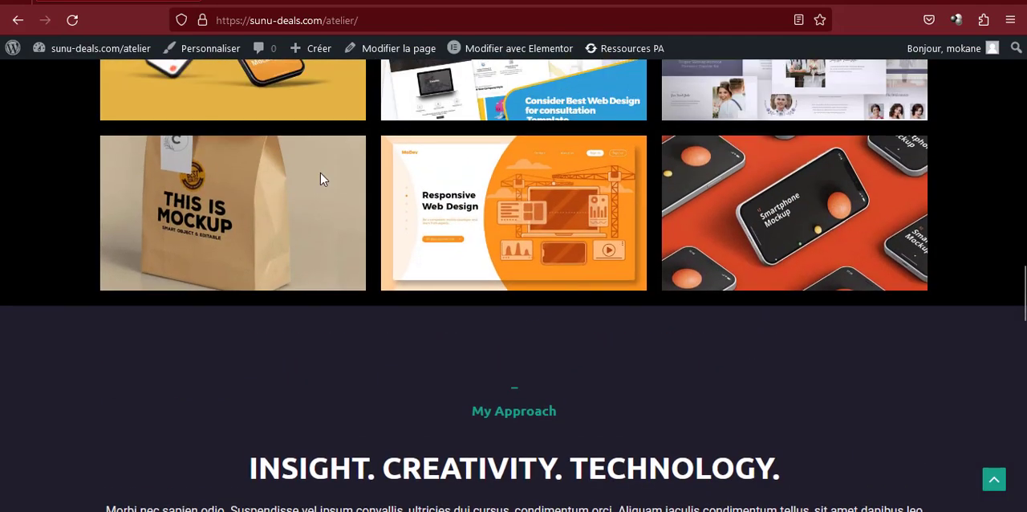
Examine the My Approach section with its Concept, Build and Test cards, and reach the My Clients testimonials
{"action": "scroll", "coordinate": [550, 226], "scroll_direction": "down", "scroll_amount": 4}
{"action": "left_click_drag", "start_coordinate": [472, 174], "coordinate": [587, 237]}
{"action": "left_click", "coordinate": [477, 208]}
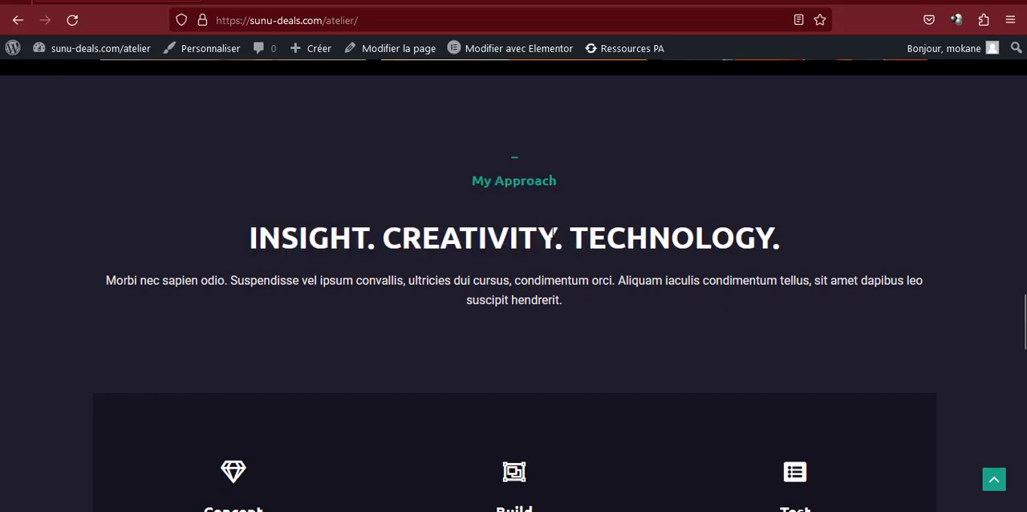
{"action": "scroll", "coordinate": [477, 208], "scroll_direction": "down", "scroll_amount": 3}
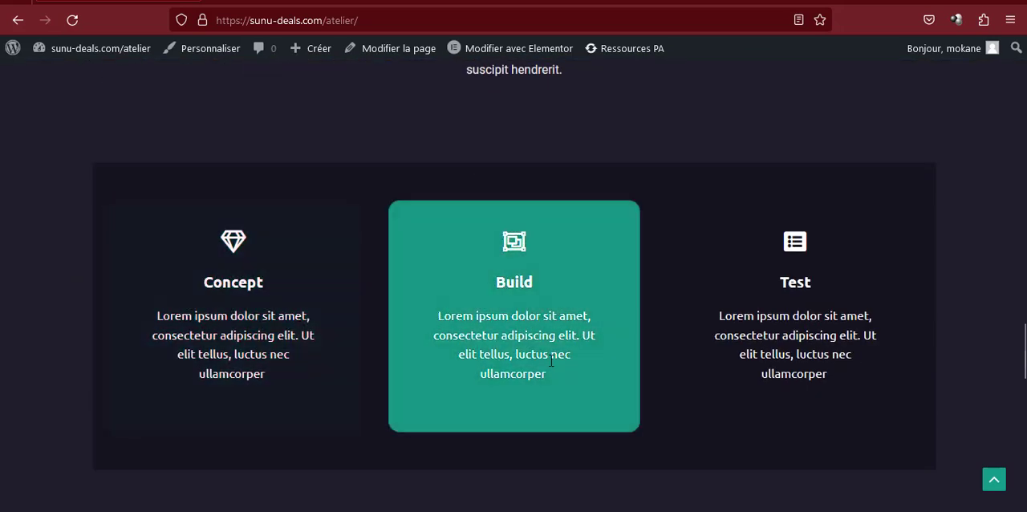
{"action": "scroll", "coordinate": [560, 337], "scroll_direction": "down", "scroll_amount": 6}
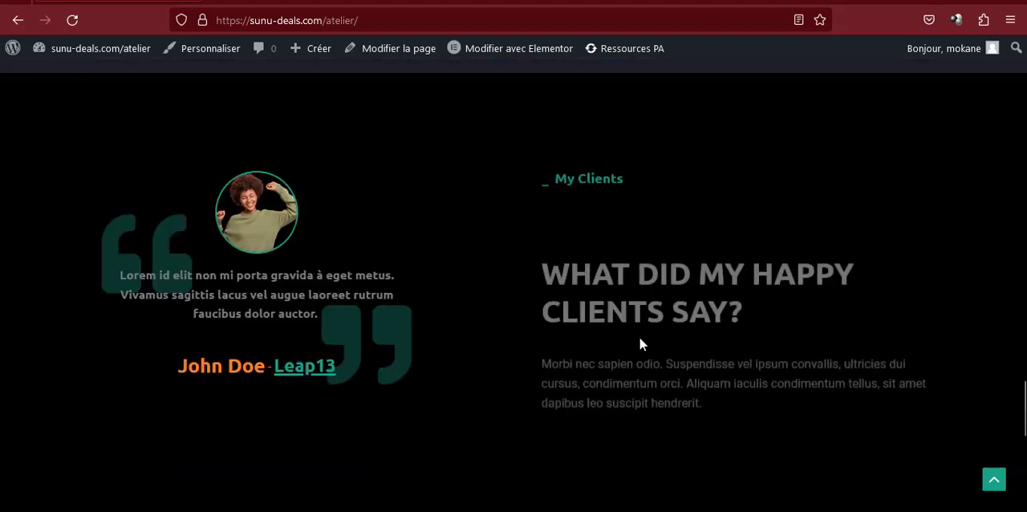
Highlight the My Clients heading and text, and point out the testimonial quote beside it
{"action": "left_click_drag", "start_coordinate": [545, 175], "coordinate": [716, 391]}
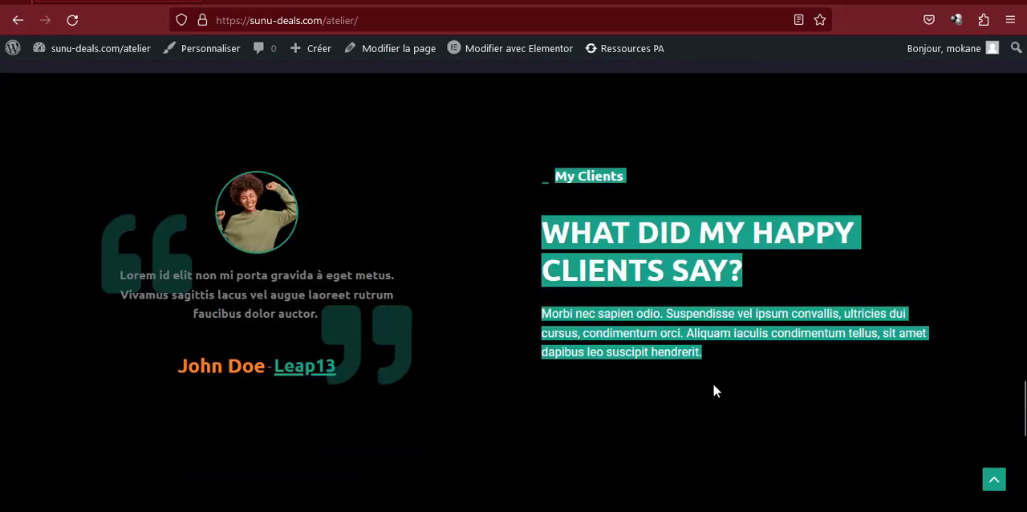
{"action": "left_click_drag", "start_coordinate": [146, 275], "coordinate": [346, 341]}
{"action": "left_click", "coordinate": [559, 332]}
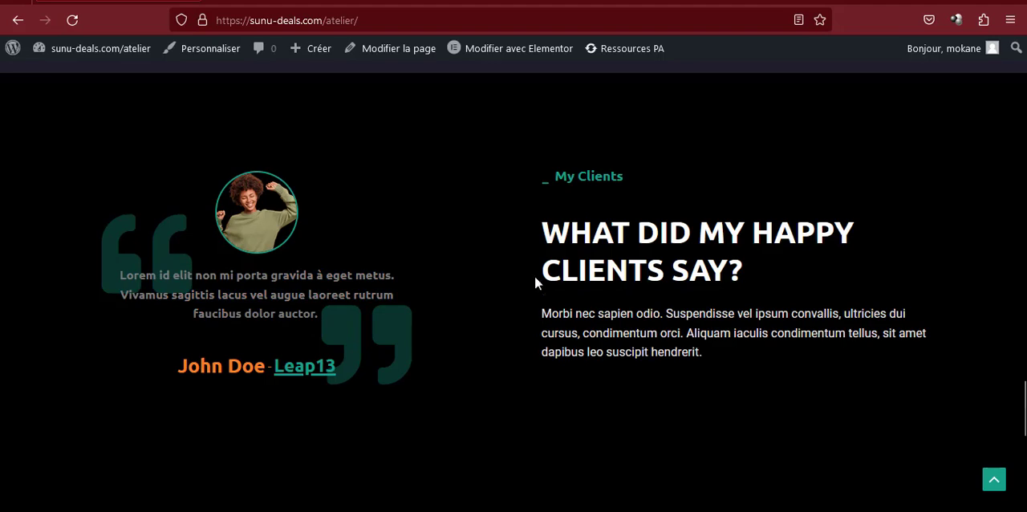
Go to the Contact Me section and highlight its Work With Me heading and text, continuing to the phone button and footer
{"action": "scroll", "coordinate": [572, 278], "scroll_direction": "down", "scroll_amount": 5}
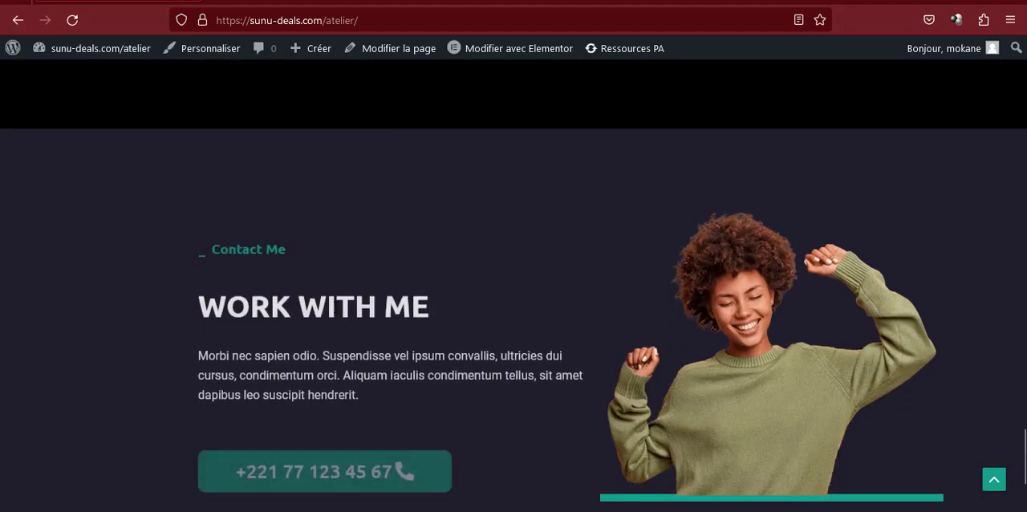
{"action": "left_click_drag", "start_coordinate": [220, 252], "coordinate": [436, 377]}
{"action": "left_click", "coordinate": [435, 376]}
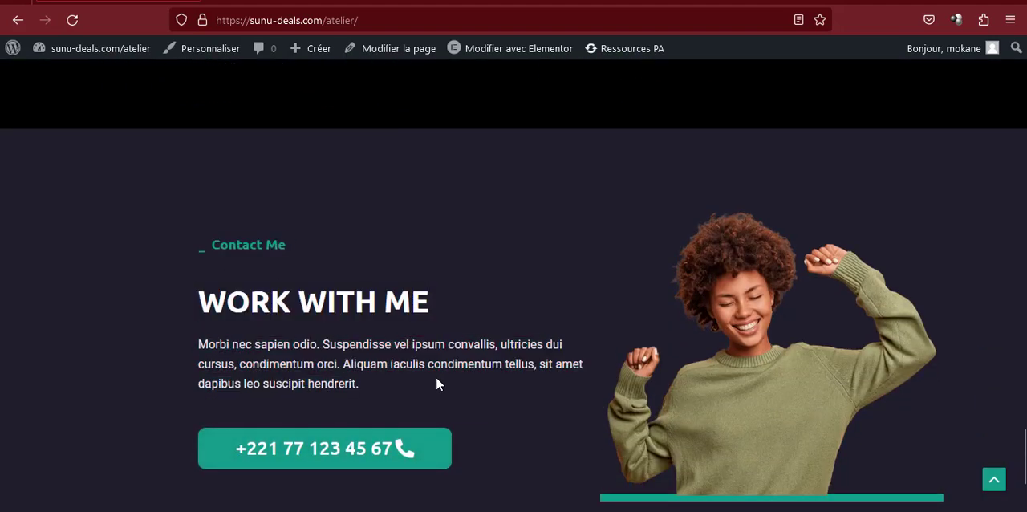
{"action": "scroll", "coordinate": [393, 369], "scroll_direction": "down", "scroll_amount": 3}
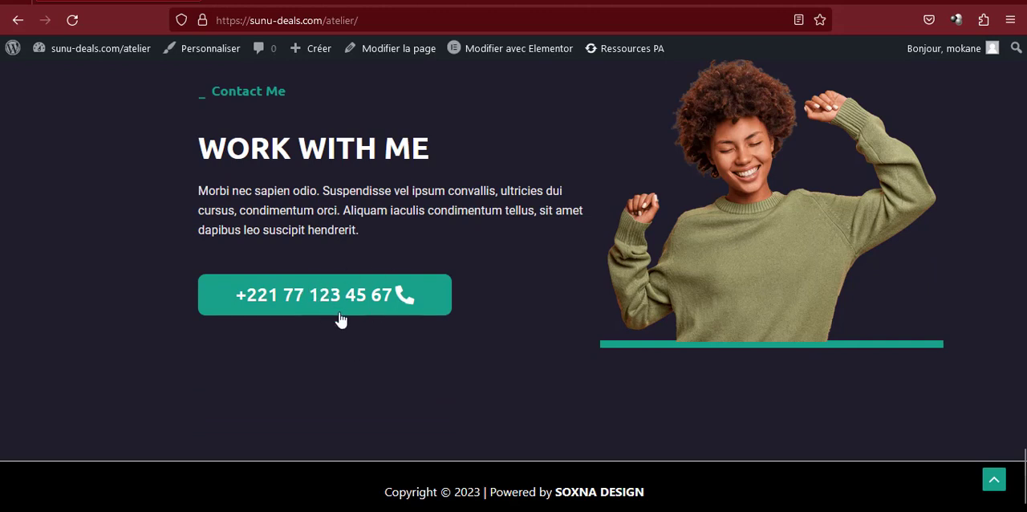
Highlight the copyright line in the page footer and clear the selection
{"action": "left_click_drag", "start_coordinate": [380, 491], "coordinate": [718, 500]}
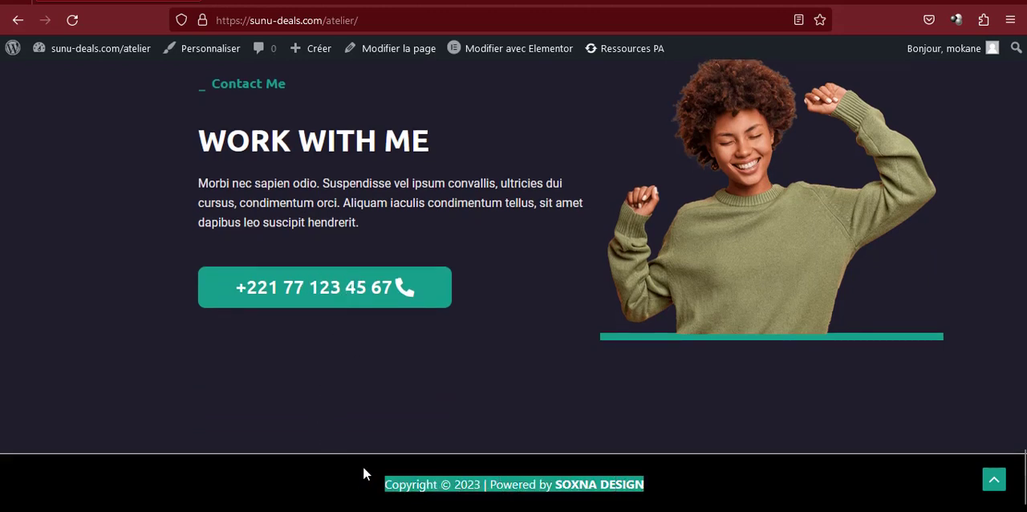
{"action": "left_click", "coordinate": [358, 473]}
{"action": "left_click_drag", "start_coordinate": [385, 483], "coordinate": [701, 493]}
{"action": "left_click", "coordinate": [841, 484]}
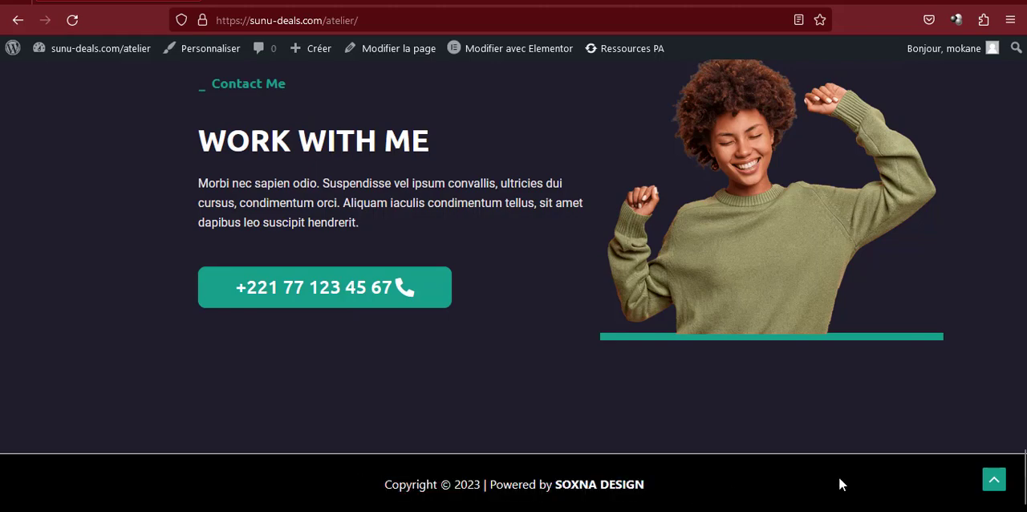
Test the My Skills and My Works links in the site header, returning to the top of the page after each
{"action": "left_click", "coordinate": [994, 480]}
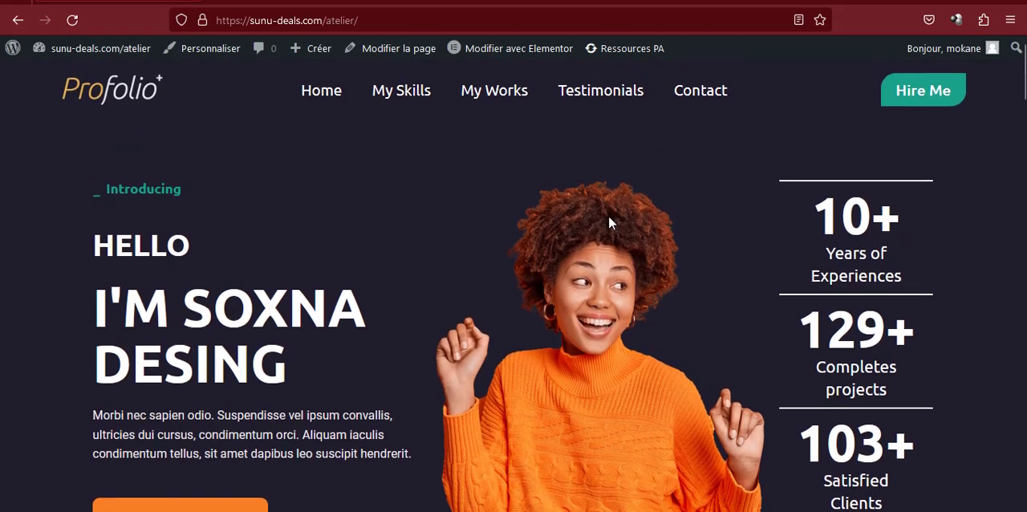
{"action": "left_click", "coordinate": [395, 98]}
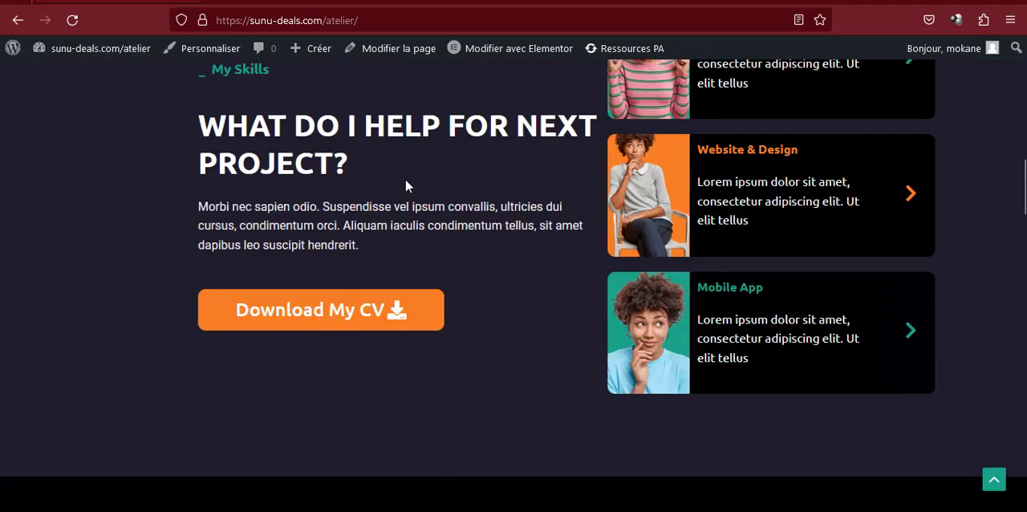
{"action": "left_click", "coordinate": [994, 480]}
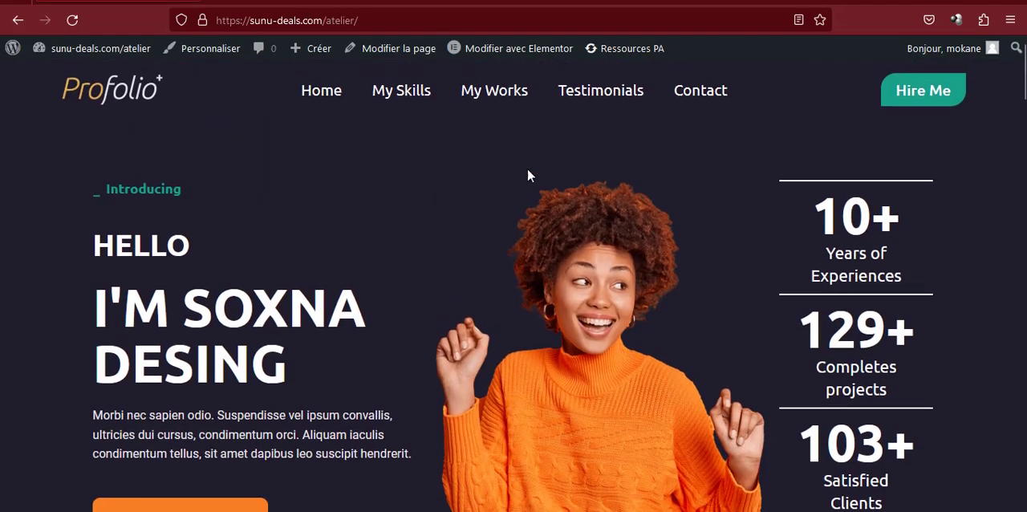
{"action": "left_click", "coordinate": [515, 100]}
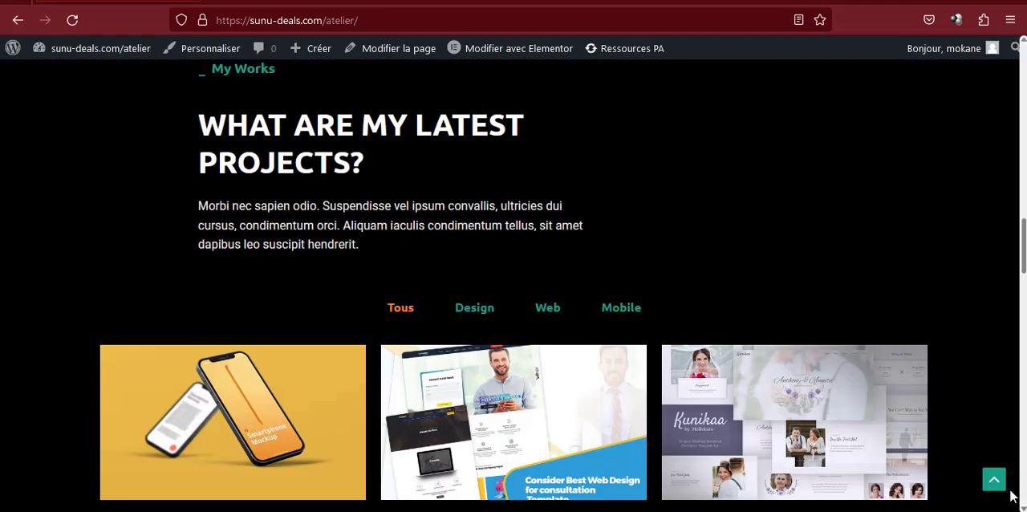
{"action": "left_click", "coordinate": [994, 481]}
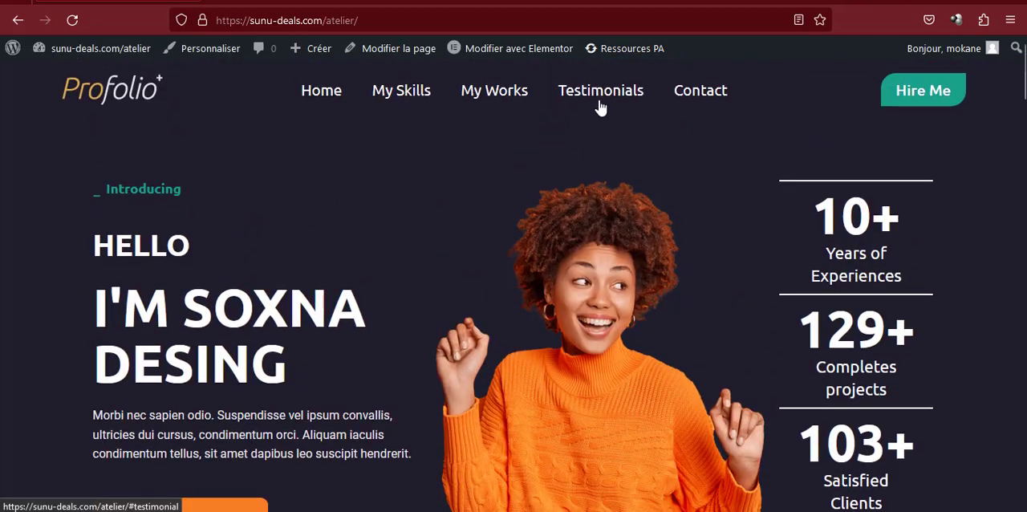
Test the Testimonials and Contact links in the site header, returning to the top of the page after each
{"action": "left_click", "coordinate": [600, 96]}
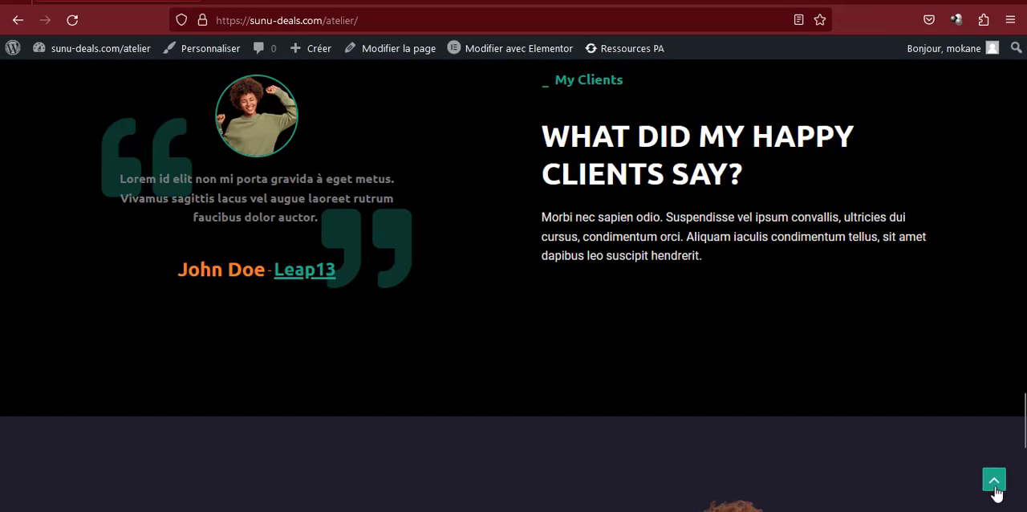
{"action": "left_click", "coordinate": [994, 481]}
{"action": "left_click", "coordinate": [709, 94]}
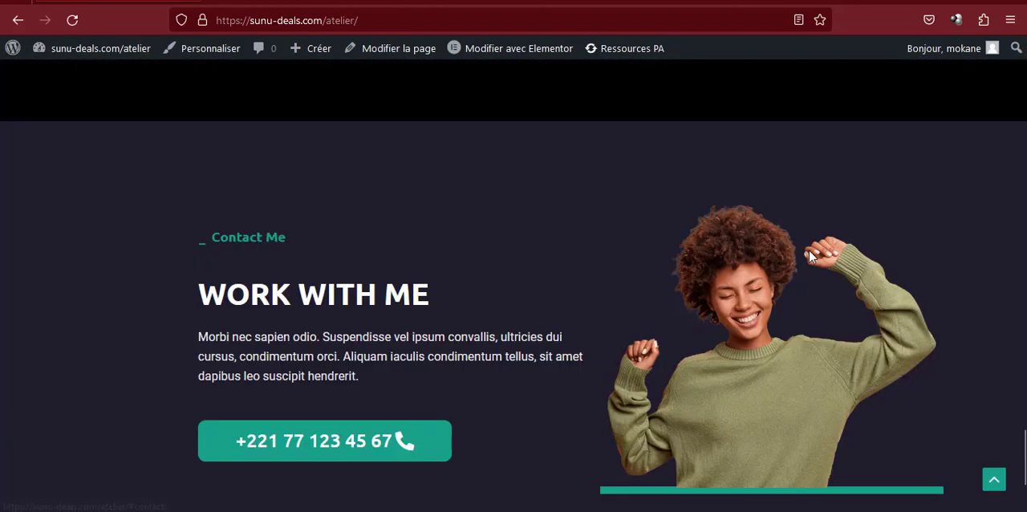
{"action": "left_click", "coordinate": [994, 481]}
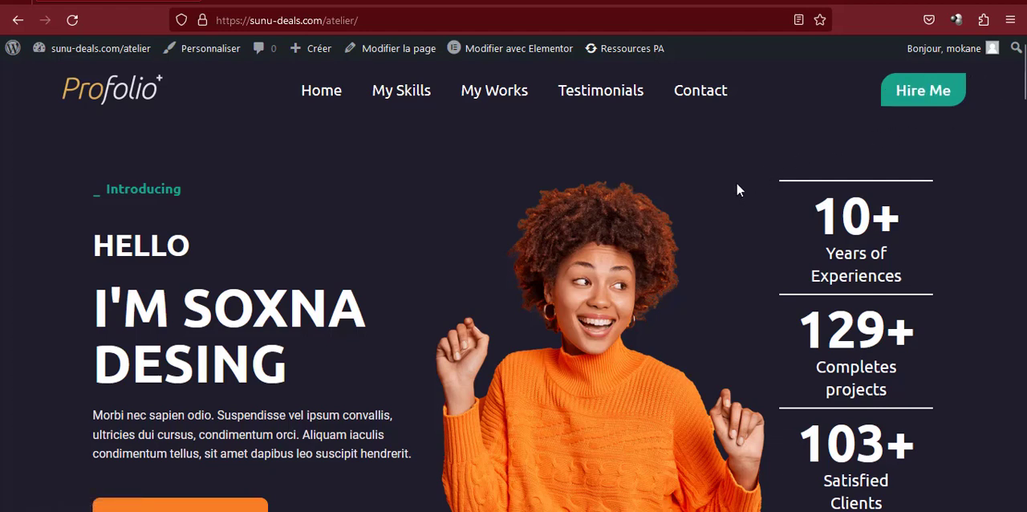
{"action": "scroll", "coordinate": [446, 234], "scroll_direction": "down", "scroll_amount": 2}
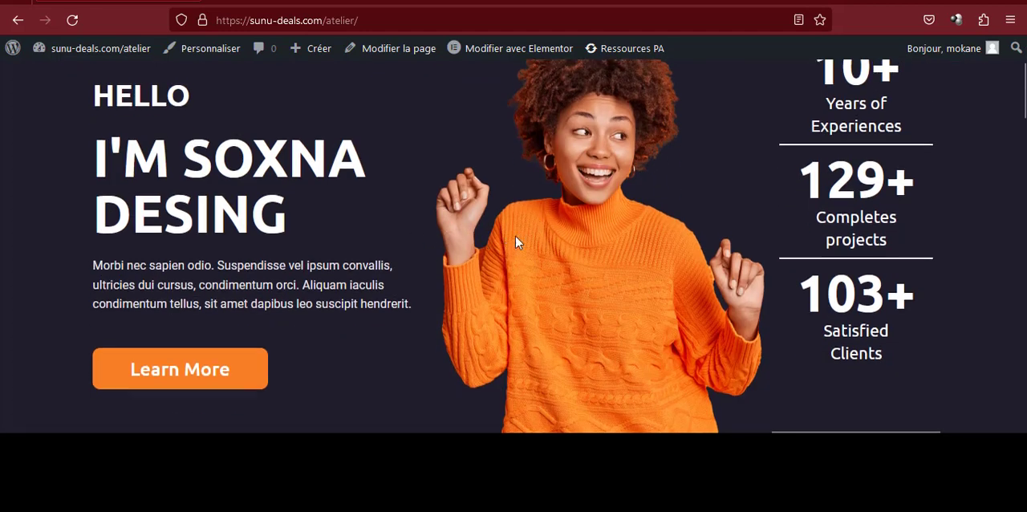
{"action": "scroll", "coordinate": [522, 228], "scroll_direction": "up", "scroll_amount": 2}
{"action": "scroll", "coordinate": [595, 228], "scroll_direction": "down", "scroll_amount": 5}
{"action": "scroll", "coordinate": [580, 248], "scroll_direction": "down", "scroll_amount": 10}
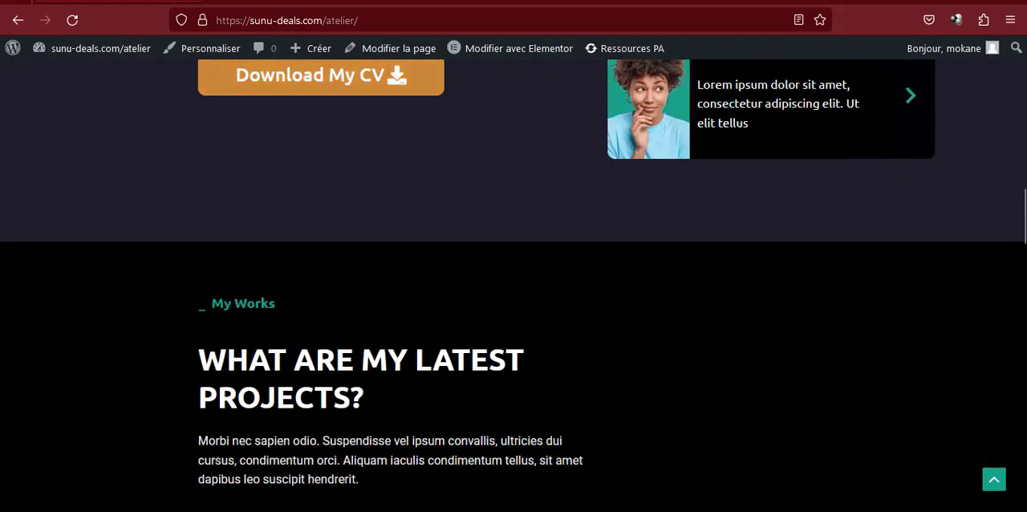
Switch to the shared MEGA folder Atelier Formation Portfolio and download it as a ZIP
{"action": "left_click", "coordinate": [297, 1]}
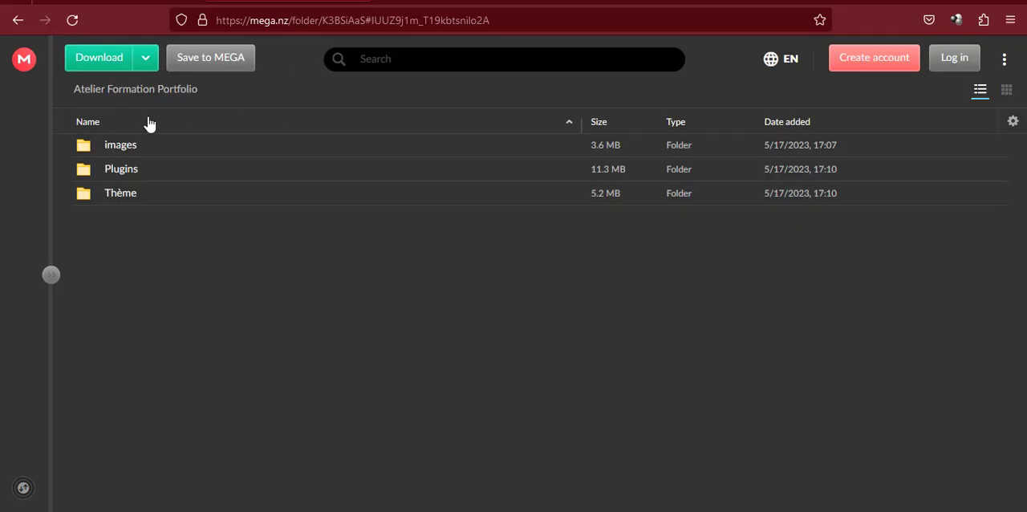
{"action": "left_click", "coordinate": [119, 58]}
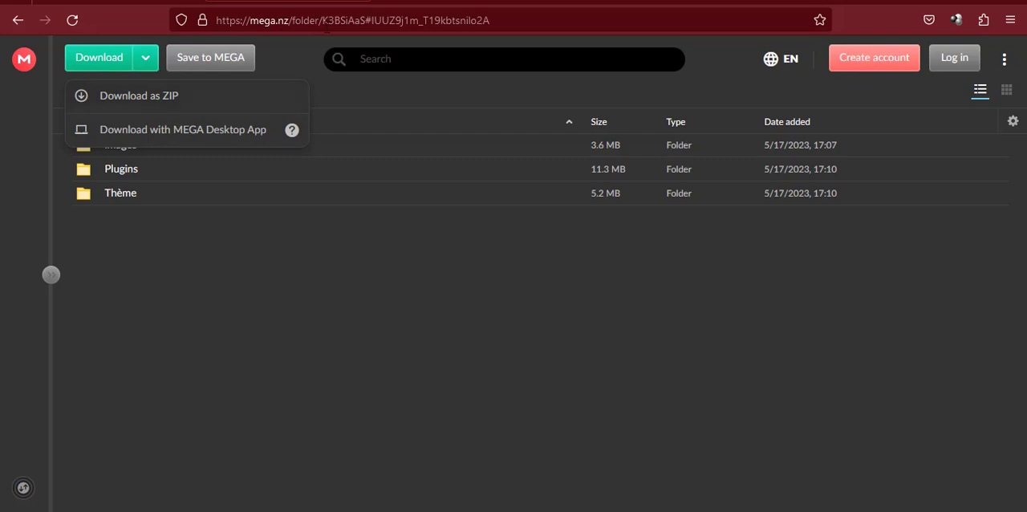
{"action": "left_click", "coordinate": [364, 38]}
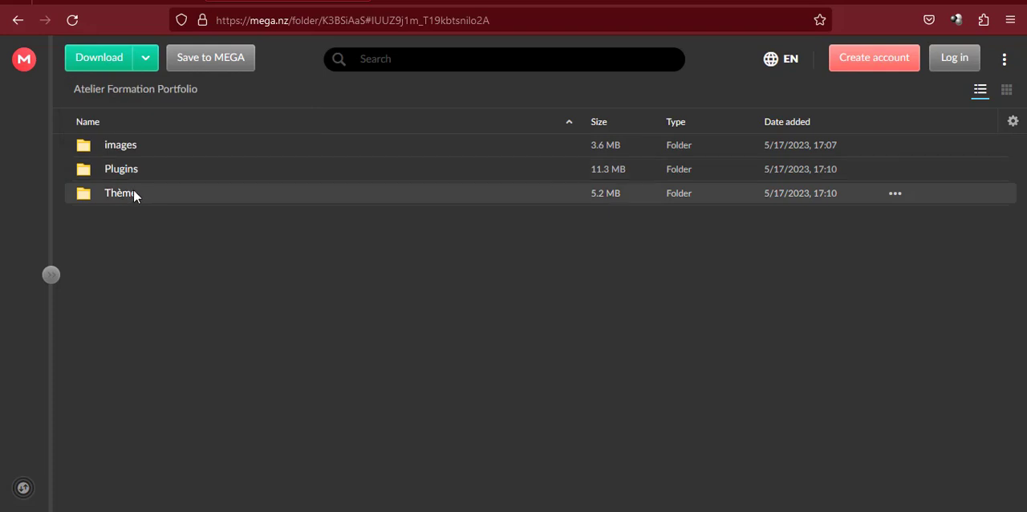
{"action": "left_click", "coordinate": [83, 61]}
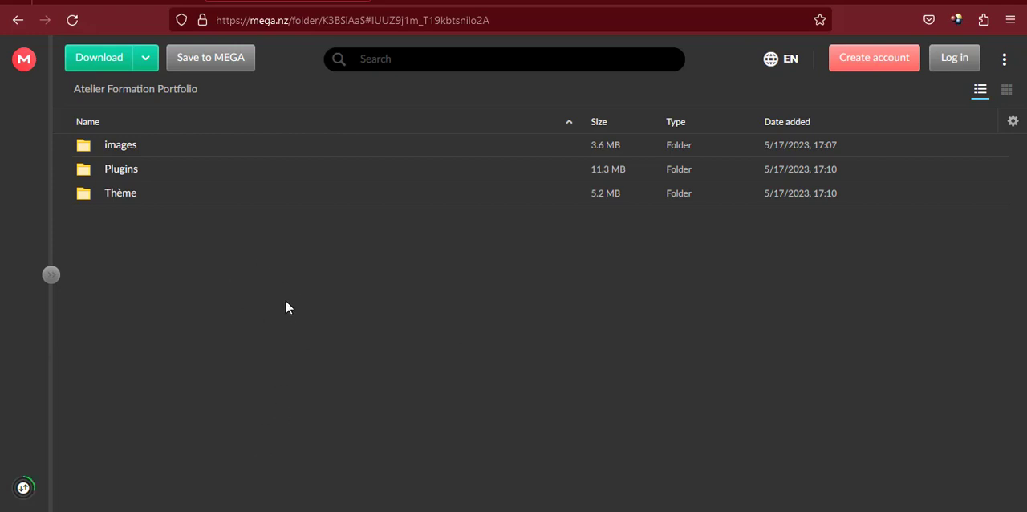
Switch to the Téléchargements folder in File Explorer and open the extracted Atelier Formation Portfolio folder and its nested folder of the same name
{"action": "key", "text": "alt+Tab"}
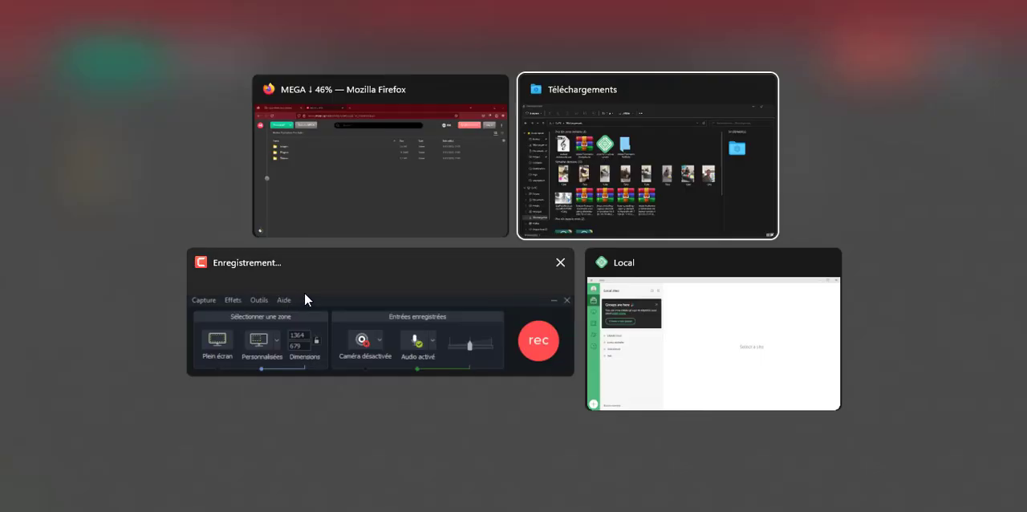
{"action": "left_click", "coordinate": [566, 215]}
{"action": "left_click", "coordinate": [257, 149]}
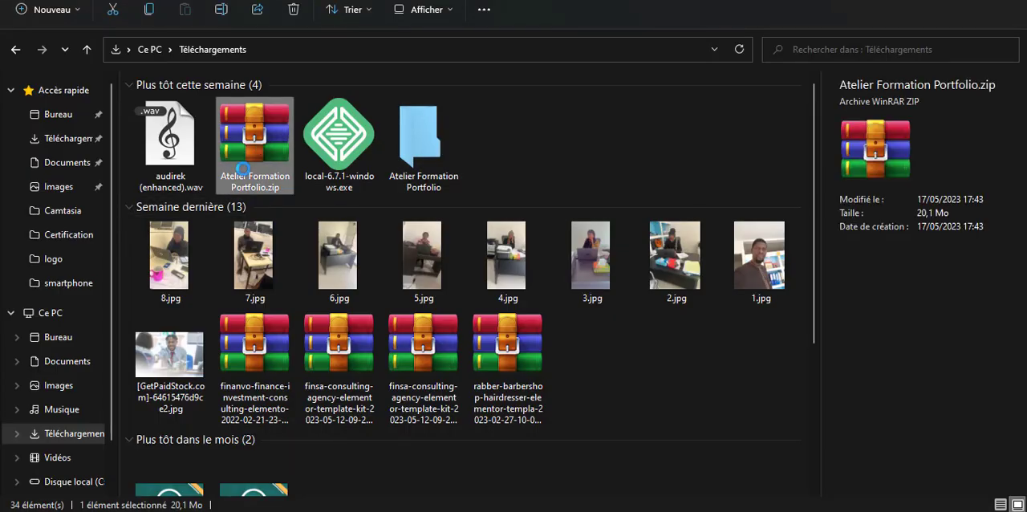
{"action": "left_click", "coordinate": [419, 153]}
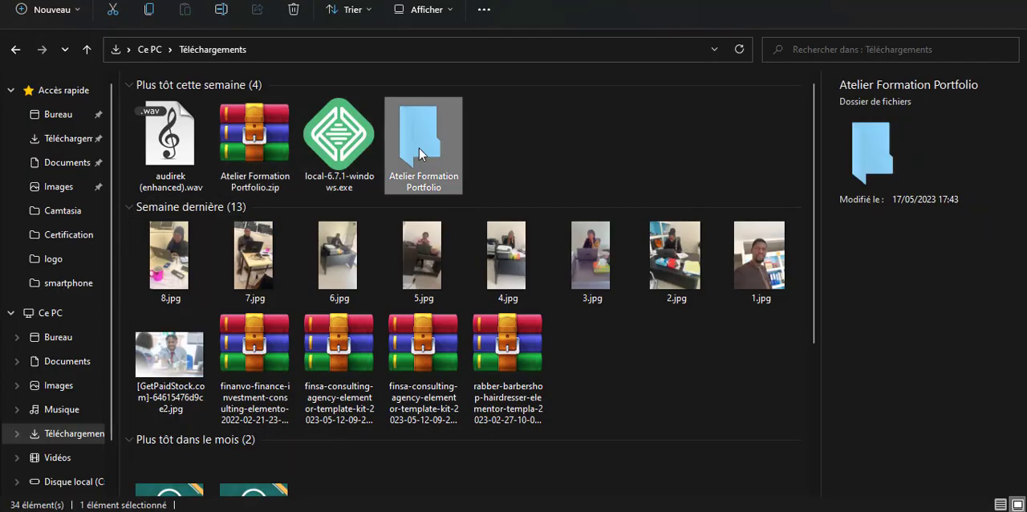
{"action": "double_click", "coordinate": [419, 153]}
{"action": "double_click", "coordinate": [253, 96]}
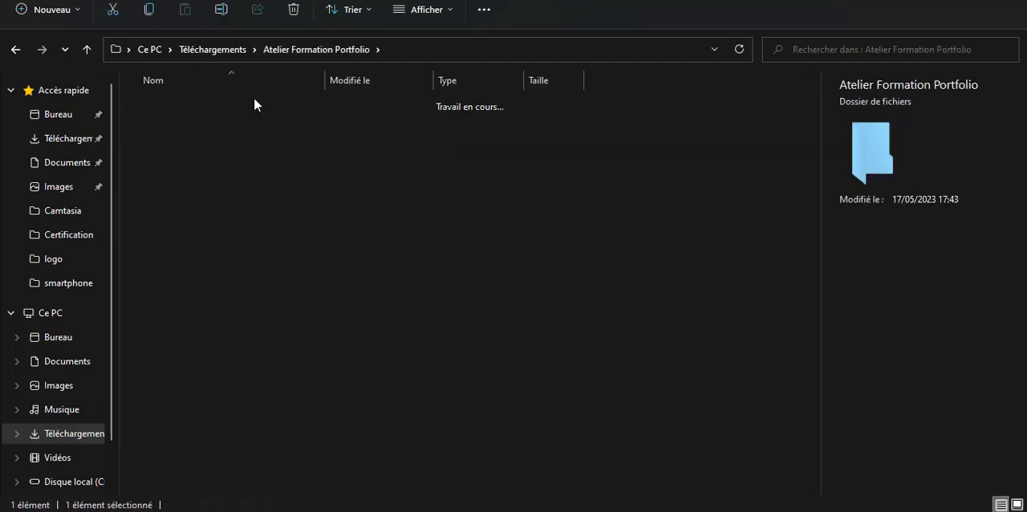
Look through the images folder and its réalisations subfolder, and return to the inner Atelier Formation Portfolio folder
{"action": "double_click", "coordinate": [192, 104]}
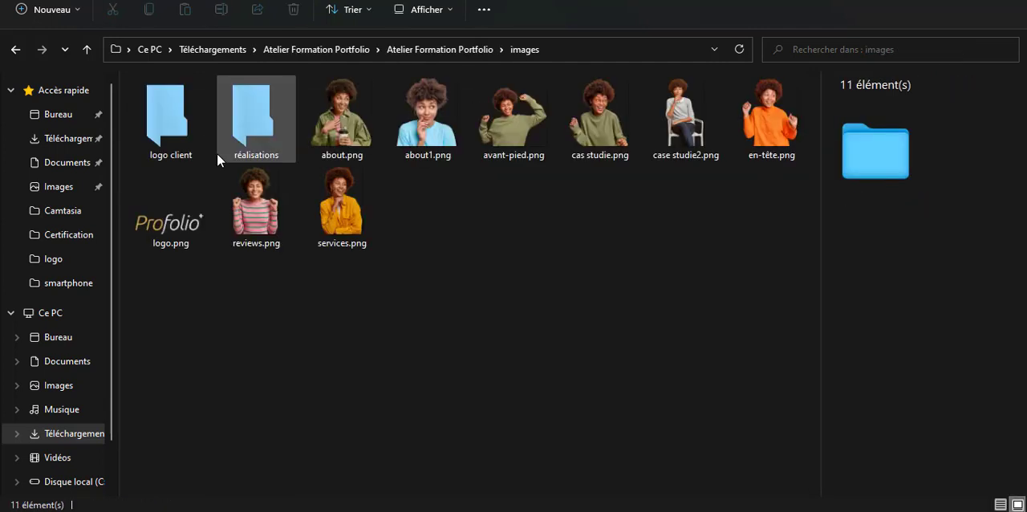
{"action": "double_click", "coordinate": [256, 108]}
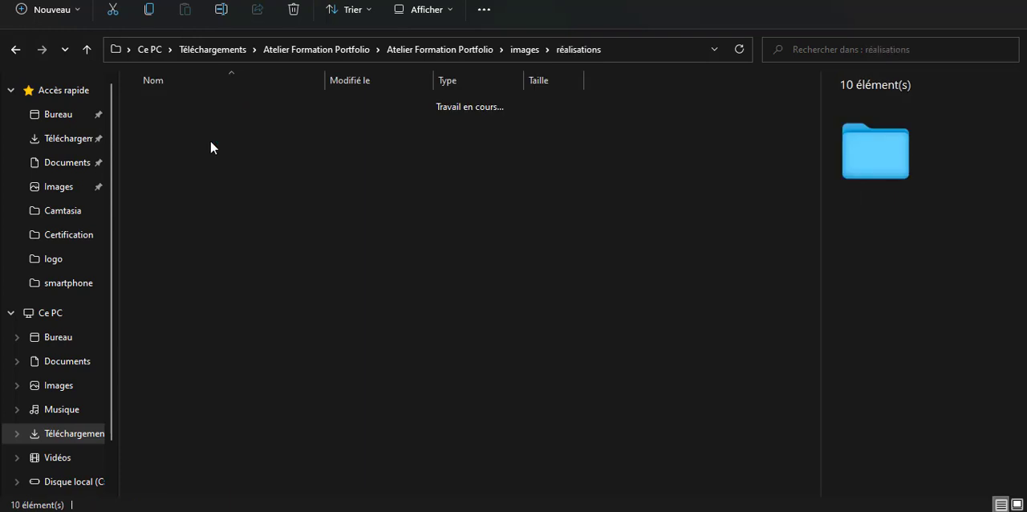
{"action": "key", "text": "alt+Up"}
{"action": "key", "text": "alt+Up"}
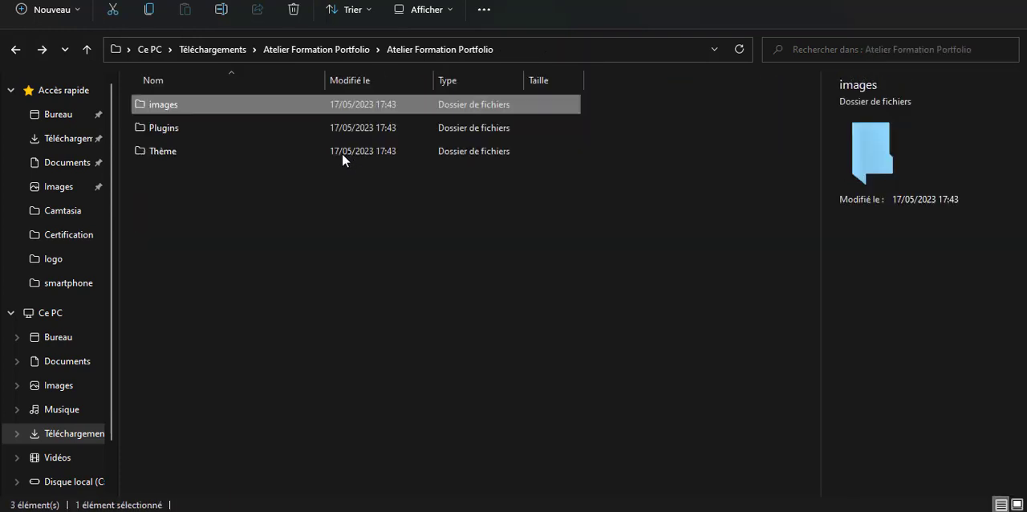
Open the Plugins folder, point out its archives, and delete header-footer-elementor.zip
{"action": "double_click", "coordinate": [242, 122]}
{"action": "left_click_drag", "start_coordinate": [214, 234], "coordinate": [205, 95]}
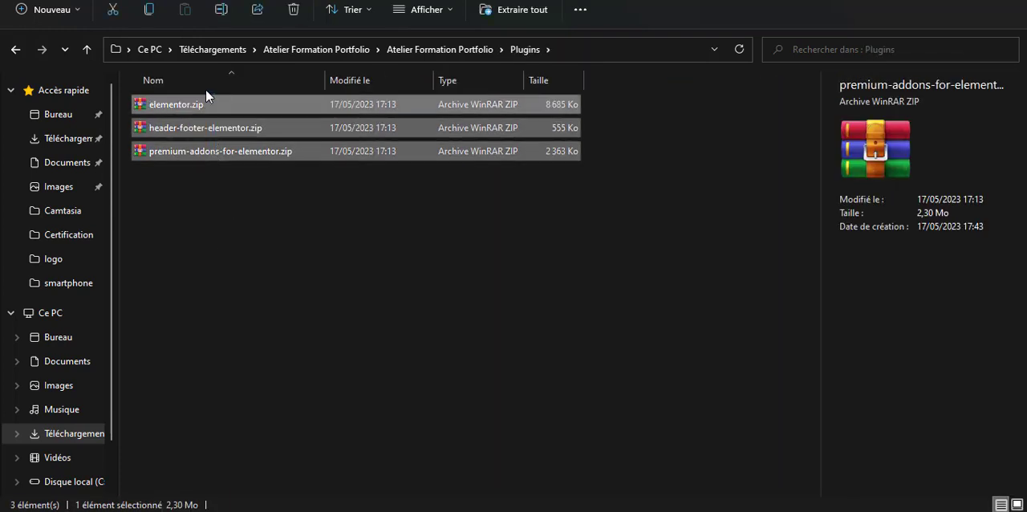
{"action": "left_click", "coordinate": [205, 128]}
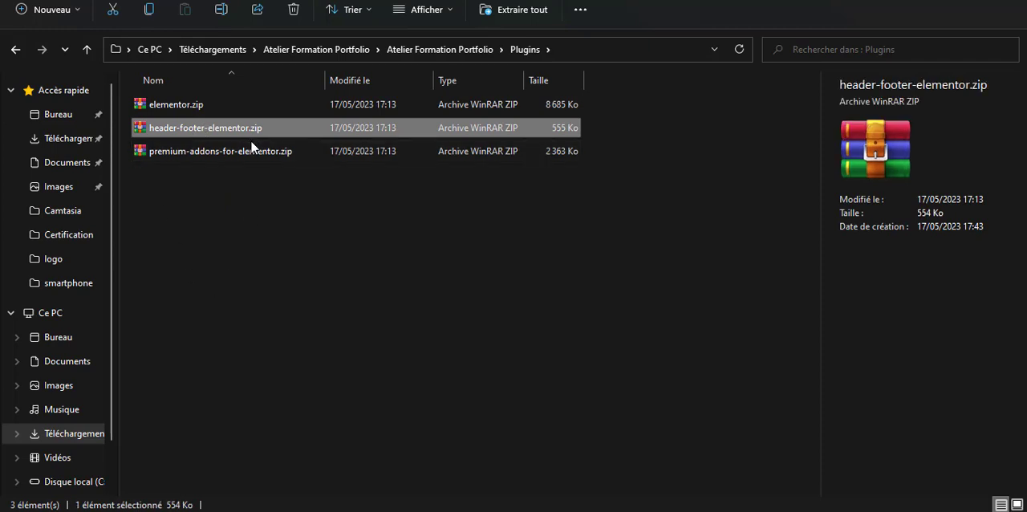
{"action": "key", "text": "Delete"}
Point out elementor.zip and premium-addons-for-elementor.zip, and leave the Plugins folder
{"action": "left_click", "coordinate": [186, 105]}
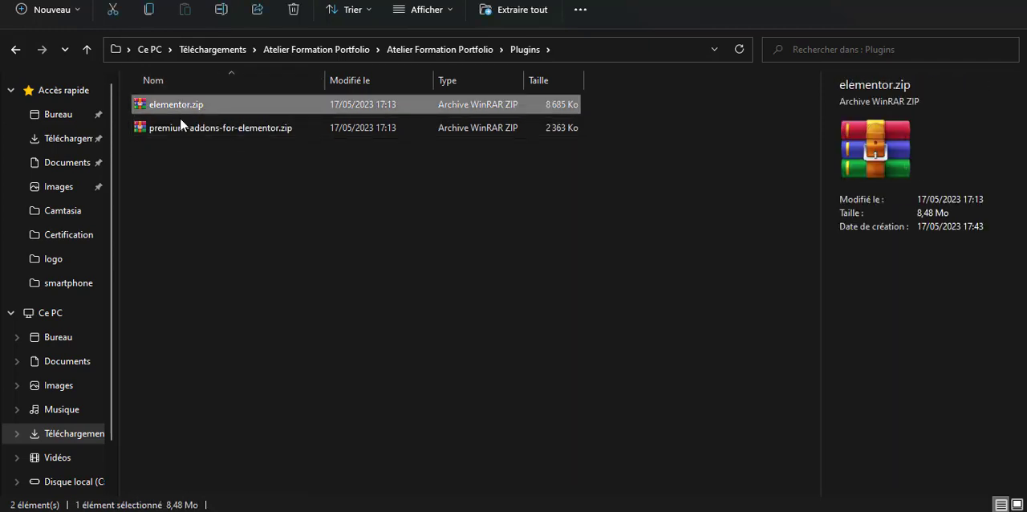
{"action": "left_click", "coordinate": [180, 128]}
{"action": "key", "text": "alt+Left"}
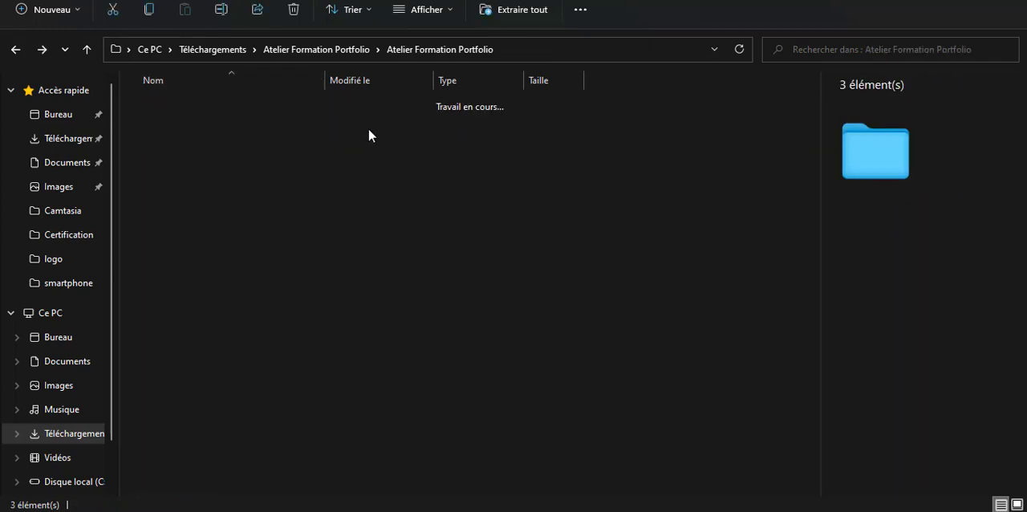
Open the Thème folder, point out astra.4.1.4.zip, go back to the outer Atelier Formation Portfolio folder, and switch to the MEGA browser page
{"action": "left_click", "coordinate": [269, 153]}
{"action": "double_click", "coordinate": [269, 152]}
{"action": "left_click_drag", "start_coordinate": [227, 196], "coordinate": [214, 91]}
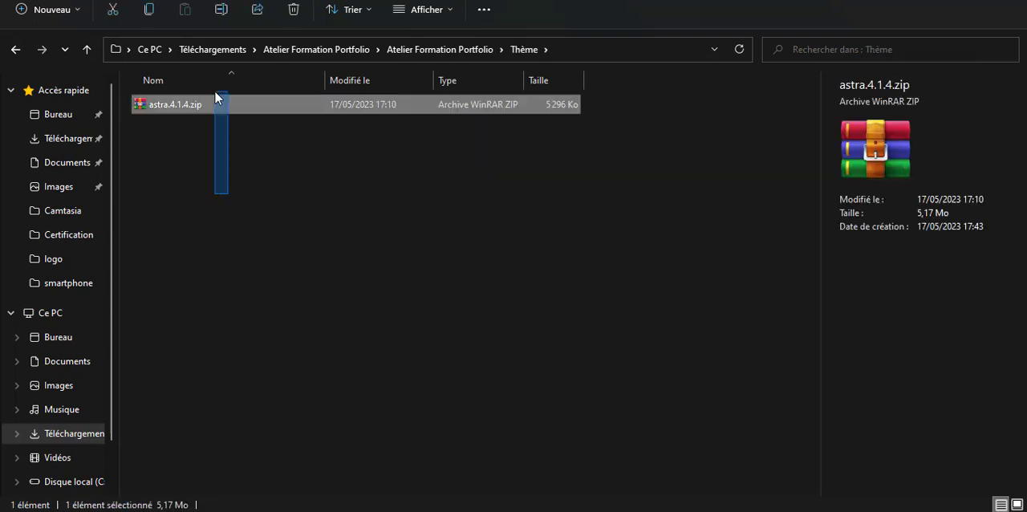
{"action": "left_click", "coordinate": [202, 146]}
{"action": "key", "text": "alt+Left"}
{"action": "key", "text": "alt+Left"}
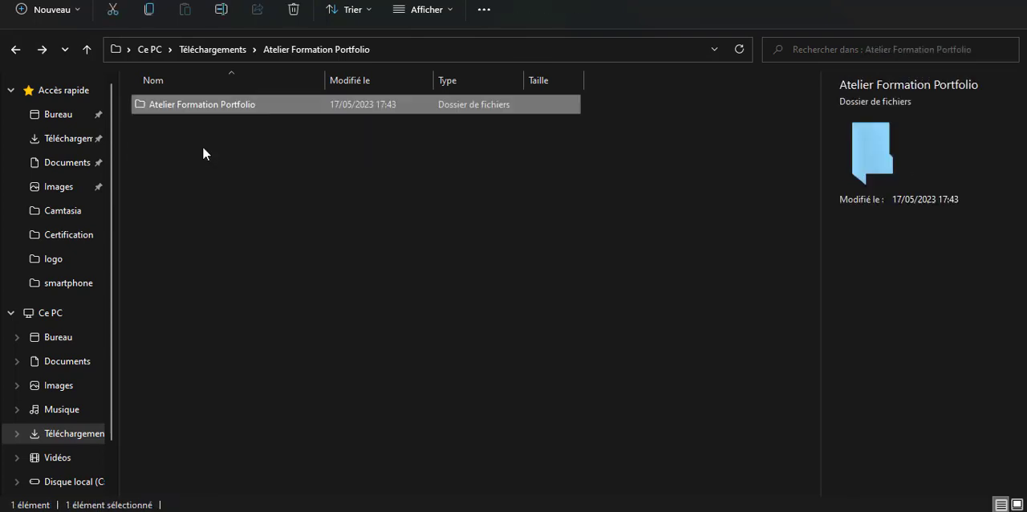
{"action": "key", "text": "alt+Tab"}
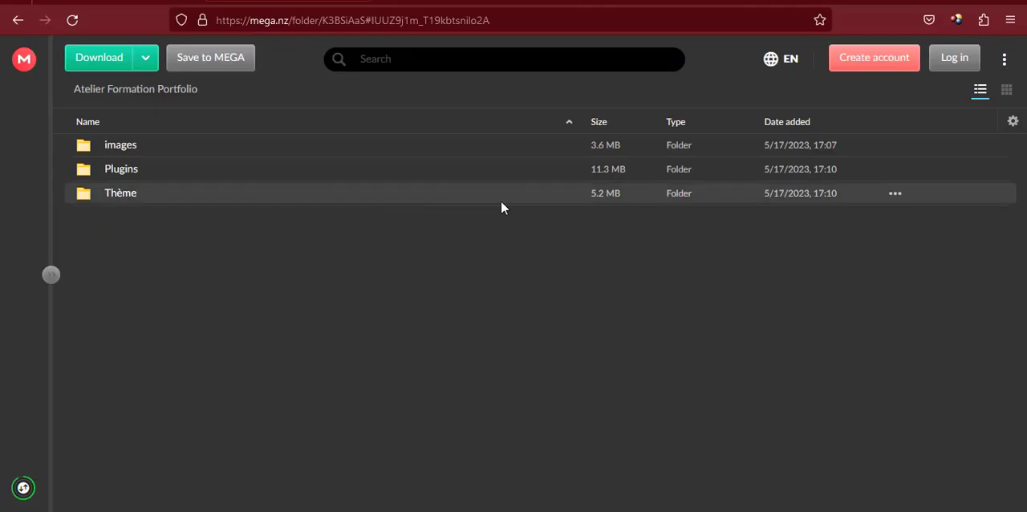
Switch to the finished portfolio page and look through its My Works, My Approach, Contact Me and My Clients sections
{"action": "left_click", "coordinate": [193, 2]}
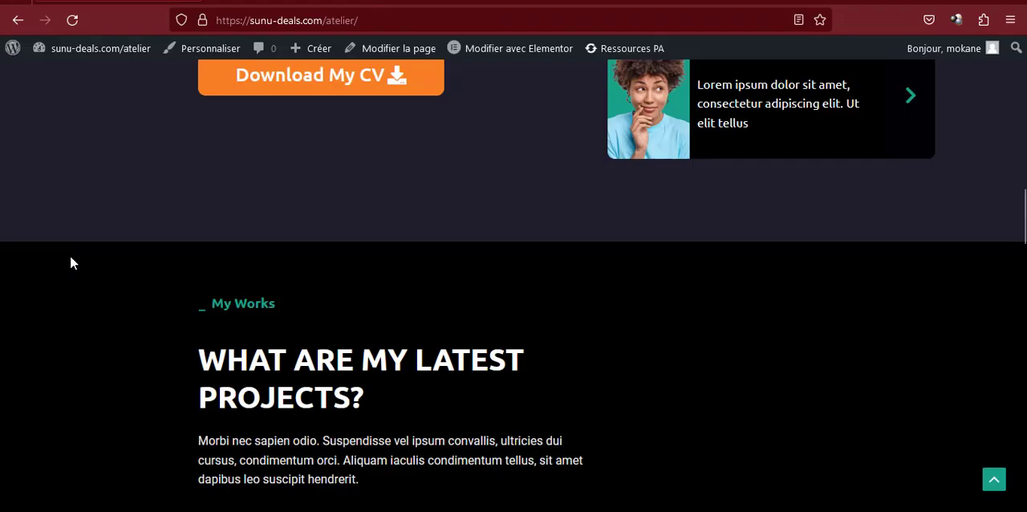
{"action": "scroll", "coordinate": [237, 321], "scroll_direction": "down", "scroll_amount": 10}
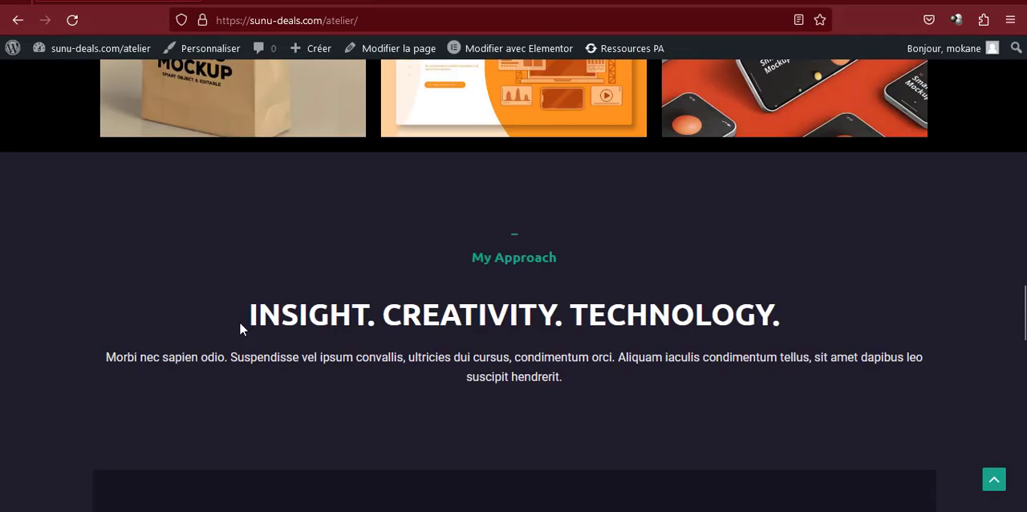
{"action": "scroll", "coordinate": [240, 323], "scroll_direction": "down", "scroll_amount": 15}
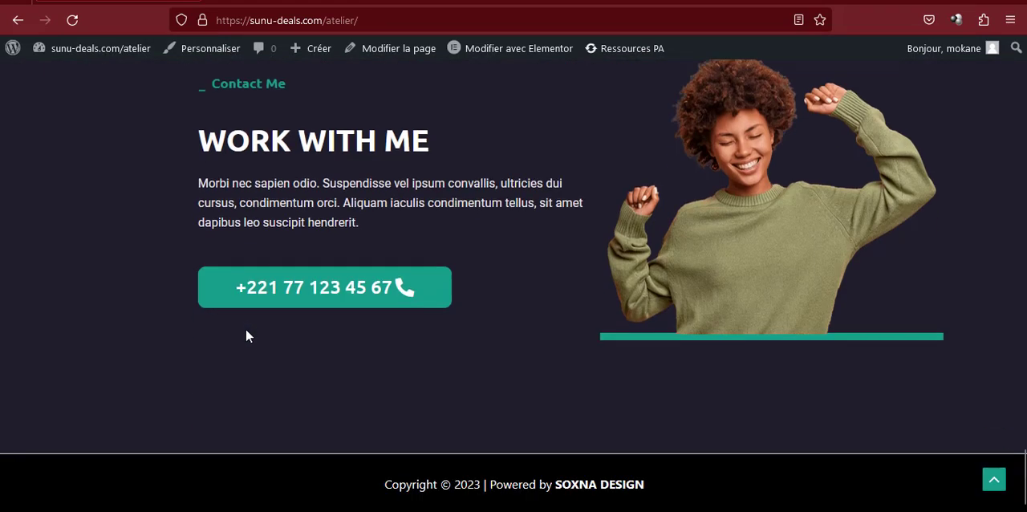
{"action": "scroll", "coordinate": [249, 337], "scroll_direction": "up", "scroll_amount": 10}
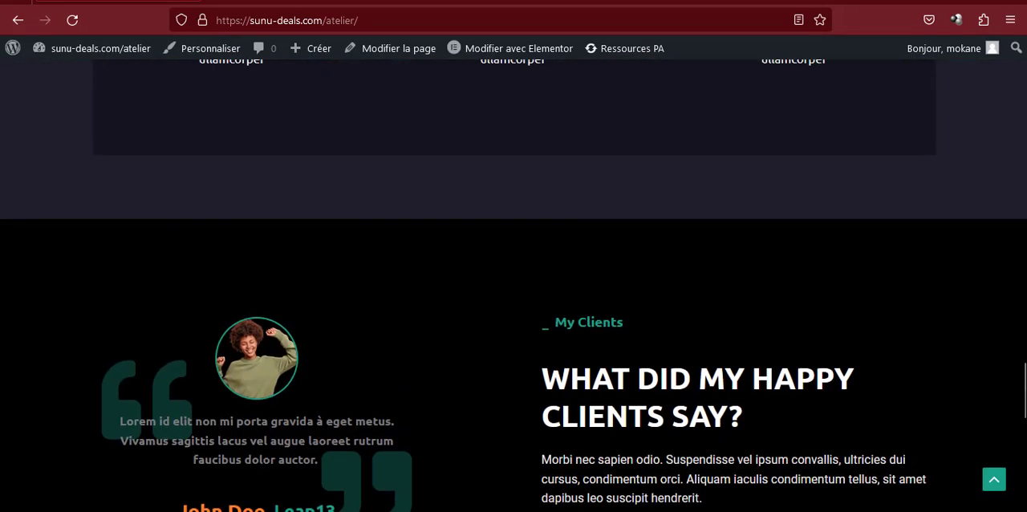
Switch to Local and set up a new site named Portfolio with the Preferred environment
{"action": "left_click", "coordinate": [772, 486]}
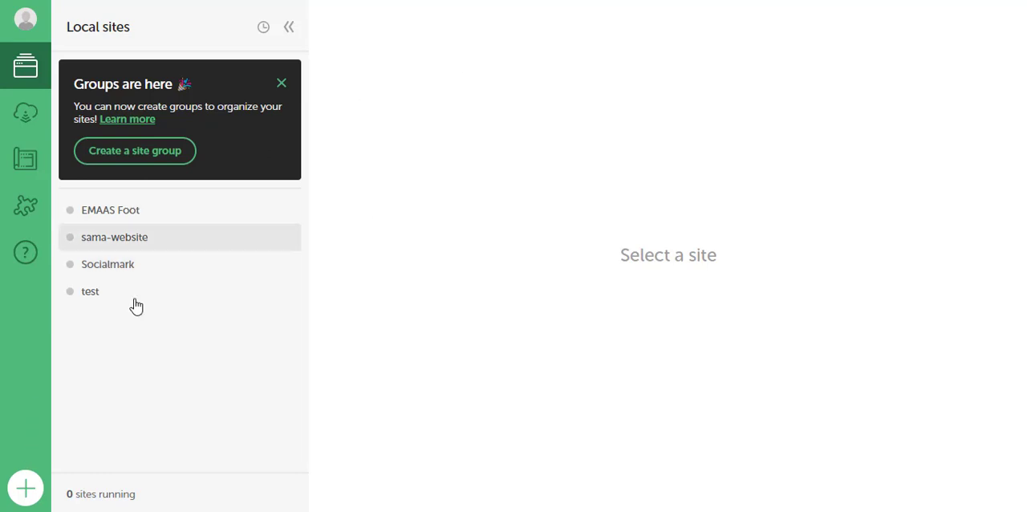
{"action": "left_click", "coordinate": [24, 491]}
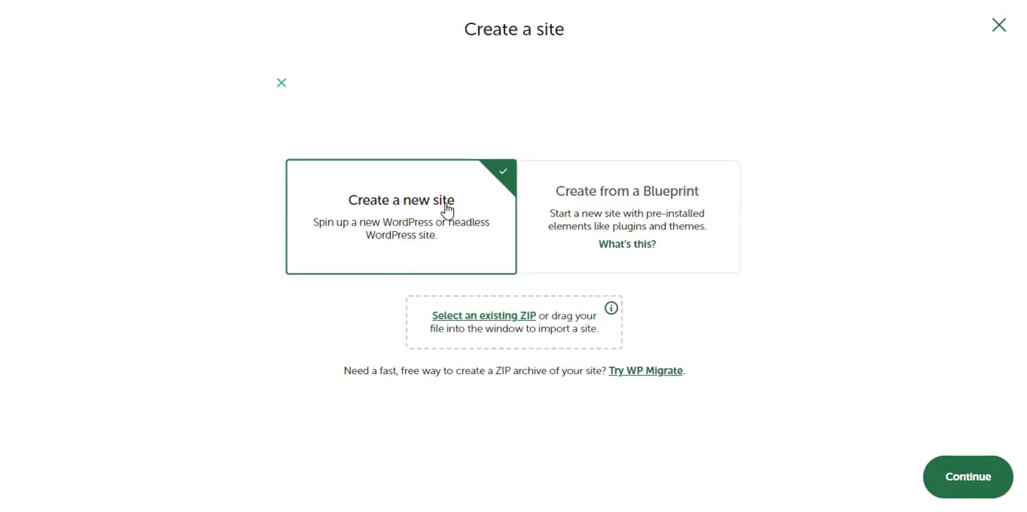
{"action": "left_click", "coordinate": [960, 485]}
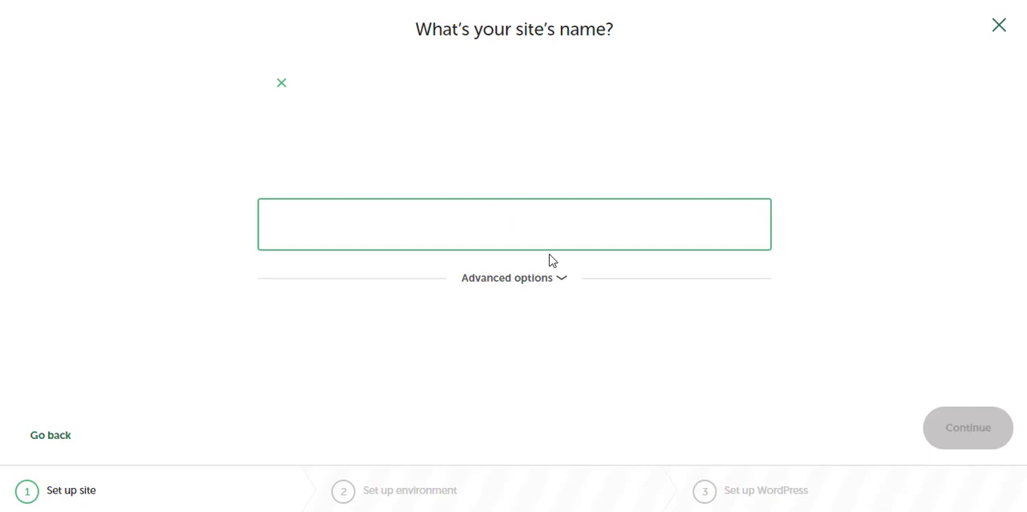
{"action": "type", "text": "Portfoli"}
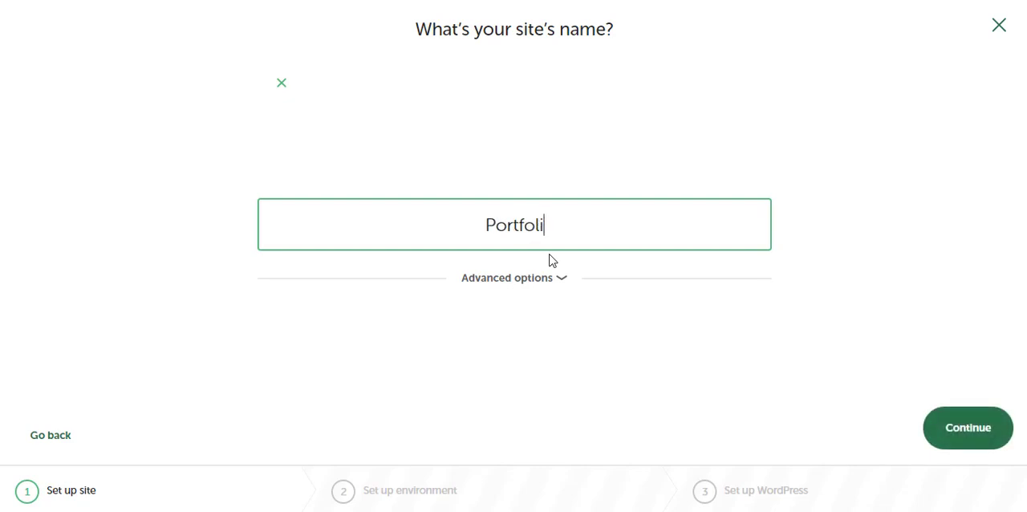
{"action": "type", "text": "o"}
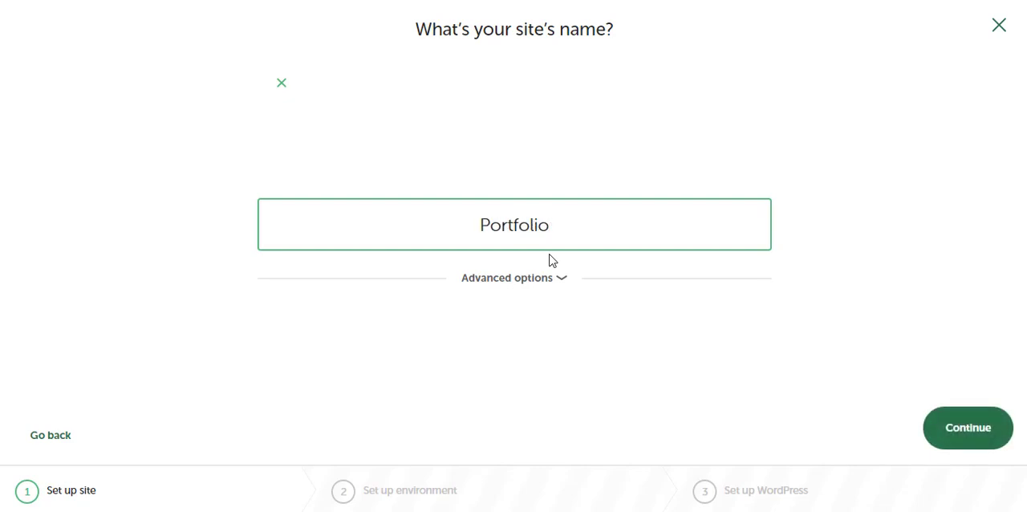
{"action": "left_click", "coordinate": [963, 427]}
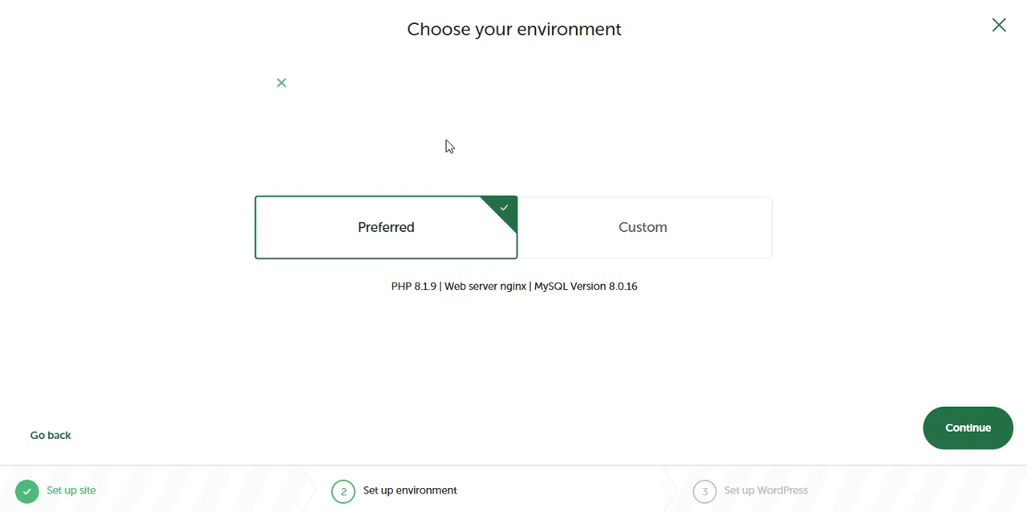
{"action": "left_click", "coordinate": [984, 429]}
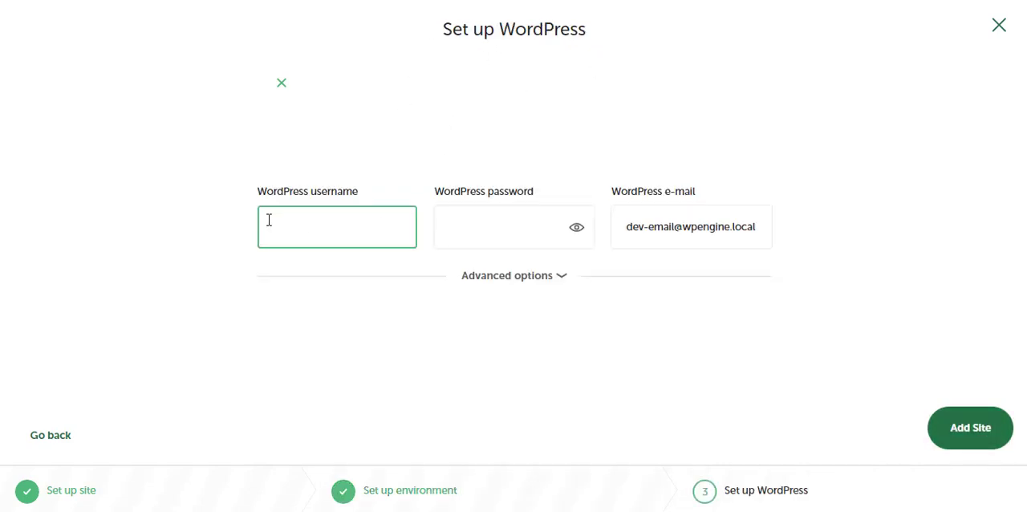
Enter admin as the WordPress username, fill in the WordPress password and the administrator's e-mail, and add the site
{"action": "type", "text": "admin"}
{"action": "key", "text": "Tab"}
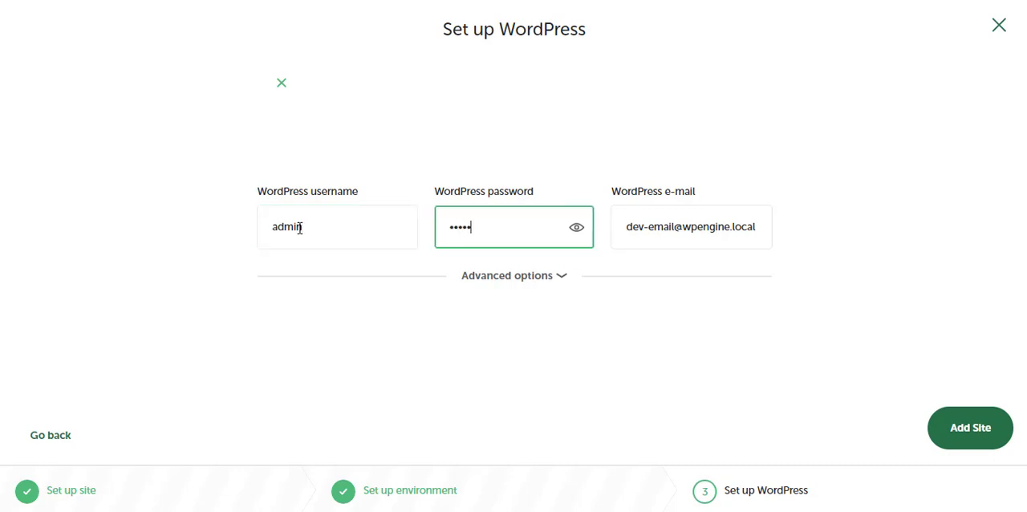
{"action": "triple_click", "coordinate": [692, 228]}
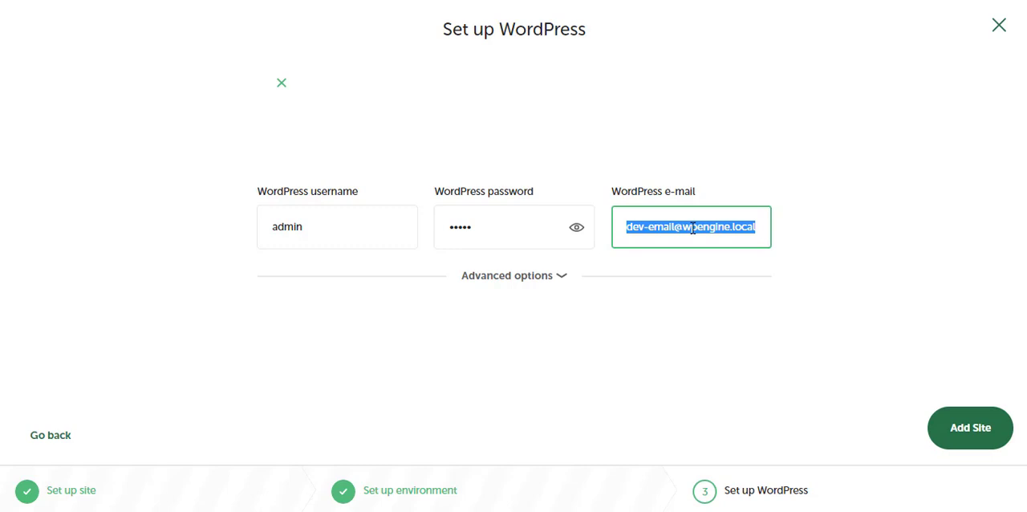
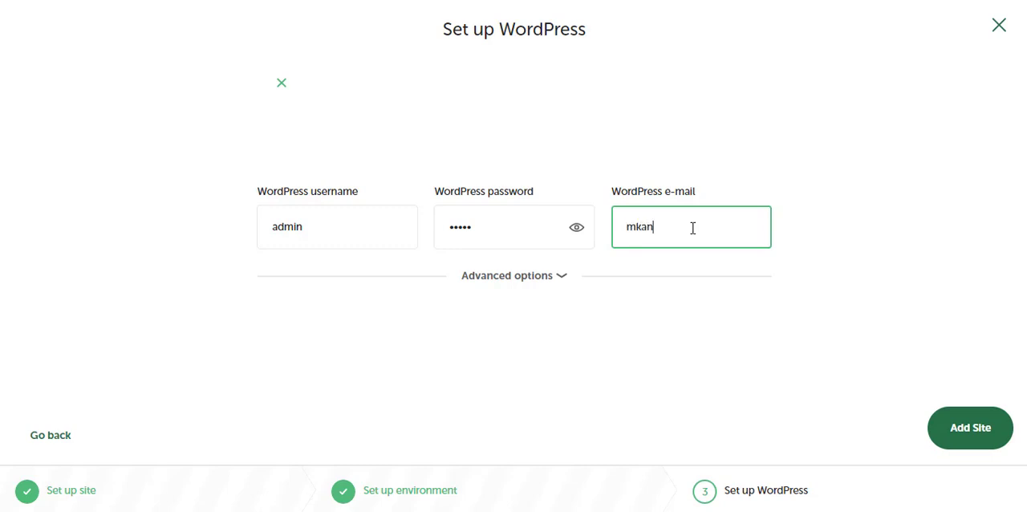
{"action": "left_click", "coordinate": [960, 432]}
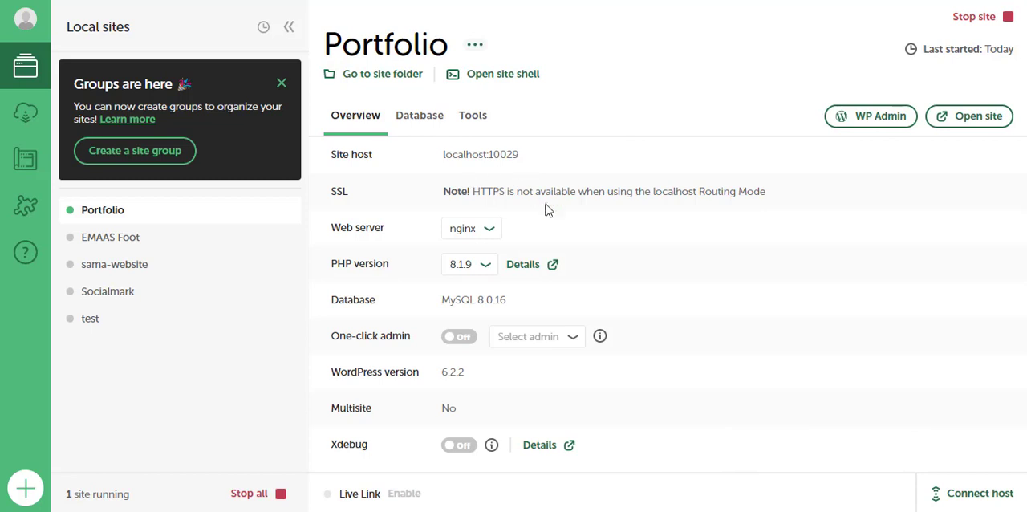
Open the Portfolio site's WP Admin and log in with the username admin and the account password
{"action": "left_click", "coordinate": [873, 119]}
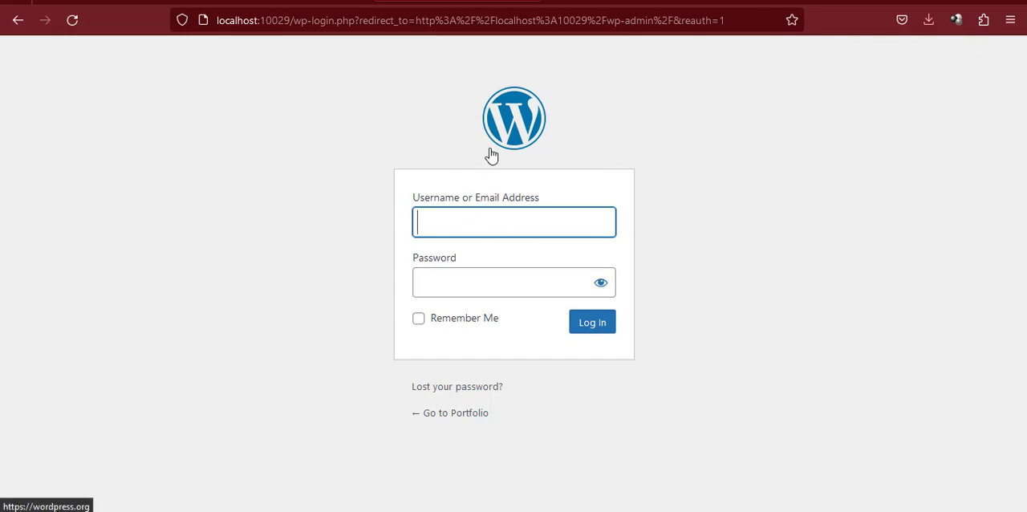
{"action": "type", "text": "admin"}
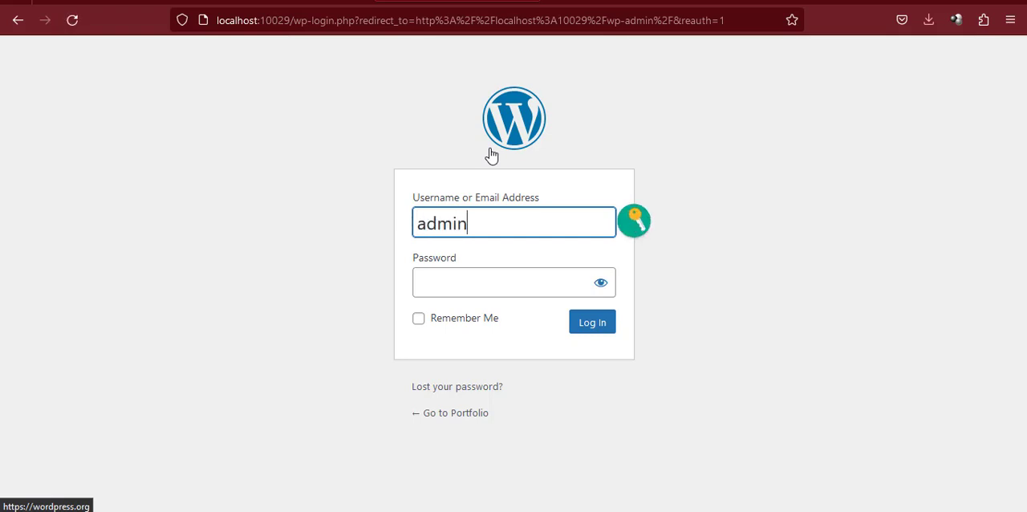
{"action": "left_click", "coordinate": [486, 277]}
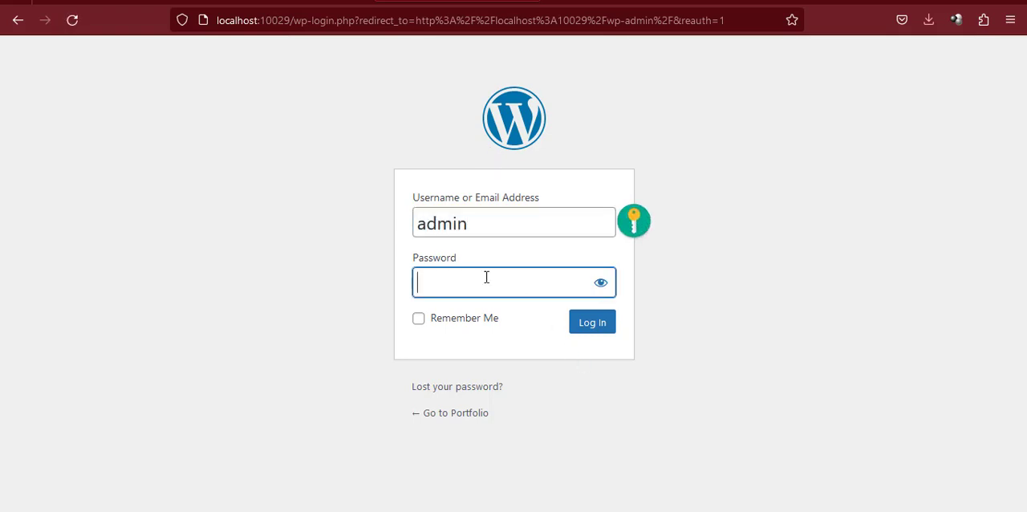
{"action": "type", "text": "admin"}
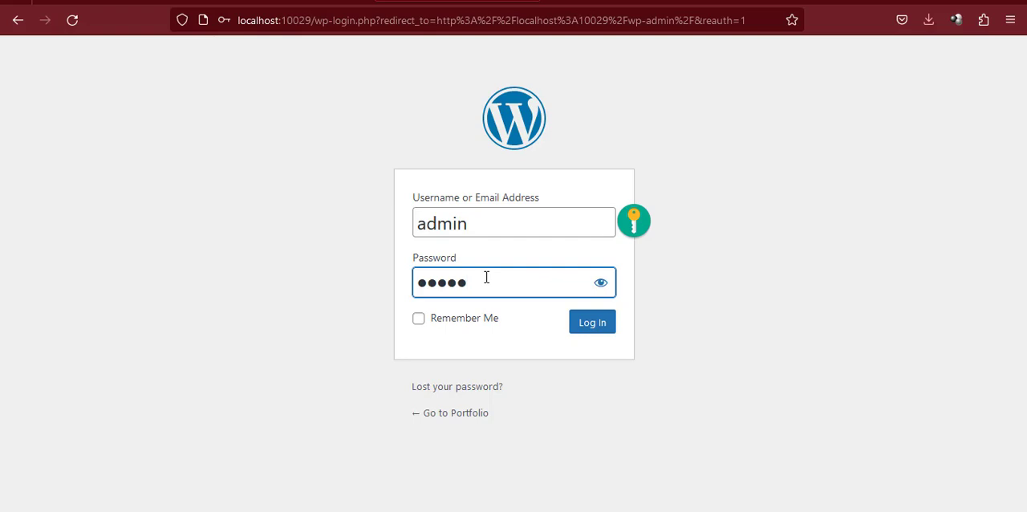
{"action": "left_click", "coordinate": [480, 222]}
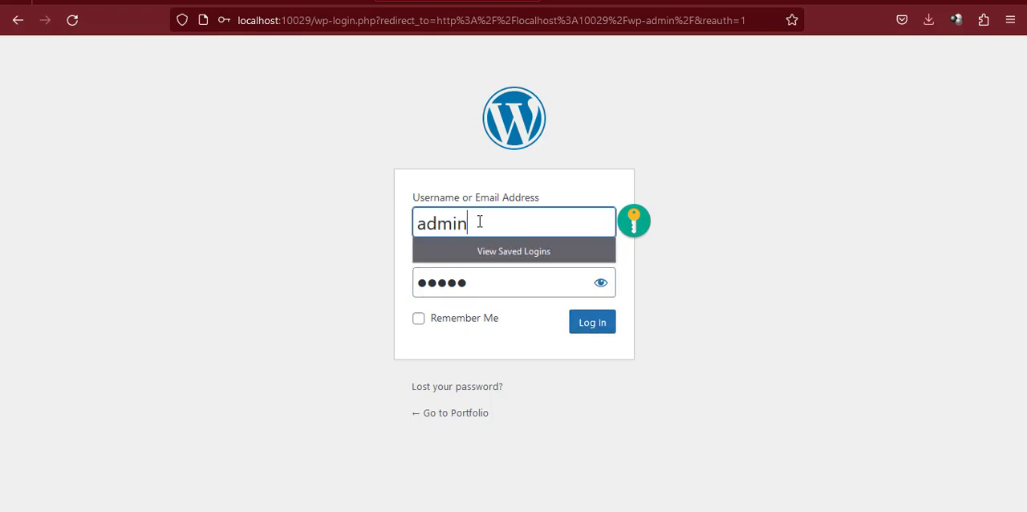
{"action": "left_click", "coordinate": [475, 285]}
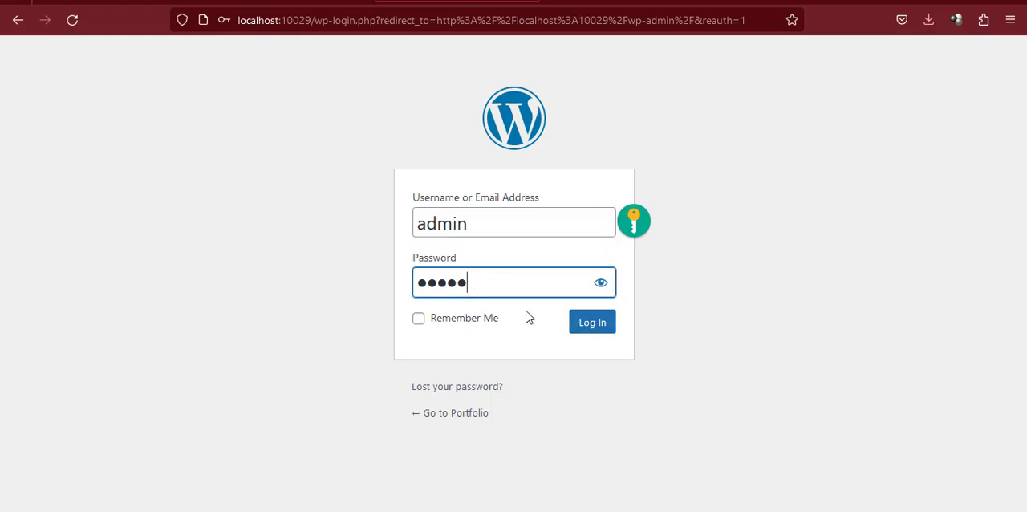
{"action": "left_click", "coordinate": [586, 327]}
{"action": "left_click", "coordinate": [420, 211]}
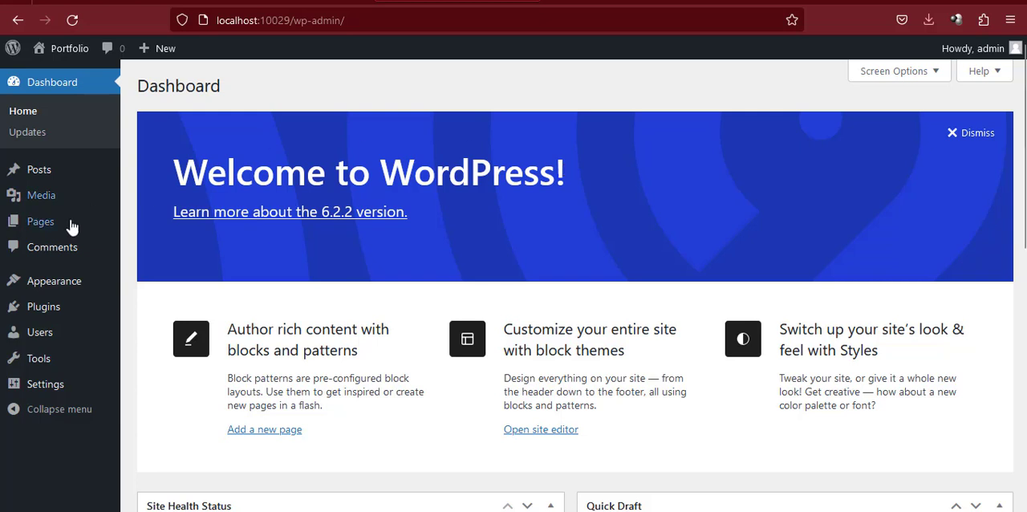
Set the site language to Français in the general settings and save the changes
{"action": "mouse_move", "coordinate": [45, 394]}
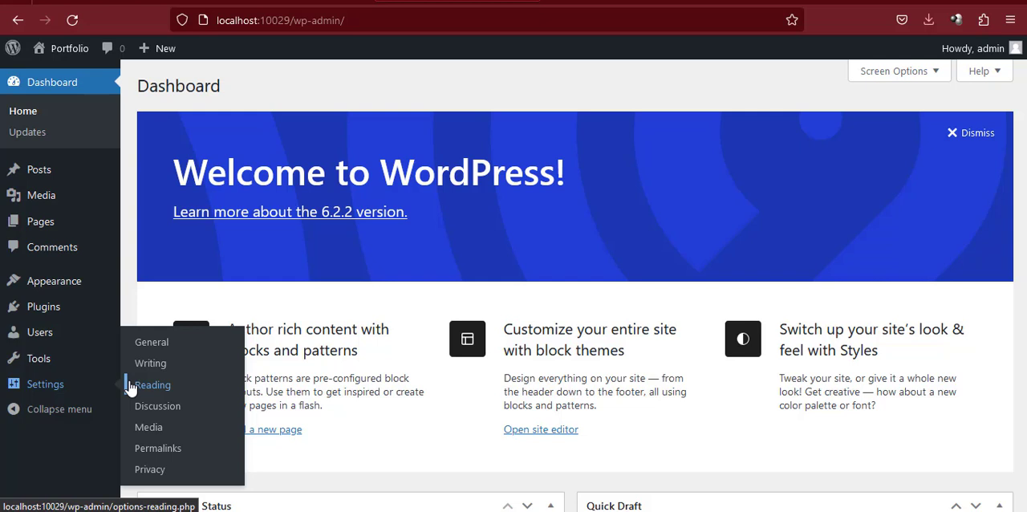
{"action": "left_click", "coordinate": [157, 350]}
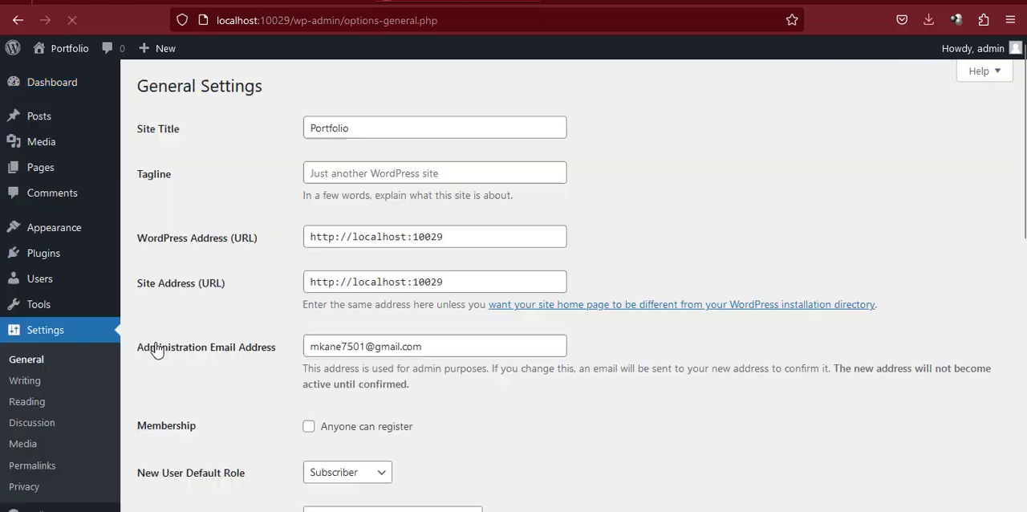
{"action": "scroll", "coordinate": [241, 317], "scroll_direction": "down", "scroll_amount": 2}
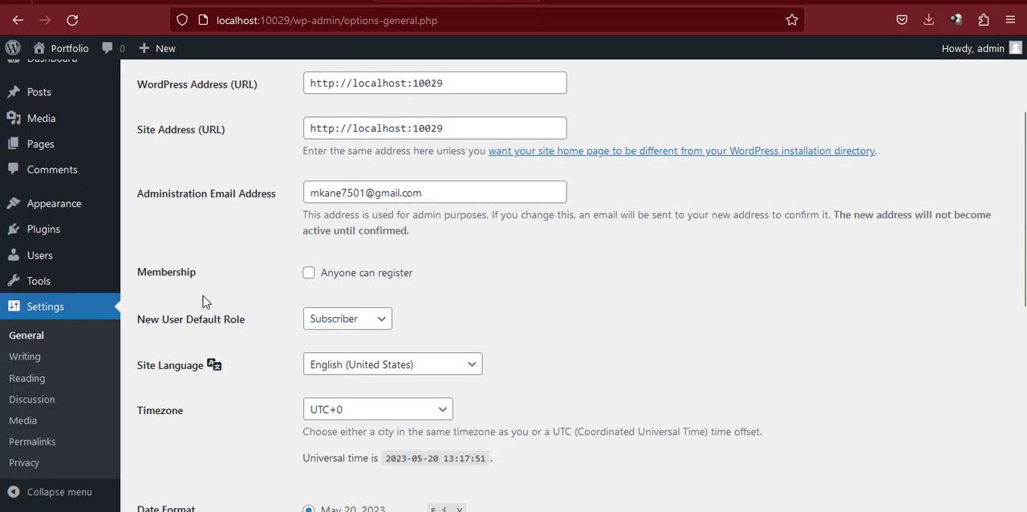
{"action": "left_click", "coordinate": [401, 366]}
{"action": "scroll", "coordinate": [371, 275], "scroll_direction": "down", "scroll_amount": 10}
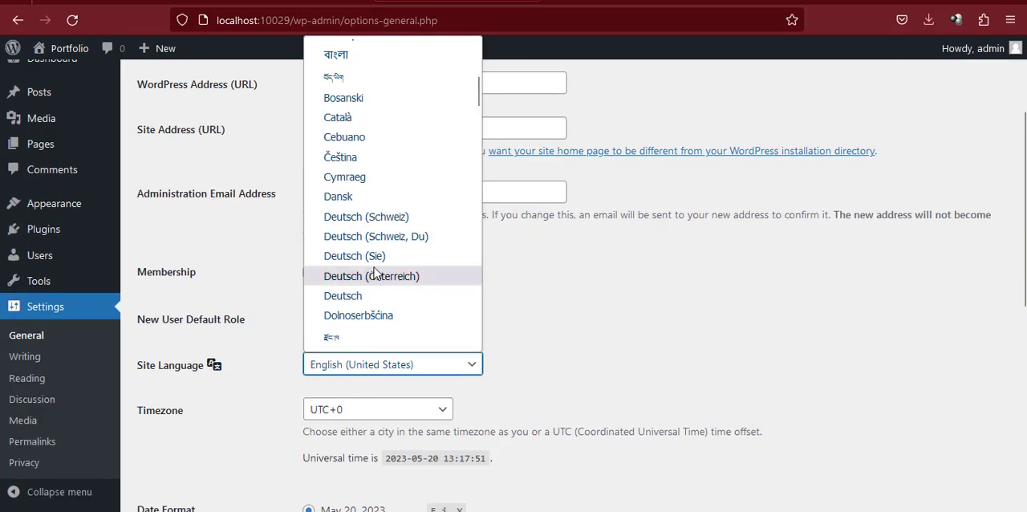
{"action": "scroll", "coordinate": [367, 295], "scroll_direction": "down", "scroll_amount": 4}
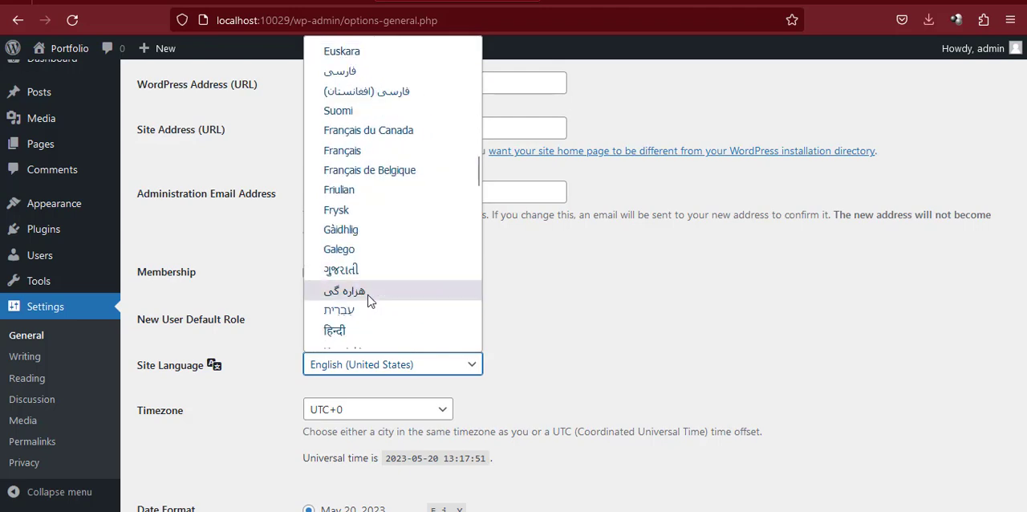
{"action": "scroll", "coordinate": [367, 294], "scroll_direction": "up", "scroll_amount": 2}
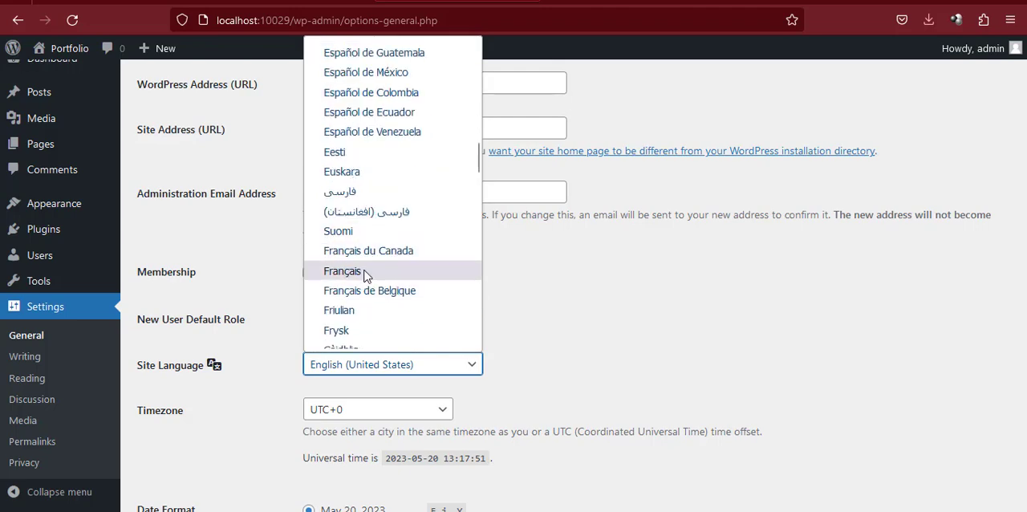
{"action": "left_click", "coordinate": [345, 271]}
{"action": "scroll", "coordinate": [264, 378], "scroll_direction": "down", "scroll_amount": 4}
{"action": "scroll", "coordinate": [271, 386], "scroll_direction": "down", "scroll_amount": 3}
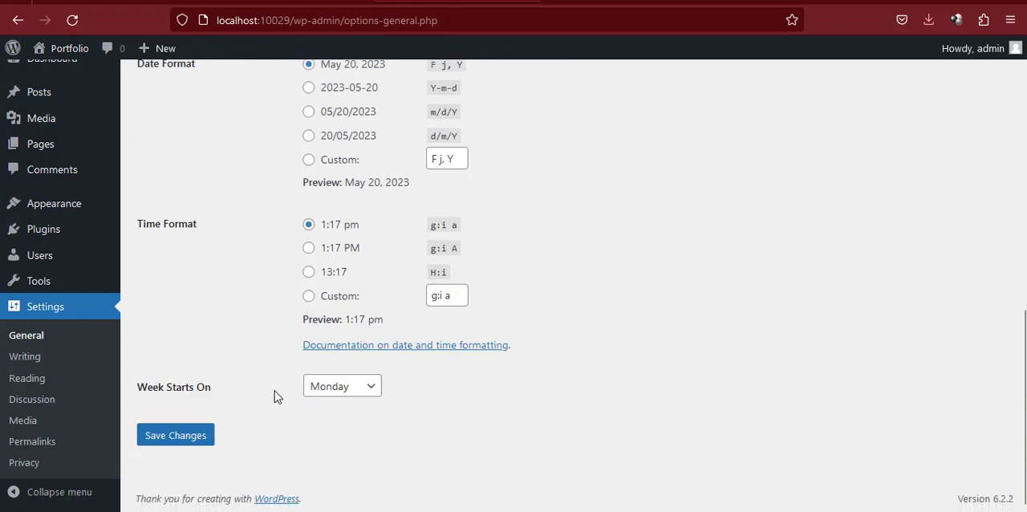
{"action": "left_click", "coordinate": [197, 436]}
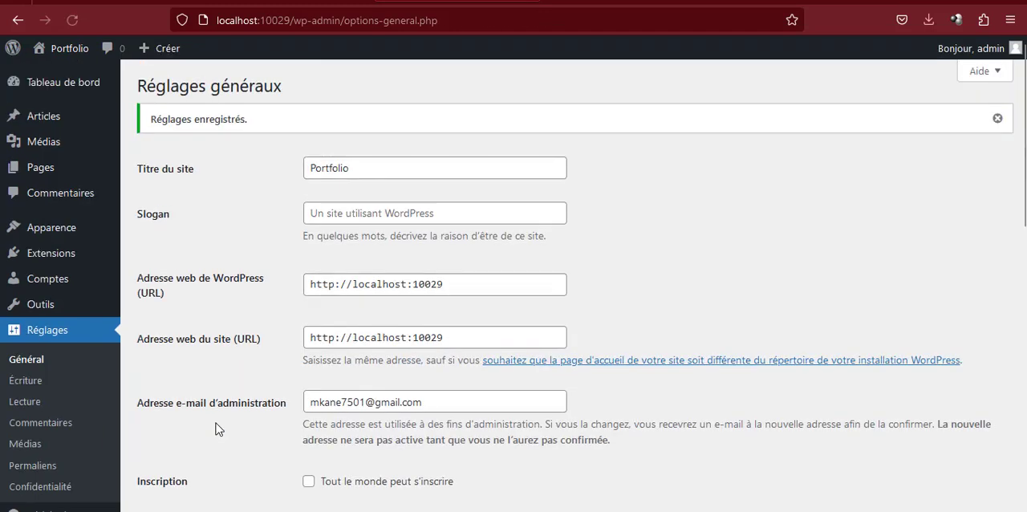
Look over the general settings page, go back to the Tableau de bord, and look through its contents
{"action": "scroll", "coordinate": [308, 380], "scroll_direction": "down", "scroll_amount": 3}
{"action": "scroll", "coordinate": [307, 380], "scroll_direction": "up", "scroll_amount": 3}
{"action": "left_click", "coordinate": [57, 96]}
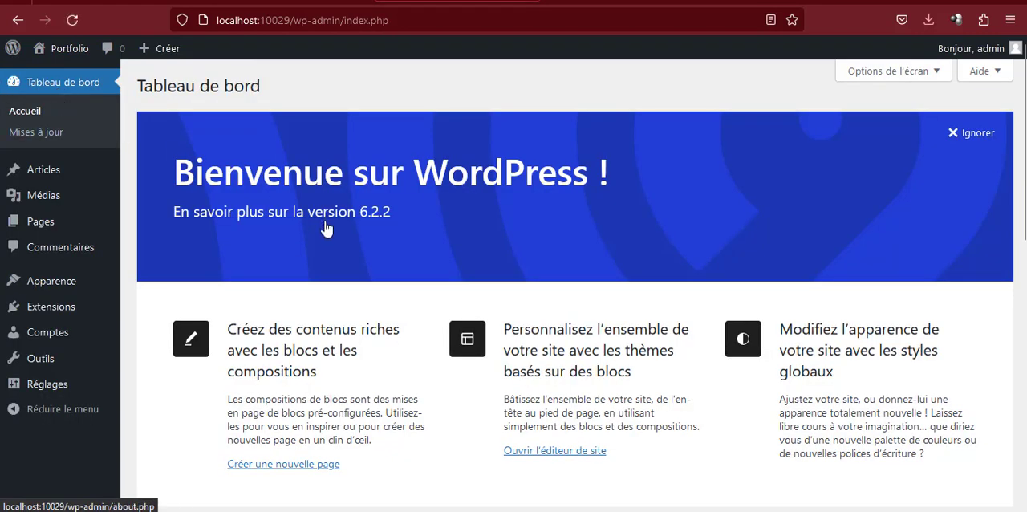
{"action": "scroll", "coordinate": [326, 240], "scroll_direction": "down", "scroll_amount": 4}
{"action": "scroll", "coordinate": [326, 240], "scroll_direction": "down", "scroll_amount": 4}
{"action": "scroll", "coordinate": [326, 241], "scroll_direction": "up", "scroll_amount": 8}
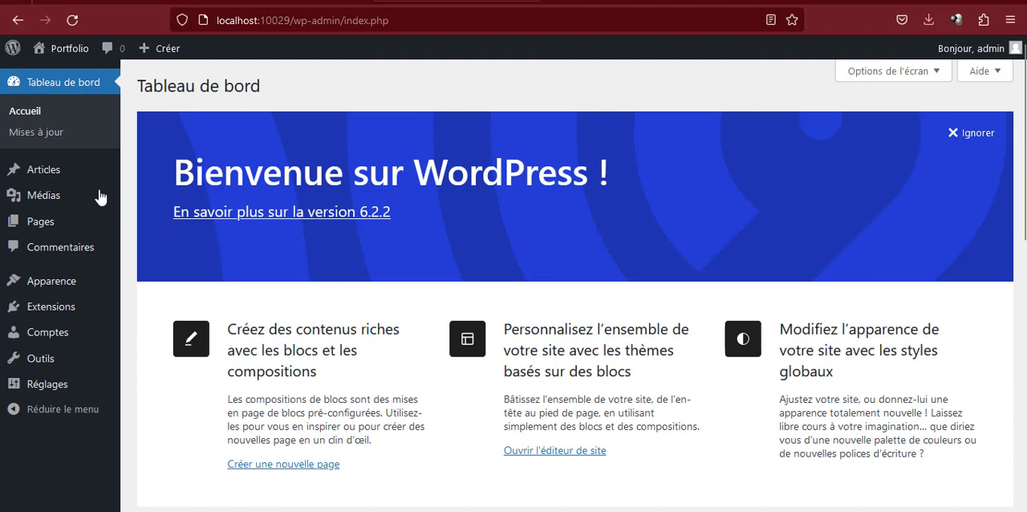
Move the Hello world! article to the trash and delete it permanently from there
{"action": "mouse_move", "coordinate": [52, 172]}
{"action": "left_click", "coordinate": [204, 179]}
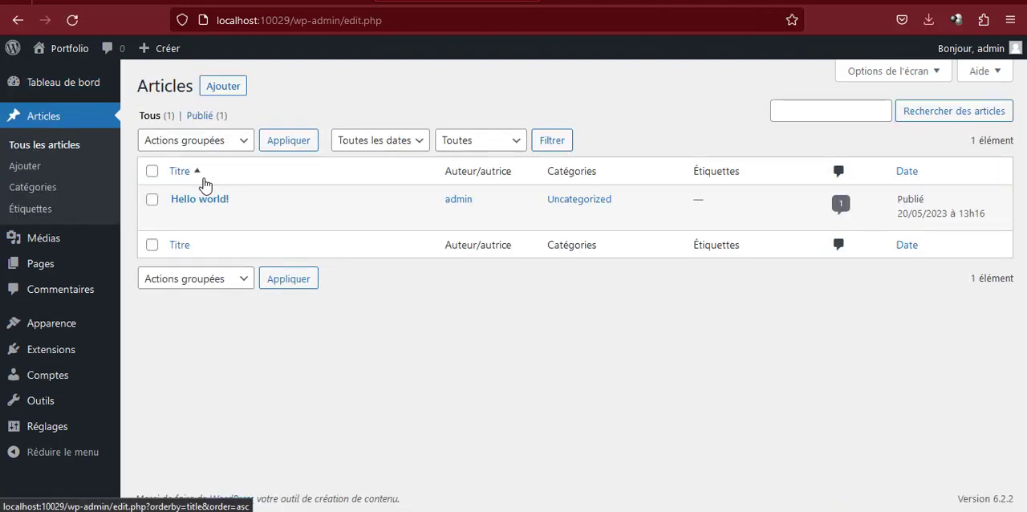
{"action": "mouse_move", "coordinate": [287, 214]}
{"action": "left_click", "coordinate": [324, 217]}
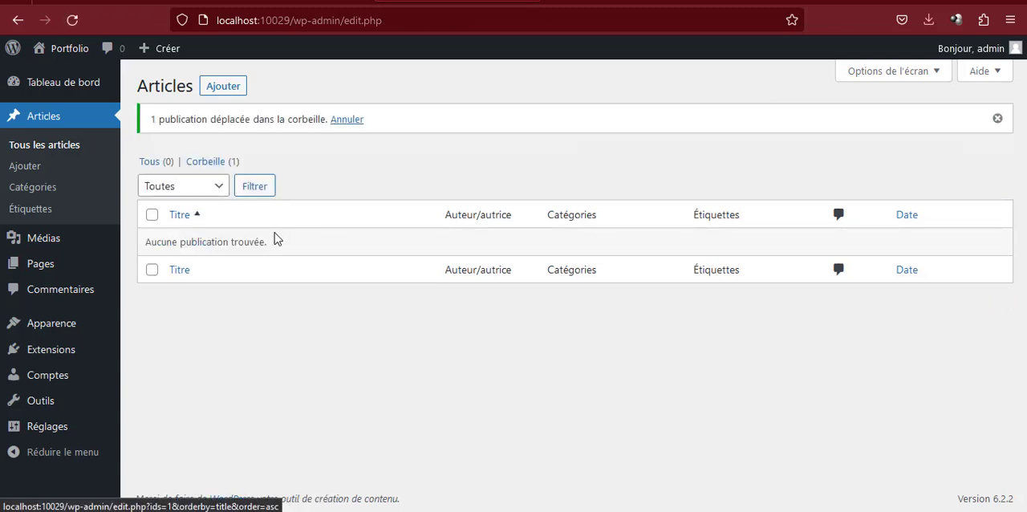
{"action": "left_click", "coordinate": [215, 163]}
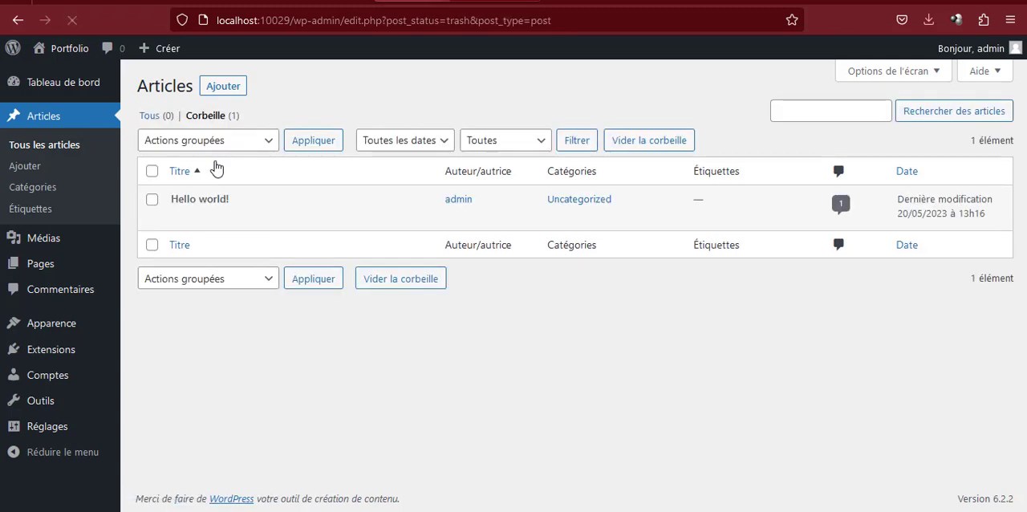
{"action": "left_click", "coordinate": [264, 219]}
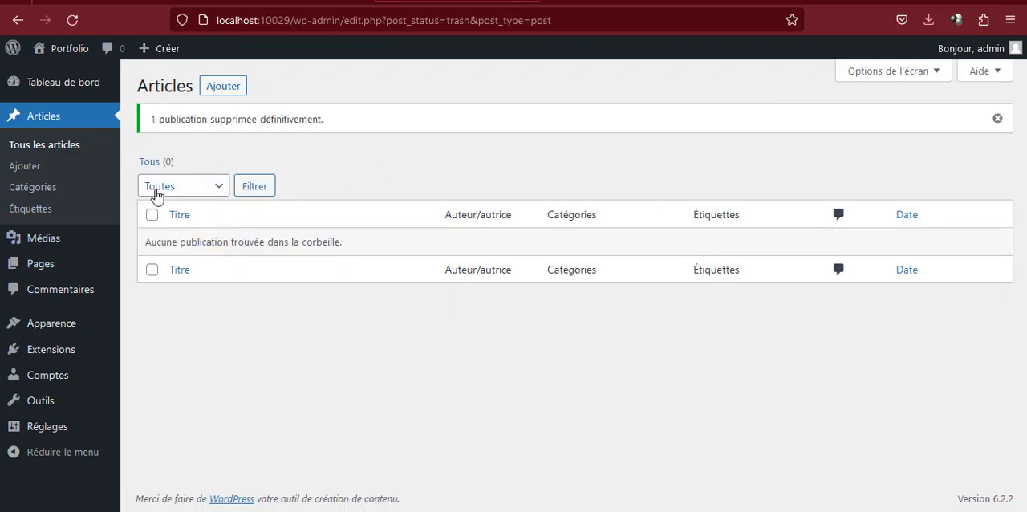
Move the Privacy Policy and Sample Page pages to the trash together and empty the pages trash
{"action": "mouse_move", "coordinate": [48, 238]}
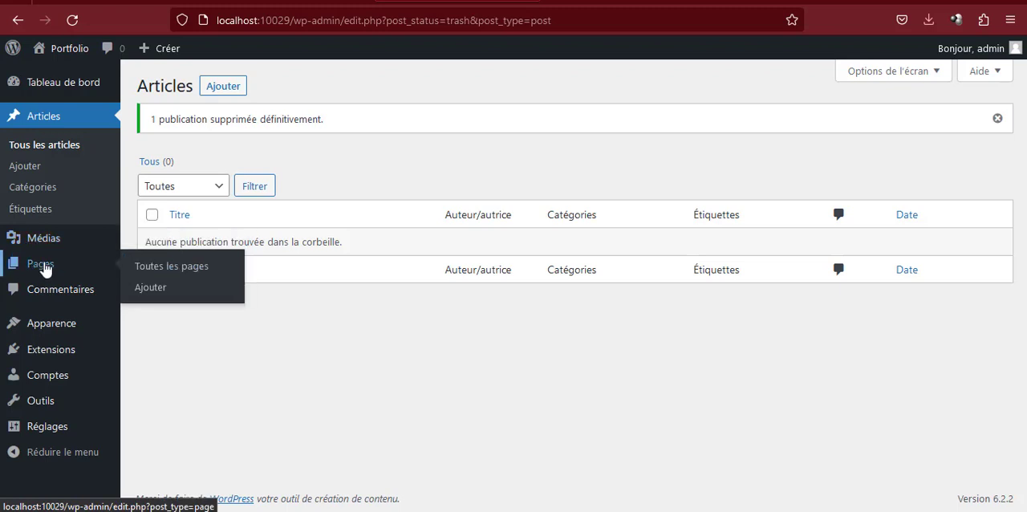
{"action": "left_click", "coordinate": [176, 268]}
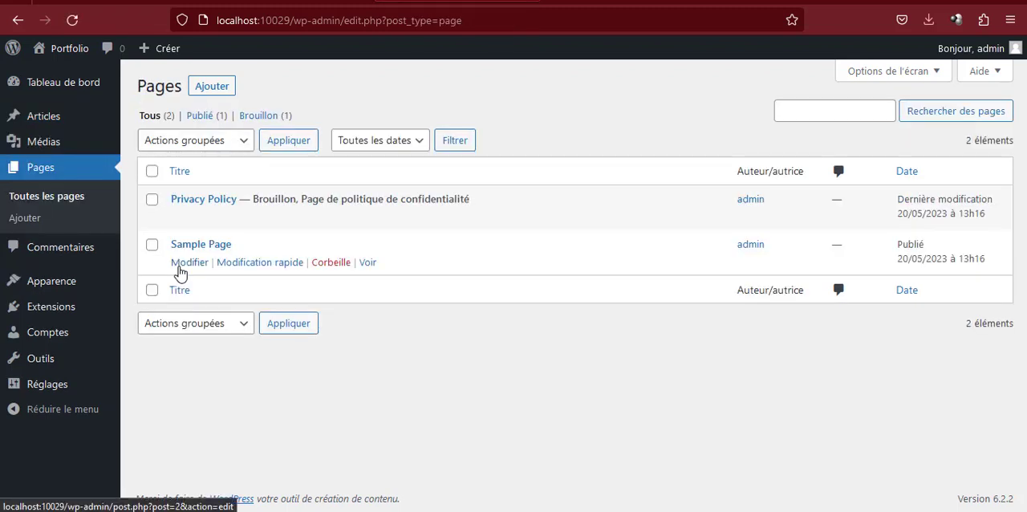
{"action": "left_click", "coordinate": [151, 171]}
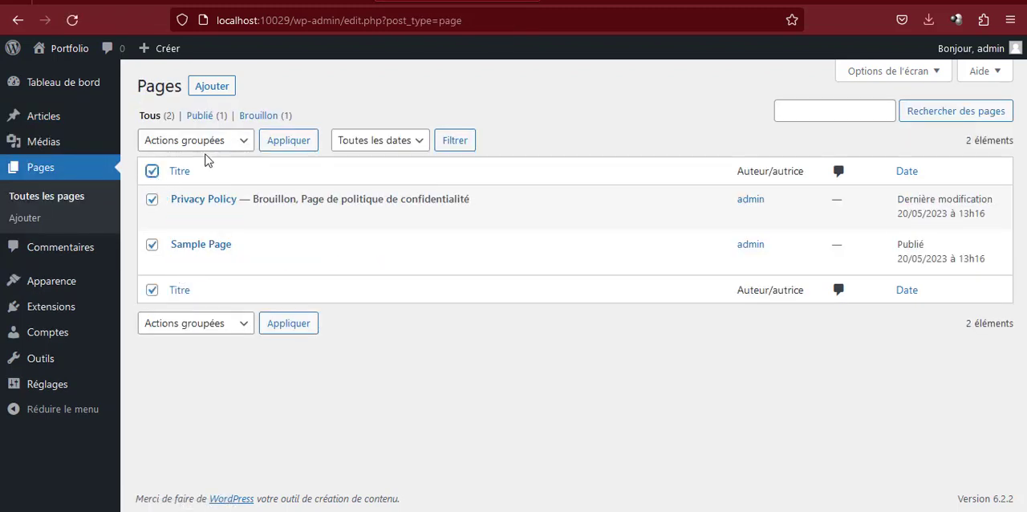
{"action": "left_click", "coordinate": [210, 143]}
{"action": "left_click", "coordinate": [180, 206]}
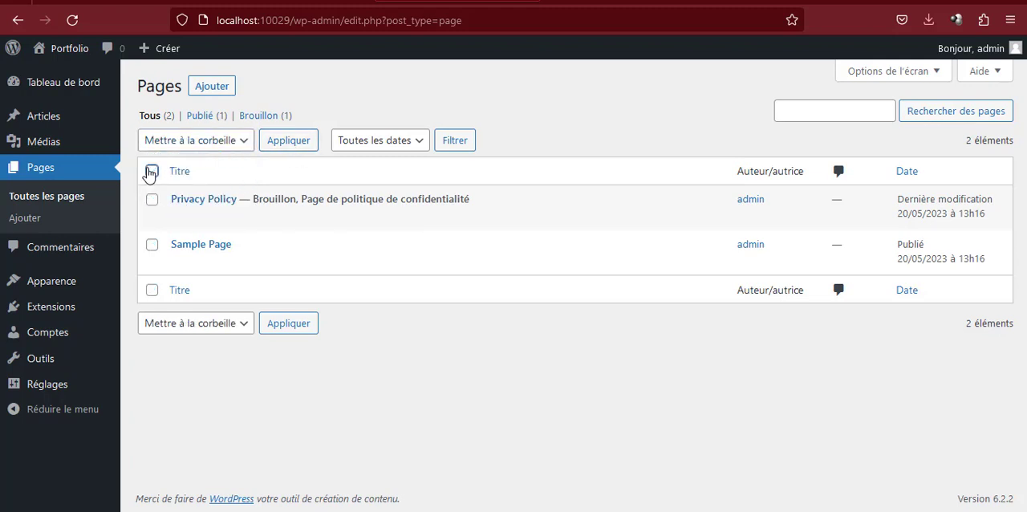
{"action": "left_click", "coordinate": [178, 143]}
{"action": "left_click", "coordinate": [177, 144]}
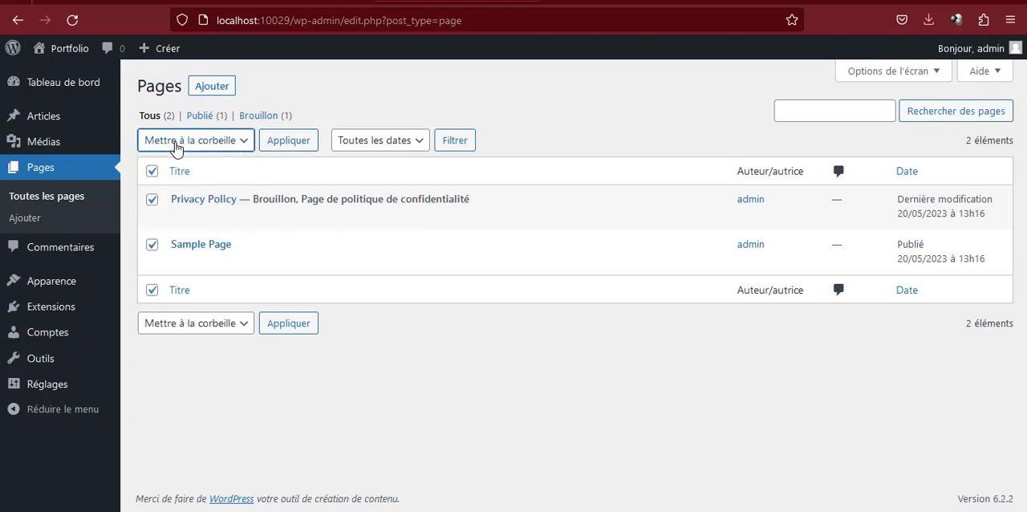
{"action": "left_click", "coordinate": [293, 146]}
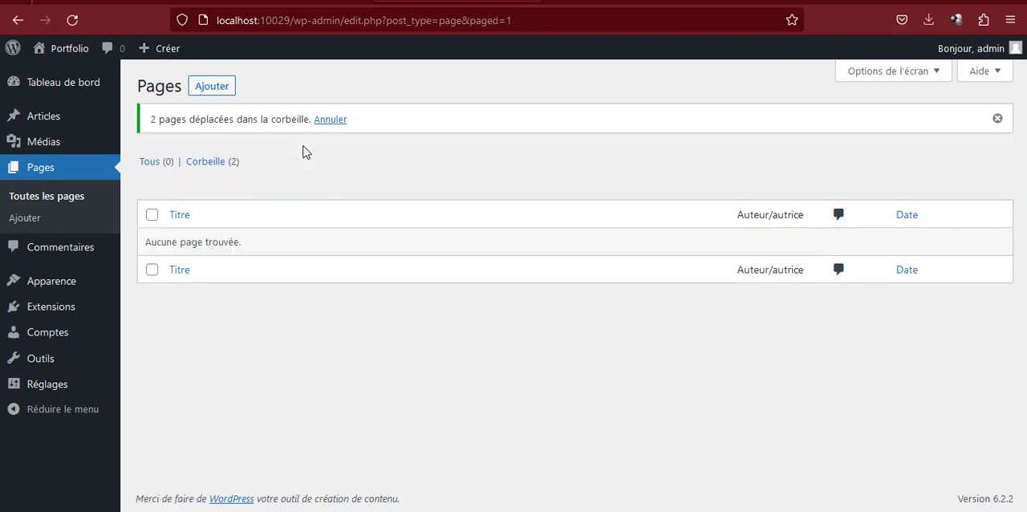
{"action": "left_click", "coordinate": [211, 162]}
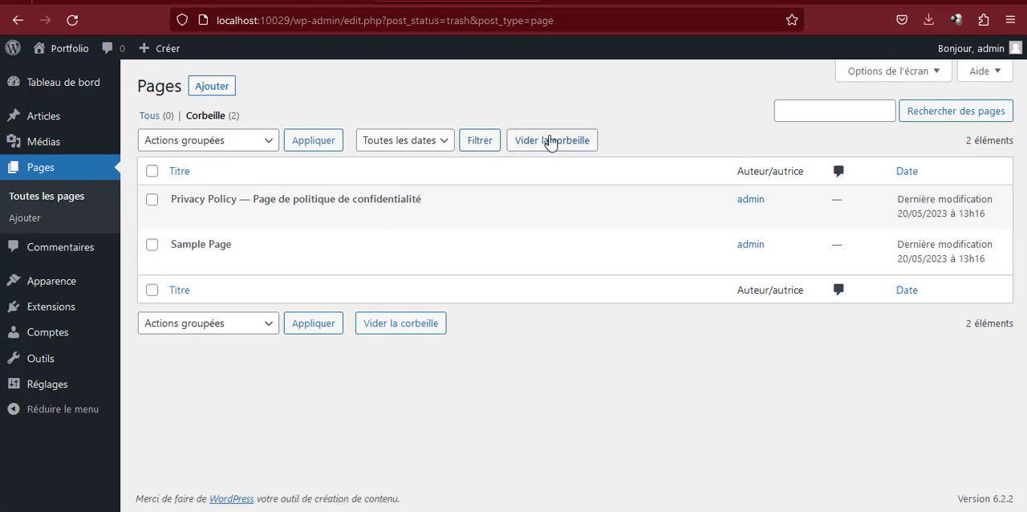
{"action": "left_click", "coordinate": [551, 142]}
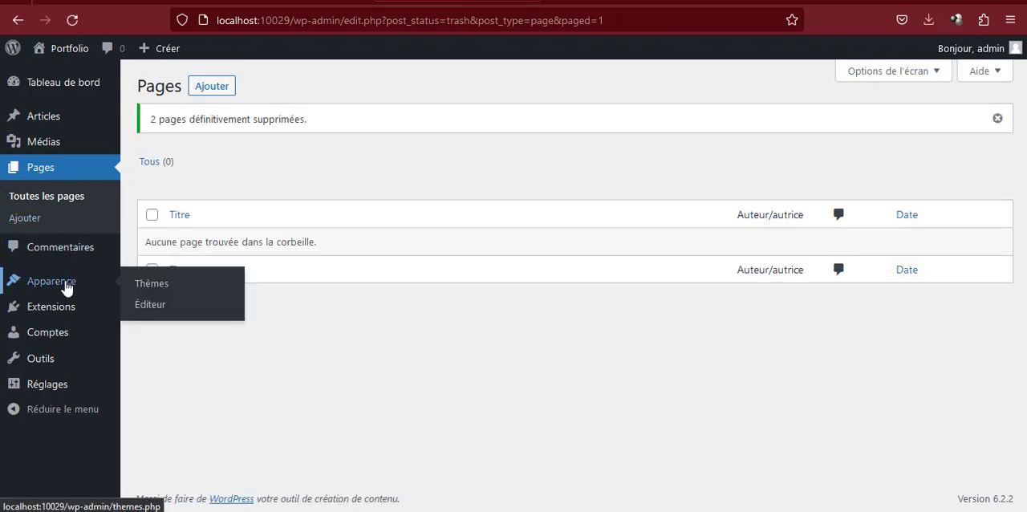
Open the list of installed extensions to check which plugins the site has
{"action": "mouse_move", "coordinate": [101, 277]}
{"action": "mouse_move", "coordinate": [60, 308]}
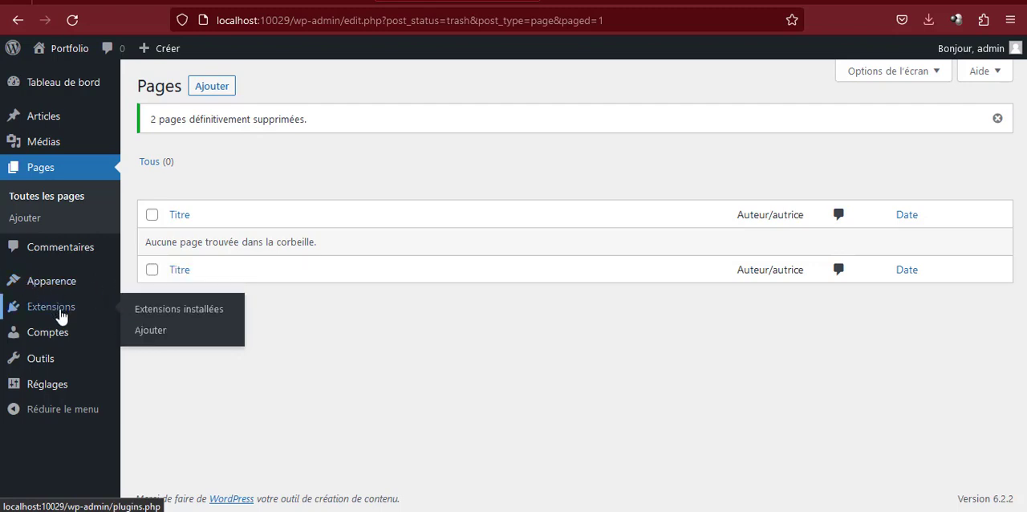
{"action": "left_click", "coordinate": [169, 313]}
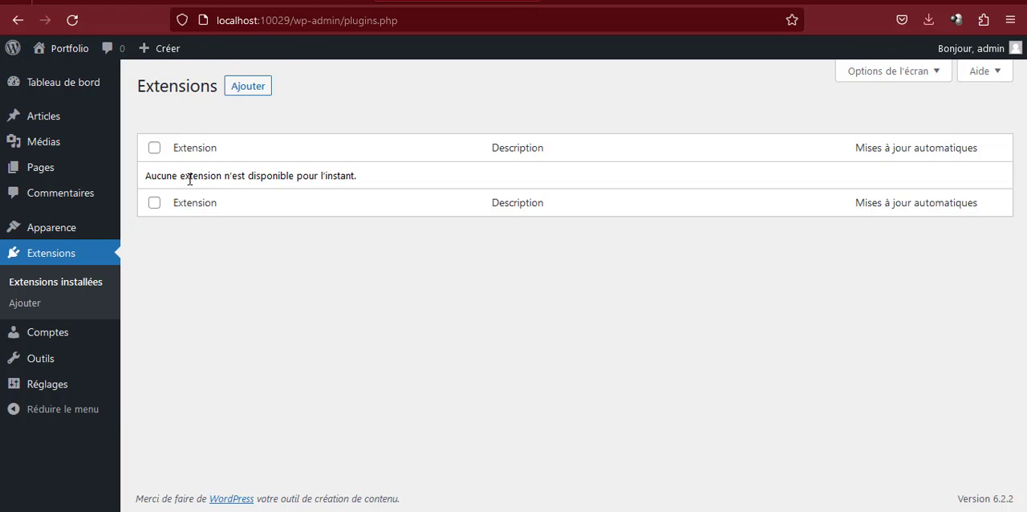
Set the permalink structure to Titre de la publication and save the changes
{"action": "mouse_move", "coordinate": [54, 385]}
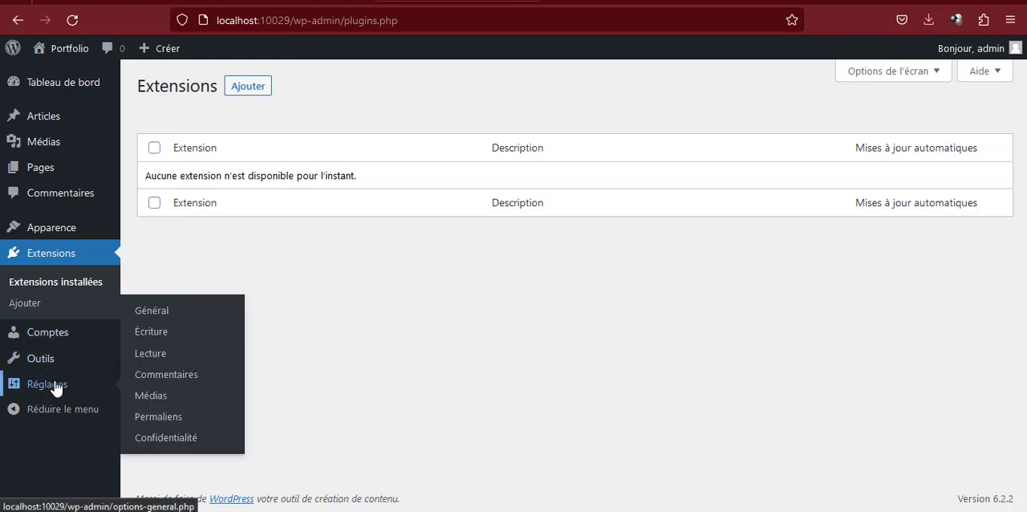
{"action": "left_click", "coordinate": [151, 416]}
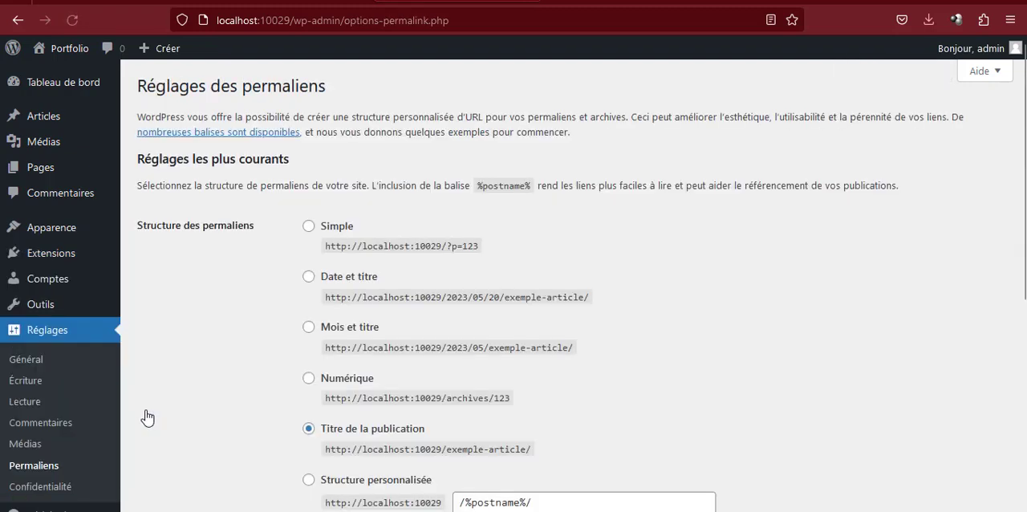
{"action": "left_click", "coordinate": [310, 279]}
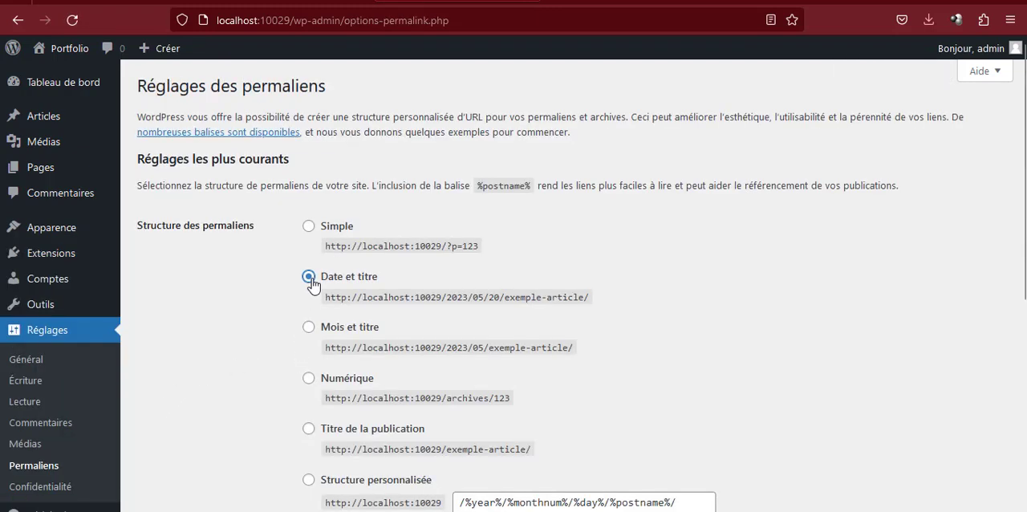
{"action": "left_click", "coordinate": [310, 431]}
{"action": "scroll", "coordinate": [311, 433], "scroll_direction": "down", "scroll_amount": 5}
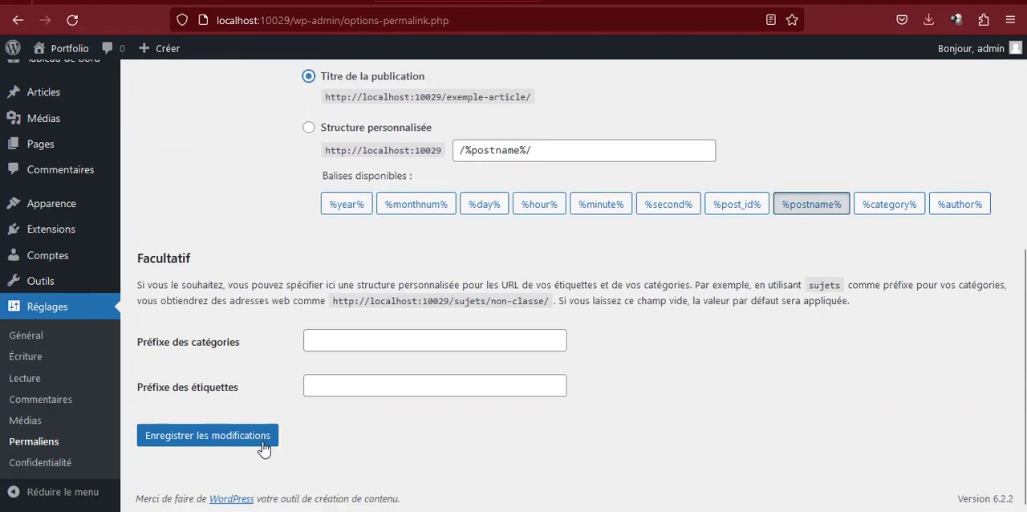
{"action": "left_click", "coordinate": [239, 437]}
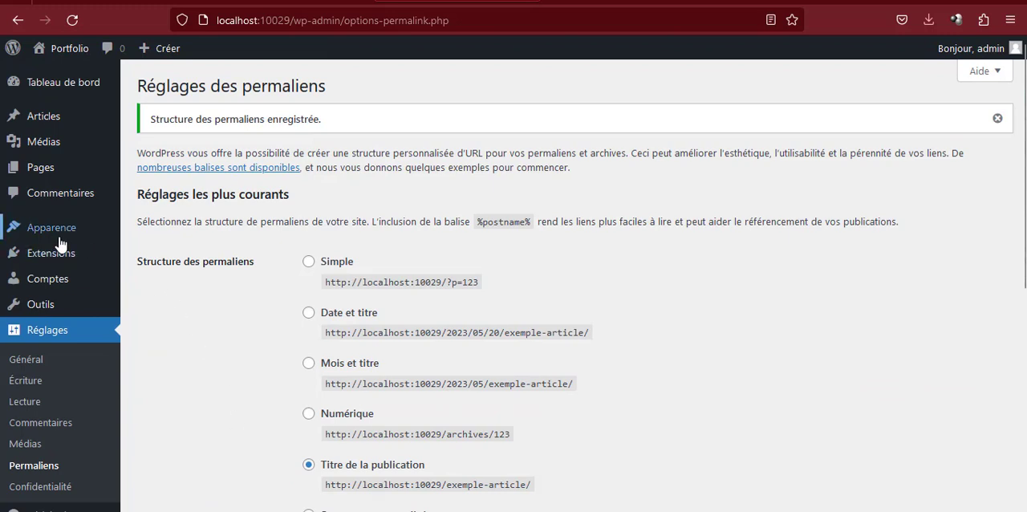
Open the installed themes page and look over the Portfolio site's front page in a separate tab
{"action": "mouse_move", "coordinate": [71, 231]}
{"action": "left_click", "coordinate": [165, 240]}
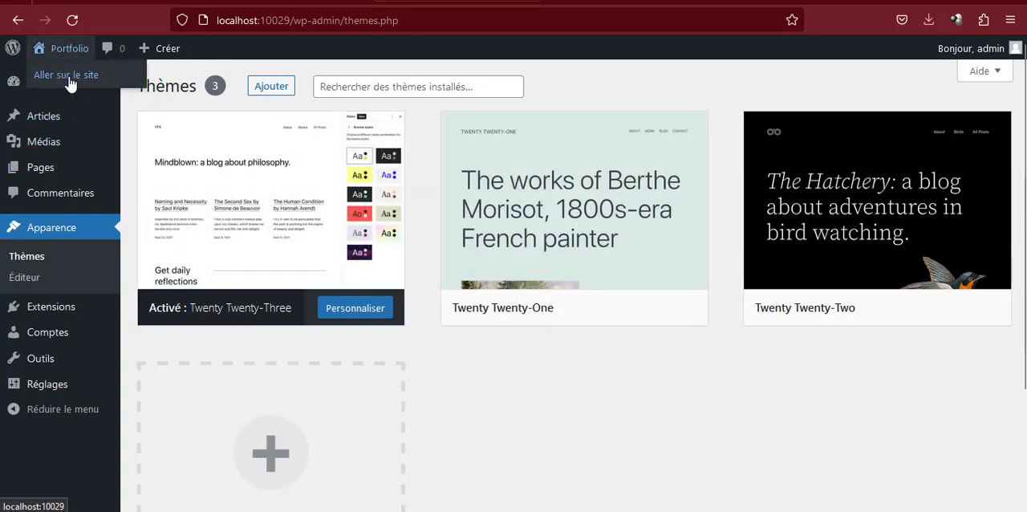
{"action": "right_click", "coordinate": [71, 83]}
{"action": "left_click", "coordinate": [195, 95]}
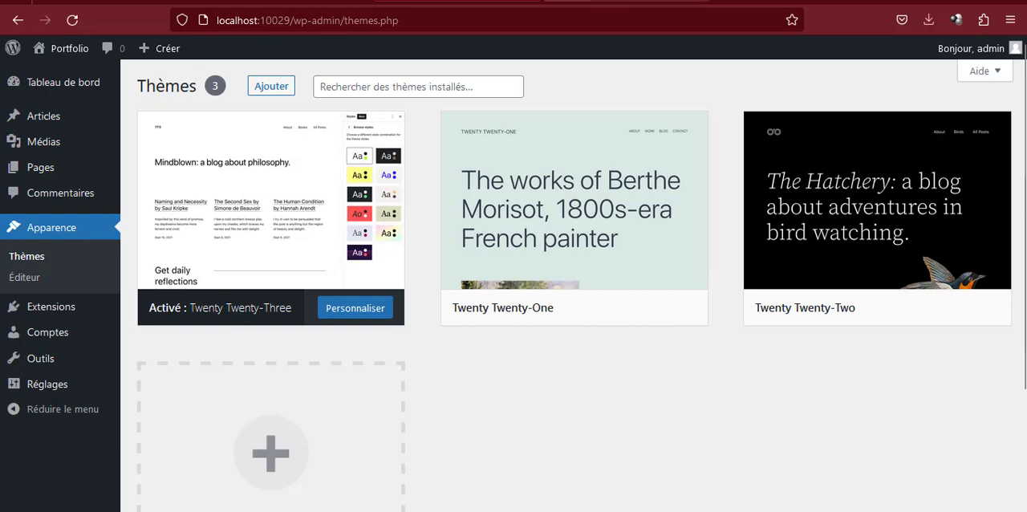
{"action": "left_click", "coordinate": [626, 2]}
{"action": "scroll", "coordinate": [370, 225], "scroll_direction": "down", "scroll_amount": 3}
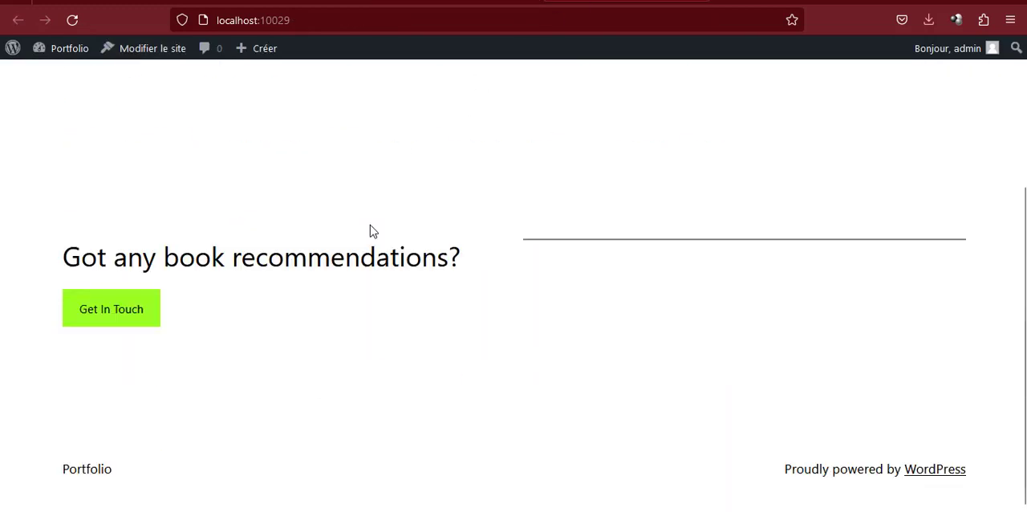
{"action": "scroll", "coordinate": [370, 225], "scroll_direction": "up", "scroll_amount": 5}
{"action": "left_click", "coordinate": [434, 2]}
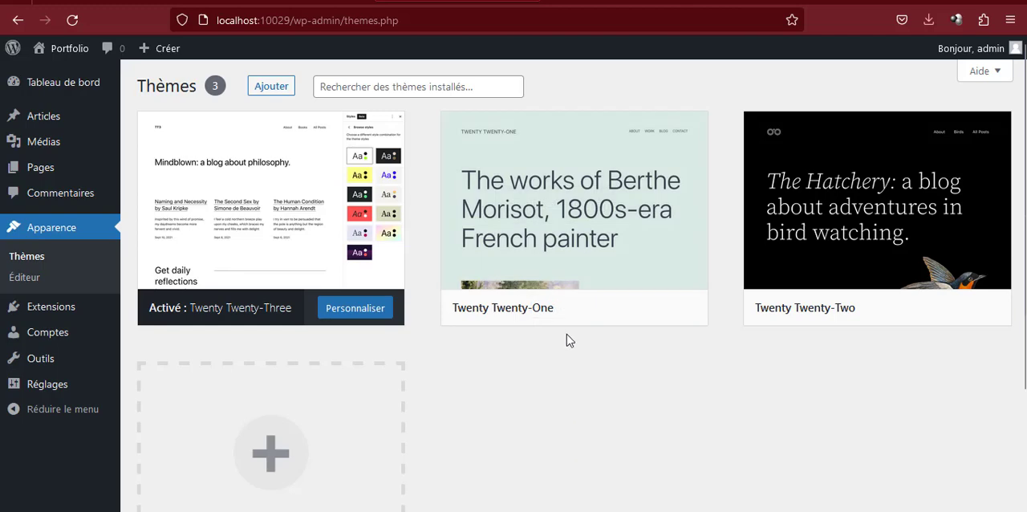
Delete the unused Twenty Twenty-One and Twenty Twenty-Two themes from the site
{"action": "left_click", "coordinate": [571, 207]}
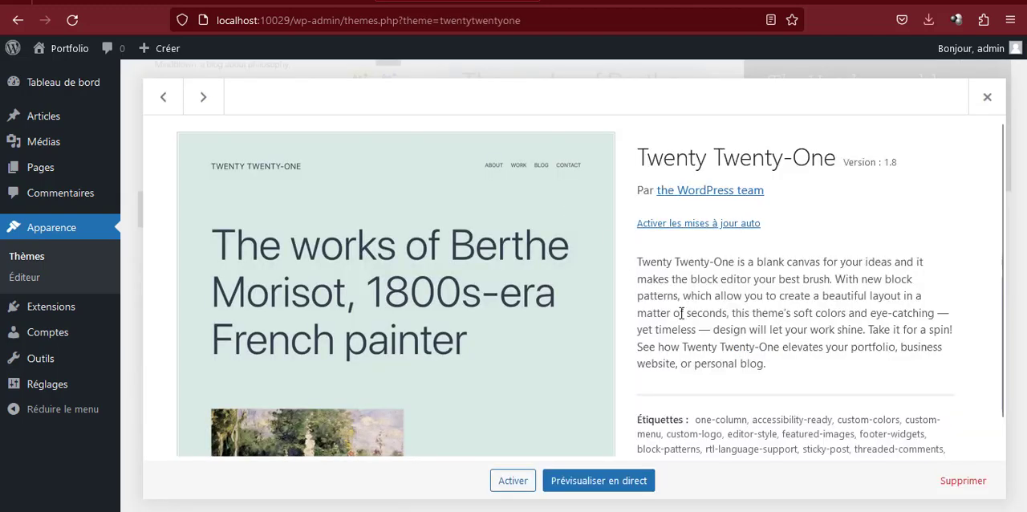
{"action": "left_click", "coordinate": [973, 483]}
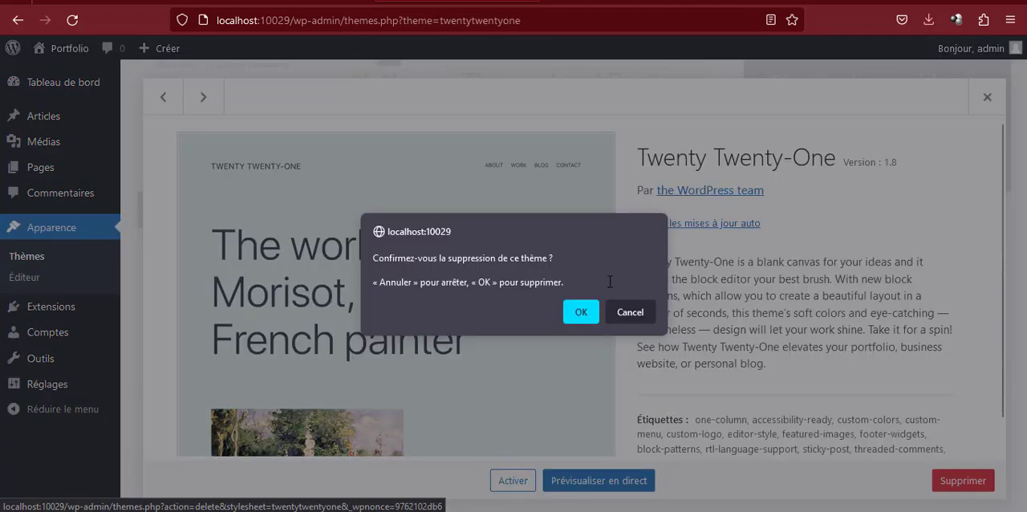
{"action": "left_click", "coordinate": [581, 312]}
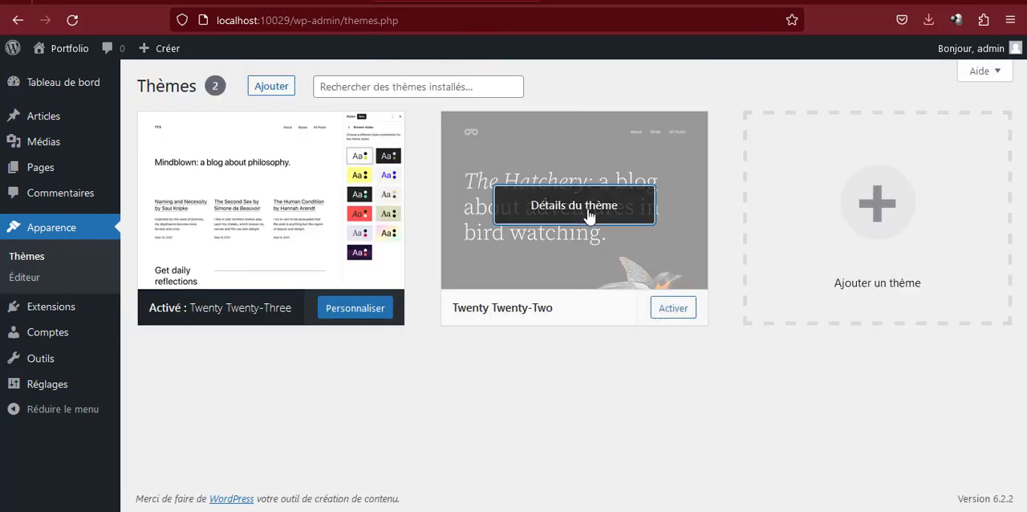
{"action": "left_click", "coordinate": [588, 210]}
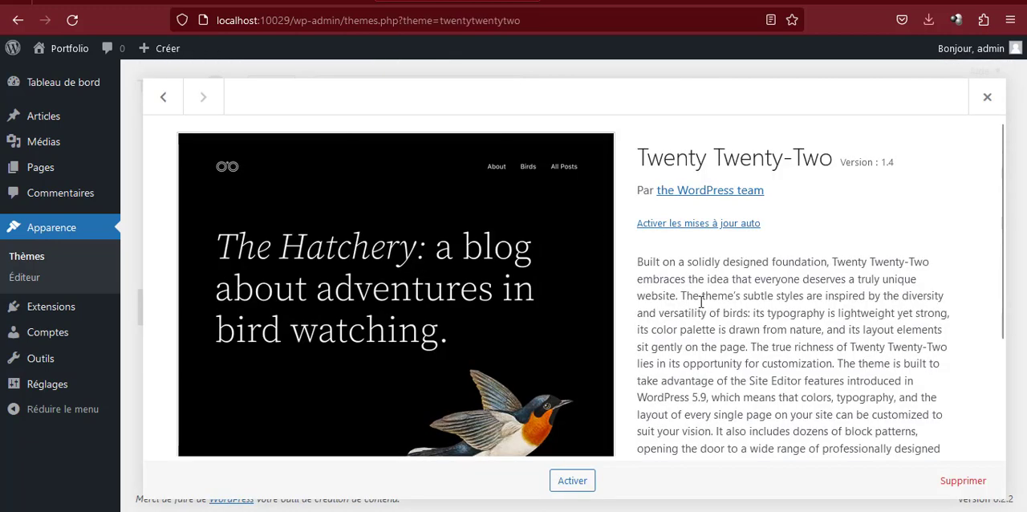
{"action": "left_click", "coordinate": [963, 482]}
{"action": "left_click", "coordinate": [579, 311]}
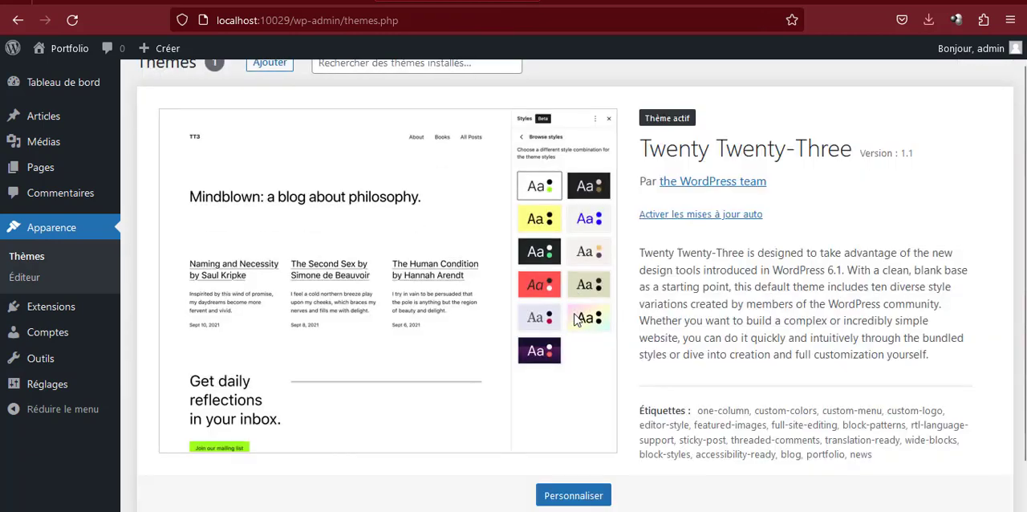
{"action": "scroll", "coordinate": [665, 197], "scroll_direction": "up", "scroll_amount": 1}
{"action": "scroll", "coordinate": [663, 197], "scroll_direction": "down", "scroll_amount": 2}
{"action": "scroll", "coordinate": [537, 180], "scroll_direction": "up", "scroll_amount": 2}
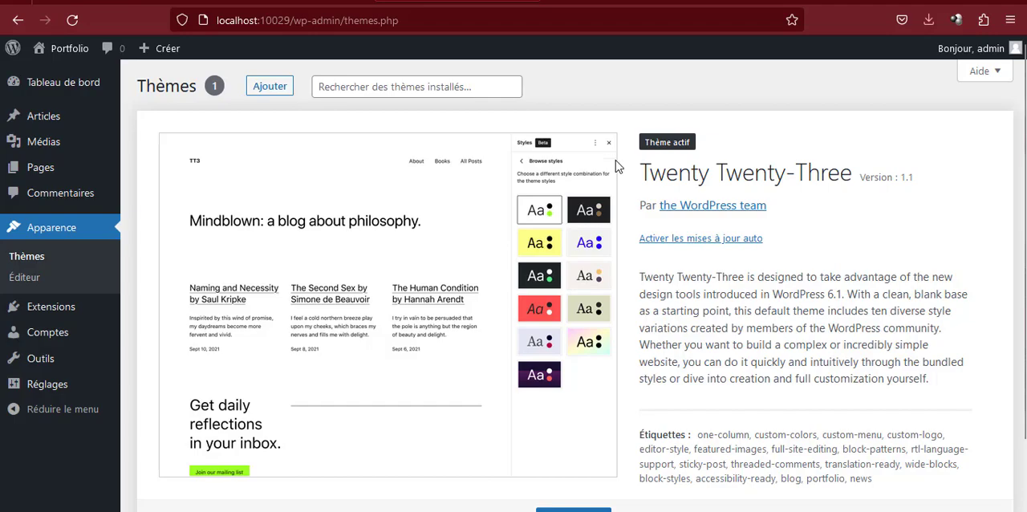
Switch to the Atelier Formation Portfolio folder in File Explorer and locate astra.4.1.4.zip in its Thème subfolder
{"action": "key", "text": "super+Tab"}
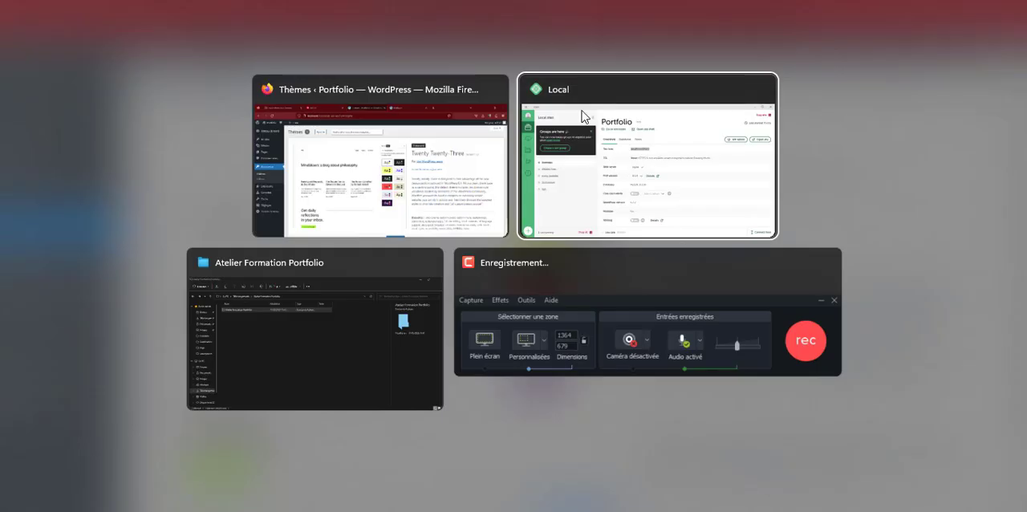
{"action": "left_click", "coordinate": [329, 333]}
{"action": "double_click", "coordinate": [197, 110]}
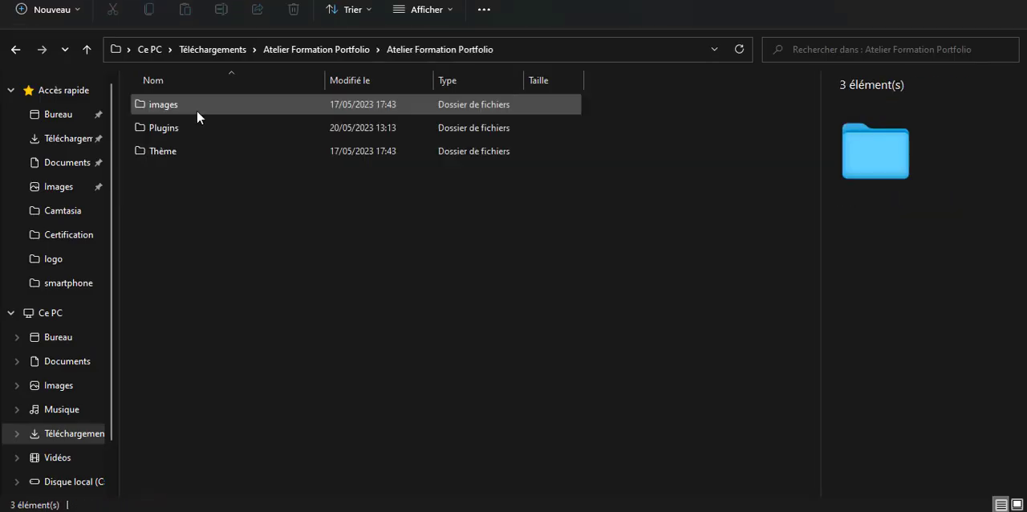
{"action": "double_click", "coordinate": [178, 156]}
{"action": "left_click", "coordinate": [185, 106]}
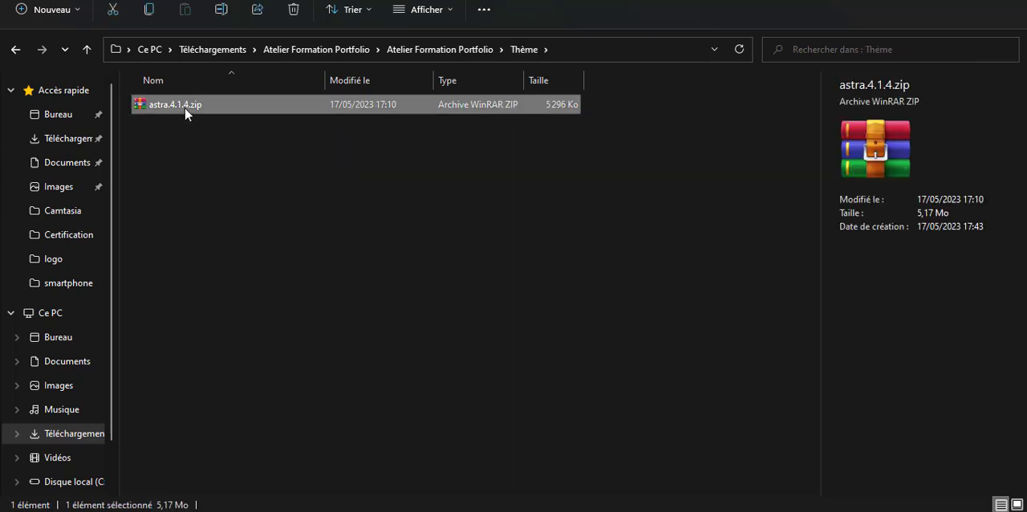
Return to the browser and choose astra.4.1.4.zip from the Atelier Formation Portfolio Thème folder as the theme to upload
{"action": "key", "text": "alt+Tab"}
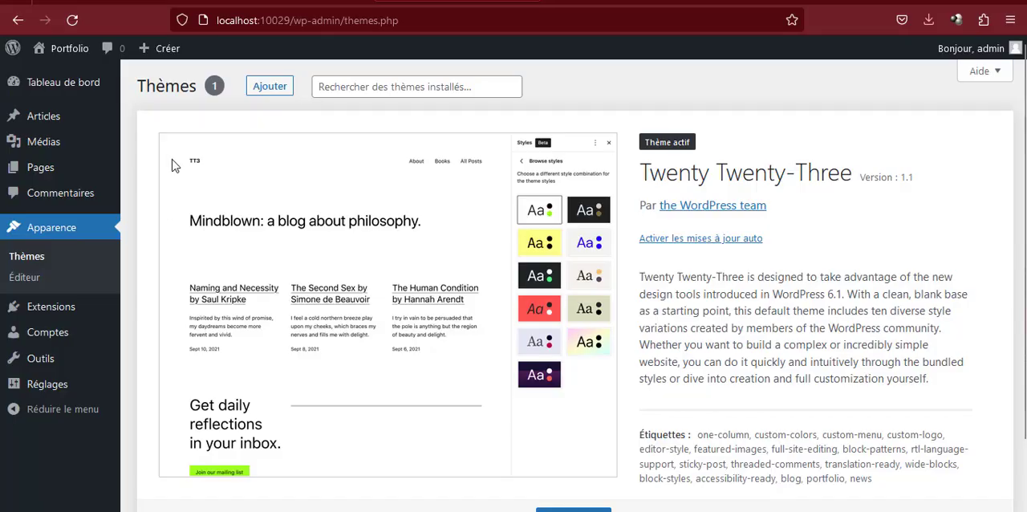
{"action": "left_click", "coordinate": [270, 85]}
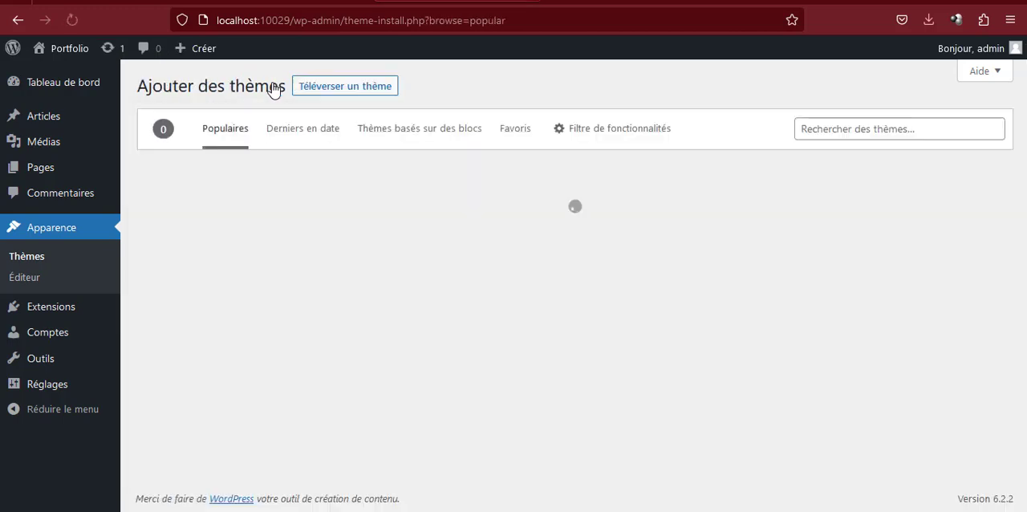
{"action": "left_click", "coordinate": [319, 92]}
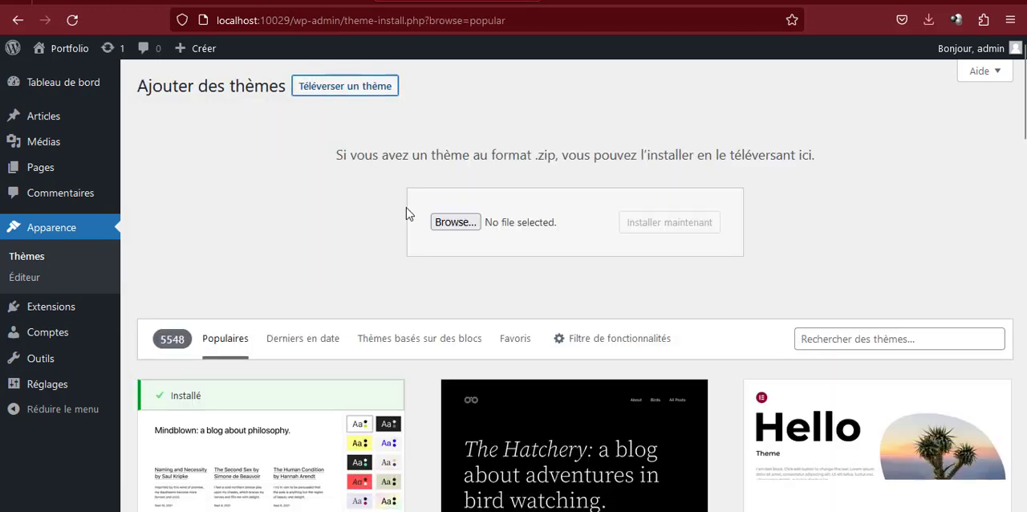
{"action": "left_click", "coordinate": [455, 224]}
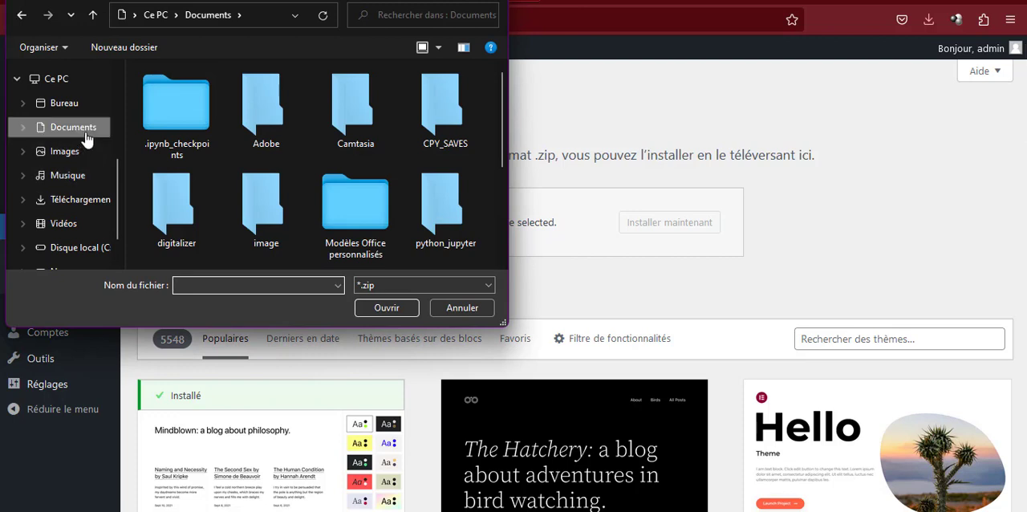
{"action": "left_click", "coordinate": [86, 135]}
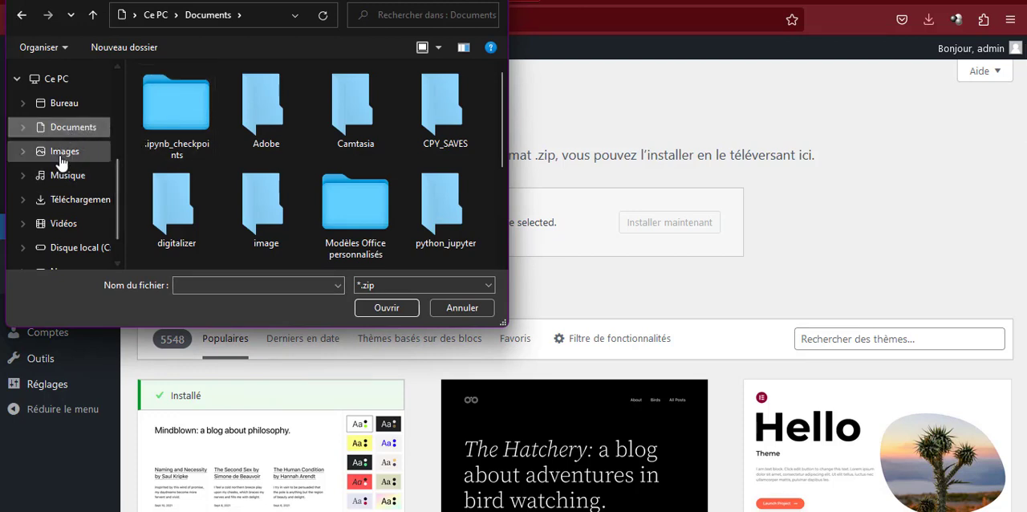
{"action": "left_click", "coordinate": [78, 199]}
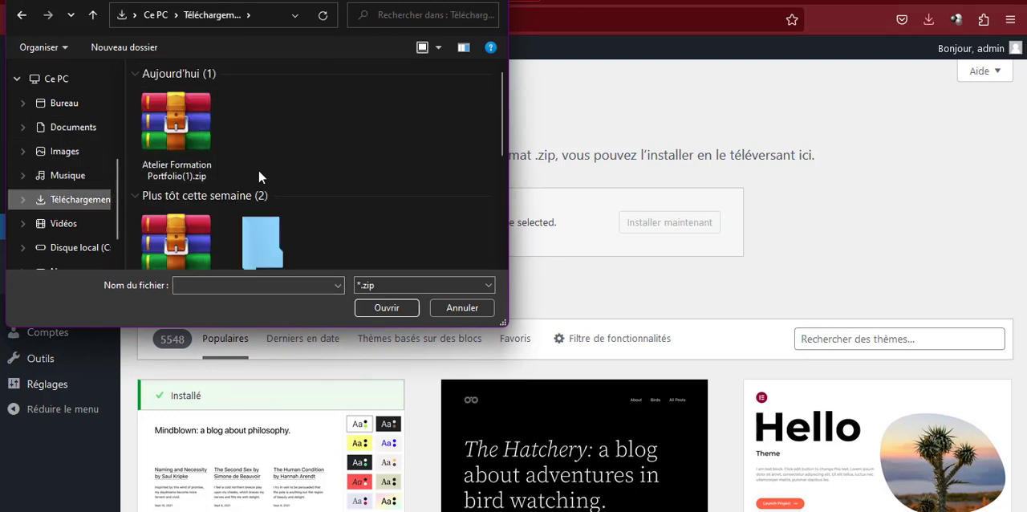
{"action": "scroll", "coordinate": [258, 171], "scroll_direction": "down", "scroll_amount": 1}
{"action": "double_click", "coordinate": [258, 171]}
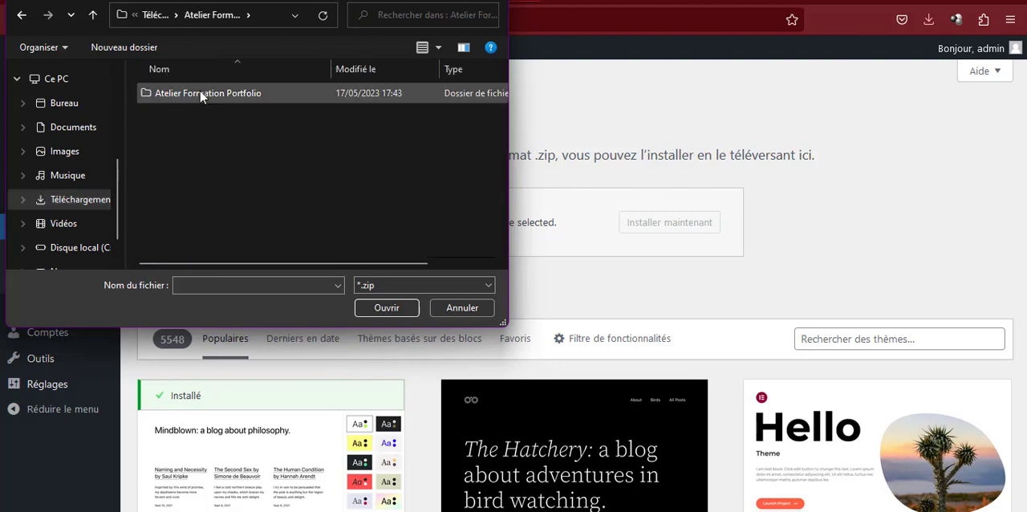
{"action": "double_click", "coordinate": [201, 95]}
{"action": "double_click", "coordinate": [184, 146]}
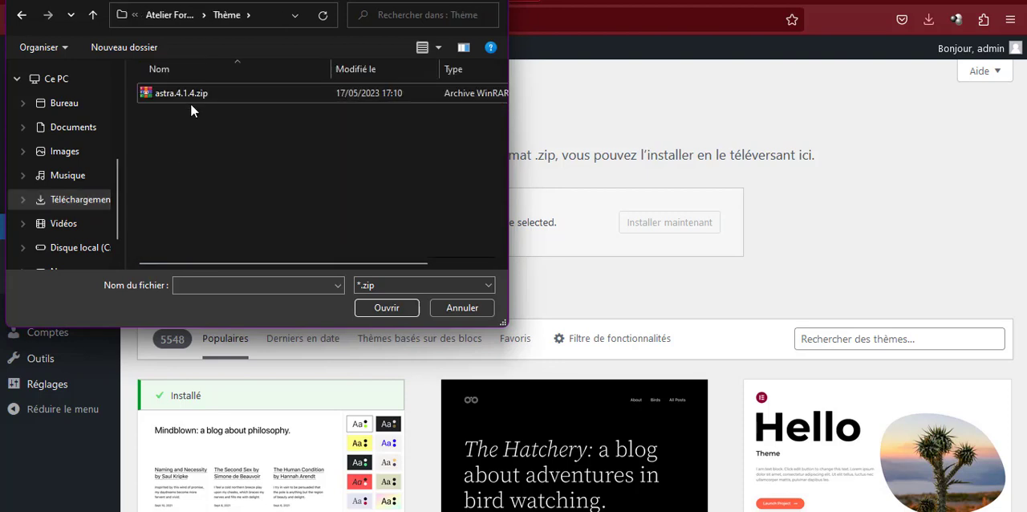
{"action": "double_click", "coordinate": [191, 95]}
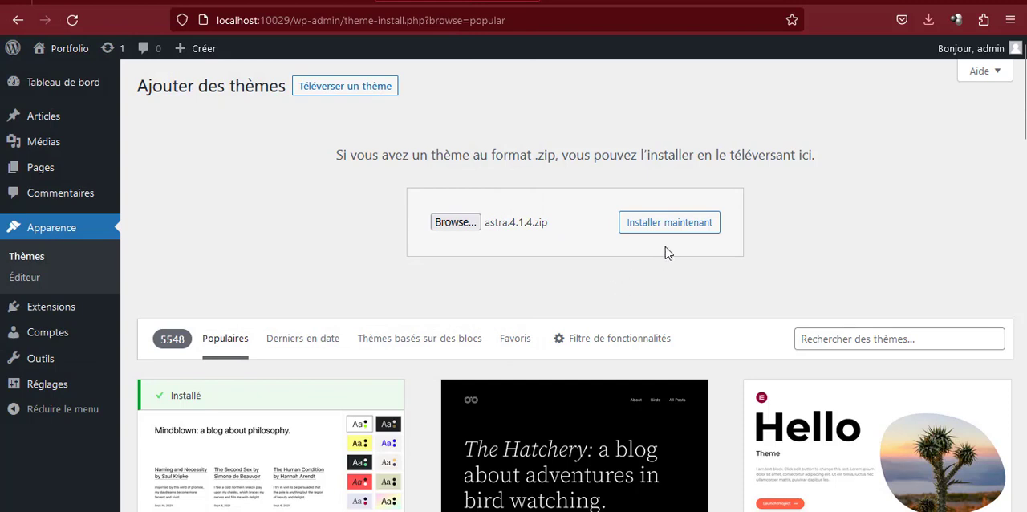
Install the uploaded Astra theme and activate it on the site
{"action": "left_click", "coordinate": [681, 222]}
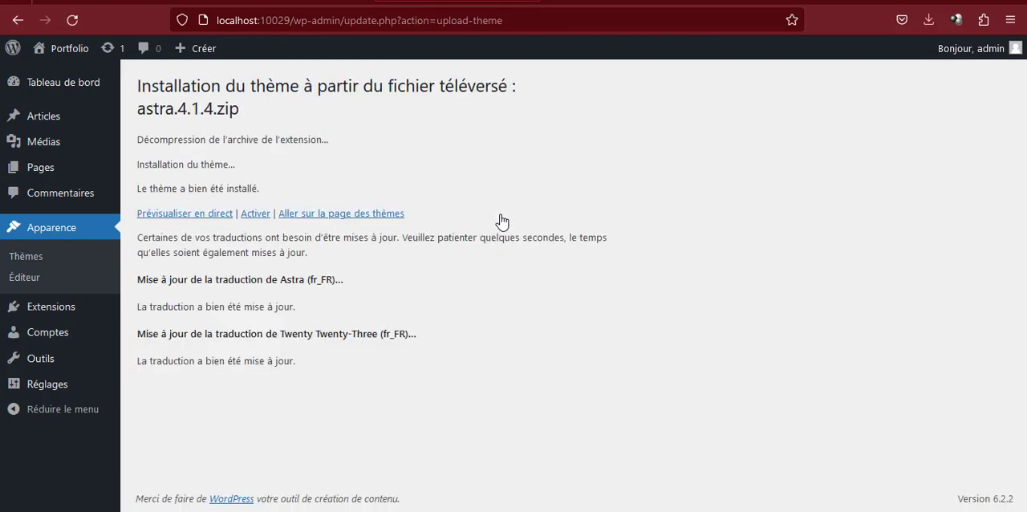
{"action": "left_click", "coordinate": [256, 214]}
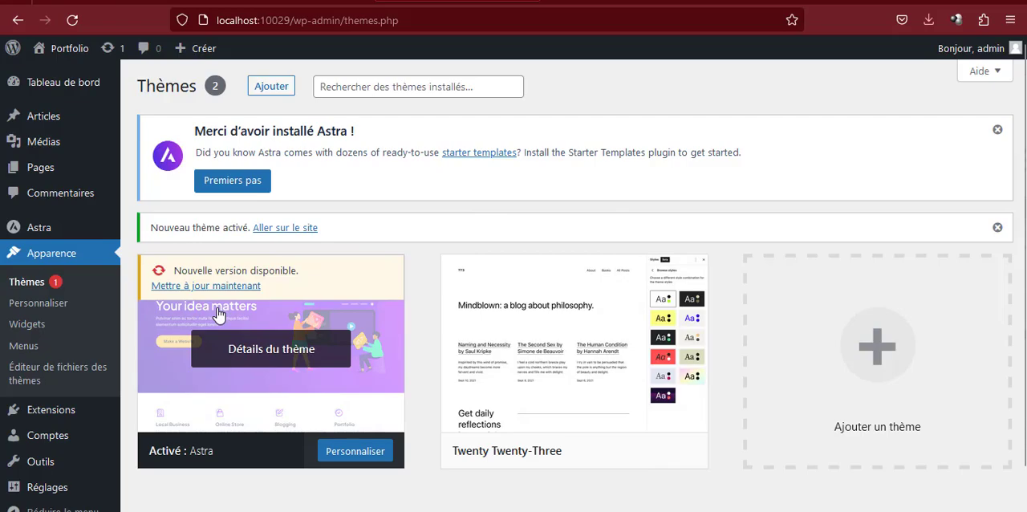
{"action": "key", "text": "alt+Tab"}
{"action": "key", "text": "alt+Tab"}
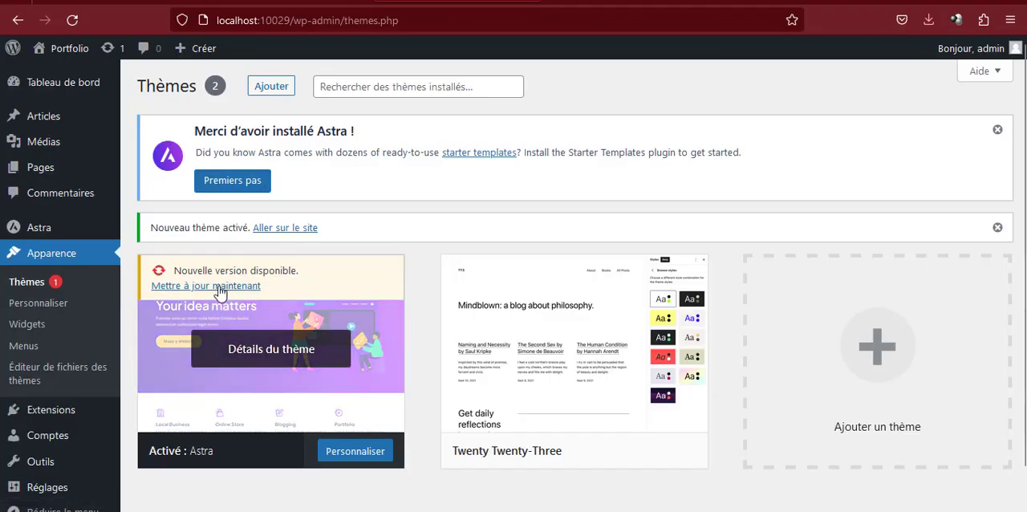
Update the Astra theme to version 4.1.5 from its theme details, and close the details
{"action": "left_click", "coordinate": [234, 344]}
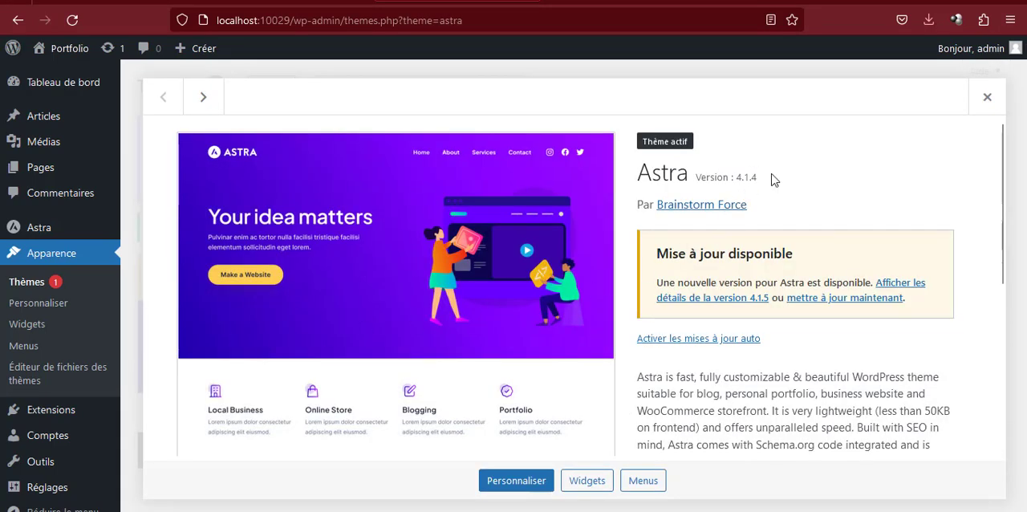
{"action": "key", "text": "alt+Tab"}
{"action": "key", "text": "alt+Tab"}
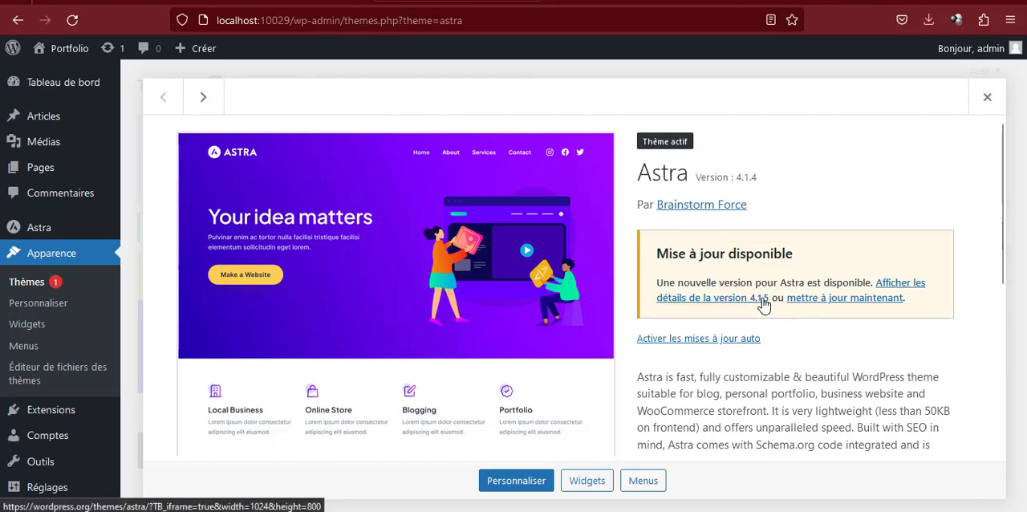
{"action": "left_click", "coordinate": [850, 299]}
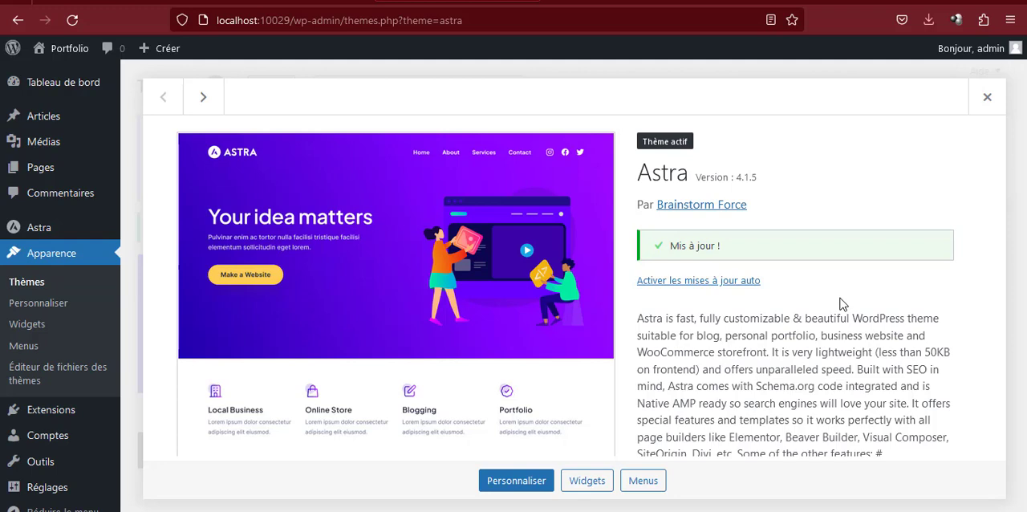
{"action": "left_click", "coordinate": [987, 97]}
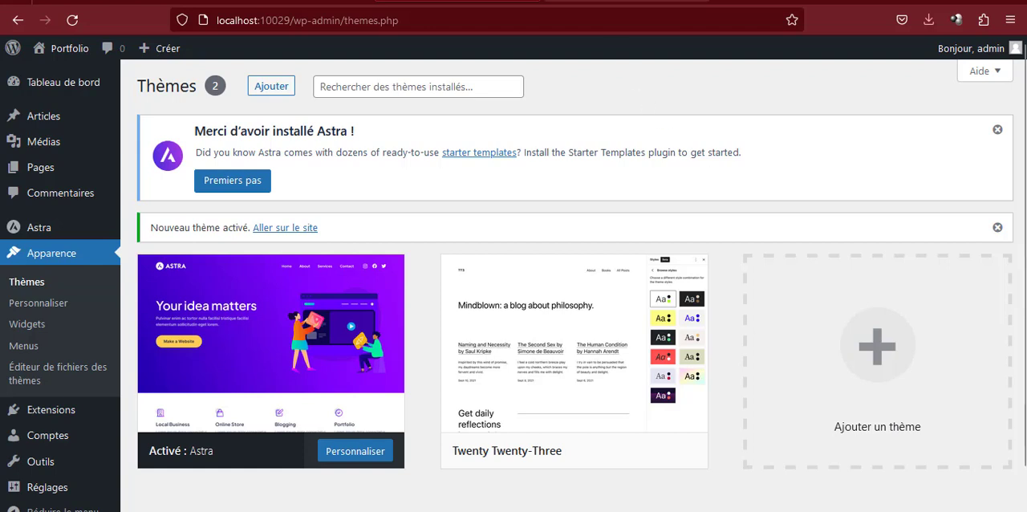
Reload the Portfolio front page to view it with the Astra theme, and return to the themes page
{"action": "left_click", "coordinate": [602, 0]}
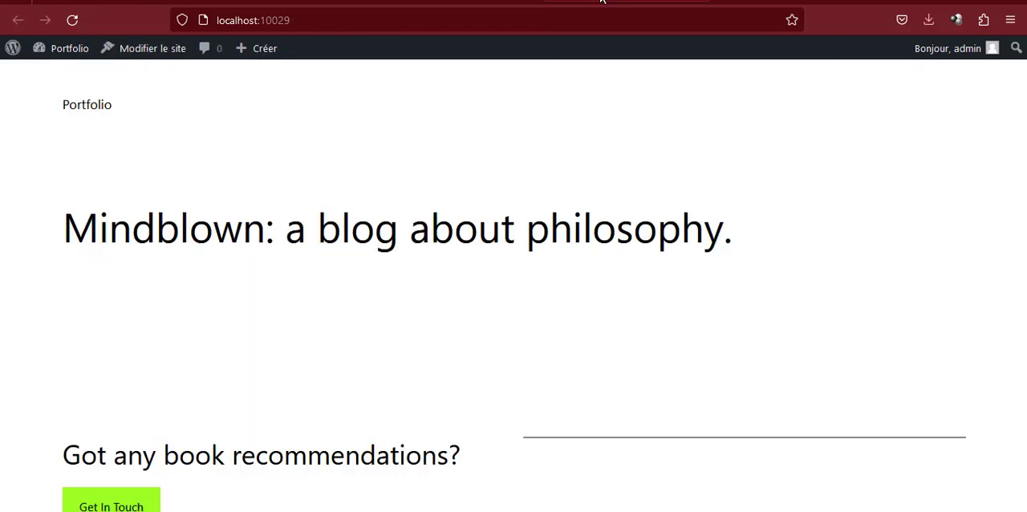
{"action": "left_click", "coordinate": [385, 4]}
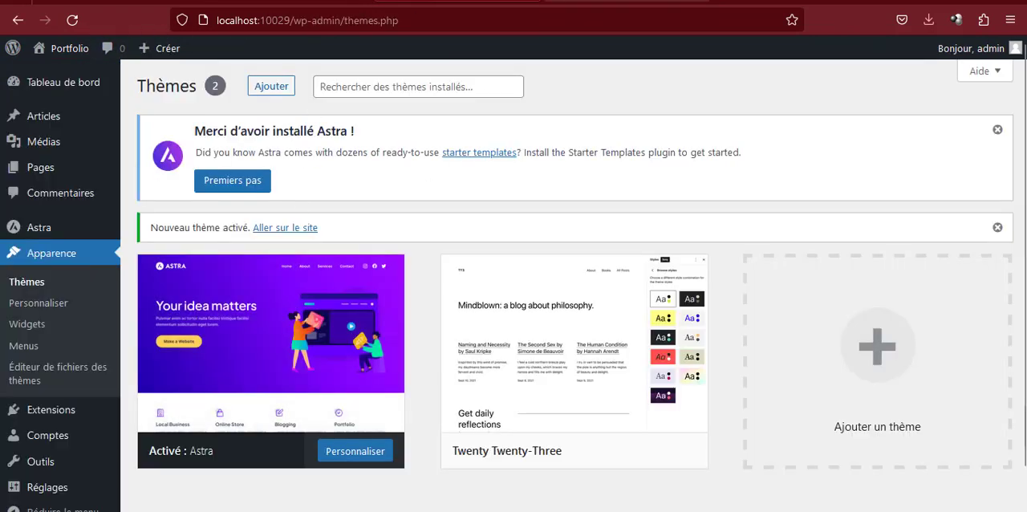
{"action": "left_click", "coordinate": [606, 2]}
{"action": "left_click", "coordinate": [72, 20]}
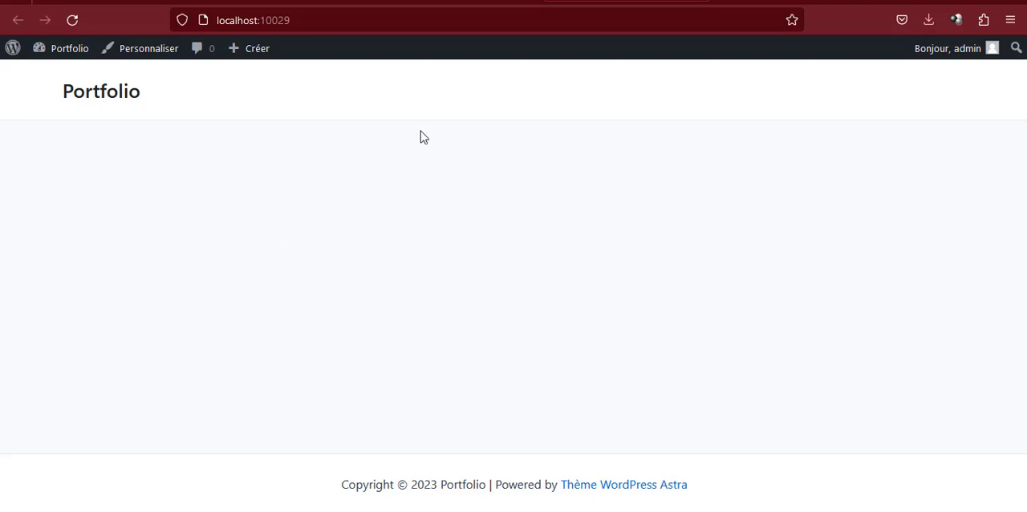
{"action": "left_click", "coordinate": [457, 3]}
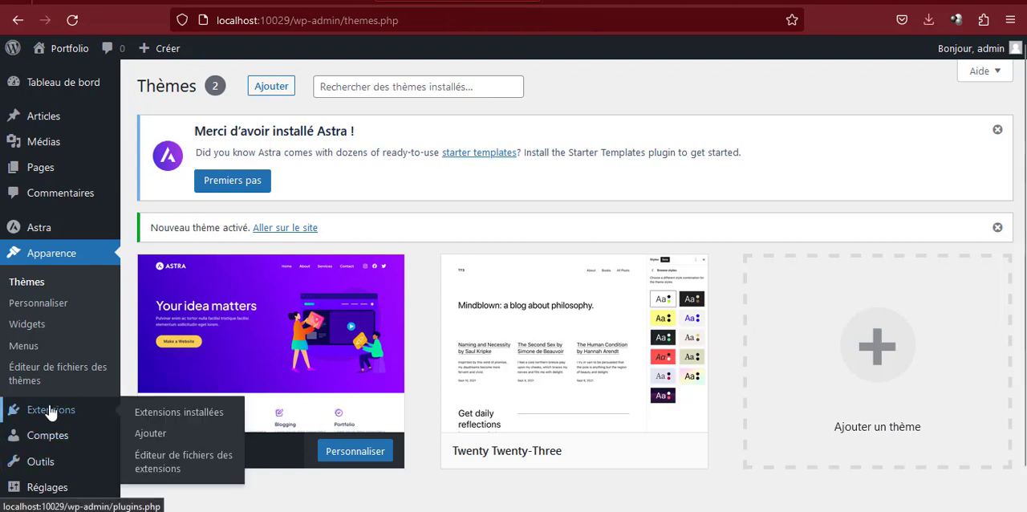
Delete the inactive Twenty Twenty-Three theme from the site and confirm the deletion
{"action": "mouse_move", "coordinate": [297, 384]}
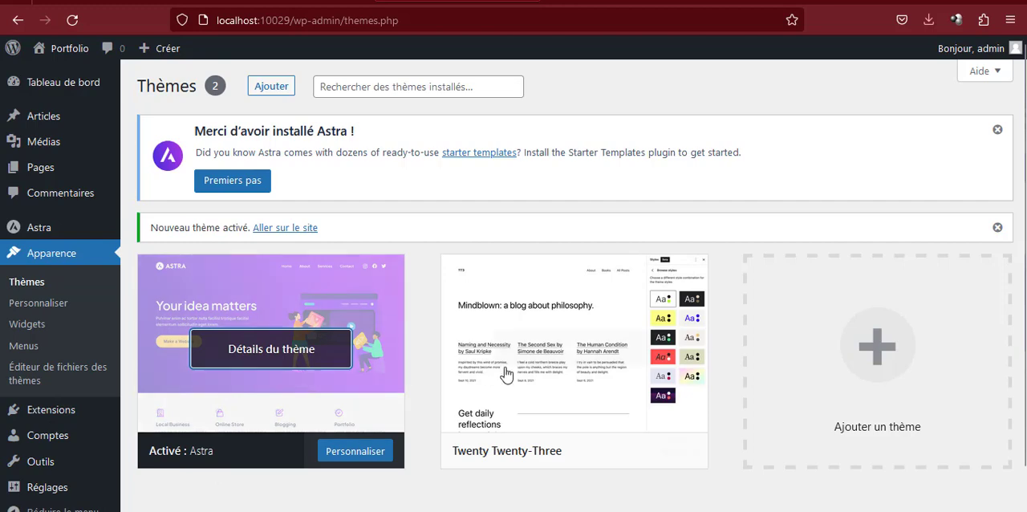
{"action": "left_click", "coordinate": [575, 355]}
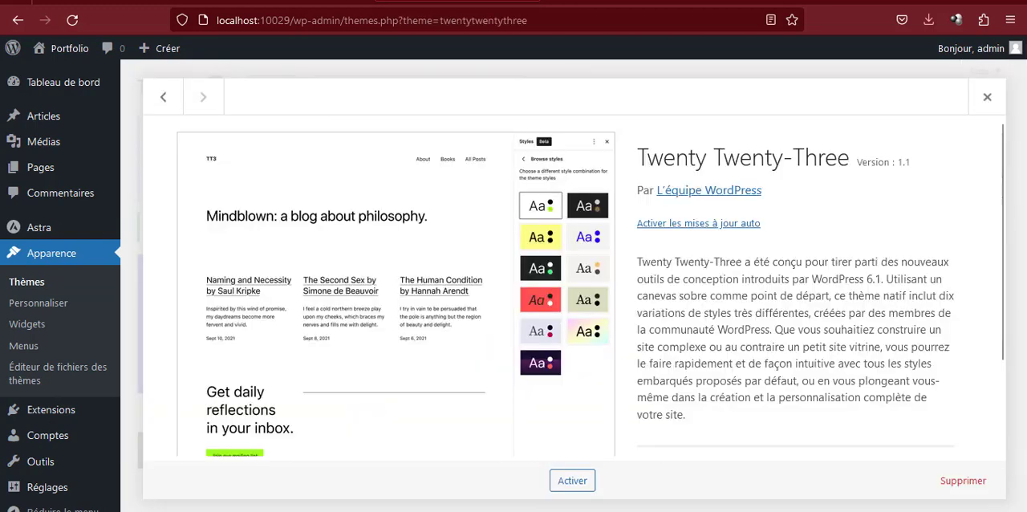
{"action": "left_click", "coordinate": [967, 483]}
{"action": "left_click", "coordinate": [580, 312]}
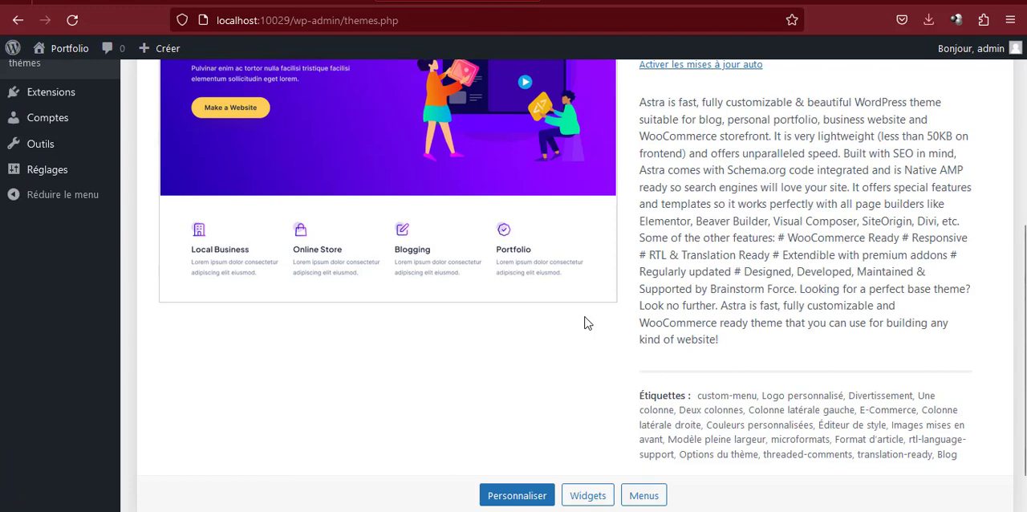
Enable automatic updates for the Astra theme
{"action": "scroll", "coordinate": [222, 237], "scroll_direction": "up", "scroll_amount": 3}
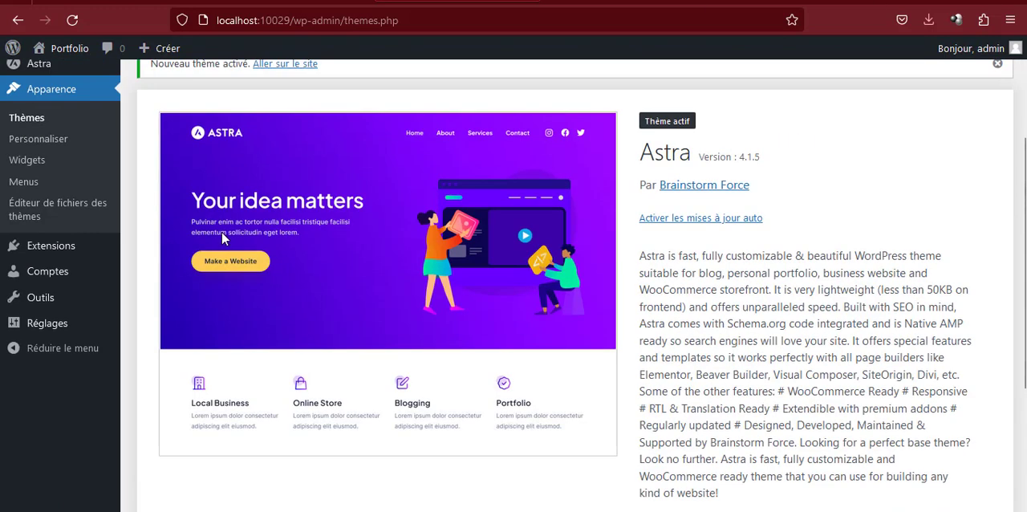
{"action": "left_click", "coordinate": [646, 219]}
{"action": "scroll", "coordinate": [48, 223], "scroll_direction": "up", "scroll_amount": 3}
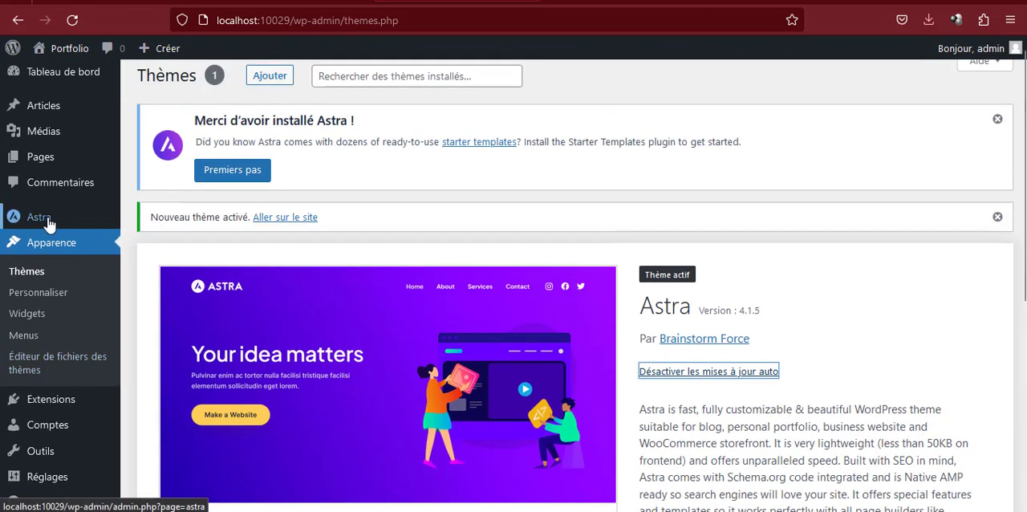
Open the page for adding plugins, and switch to File Explorer to open the Plugins subfolder of Atelier Formation Portfolio
{"action": "mouse_move", "coordinate": [38, 411]}
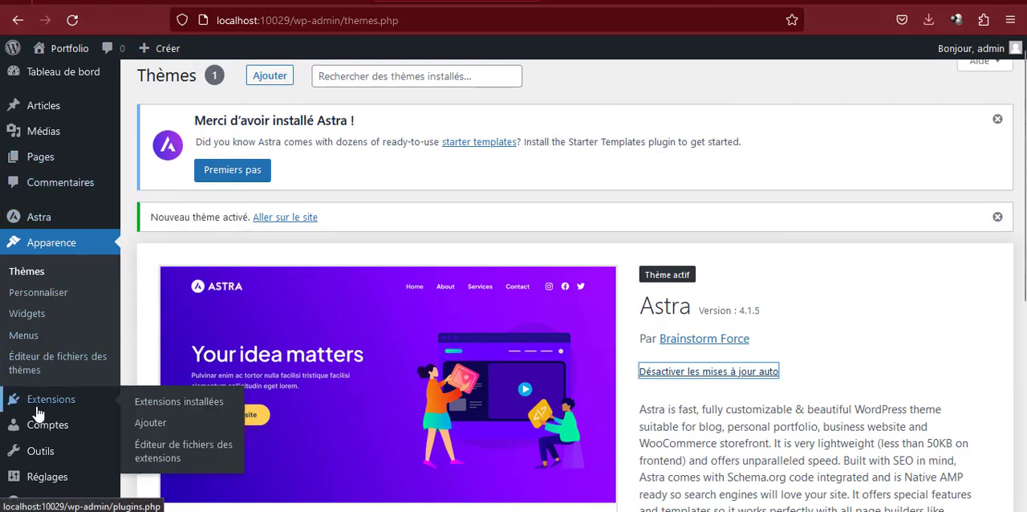
{"action": "left_click", "coordinate": [156, 423]}
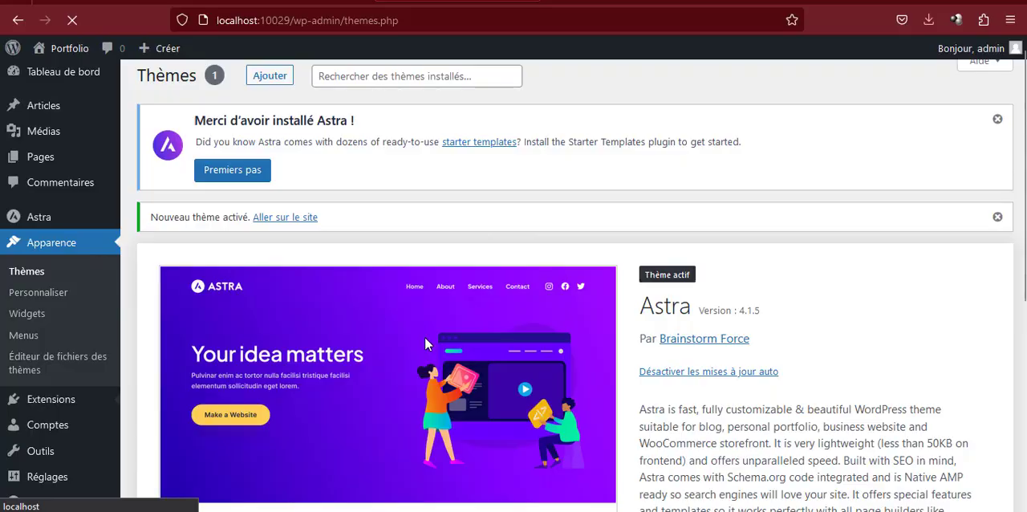
{"action": "key", "text": "alt+Tab"}
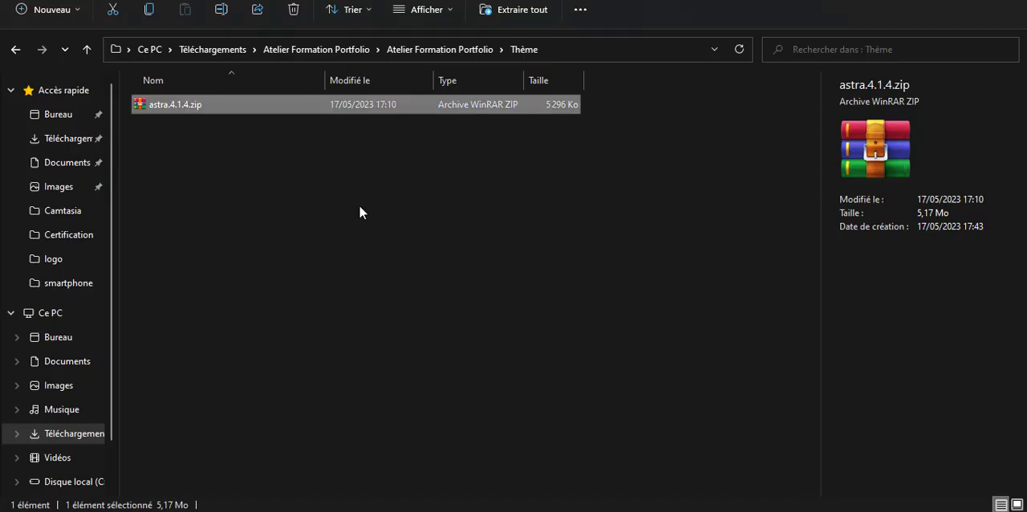
{"action": "left_click", "coordinate": [360, 207]}
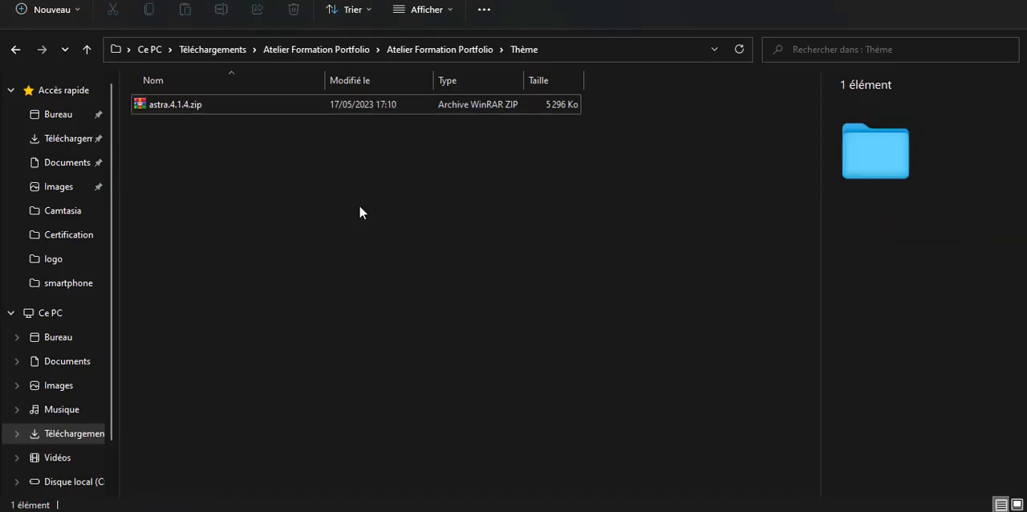
{"action": "key", "text": "alt+Up"}
{"action": "double_click", "coordinate": [191, 128]}
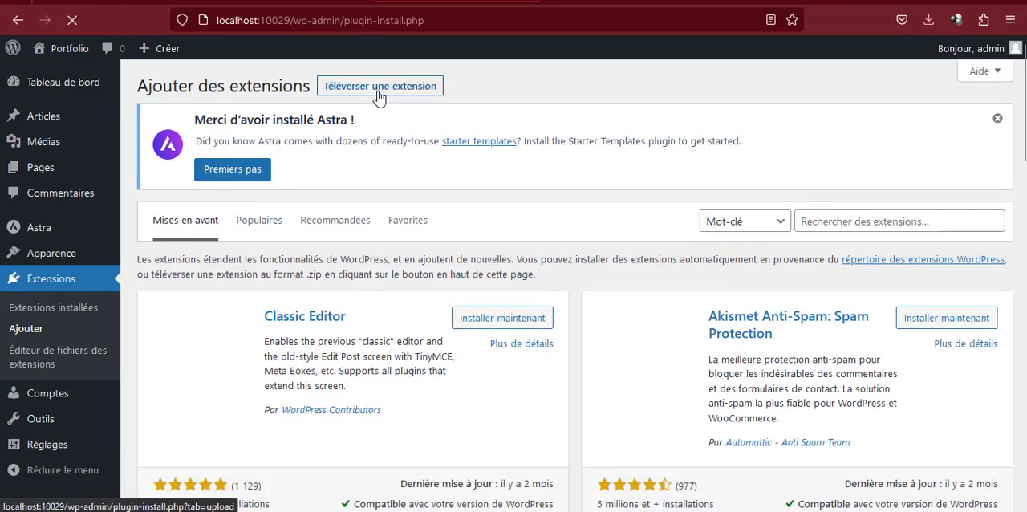
Back in the browser, upload elementor.zip from the Plugins folder, and install and activate the Elementor plugin
{"action": "left_click", "coordinate": [376, 89]}
{"action": "left_click", "coordinate": [455, 324]}
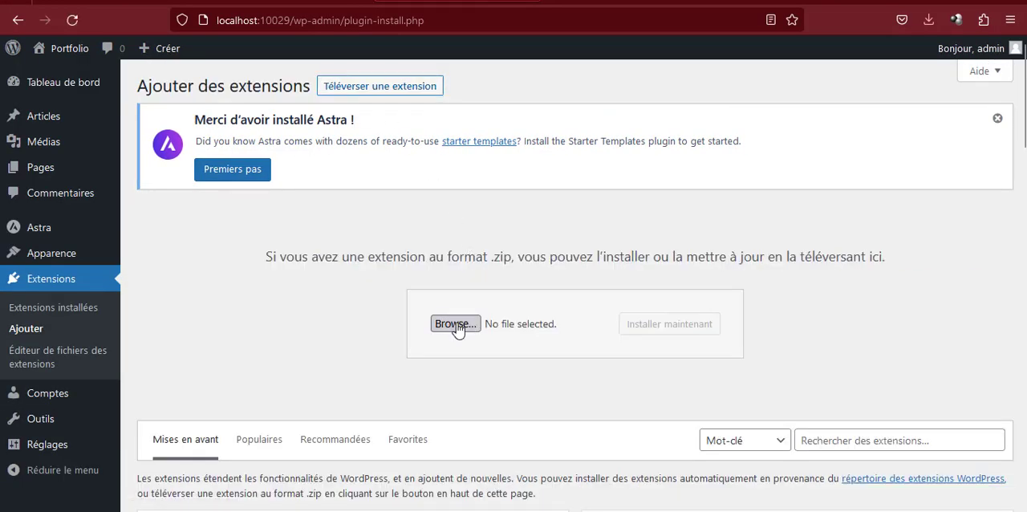
{"action": "left_click", "coordinate": [167, 18]}
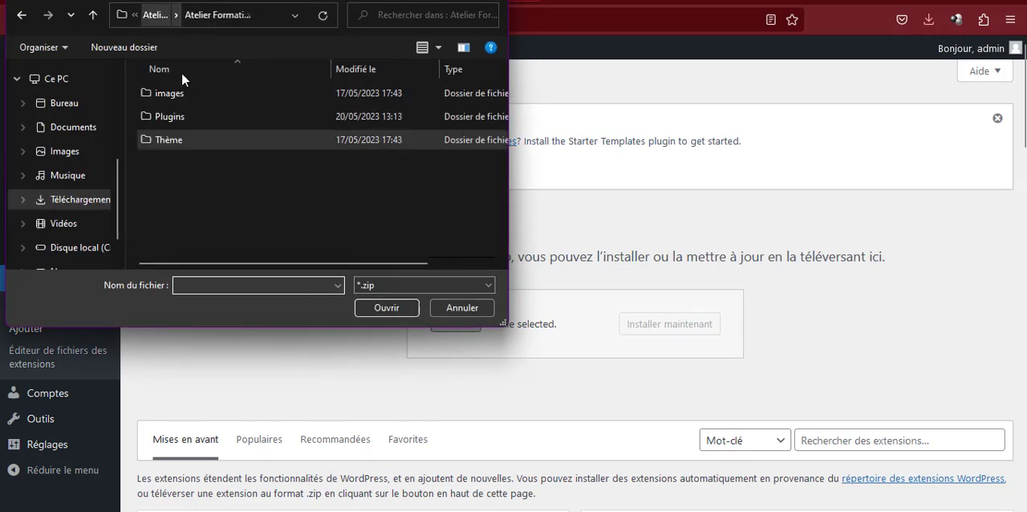
{"action": "double_click", "coordinate": [182, 109]}
{"action": "left_click", "coordinate": [172, 96]}
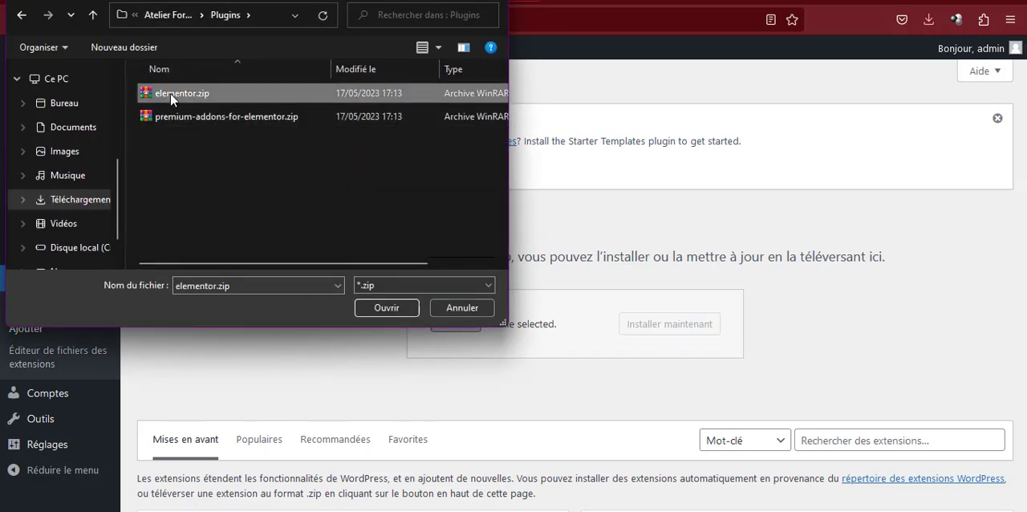
{"action": "left_click", "coordinate": [393, 307]}
{"action": "left_click", "coordinate": [650, 331]}
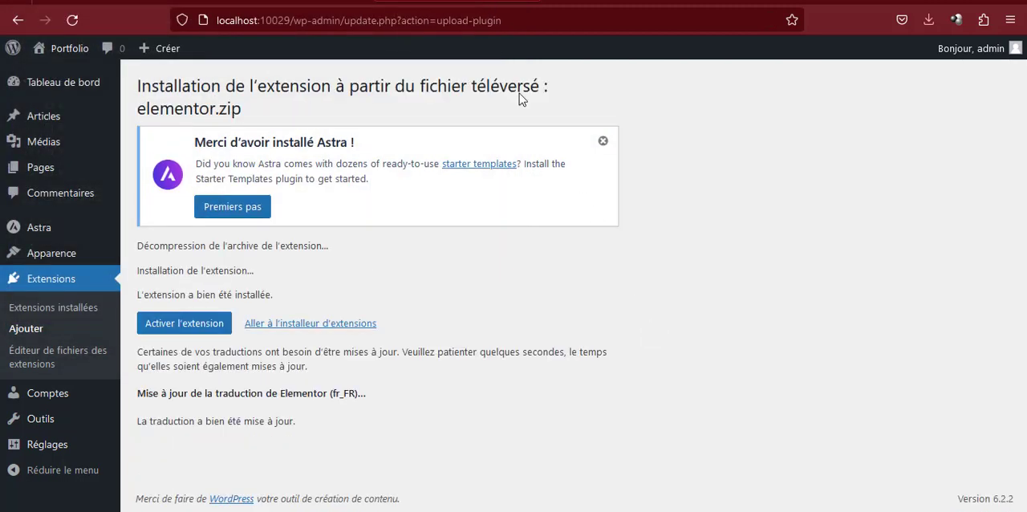
{"action": "left_click", "coordinate": [179, 332]}
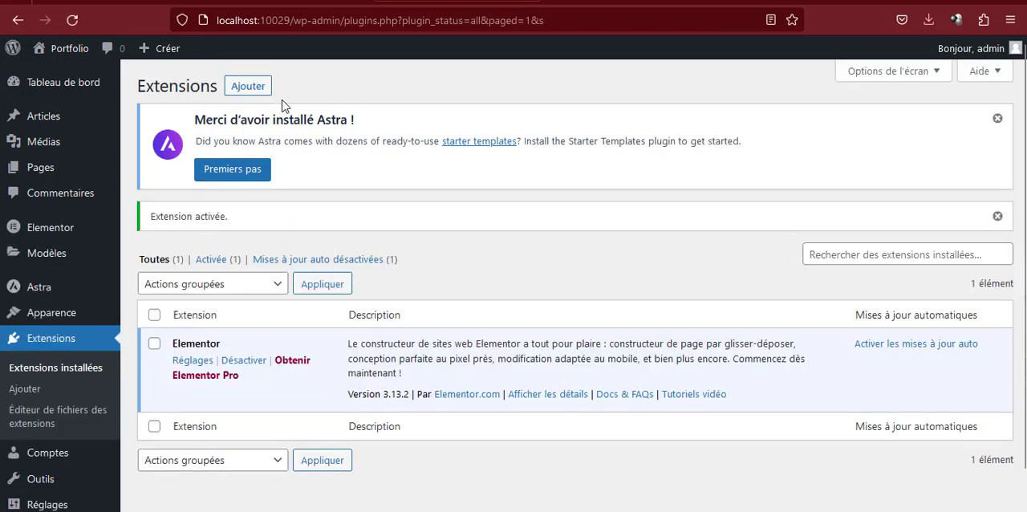
Upload premium-addons-for-elementor.zip from the Plugins folder as a new plugin, then install and activate it
{"action": "left_click", "coordinate": [237, 95]}
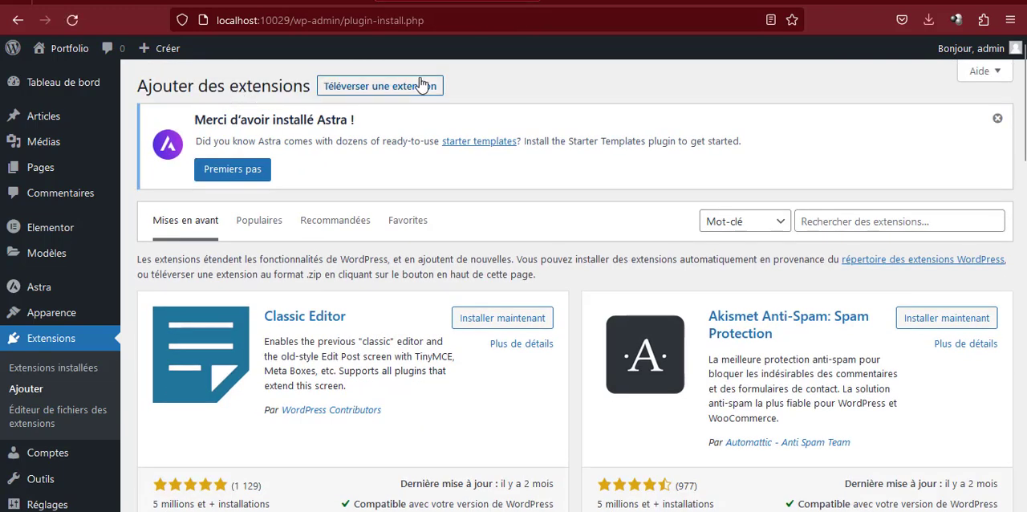
{"action": "left_click", "coordinate": [421, 85]}
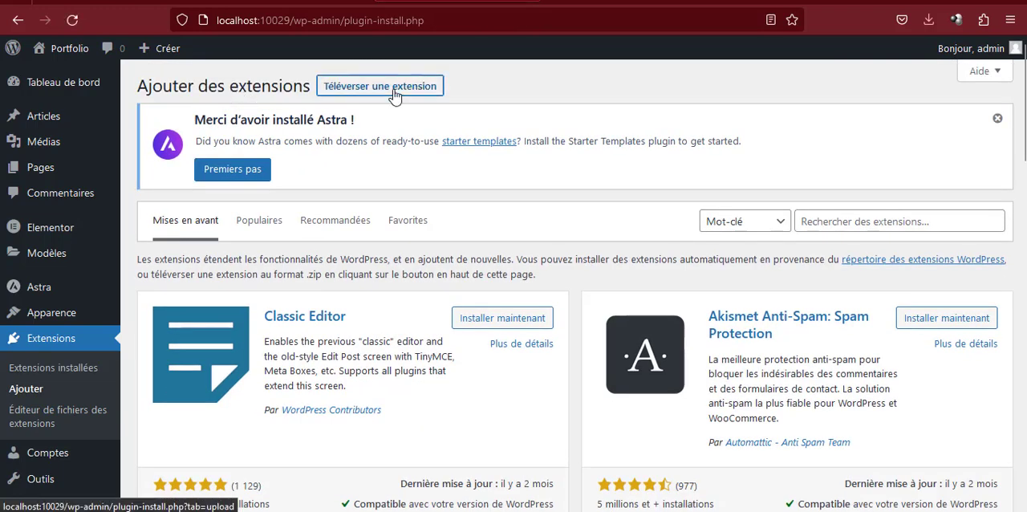
{"action": "left_click", "coordinate": [452, 322]}
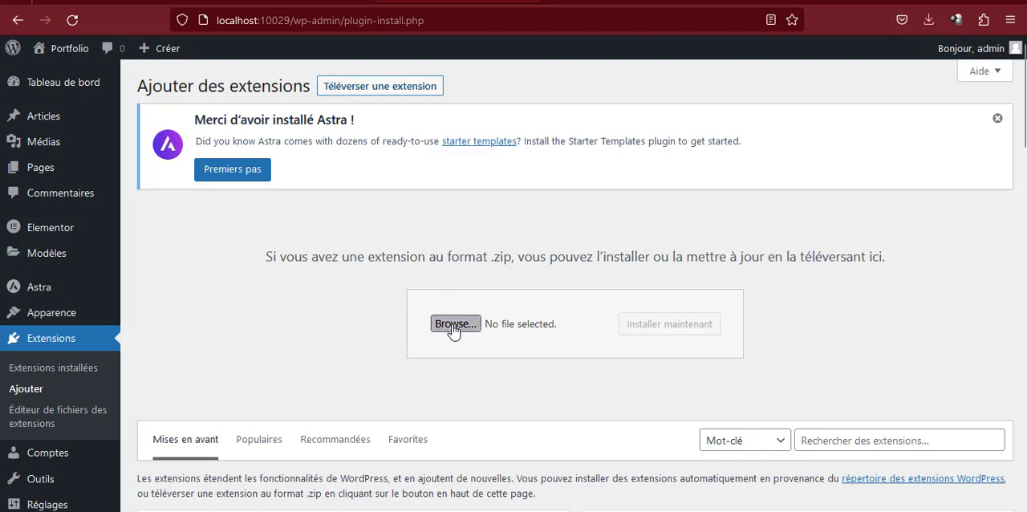
{"action": "left_click", "coordinate": [220, 113]}
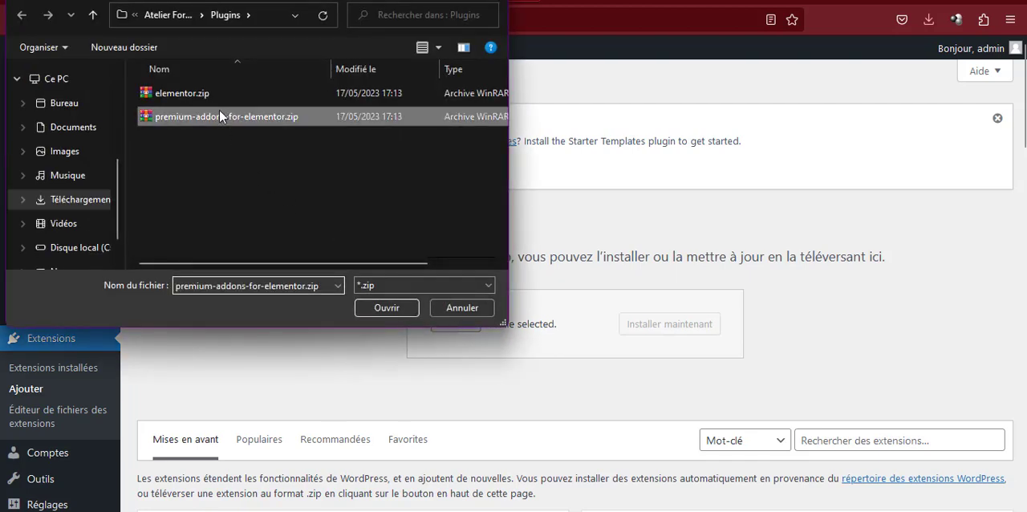
{"action": "left_click", "coordinate": [373, 308]}
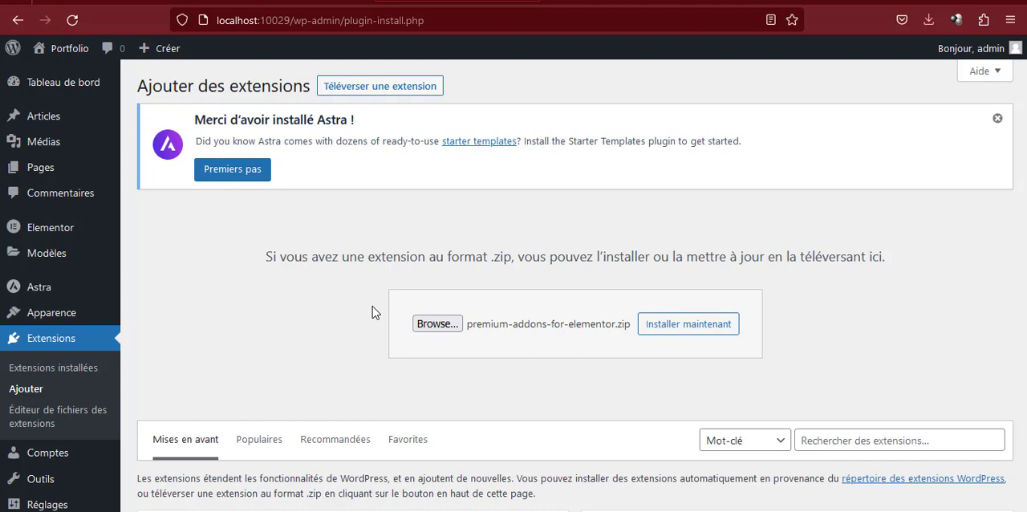
{"action": "left_click", "coordinate": [682, 329]}
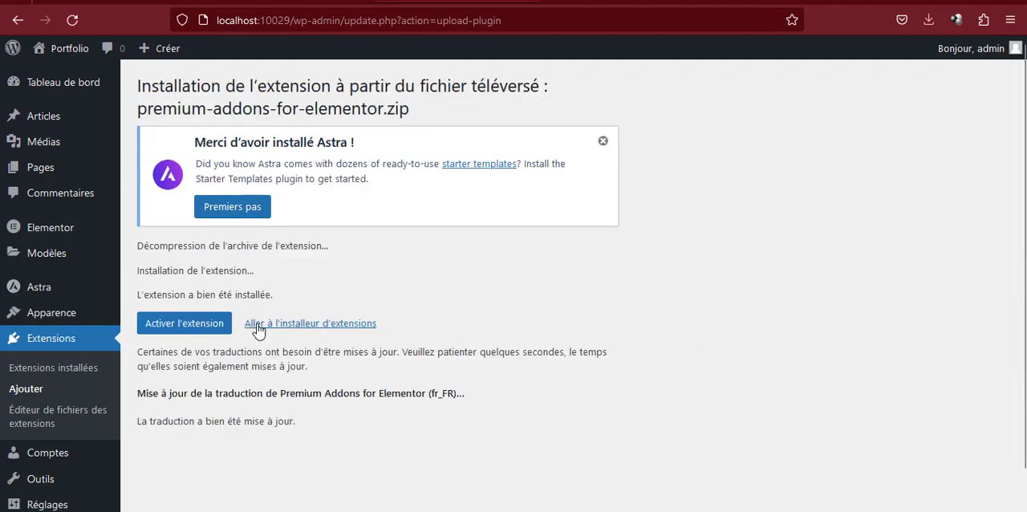
{"action": "left_click", "coordinate": [207, 324]}
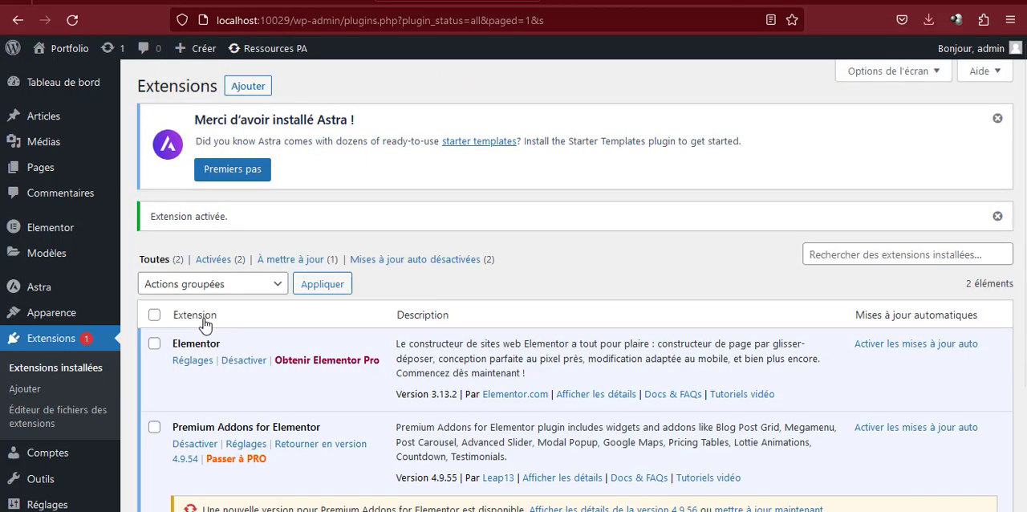
Update the Premium Addons for Elementor plugin to version 4.9.56
{"action": "scroll", "coordinate": [206, 319], "scroll_direction": "down", "scroll_amount": 2}
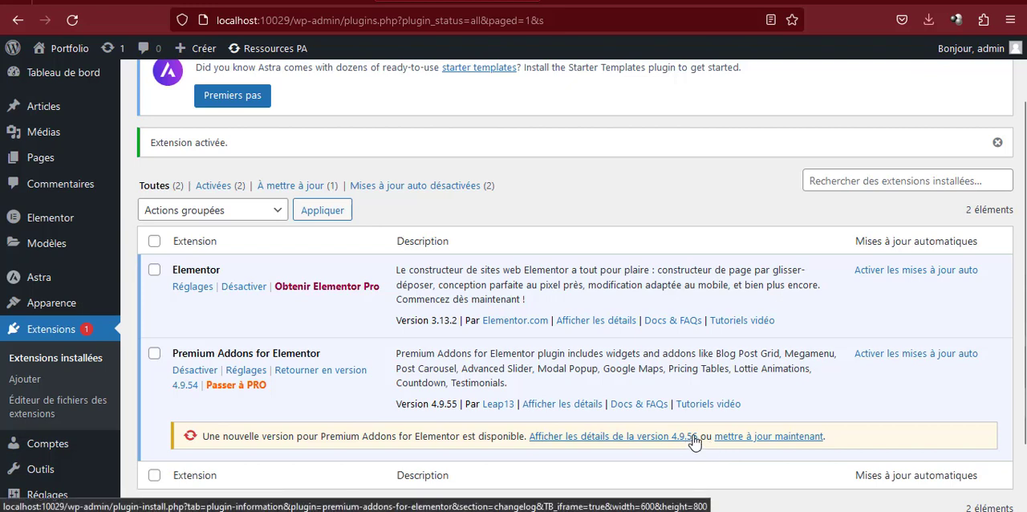
{"action": "left_click", "coordinate": [759, 442]}
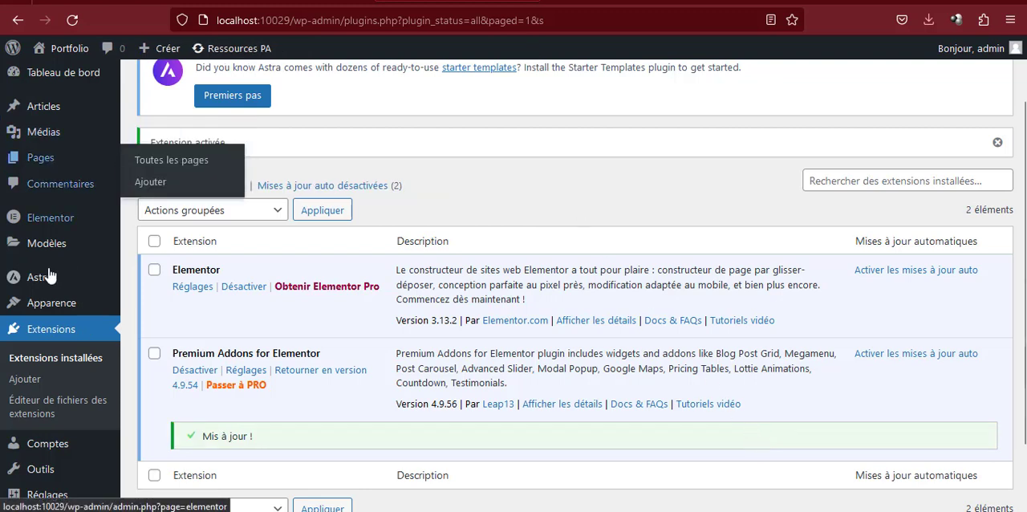
{"action": "mouse_move", "coordinate": [40, 278]}
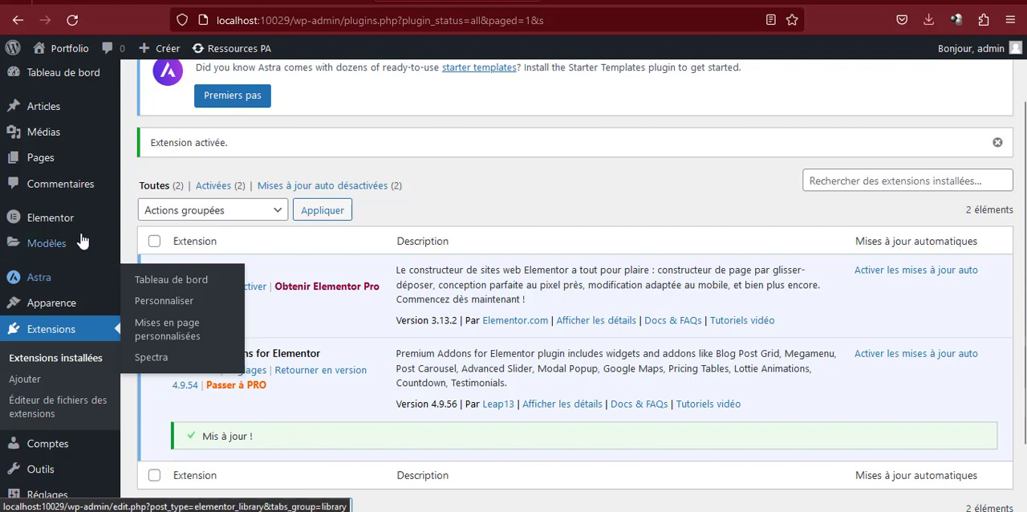
{"action": "left_click", "coordinate": [509, 2]}
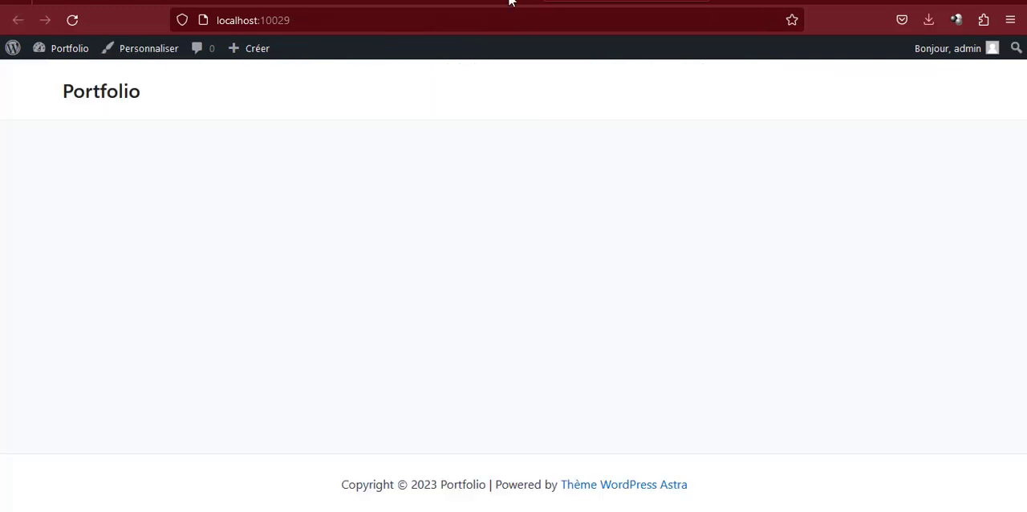
{"action": "left_click", "coordinate": [433, 1]}
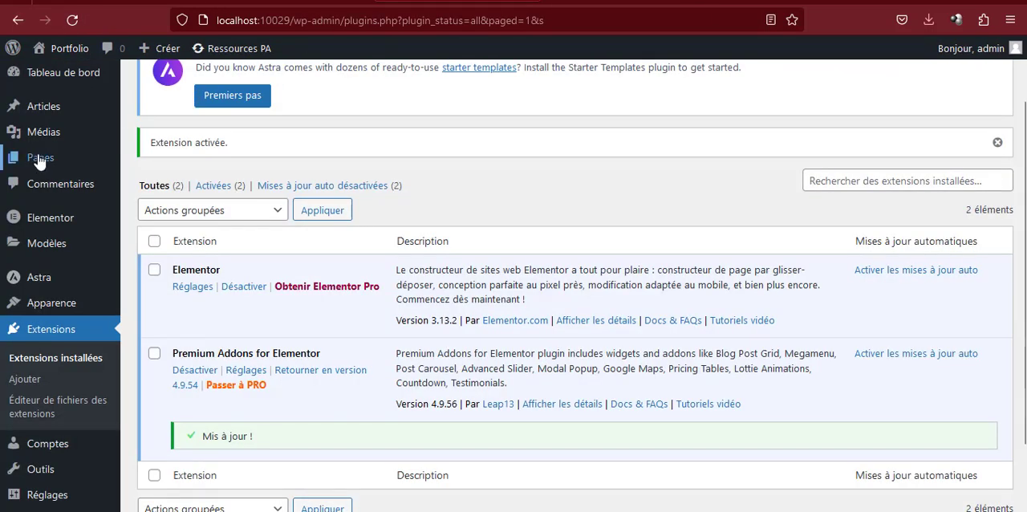
Create a new page titled "Accueil", dismissing the block editor's welcome guide, and publish it
{"action": "mouse_move", "coordinate": [41, 156]}
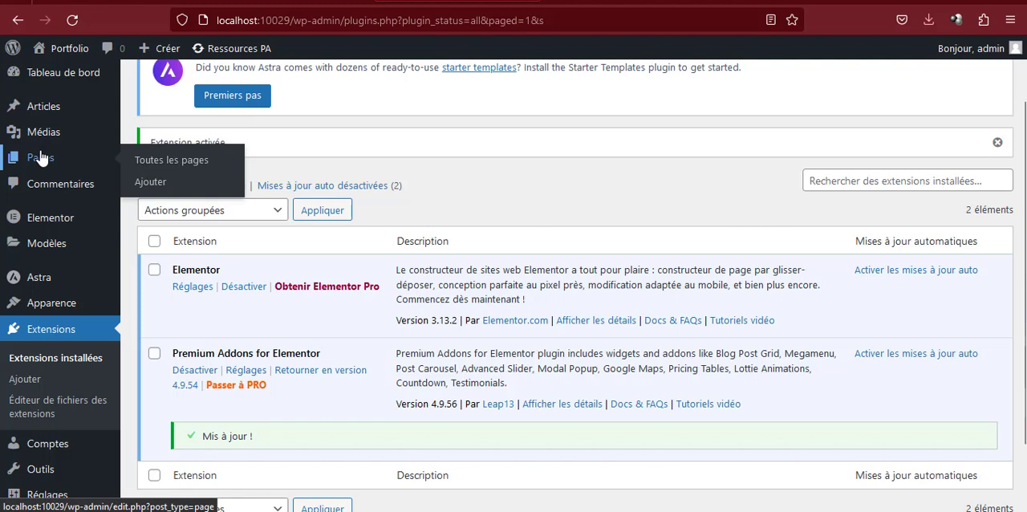
{"action": "left_click", "coordinate": [193, 185]}
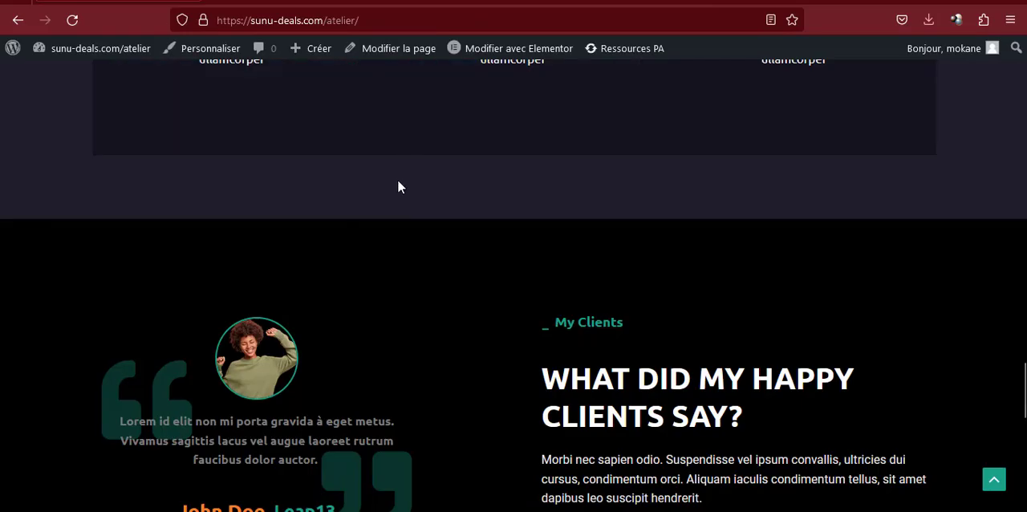
{"action": "scroll", "coordinate": [397, 187], "scroll_direction": "up", "scroll_amount": 20}
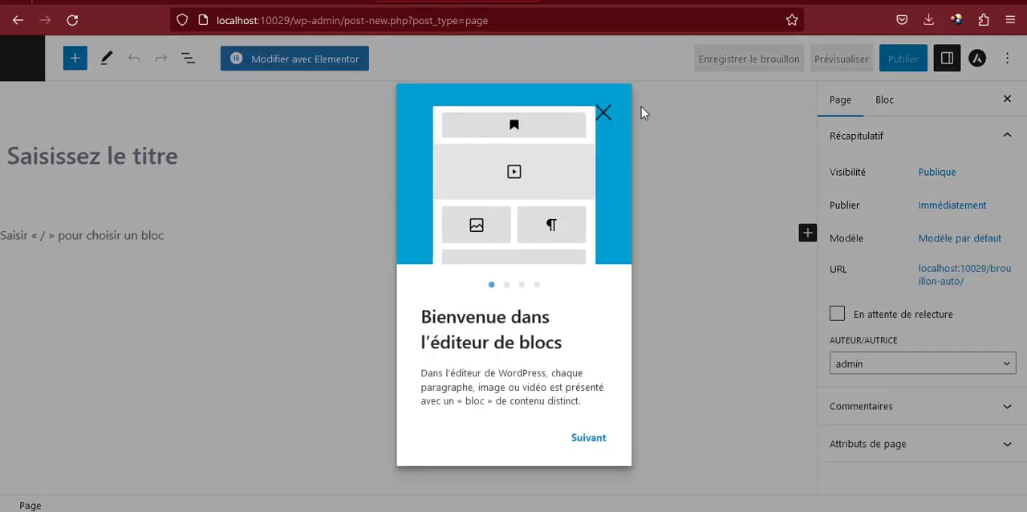
{"action": "left_click", "coordinate": [603, 116]}
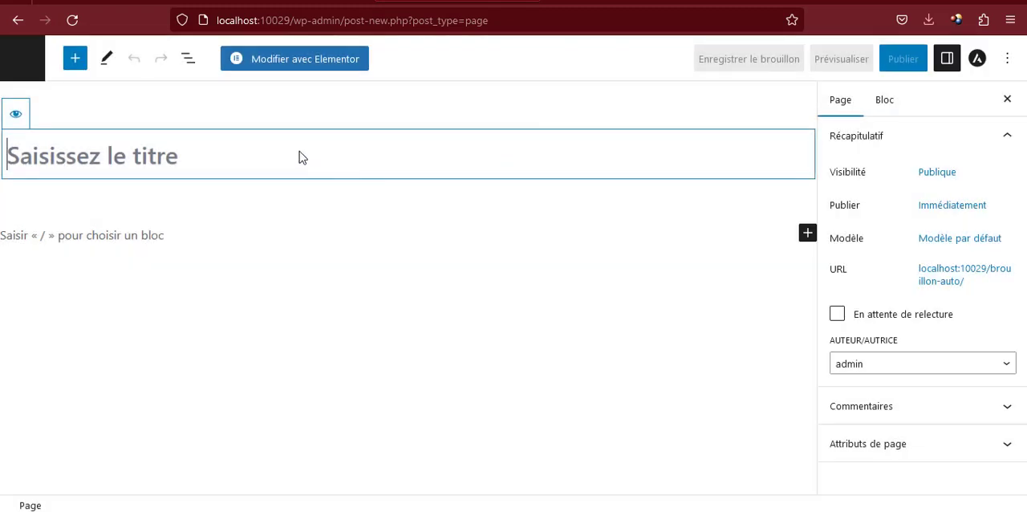
{"action": "type", "text": "Accueio"}
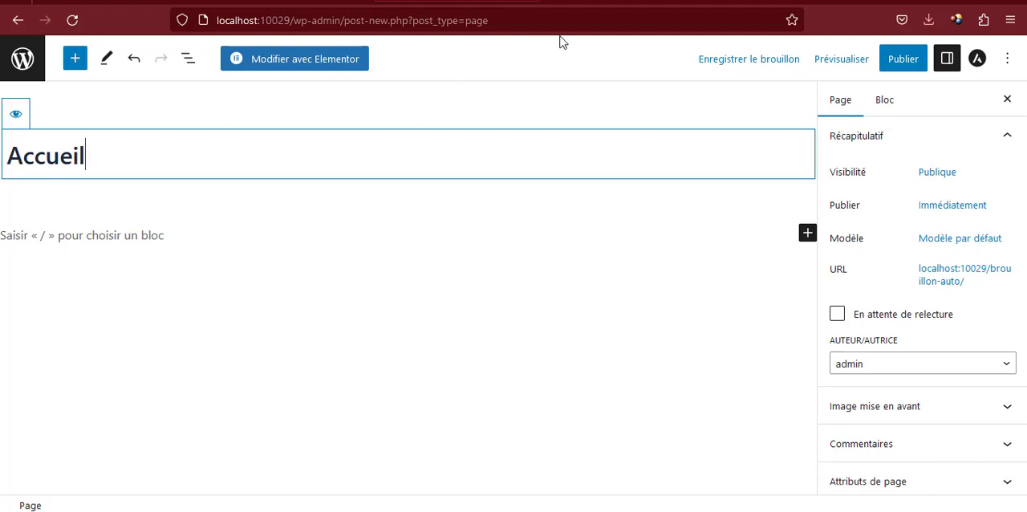
{"action": "left_click", "coordinate": [901, 60]}
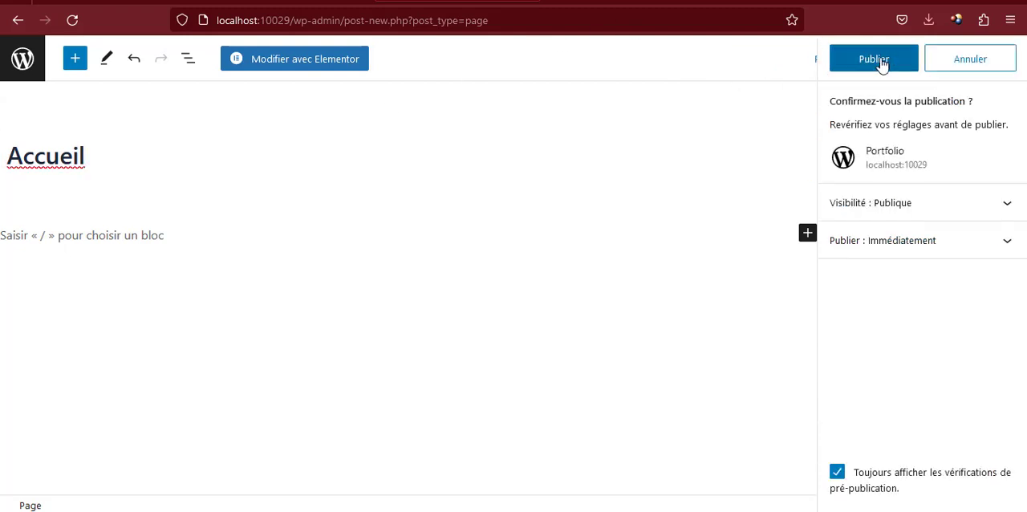
{"action": "left_click", "coordinate": [879, 60]}
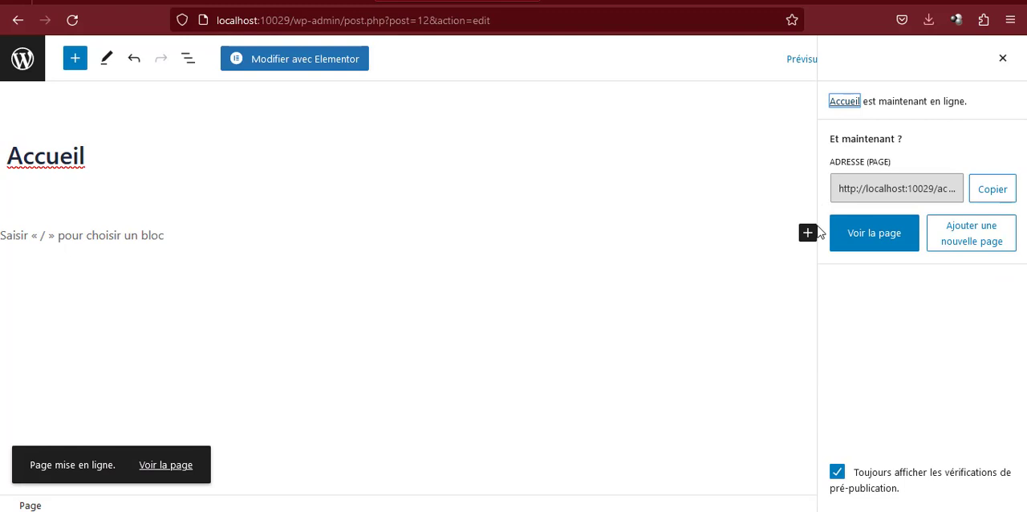
Open the Accueil page in the Elementor editor, dismissing both What's New announcements and closing the Navigateur window
{"action": "left_click", "coordinate": [298, 65]}
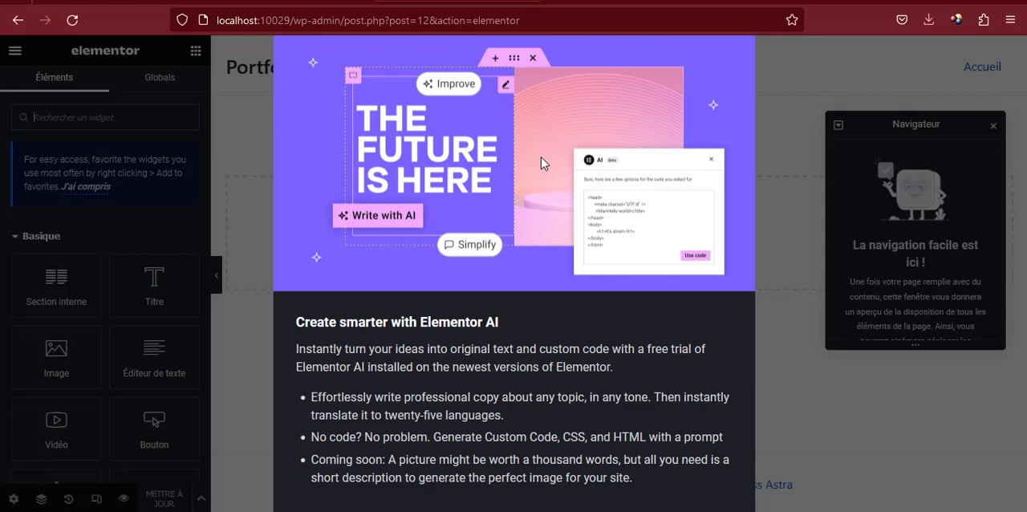
{"action": "key", "text": "ctrl+minus"}
{"action": "key", "text": "ctrl+minus"}
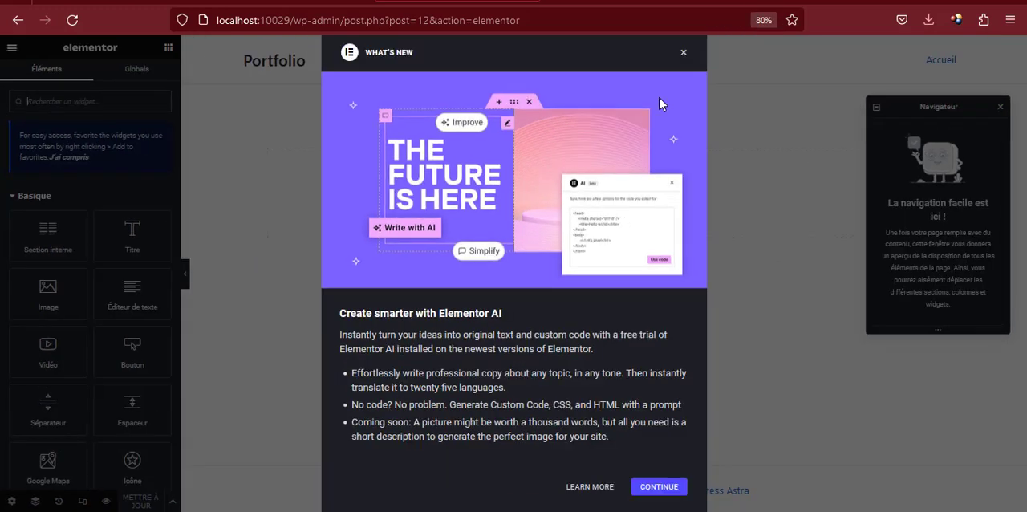
{"action": "left_click", "coordinate": [683, 55]}
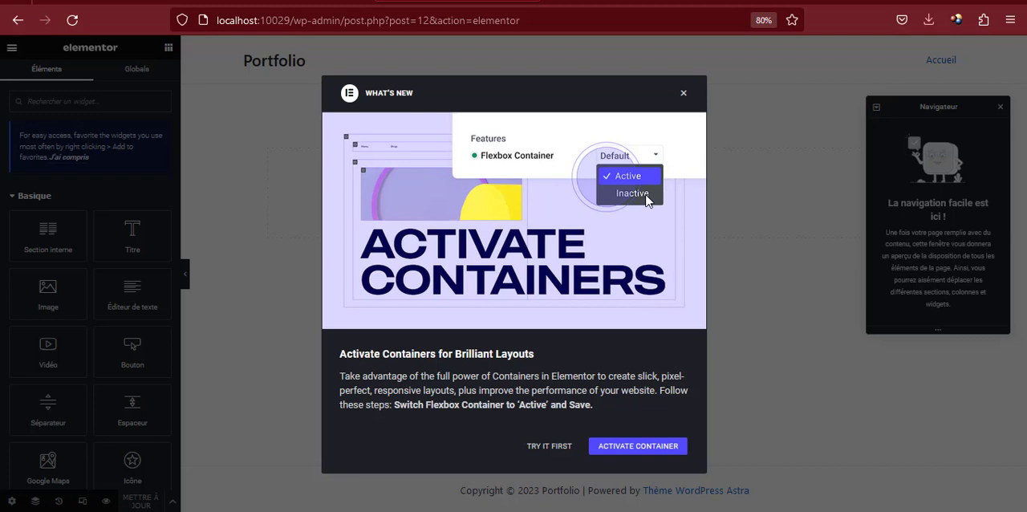
{"action": "left_click", "coordinate": [685, 94]}
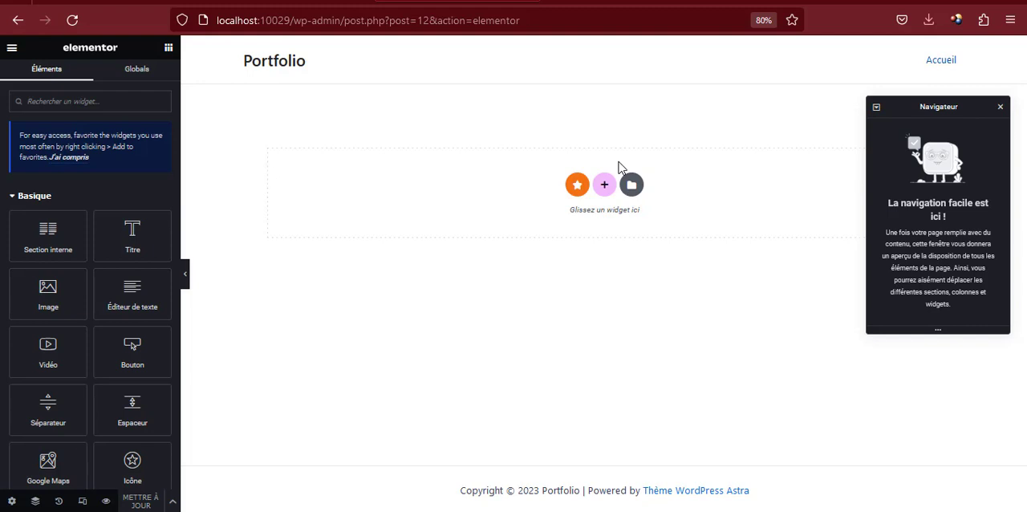
{"action": "left_click", "coordinate": [1001, 107]}
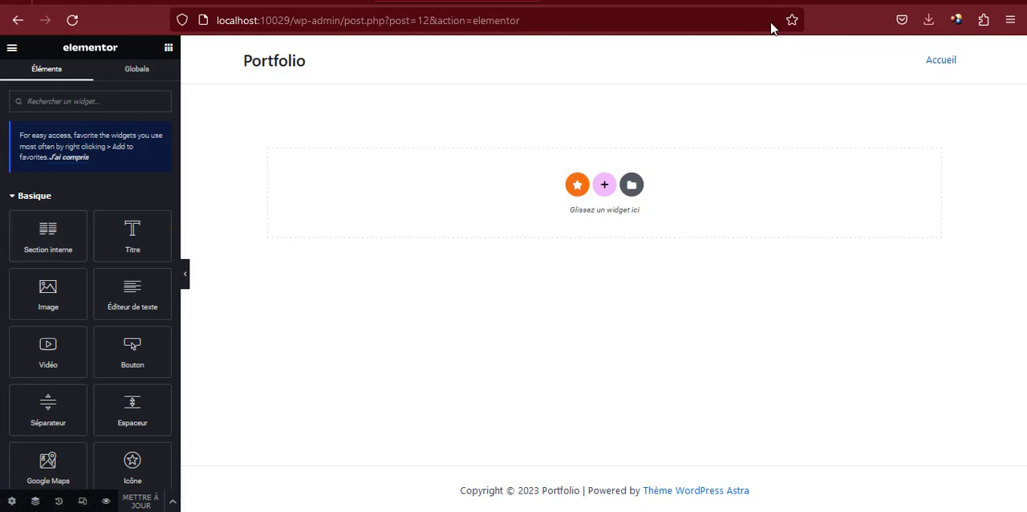
{"action": "left_click", "coordinate": [766, 22]}
{"action": "key", "text": "ctrl+plus"}
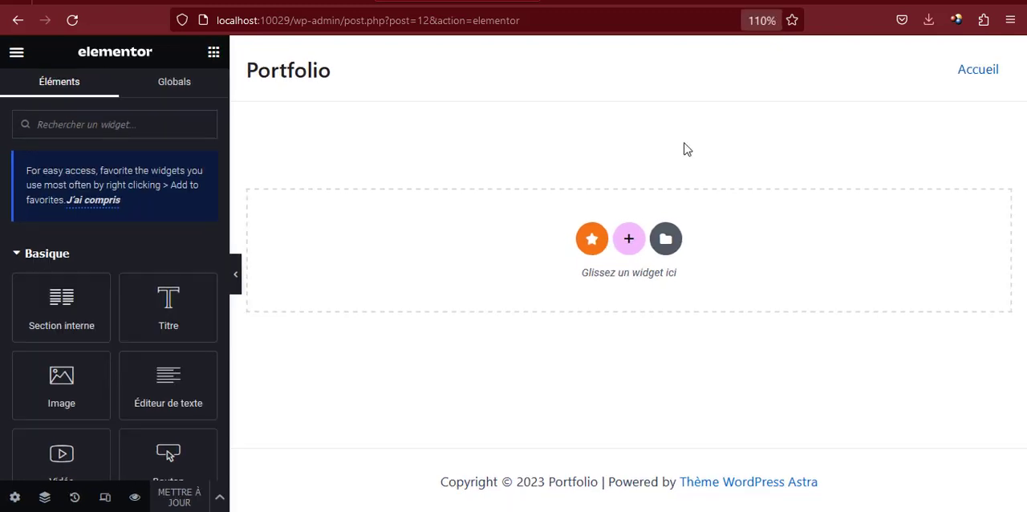
{"action": "key", "text": "ctrl+minus"}
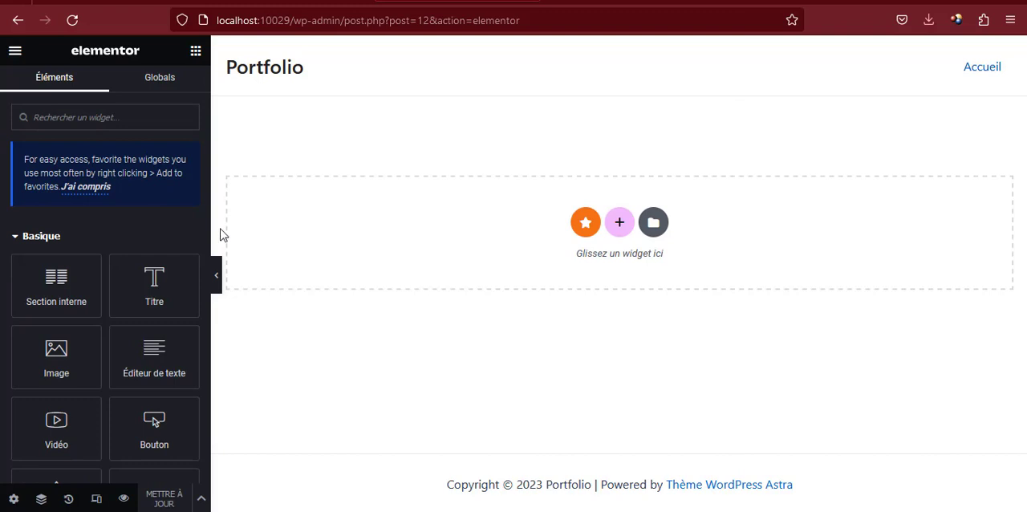
Add a Titre widget to the empty page area and set its text to "Atelier de formation"
{"action": "scroll", "coordinate": [47, 303], "scroll_direction": "down", "scroll_amount": 10}
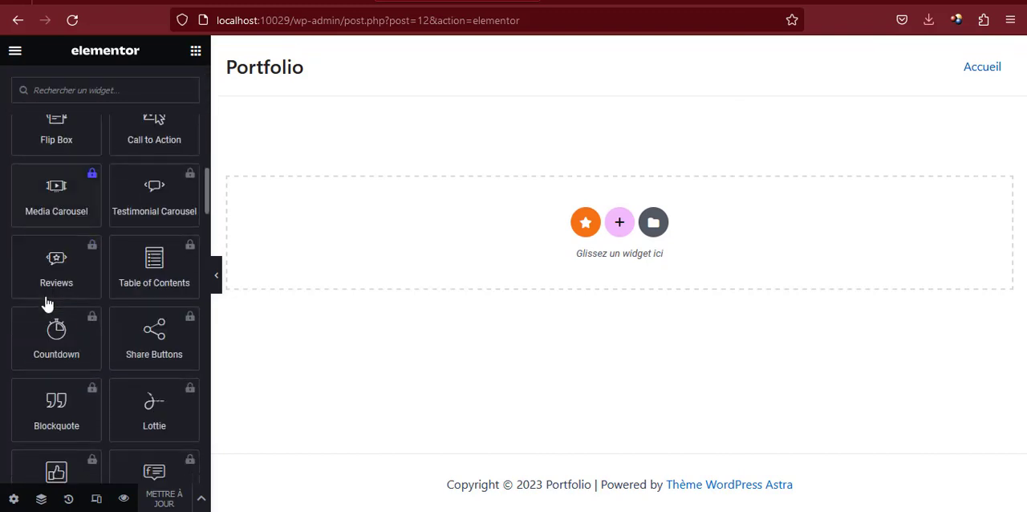
{"action": "scroll", "coordinate": [46, 303], "scroll_direction": "down", "scroll_amount": 15}
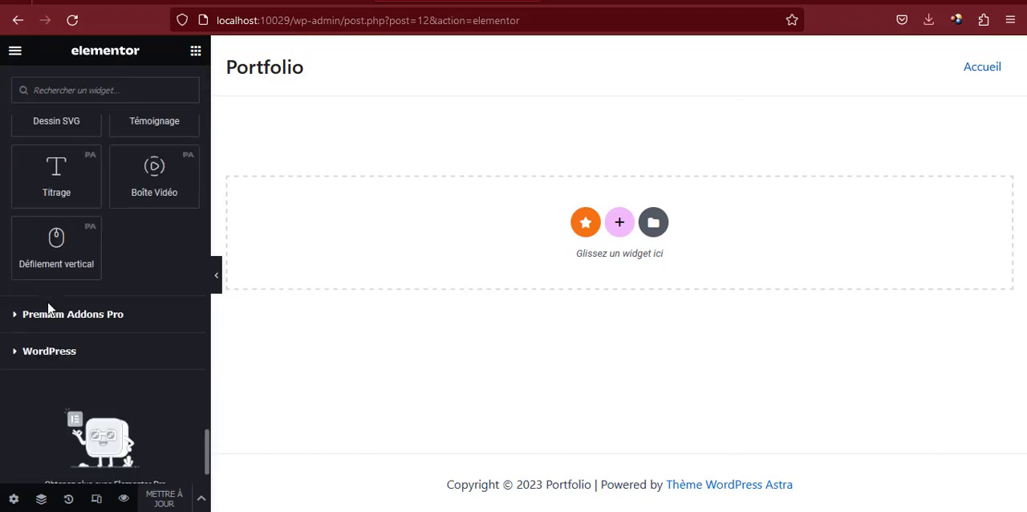
{"action": "scroll", "coordinate": [47, 302], "scroll_direction": "up", "scroll_amount": 8}
{"action": "scroll", "coordinate": [47, 302], "scroll_direction": "up", "scroll_amount": 12}
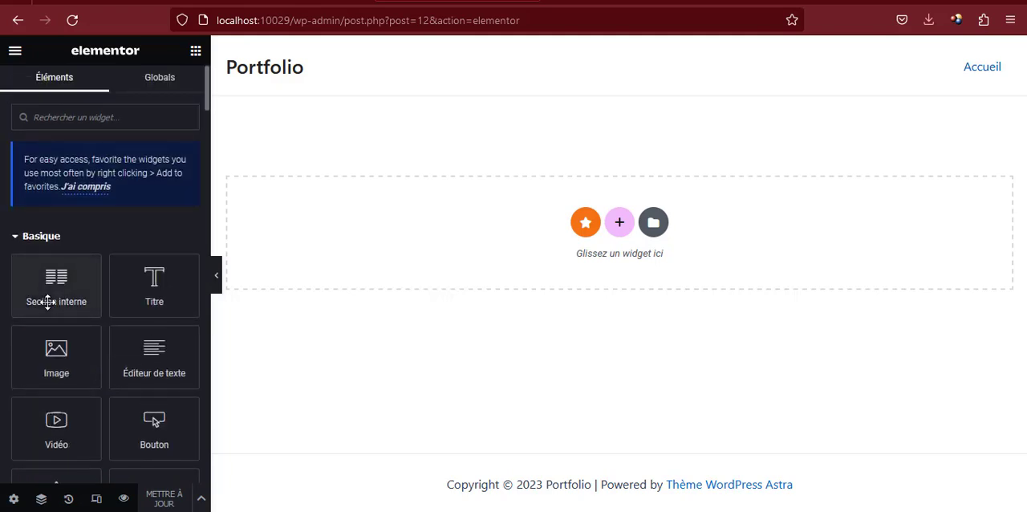
{"action": "scroll", "coordinate": [179, 305], "scroll_direction": "down", "scroll_amount": 2}
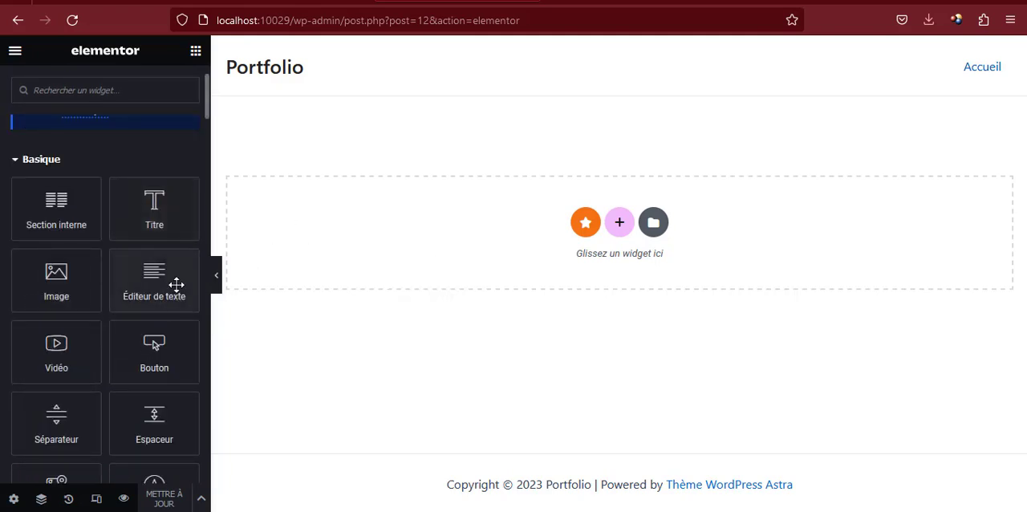
{"action": "left_click_drag", "start_coordinate": [142, 216], "coordinate": [618, 238]}
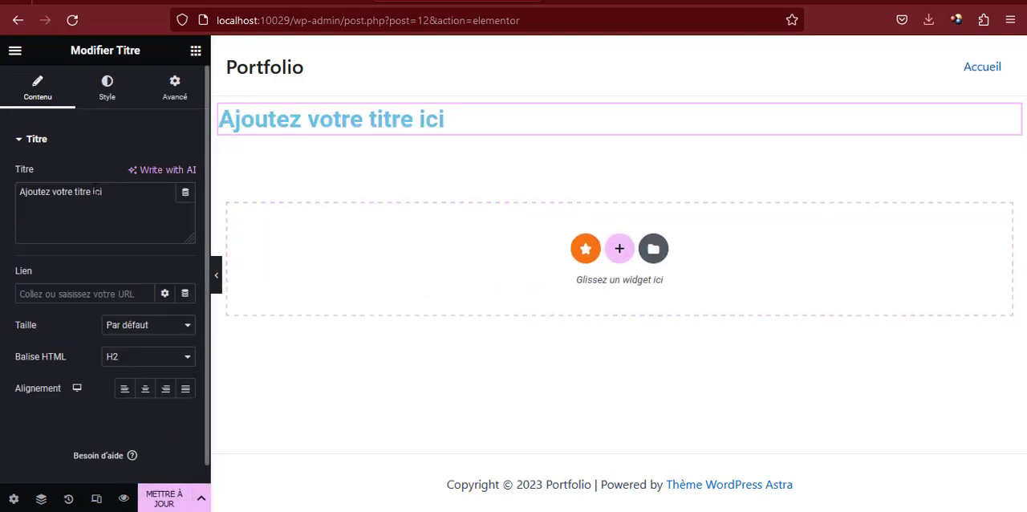
{"action": "double_click", "coordinate": [97, 192]}
{"action": "key", "text": "ctrl+a"}
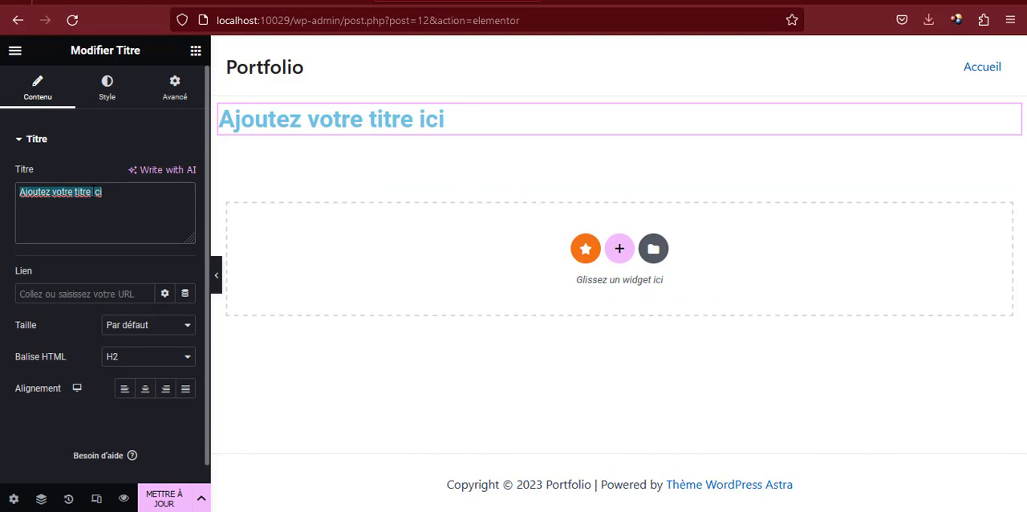
{"action": "type", "text": "Atelier de"}
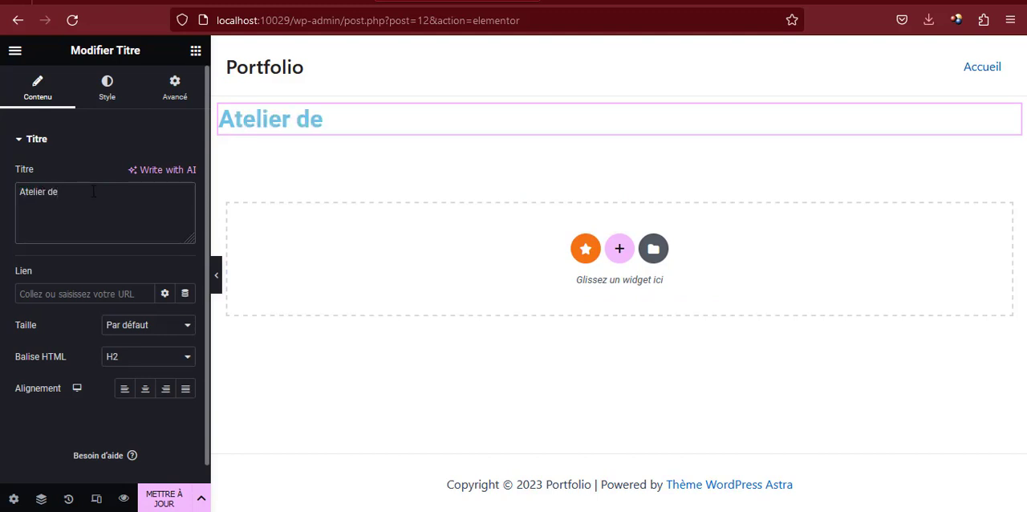
{"action": "type", "text": " formation"}
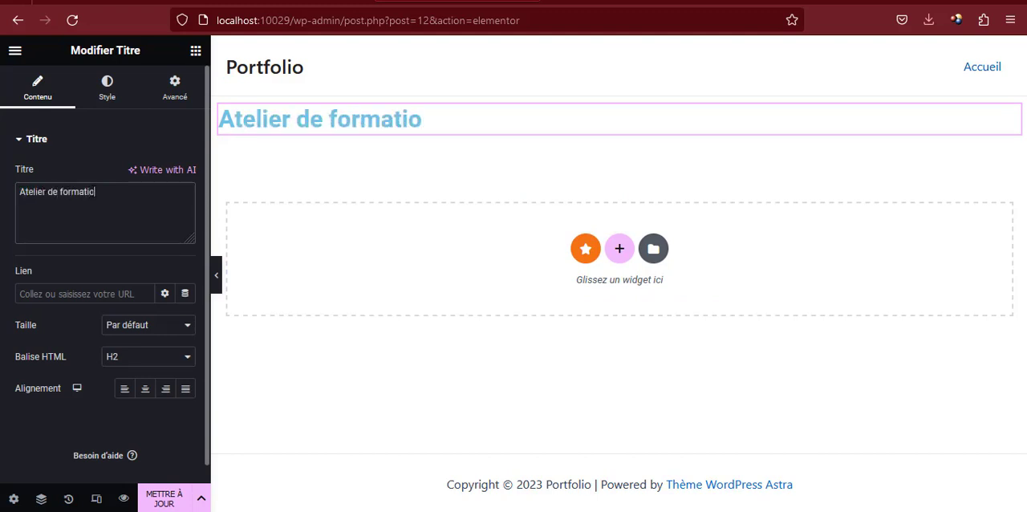
Set the "Atelier de formation" title's text colour to #000000 and its font size to 90 px
{"action": "left_click", "coordinate": [107, 90]}
{"action": "left_click", "coordinate": [185, 174]}
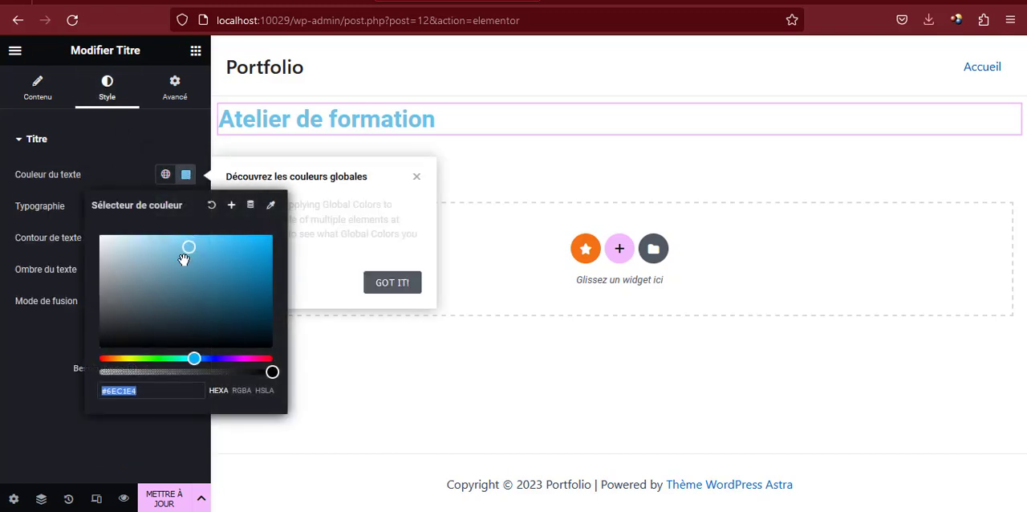
{"action": "type", "text": "#0A1216"}
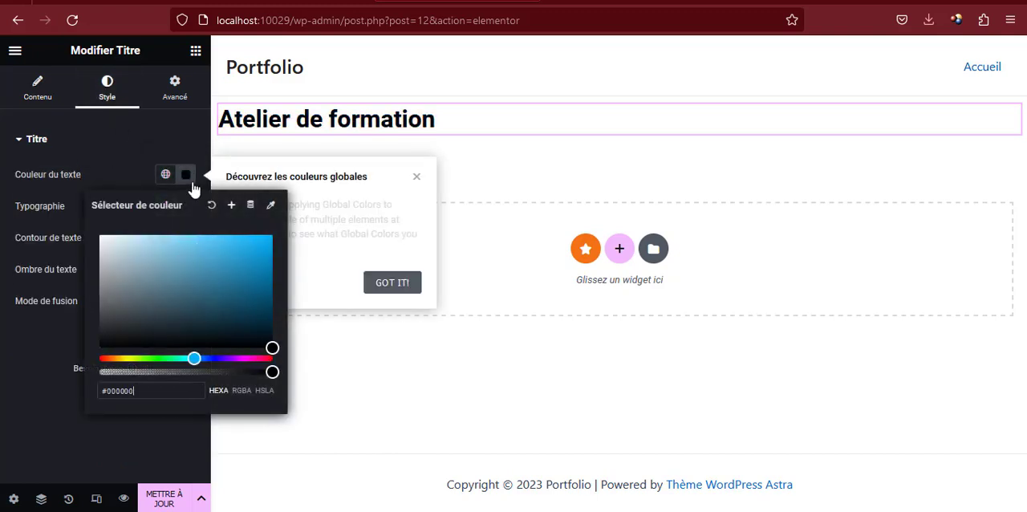
{"action": "left_click", "coordinate": [185, 174]}
{"action": "left_click", "coordinate": [185, 207]}
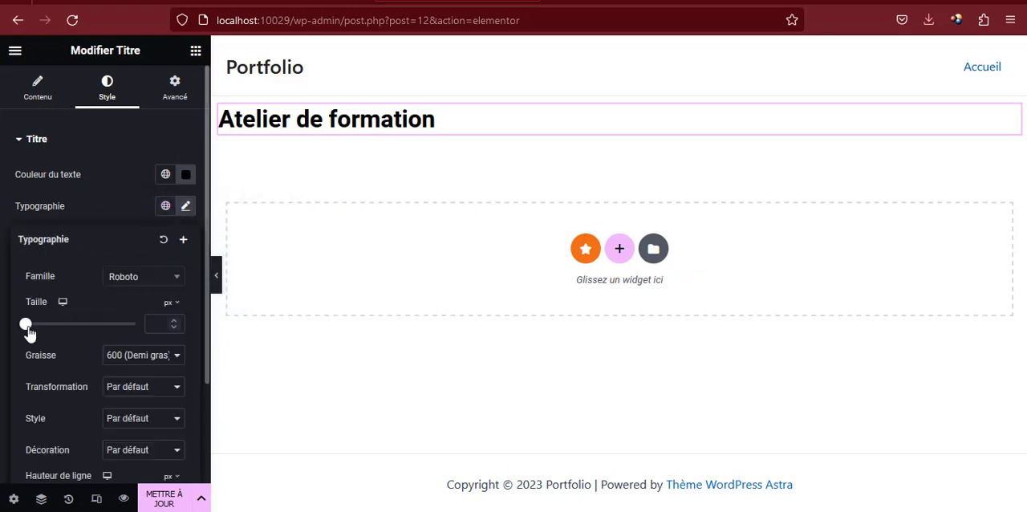
{"action": "left_click_drag", "start_coordinate": [28, 325], "coordinate": [77, 328]}
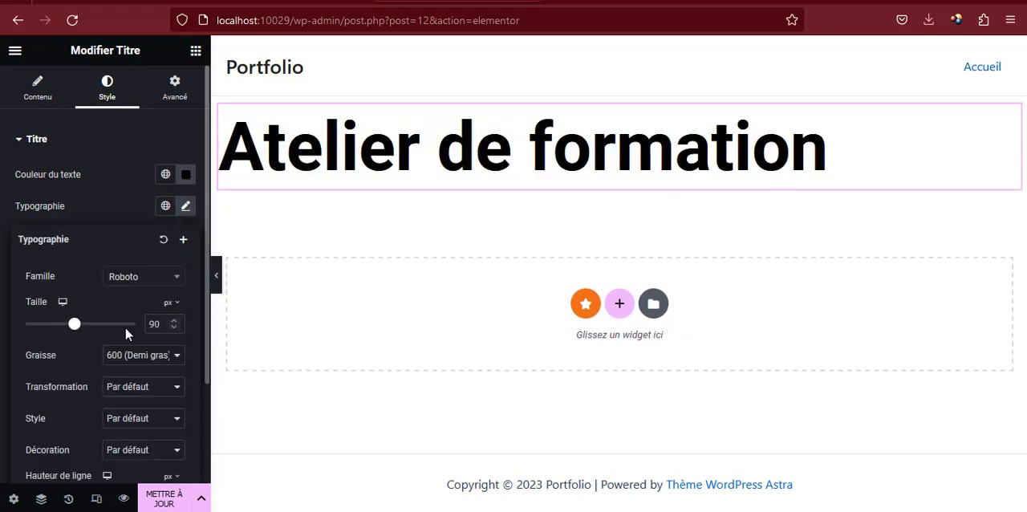
{"action": "left_click", "coordinate": [186, 208]}
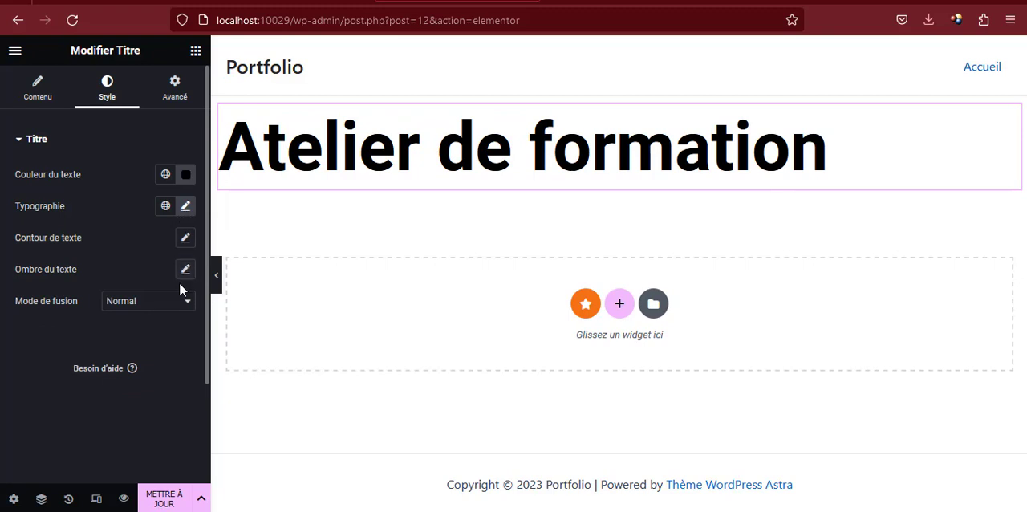
Add an Éditeur de texte widget below the title and replace its placeholder text with "Bienvenue à EMAAS"
{"action": "left_click", "coordinate": [197, 53]}
{"action": "left_click_drag", "start_coordinate": [153, 353], "coordinate": [345, 169]}
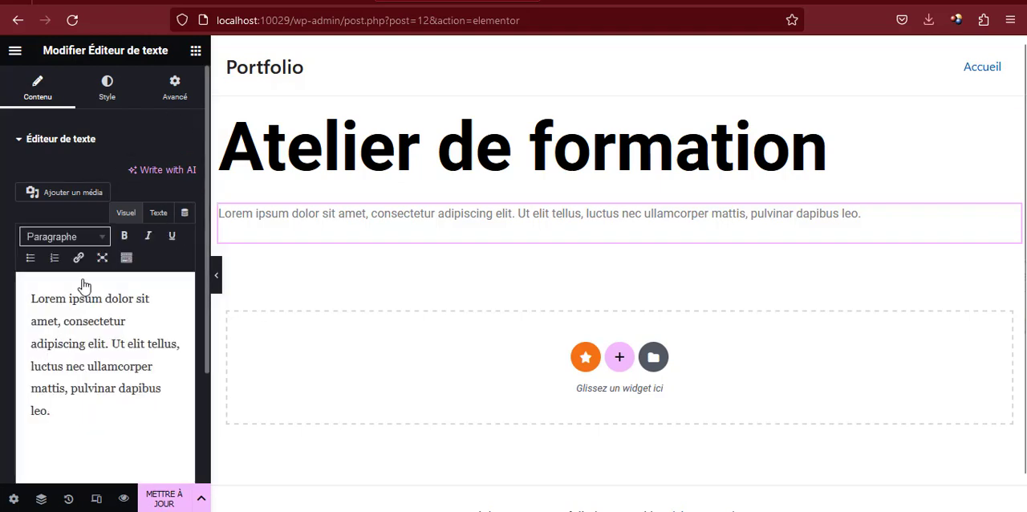
{"action": "triple_click", "coordinate": [88, 337]}
{"action": "double_click", "coordinate": [88, 337]}
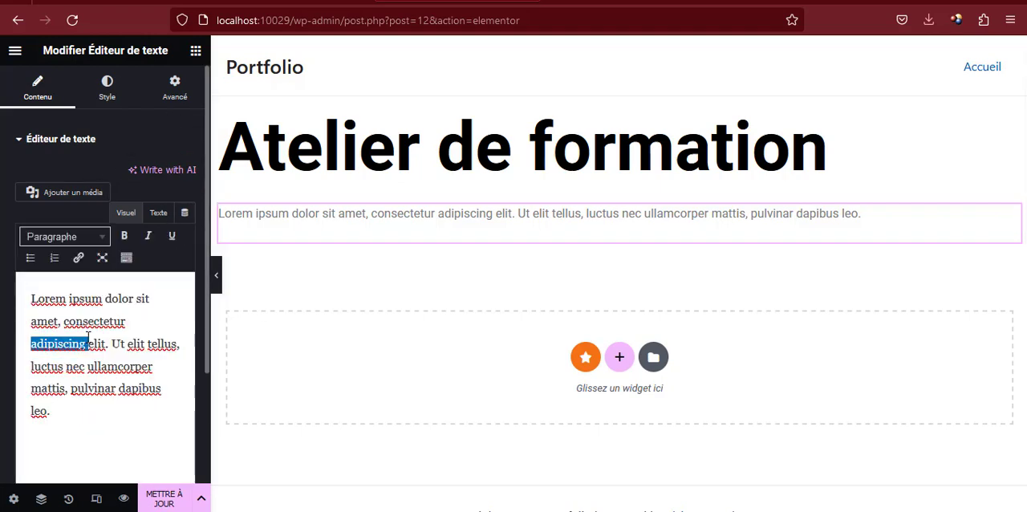
{"action": "triple_click", "coordinate": [88, 337]}
{"action": "type", "text": "B ie"}
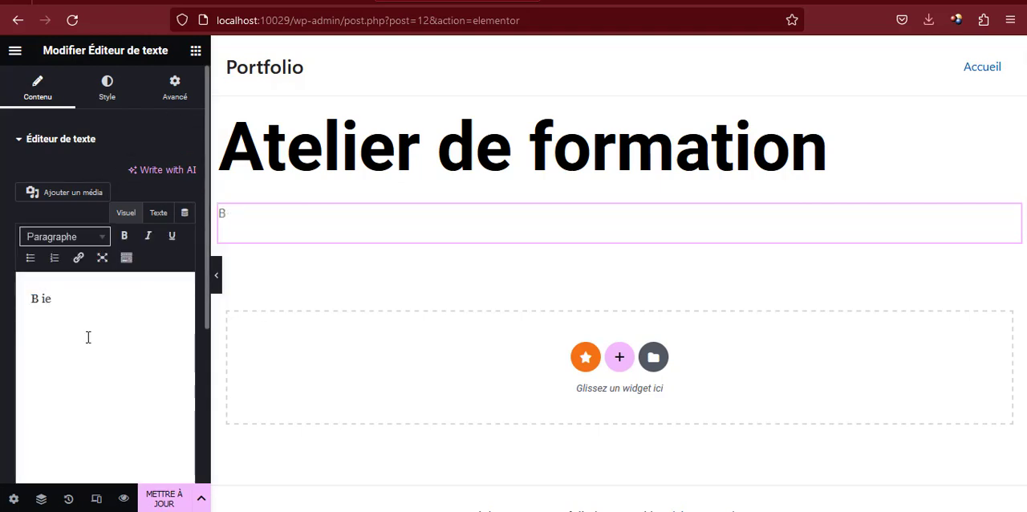
{"action": "type", "text": "nvenue"}
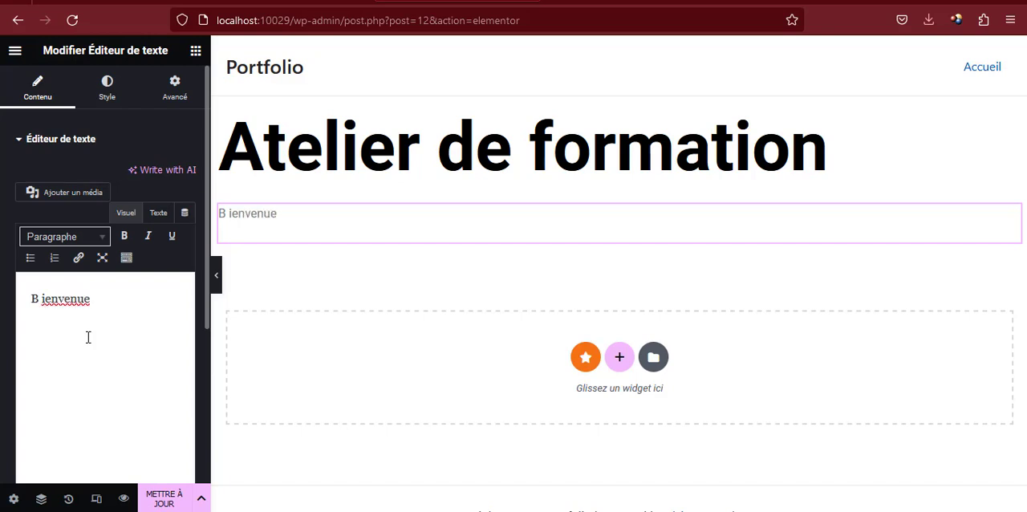
{"action": "left_click", "coordinate": [42, 300]}
{"action": "key", "text": "BackSpace"}
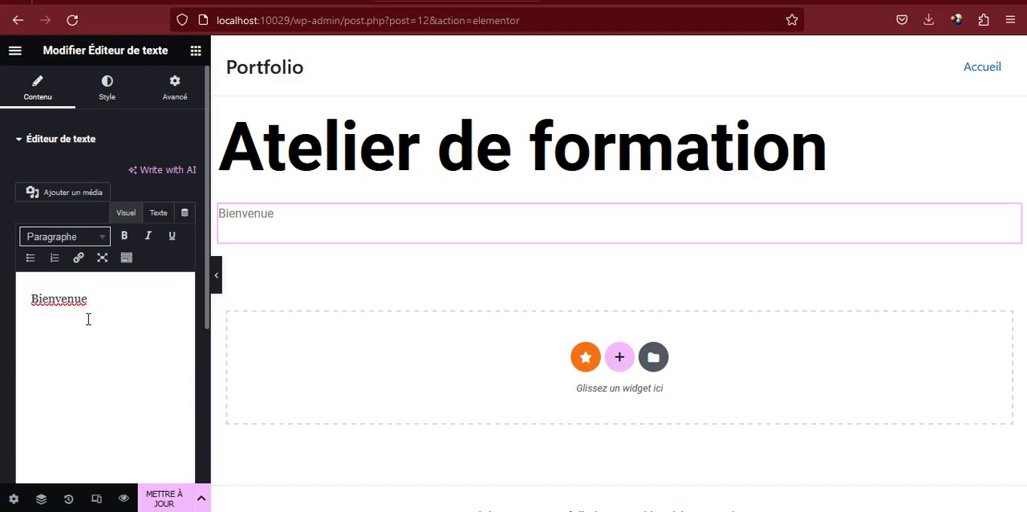
{"action": "right_click", "coordinate": [56, 302]}
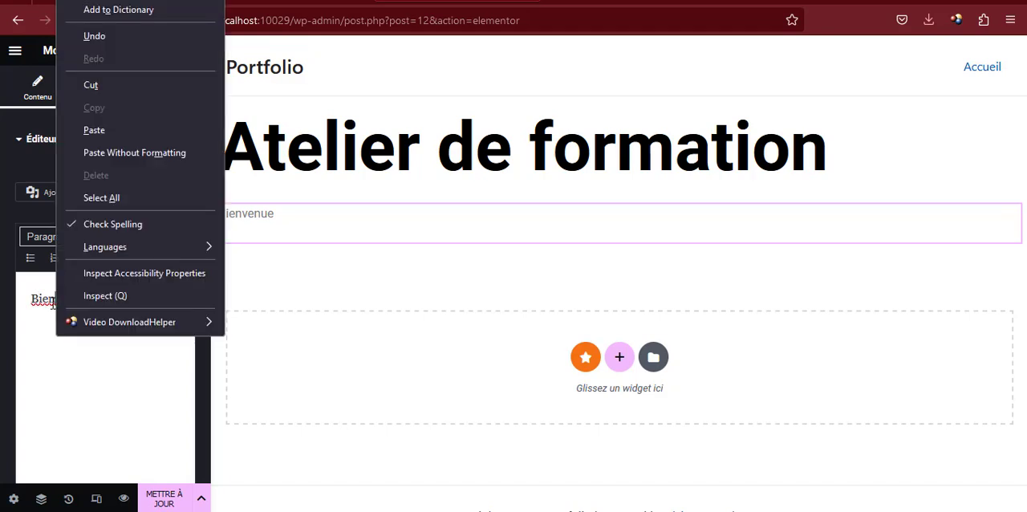
{"action": "key", "text": "Escape"}
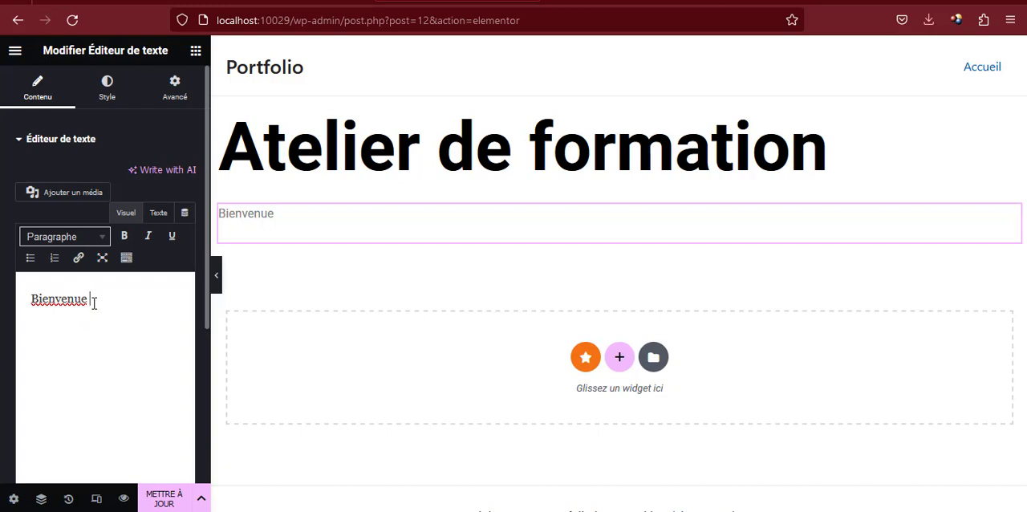
{"action": "type", "text": "EMAS"}
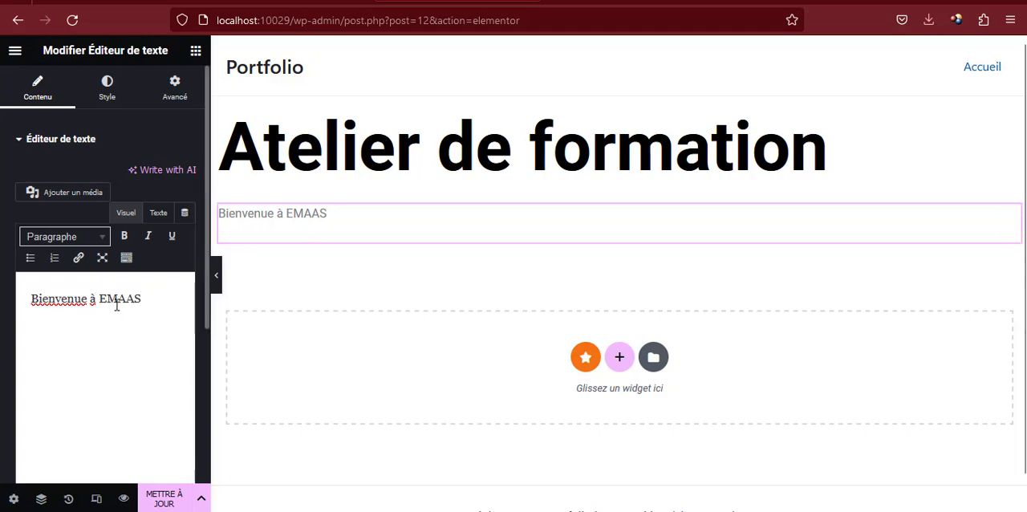
Centre the "Bienvenue à EMAAS" text, colour it #A21818 and set its font size to 77 px
{"action": "left_click", "coordinate": [107, 86]}
{"action": "left_click", "coordinate": [145, 175]}
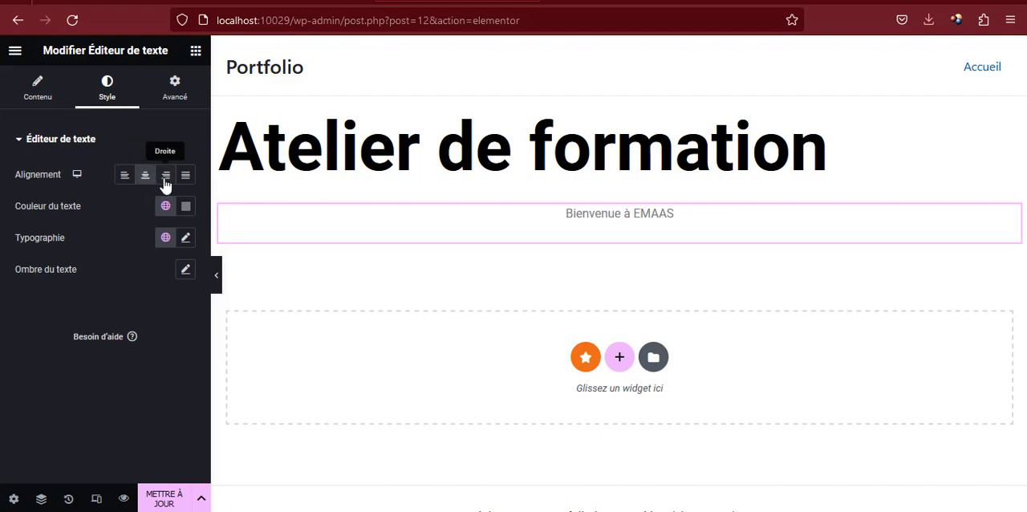
{"action": "left_click", "coordinate": [186, 207]}
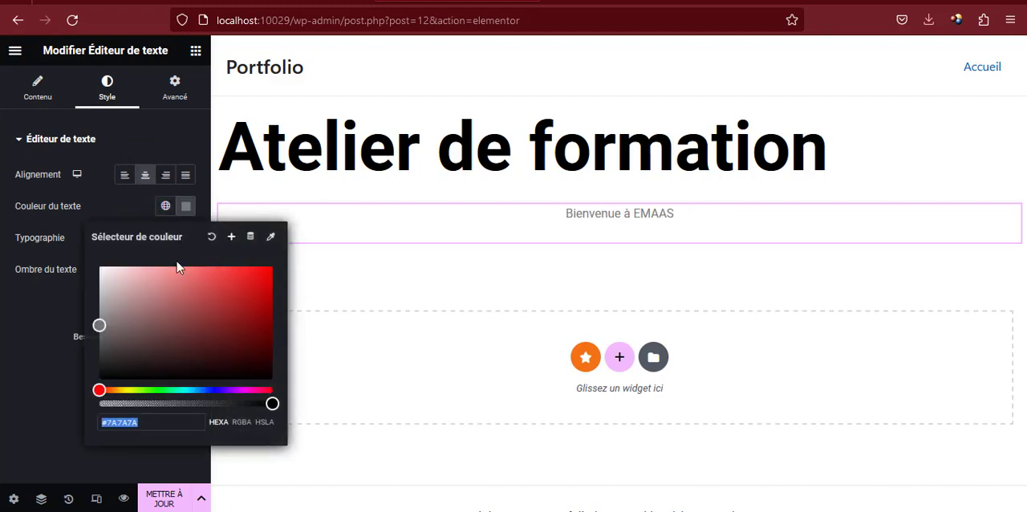
{"action": "left_click_drag", "start_coordinate": [246, 303], "coordinate": [247, 308]}
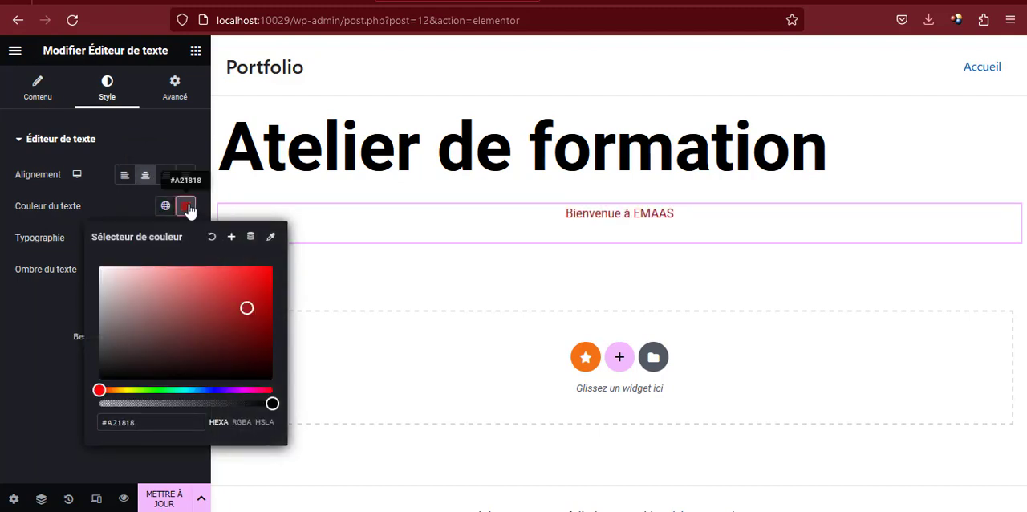
{"action": "left_click", "coordinate": [186, 207]}
{"action": "left_click", "coordinate": [185, 237]}
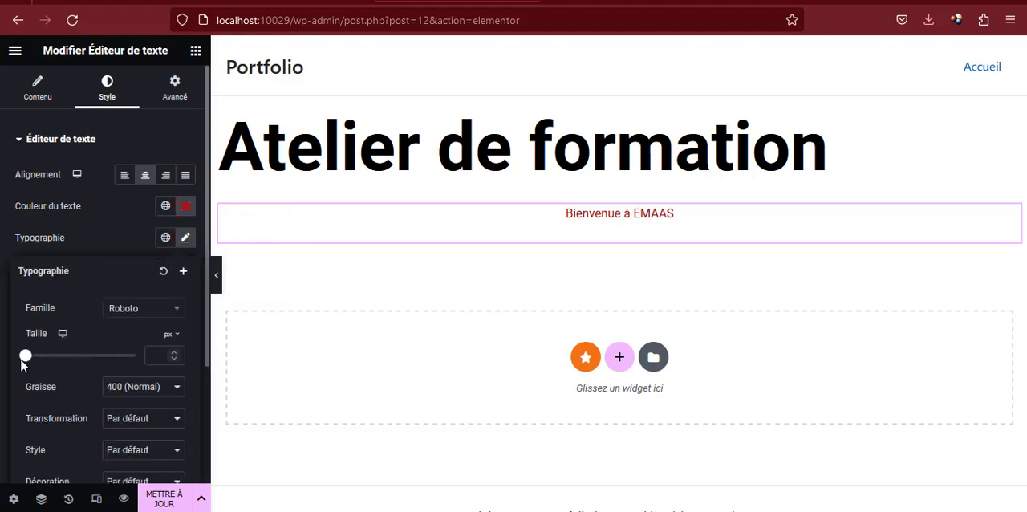
{"action": "left_click_drag", "start_coordinate": [25, 355], "coordinate": [67, 356]}
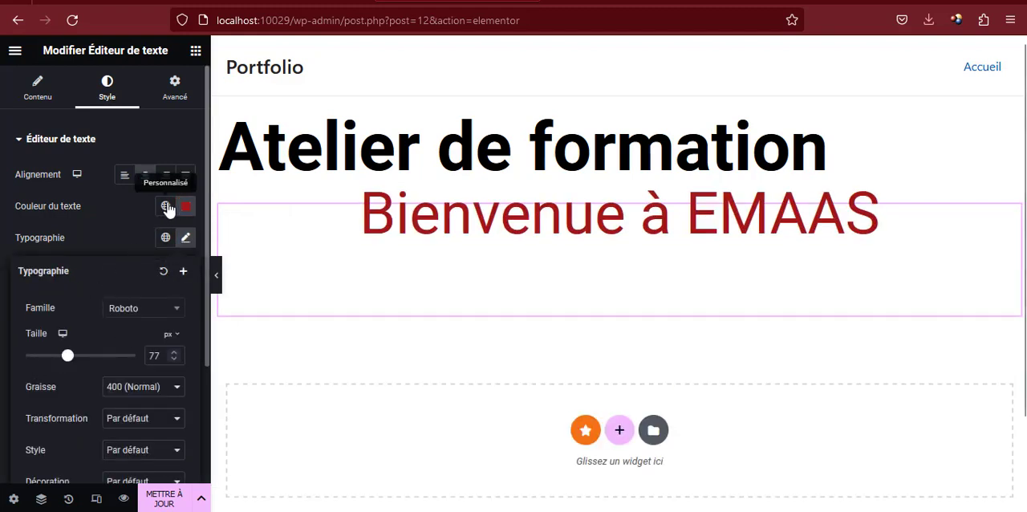
{"action": "left_click", "coordinate": [186, 207]}
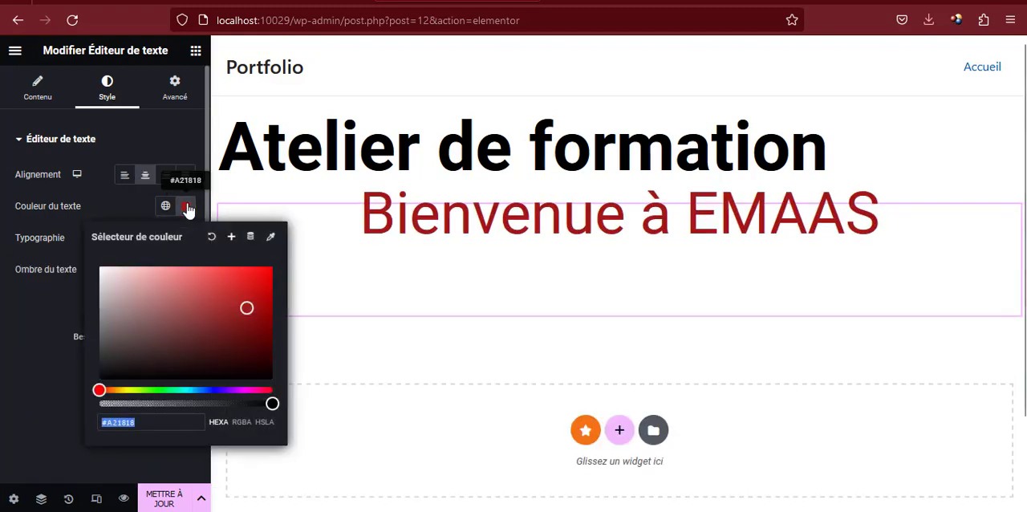
Add an Image widget below the "Bienvenue à EMAAS" text and check the media library for available images
{"action": "left_click", "coordinate": [195, 51]}
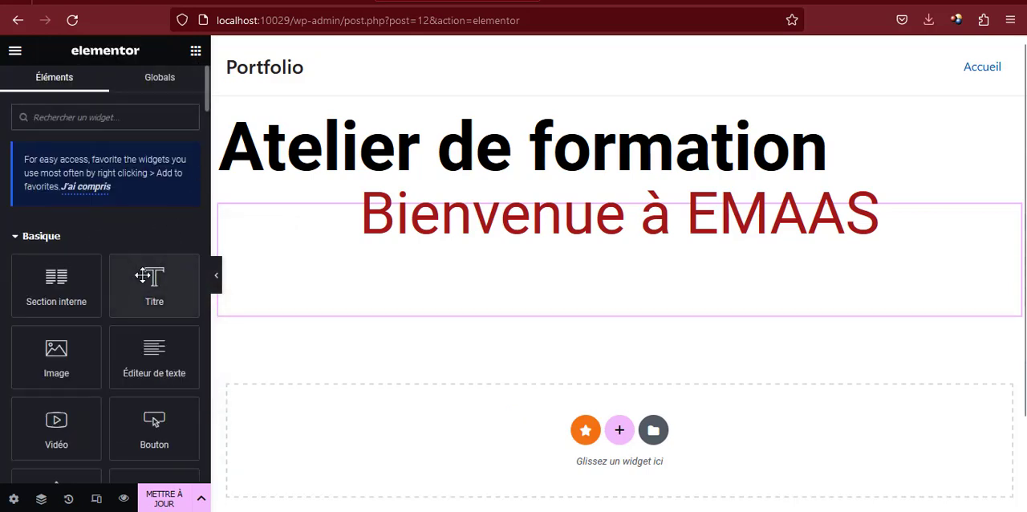
{"action": "scroll", "coordinate": [161, 284], "scroll_direction": "down", "scroll_amount": 2}
{"action": "left_click_drag", "start_coordinate": [56, 205], "coordinate": [479, 301]}
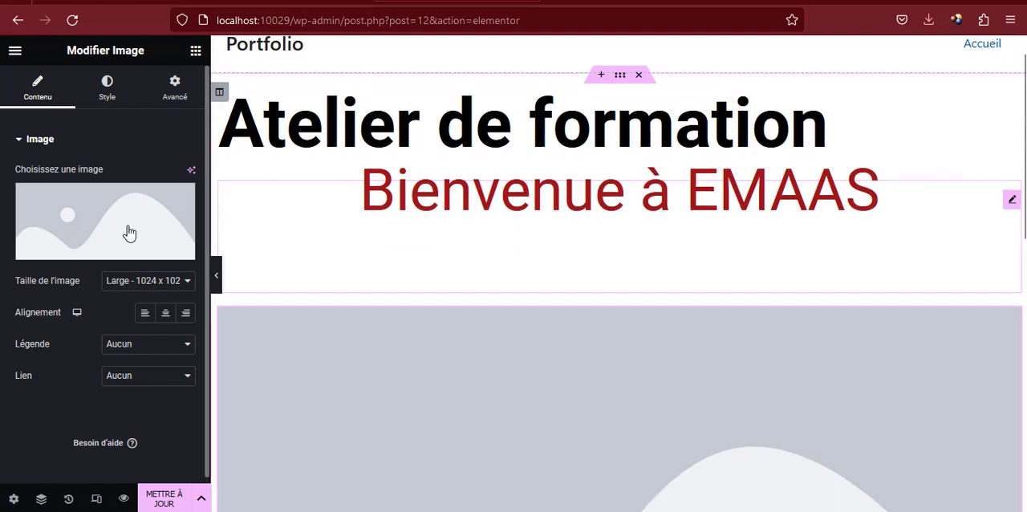
{"action": "left_click", "coordinate": [126, 223]}
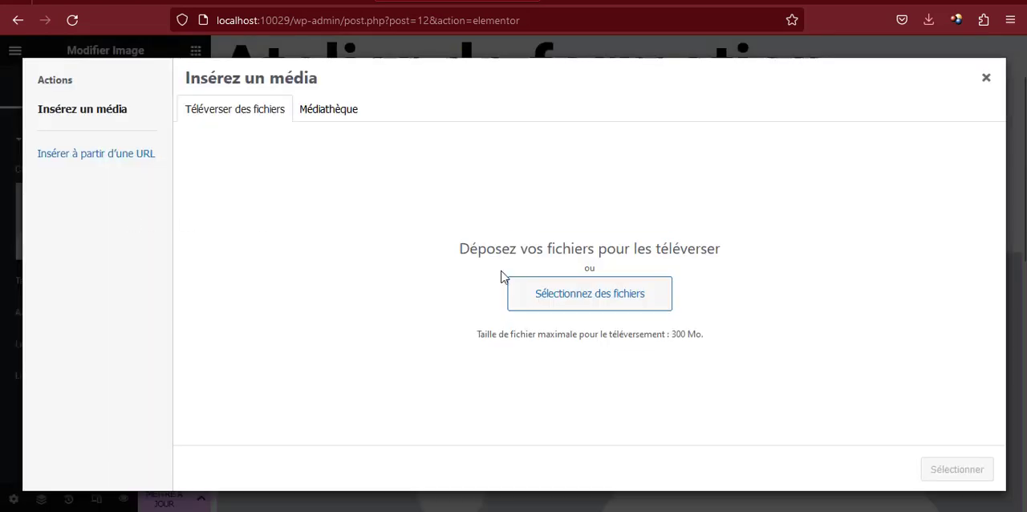
{"action": "left_click", "coordinate": [316, 114]}
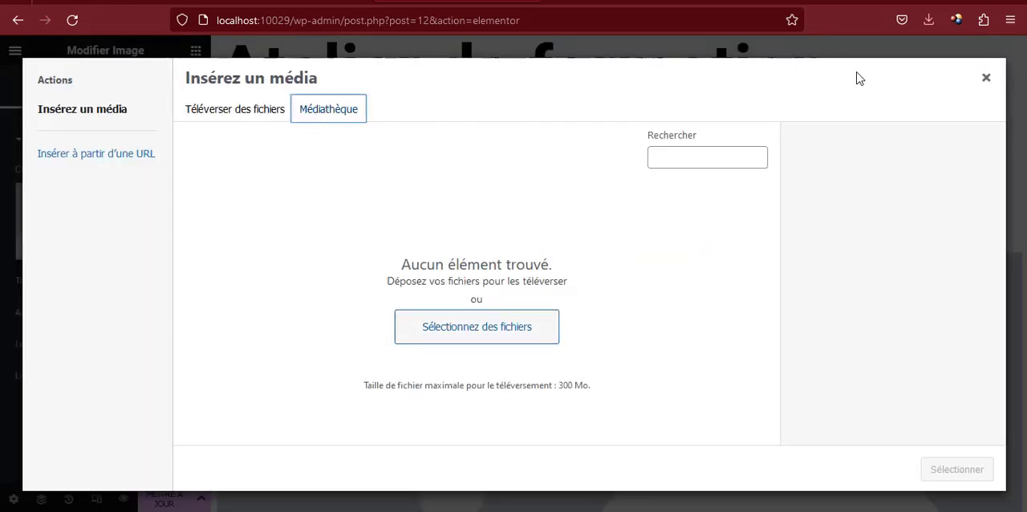
{"action": "left_click", "coordinate": [986, 78]}
Delete the whole section containing the title, text and image widgets
{"action": "scroll", "coordinate": [642, 304], "scroll_direction": "down", "scroll_amount": 1}
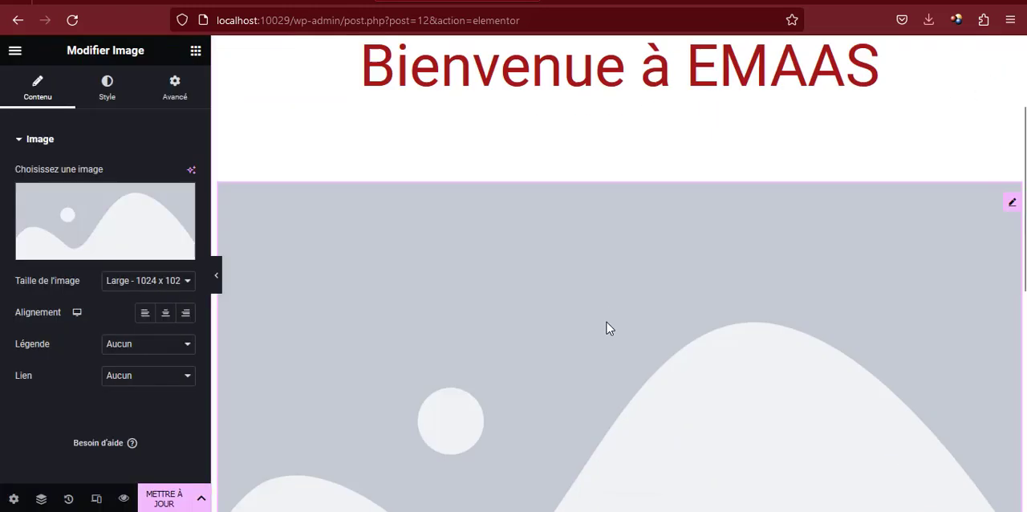
{"action": "scroll", "coordinate": [610, 321], "scroll_direction": "down", "scroll_amount": 3}
{"action": "scroll", "coordinate": [616, 309], "scroll_direction": "up", "scroll_amount": 5}
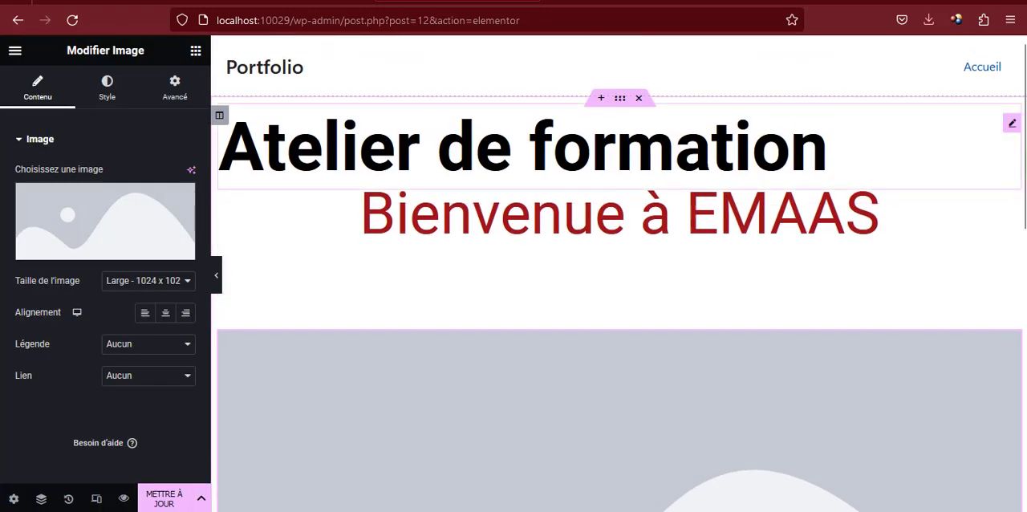
{"action": "left_click", "coordinate": [639, 99]}
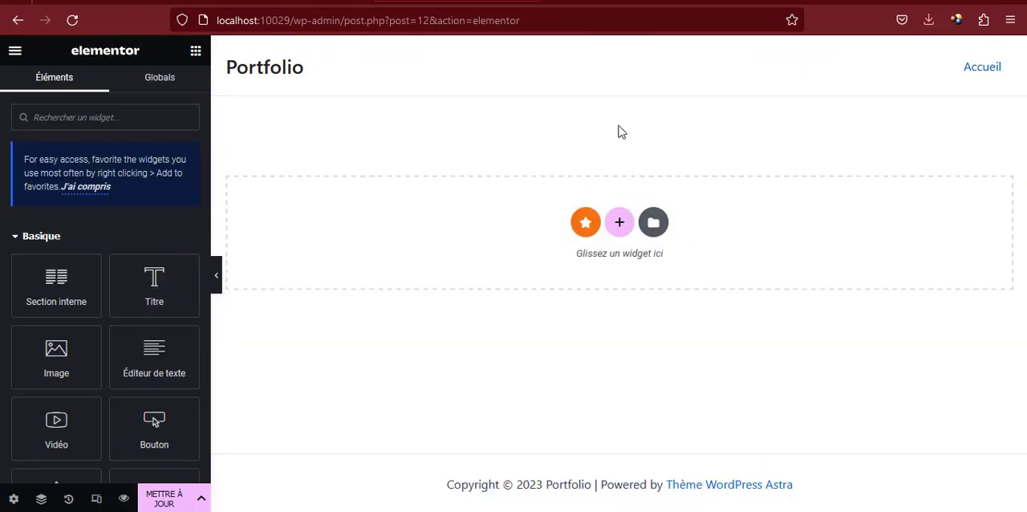
Switch to the sunu-deals.com/atelier reference page and examine how its hero section arranges the introduction, portrait and statistics
{"action": "left_click", "coordinate": [85, 0]}
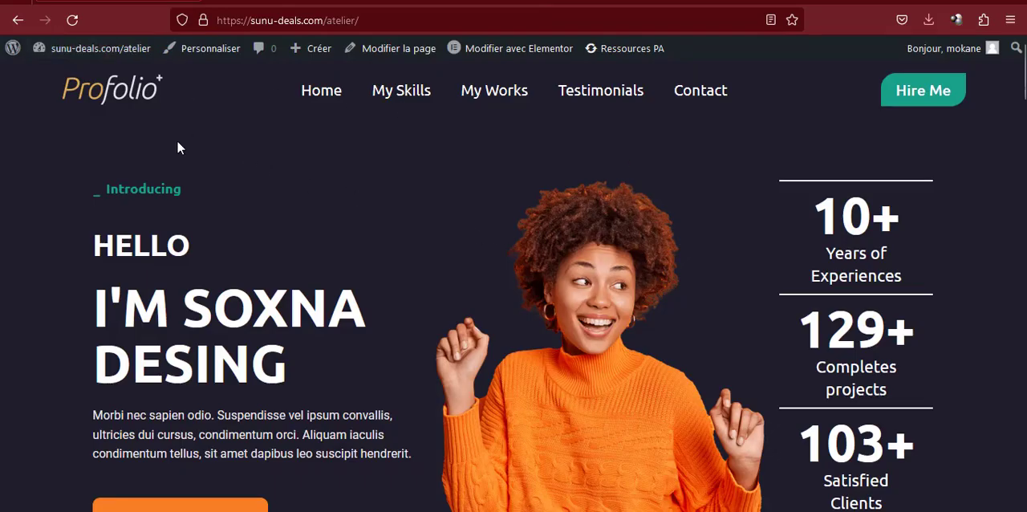
{"action": "scroll", "coordinate": [642, 284], "scroll_direction": "down", "scroll_amount": 2}
{"action": "scroll", "coordinate": [642, 282], "scroll_direction": "up", "scroll_amount": 2}
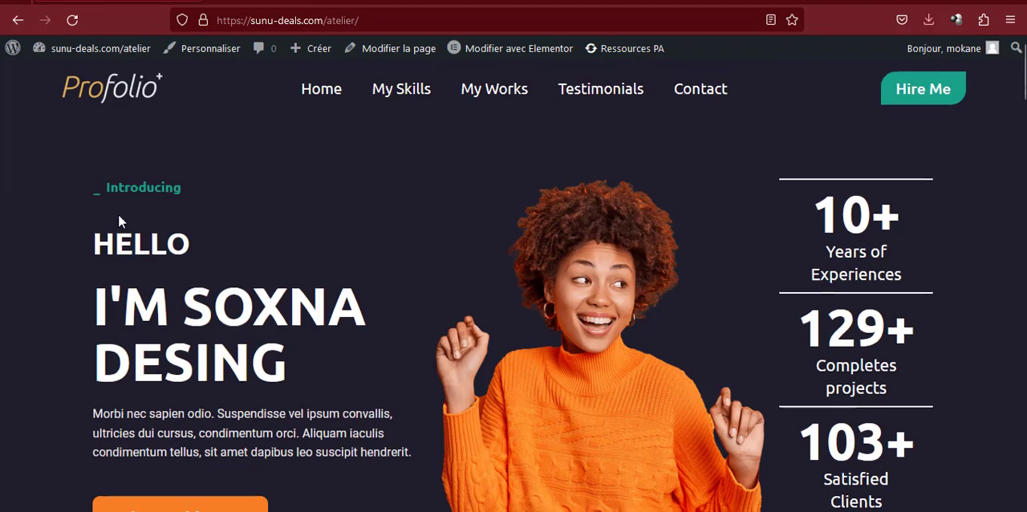
{"action": "scroll", "coordinate": [119, 217], "scroll_direction": "down", "scroll_amount": 1}
{"action": "left_click_drag", "start_coordinate": [102, 119], "coordinate": [372, 452]}
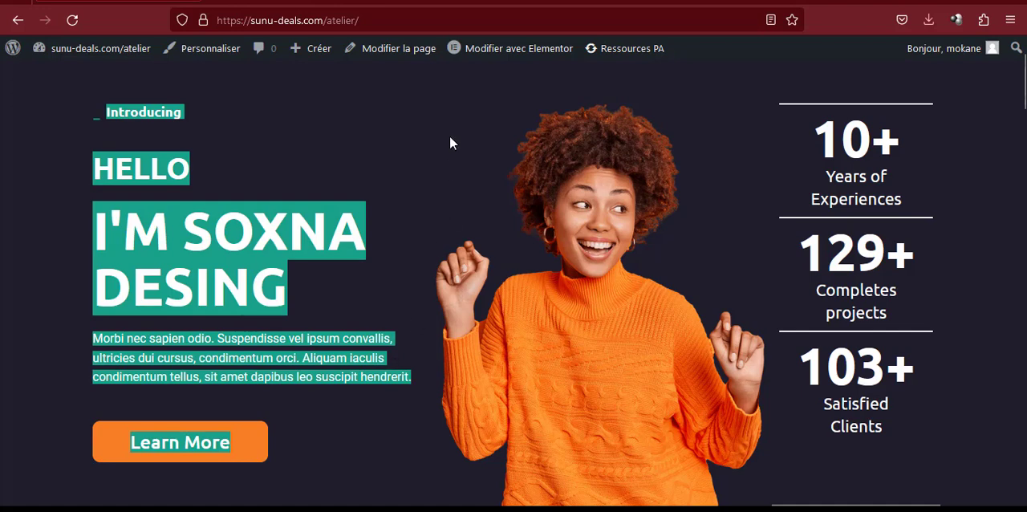
{"action": "left_click", "coordinate": [562, 312]}
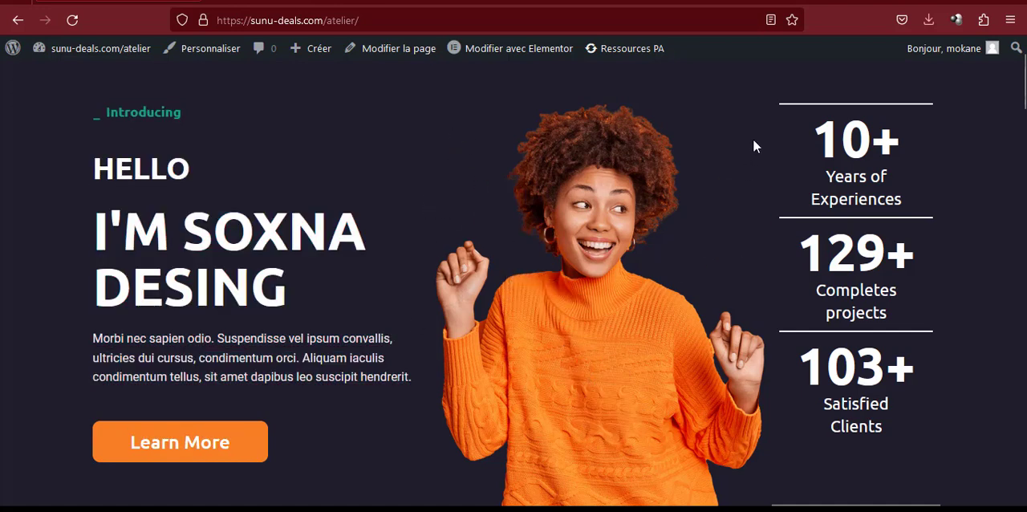
{"action": "left_click_drag", "start_coordinate": [754, 142], "coordinate": [785, 115]}
{"action": "double_click", "coordinate": [926, 381]}
{"action": "left_click", "coordinate": [929, 431]}
{"action": "left_click", "coordinate": [785, 115]}
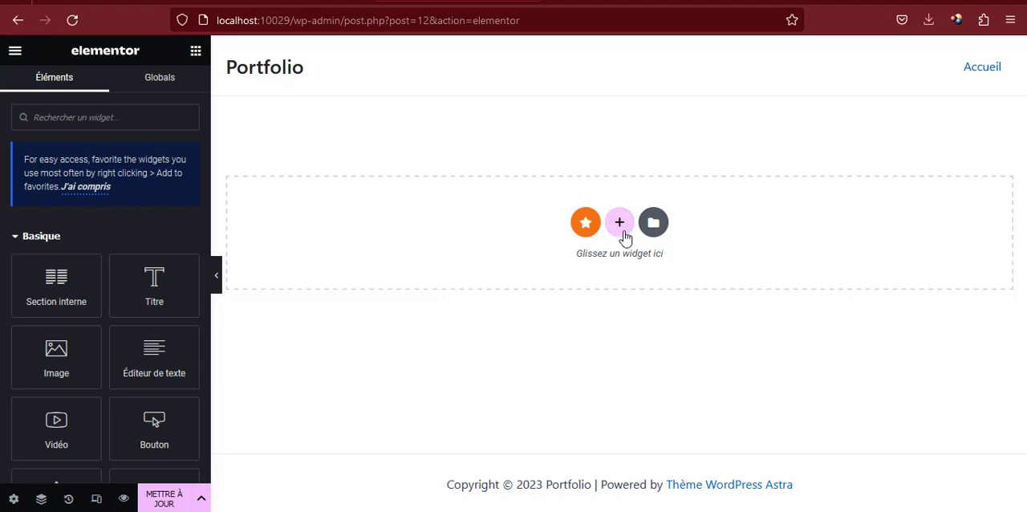
Back on the Accueil page in the Elementor editor, add a new section with three equal columns
{"action": "left_click", "coordinate": [620, 225]}
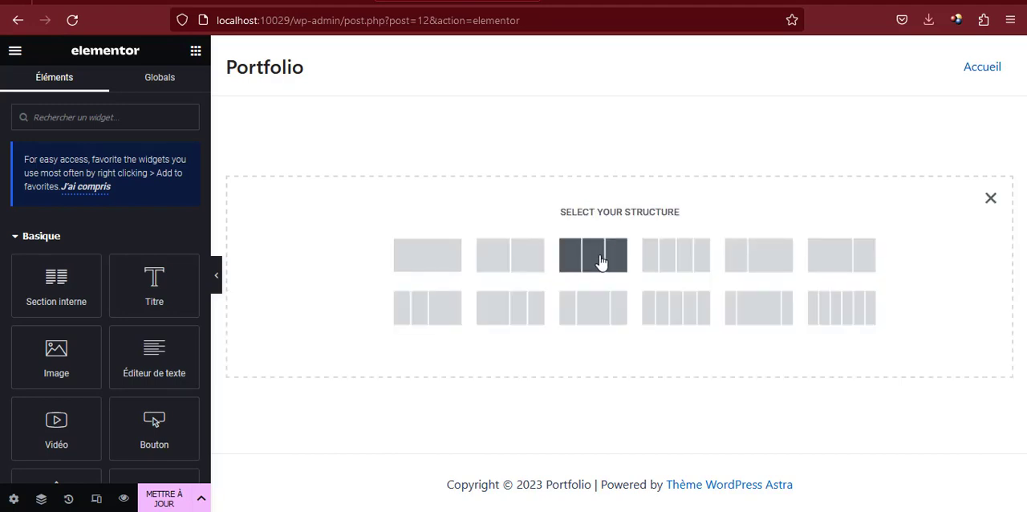
{"action": "left_click", "coordinate": [601, 262]}
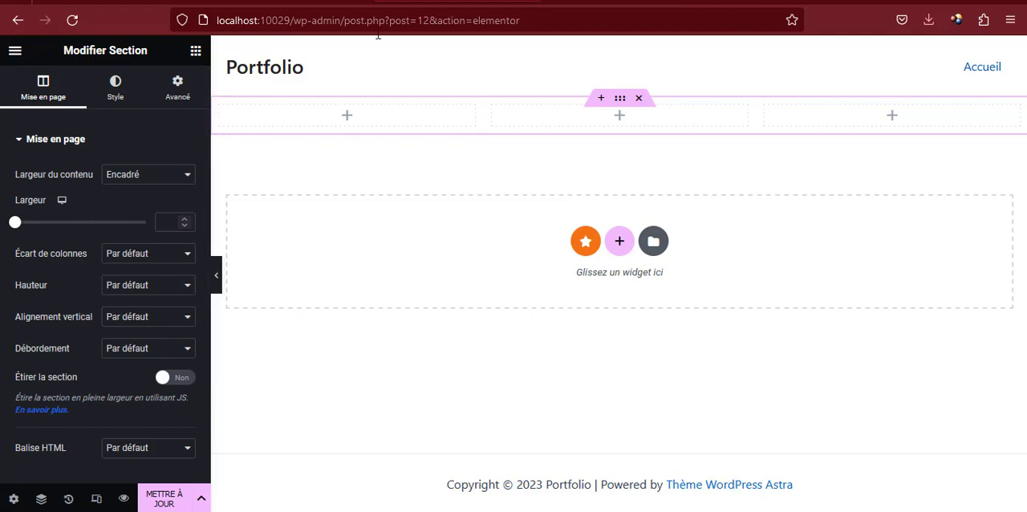
Give the three-column section a classic background with the colour #1F1D2B
{"action": "left_click", "coordinate": [117, 88]}
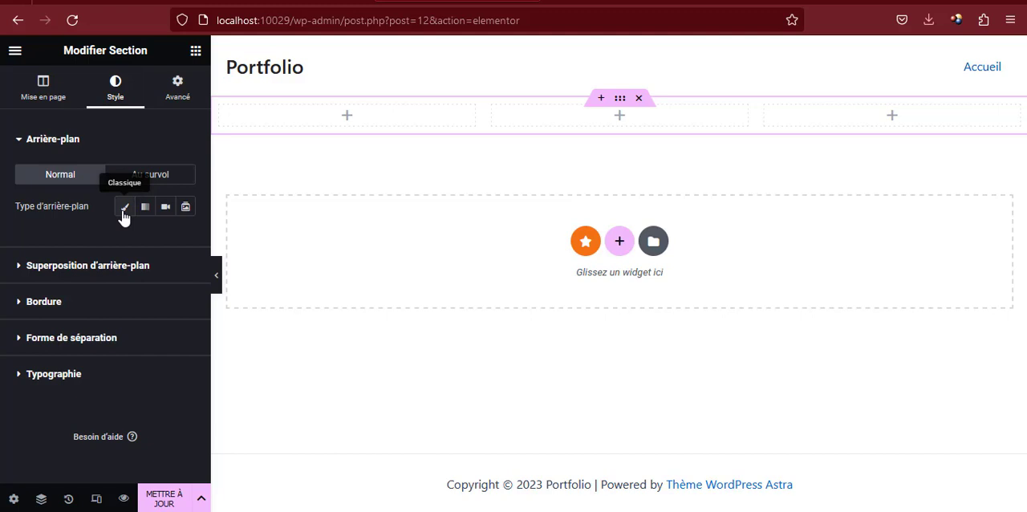
{"action": "left_click", "coordinate": [123, 212]}
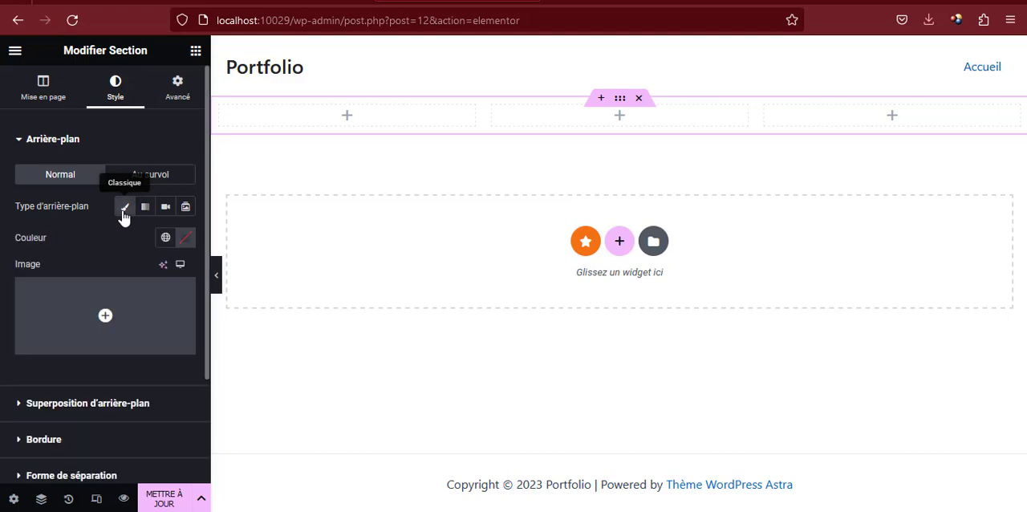
{"action": "left_click", "coordinate": [183, 239]}
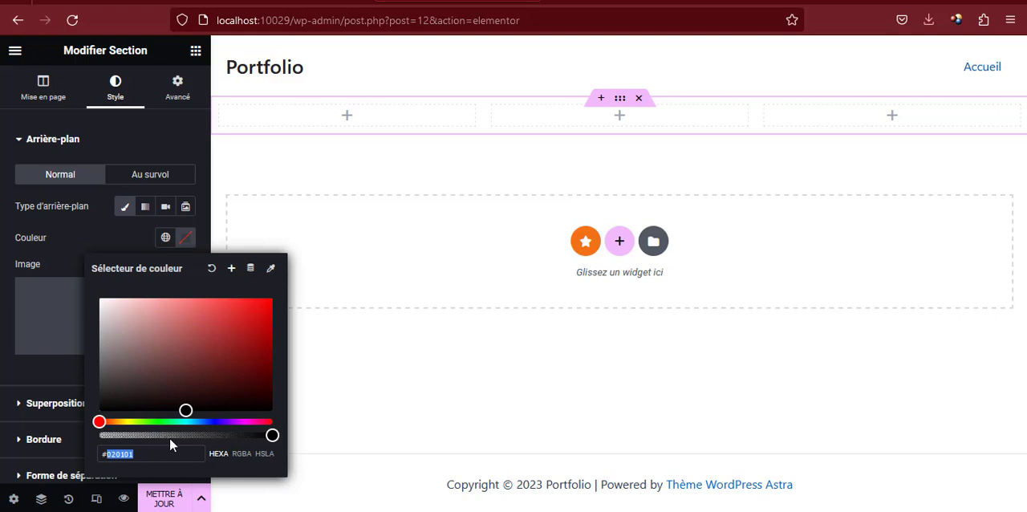
{"action": "type", "text": "1F1"}
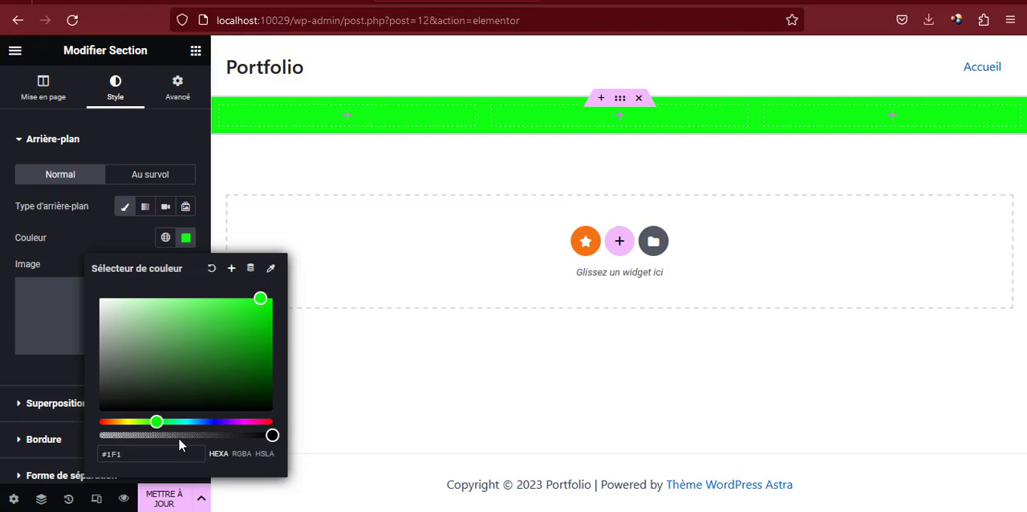
{"action": "type", "text": "D2B"}
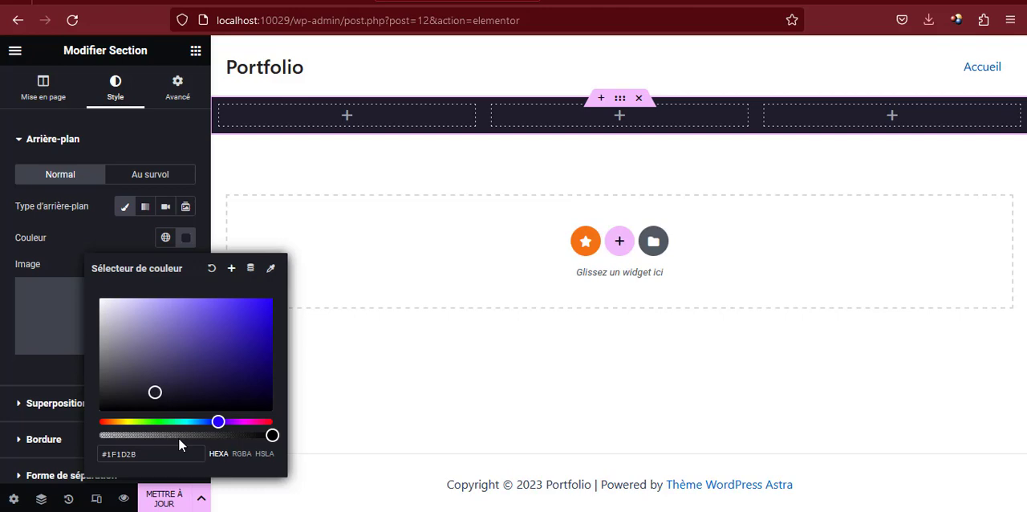
Save the section's background colour as a new global colour named bg1
{"action": "left_click", "coordinate": [231, 269]}
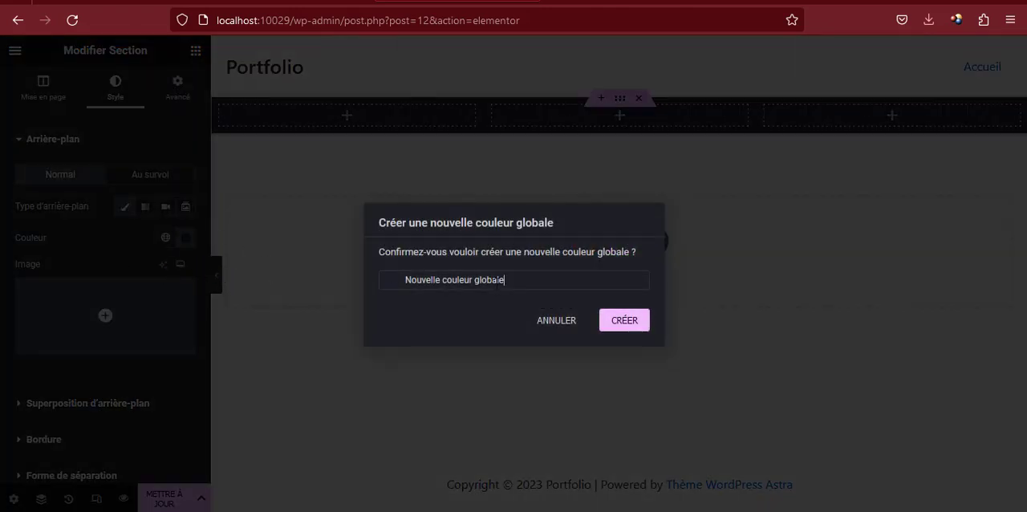
{"action": "triple_click", "coordinate": [498, 280]}
{"action": "type", "text": "bg"}
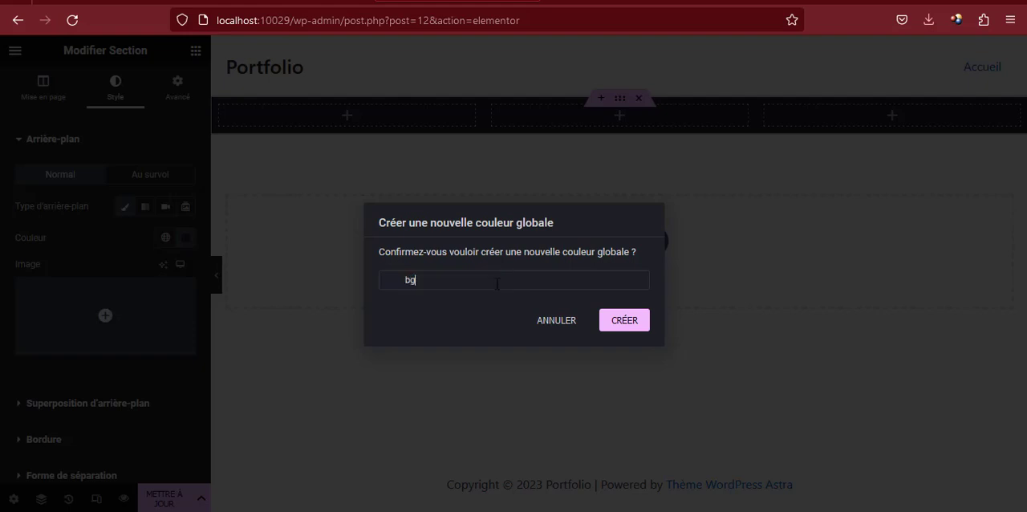
{"action": "type", "text": "1"}
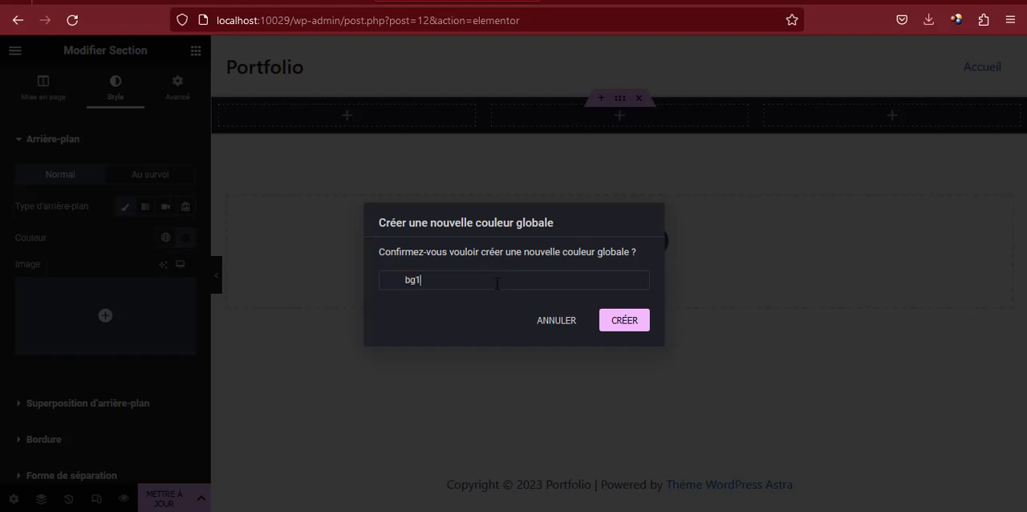
{"action": "left_click", "coordinate": [630, 320]}
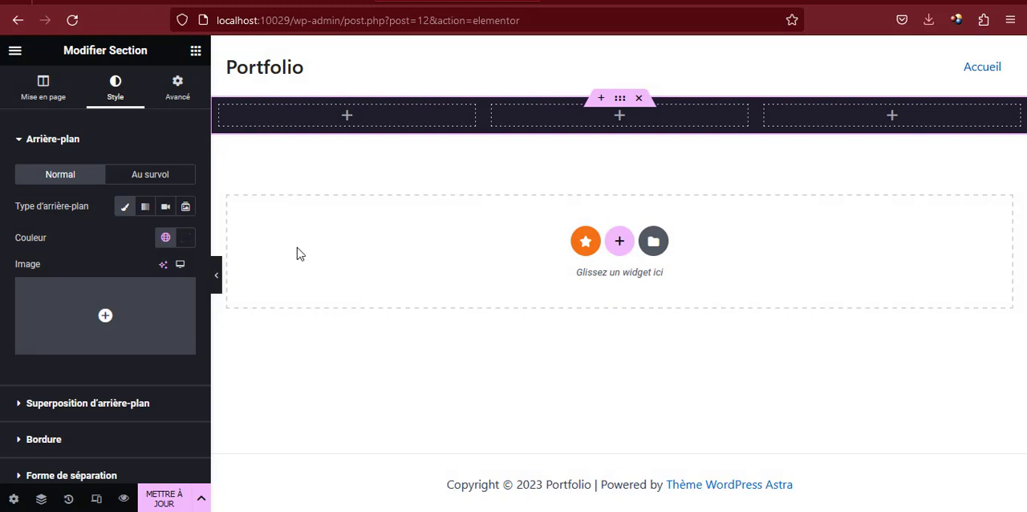
Unlink the section's inner margin values and set the top one to 150 px
{"action": "left_click", "coordinate": [178, 94]}
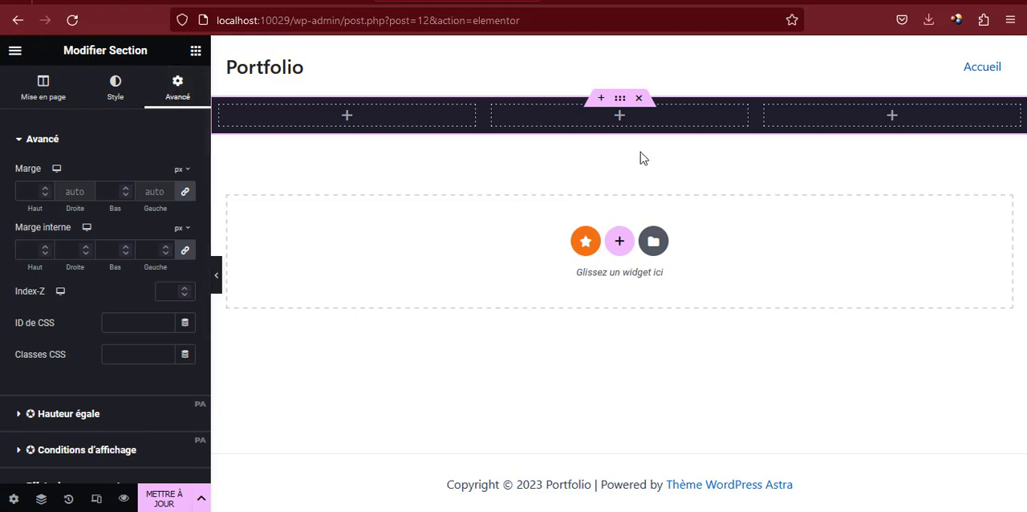
{"action": "left_click", "coordinate": [185, 251]}
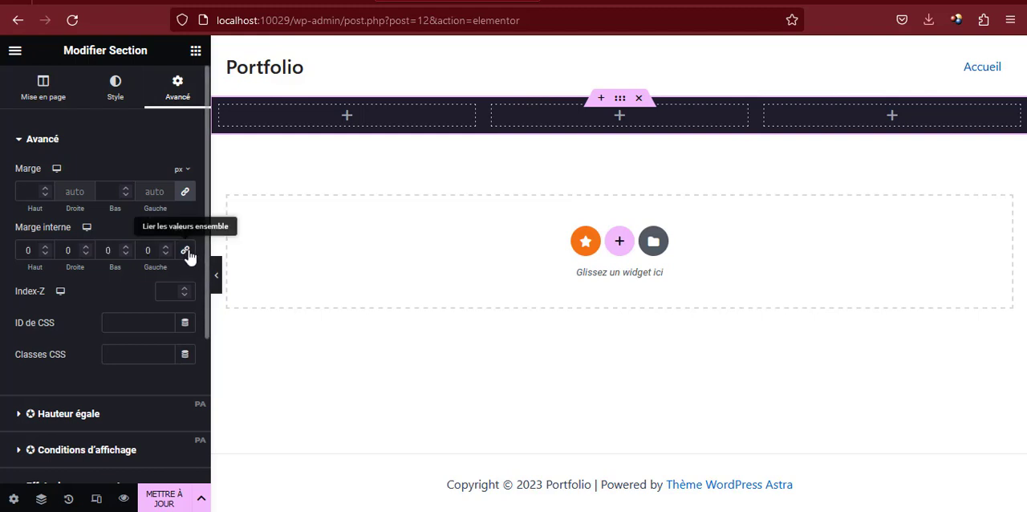
{"action": "double_click", "coordinate": [24, 250]}
{"action": "type", "text": "150"}
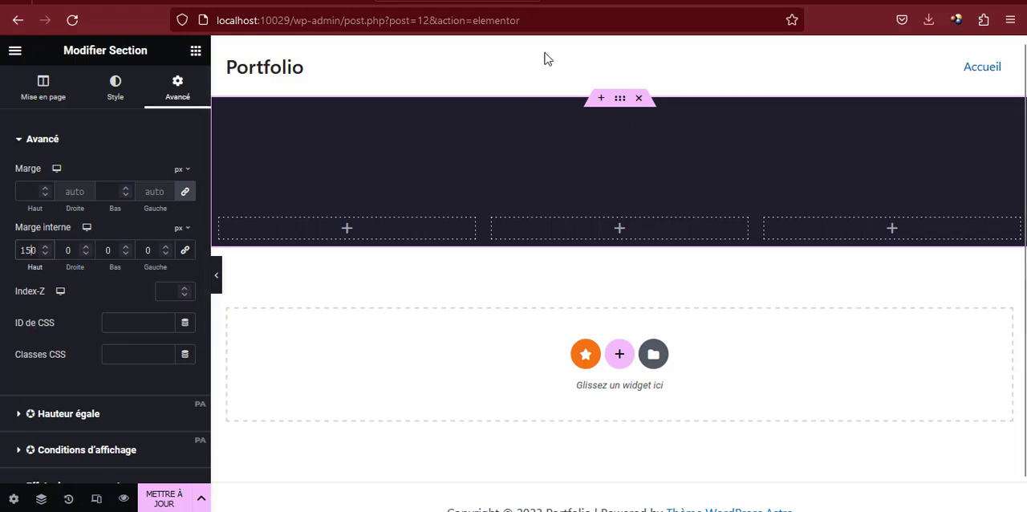
Check the column proportions on the sunu-deals.com/atelier reference page, and set the section's first column width to 40% in the Elementor editor
{"action": "left_click", "coordinate": [130, 7]}
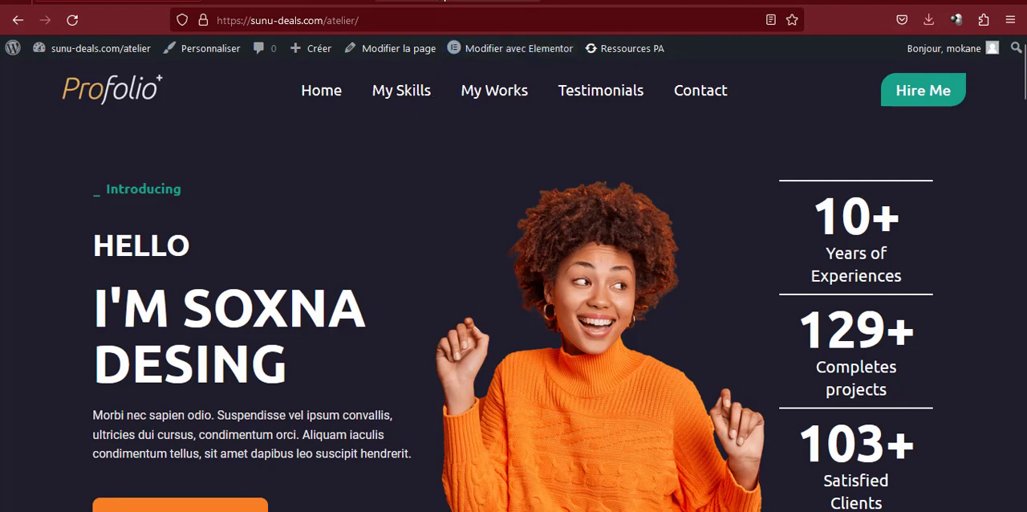
{"action": "left_click", "coordinate": [446, 2]}
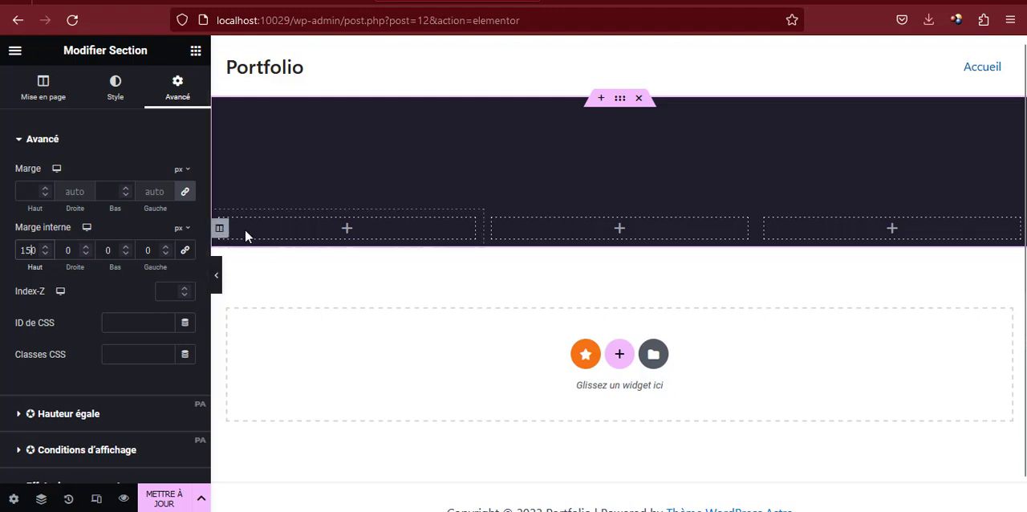
{"action": "left_click", "coordinate": [222, 230]}
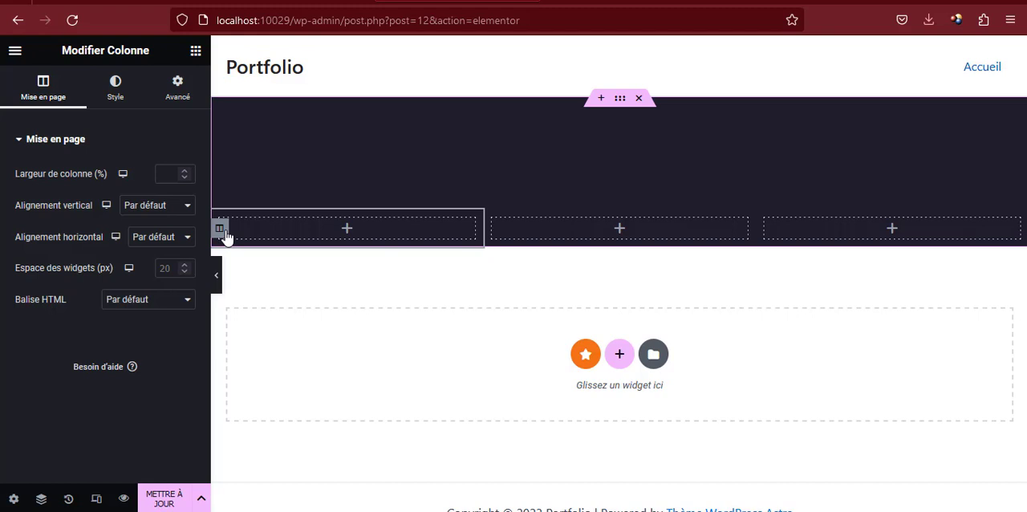
{"action": "left_click", "coordinate": [171, 175]}
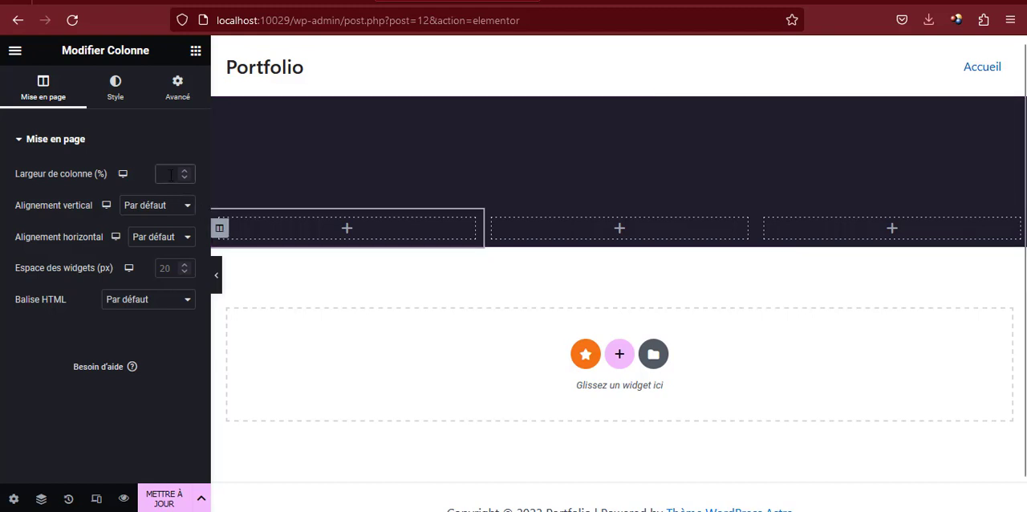
{"action": "type", "text": "40"}
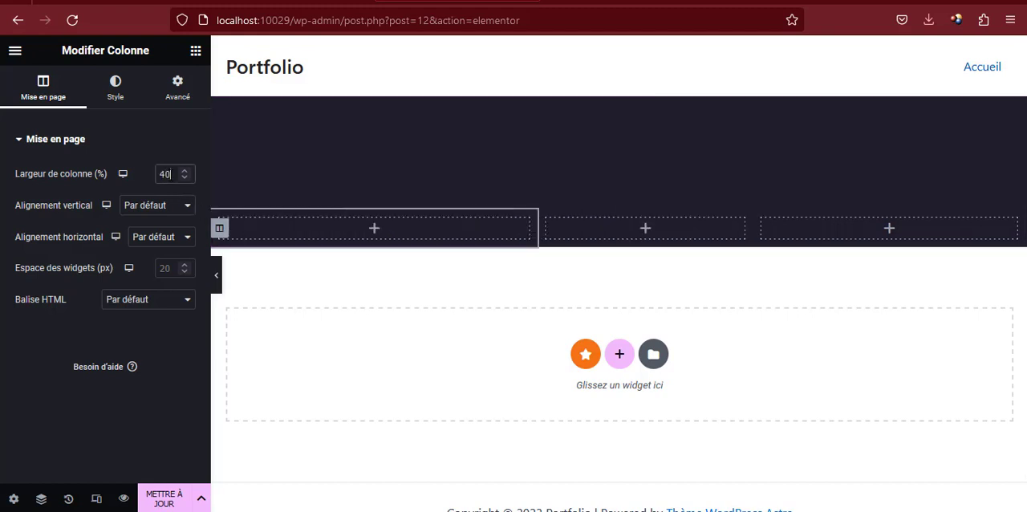
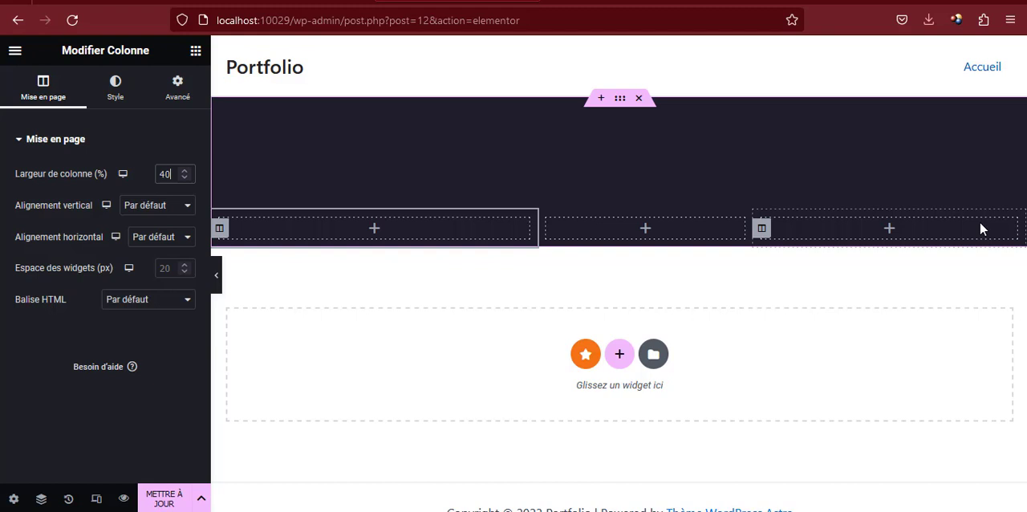
Set the width of the section's middle column to 40%, then select the third column
{"action": "left_click", "coordinate": [547, 230]}
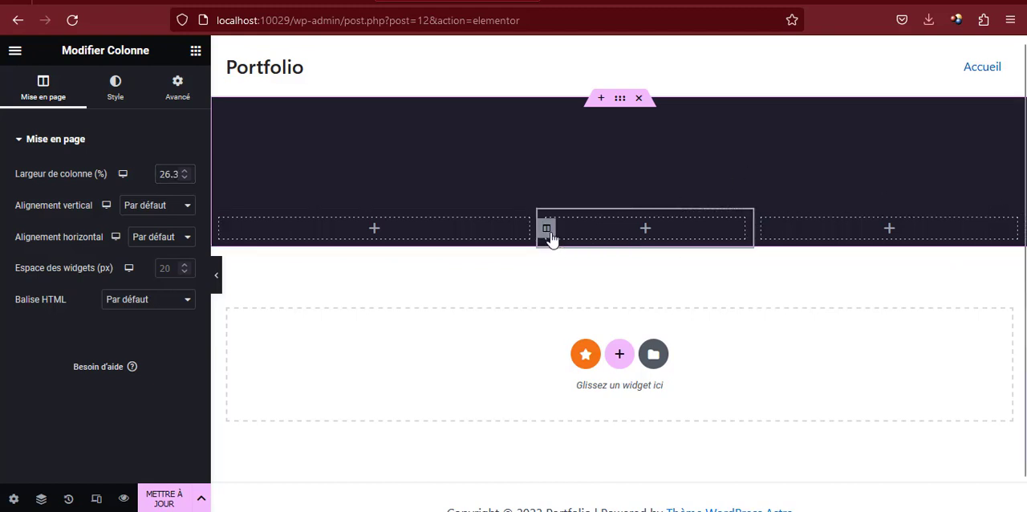
{"action": "double_click", "coordinate": [169, 170]}
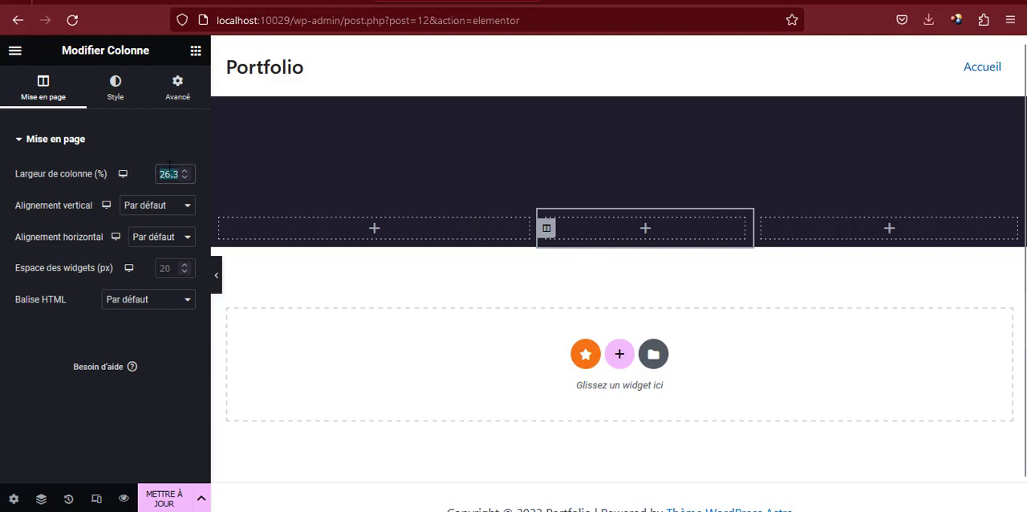
{"action": "type", "text": "40"}
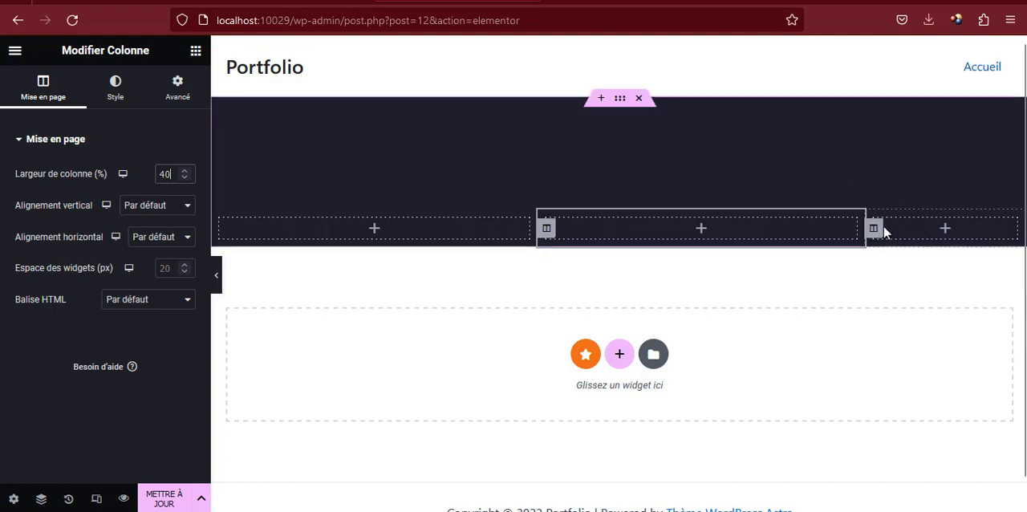
{"action": "left_click", "coordinate": [874, 231]}
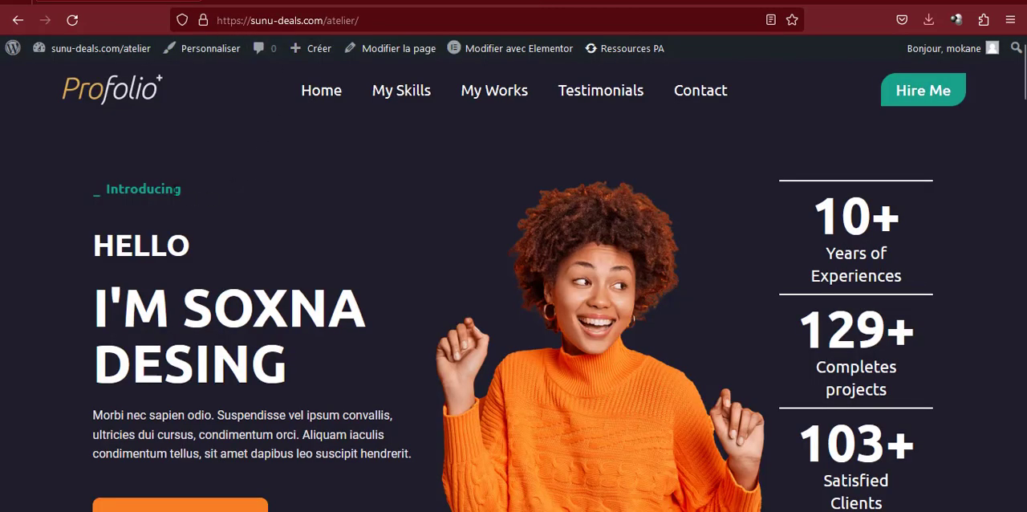
Copy the text "Introducing" from the hero area of the sunu-deals.com/atelier reference page
{"action": "left_click_drag", "start_coordinate": [189, 194], "coordinate": [107, 190]}
{"action": "right_click", "coordinate": [109, 193]}
{"action": "left_click", "coordinate": [155, 210]}
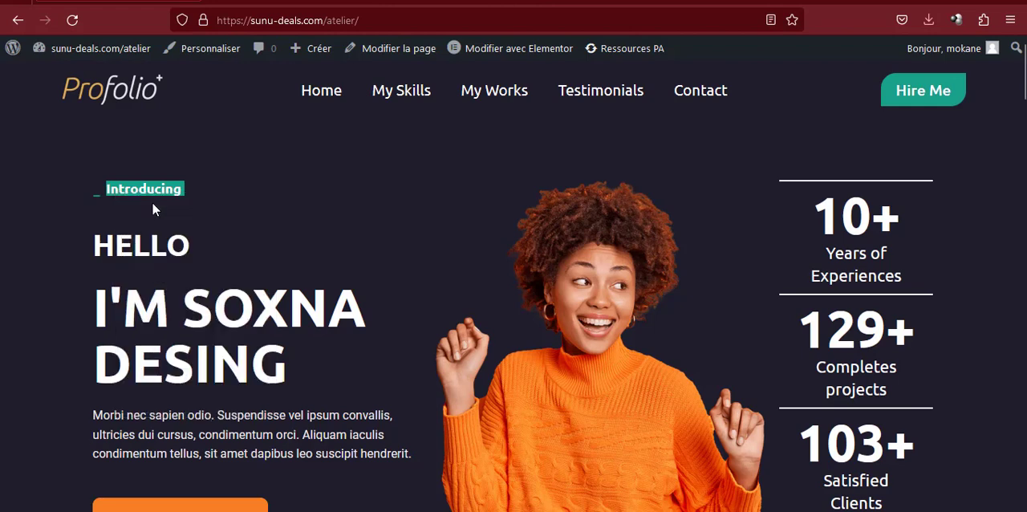
{"action": "left_click", "coordinate": [138, 191]}
{"action": "left_click_drag", "start_coordinate": [90, 194], "coordinate": [187, 198]}
{"action": "left_click", "coordinate": [158, 200]}
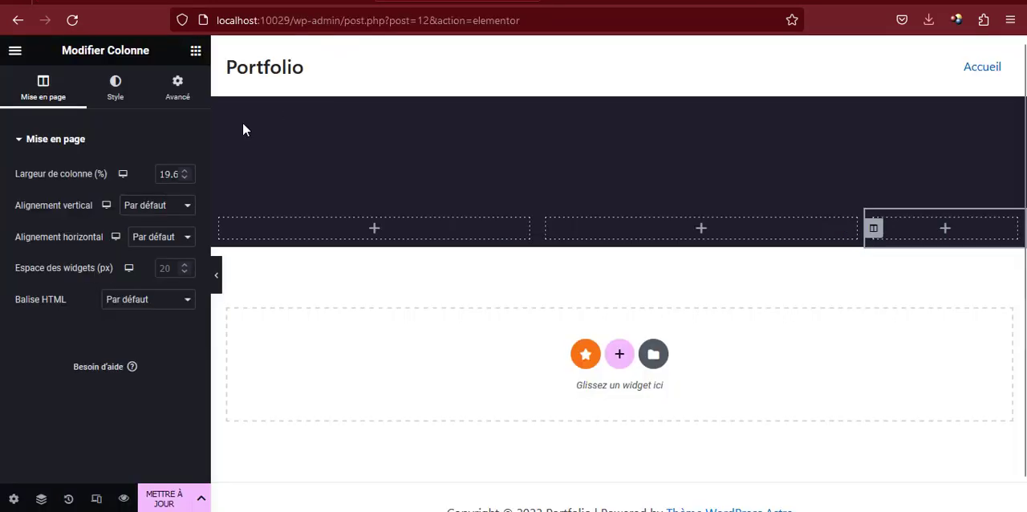
Back in the Elementor editor, find the Boîte d'icône widget and add it to the section's first column
{"action": "left_click", "coordinate": [196, 51]}
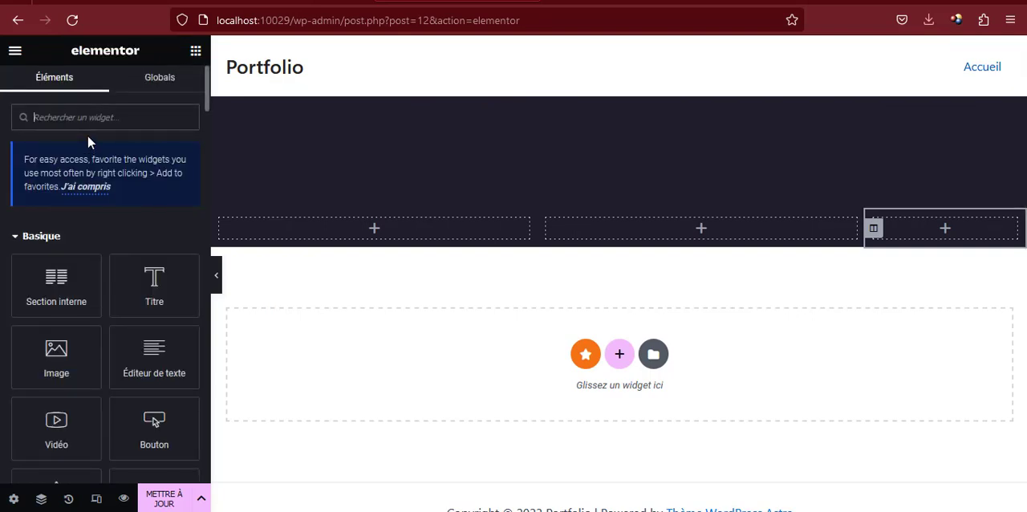
{"action": "type", "text": "bol"}
{"action": "type", "text": "t"}
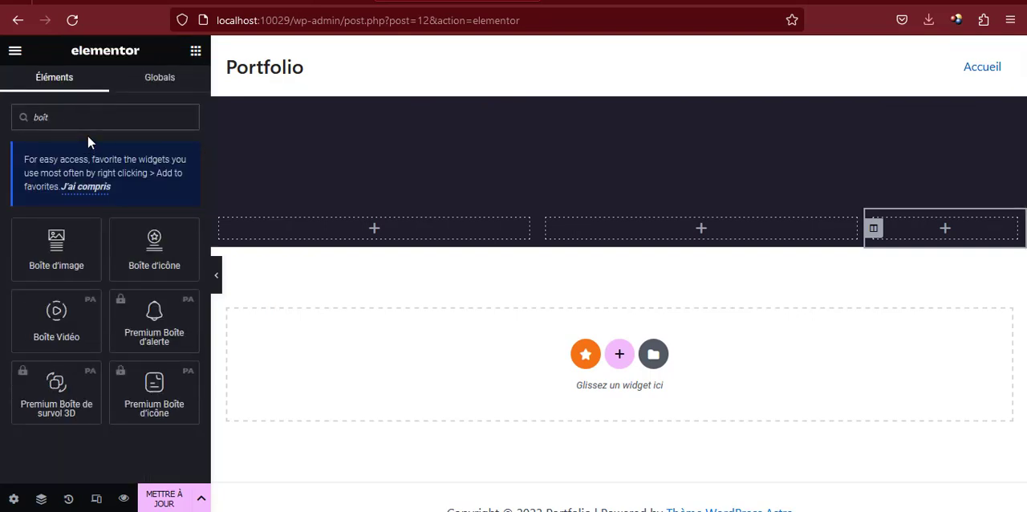
{"action": "left_click_drag", "start_coordinate": [149, 245], "coordinate": [275, 241]}
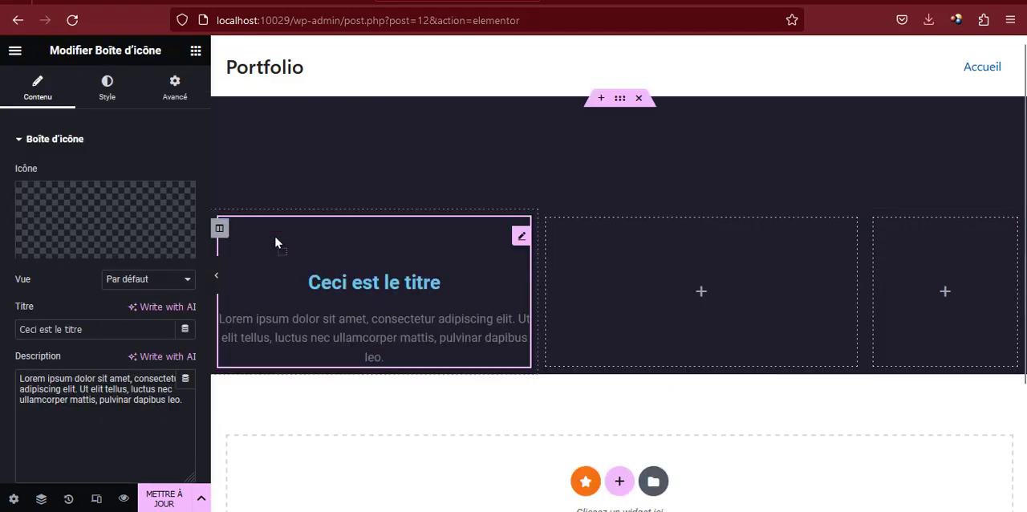
Clear the icon box's description and replace its title with the copied text "Introducing"
{"action": "triple_click", "coordinate": [123, 377]}
{"action": "key", "text": "BackSpace"}
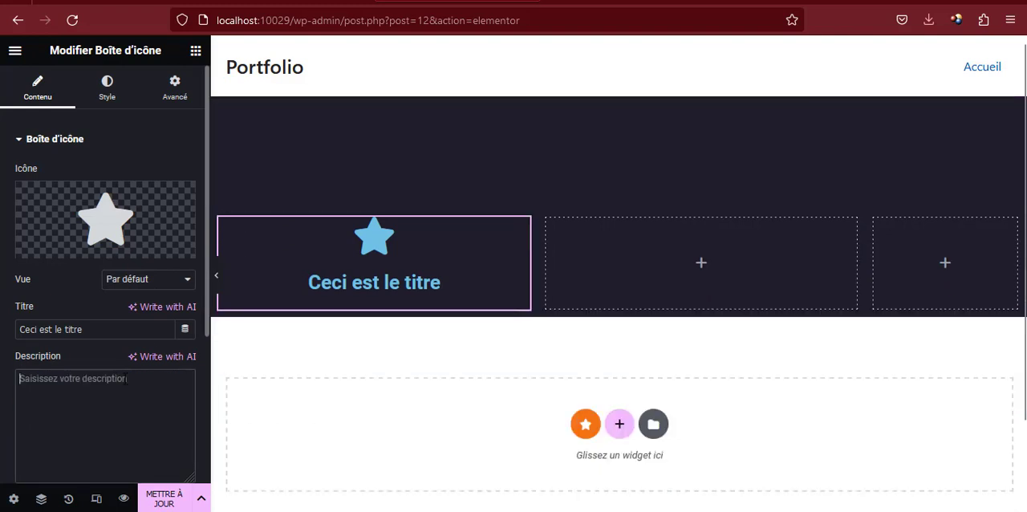
{"action": "triple_click", "coordinate": [56, 329]}
{"action": "key", "text": "ctrl+v"}
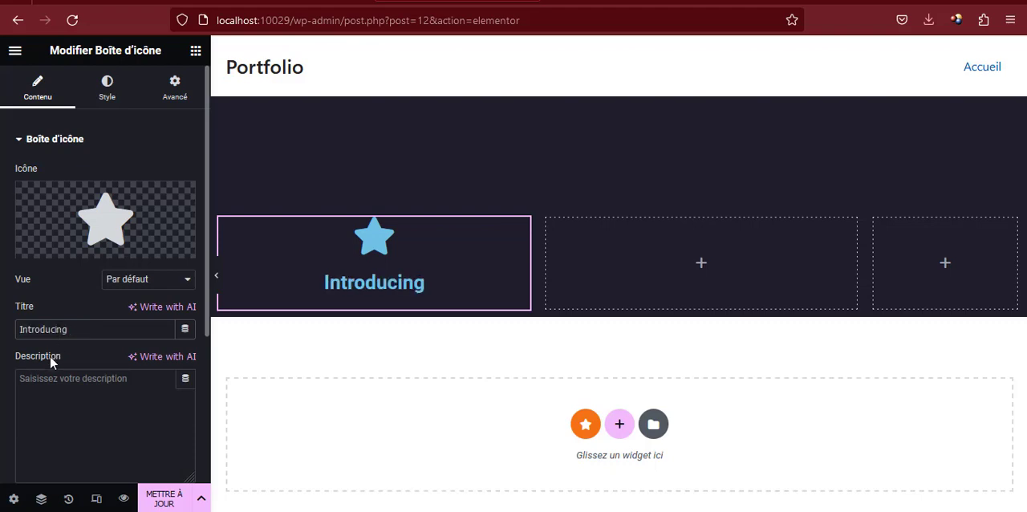
Replace the icon box's star with the Minus icon from the icon library and place it to the left of the title
{"action": "left_click", "coordinate": [96, 218]}
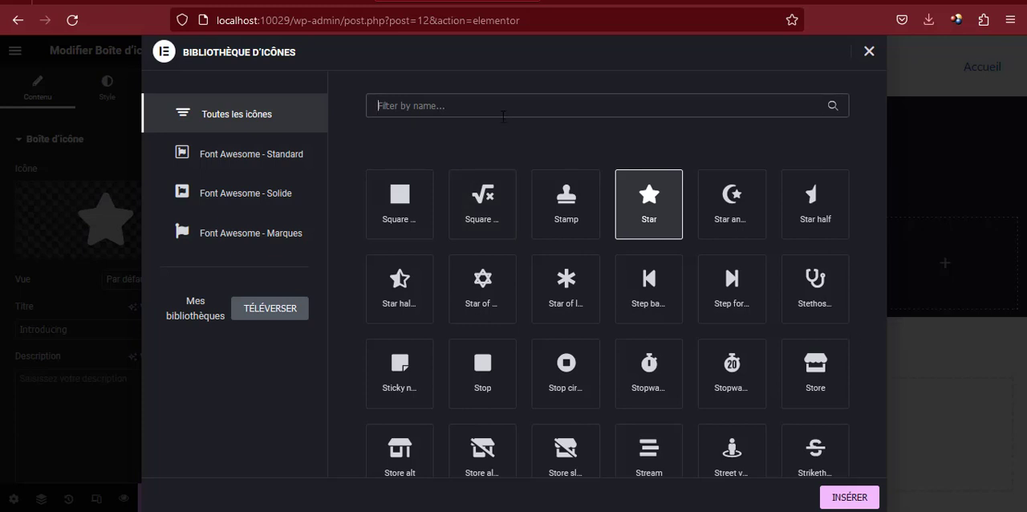
{"action": "type", "text": "minus"}
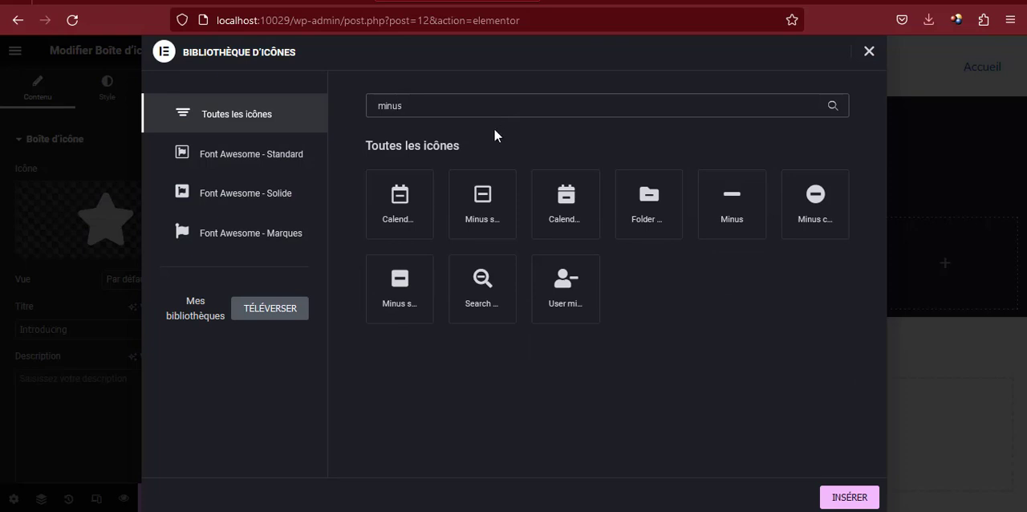
{"action": "left_click", "coordinate": [730, 199]}
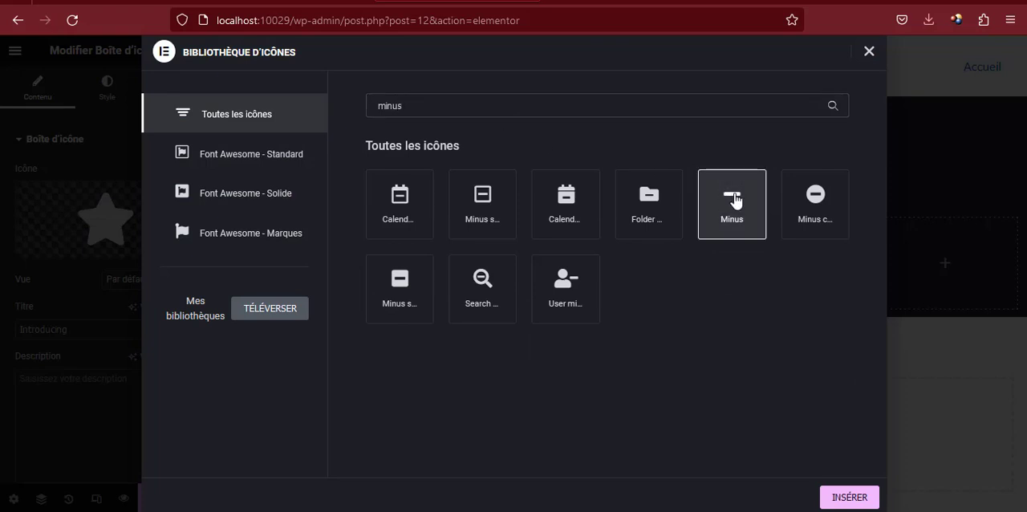
{"action": "left_click", "coordinate": [849, 497]}
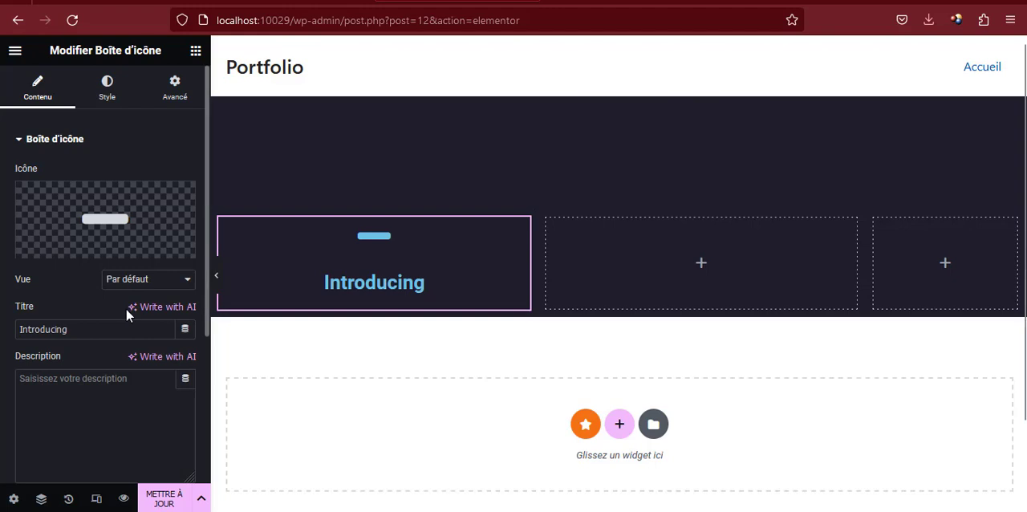
{"action": "scroll", "coordinate": [126, 315], "scroll_direction": "down", "scroll_amount": 3}
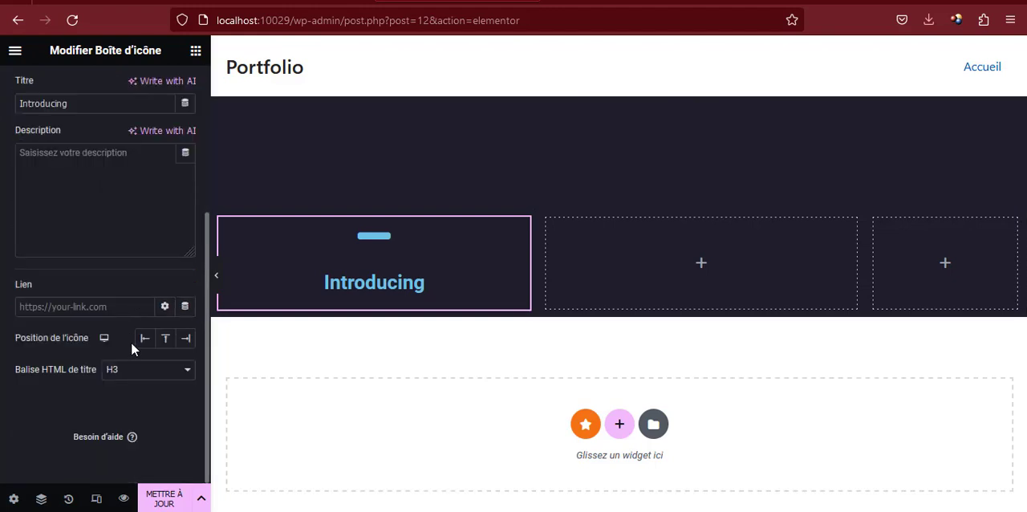
{"action": "left_click", "coordinate": [141, 341]}
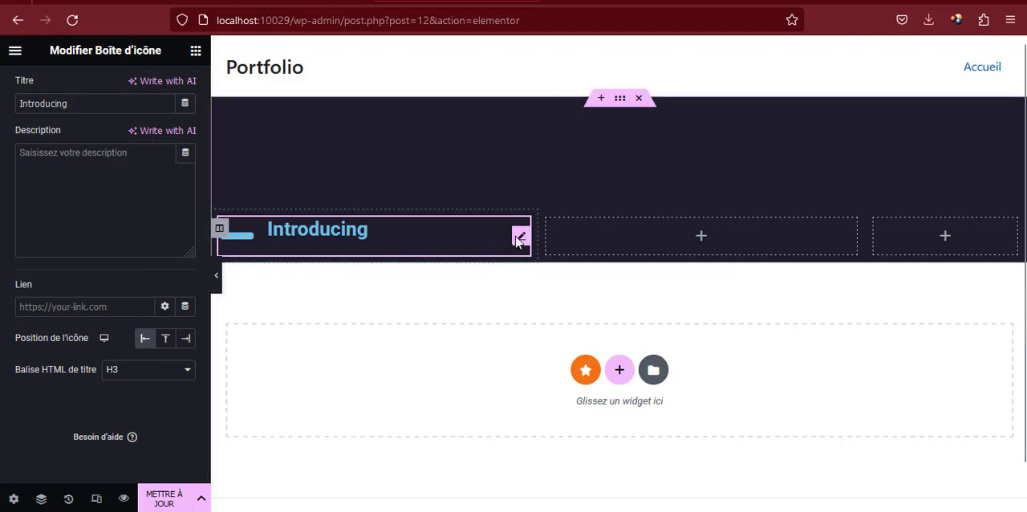
Set the main colour of the icon box's icon to #18A189
{"action": "left_click", "coordinate": [520, 241]}
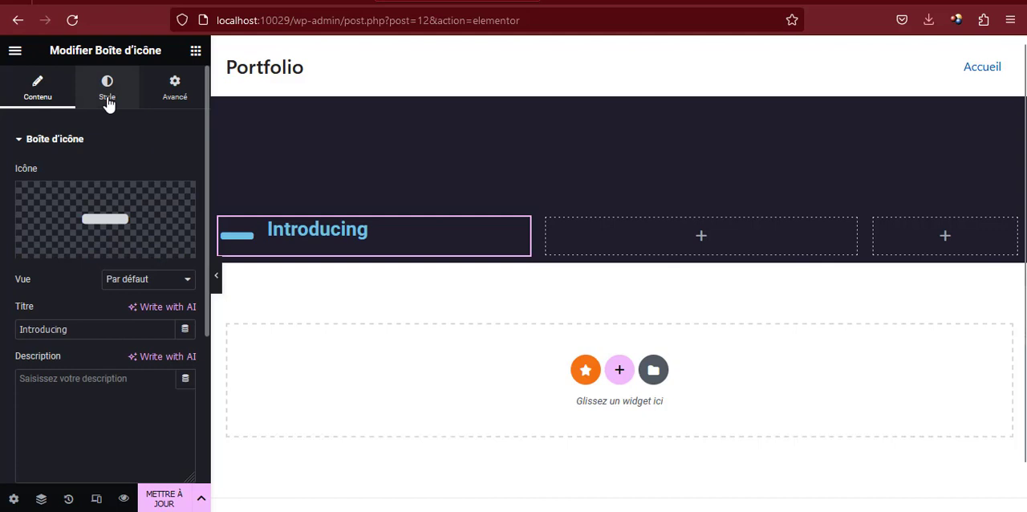
{"action": "left_click", "coordinate": [109, 103]}
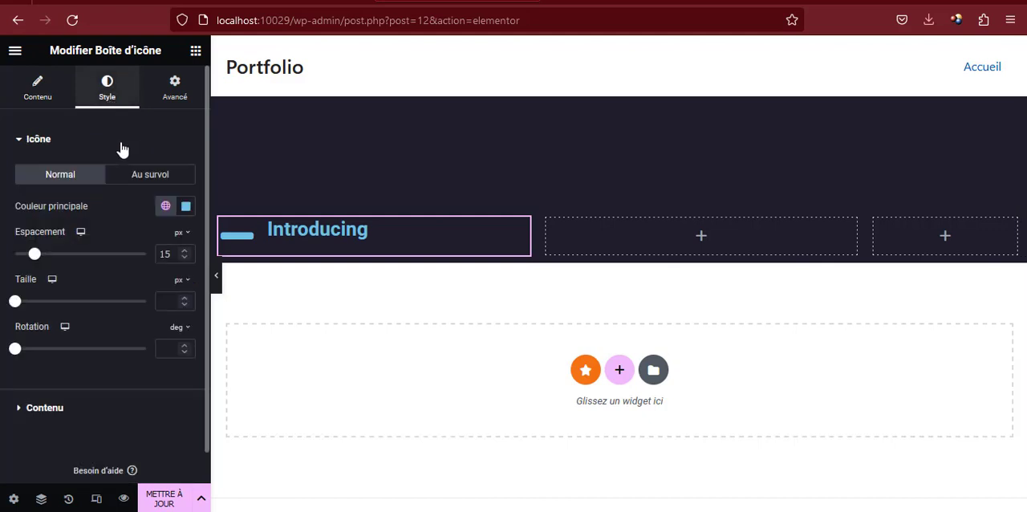
{"action": "left_click", "coordinate": [185, 209]}
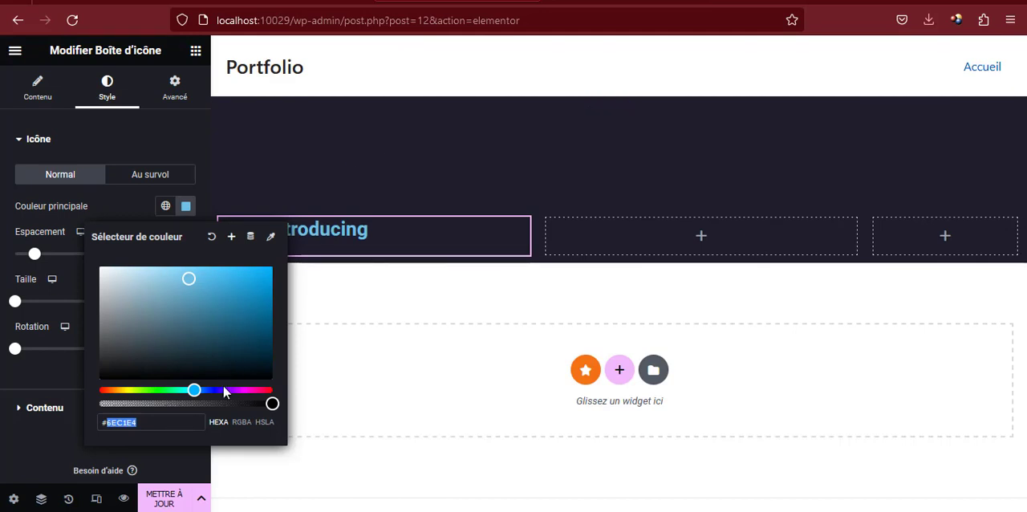
{"action": "type", "text": "18A18"}
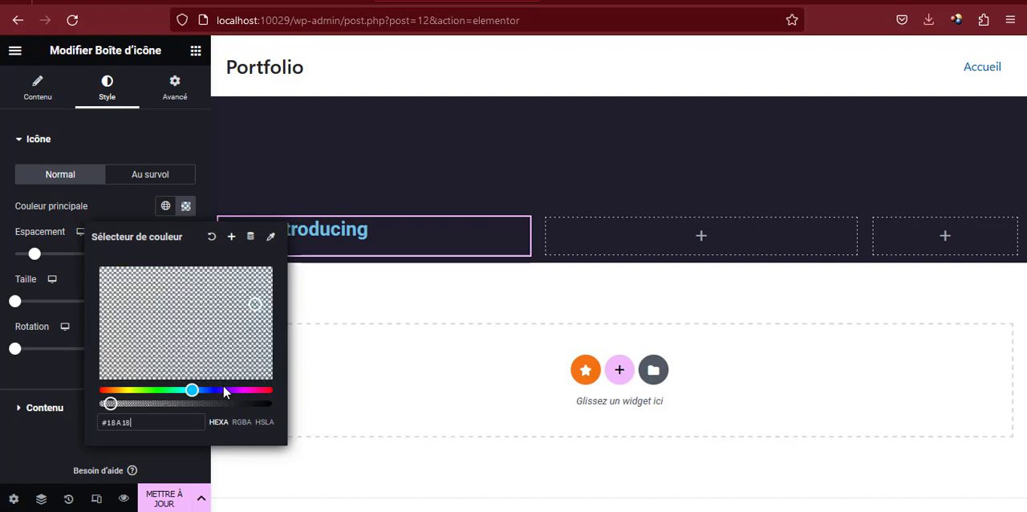
{"action": "type", "text": "9"}
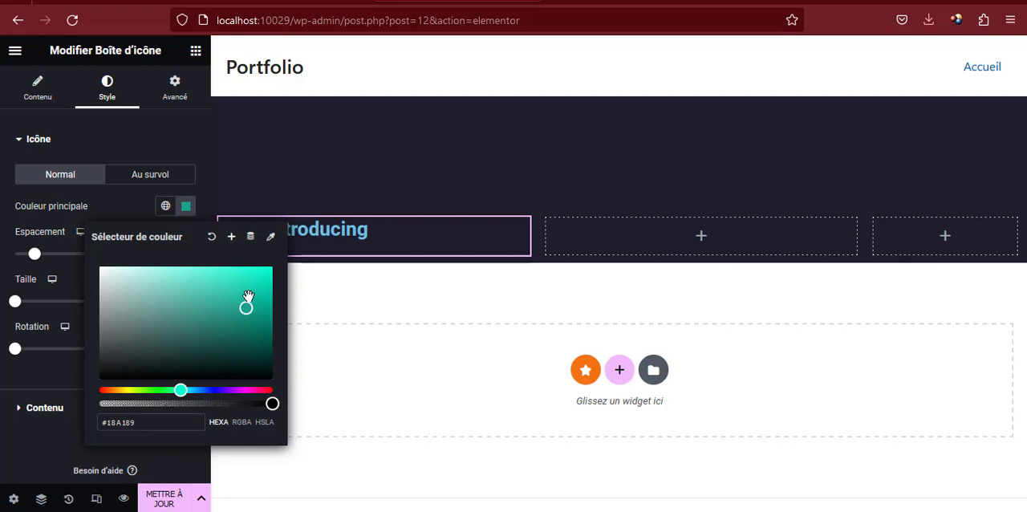
Save the icon's colour as a new global colour named verte
{"action": "left_click", "coordinate": [232, 238]}
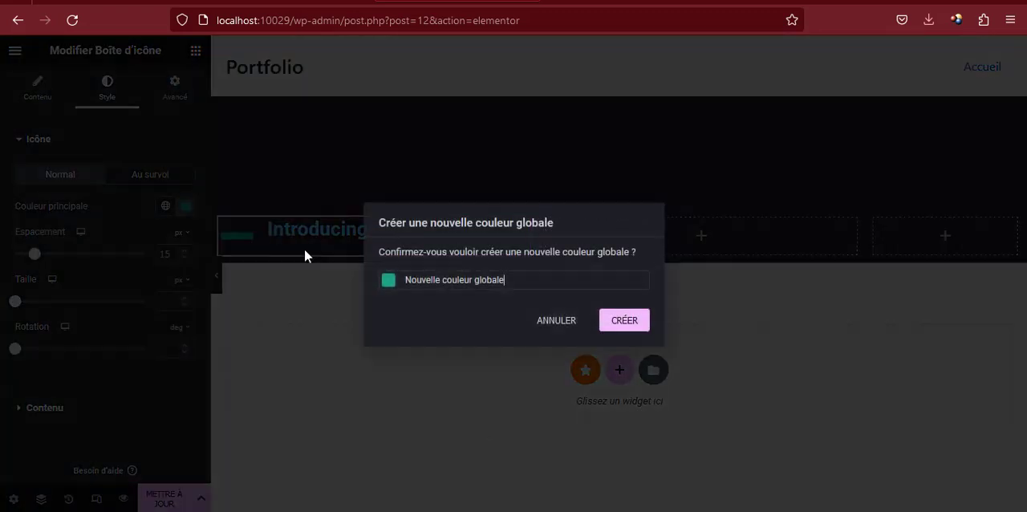
{"action": "triple_click", "coordinate": [447, 279]}
{"action": "type", "text": "verte"}
{"action": "left_click", "coordinate": [621, 320]}
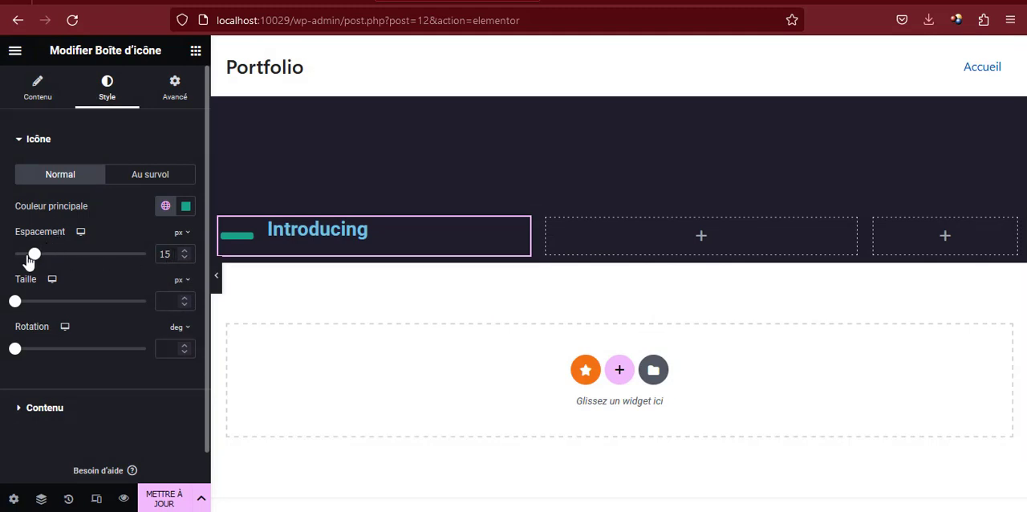
Set the icon's spacing to 8 px and its size to 11 px
{"action": "left_click_drag", "start_coordinate": [34, 256], "coordinate": [25, 257]}
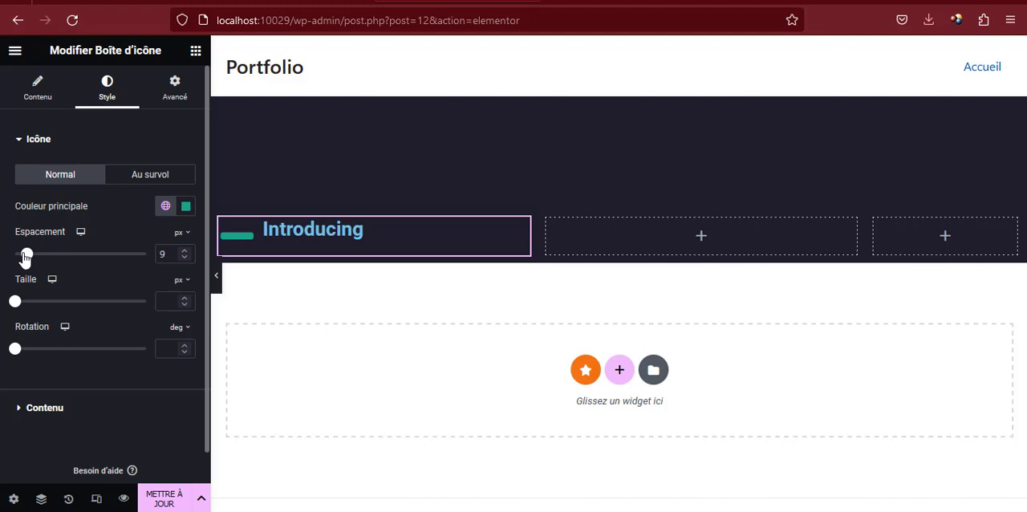
{"action": "left_click", "coordinate": [184, 257]}
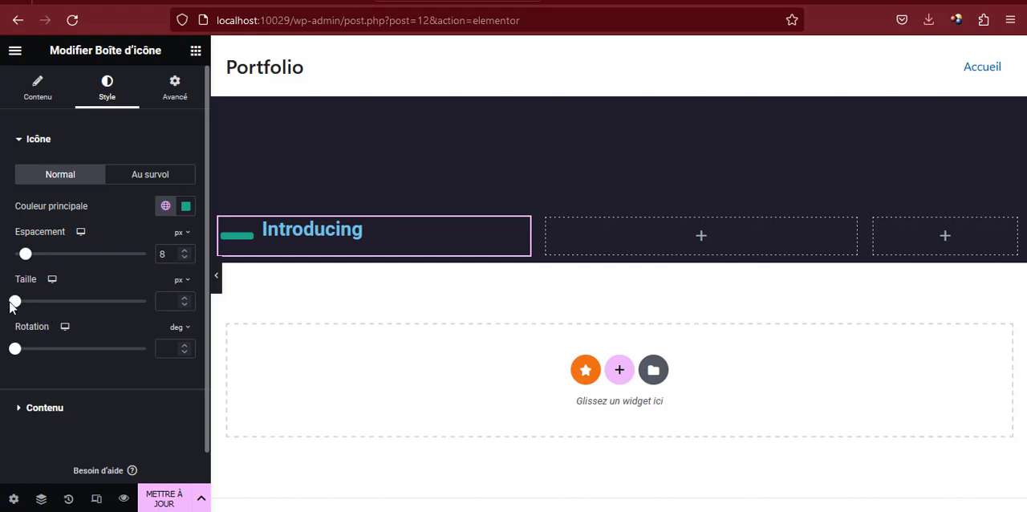
{"action": "left_click_drag", "start_coordinate": [15, 302], "coordinate": [15, 304]}
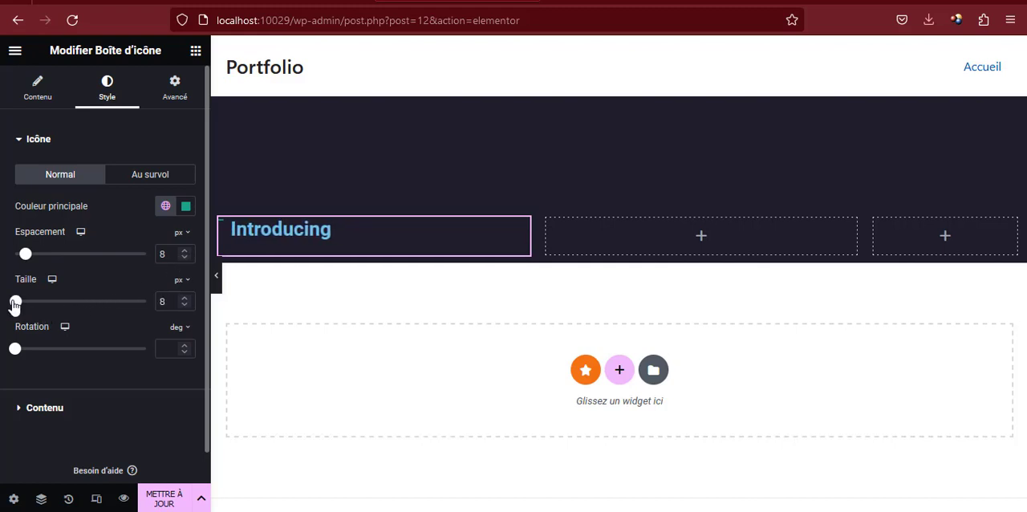
{"action": "left_click", "coordinate": [185, 298]}
{"action": "left_click", "coordinate": [184, 298]}
{"action": "left_click", "coordinate": [185, 298]}
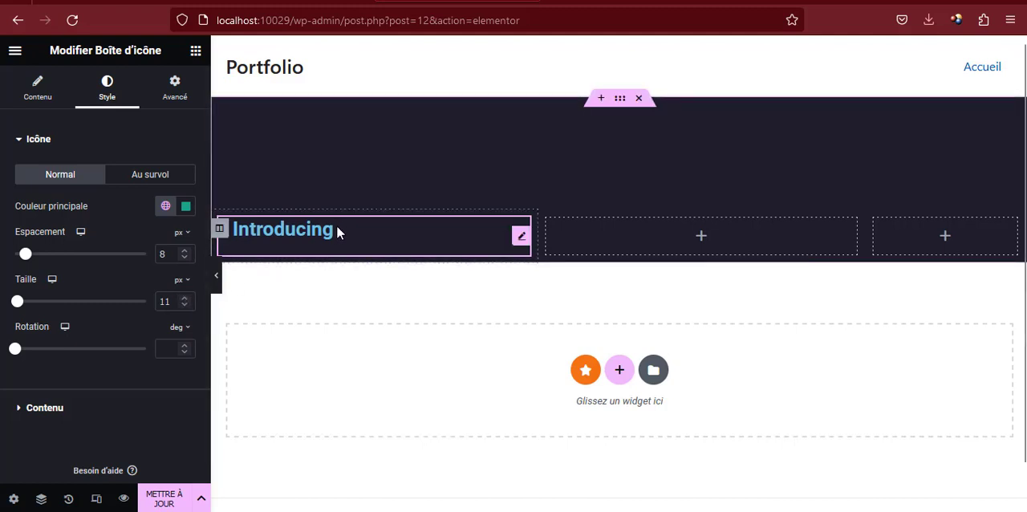
Apply the global colour verte to the icon box's title
{"action": "left_click", "coordinate": [30, 409]}
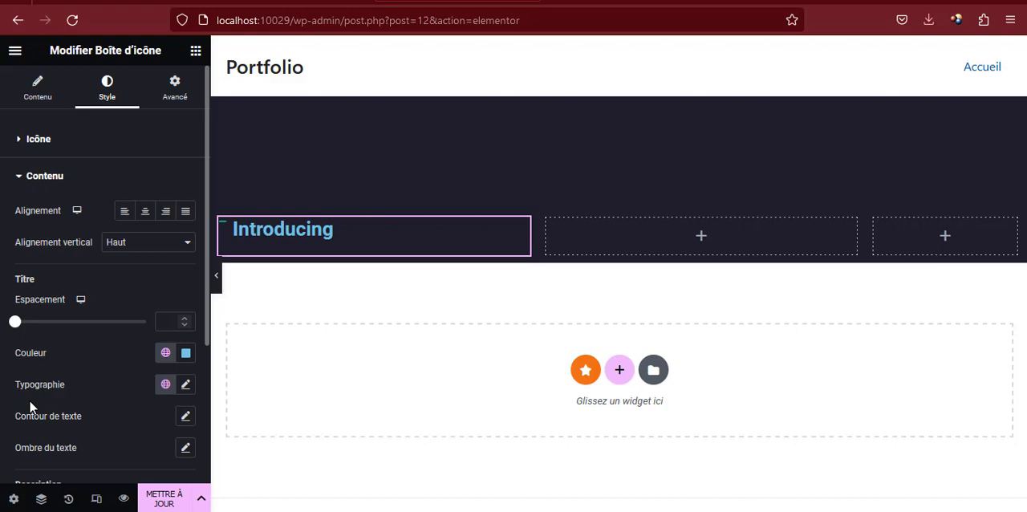
{"action": "left_click", "coordinate": [164, 356]}
{"action": "scroll", "coordinate": [69, 294], "scroll_direction": "down", "scroll_amount": 4}
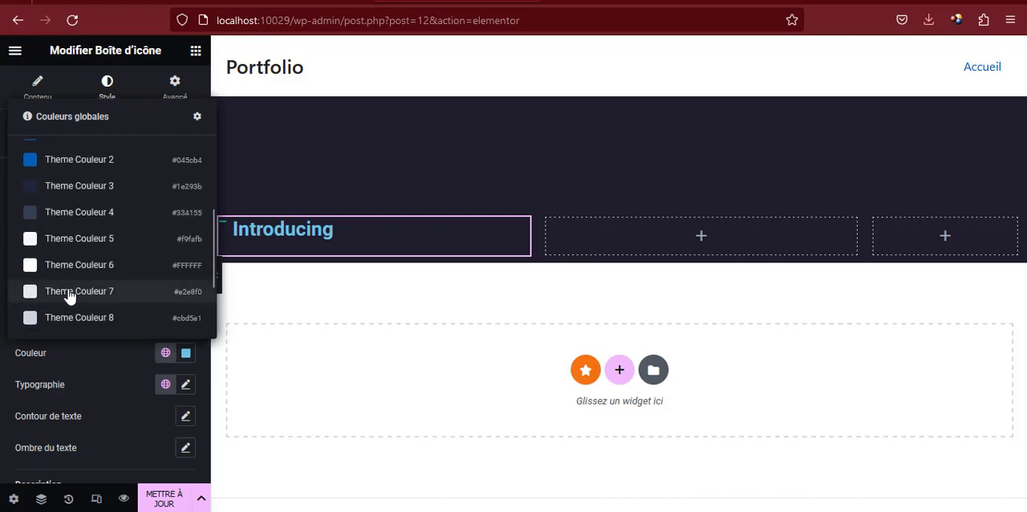
{"action": "scroll", "coordinate": [69, 294], "scroll_direction": "down", "scroll_amount": 2}
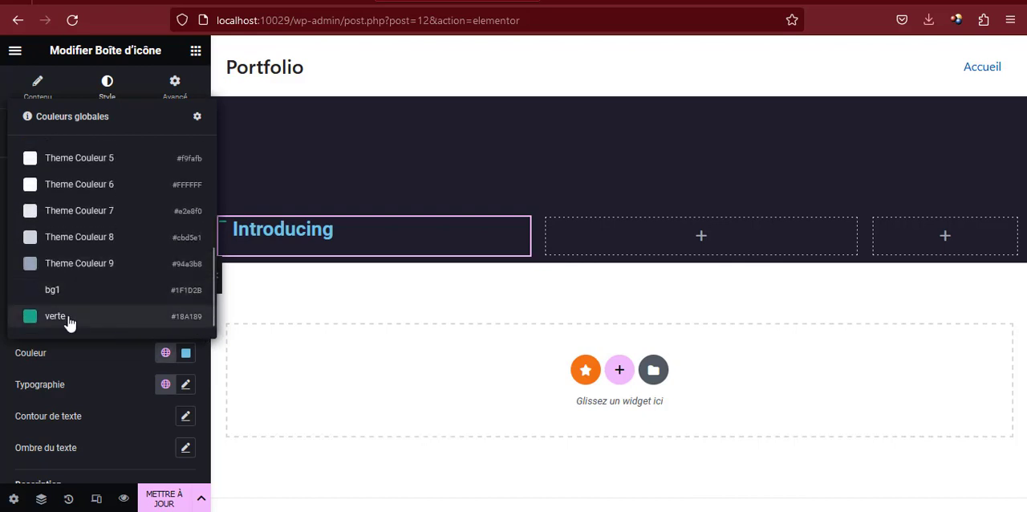
{"action": "left_click", "coordinate": [165, 353]}
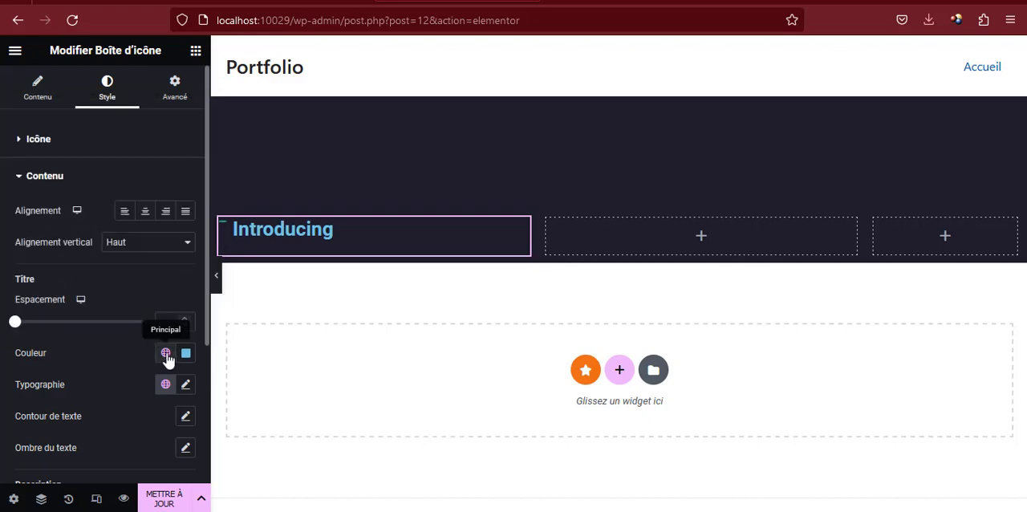
{"action": "left_click", "coordinate": [165, 354]}
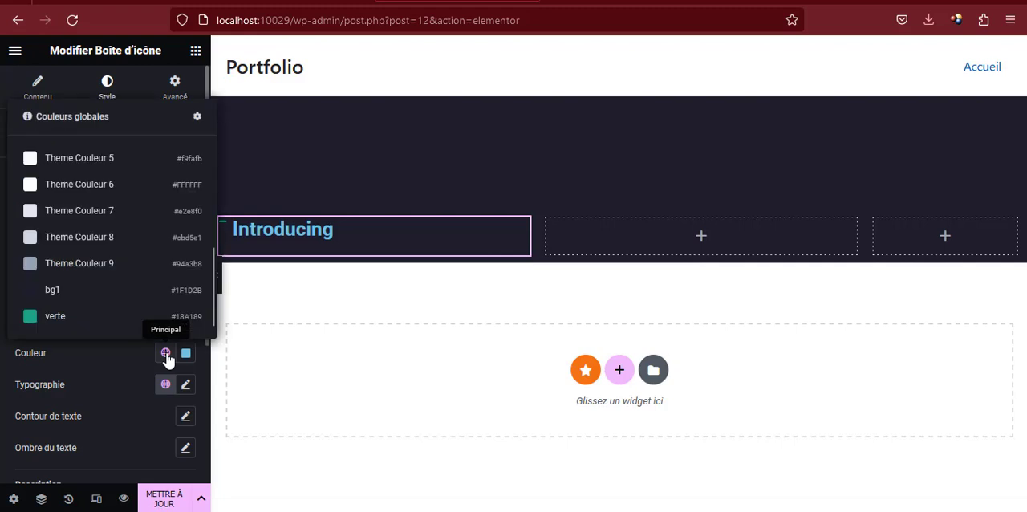
{"action": "left_click", "coordinate": [107, 318]}
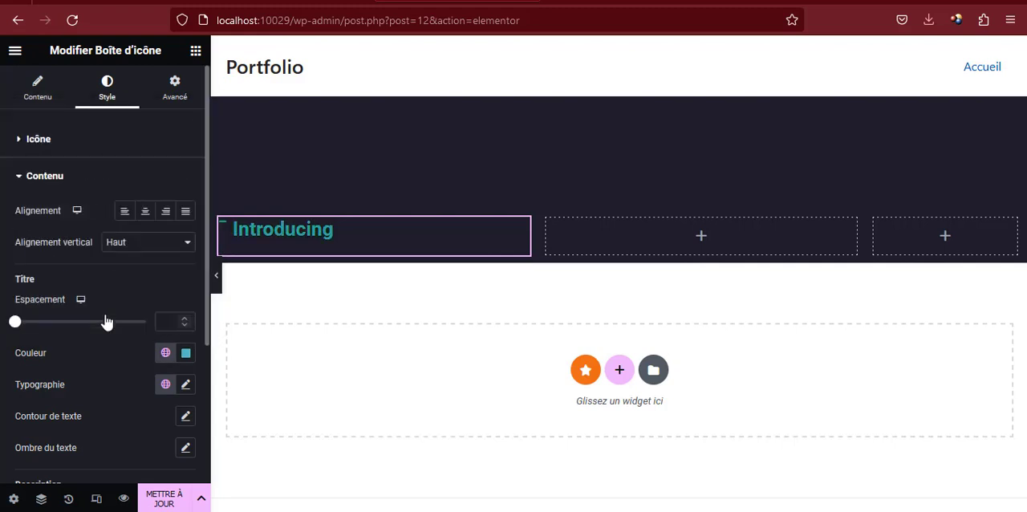
{"action": "left_click", "coordinate": [165, 354]}
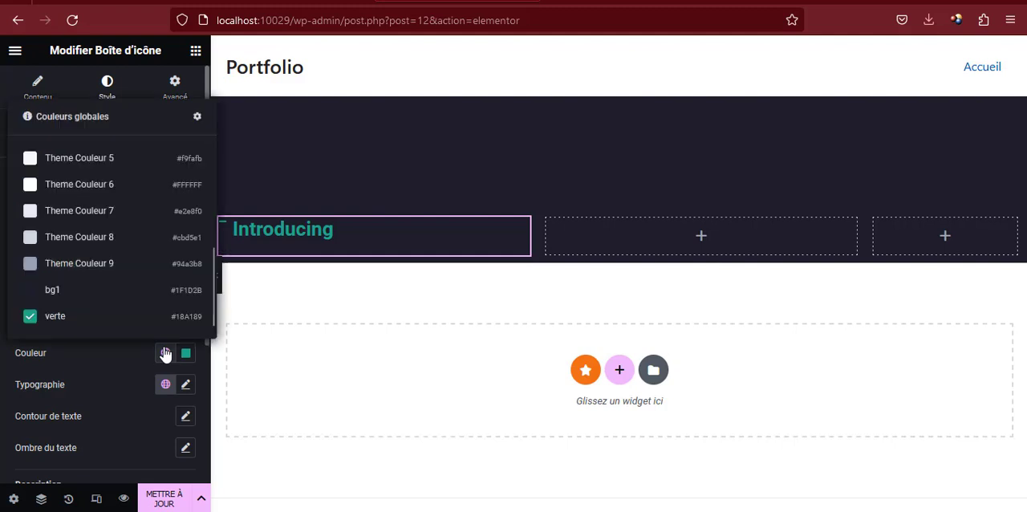
Set the font family of the icon box's title to Ubuntu
{"action": "left_click", "coordinate": [140, 354]}
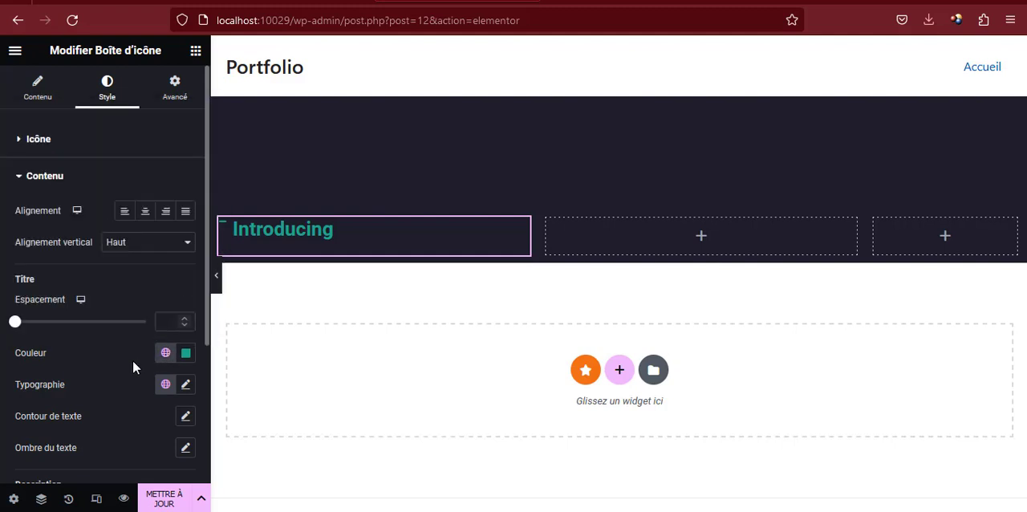
{"action": "left_click", "coordinate": [184, 384]}
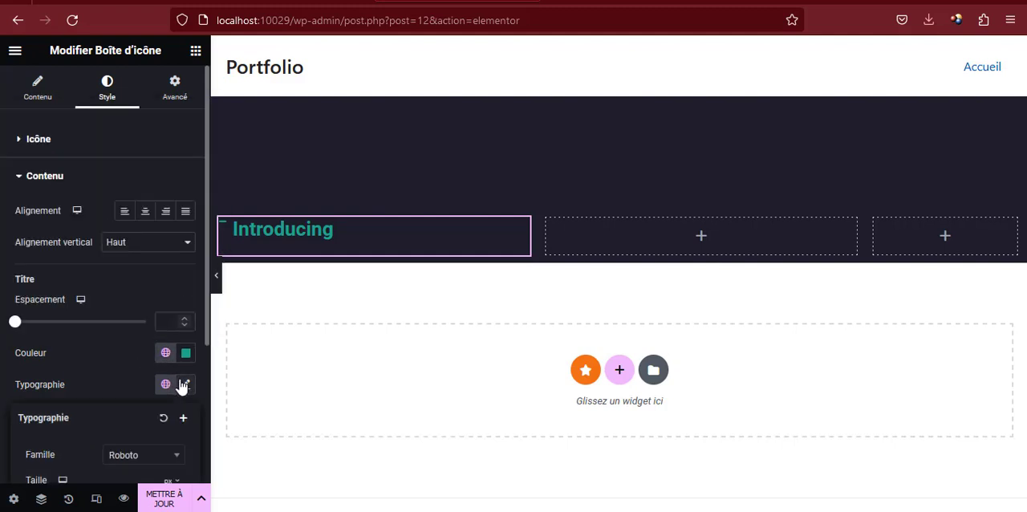
{"action": "scroll", "coordinate": [132, 315], "scroll_direction": "down", "scroll_amount": 2}
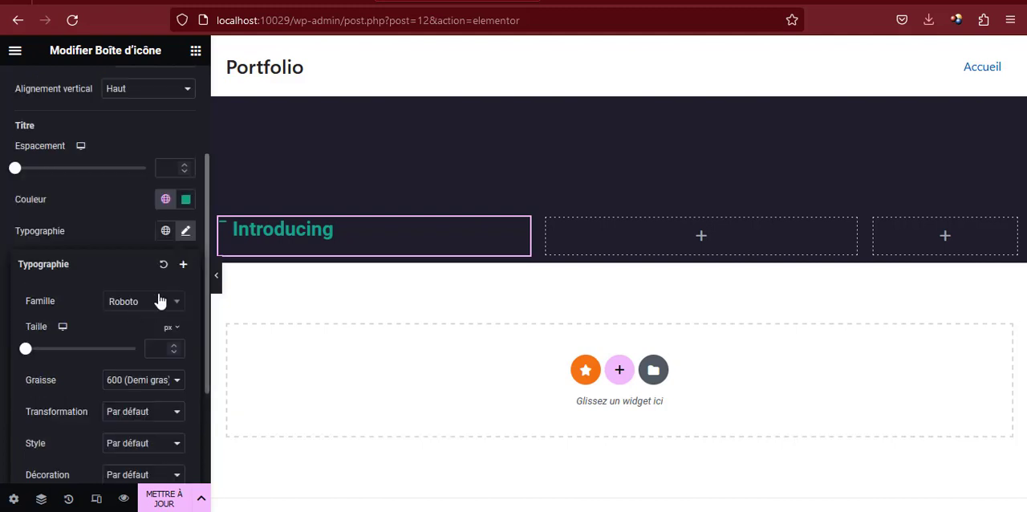
{"action": "left_click", "coordinate": [156, 300]}
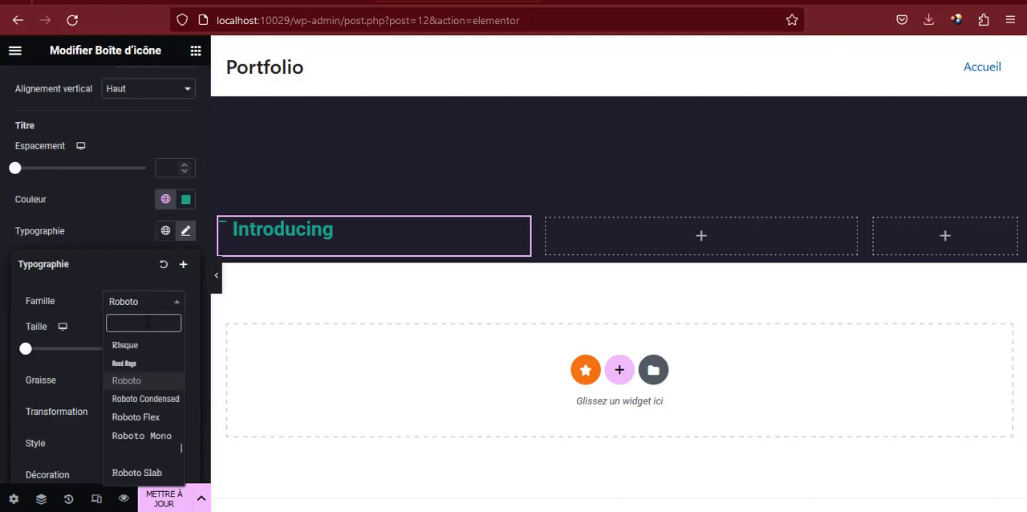
{"action": "type", "text": "ubuntu"}
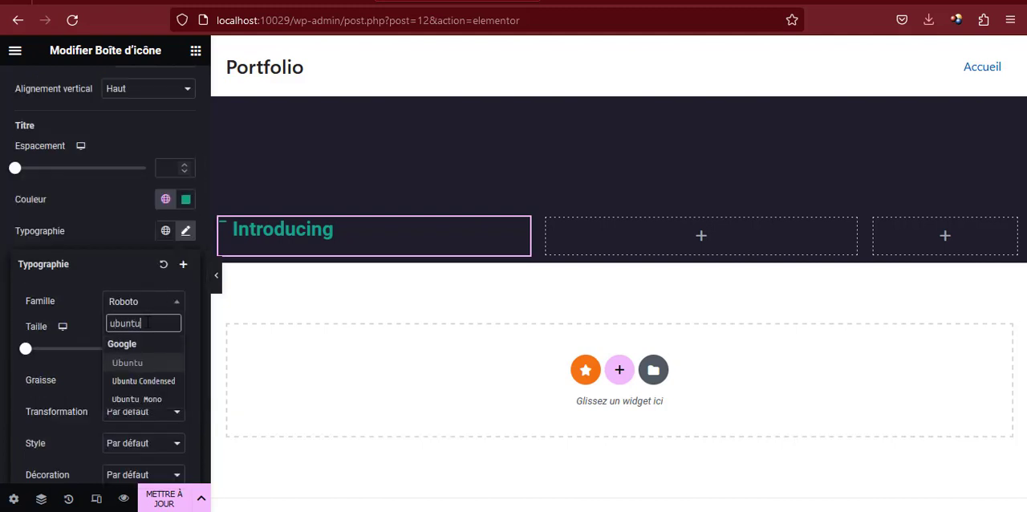
{"action": "left_click", "coordinate": [132, 363]}
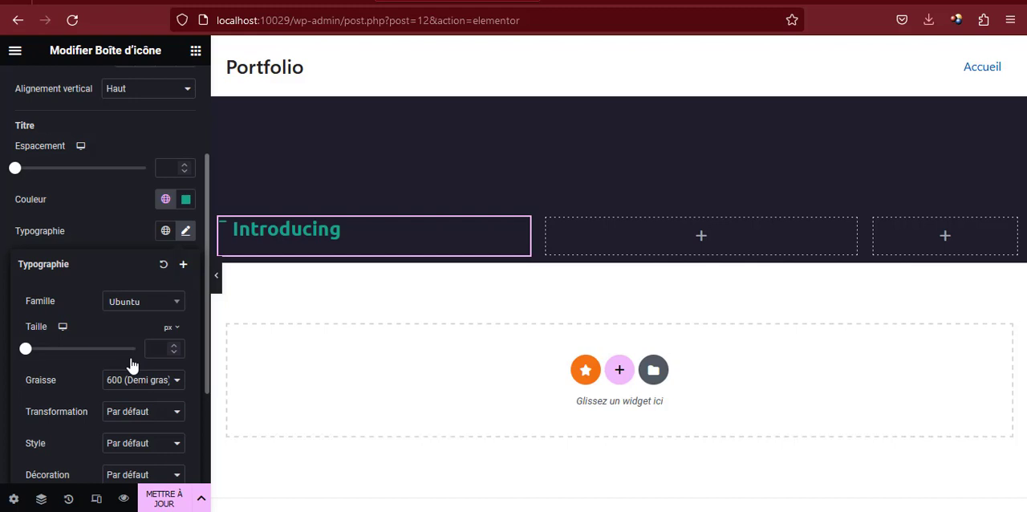
Set the icon box title's font size to 18 px and its weight to 700 (Gras)
{"action": "left_click", "coordinate": [125, 238]}
{"action": "left_click", "coordinate": [186, 231]}
{"action": "scroll", "coordinate": [156, 321], "scroll_direction": "down", "scroll_amount": 2}
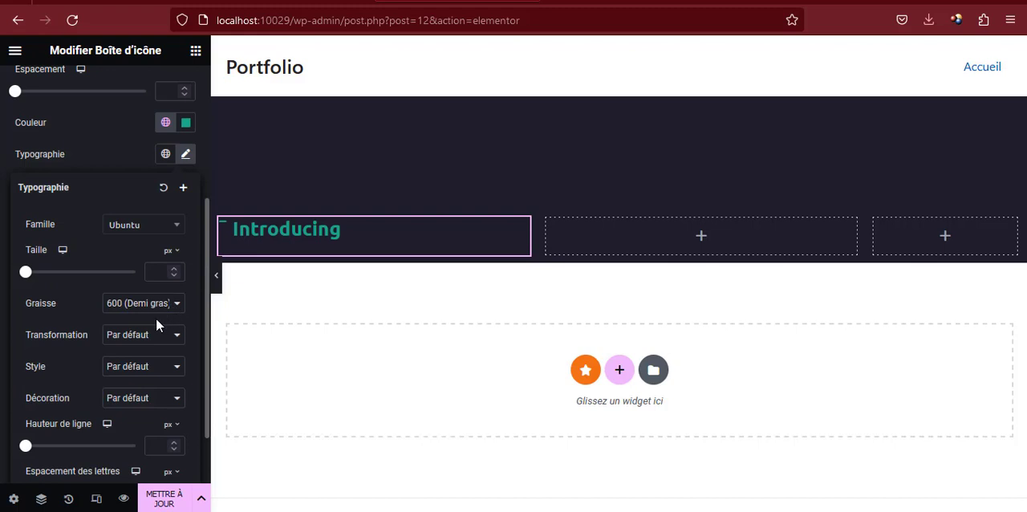
{"action": "left_click", "coordinate": [154, 273]}
{"action": "type", "text": "18"}
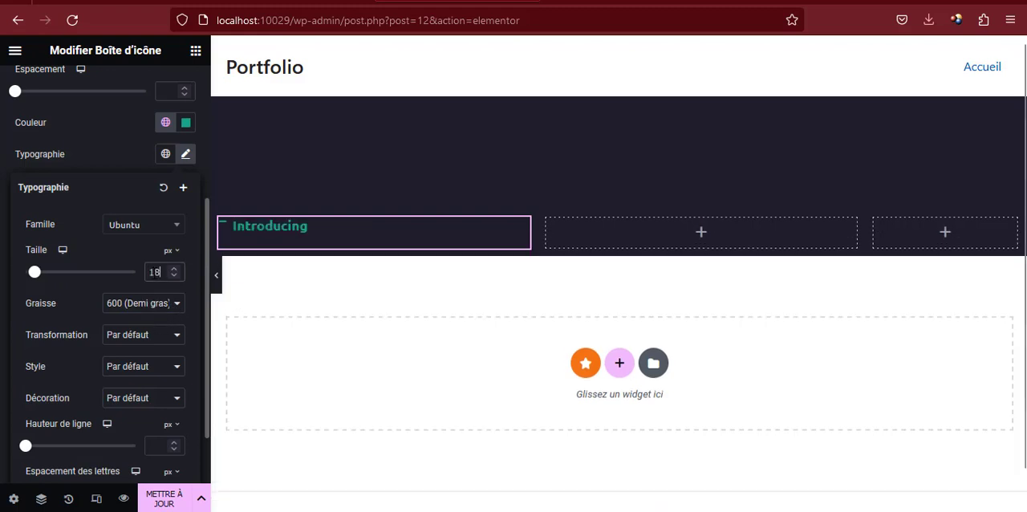
{"action": "left_click", "coordinate": [146, 304]}
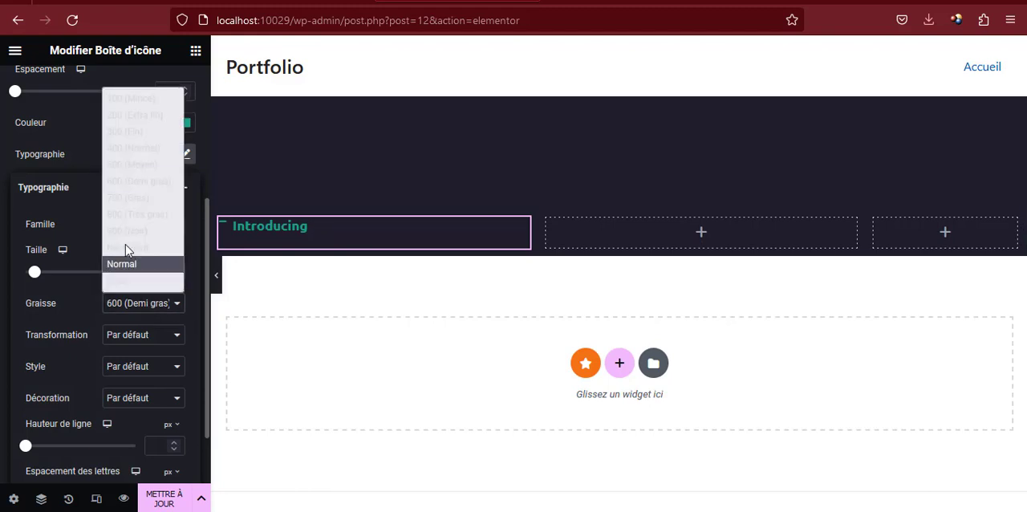
{"action": "left_click", "coordinate": [128, 197]}
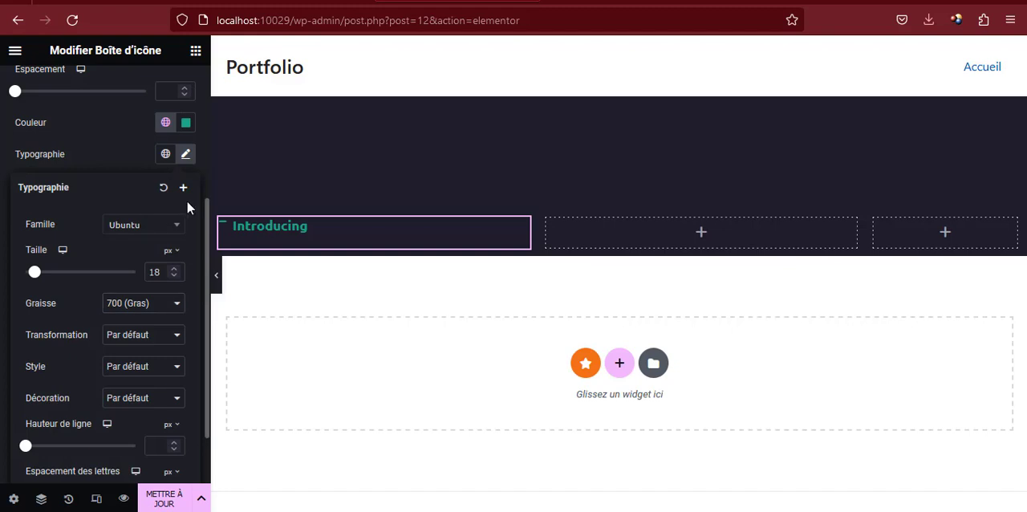
{"action": "left_click", "coordinate": [185, 154]}
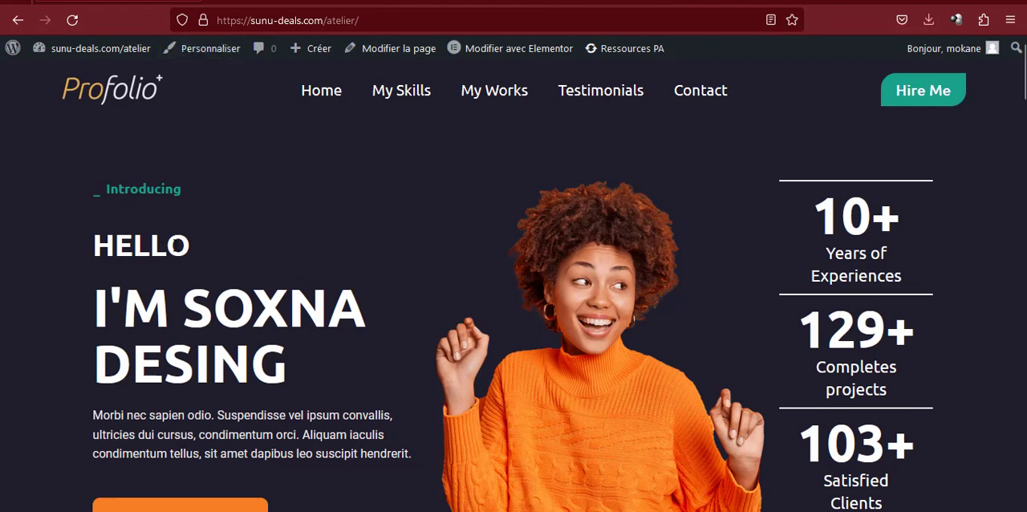
Add a Titre widget below the Introducing icon box, with the text Hello as on the reference page
{"action": "double_click", "coordinate": [163, 247]}
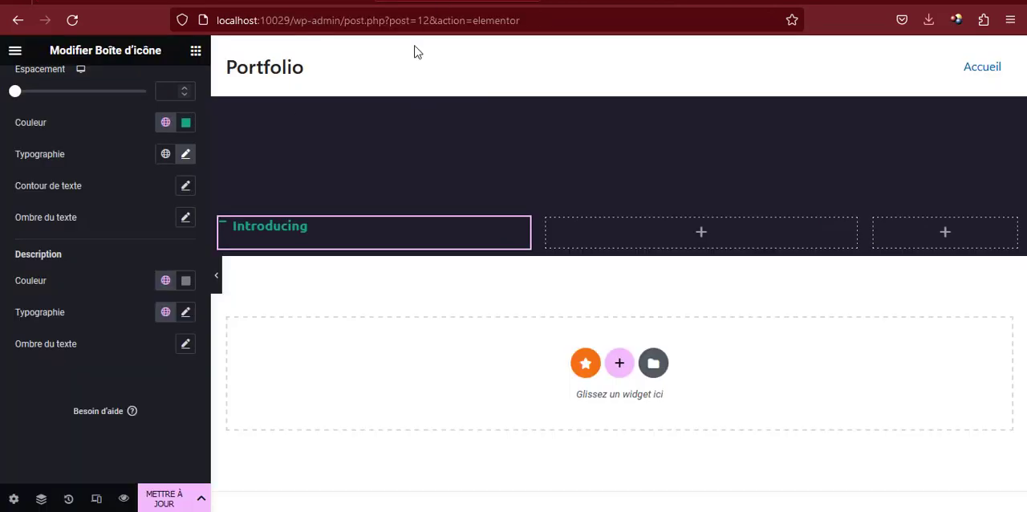
{"action": "left_click", "coordinate": [196, 51]}
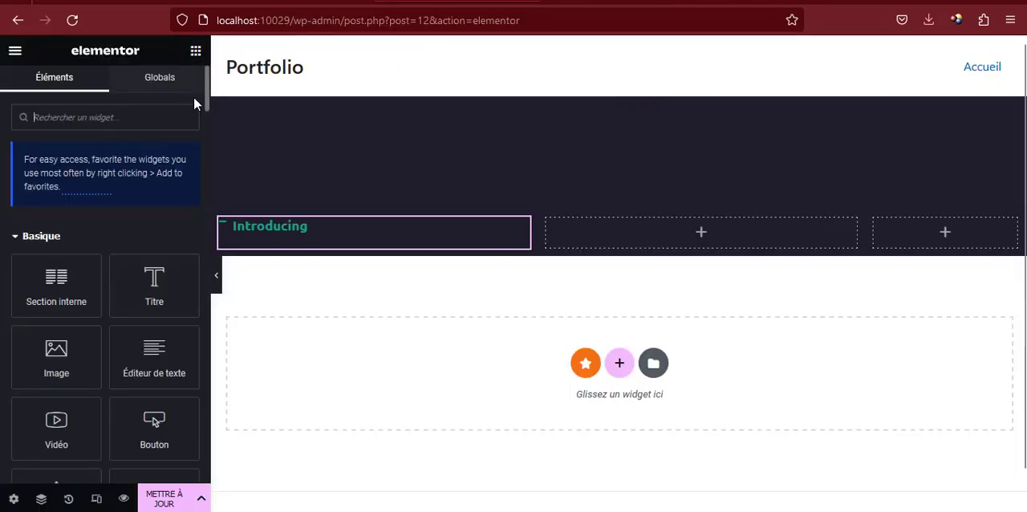
{"action": "left_click_drag", "start_coordinate": [135, 278], "coordinate": [270, 235]}
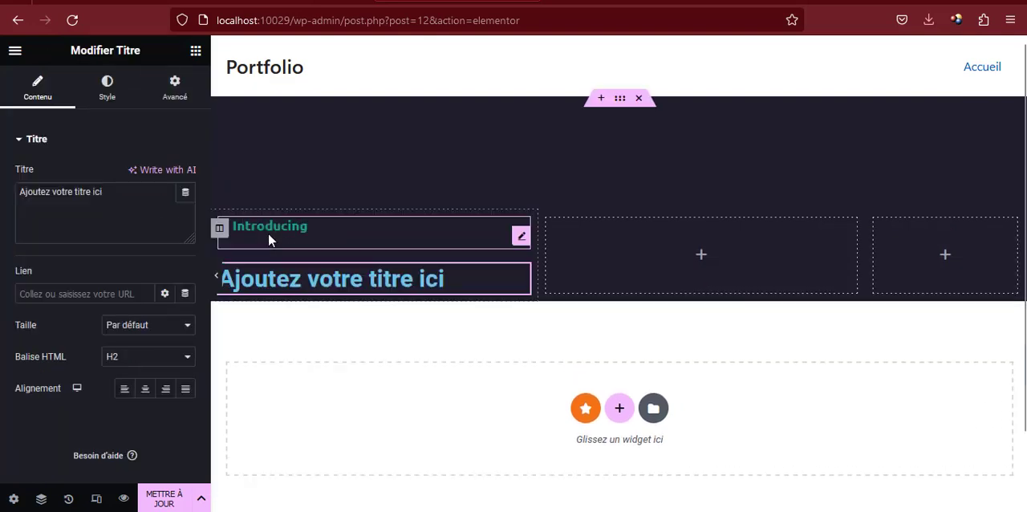
{"action": "triple_click", "coordinate": [89, 201]}
{"action": "type", "text": "Hello"}
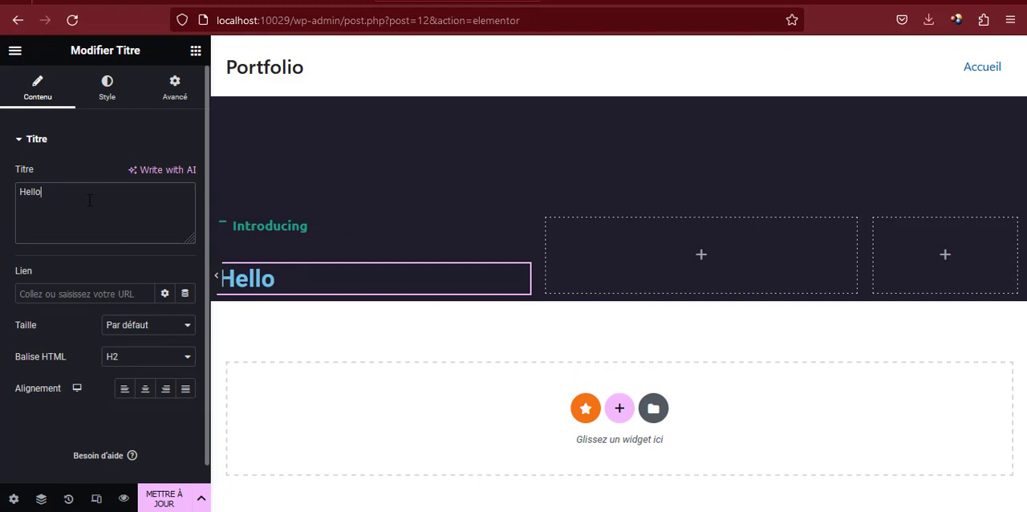
Set the Hello heading's text colour to #FFFFFF
{"action": "left_click", "coordinate": [106, 94]}
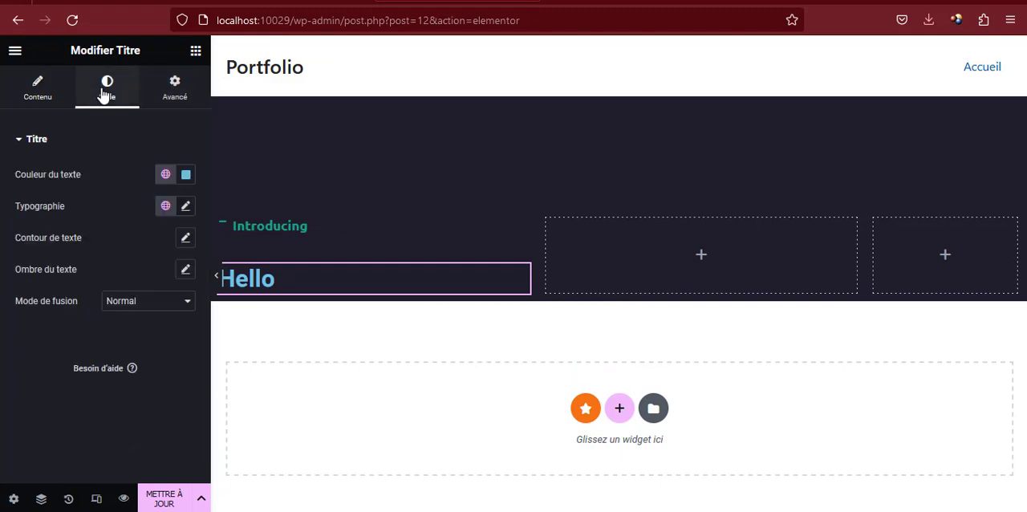
{"action": "left_click", "coordinate": [185, 174]}
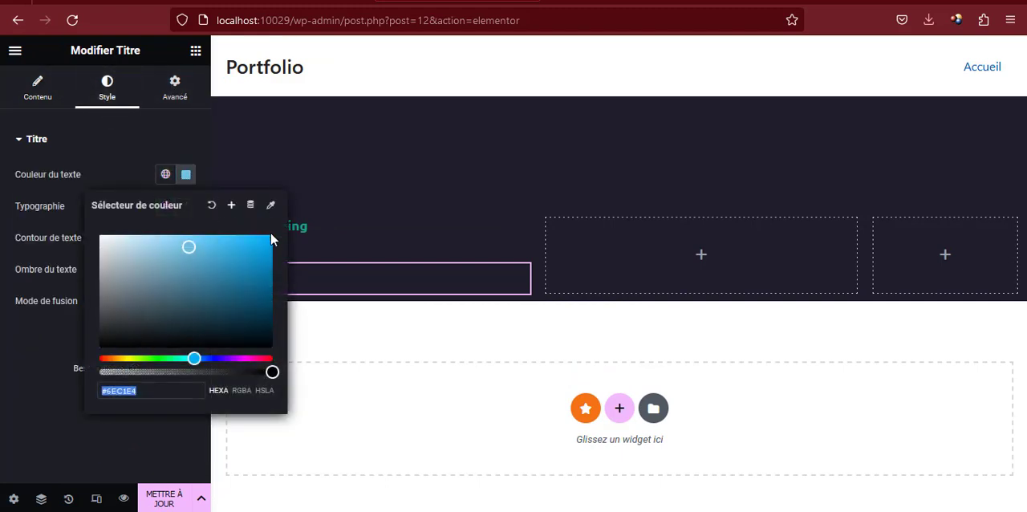
{"action": "type", "text": "#FFFFFF"}
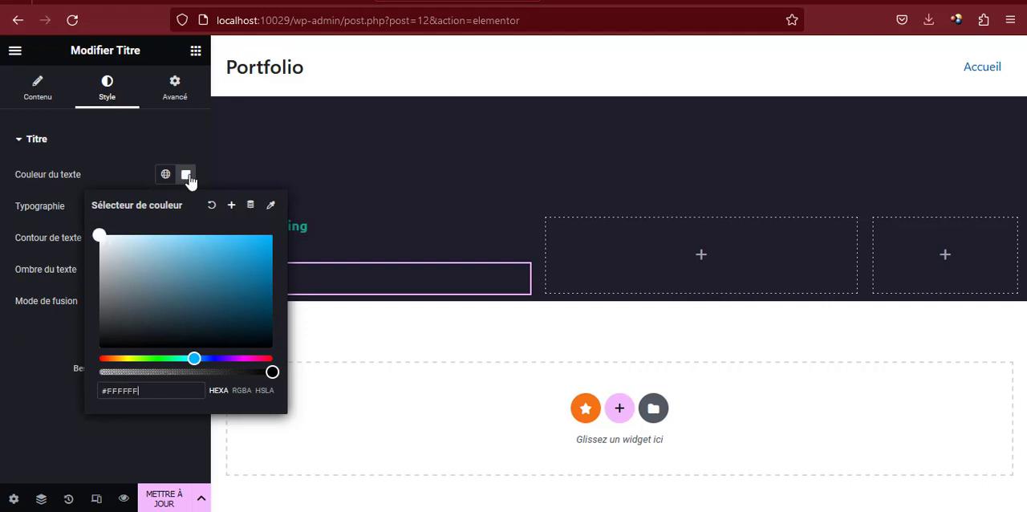
{"action": "left_click", "coordinate": [187, 176]}
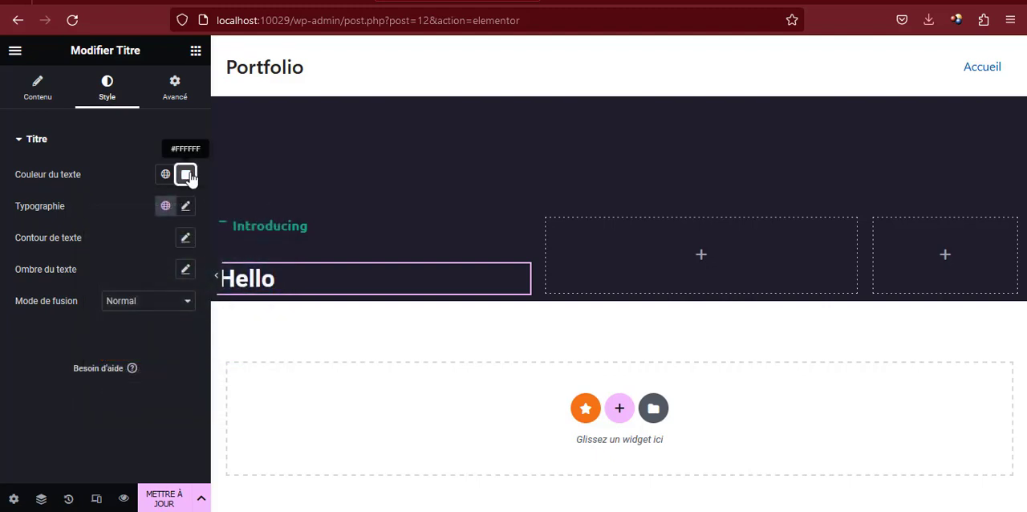
Set the Hello heading's font family to Ubuntu and its size to 40 px
{"action": "left_click", "coordinate": [185, 205]}
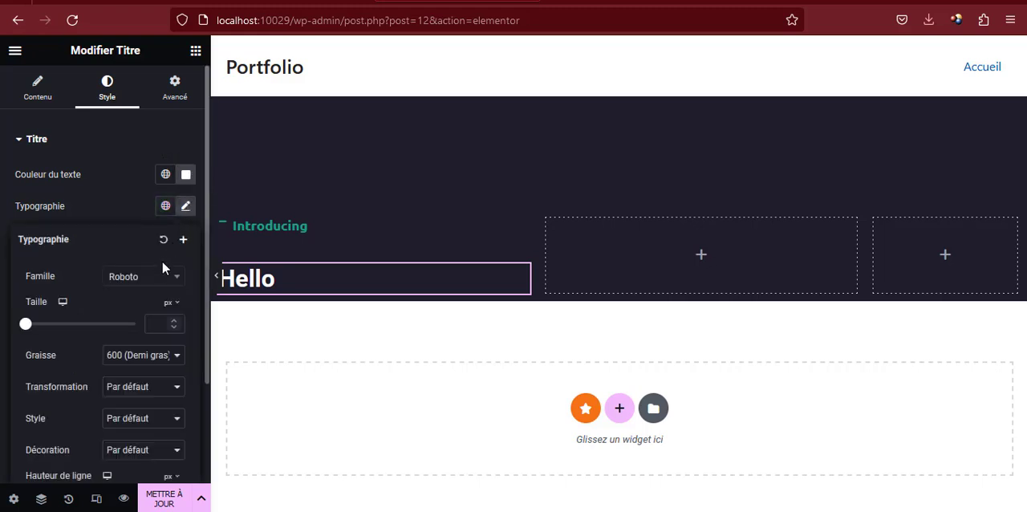
{"action": "left_click", "coordinate": [151, 283]}
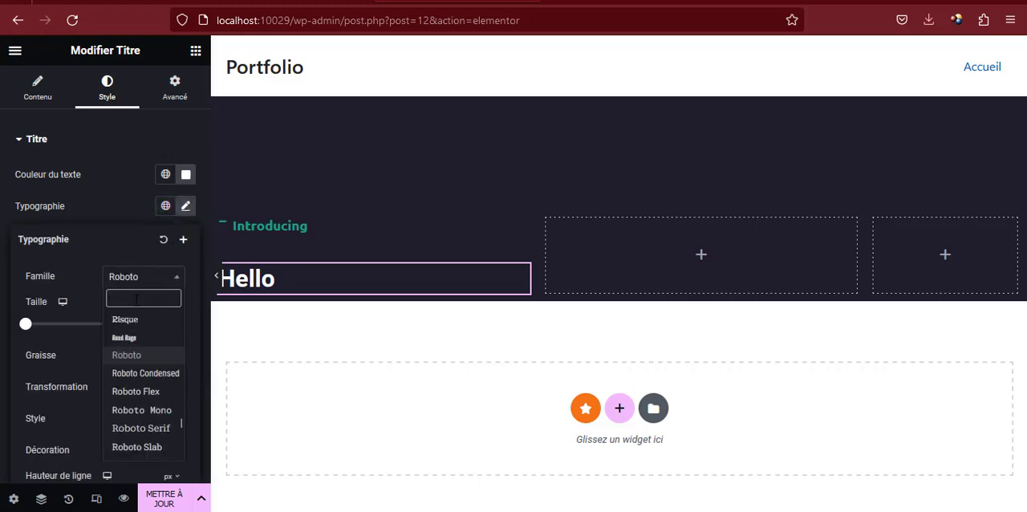
{"action": "type", "text": "ubuntu"}
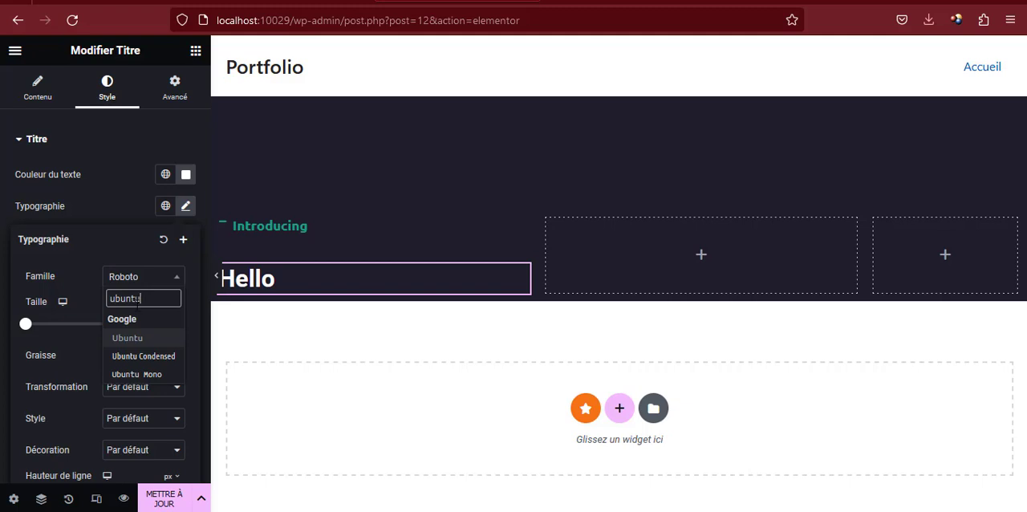
{"action": "left_click", "coordinate": [130, 338]}
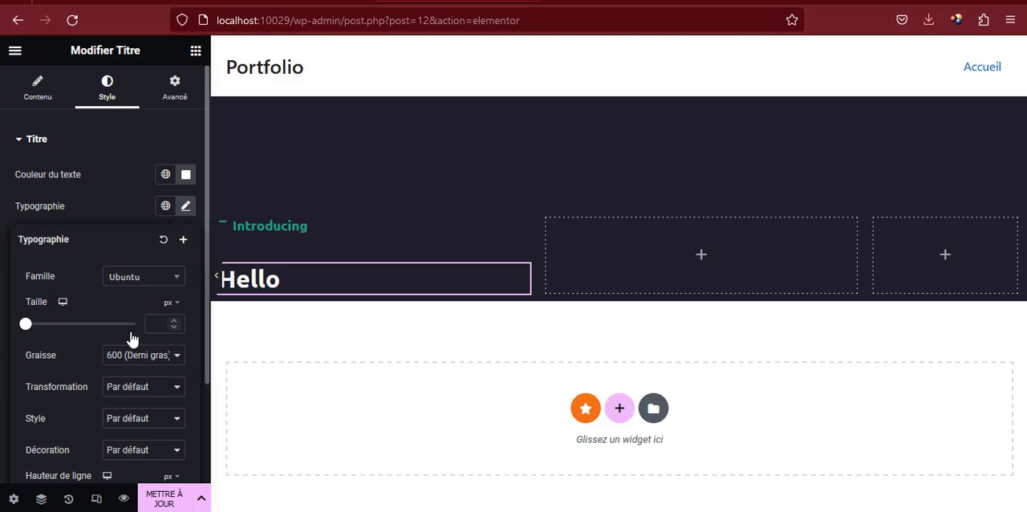
{"action": "left_click", "coordinate": [153, 323]}
{"action": "type", "text": "40"}
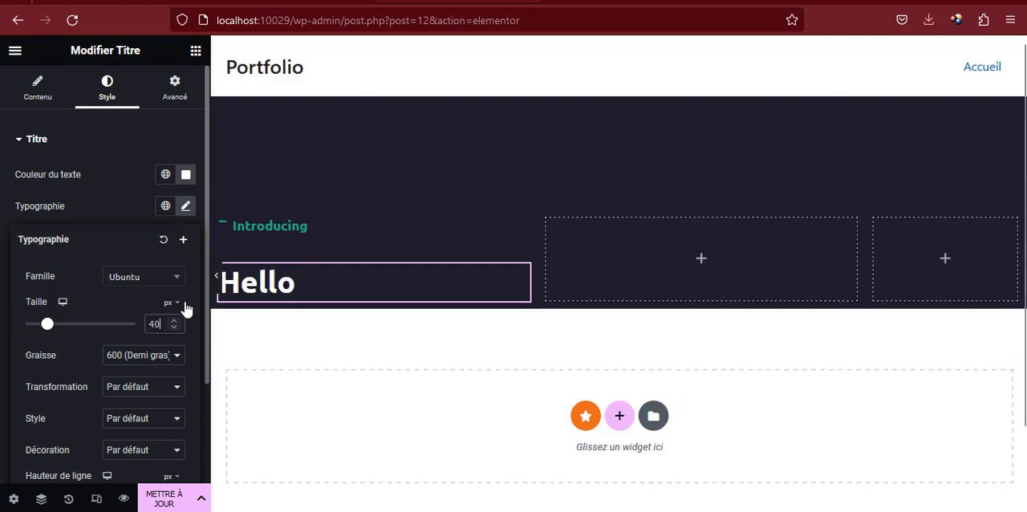
Set the Hello heading's weight to 700 (Gras) and its text transformation to Majuscule
{"action": "left_click", "coordinate": [134, 363]}
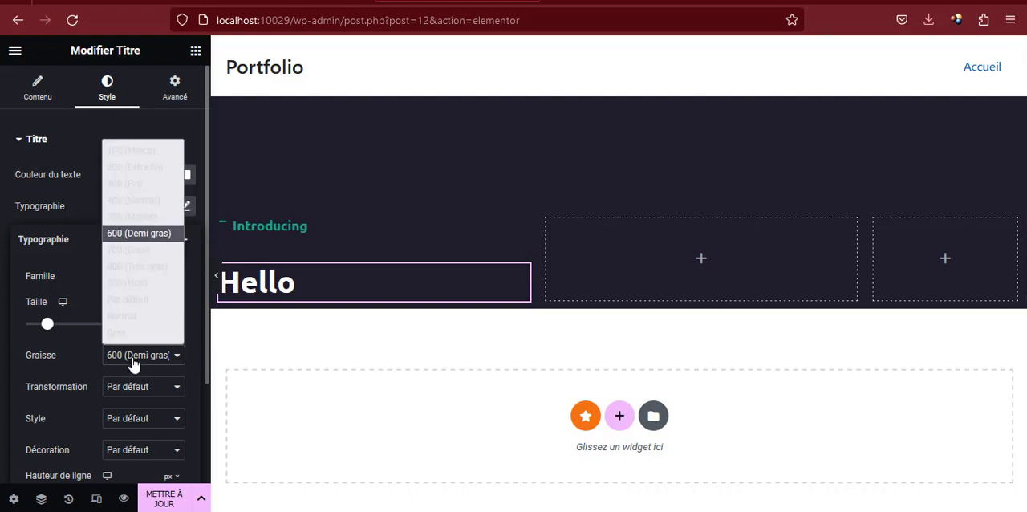
{"action": "left_click", "coordinate": [136, 251]}
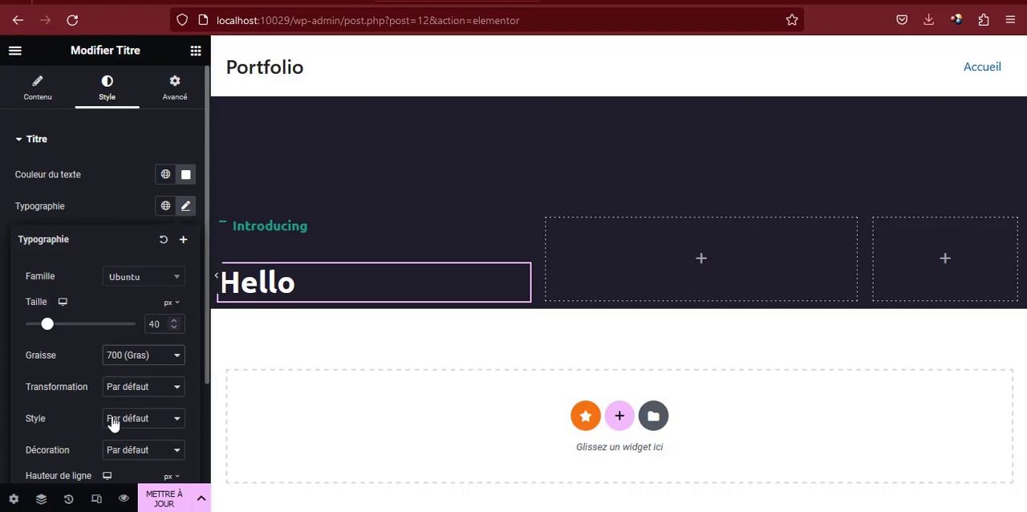
{"action": "scroll", "coordinate": [112, 421], "scroll_direction": "down", "scroll_amount": 1}
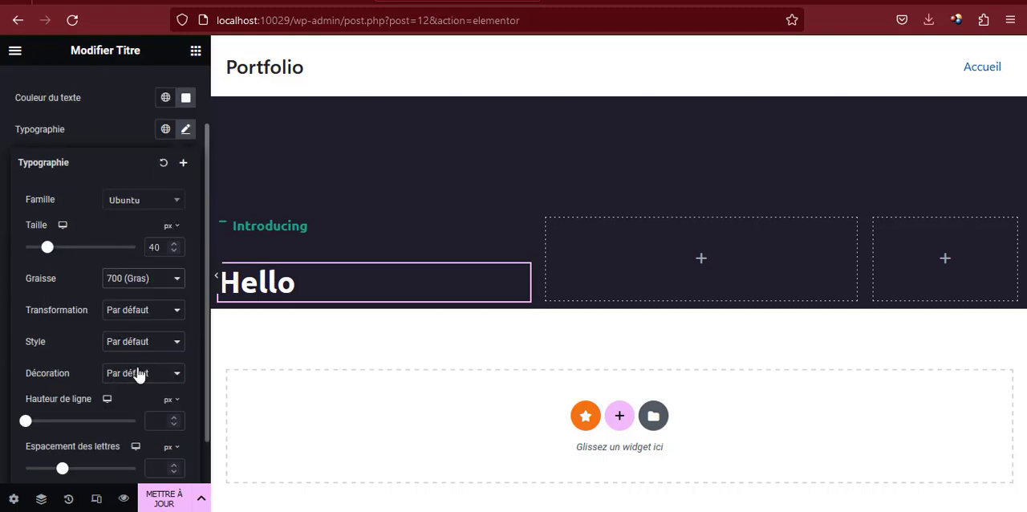
{"action": "left_click", "coordinate": [144, 317]}
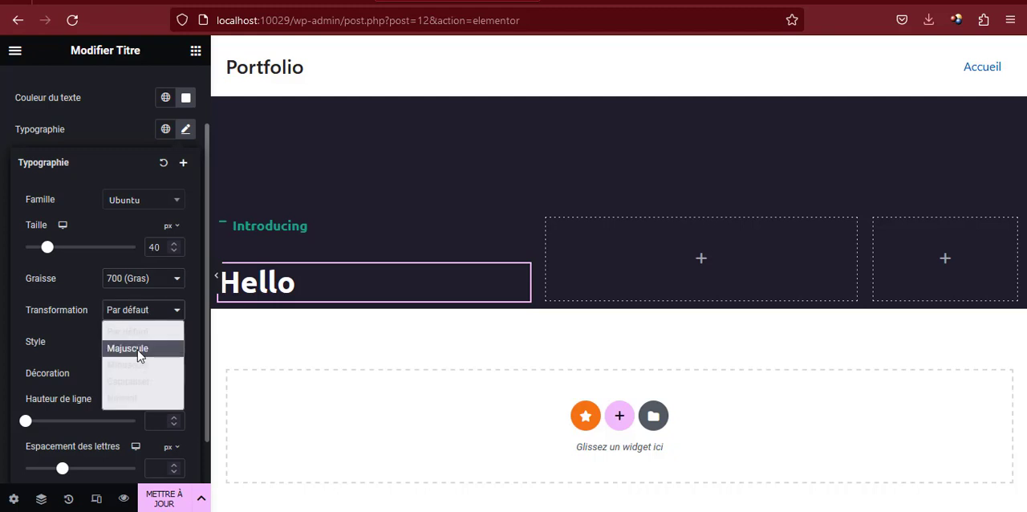
{"action": "left_click", "coordinate": [134, 351]}
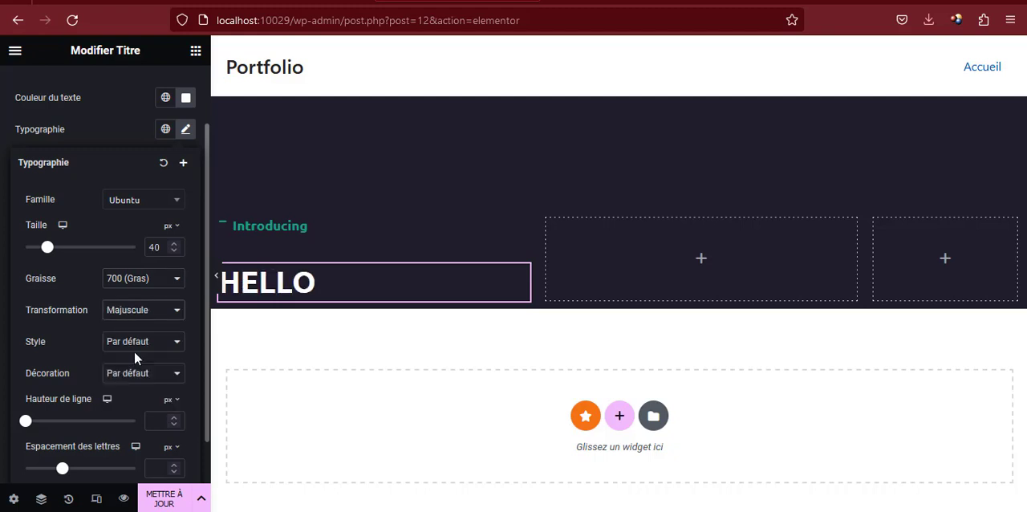
{"action": "left_click", "coordinate": [186, 135]}
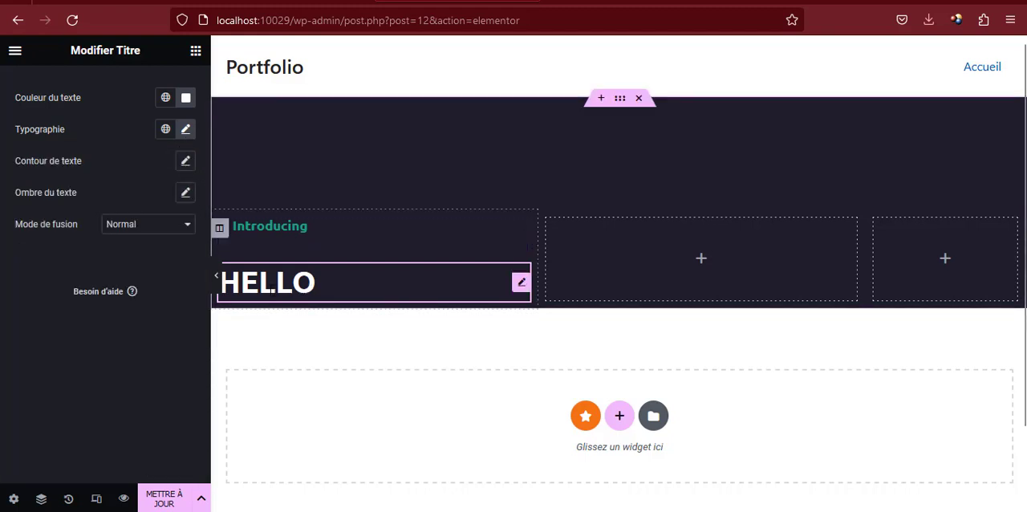
Copy the large two-line headline below HELLO on the reference portfolio page
{"action": "left_click", "coordinate": [121, 2]}
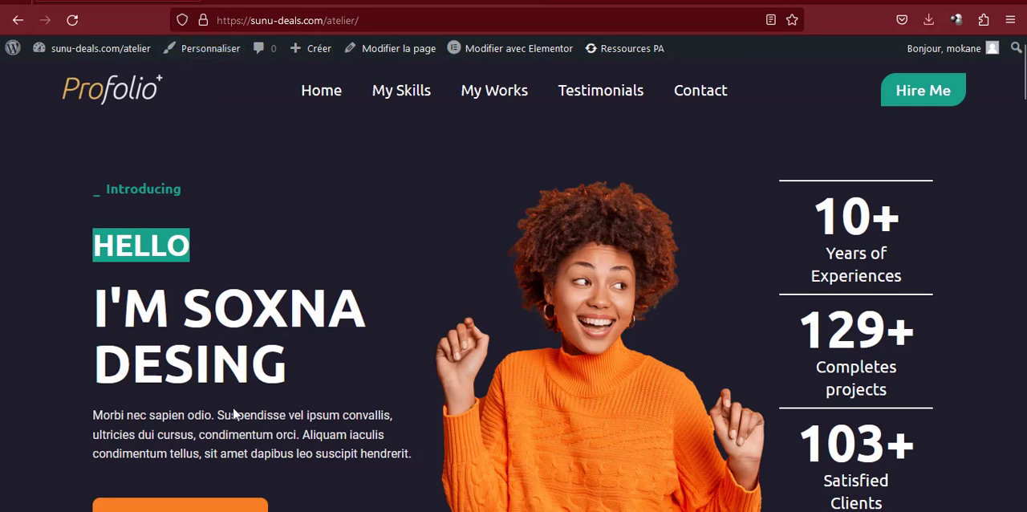
{"action": "left_click", "coordinate": [234, 413]}
{"action": "left_click_drag", "start_coordinate": [277, 370], "coordinate": [96, 299]}
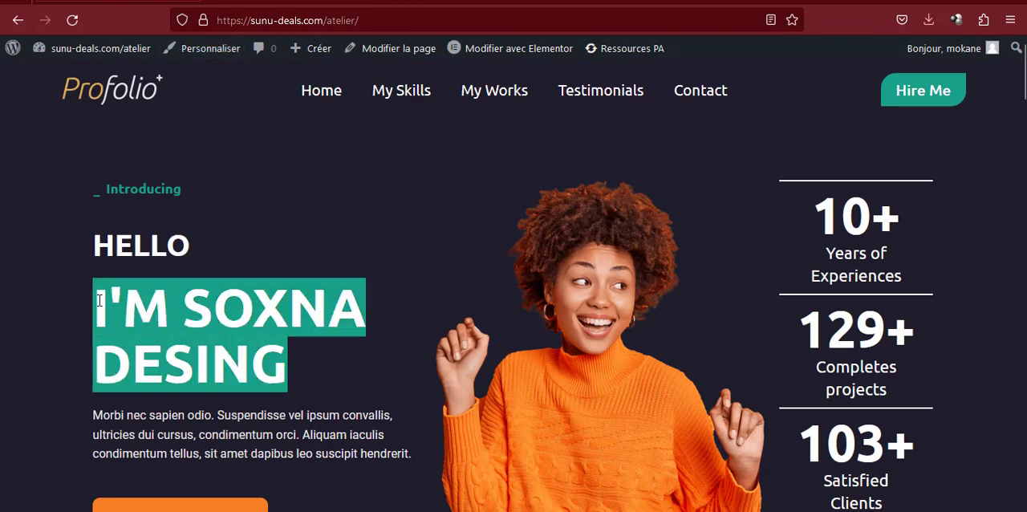
{"action": "right_click", "coordinate": [122, 309]}
{"action": "left_click", "coordinate": [155, 322]}
Return to the Elementor editor and duplicate the HELLO heading in the first column
{"action": "left_click", "coordinate": [457, 1]}
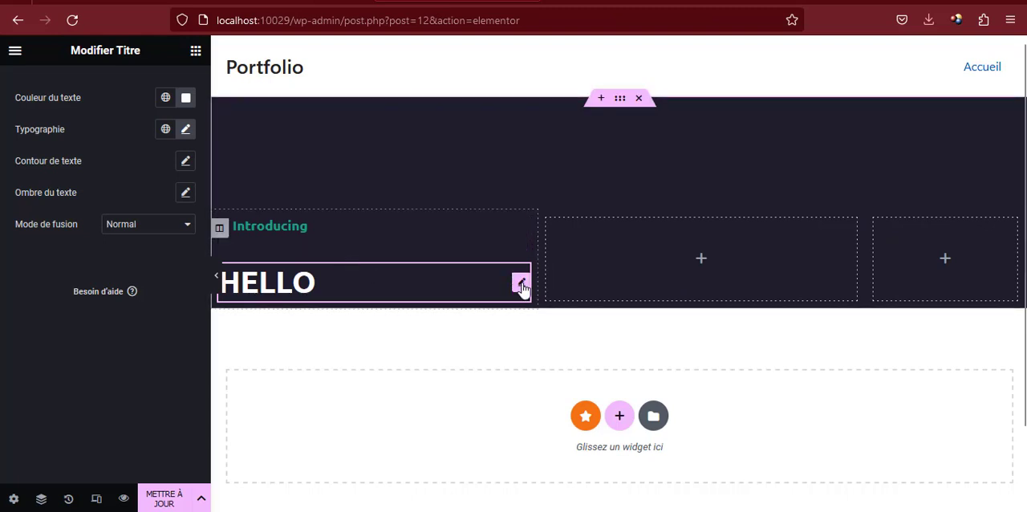
{"action": "right_click", "coordinate": [523, 288]}
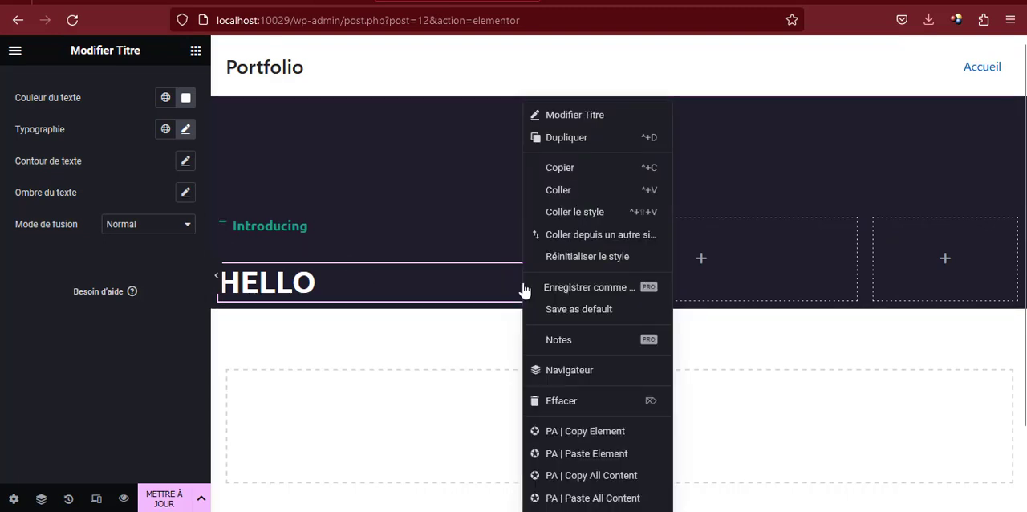
{"action": "left_click", "coordinate": [567, 141]}
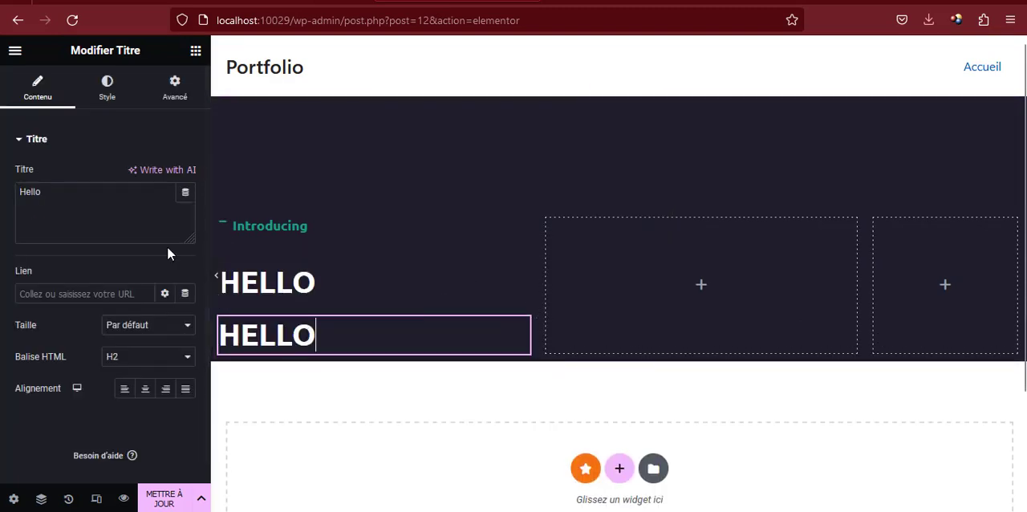
Replace the duplicated heading's text with the copied two-line headline and set its HTML tag to H1
{"action": "triple_click", "coordinate": [128, 200]}
{"action": "key", "text": "ctrl+v"}
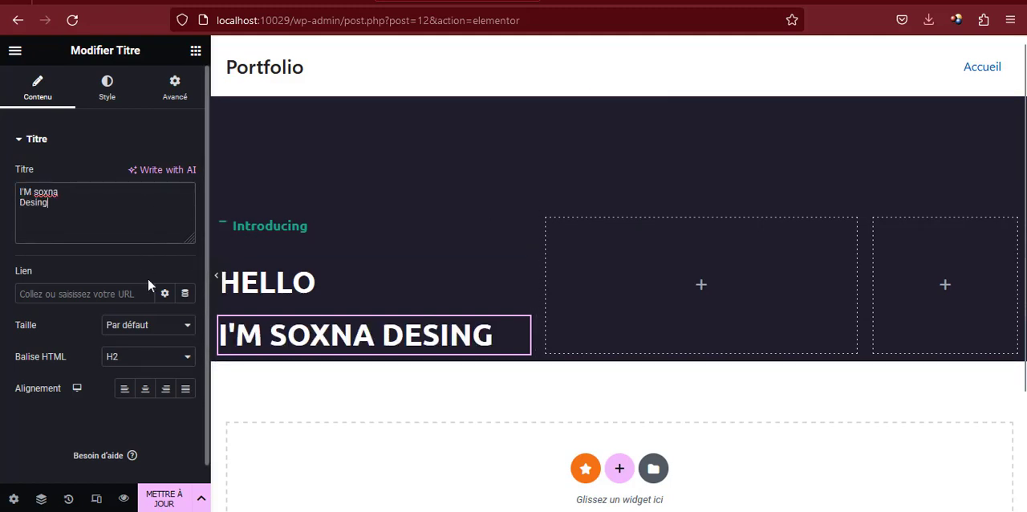
{"action": "left_click", "coordinate": [135, 363]}
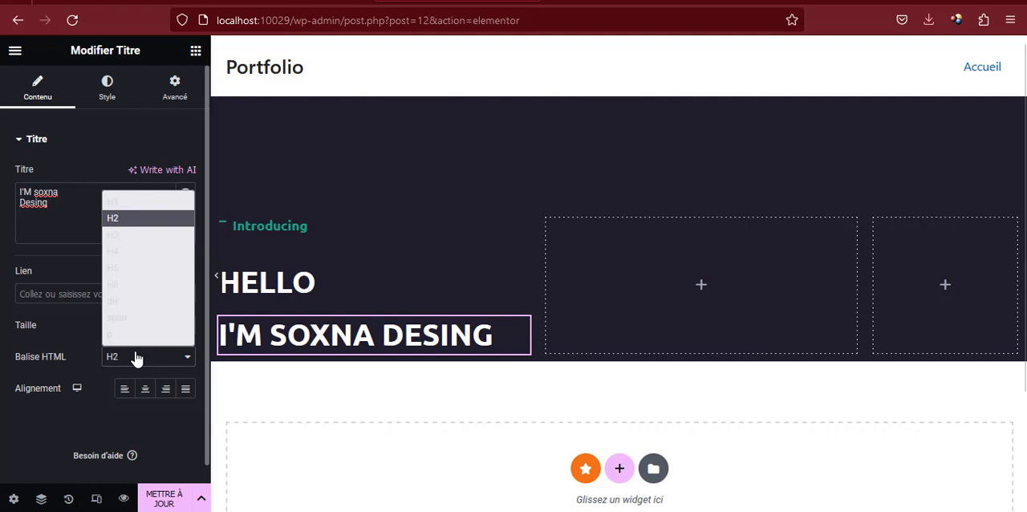
{"action": "left_click", "coordinate": [135, 205]}
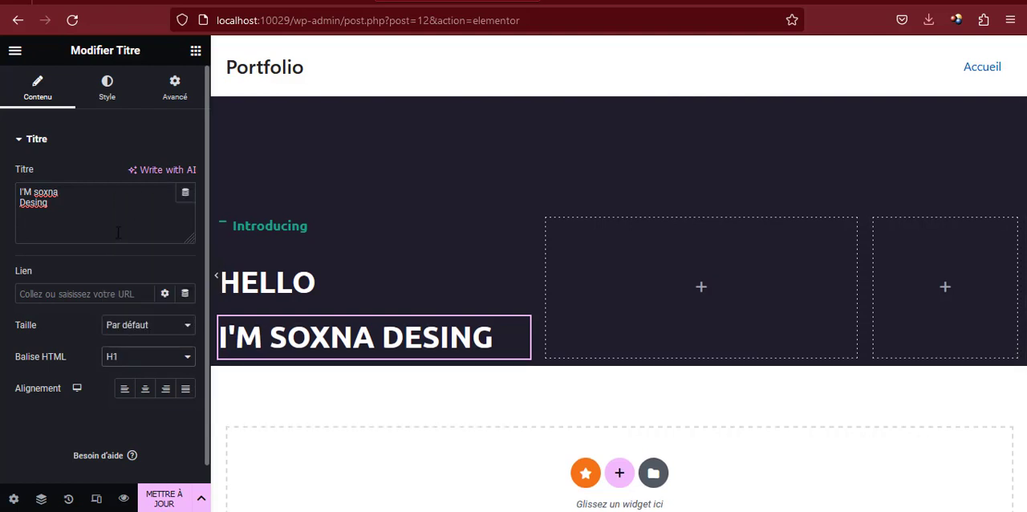
Set the new headline's font size to 70 px
{"action": "left_click", "coordinate": [108, 78]}
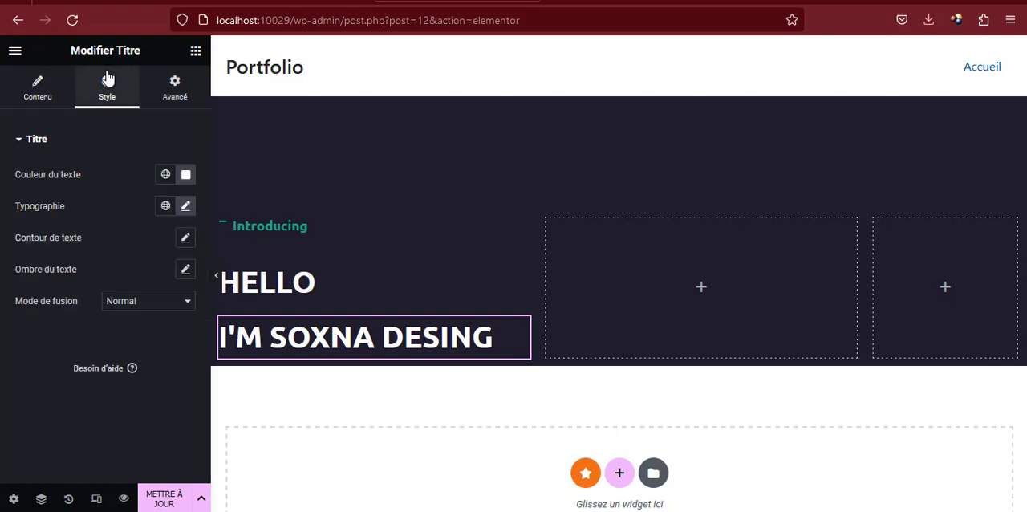
{"action": "left_click", "coordinate": [185, 207]}
{"action": "scroll", "coordinate": [149, 237], "scroll_direction": "down", "scroll_amount": 2}
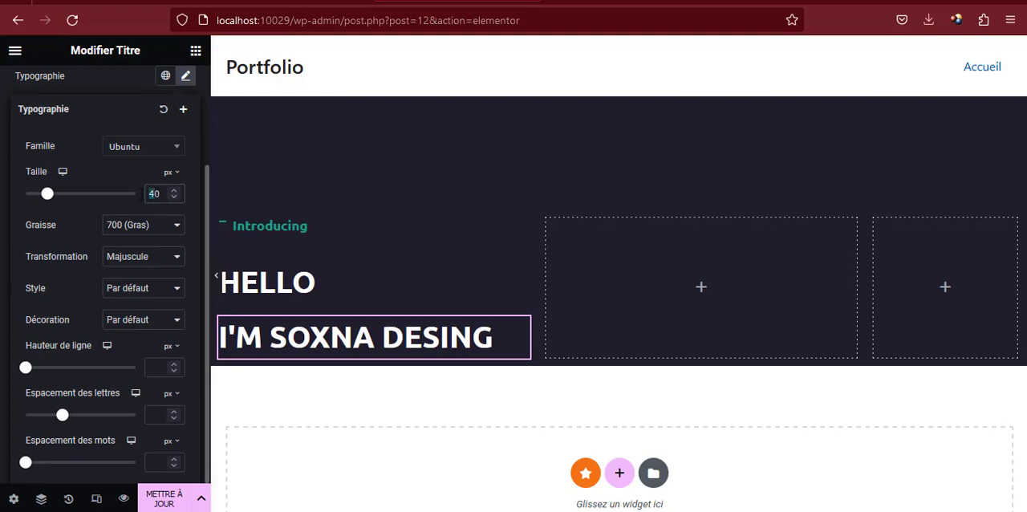
{"action": "type", "text": "70"}
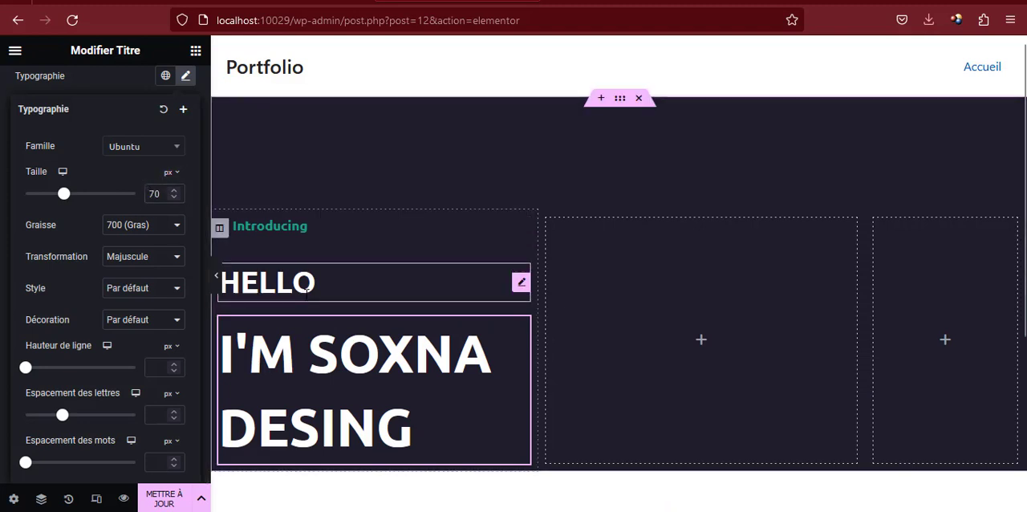
Copy the paragraph beneath the headline on the reference portfolio page and return to the Elementor editor
{"action": "left_click", "coordinate": [160, 1]}
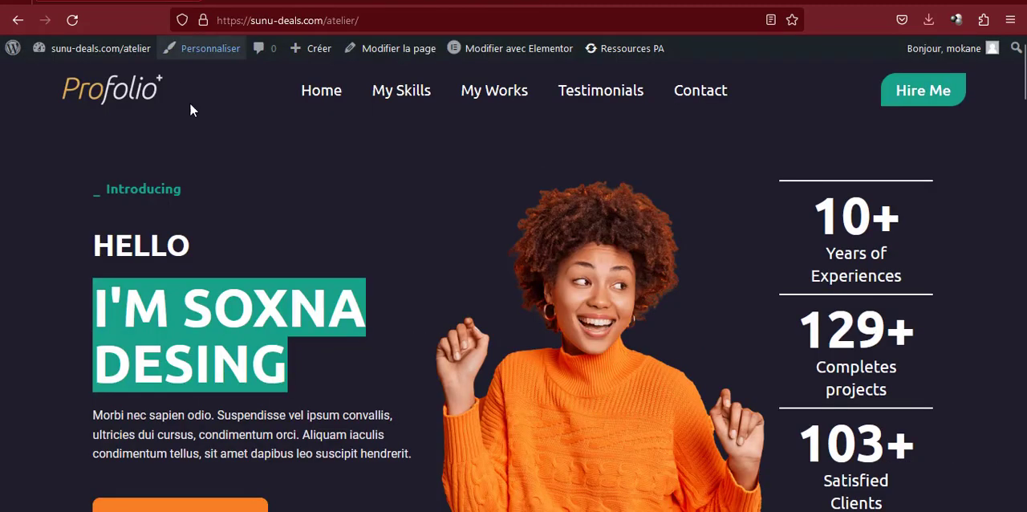
{"action": "left_click", "coordinate": [148, 432]}
{"action": "left_click_drag", "start_coordinate": [93, 417], "coordinate": [462, 465]}
{"action": "right_click", "coordinate": [362, 454]}
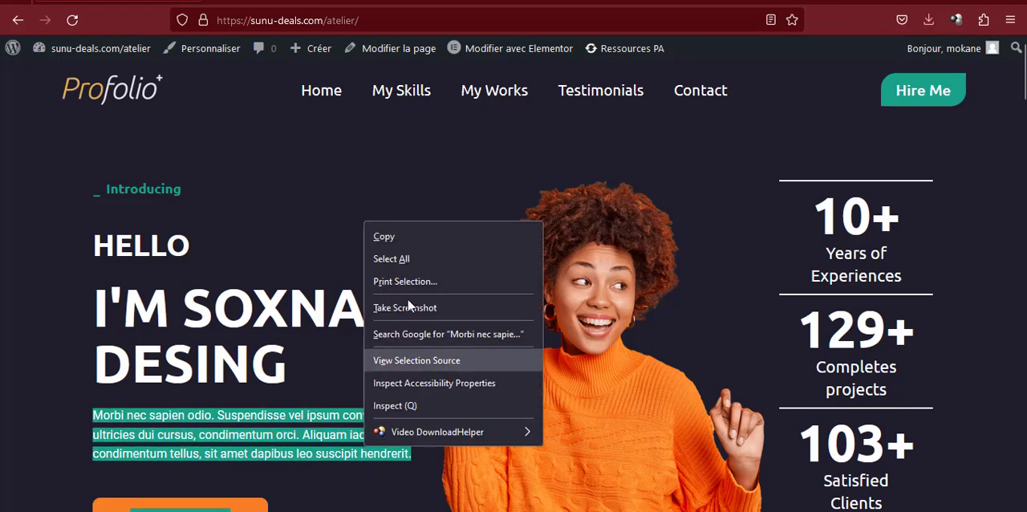
{"action": "left_click", "coordinate": [404, 236]}
{"action": "left_click", "coordinate": [438, 1]}
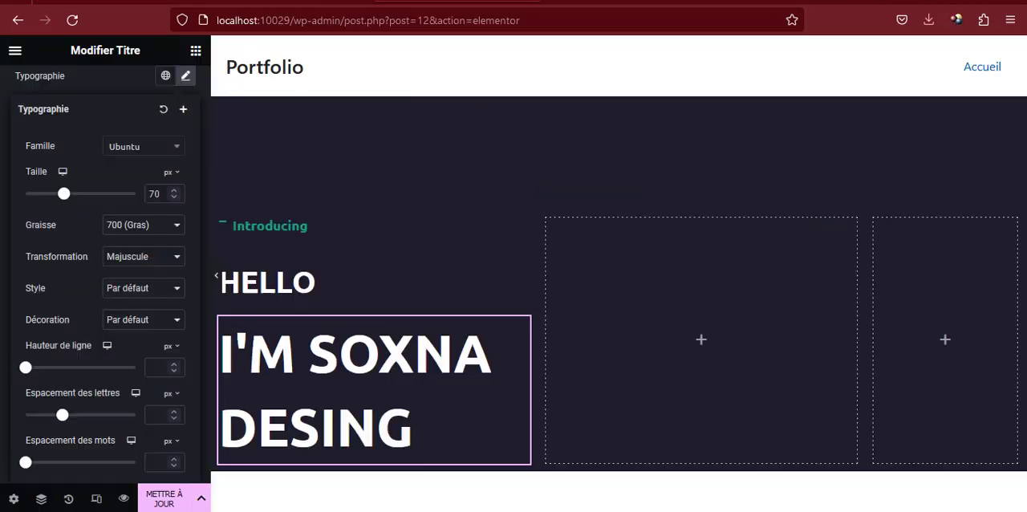
Add a text editor widget below the headline and replace its placeholder with the copied paragraph
{"action": "left_click", "coordinate": [196, 51]}
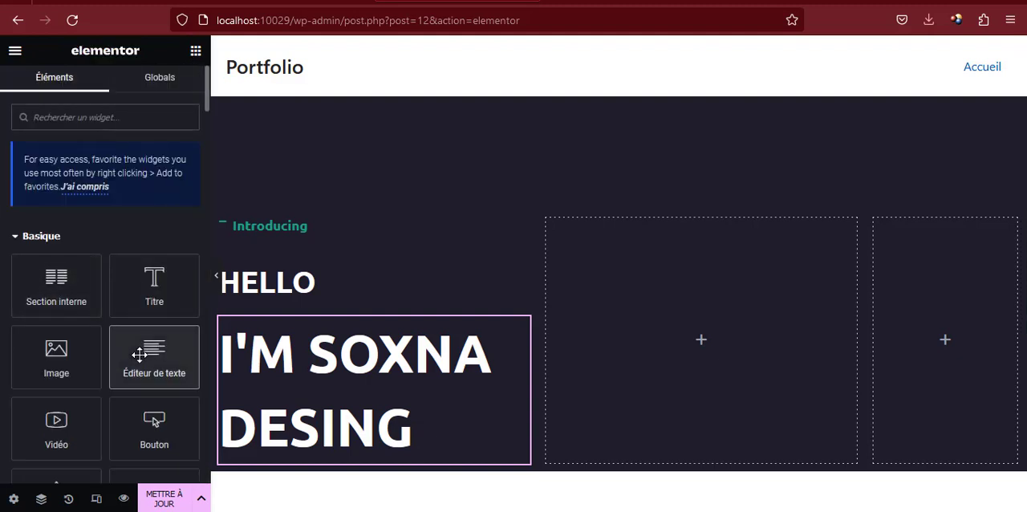
{"action": "left_click_drag", "start_coordinate": [151, 354], "coordinate": [271, 441]}
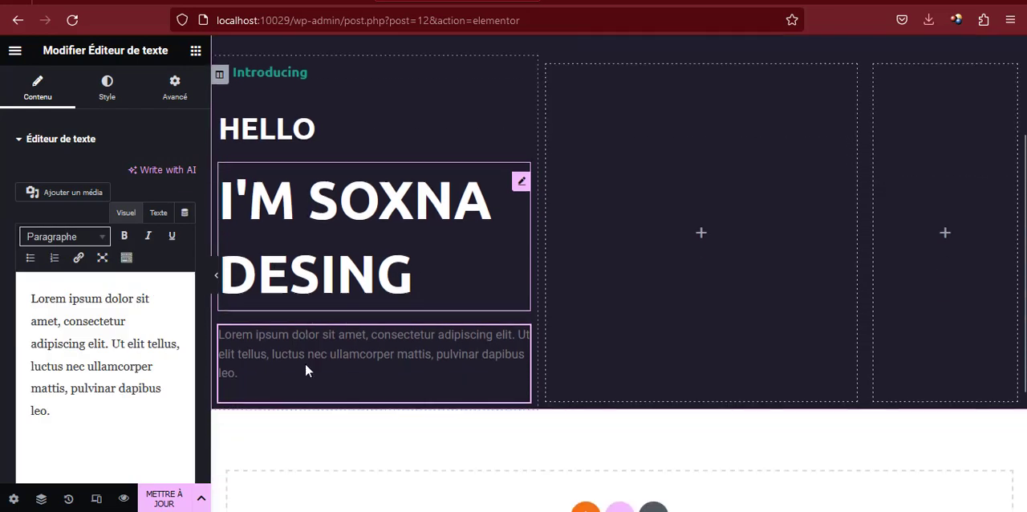
{"action": "triple_click", "coordinate": [134, 330]}
{"action": "key", "text": "ctrl+v"}
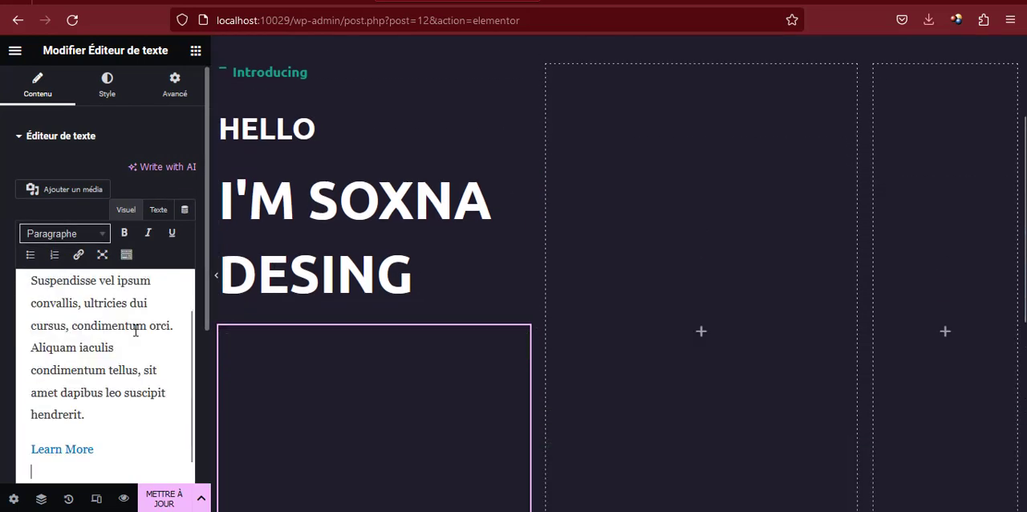
Delete the Learn More link pasted along with the paragraph in the text editor widget
{"action": "triple_click", "coordinate": [100, 447]}
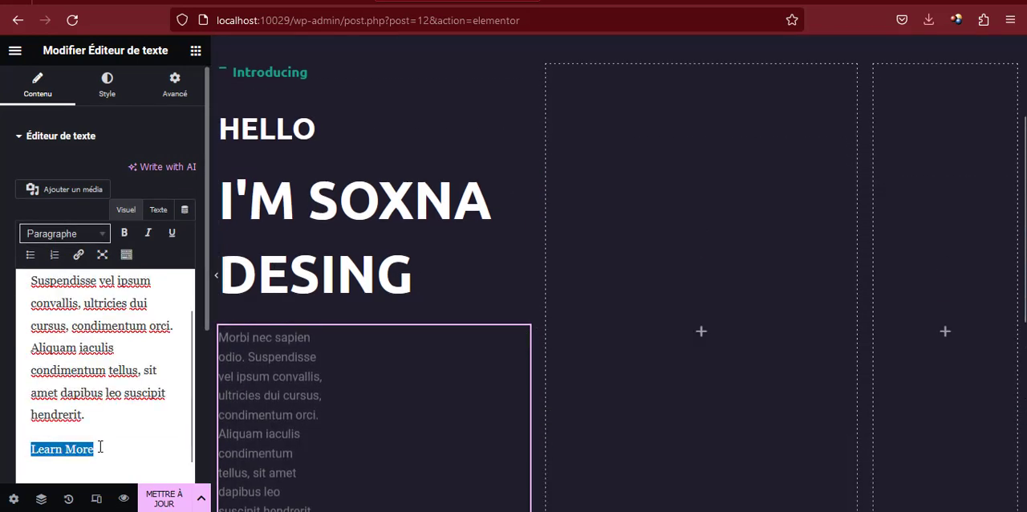
{"action": "key", "text": "BackSpace"}
{"action": "key", "text": "BackSpace"}
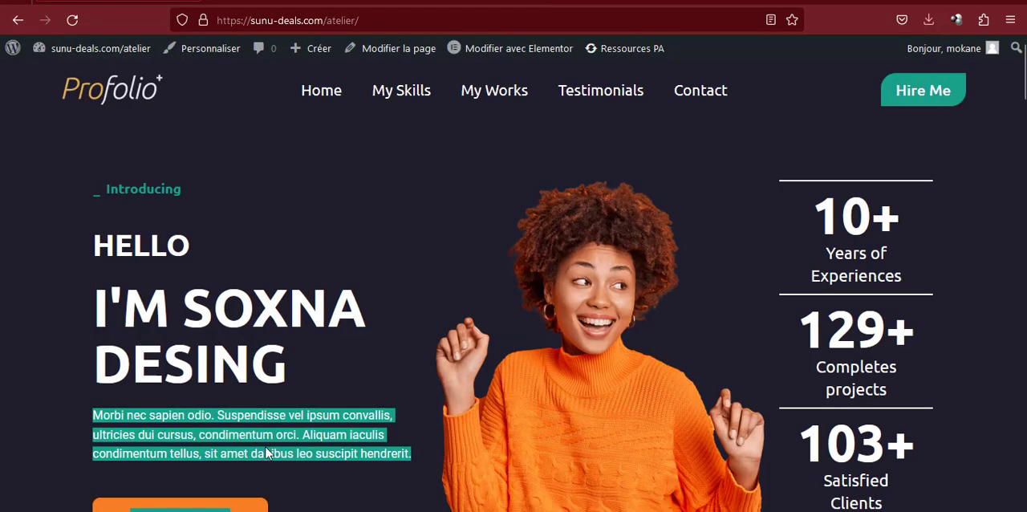
Recopy only the paragraph from the reference page and paste it over the text widget's content
{"action": "left_click", "coordinate": [267, 454]}
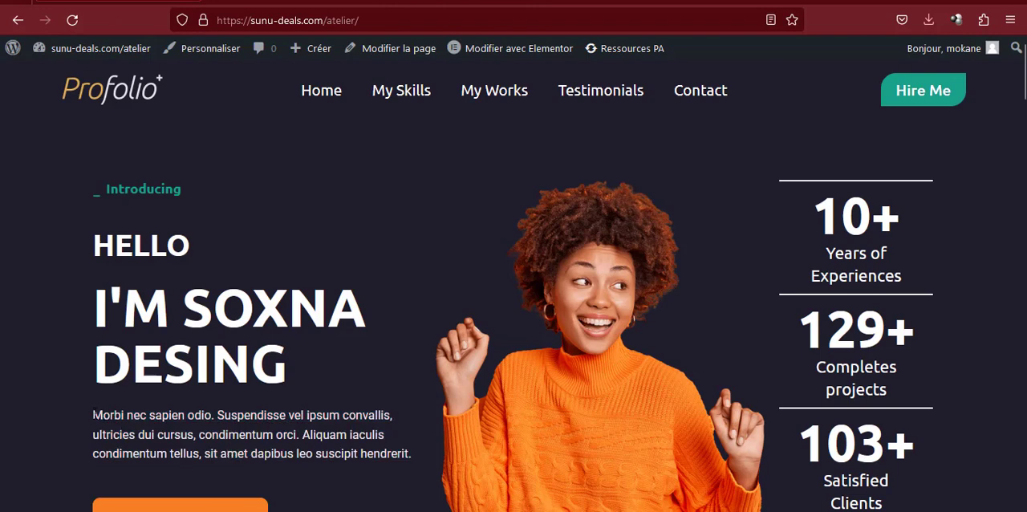
{"action": "left_click_drag", "start_coordinate": [94, 415], "coordinate": [409, 453]}
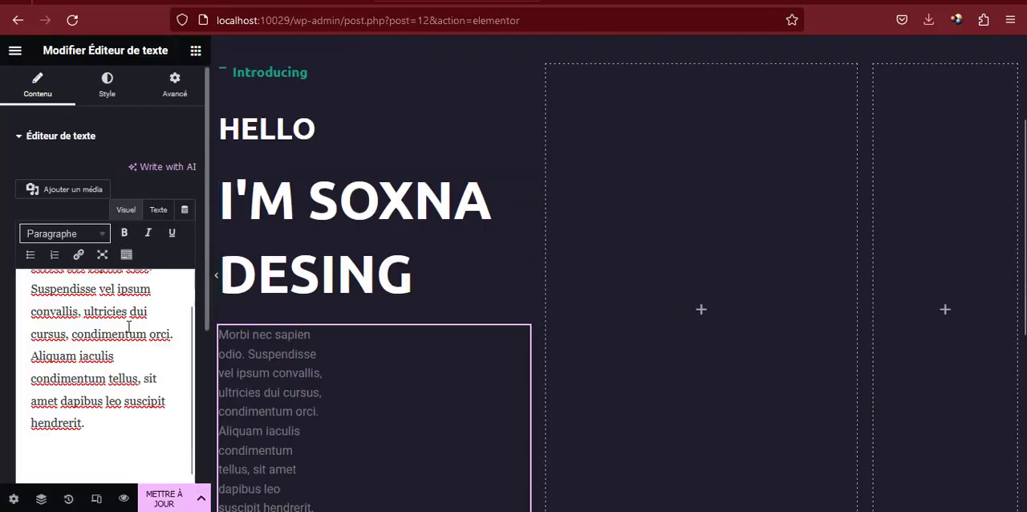
{"action": "triple_click", "coordinate": [128, 326]}
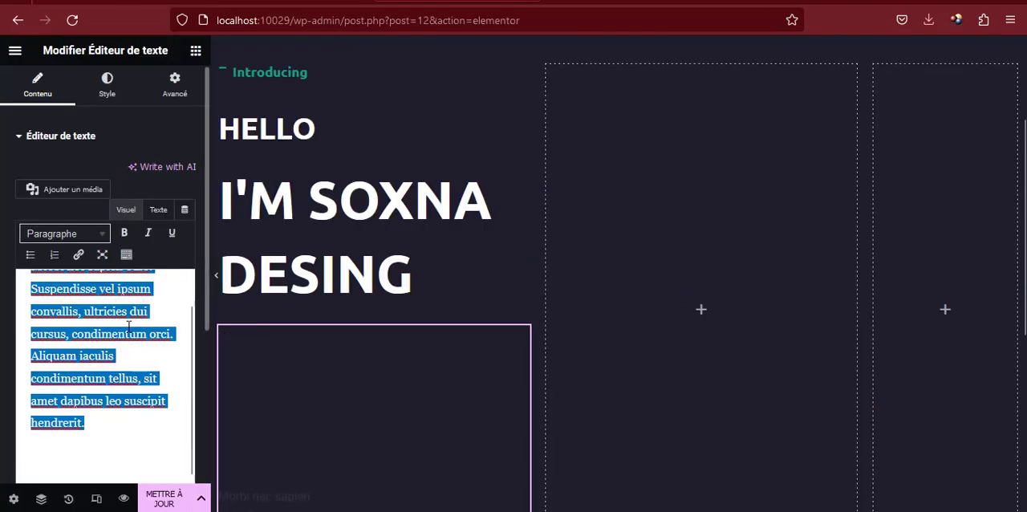
{"action": "key", "text": "ctrl+v"}
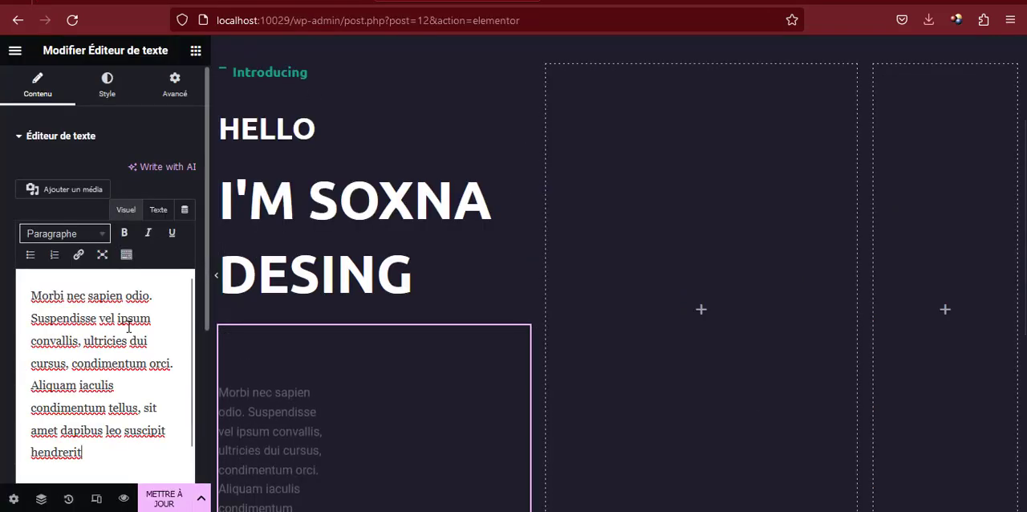
Delete the text editor widget holding the pasted paragraph below the headline
{"action": "scroll", "coordinate": [365, 373], "scroll_direction": "down", "scroll_amount": 2}
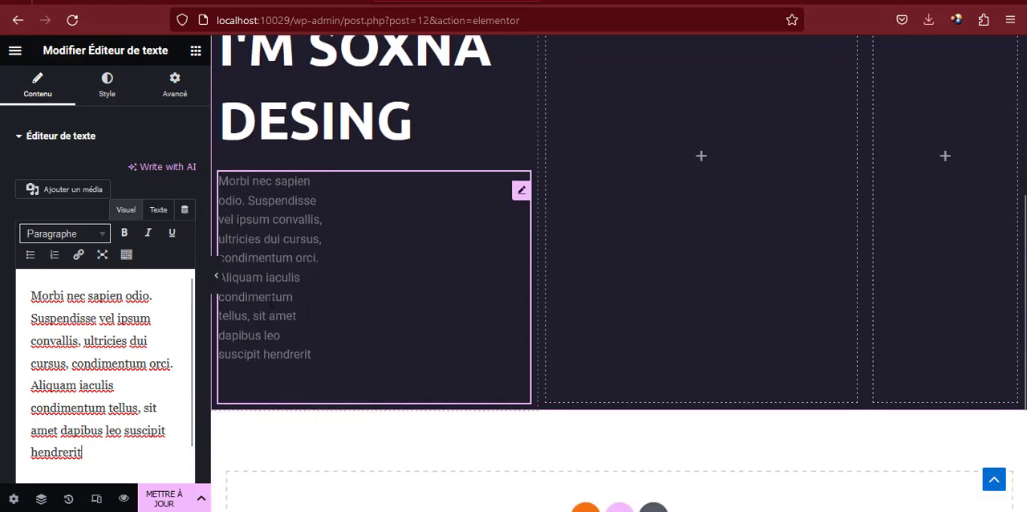
{"action": "scroll", "coordinate": [369, 305], "scroll_direction": "up", "scroll_amount": 1}
{"action": "right_click", "coordinate": [522, 266]}
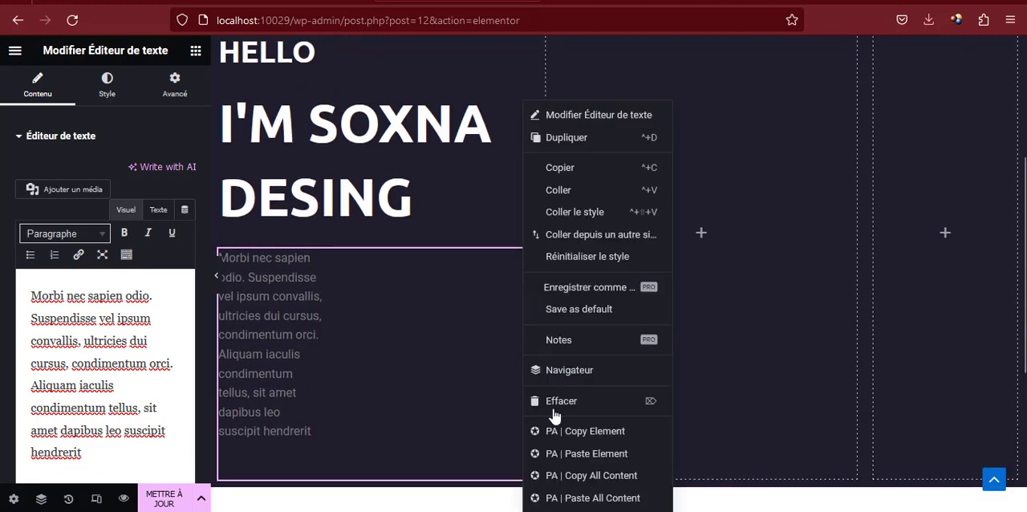
{"action": "left_click", "coordinate": [562, 399]}
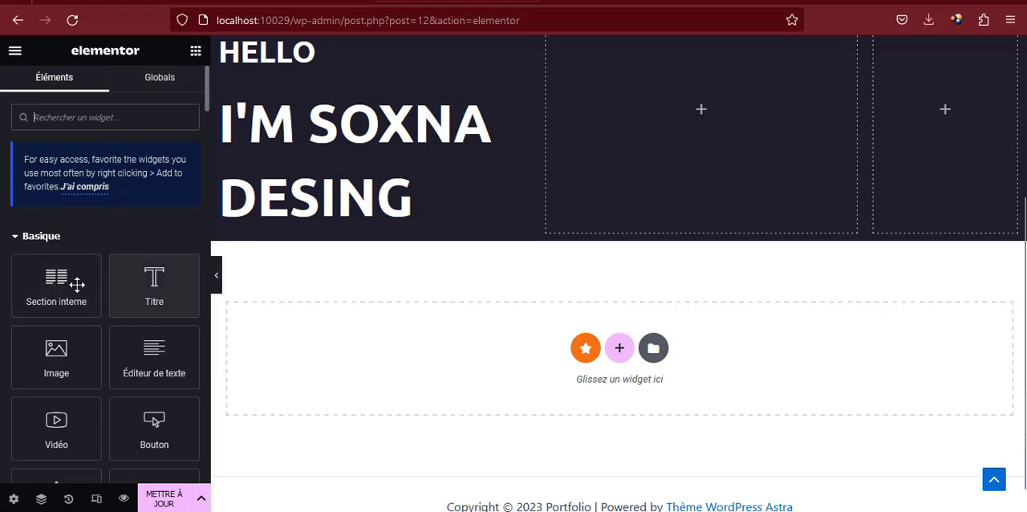
Add a fresh text editor widget with placeholder text below the headline and check the paragraph on the reference page
{"action": "left_click_drag", "start_coordinate": [149, 361], "coordinate": [284, 223]}
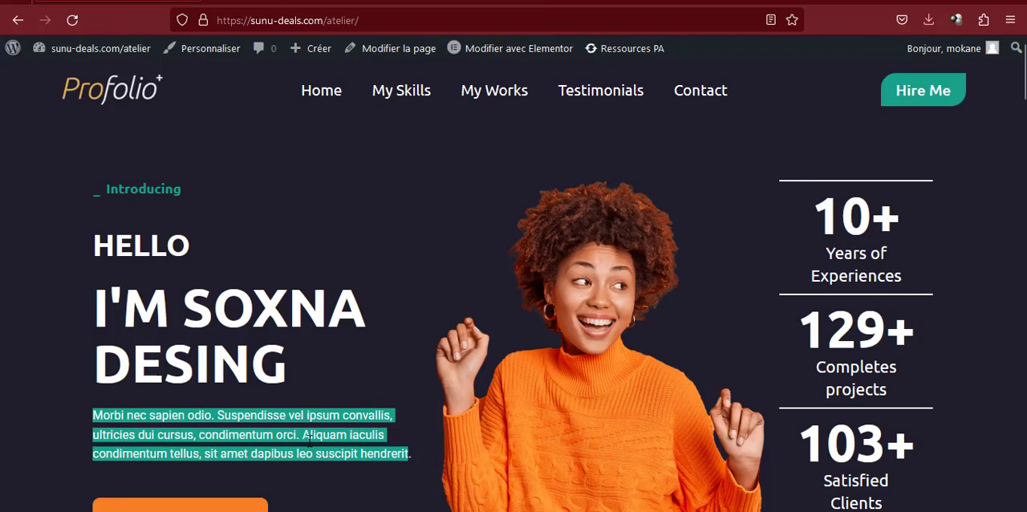
{"action": "left_click", "coordinate": [313, 449]}
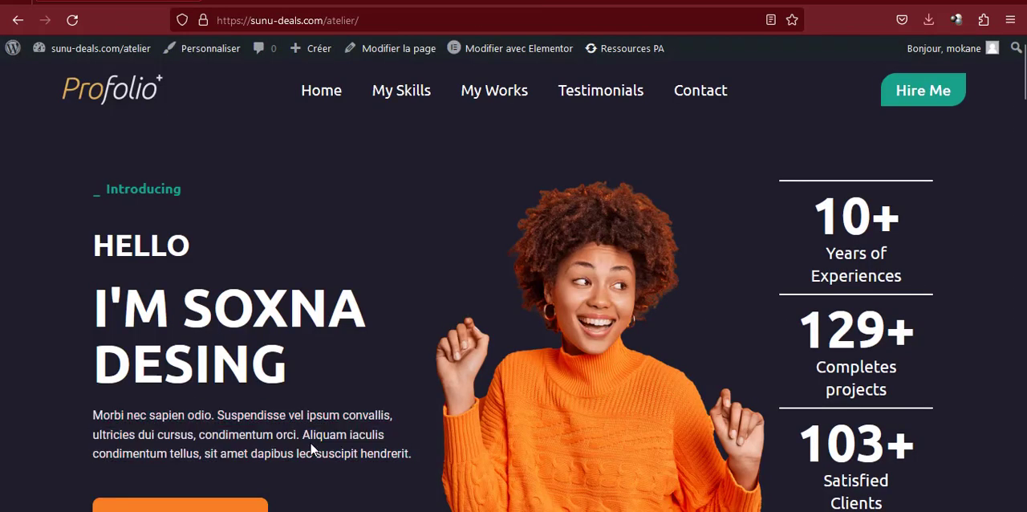
{"action": "left_click", "coordinate": [488, 1]}
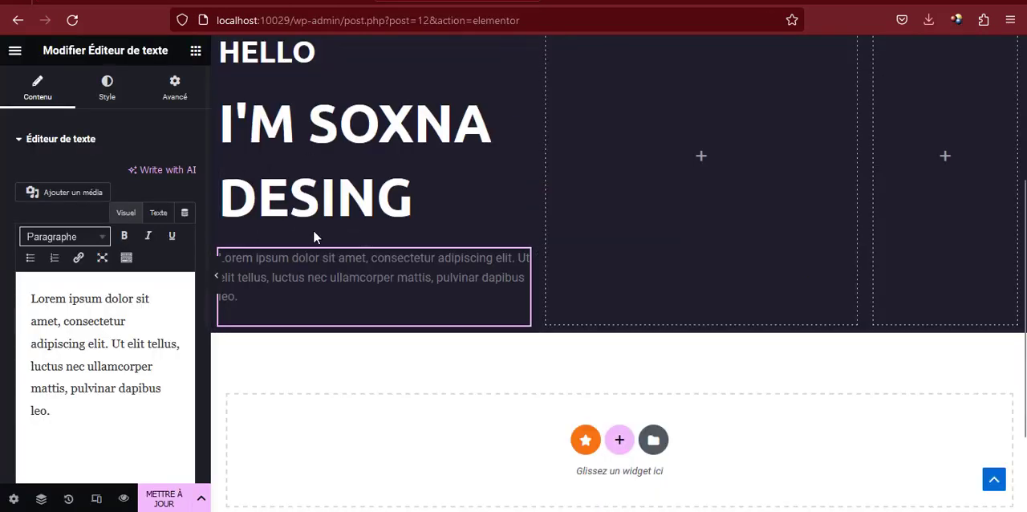
Set the new text widget's text color to white (#FFFFFF)
{"action": "left_click", "coordinate": [112, 89]}
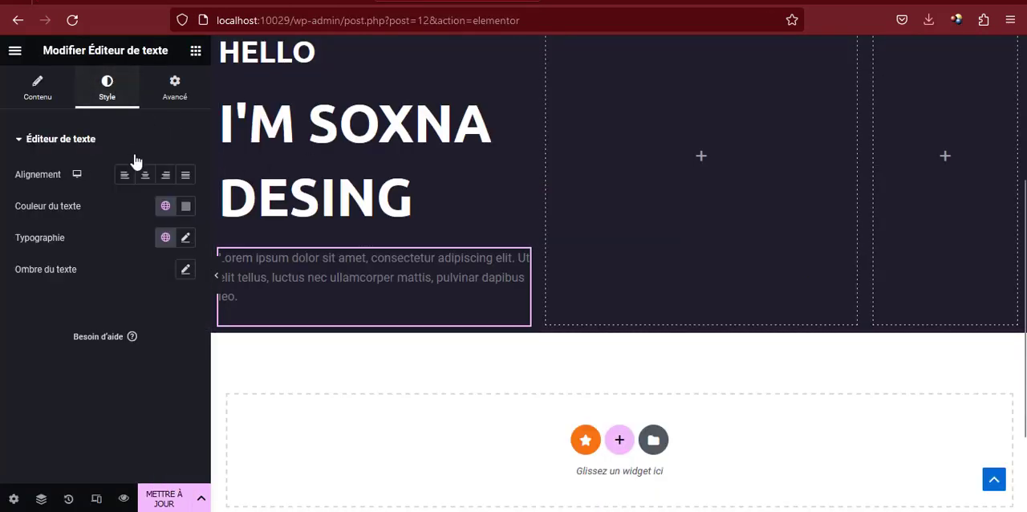
{"action": "left_click", "coordinate": [185, 207]}
{"action": "left_click_drag", "start_coordinate": [151, 286], "coordinate": [95, 263]}
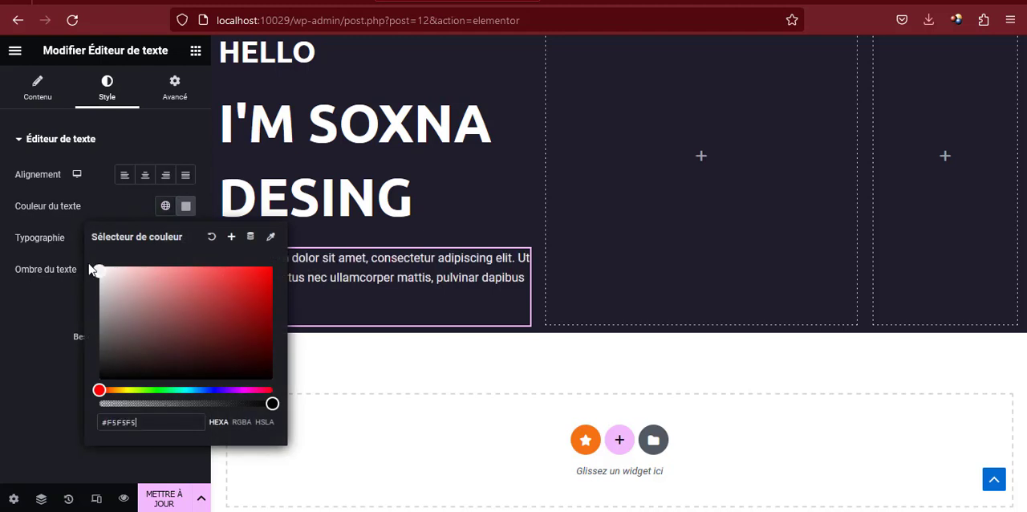
{"action": "left_click", "coordinate": [185, 206]}
Change the text widget's font family to Ubuntu
{"action": "left_click", "coordinate": [185, 238]}
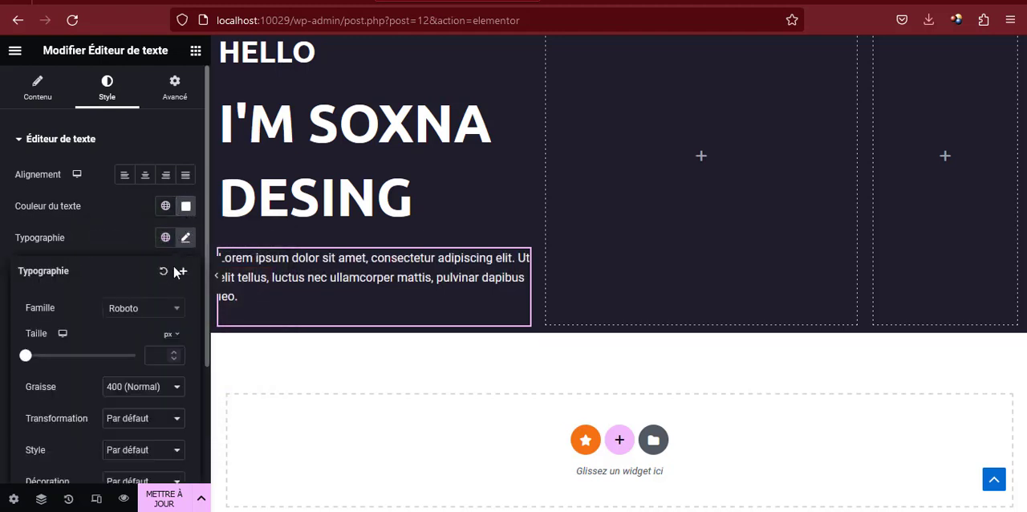
{"action": "left_click", "coordinate": [164, 310]}
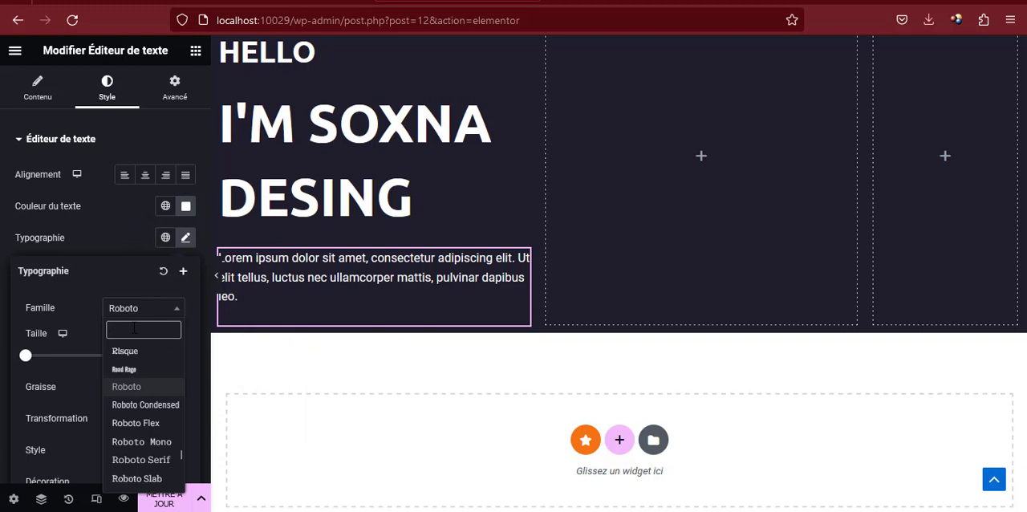
{"action": "type", "text": "ubunt"}
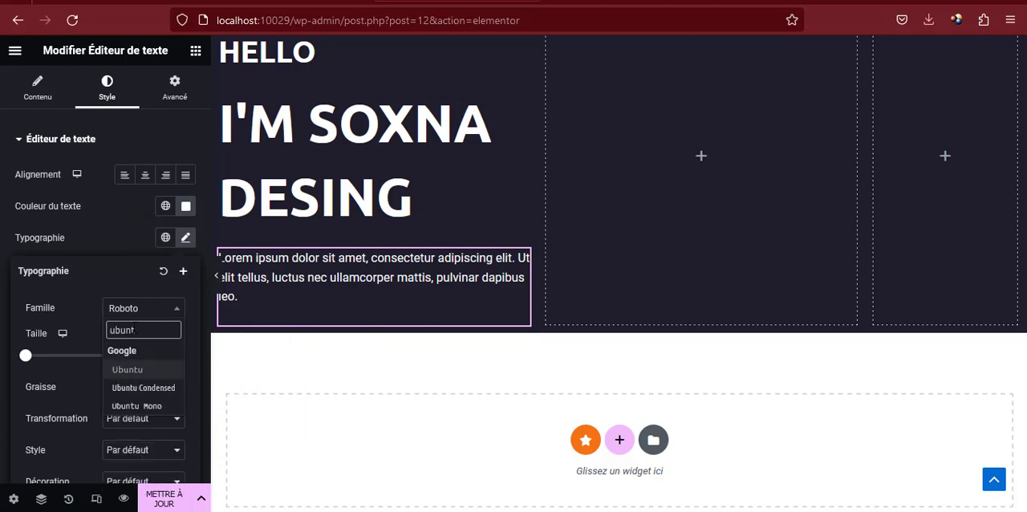
{"action": "left_click", "coordinate": [132, 369]}
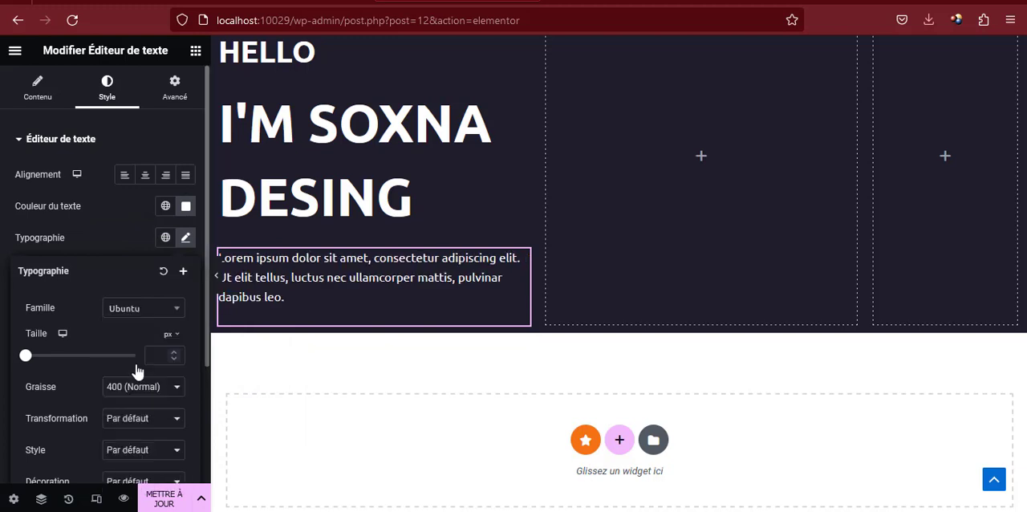
{"action": "left_click", "coordinate": [185, 238]}
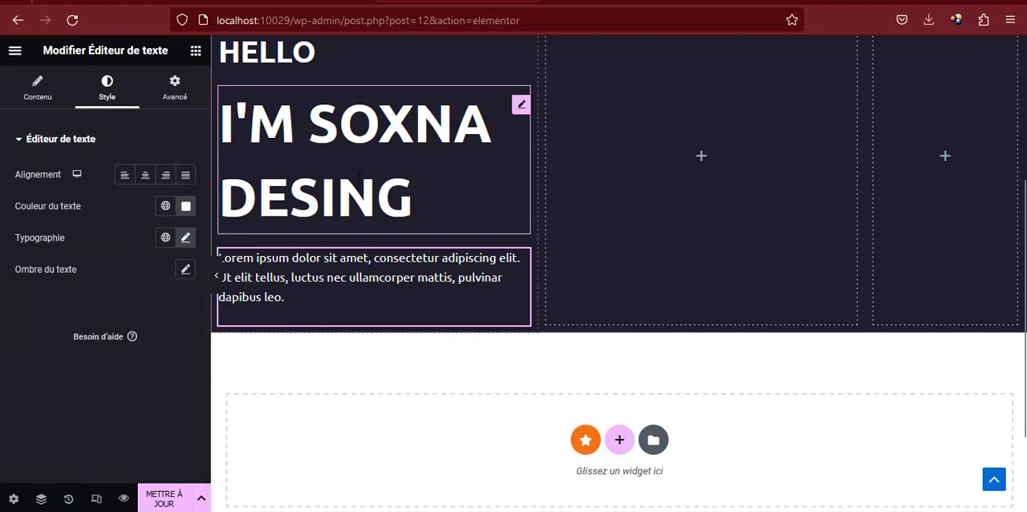
Examine what follows the paragraph in the reference page's hero and return to the Elementor editor
{"action": "scroll", "coordinate": [362, 167], "scroll_direction": "up", "scroll_amount": 3}
{"action": "left_click", "coordinate": [96, 5]}
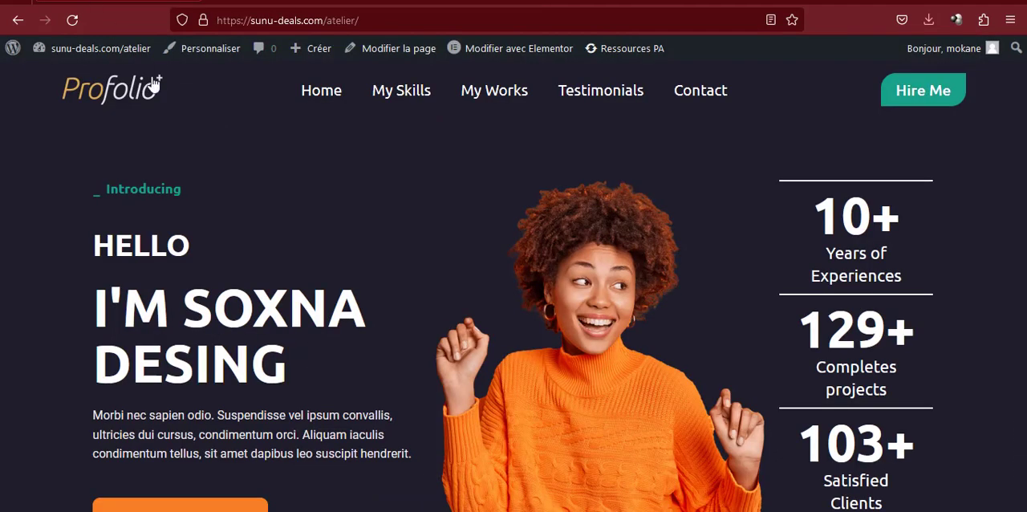
{"action": "scroll", "coordinate": [163, 312], "scroll_direction": "down", "scroll_amount": 3}
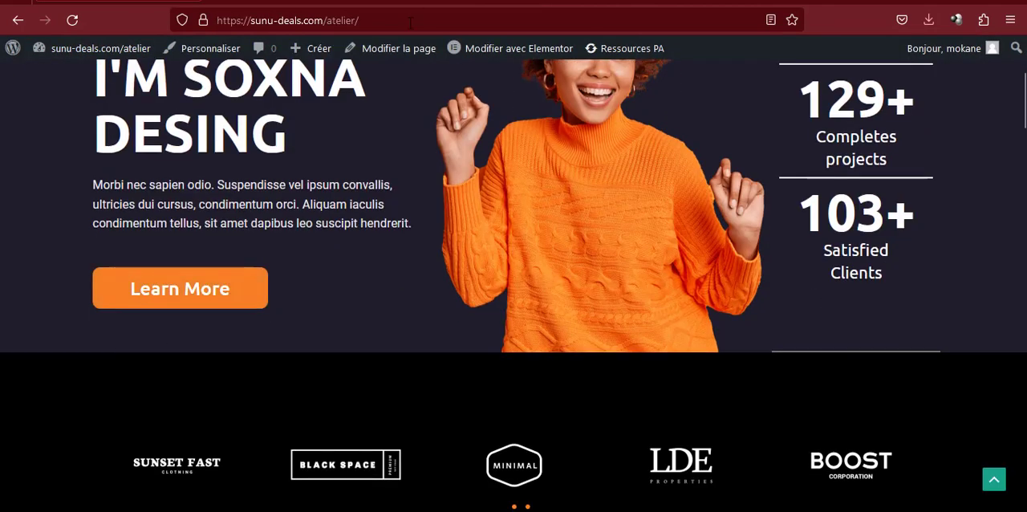
{"action": "left_click", "coordinate": [447, 2]}
{"action": "scroll", "coordinate": [383, 215], "scroll_direction": "down", "scroll_amount": 1}
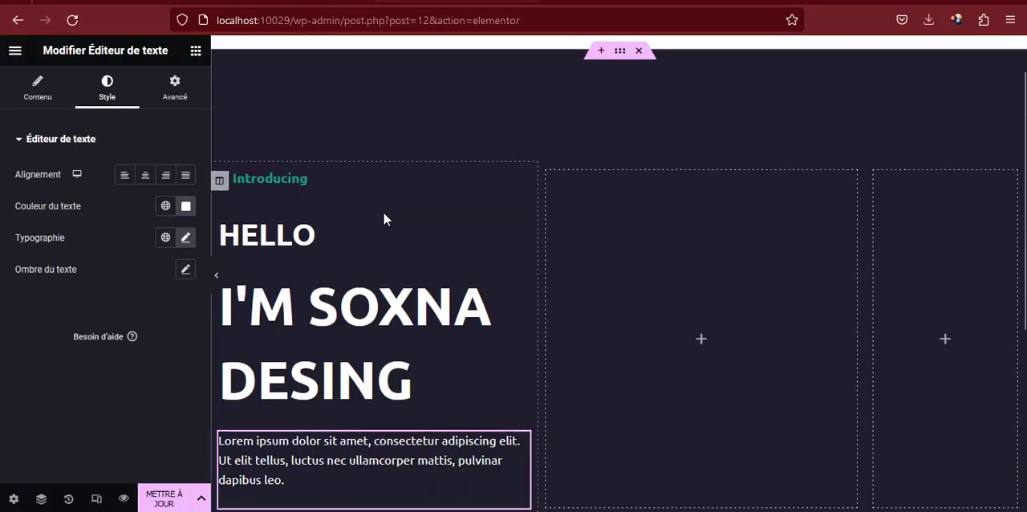
Add a button widget below the placeholder paragraph in the first column
{"action": "left_click", "coordinate": [195, 50]}
{"action": "scroll", "coordinate": [142, 299], "scroll_direction": "down", "scroll_amount": 1}
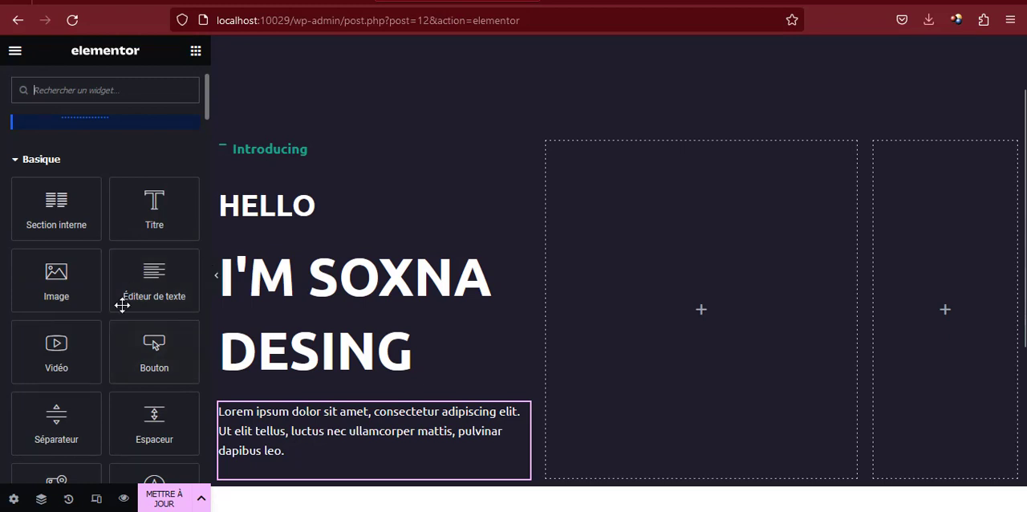
{"action": "scroll", "coordinate": [113, 371], "scroll_direction": "down", "scroll_amount": 1}
{"action": "left_click_drag", "start_coordinate": [154, 276], "coordinate": [304, 414]}
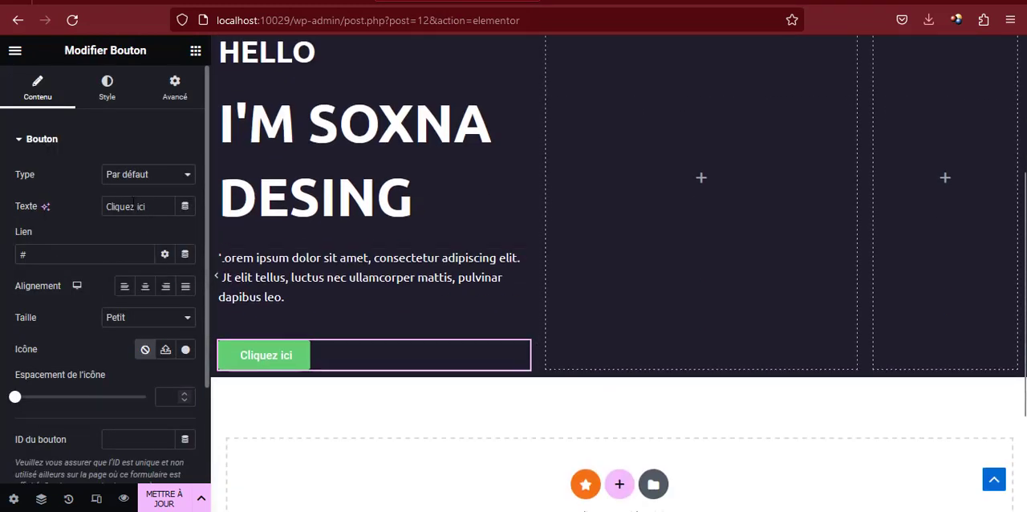
Change the button's text to "Leran more"
{"action": "double_click", "coordinate": [130, 206]}
{"action": "triple_click", "coordinate": [131, 206]}
{"action": "type", "text": "Le"}
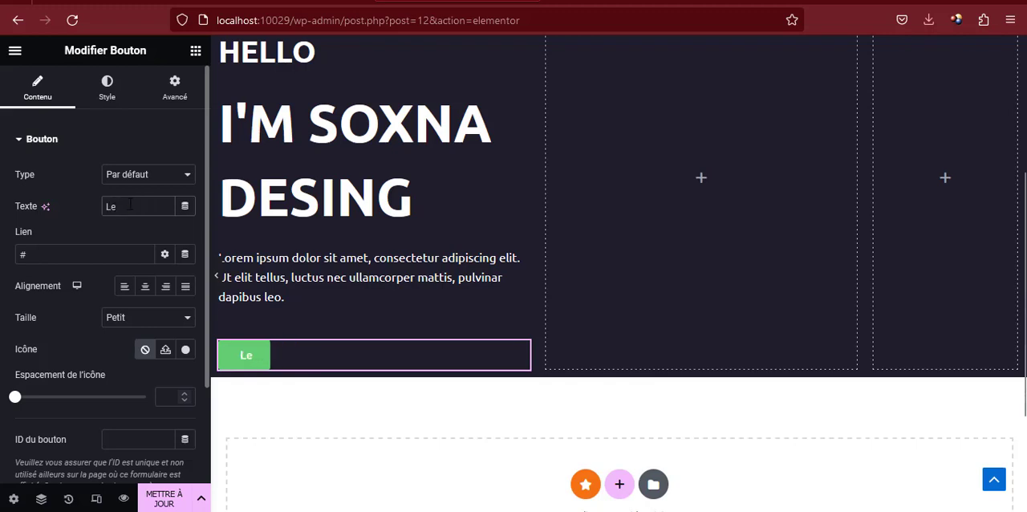
{"action": "type", "text": "ran more"}
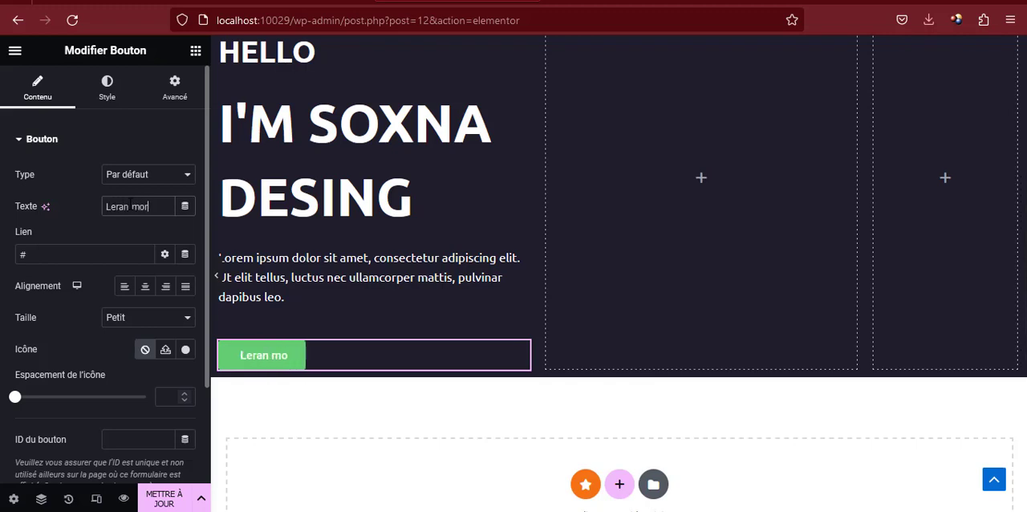
{"action": "left_click", "coordinate": [118, 250]}
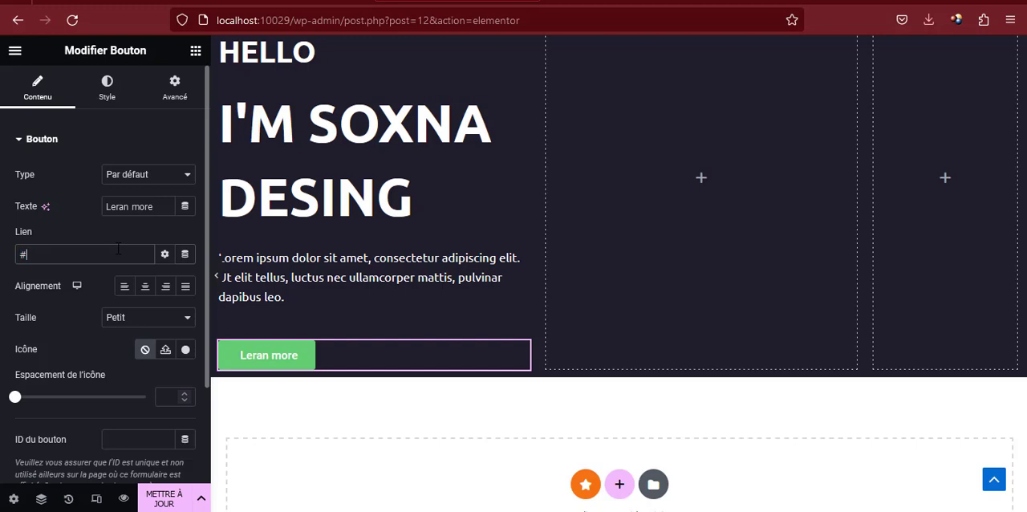
{"action": "left_click", "coordinate": [122, 254]}
Change the button's font family to Ubuntu
{"action": "left_click", "coordinate": [106, 104]}
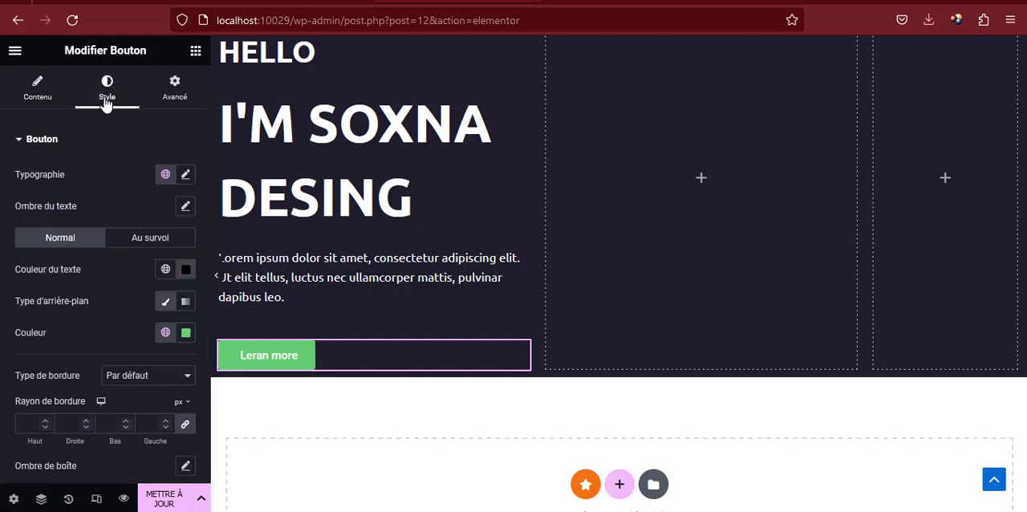
{"action": "left_click", "coordinate": [185, 175]}
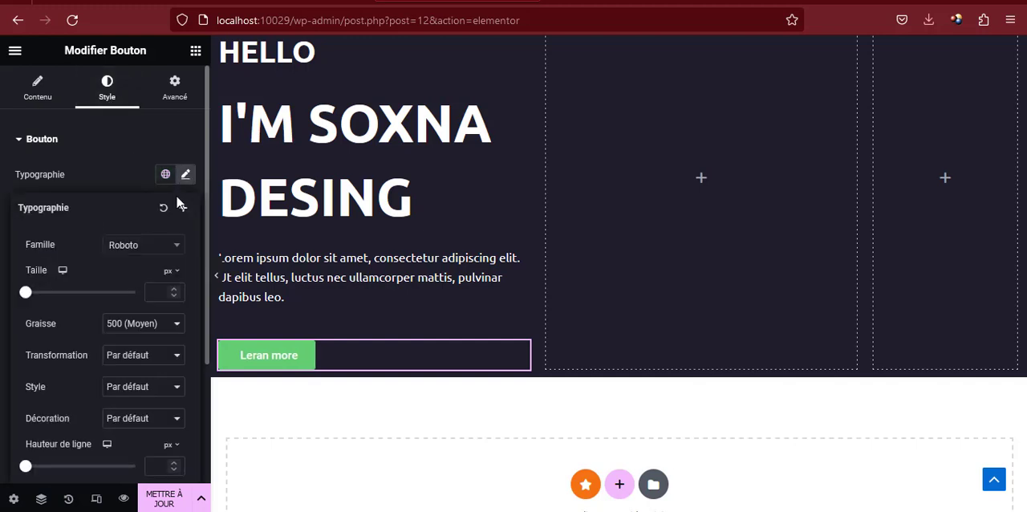
{"action": "left_click", "coordinate": [147, 244]}
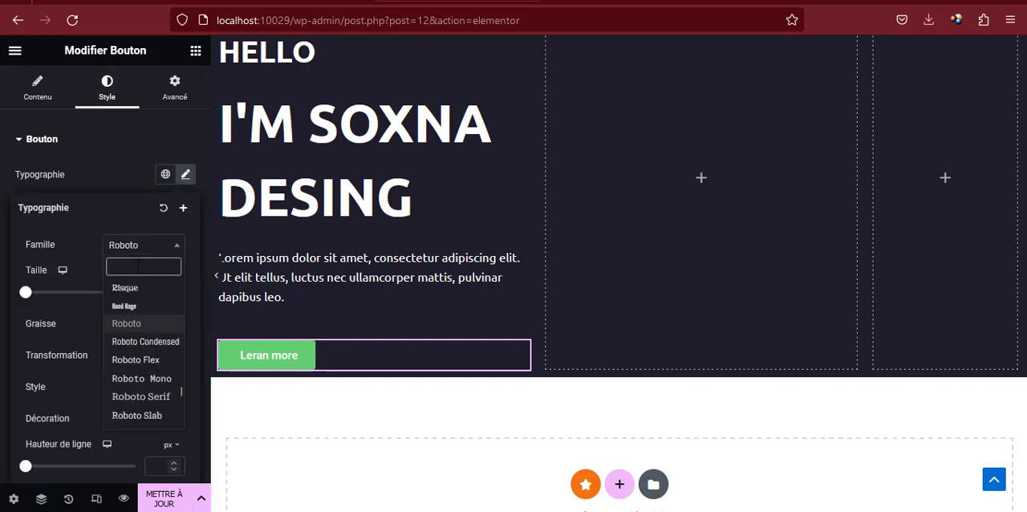
{"action": "type", "text": "ubunt"}
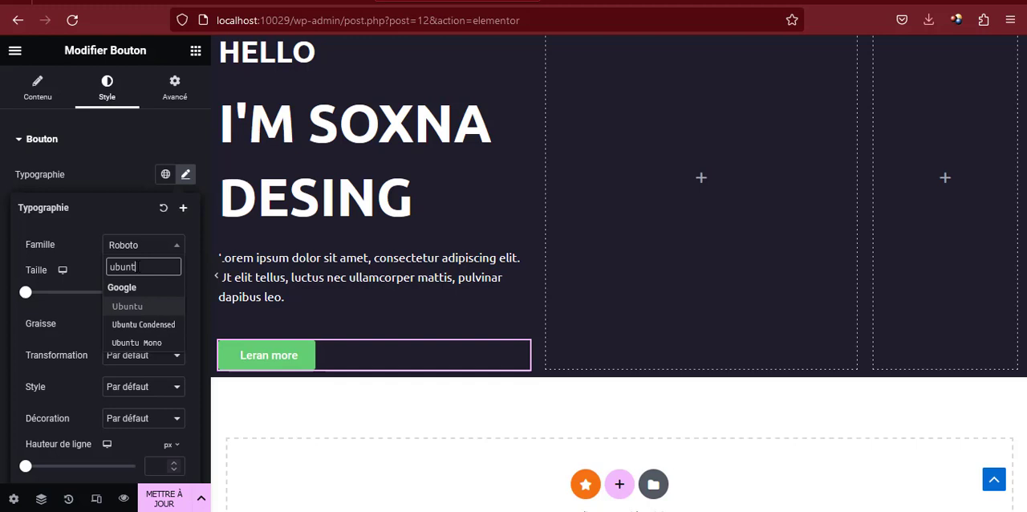
{"action": "left_click", "coordinate": [124, 304]}
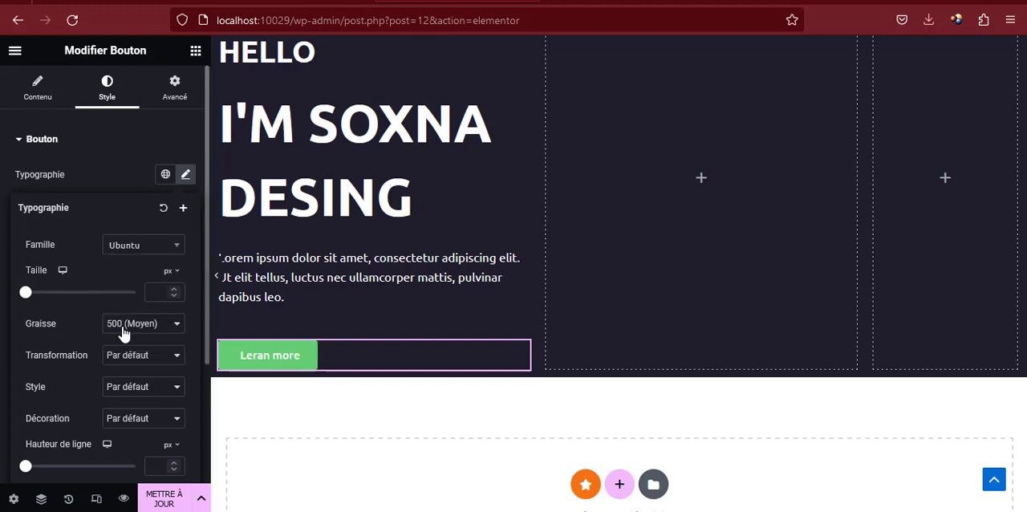
Set the button's text transformation to Capitaliser
{"action": "left_click", "coordinate": [127, 357]}
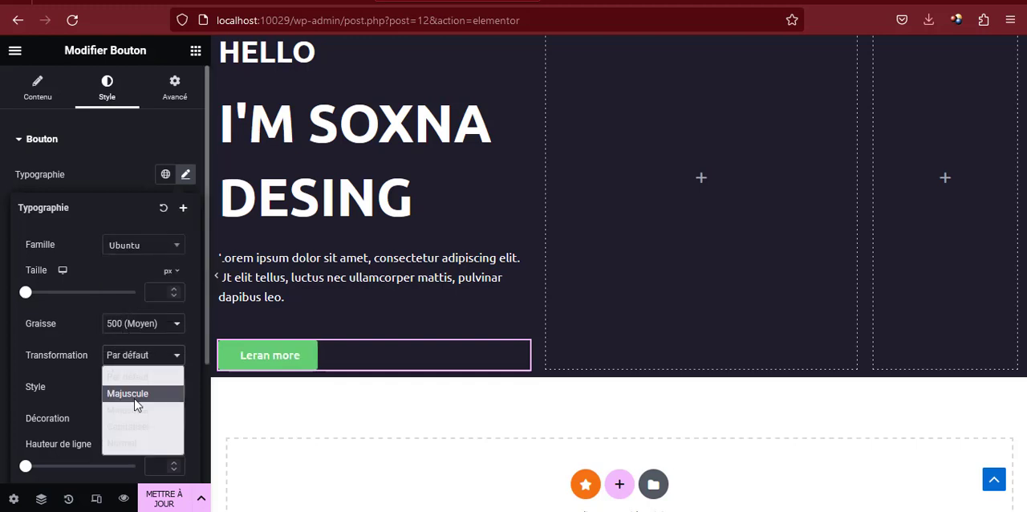
{"action": "left_click", "coordinate": [129, 426]}
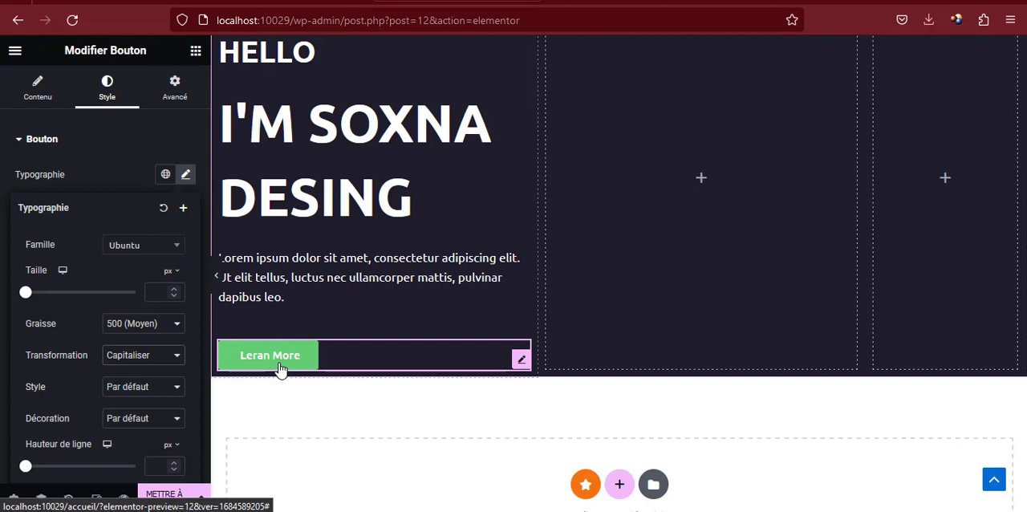
{"action": "left_click", "coordinate": [184, 176]}
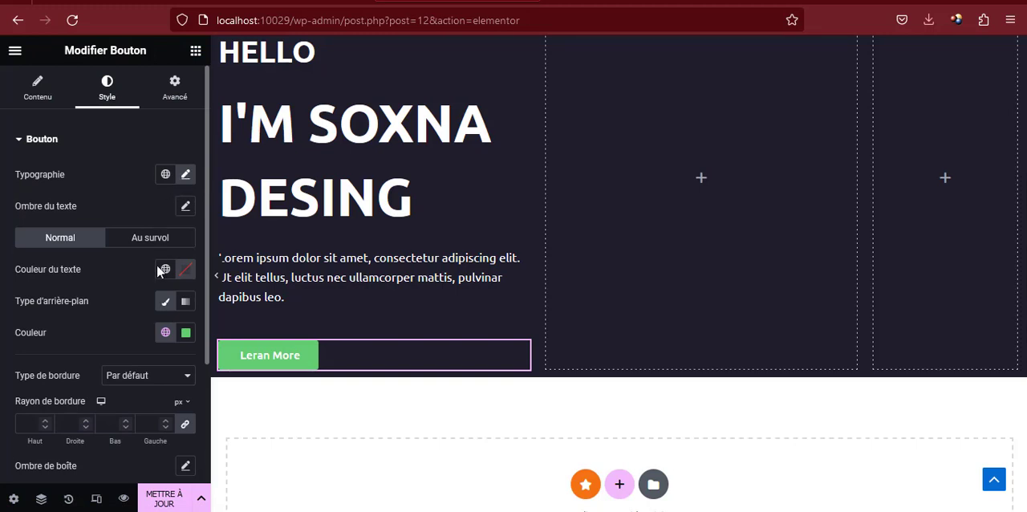
Set the button text's font size to 25 px
{"action": "scroll", "coordinate": [182, 272], "scroll_direction": "down", "scroll_amount": 2}
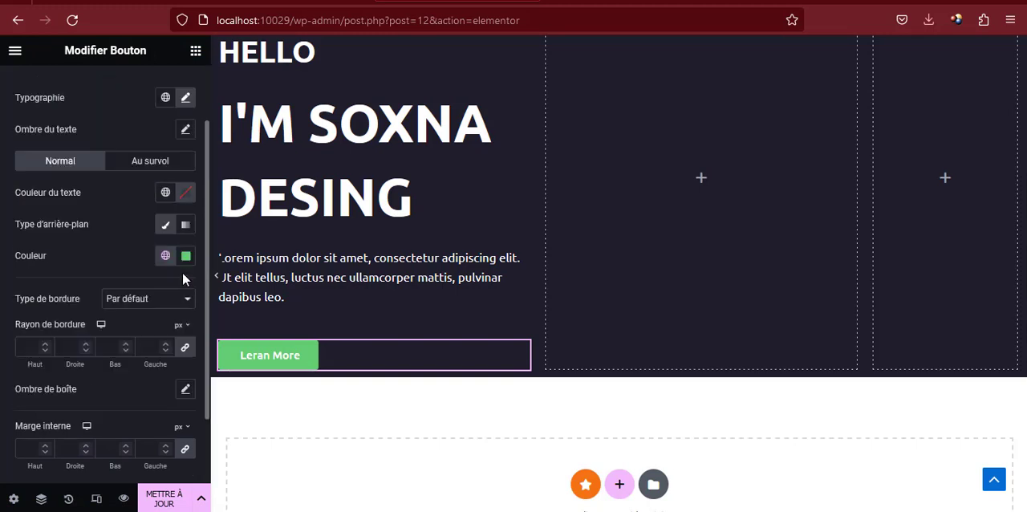
{"action": "scroll", "coordinate": [168, 281], "scroll_direction": "up", "scroll_amount": 2}
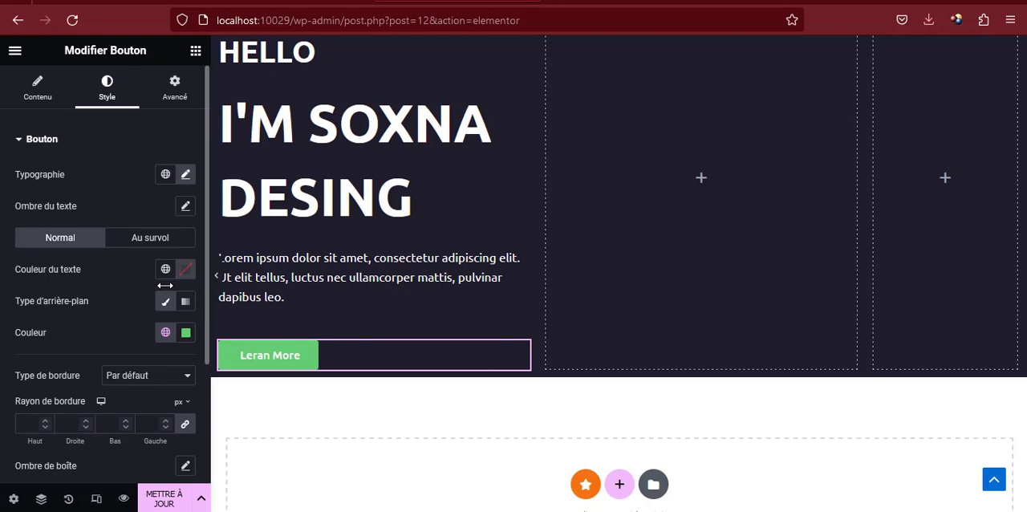
{"action": "left_click", "coordinate": [186, 174]}
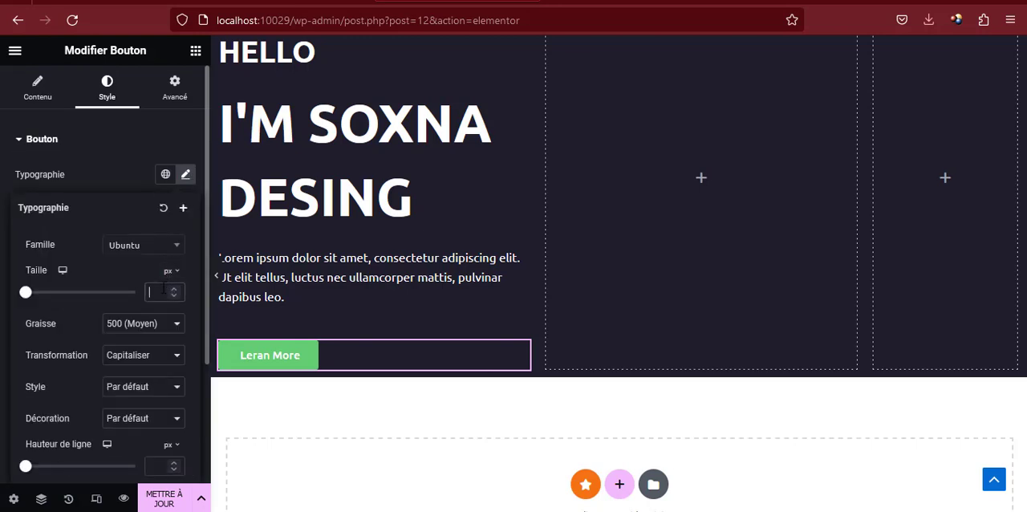
{"action": "type", "text": "25"}
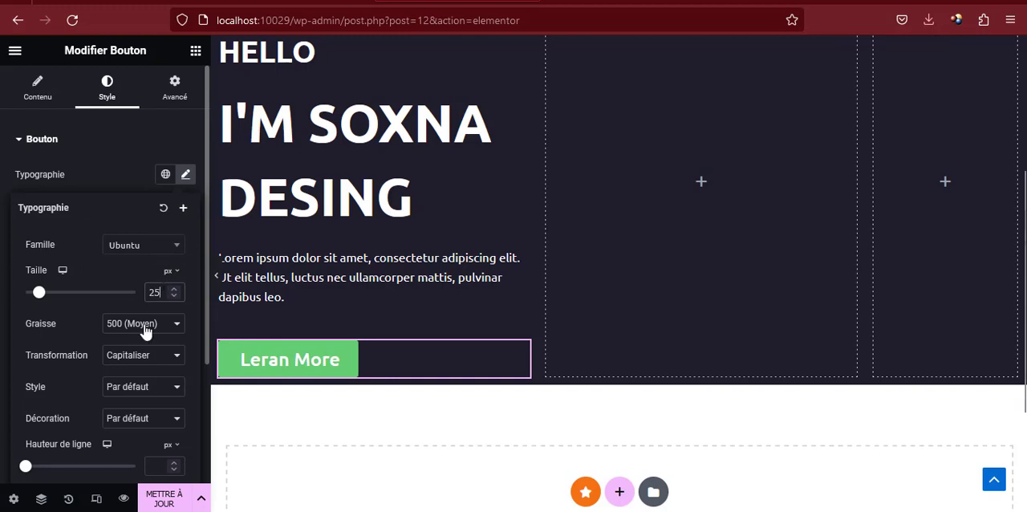
{"action": "left_click", "coordinate": [117, 177]}
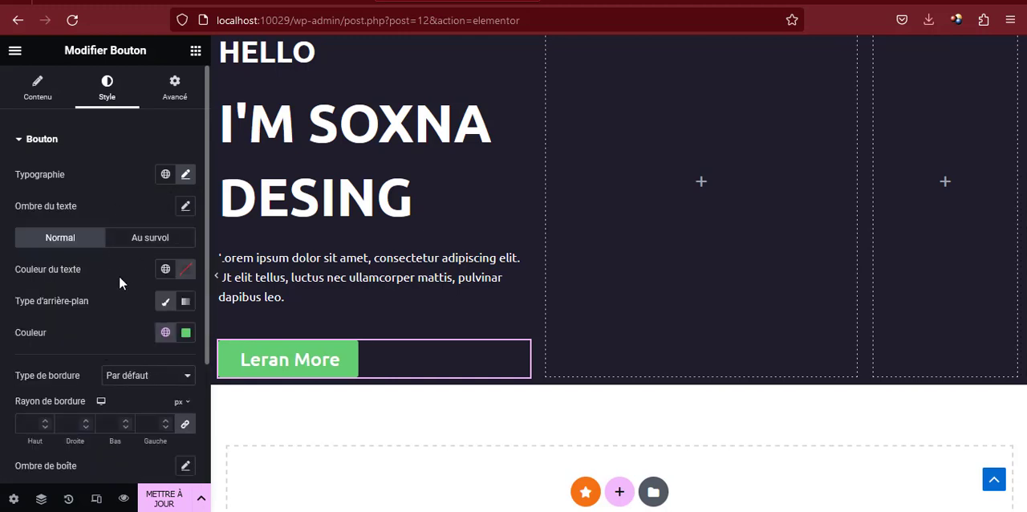
Apply the global color verte to the button's normal background
{"action": "left_click", "coordinate": [171, 337]}
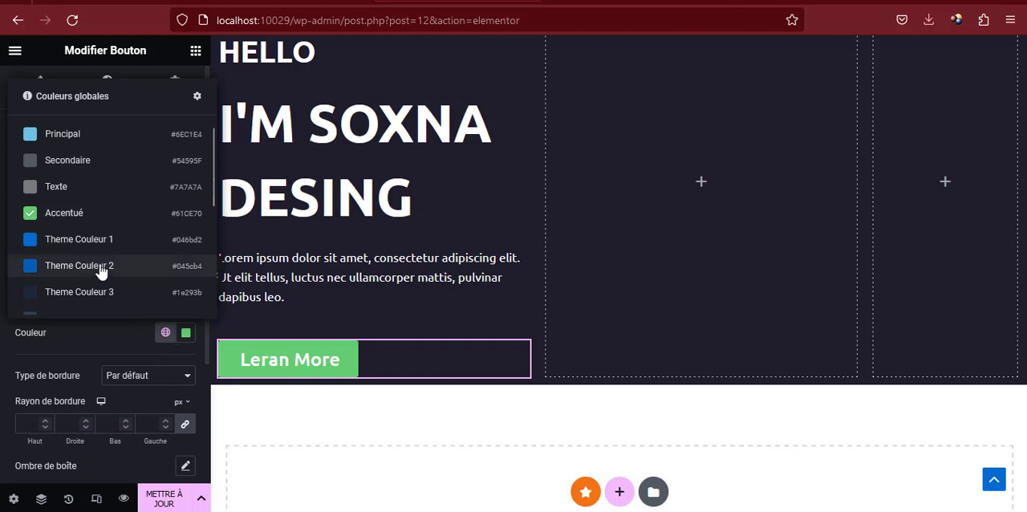
{"action": "scroll", "coordinate": [100, 274], "scroll_direction": "down", "scroll_amount": 3}
{"action": "left_click", "coordinate": [64, 297]}
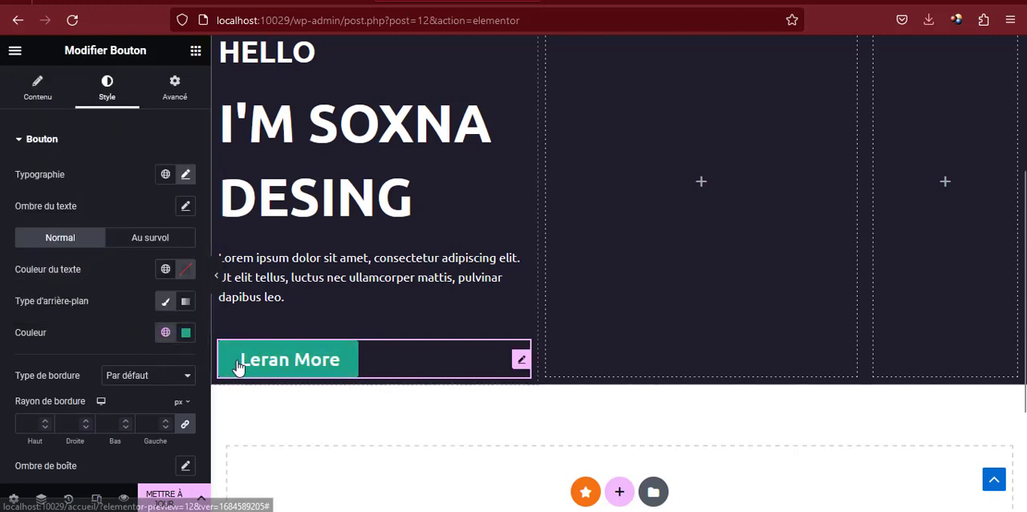
{"action": "left_click", "coordinate": [138, 239]}
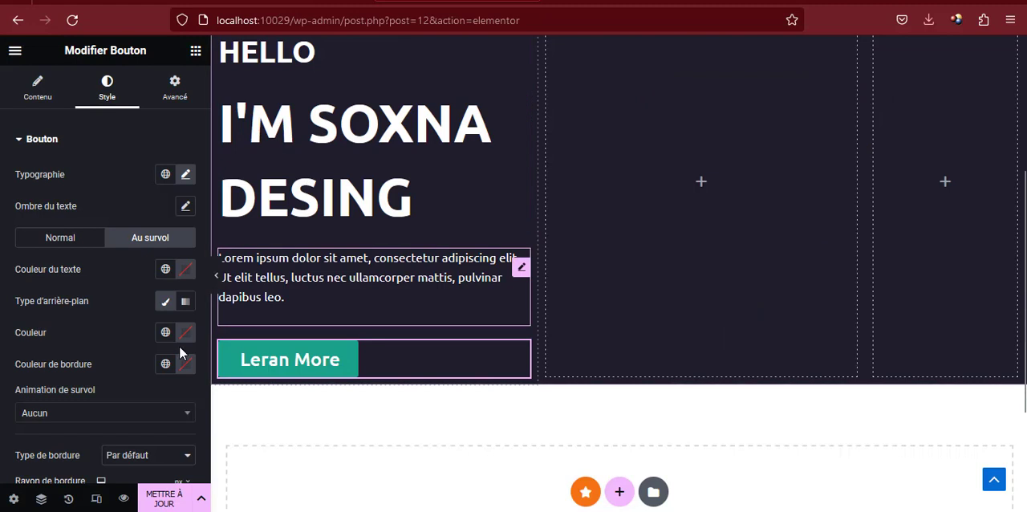
{"action": "scroll", "coordinate": [173, 286], "scroll_direction": "down", "scroll_amount": 2}
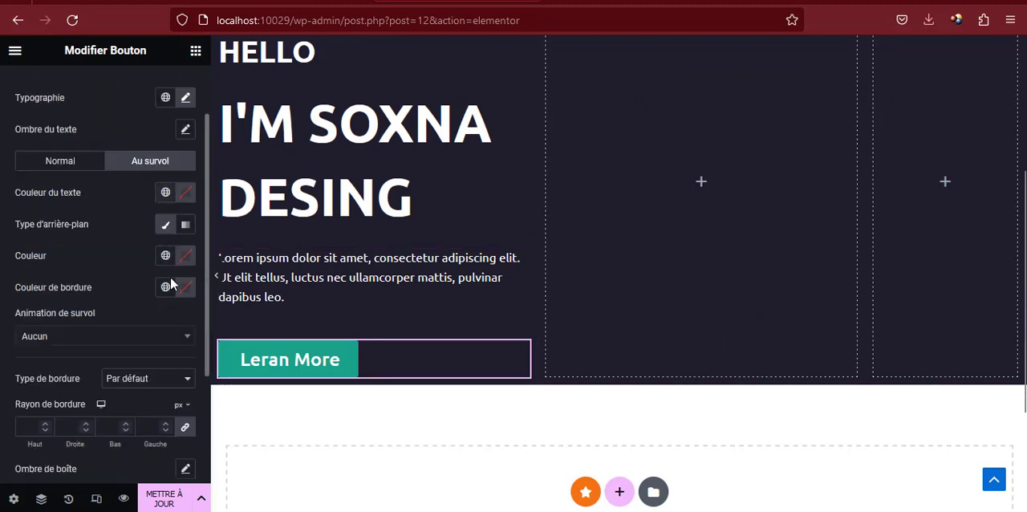
{"action": "scroll", "coordinate": [173, 285], "scroll_direction": "up", "scroll_amount": 2}
{"action": "left_click", "coordinate": [71, 238]}
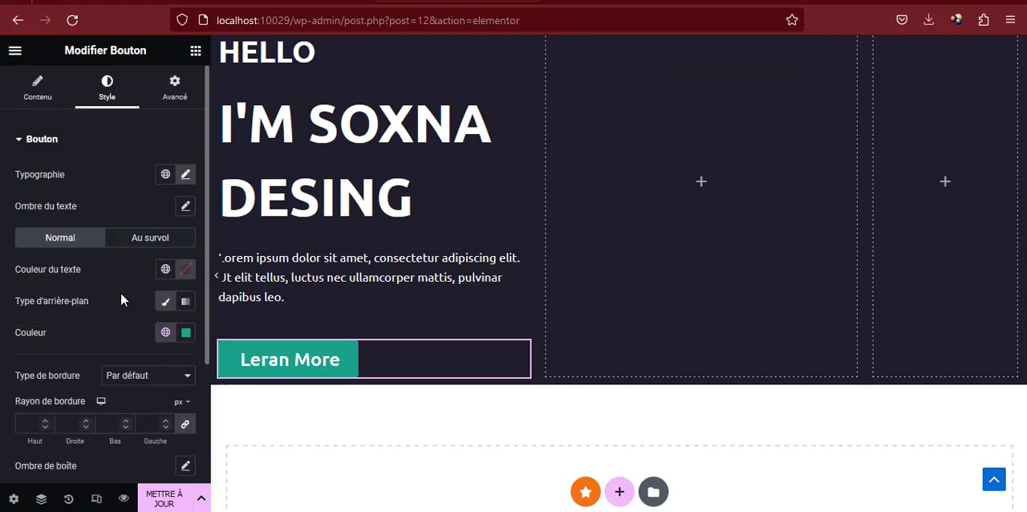
{"action": "left_click", "coordinate": [166, 334]}
{"action": "scroll", "coordinate": [94, 286], "scroll_direction": "down", "scroll_amount": 3}
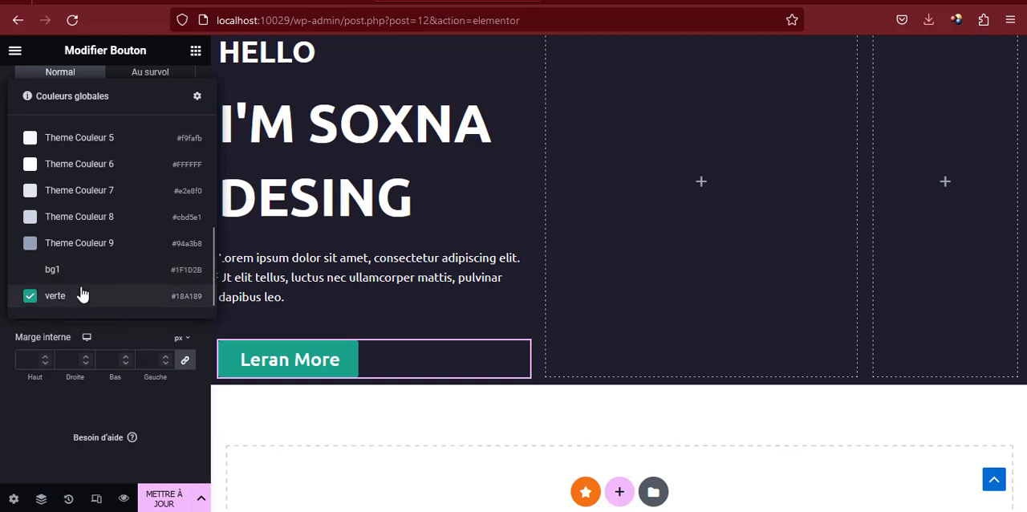
{"action": "scroll", "coordinate": [81, 293], "scroll_direction": "up", "scroll_amount": 5}
{"action": "left_click", "coordinate": [150, 327]}
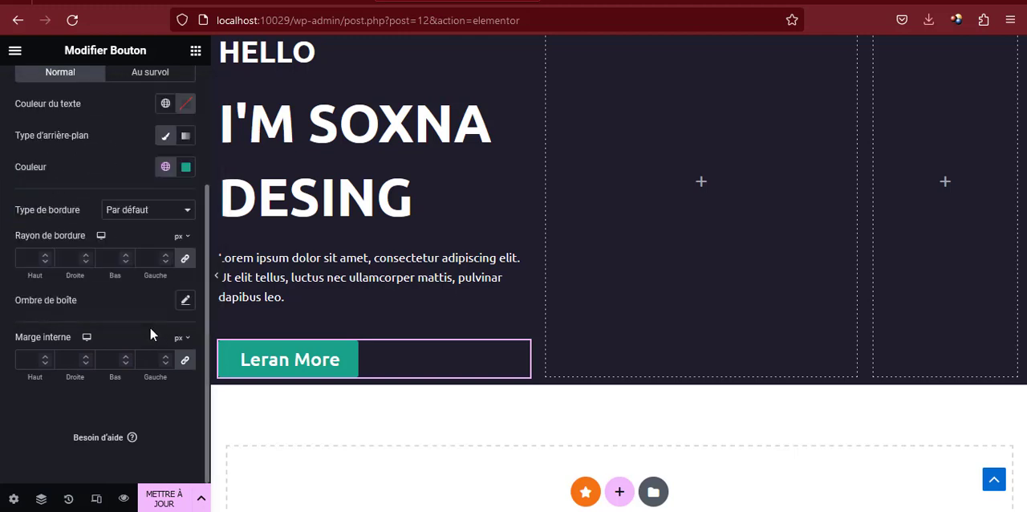
Set the button's normal background to the custom orange #F98024
{"action": "scroll", "coordinate": [195, 289], "scroll_direction": "up", "scroll_amount": 2}
{"action": "left_click", "coordinate": [187, 250]}
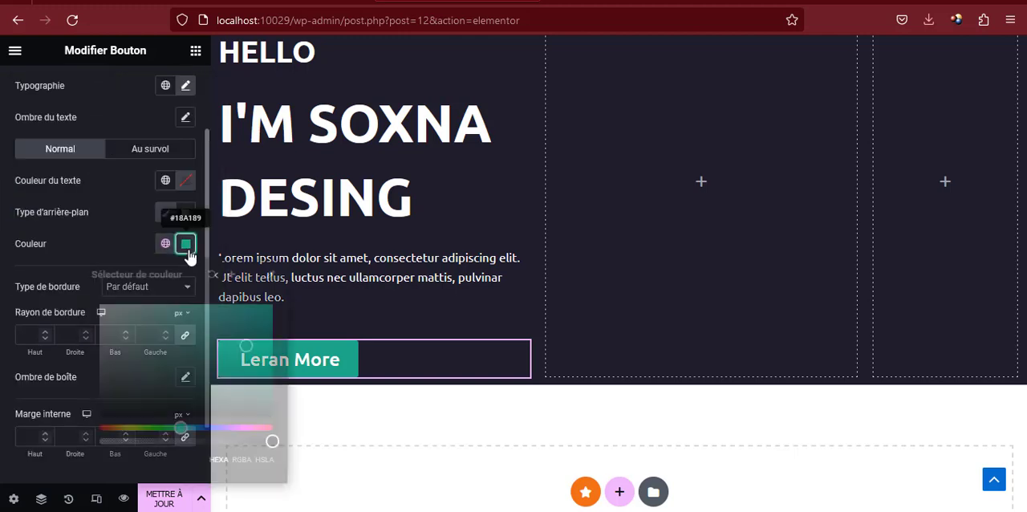
{"action": "double_click", "coordinate": [124, 460]}
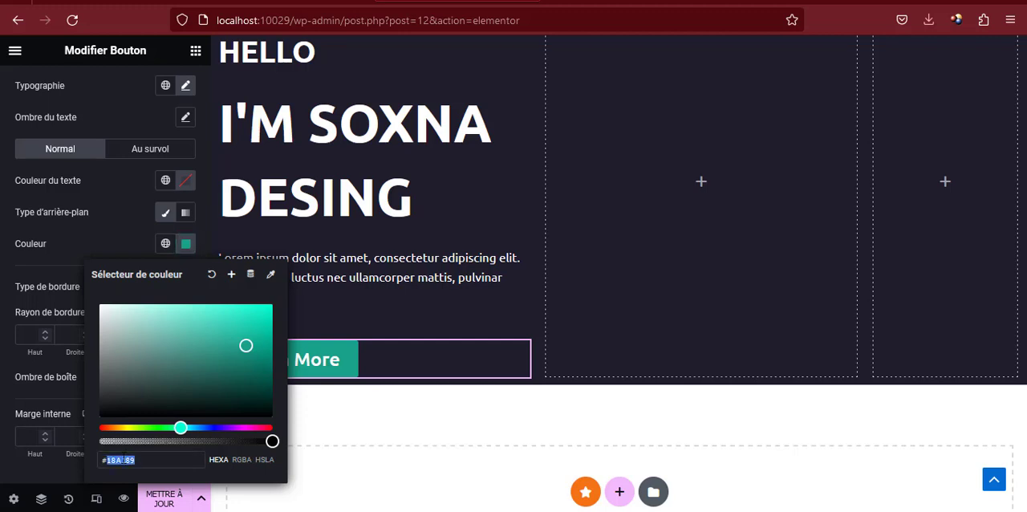
{"action": "type", "text": "f98"}
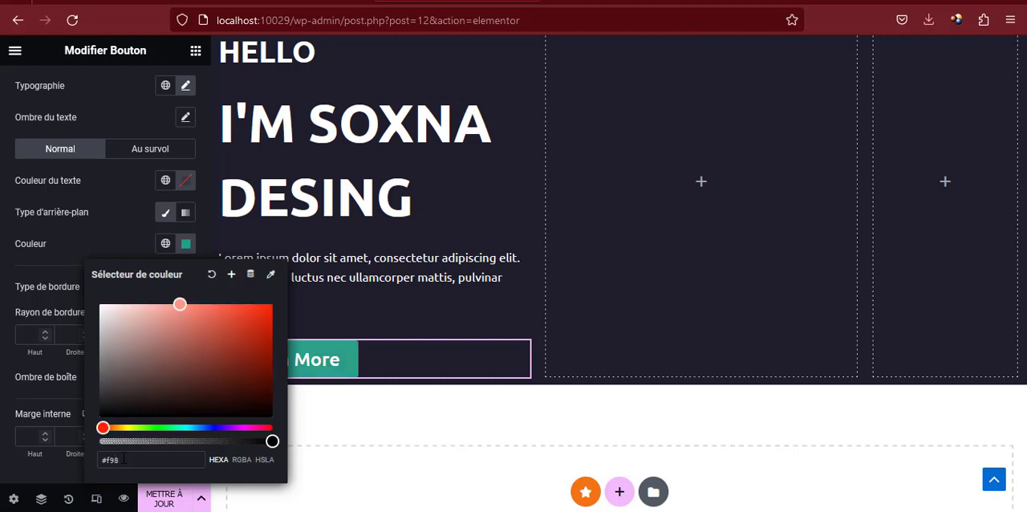
{"action": "type", "text": "01"}
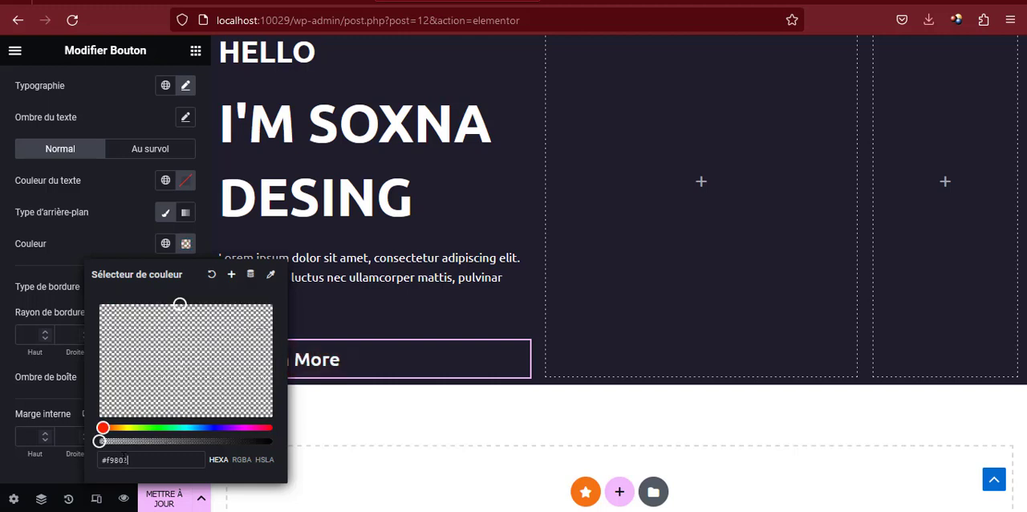
{"action": "type", "text": "4"}
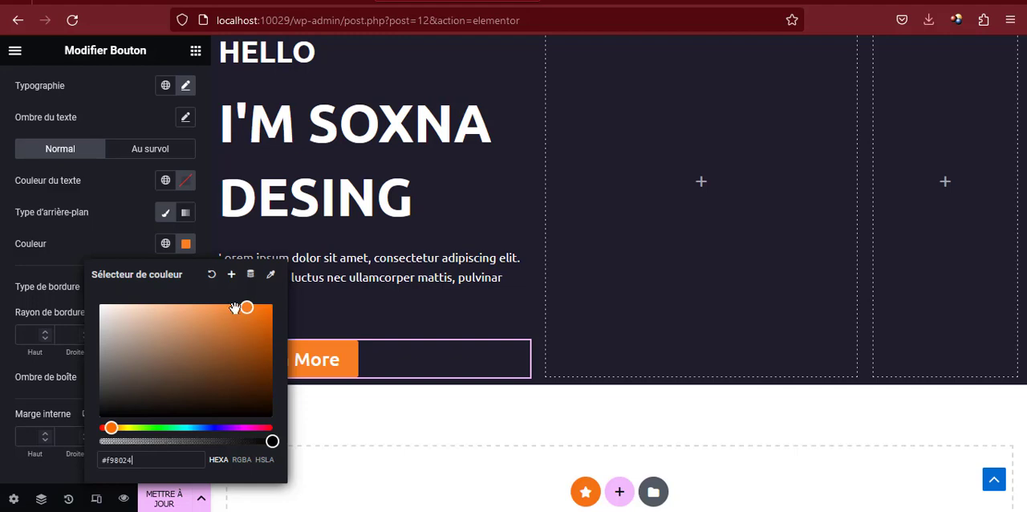
Save the button's background color as a new global color named orange
{"action": "left_click", "coordinate": [231, 273]}
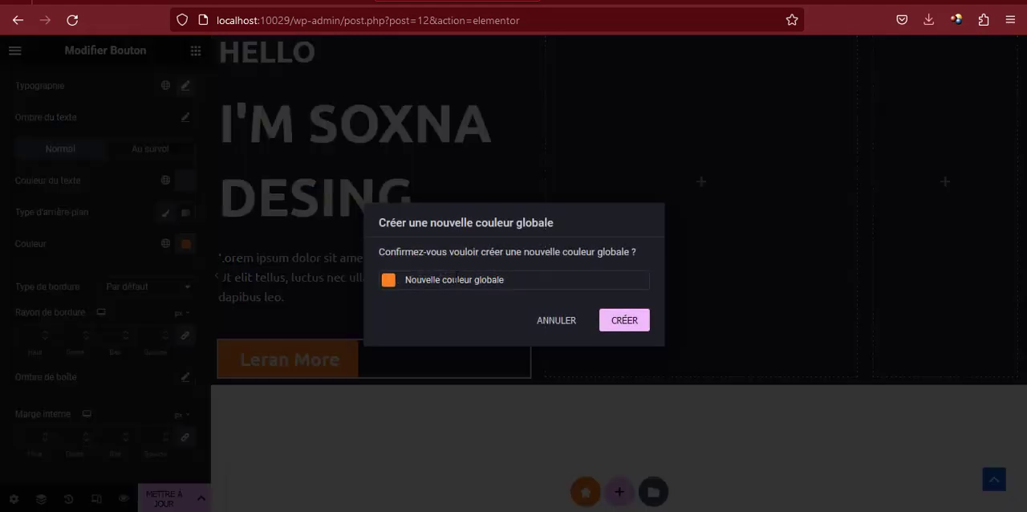
{"action": "triple_click", "coordinate": [455, 279]}
{"action": "type", "text": "orange"}
{"action": "left_click", "coordinate": [618, 324]}
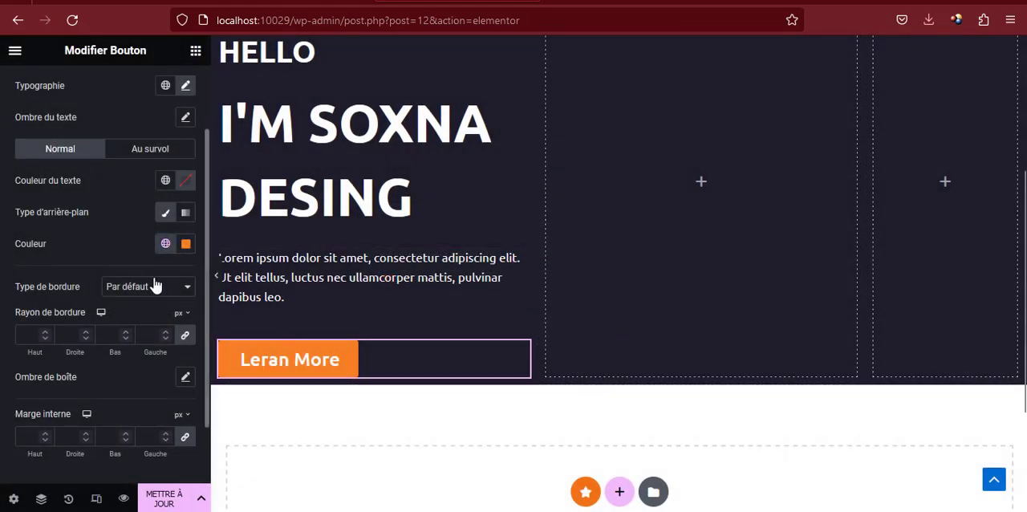
Set the button's hover background to the global color verte (#18A189)
{"action": "left_click", "coordinate": [141, 151]}
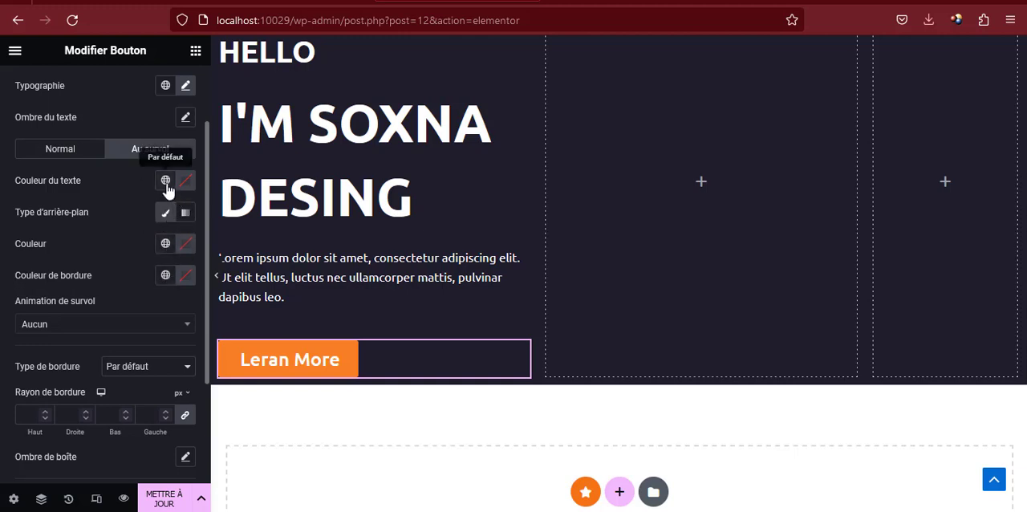
{"action": "left_click", "coordinate": [165, 244]}
{"action": "scroll", "coordinate": [112, 365], "scroll_direction": "down", "scroll_amount": 5}
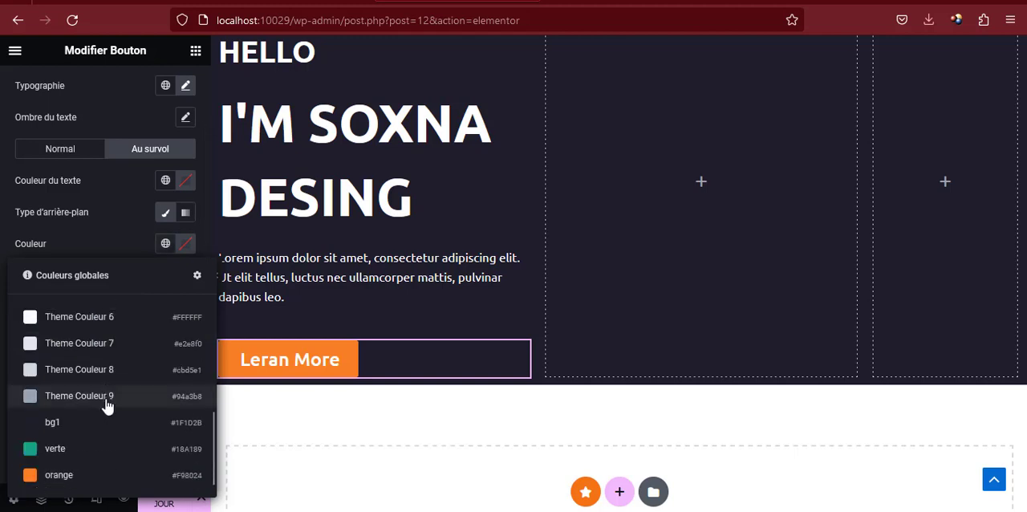
{"action": "left_click", "coordinate": [80, 456]}
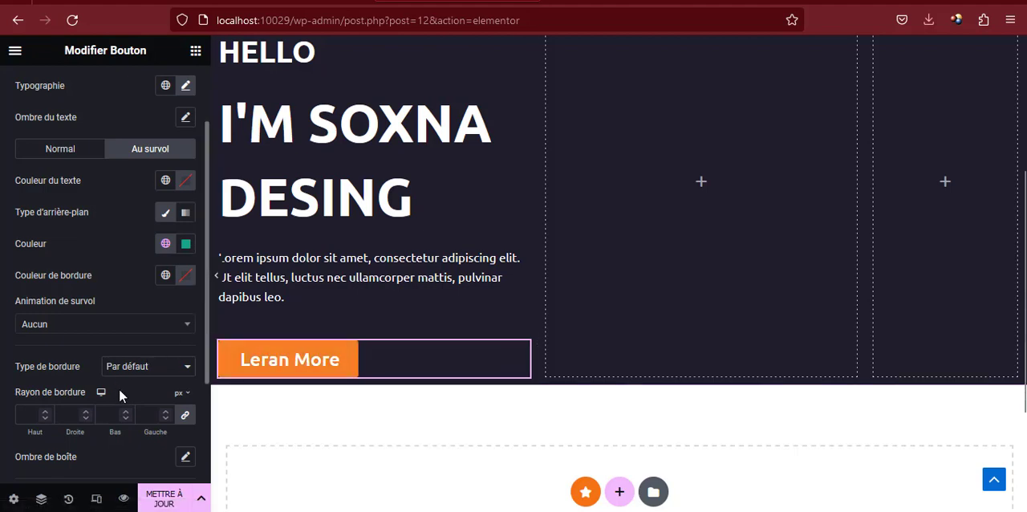
Round all four corners of the button with a 10 px border radius
{"action": "scroll", "coordinate": [124, 369], "scroll_direction": "down", "scroll_amount": 3}
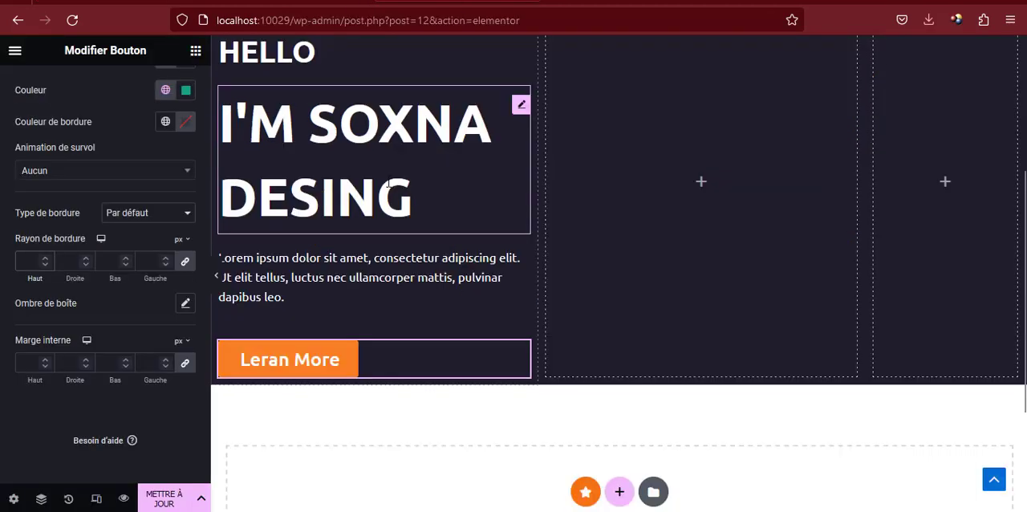
{"action": "left_click", "coordinate": [29, 260]}
{"action": "type", "text": "10"}
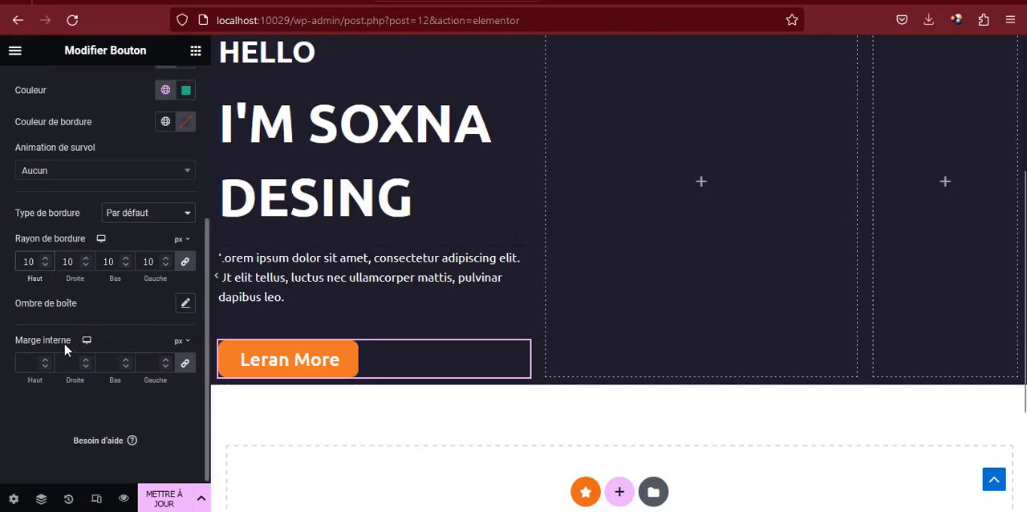
Unlink the button's inner padding values and set them to 15 px for top and bottom and 50 px for right and left
{"action": "left_click", "coordinate": [185, 365]}
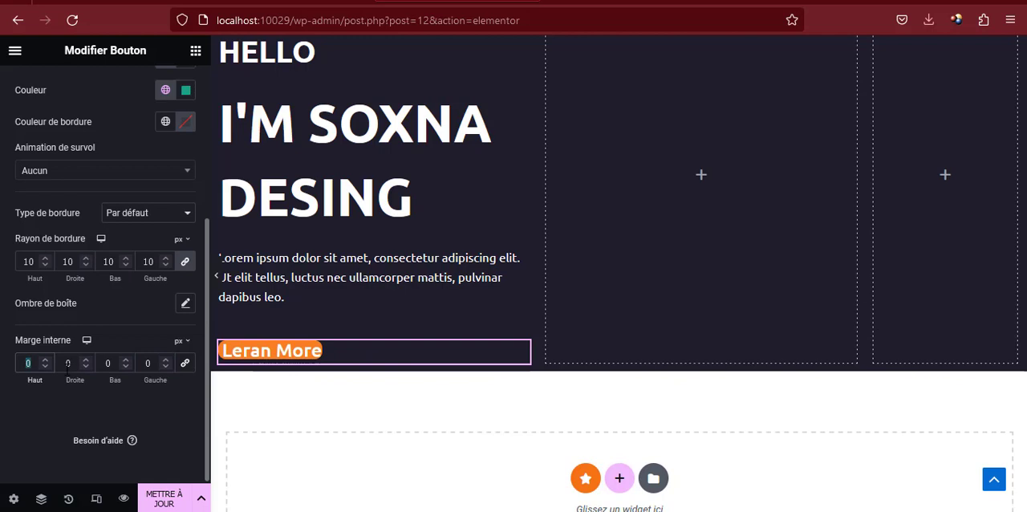
{"action": "type", "text": "15"}
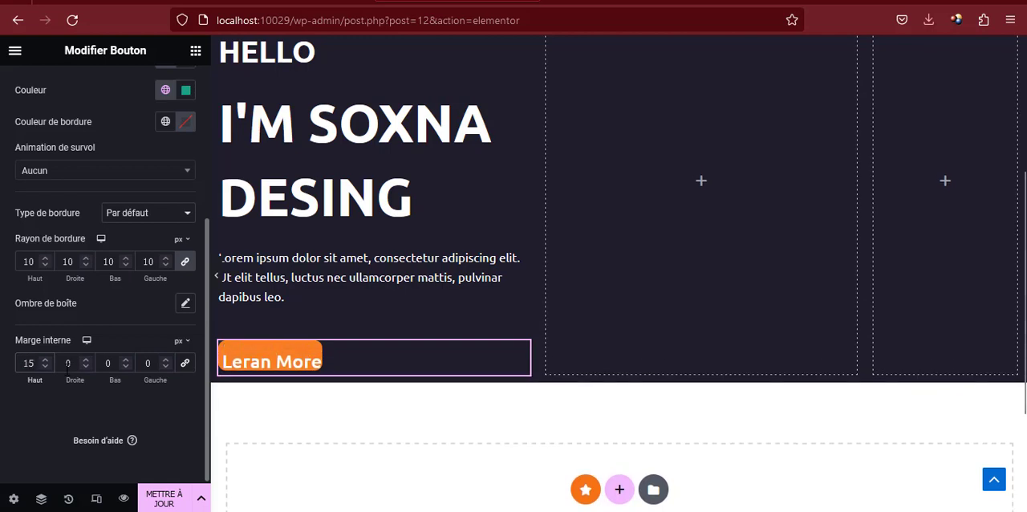
{"action": "key", "text": "Tab"}
{"action": "key", "text": "Tab"}
{"action": "type", "text": "15"}
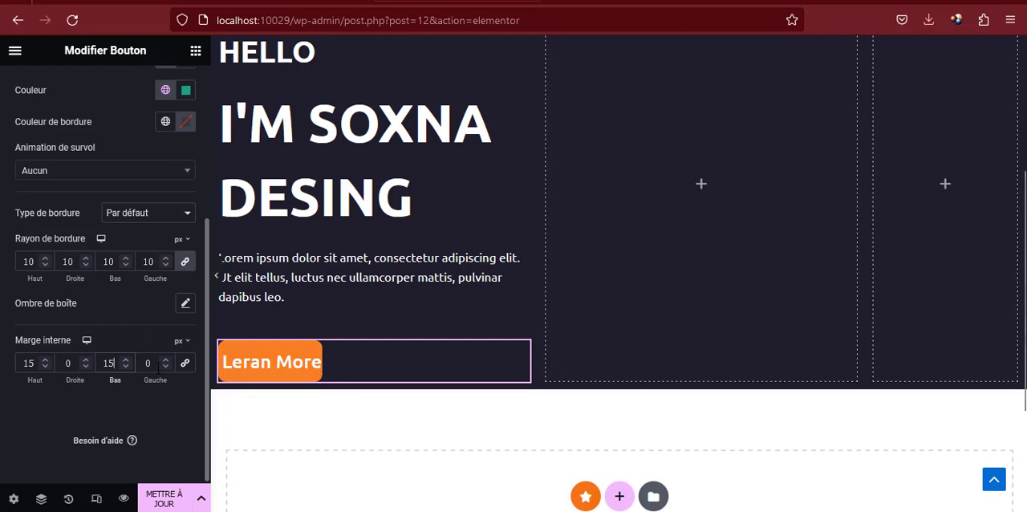
{"action": "left_click_drag", "start_coordinate": [63, 362], "coordinate": [81, 361]}
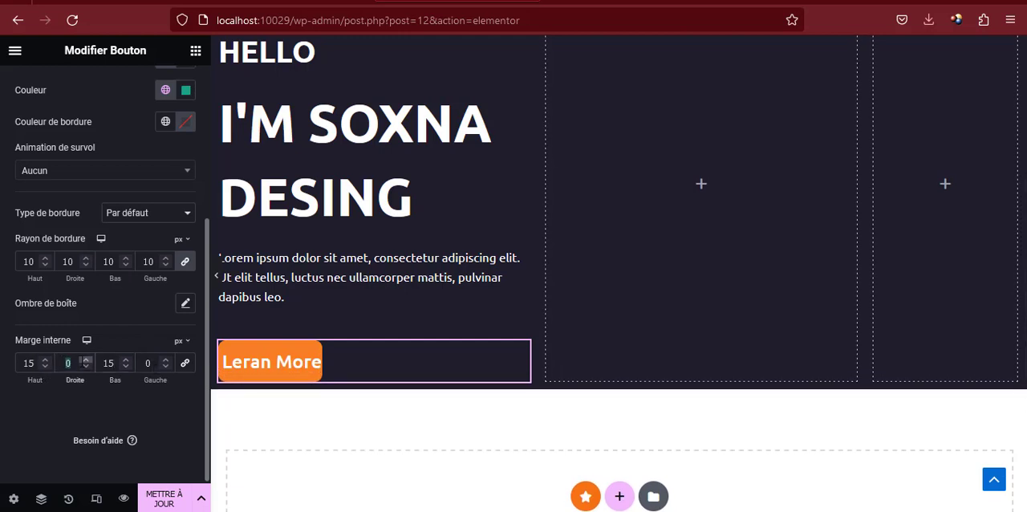
{"action": "type", "text": "50"}
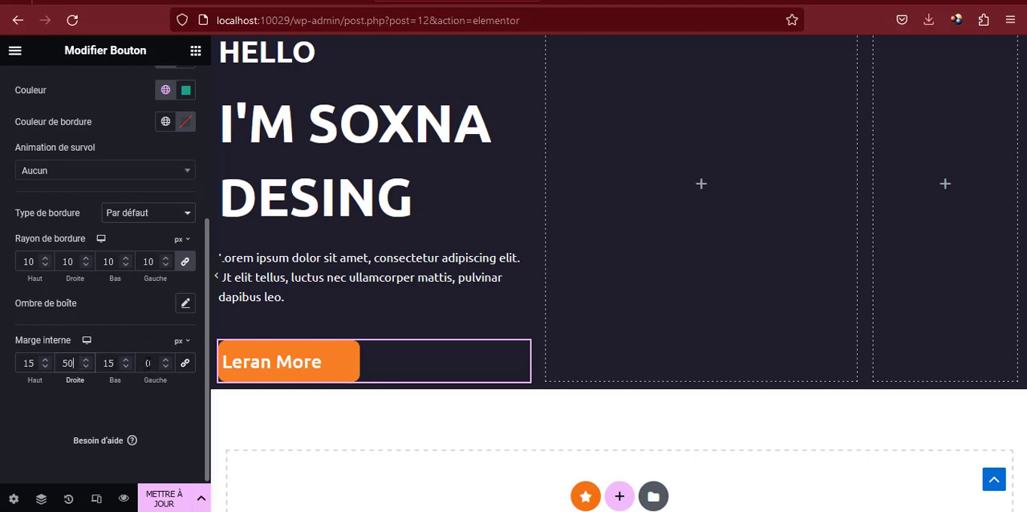
{"action": "type", "text": "50"}
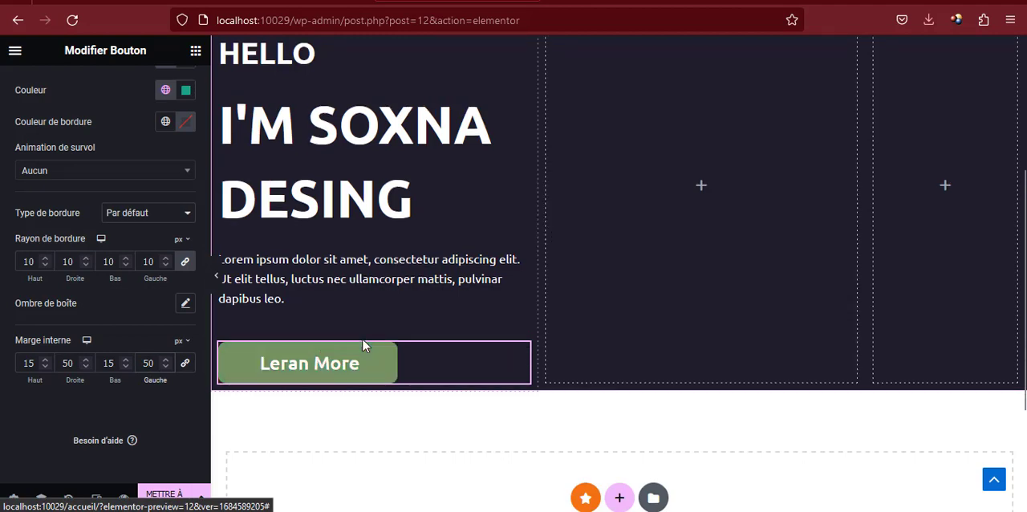
{"action": "scroll", "coordinate": [362, 341], "scroll_direction": "up", "scroll_amount": 3}
{"action": "scroll", "coordinate": [362, 341], "scroll_direction": "down", "scroll_amount": 2}
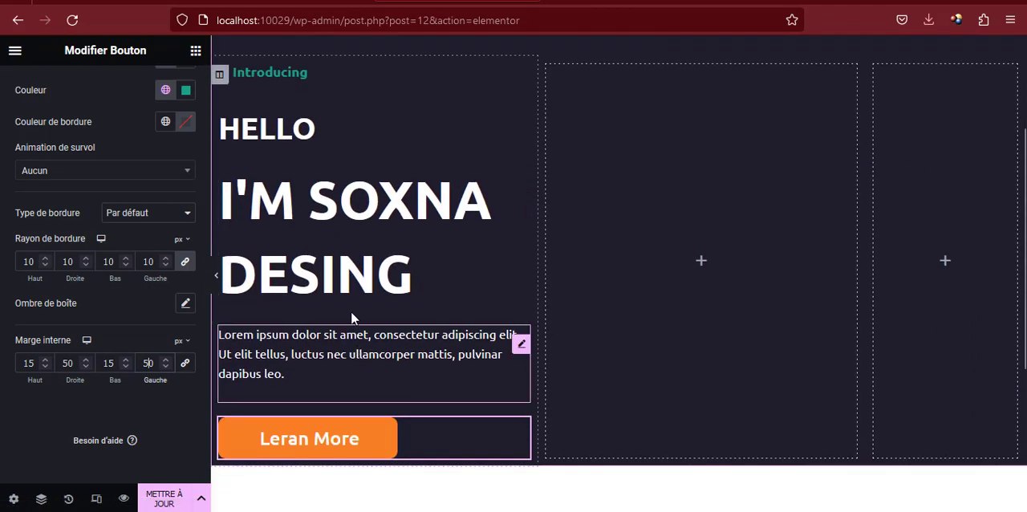
{"action": "left_click", "coordinate": [217, 278]}
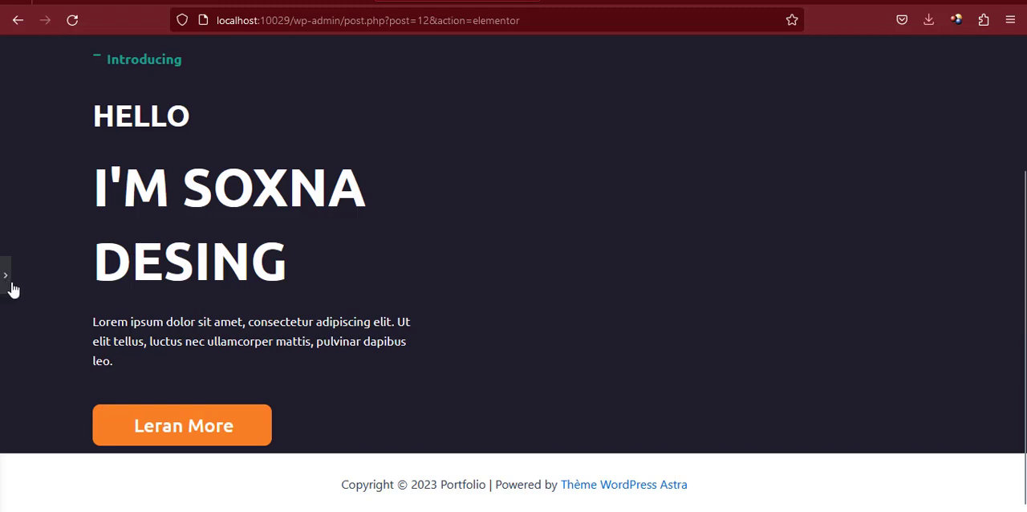
{"action": "left_click", "coordinate": [10, 280]}
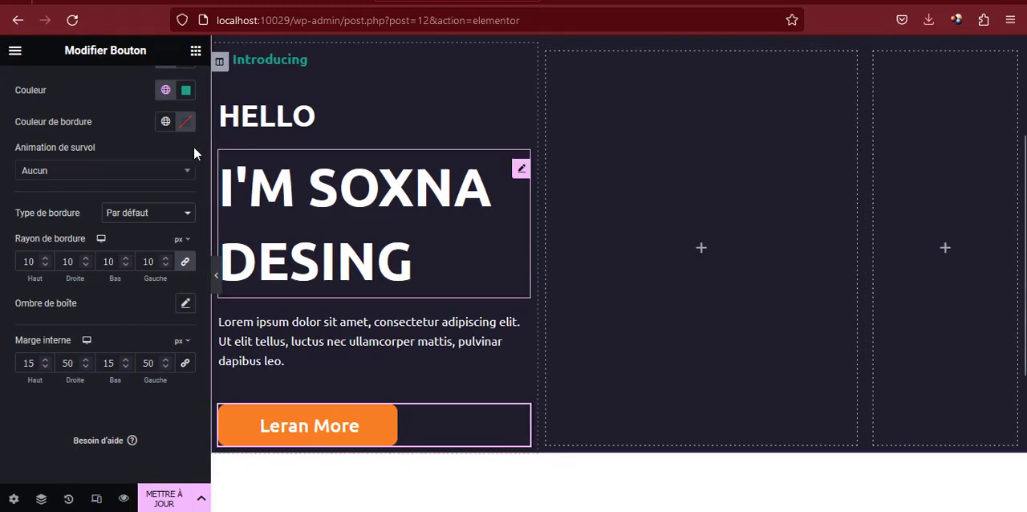
Add an Image widget to the empty middle column of the hero section
{"action": "scroll", "coordinate": [197, 129], "scroll_direction": "up", "scroll_amount": 2}
{"action": "left_click", "coordinate": [196, 51]}
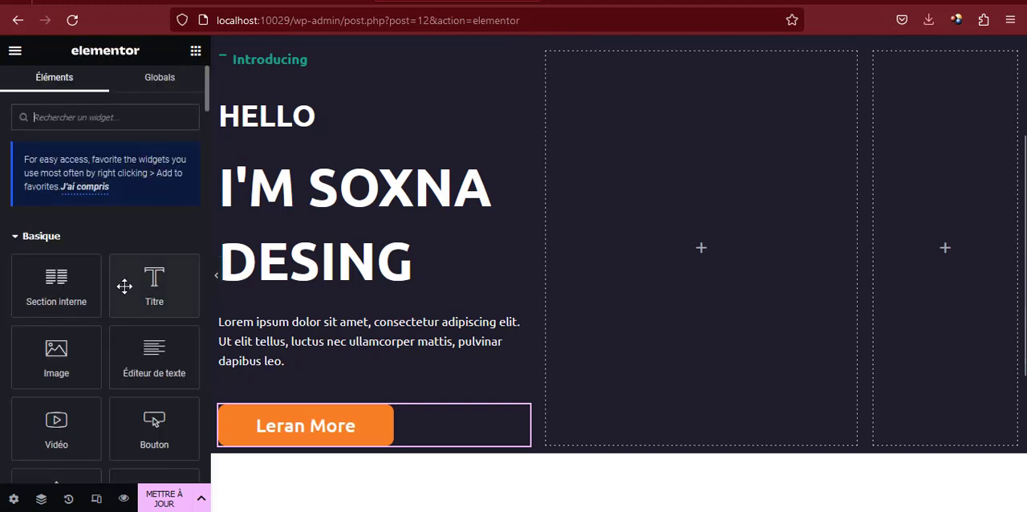
{"action": "left_click_drag", "start_coordinate": [58, 361], "coordinate": [680, 251]}
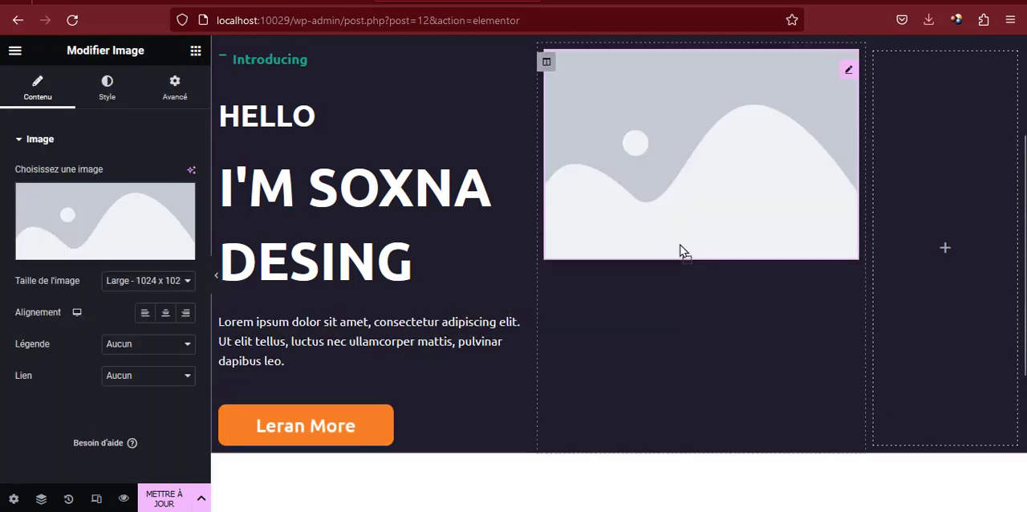
Upload en-tête.png from the images folder and select it as the Image widget's picture
{"action": "left_click", "coordinate": [133, 211]}
{"action": "left_click", "coordinate": [245, 115]}
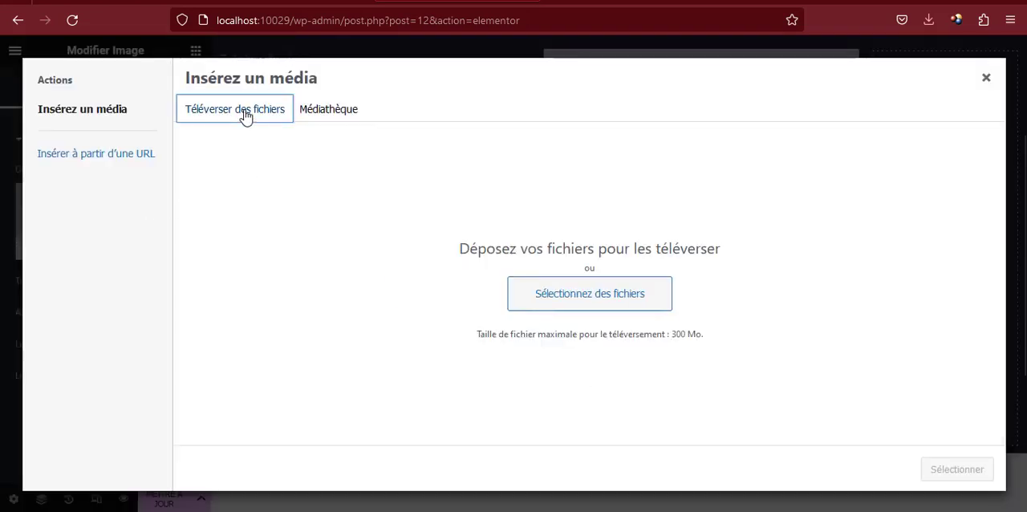
{"action": "left_click", "coordinate": [587, 294]}
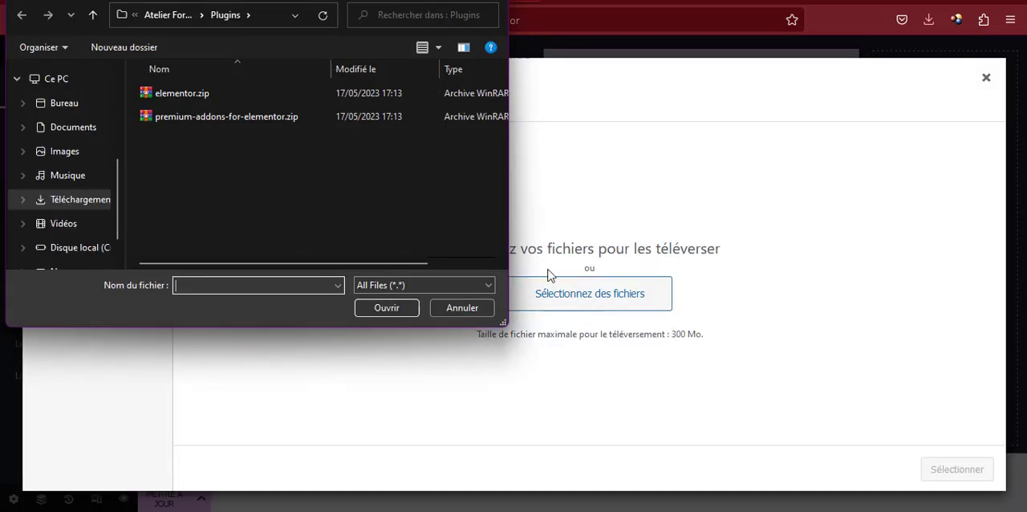
{"action": "left_click", "coordinate": [167, 15]}
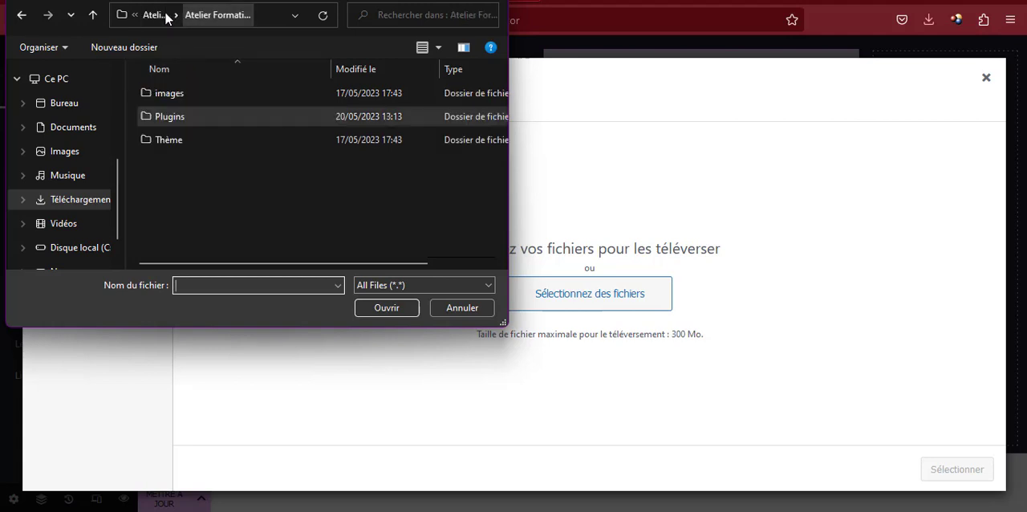
{"action": "double_click", "coordinate": [187, 100]}
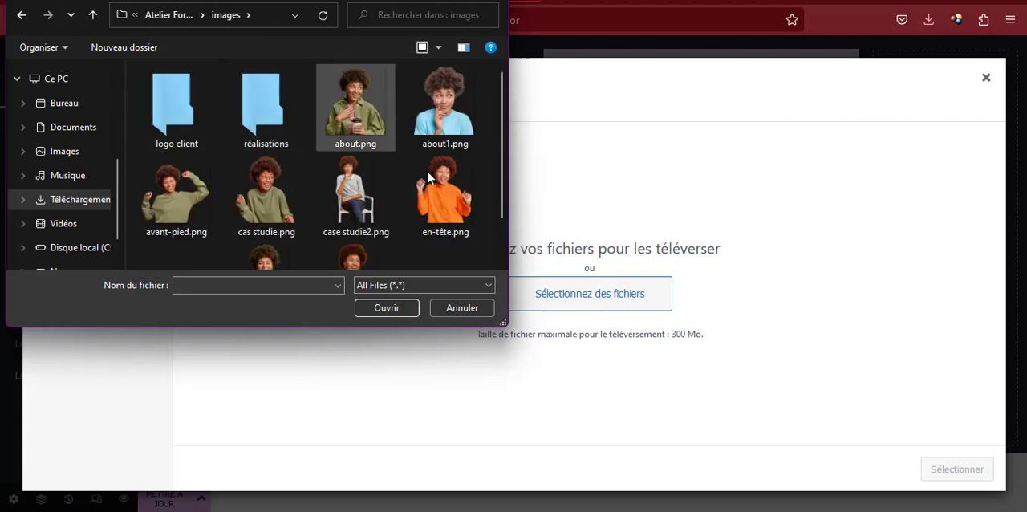
{"action": "scroll", "coordinate": [424, 177], "scroll_direction": "down", "scroll_amount": 1}
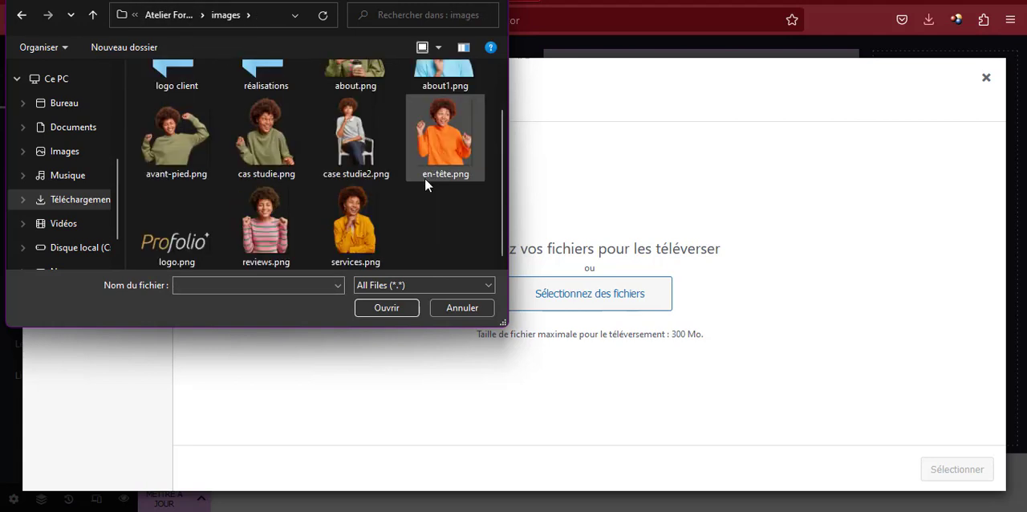
{"action": "left_click", "coordinate": [442, 129]}
{"action": "double_click", "coordinate": [442, 129]}
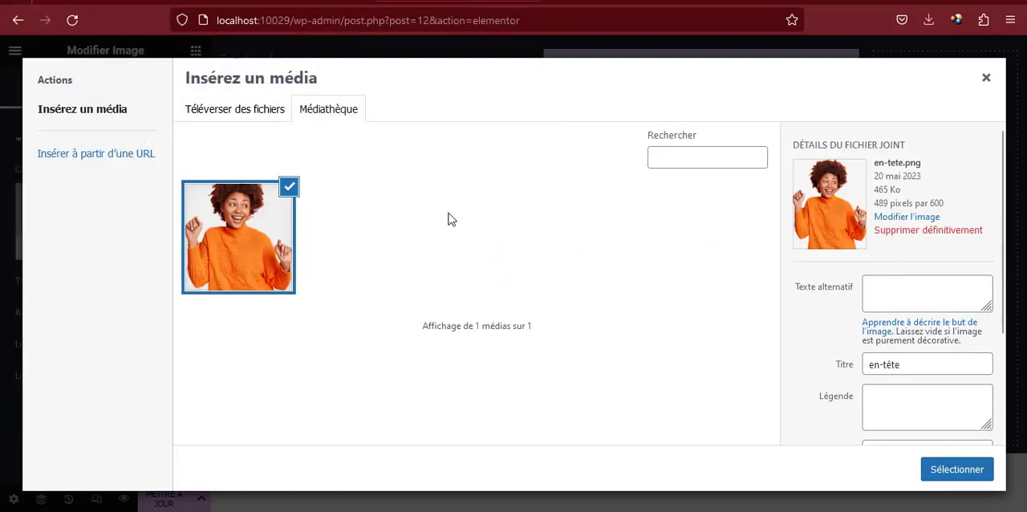
{"action": "left_click", "coordinate": [957, 469]}
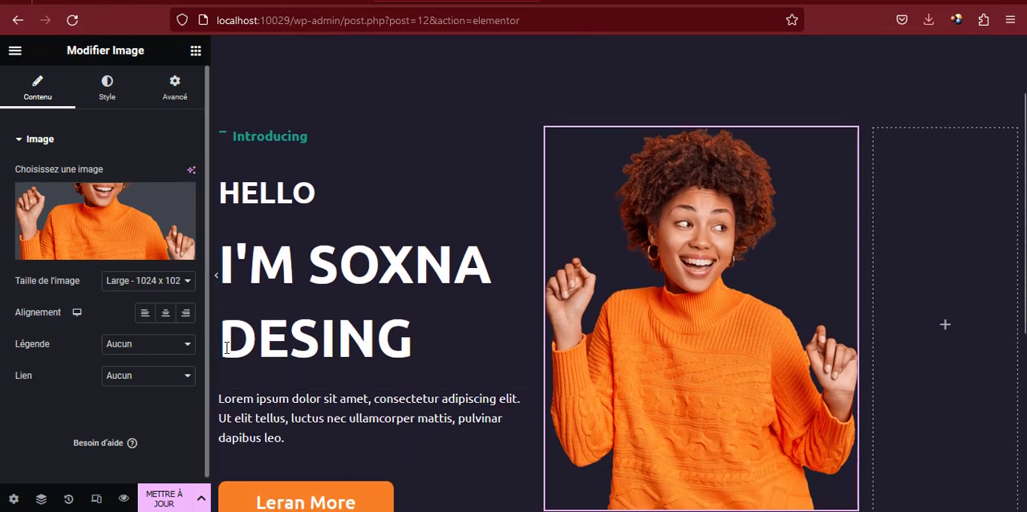
Unlink the hero image's outer margins and set the bottom margin to -10 px so it meets the section's lower edge
{"action": "left_click", "coordinate": [214, 277]}
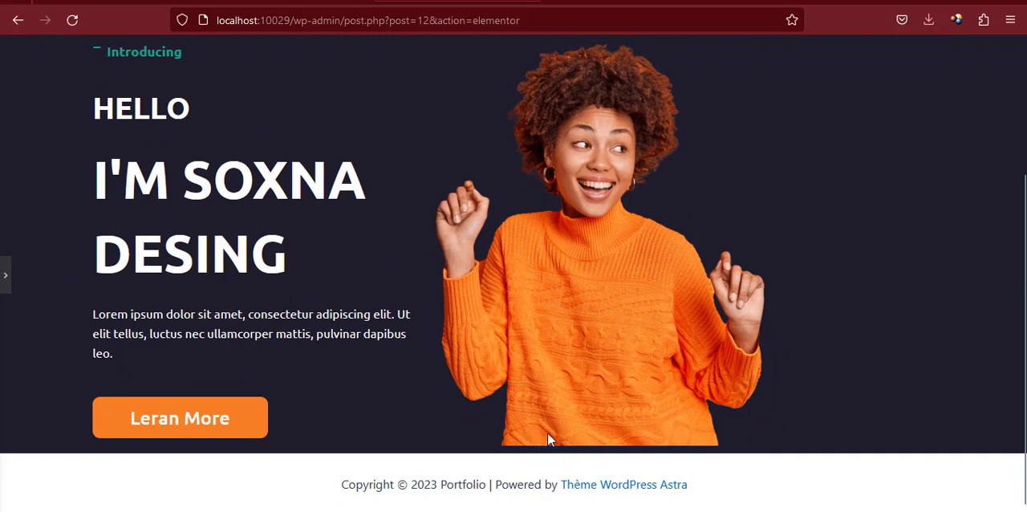
{"action": "left_click", "coordinate": [4, 279]}
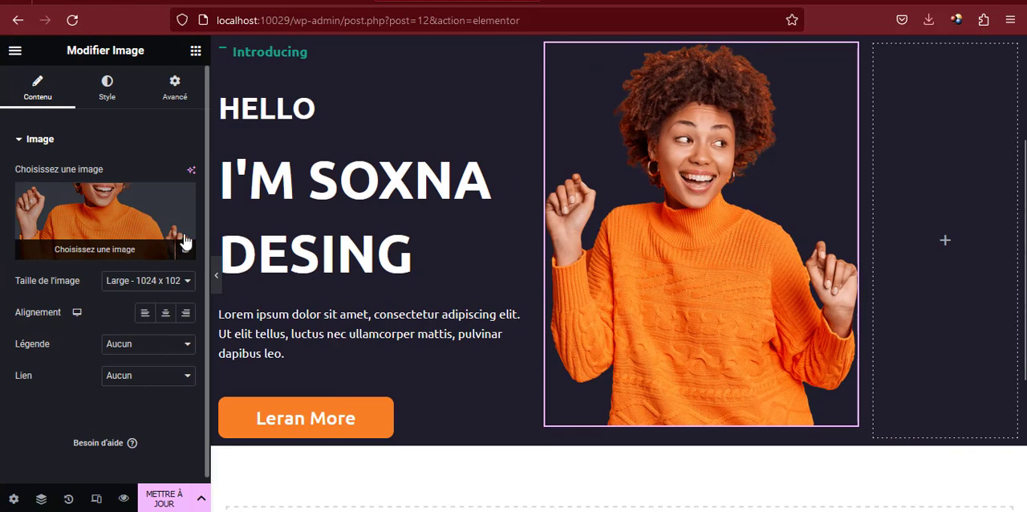
{"action": "scroll", "coordinate": [559, 220], "scroll_direction": "up", "scroll_amount": 2}
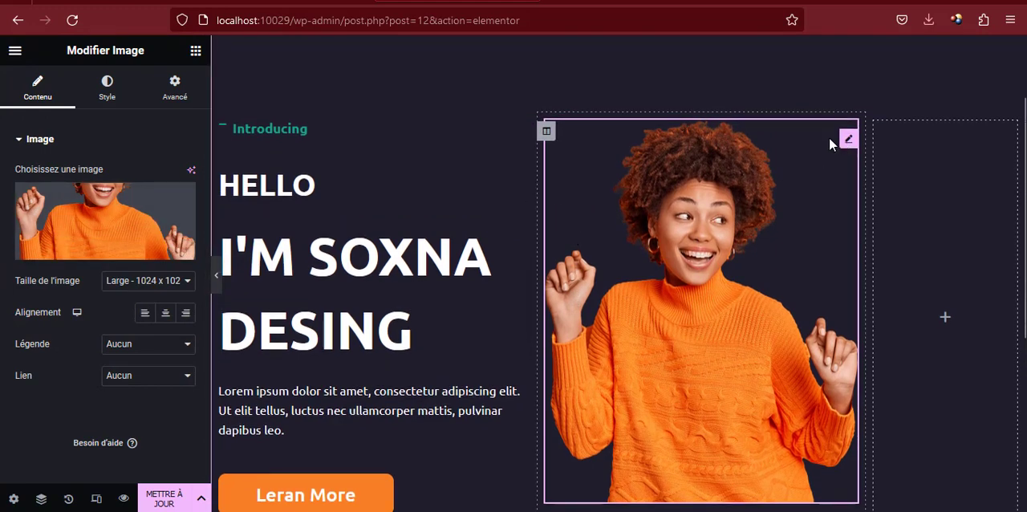
{"action": "left_click", "coordinate": [173, 88]}
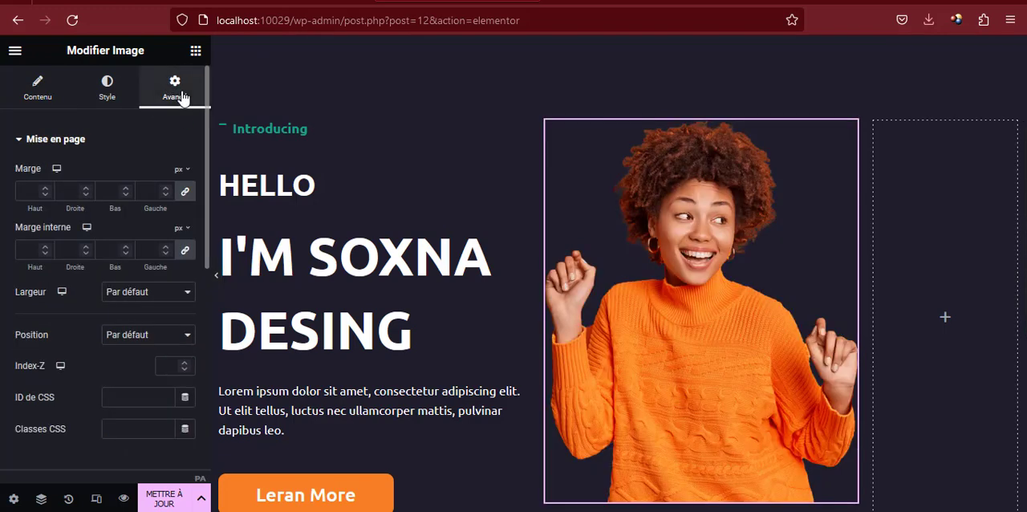
{"action": "left_click", "coordinate": [185, 195]}
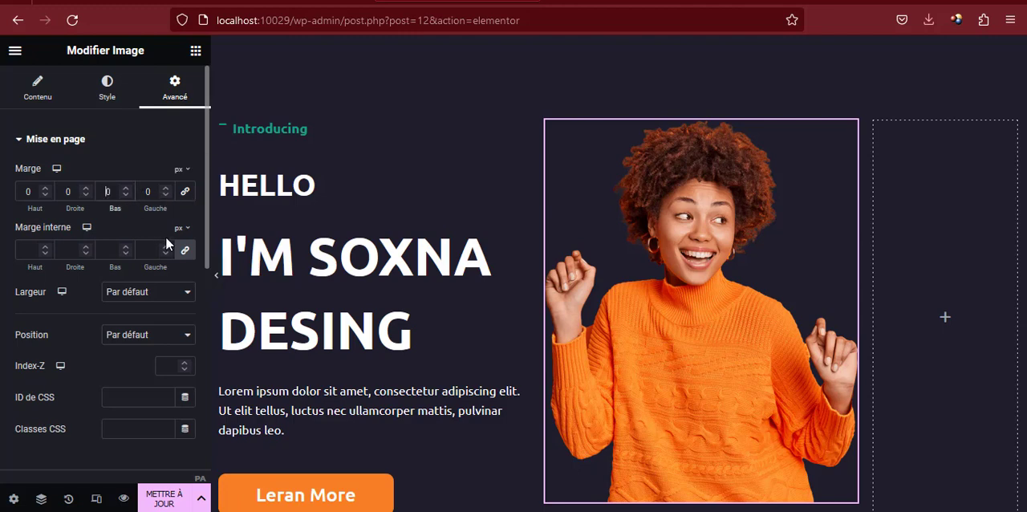
{"action": "type", "text": "1"}
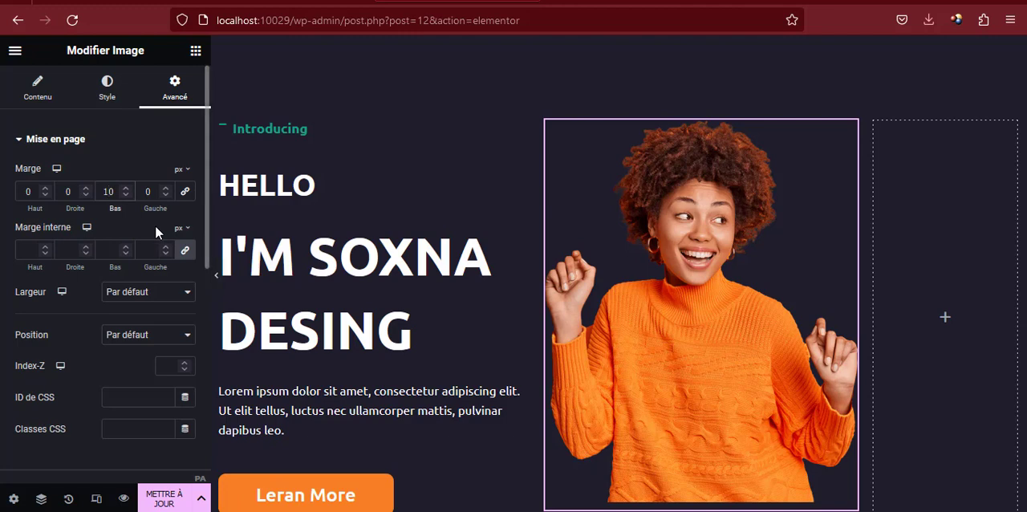
{"action": "scroll", "coordinate": [407, 257], "scroll_direction": "down", "scroll_amount": 1}
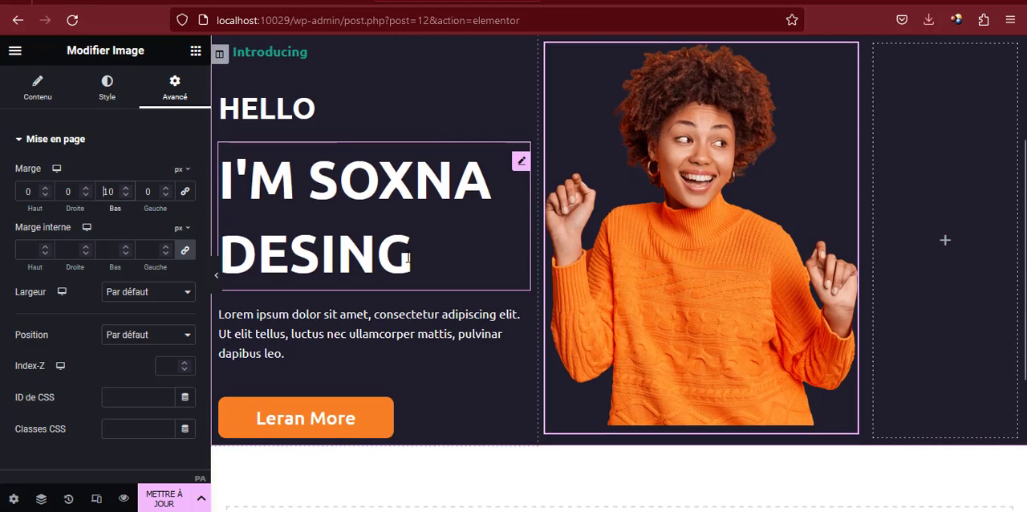
{"action": "type", "text": "-"}
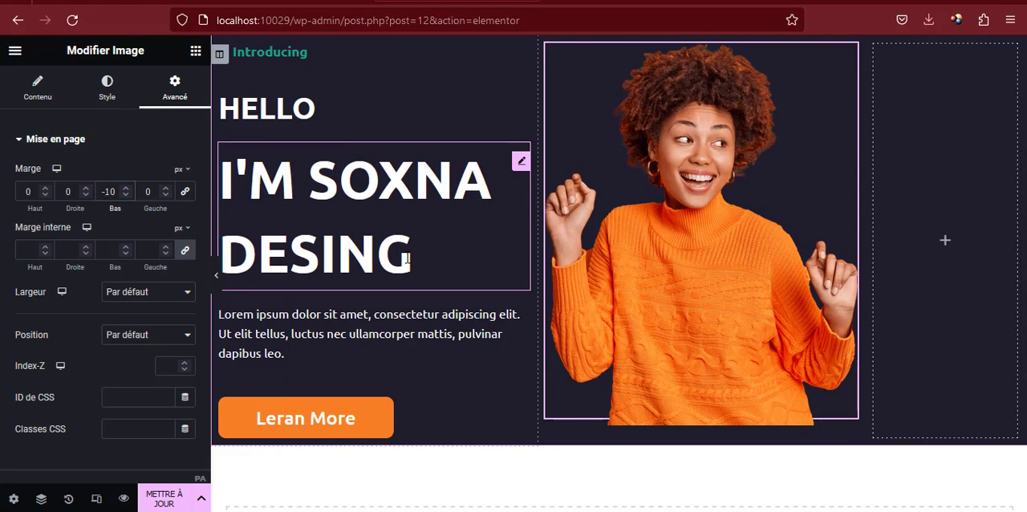
{"action": "scroll", "coordinate": [506, 229], "scroll_direction": "up", "scroll_amount": 2}
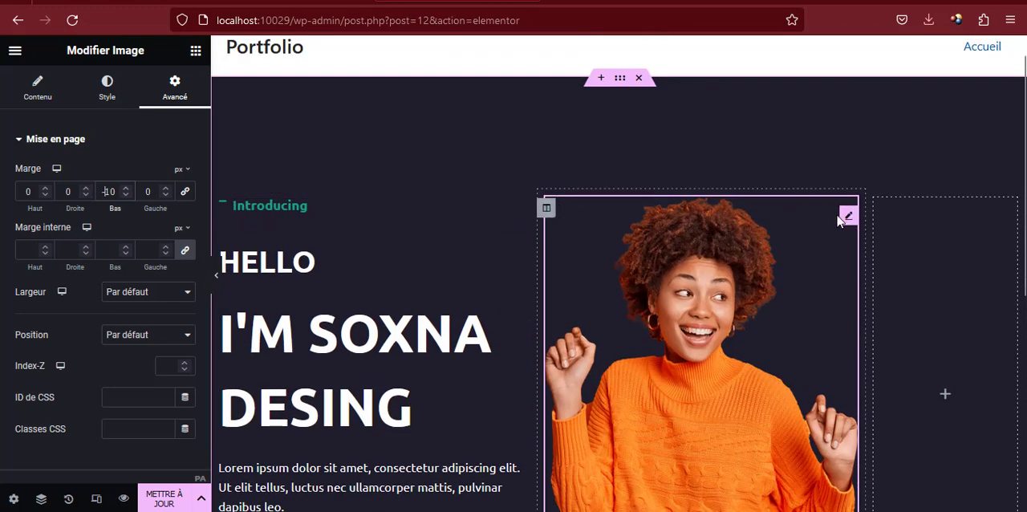
{"action": "scroll", "coordinate": [839, 218], "scroll_direction": "down", "scroll_amount": 2}
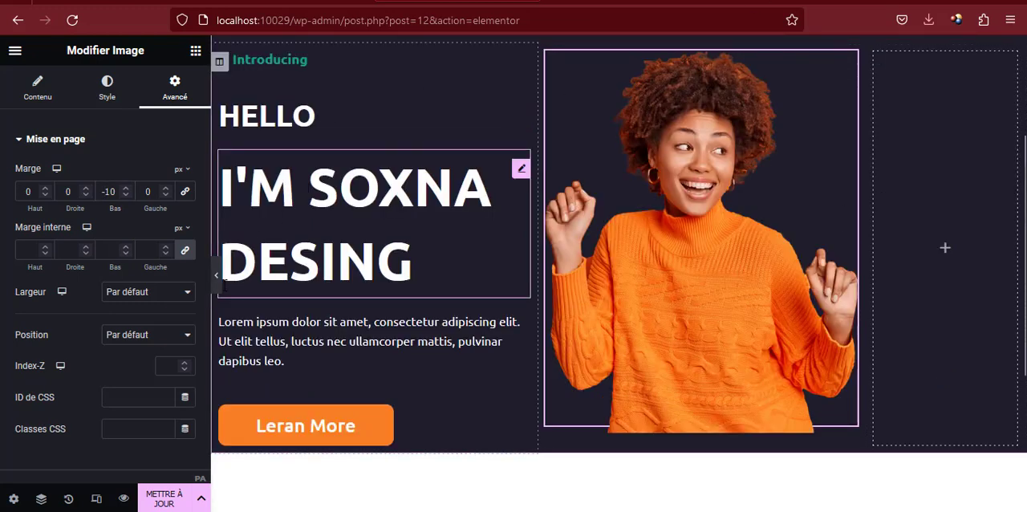
{"action": "left_click", "coordinate": [216, 276]}
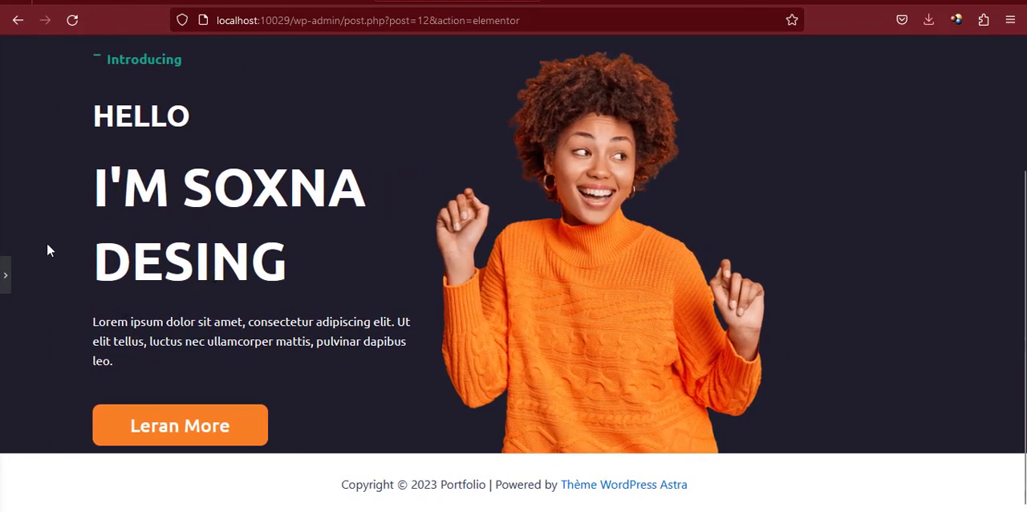
{"action": "left_click", "coordinate": [5, 277]}
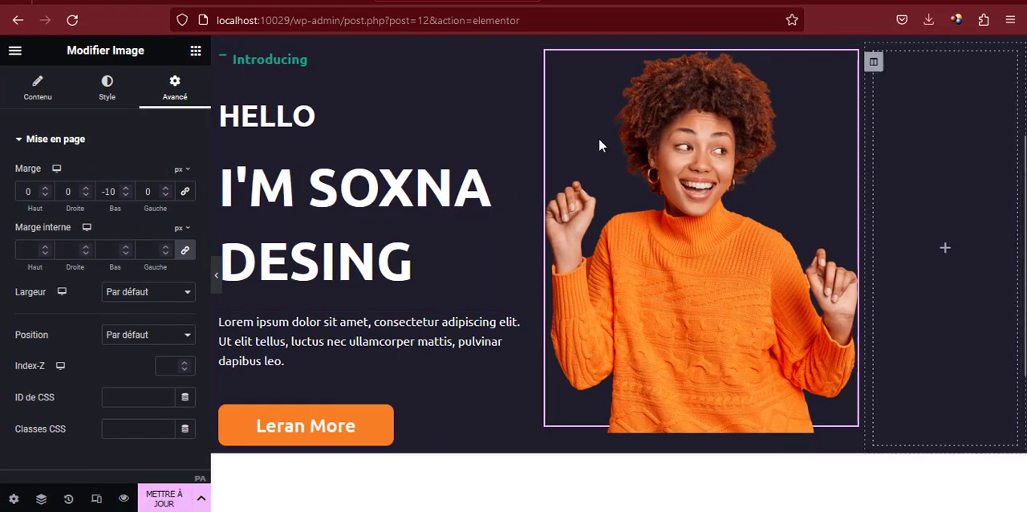
Update the Accueil page and preview its hero section from top to bottom
{"action": "left_click", "coordinate": [159, 498]}
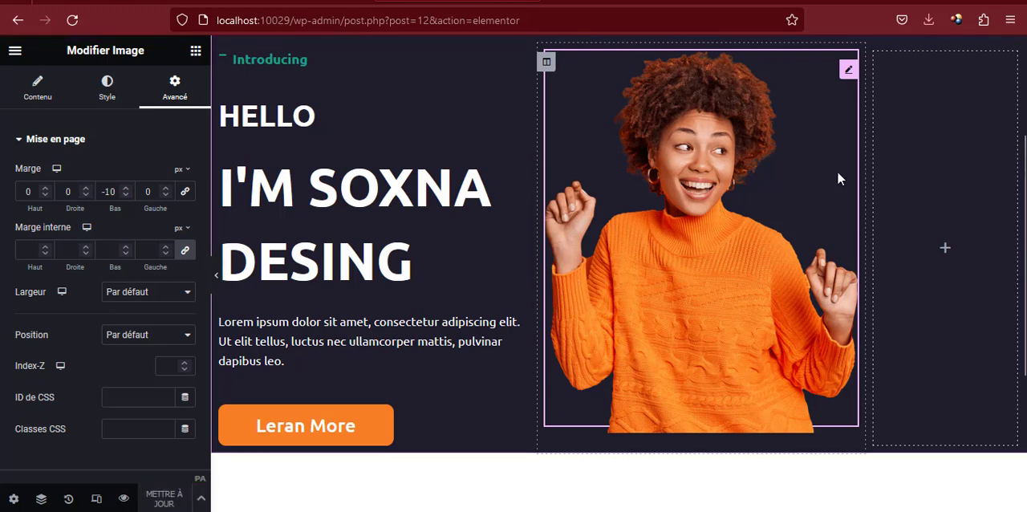
{"action": "left_click", "coordinate": [124, 498]}
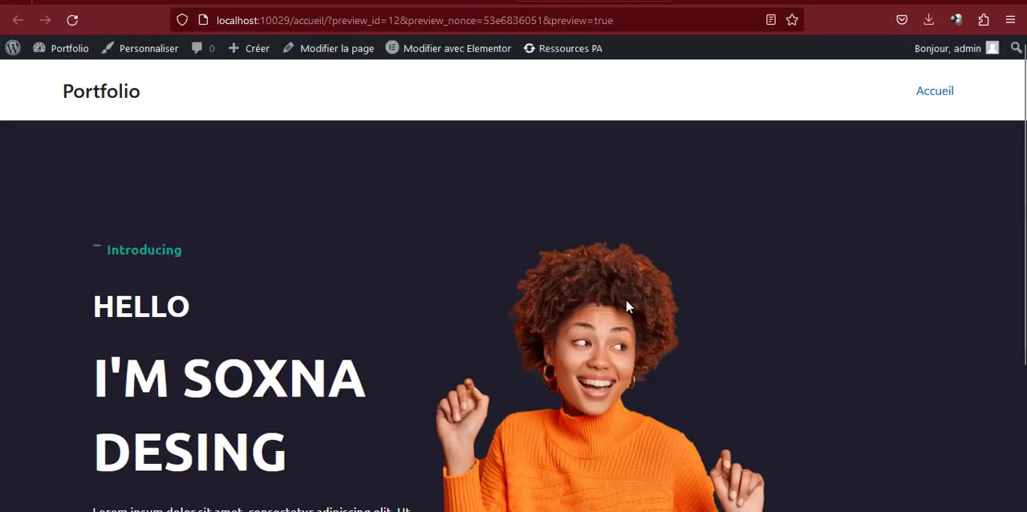
{"action": "scroll", "coordinate": [609, 309], "scroll_direction": "down", "scroll_amount": 3}
{"action": "scroll", "coordinate": [598, 304], "scroll_direction": "up", "scroll_amount": 3}
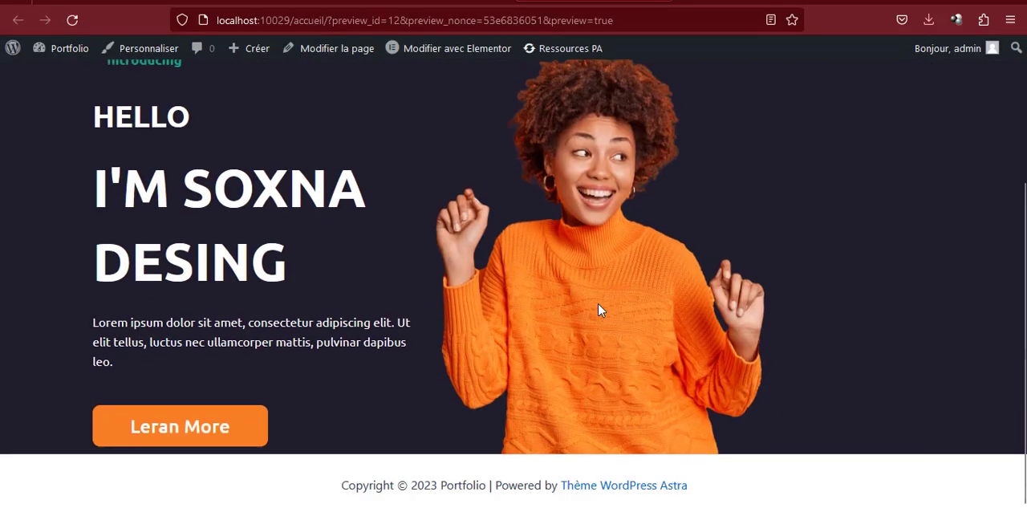
{"action": "scroll", "coordinate": [598, 304], "scroll_direction": "down", "scroll_amount": 3}
{"action": "scroll", "coordinate": [598, 303], "scroll_direction": "up", "scroll_amount": 3}
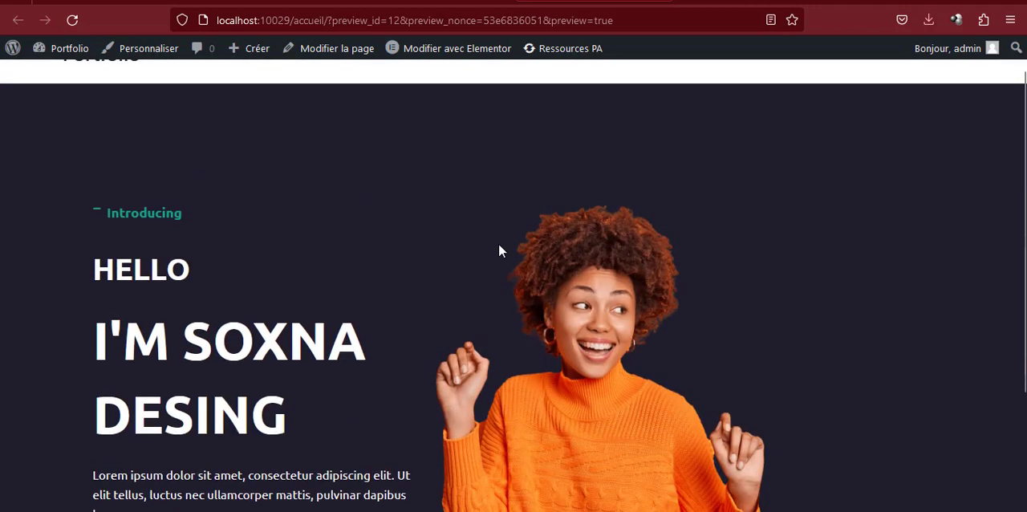
Examine the column of experience, project and client counters in the hero of the reference portfolio site
{"action": "left_click", "coordinate": [463, 2]}
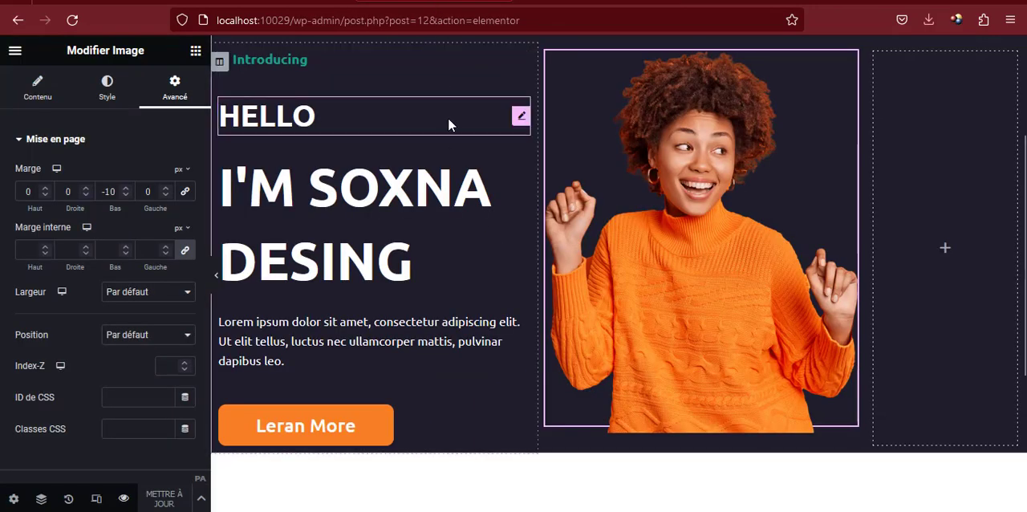
{"action": "left_click", "coordinate": [88, 2]}
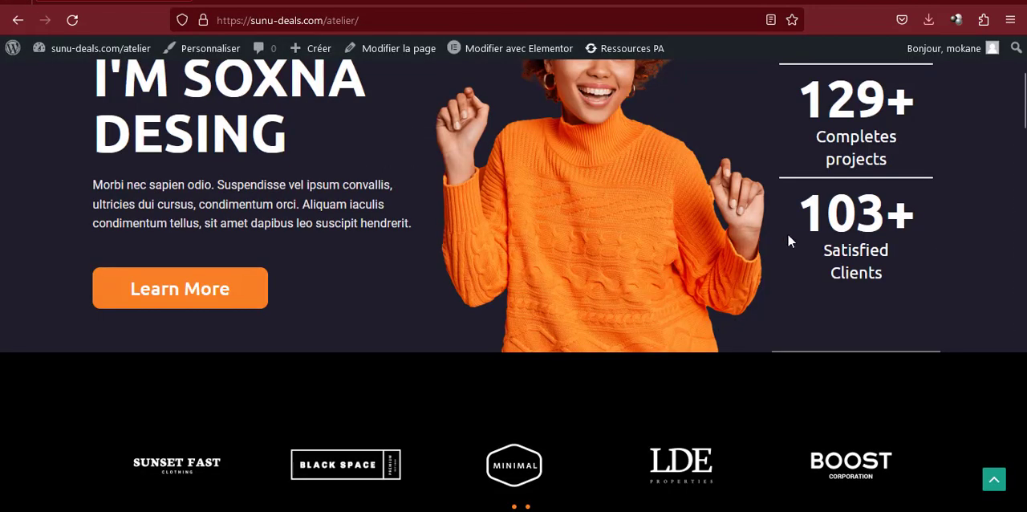
{"action": "scroll", "coordinate": [788, 238], "scroll_direction": "up", "scroll_amount": 3}
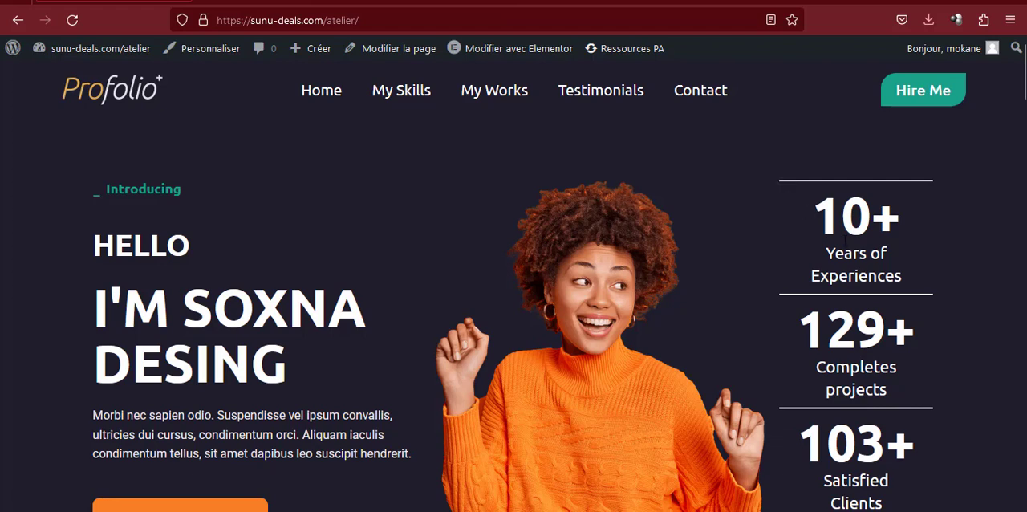
{"action": "left_click_drag", "start_coordinate": [845, 235], "coordinate": [883, 303]}
{"action": "left_click_drag", "start_coordinate": [886, 389], "coordinate": [887, 392]}
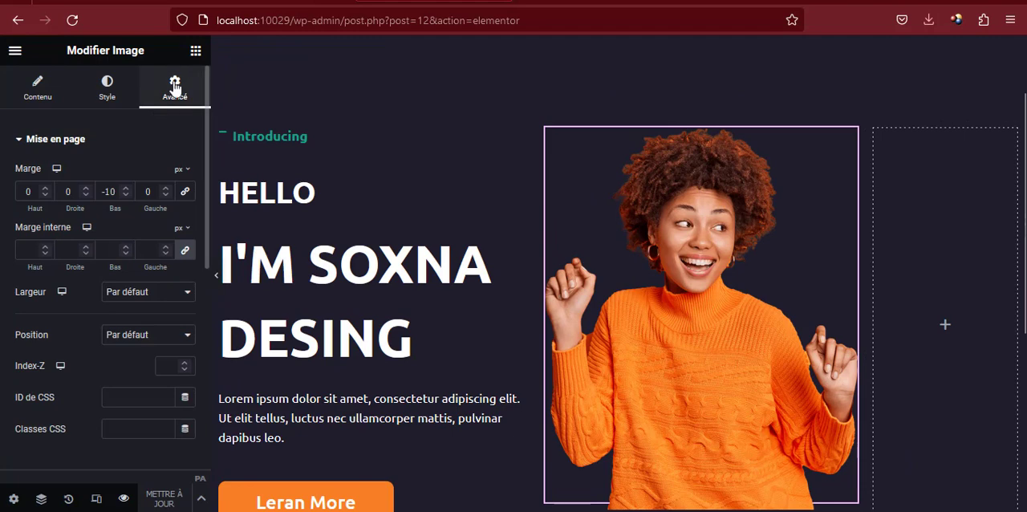
Add an inner section to the empty third column of the Accueil hero and delete one of its two columns
{"action": "left_click", "coordinate": [196, 52]}
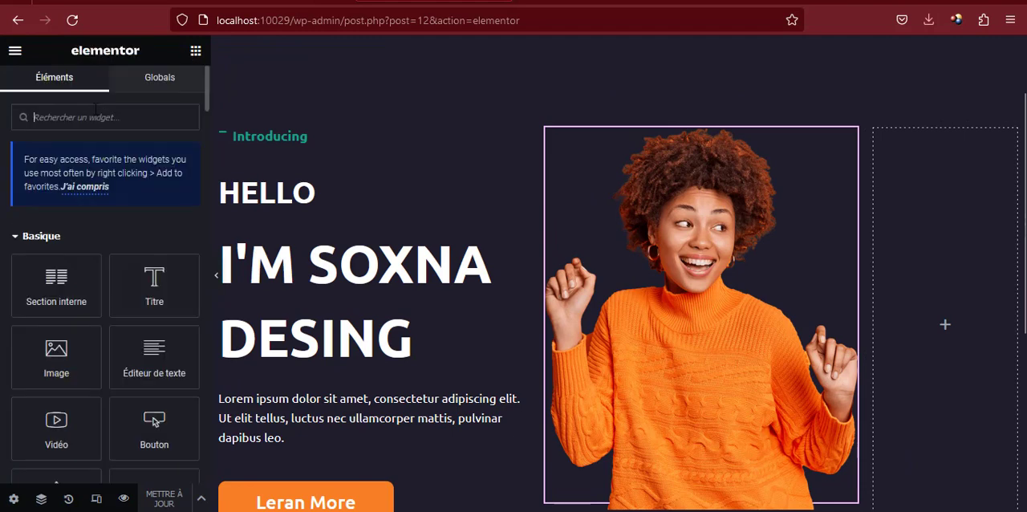
{"action": "left_click_drag", "start_coordinate": [34, 280], "coordinate": [917, 312]}
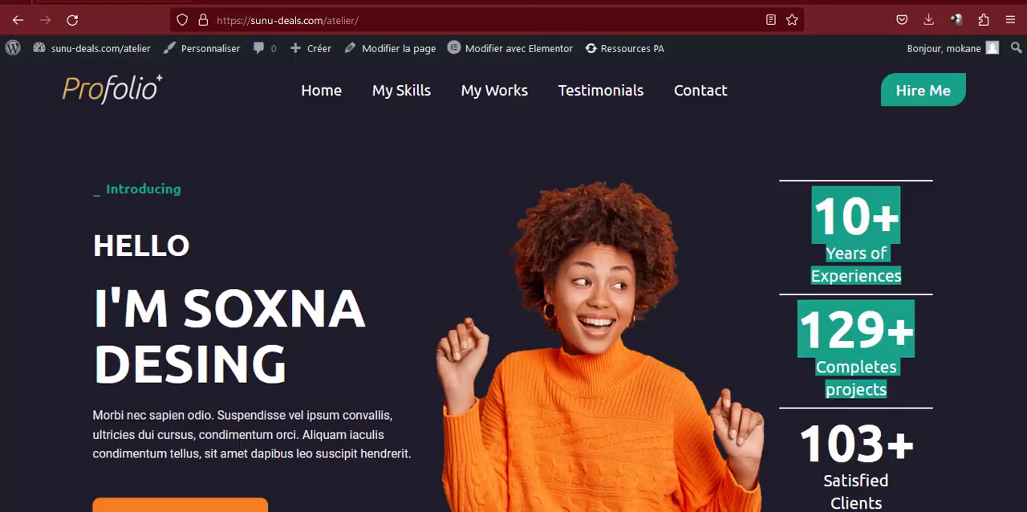
{"action": "left_click", "coordinate": [776, 217]}
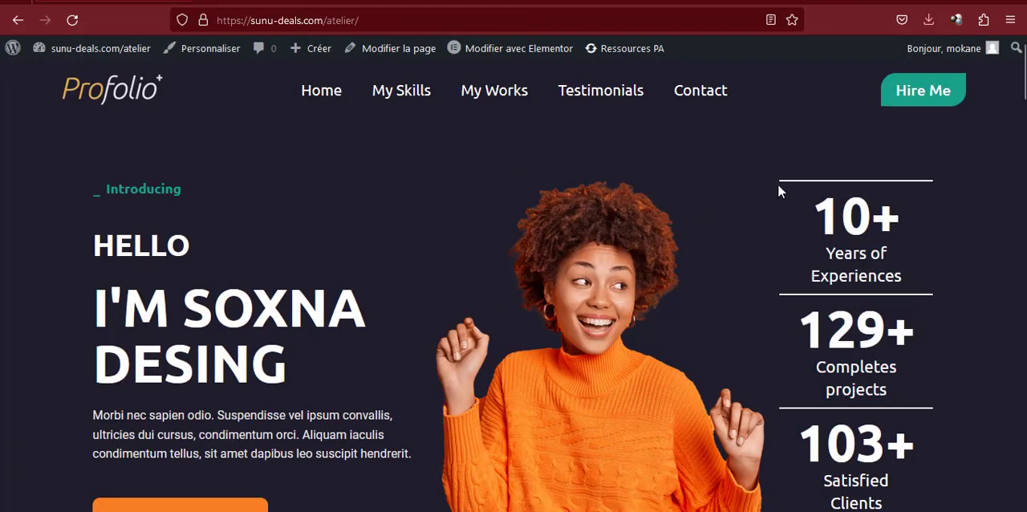
{"action": "triple_click", "coordinate": [778, 191]}
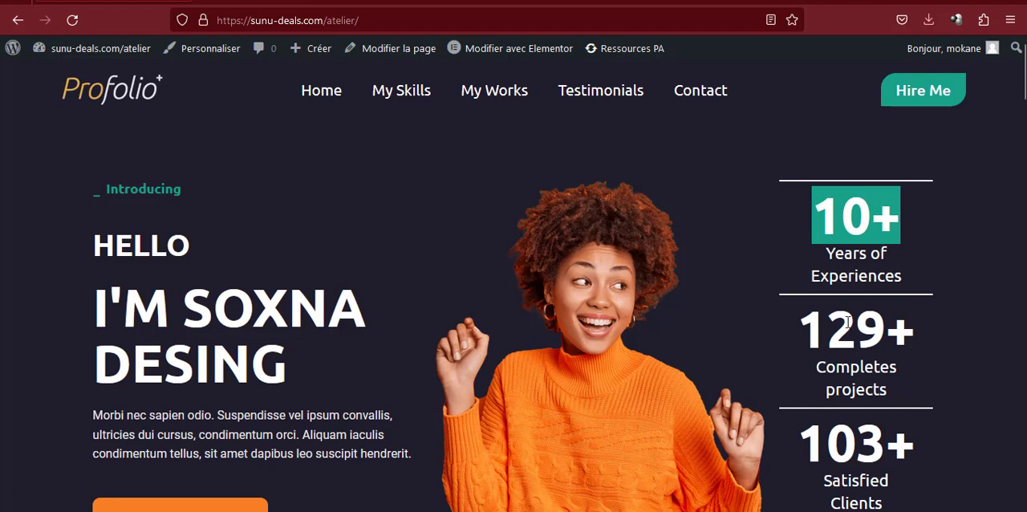
{"action": "left_click", "coordinate": [419, 2]}
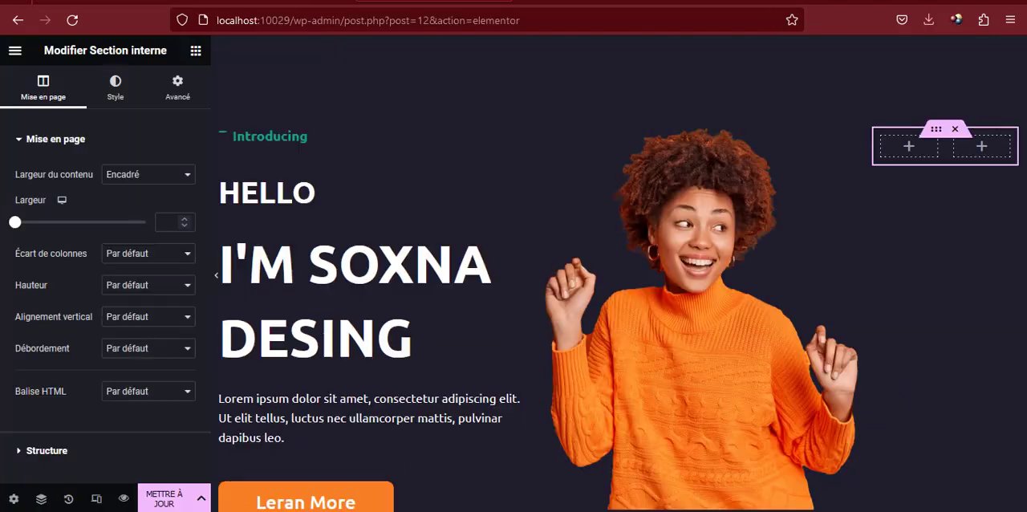
{"action": "right_click", "coordinate": [954, 154]}
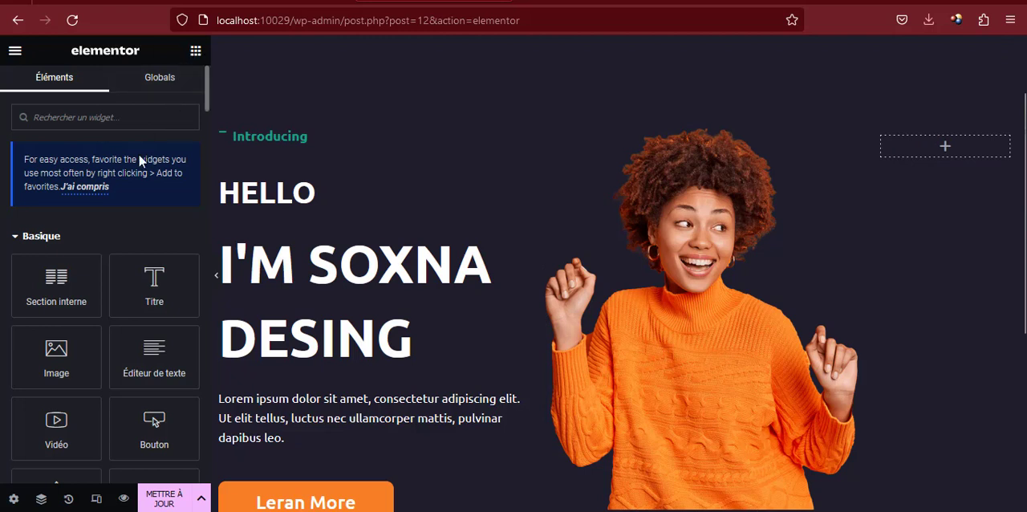
Find the Compteur widget with the search "coun" and place it in the inner section's empty column
{"action": "left_click", "coordinate": [125, 122]}
{"action": "type", "text": "coun"}
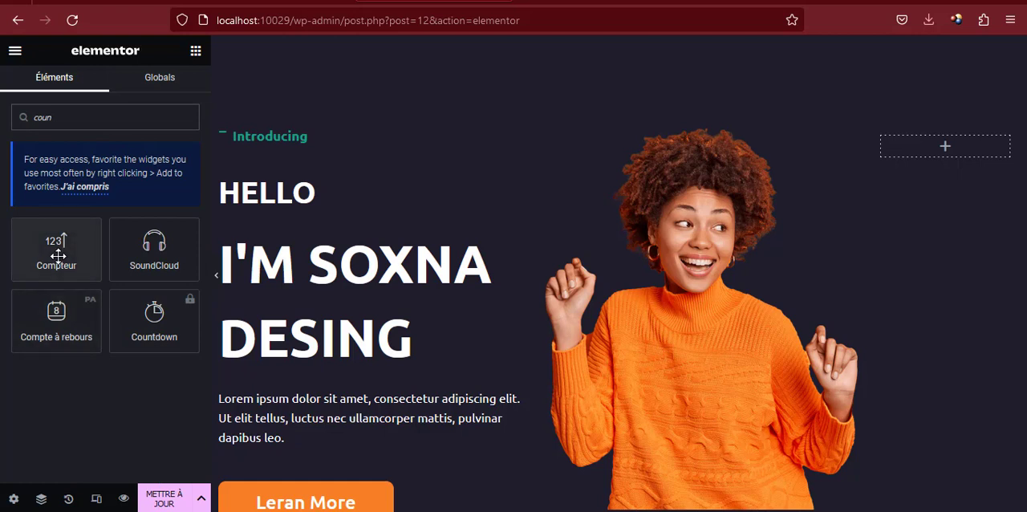
{"action": "left_click_drag", "start_coordinate": [58, 252], "coordinate": [875, 144]}
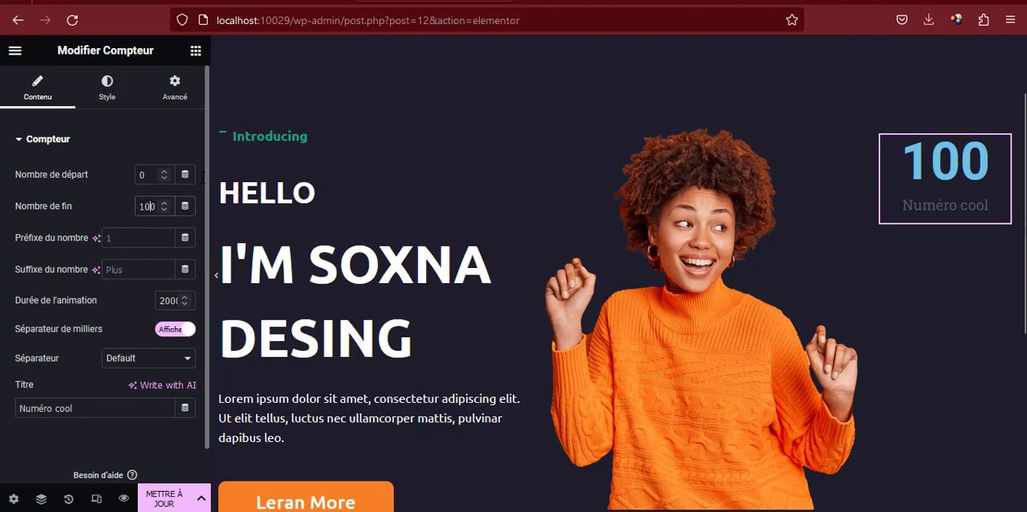
Set the counter's end number to 10, its suffix to "+" and its title to "Years of Experiences", copied from the reference site
{"action": "key", "text": "BackSpace"}
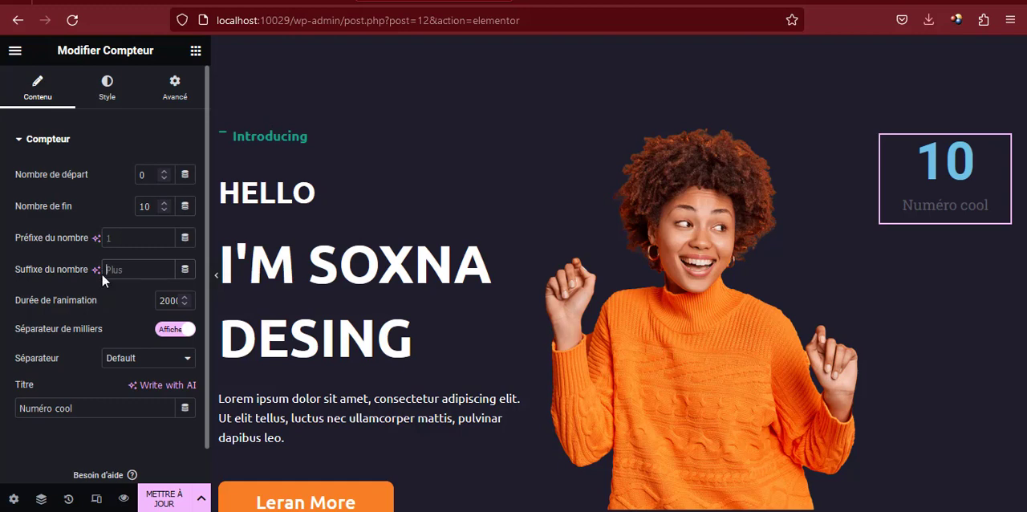
{"action": "type", "text": "+"}
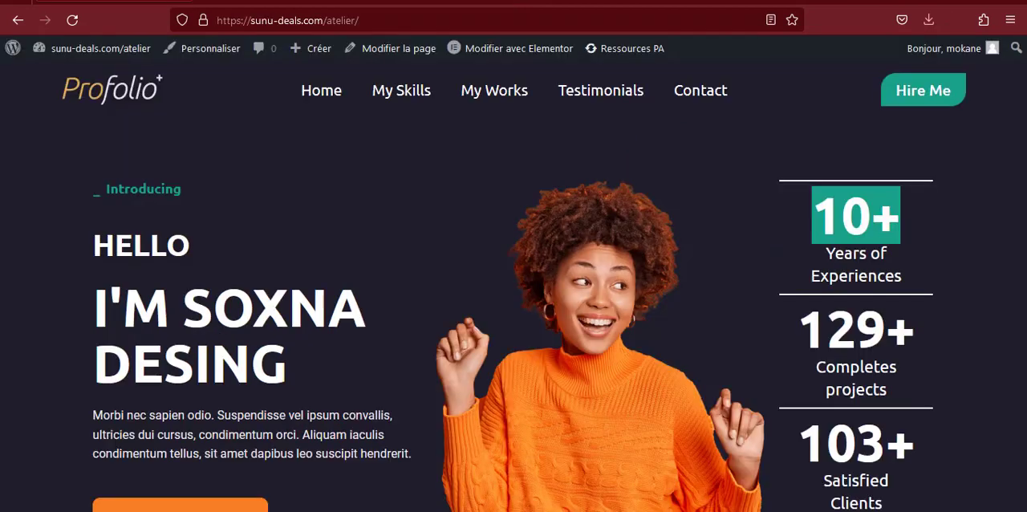
{"action": "left_click_drag", "start_coordinate": [827, 255], "coordinate": [908, 271]}
{"action": "key", "text": "ctrl+c"}
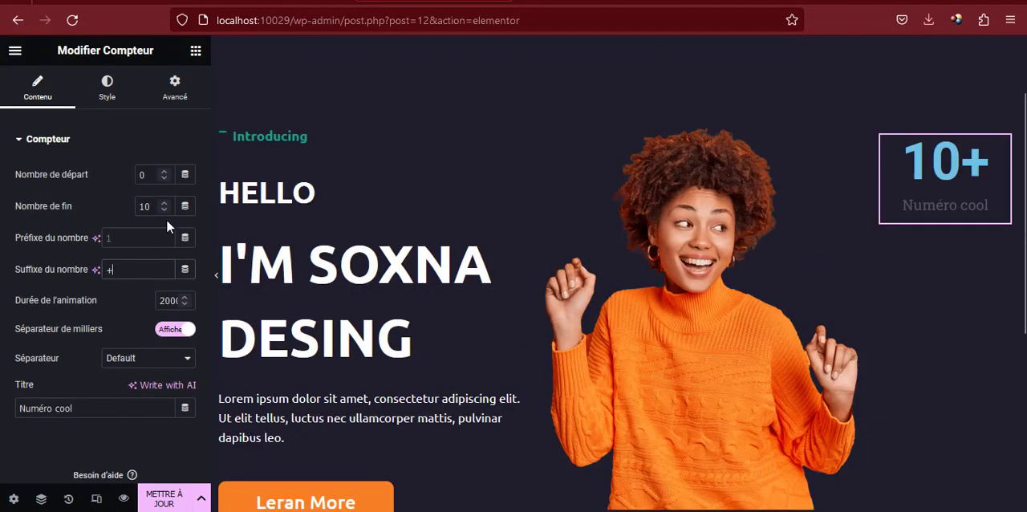
{"action": "triple_click", "coordinate": [64, 405]}
{"action": "key", "text": "ctrl+v"}
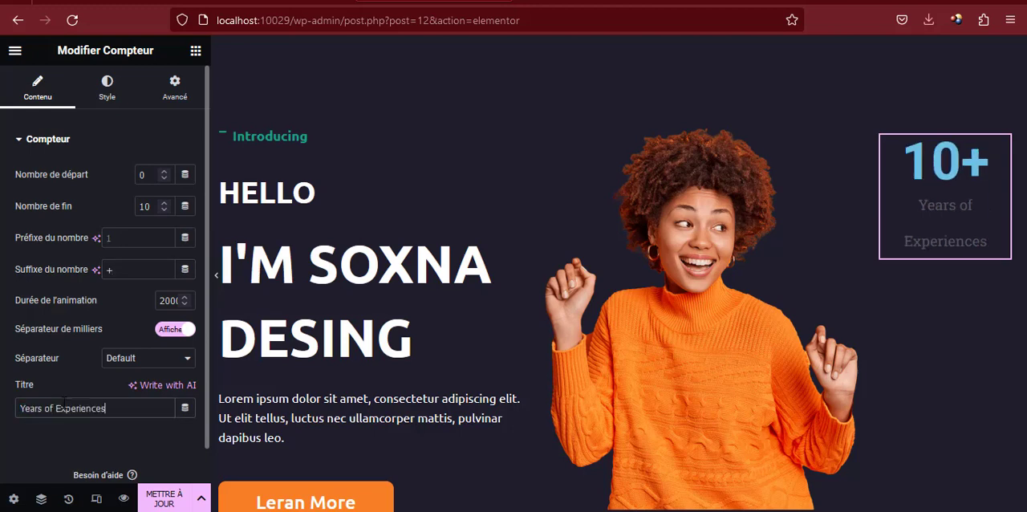
Set the text color of the counter's number to white, #FFFFFF
{"action": "left_click", "coordinate": [111, 96]}
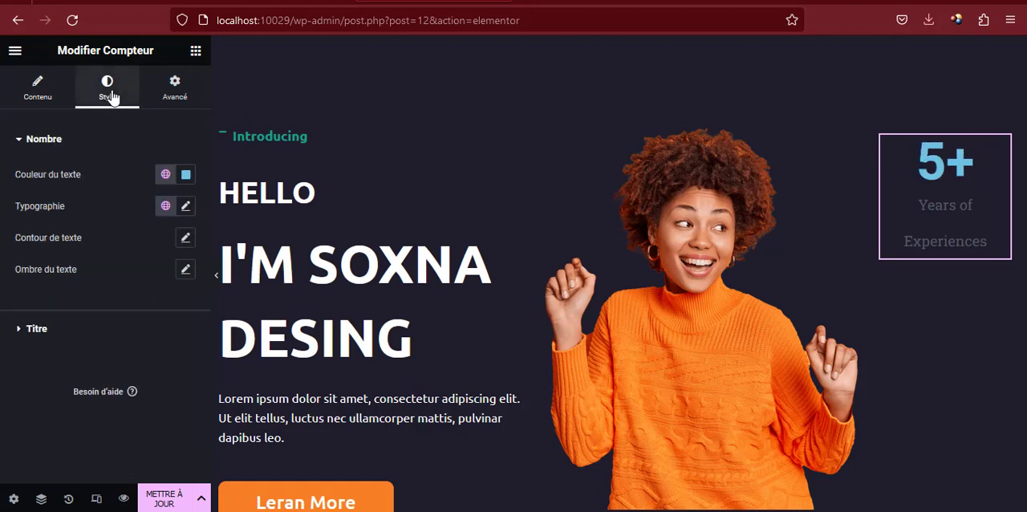
{"action": "left_click", "coordinate": [185, 174]}
{"action": "type", "text": "#FFFFFF"}
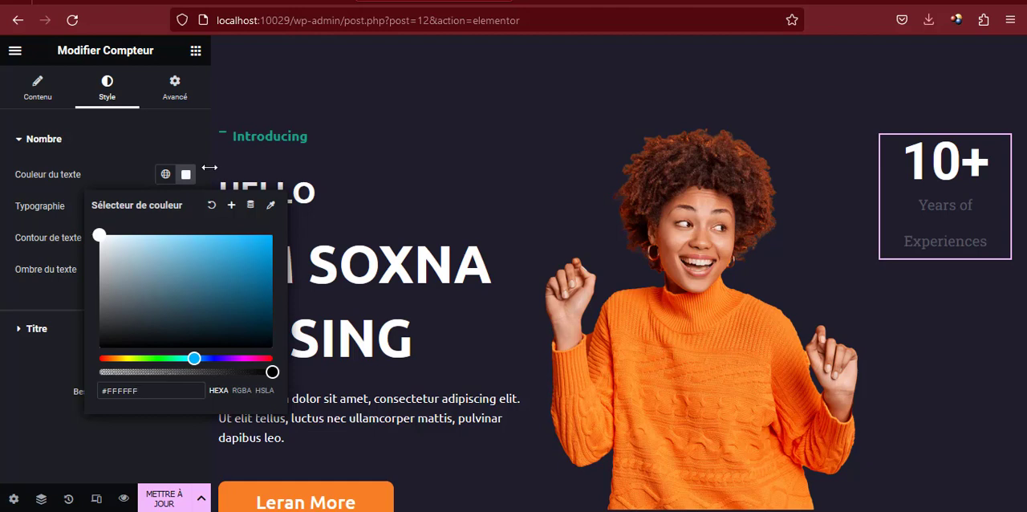
{"action": "left_click", "coordinate": [186, 174]}
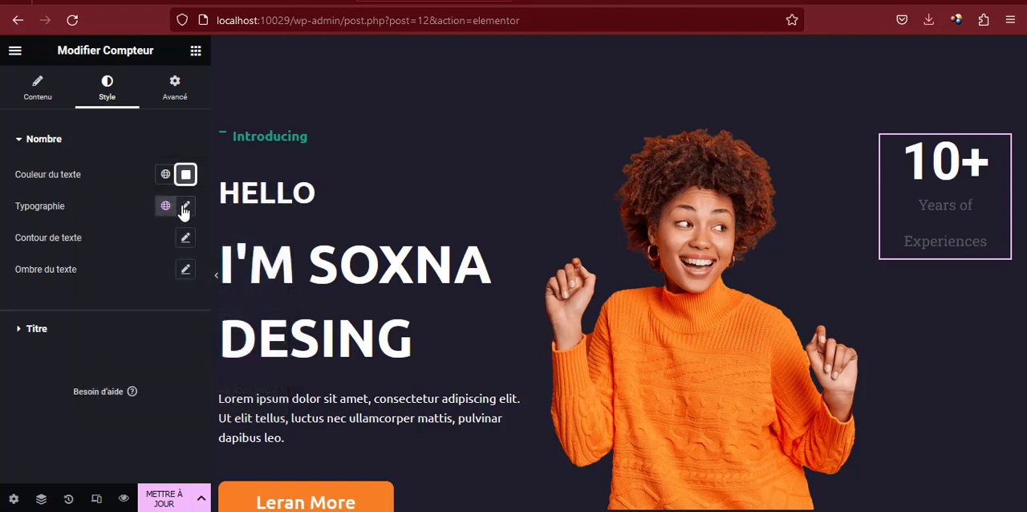
Set the font family of the counter's number to Ubuntu
{"action": "left_click", "coordinate": [184, 207]}
{"action": "left_click", "coordinate": [141, 275]}
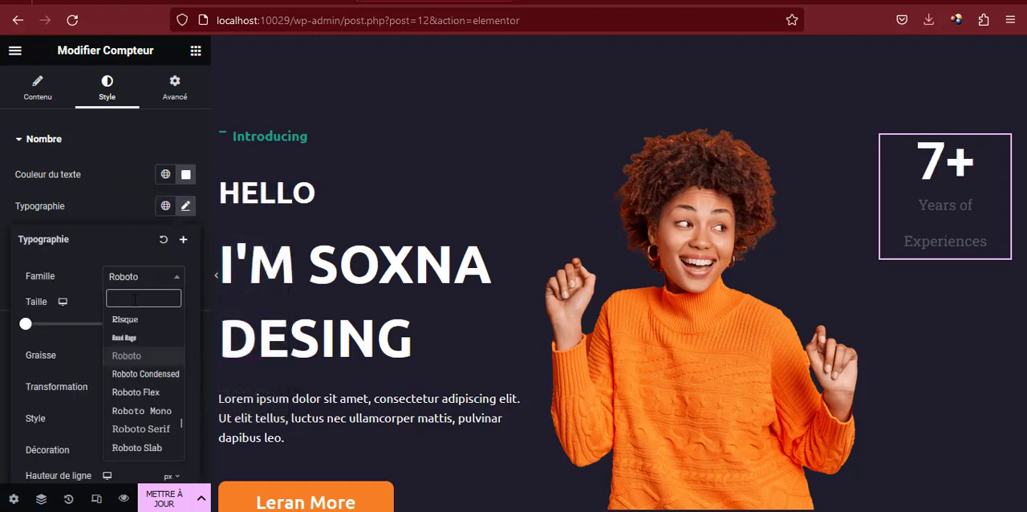
{"action": "type", "text": "ubun"}
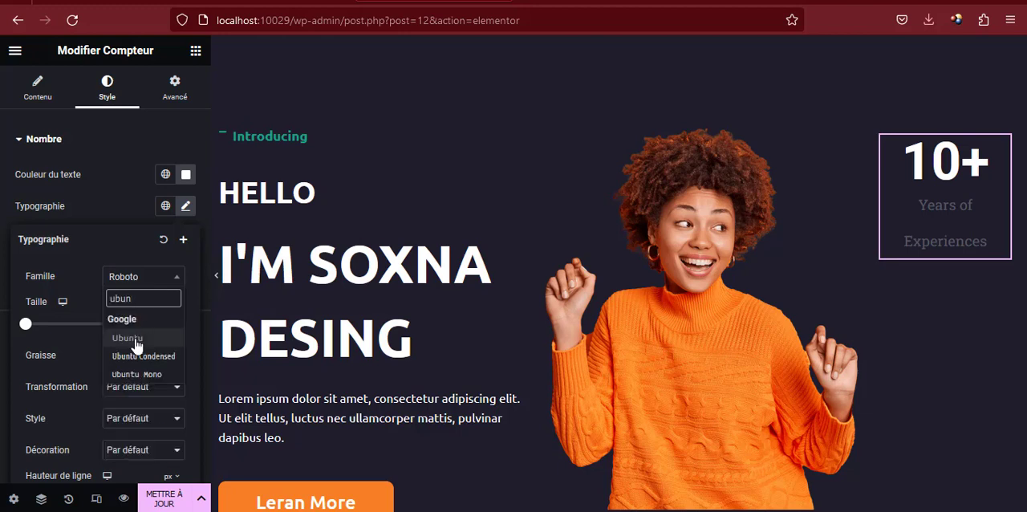
{"action": "left_click", "coordinate": [135, 337]}
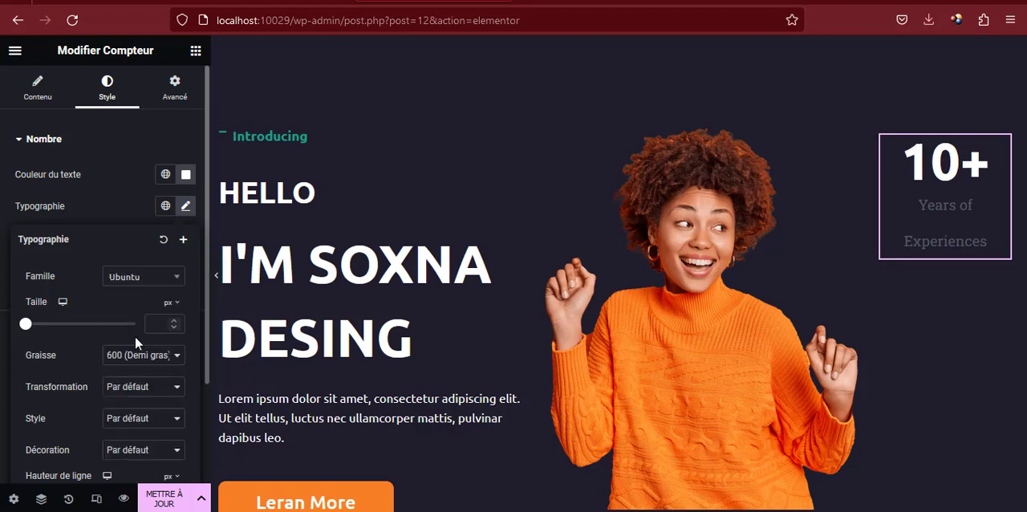
{"action": "scroll", "coordinate": [134, 300], "scroll_direction": "down", "scroll_amount": 2}
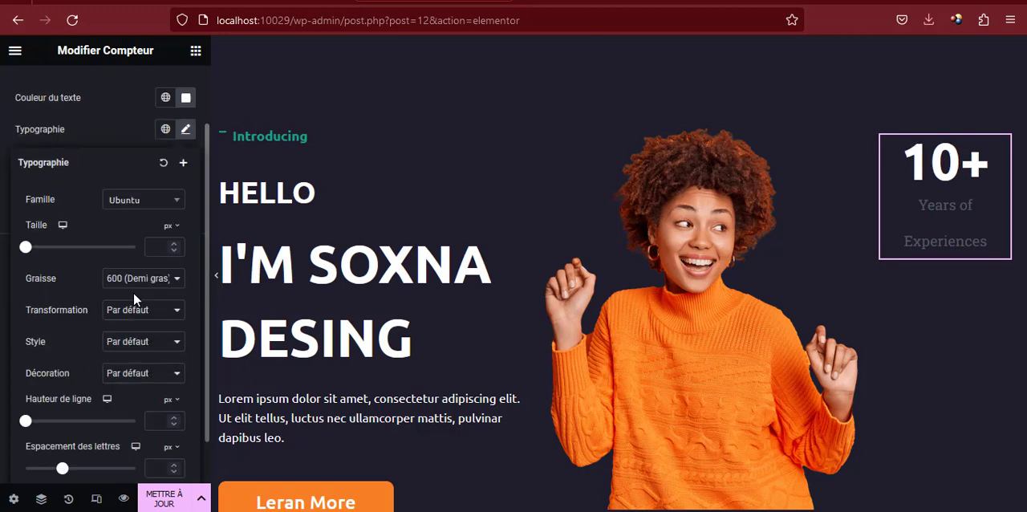
{"action": "scroll", "coordinate": [133, 299], "scroll_direction": "down", "scroll_amount": 1}
{"action": "scroll", "coordinate": [133, 299], "scroll_direction": "up", "scroll_amount": 3}
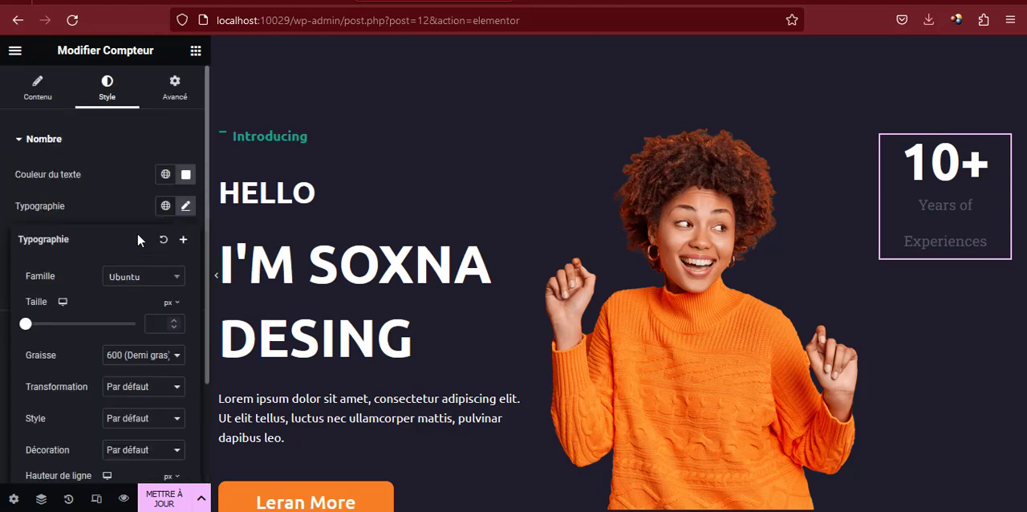
{"action": "left_click", "coordinate": [49, 141]}
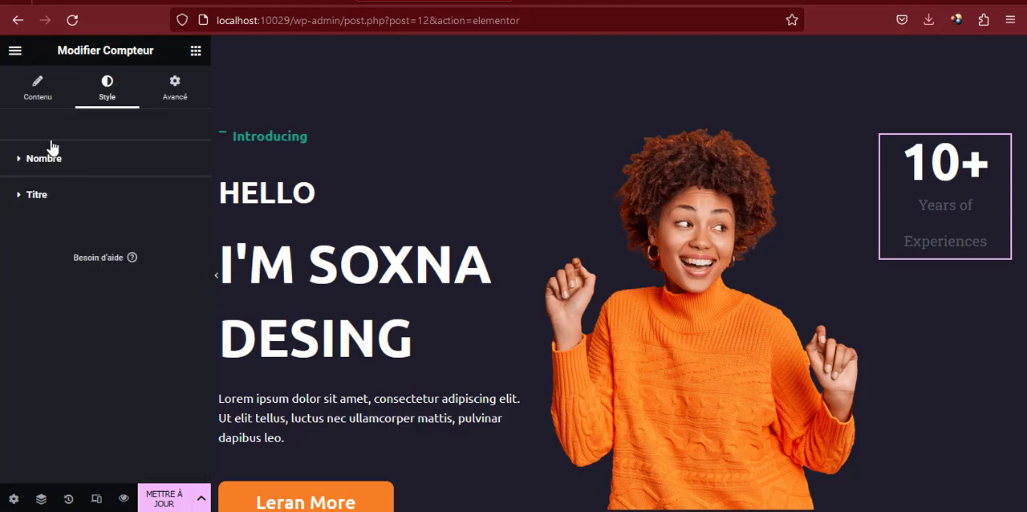
Set the counter title's text color to white, #FFFFFF, and its font family to Ubuntu
{"action": "left_click", "coordinate": [39, 199]}
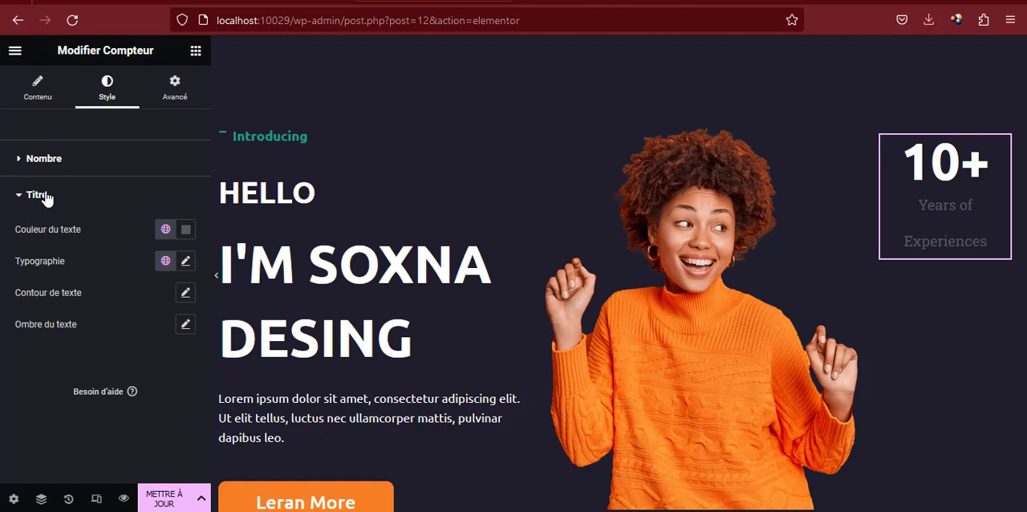
{"action": "left_click", "coordinate": [185, 229]}
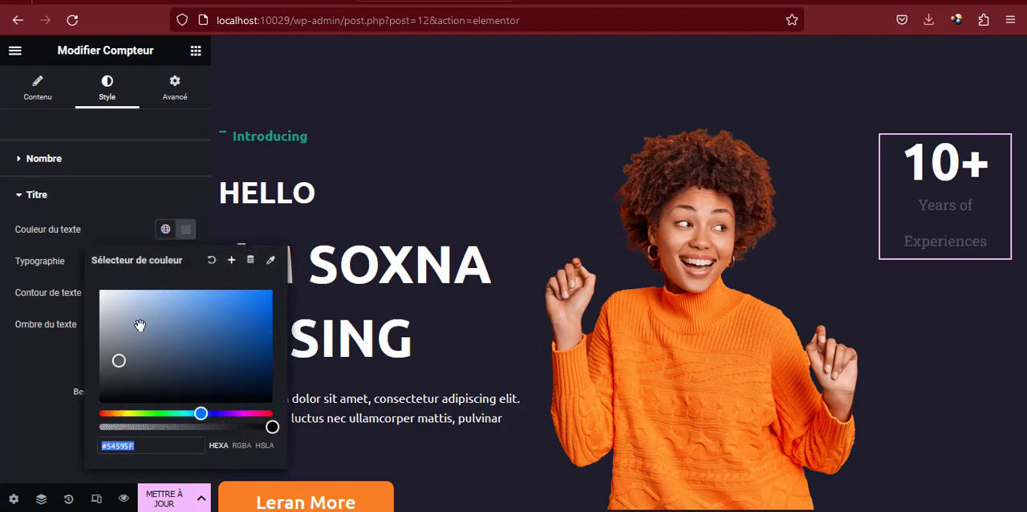
{"action": "left_click_drag", "start_coordinate": [139, 323], "coordinate": [91, 293]}
{"action": "left_click", "coordinate": [186, 230]}
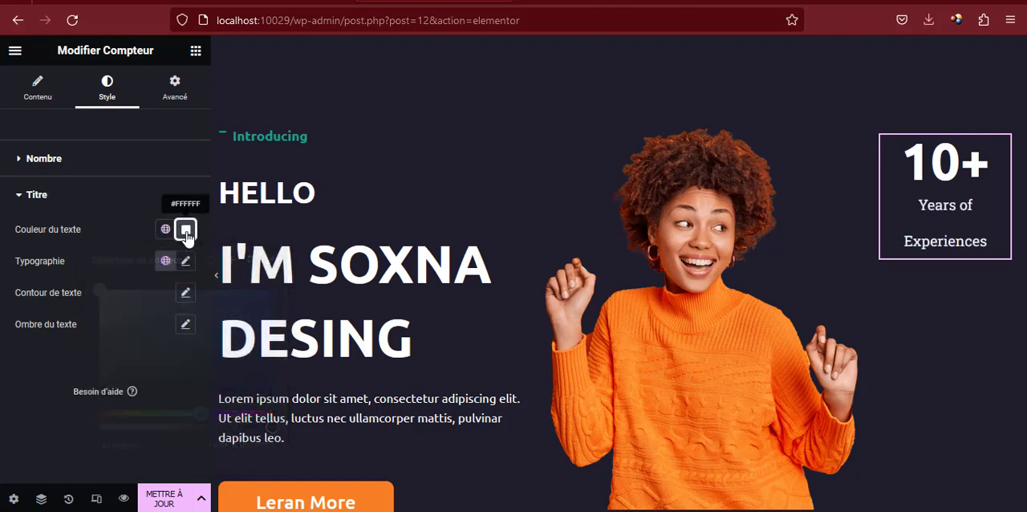
{"action": "left_click", "coordinate": [186, 261]}
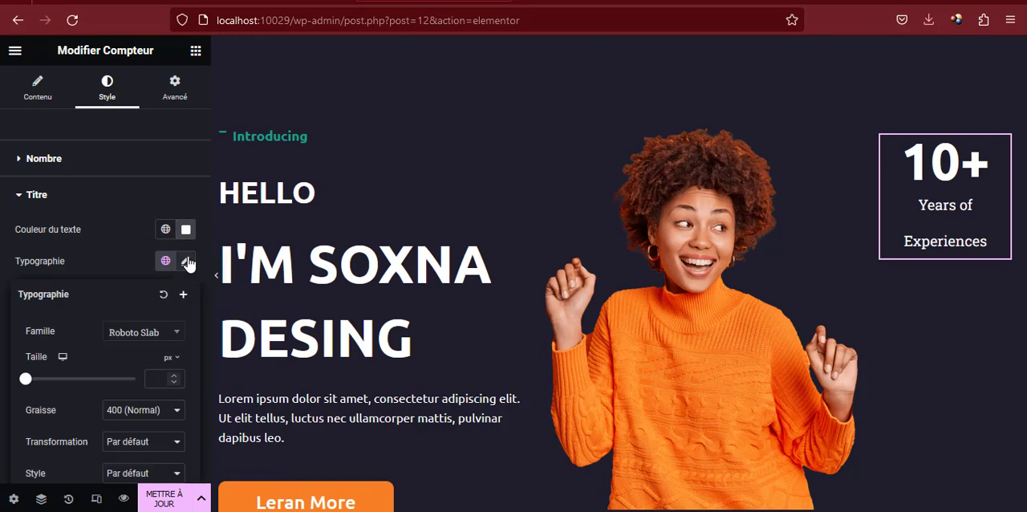
{"action": "left_click", "coordinate": [131, 331]}
{"action": "type", "text": "ubun"}
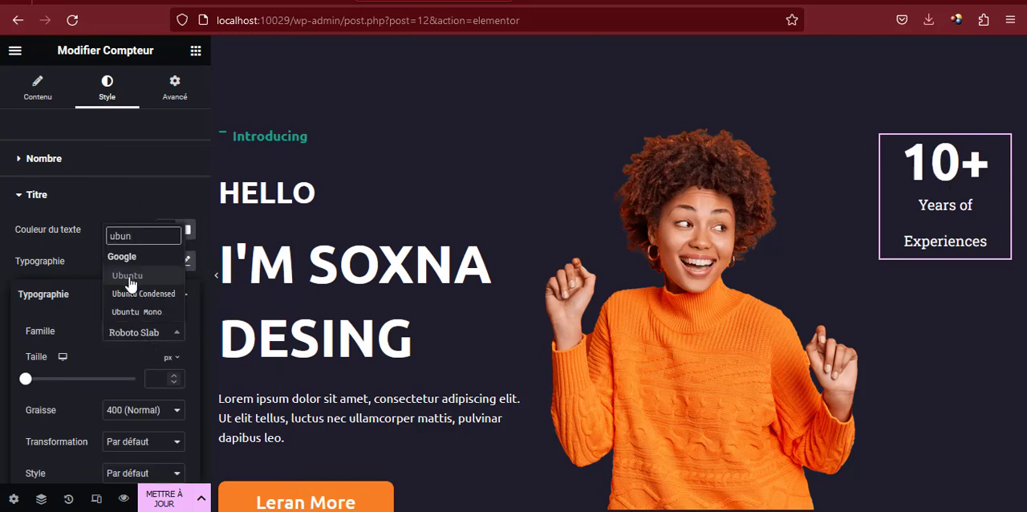
{"action": "left_click", "coordinate": [128, 275]}
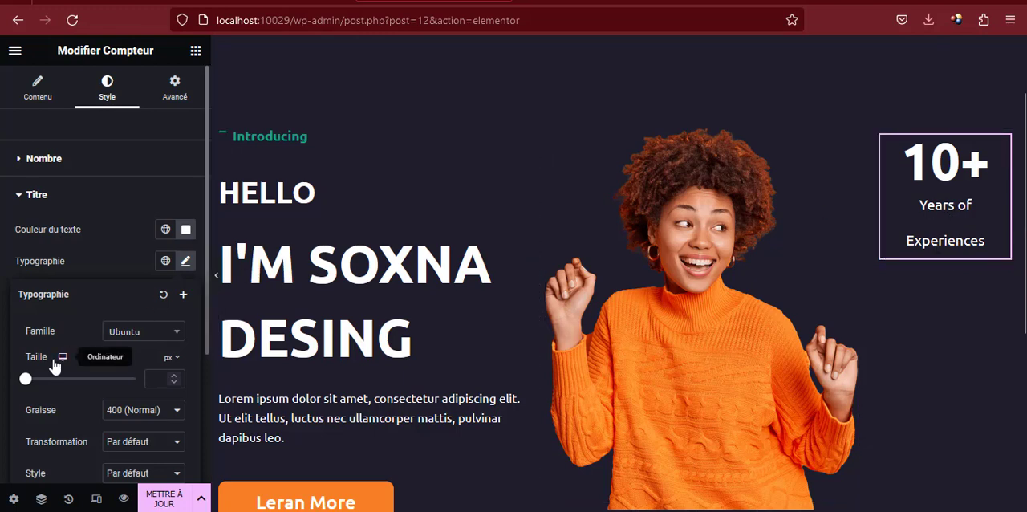
Set the counter title's line height to 30 px and show the hero section at full width without the editing panel
{"action": "scroll", "coordinate": [54, 353], "scroll_direction": "down", "scroll_amount": 2}
{"action": "scroll", "coordinate": [57, 353], "scroll_direction": "down", "scroll_amount": 1}
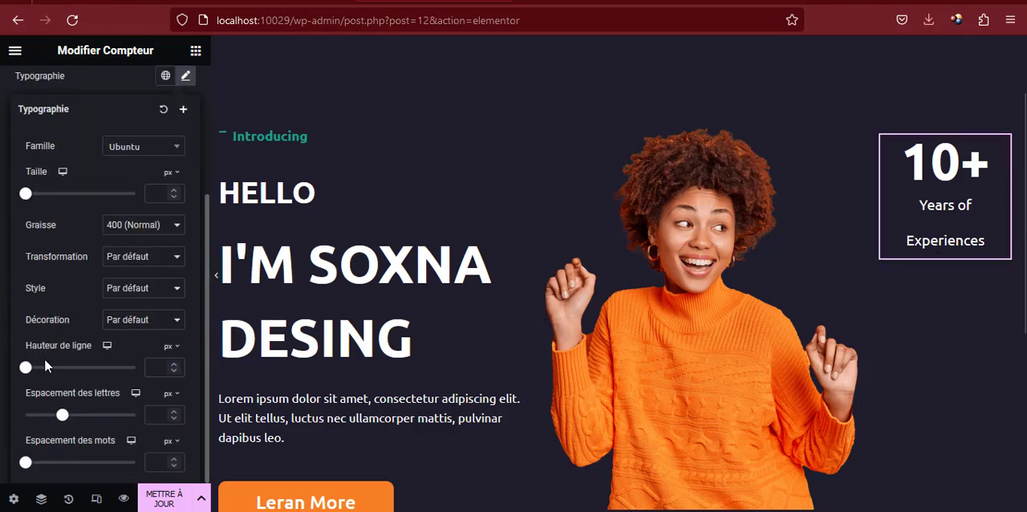
{"action": "left_click_drag", "start_coordinate": [26, 369], "coordinate": [56, 373]}
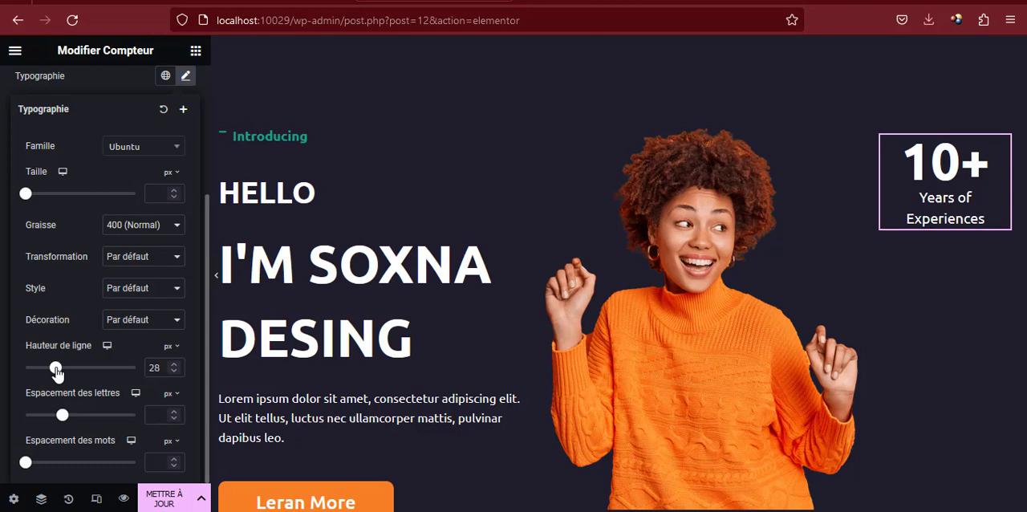
{"action": "left_click", "coordinate": [173, 365]}
{"action": "left_click", "coordinate": [173, 365]}
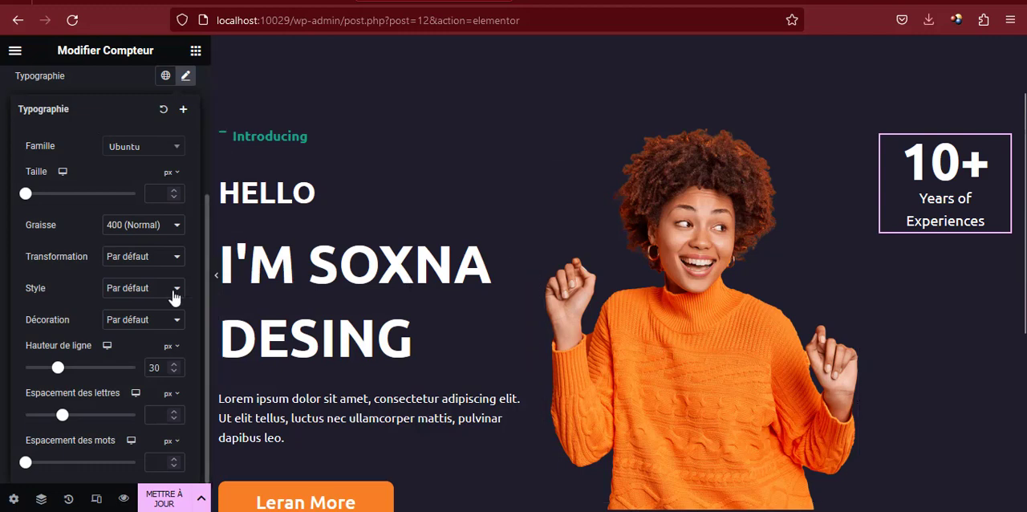
{"action": "left_click", "coordinate": [217, 279]}
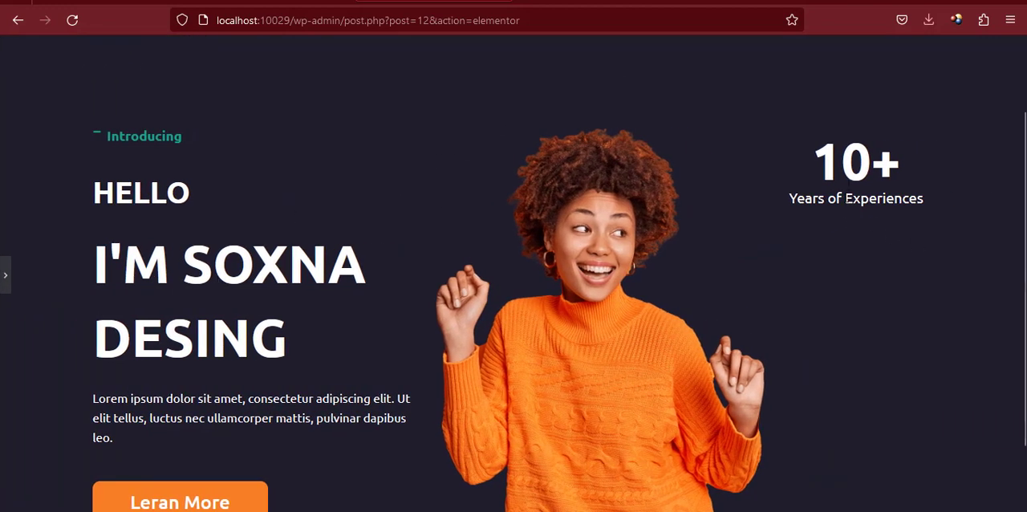
Insert a <br> line break before "Experiences" in the counter's title and check the hero section at full width
{"action": "left_click", "coordinate": [6, 286]}
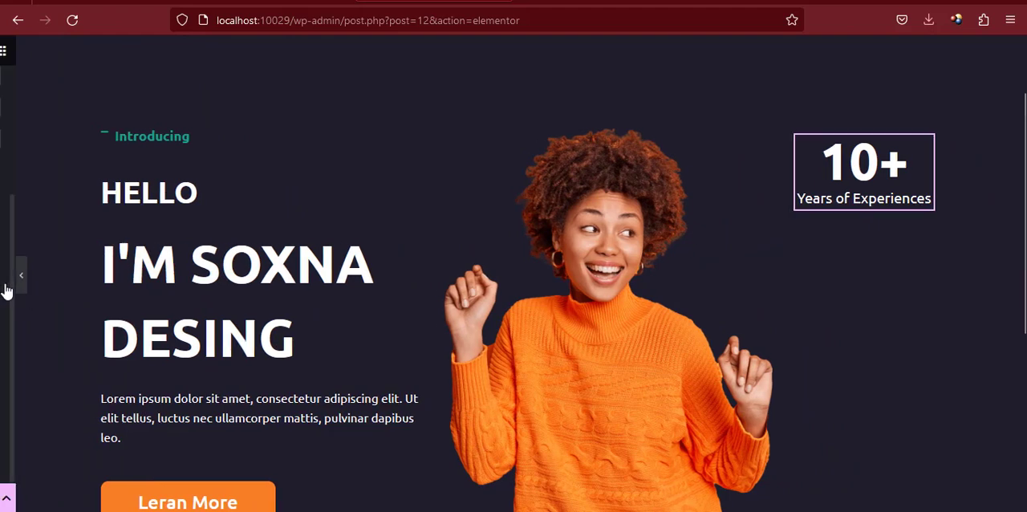
{"action": "scroll", "coordinate": [28, 192], "scroll_direction": "up", "scroll_amount": 3}
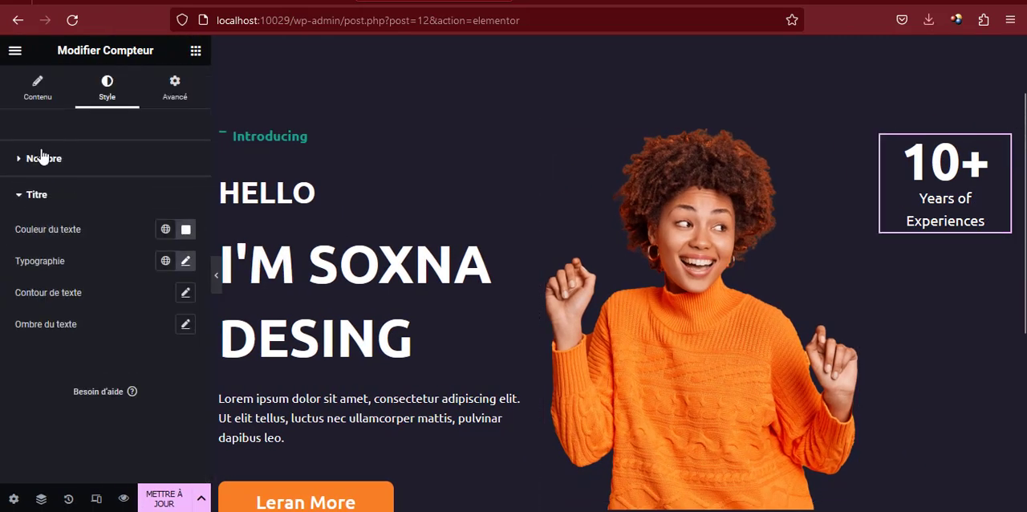
{"action": "left_click", "coordinate": [29, 96]}
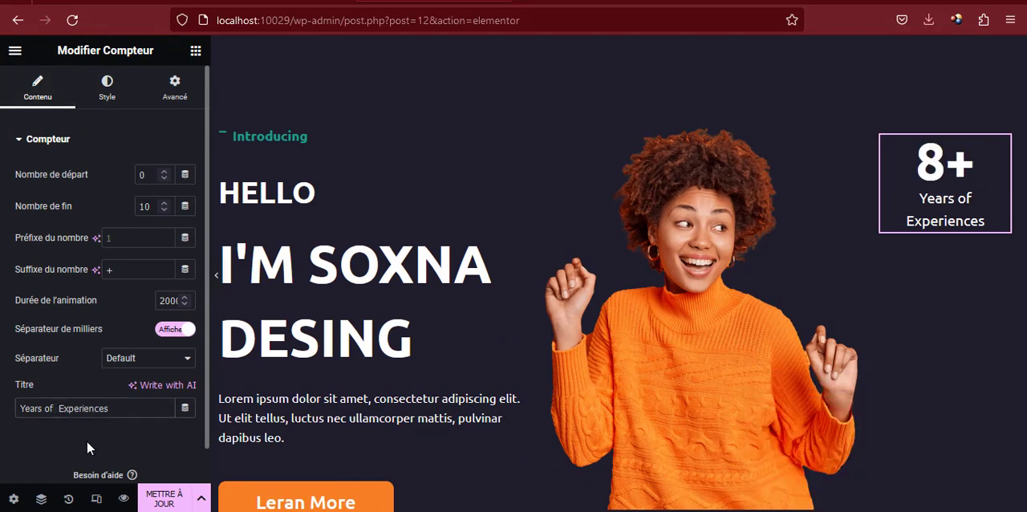
{"action": "type", "text": "<br>"}
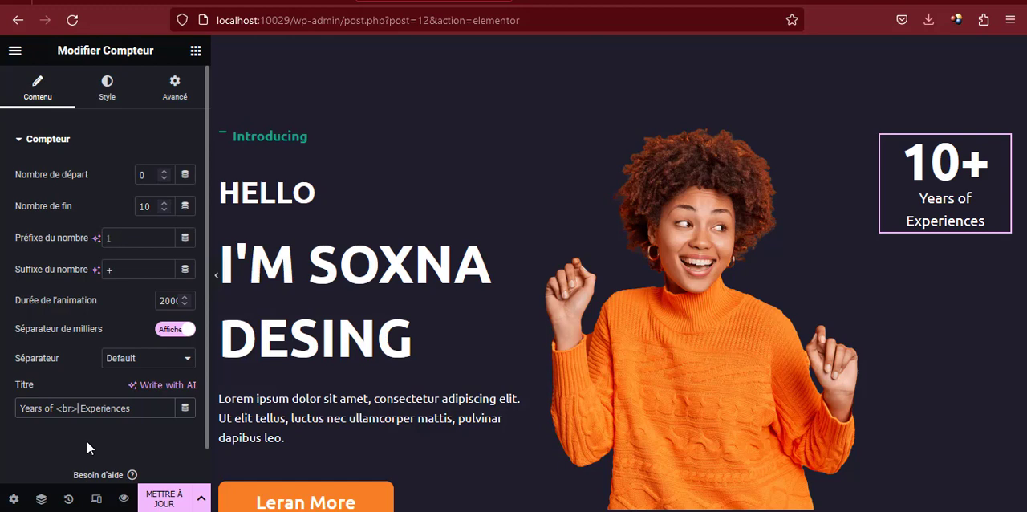
{"action": "left_click", "coordinate": [218, 283]}
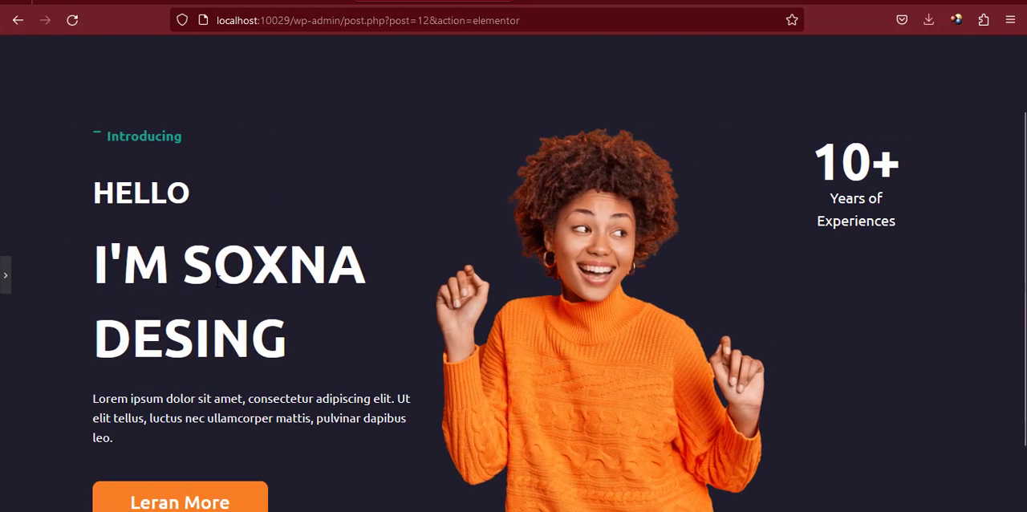
{"action": "left_click", "coordinate": [6, 281]}
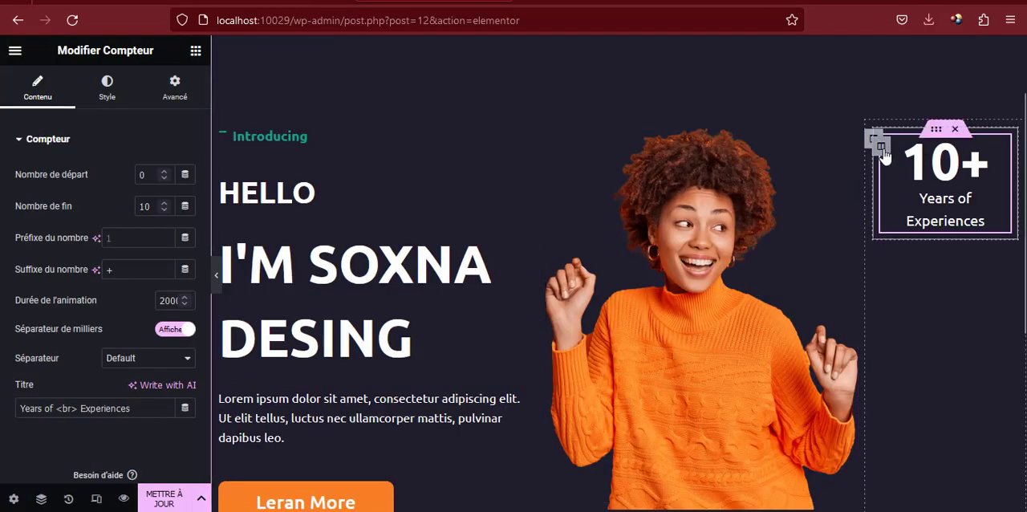
Give the column holding the counter a Continue border with unlinked widths: 2 px on top and 0 on the other sides
{"action": "left_click", "coordinate": [931, 134]}
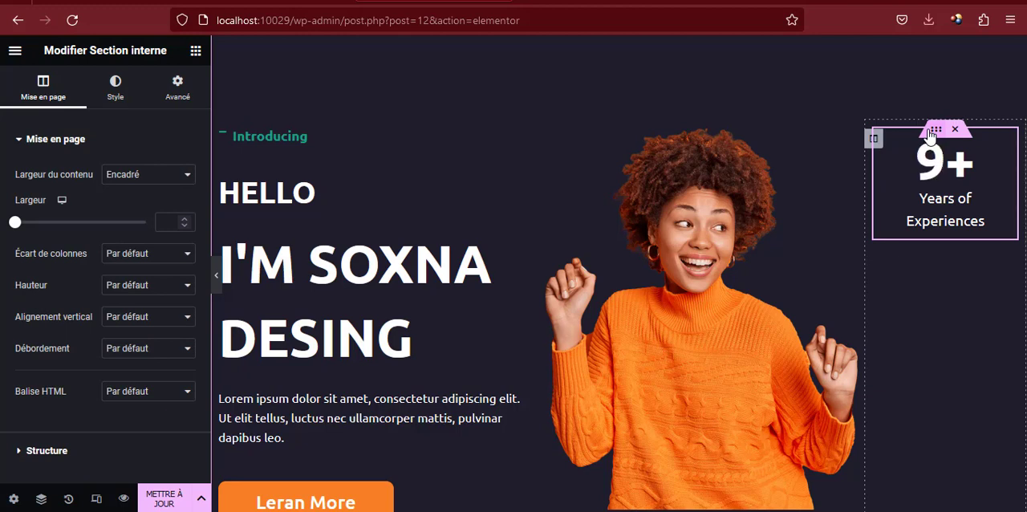
{"action": "left_click", "coordinate": [121, 93]}
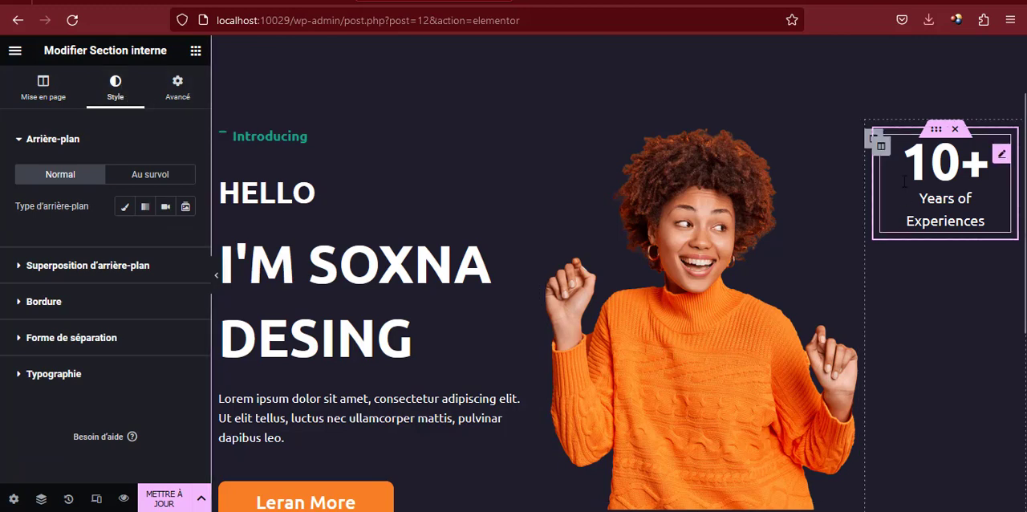
{"action": "left_click", "coordinate": [880, 146]}
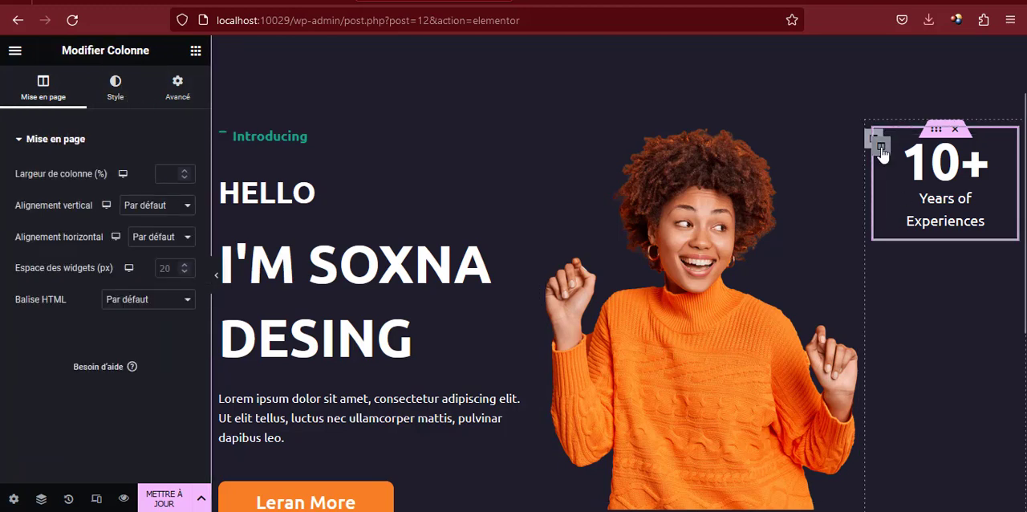
{"action": "left_click", "coordinate": [119, 92]}
{"action": "left_click", "coordinate": [55, 248]}
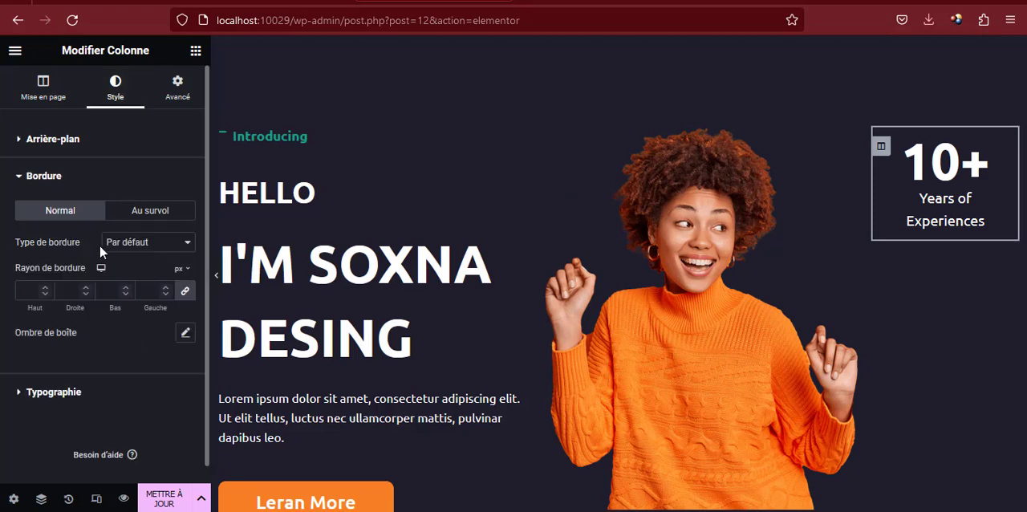
{"action": "left_click", "coordinate": [148, 242]}
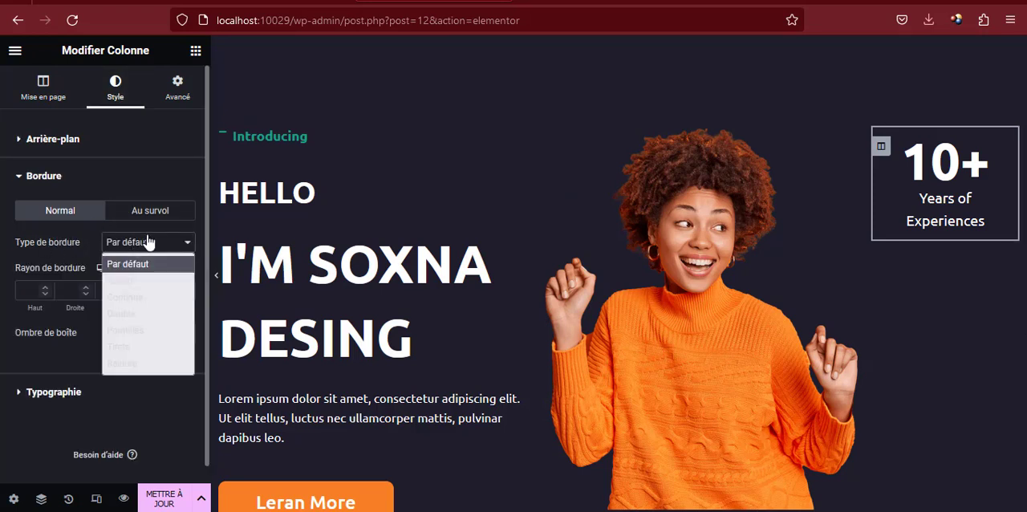
{"action": "left_click", "coordinate": [134, 298]}
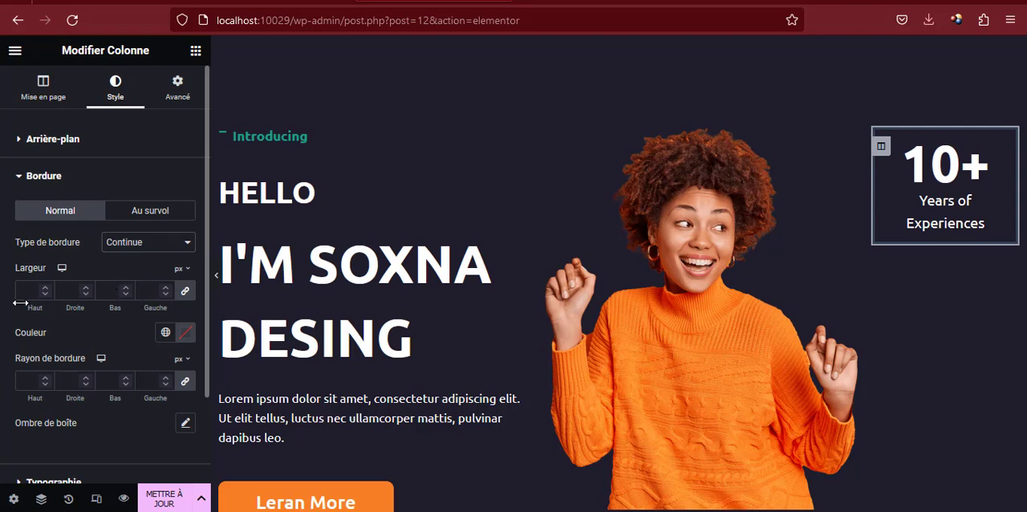
{"action": "left_click", "coordinate": [185, 293]}
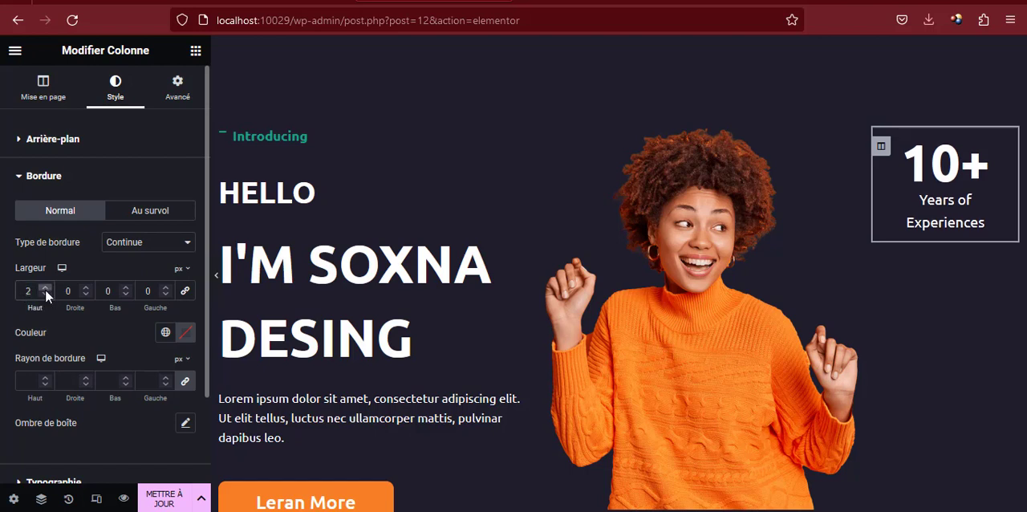
Set the border color of the counter's column to white, #FFFFFF, and check the hero section at full width
{"action": "left_click", "coordinate": [185, 334]}
{"action": "left_click_drag", "start_coordinate": [185, 248], "coordinate": [93, 134]}
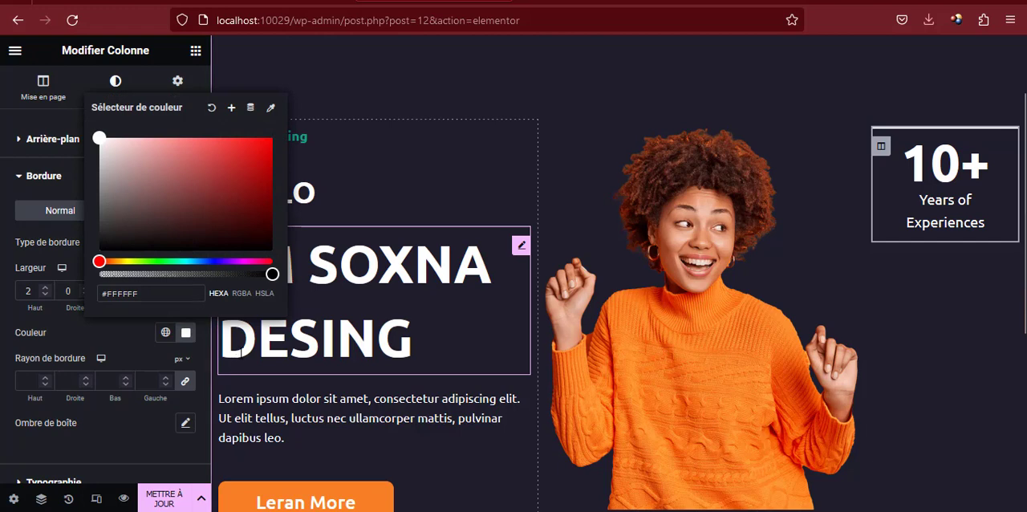
{"action": "left_click", "coordinate": [306, 341]}
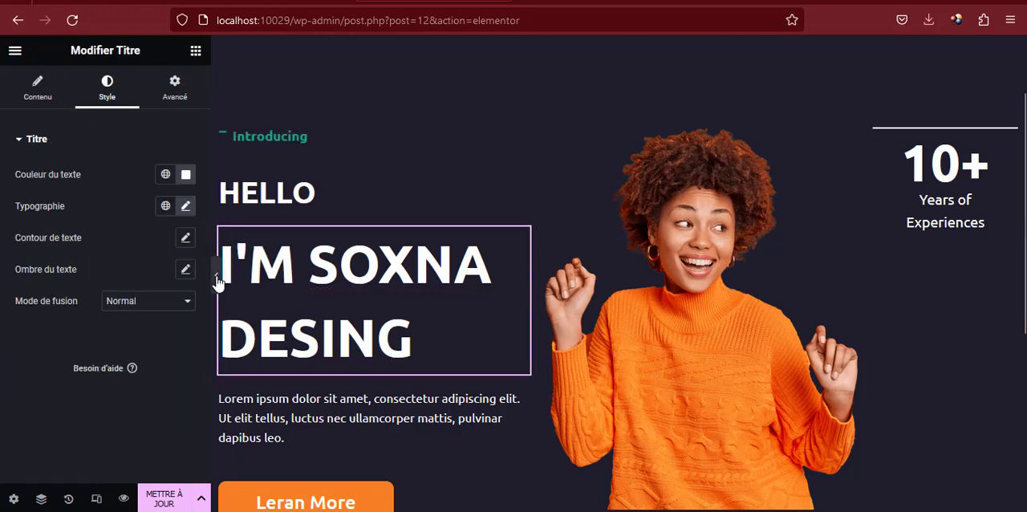
{"action": "left_click", "coordinate": [216, 275]}
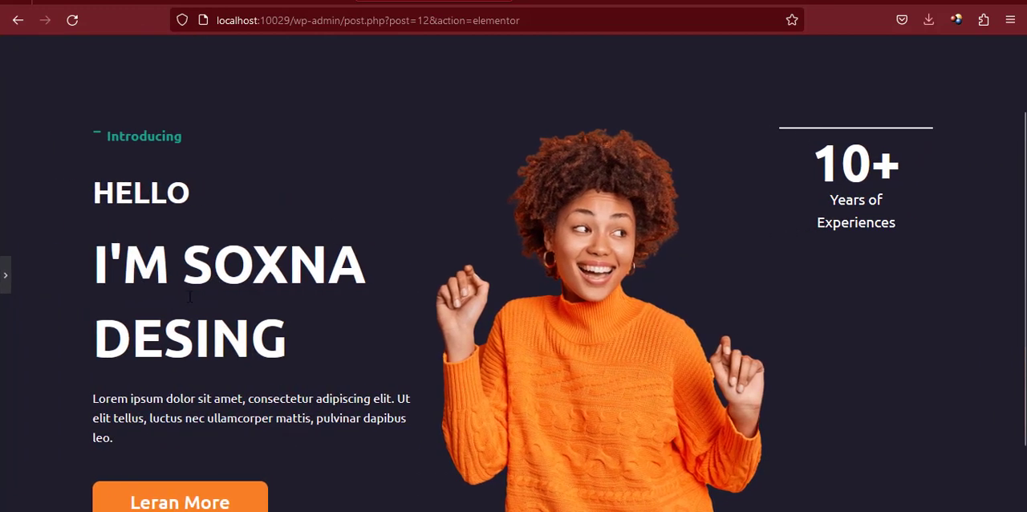
{"action": "left_click", "coordinate": [5, 277]}
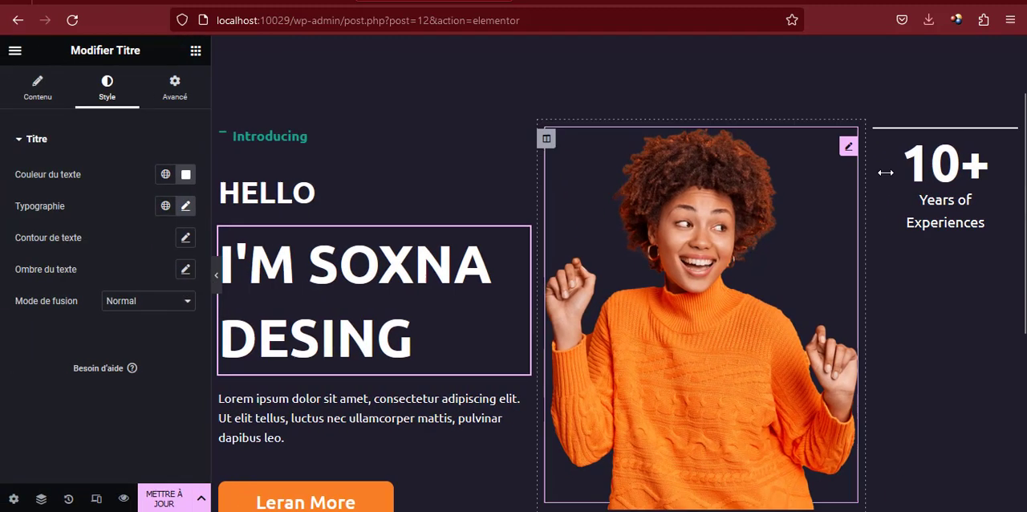
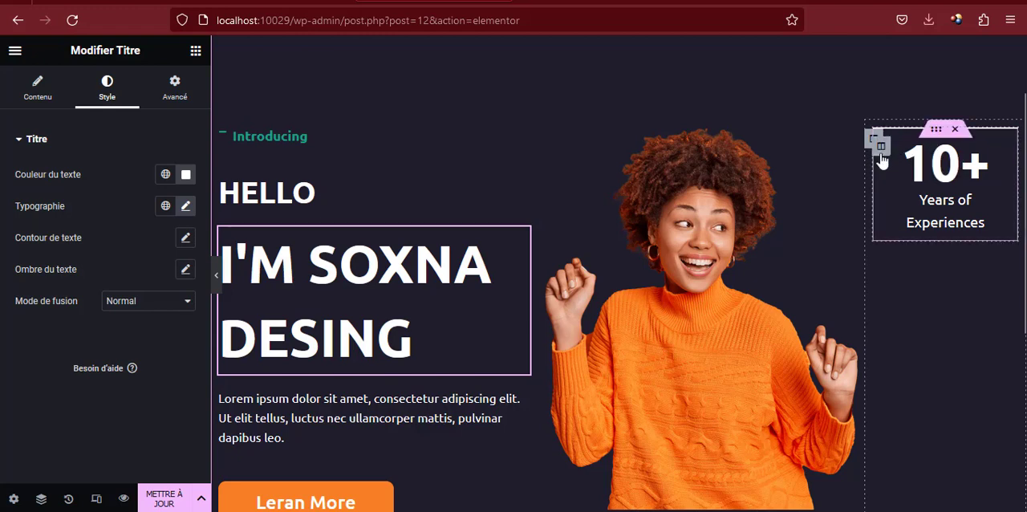
Duplicate the inner section with the "Years of Experiences" counter twice to make a stack of three counters
{"action": "right_click", "coordinate": [893, 149]}
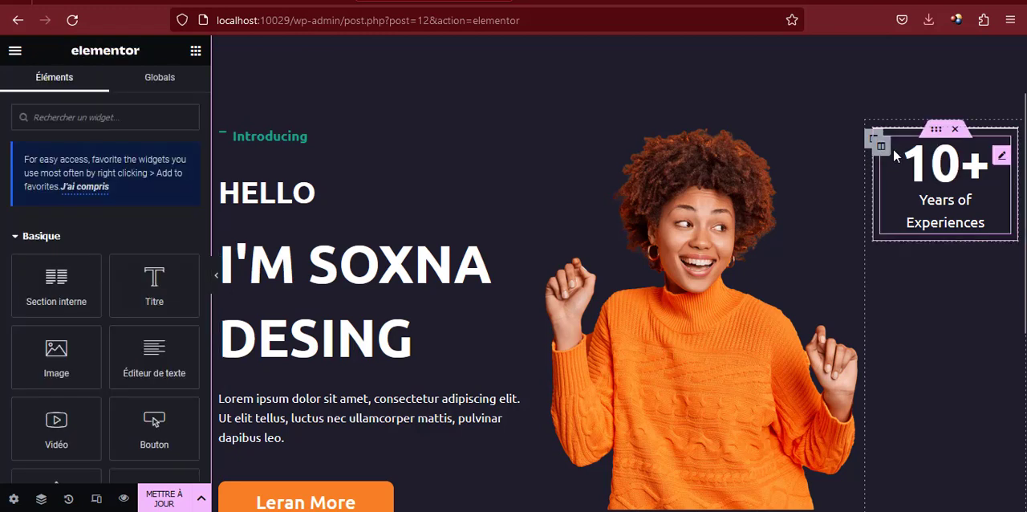
{"action": "right_click", "coordinate": [936, 133]}
{"action": "left_click", "coordinate": [936, 138]}
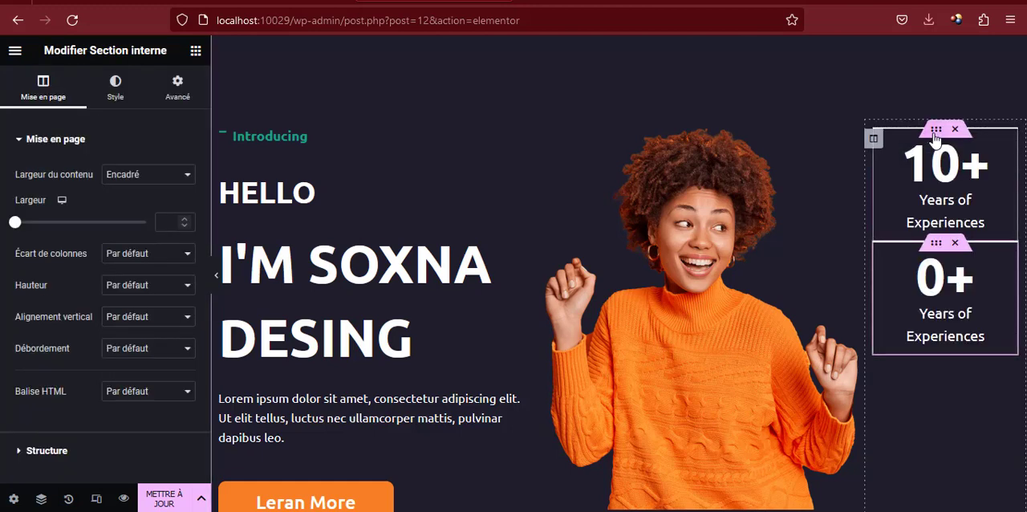
{"action": "right_click", "coordinate": [931, 241]}
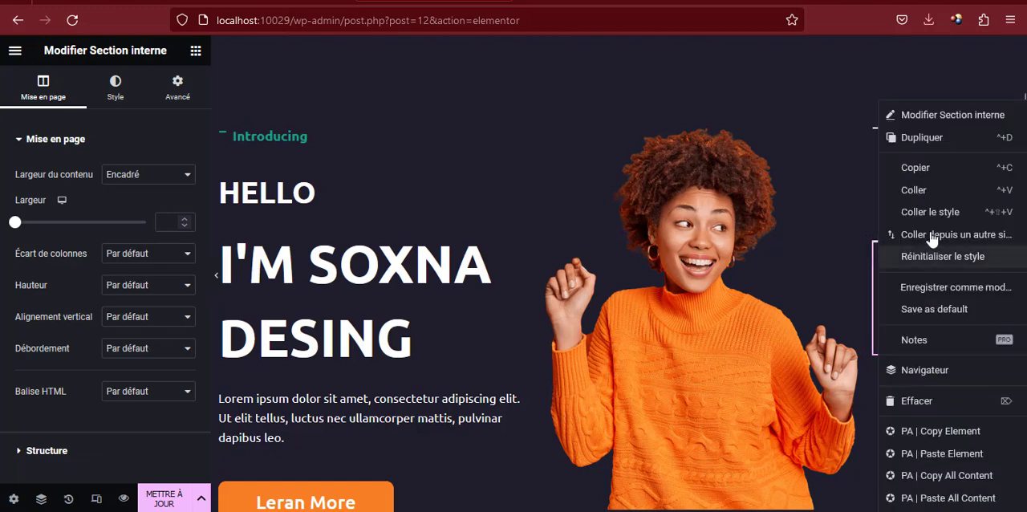
{"action": "left_click", "coordinate": [921, 140]}
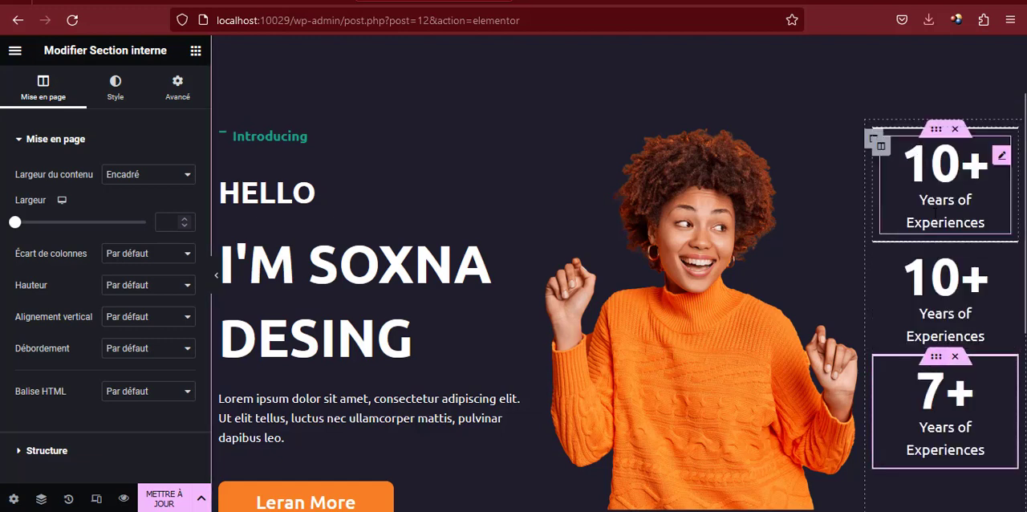
Copy the second counter's title "Completes projects" from the reference portfolio page and return to the Elementor editor
{"action": "left_click", "coordinate": [136, 0]}
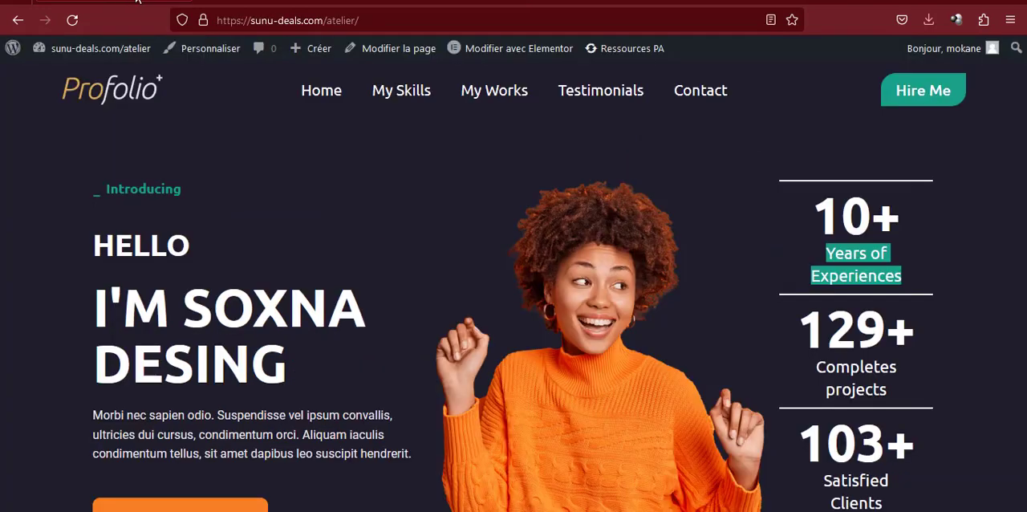
{"action": "left_click", "coordinate": [815, 380]}
{"action": "left_click_drag", "start_coordinate": [815, 369], "coordinate": [873, 390]}
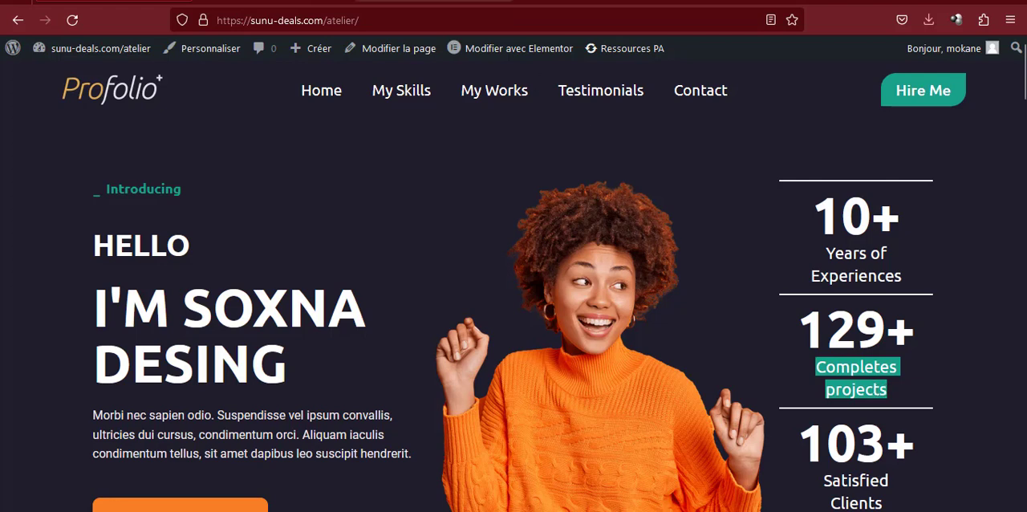
{"action": "left_click", "coordinate": [445, 1]}
Set the second counter's title to "Completes <br> projects" and its end number to 129
{"action": "left_click", "coordinate": [947, 301]}
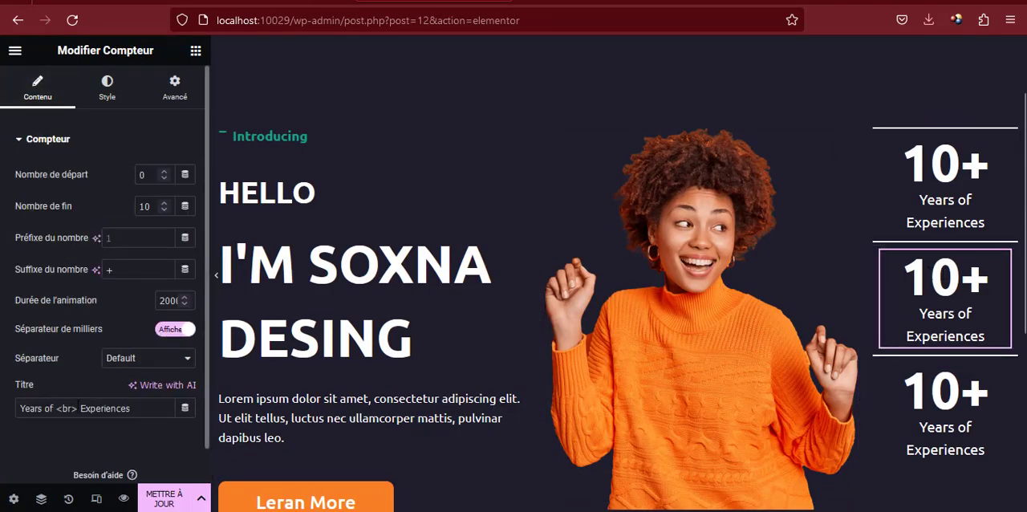
{"action": "triple_click", "coordinate": [47, 408]}
{"action": "double_click", "coordinate": [49, 408]}
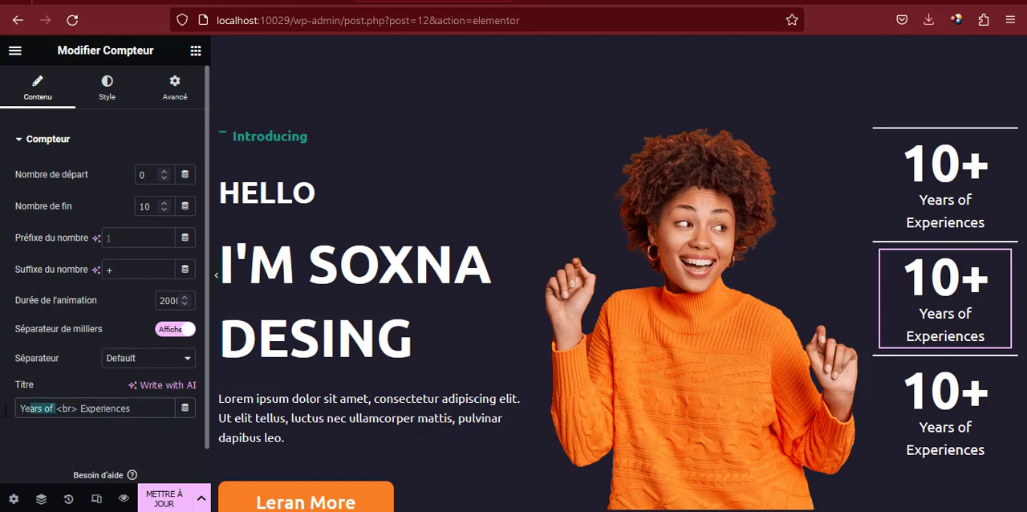
{"action": "type", "text": "Completes projects"}
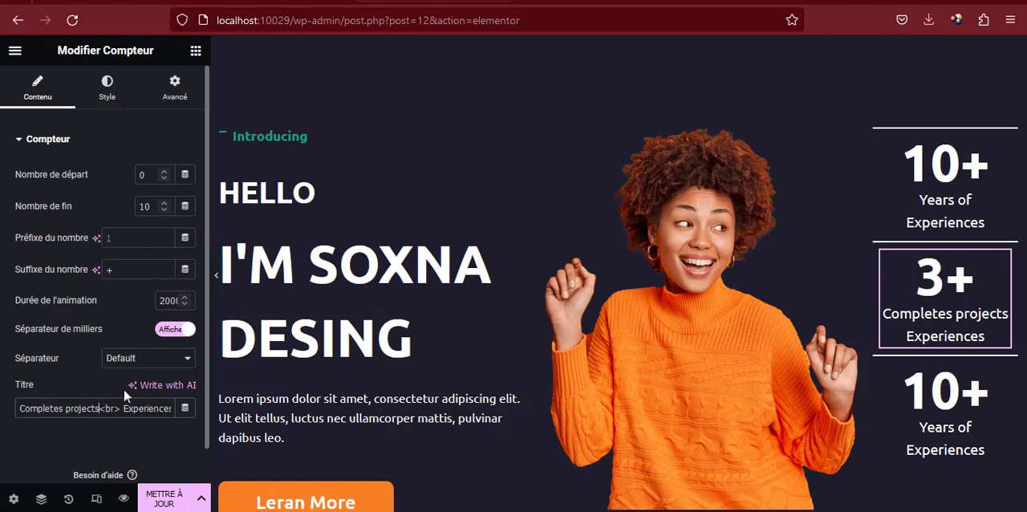
{"action": "double_click", "coordinate": [148, 408]}
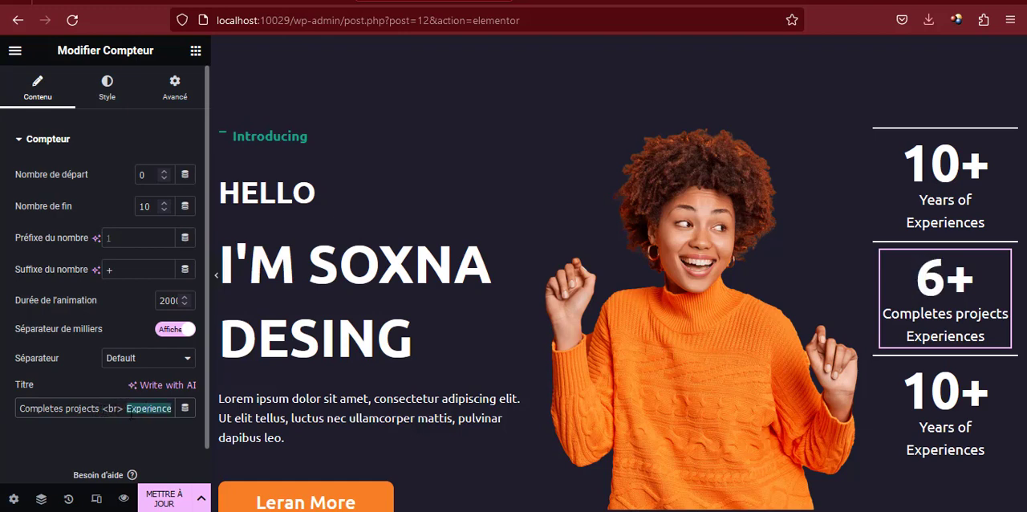
{"action": "key", "text": "BackSpace"}
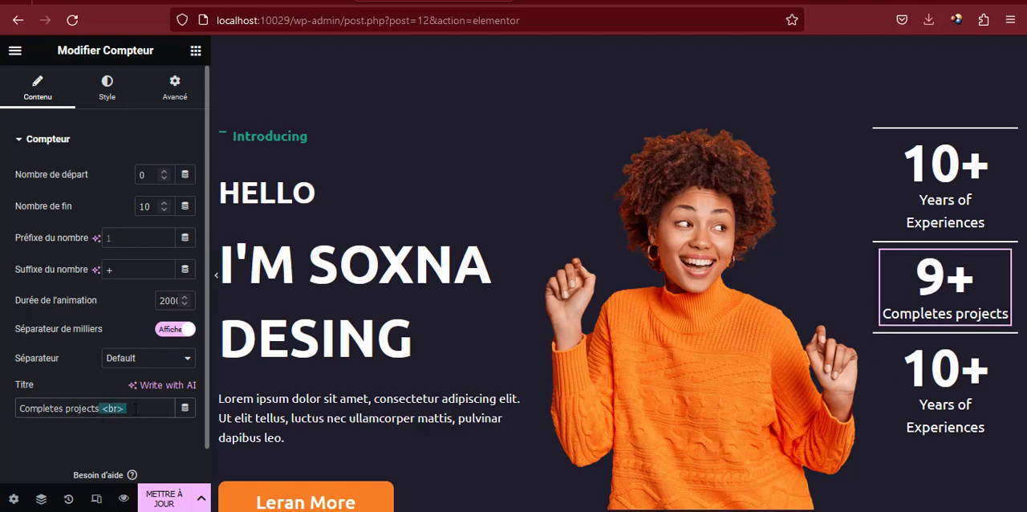
{"action": "key", "text": "BackSpace"}
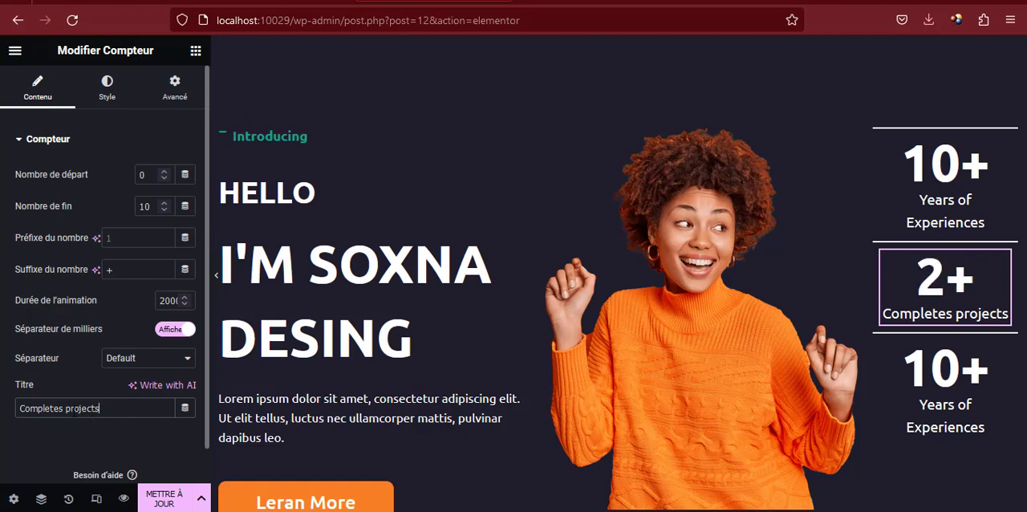
{"action": "type", "text": "<br>"}
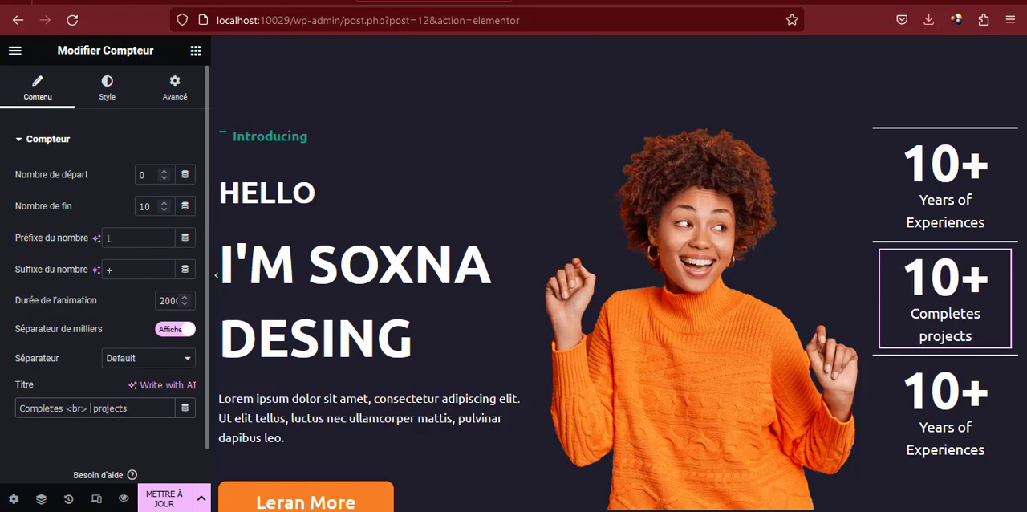
{"action": "key", "text": "BackSpace"}
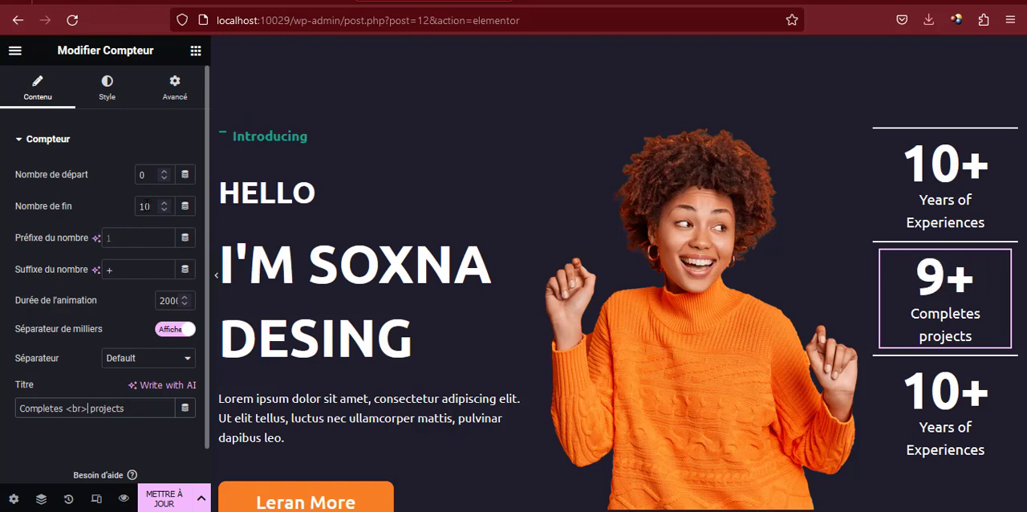
{"action": "type", "text": "2"}
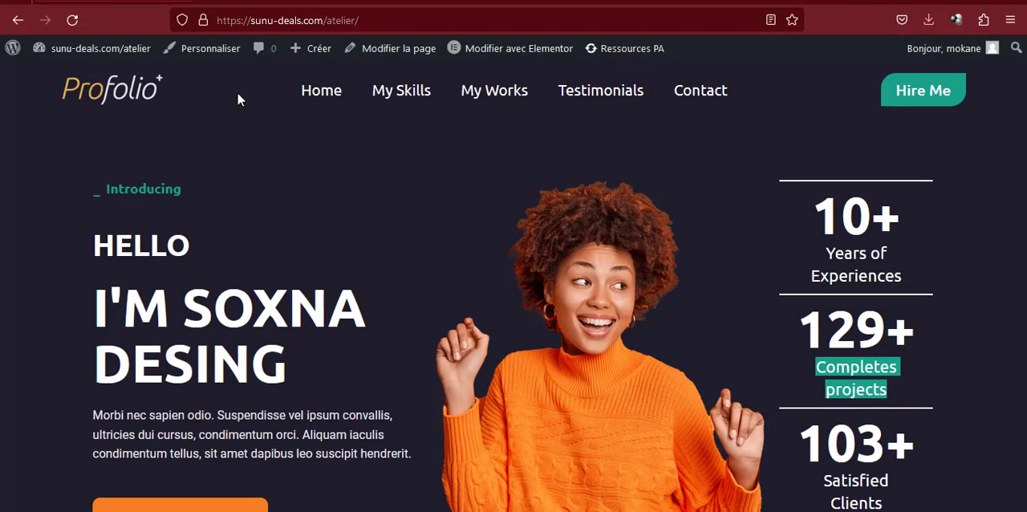
Copy the third counter's title "Satisfied Clients" from the reference portfolio page
{"action": "scroll", "coordinate": [802, 351], "scroll_direction": "down", "scroll_amount": 3}
{"action": "left_click", "coordinate": [847, 366]}
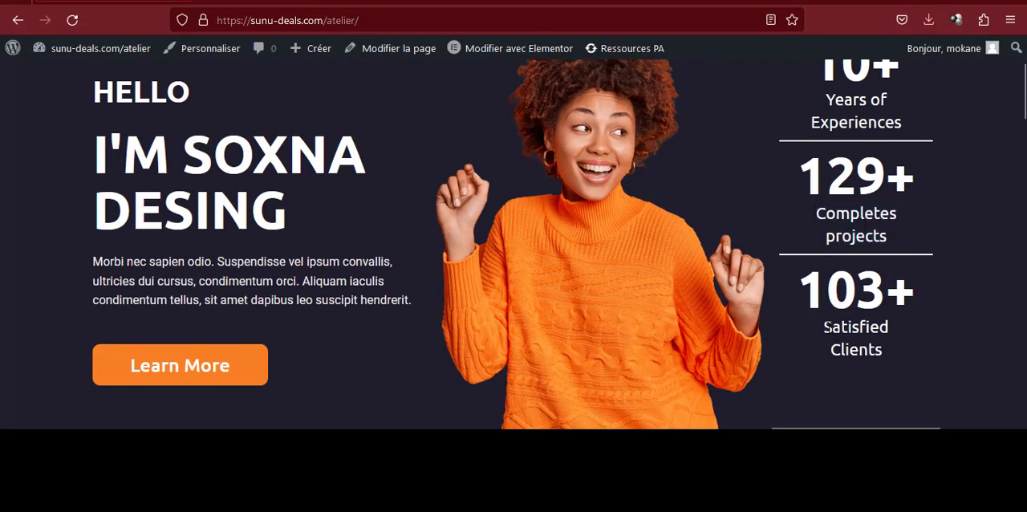
{"action": "left_click_drag", "start_coordinate": [826, 327], "coordinate": [882, 351]}
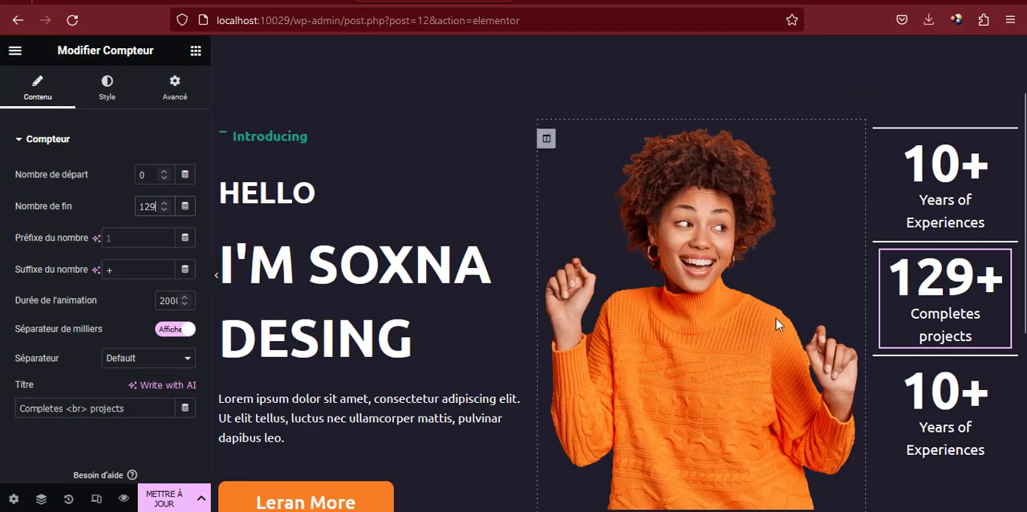
Set the third counter's title to "Satisfied <br> Clients" and its end number to 103
{"action": "left_click_drag", "start_coordinate": [930, 393], "coordinate": [929, 388]}
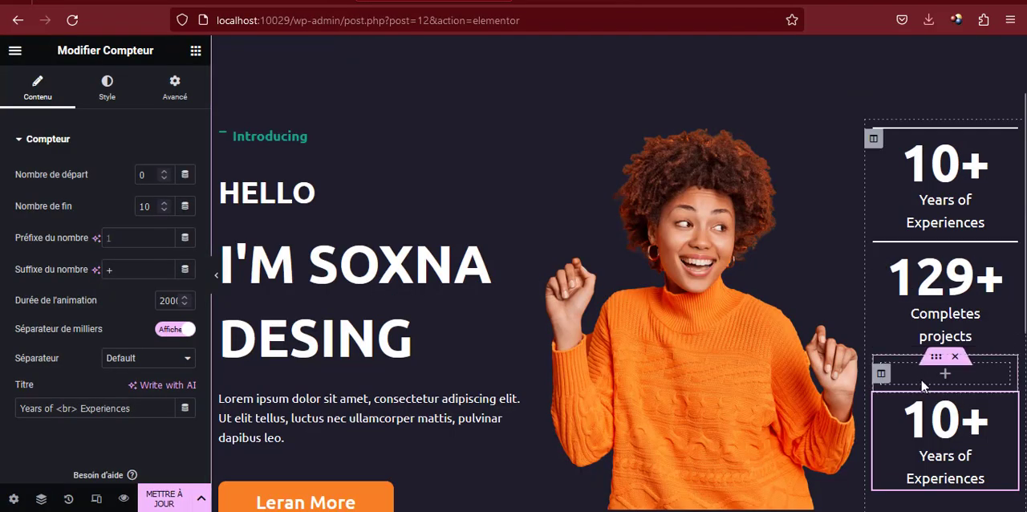
{"action": "left_click_drag", "start_coordinate": [923, 386], "coordinate": [923, 381]}
{"action": "left_click", "coordinate": [924, 384]}
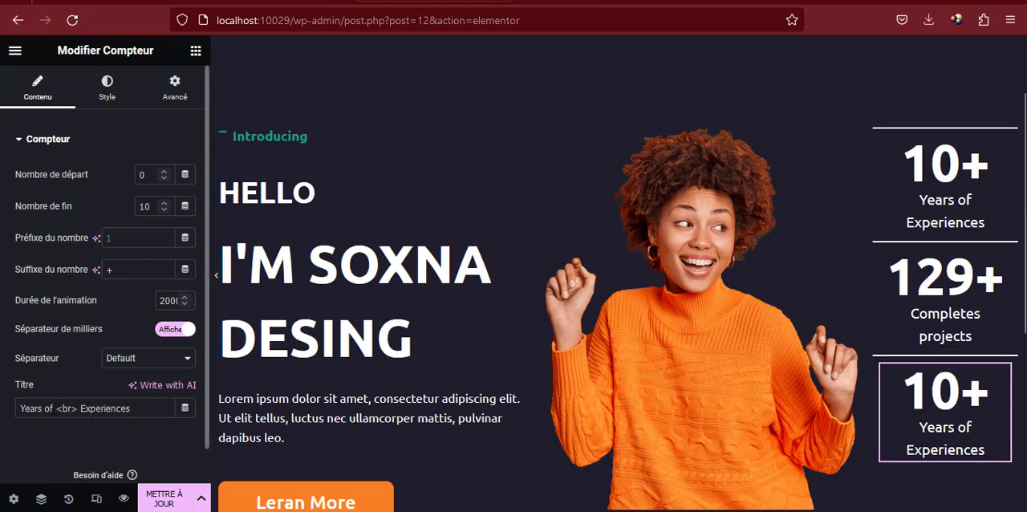
{"action": "left_click_drag", "start_coordinate": [56, 409], "coordinate": [4, 405]}
{"action": "type", "text": "Satisfied Clients"}
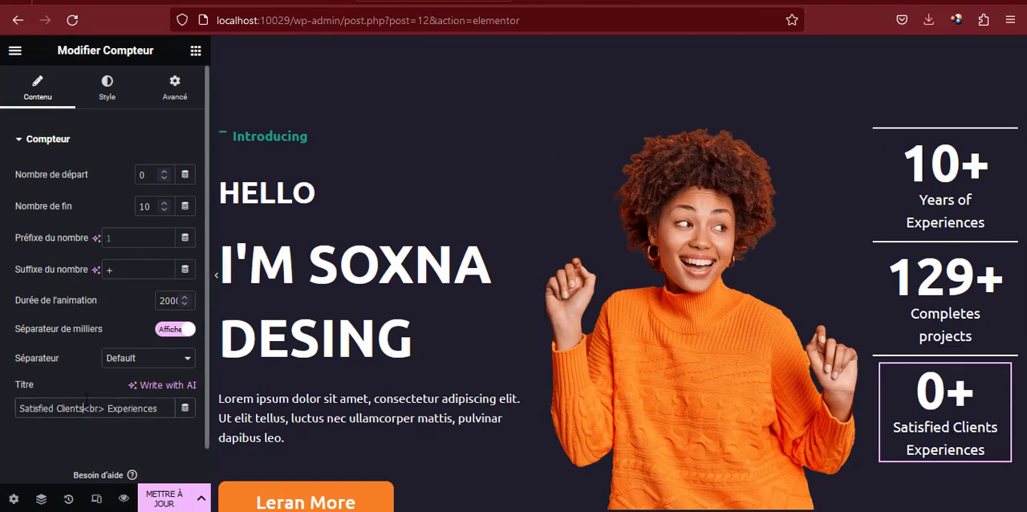
{"action": "double_click", "coordinate": [128, 409]}
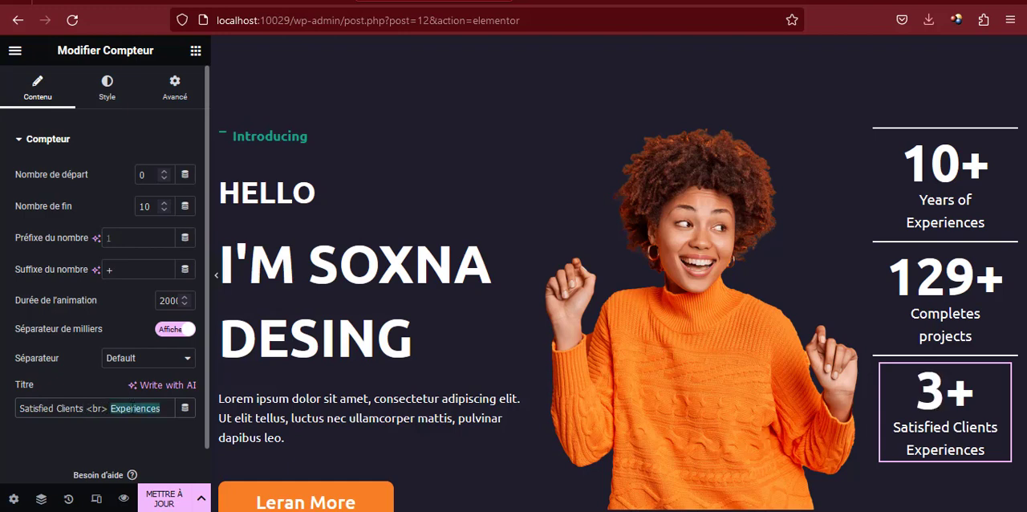
{"action": "key", "text": "BackSpace"}
{"action": "left_click_drag", "start_coordinate": [83, 408], "coordinate": [110, 410]}
{"action": "key", "text": "ctrl+c"}
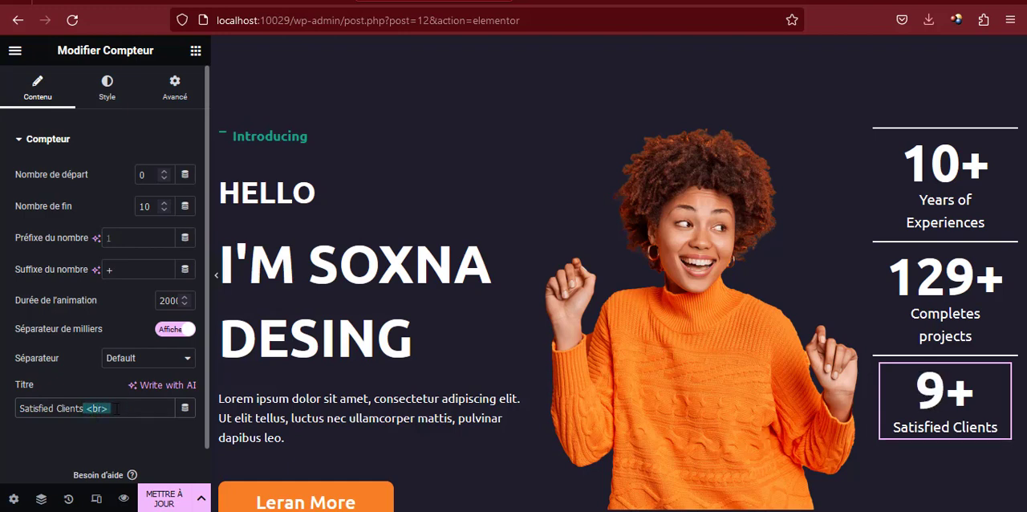
{"action": "key", "text": "BackSpace"}
{"action": "key", "text": "ctrl+v"}
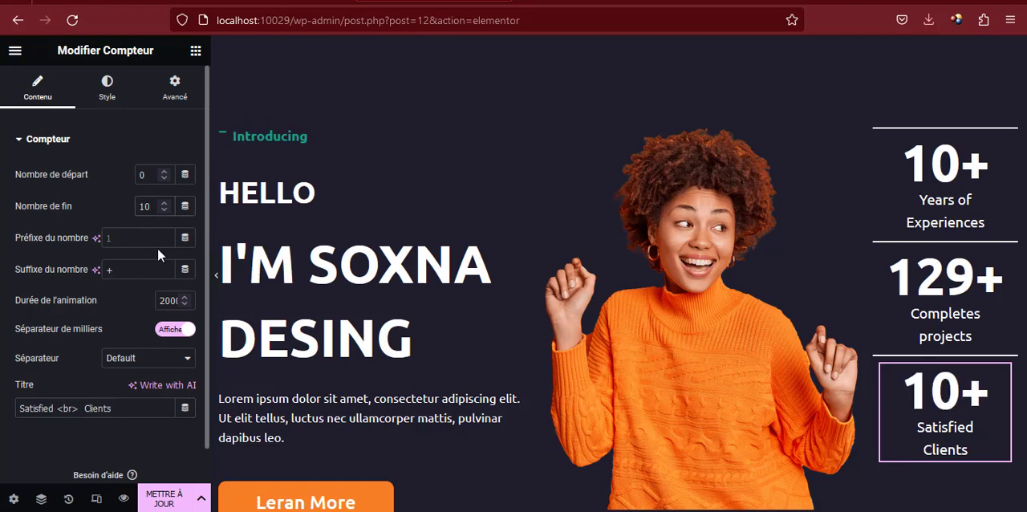
{"action": "type", "text": "3"}
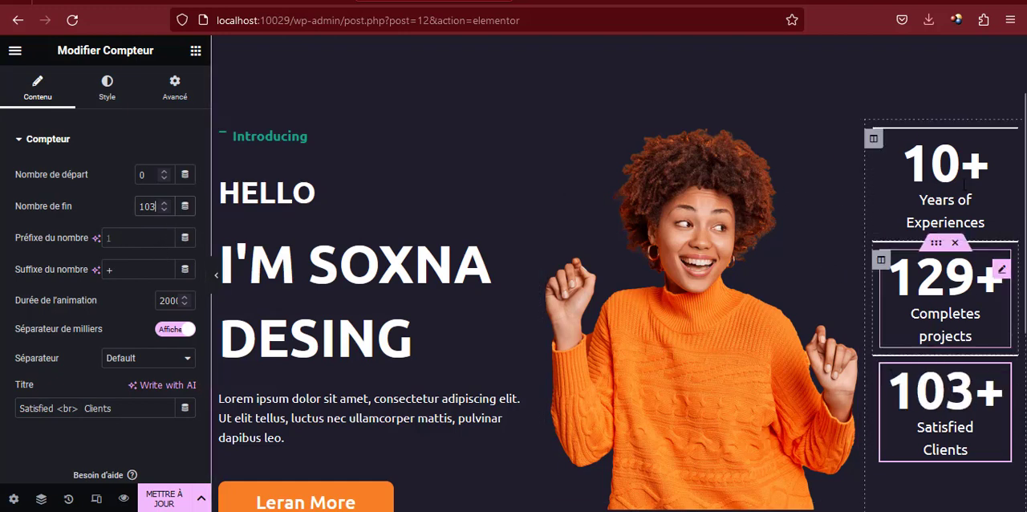
Update the Accueil page and check the hero with its three counters in the page preview
{"action": "left_click", "coordinate": [157, 494]}
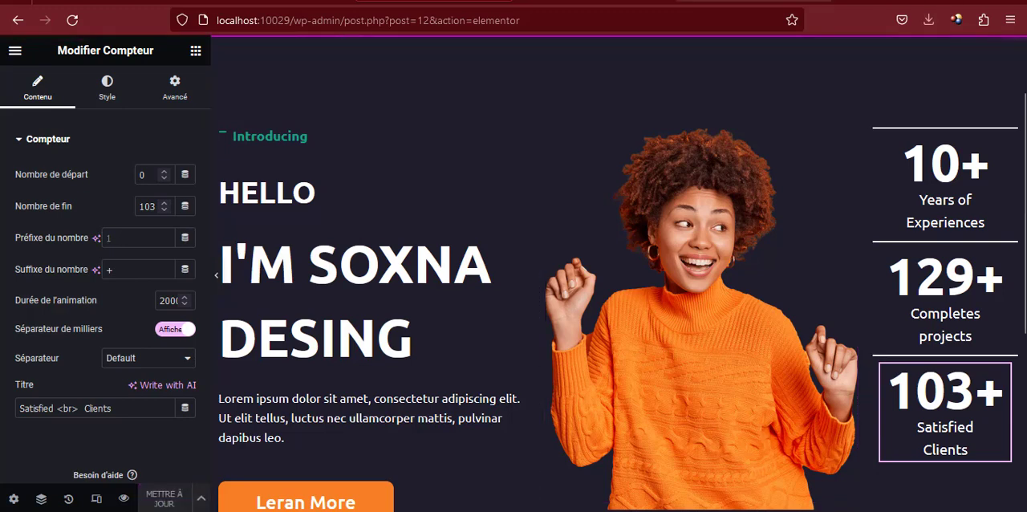
{"action": "left_click", "coordinate": [598, 1]}
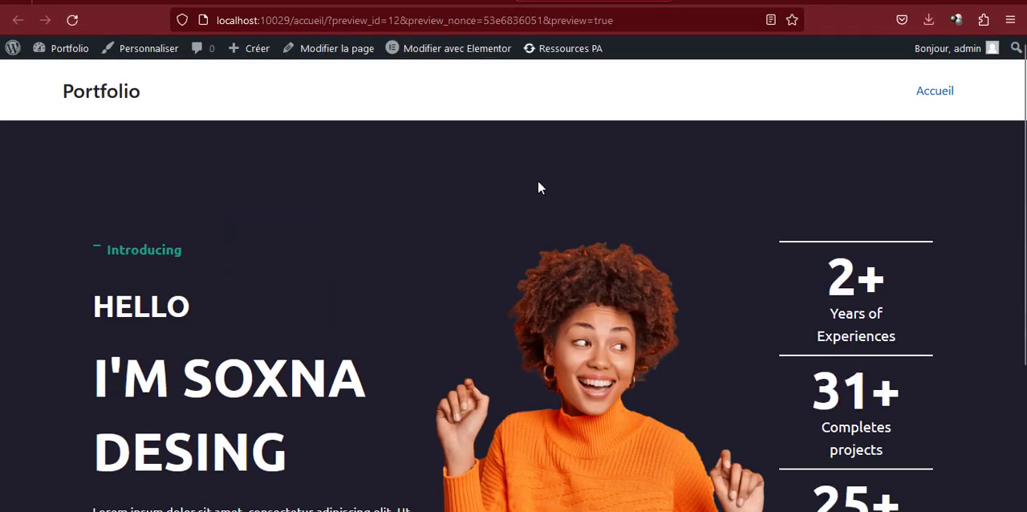
{"action": "scroll", "coordinate": [538, 183], "scroll_direction": "down", "scroll_amount": 3}
{"action": "scroll", "coordinate": [538, 180], "scroll_direction": "up", "scroll_amount": 2}
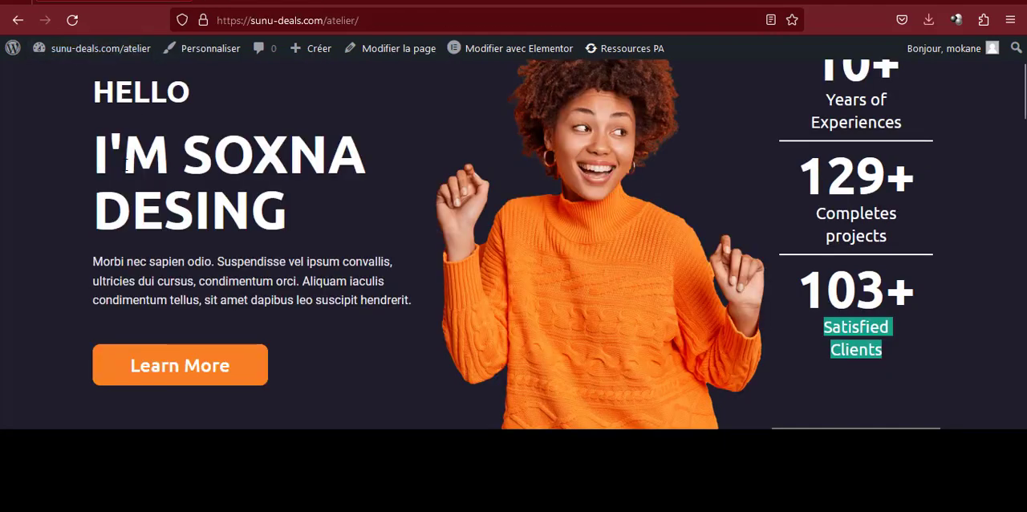
{"action": "scroll", "coordinate": [124, 163], "scroll_direction": "up", "scroll_amount": 2}
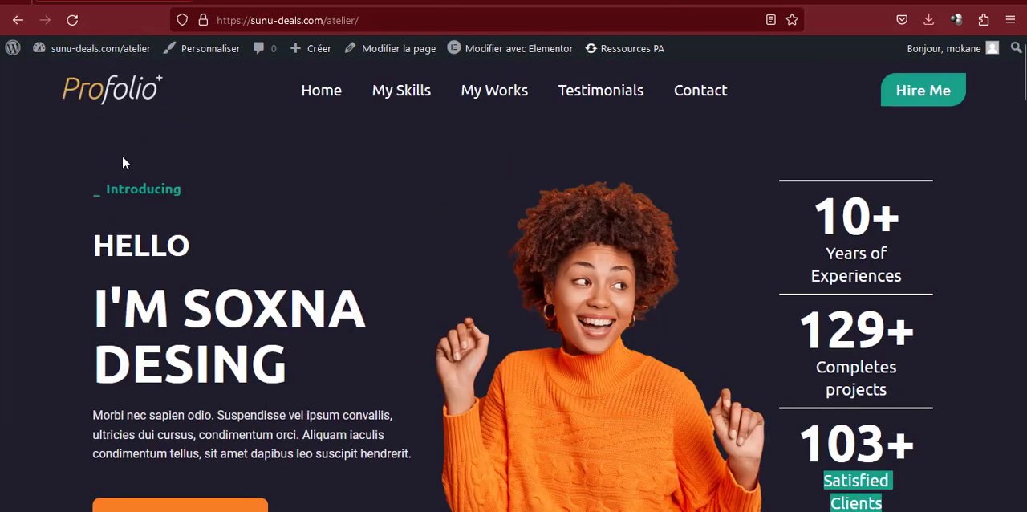
Examine how the hero's texts and counters animate on loading the reference portfolio page
{"action": "left_click", "coordinate": [110, 90]}
{"action": "left_click", "coordinate": [824, 354]}
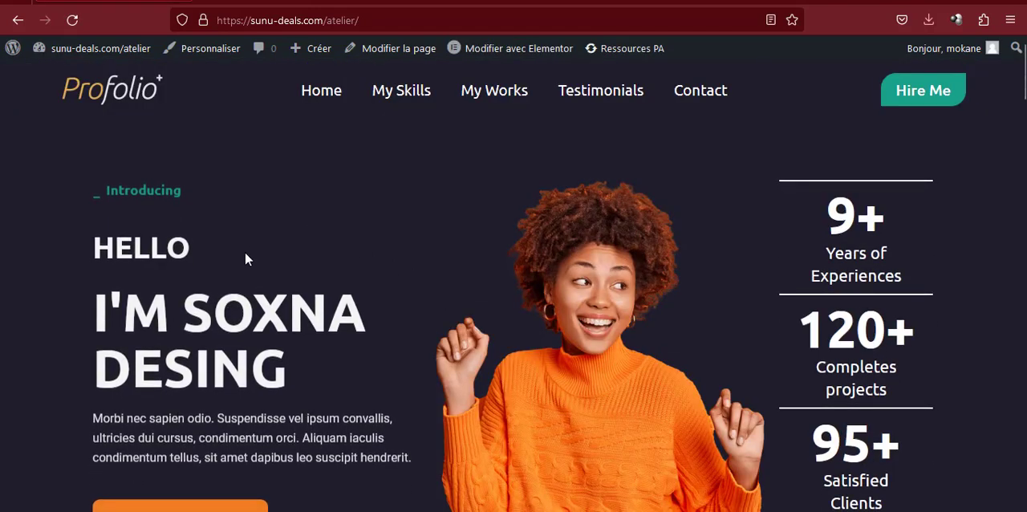
{"action": "scroll", "coordinate": [245, 251], "scroll_direction": "down", "scroll_amount": 3}
{"action": "scroll", "coordinate": [245, 249], "scroll_direction": "up", "scroll_amount": 3}
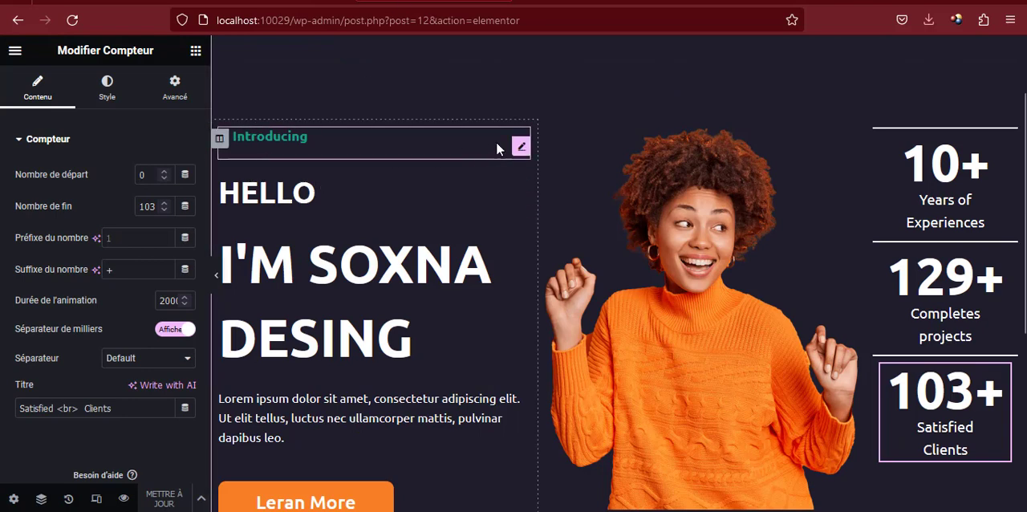
Give the "Introducing" icon box the Fade In Up entrance animation
{"action": "left_click", "coordinate": [521, 150]}
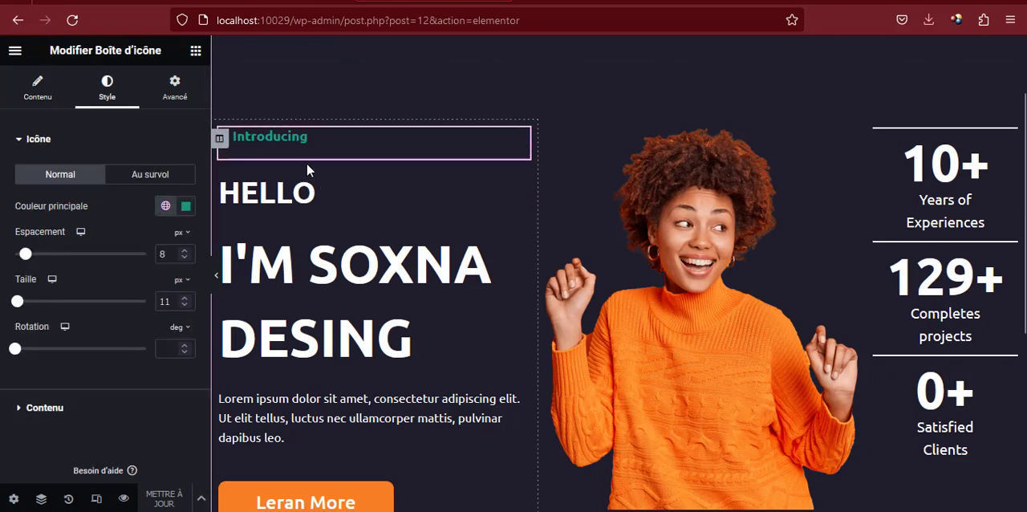
{"action": "left_click", "coordinate": [178, 94]}
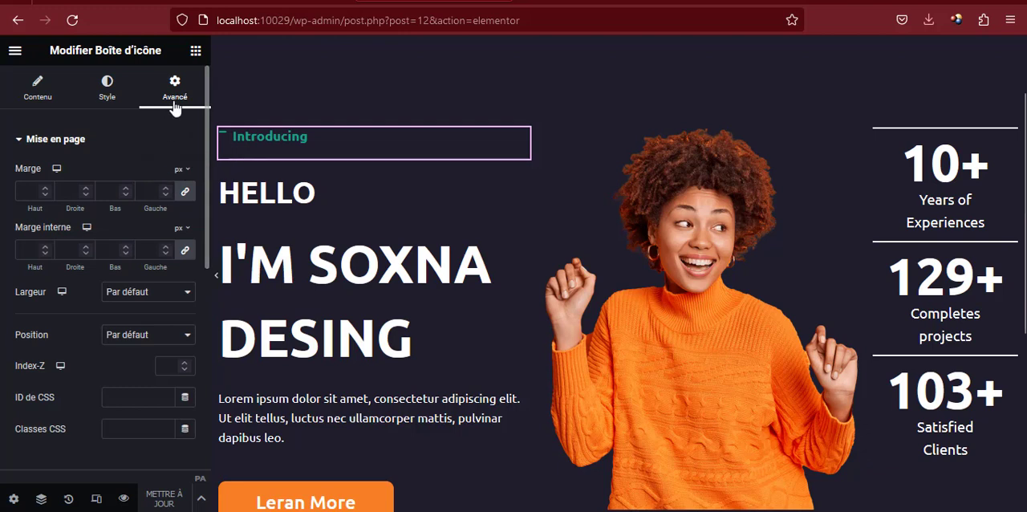
{"action": "scroll", "coordinate": [145, 184], "scroll_direction": "down", "scroll_amount": 3}
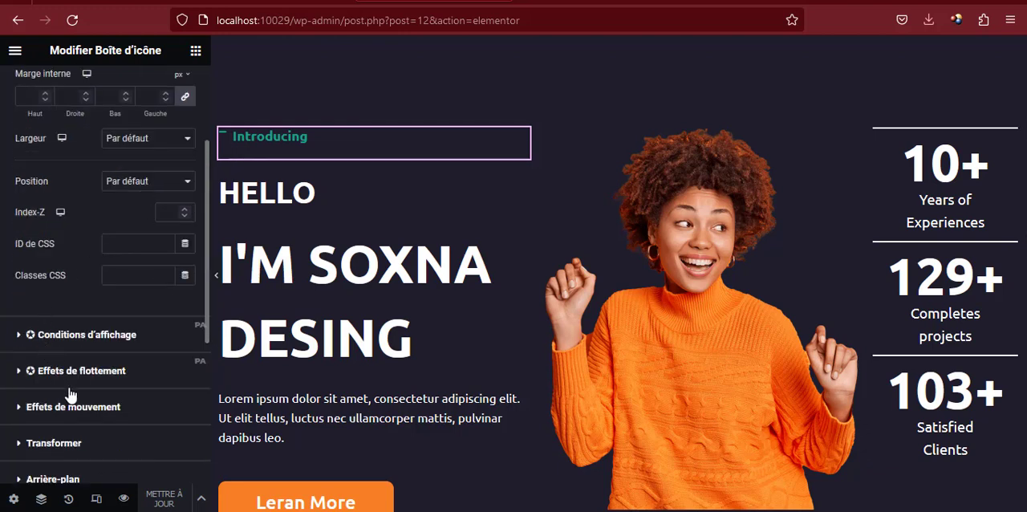
{"action": "scroll", "coordinate": [70, 393], "scroll_direction": "down", "scroll_amount": 2}
{"action": "left_click", "coordinate": [62, 329]}
{"action": "left_click", "coordinate": [69, 297]}
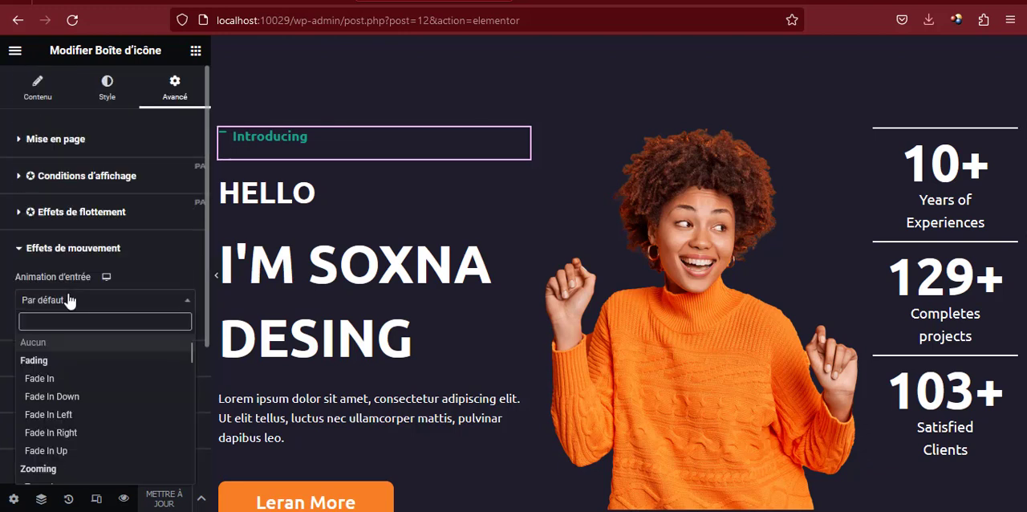
{"action": "left_click", "coordinate": [71, 451]}
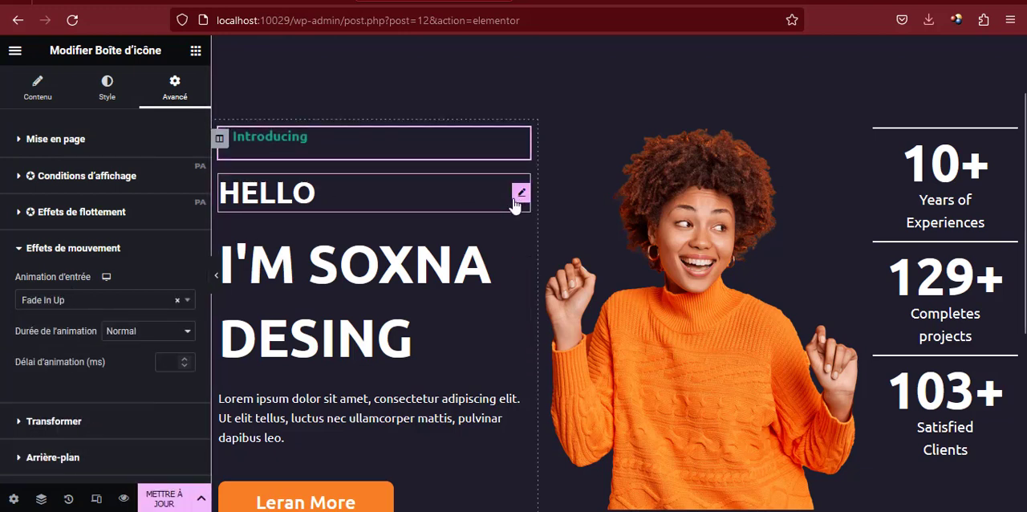
Give the "HELLO" heading the Fade In Up entrance animation
{"action": "left_click", "coordinate": [516, 200]}
{"action": "left_click", "coordinate": [176, 88]}
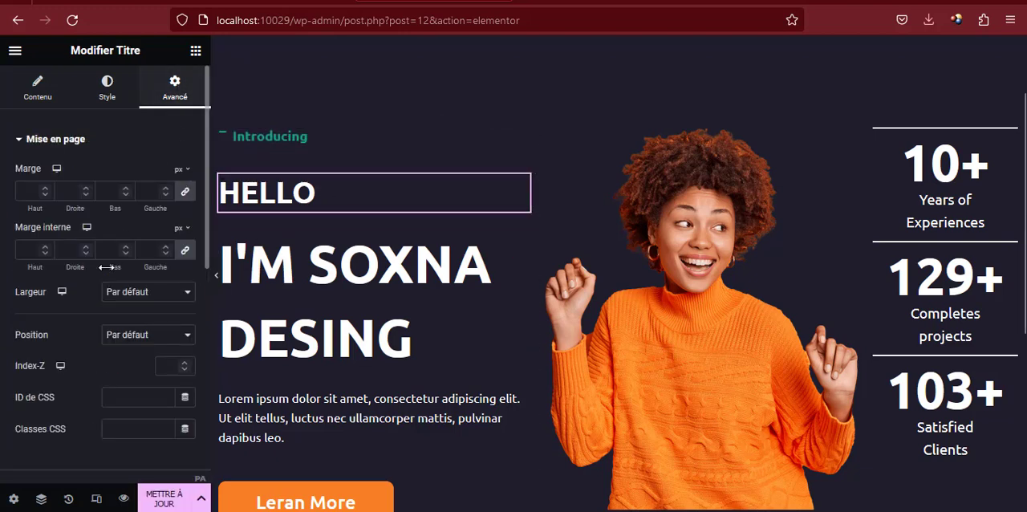
{"action": "scroll", "coordinate": [103, 325], "scroll_direction": "down", "scroll_amount": 5}
{"action": "left_click", "coordinate": [75, 257]}
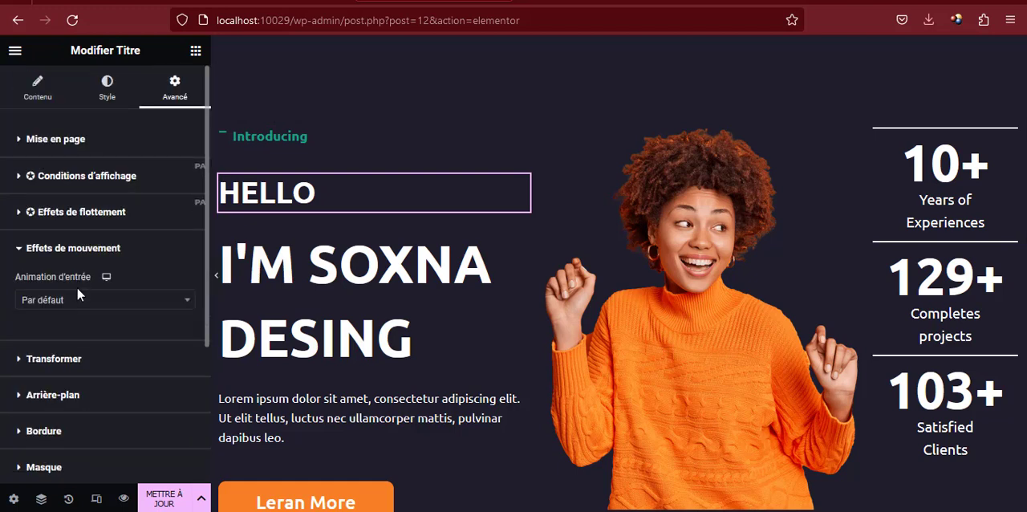
{"action": "left_click", "coordinate": [79, 300]}
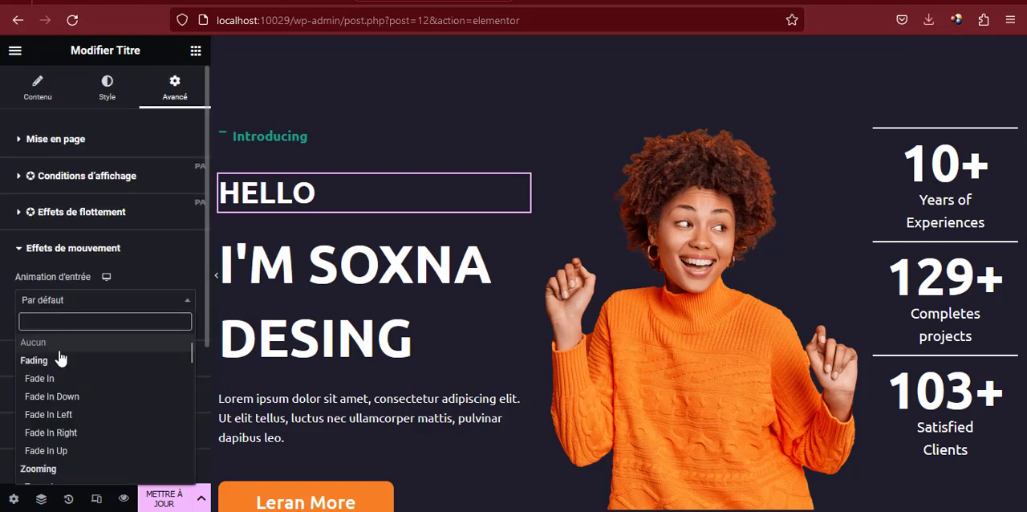
{"action": "left_click", "coordinate": [58, 453]}
Apply the Fade In Up entrance animation to the large two-line heading below "HELLO"
{"action": "left_click", "coordinate": [524, 239]}
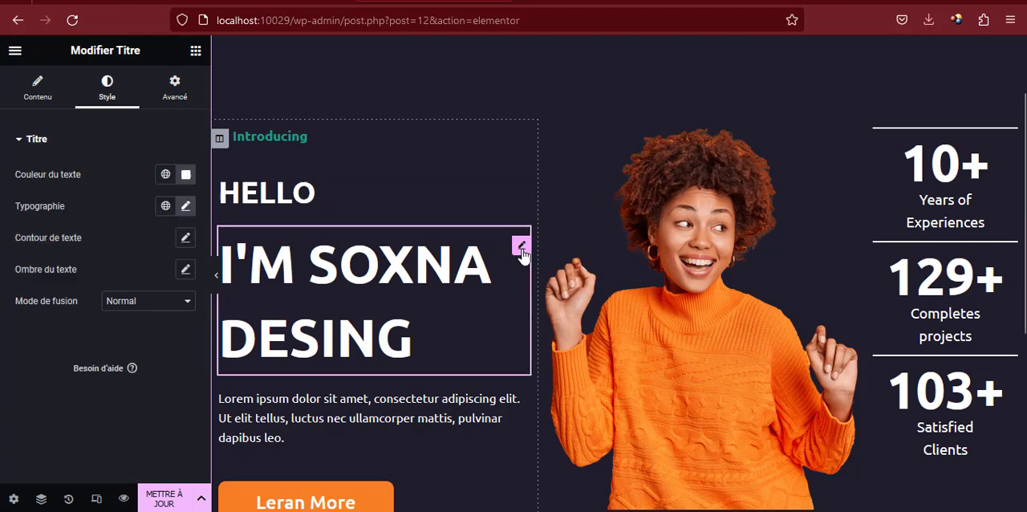
{"action": "left_click", "coordinate": [164, 83]}
{"action": "scroll", "coordinate": [112, 310], "scroll_direction": "down", "scroll_amount": 6}
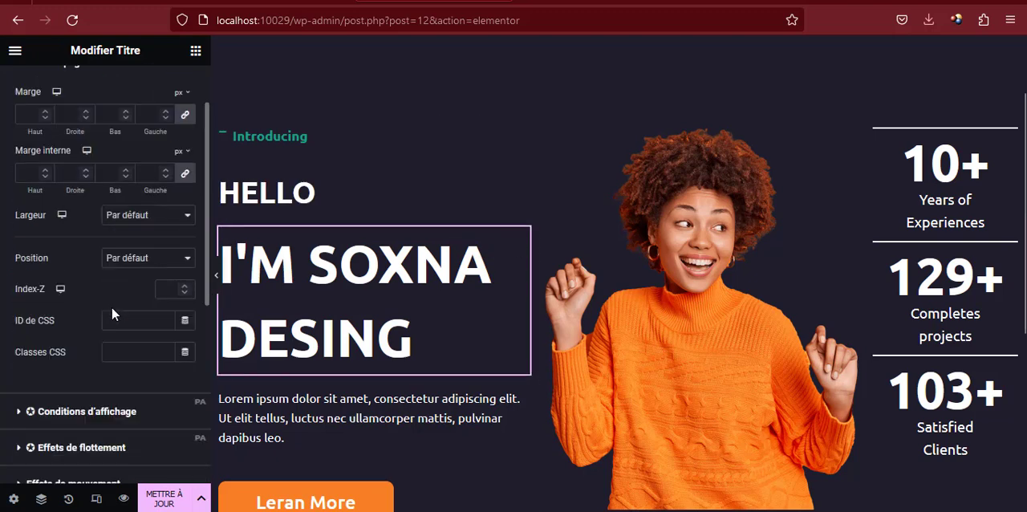
{"action": "left_click", "coordinate": [107, 257]}
{"action": "left_click", "coordinate": [112, 301]}
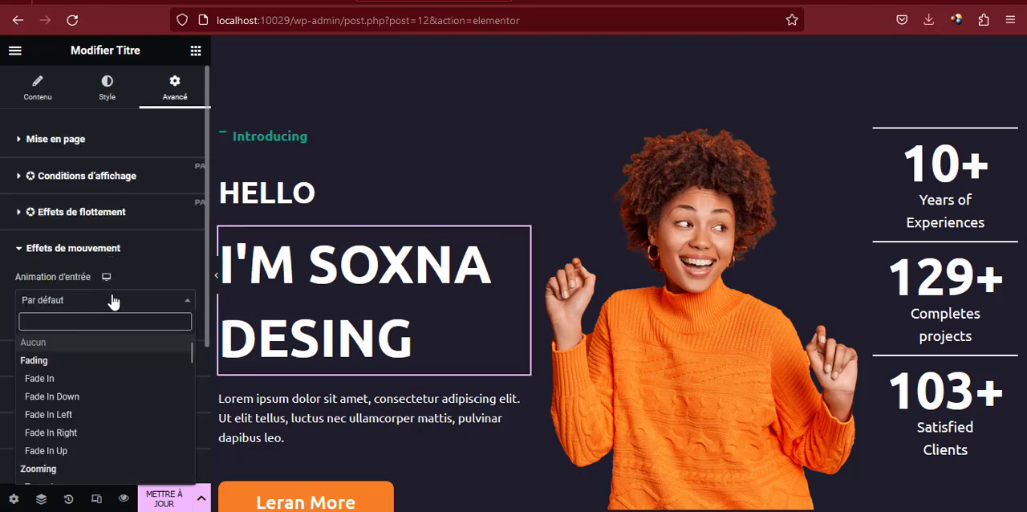
{"action": "scroll", "coordinate": [60, 446], "scroll_direction": "down", "scroll_amount": 3}
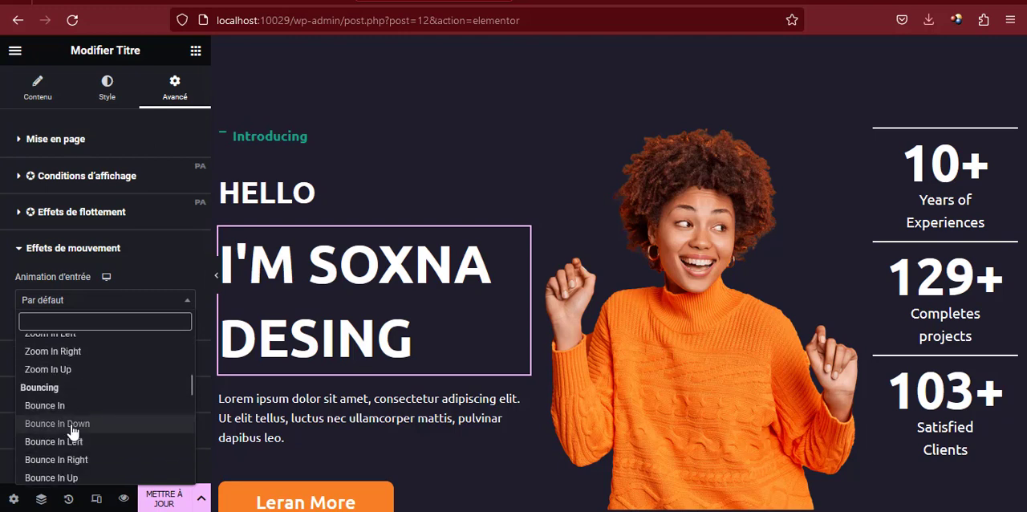
{"action": "scroll", "coordinate": [71, 431], "scroll_direction": "down", "scroll_amount": 3}
{"action": "scroll", "coordinate": [72, 410], "scroll_direction": "up", "scroll_amount": 5}
{"action": "scroll", "coordinate": [73, 393], "scroll_direction": "up", "scroll_amount": 2}
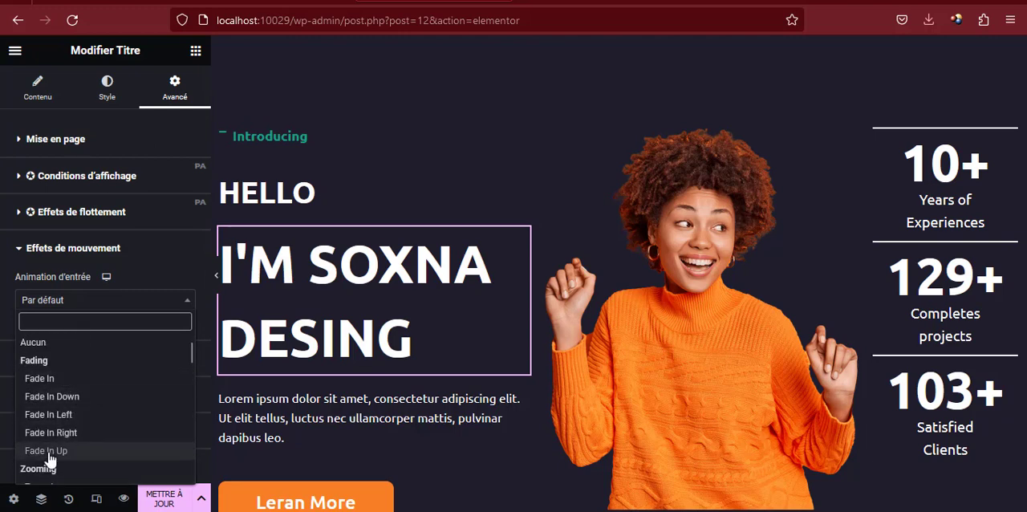
{"action": "left_click", "coordinate": [56, 450]}
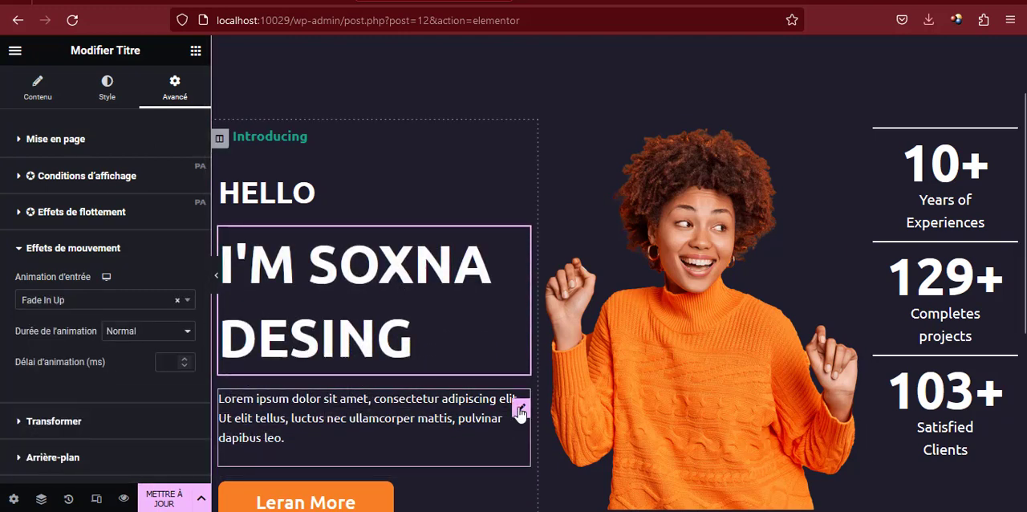
Give the Lorem ipsum paragraph the Fade In Up entrance animation with its duration set to Lent
{"action": "left_click", "coordinate": [521, 409]}
{"action": "left_click", "coordinate": [180, 96]}
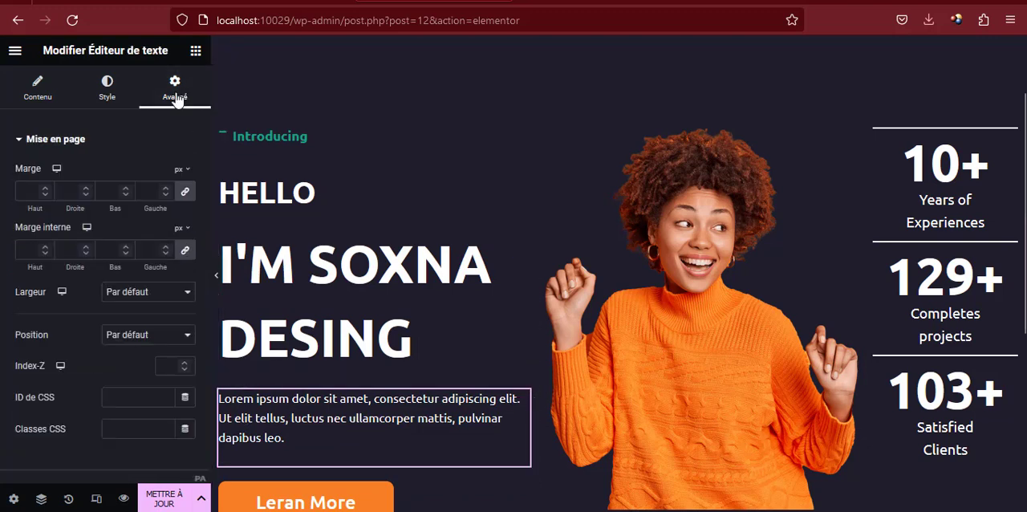
{"action": "scroll", "coordinate": [138, 321], "scroll_direction": "down", "scroll_amount": 4}
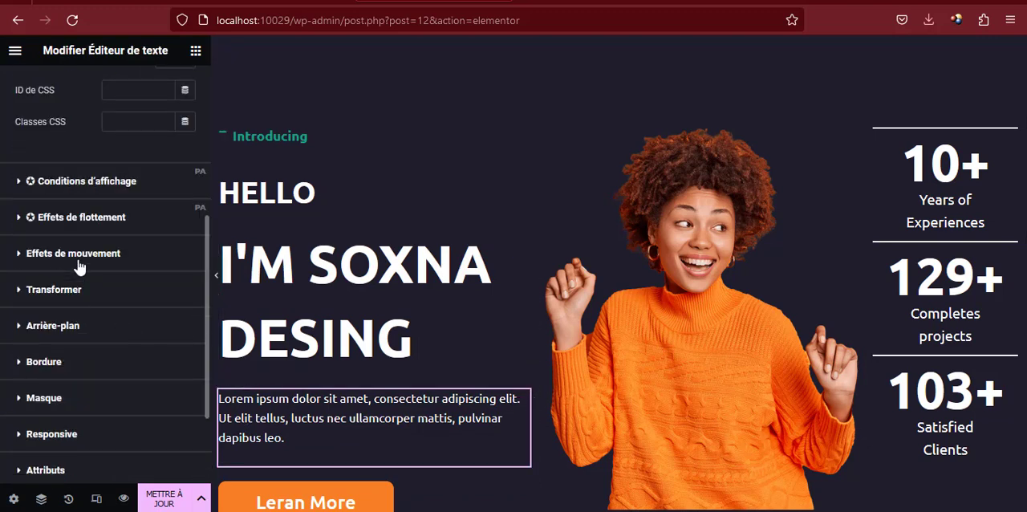
{"action": "left_click", "coordinate": [80, 255]}
{"action": "left_click", "coordinate": [109, 300]}
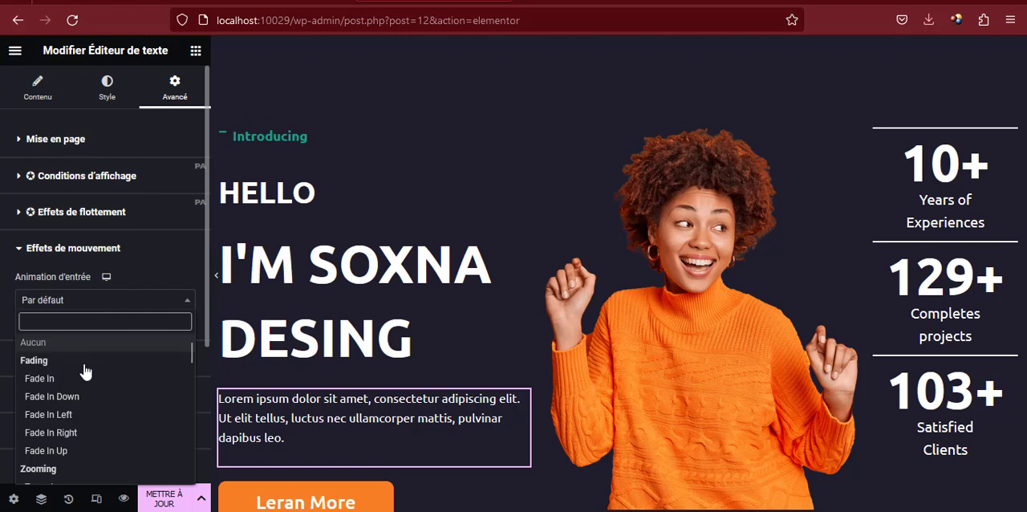
{"action": "left_click", "coordinate": [64, 450]}
{"action": "scroll", "coordinate": [80, 433], "scroll_direction": "down", "scroll_amount": 2}
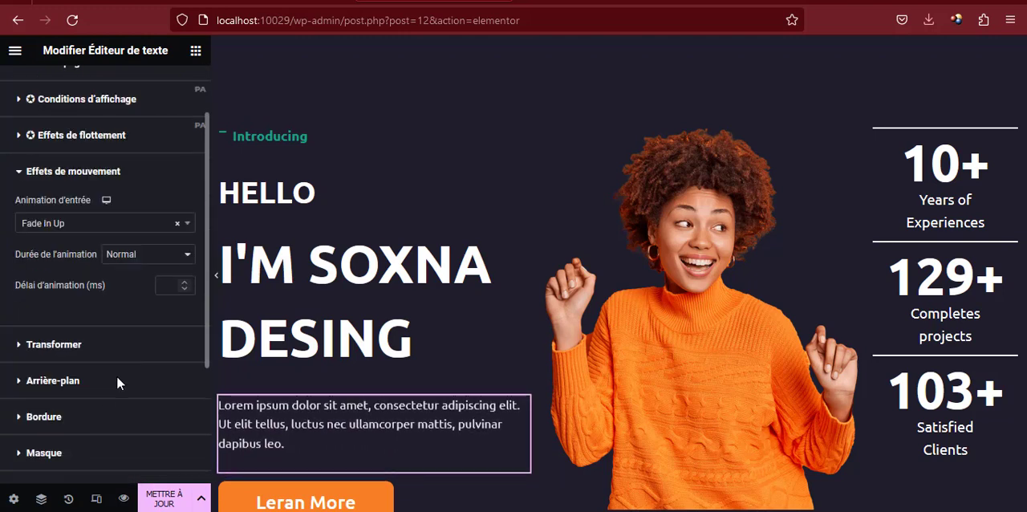
{"action": "left_click", "coordinate": [104, 254]}
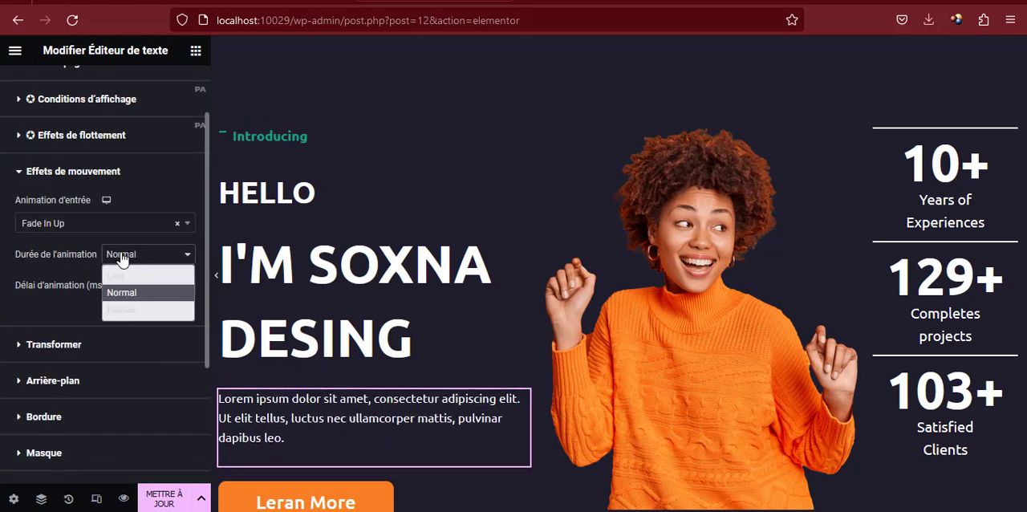
{"action": "left_click", "coordinate": [126, 278]}
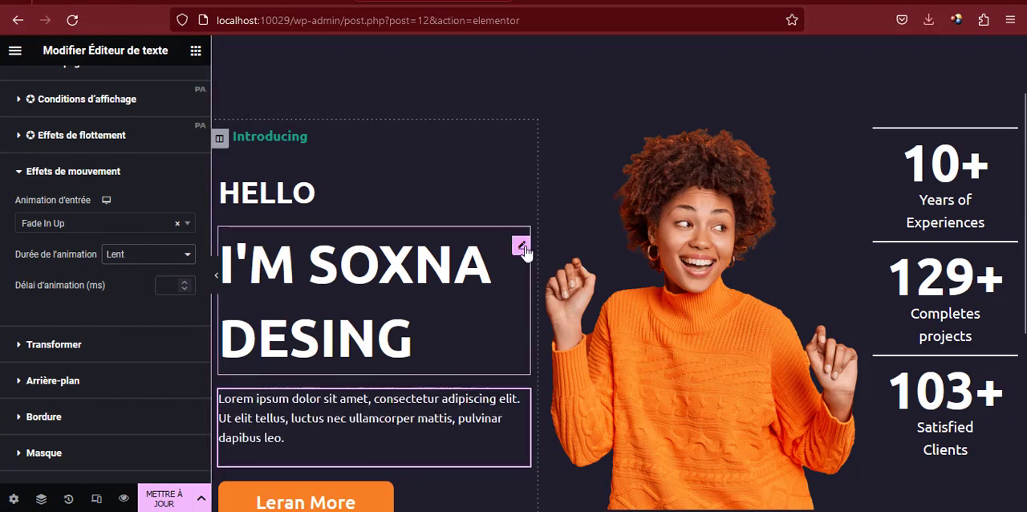
Give the "Leran More" button the Fade In Up entrance animation with a Lent duration
{"action": "scroll", "coordinate": [462, 341], "scroll_direction": "down", "scroll_amount": 2}
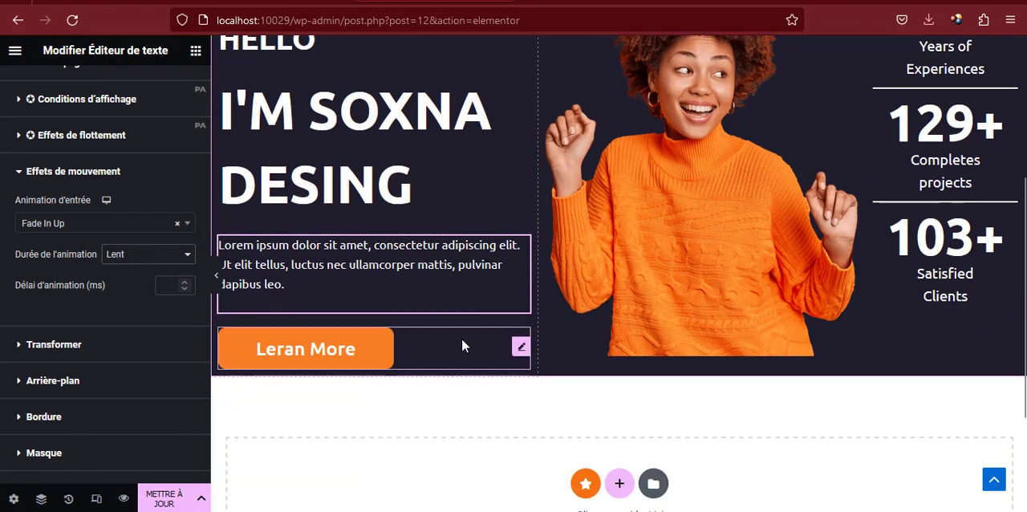
{"action": "left_click", "coordinate": [517, 347]}
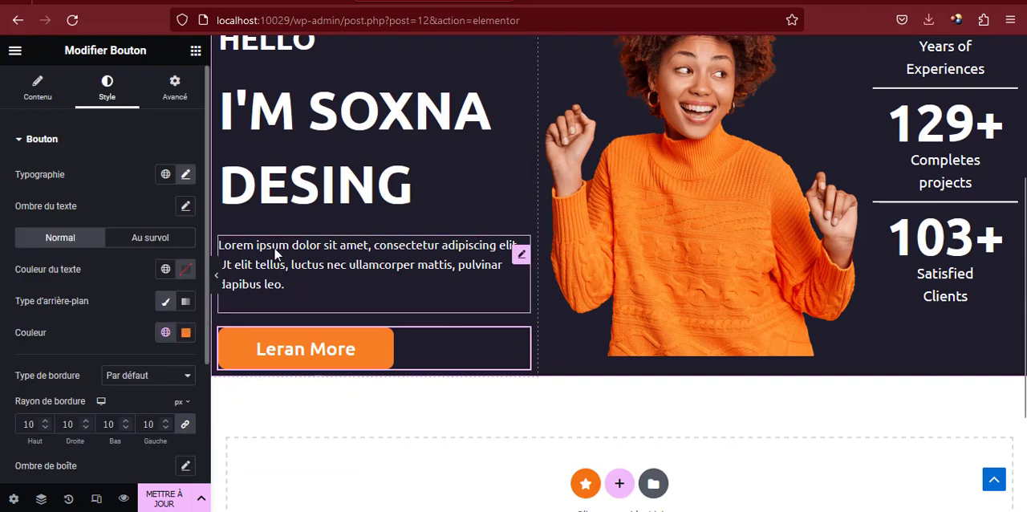
{"action": "left_click", "coordinate": [174, 90]}
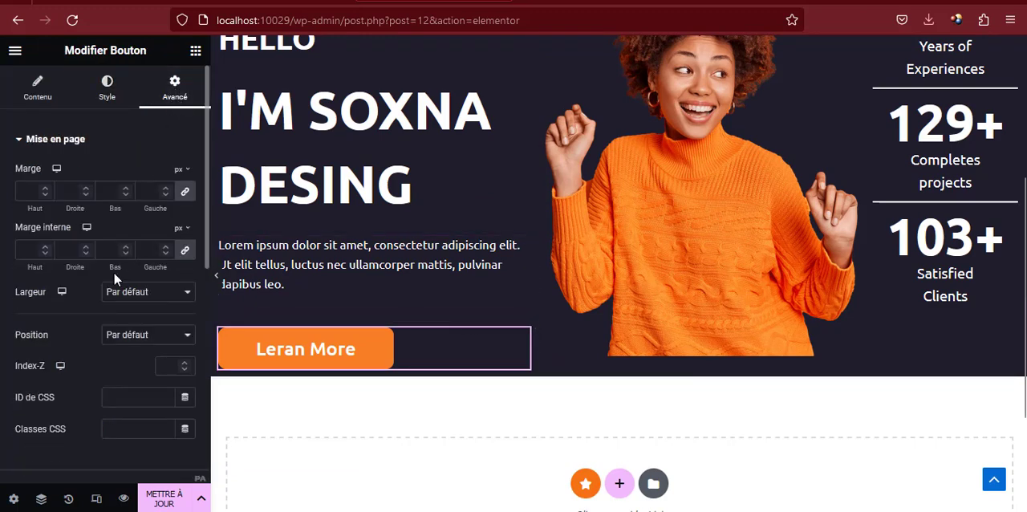
{"action": "scroll", "coordinate": [113, 271], "scroll_direction": "down", "scroll_amount": 3}
{"action": "left_click", "coordinate": [85, 297]}
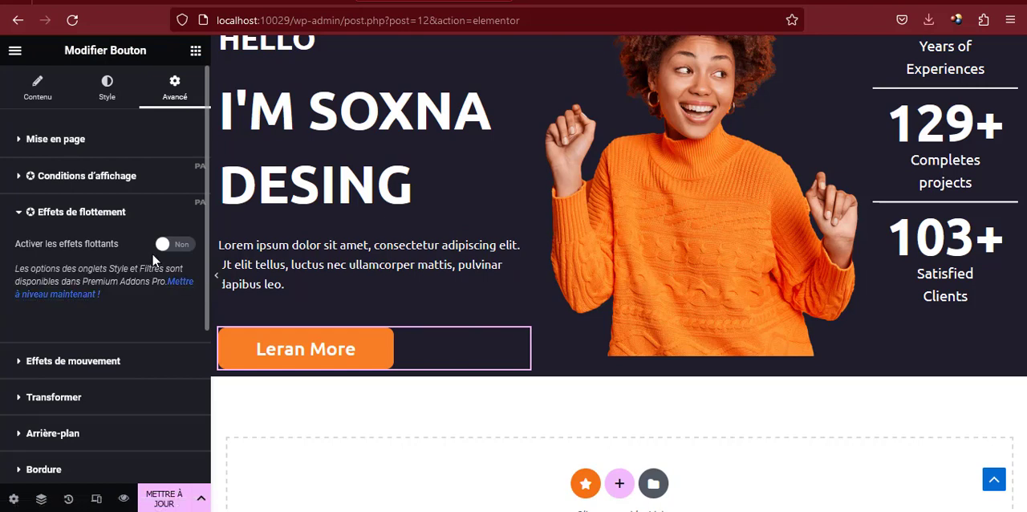
{"action": "left_click", "coordinate": [117, 213]}
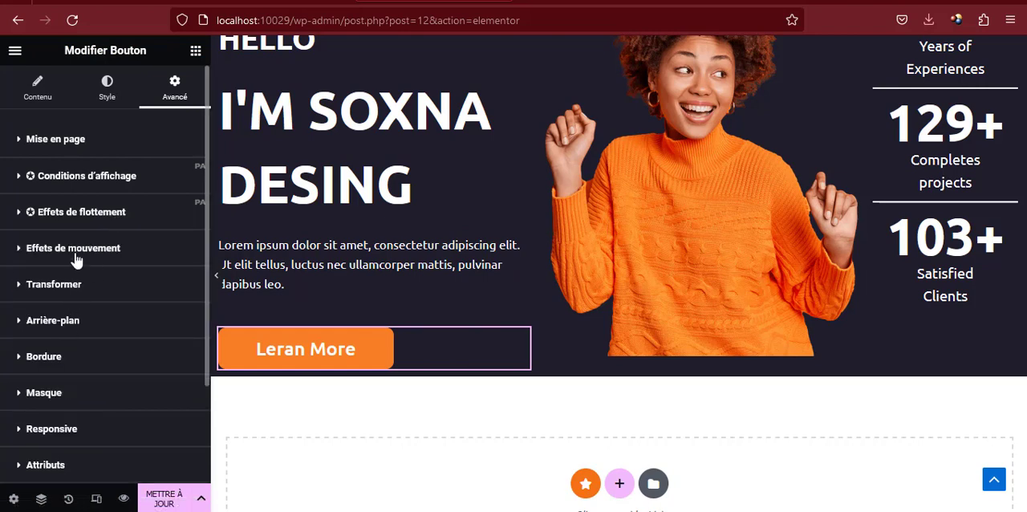
{"action": "left_click", "coordinate": [74, 252]}
{"action": "left_click", "coordinate": [92, 300]}
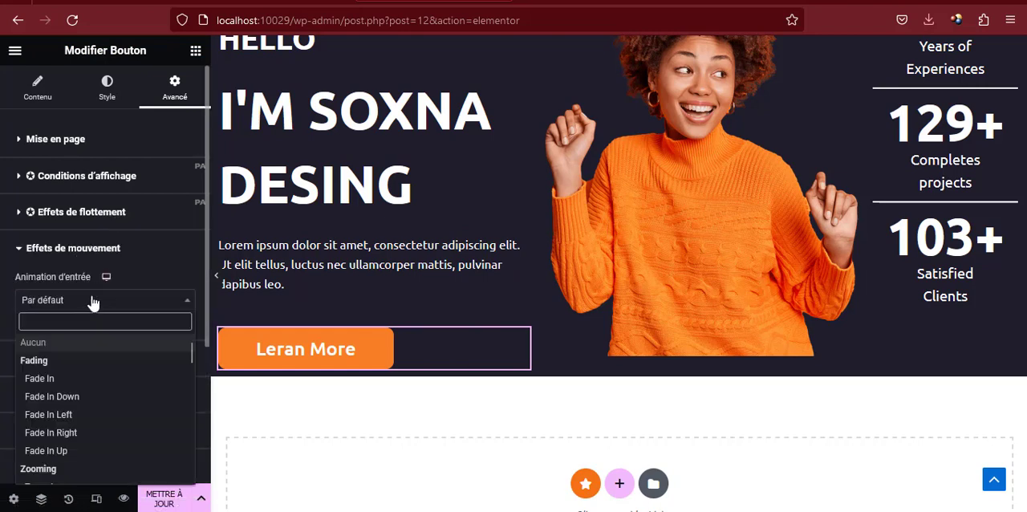
{"action": "left_click", "coordinate": [60, 453]}
{"action": "left_click", "coordinate": [186, 332]}
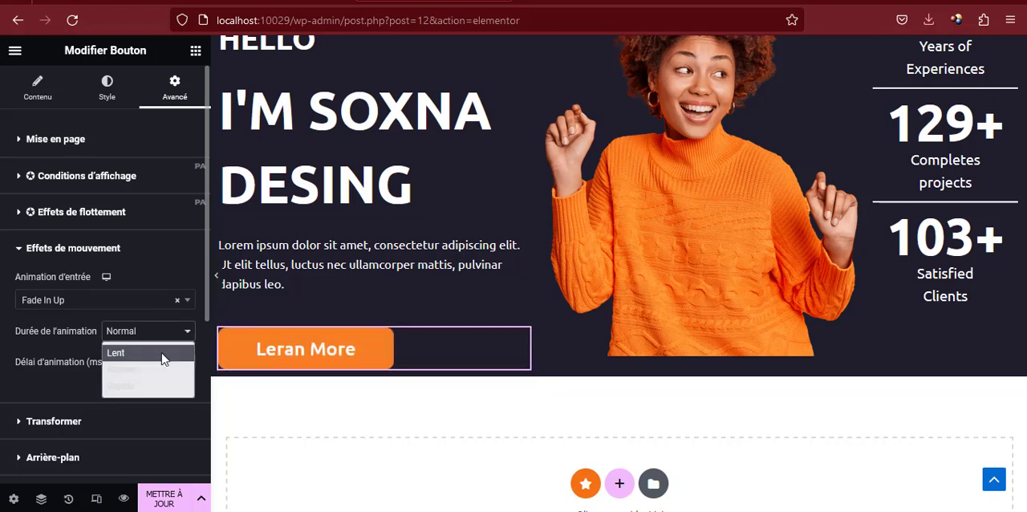
{"action": "left_click", "coordinate": [162, 353]}
Set the entrance animation duration of the large two-line heading to Lent
{"action": "scroll", "coordinate": [523, 265], "scroll_direction": "up", "scroll_amount": 1}
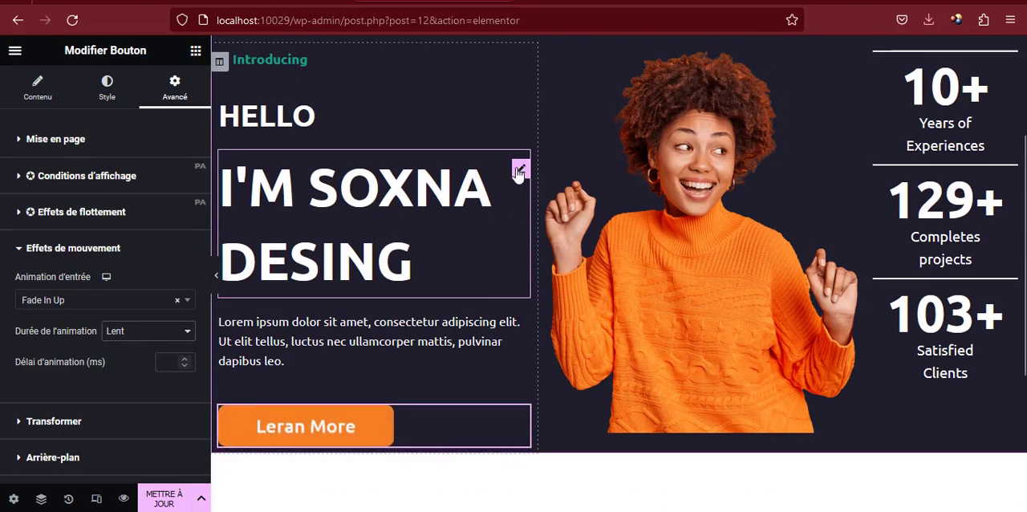
{"action": "left_click", "coordinate": [519, 171]}
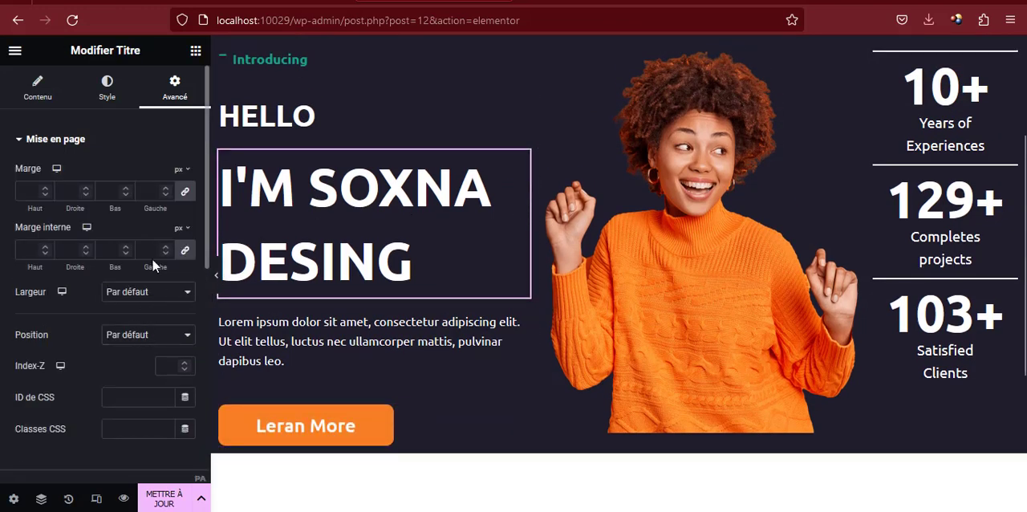
{"action": "scroll", "coordinate": [120, 289], "scroll_direction": "down", "scroll_amount": 3}
{"action": "scroll", "coordinate": [98, 281], "scroll_direction": "down", "scroll_amount": 1}
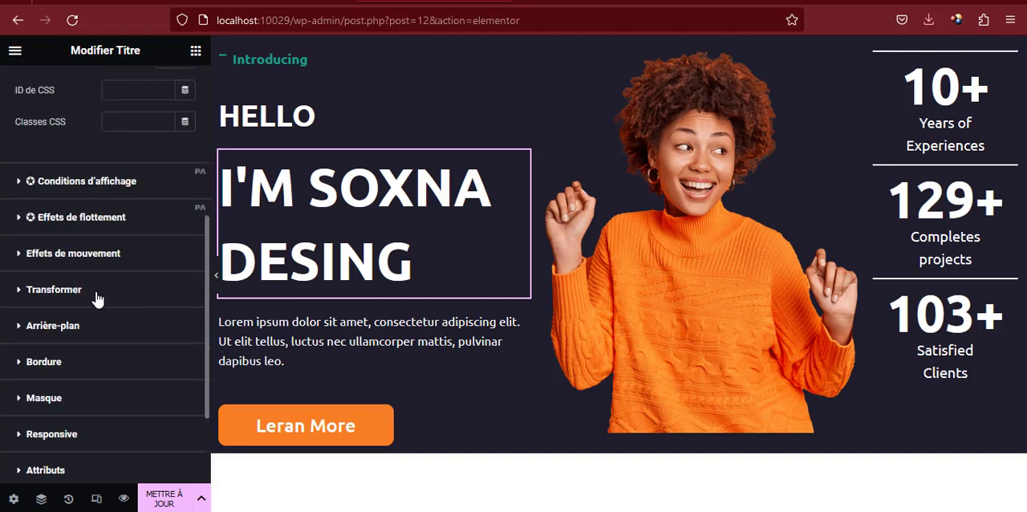
{"action": "left_click", "coordinate": [72, 255]}
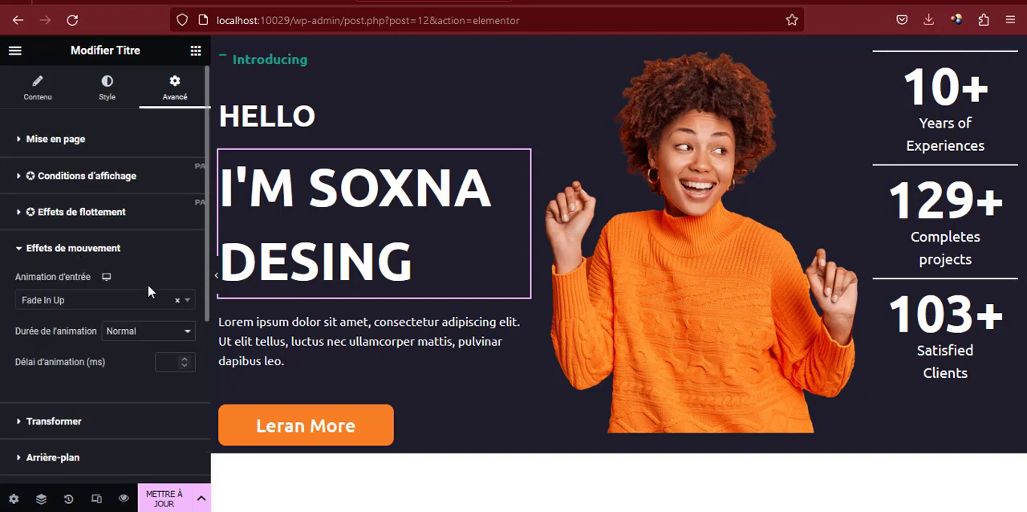
{"action": "left_click", "coordinate": [160, 336]}
{"action": "left_click", "coordinate": [162, 334]}
{"action": "left_click", "coordinate": [175, 338]}
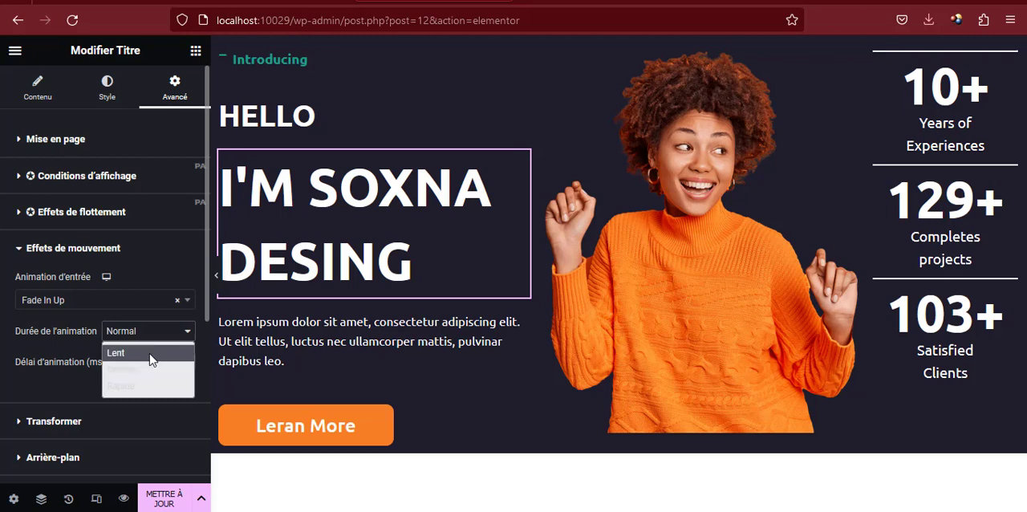
{"action": "left_click", "coordinate": [117, 353]}
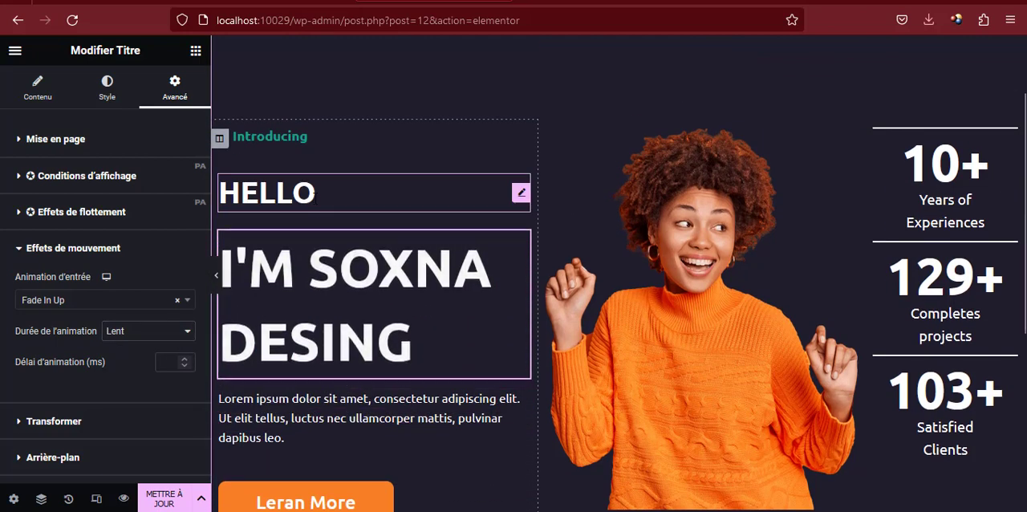
Set the "HELLO" heading's entrance animation duration to Lent
{"action": "left_click", "coordinate": [314, 194]}
{"action": "scroll", "coordinate": [117, 337], "scroll_direction": "down", "scroll_amount": 2}
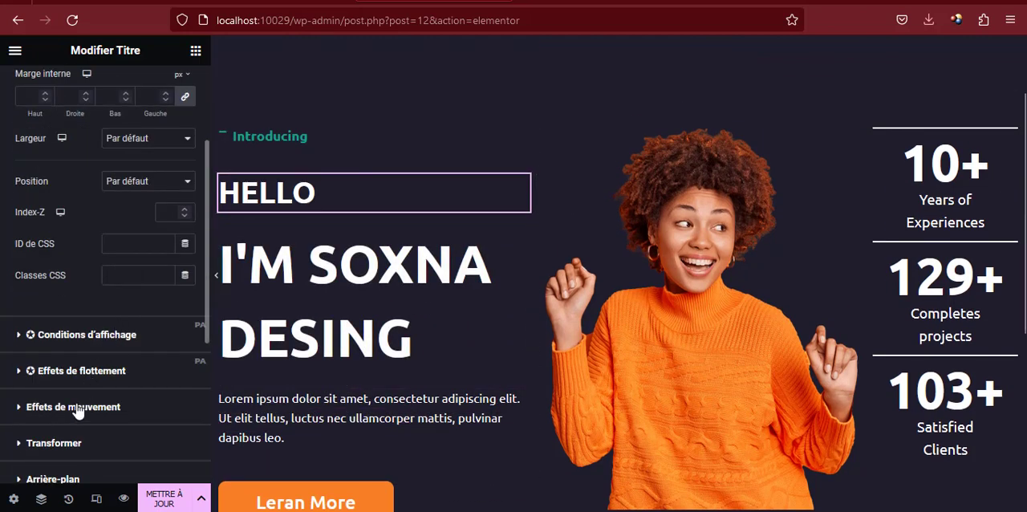
{"action": "left_click", "coordinate": [79, 408]}
{"action": "left_click", "coordinate": [119, 331]}
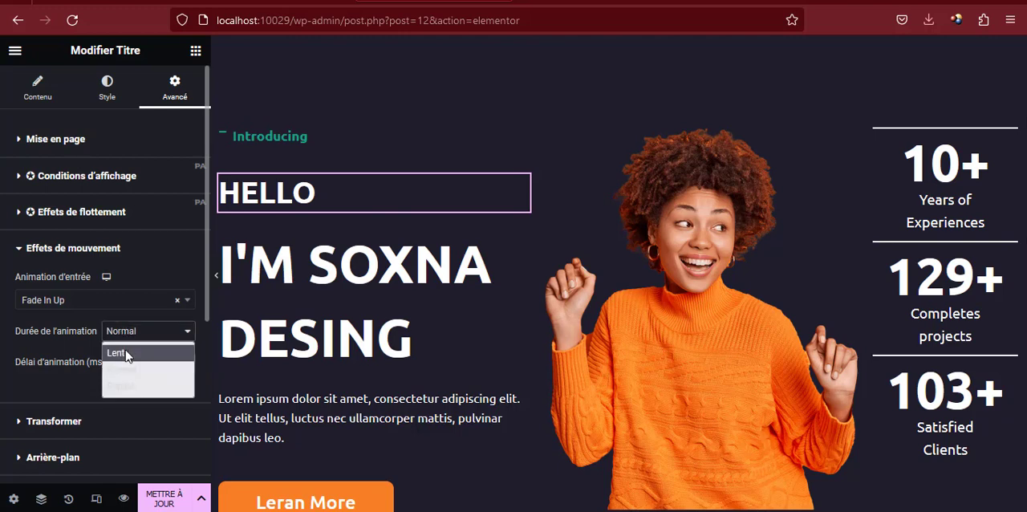
{"action": "left_click", "coordinate": [117, 353]}
Change the "Introducing" icon box's entrance animation duration to Lent
{"action": "left_click", "coordinate": [307, 140]}
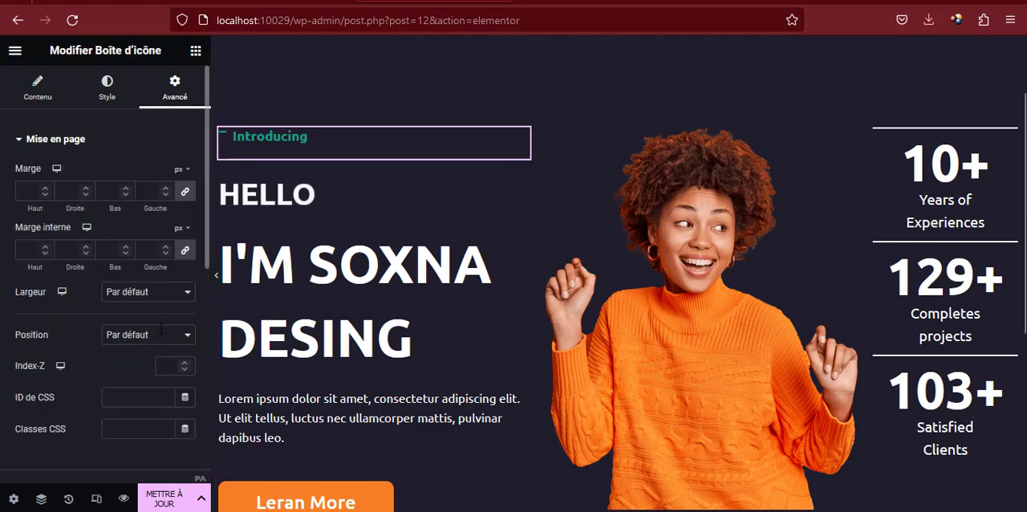
{"action": "scroll", "coordinate": [125, 331], "scroll_direction": "down", "scroll_amount": 3}
{"action": "left_click", "coordinate": [103, 255]}
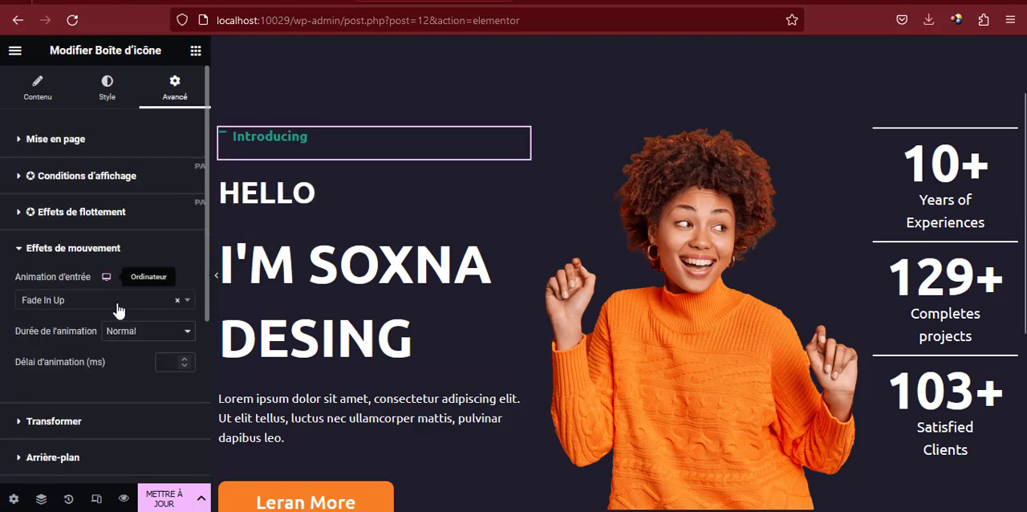
{"action": "left_click", "coordinate": [127, 332]}
{"action": "left_click", "coordinate": [133, 353]}
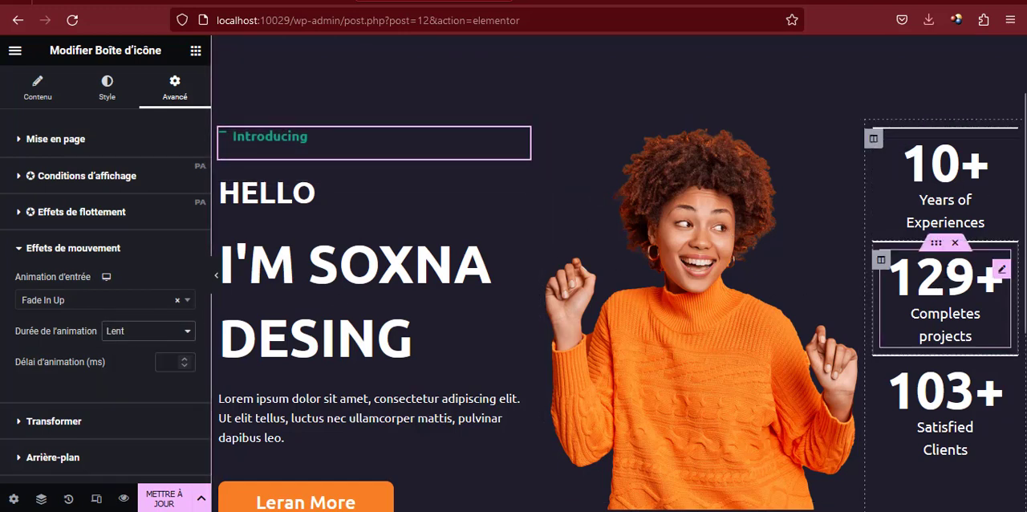
Give the "10+ Years of Experiences" inner section the Fade In Up entrance animation with a Lent duration
{"action": "left_click", "coordinate": [936, 130]}
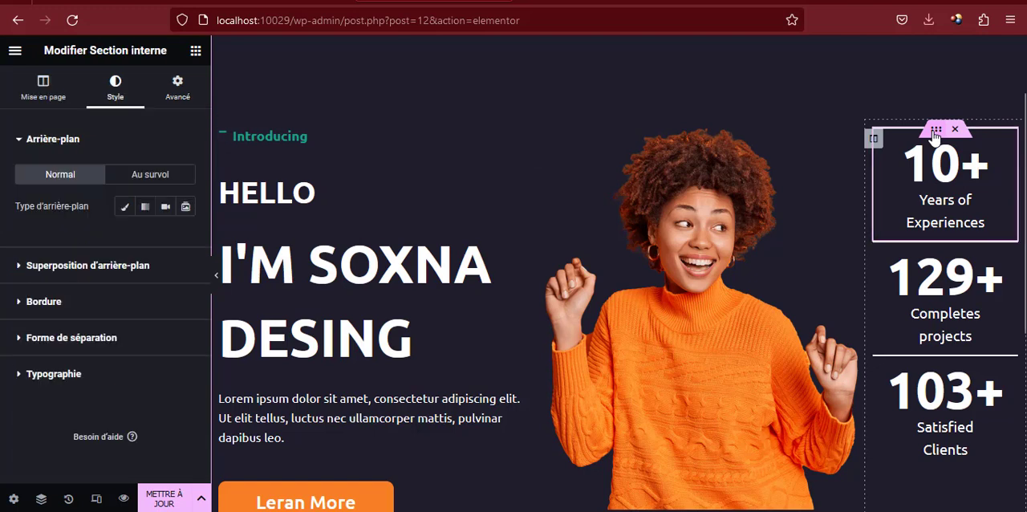
{"action": "left_click", "coordinate": [177, 84]}
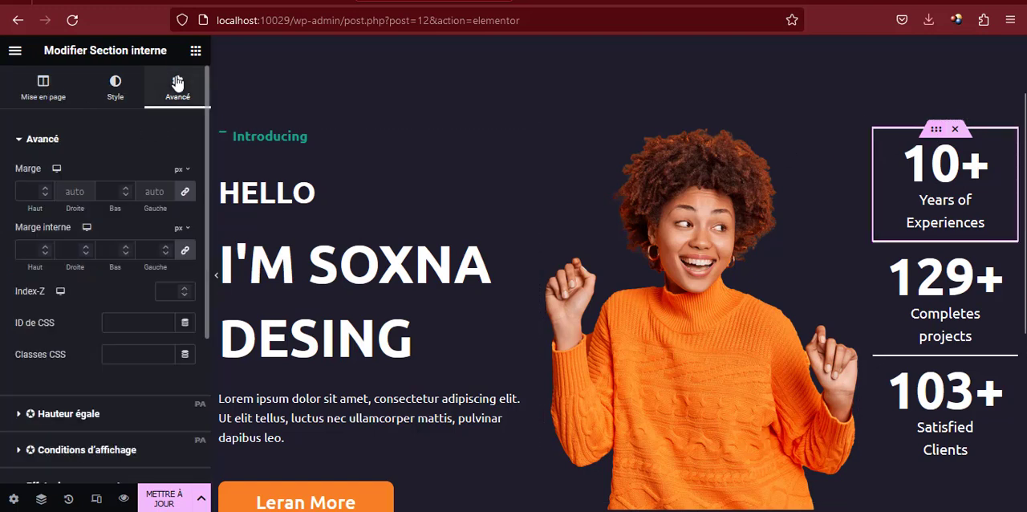
{"action": "scroll", "coordinate": [120, 241], "scroll_direction": "down", "scroll_amount": 3}
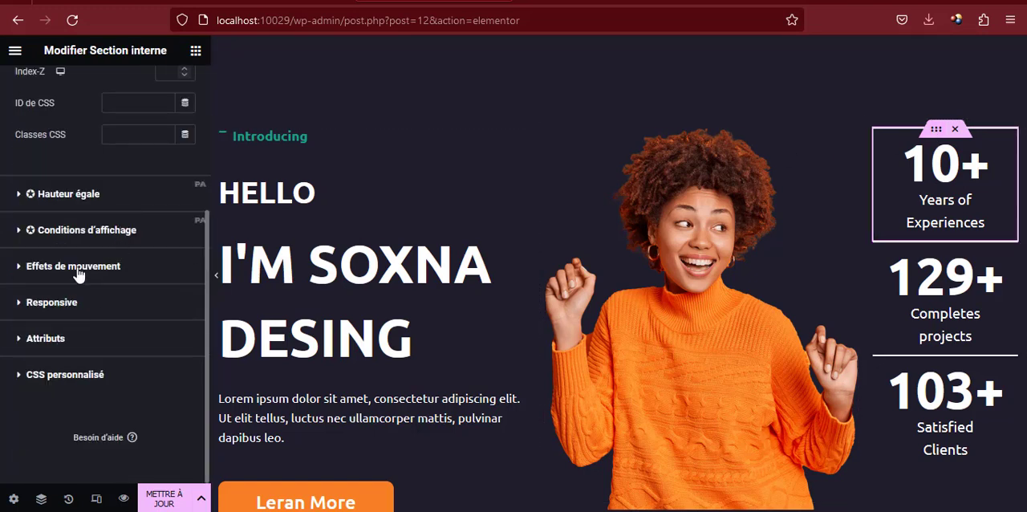
{"action": "left_click", "coordinate": [77, 267]}
{"action": "left_click", "coordinate": [85, 305]}
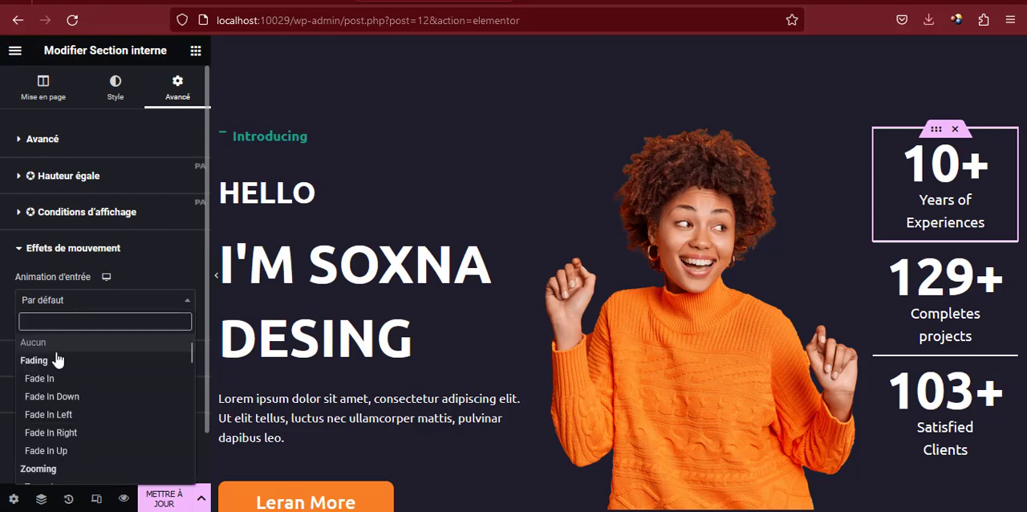
{"action": "left_click", "coordinate": [53, 454]}
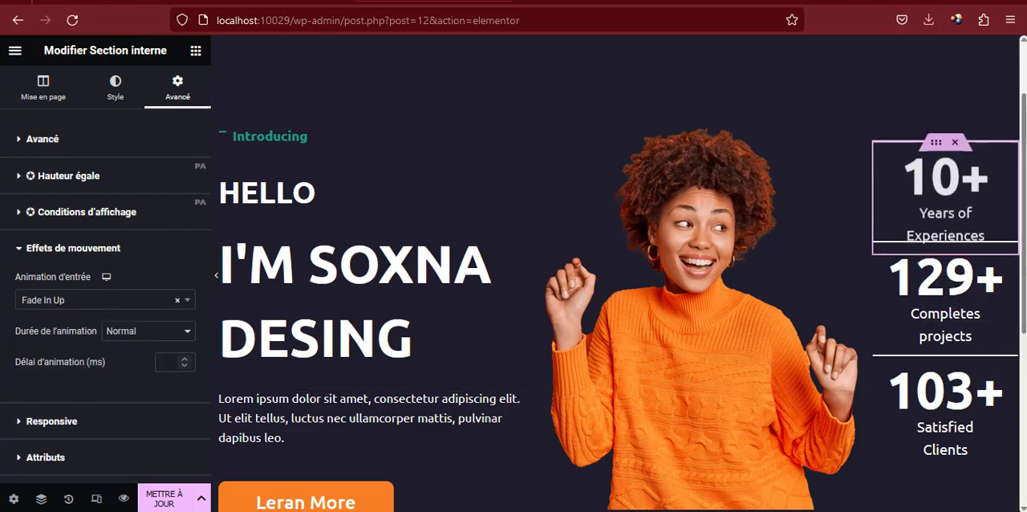
{"action": "left_click", "coordinate": [138, 331]}
{"action": "left_click", "coordinate": [129, 353]}
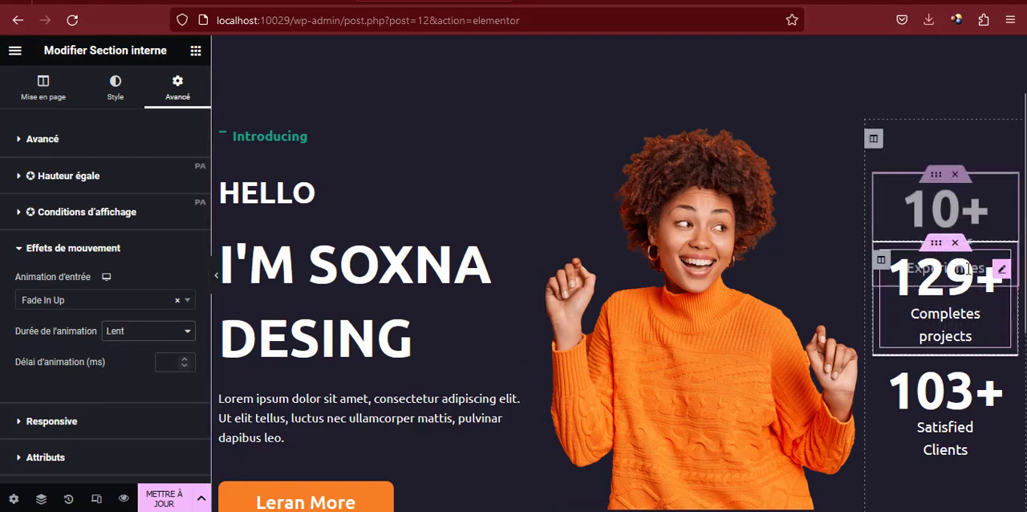
Give the "129+ Completes projects" inner section the Fade In Up entrance animation with a Lent duration
{"action": "left_click", "coordinate": [940, 249]}
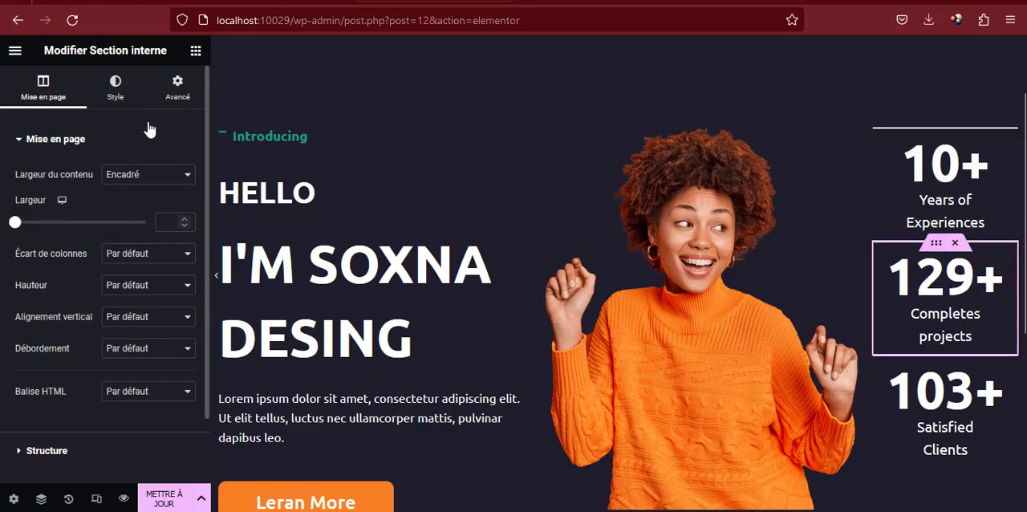
{"action": "left_click", "coordinate": [170, 87]}
{"action": "scroll", "coordinate": [75, 357], "scroll_direction": "down", "scroll_amount": 3}
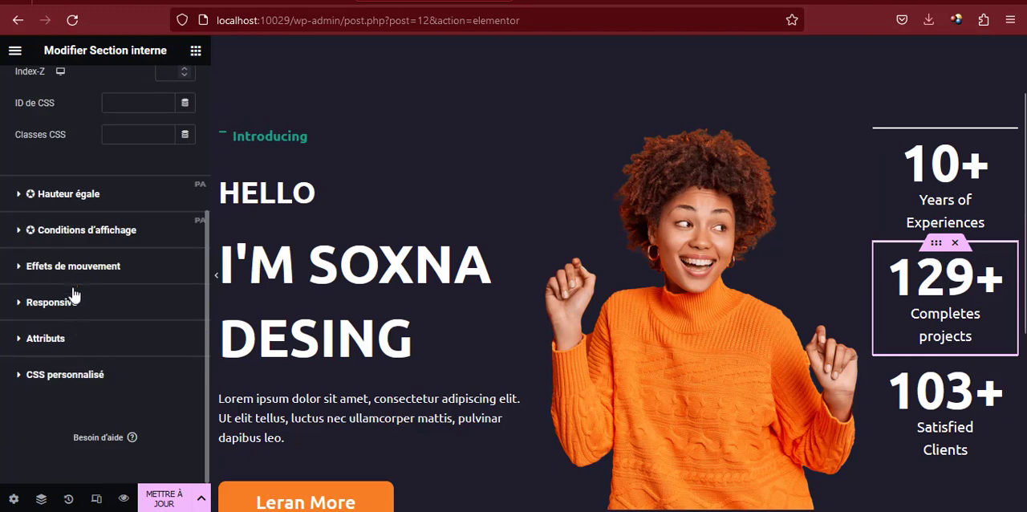
{"action": "left_click", "coordinate": [74, 269]}
{"action": "left_click", "coordinate": [91, 302]}
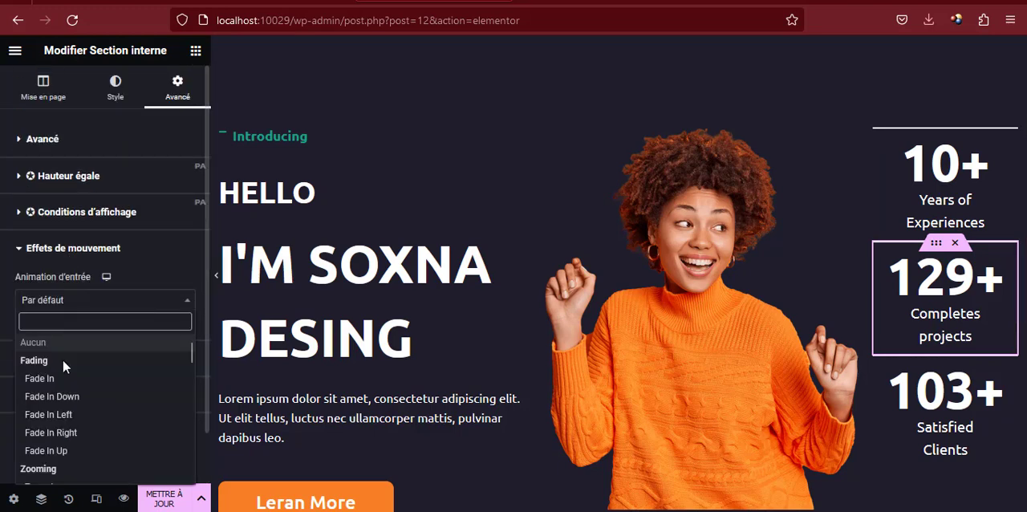
{"action": "left_click", "coordinate": [62, 450]}
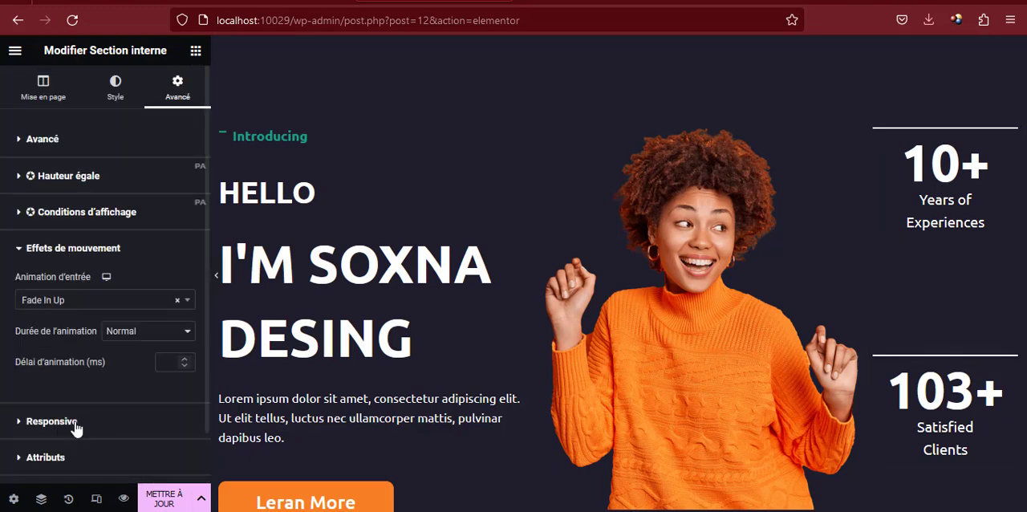
{"action": "left_click", "coordinate": [149, 335]}
{"action": "left_click", "coordinate": [139, 355]}
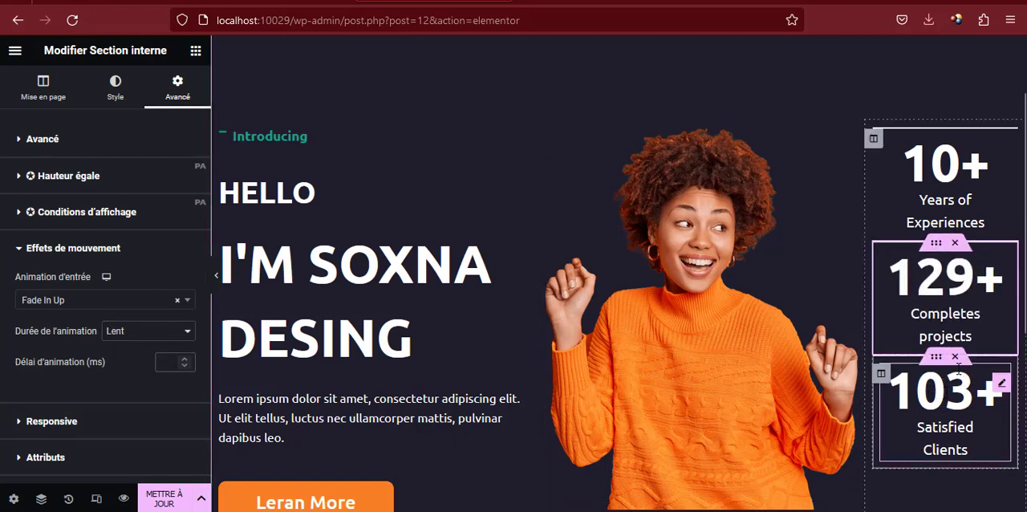
Give the "103+ Satisfied Clients" inner section the Fade In Up entrance animation with a Lent duration
{"action": "left_click", "coordinate": [938, 357]}
{"action": "left_click", "coordinate": [177, 85]}
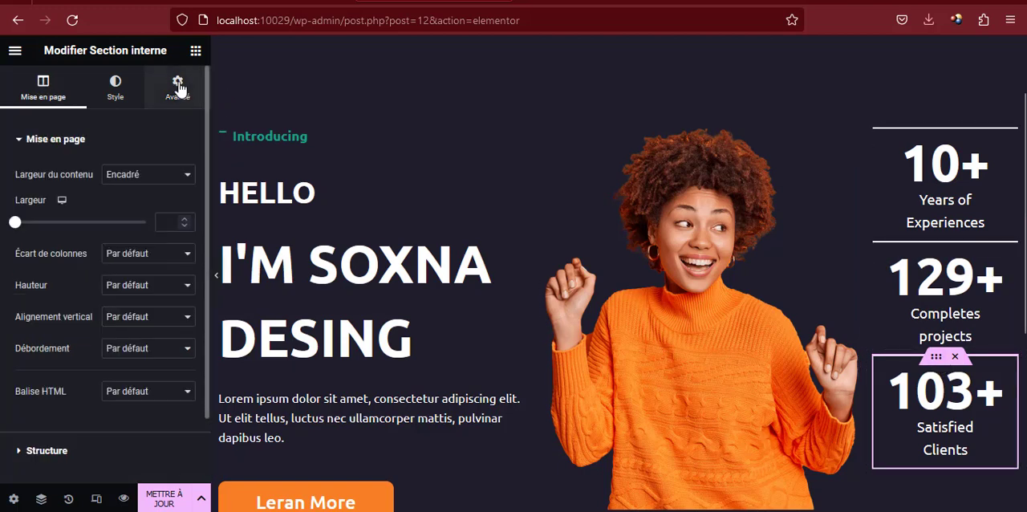
{"action": "scroll", "coordinate": [121, 241], "scroll_direction": "down", "scroll_amount": 3}
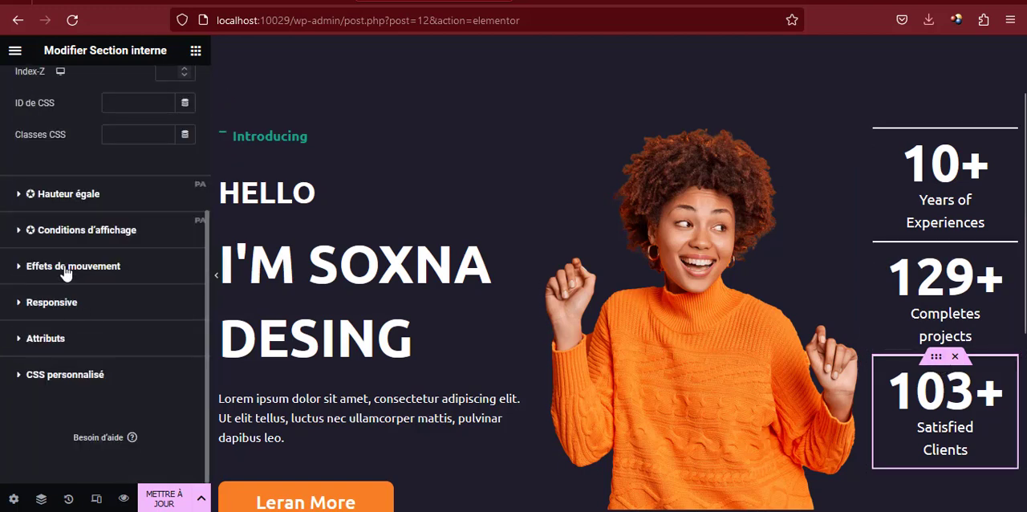
{"action": "left_click", "coordinate": [65, 270]}
{"action": "left_click", "coordinate": [70, 302]}
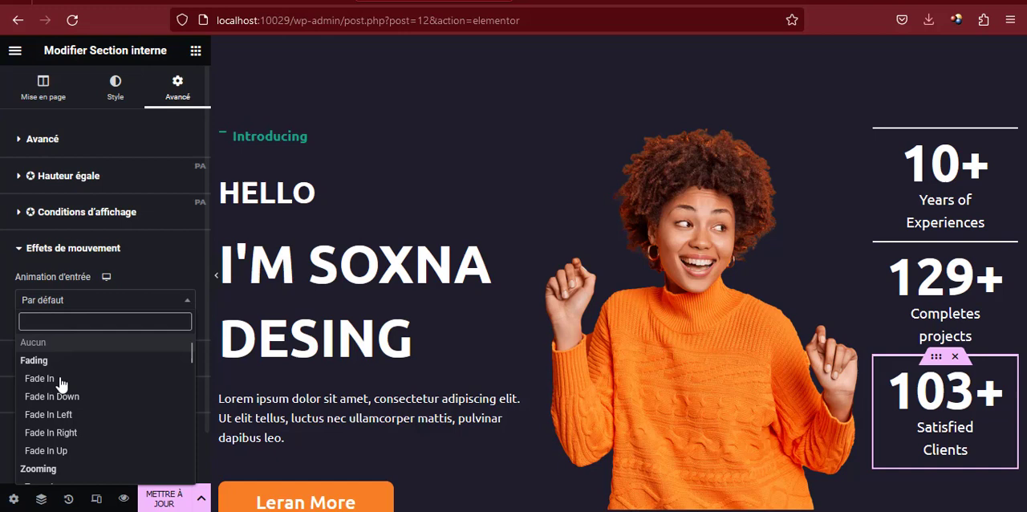
{"action": "left_click", "coordinate": [56, 454]}
{"action": "left_click", "coordinate": [144, 330]}
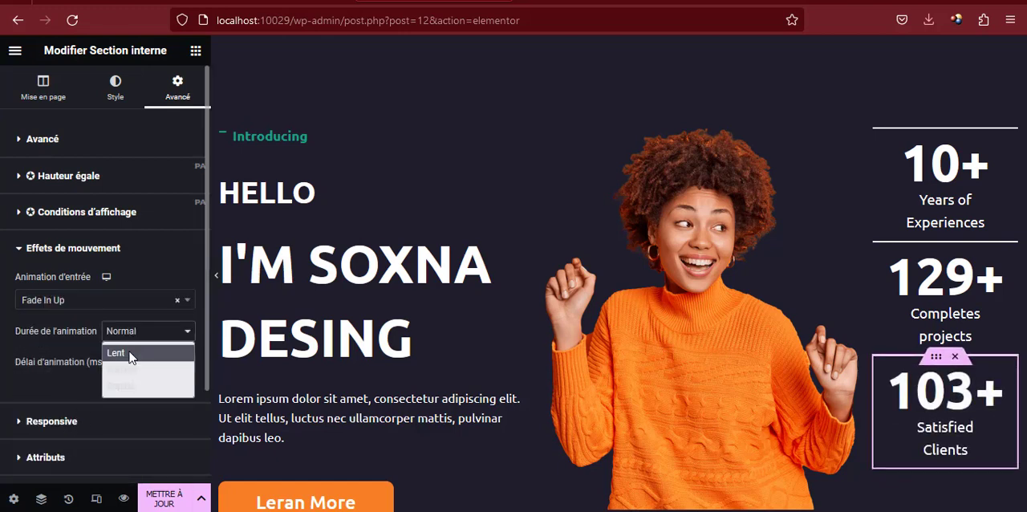
{"action": "left_click", "coordinate": [120, 351]}
Update the page and check the hero's entrance animations in the reloaded Accueil preview
{"action": "left_click", "coordinate": [166, 496]}
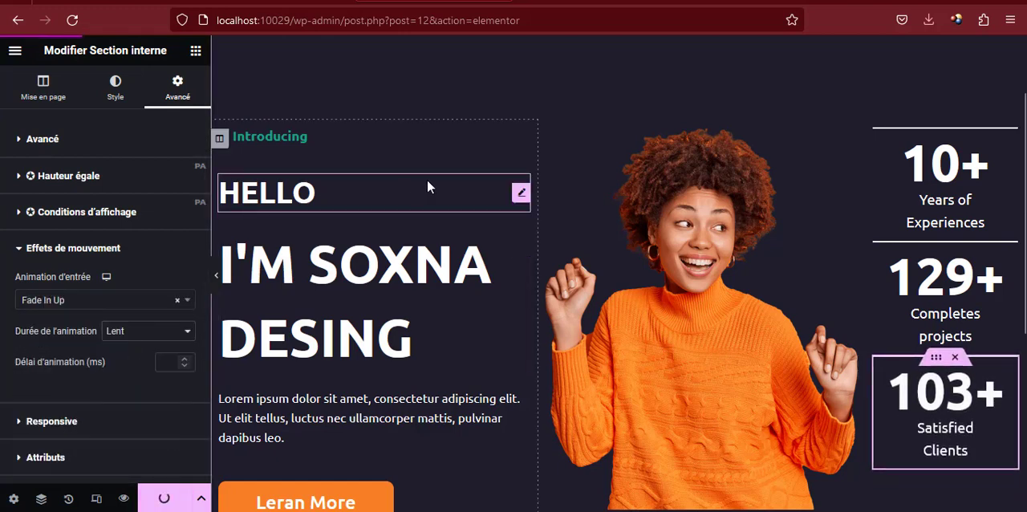
{"action": "left_click", "coordinate": [546, 1]}
{"action": "key", "text": "F5"}
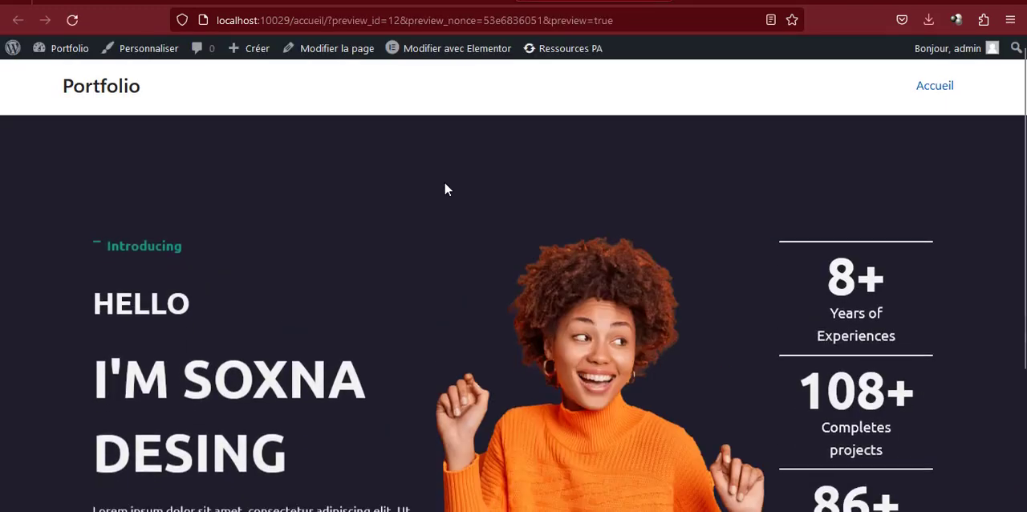
{"action": "scroll", "coordinate": [446, 187], "scroll_direction": "down", "scroll_amount": 1}
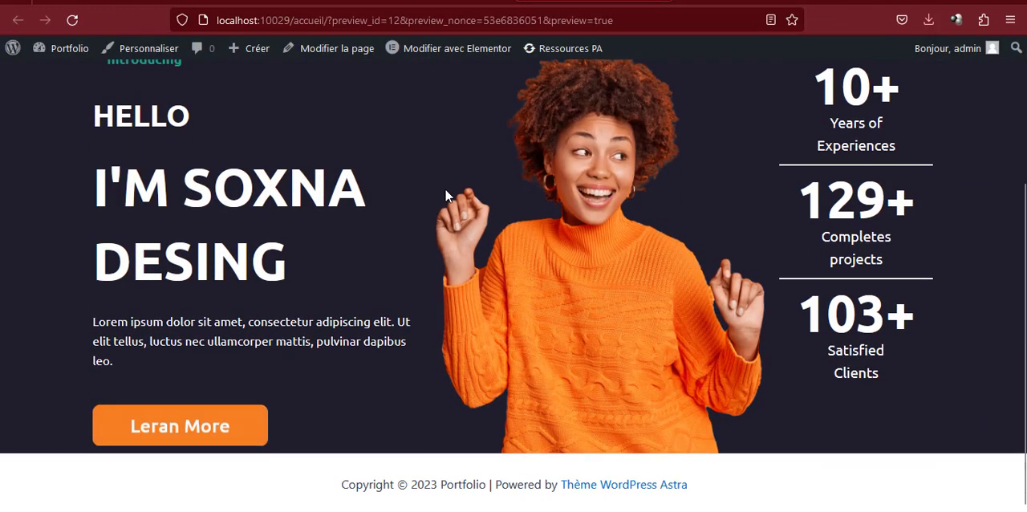
{"action": "scroll", "coordinate": [445, 190], "scroll_direction": "up", "scroll_amount": 2}
{"action": "scroll", "coordinate": [447, 197], "scroll_direction": "up", "scroll_amount": 3}
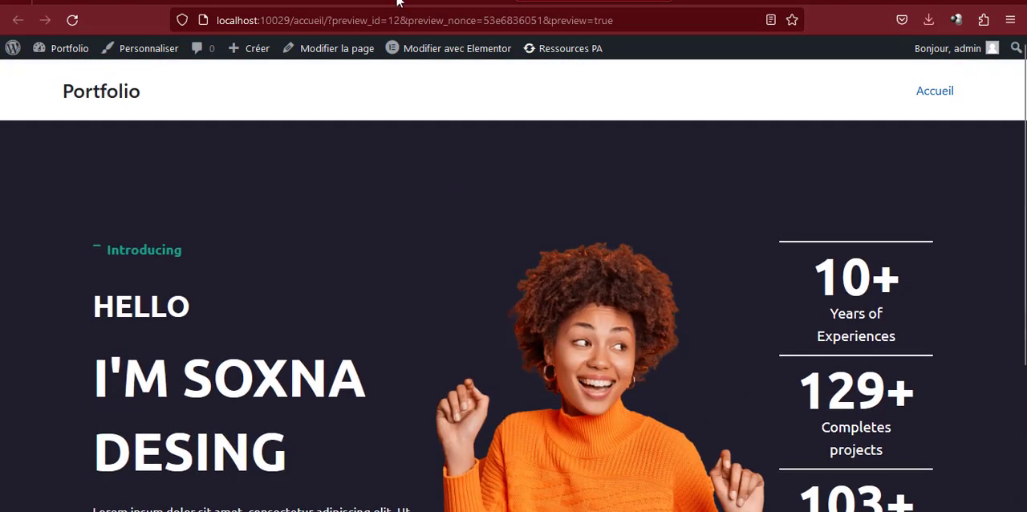
Examine the reference portfolio's hero and the client logo section below it
{"action": "left_click", "coordinate": [115, 1]}
{"action": "scroll", "coordinate": [436, 291], "scroll_direction": "down", "scroll_amount": 5}
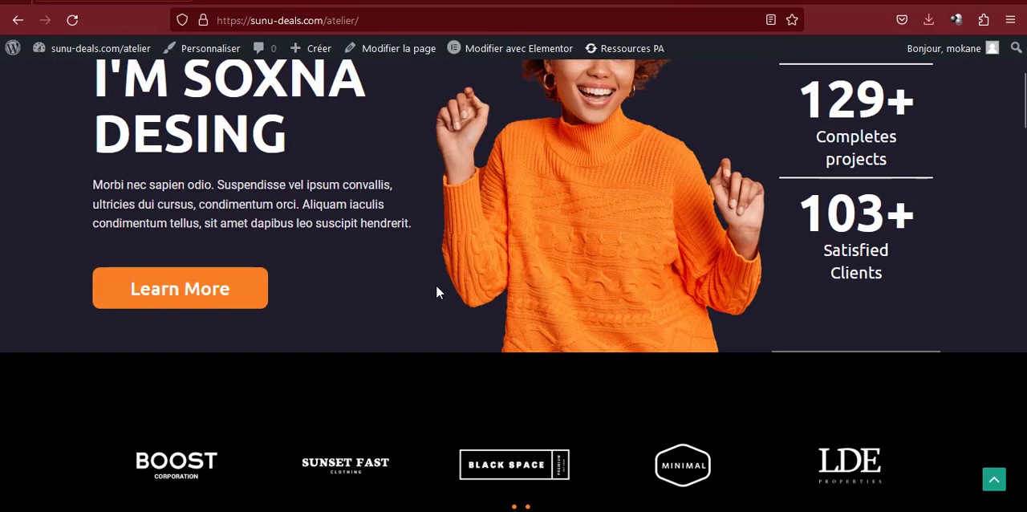
{"action": "scroll", "coordinate": [436, 291], "scroll_direction": "up", "scroll_amount": 5}
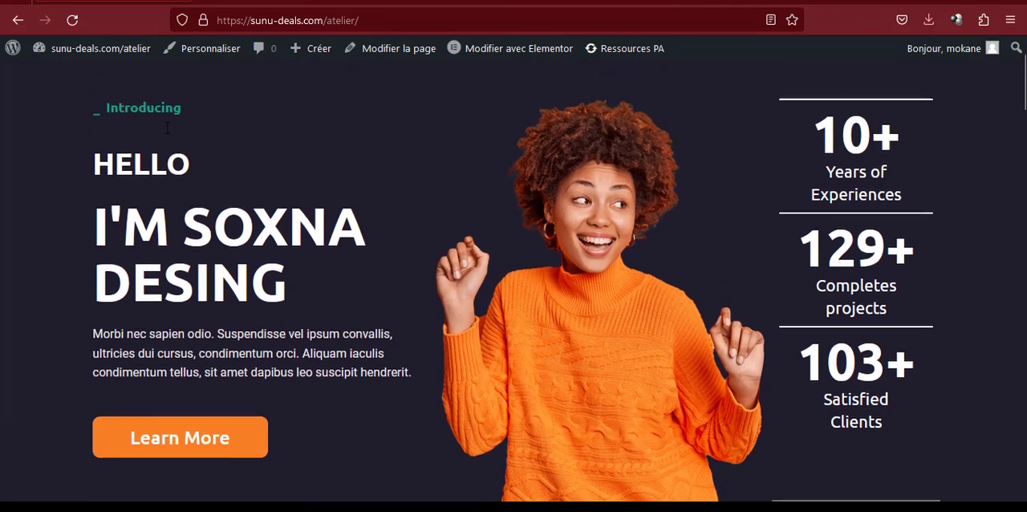
{"action": "scroll", "coordinate": [166, 134], "scroll_direction": "down", "scroll_amount": 10}
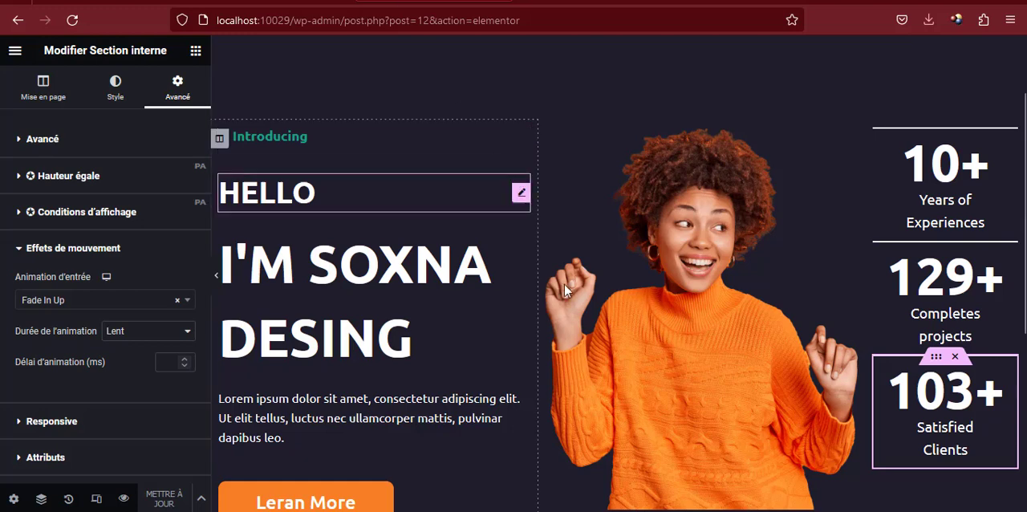
{"action": "scroll", "coordinate": [564, 284], "scroll_direction": "down", "scroll_amount": 3}
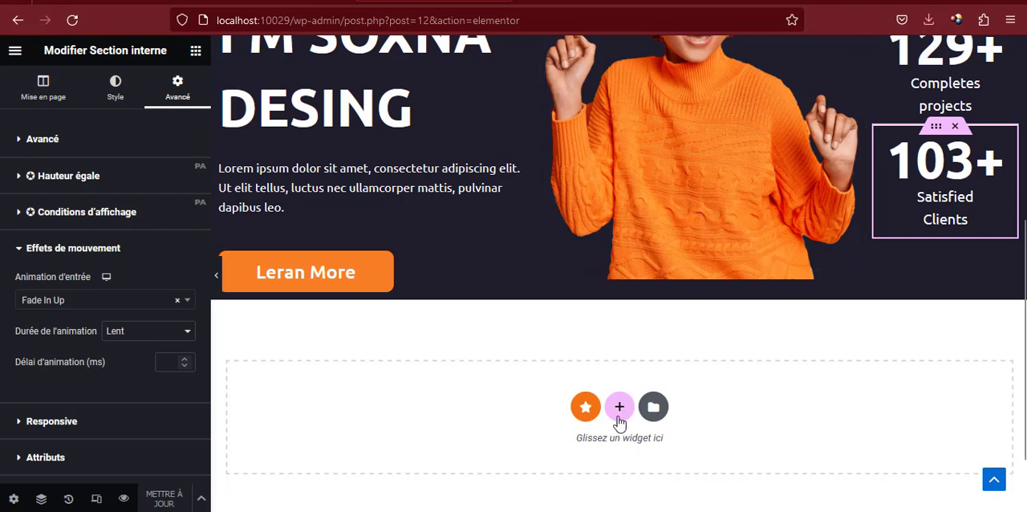
Add a single-column section below the hero in the Elementor editor and give it a Classique #000000 background colour
{"action": "left_click", "coordinate": [619, 417]}
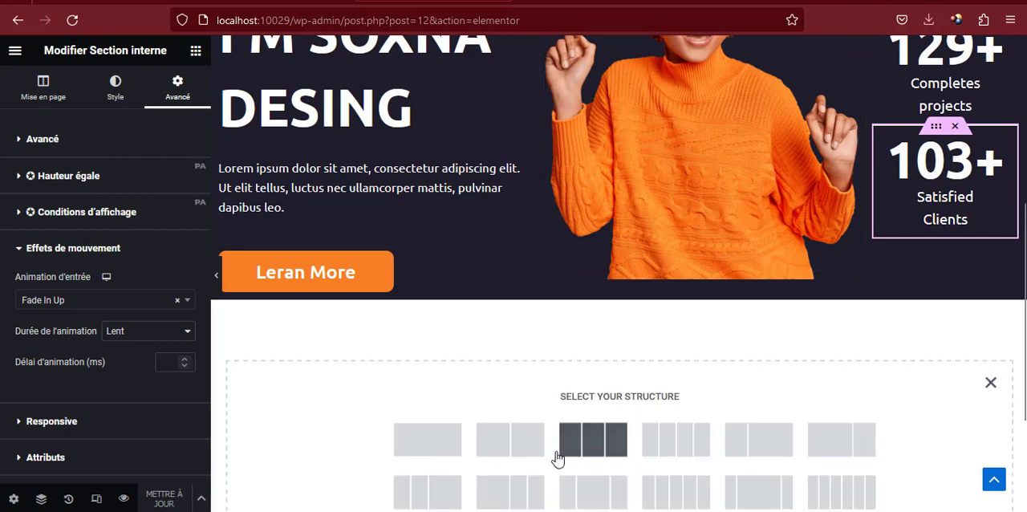
{"action": "left_click", "coordinate": [427, 439]}
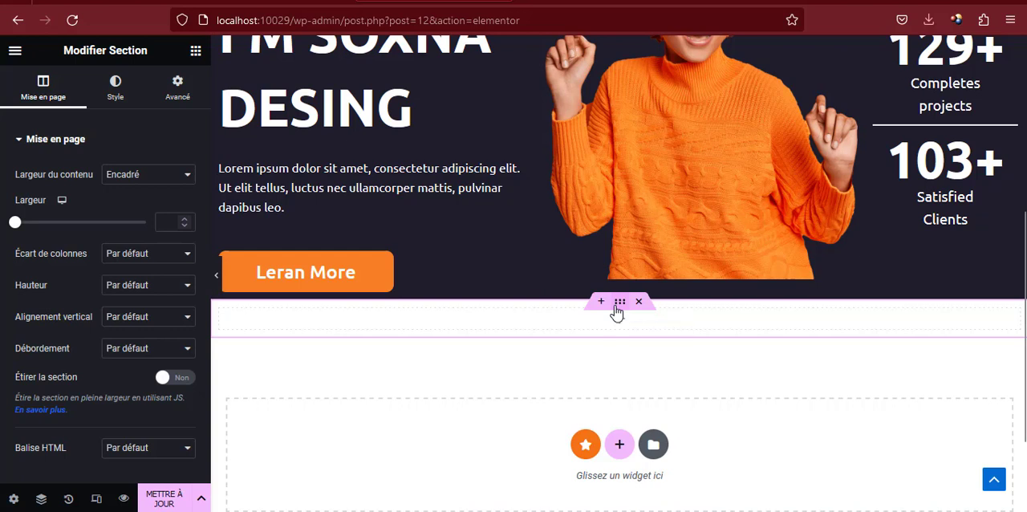
{"action": "left_click", "coordinate": [113, 98]}
{"action": "left_click", "coordinate": [132, 209]}
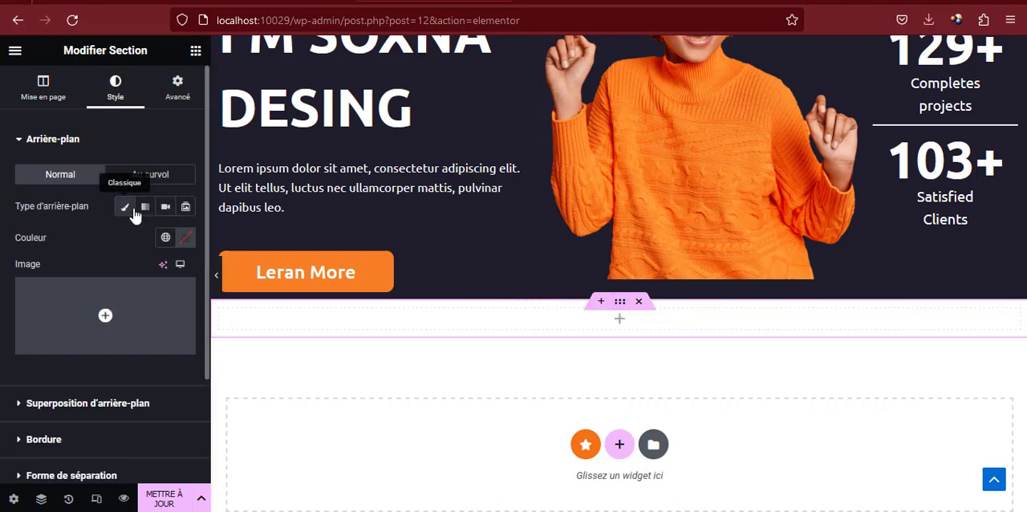
{"action": "left_click", "coordinate": [185, 239]}
{"action": "left_click_drag", "start_coordinate": [206, 328], "coordinate": [266, 411]}
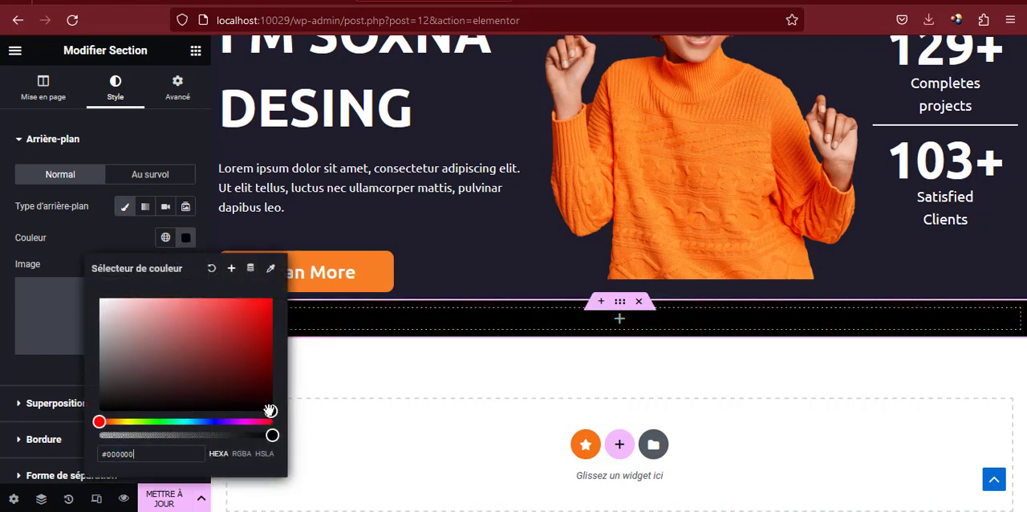
{"action": "left_click", "coordinate": [185, 237]}
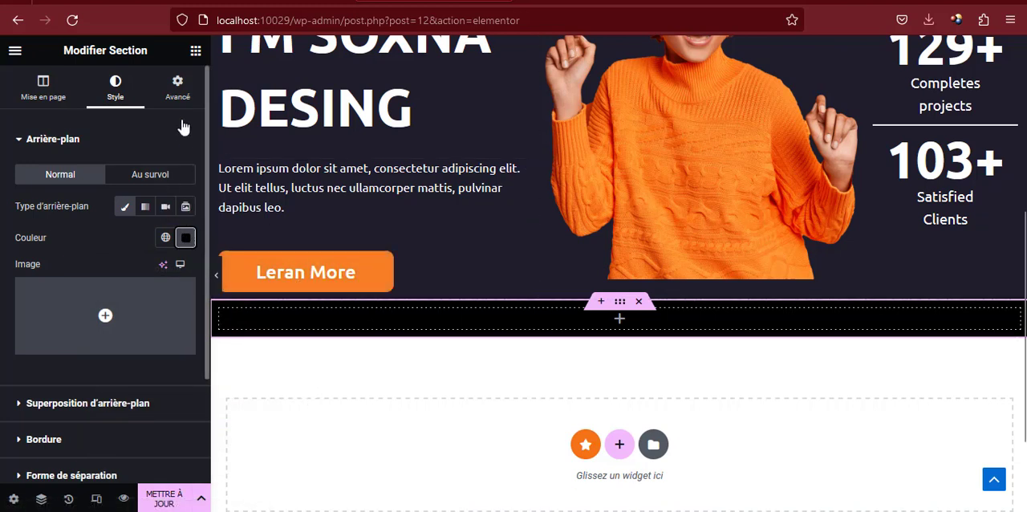
Unlink the new black section's inner margins and set Haut and Bas to 100 px
{"action": "left_click", "coordinate": [179, 88]}
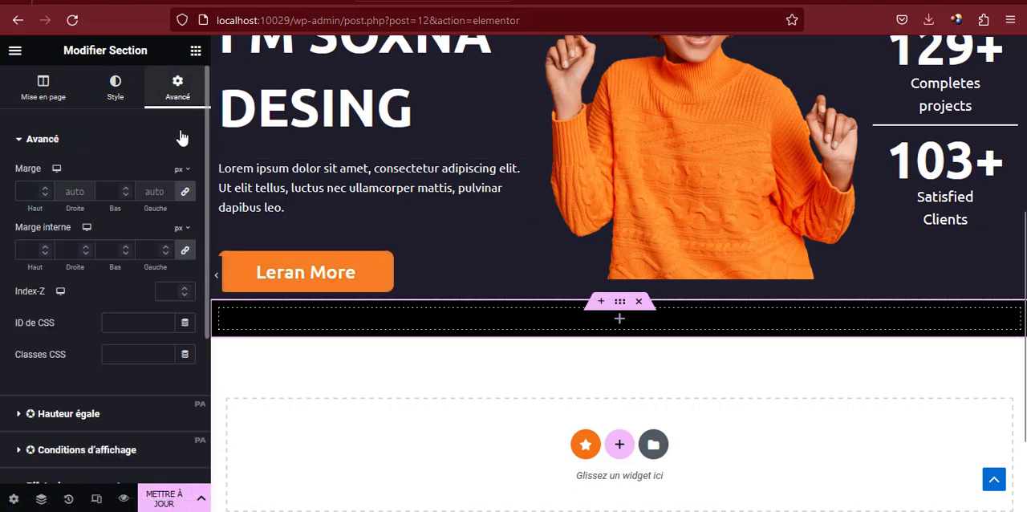
{"action": "left_click", "coordinate": [186, 252]}
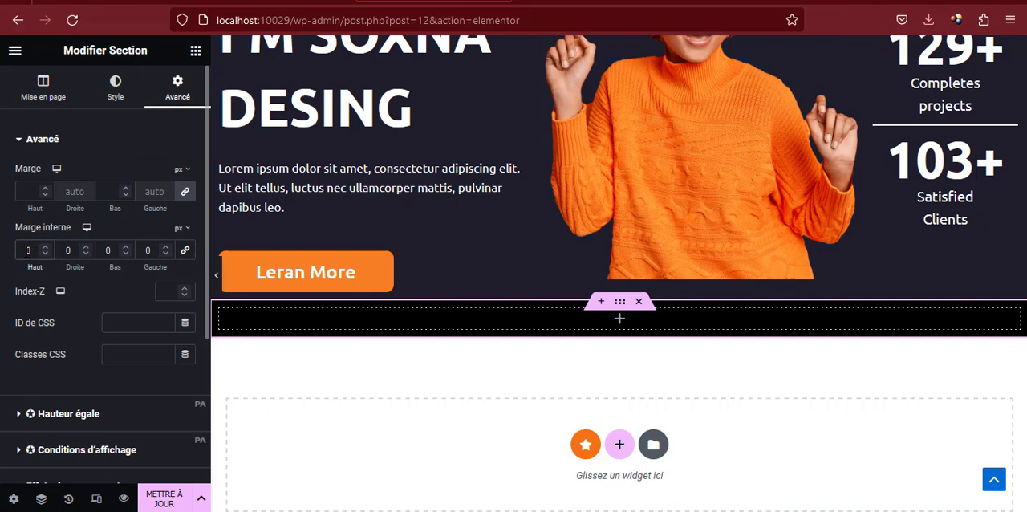
{"action": "type", "text": "100"}
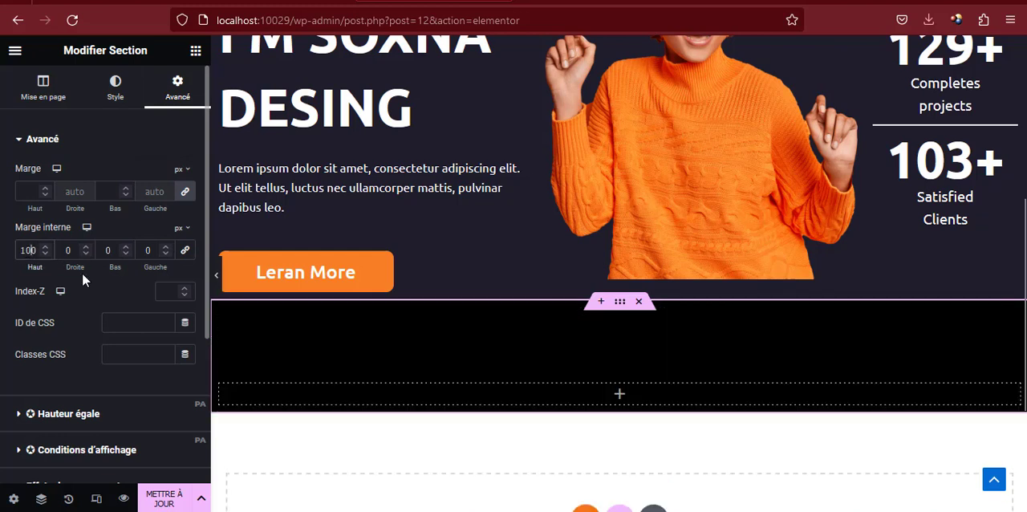
{"action": "type", "text": "1"}
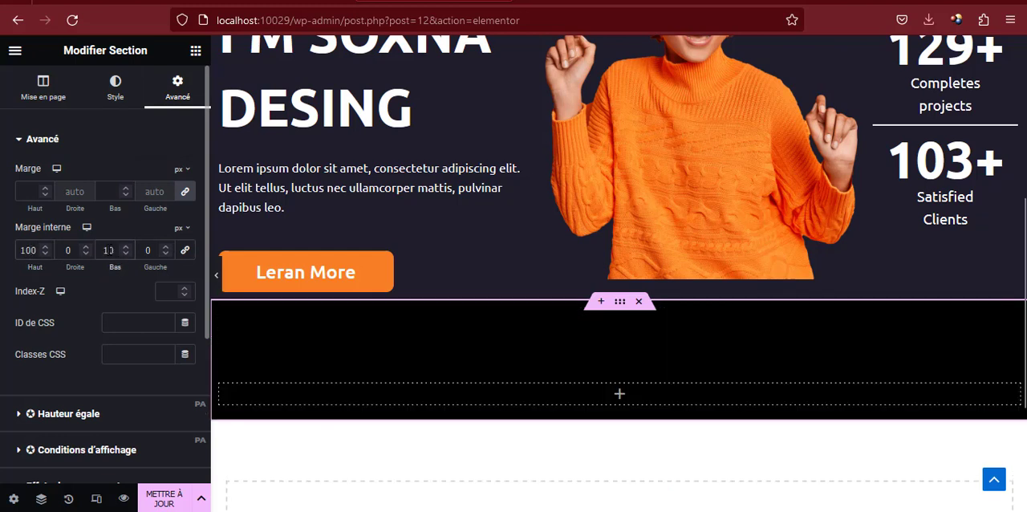
{"action": "type", "text": "0"}
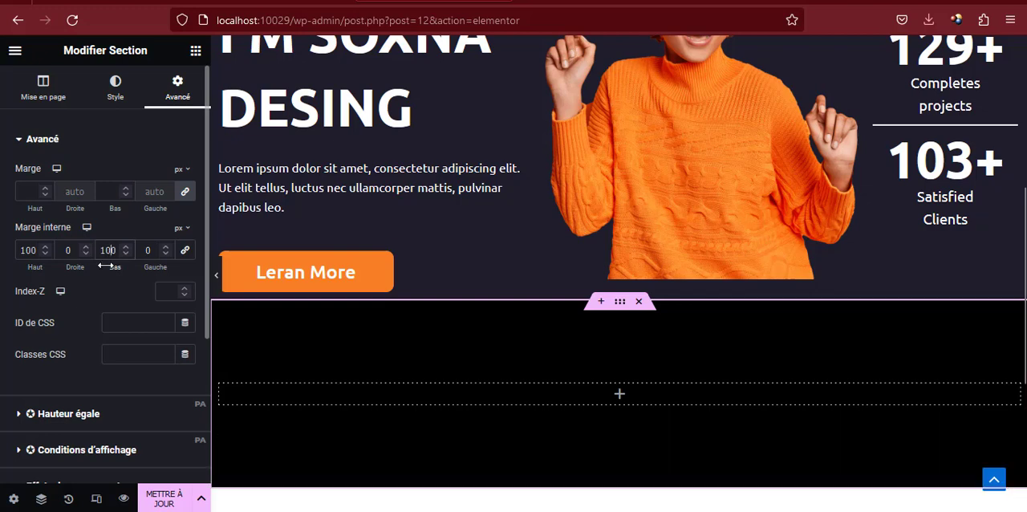
{"action": "scroll", "coordinate": [400, 326], "scroll_direction": "down", "scroll_amount": 2}
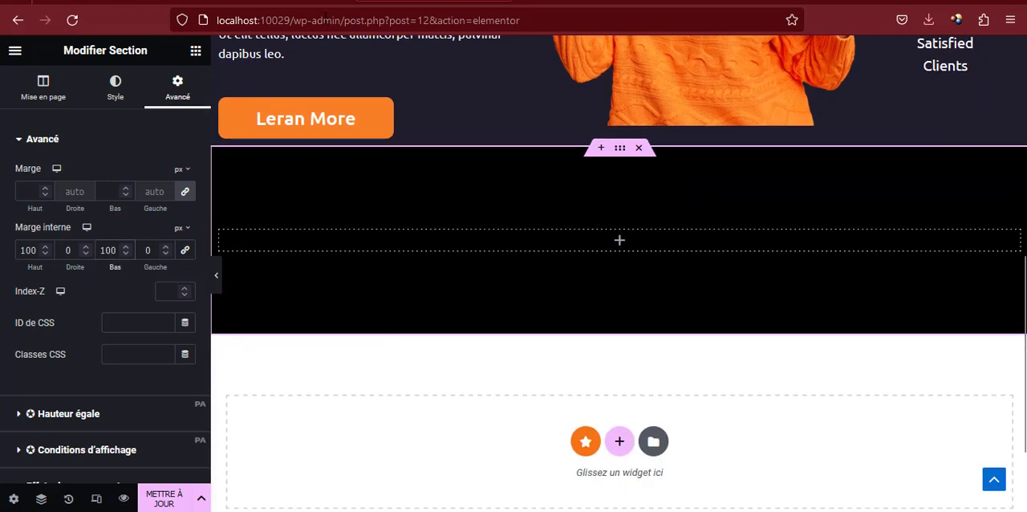
Find the Carrousel d'images widget and place it in the empty column of the black section
{"action": "left_click", "coordinate": [195, 51]}
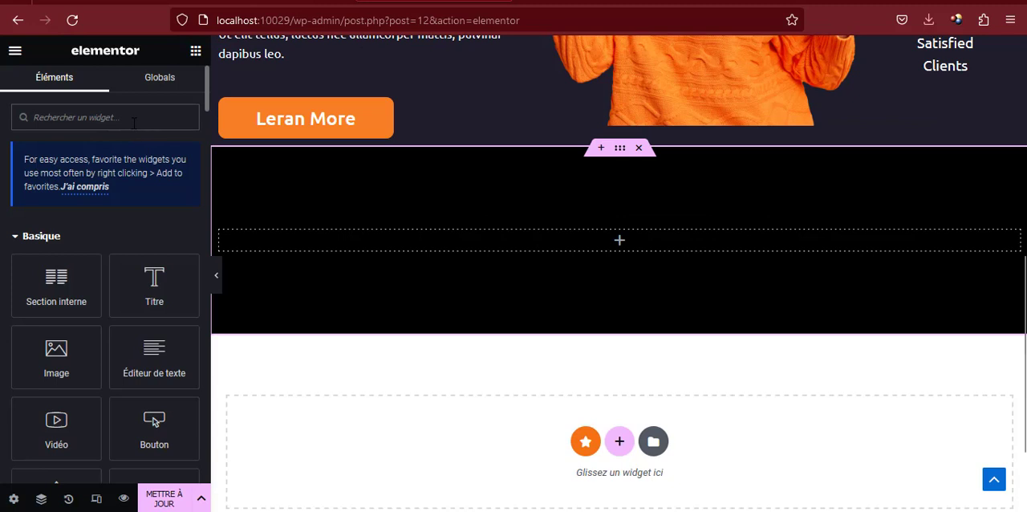
{"action": "type", "text": "car"}
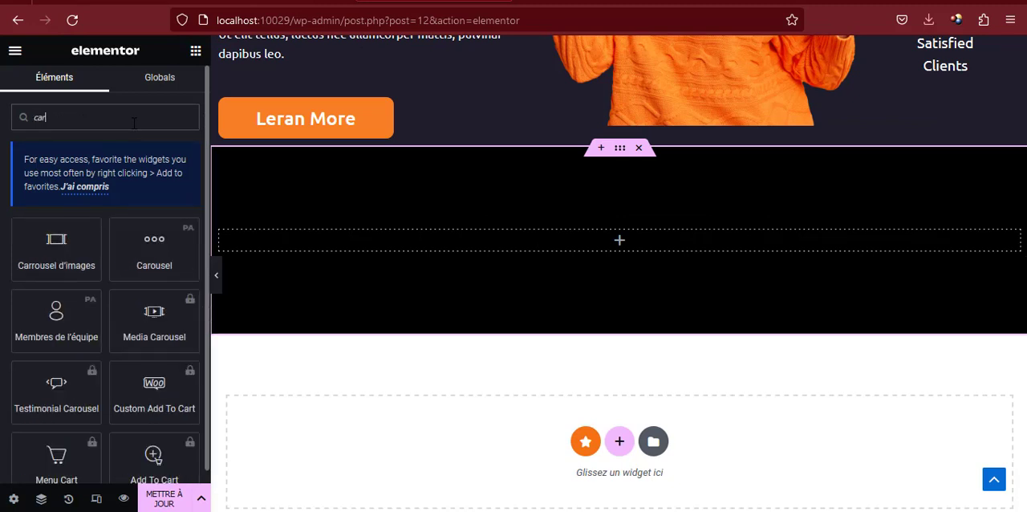
{"action": "type", "text": "o"}
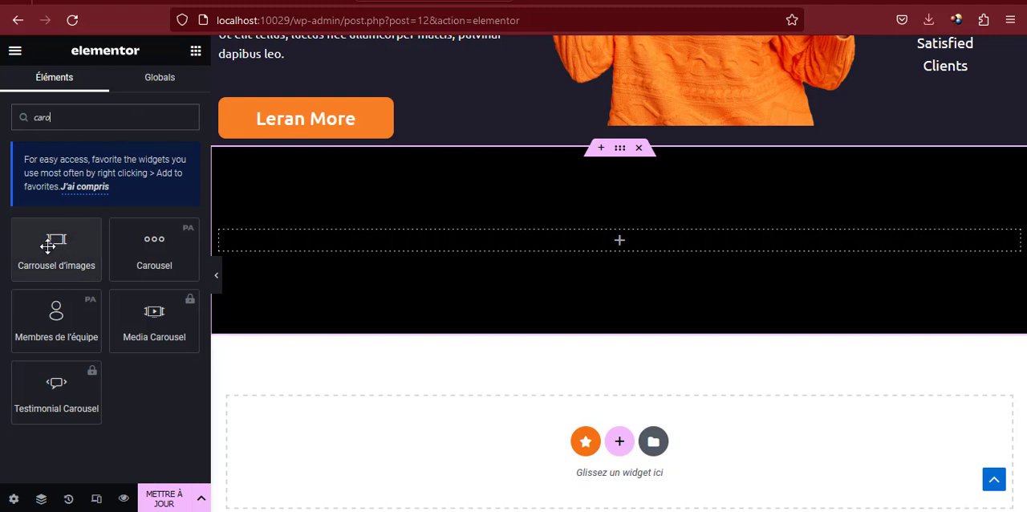
{"action": "left_click_drag", "start_coordinate": [44, 248], "coordinate": [342, 244]}
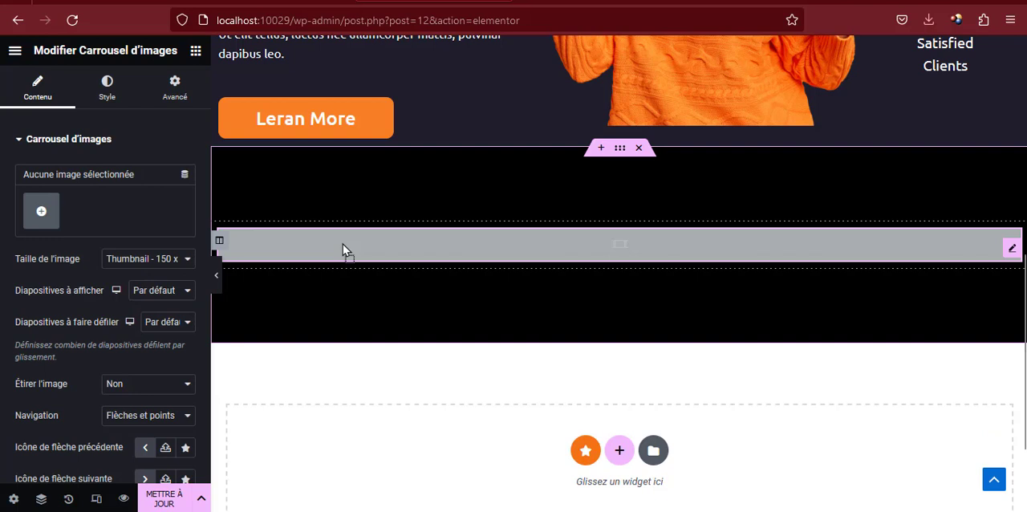
Upload 1.png to 5.png from the logo client folder and insert them as the image carousel's gallery
{"action": "left_click", "coordinate": [41, 212]}
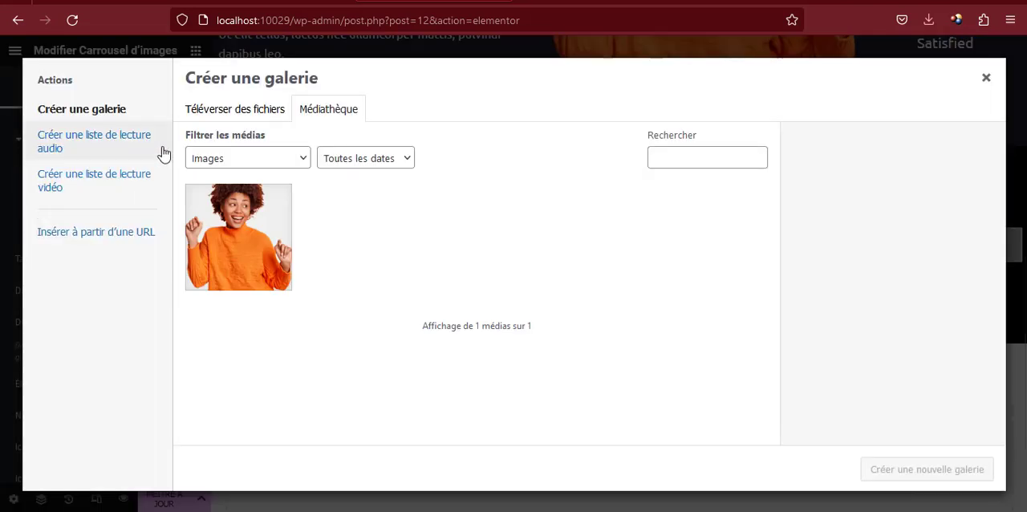
{"action": "left_click", "coordinate": [225, 120]}
{"action": "left_click", "coordinate": [588, 294]}
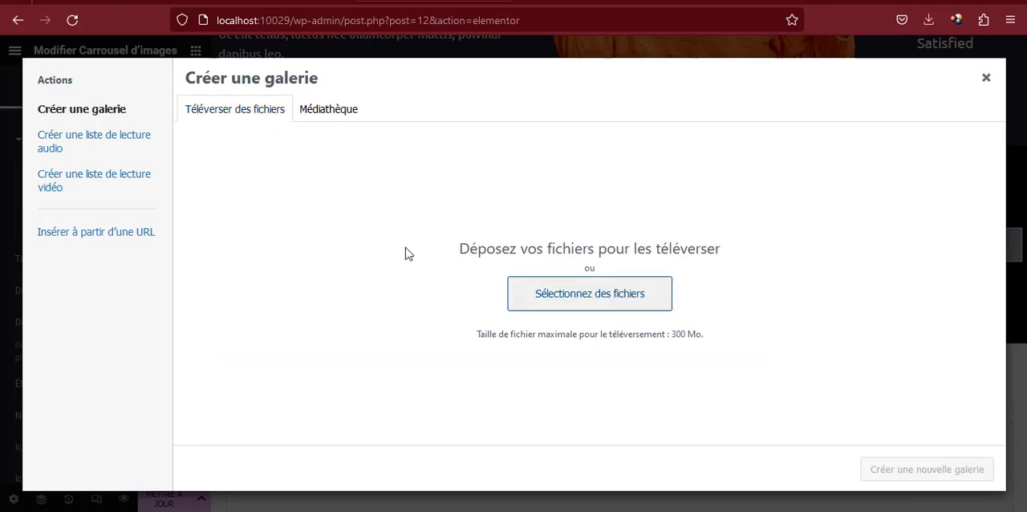
{"action": "double_click", "coordinate": [183, 112]}
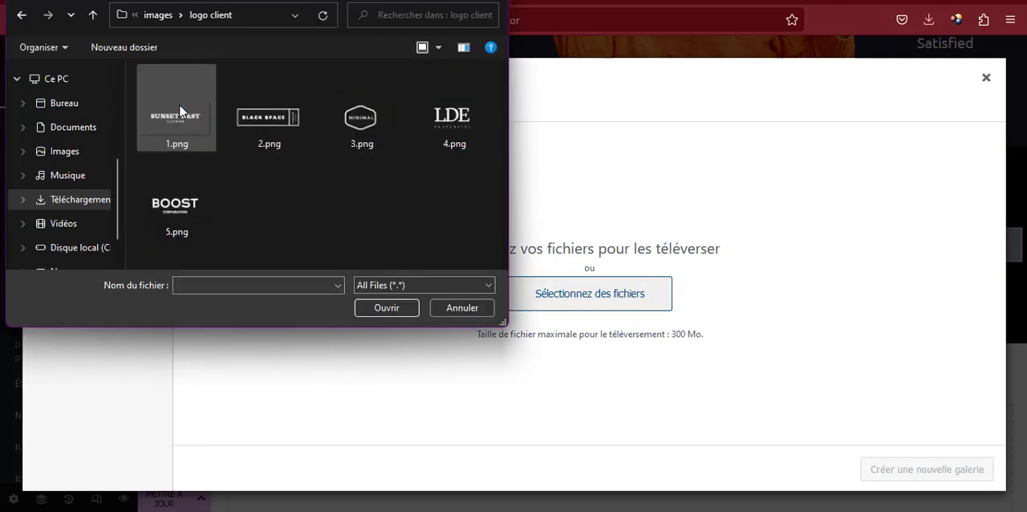
{"action": "key", "text": "ctrl+a"}
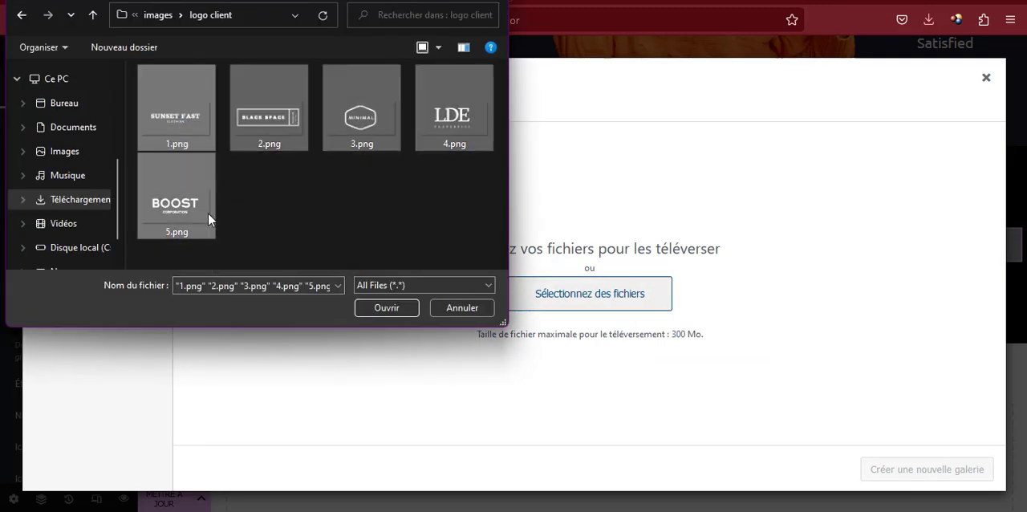
{"action": "left_click", "coordinate": [386, 308]}
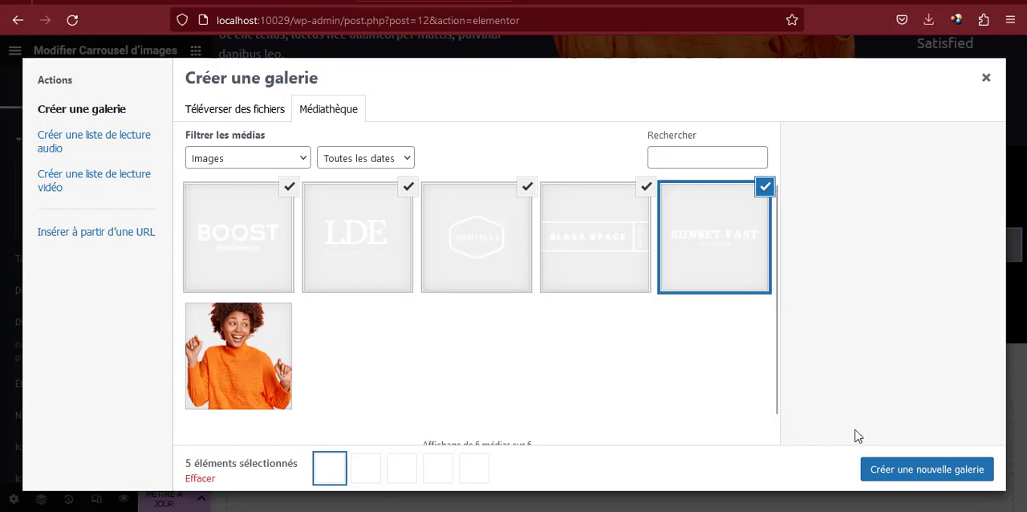
{"action": "left_click", "coordinate": [931, 470]}
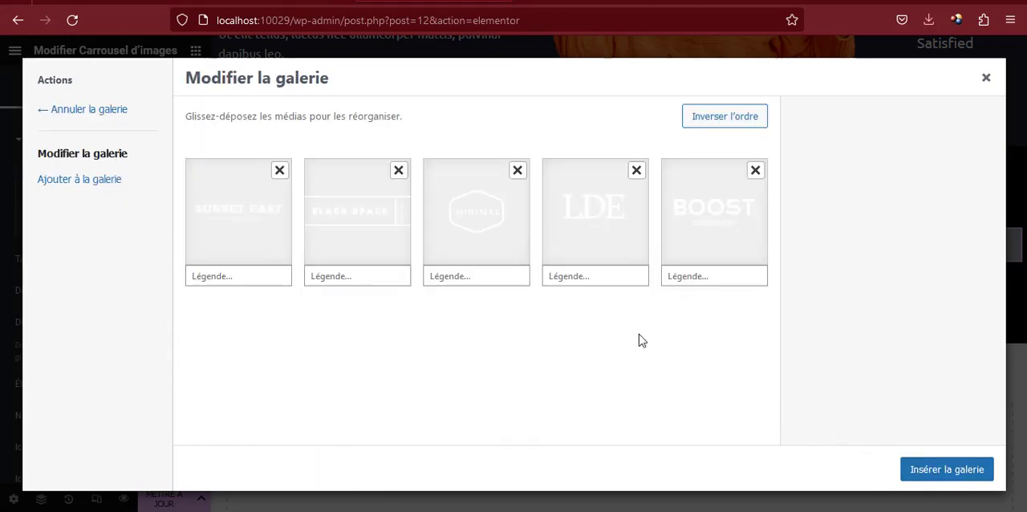
{"action": "left_click", "coordinate": [957, 477]}
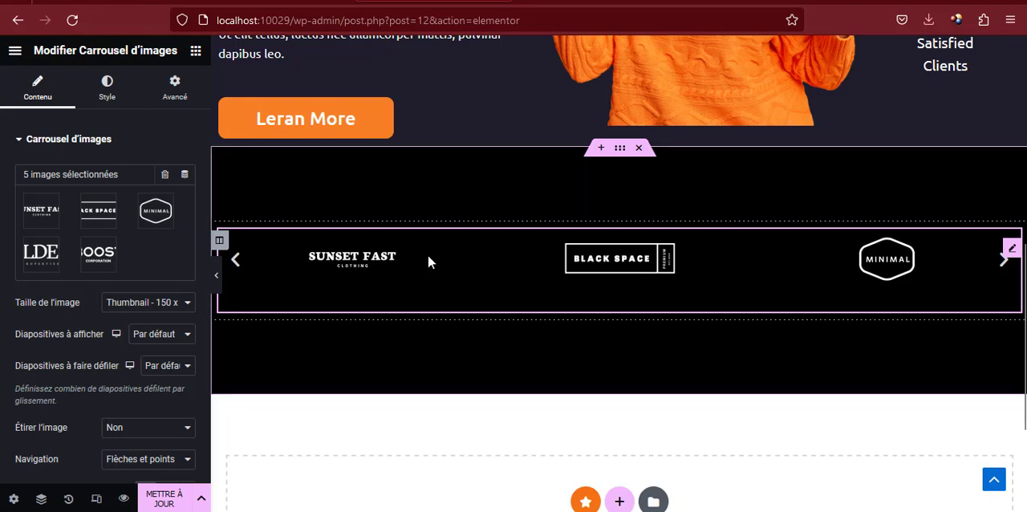
Set the carousel's image size to Personnalisé with a height of 80 and apply it
{"action": "scroll", "coordinate": [133, 319], "scroll_direction": "down", "scroll_amount": 1}
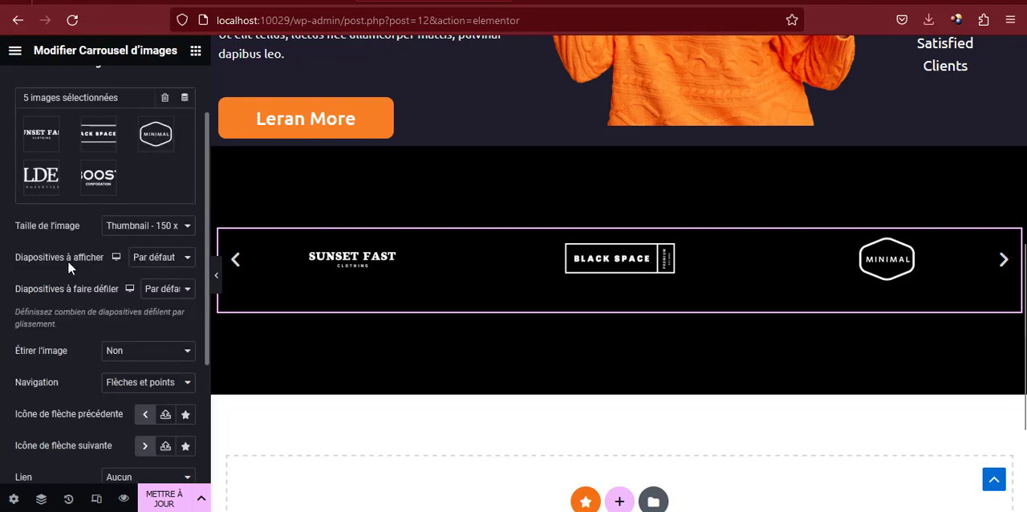
{"action": "left_click", "coordinate": [135, 234]}
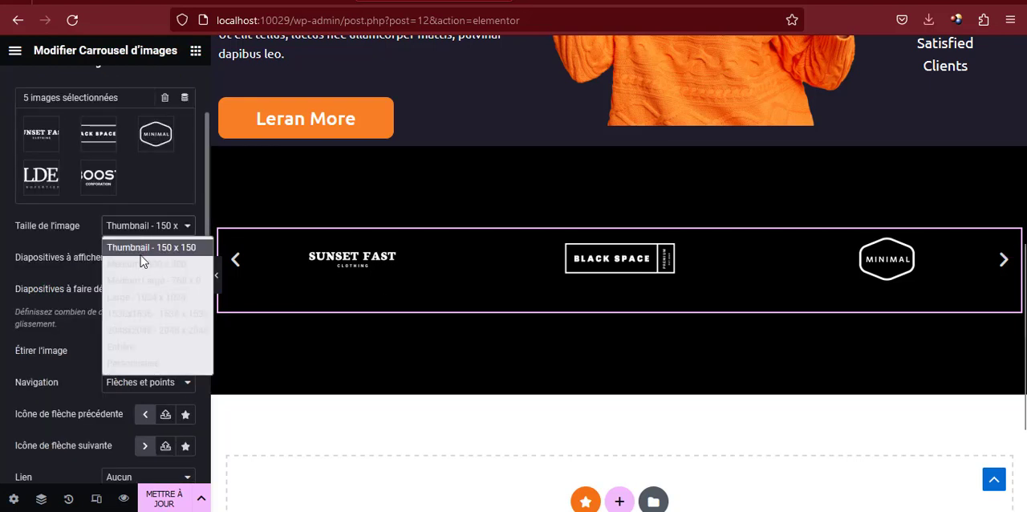
{"action": "left_click", "coordinate": [135, 363]}
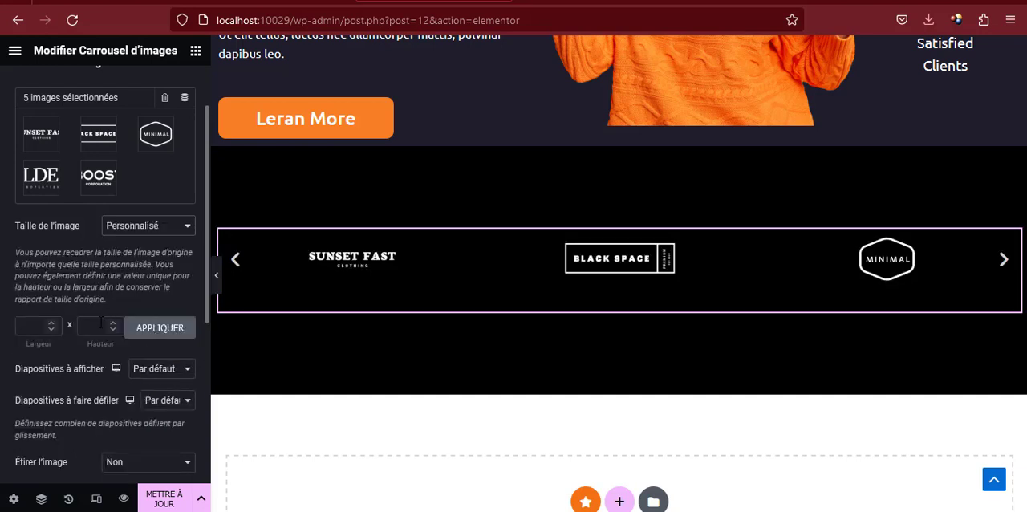
{"action": "type", "text": "80"}
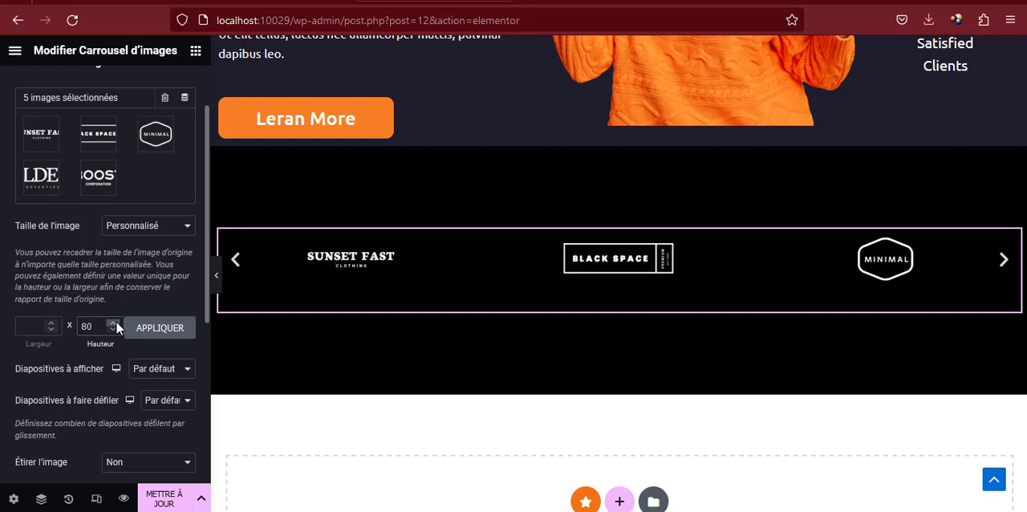
{"action": "left_click", "coordinate": [141, 330]}
Make the logo carousel show 5 slides at once and scroll 2 slides at a time
{"action": "scroll", "coordinate": [164, 292], "scroll_direction": "down", "scroll_amount": 2}
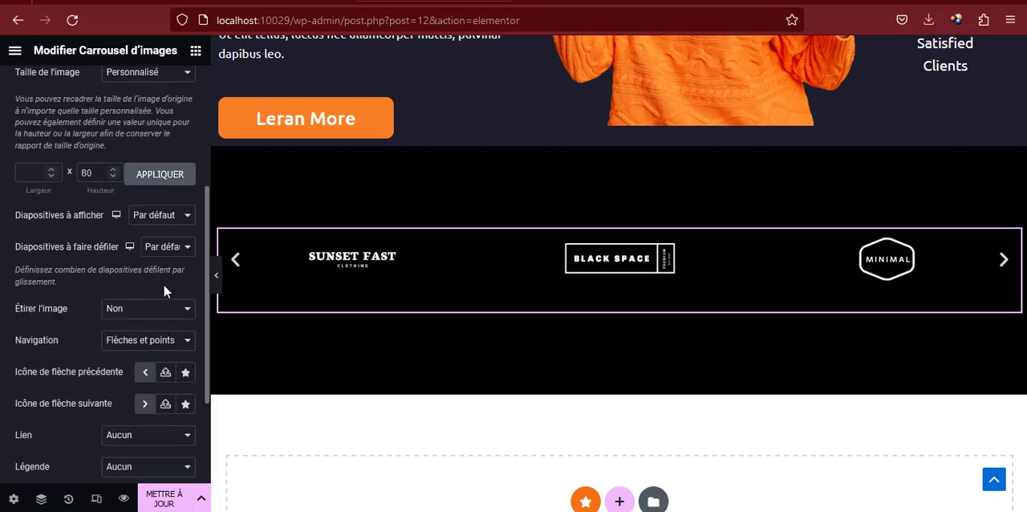
{"action": "left_click", "coordinate": [160, 217]}
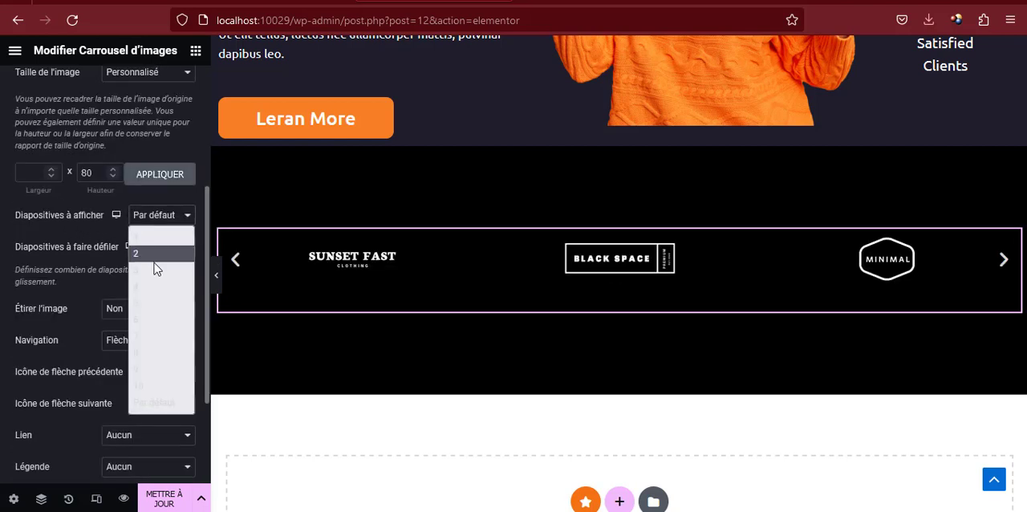
{"action": "left_click", "coordinate": [146, 303]}
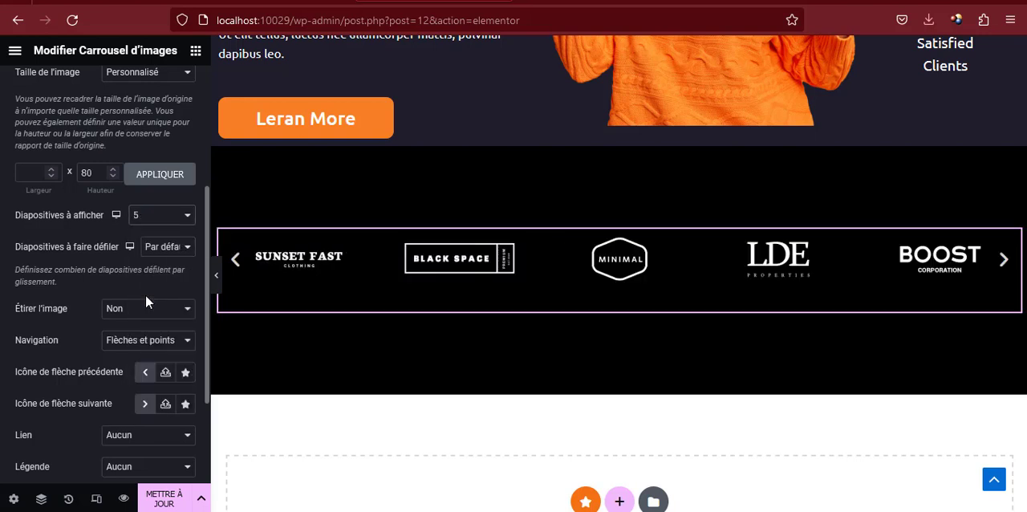
{"action": "left_click", "coordinate": [163, 246]}
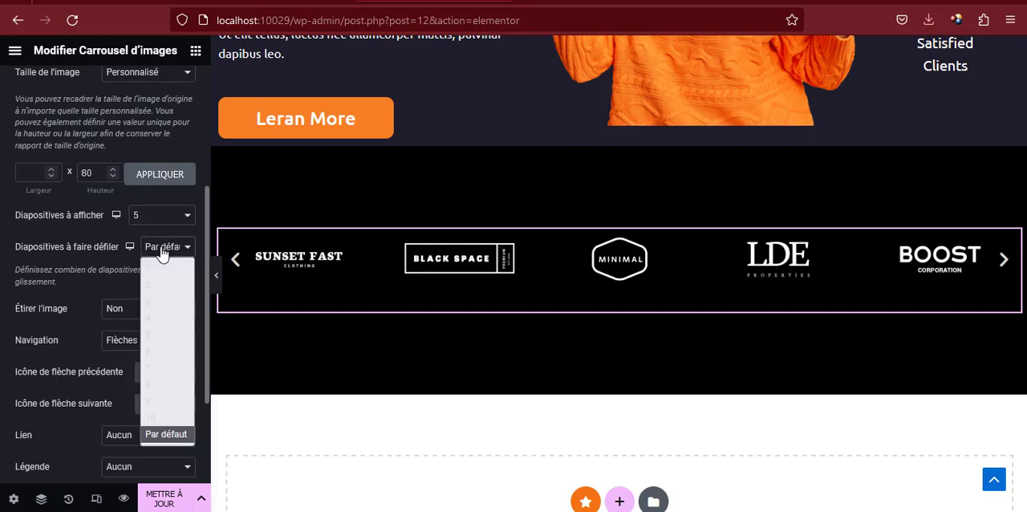
{"action": "left_click", "coordinate": [156, 289]}
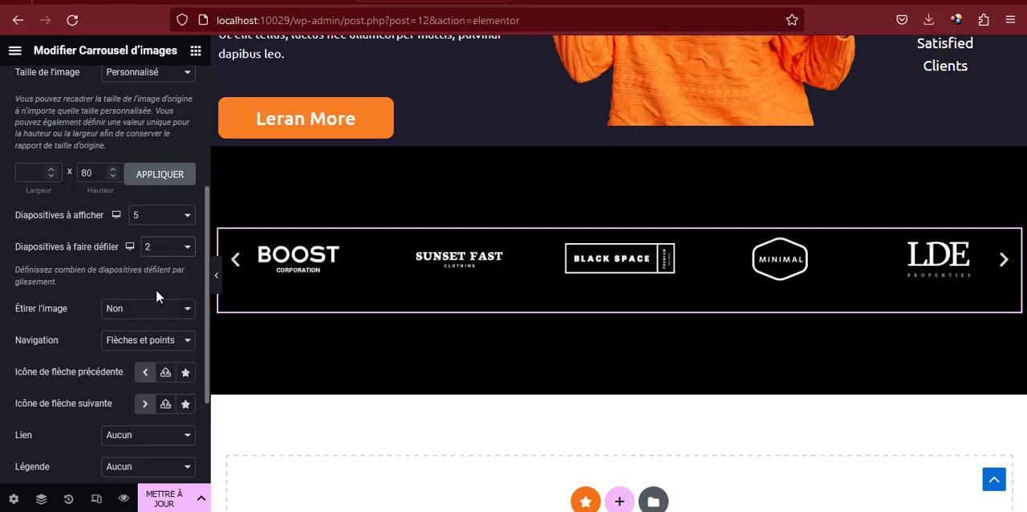
Set the logo carousel's navigation to Points
{"action": "scroll", "coordinate": [156, 289], "scroll_direction": "down", "scroll_amount": 3}
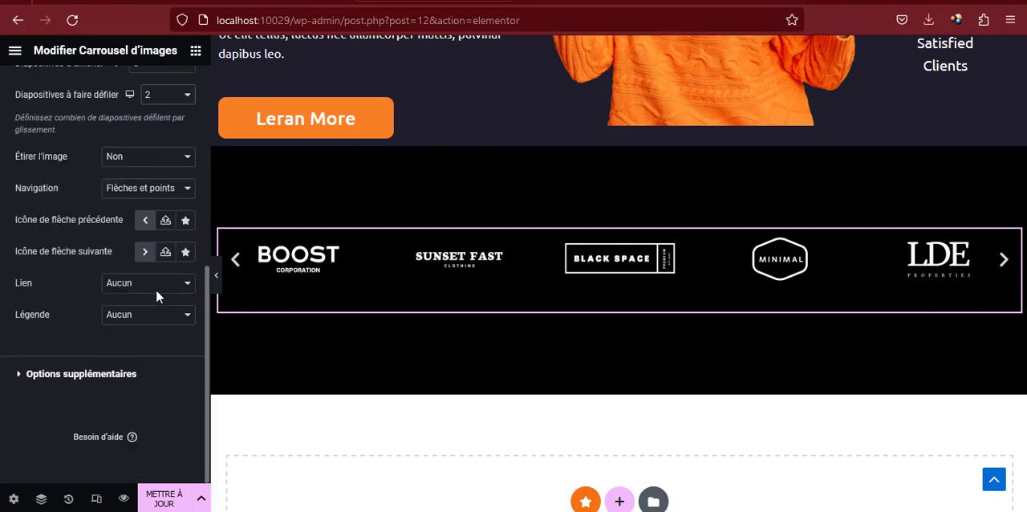
{"action": "left_click", "coordinate": [118, 192]}
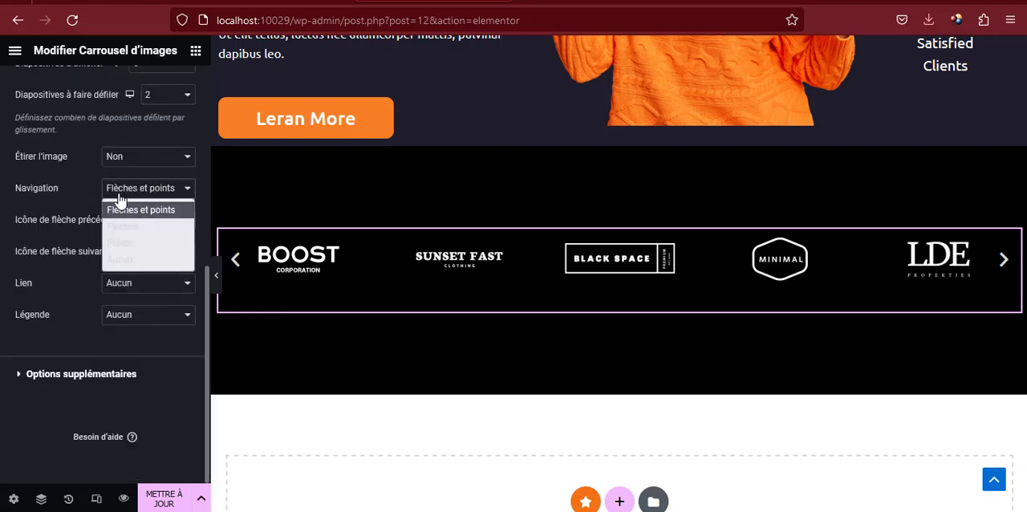
{"action": "left_click", "coordinate": [118, 246]}
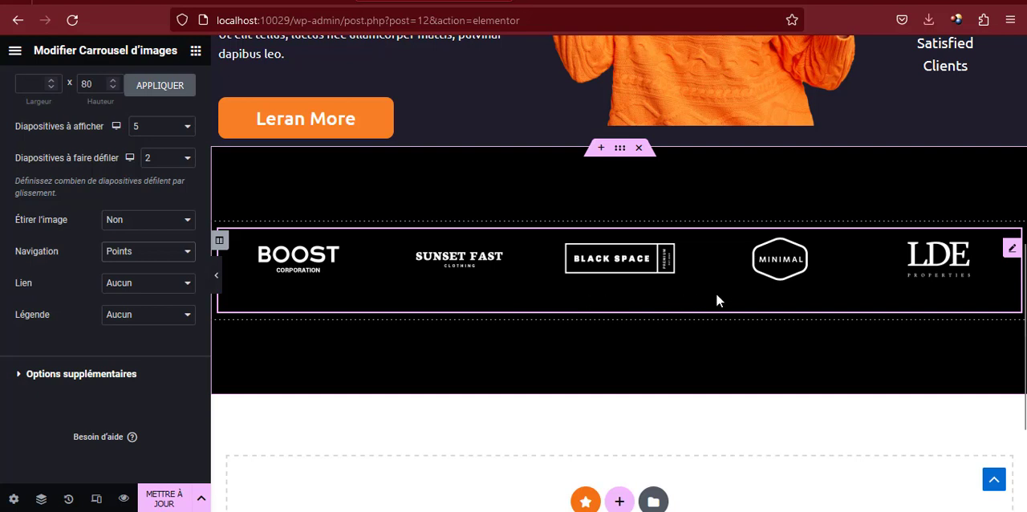
Give the carousel's pagination dots the global colour orange and their active state the global colour verte
{"action": "scroll", "coordinate": [109, 309], "scroll_direction": "up", "scroll_amount": 5}
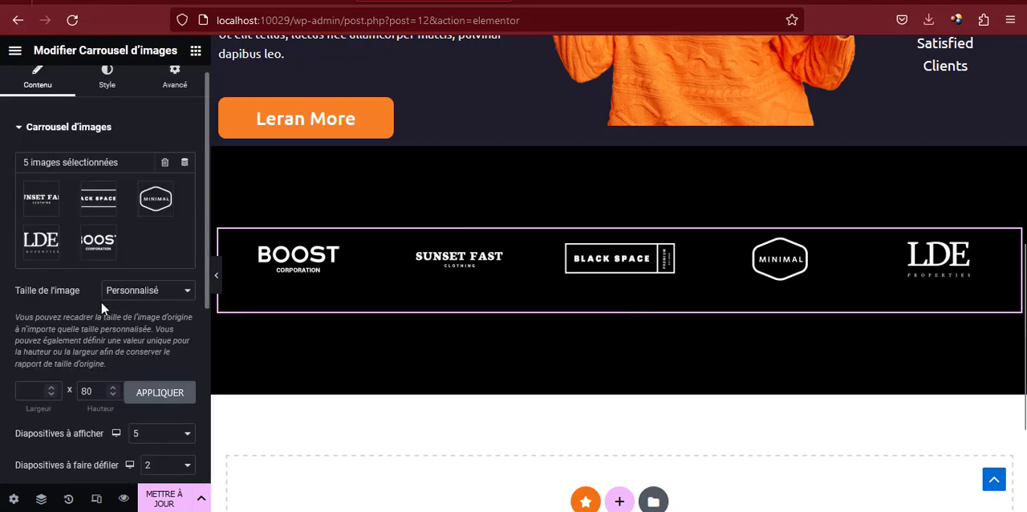
{"action": "left_click", "coordinate": [104, 95]}
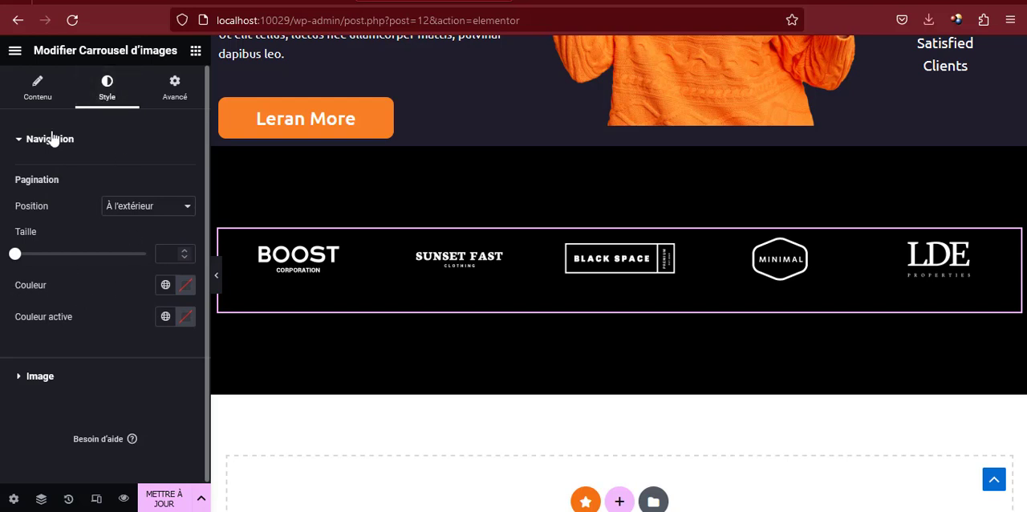
{"action": "left_click", "coordinate": [182, 287]}
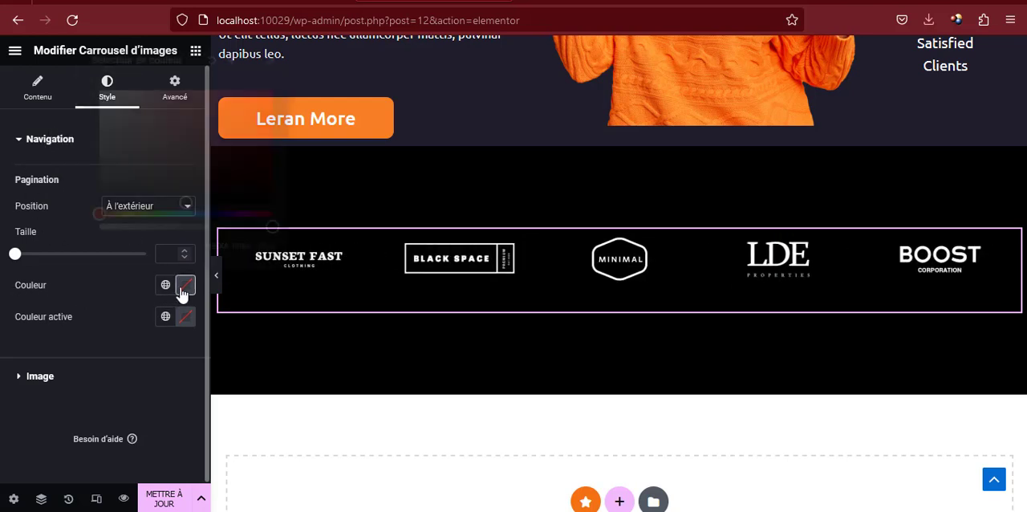
{"action": "left_click", "coordinate": [164, 286]}
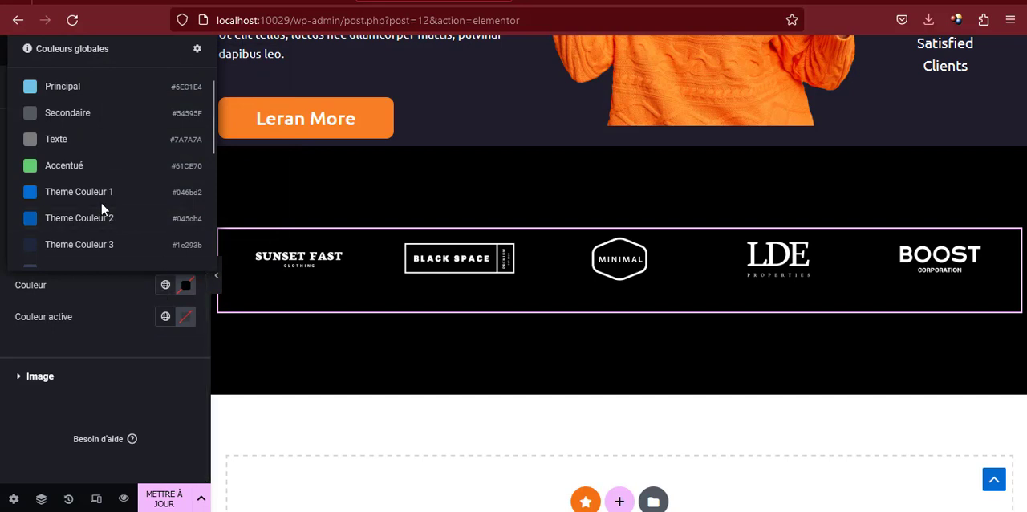
{"action": "scroll", "coordinate": [96, 220], "scroll_direction": "down", "scroll_amount": 4}
{"action": "left_click", "coordinate": [77, 250]}
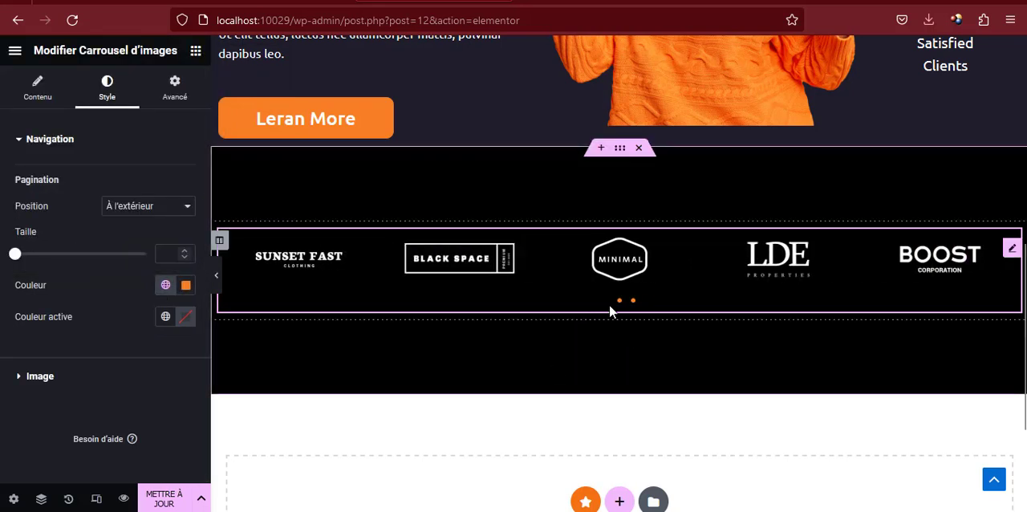
{"action": "left_click", "coordinate": [165, 319]}
{"action": "scroll", "coordinate": [104, 273], "scroll_direction": "down", "scroll_amount": 4}
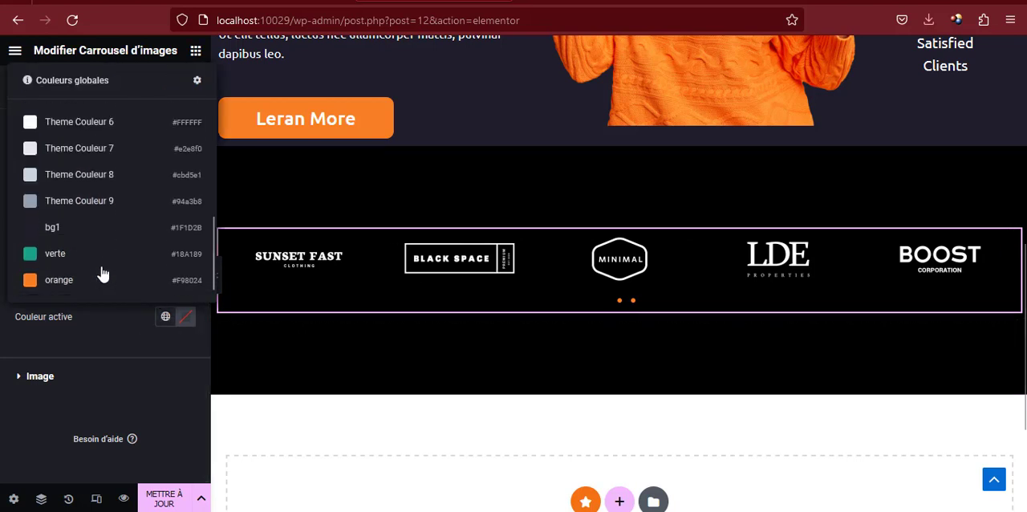
{"action": "left_click", "coordinate": [95, 259]}
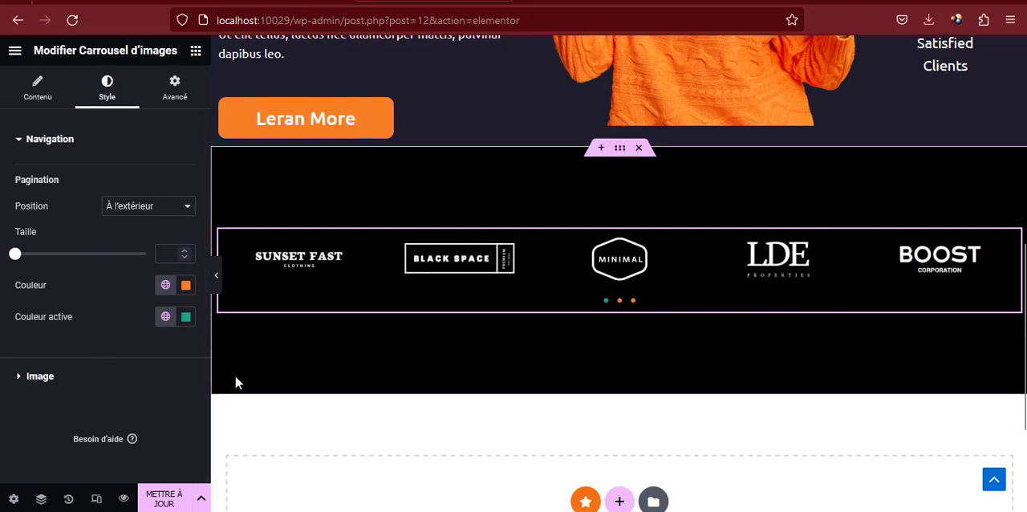
Update the page, check the logo carousel in the reloaded Accueil preview, and return to the Elementor editor
{"action": "left_click", "coordinate": [163, 499]}
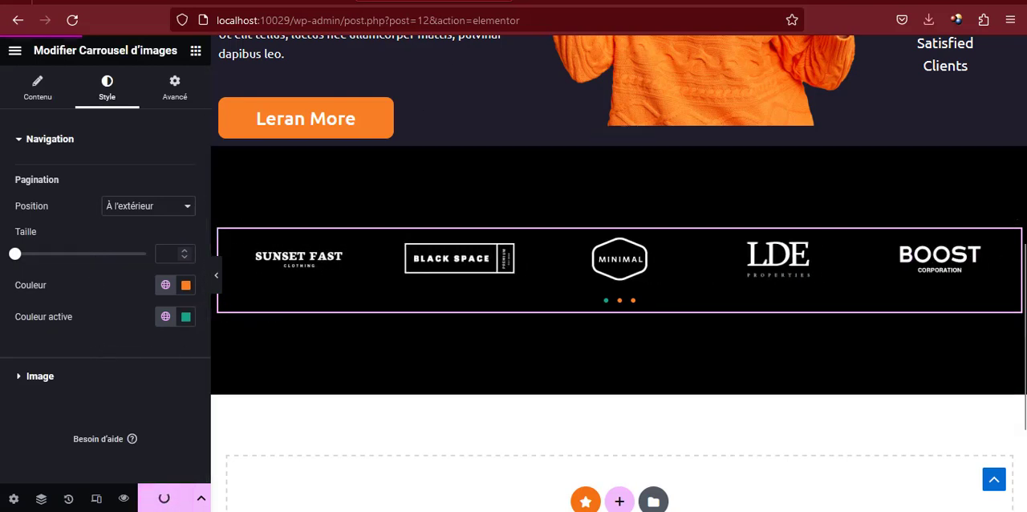
{"action": "left_click", "coordinate": [562, 1]}
{"action": "key", "text": "F5"}
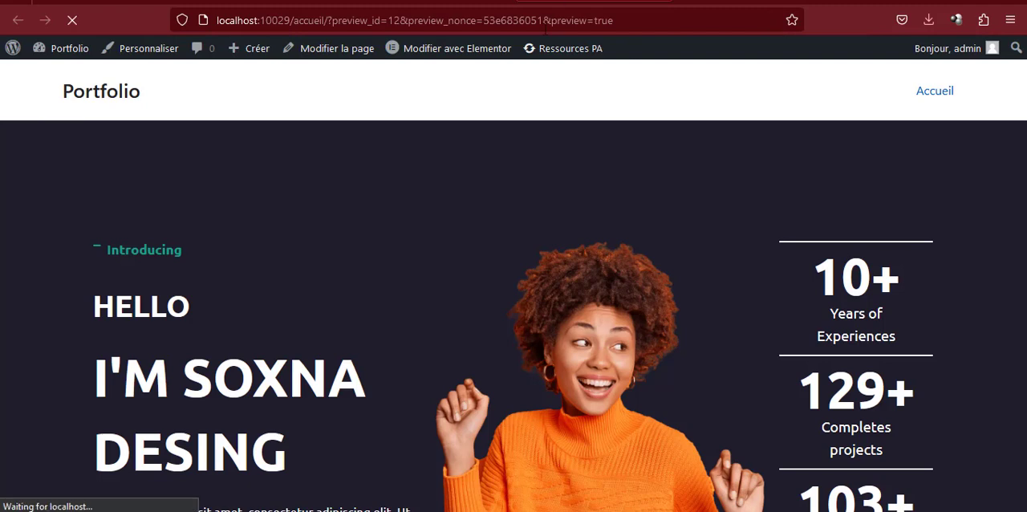
{"action": "scroll", "coordinate": [462, 149], "scroll_direction": "down", "scroll_amount": 5}
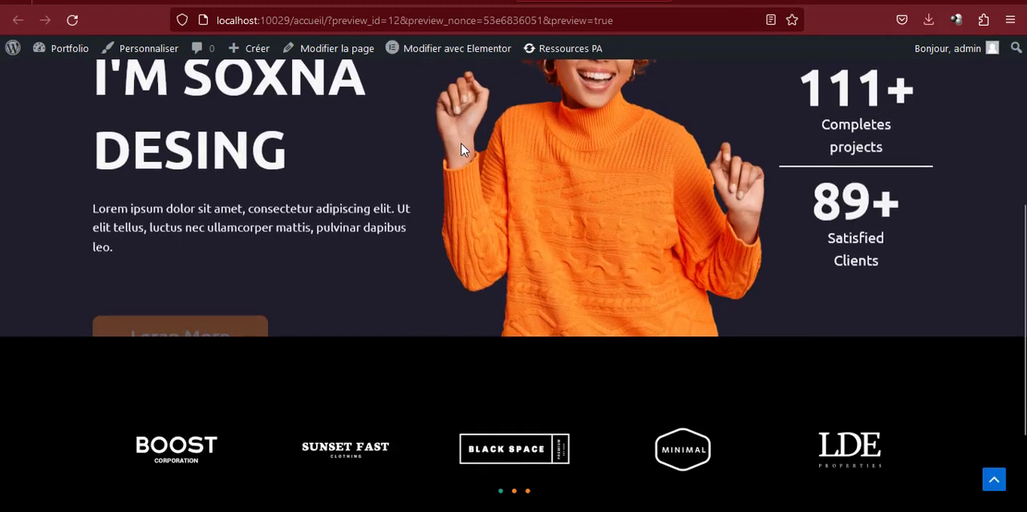
{"action": "scroll", "coordinate": [463, 150], "scroll_direction": "down", "scroll_amount": 3}
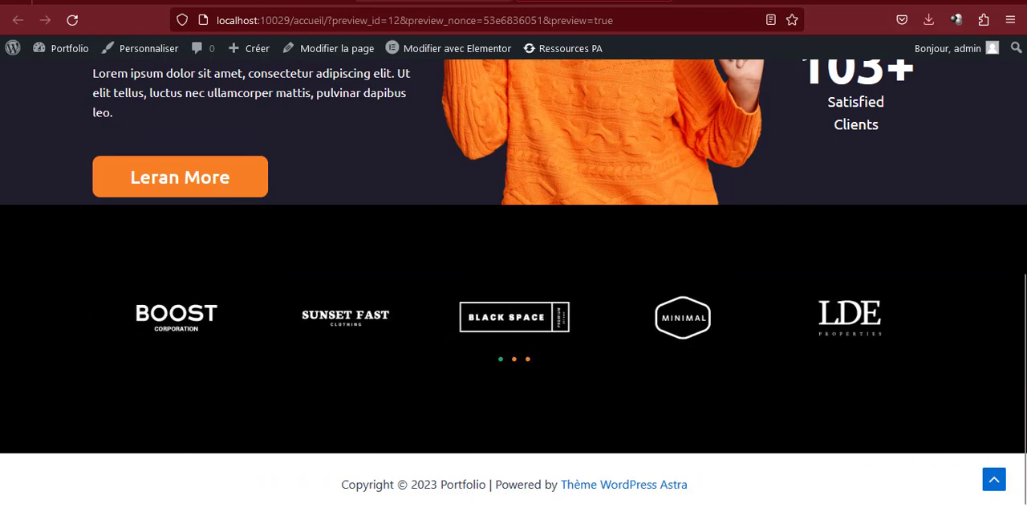
{"action": "left_click", "coordinate": [446, 1]}
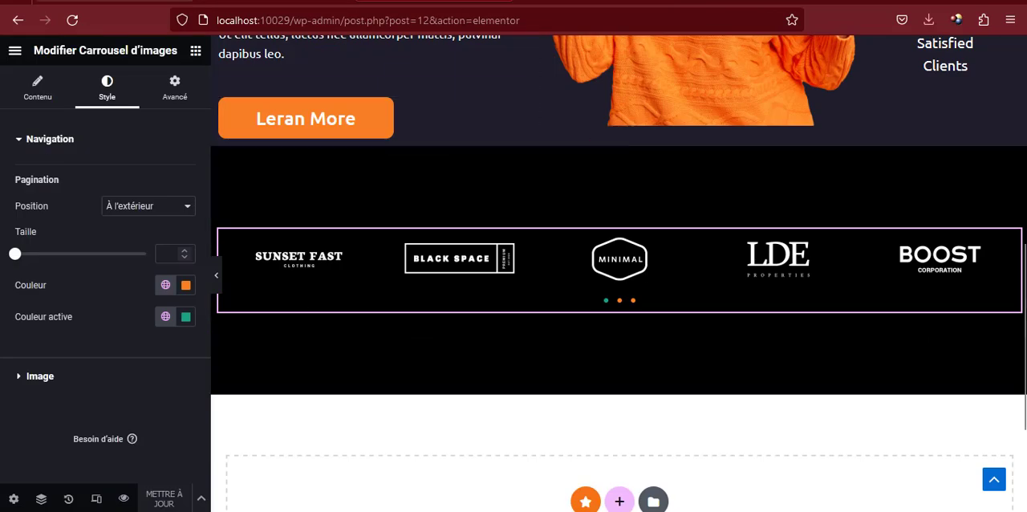
Examine the reference portfolio's My Skills section, including its heading, text, download button and service cards
{"action": "left_click", "coordinate": [148, 1]}
{"action": "scroll", "coordinate": [399, 319], "scroll_direction": "down", "scroll_amount": 3}
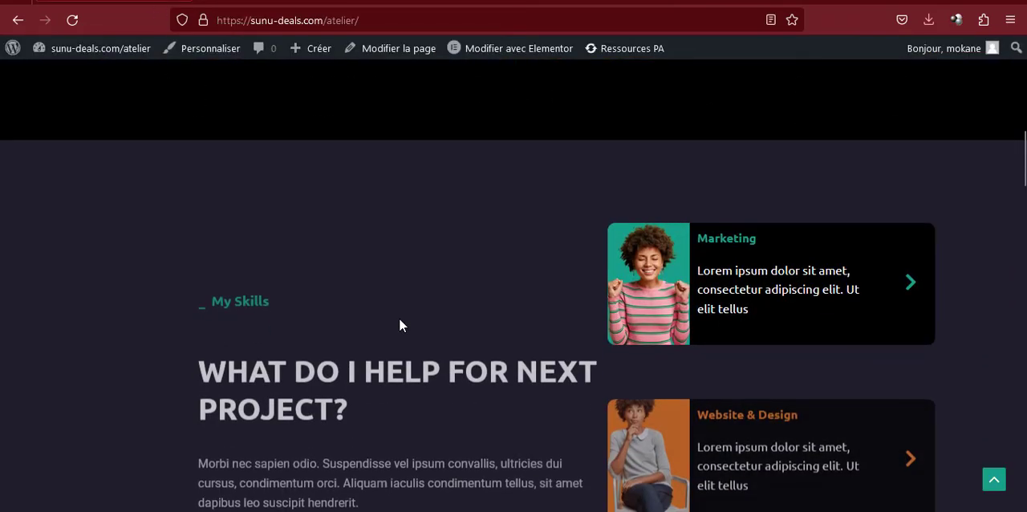
{"action": "scroll", "coordinate": [395, 317], "scroll_direction": "down", "scroll_amount": 1}
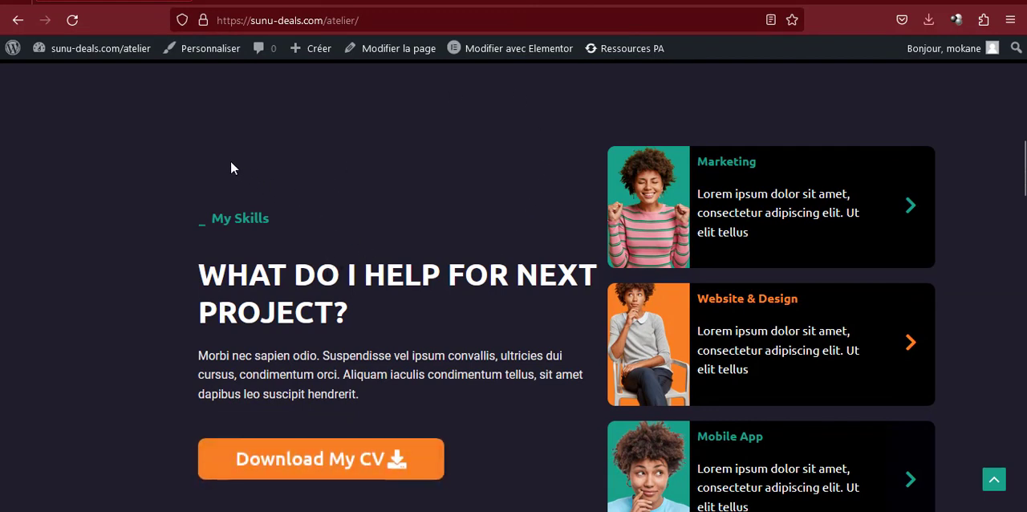
{"action": "left_click_drag", "start_coordinate": [231, 218], "coordinate": [456, 482]}
{"action": "left_click", "coordinate": [504, 441]}
{"action": "left_click_drag", "start_coordinate": [263, 219], "coordinate": [496, 417]}
{"action": "left_click", "coordinate": [496, 402]}
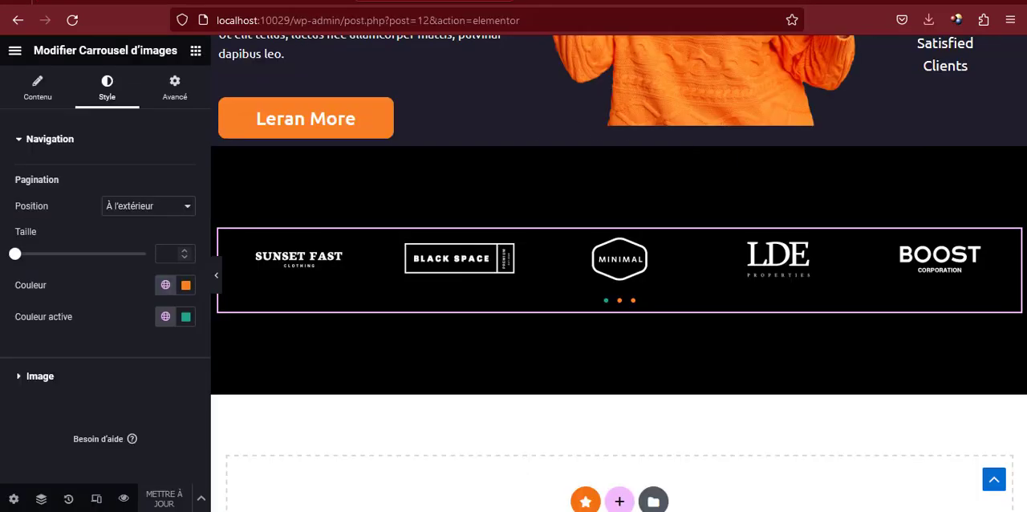
Add a new section with two equal columns below the logo carousel
{"action": "left_click", "coordinate": [619, 504]}
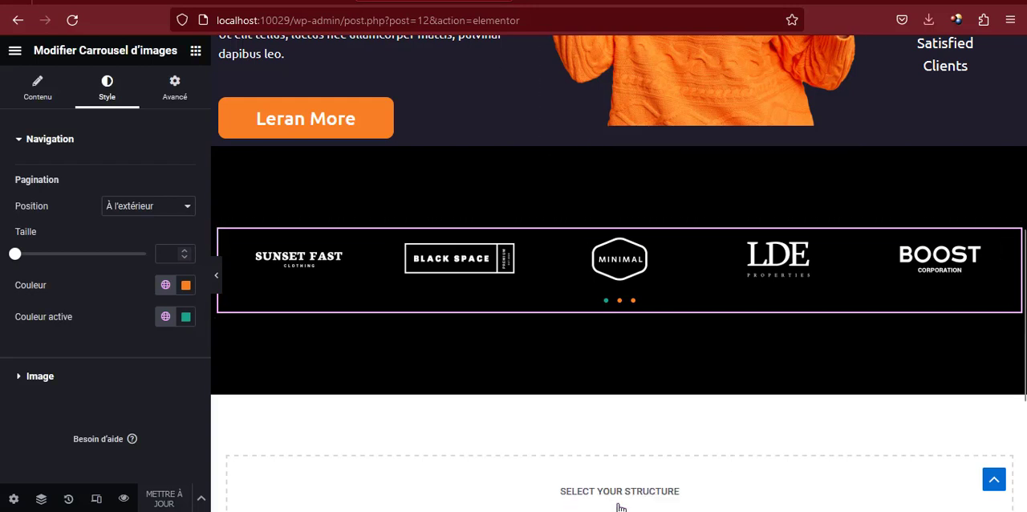
{"action": "scroll", "coordinate": [605, 428], "scroll_direction": "down", "scroll_amount": 5}
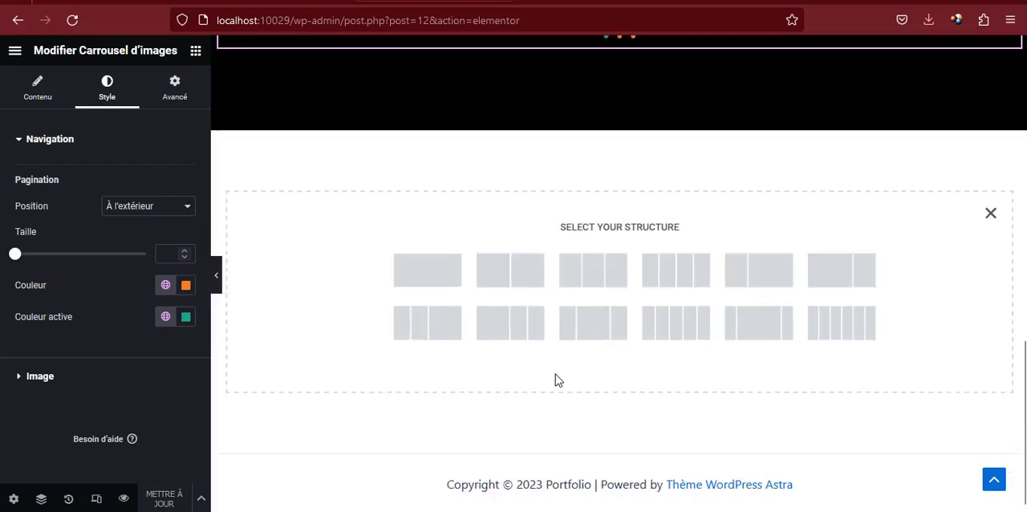
{"action": "left_click", "coordinate": [501, 265]}
{"action": "scroll", "coordinate": [492, 312], "scroll_direction": "up", "scroll_amount": 2}
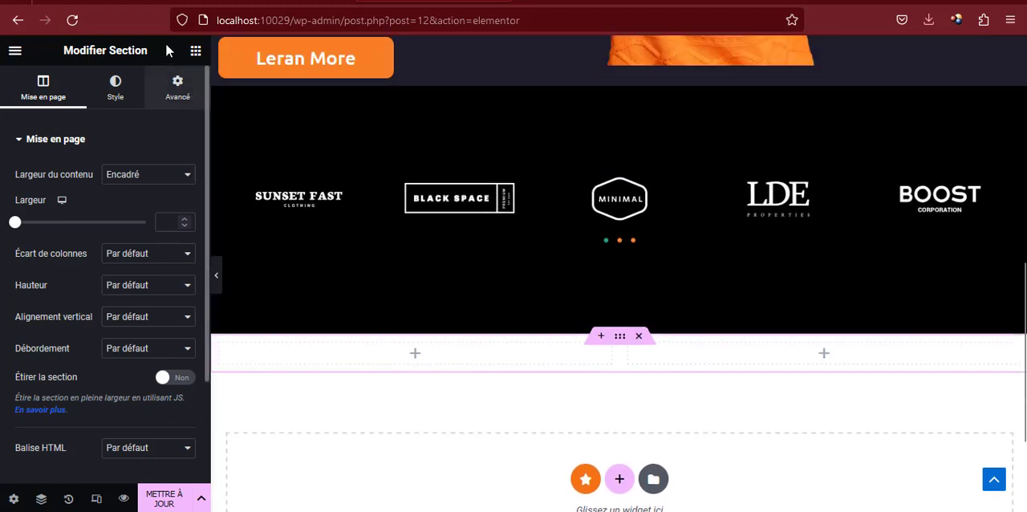
Give the new two-column section a classic background in the dark navy global colour
{"action": "left_click", "coordinate": [117, 102]}
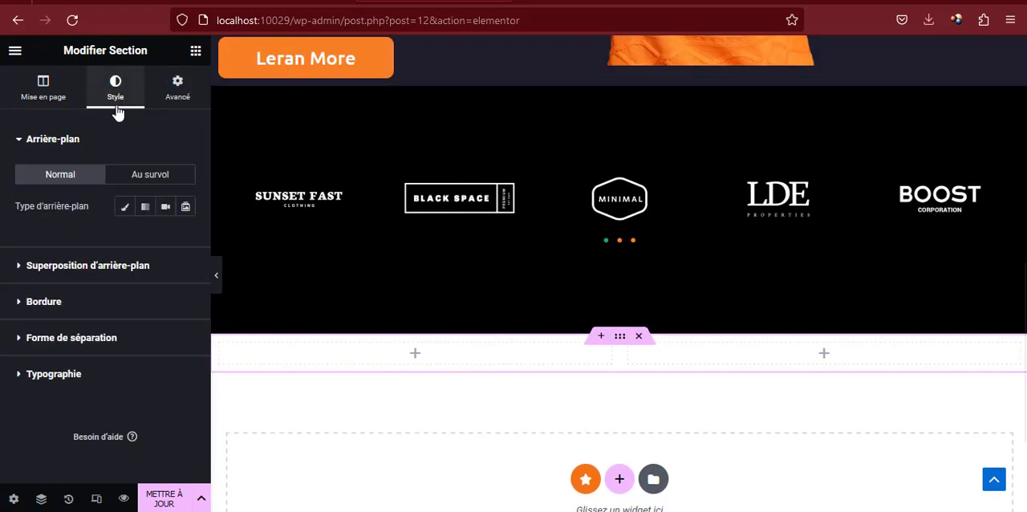
{"action": "left_click", "coordinate": [123, 207]}
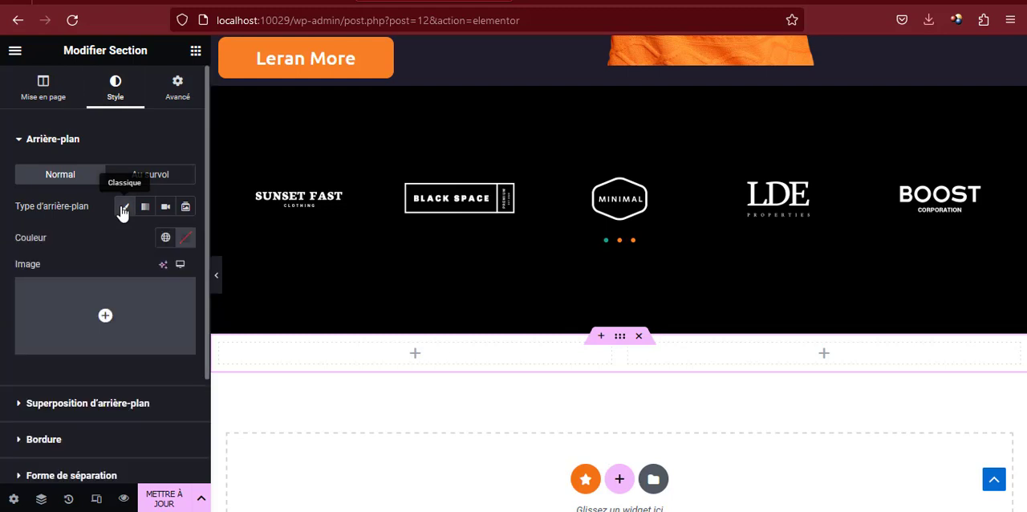
{"action": "left_click", "coordinate": [165, 239]}
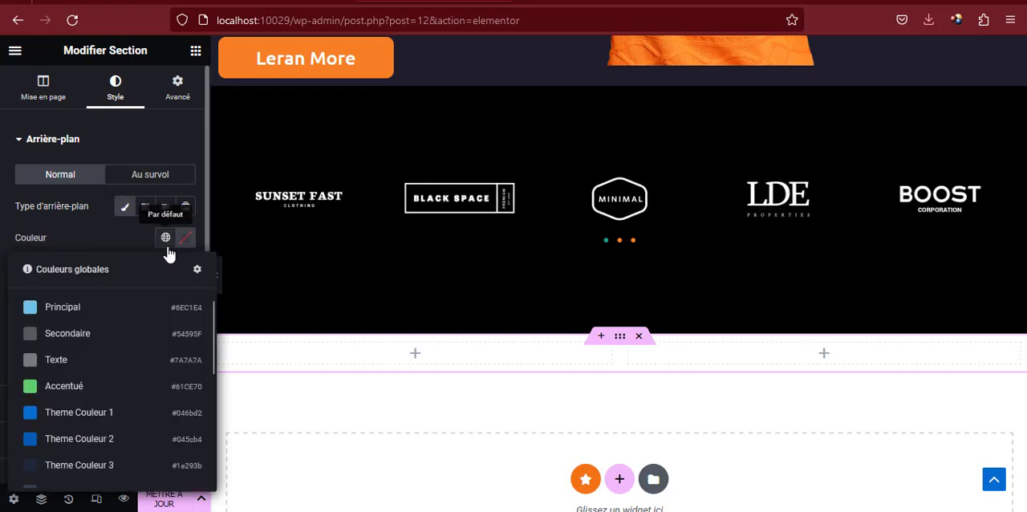
{"action": "scroll", "coordinate": [116, 418], "scroll_direction": "down", "scroll_amount": 5}
{"action": "left_click", "coordinate": [99, 423]}
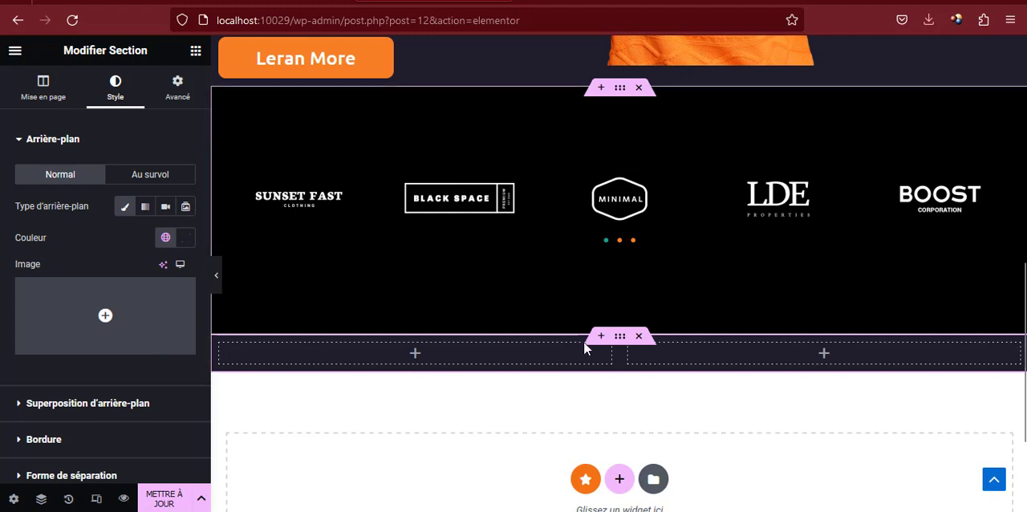
Set the new section's inner margin to 100 px at the top and 100 px at the bottom
{"action": "left_click", "coordinate": [172, 88]}
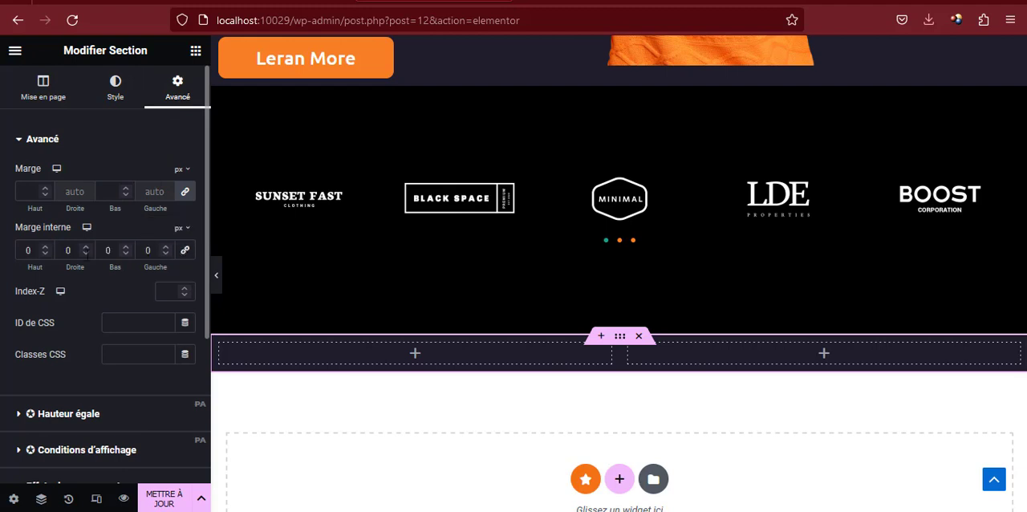
{"action": "left_click", "coordinate": [27, 250]}
{"action": "type", "text": "100"}
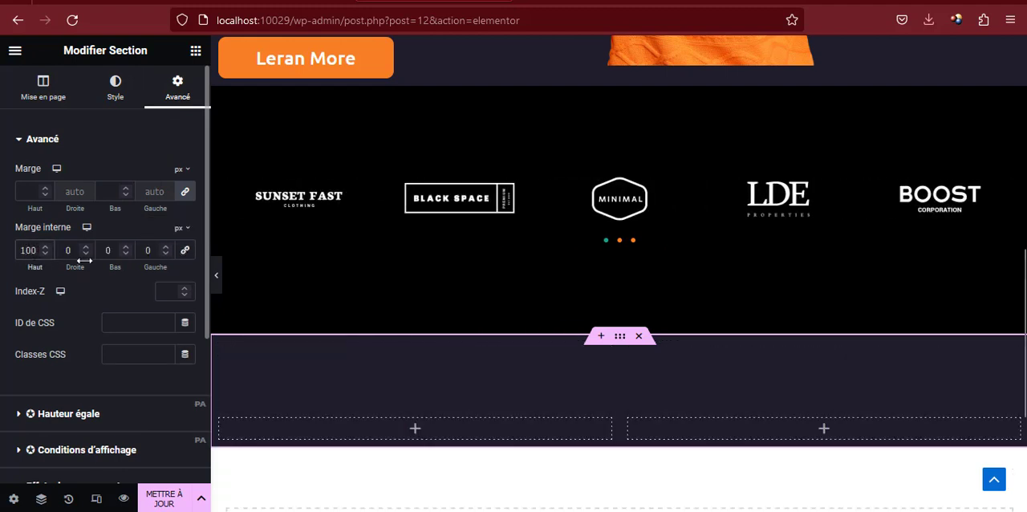
{"action": "left_click", "coordinate": [102, 249]}
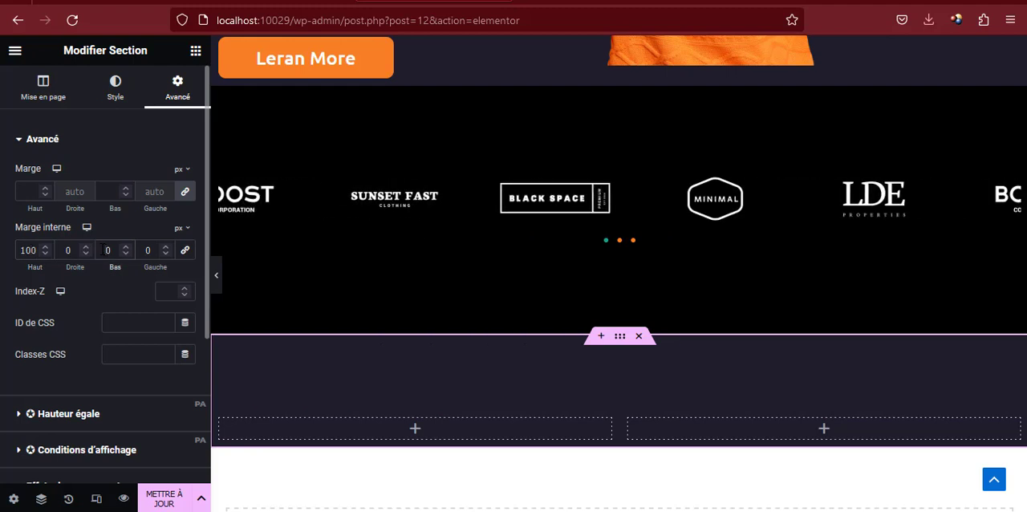
{"action": "type", "text": "100"}
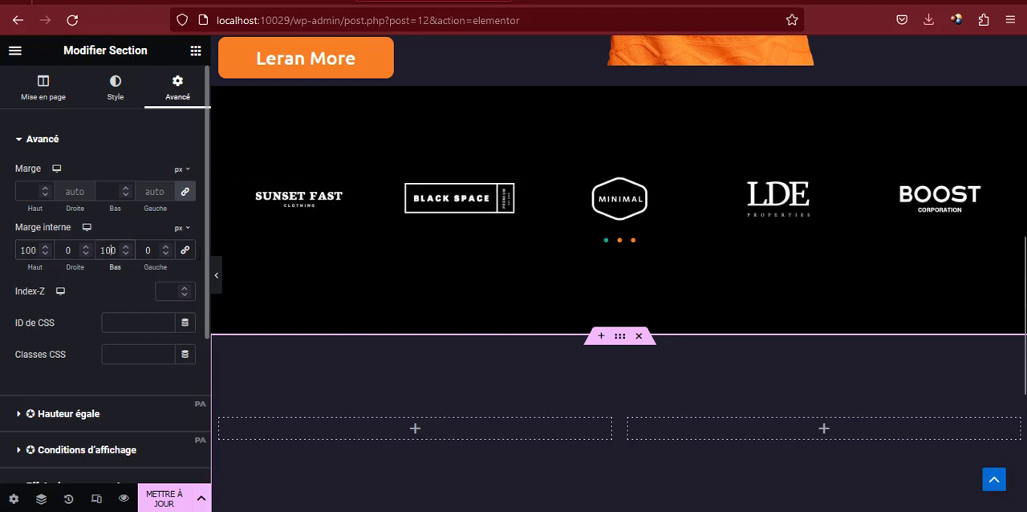
{"action": "scroll", "coordinate": [605, 337], "scroll_direction": "down", "scroll_amount": 2}
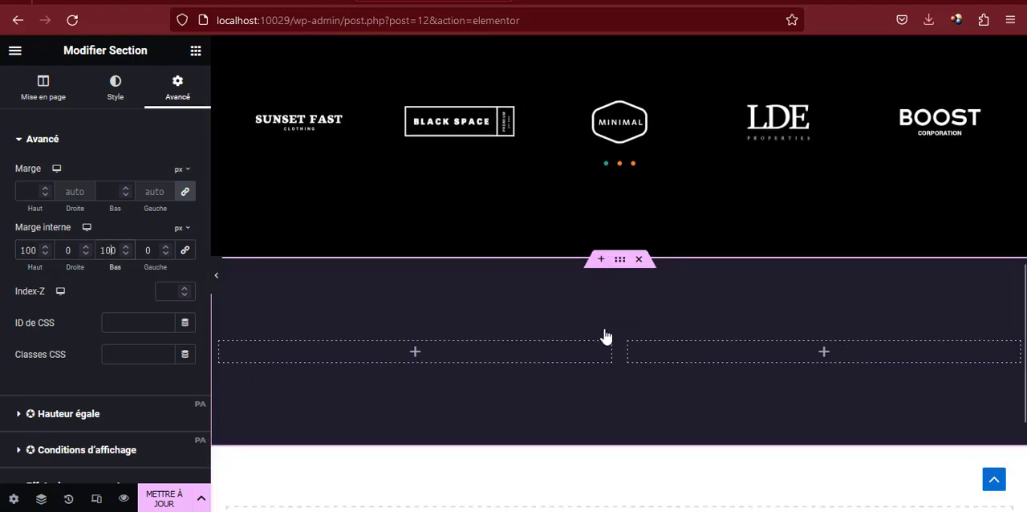
Set the width of the new section's left column to 60%
{"action": "left_click", "coordinate": [220, 352]}
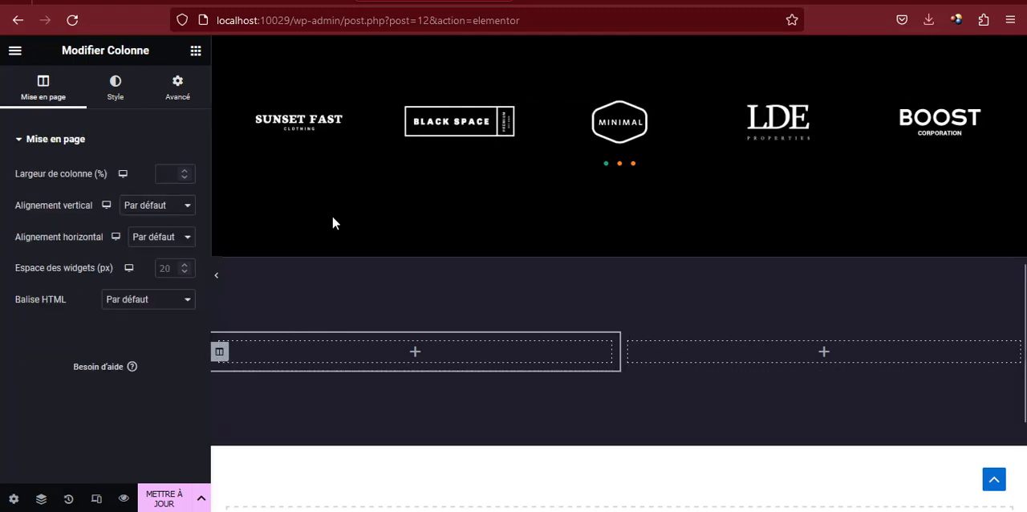
{"action": "left_click", "coordinate": [184, 172]}
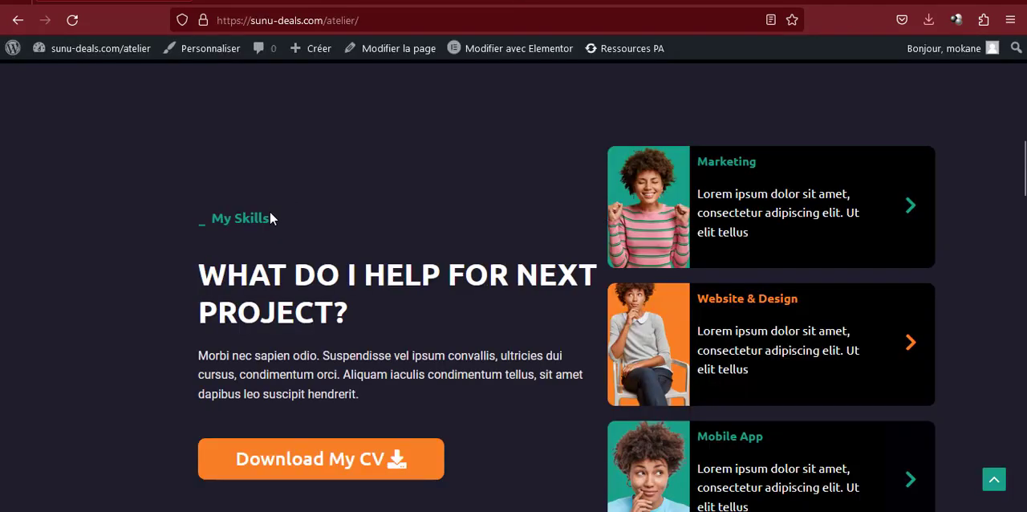
Compare the reference site's My Skills label and heading with the matching texts in its hero section
{"action": "left_click_drag", "start_coordinate": [270, 213], "coordinate": [192, 217]}
{"action": "scroll", "coordinate": [232, 217], "scroll_direction": "up", "scroll_amount": 10}
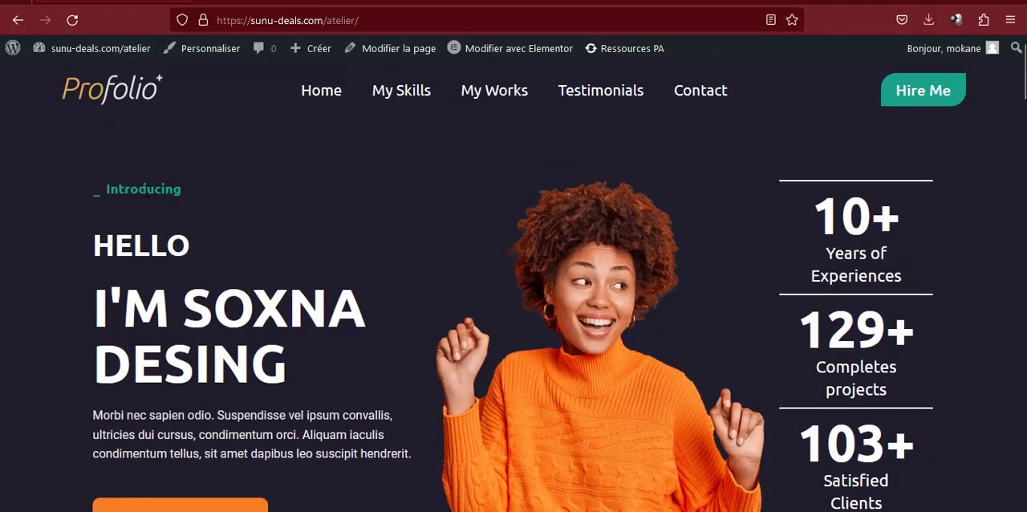
{"action": "scroll", "coordinate": [161, 213], "scroll_direction": "down", "scroll_amount": 10}
{"action": "left_click", "coordinate": [260, 276]}
{"action": "triple_click", "coordinate": [259, 276]}
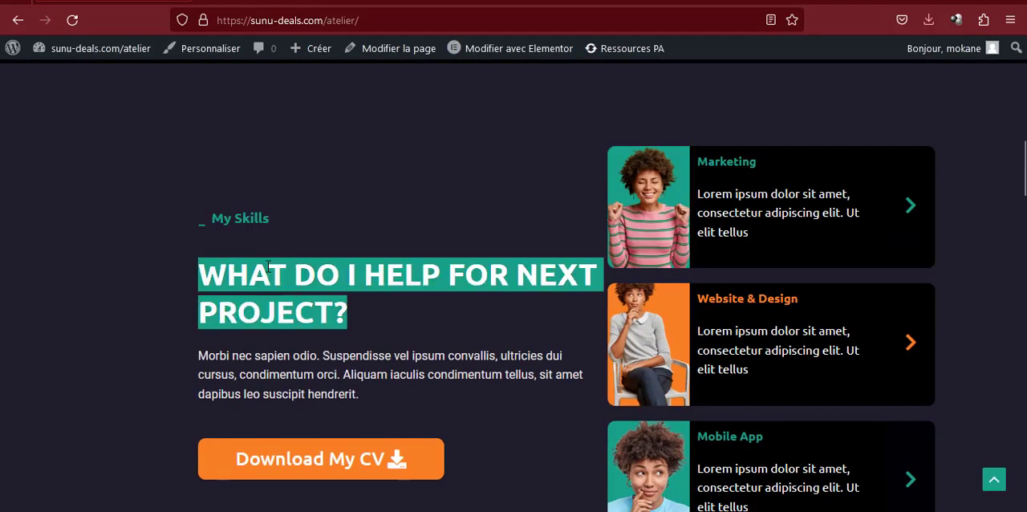
{"action": "scroll", "coordinate": [235, 234], "scroll_direction": "up", "scroll_amount": 10}
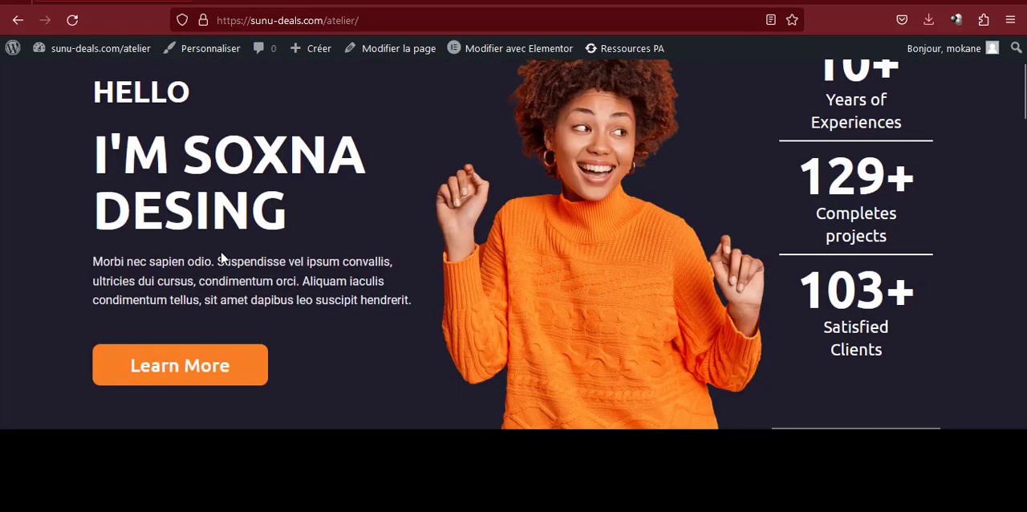
{"action": "scroll", "coordinate": [221, 257], "scroll_direction": "down", "scroll_amount": 10}
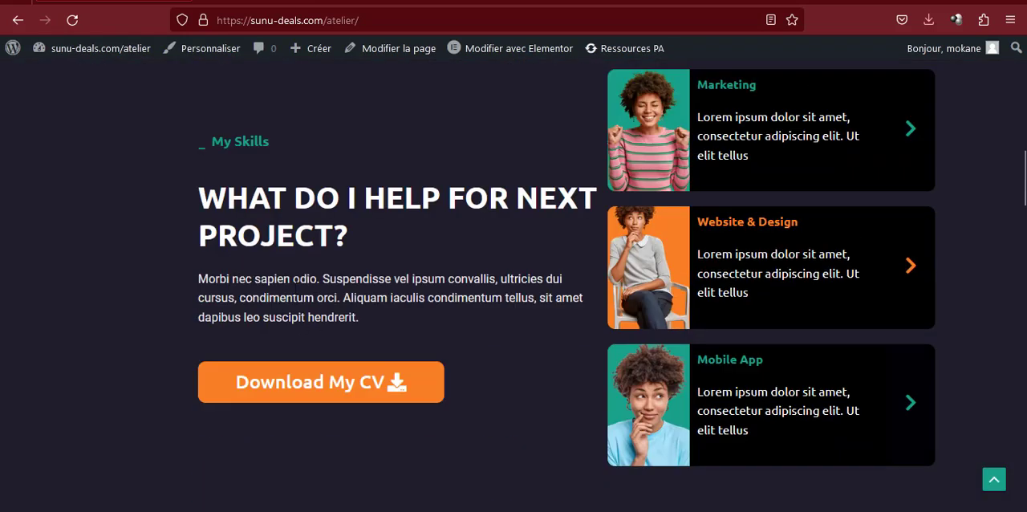
{"action": "scroll", "coordinate": [514, 285], "scroll_direction": "up", "scroll_amount": 3}
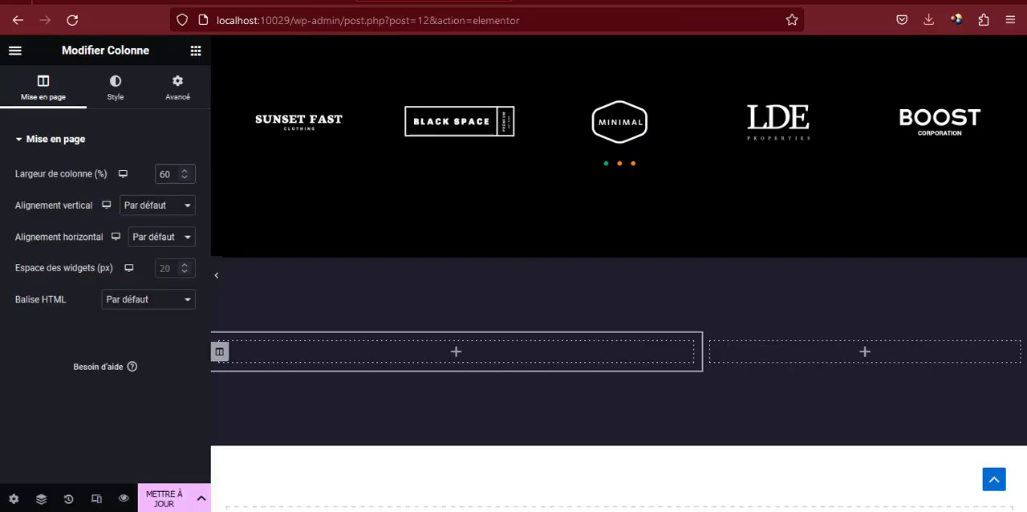
Copy the hero's "Introducing" icon box and paste it into the new section's left column
{"action": "scroll", "coordinate": [431, 155], "scroll_direction": "up", "scroll_amount": 10}
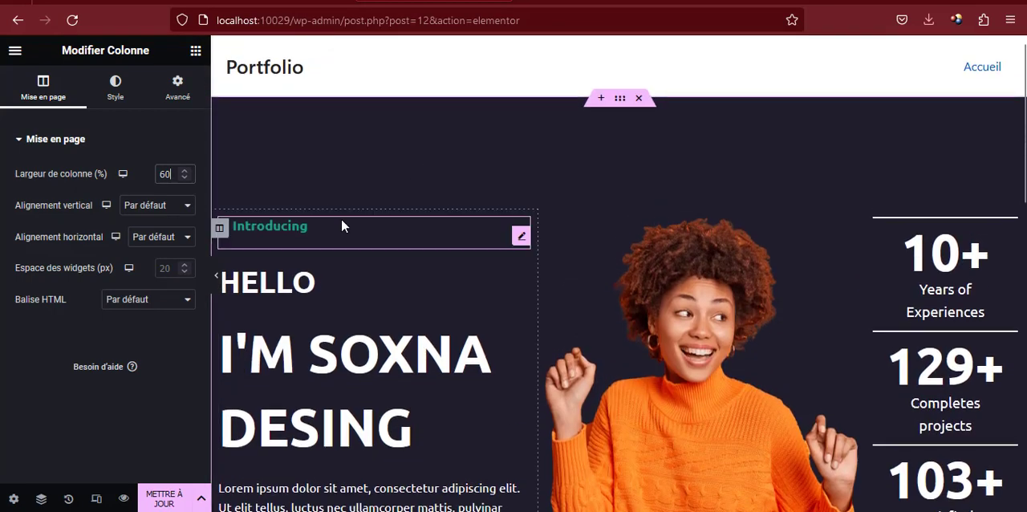
{"action": "right_click", "coordinate": [310, 229]}
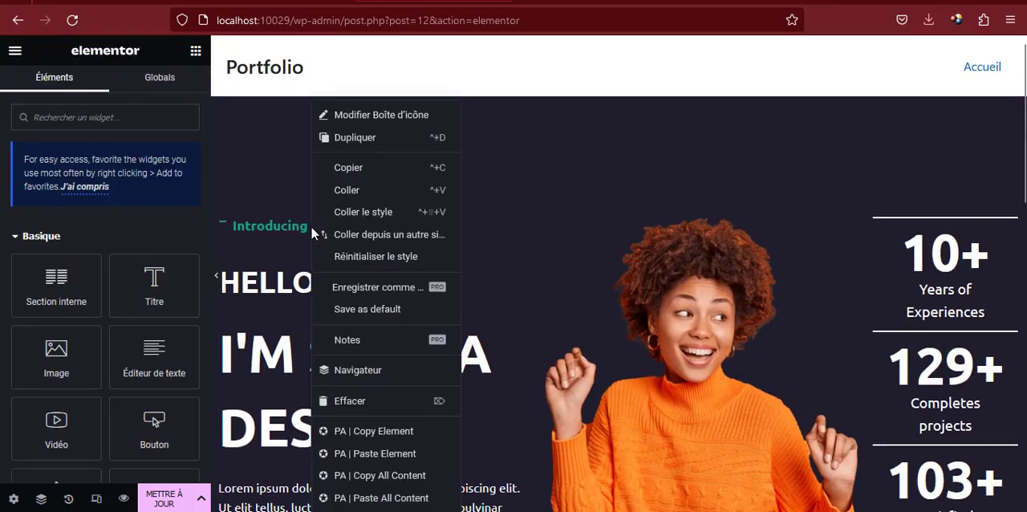
{"action": "left_click", "coordinate": [357, 168]}
{"action": "scroll", "coordinate": [367, 177], "scroll_direction": "down", "scroll_amount": 8}
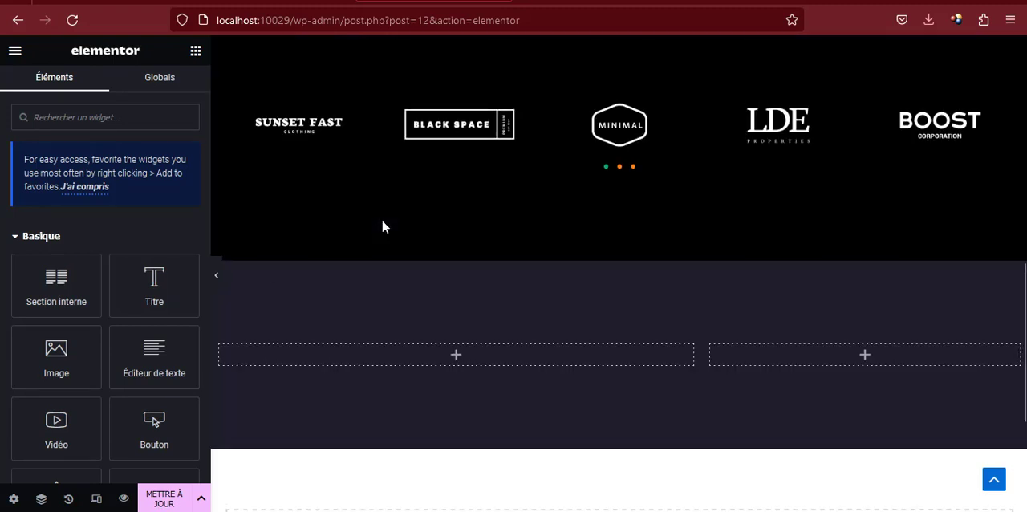
{"action": "right_click", "coordinate": [354, 349]}
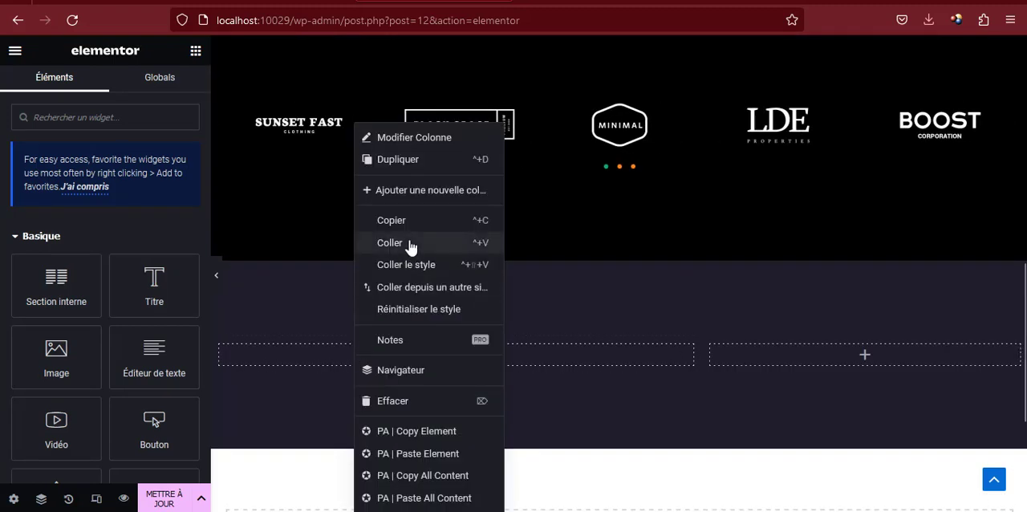
{"action": "left_click", "coordinate": [409, 243]}
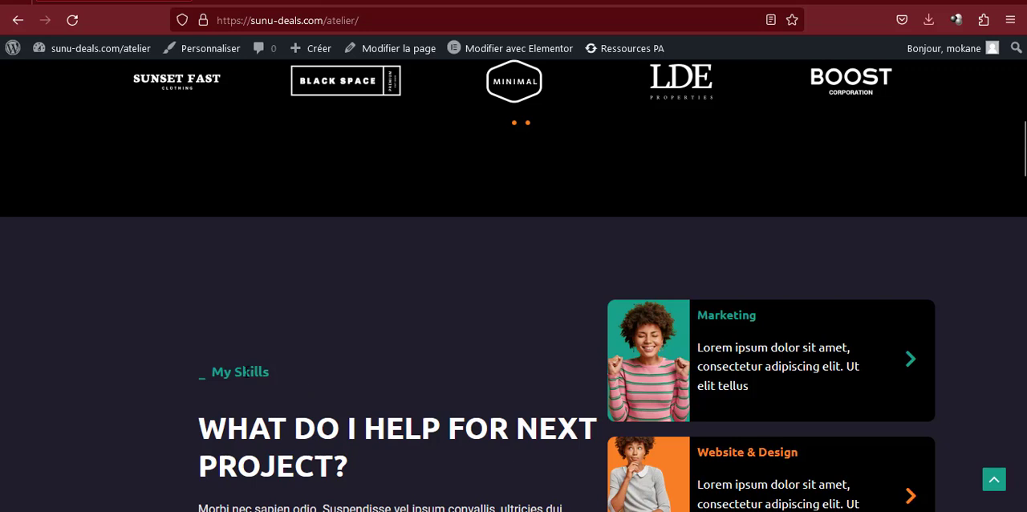
Change the pasted icon box's title to "My Skills"
{"action": "double_click", "coordinate": [245, 372]}
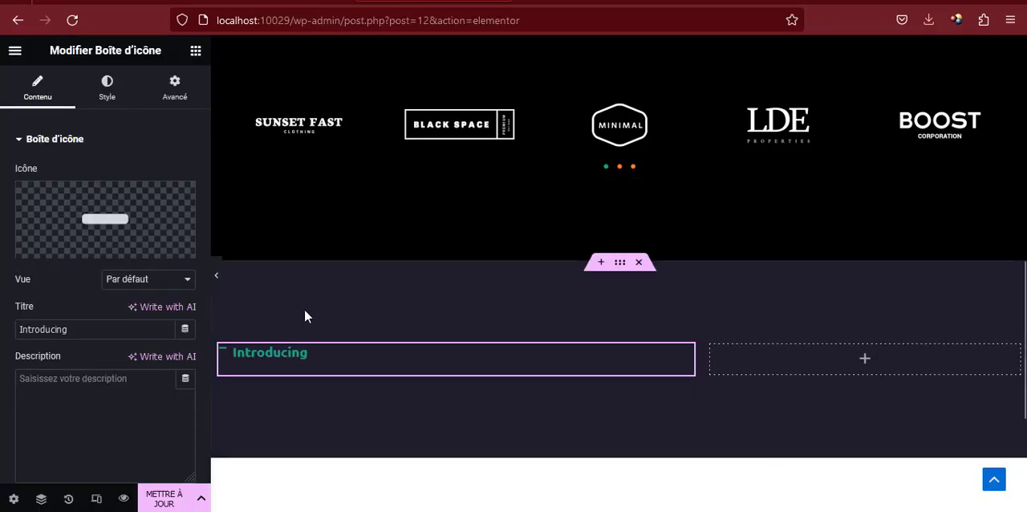
{"action": "left_click", "coordinate": [92, 329]}
{"action": "key", "text": "ctrl+a"}
{"action": "type", "text": "My Skills"}
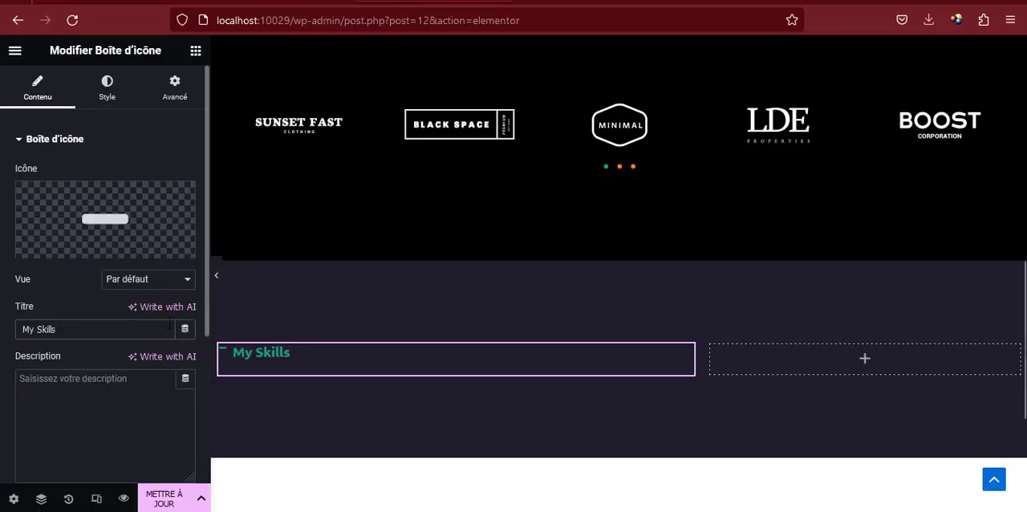
Copy the hero's HELLO heading and paste it below the My Skills icon box
{"action": "scroll", "coordinate": [480, 242], "scroll_direction": "up", "scroll_amount": 6}
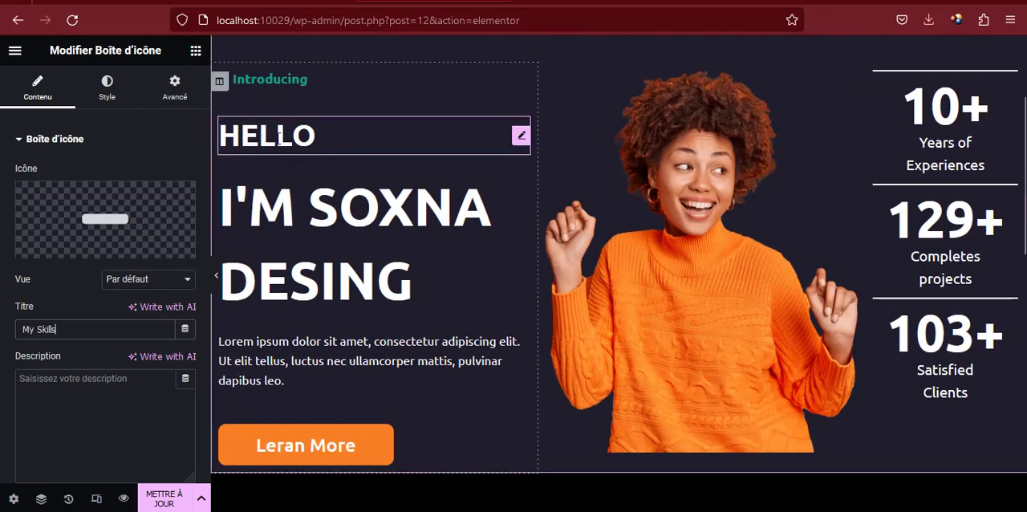
{"action": "right_click", "coordinate": [279, 134]}
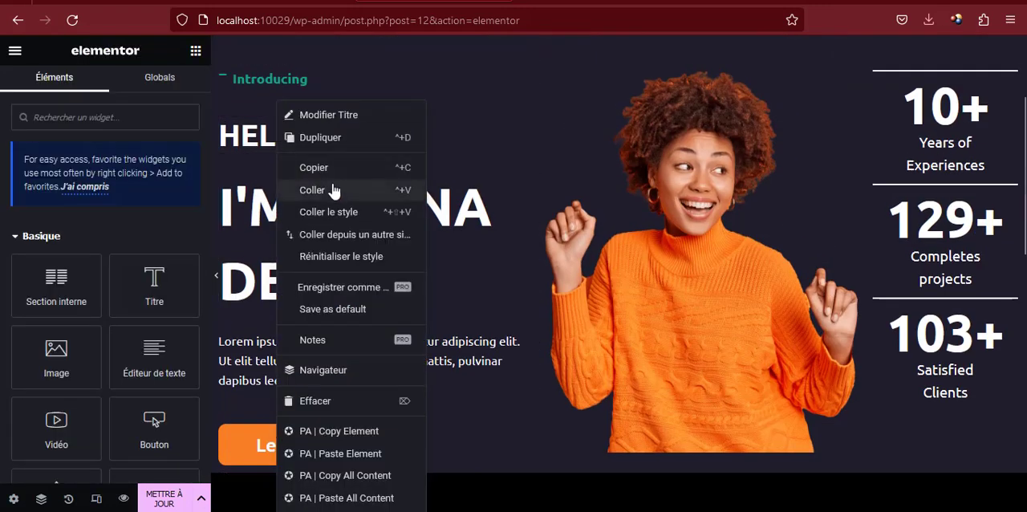
{"action": "left_click", "coordinate": [317, 166]}
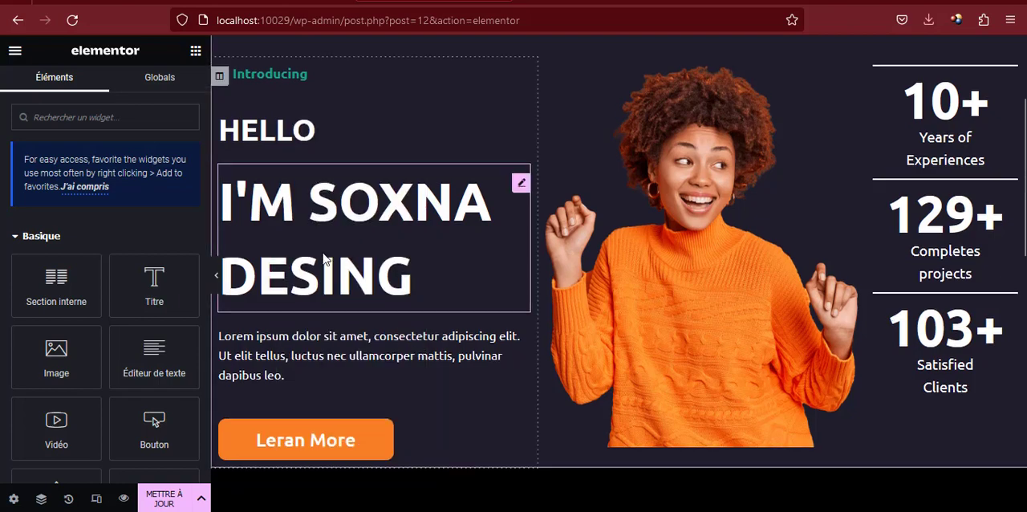
{"action": "scroll", "coordinate": [323, 257], "scroll_direction": "down", "scroll_amount": 12}
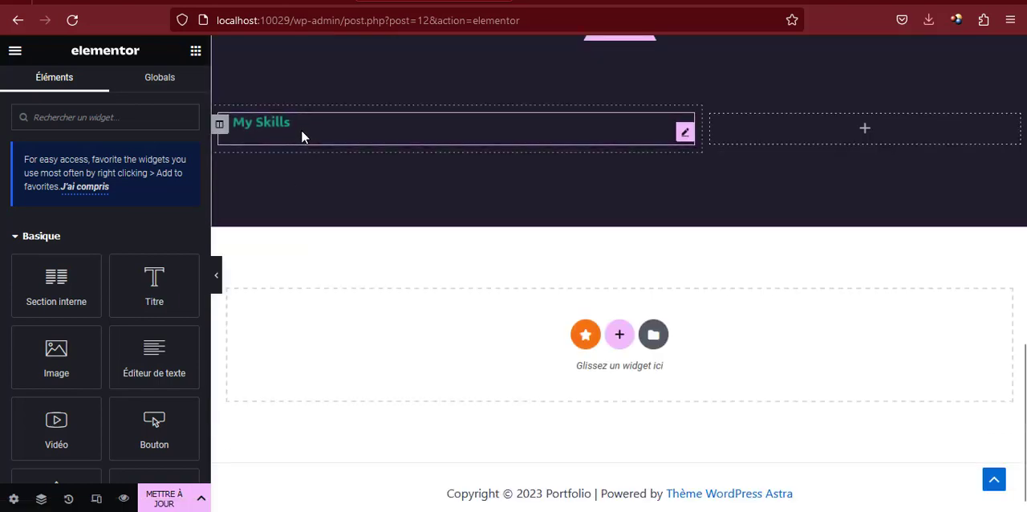
{"action": "right_click", "coordinate": [301, 129]}
{"action": "left_click", "coordinate": [347, 193]}
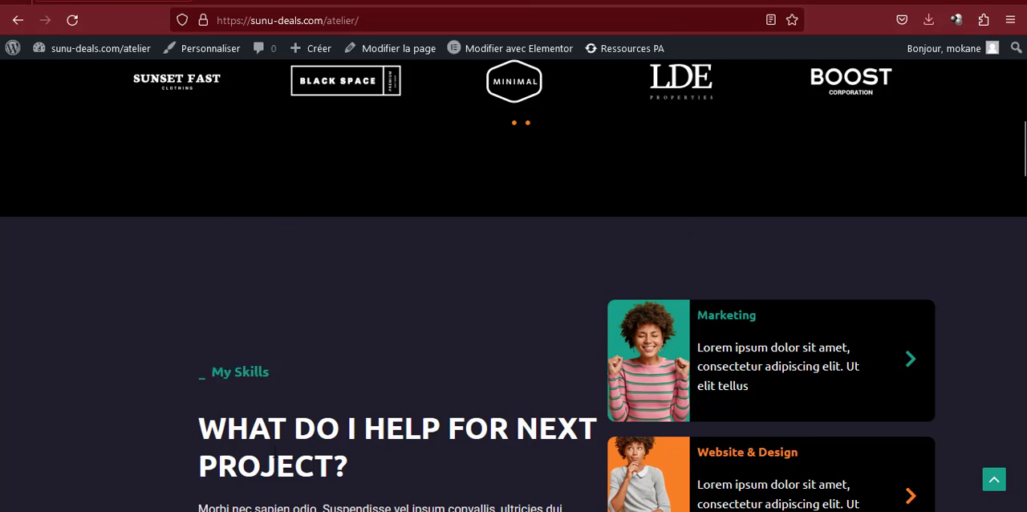
Replace the pasted HELLO heading's text with "WHAT DO I HELP FOR NEXT PROJECT?", copied from the reference site
{"action": "triple_click", "coordinate": [275, 456]}
{"action": "key", "text": "ctrl+c"}
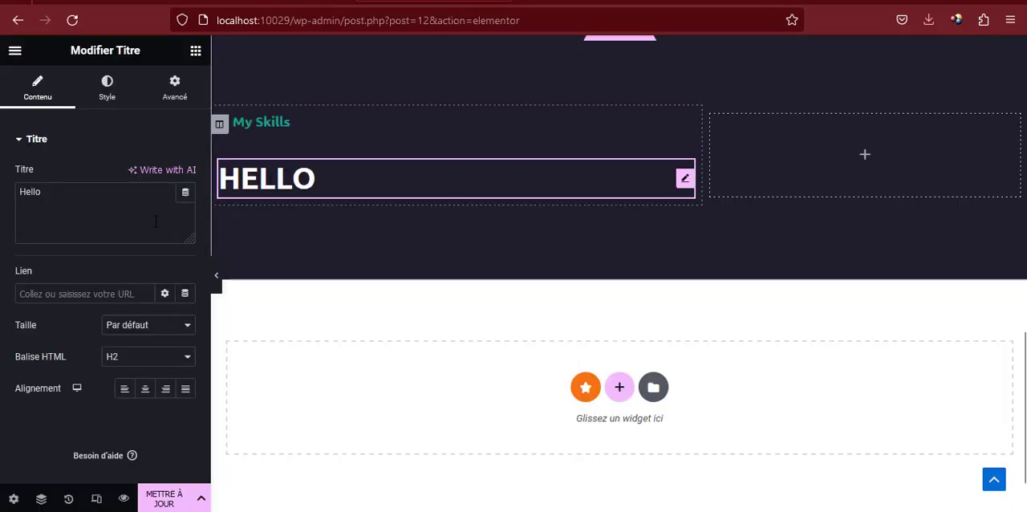
{"action": "left_click", "coordinate": [98, 210]}
{"action": "key", "text": "ctrl+v"}
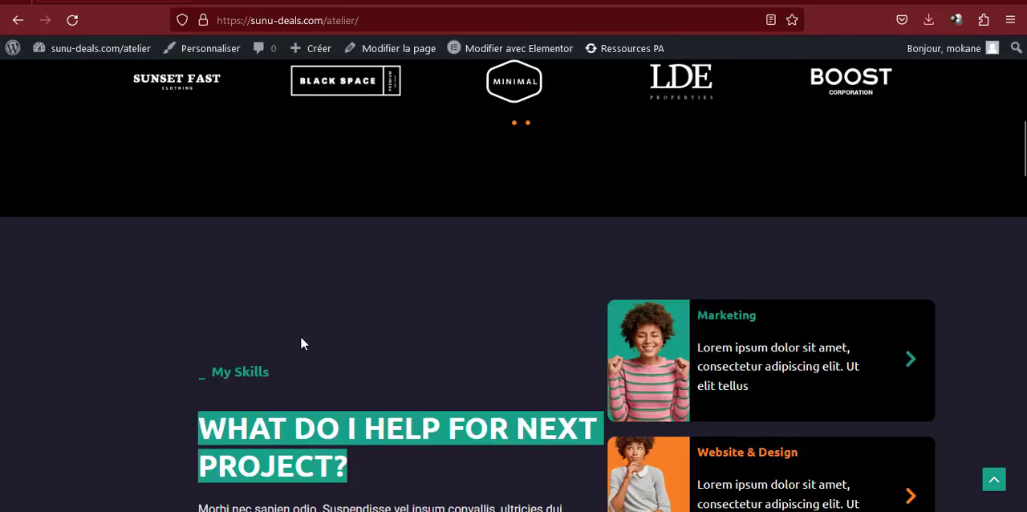
Copy the hero's Lorem ipsum text block and paste it below the "WHAT DO I HELP FOR NEXT PROJECT?" heading
{"action": "scroll", "coordinate": [299, 346], "scroll_direction": "down", "scroll_amount": 2}
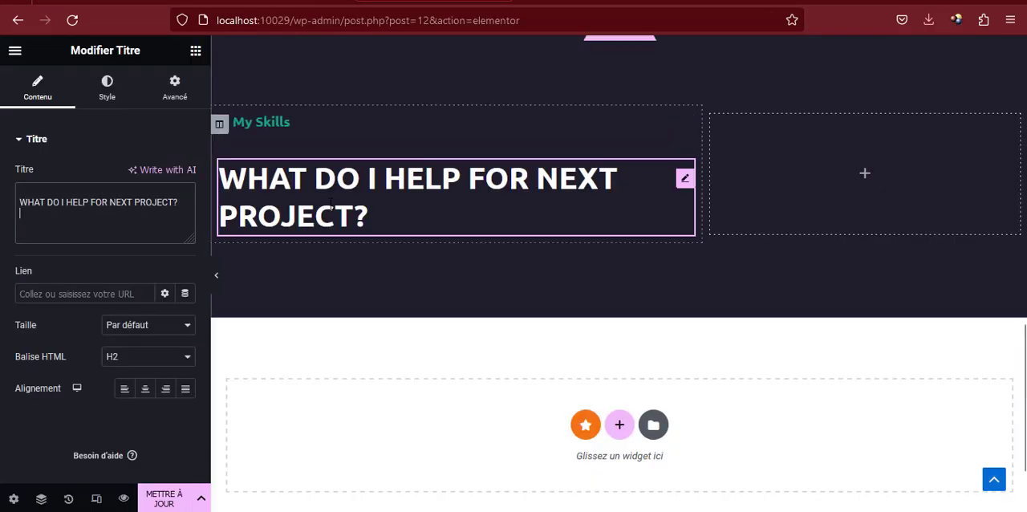
{"action": "scroll", "coordinate": [329, 202], "scroll_direction": "up", "scroll_amount": 6}
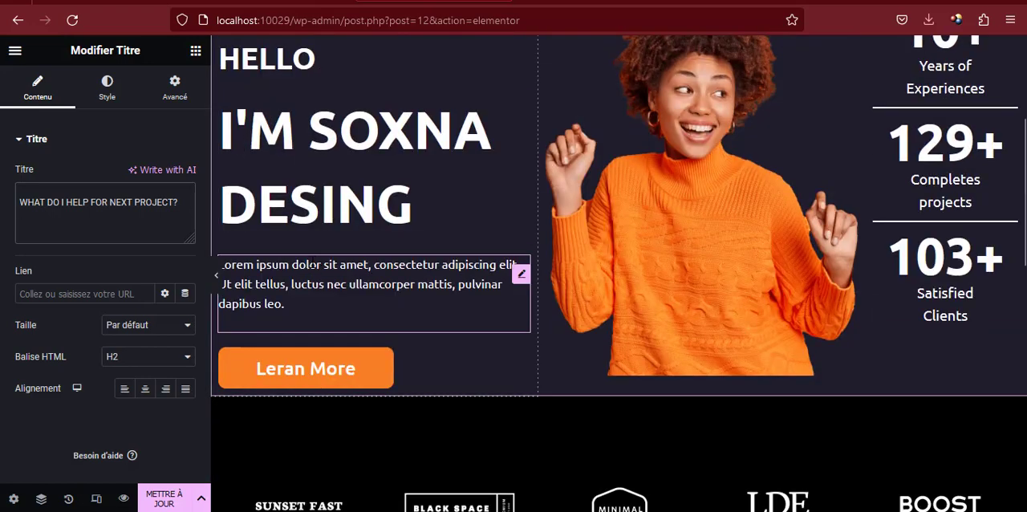
{"action": "right_click", "coordinate": [312, 264]}
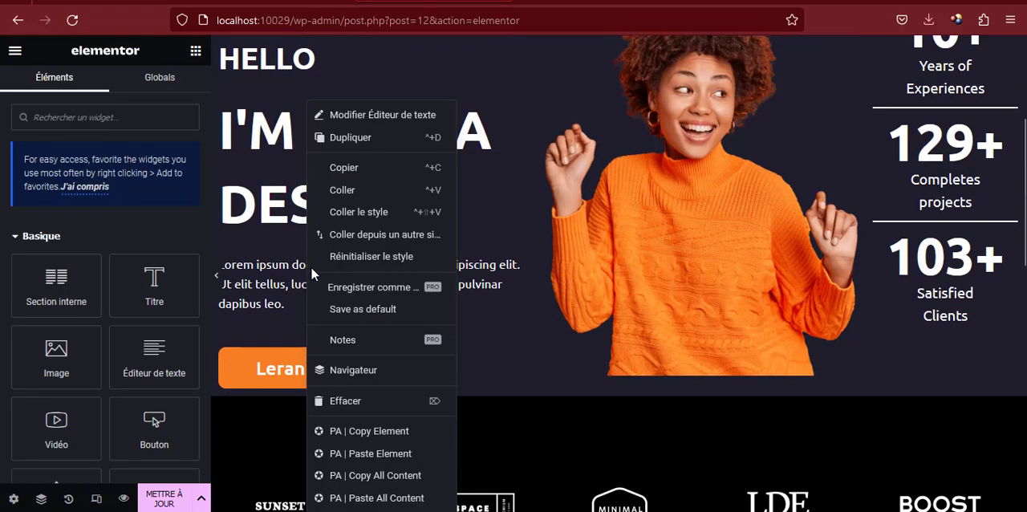
{"action": "left_click", "coordinate": [347, 168]}
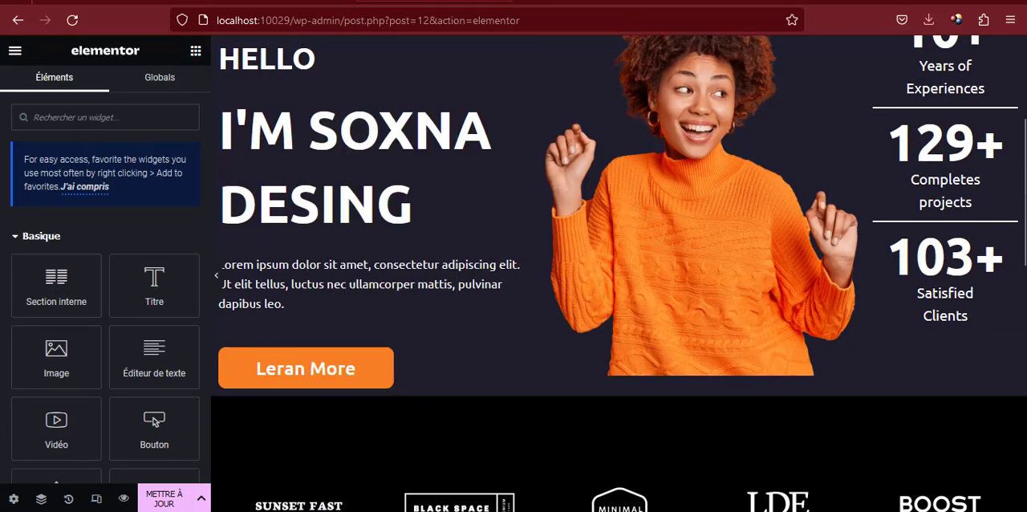
{"action": "scroll", "coordinate": [432, 175], "scroll_direction": "down", "scroll_amount": 7}
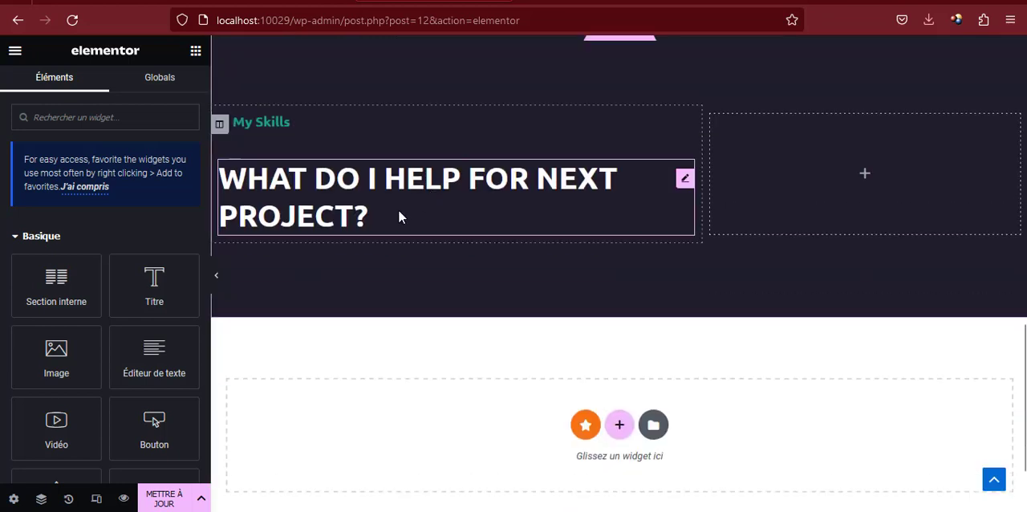
{"action": "right_click", "coordinate": [398, 211]}
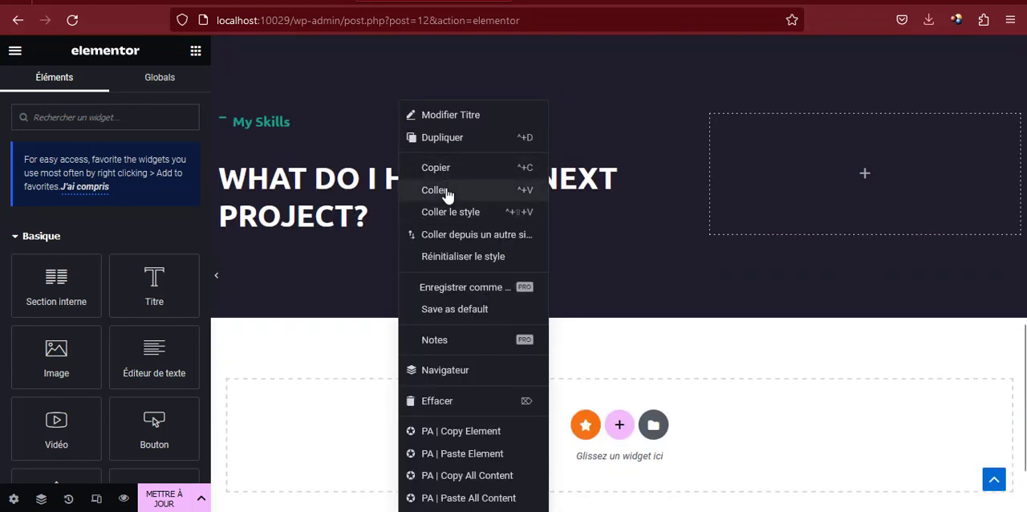
{"action": "left_click", "coordinate": [447, 195]}
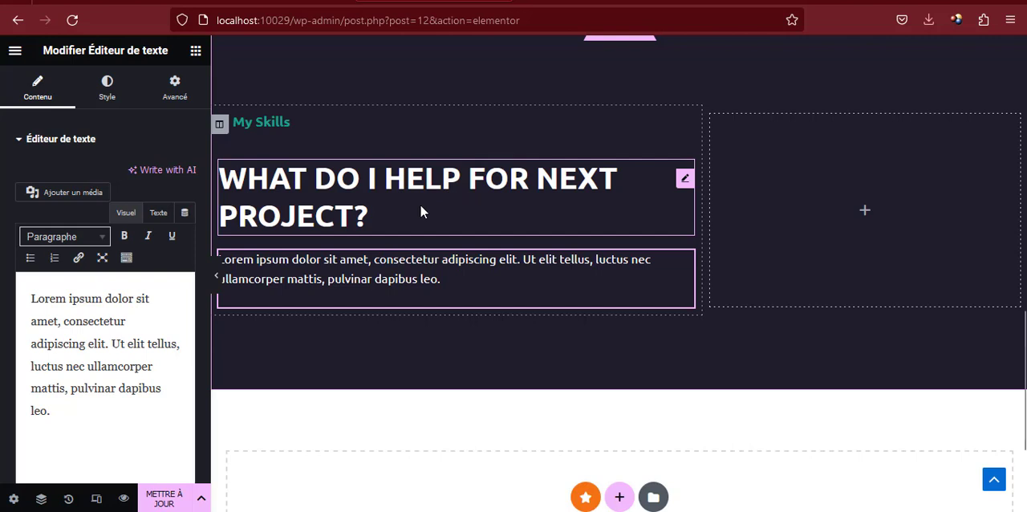
Copy the hero's "Leran More" button and paste it below the paragraph in the My Skills column
{"action": "scroll", "coordinate": [421, 204], "scroll_direction": "up", "scroll_amount": 7}
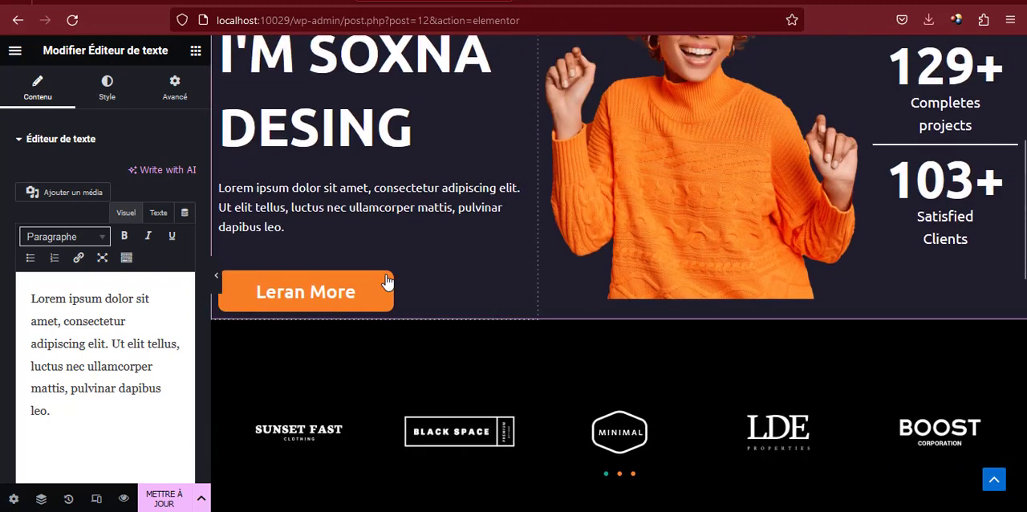
{"action": "right_click", "coordinate": [518, 296]}
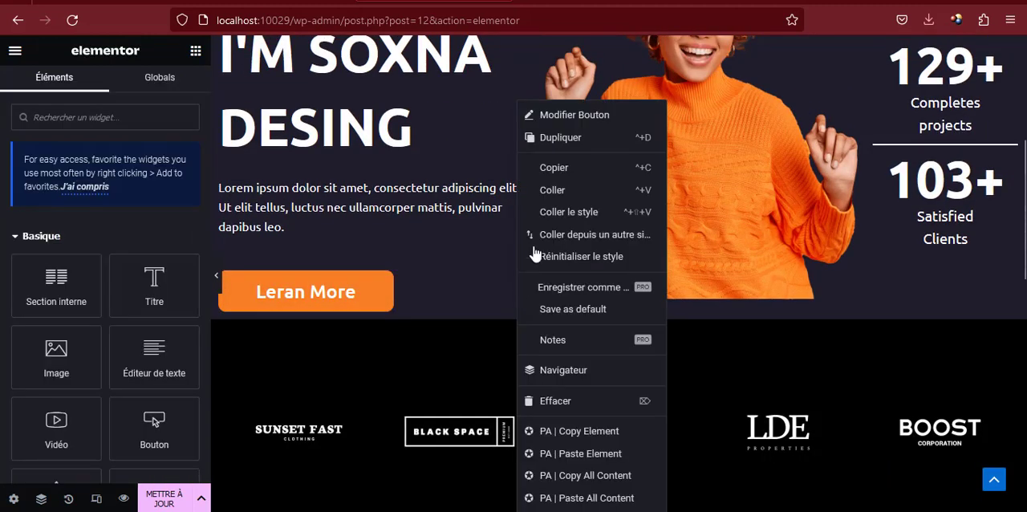
{"action": "left_click", "coordinate": [553, 171]}
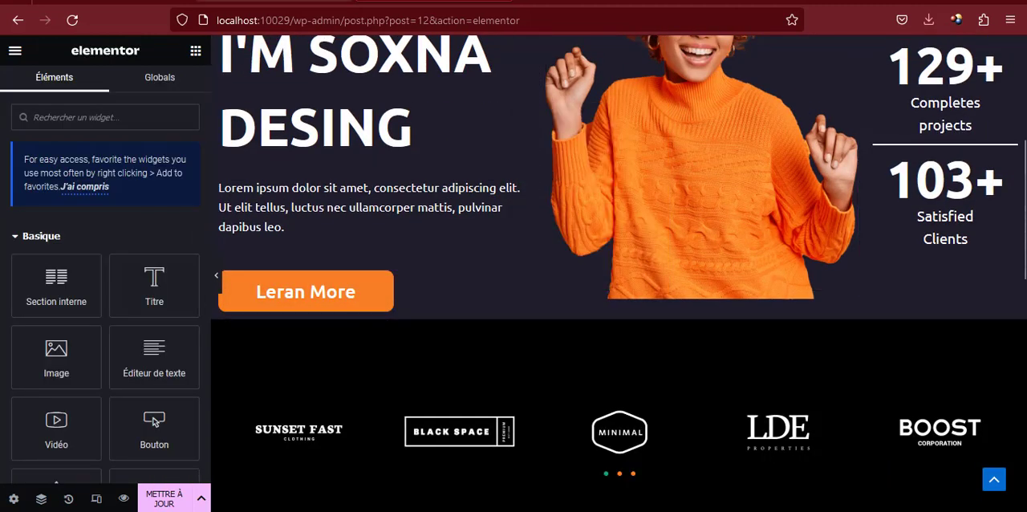
{"action": "scroll", "coordinate": [378, 260], "scroll_direction": "down", "scroll_amount": 10}
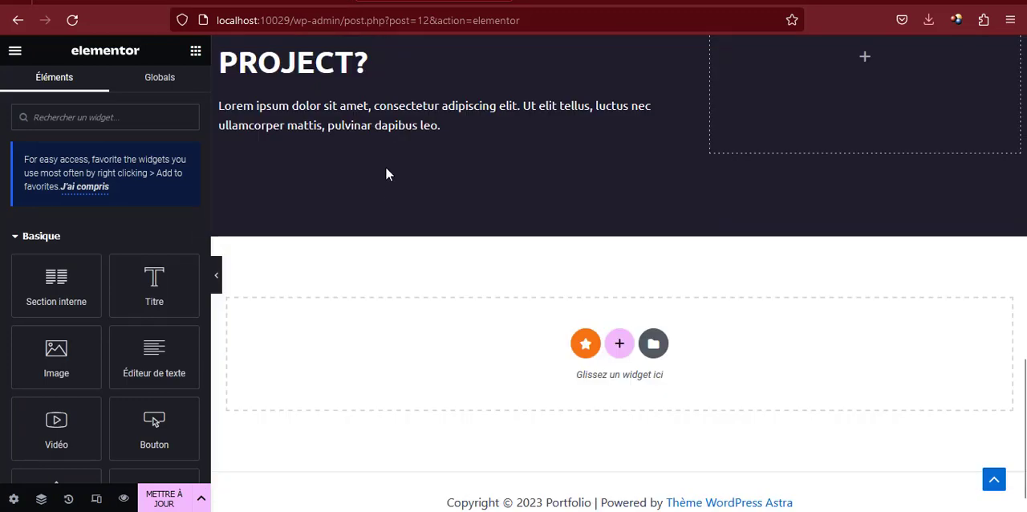
{"action": "scroll", "coordinate": [385, 172], "scroll_direction": "up", "scroll_amount": 2}
{"action": "right_click", "coordinate": [385, 182]}
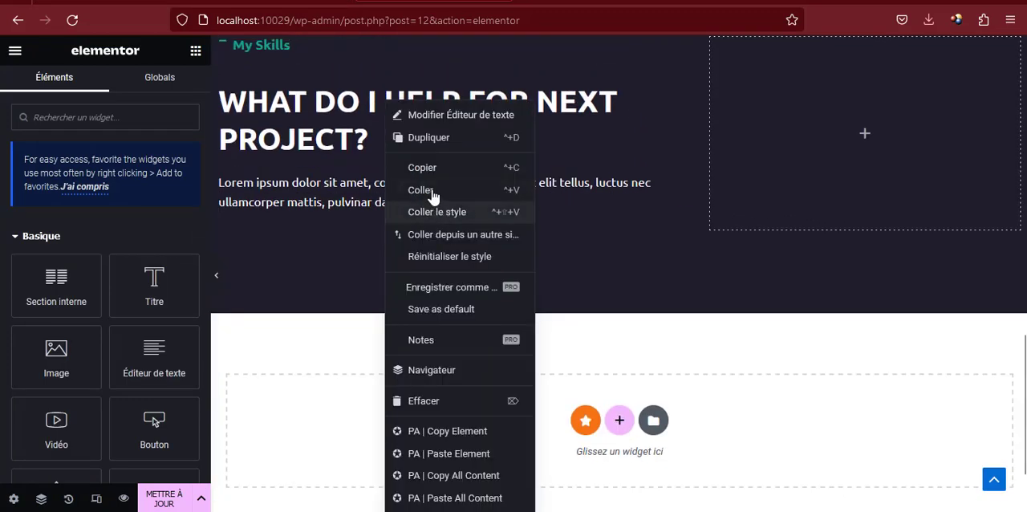
{"action": "left_click", "coordinate": [420, 190]}
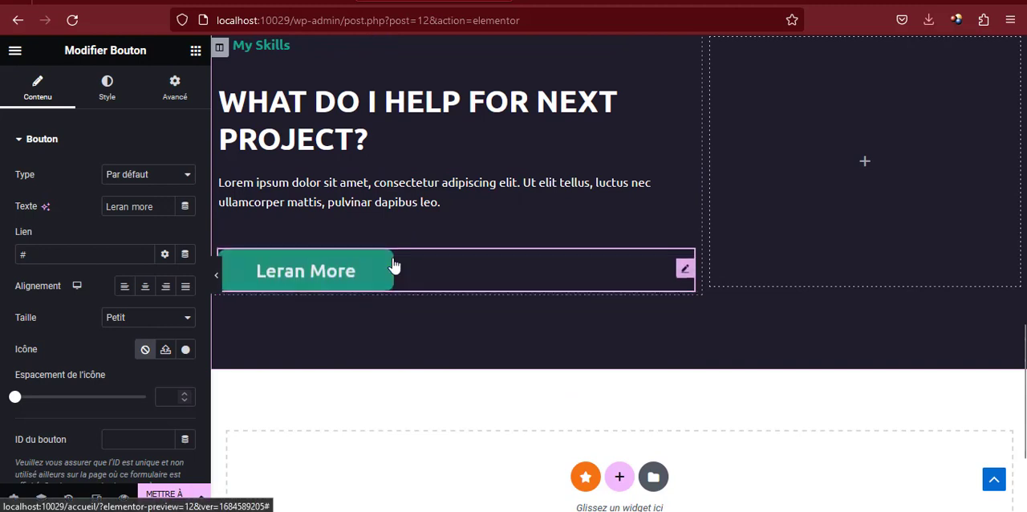
Change the pasted button's text to "Download my cV"
{"action": "scroll", "coordinate": [393, 266], "scroll_direction": "up", "scroll_amount": 2}
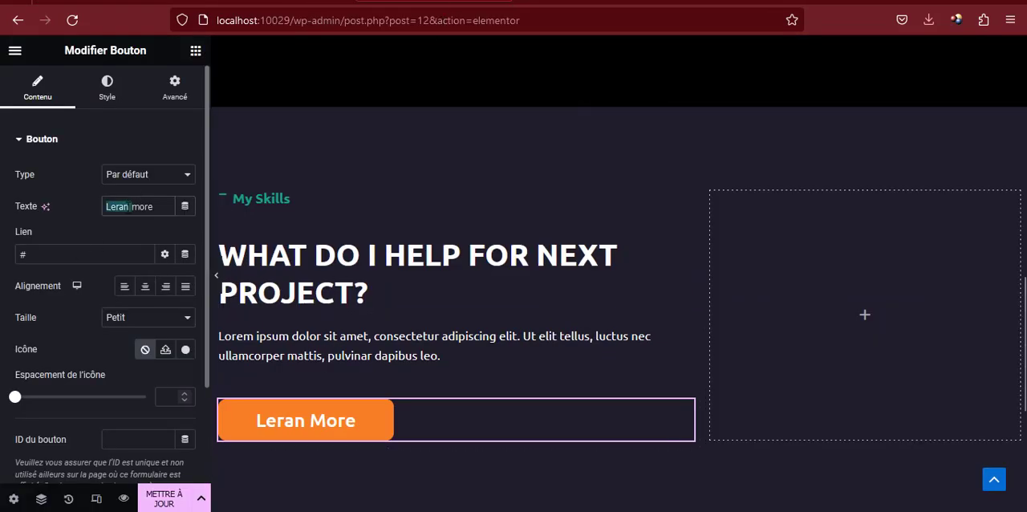
{"action": "type", "text": "Do"}
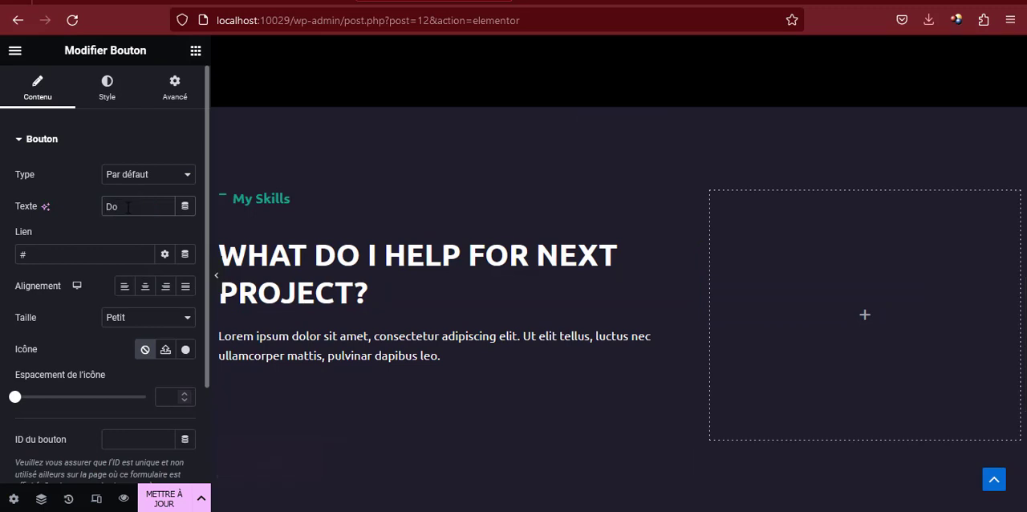
{"action": "type", "text": "wnload"}
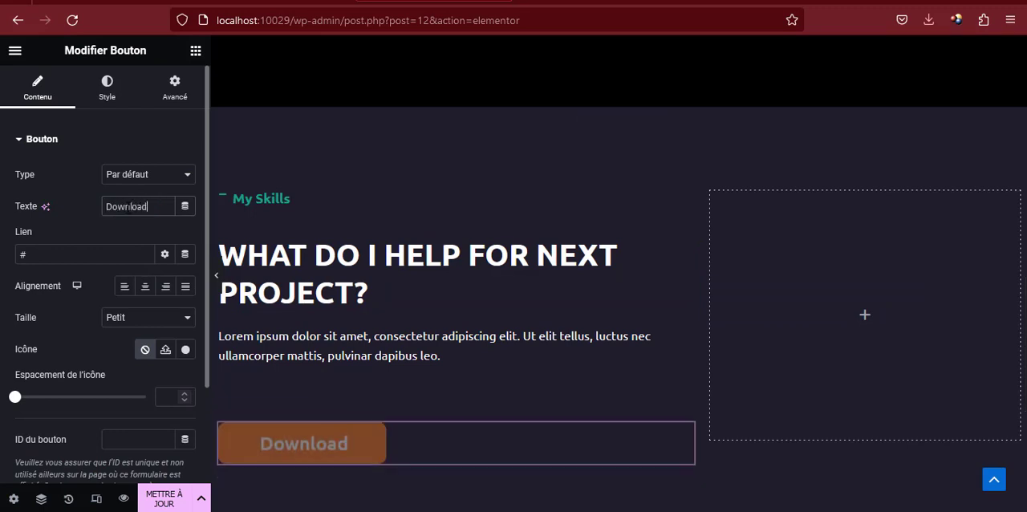
{"action": "type", "text": " my cV"}
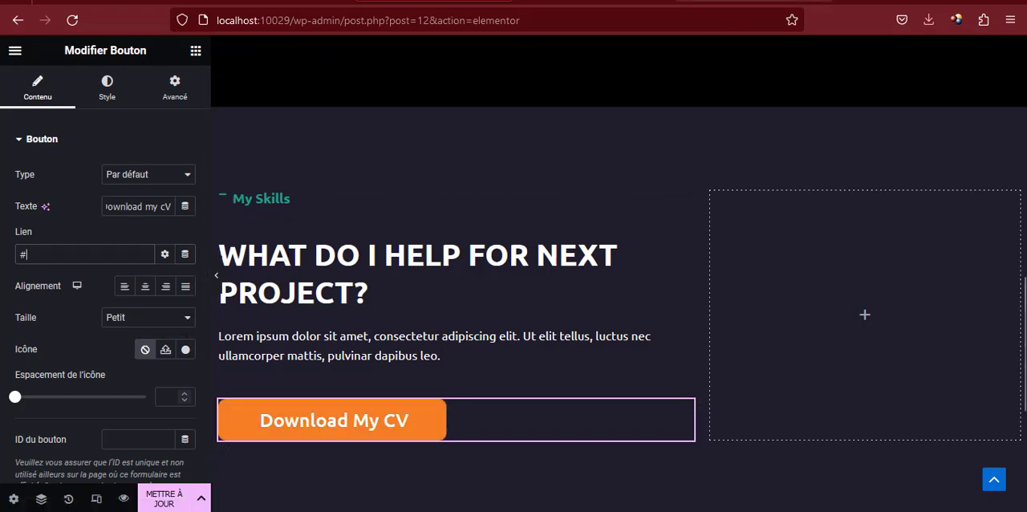
Switch to the local site's browser tab and open the page for adding new media in its WordPress dashboard
{"action": "left_click", "coordinate": [609, 1]}
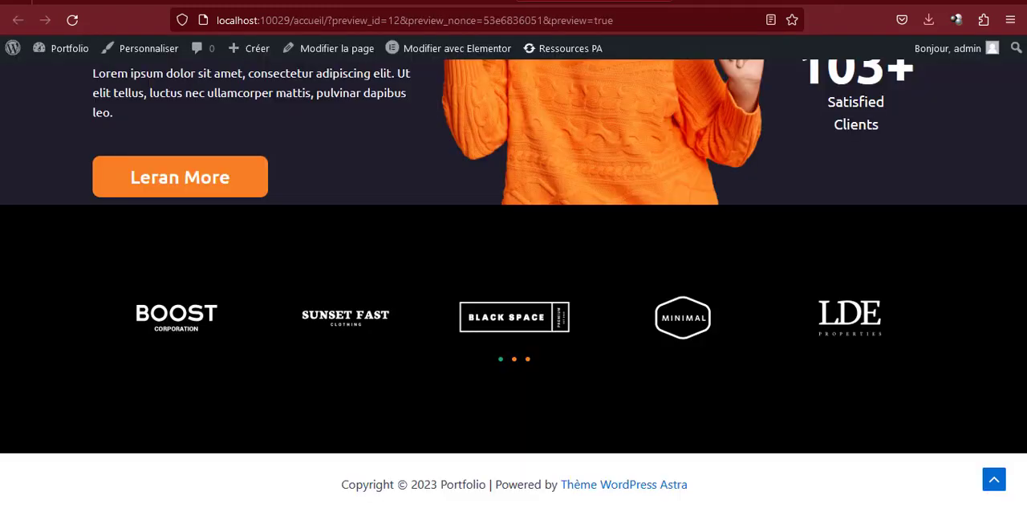
{"action": "left_click", "coordinate": [738, 1]}
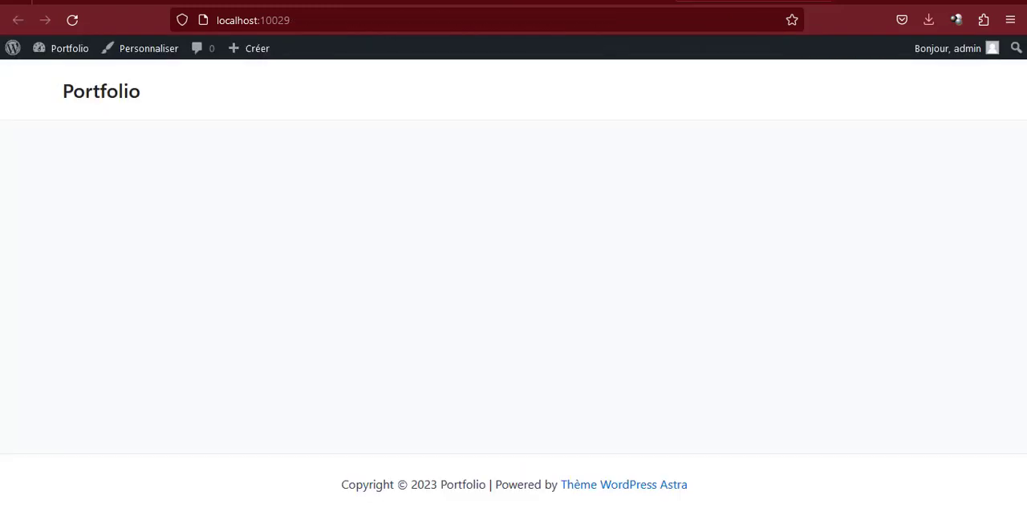
{"action": "mouse_move", "coordinate": [66, 54]}
{"action": "left_click", "coordinate": [69, 77]}
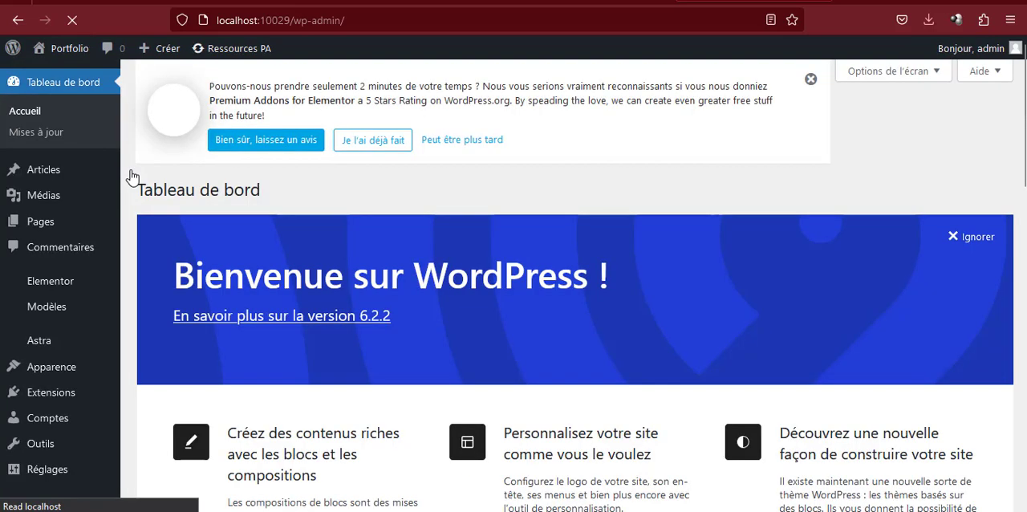
{"action": "mouse_move", "coordinate": [66, 207]}
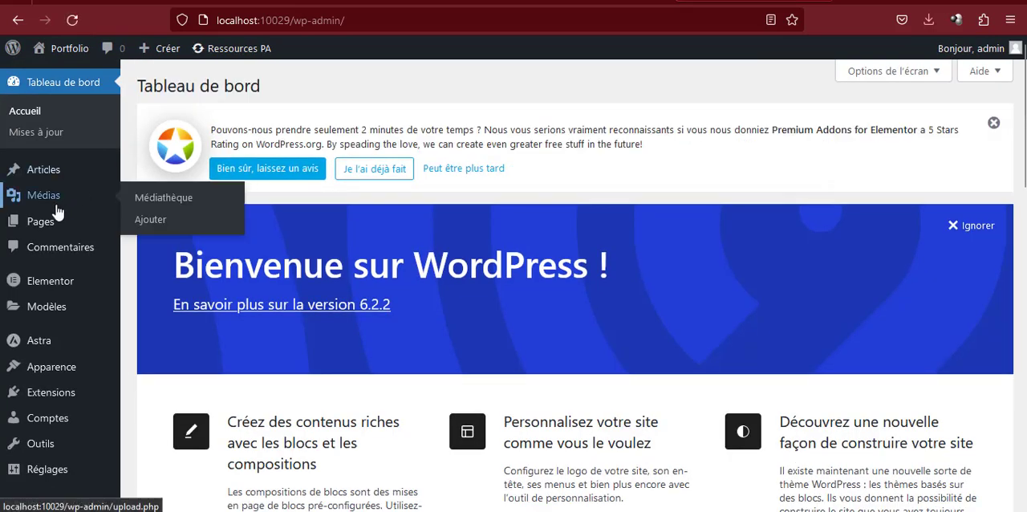
{"action": "left_click", "coordinate": [152, 220]}
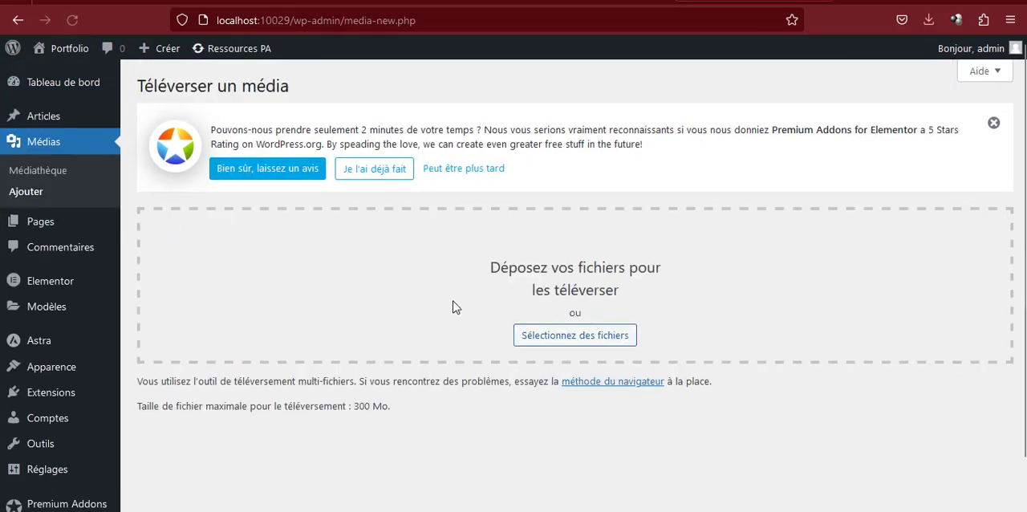
Upload CV.pdf from the Téléchargements folder to the media library
{"action": "left_click", "coordinate": [601, 340]}
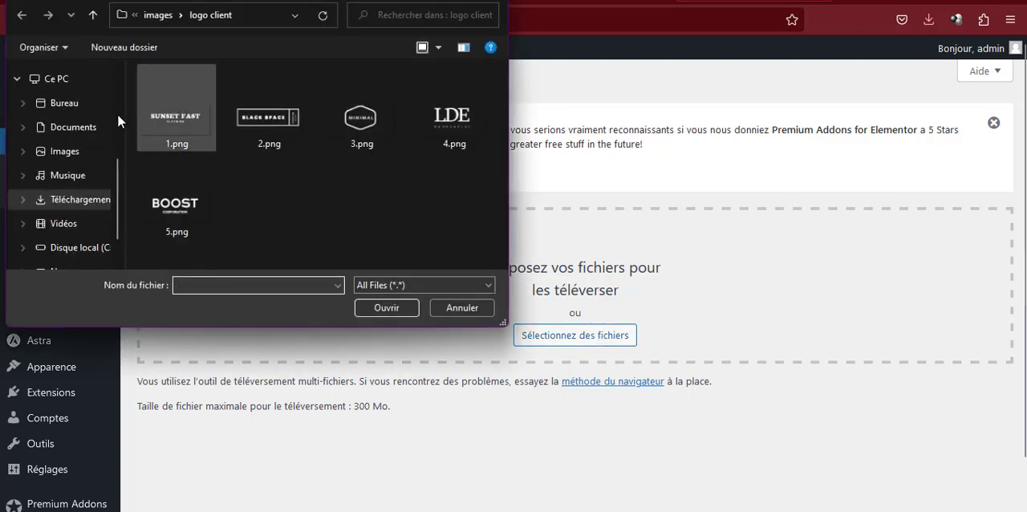
{"action": "left_click", "coordinate": [69, 128]}
{"action": "scroll", "coordinate": [231, 160], "scroll_direction": "down", "scroll_amount": 5}
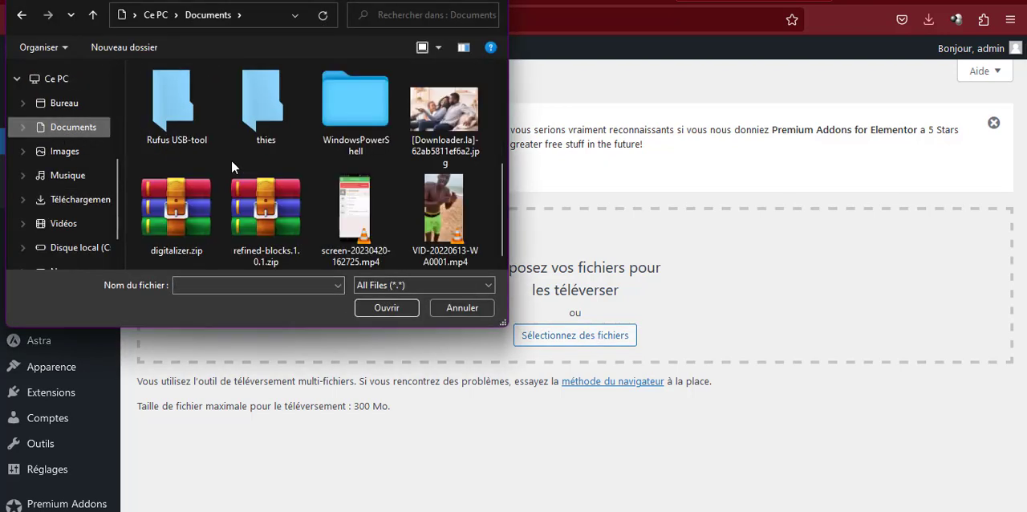
{"action": "scroll", "coordinate": [268, 153], "scroll_direction": "up", "scroll_amount": 5}
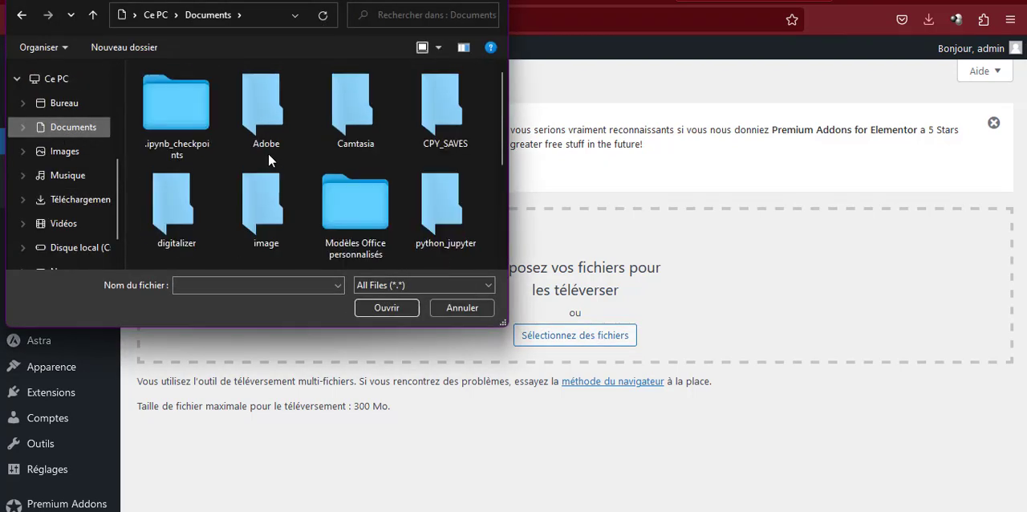
{"action": "left_click", "coordinate": [78, 199]}
{"action": "scroll", "coordinate": [226, 166], "scroll_direction": "down", "scroll_amount": 5}
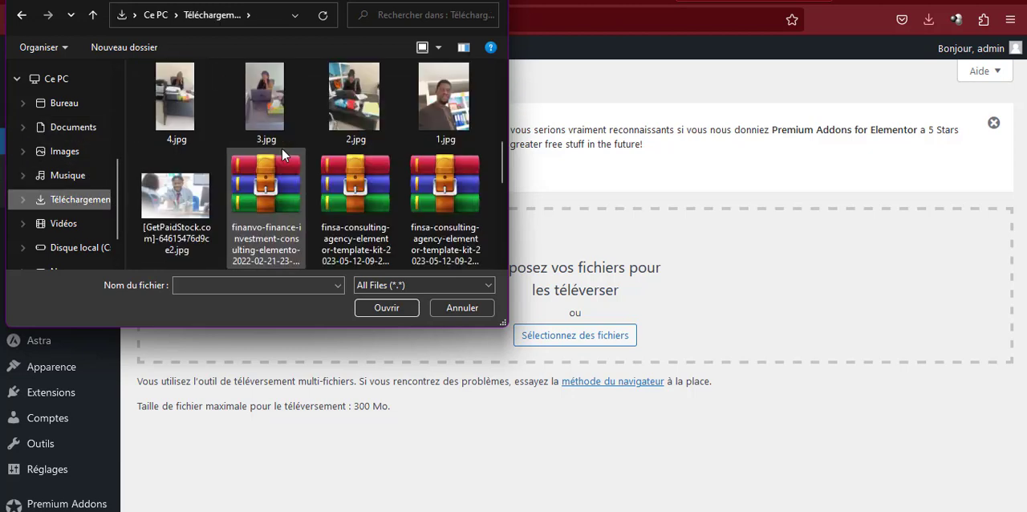
{"action": "scroll", "coordinate": [282, 154], "scroll_direction": "down", "scroll_amount": 5}
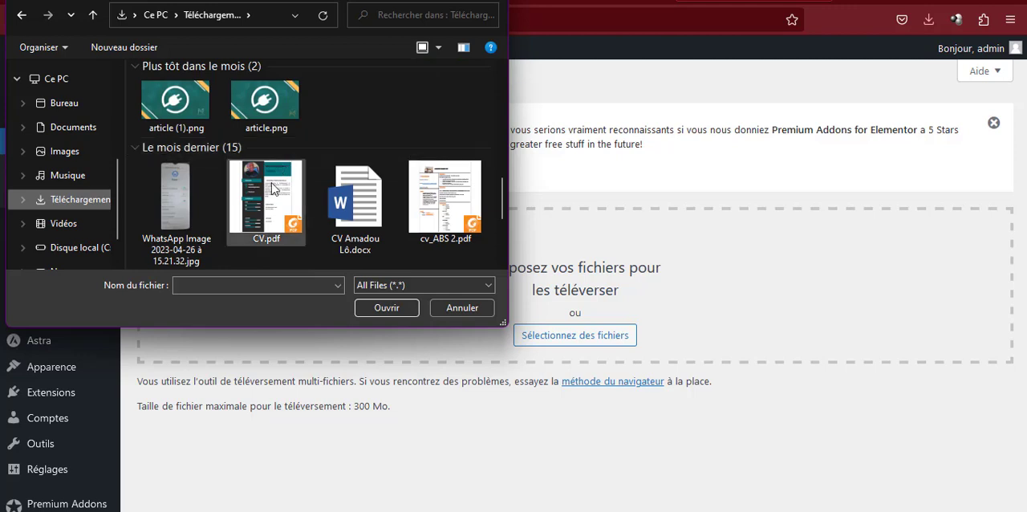
{"action": "left_click", "coordinate": [271, 189]}
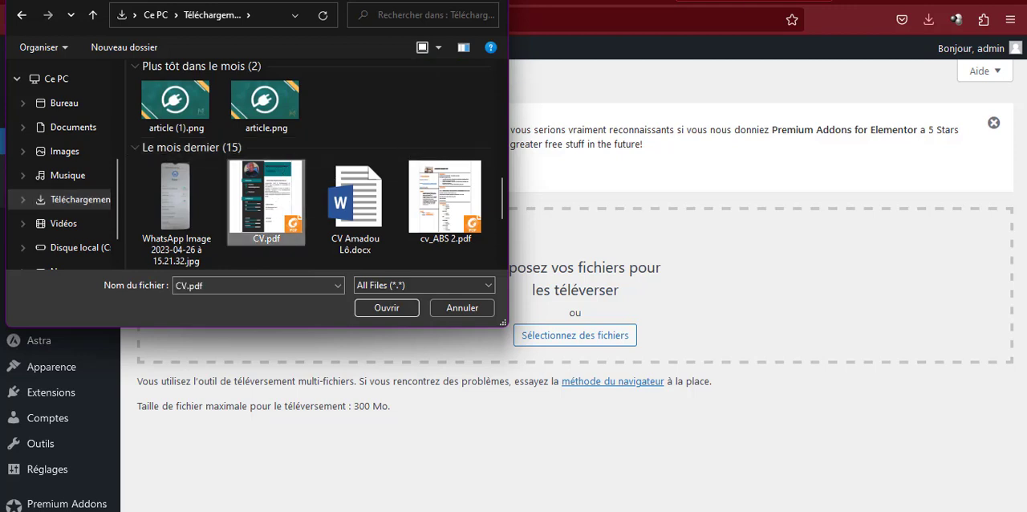
{"action": "left_click", "coordinate": [398, 310]}
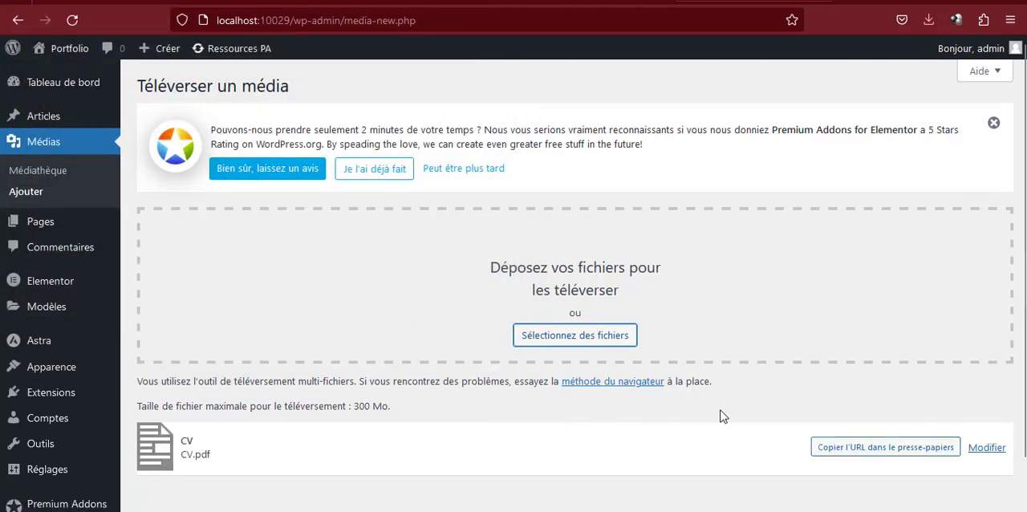
Copy the uploaded CV.pdf's URL and set it as the link of the Download My CV button in Elementor
{"action": "left_click", "coordinate": [889, 449]}
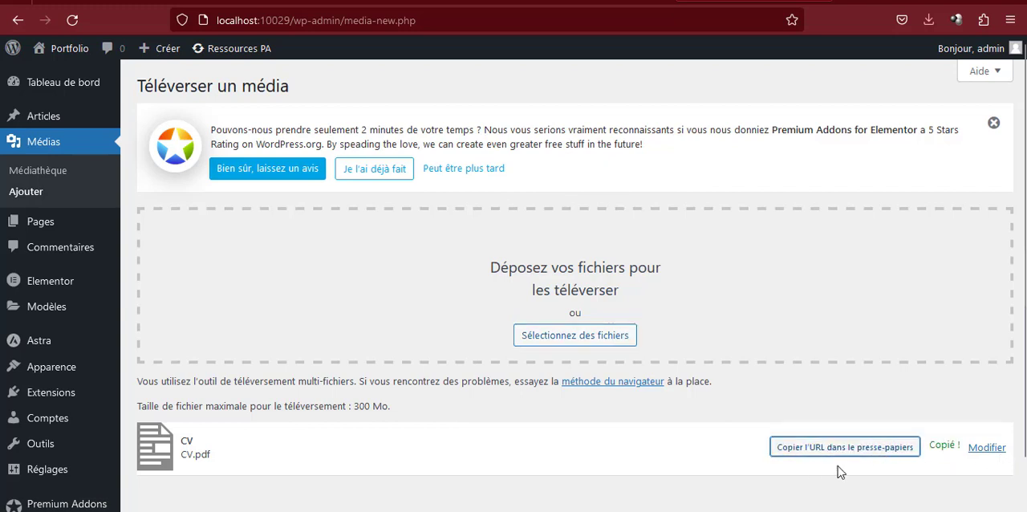
{"action": "left_click", "coordinate": [434, 2]}
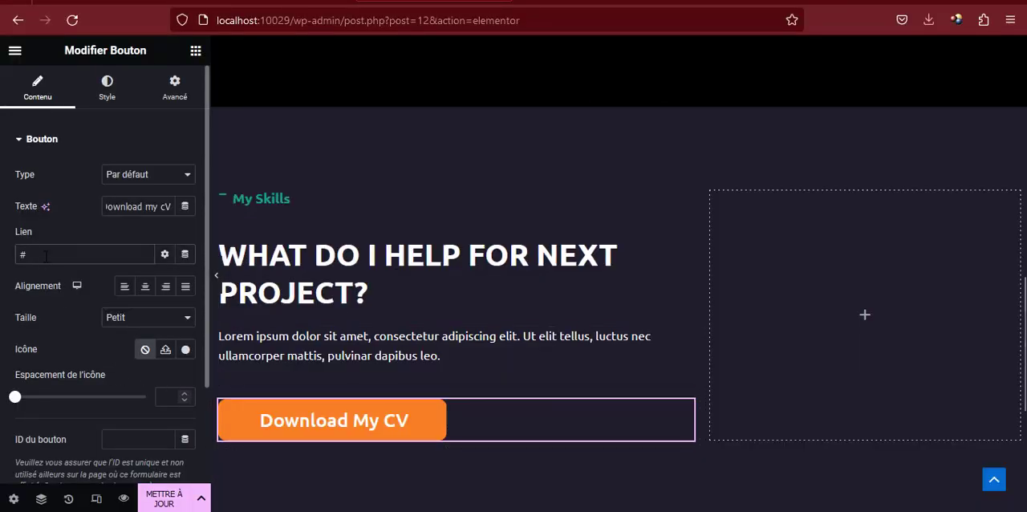
{"action": "key", "text": "ctrl+v"}
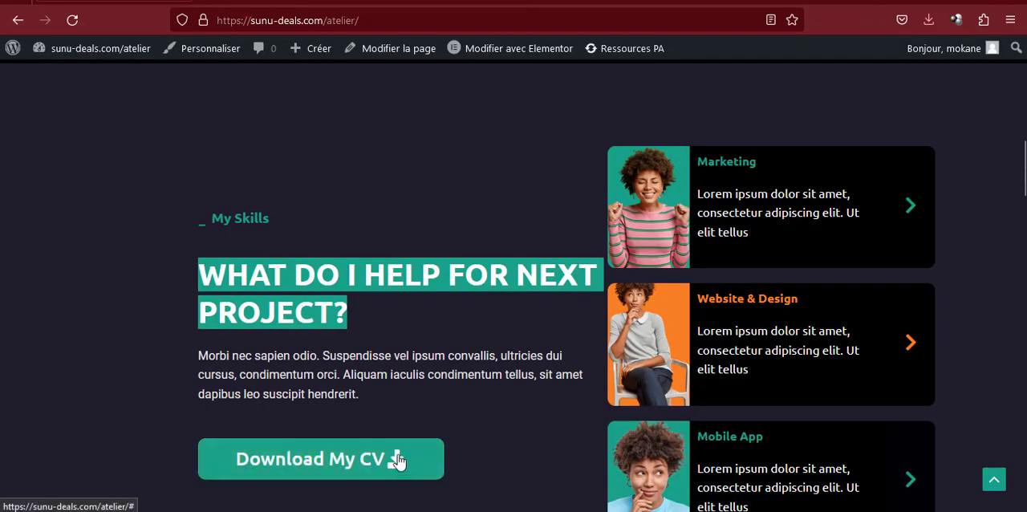
{"action": "left_click", "coordinate": [434, 0]}
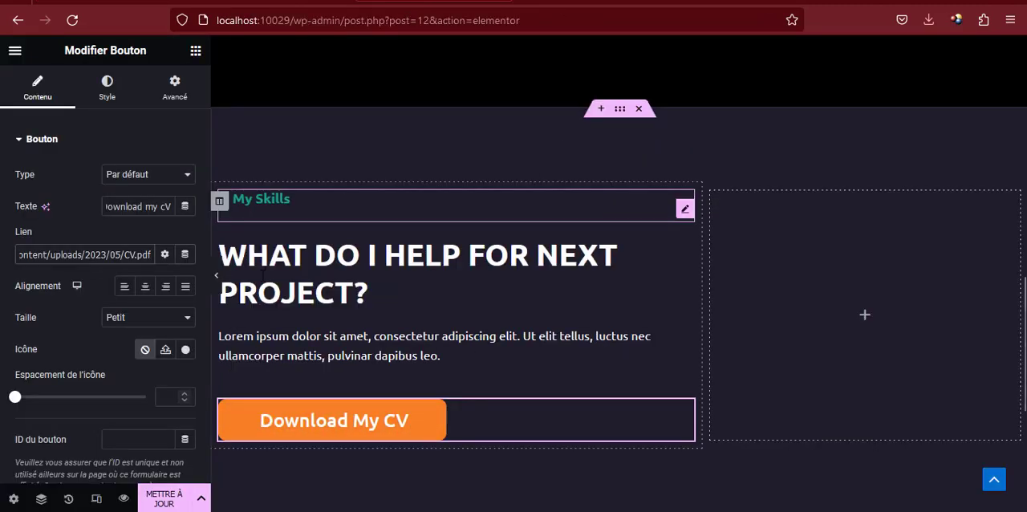
Add the Download icon to the Download My CV button, set its position to Après, and update the page
{"action": "left_click", "coordinate": [185, 350]}
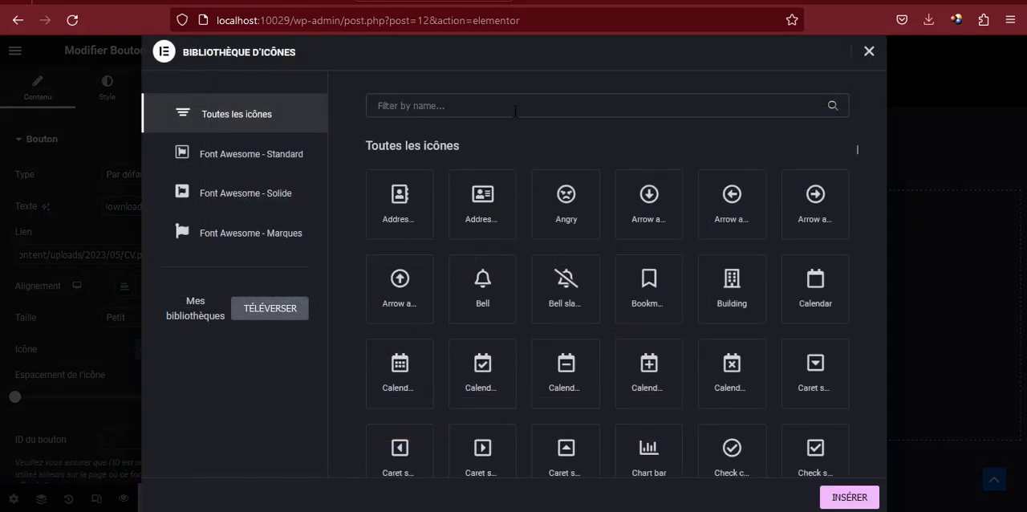
{"action": "left_click", "coordinate": [514, 106]}
{"action": "type", "text": "downl"}
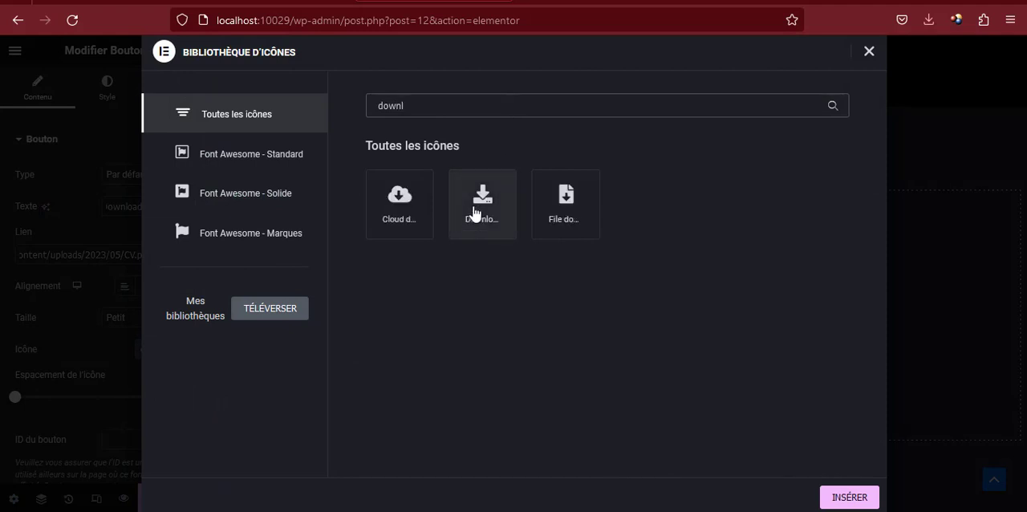
{"action": "left_click", "coordinate": [475, 213]}
{"action": "left_click", "coordinate": [849, 497]}
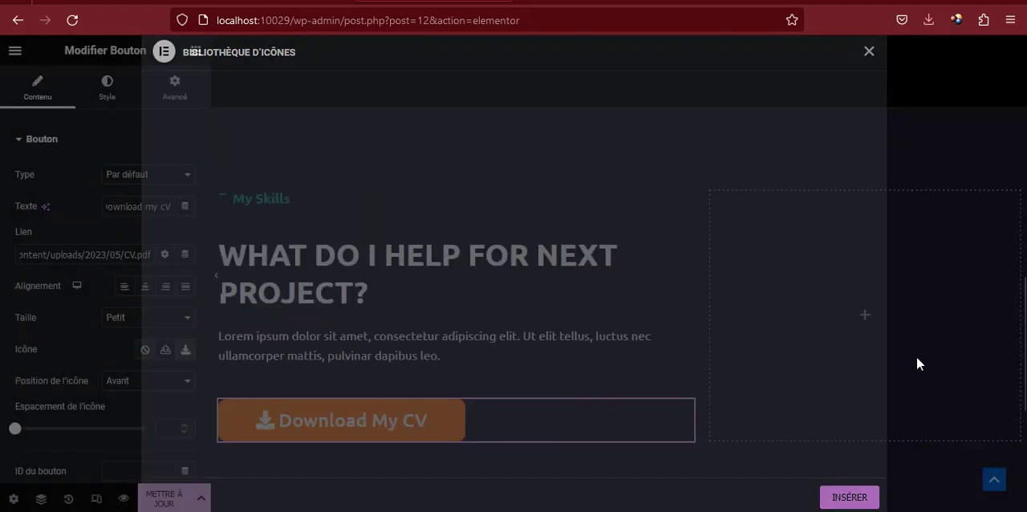
{"action": "left_click", "coordinate": [157, 384]}
{"action": "left_click", "coordinate": [137, 416]}
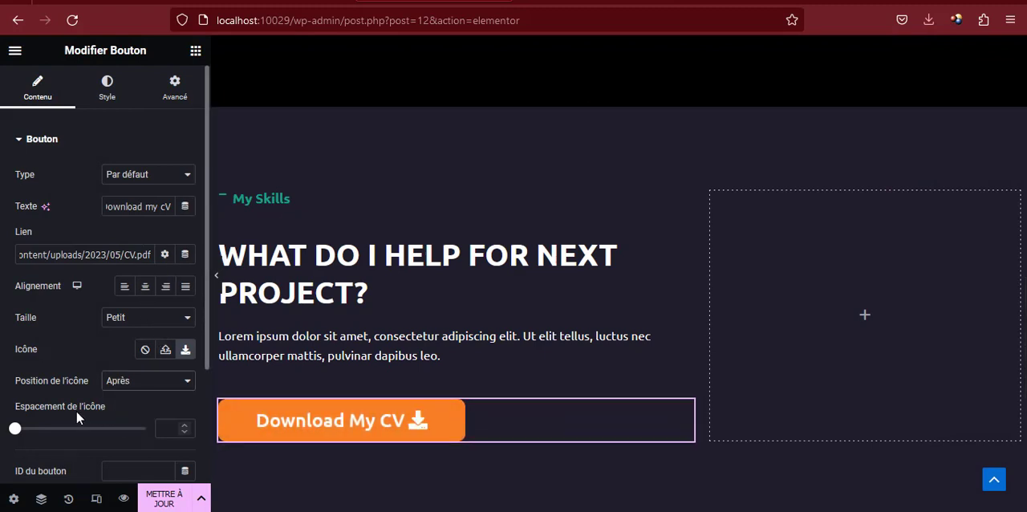
{"action": "left_click", "coordinate": [150, 500]}
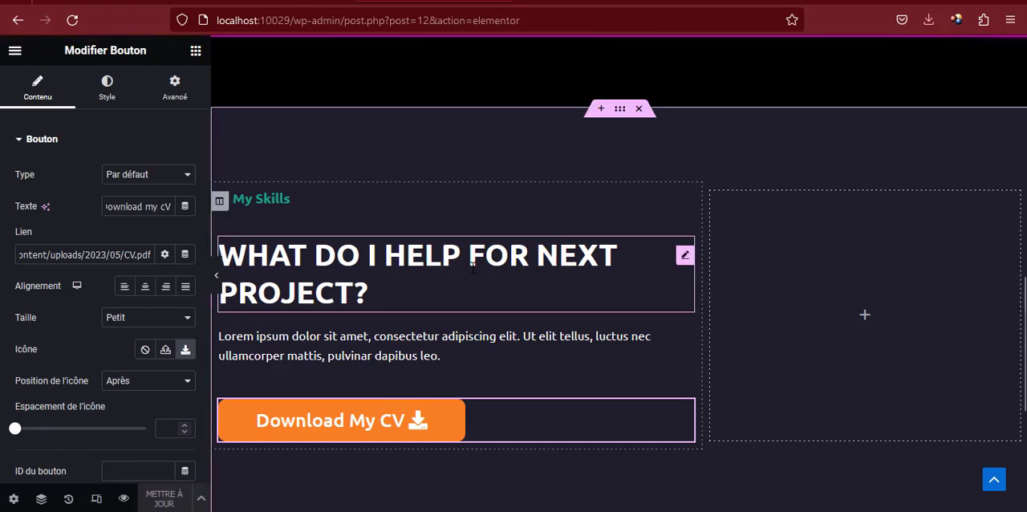
Preview the page, test the Download My CV button's link to the CV PDF, and return to the Elementor editor
{"action": "left_click", "coordinate": [592, 1]}
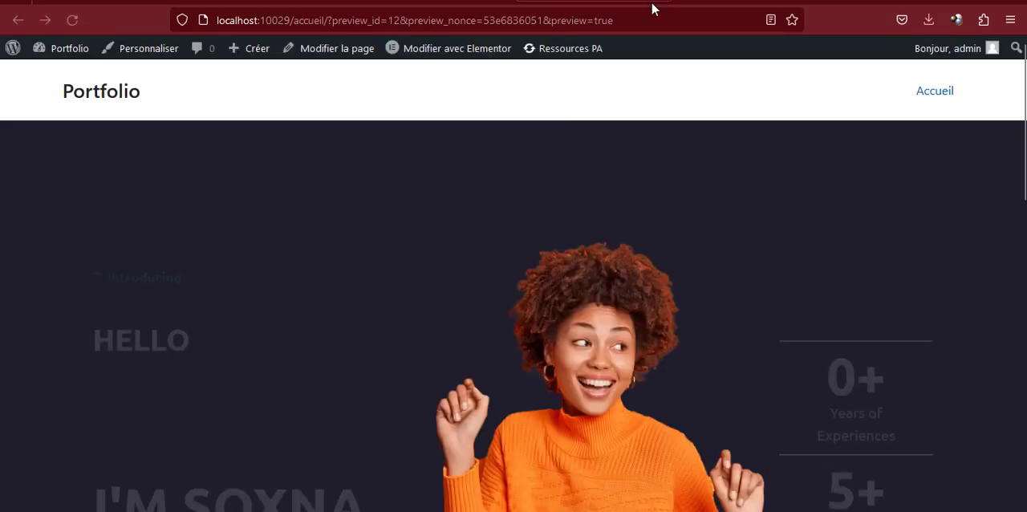
{"action": "scroll", "coordinate": [537, 156], "scroll_direction": "down", "scroll_amount": 5}
{"action": "scroll", "coordinate": [513, 170], "scroll_direction": "down", "scroll_amount": 5}
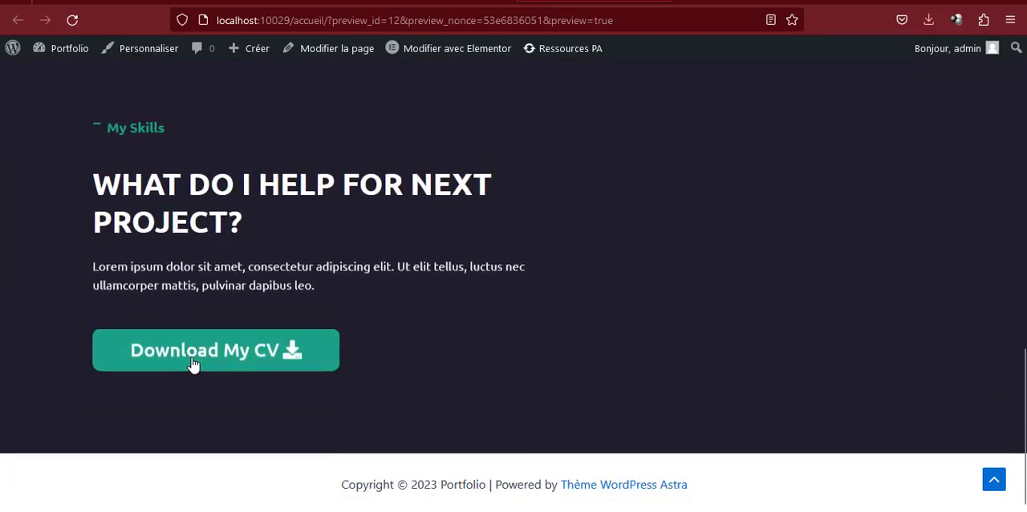
{"action": "left_click", "coordinate": [231, 360]}
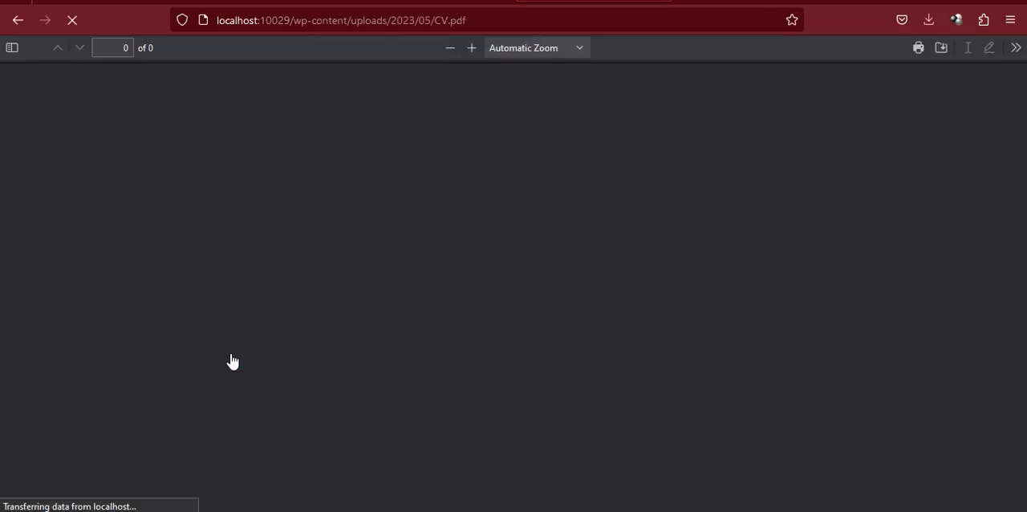
{"action": "scroll", "coordinate": [279, 236], "scroll_direction": "down", "scroll_amount": 2}
{"action": "scroll", "coordinate": [279, 237], "scroll_direction": "down", "scroll_amount": 7}
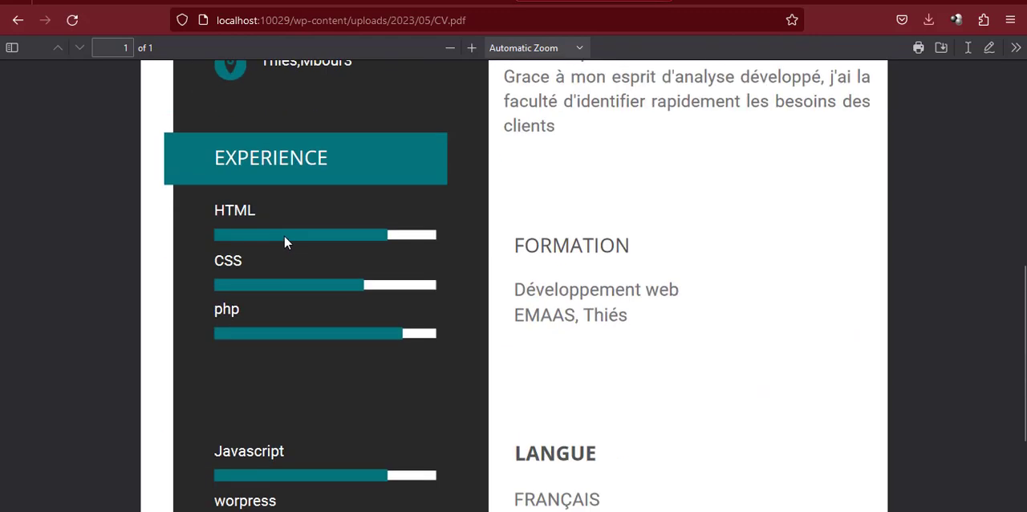
{"action": "scroll", "coordinate": [291, 238], "scroll_direction": "up", "scroll_amount": 1}
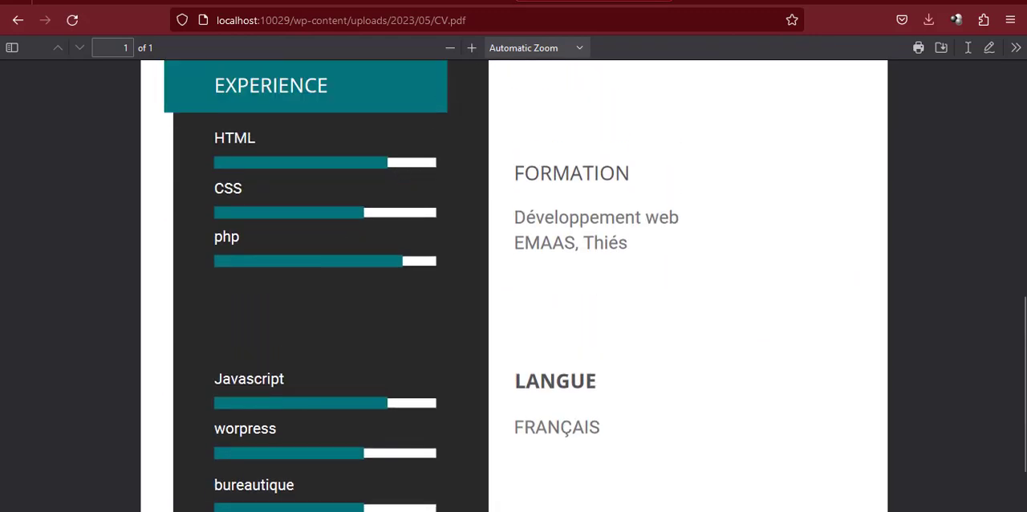
{"action": "left_click", "coordinate": [667, 3]}
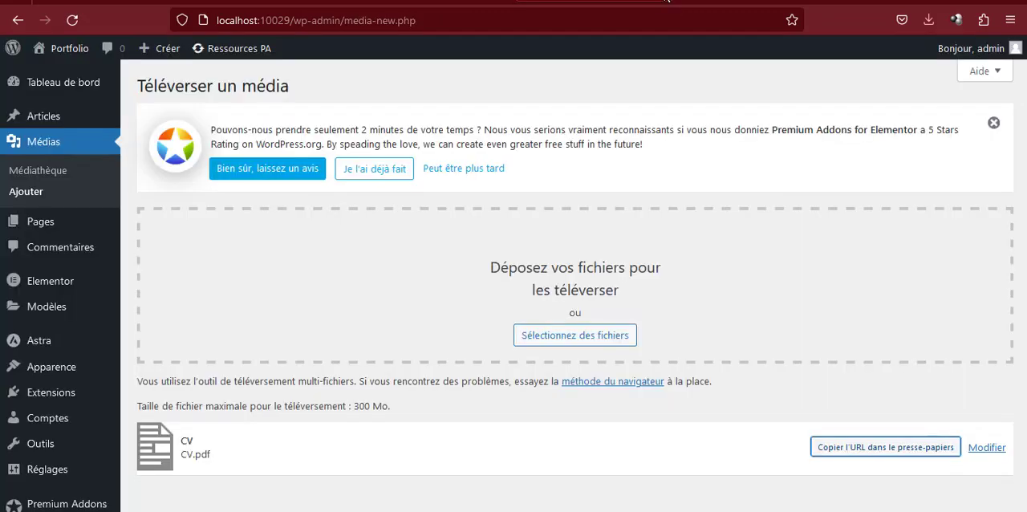
{"action": "left_click", "coordinate": [481, 3]}
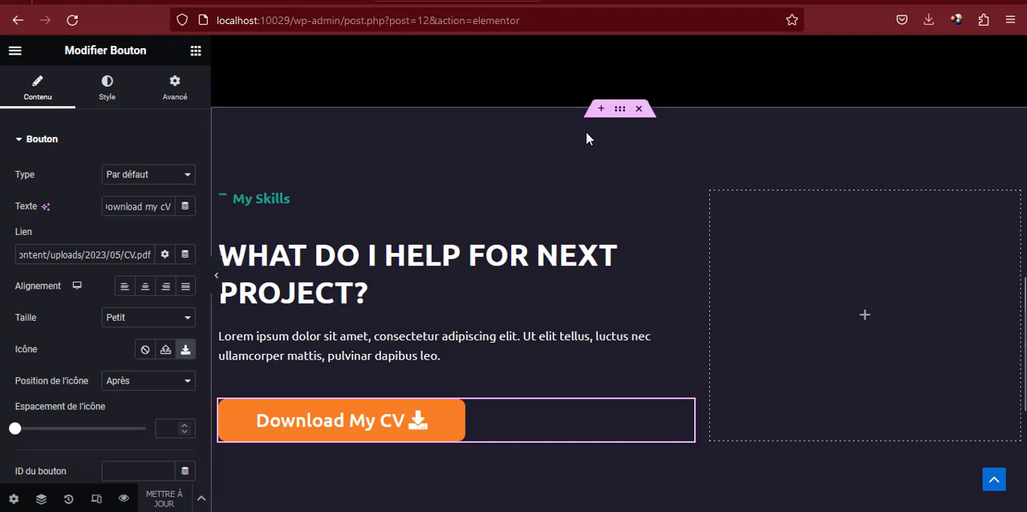
Examine the layout of the hero's statistics column and the My Skills section, checking the reference portfolio
{"action": "scroll", "coordinate": [586, 135], "scroll_direction": "up", "scroll_amount": 2}
{"action": "scroll", "coordinate": [586, 135], "scroll_direction": "up", "scroll_amount": 5}
{"action": "scroll", "coordinate": [587, 135], "scroll_direction": "down", "scroll_amount": 5}
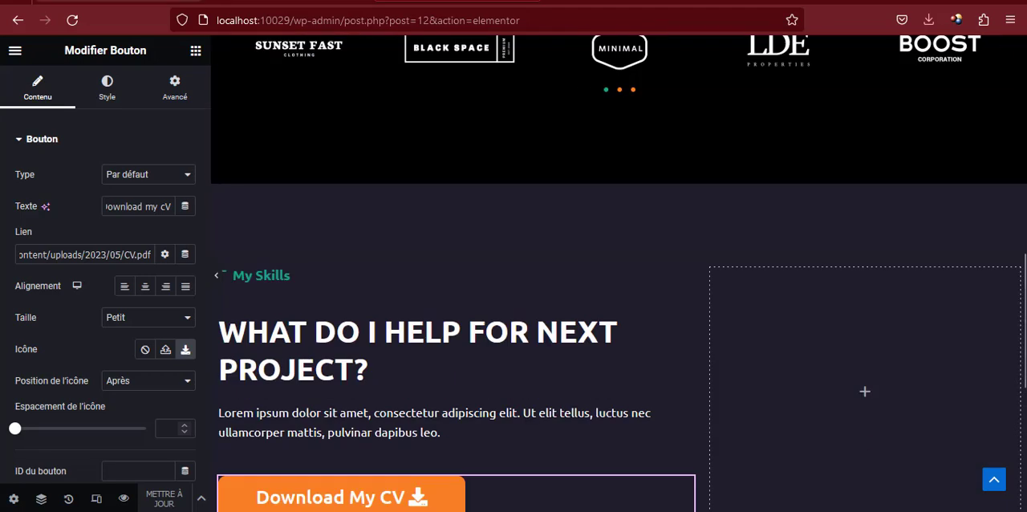
{"action": "left_click", "coordinate": [176, 3]}
{"action": "left_click", "coordinate": [451, 2]}
{"action": "scroll", "coordinate": [636, 164], "scroll_direction": "up", "scroll_amount": 5}
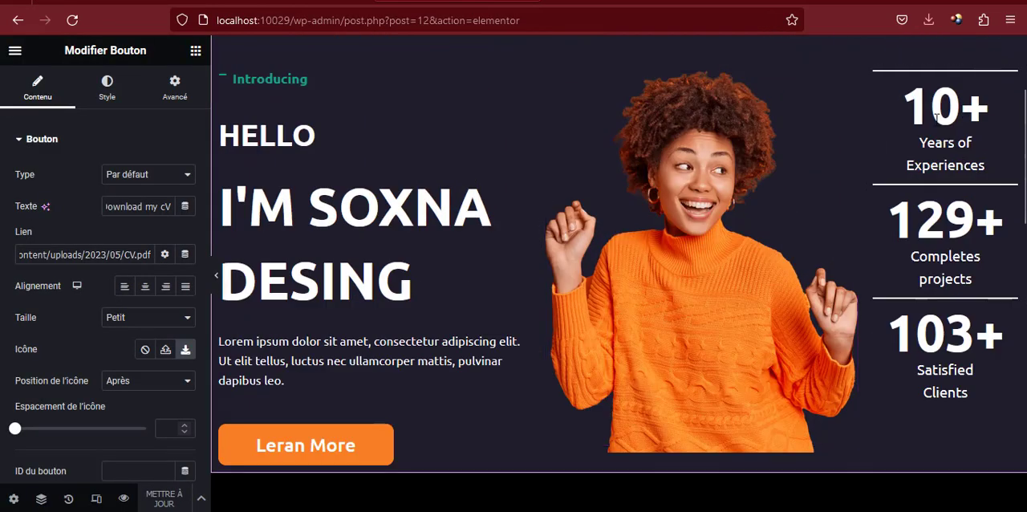
{"action": "scroll", "coordinate": [949, 203], "scroll_direction": "down", "scroll_amount": 1}
{"action": "scroll", "coordinate": [950, 203], "scroll_direction": "down", "scroll_amount": 6}
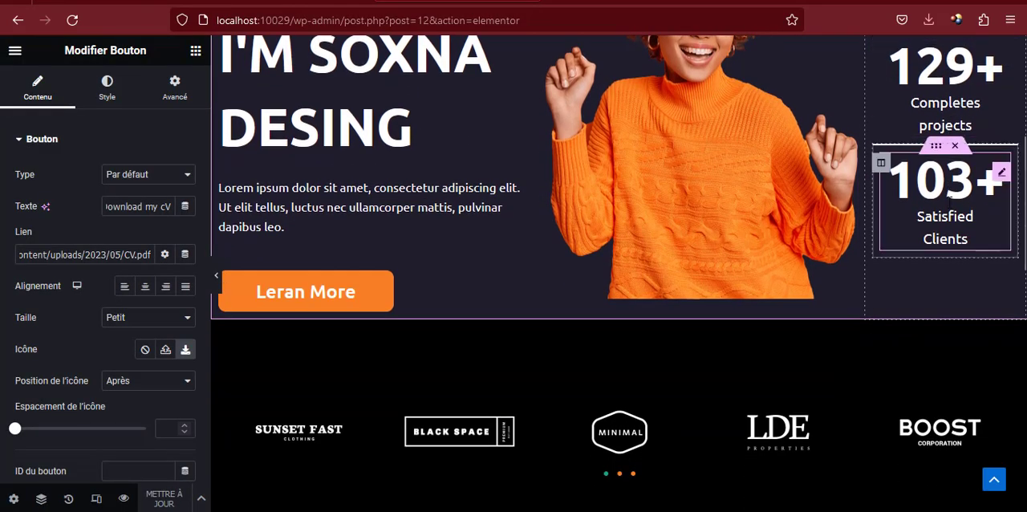
{"action": "scroll", "coordinate": [874, 210], "scroll_direction": "up", "scroll_amount": 7}
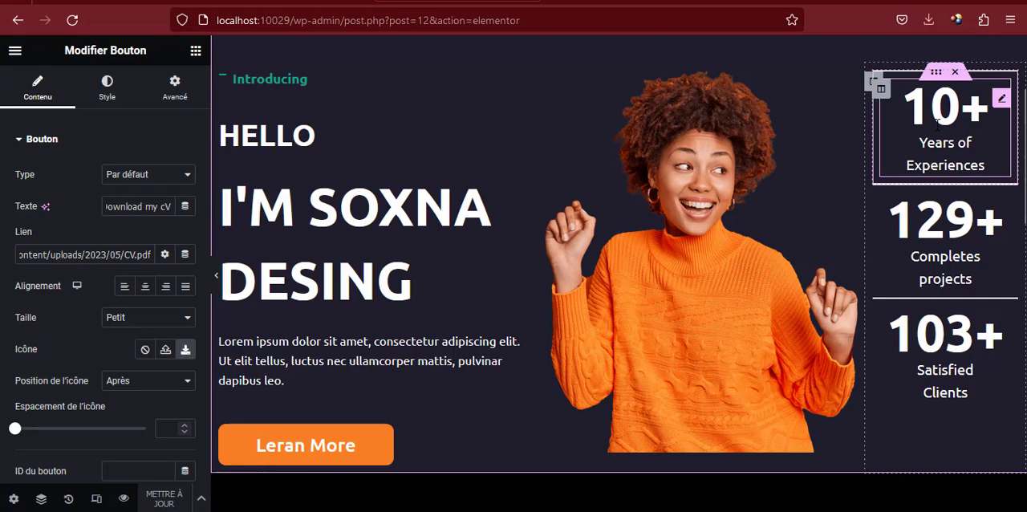
{"action": "scroll", "coordinate": [937, 124], "scroll_direction": "down", "scroll_amount": 6}
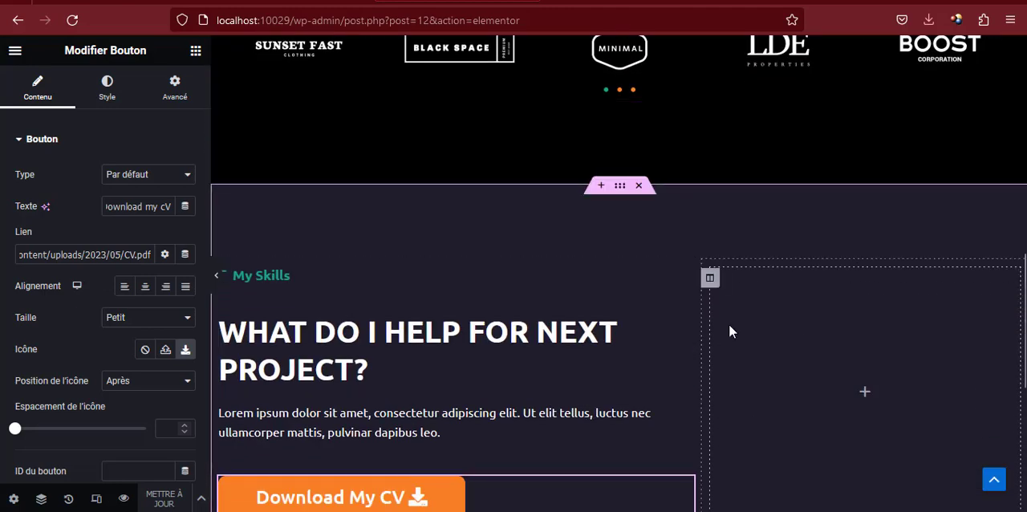
Insert a Section interne widget into the empty column beside the My Skills text
{"action": "left_click", "coordinate": [196, 55]}
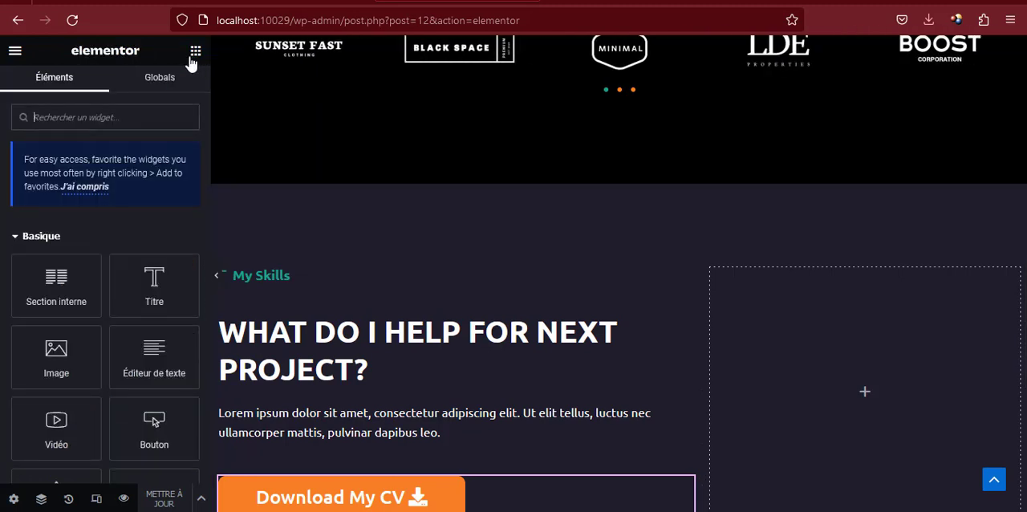
{"action": "scroll", "coordinate": [726, 345], "scroll_direction": "down", "scroll_amount": 1}
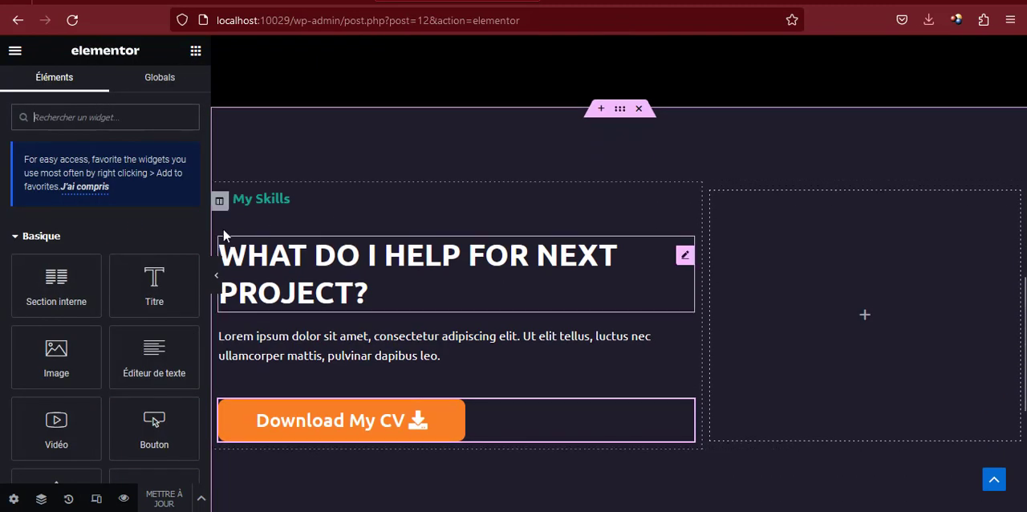
{"action": "left_click_drag", "start_coordinate": [37, 267], "coordinate": [839, 308]}
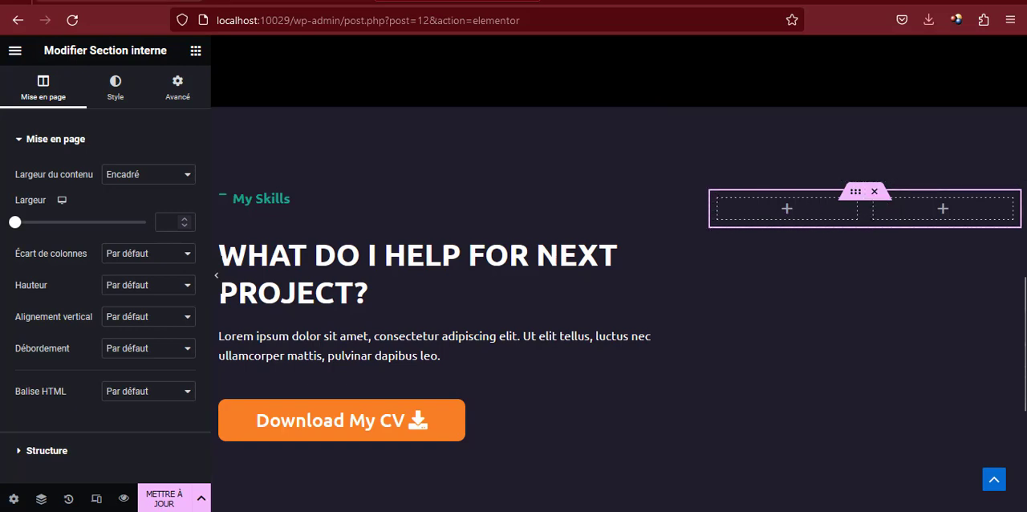
Check the skill cards on the reference site and duplicate the inner section's second column to make three columns
{"action": "left_click", "coordinate": [132, 1]}
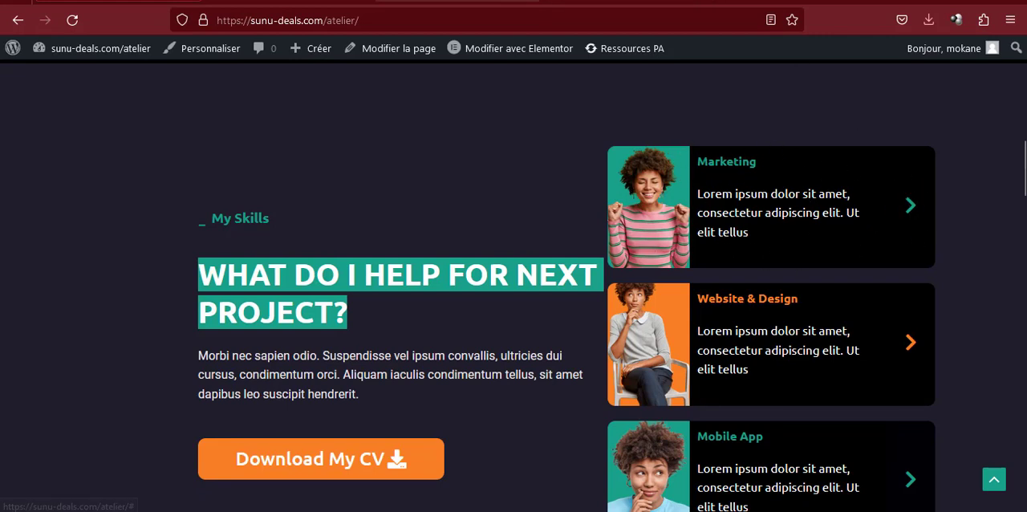
{"action": "left_click", "coordinate": [457, 1]}
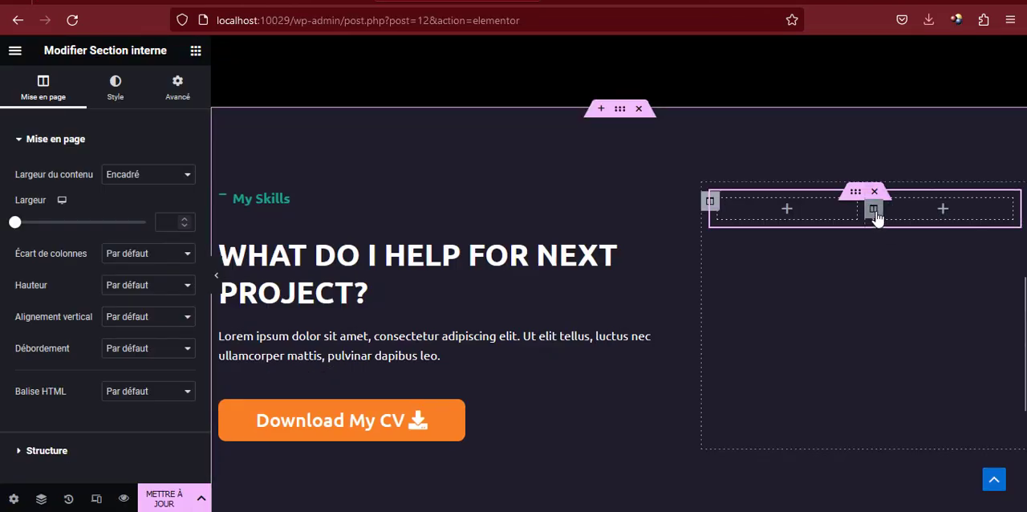
{"action": "right_click", "coordinate": [874, 210]}
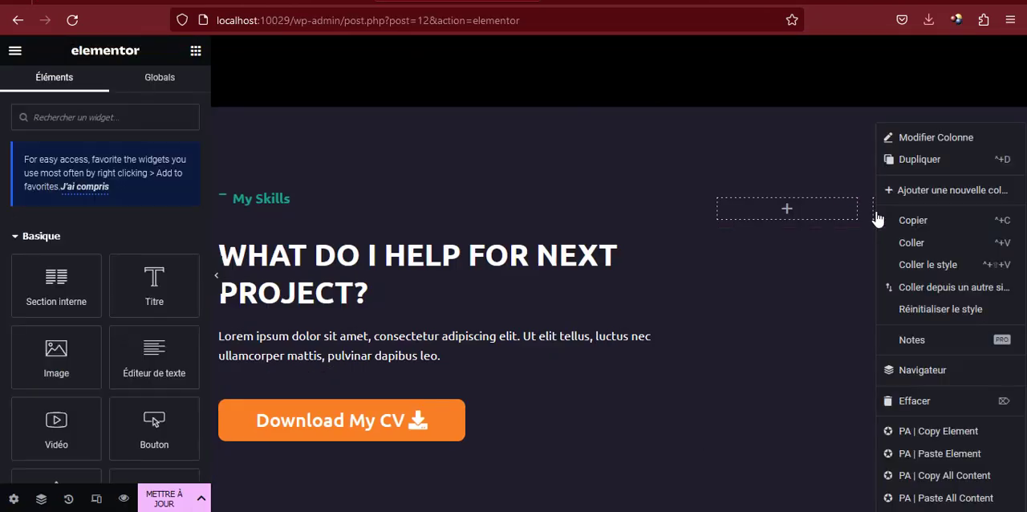
{"action": "left_click", "coordinate": [915, 164]}
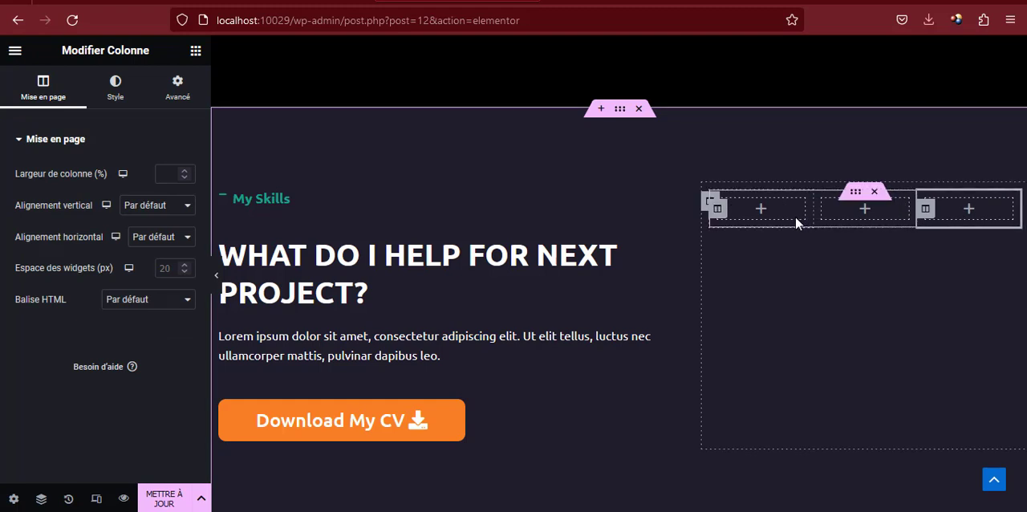
Set the first inner column's width to 25% and the middle one's to 60%, and check the third column's width
{"action": "left_click", "coordinate": [719, 210]}
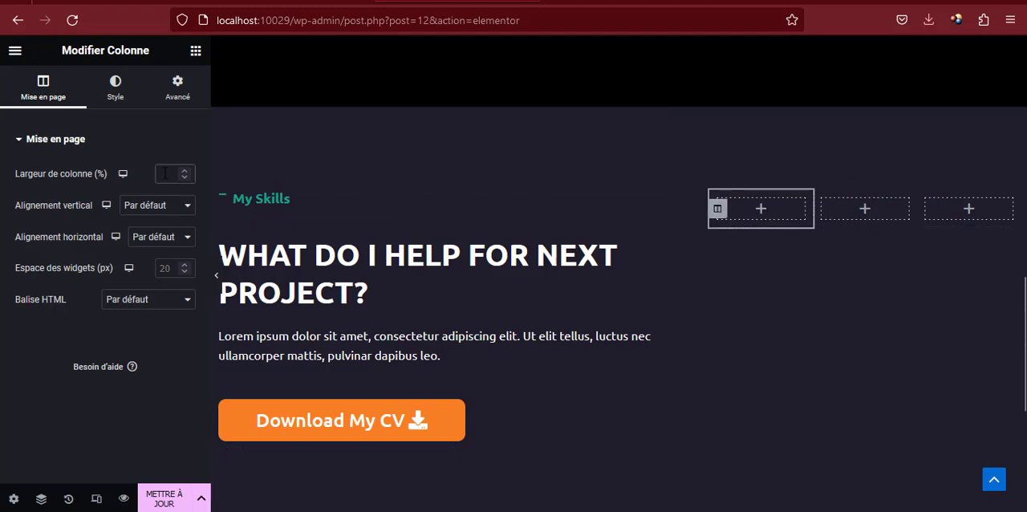
{"action": "type", "text": "25"}
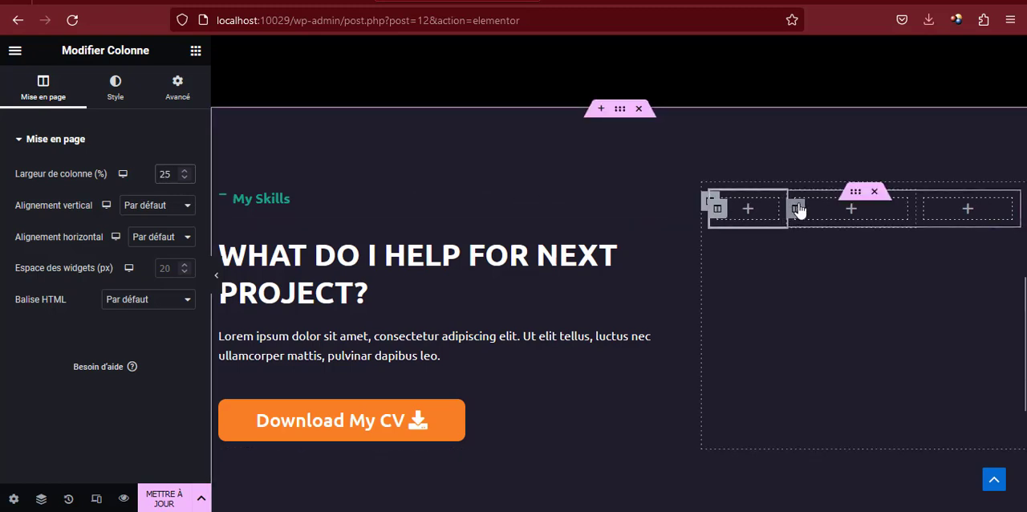
{"action": "left_click", "coordinate": [797, 208]}
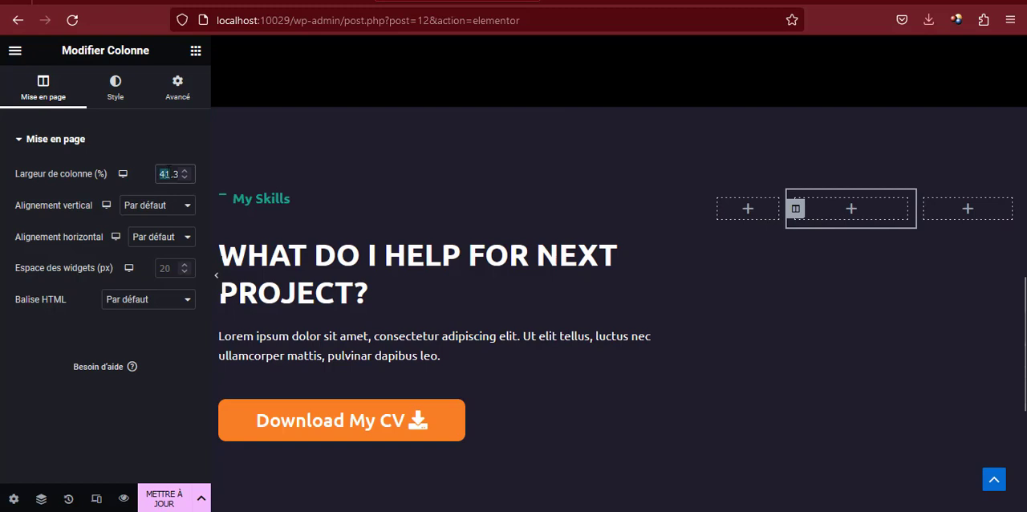
{"action": "type", "text": "60"}
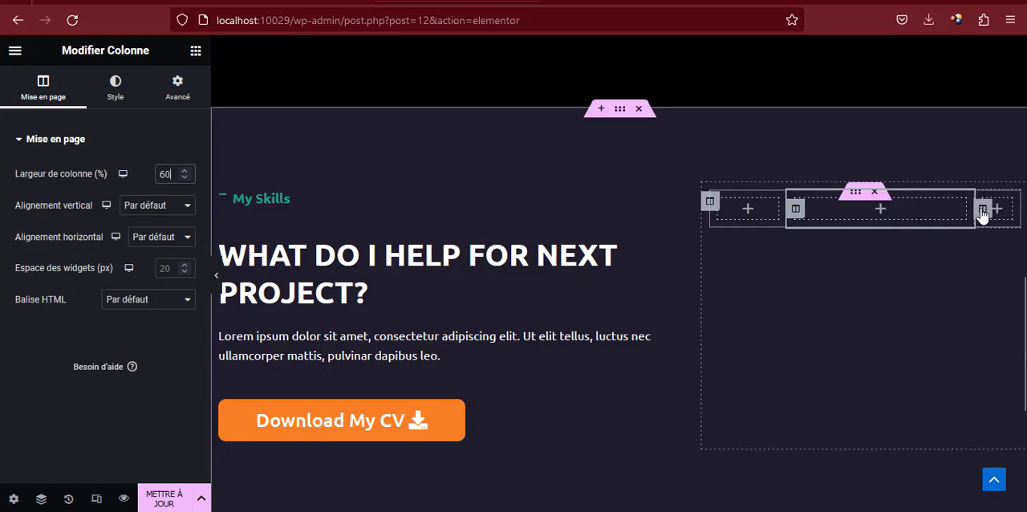
{"action": "left_click", "coordinate": [981, 210]}
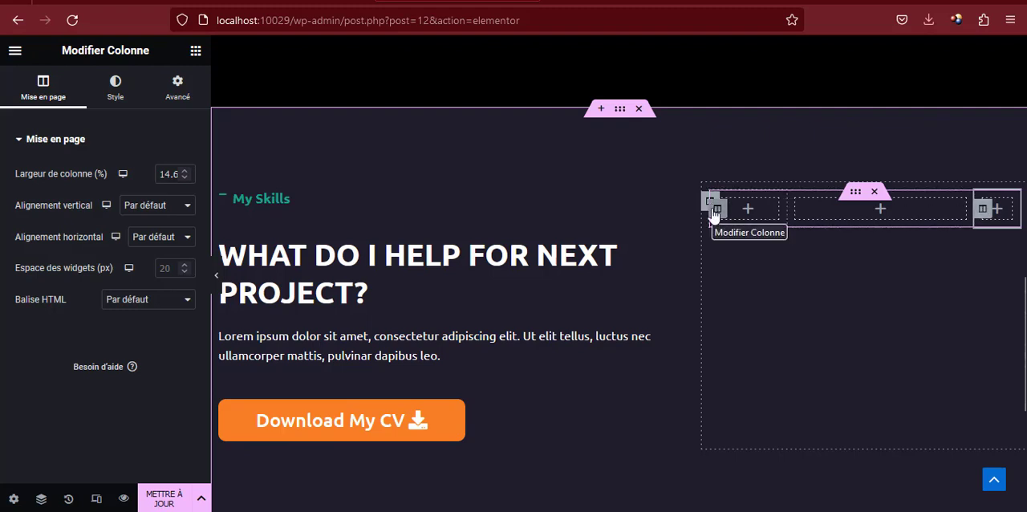
Give the first column of the inner section beside the My Skills text a Classique background type
{"action": "left_click", "coordinate": [714, 211]}
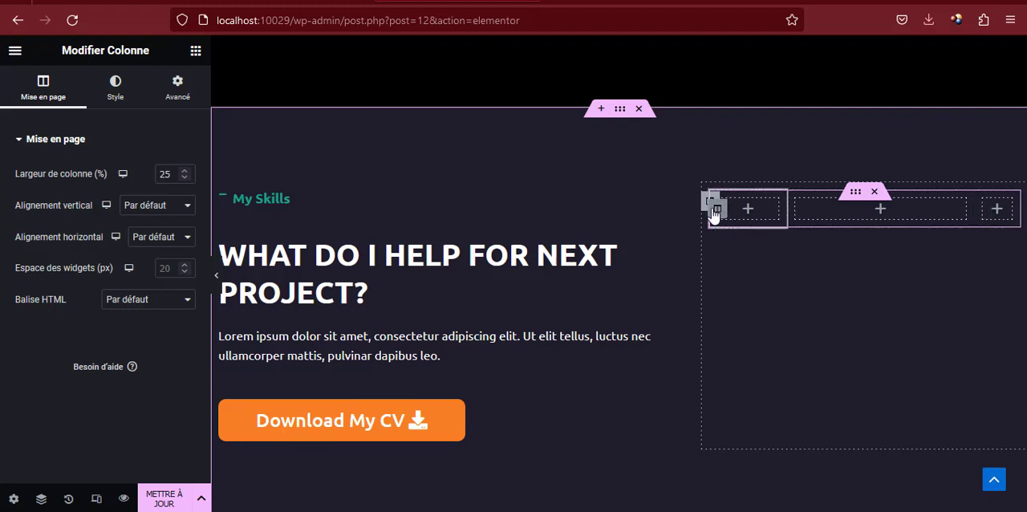
{"action": "left_click", "coordinate": [117, 94]}
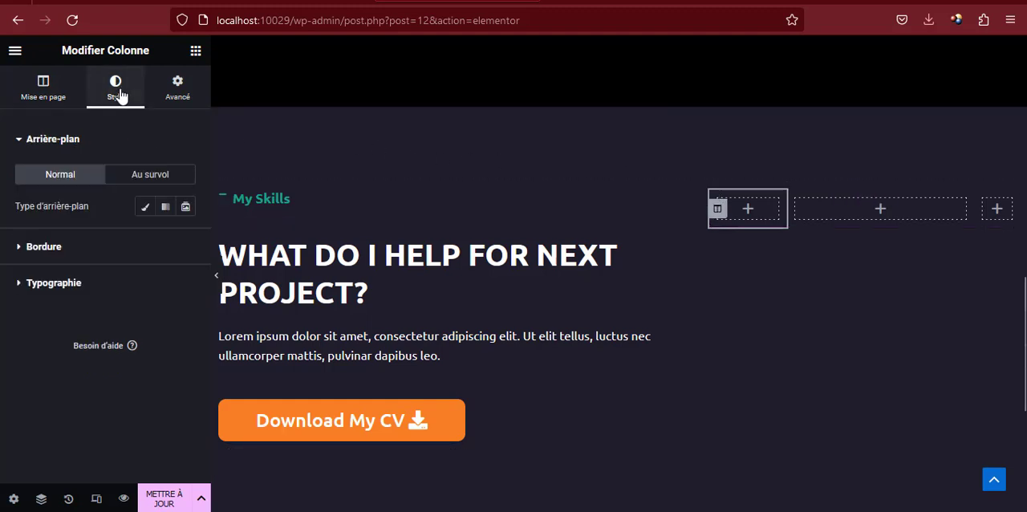
{"action": "left_click", "coordinate": [141, 207]}
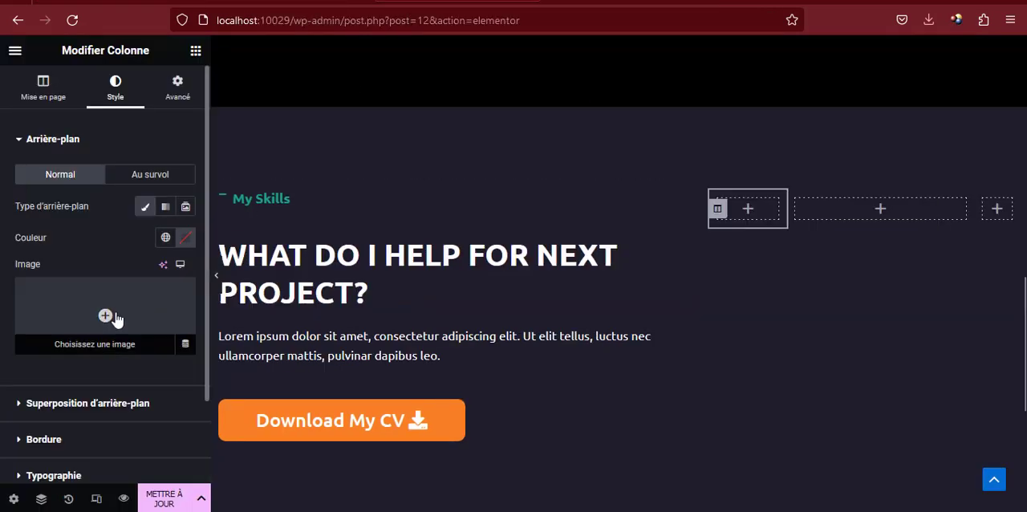
Upload reviews.png from the Atelier Formation Portfolio images folder and use it as the first inner column's background image
{"action": "left_click", "coordinate": [87, 318]}
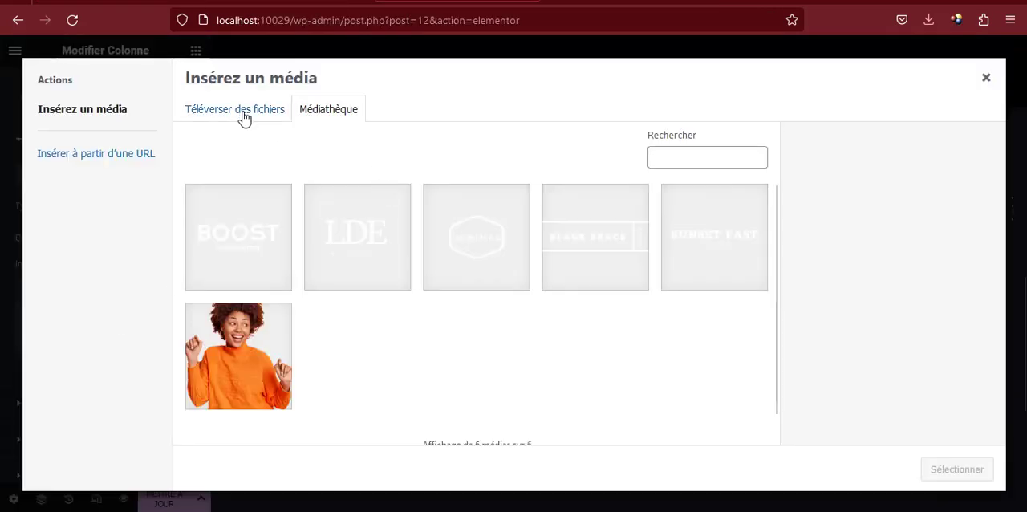
{"action": "left_click", "coordinate": [244, 117]}
{"action": "left_click", "coordinate": [605, 301]}
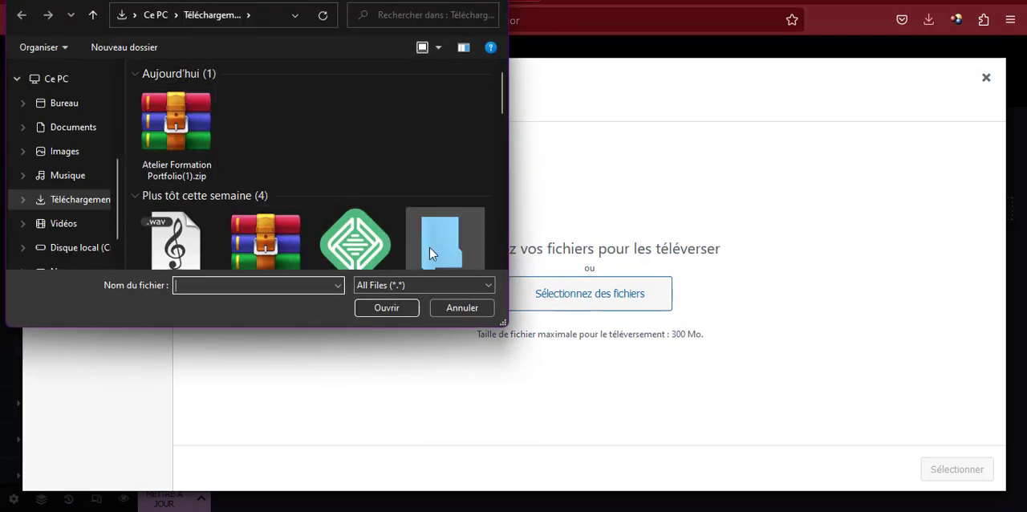
{"action": "scroll", "coordinate": [429, 243], "scroll_direction": "down", "scroll_amount": 1}
{"action": "double_click", "coordinate": [436, 196]}
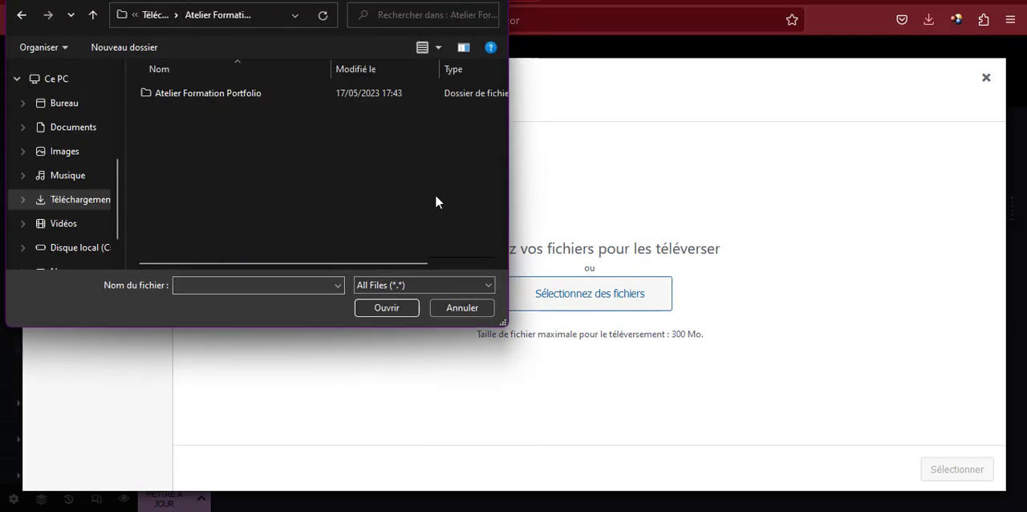
{"action": "double_click", "coordinate": [256, 95]}
{"action": "double_click", "coordinate": [200, 96]}
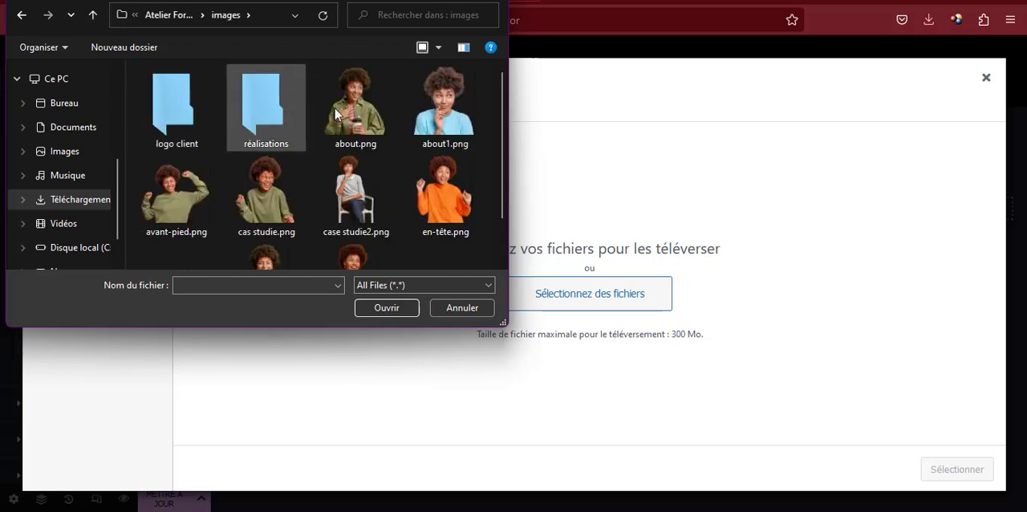
{"action": "scroll", "coordinate": [394, 129], "scroll_direction": "down", "scroll_amount": 1}
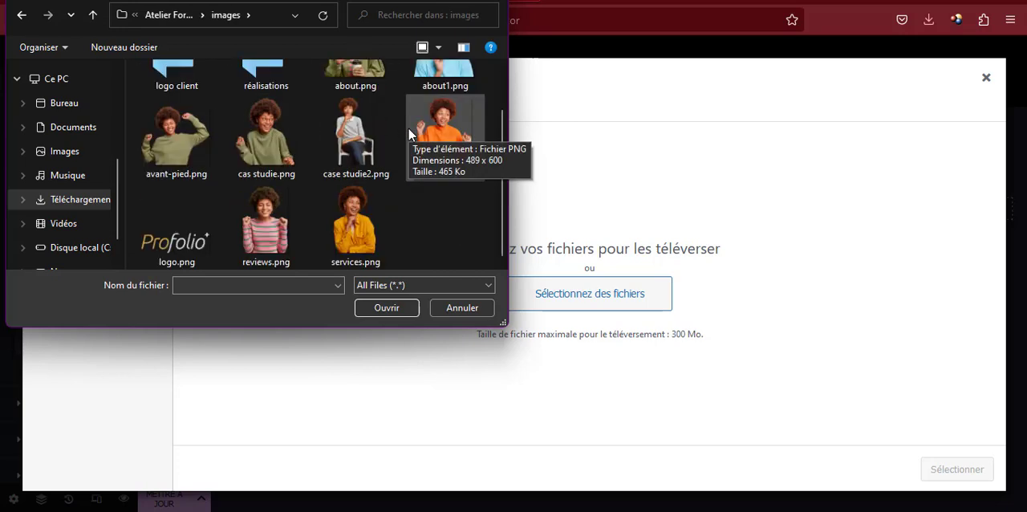
{"action": "double_click", "coordinate": [261, 223]}
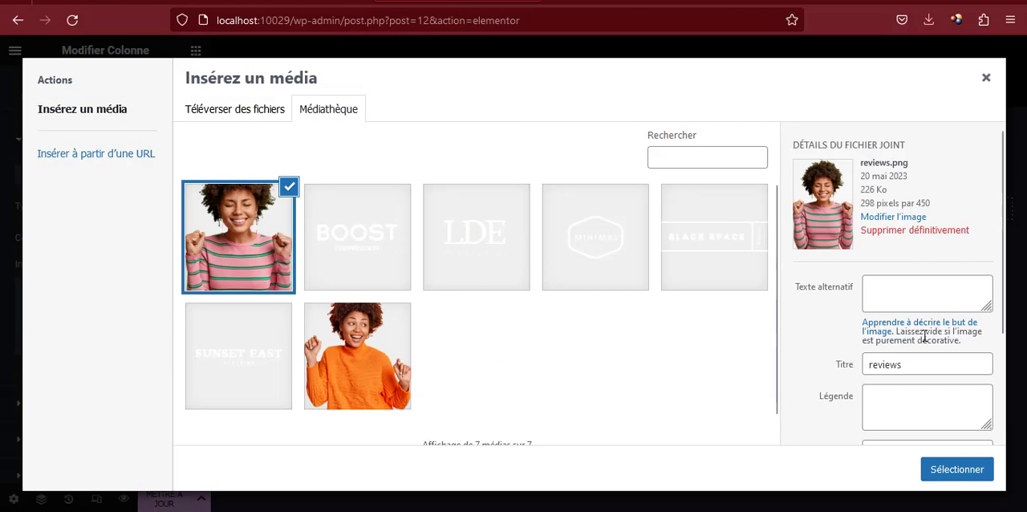
{"action": "left_click", "coordinate": [958, 472]}
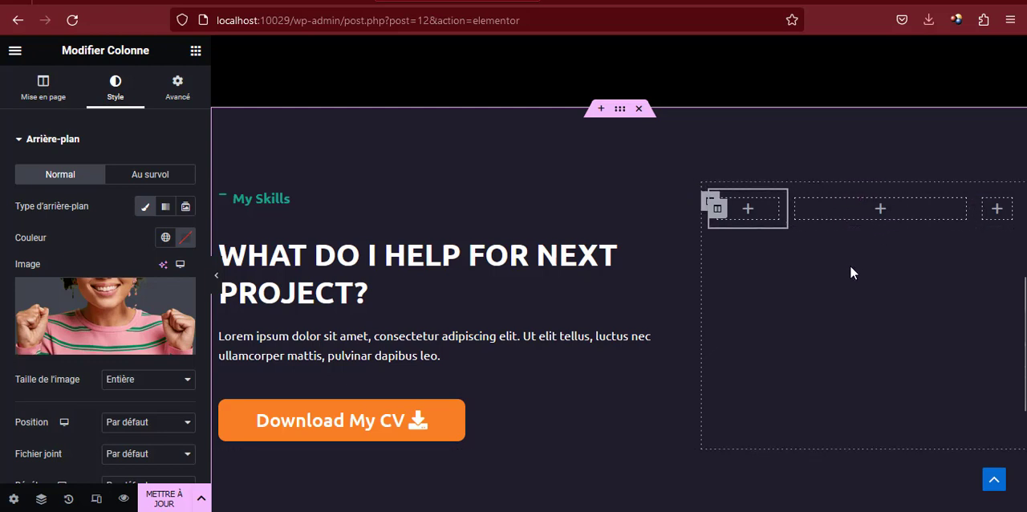
Set the first inner column's background colour to the global colour verte
{"action": "left_click", "coordinate": [165, 237]}
{"action": "scroll", "coordinate": [80, 369], "scroll_direction": "down", "scroll_amount": 3}
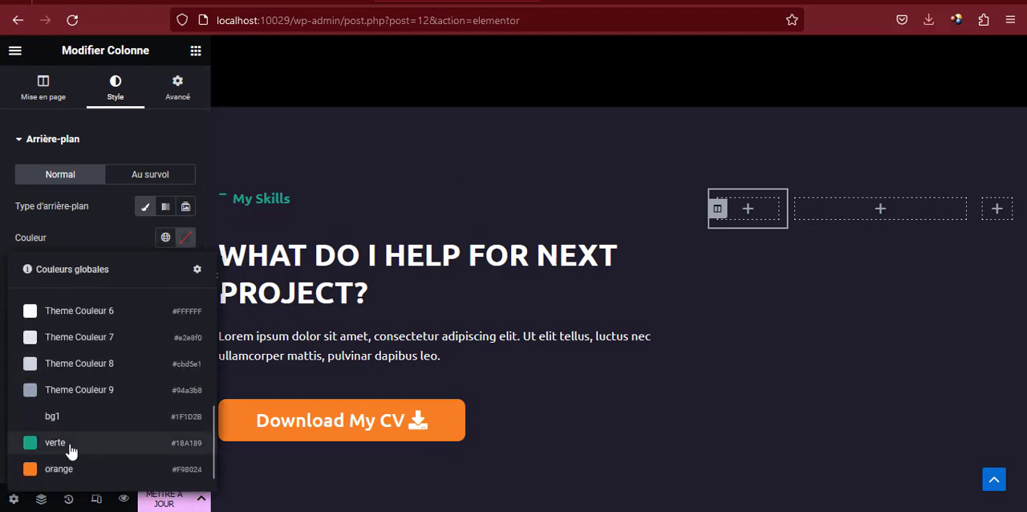
{"action": "left_click", "coordinate": [70, 444]}
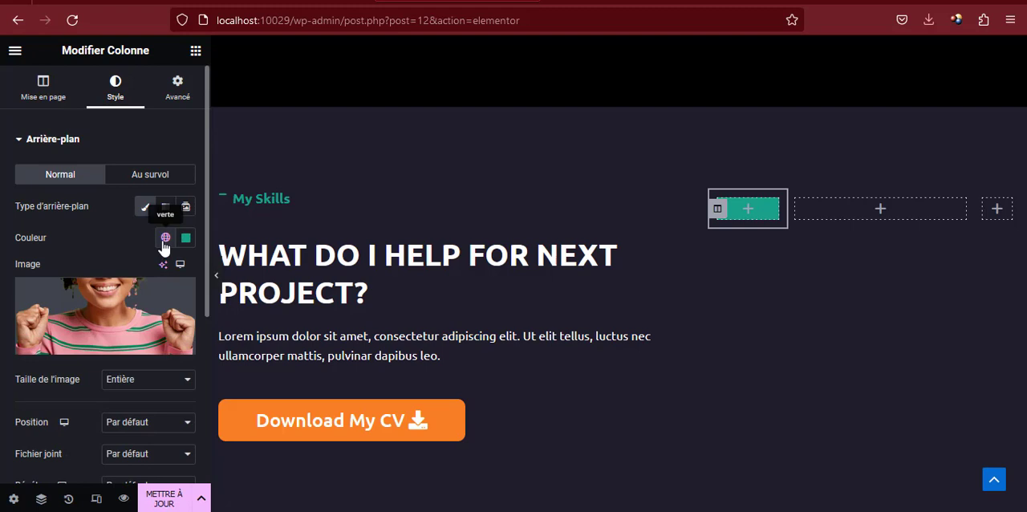
{"action": "left_click", "coordinate": [164, 239]}
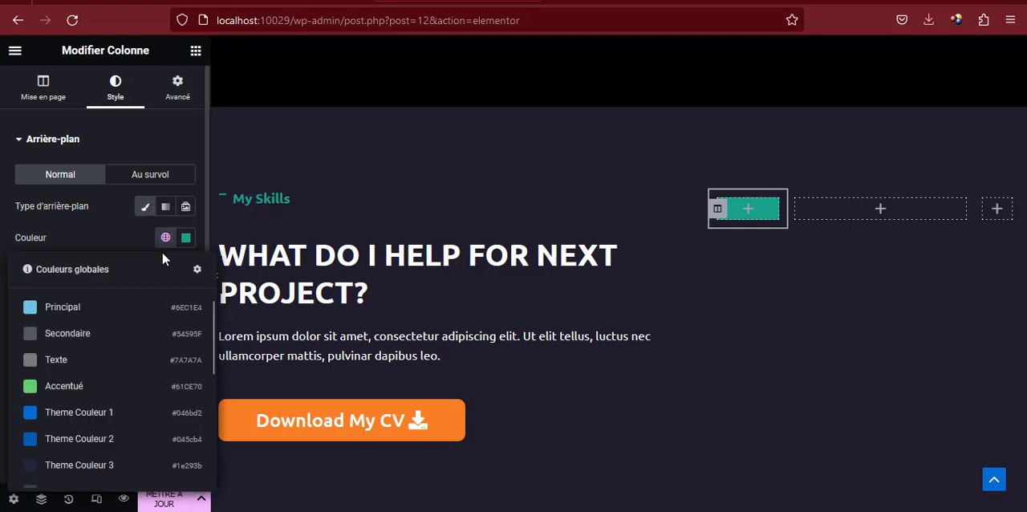
{"action": "left_click", "coordinate": [163, 241]}
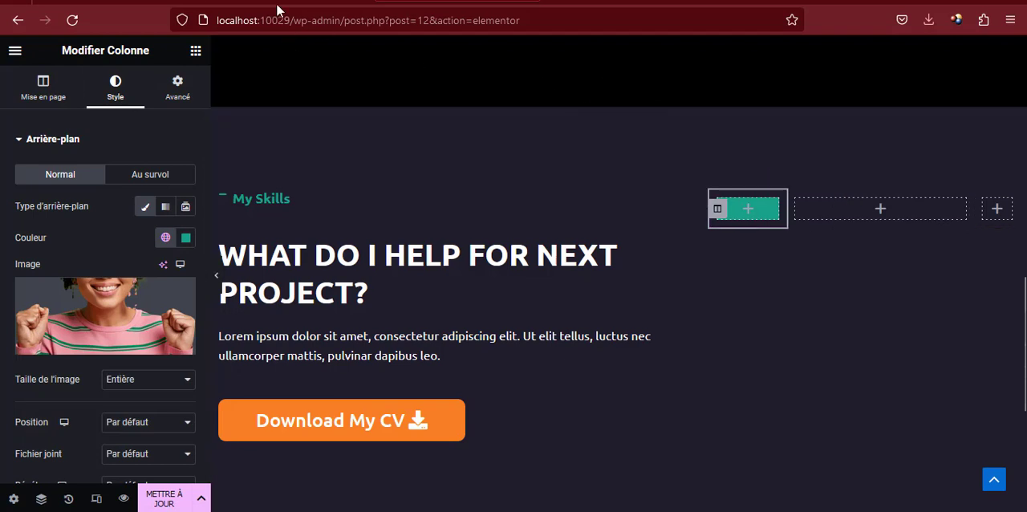
Copy the card title "Marketing" from the reference site and insert a Titre widget into the middle inner column
{"action": "left_click", "coordinate": [118, 3]}
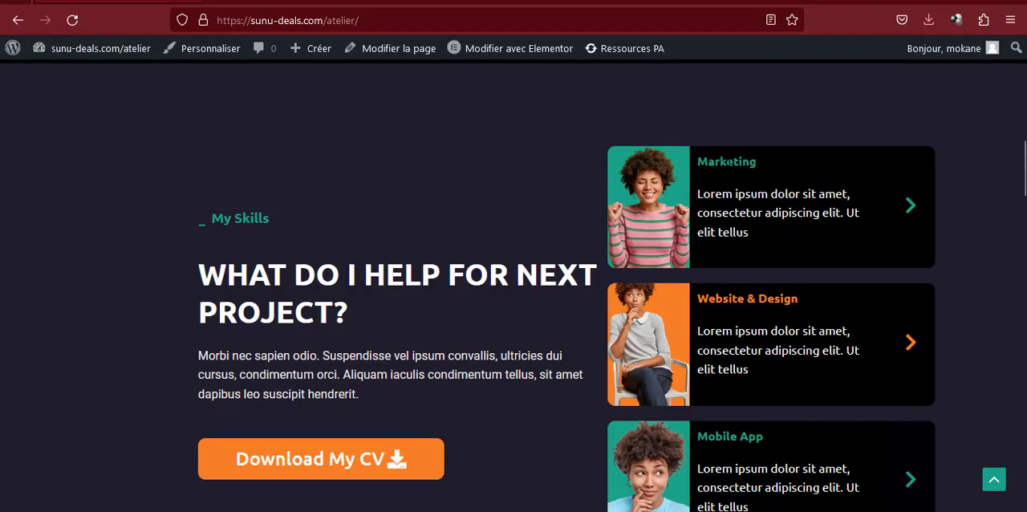
{"action": "double_click", "coordinate": [727, 161]}
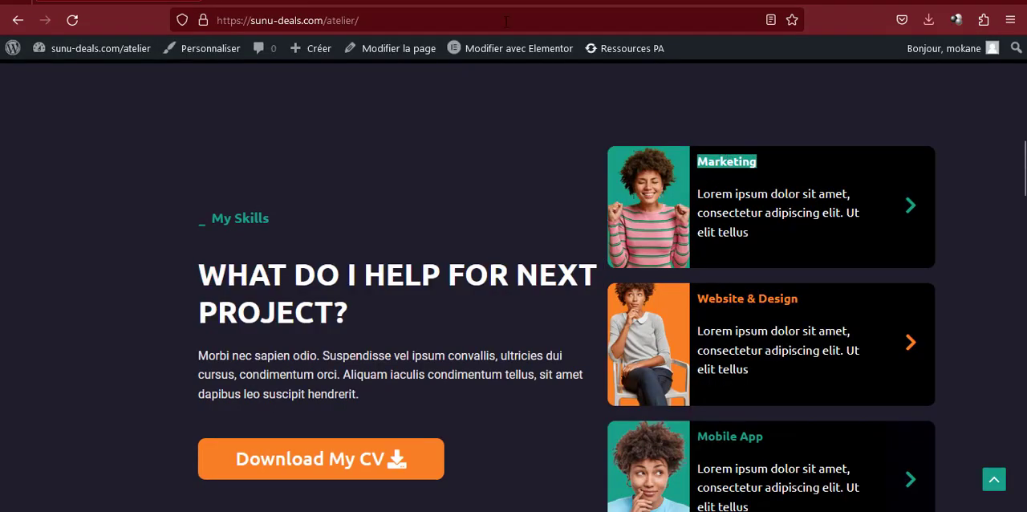
{"action": "left_click", "coordinate": [493, 3]}
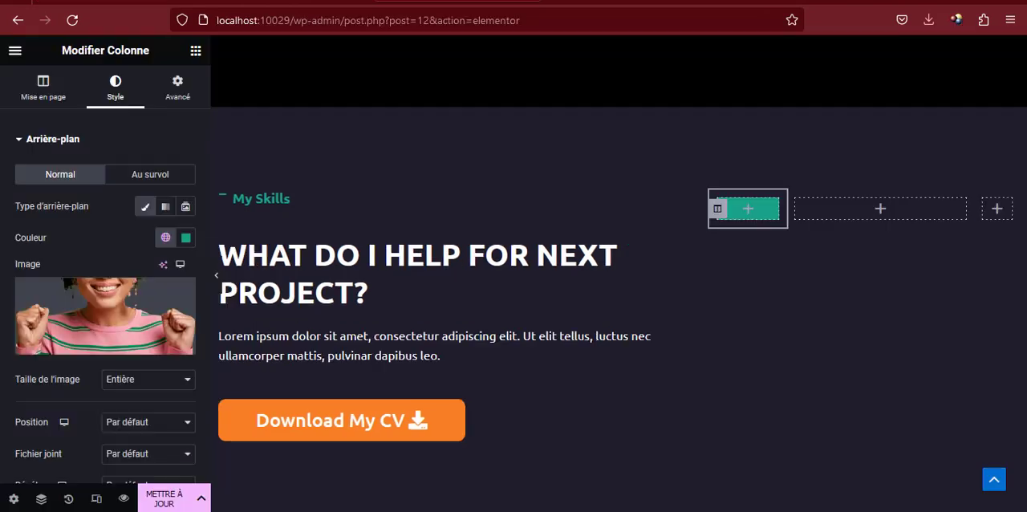
{"action": "left_click", "coordinate": [195, 52]}
{"action": "left_click_drag", "start_coordinate": [141, 268], "coordinate": [859, 219]}
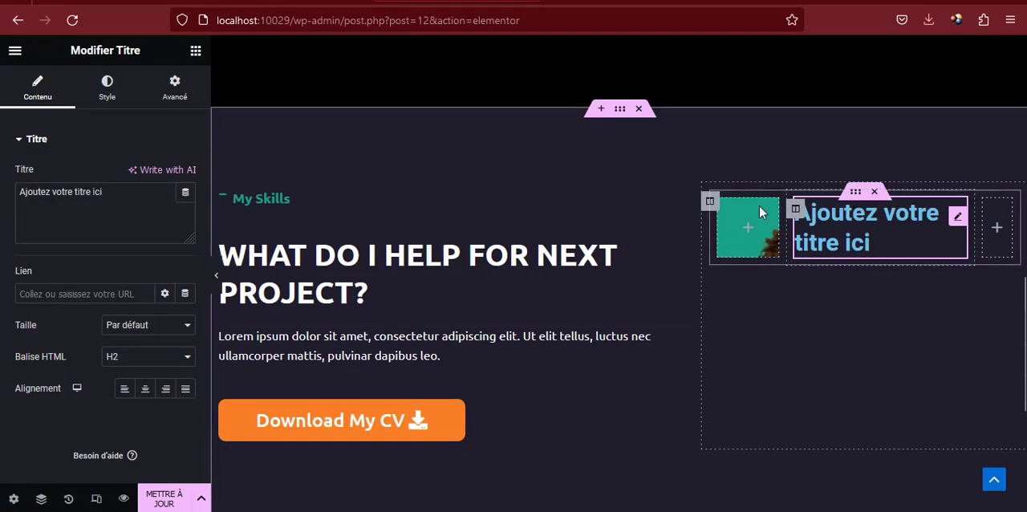
Set the new title's HTML tag to H6 and its text to "Marketing"
{"action": "left_click", "coordinate": [145, 357]}
{"action": "left_click", "coordinate": [135, 284]}
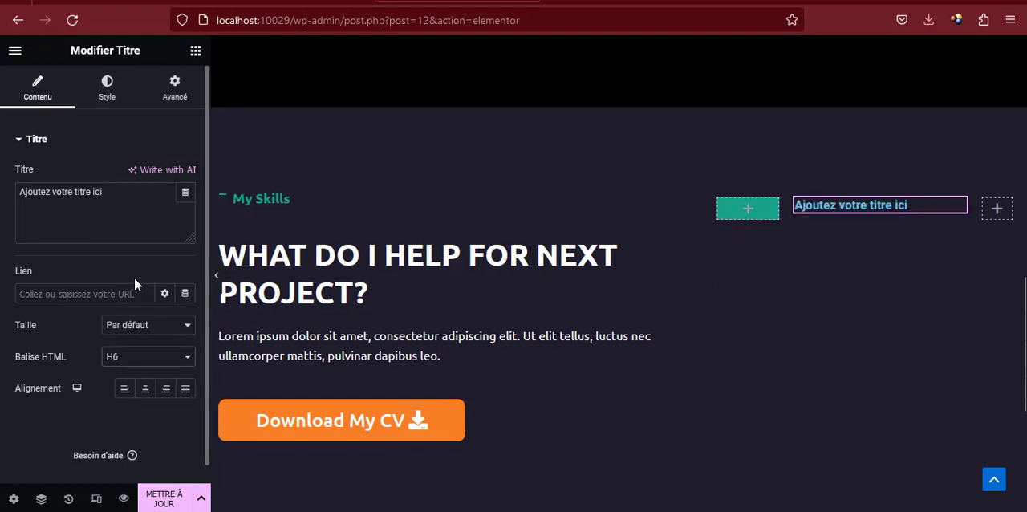
{"action": "triple_click", "coordinate": [87, 199]}
{"action": "type", "text": "Marketing"}
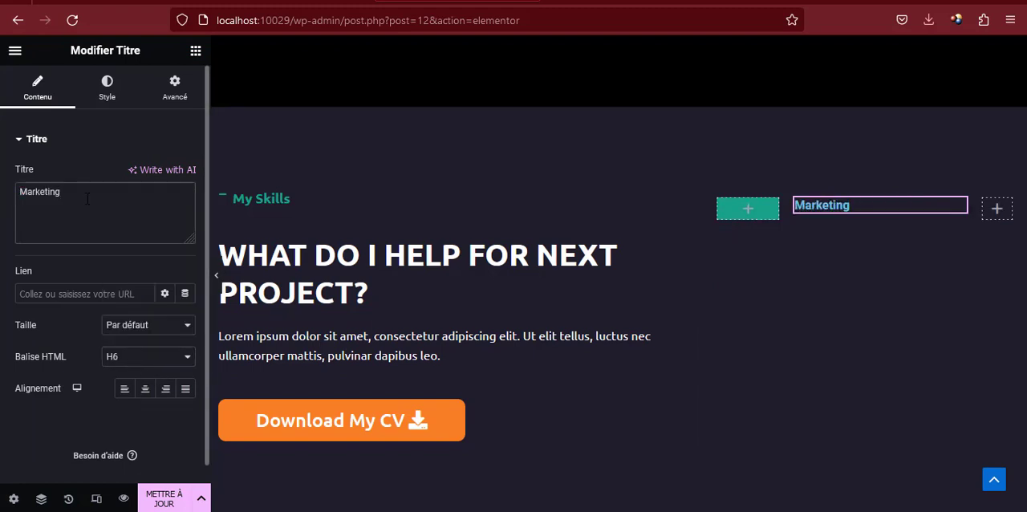
Style the Marketing title with the global colour verte and the Ubuntu font family
{"action": "left_click", "coordinate": [111, 84]}
{"action": "left_click", "coordinate": [166, 174]}
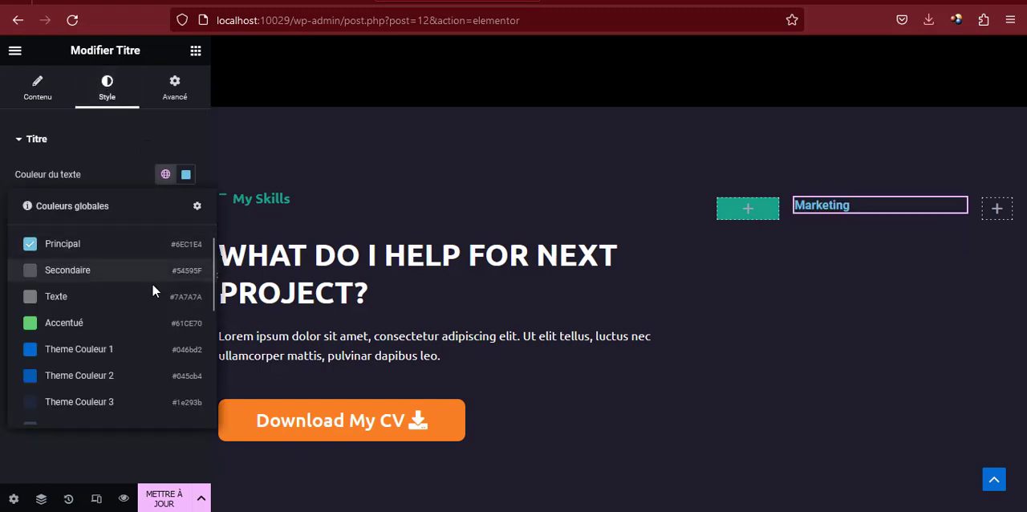
{"action": "scroll", "coordinate": [153, 291], "scroll_direction": "down", "scroll_amount": 3}
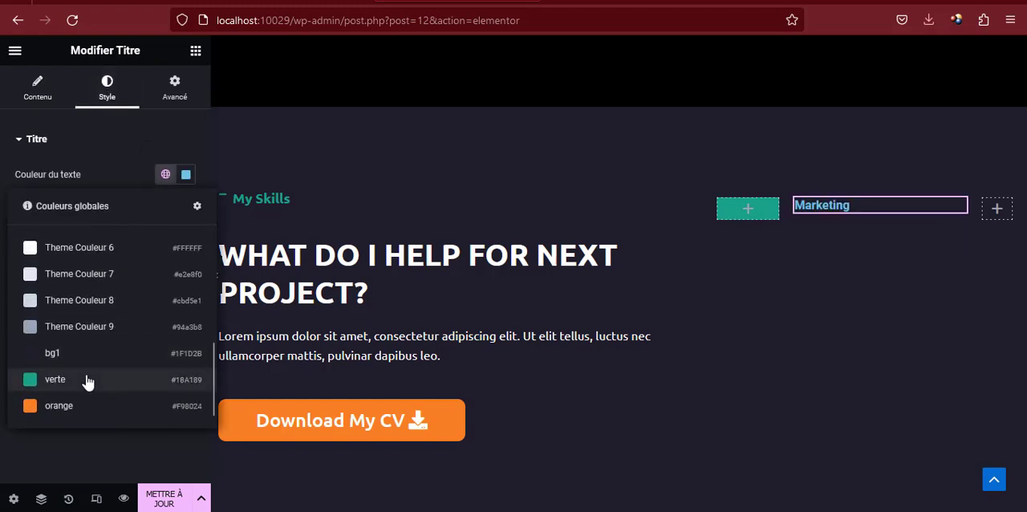
{"action": "left_click", "coordinate": [86, 381]}
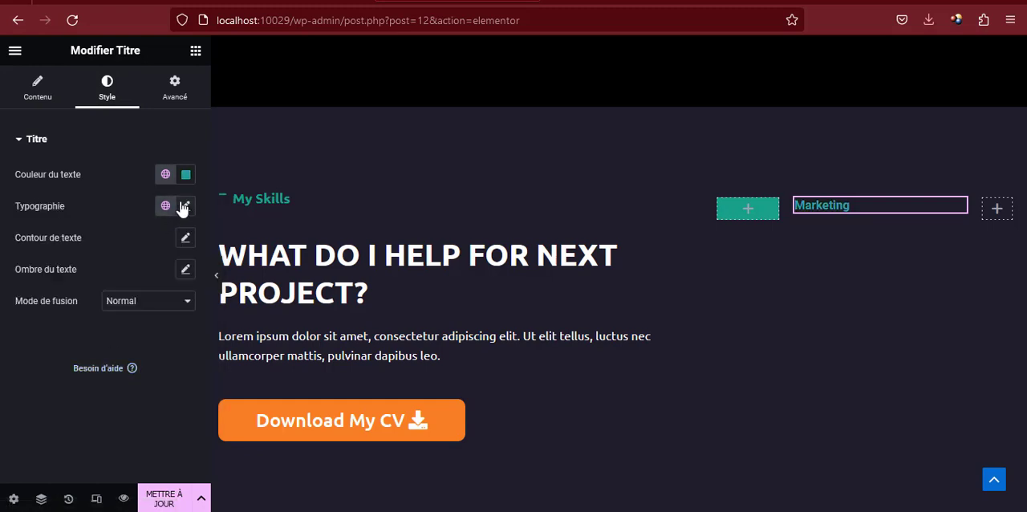
{"action": "left_click", "coordinate": [185, 207]}
{"action": "left_click", "coordinate": [145, 281]}
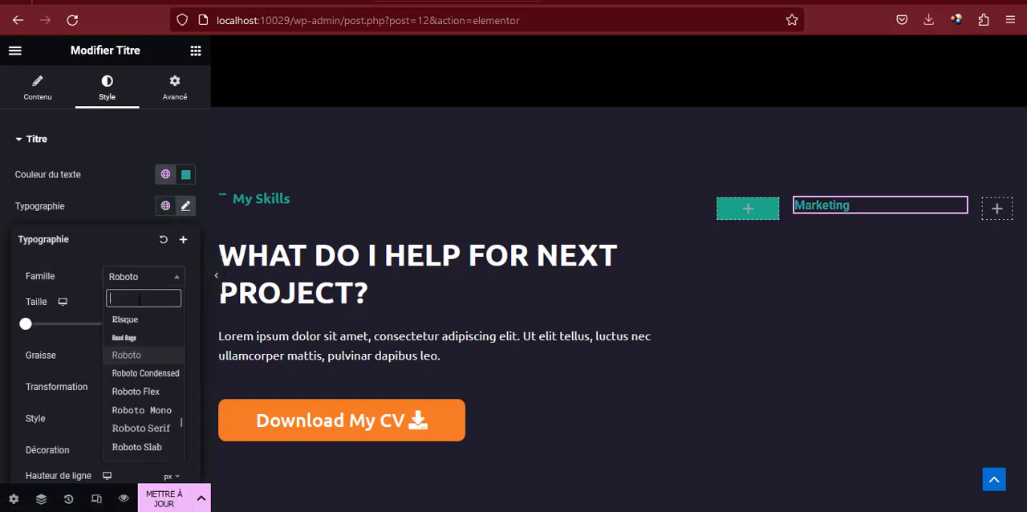
{"action": "type", "text": "ubun"}
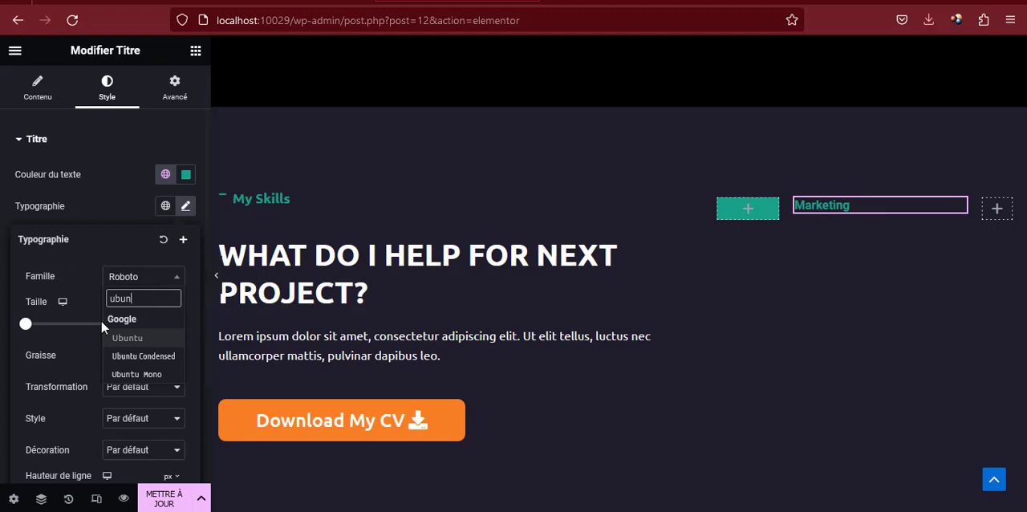
{"action": "left_click", "coordinate": [133, 337]}
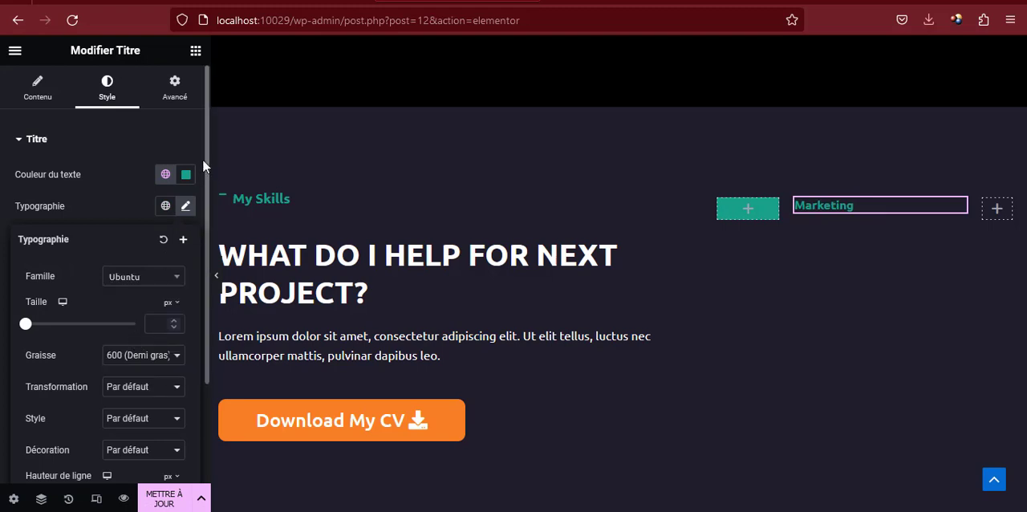
Insert an Éditeur de texte widget below the Marketing title and shorten its text to "Lorem ipsum dolor sit amet, consectetur adipiscing elit."
{"action": "left_click", "coordinate": [195, 49]}
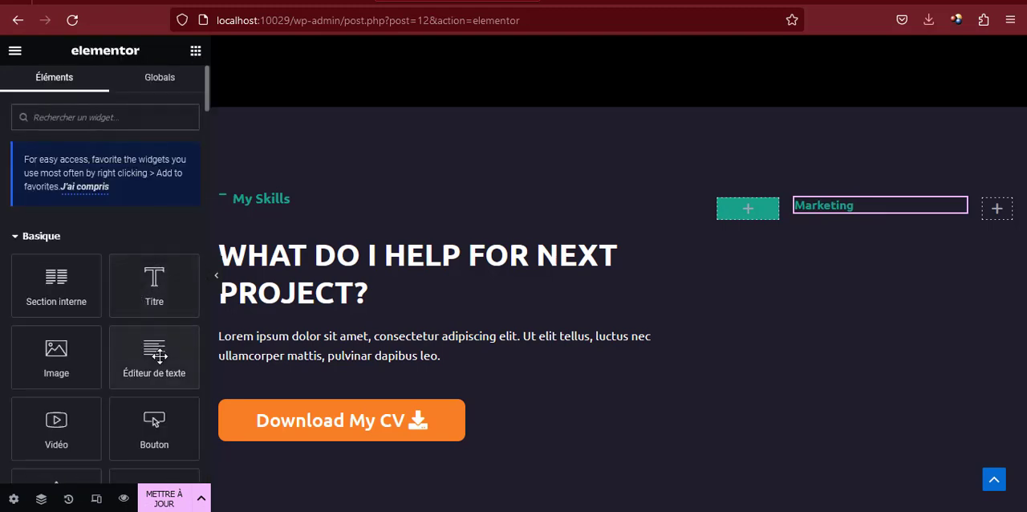
{"action": "left_click_drag", "start_coordinate": [159, 356], "coordinate": [841, 214]}
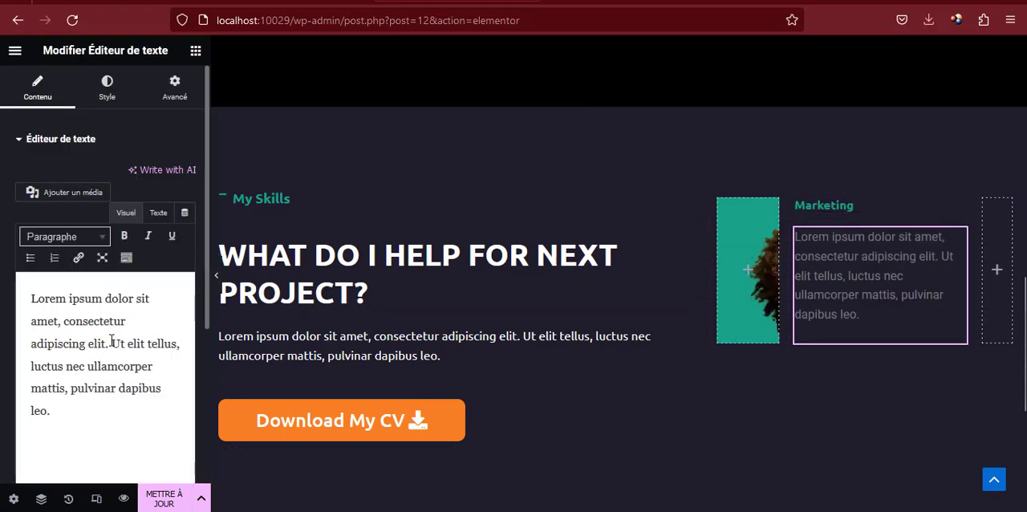
{"action": "left_click_drag", "start_coordinate": [112, 343], "coordinate": [159, 419]}
{"action": "key", "text": "BackSpace"}
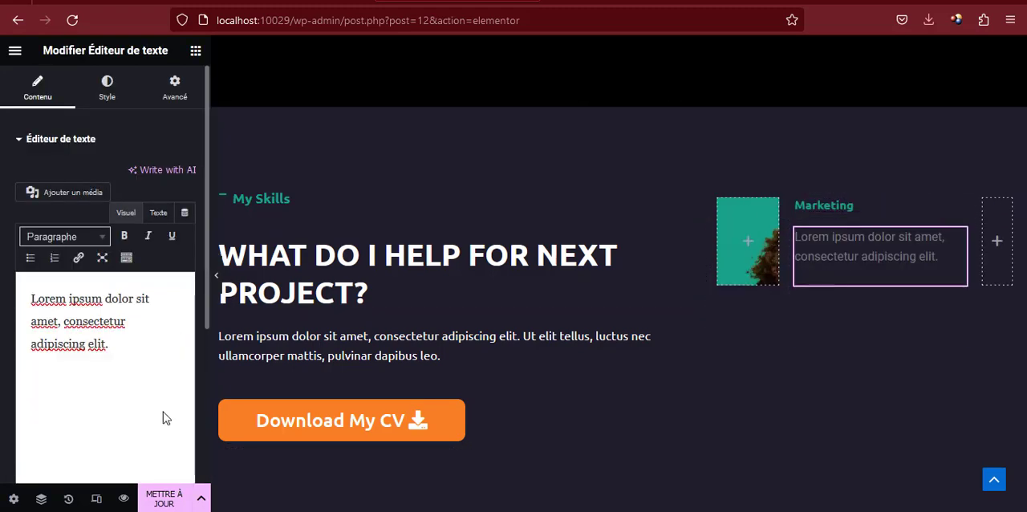
Set the text colour of the paragraph below the Marketing title to white, #FFFFFF
{"action": "left_click", "coordinate": [103, 88]}
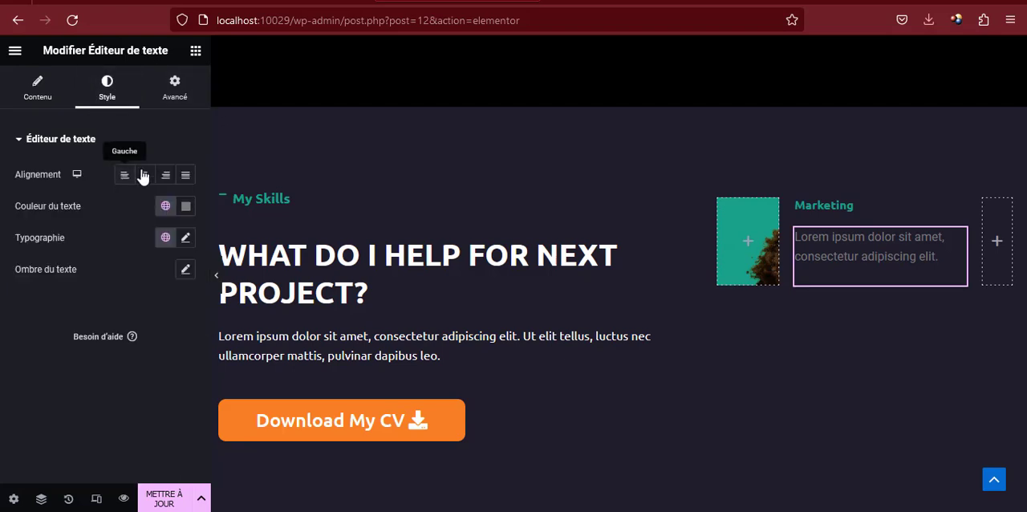
{"action": "left_click", "coordinate": [185, 206]}
{"action": "left_click", "coordinate": [178, 275]}
{"action": "left_click_drag", "start_coordinate": [101, 267], "coordinate": [86, 267]}
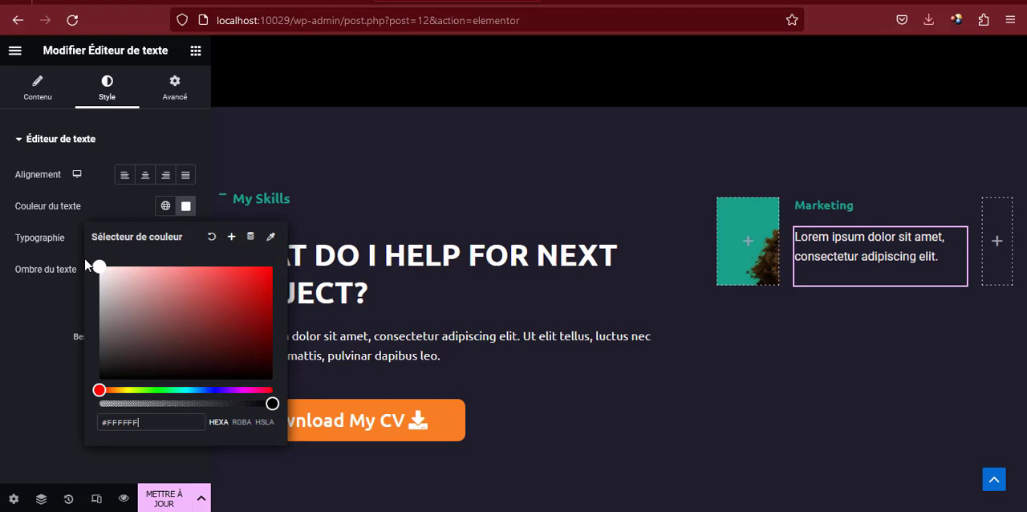
{"action": "left_click", "coordinate": [186, 209]}
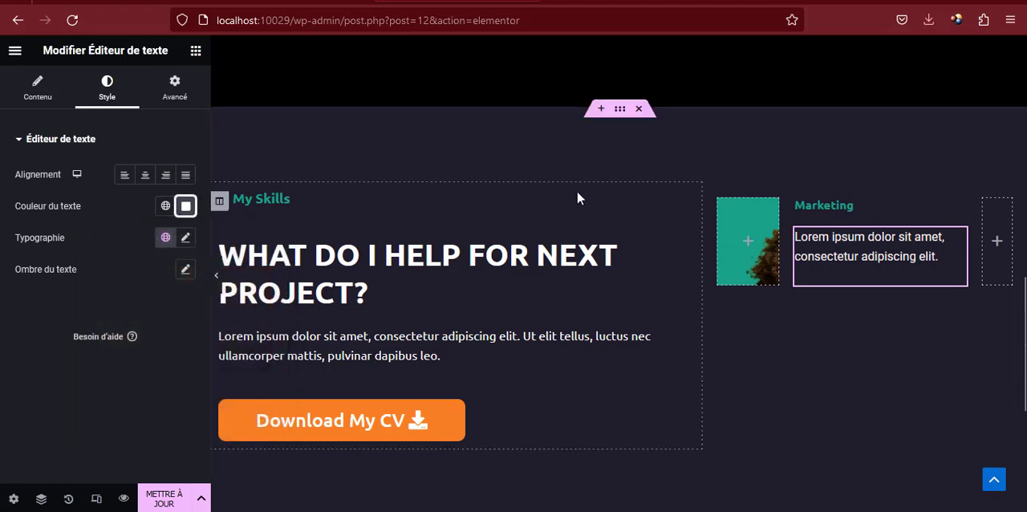
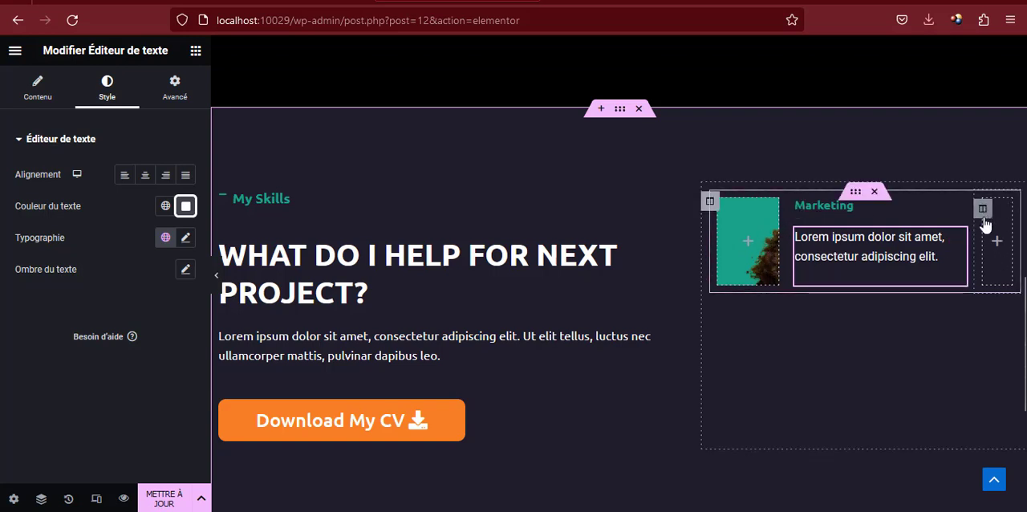
Insert an Icône widget into the empty third column of the Marketing card
{"action": "left_click", "coordinate": [194, 55]}
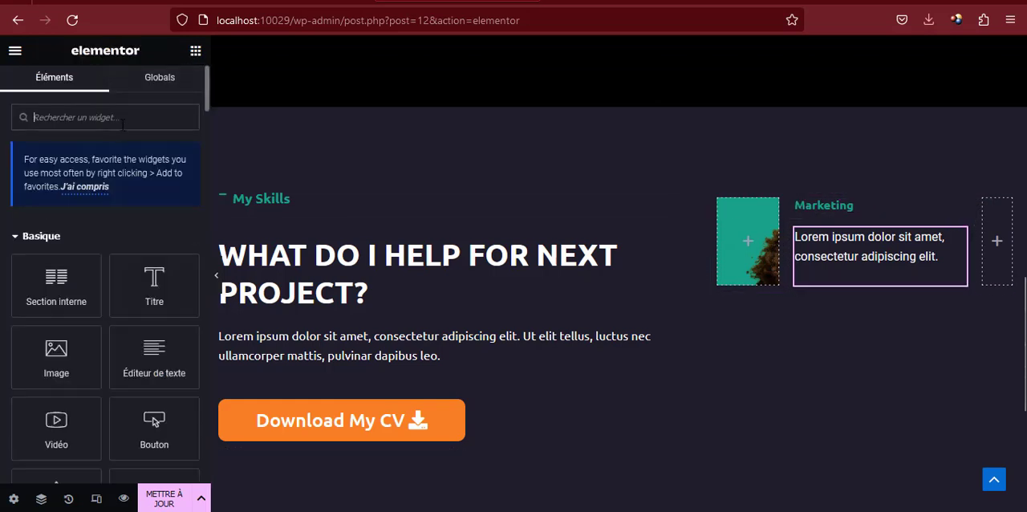
{"action": "type", "text": "ico"}
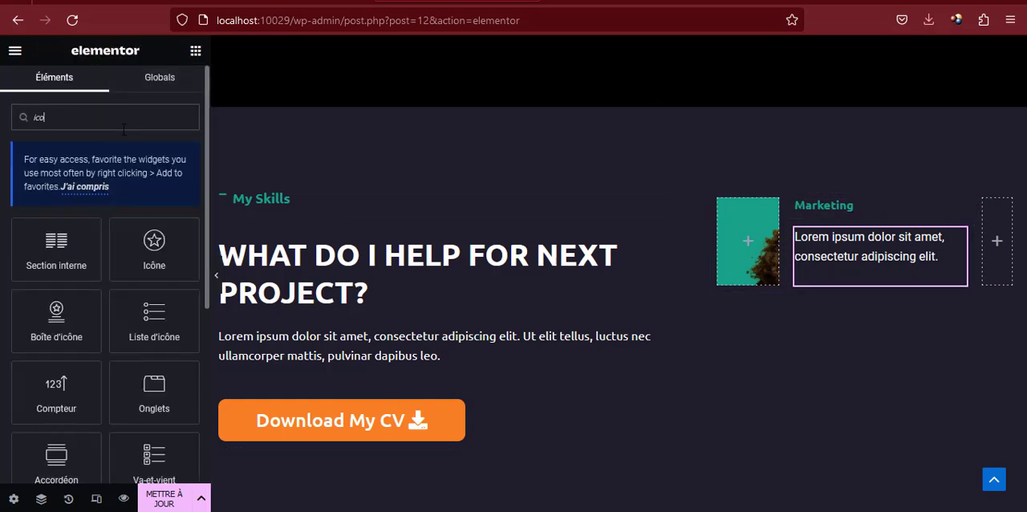
{"action": "left_click_drag", "start_coordinate": [121, 232], "coordinate": [995, 249]}
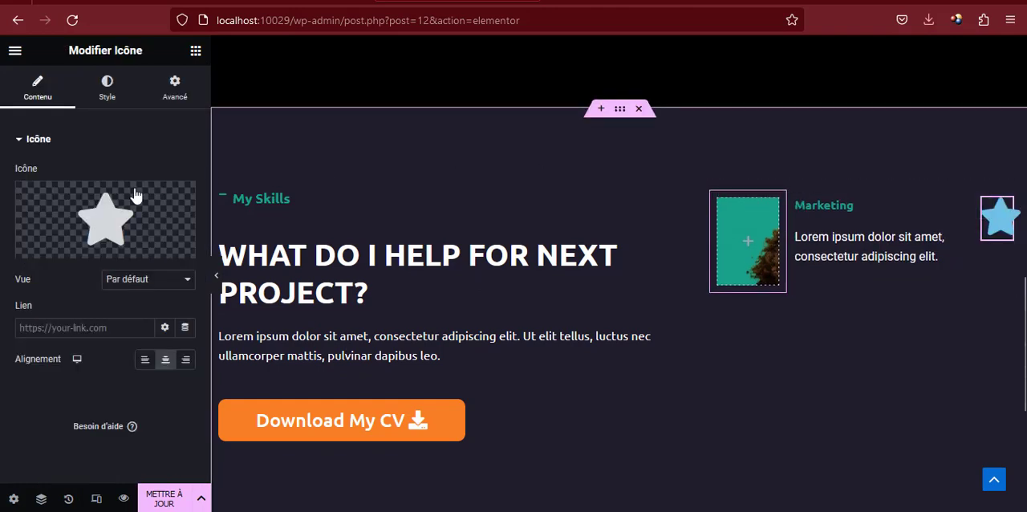
Replace the star in the Icône widget with the plain right-pointing chevron from the icon library
{"action": "left_click", "coordinate": [105, 211]}
{"action": "left_click", "coordinate": [461, 106]}
{"action": "type", "text": "chev"}
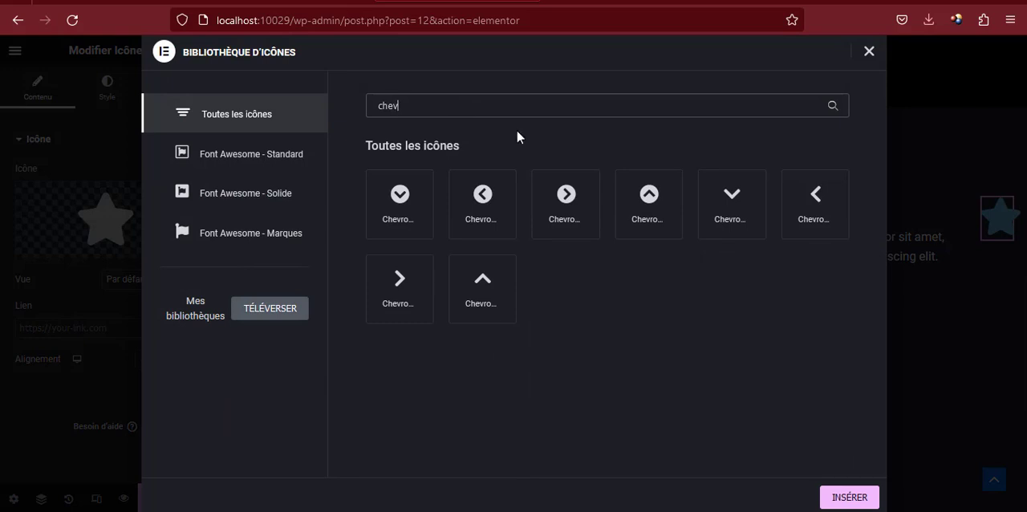
{"action": "left_click", "coordinate": [810, 203]}
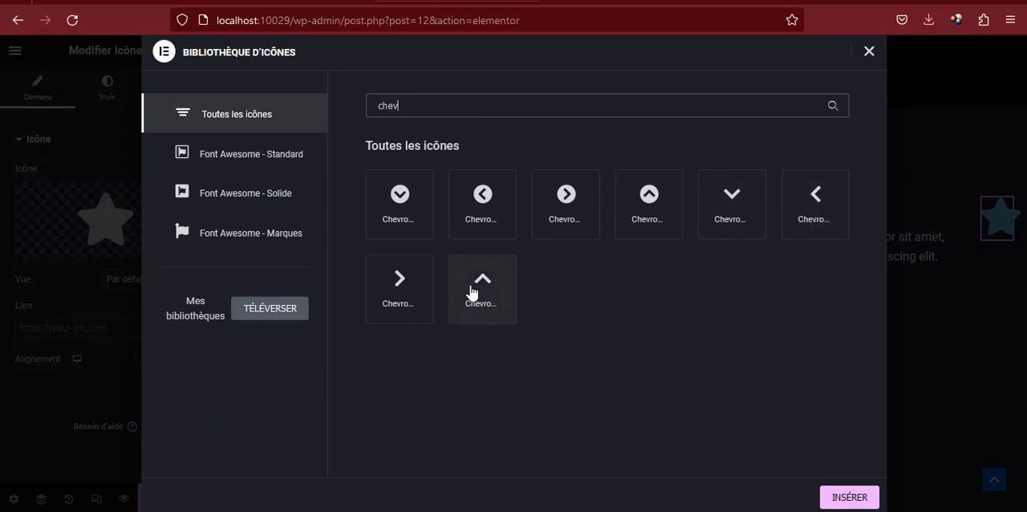
{"action": "left_click", "coordinate": [393, 279]}
{"action": "left_click", "coordinate": [848, 499]}
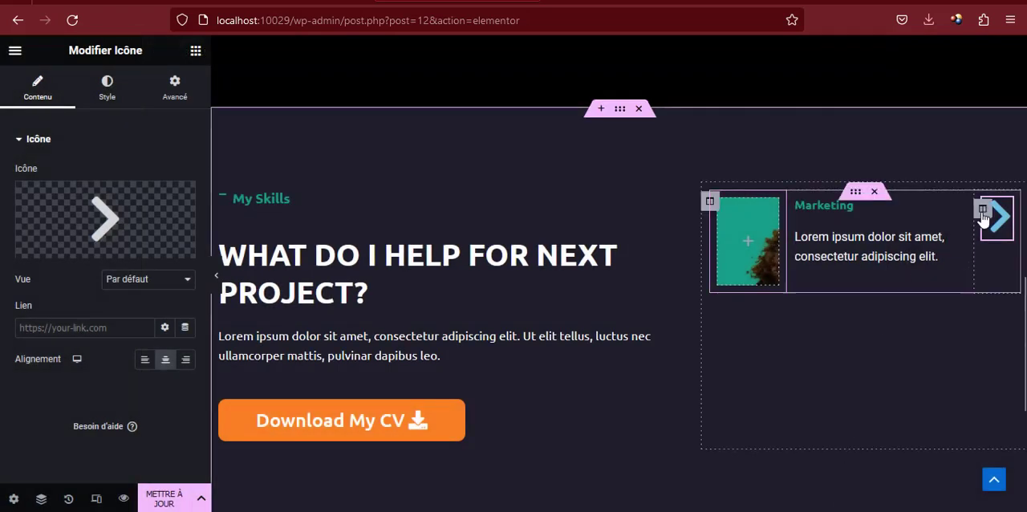
Set the vertical alignment of the chevron's column to Milieu
{"action": "left_click", "coordinate": [983, 210]}
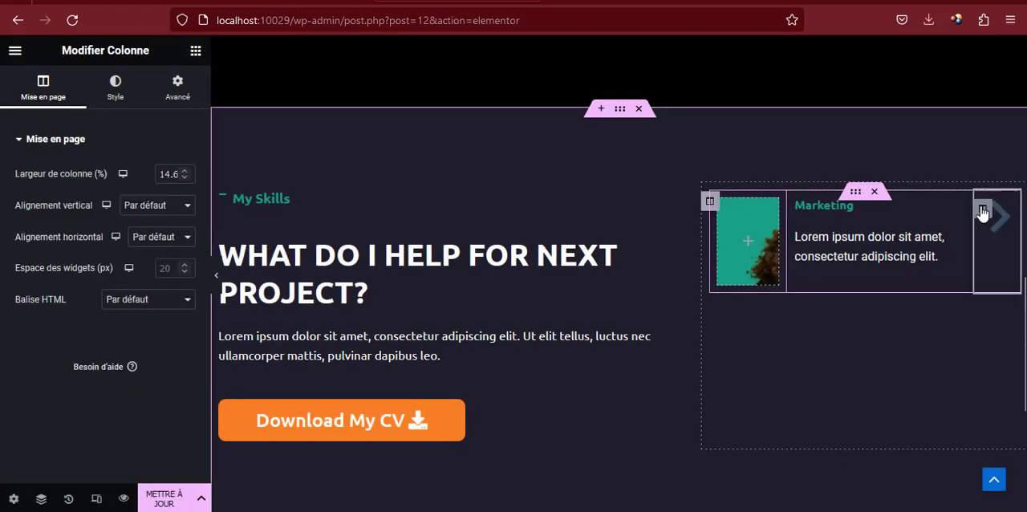
{"action": "left_click", "coordinate": [132, 207]}
{"action": "left_click", "coordinate": [133, 261]}
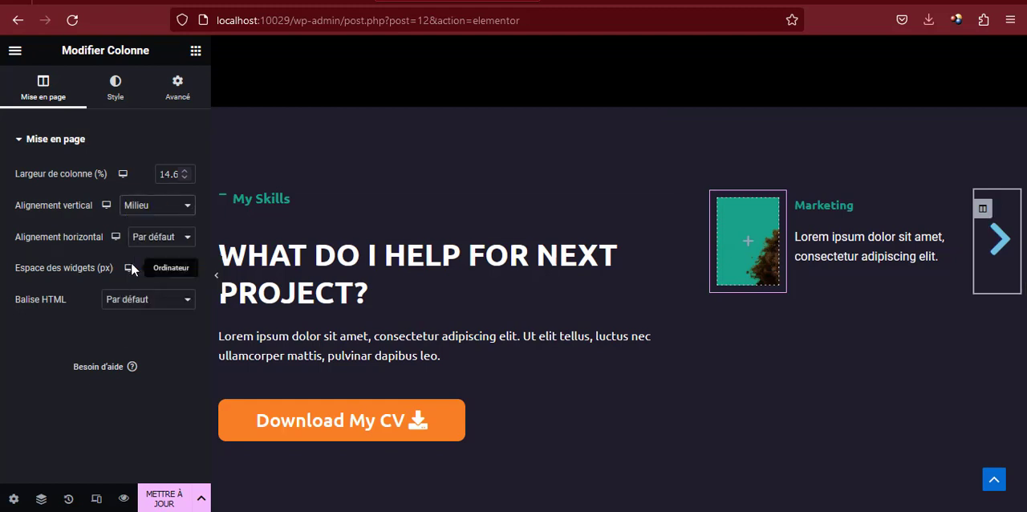
Give the chevron icon the same global green as the Marketing title and a size of 23 px
{"action": "left_click", "coordinate": [996, 240]}
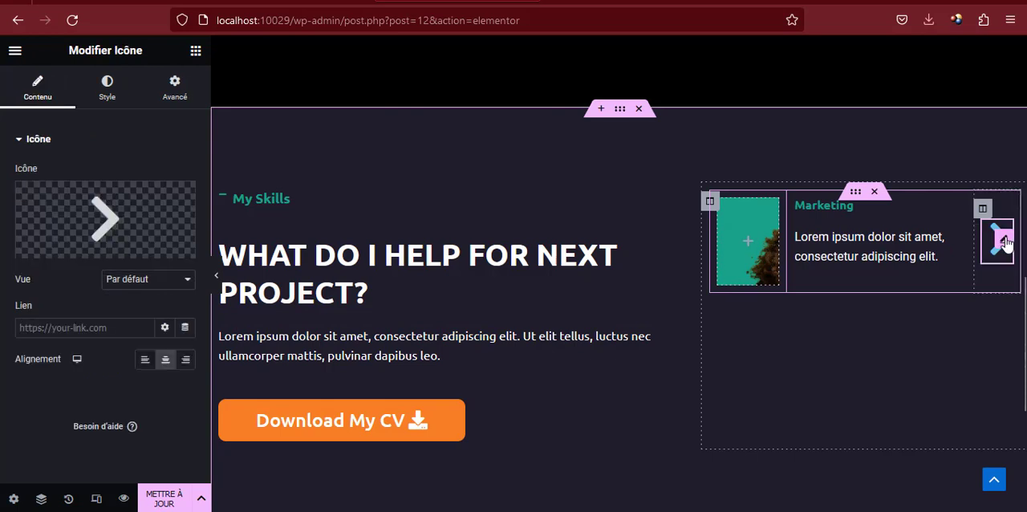
{"action": "left_click", "coordinate": [102, 90]}
{"action": "left_click", "coordinate": [165, 207]}
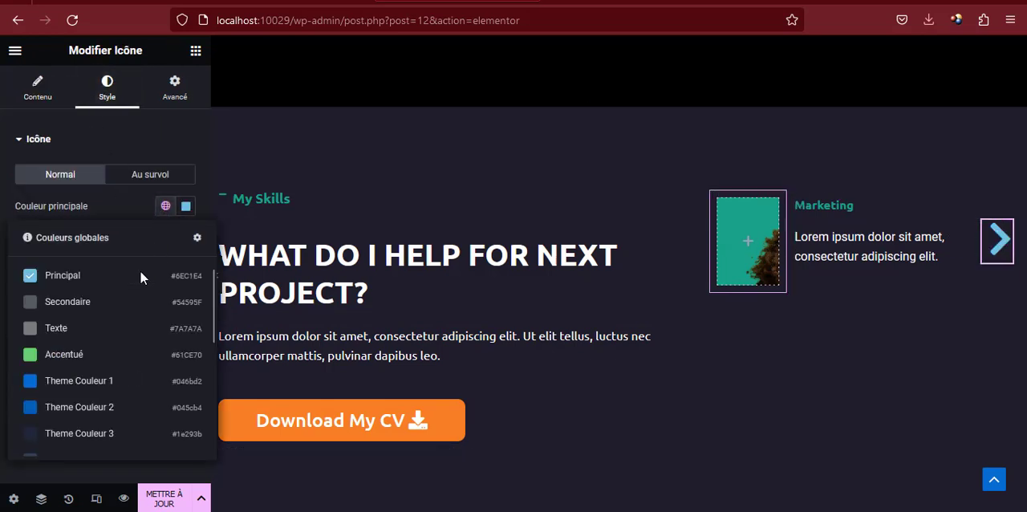
{"action": "scroll", "coordinate": [82, 386], "scroll_direction": "down", "scroll_amount": 3}
{"action": "left_click", "coordinate": [57, 411]}
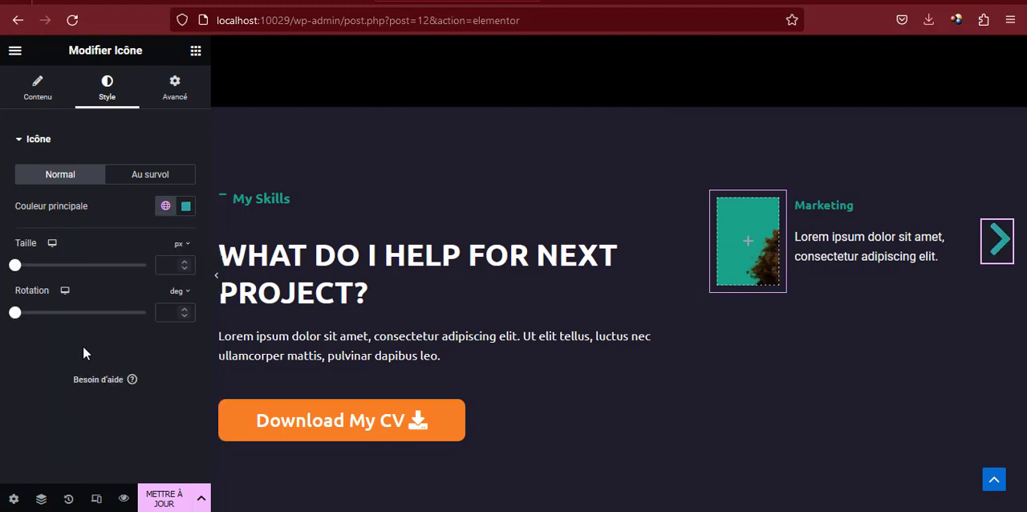
{"action": "left_click_drag", "start_coordinate": [18, 269], "coordinate": [26, 272]}
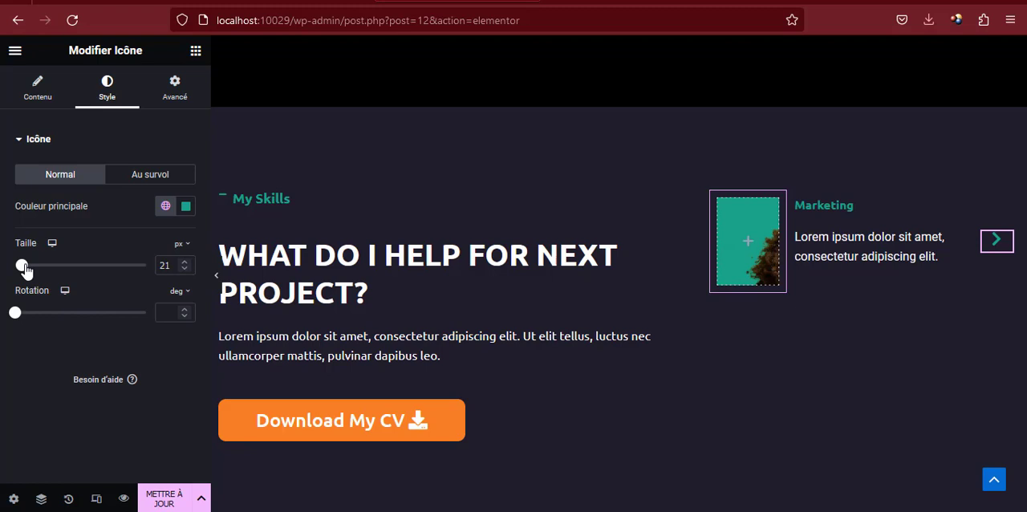
{"action": "left_click_drag", "start_coordinate": [26, 271], "coordinate": [26, 271]}
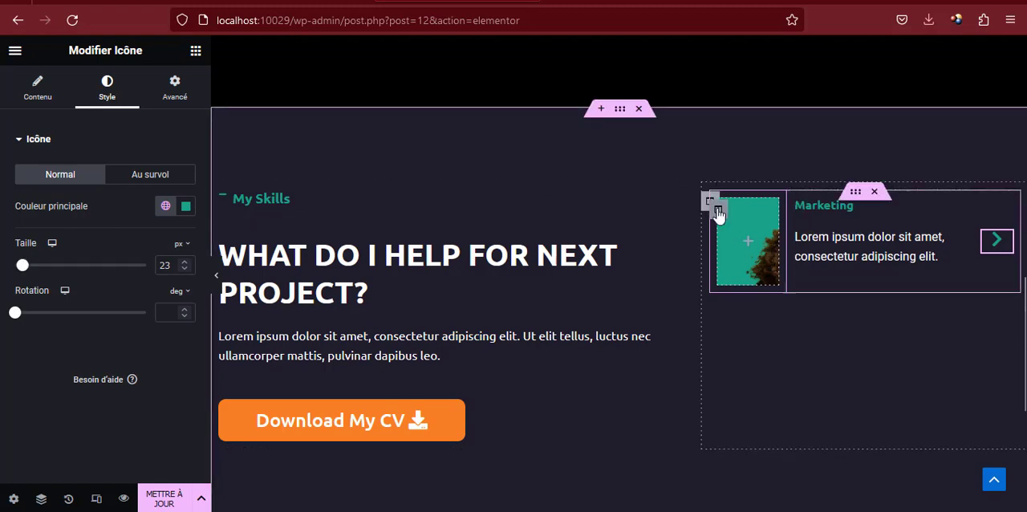
Insert an Espaceur widget into the card's photo column and set its space to 20 px
{"action": "left_click", "coordinate": [718, 211]}
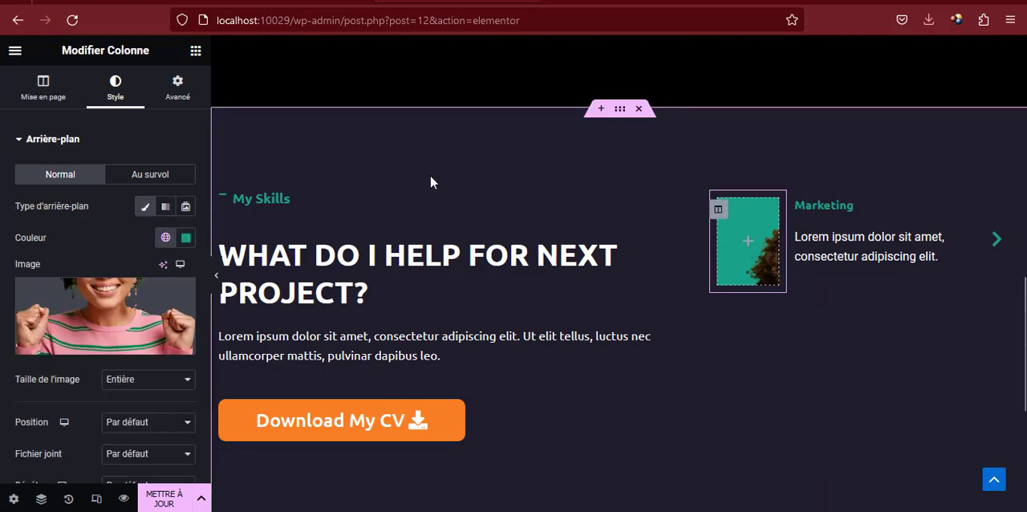
{"action": "scroll", "coordinate": [90, 342], "scroll_direction": "down", "scroll_amount": 2}
{"action": "scroll", "coordinate": [90, 345], "scroll_direction": "up", "scroll_amount": 2}
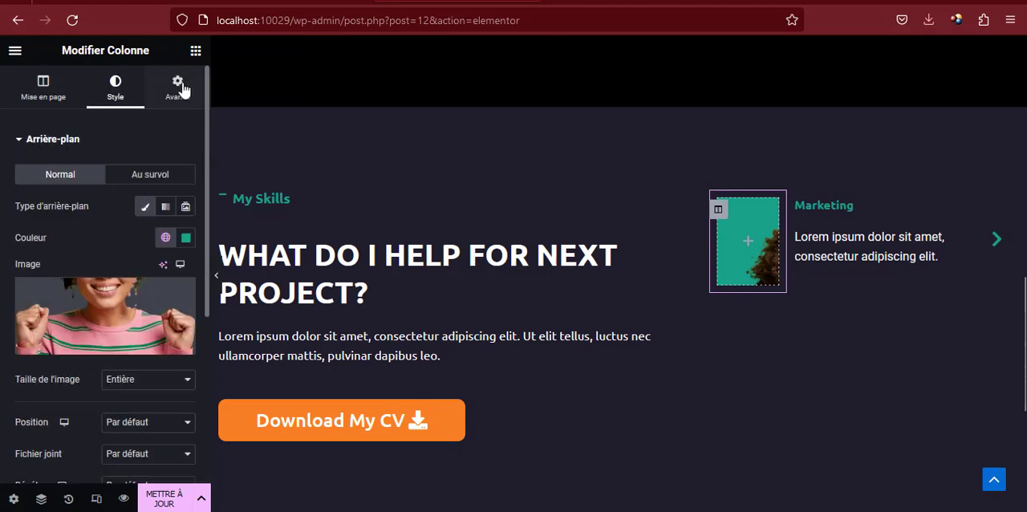
{"action": "left_click", "coordinate": [195, 51]}
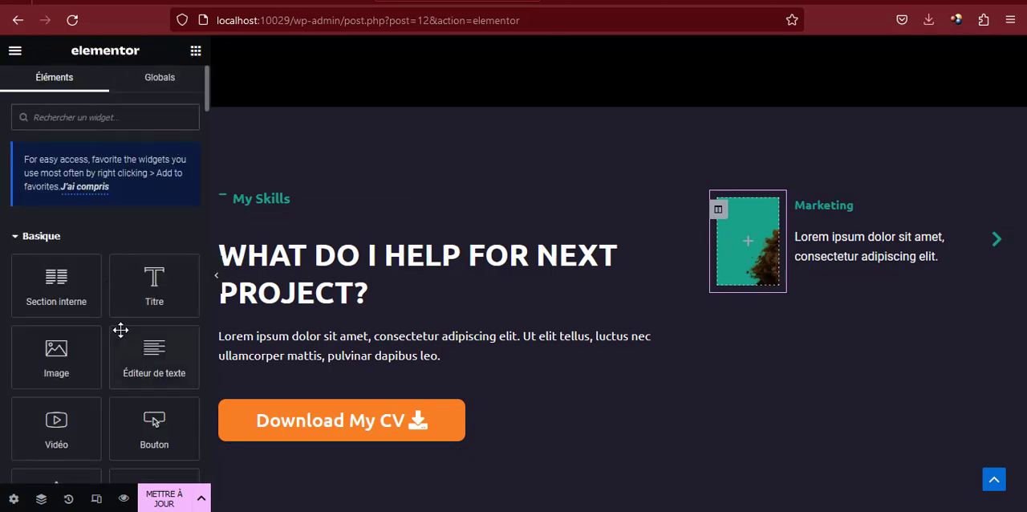
{"action": "scroll", "coordinate": [120, 330], "scroll_direction": "down", "scroll_amount": 2}
{"action": "left_click_drag", "start_coordinate": [121, 330], "coordinate": [742, 230]}
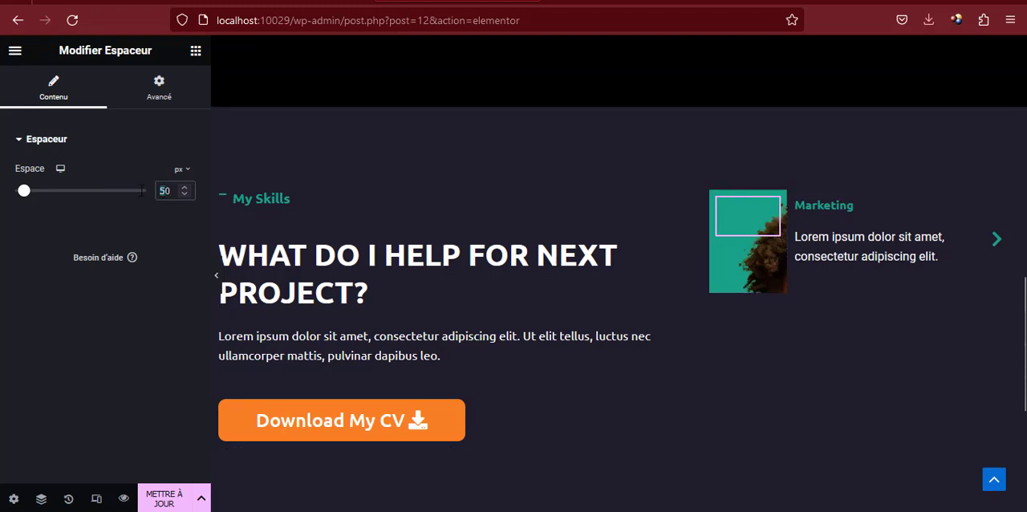
{"action": "type", "text": "20"}
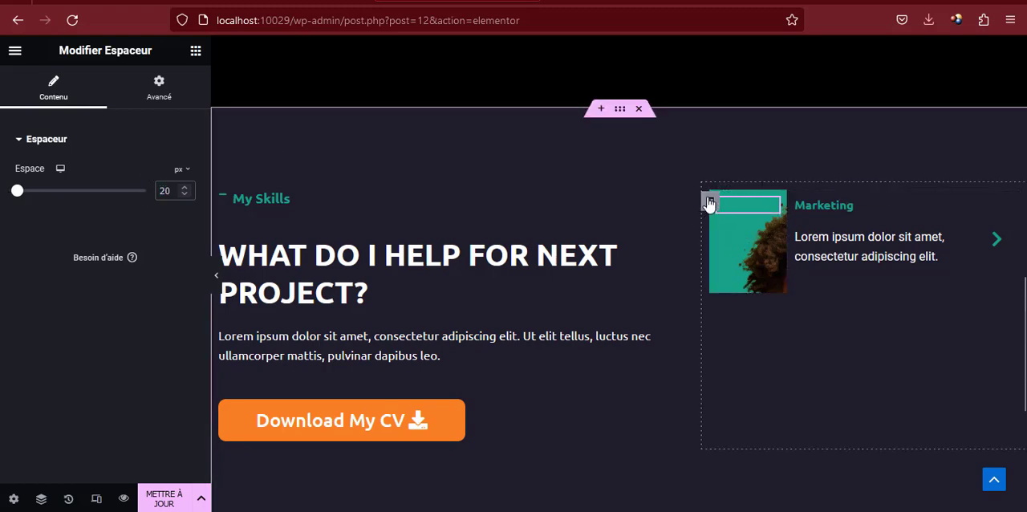
Set the position of the photo column's background image to Centre centré
{"action": "left_click", "coordinate": [709, 202]}
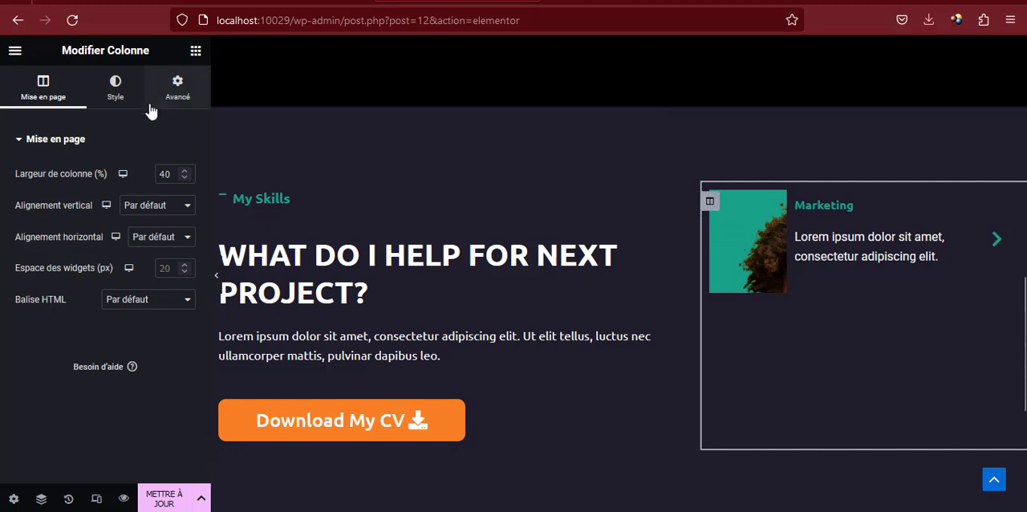
{"action": "left_click", "coordinate": [116, 97]}
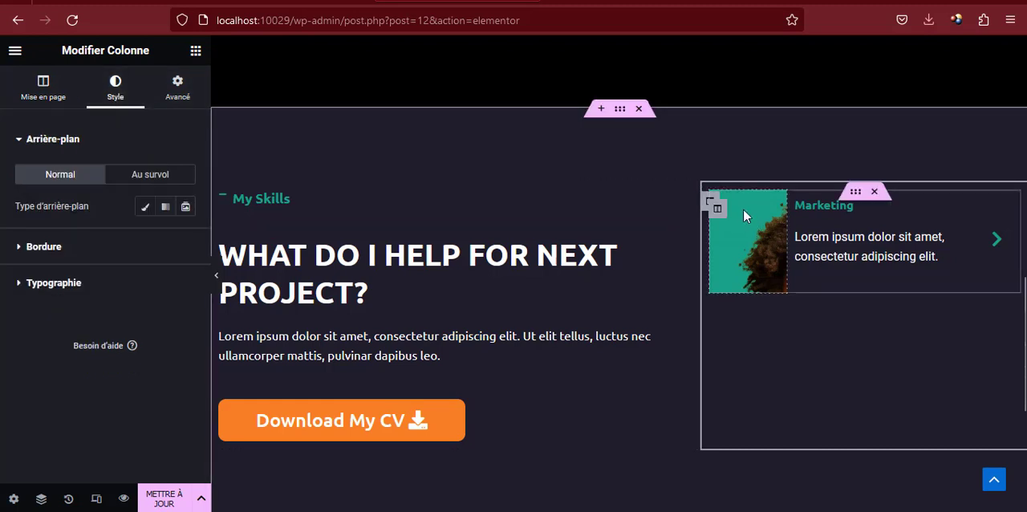
{"action": "left_click", "coordinate": [718, 209]}
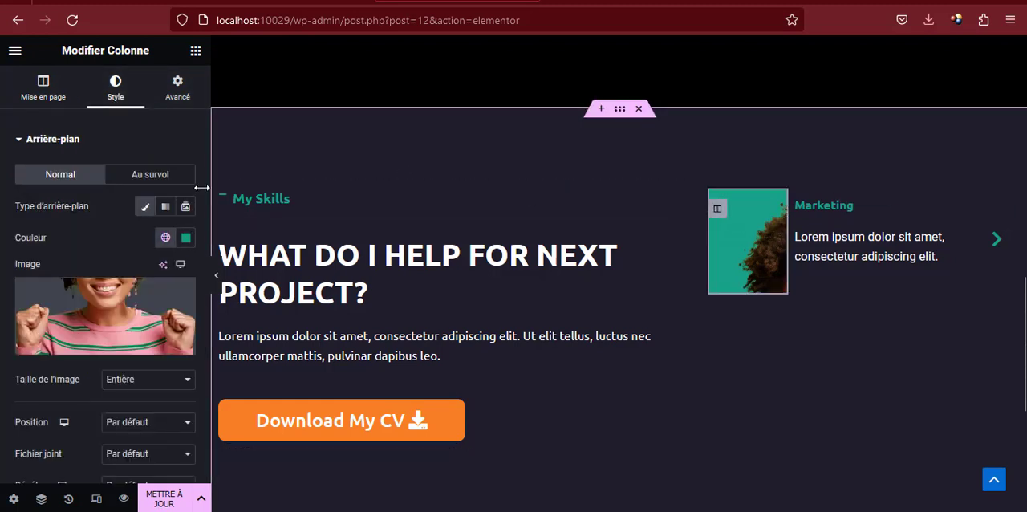
{"action": "scroll", "coordinate": [106, 258], "scroll_direction": "down", "scroll_amount": 1}
{"action": "scroll", "coordinate": [106, 267], "scroll_direction": "down", "scroll_amount": 1}
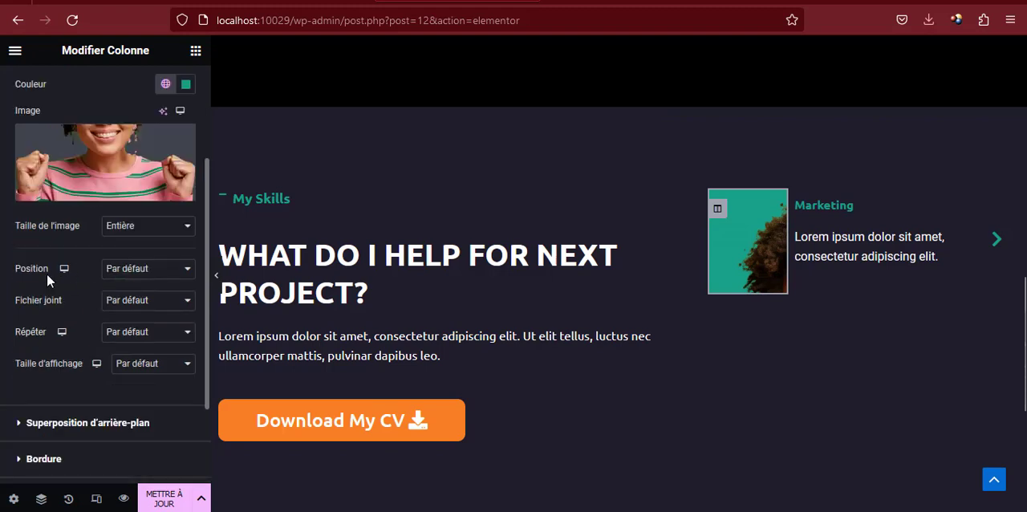
{"action": "left_click", "coordinate": [158, 272]}
{"action": "left_click", "coordinate": [142, 307]}
{"action": "left_click", "coordinate": [143, 300]}
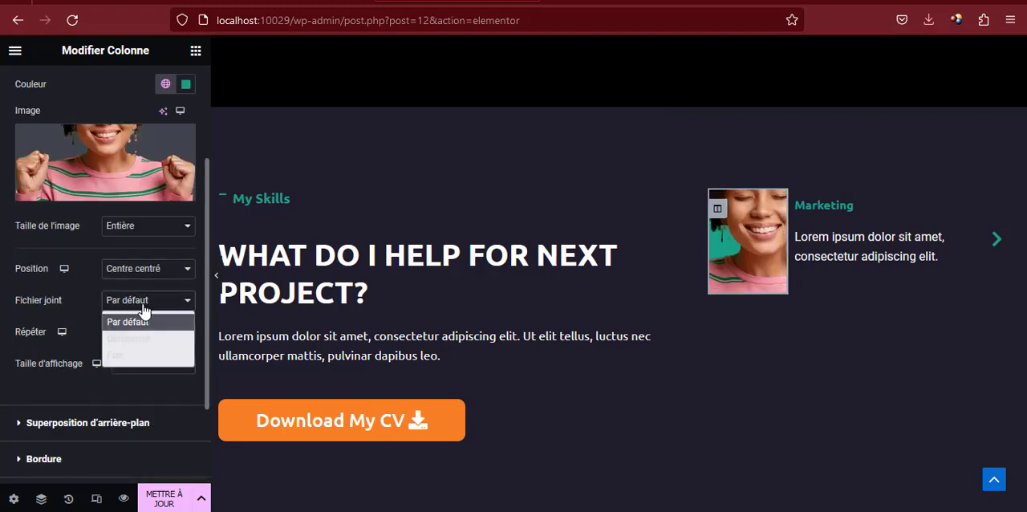
{"action": "left_click", "coordinate": [143, 308]}
{"action": "left_click", "coordinate": [142, 301]}
{"action": "left_click", "coordinate": [142, 315]}
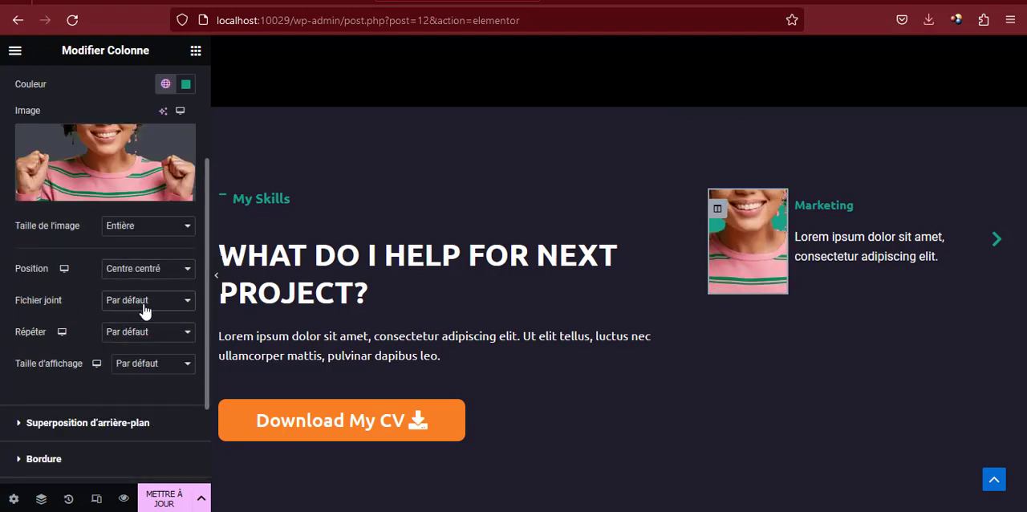
Set the photo column's background image to Non-répété with the display size Couvrir
{"action": "left_click", "coordinate": [138, 332]}
{"action": "left_click", "coordinate": [135, 369]}
{"action": "left_click", "coordinate": [137, 368]}
{"action": "left_click", "coordinate": [140, 418]}
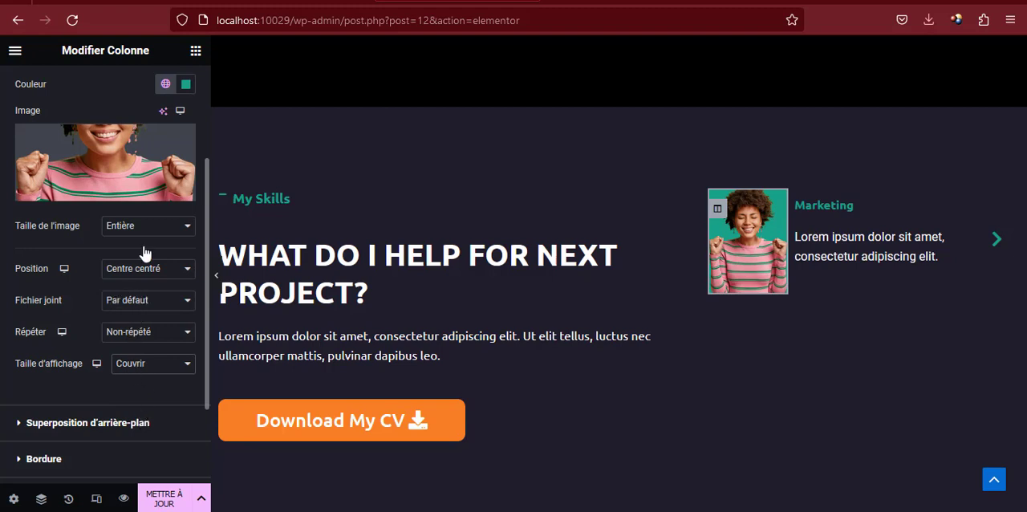
{"action": "left_click", "coordinate": [140, 4]}
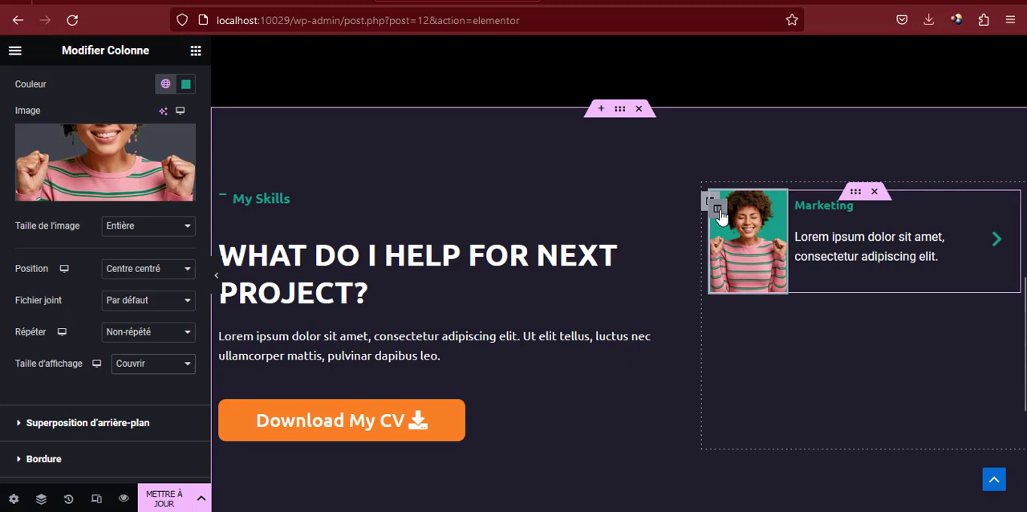
Unlink the photo column's border radius values, set Haut and Gauche to 10 px, and check the result in the full-width view
{"action": "scroll", "coordinate": [80, 361], "scroll_direction": "down", "scroll_amount": 3}
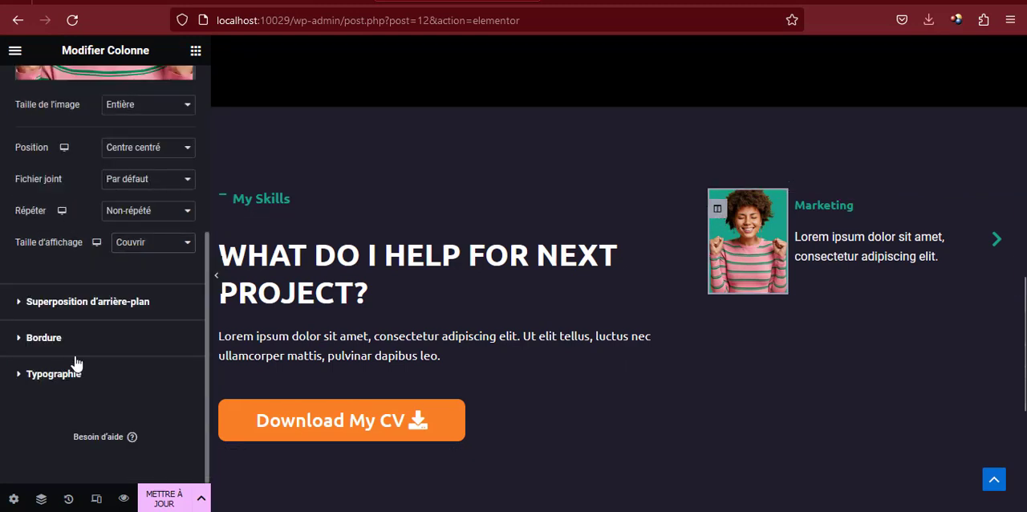
{"action": "left_click", "coordinate": [43, 338]}
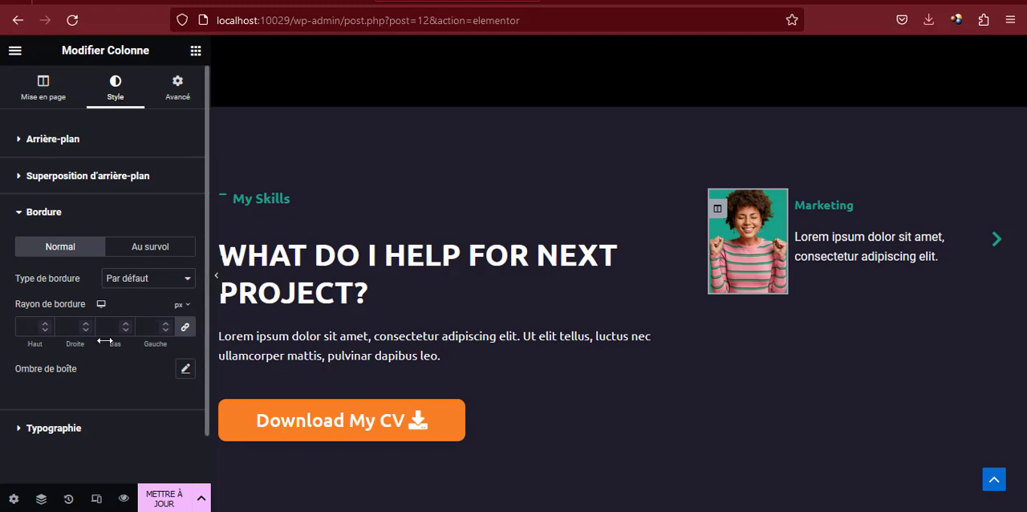
{"action": "left_click", "coordinate": [186, 329]}
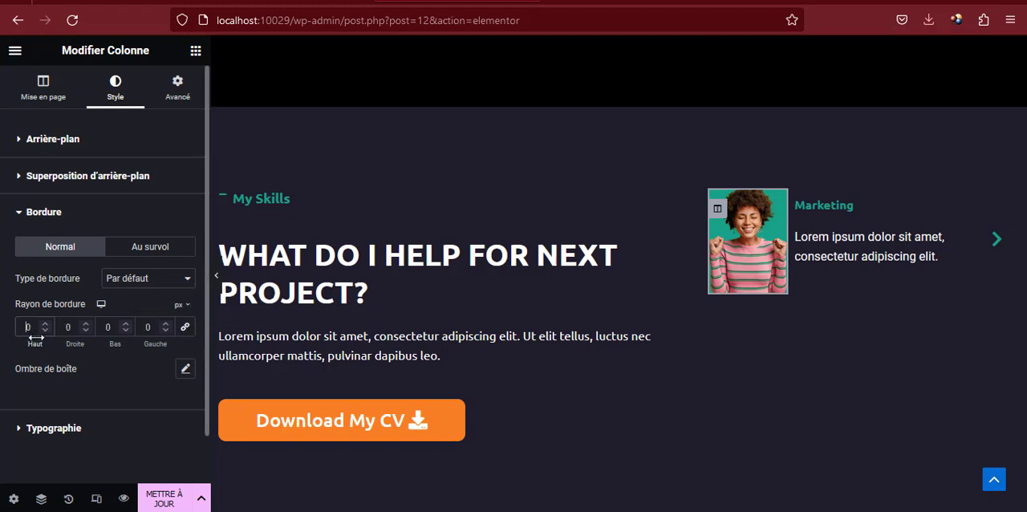
{"action": "left_click", "coordinate": [43, 329]}
{"action": "type", "text": "1"}
{"action": "left_click", "coordinate": [147, 327]}
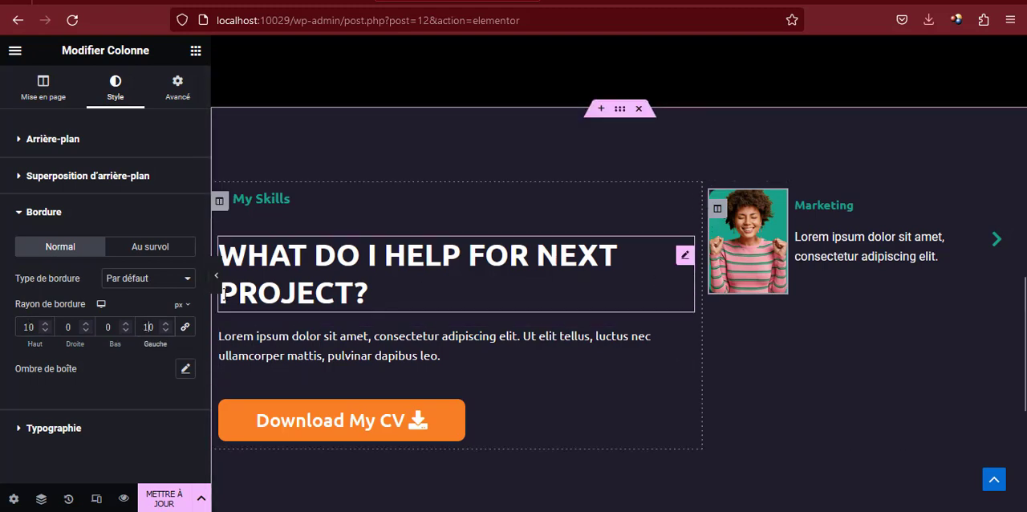
{"action": "left_click", "coordinate": [215, 277]}
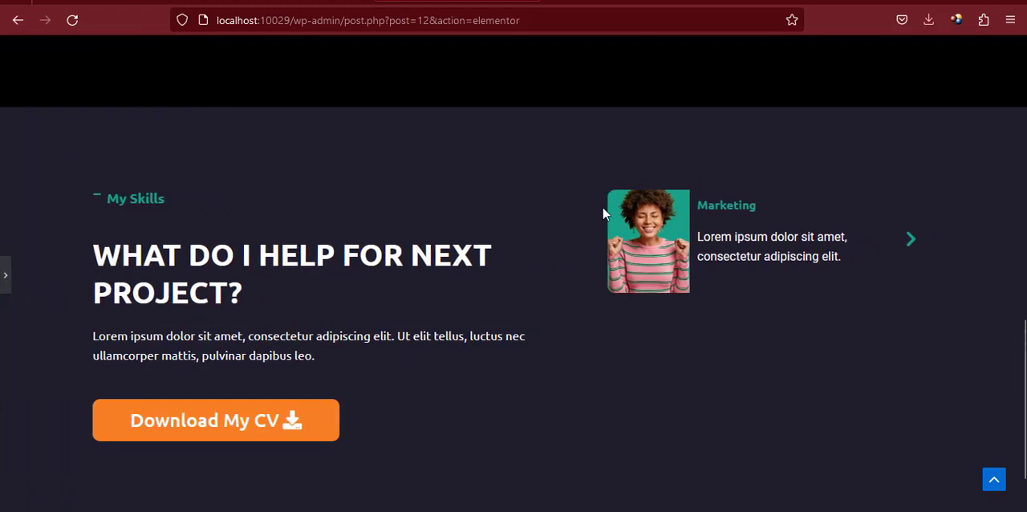
{"action": "left_click", "coordinate": [4, 277]}
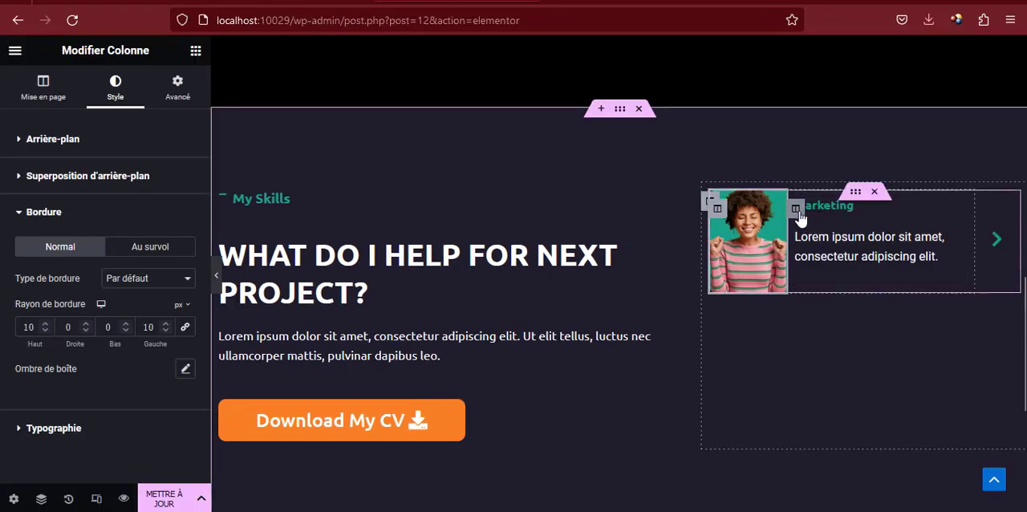
Give the Marketing card's text column a Classique background in black, #000000
{"action": "left_click", "coordinate": [797, 210]}
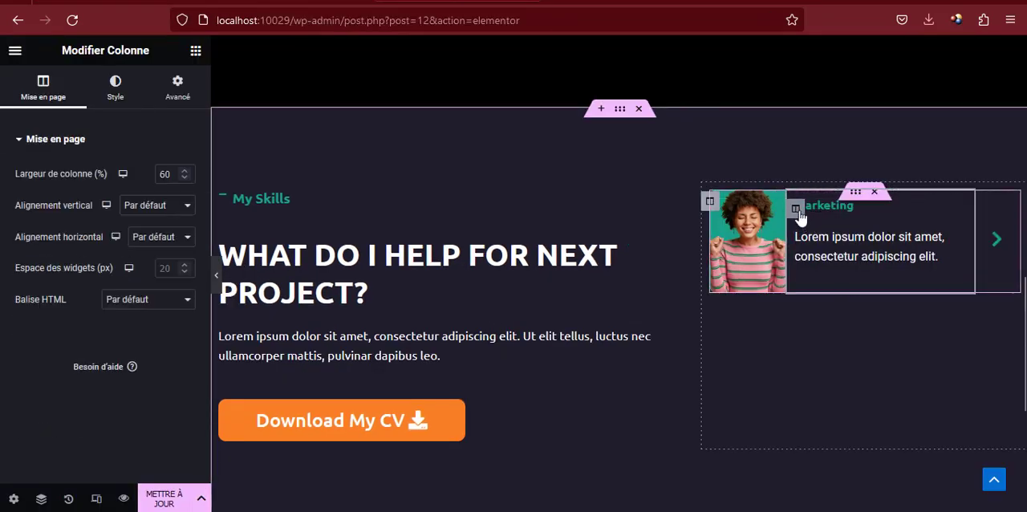
{"action": "left_click", "coordinate": [116, 85]}
{"action": "left_click", "coordinate": [145, 206]}
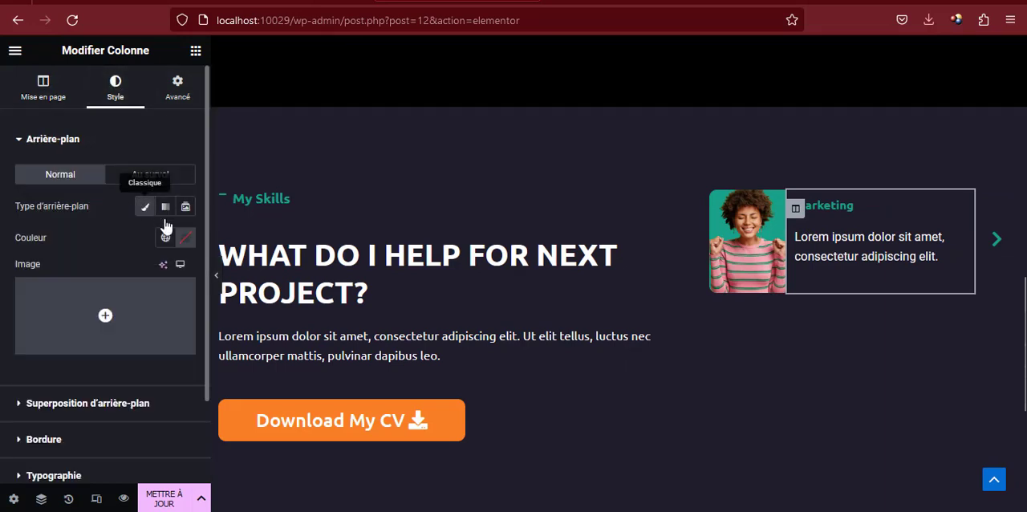
{"action": "left_click", "coordinate": [184, 239]}
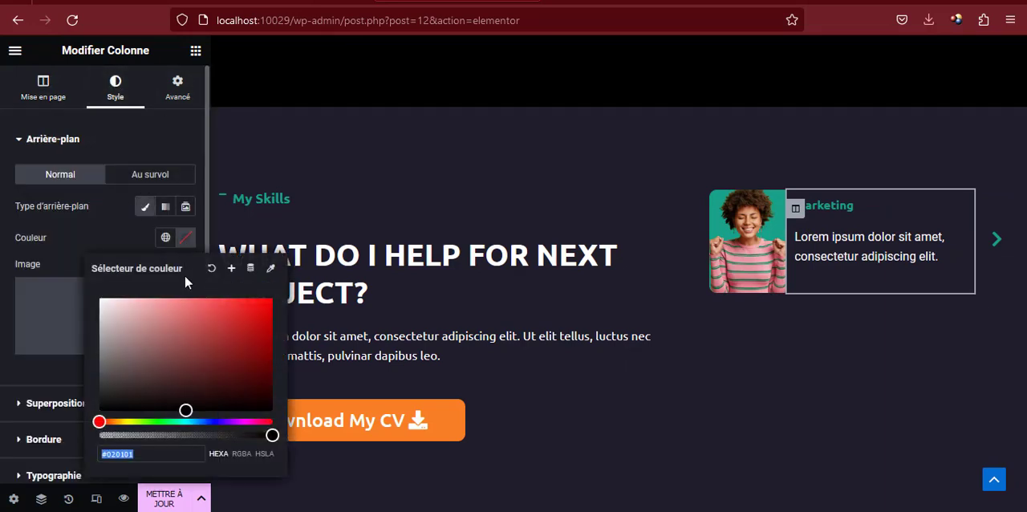
{"action": "left_click_drag", "start_coordinate": [230, 316], "coordinate": [275, 424]}
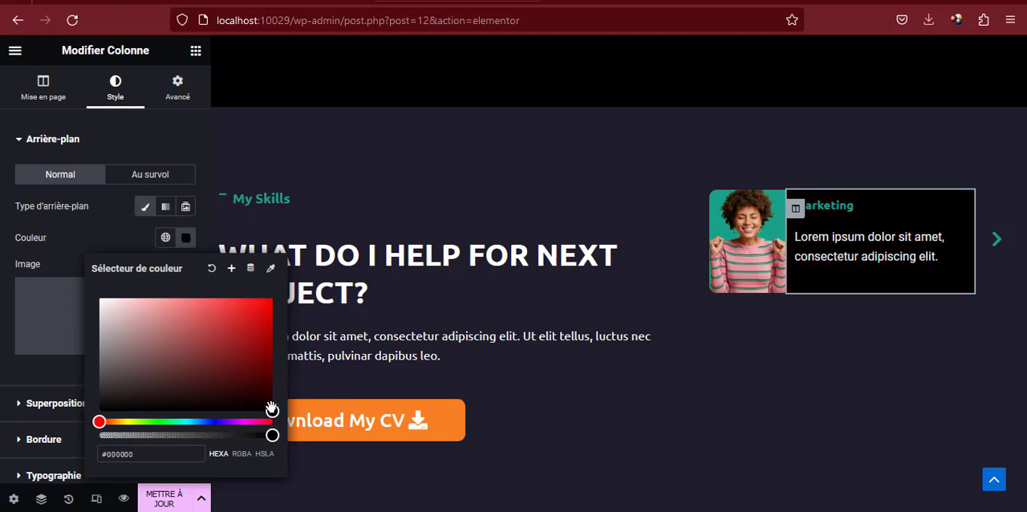
Give the Marketing card's chevron column a Classique background in black
{"action": "left_click", "coordinate": [909, 199]}
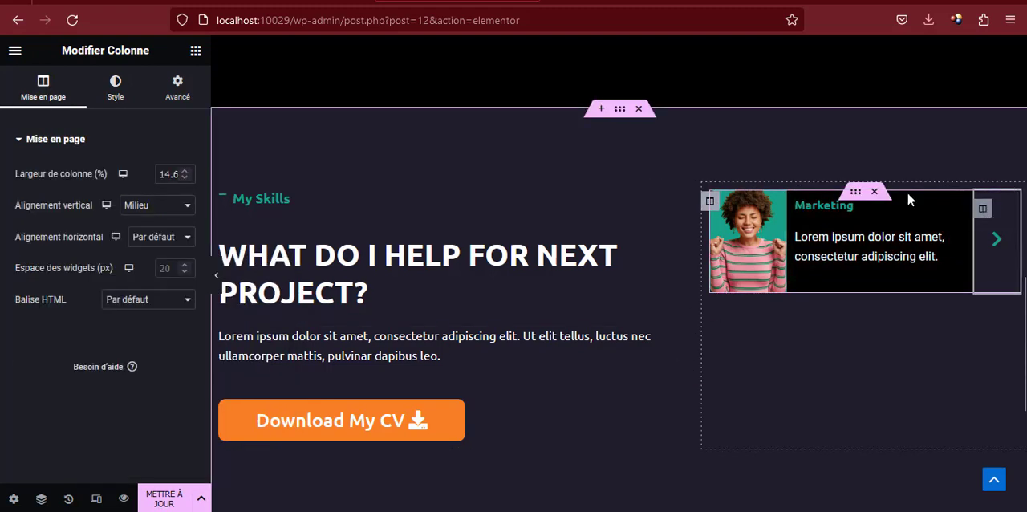
{"action": "left_click", "coordinate": [123, 89]}
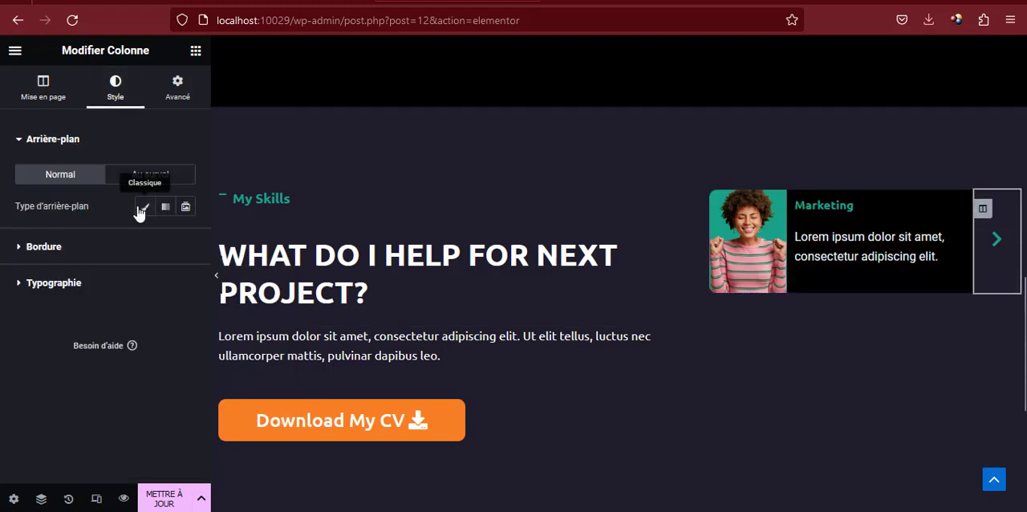
{"action": "left_click", "coordinate": [142, 208]}
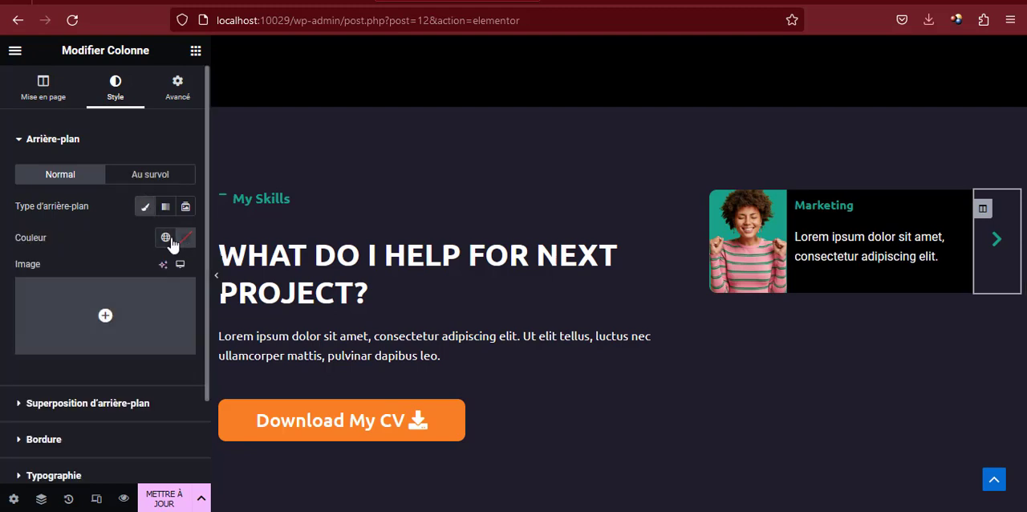
{"action": "left_click", "coordinate": [184, 238]}
{"action": "left_click_drag", "start_coordinate": [223, 340], "coordinate": [272, 411]}
{"action": "left_click", "coordinate": [186, 238]}
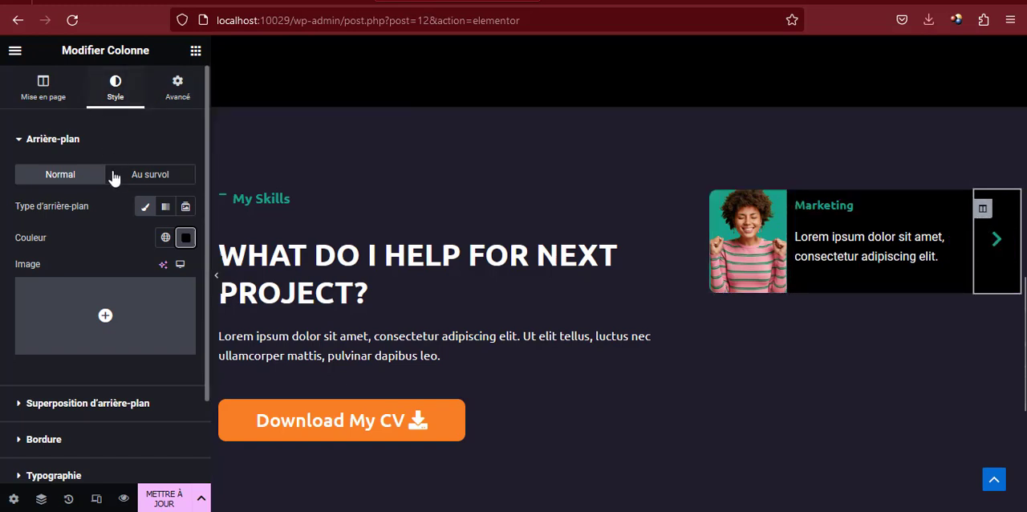
Unlink the chevron column's border radius values, set Droite and Bas to 10 px, and check the card in the full-width view
{"action": "scroll", "coordinate": [105, 201], "scroll_direction": "down", "scroll_amount": 2}
{"action": "left_click", "coordinate": [44, 337]}
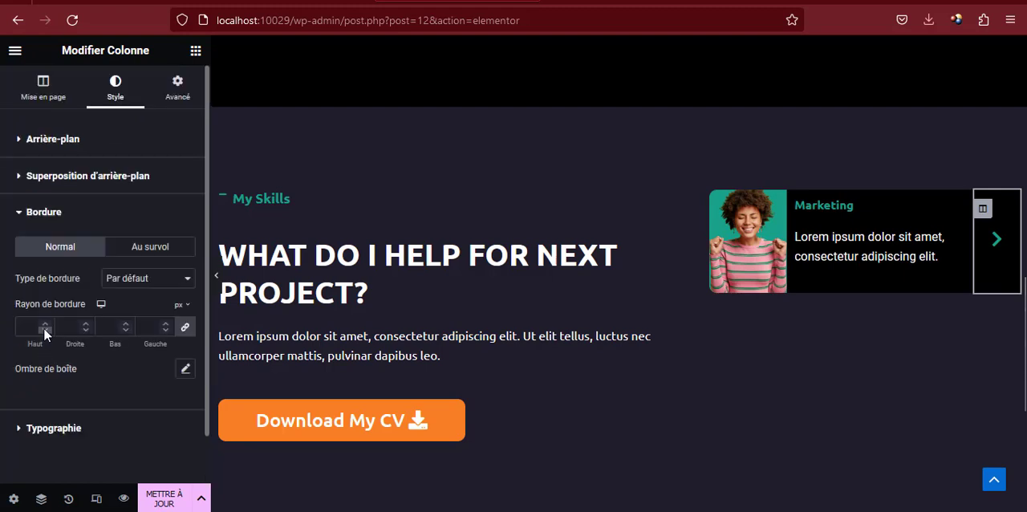
{"action": "left_click", "coordinate": [184, 329]}
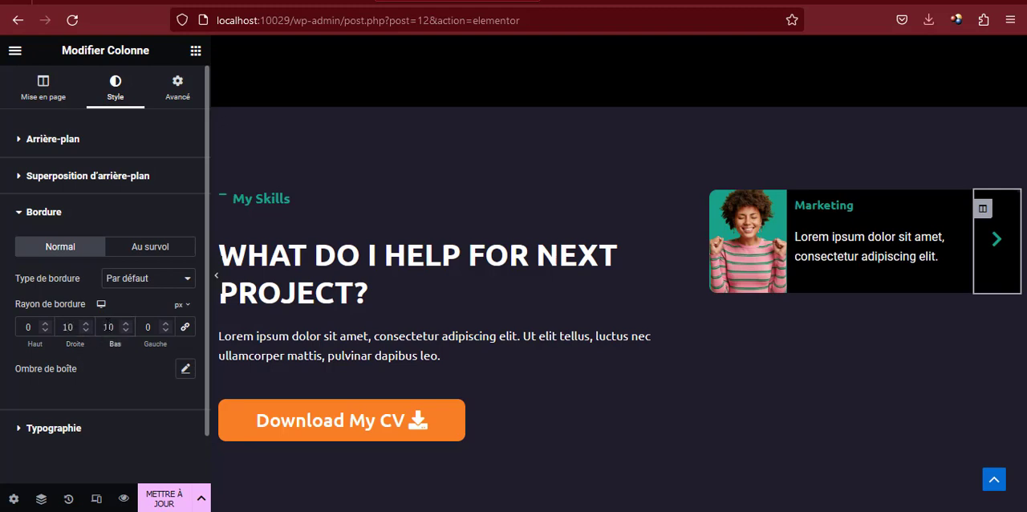
{"action": "left_click", "coordinate": [217, 278]}
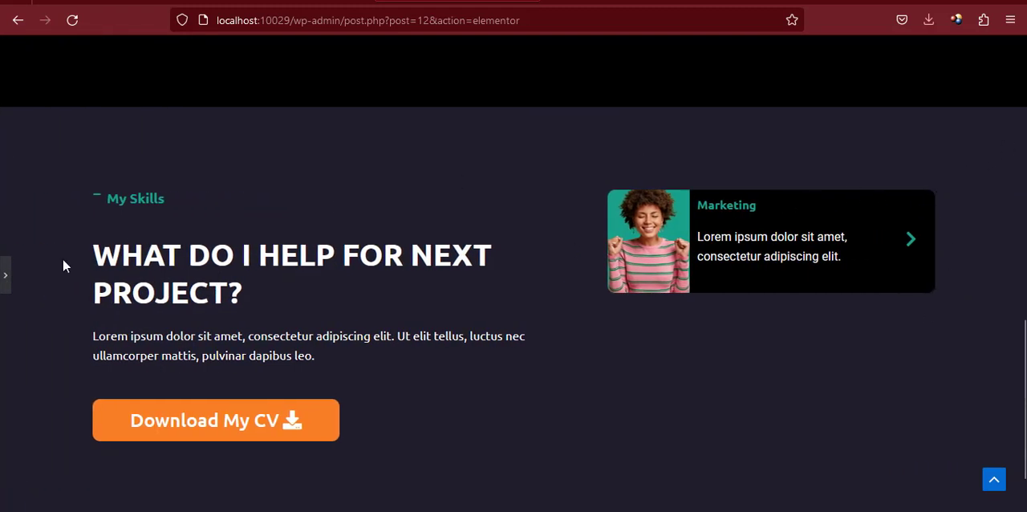
{"action": "left_click", "coordinate": [5, 276]}
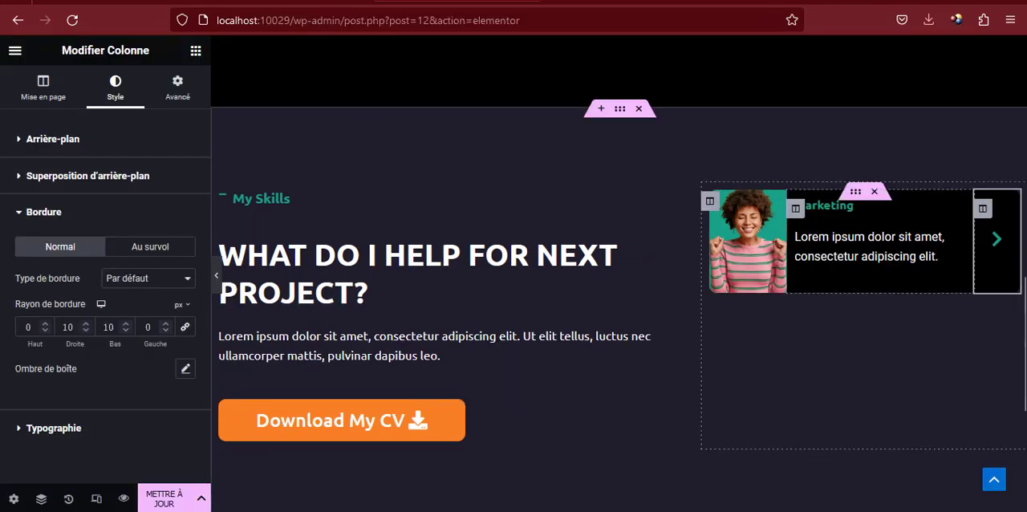
Set the Haut and Bas outer margins of the Marketing card's inner section to 10 px
{"action": "left_click", "coordinate": [856, 196]}
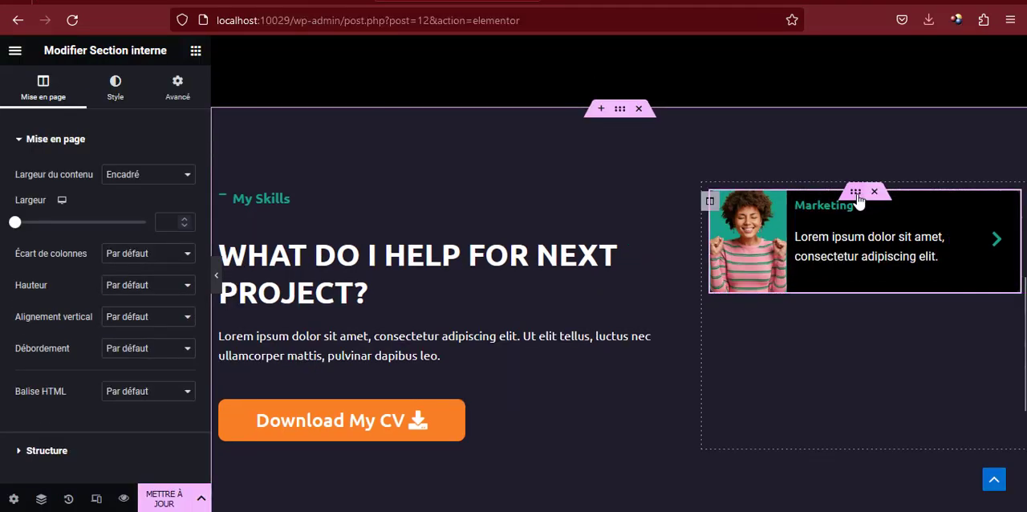
{"action": "left_click", "coordinate": [177, 90]}
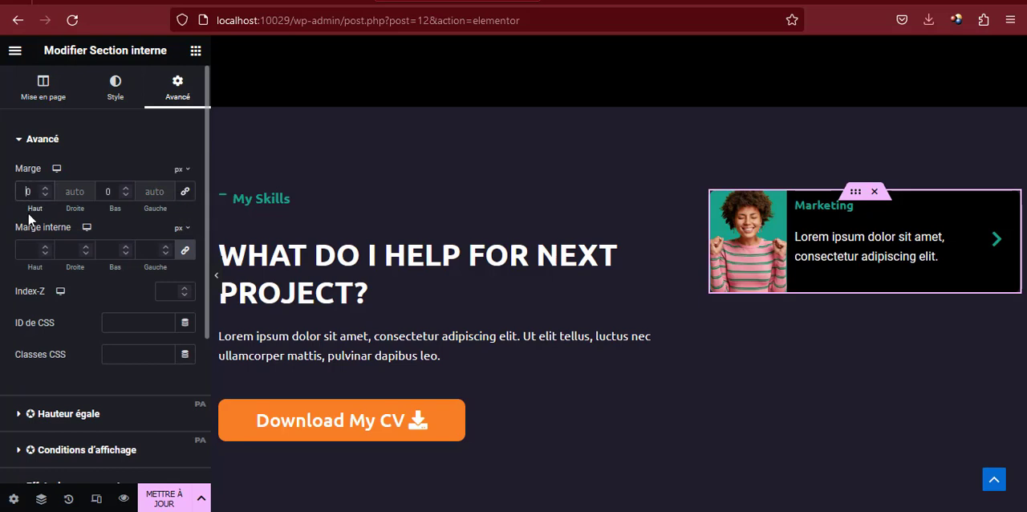
{"action": "type", "text": "10"}
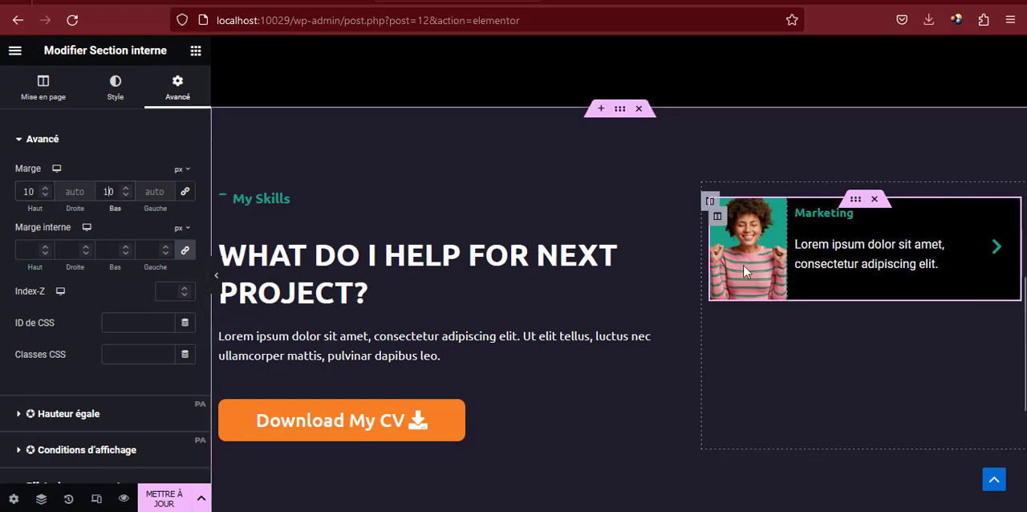
Duplicate the Marketing card's inner section twice to make a column of three cards
{"action": "right_click", "coordinate": [855, 207]}
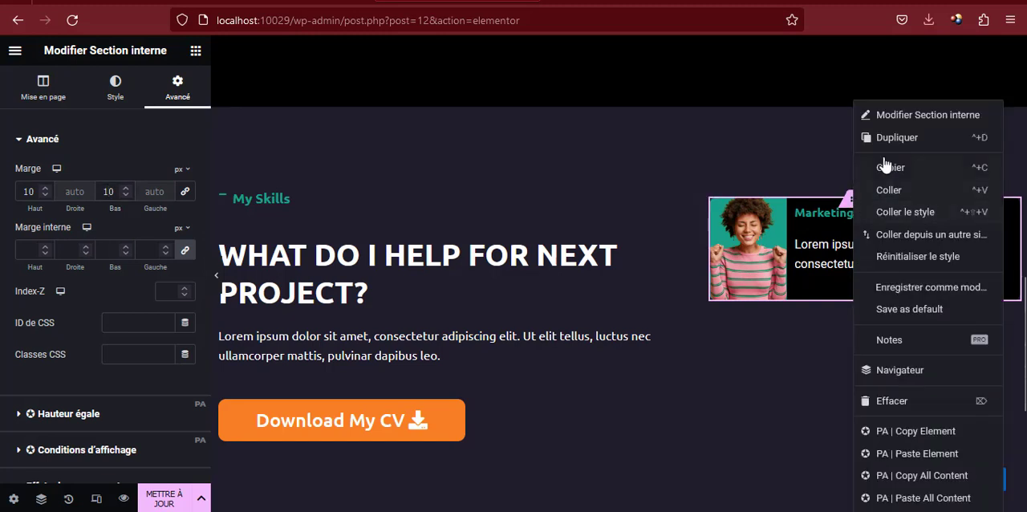
{"action": "left_click", "coordinate": [887, 151]}
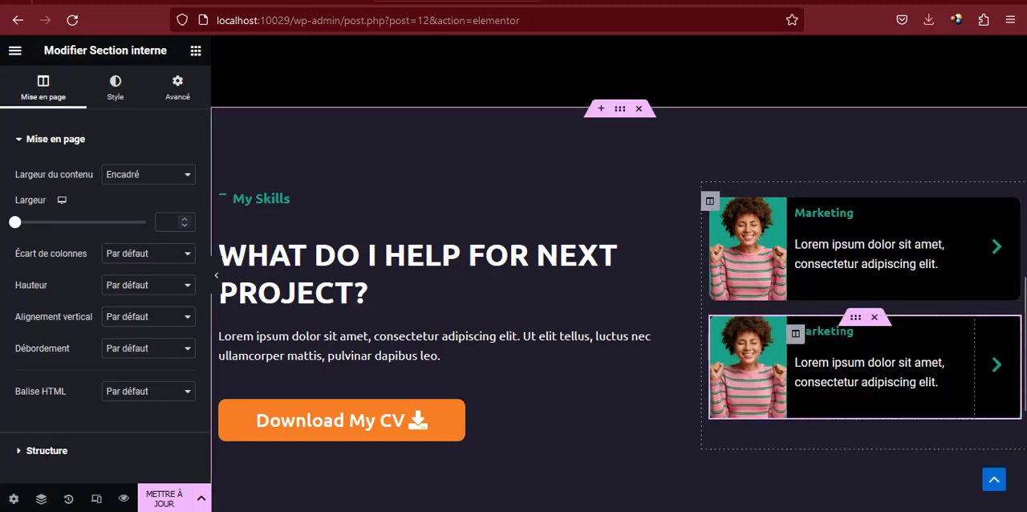
{"action": "right_click", "coordinate": [854, 320]}
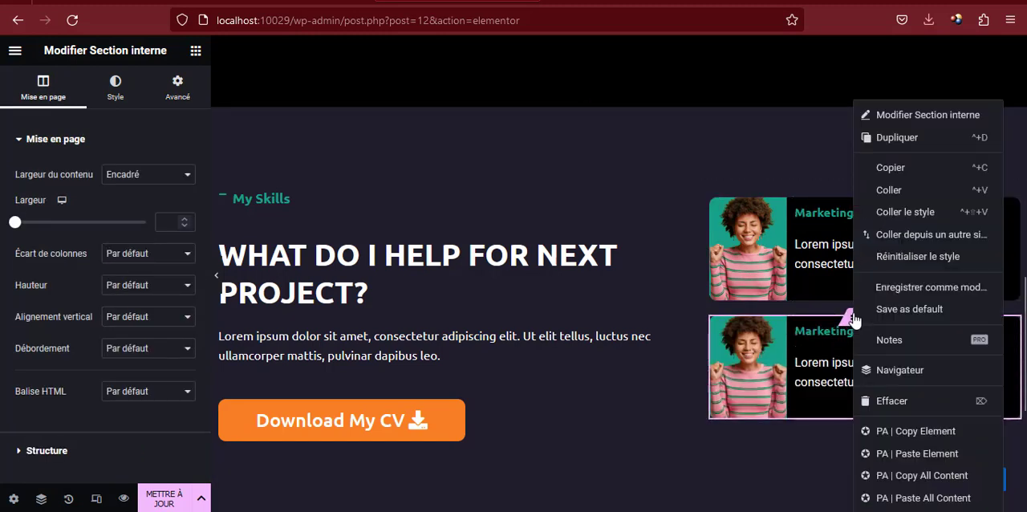
{"action": "left_click", "coordinate": [886, 151]}
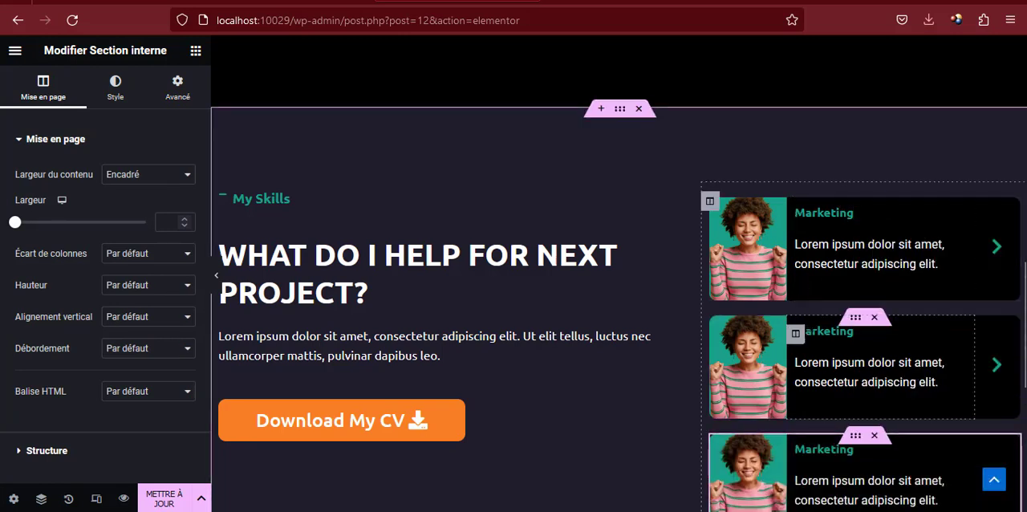
Replace the second card's title with "Website & Design", copied from the reference site
{"action": "scroll", "coordinate": [800, 313], "scroll_direction": "down", "scroll_amount": 1}
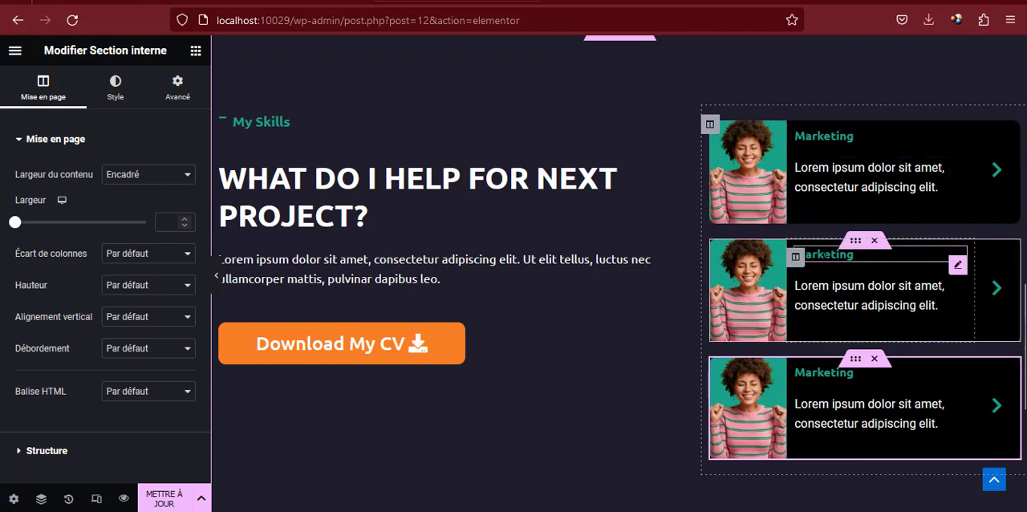
{"action": "left_click", "coordinate": [853, 255]}
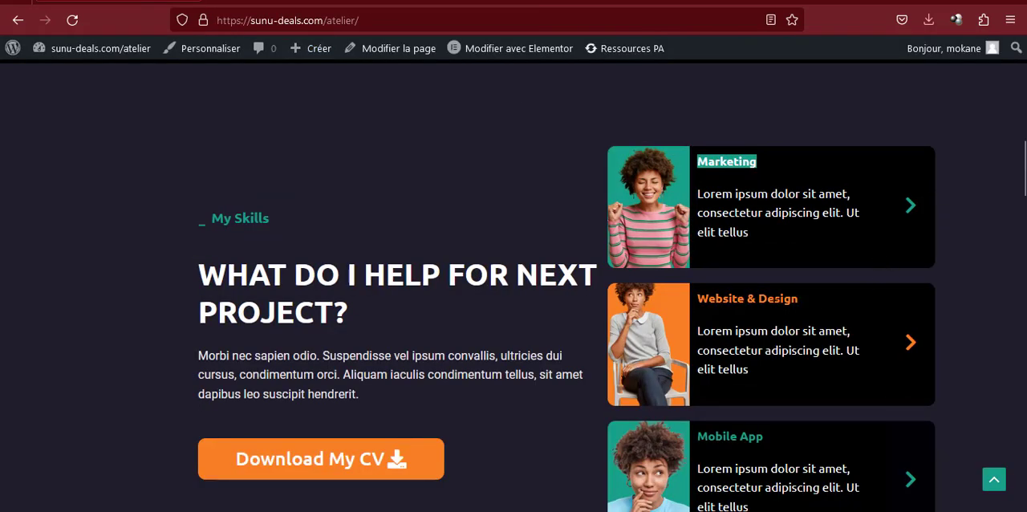
{"action": "left_click", "coordinate": [769, 297]}
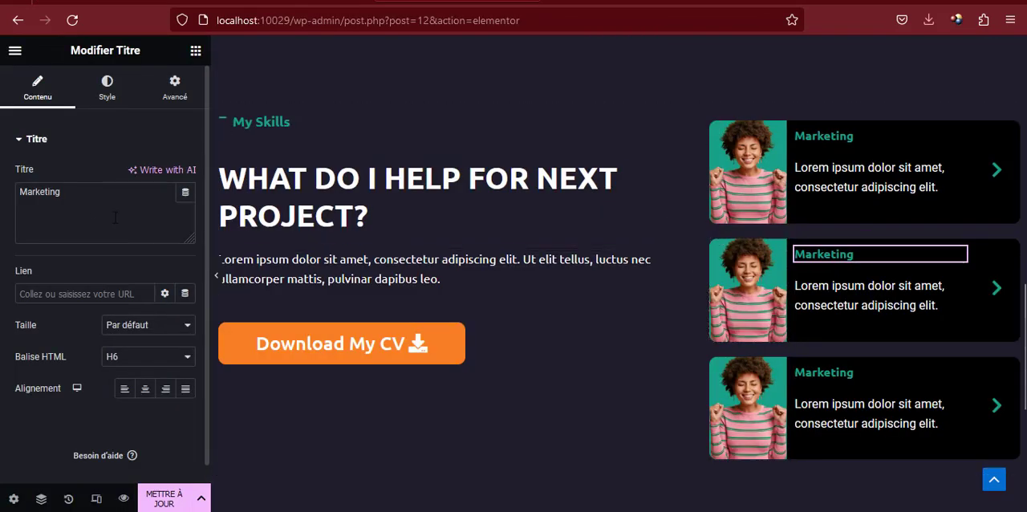
{"action": "triple_click", "coordinate": [93, 208]}
{"action": "type", "text": "Website & Design"}
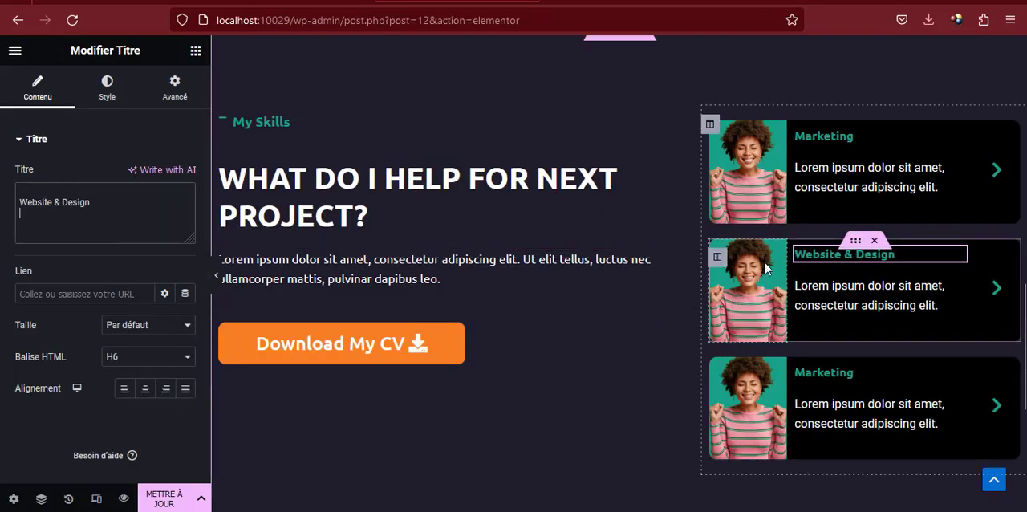
Change the background colour of the Website & Design card's photo column to the global colour orange
{"action": "left_click", "coordinate": [718, 259]}
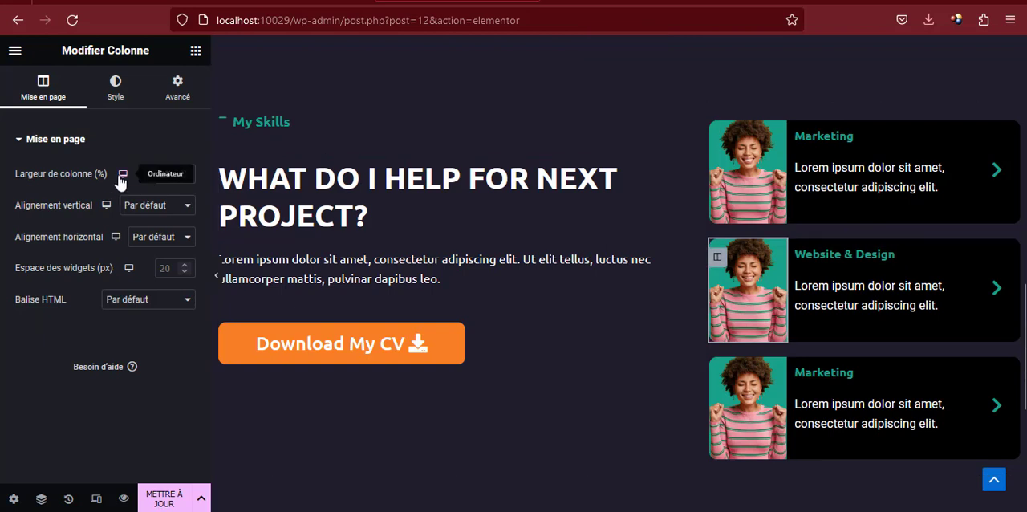
{"action": "left_click", "coordinate": [115, 86]}
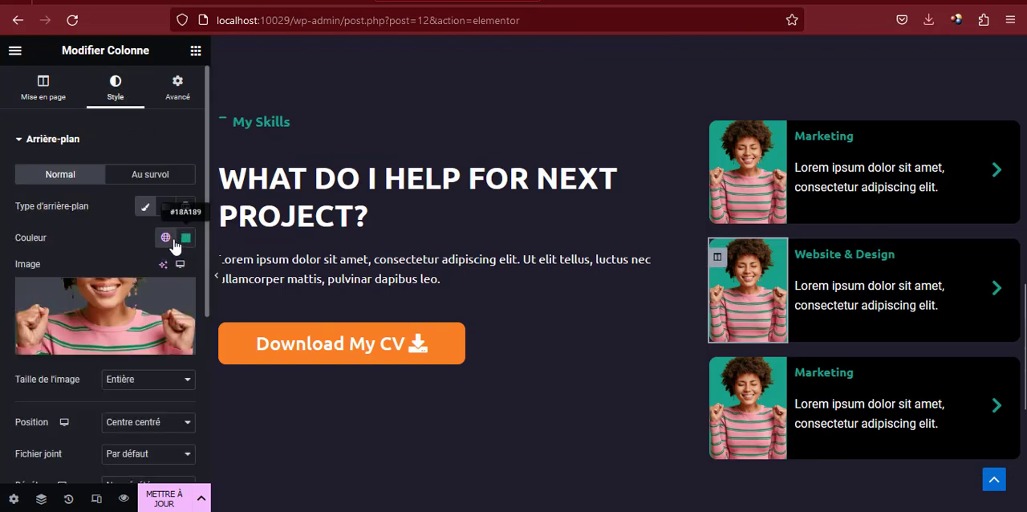
{"action": "left_click", "coordinate": [166, 238]}
{"action": "scroll", "coordinate": [80, 407], "scroll_direction": "down", "scroll_amount": 2}
{"action": "scroll", "coordinate": [76, 449], "scroll_direction": "down", "scroll_amount": 4}
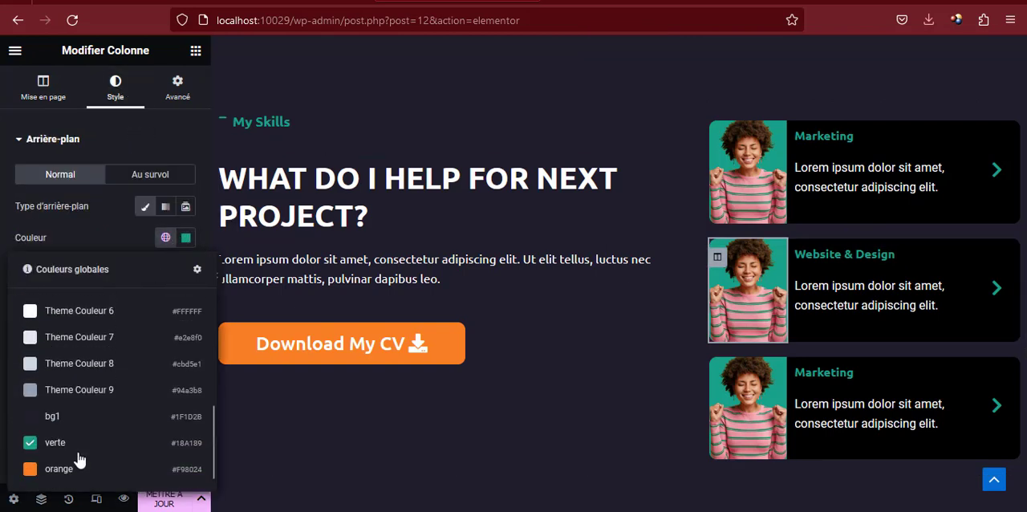
{"action": "left_click", "coordinate": [64, 470]}
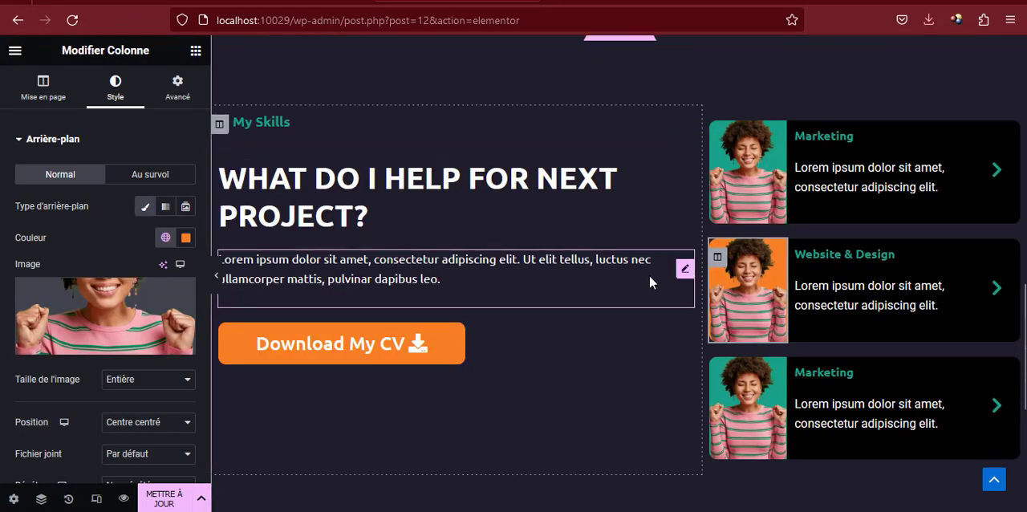
Upload case studie2.png from the images folder and use it as the photo column's background image in the Website & Design card
{"action": "left_click", "coordinate": [104, 315]}
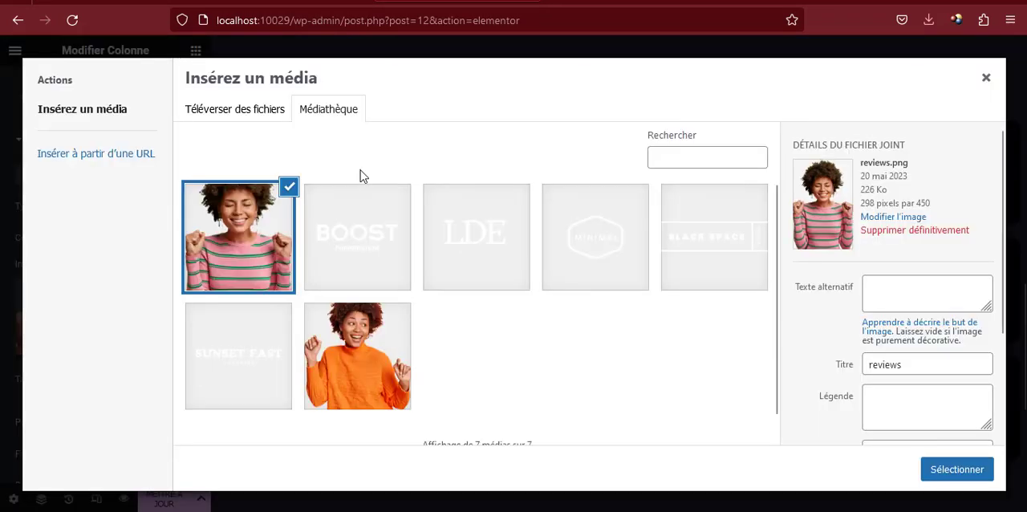
{"action": "left_click", "coordinate": [241, 110]}
{"action": "left_click", "coordinate": [633, 297]}
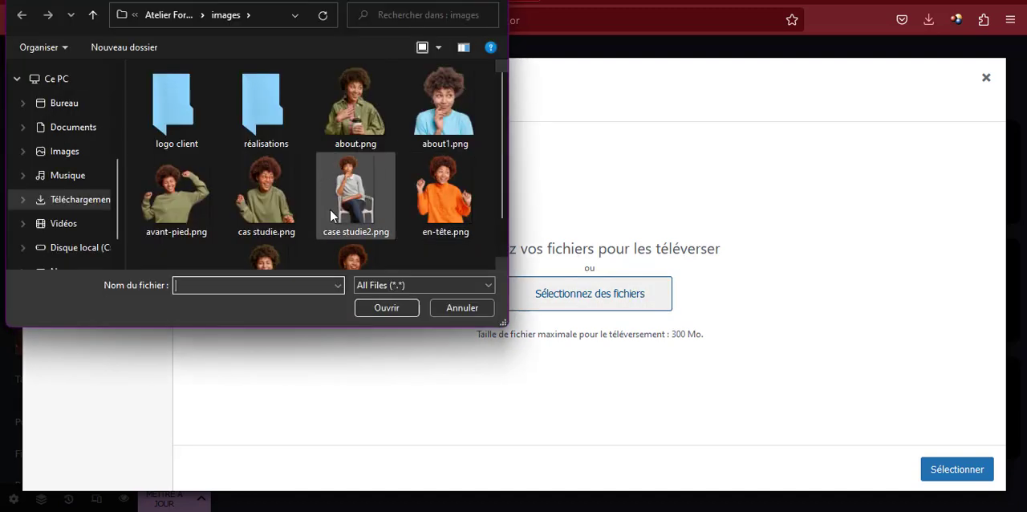
{"action": "left_click", "coordinate": [359, 184]}
{"action": "double_click", "coordinate": [358, 179]}
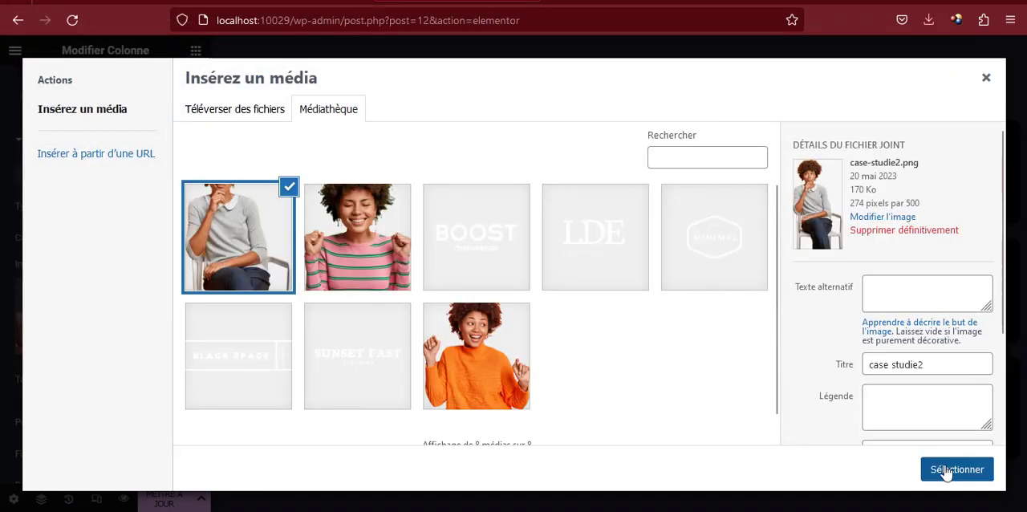
{"action": "left_click", "coordinate": [955, 470]}
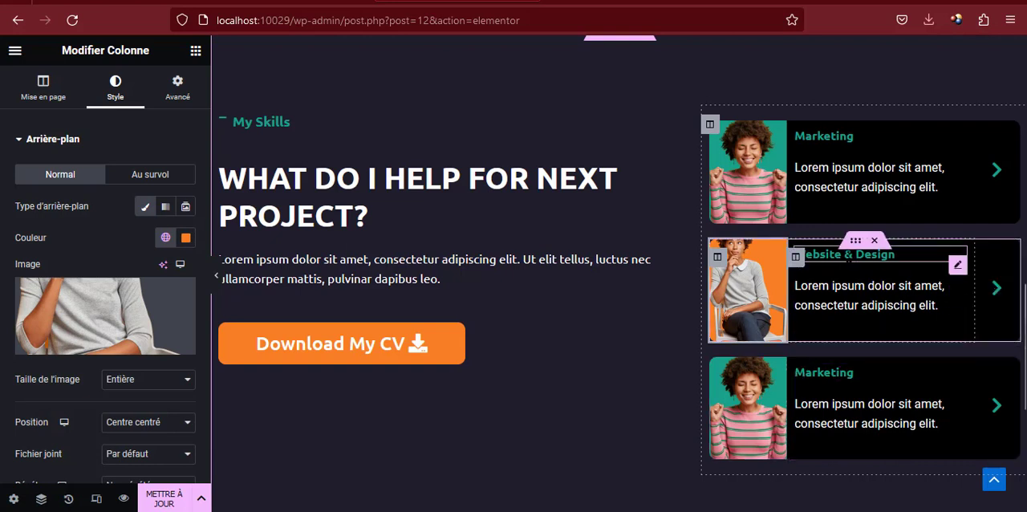
Set the text colour of the Website & Design title to the global colour orange
{"action": "left_click", "coordinate": [956, 264]}
{"action": "left_click", "coordinate": [106, 85]}
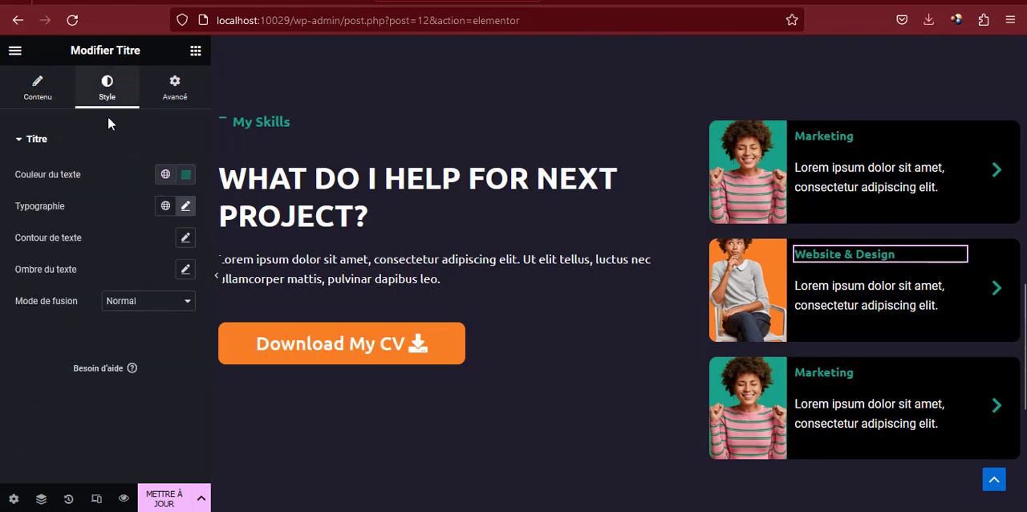
{"action": "left_click", "coordinate": [166, 176]}
{"action": "scroll", "coordinate": [92, 337], "scroll_direction": "down", "scroll_amount": 5}
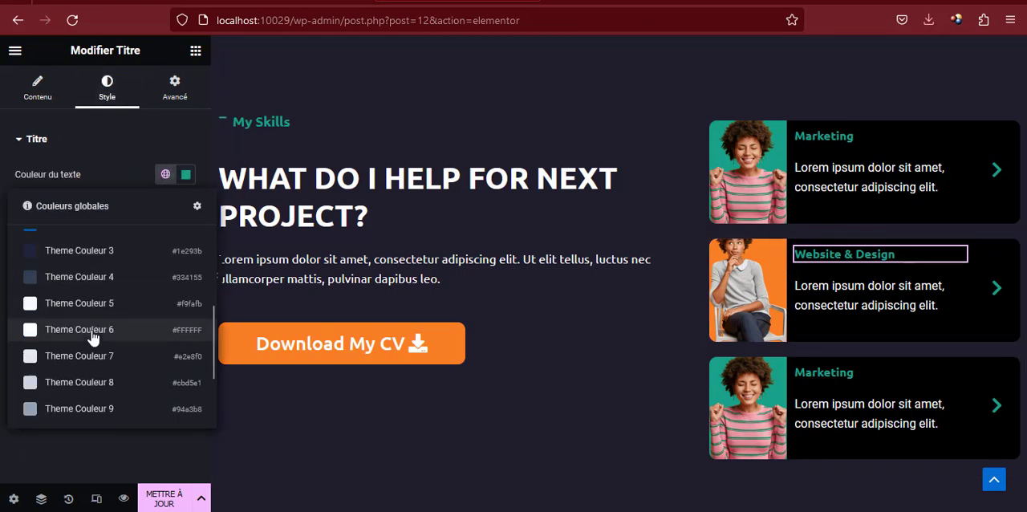
{"action": "left_click", "coordinate": [62, 413]}
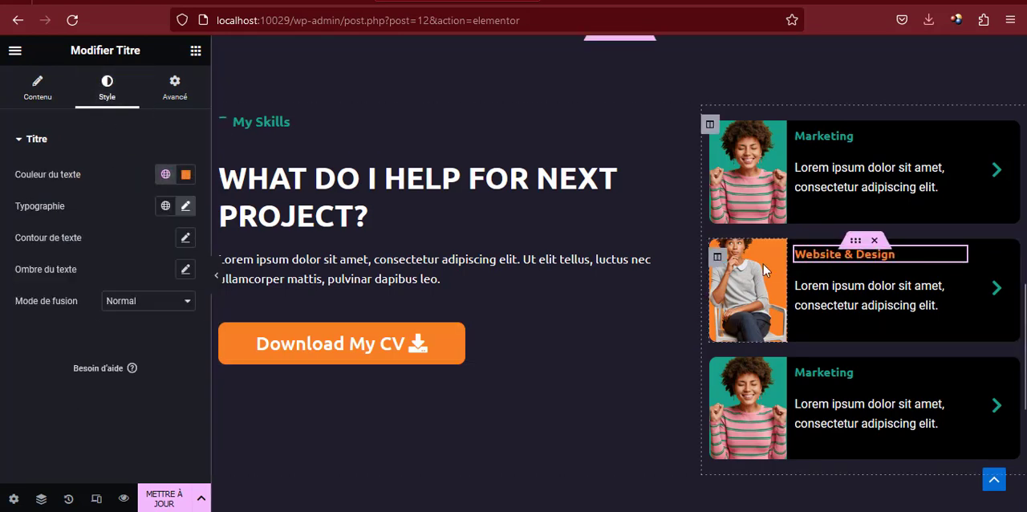
Set the main colour of the Website & Design card's arrow icon to the global colour orange
{"action": "left_click", "coordinate": [1006, 298]}
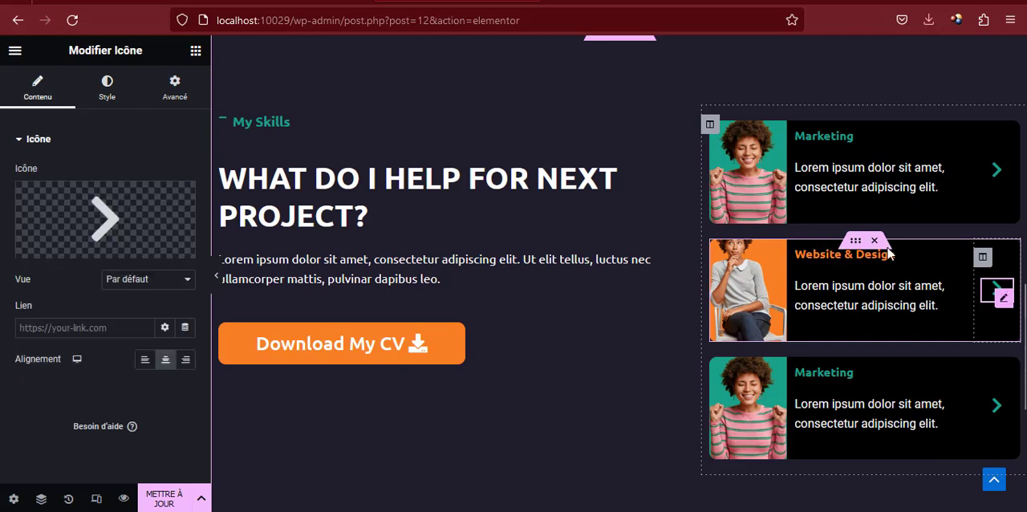
{"action": "left_click", "coordinate": [107, 87]}
{"action": "left_click", "coordinate": [165, 206]}
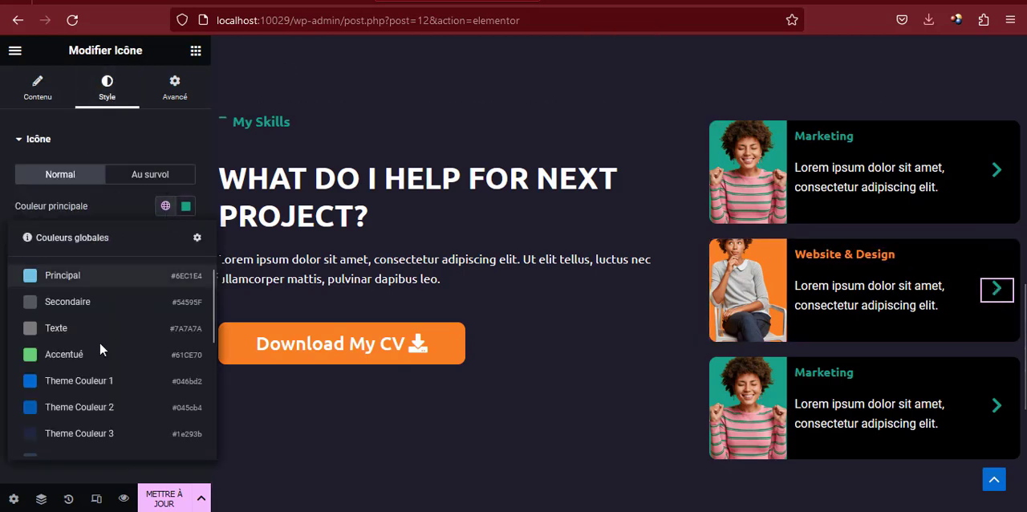
{"action": "scroll", "coordinate": [92, 377], "scroll_direction": "down", "scroll_amount": 3}
{"action": "left_click", "coordinate": [72, 435]}
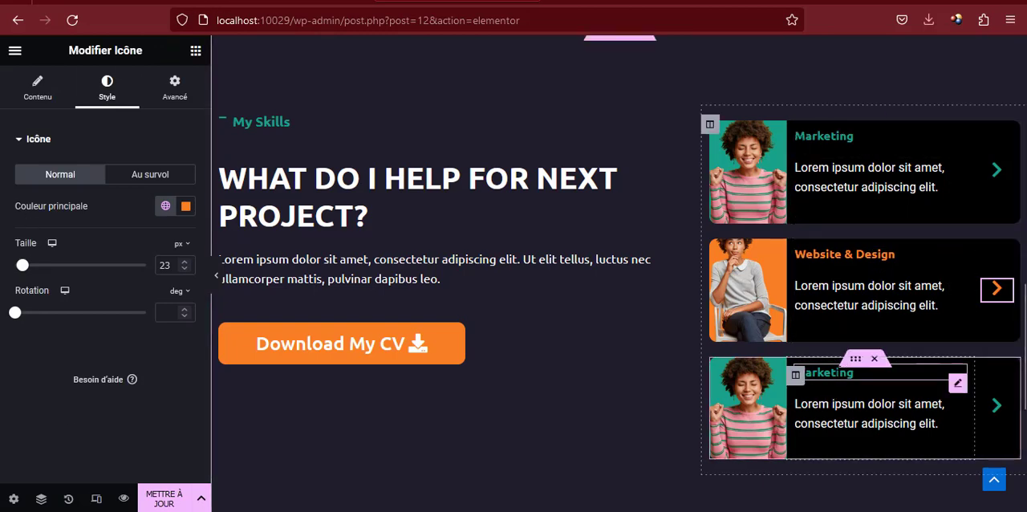
Replace the third card's Marketing title with "Mobile App", copied from the reference site
{"action": "left_click", "coordinate": [834, 372]}
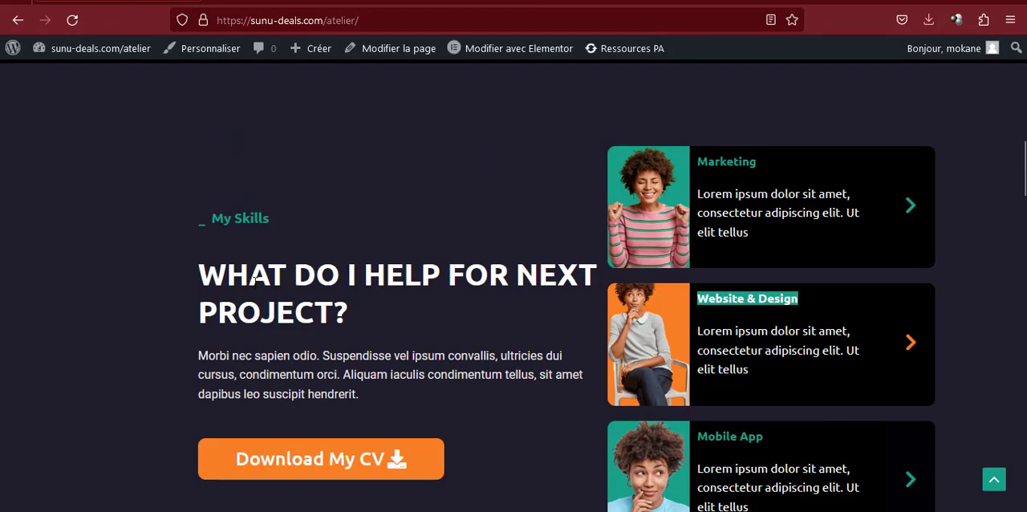
{"action": "scroll", "coordinate": [742, 414], "scroll_direction": "down", "scroll_amount": 2}
{"action": "double_click", "coordinate": [729, 359]}
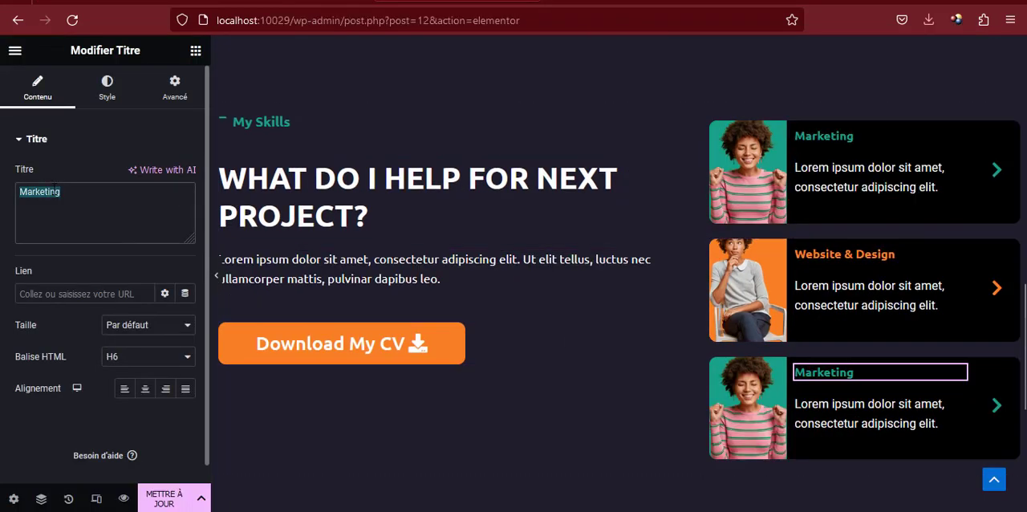
{"action": "type", "text": "Mobile App"}
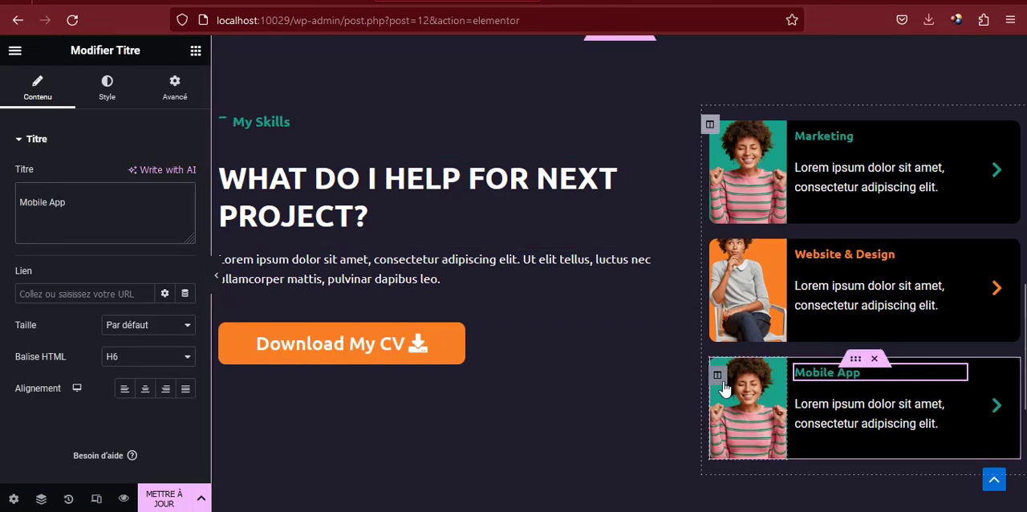
Upload about1.png from the images folder and use it as the photo column's background image in the Mobile App card
{"action": "left_click", "coordinate": [717, 375]}
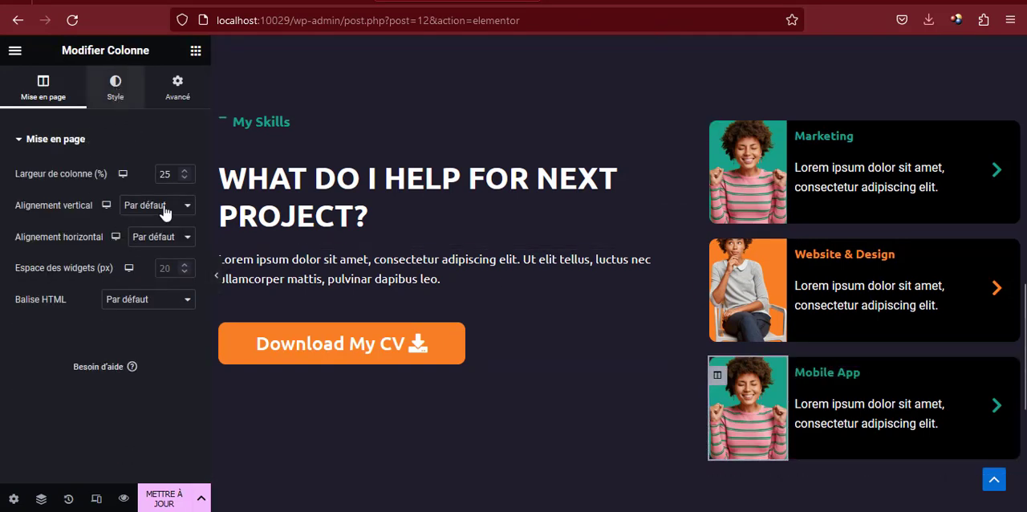
{"action": "left_click", "coordinate": [114, 86]}
{"action": "left_click", "coordinate": [150, 284]}
{"action": "left_click", "coordinate": [235, 119]}
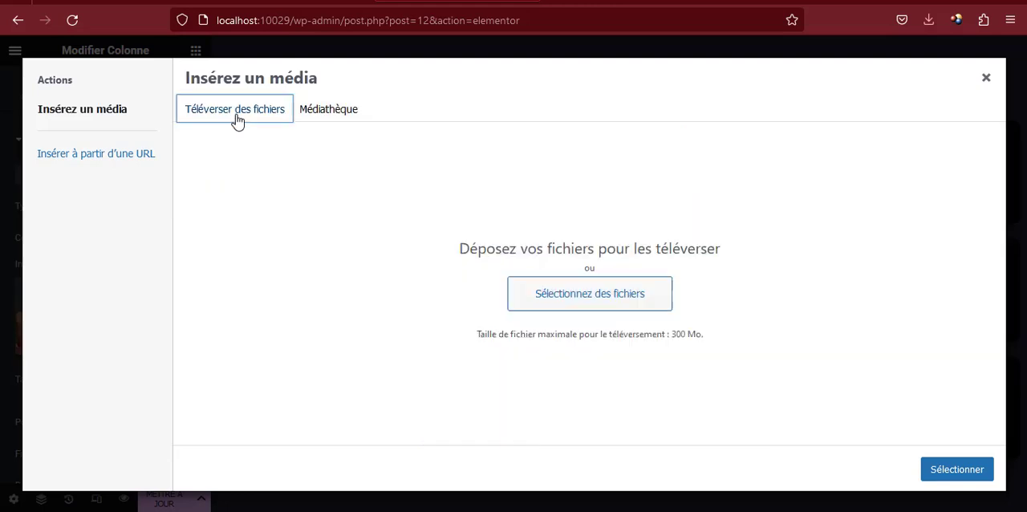
{"action": "left_click", "coordinate": [600, 294]}
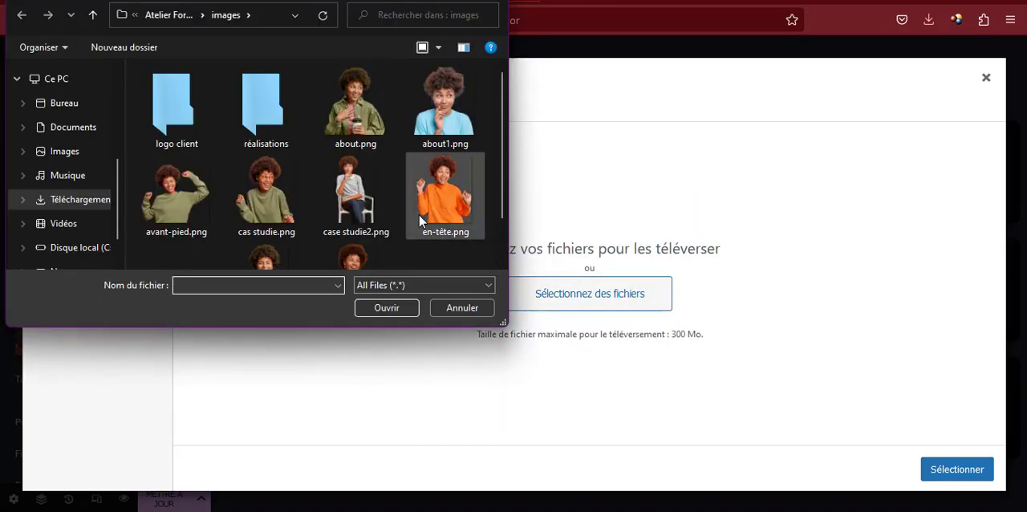
{"action": "double_click", "coordinate": [442, 102]}
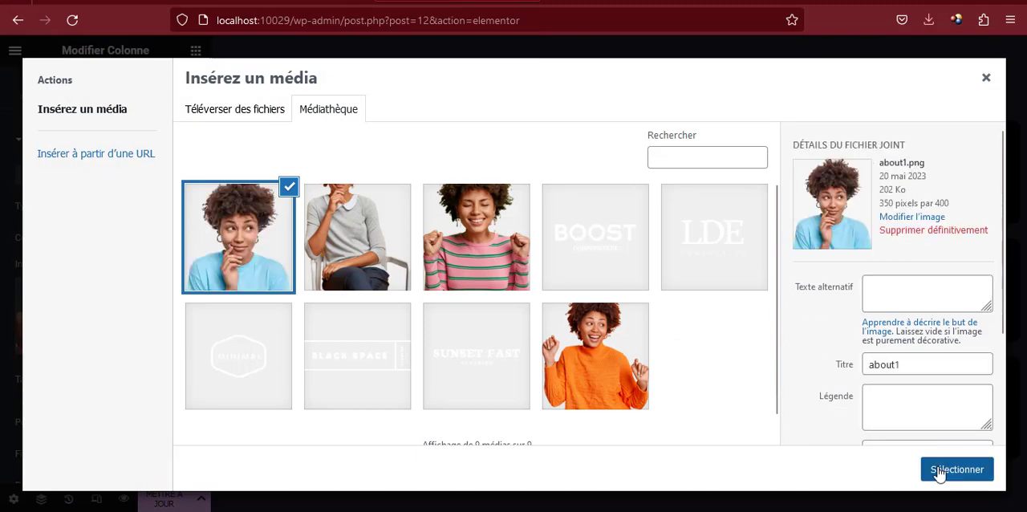
{"action": "left_click", "coordinate": [957, 470]}
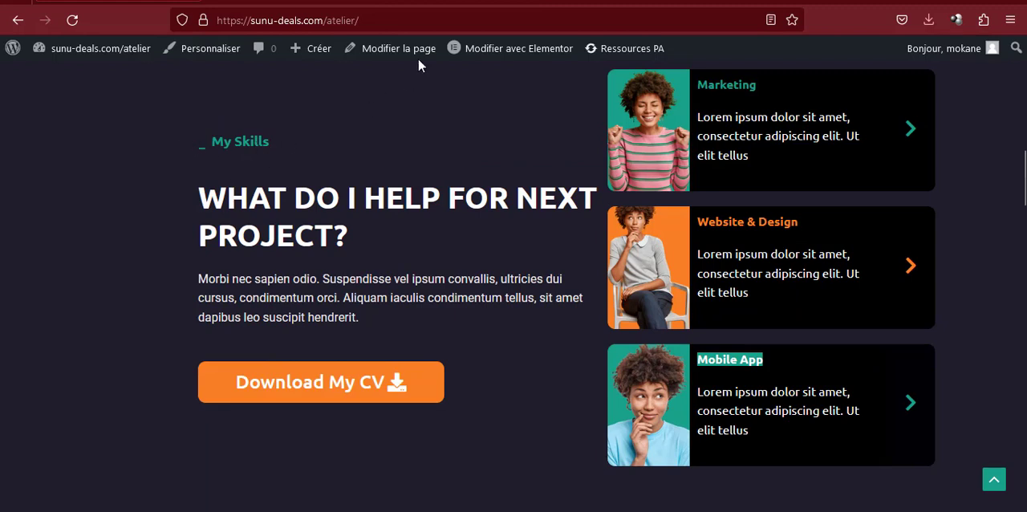
Set the vertical alignment of the My Skills text column to Milieu
{"action": "left_click", "coordinate": [441, 2]}
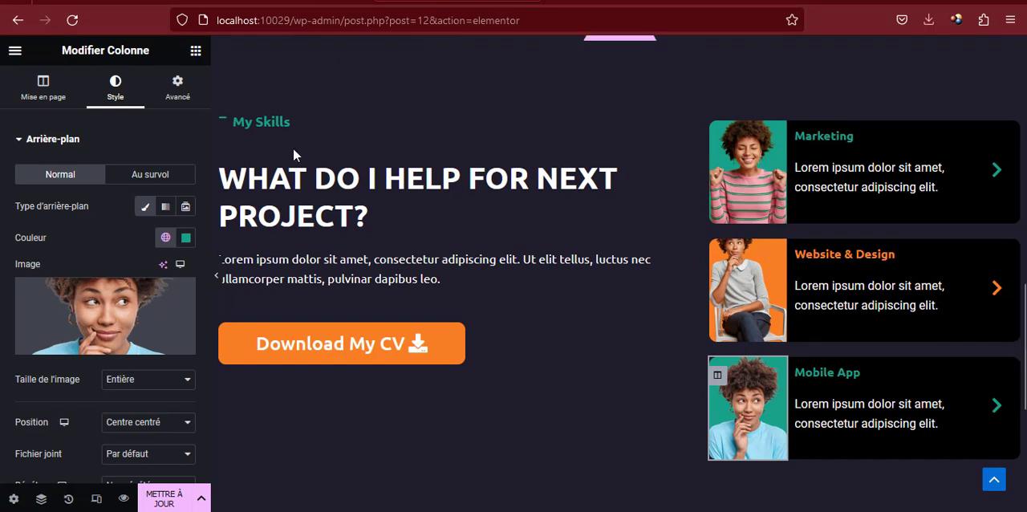
{"action": "scroll", "coordinate": [239, 150], "scroll_direction": "up", "scroll_amount": 2}
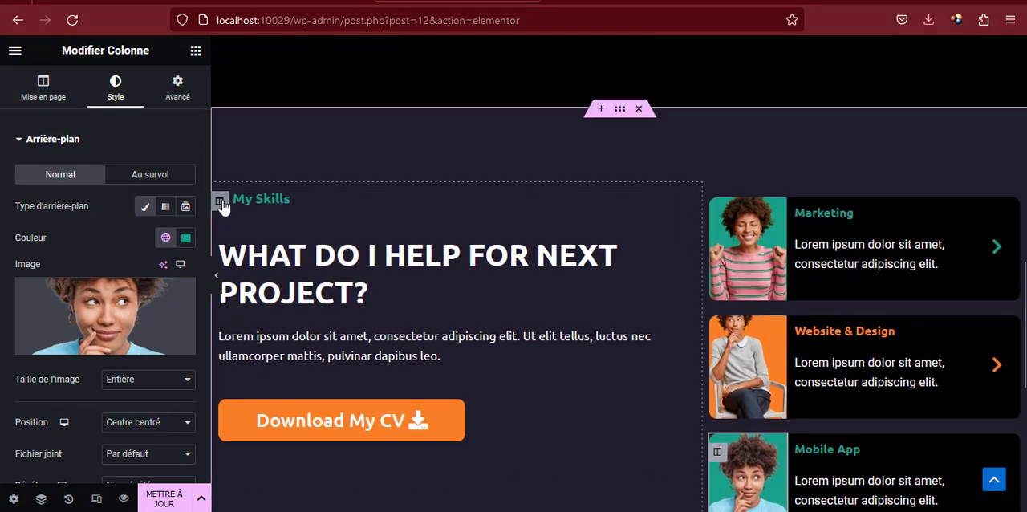
{"action": "left_click", "coordinate": [221, 202]}
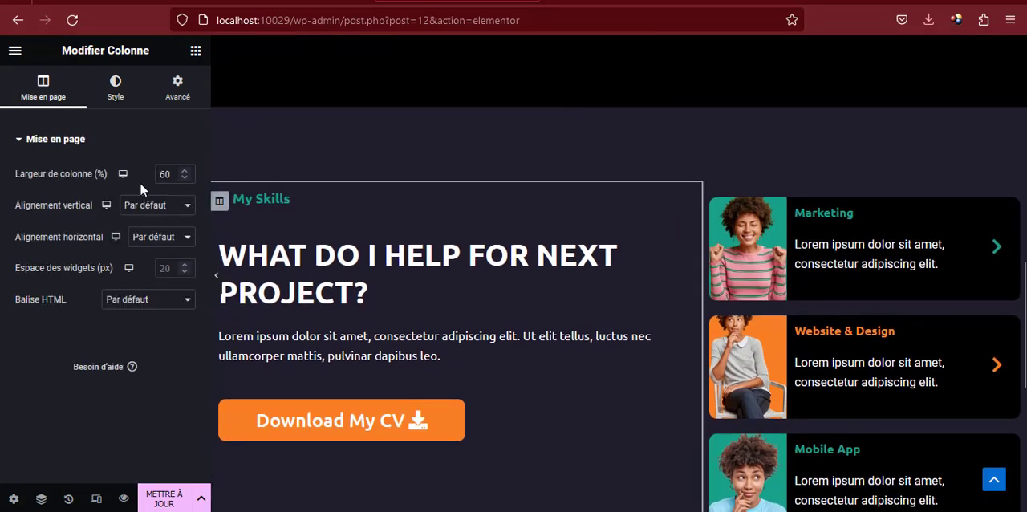
{"action": "left_click", "coordinate": [146, 207]}
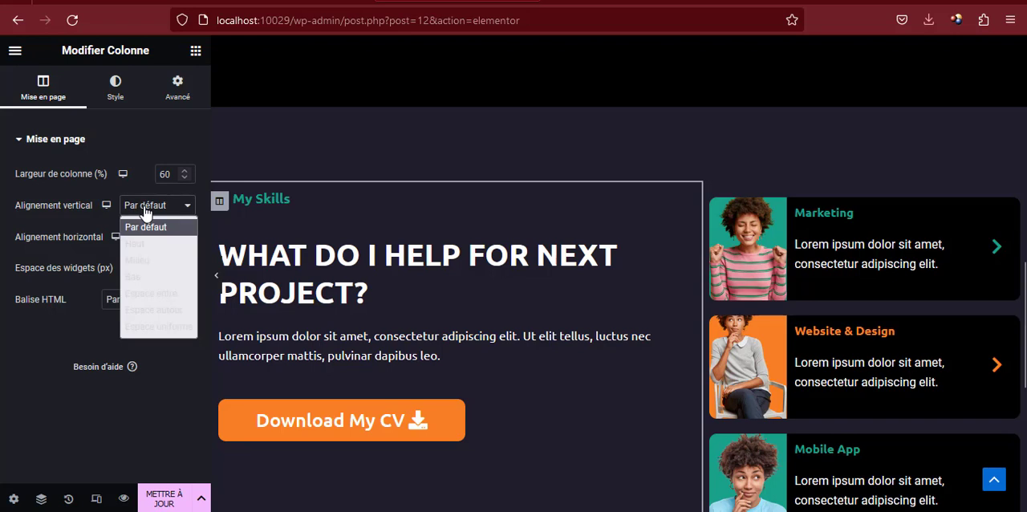
{"action": "left_click", "coordinate": [151, 261]}
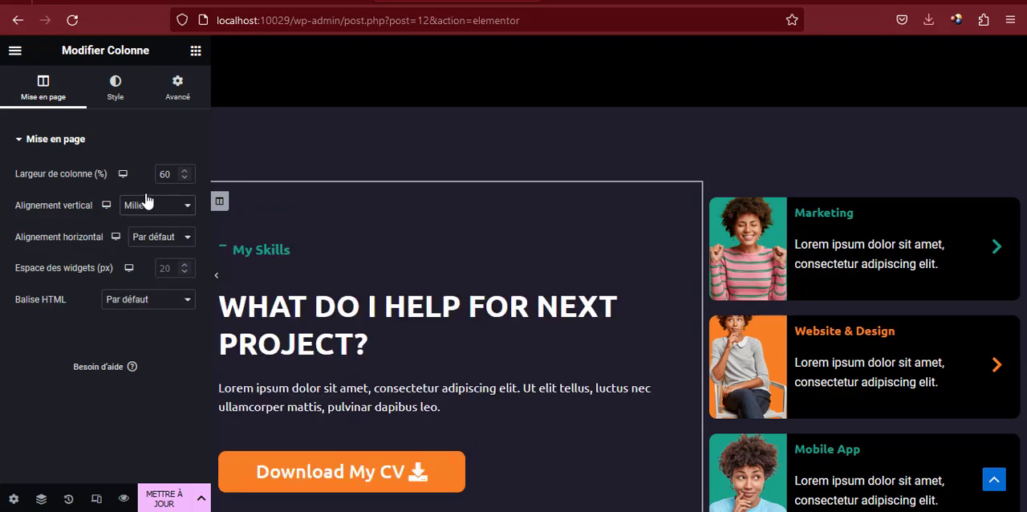
Give the My Skills text column a left inner margin of 100 px, with 0 on its other sides
{"action": "left_click", "coordinate": [177, 89]}
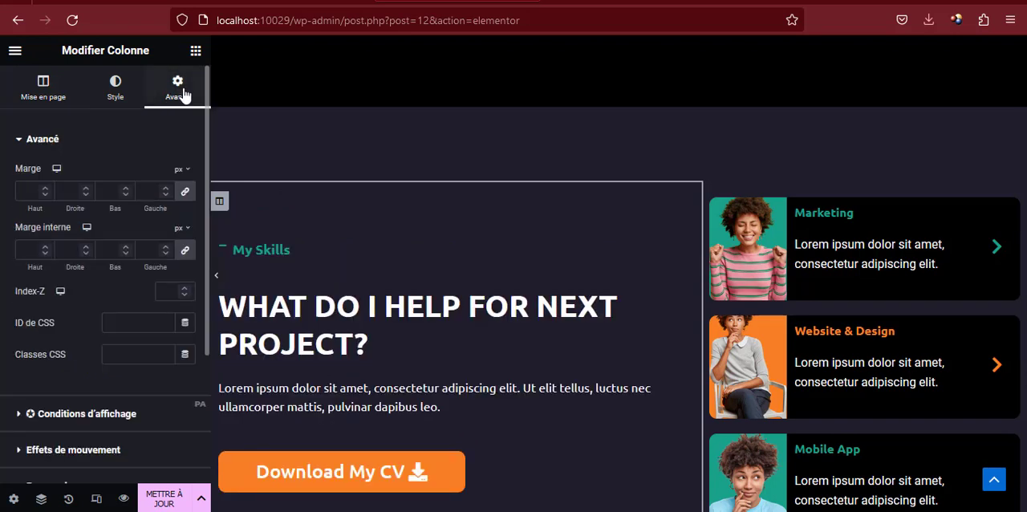
{"action": "left_click", "coordinate": [166, 254]}
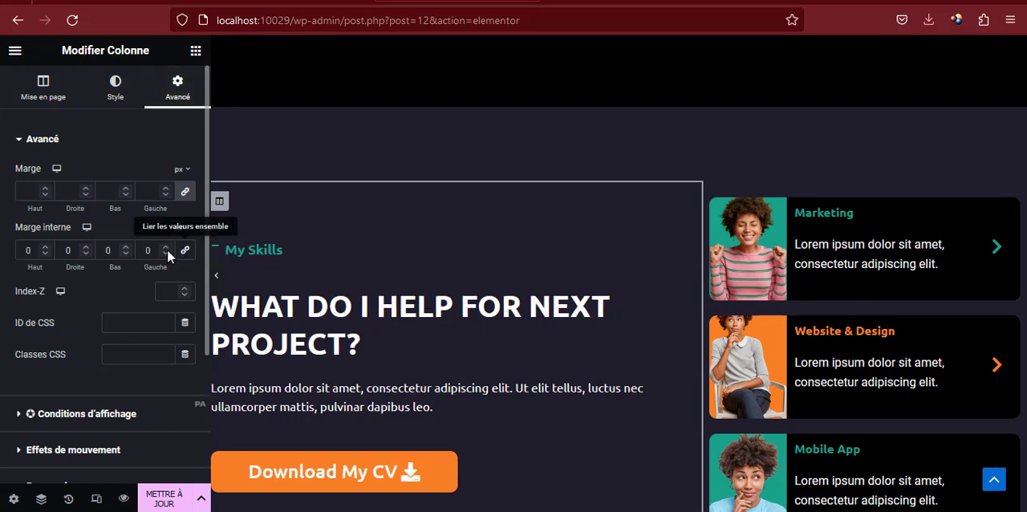
{"action": "type", "text": "1"}
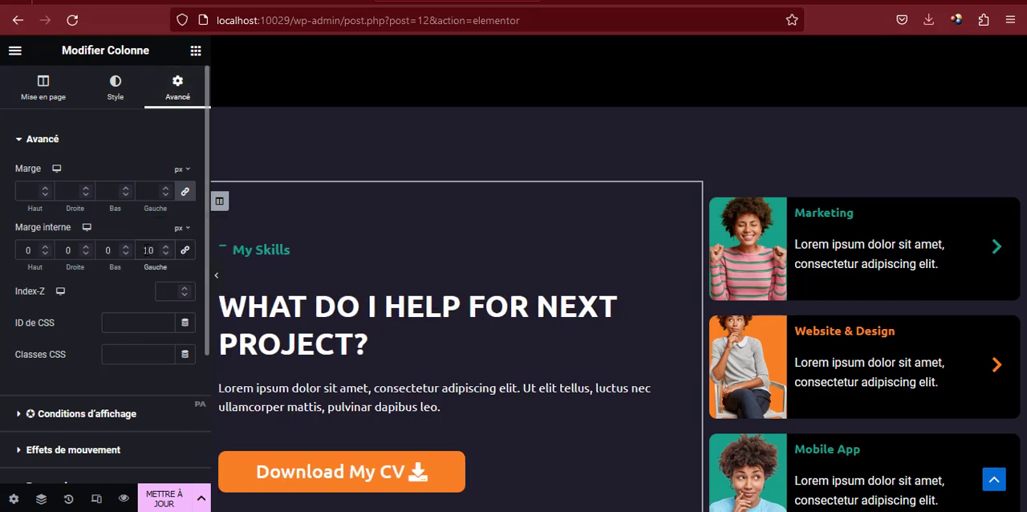
{"action": "type", "text": "0"}
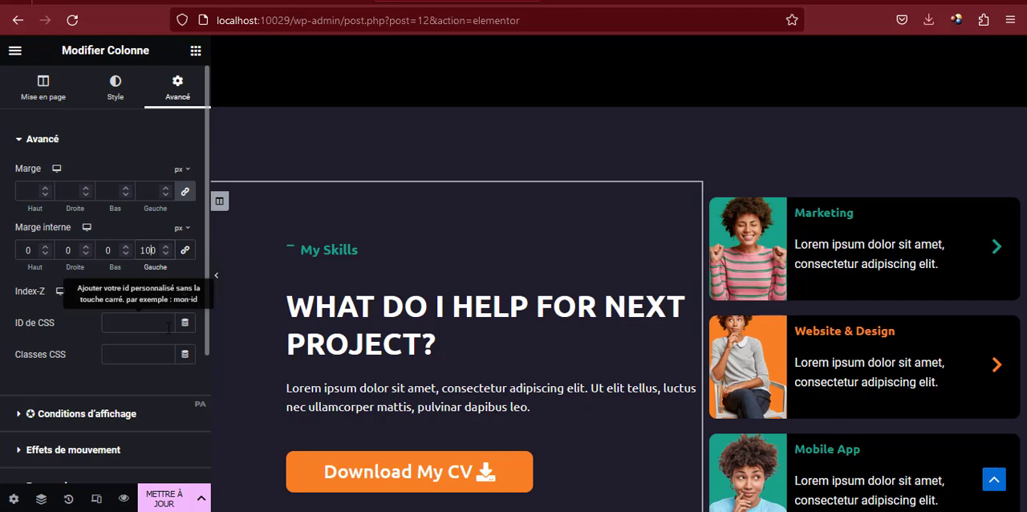
Update the page and preview it, checking the My Skills text and the three skill cards
{"action": "scroll", "coordinate": [447, 278], "scroll_direction": "down", "scroll_amount": 2}
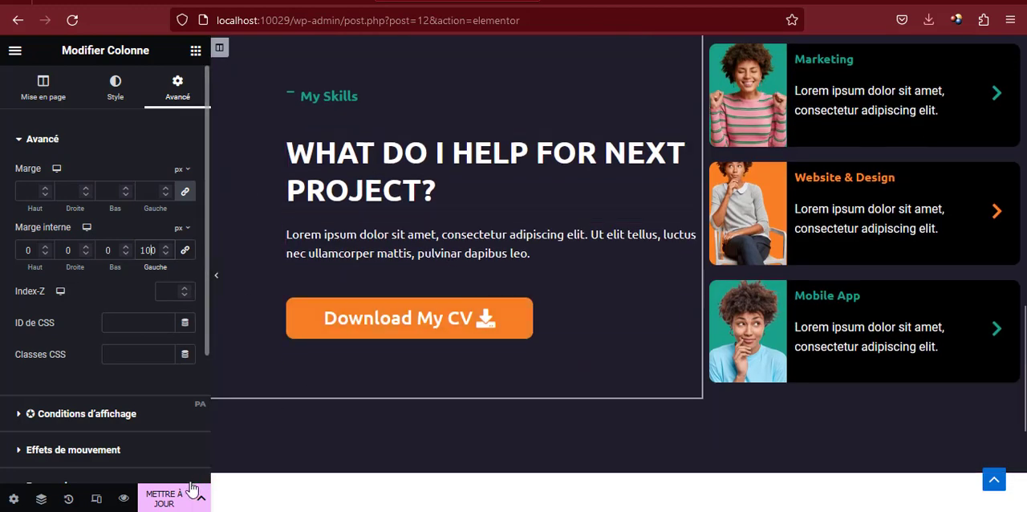
{"action": "left_click", "coordinate": [166, 500]}
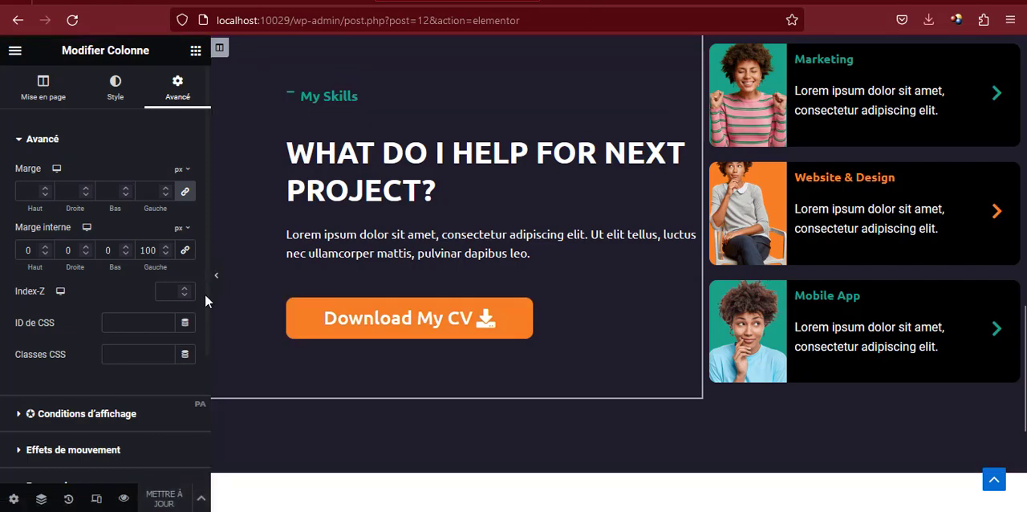
{"action": "left_click", "coordinate": [125, 498]}
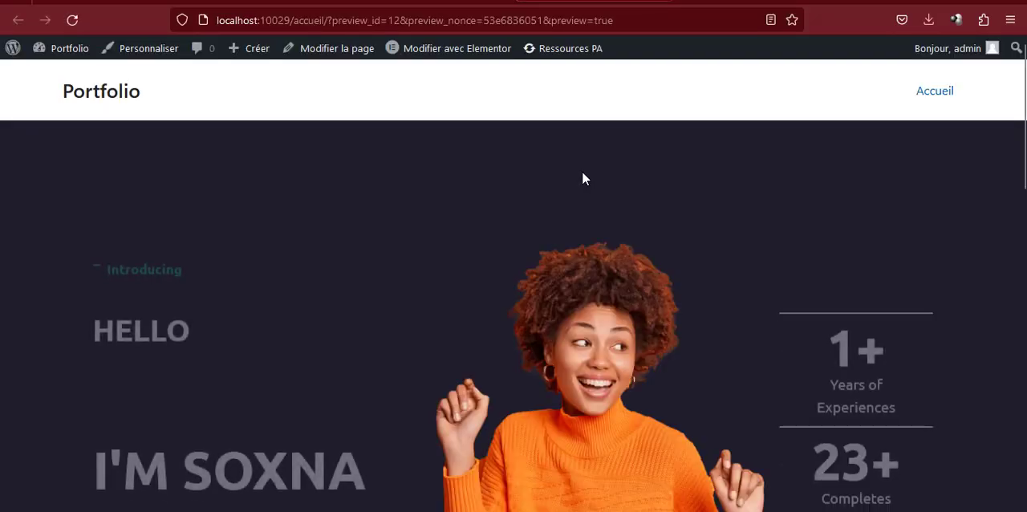
{"action": "scroll", "coordinate": [580, 185], "scroll_direction": "down", "scroll_amount": 10}
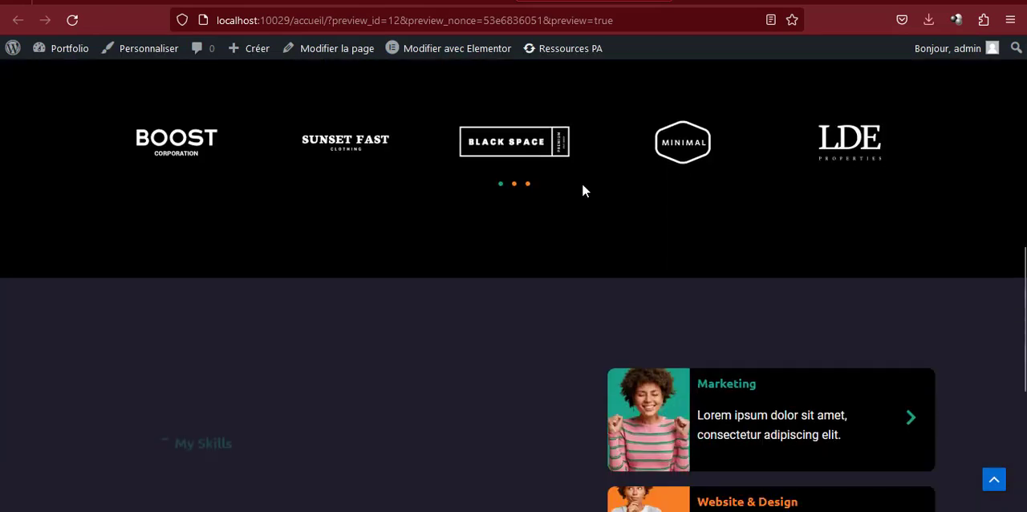
{"action": "scroll", "coordinate": [582, 190], "scroll_direction": "down", "scroll_amount": 3}
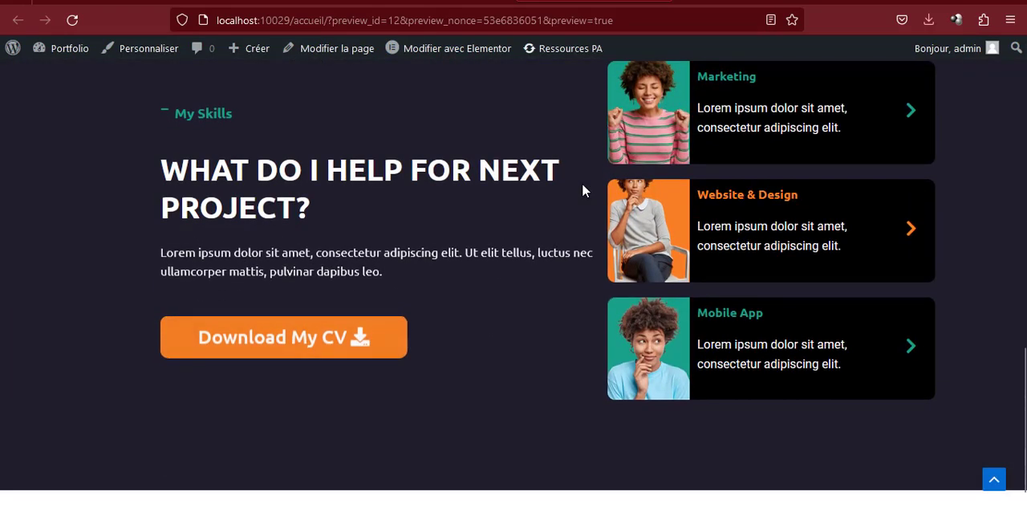
{"action": "scroll", "coordinate": [582, 190], "scroll_direction": "up", "scroll_amount": 2}
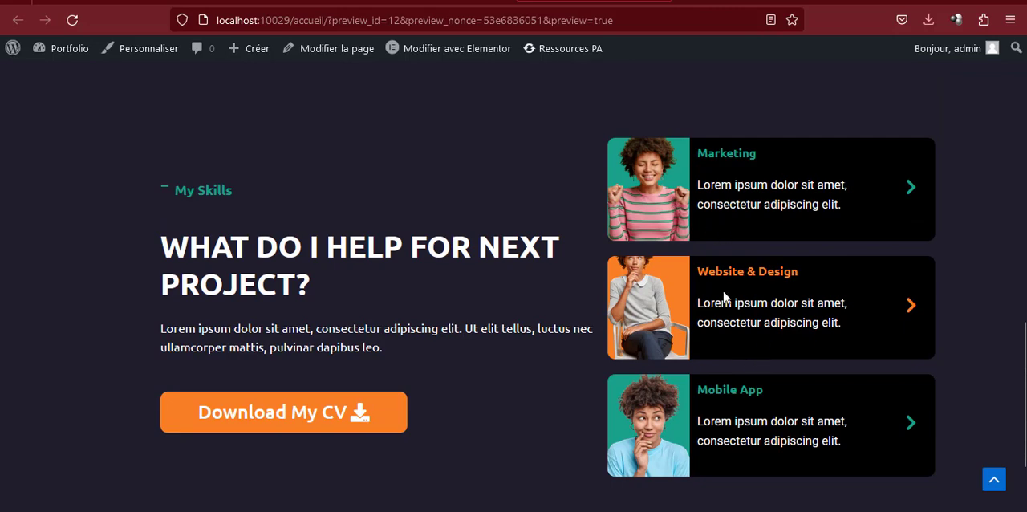
Apply the Fade In Up entrance animation to the Marketing card's inner section with its duration set to Lent
{"action": "left_click", "coordinate": [434, 2]}
{"action": "scroll", "coordinate": [795, 202], "scroll_direction": "up", "scroll_amount": 2}
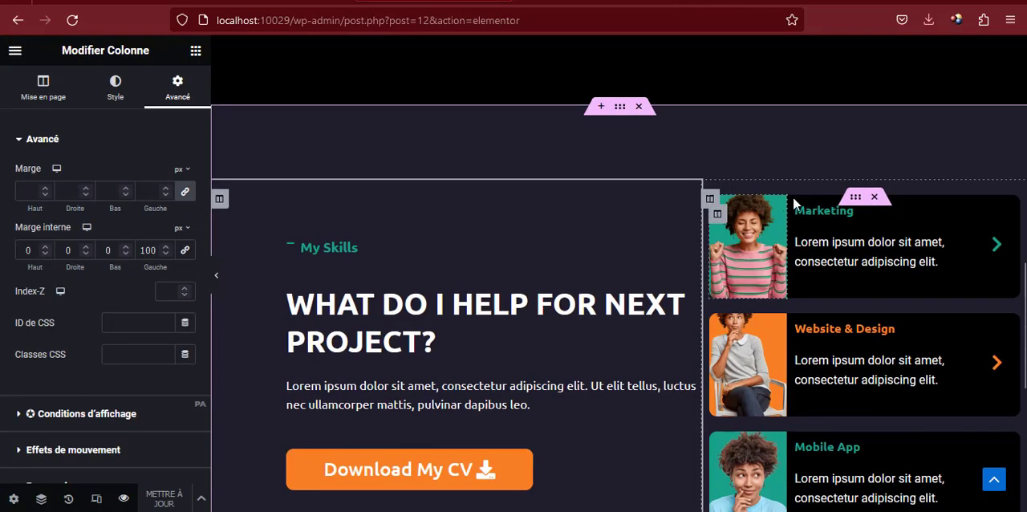
{"action": "left_click", "coordinate": [861, 204]}
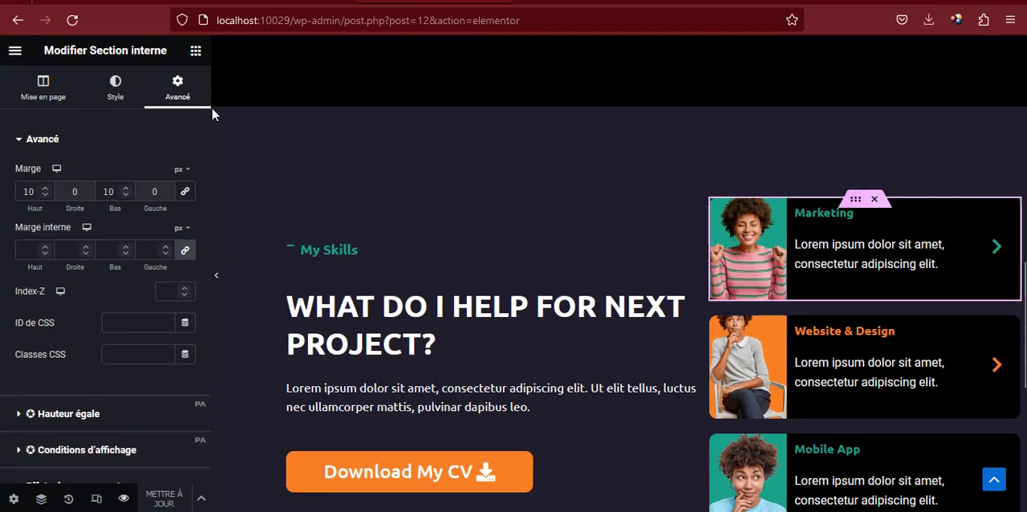
{"action": "scroll", "coordinate": [146, 179], "scroll_direction": "down", "scroll_amount": 2}
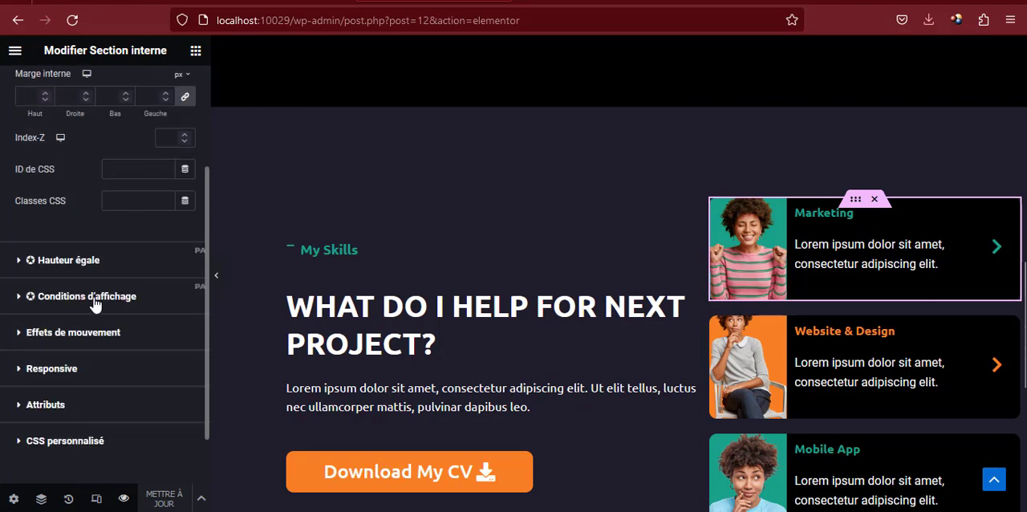
{"action": "left_click", "coordinate": [82, 333]}
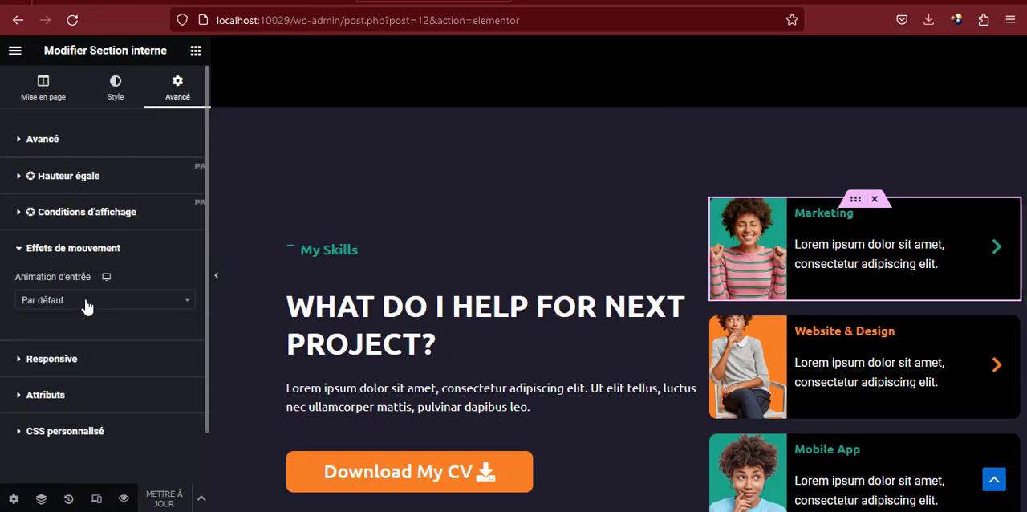
{"action": "left_click", "coordinate": [86, 303]}
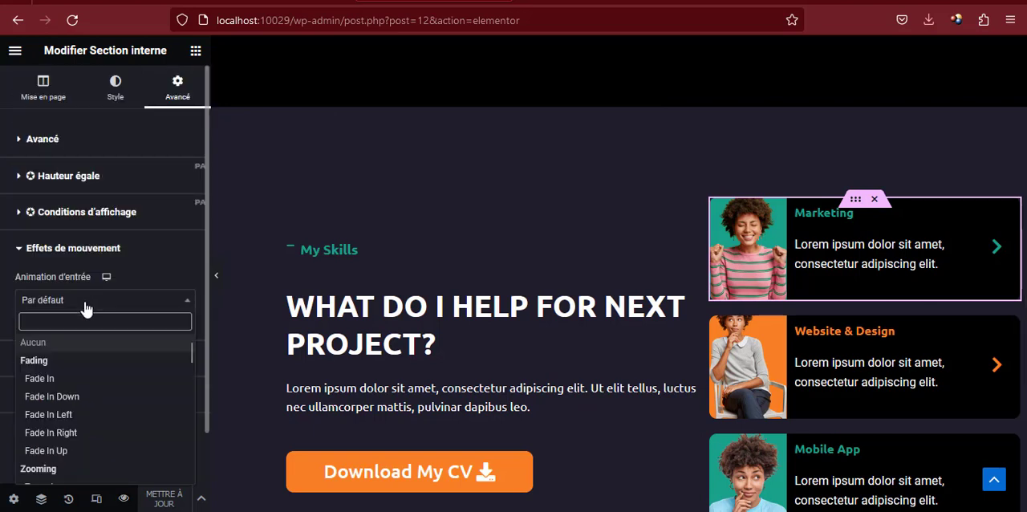
{"action": "left_click", "coordinate": [58, 450]}
{"action": "left_click", "coordinate": [171, 332]}
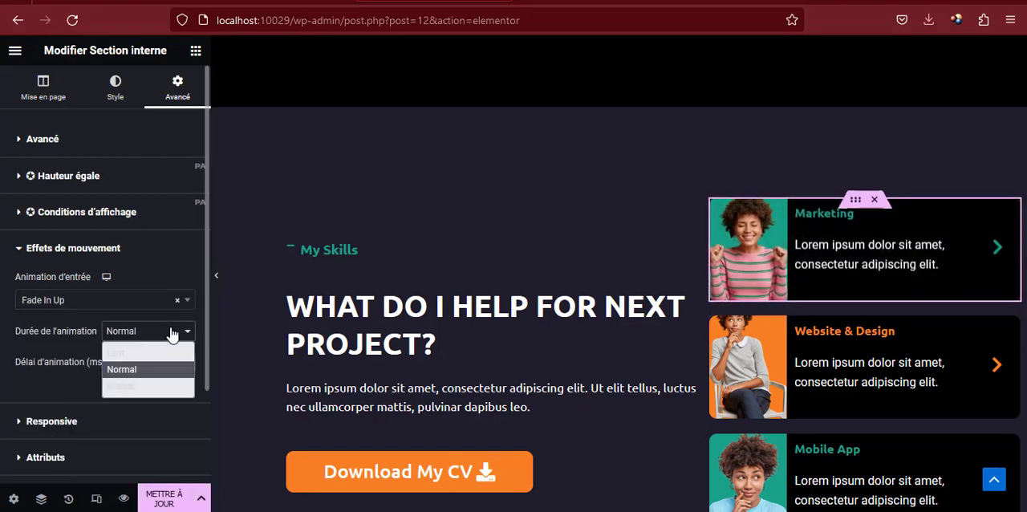
{"action": "left_click", "coordinate": [183, 352]}
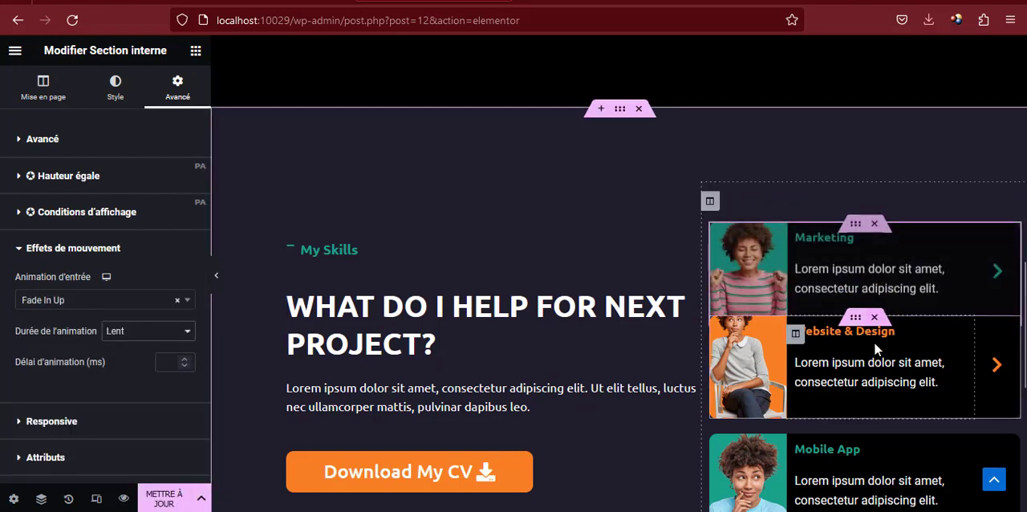
Apply the Fade In Up entrance animation to the Website & Design card's inner section
{"action": "left_click", "coordinate": [856, 317]}
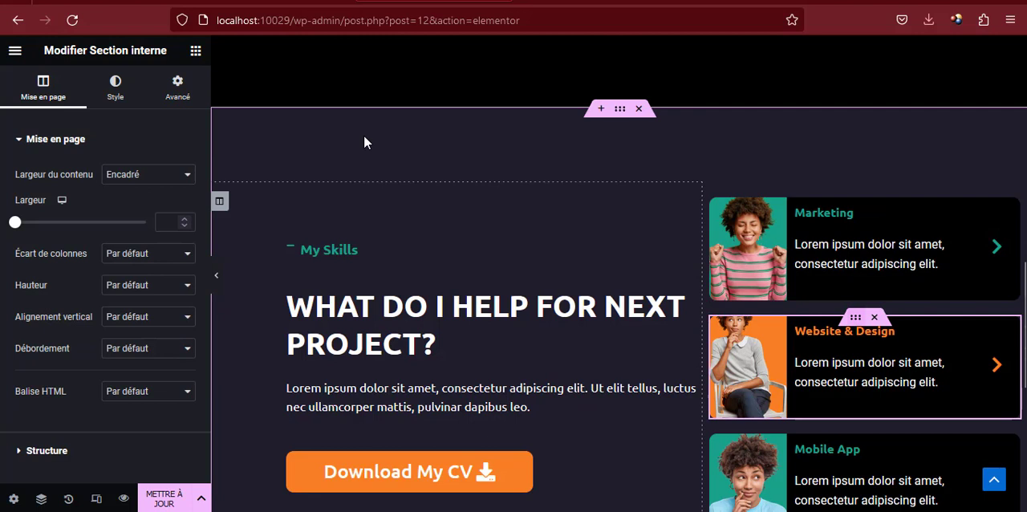
{"action": "left_click", "coordinate": [193, 90]}
{"action": "scroll", "coordinate": [108, 275], "scroll_direction": "down", "scroll_amount": 3}
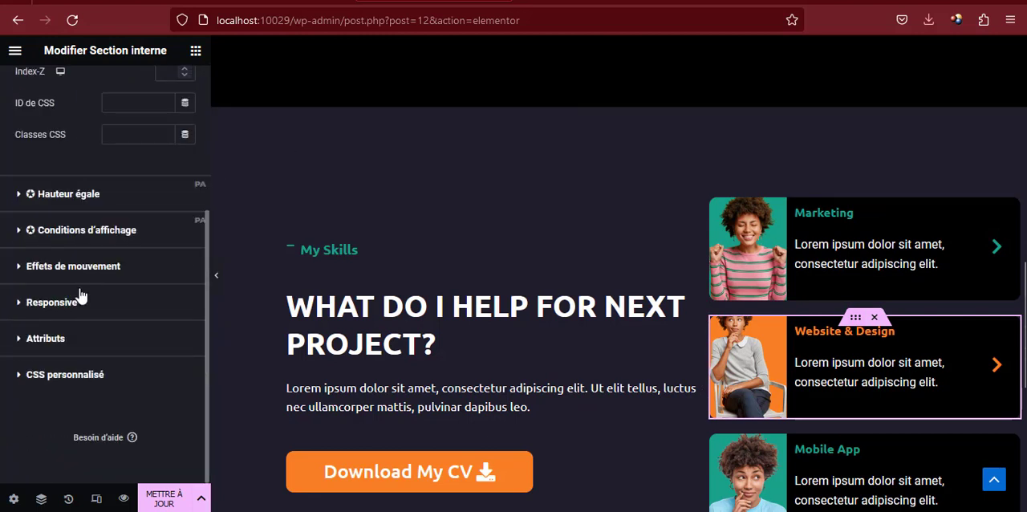
{"action": "left_click", "coordinate": [78, 277]}
{"action": "left_click", "coordinate": [107, 301]}
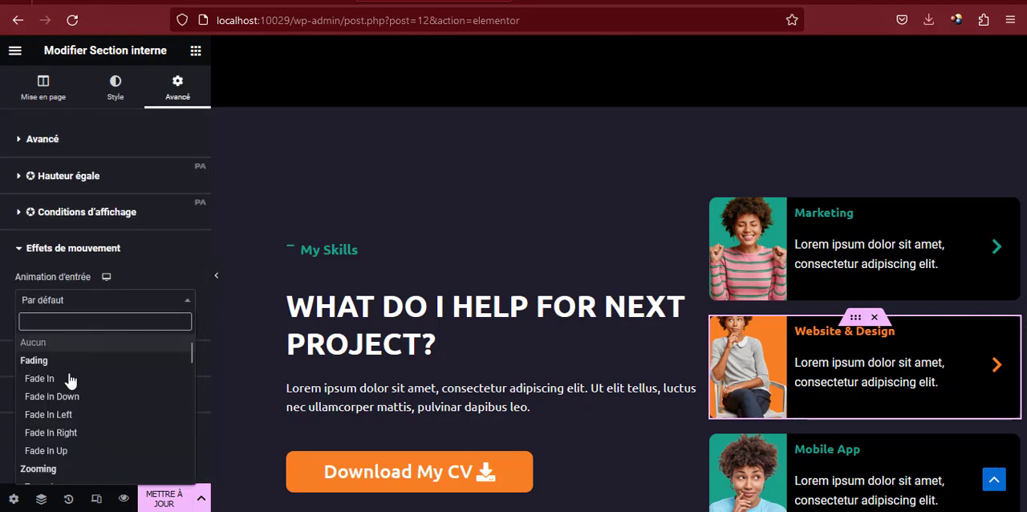
{"action": "left_click", "coordinate": [58, 450]}
Apply the Fade In Up entrance animation to the Mobile App card's inner section and update the page
{"action": "scroll", "coordinate": [866, 367], "scroll_direction": "down", "scroll_amount": 2}
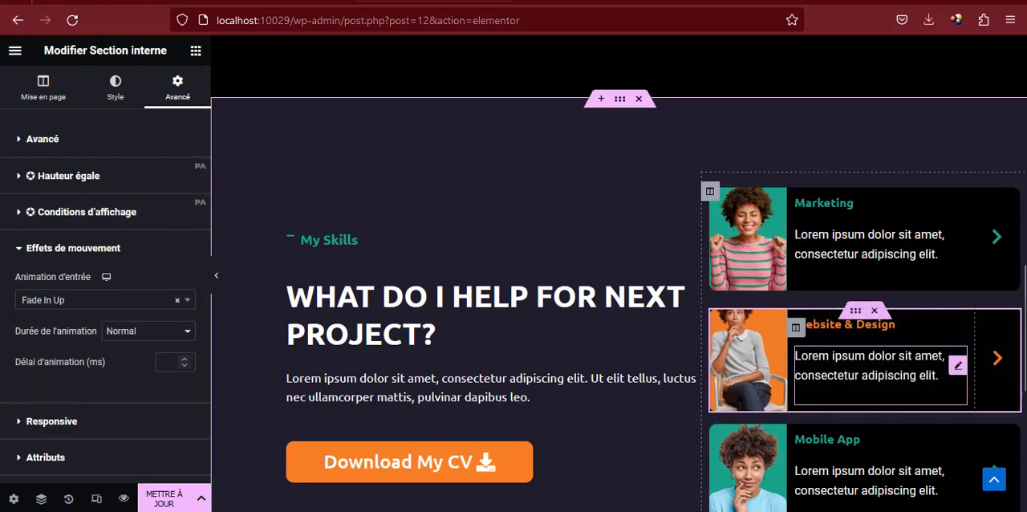
{"action": "left_click", "coordinate": [866, 366]}
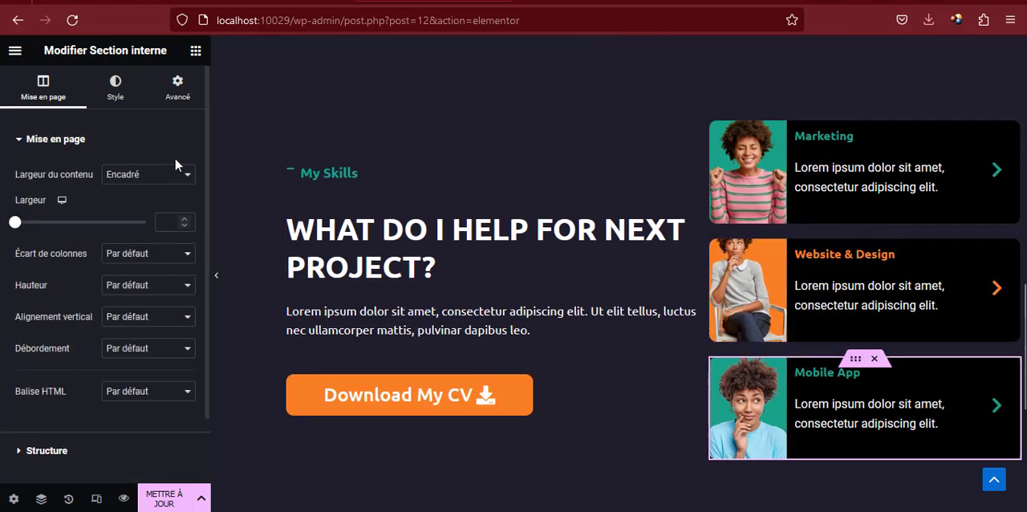
{"action": "left_click", "coordinate": [170, 86]}
{"action": "scroll", "coordinate": [110, 297], "scroll_direction": "down", "scroll_amount": 3}
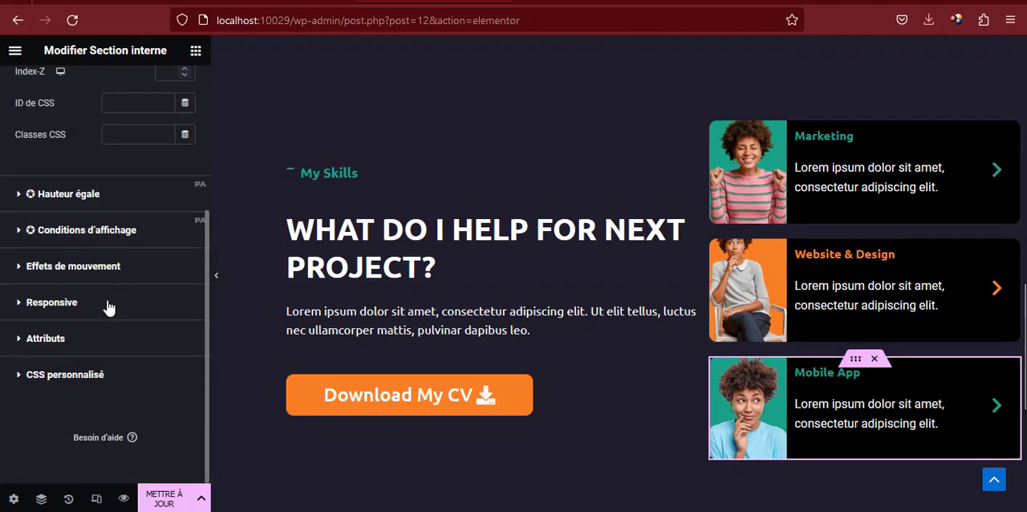
{"action": "left_click", "coordinate": [94, 267]}
{"action": "left_click", "coordinate": [92, 300]}
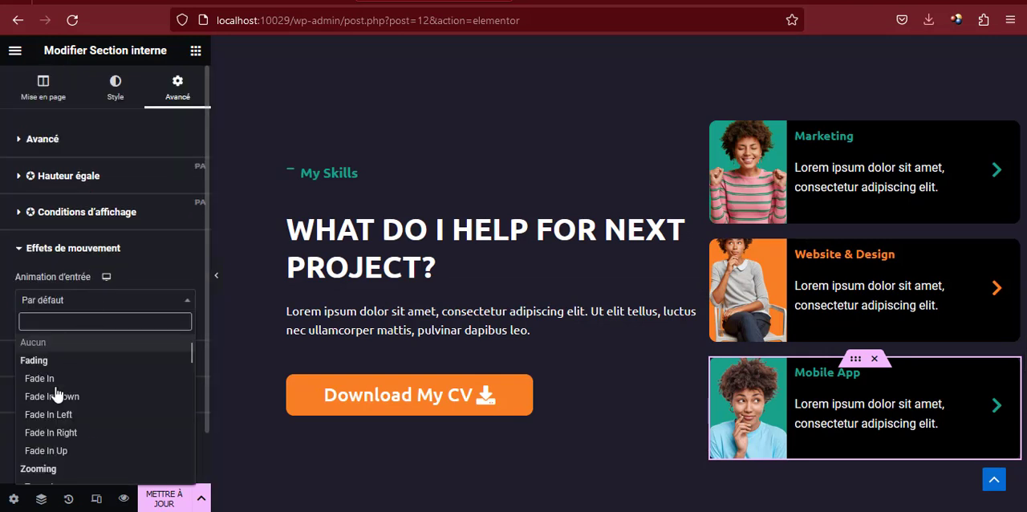
{"action": "left_click", "coordinate": [51, 451]}
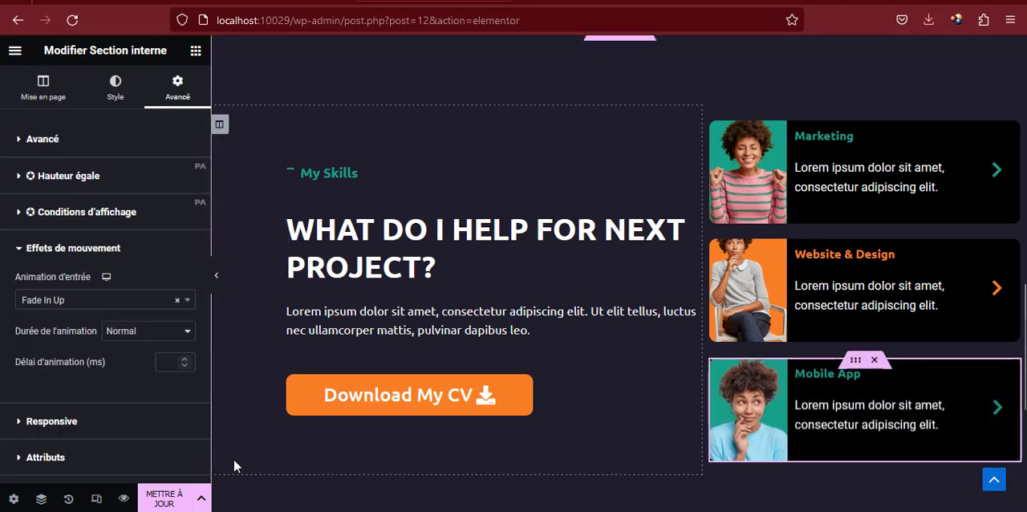
{"action": "left_click", "coordinate": [170, 499]}
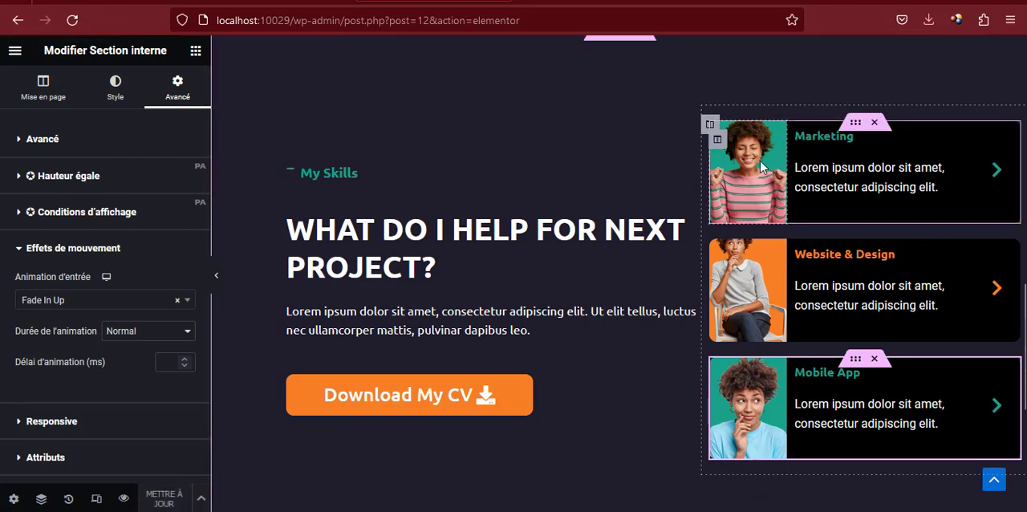
Check the reference page's My Works section, and duplicate the whole My Skills section on the local page as its base
{"action": "scroll", "coordinate": [760, 160], "scroll_direction": "down", "scroll_amount": 2}
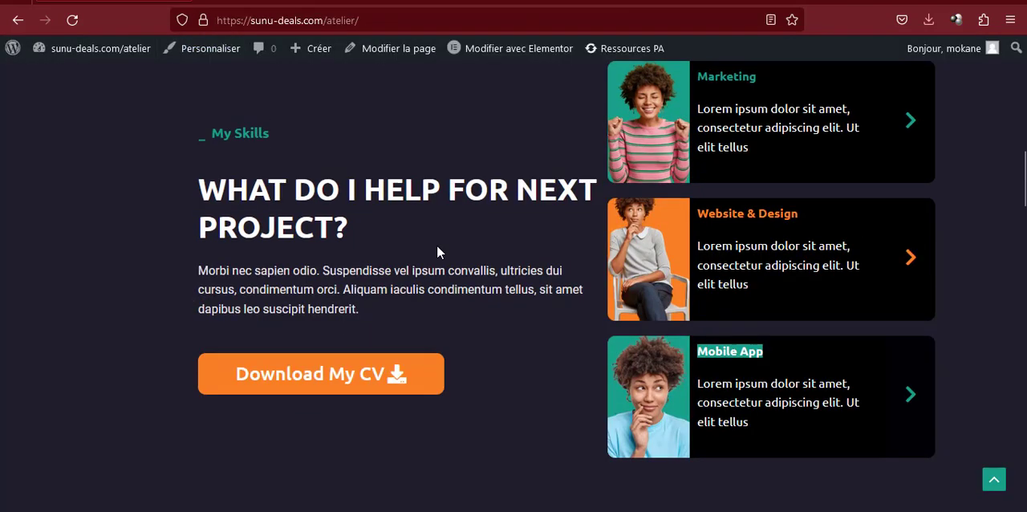
{"action": "scroll", "coordinate": [439, 242], "scroll_direction": "down", "scroll_amount": 4}
{"action": "scroll", "coordinate": [439, 241], "scroll_direction": "down", "scroll_amount": 2}
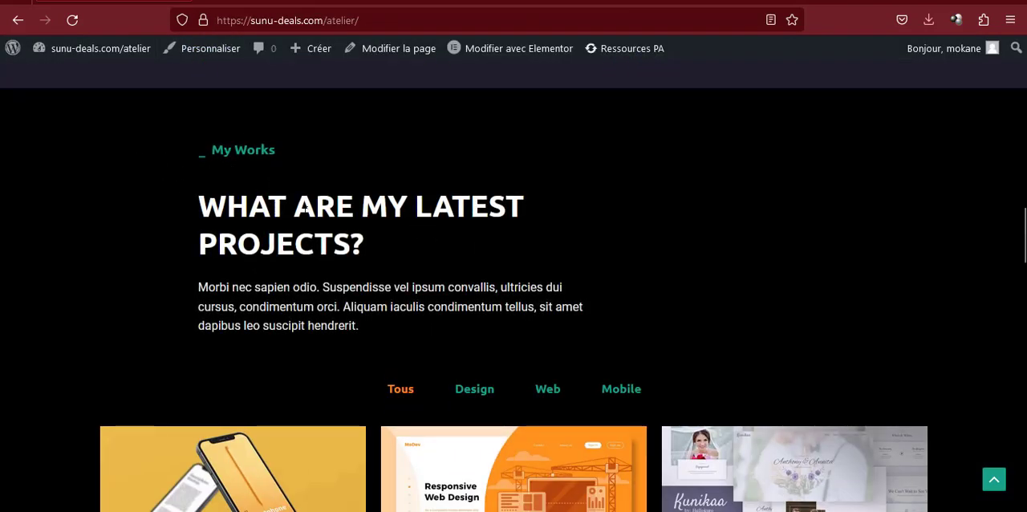
{"action": "scroll", "coordinate": [220, 175], "scroll_direction": "up", "scroll_amount": 6}
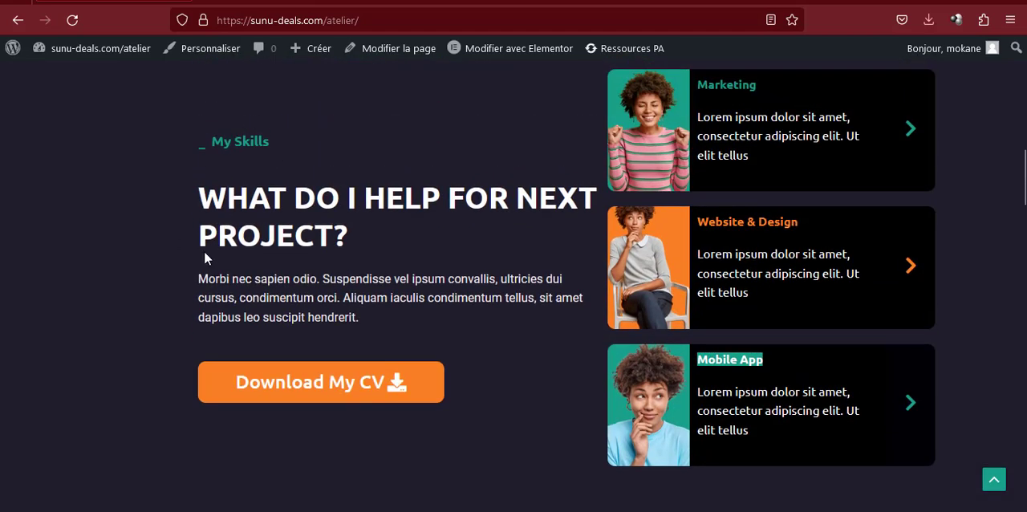
{"action": "scroll", "coordinate": [241, 241], "scroll_direction": "down", "scroll_amount": 3}
{"action": "scroll", "coordinate": [279, 229], "scroll_direction": "down", "scroll_amount": 2}
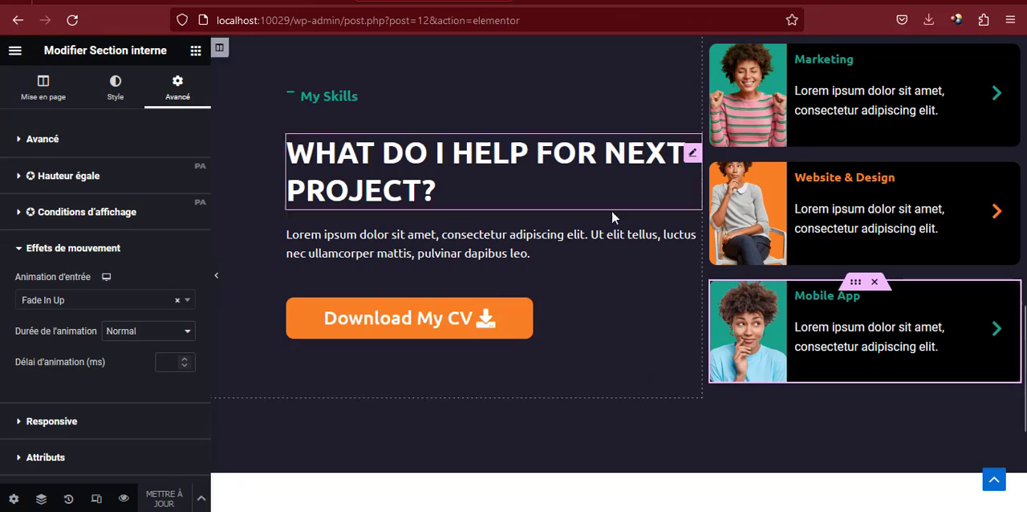
{"action": "scroll", "coordinate": [620, 207], "scroll_direction": "up", "scroll_amount": 2}
{"action": "right_click", "coordinate": [621, 111]}
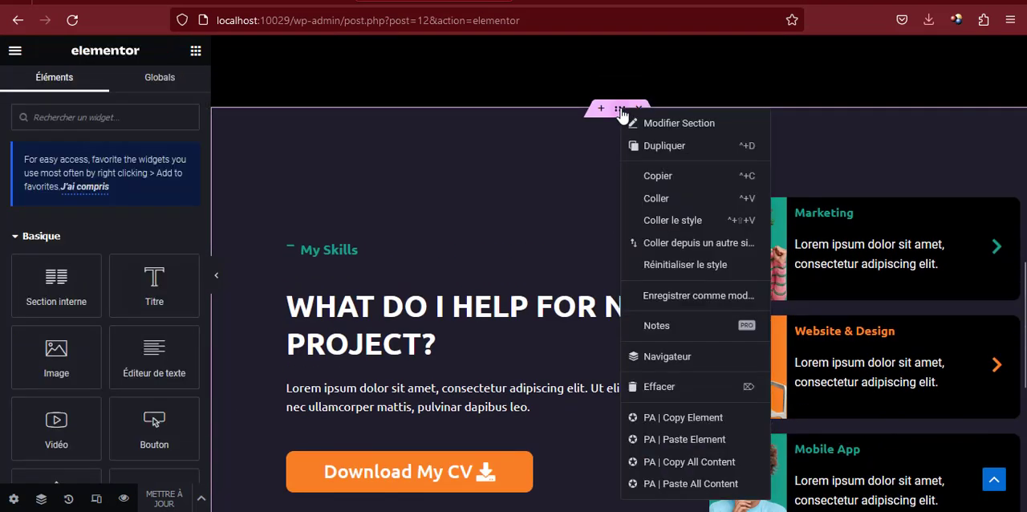
{"action": "left_click", "coordinate": [662, 151]}
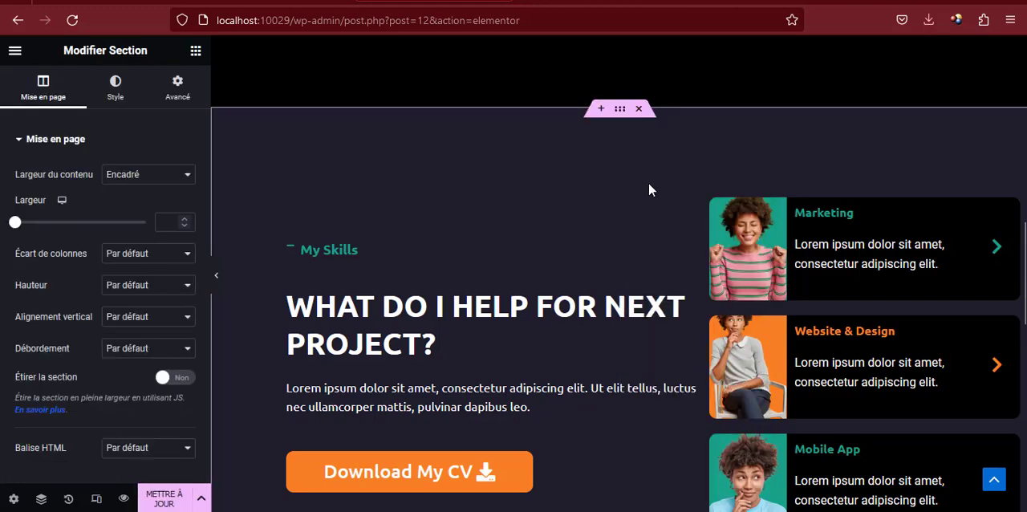
Delete the Download My CV button from the duplicated My Skills section
{"action": "scroll", "coordinate": [643, 195], "scroll_direction": "down", "scroll_amount": 2}
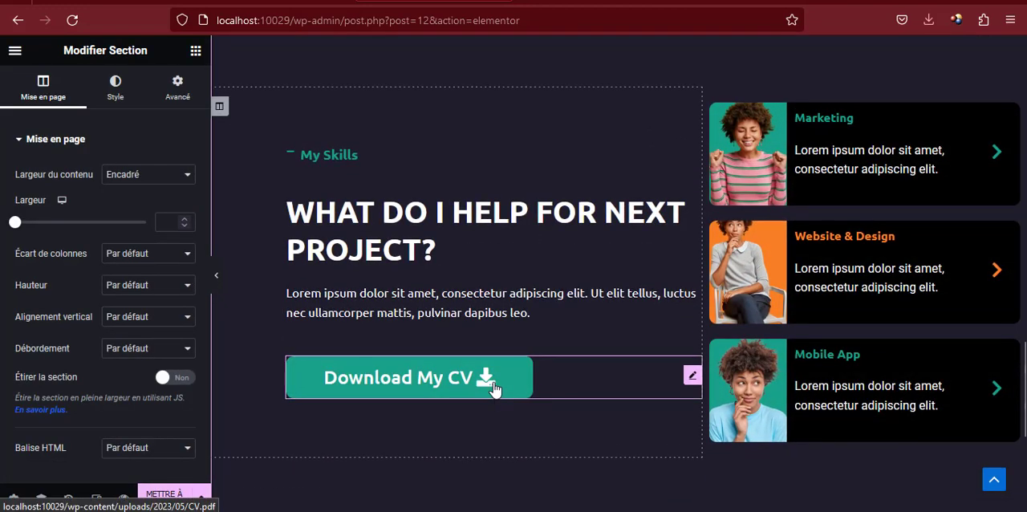
{"action": "right_click", "coordinate": [494, 388]}
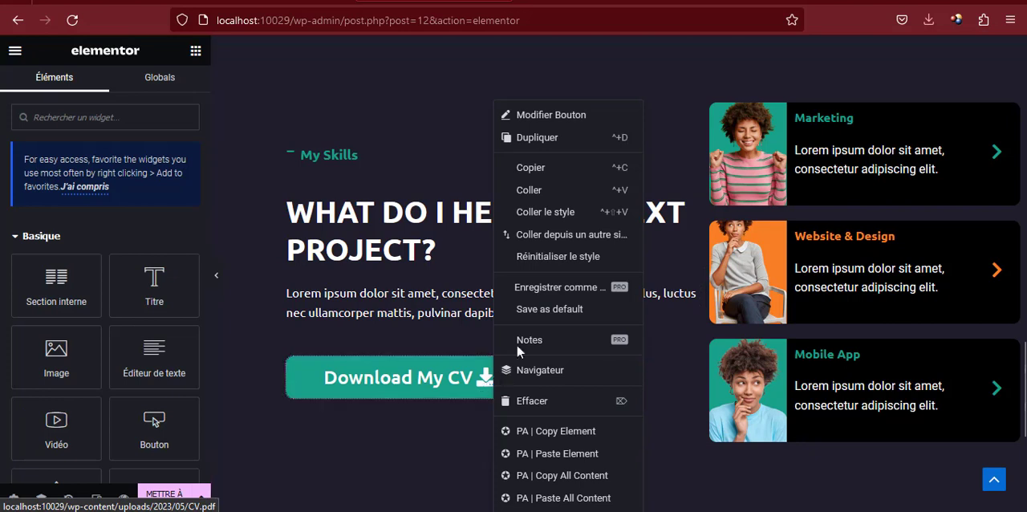
{"action": "left_click", "coordinate": [521, 400]}
Change the duplicated section's icon box title to My Works and copy the heading WHAT ARE MY LATEST PROJECTS? from the reference page
{"action": "left_click", "coordinate": [337, 186]}
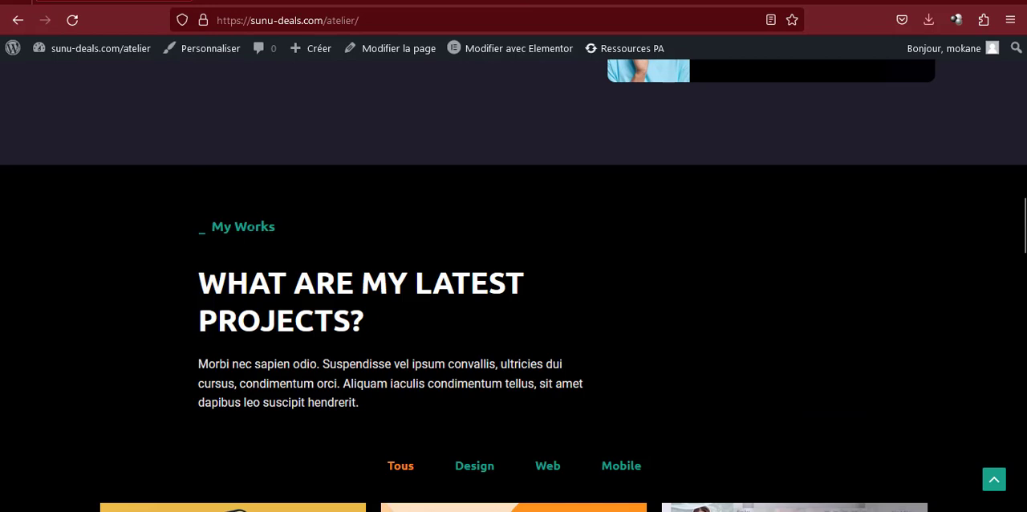
{"action": "triple_click", "coordinate": [254, 227]}
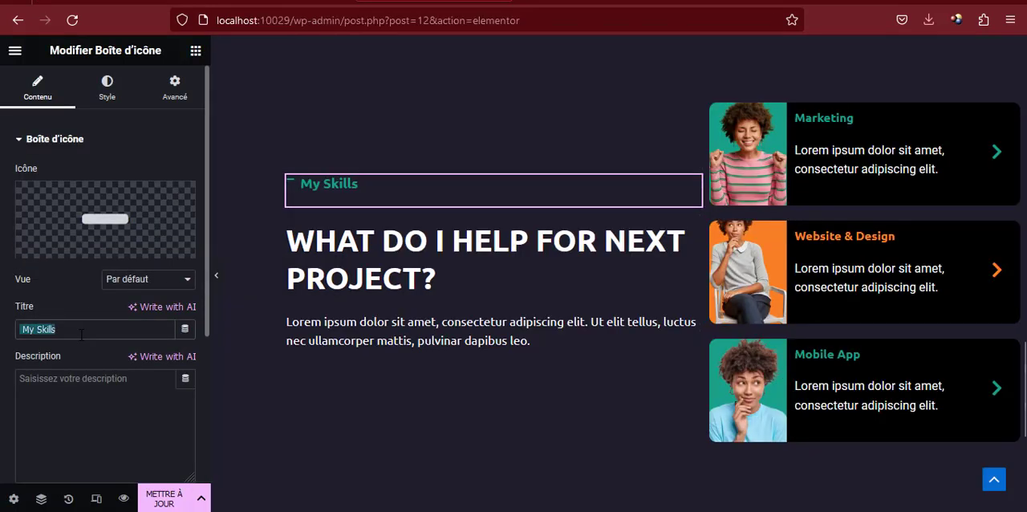
{"action": "type", "text": "My Works"}
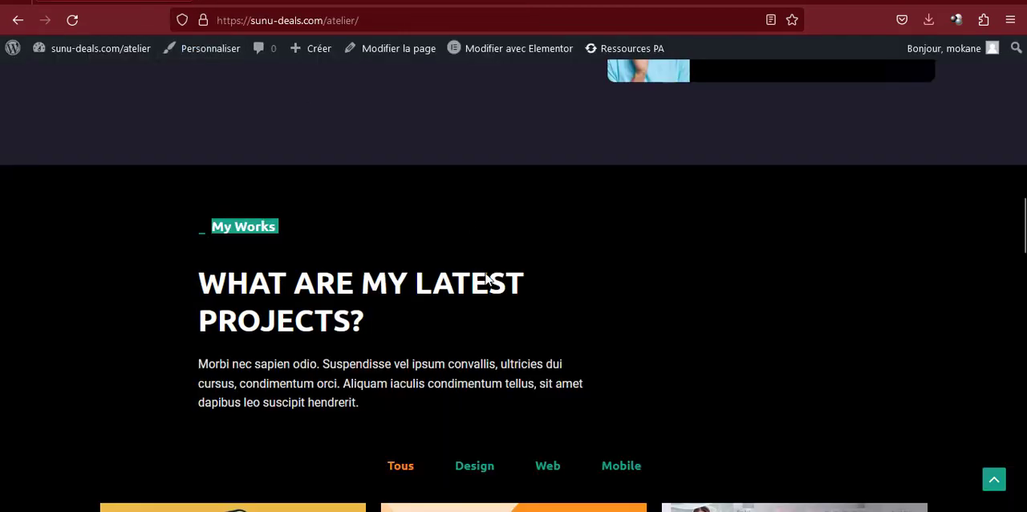
{"action": "triple_click", "coordinate": [375, 275]}
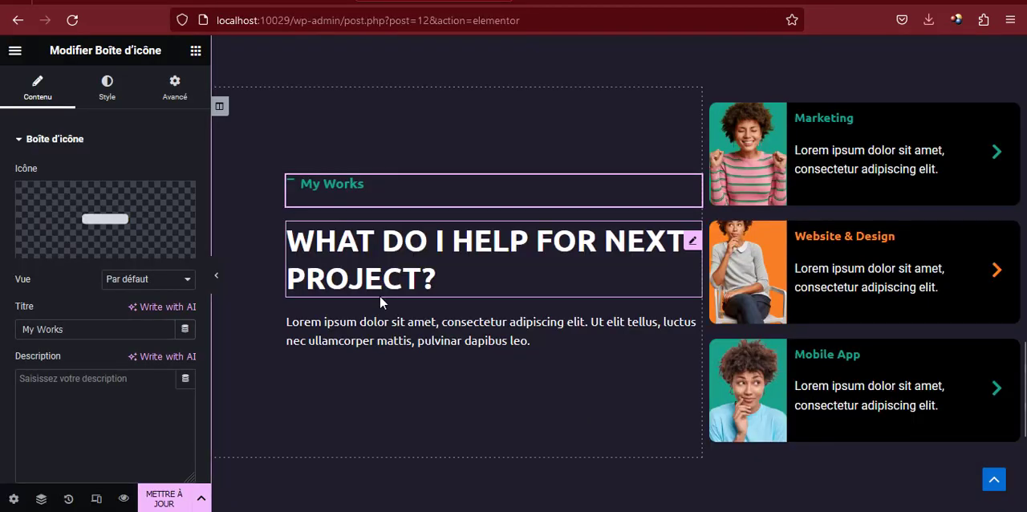
{"action": "left_click", "coordinate": [380, 294]}
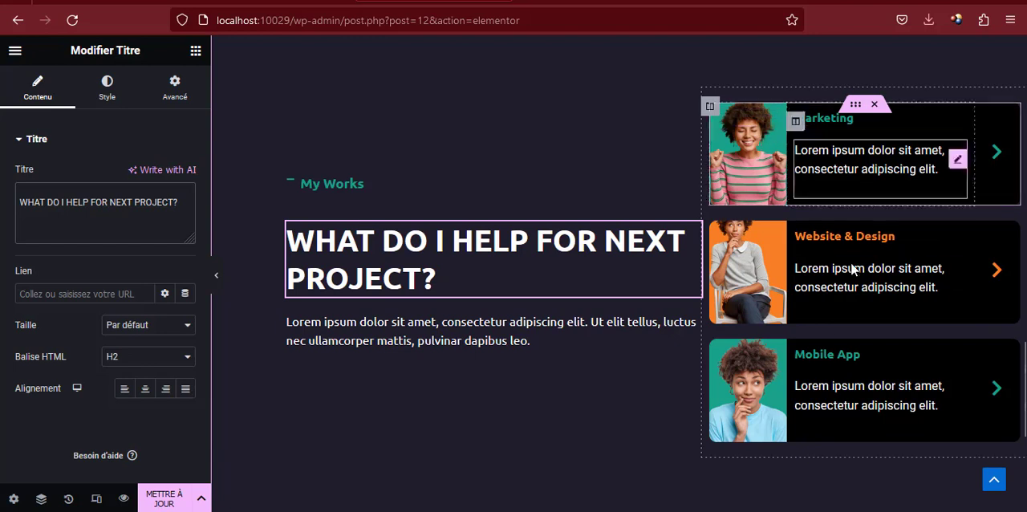
Delete the Marketing, Website & Design and Mobile App cards from the My Works section
{"action": "left_click", "coordinate": [874, 105]}
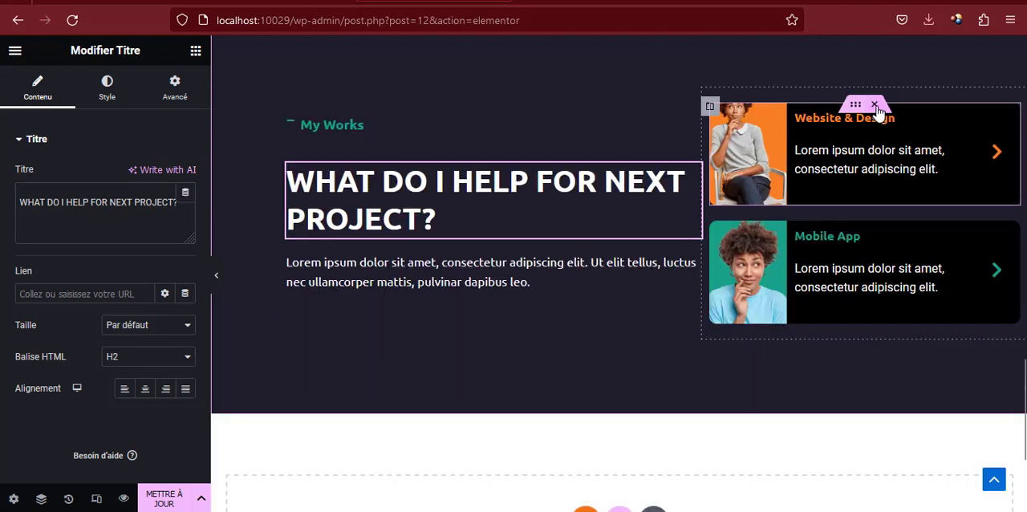
{"action": "left_click", "coordinate": [874, 105]}
{"action": "left_click", "coordinate": [874, 105]}
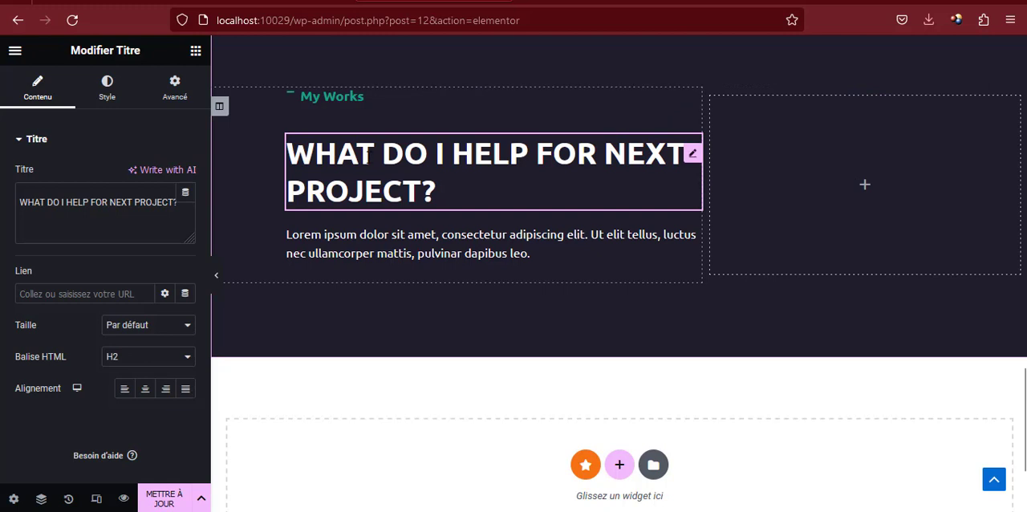
Set the My Works section's background color to black, #000000
{"action": "scroll", "coordinate": [631, 249], "scroll_direction": "up", "scroll_amount": 3}
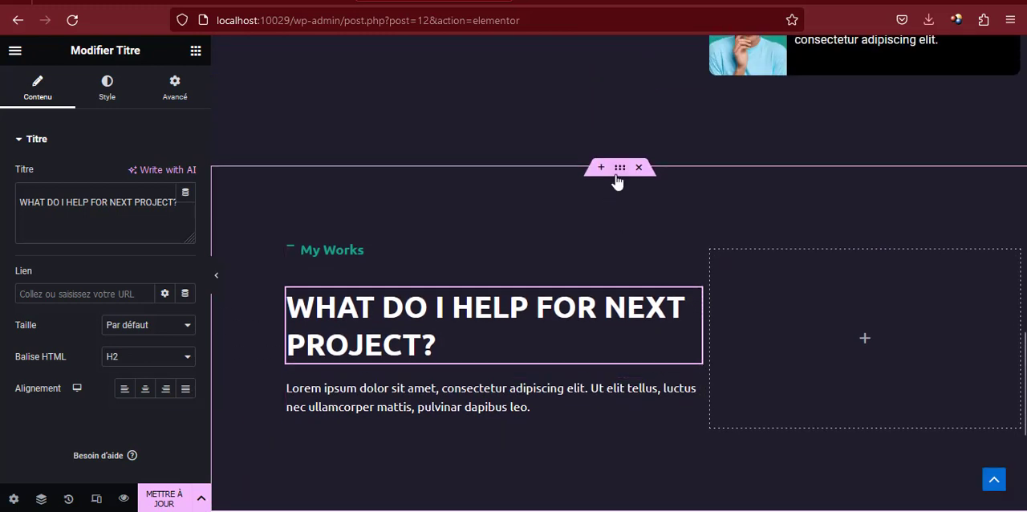
{"action": "left_click", "coordinate": [618, 172]}
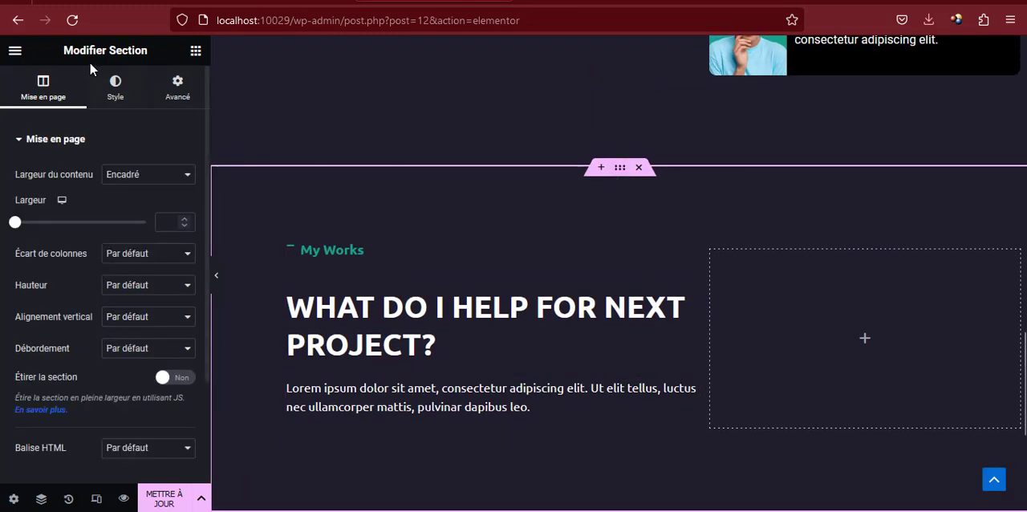
{"action": "left_click", "coordinate": [137, 94]}
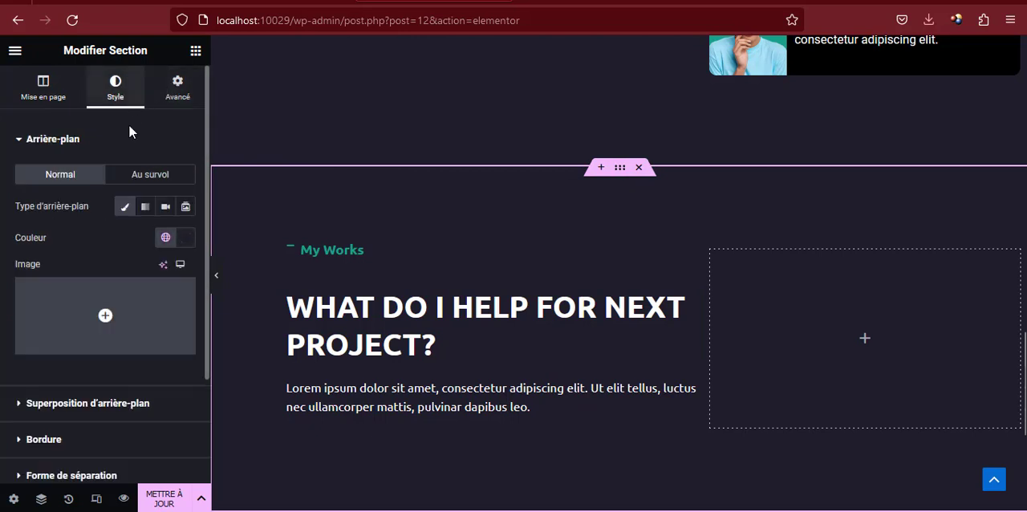
{"action": "left_click", "coordinate": [184, 237]}
{"action": "left_click_drag", "start_coordinate": [197, 302], "coordinate": [277, 429]}
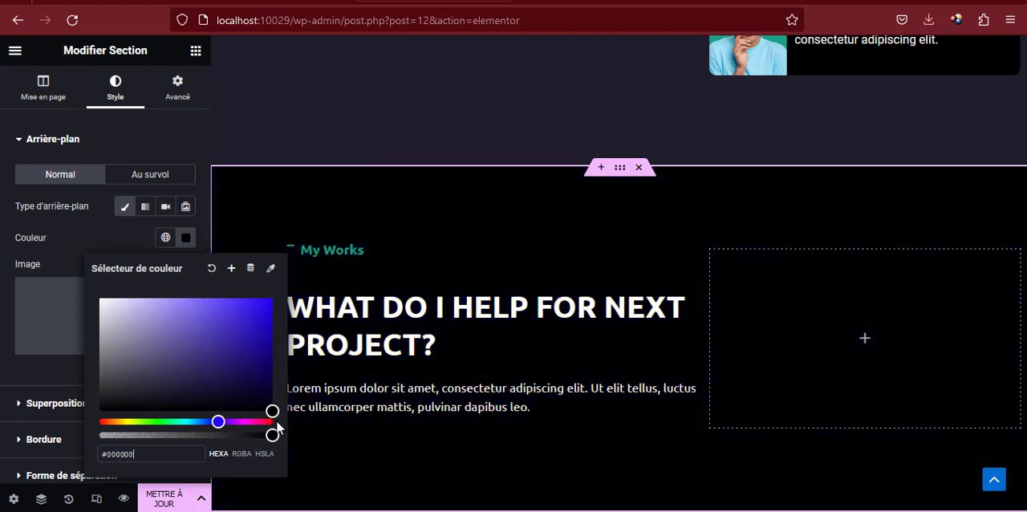
{"action": "left_click", "coordinate": [186, 237]}
Duplicate the black My Works section
{"action": "scroll", "coordinate": [619, 301], "scroll_direction": "down", "scroll_amount": 3}
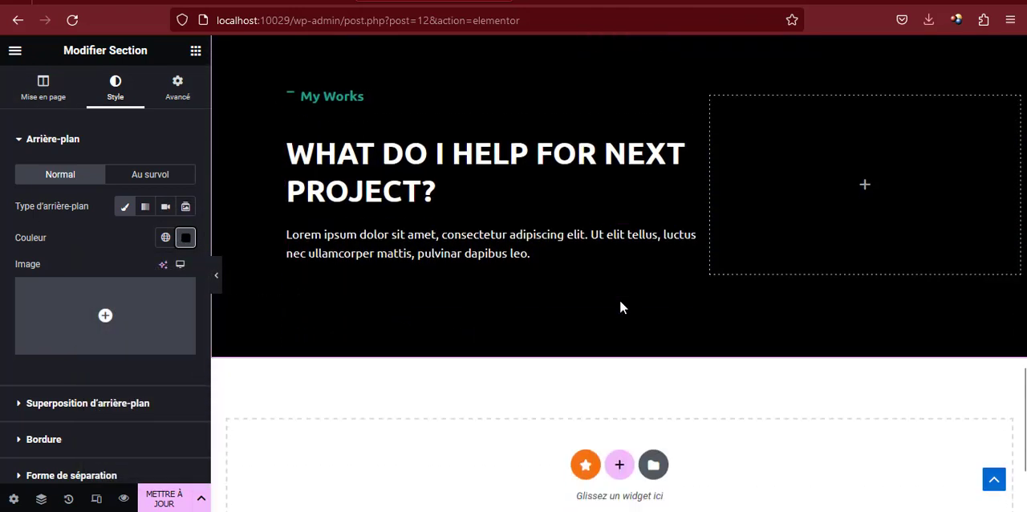
{"action": "scroll", "coordinate": [610, 292], "scroll_direction": "up", "scroll_amount": 2}
{"action": "right_click", "coordinate": [620, 94]}
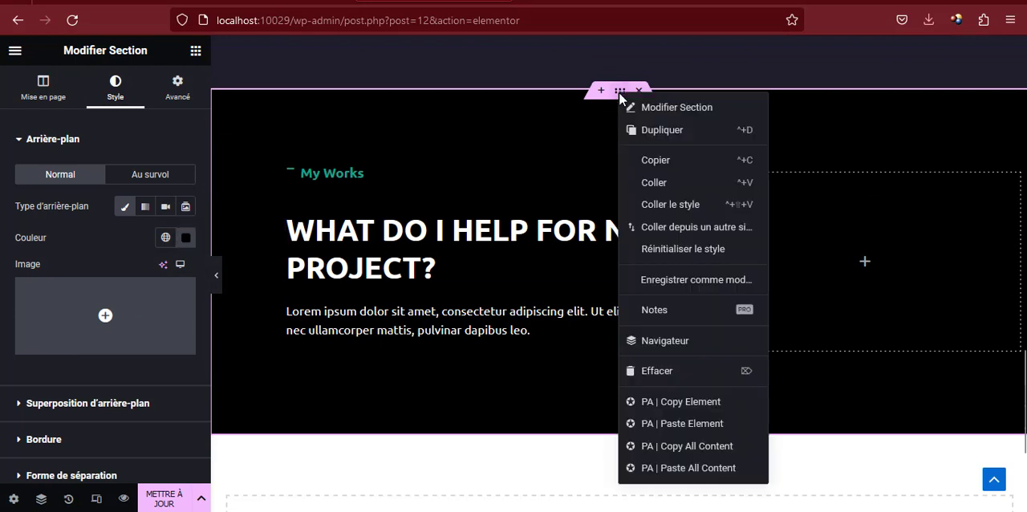
{"action": "left_click", "coordinate": [638, 131]}
Set the lower My Works copy's top inner margin to 0 px and delete its My Works icon box
{"action": "scroll", "coordinate": [633, 158], "scroll_direction": "down", "scroll_amount": 3}
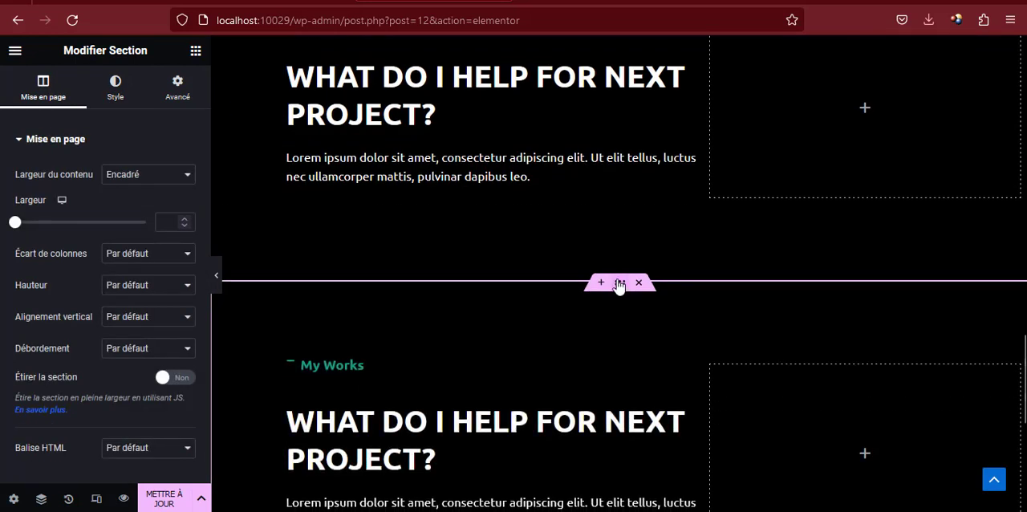
{"action": "left_click", "coordinate": [177, 85]}
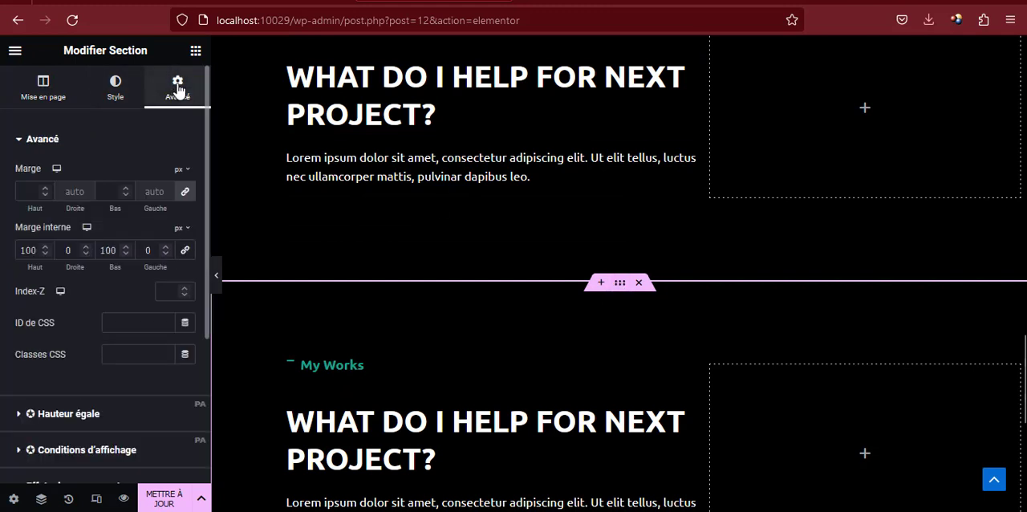
{"action": "left_click_drag", "start_coordinate": [37, 254], "coordinate": [18, 253]}
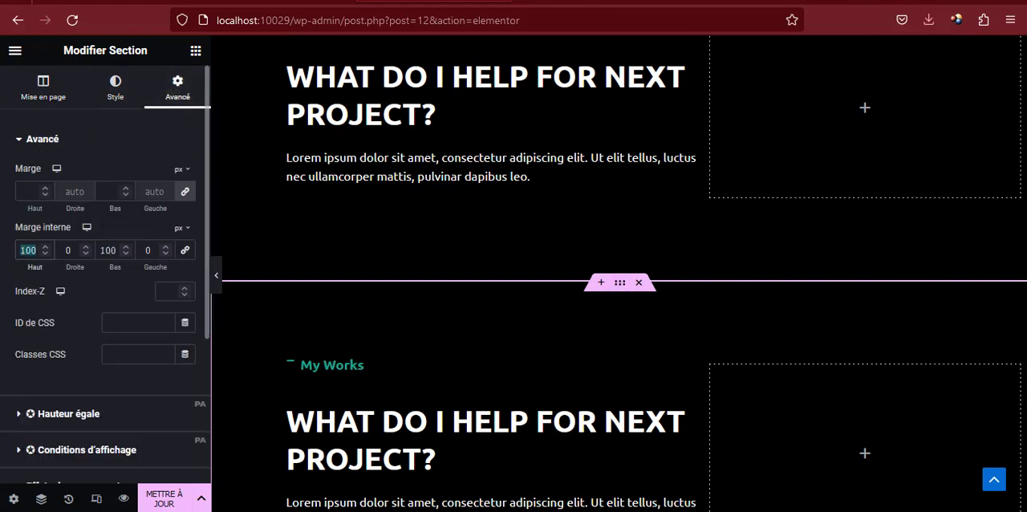
{"action": "type", "text": "0"}
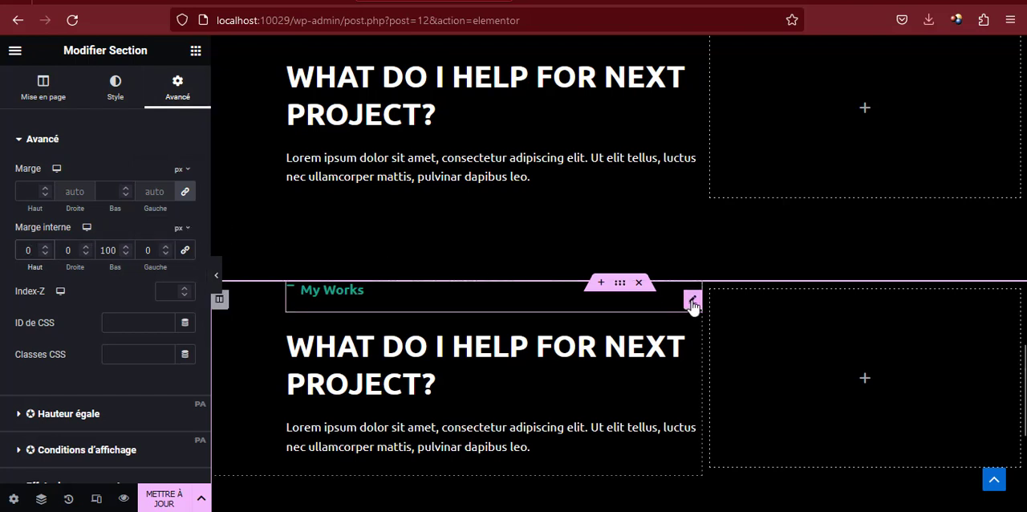
{"action": "right_click", "coordinate": [692, 303]}
{"action": "left_click", "coordinate": [703, 400]}
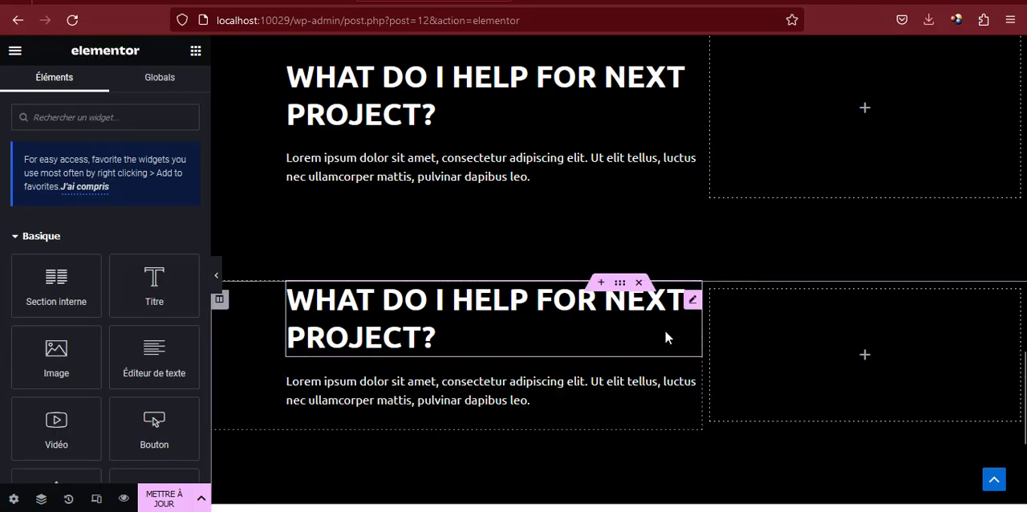
Delete the heading, the paragraph and the empty second column from the lower My Works copy
{"action": "right_click", "coordinate": [695, 309]}
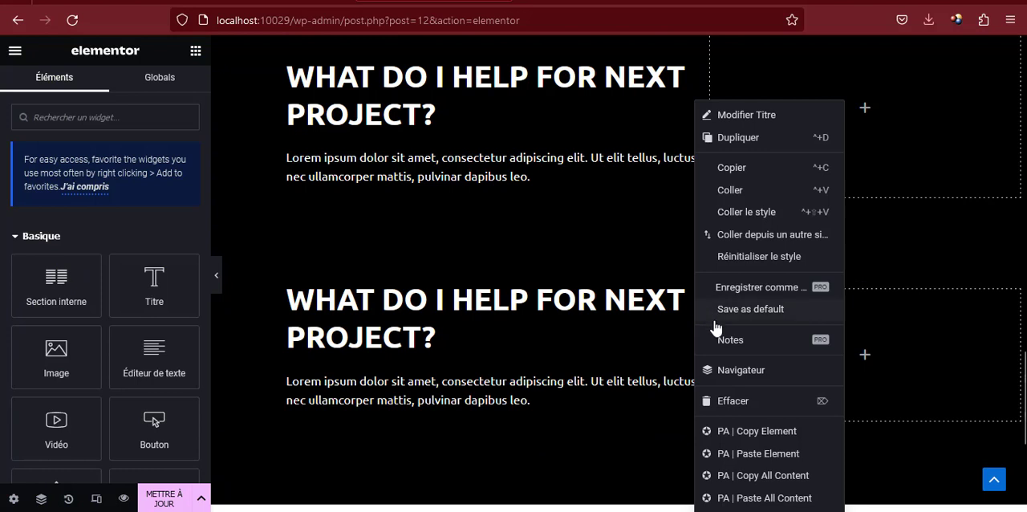
{"action": "left_click", "coordinate": [715, 401]}
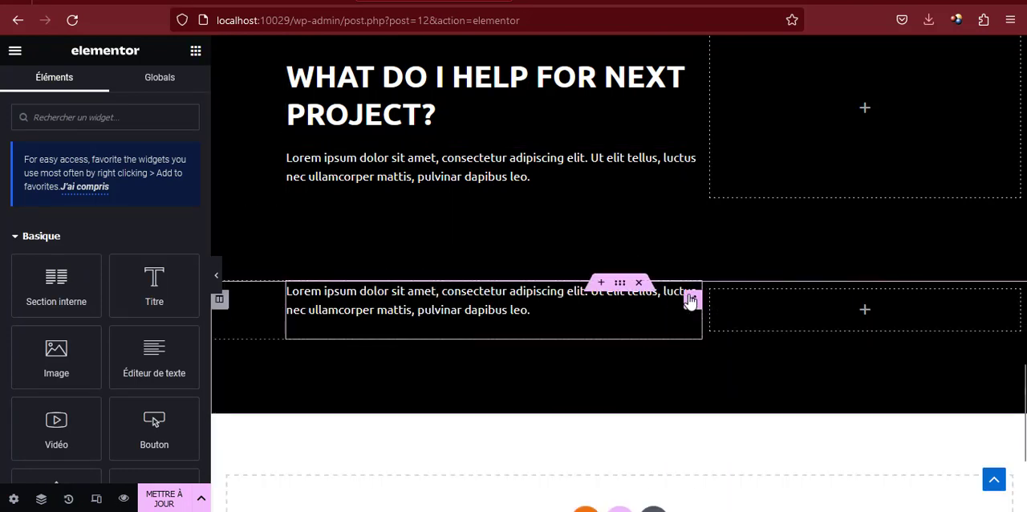
{"action": "right_click", "coordinate": [690, 302]}
{"action": "left_click", "coordinate": [717, 401]}
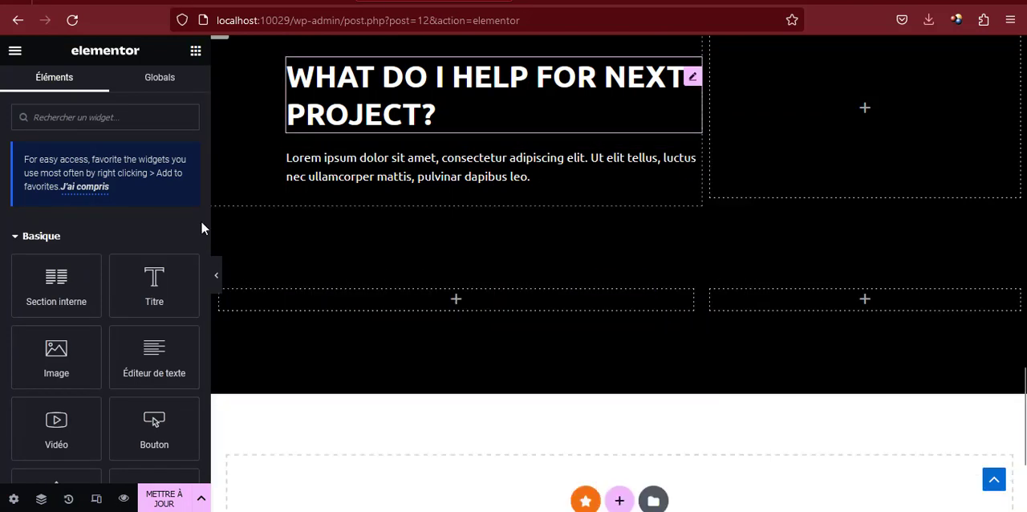
{"action": "right_click", "coordinate": [711, 302]}
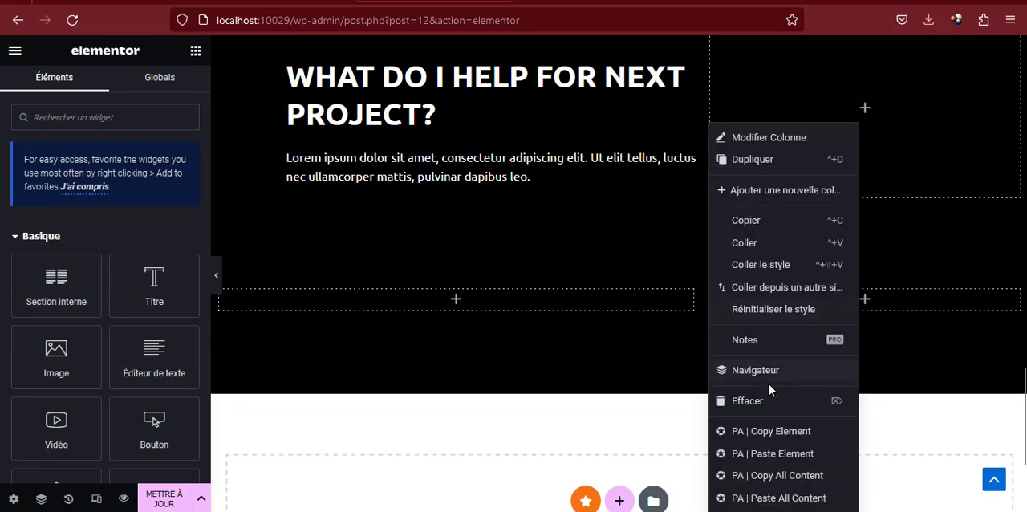
{"action": "left_click", "coordinate": [762, 402]}
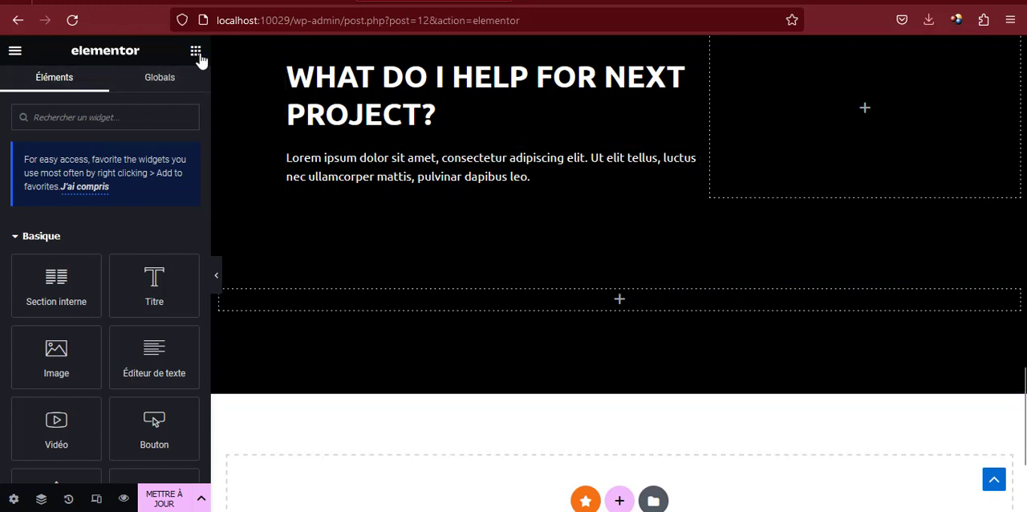
Find the MÉDIA grid widget and place it in the empty column of the lower My Works copy
{"action": "left_click", "coordinate": [133, 116]}
{"action": "type", "text": "Média"}
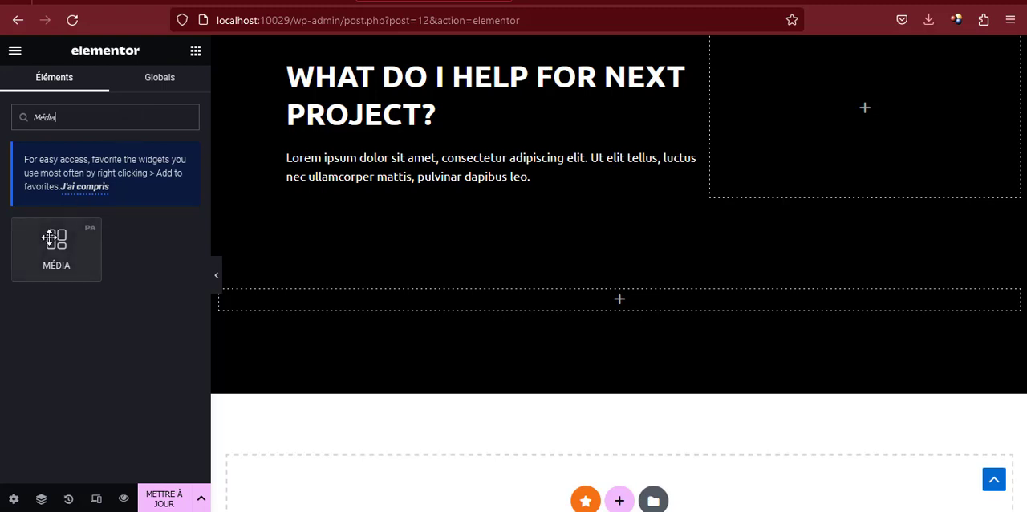
{"action": "left_click_drag", "start_coordinate": [50, 238], "coordinate": [347, 289]}
{"action": "scroll", "coordinate": [347, 289], "scroll_direction": "up", "scroll_amount": 3}
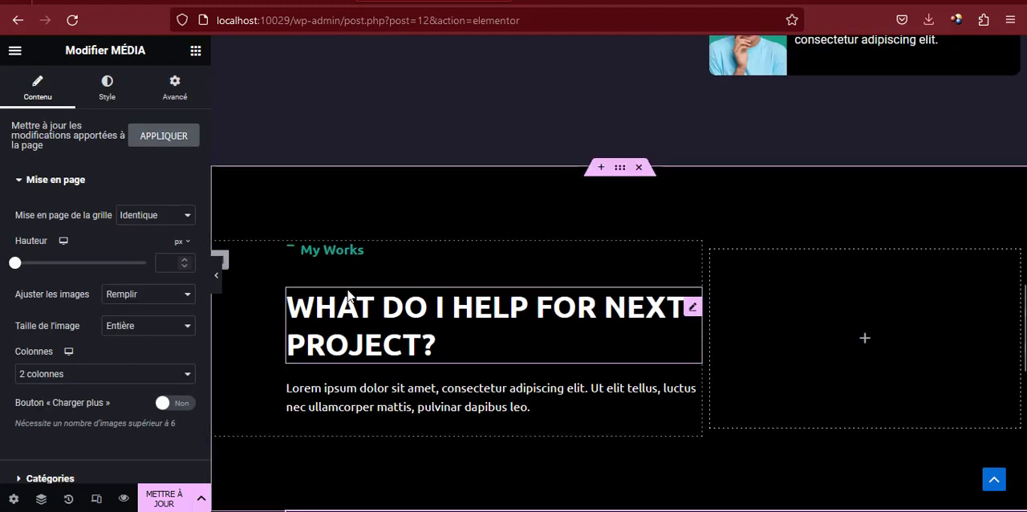
{"action": "scroll", "coordinate": [348, 289], "scroll_direction": "down", "scroll_amount": 6}
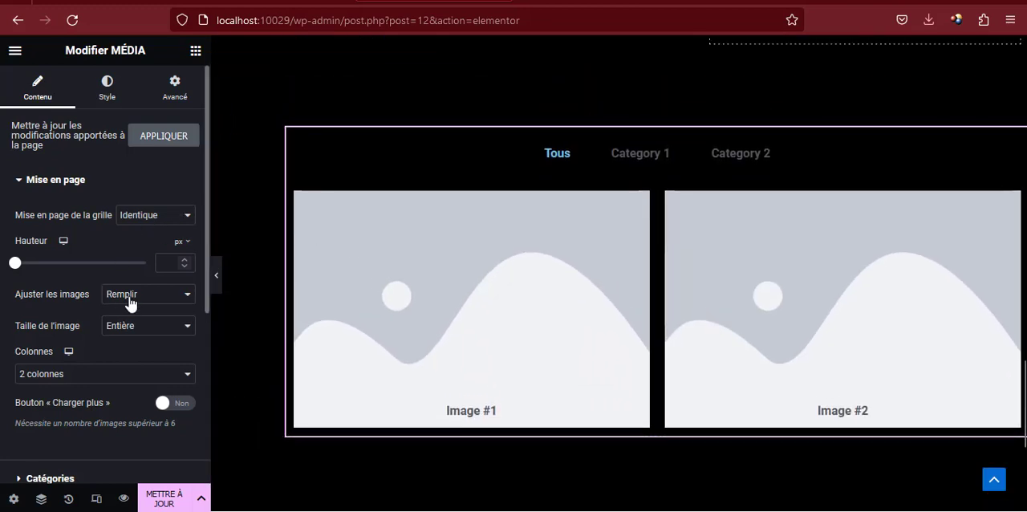
Set the media grid's layout to 3 columns
{"action": "scroll", "coordinate": [121, 274], "scroll_direction": "down", "scroll_amount": 1}
{"action": "left_click", "coordinate": [105, 298]}
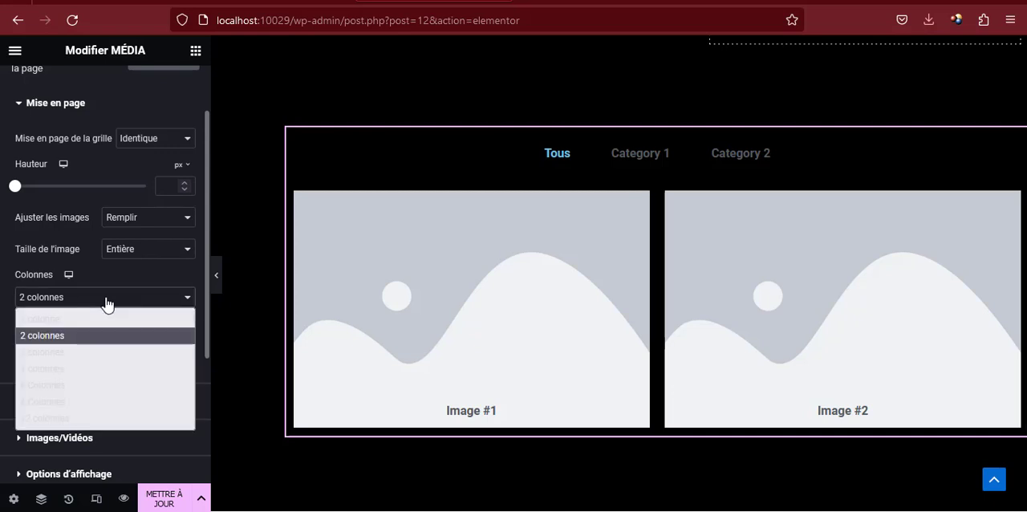
{"action": "left_click", "coordinate": [64, 350]}
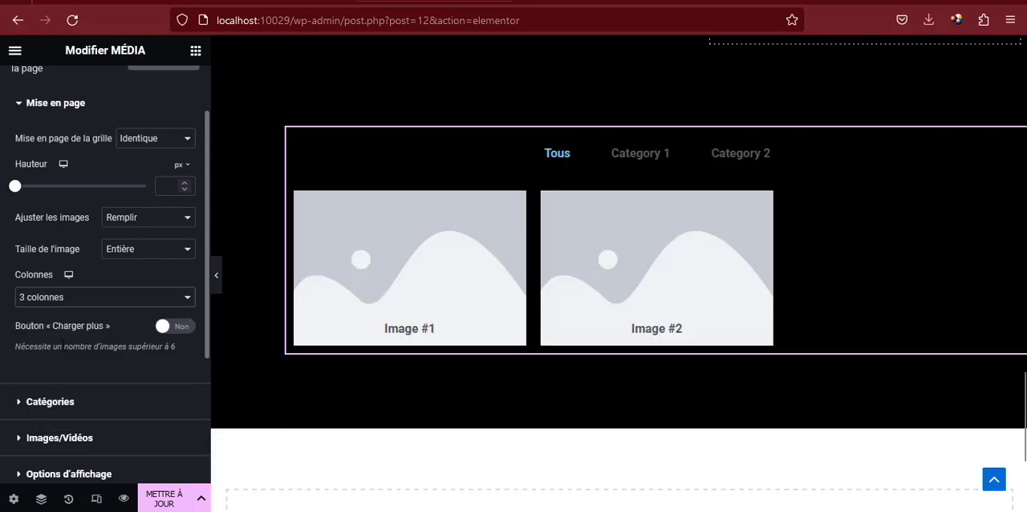
{"action": "scroll", "coordinate": [102, 305], "scroll_direction": "down", "scroll_amount": 2}
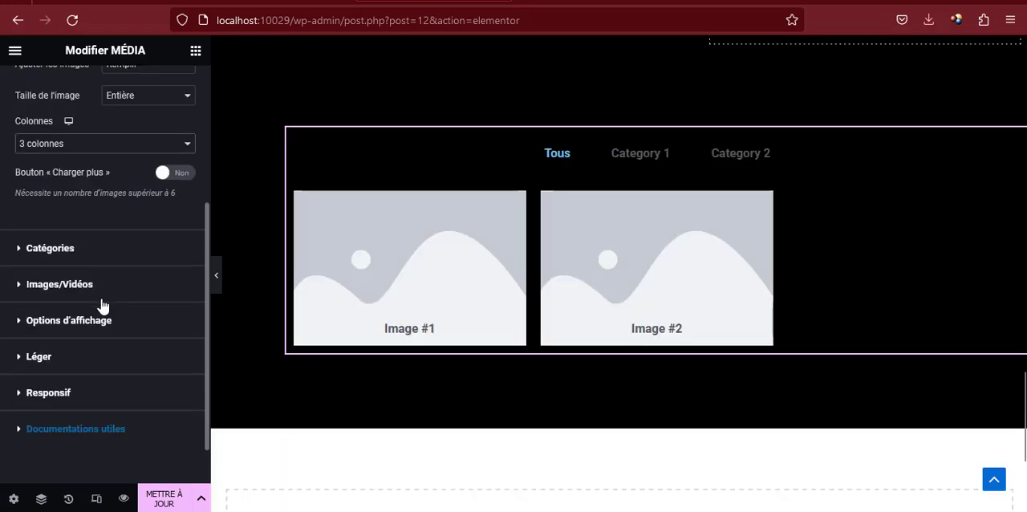
Examine the My Works gallery on the reference site through its Design, Web, Mobile and Tous filters
{"action": "left_click", "coordinate": [151, 0]}
{"action": "left_click", "coordinate": [331, 170]}
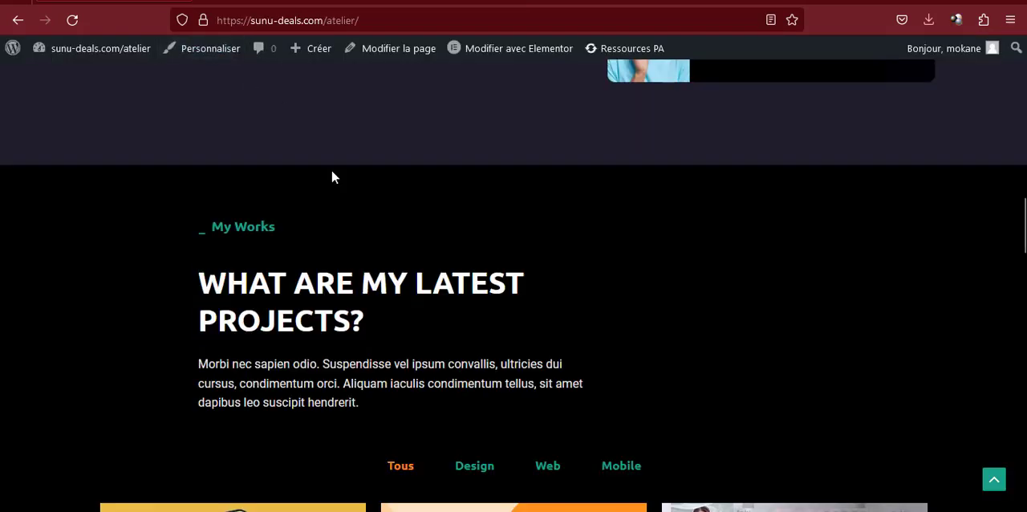
{"action": "scroll", "coordinate": [353, 262], "scroll_direction": "down", "scroll_amount": 3}
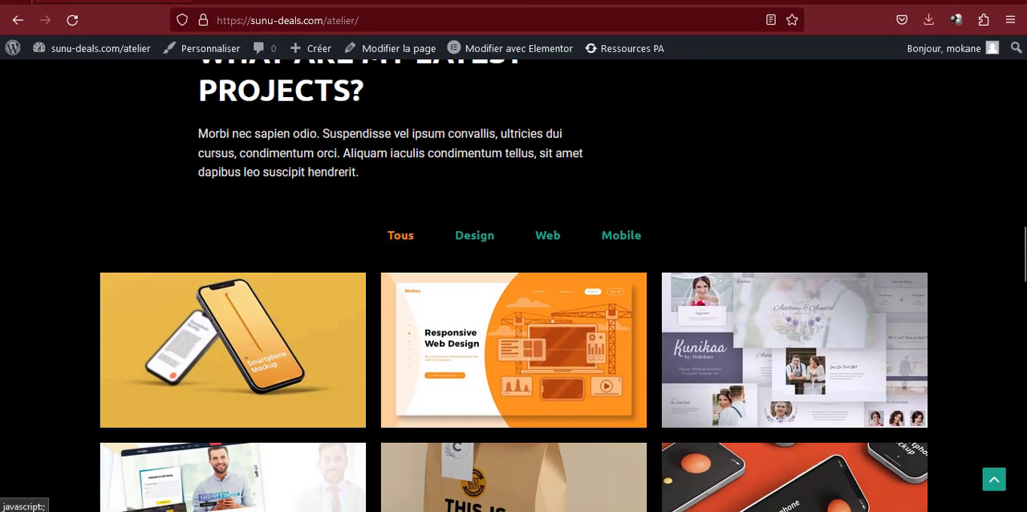
{"action": "left_click", "coordinate": [479, 237]}
{"action": "left_click", "coordinate": [554, 238]}
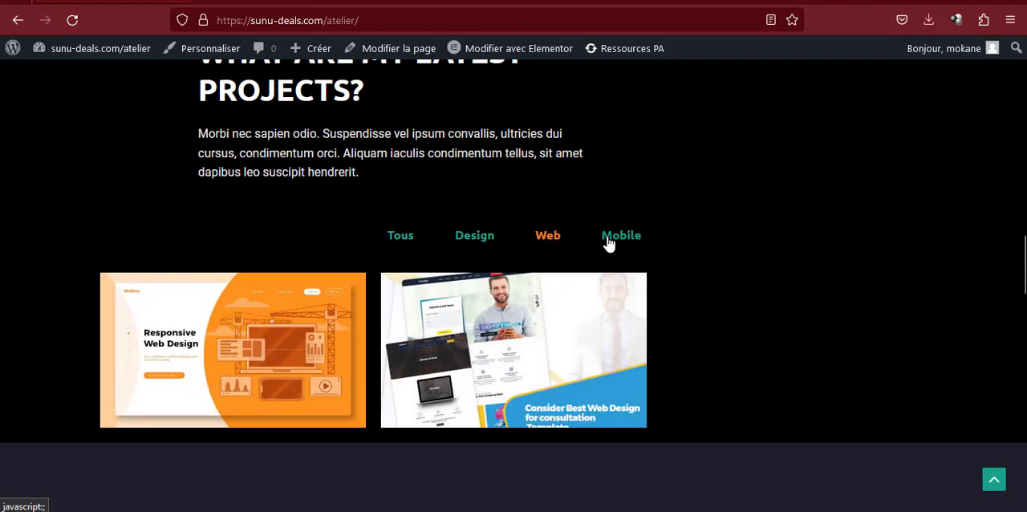
{"action": "left_click", "coordinate": [608, 241]}
{"action": "left_click", "coordinate": [391, 243]}
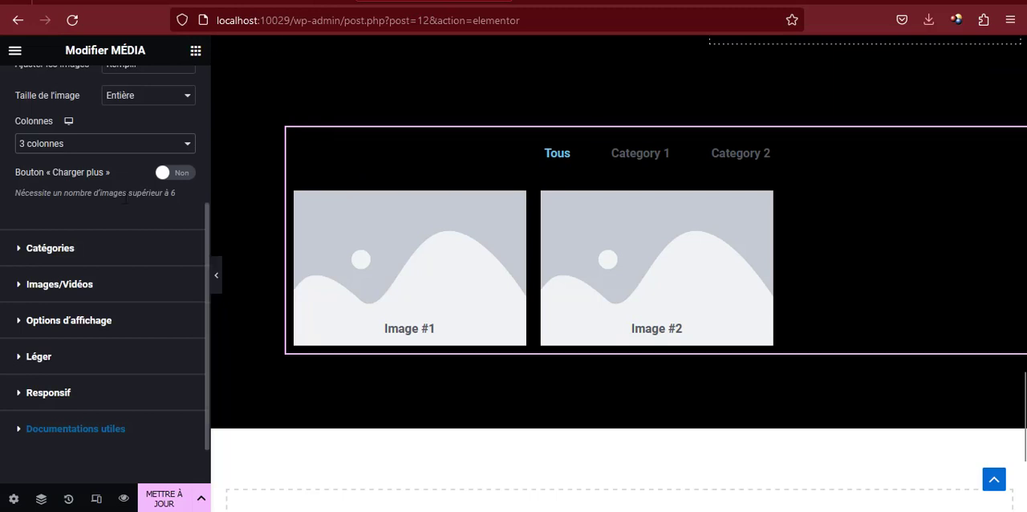
Duplicate Category 2 in the media grid's category list
{"action": "scroll", "coordinate": [126, 203], "scroll_direction": "up", "scroll_amount": 2}
{"action": "scroll", "coordinate": [126, 203], "scroll_direction": "down", "scroll_amount": 3}
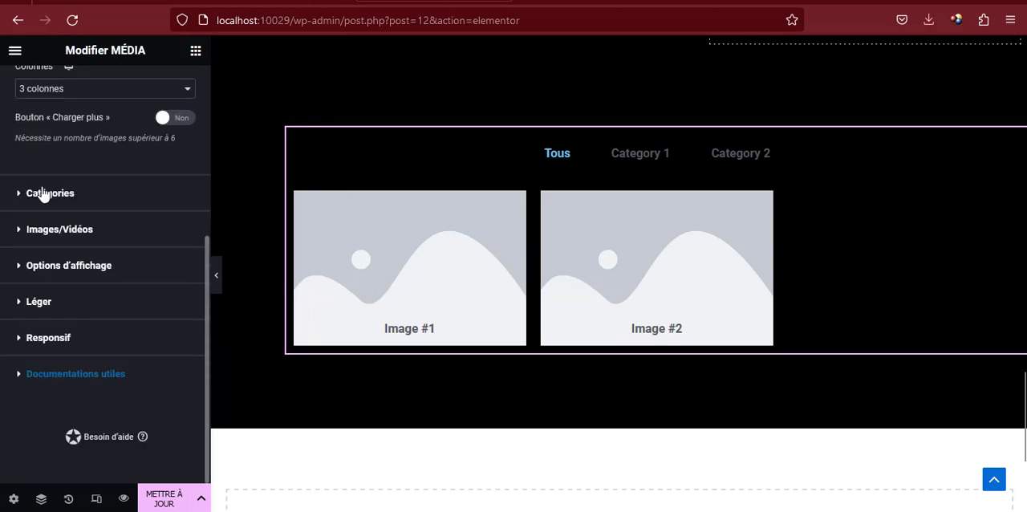
{"action": "left_click", "coordinate": [44, 193]}
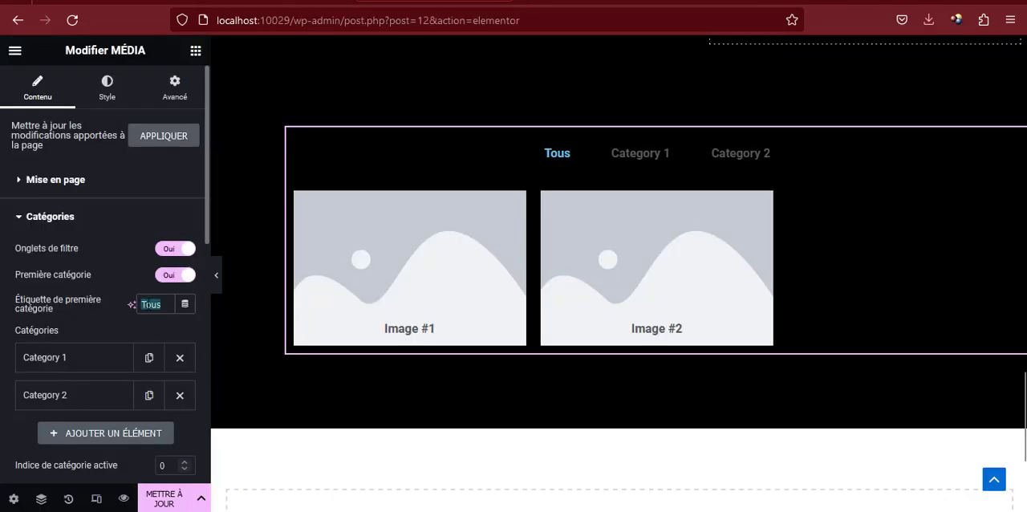
{"action": "scroll", "coordinate": [134, 315], "scroll_direction": "down", "scroll_amount": 2}
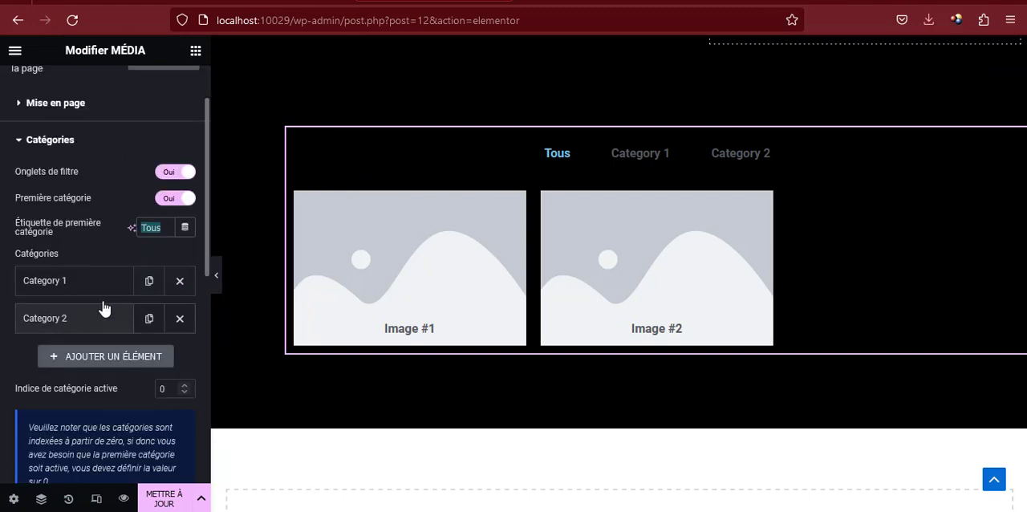
{"action": "left_click", "coordinate": [148, 320]}
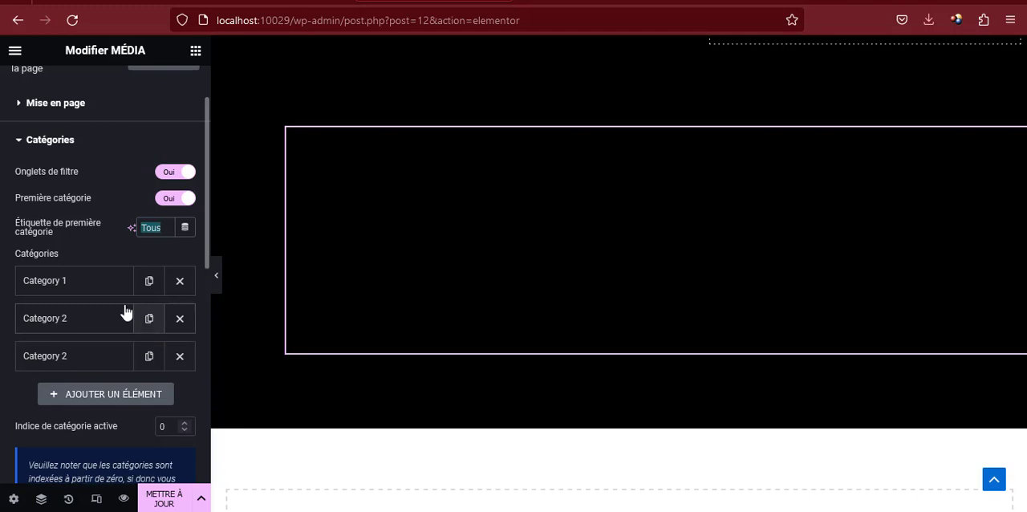
Rename the media grid's three categories as DESIGN, WEB and MOBILE
{"action": "left_click", "coordinate": [80, 282]}
{"action": "double_click", "coordinate": [131, 318]}
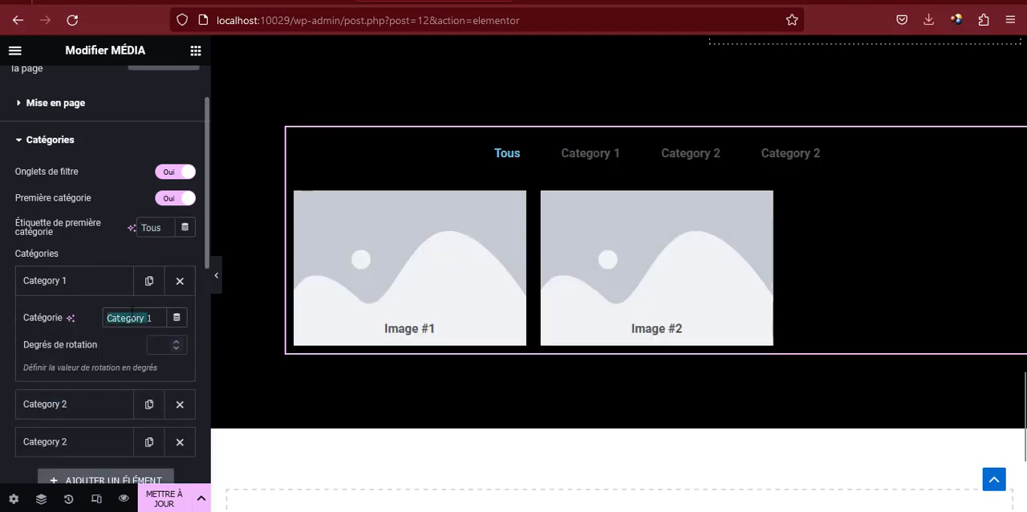
{"action": "type", "text": "DESIGN"}
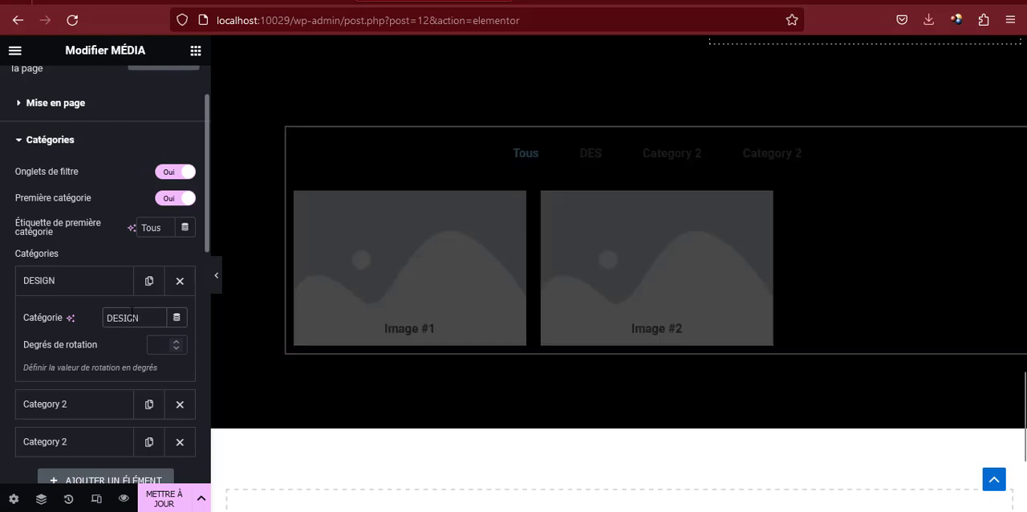
{"action": "left_click", "coordinate": [100, 290]}
{"action": "left_click", "coordinate": [102, 325]}
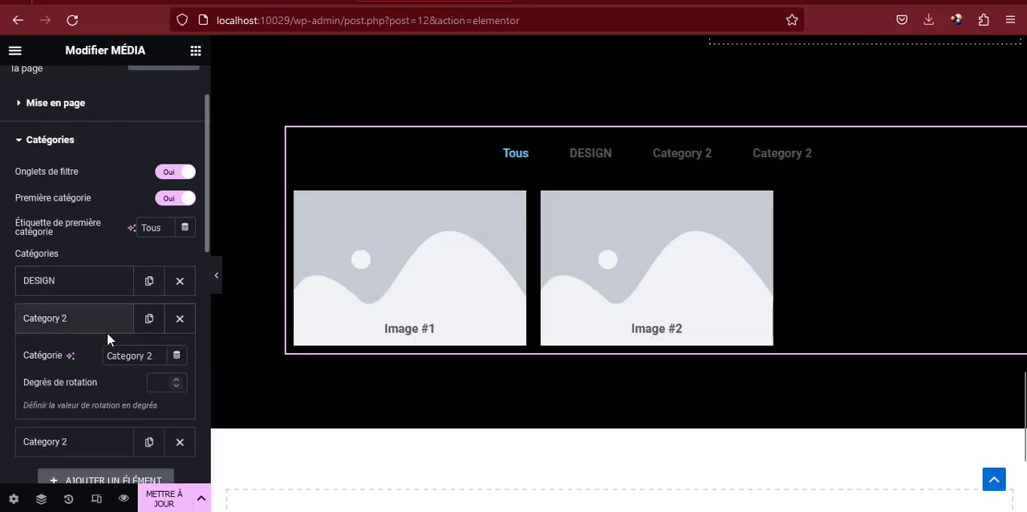
{"action": "left_click_drag", "start_coordinate": [107, 356], "coordinate": [153, 355]}
{"action": "type", "text": "WEB"}
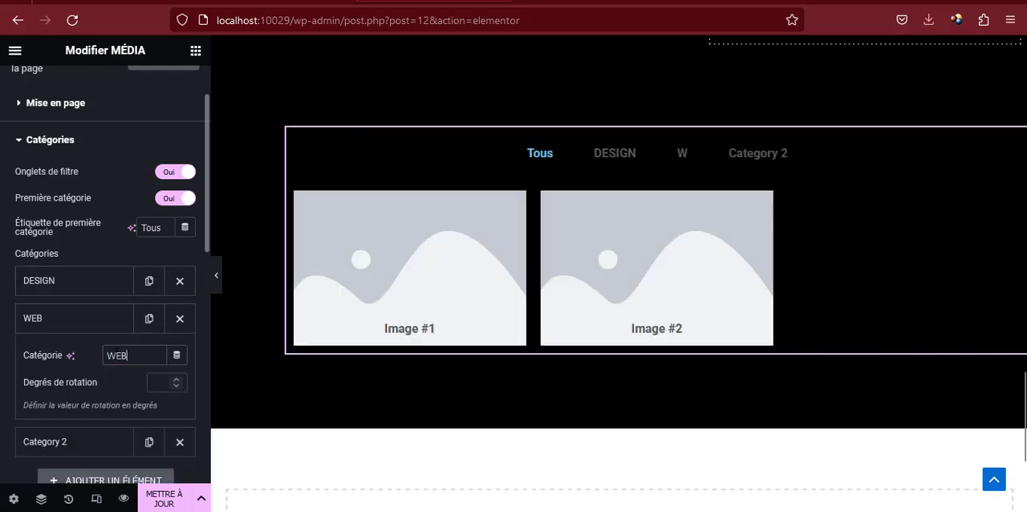
{"action": "left_click", "coordinate": [107, 323]}
{"action": "left_click", "coordinate": [105, 361]}
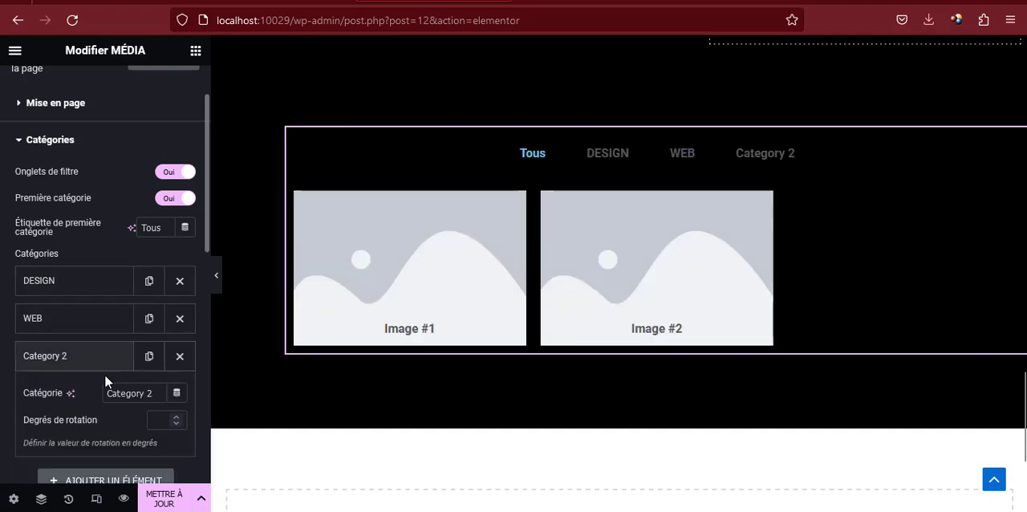
{"action": "triple_click", "coordinate": [126, 393]}
{"action": "type", "text": "MOBILE"}
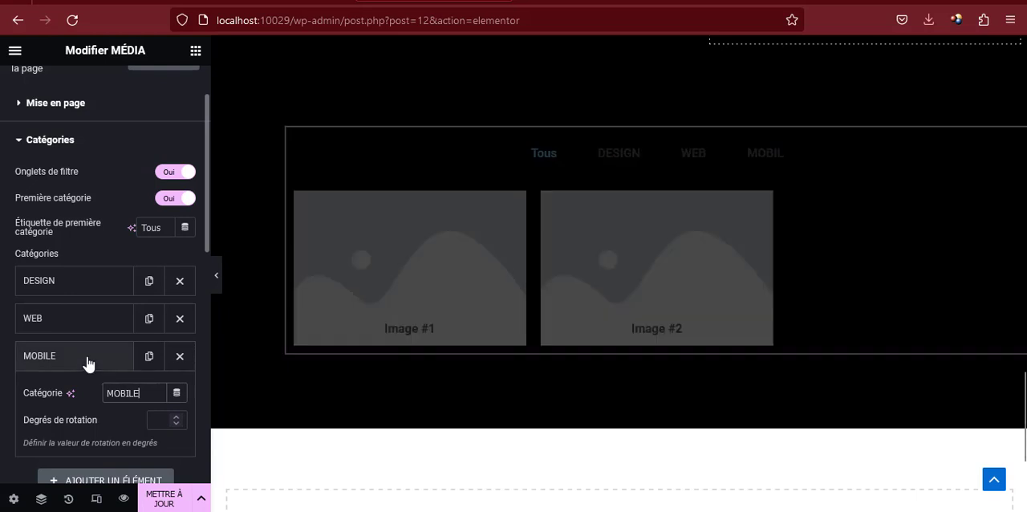
{"action": "left_click", "coordinate": [86, 363]}
Set the category of Image #1 in the media grid to DESIGN
{"action": "scroll", "coordinate": [88, 364], "scroll_direction": "down", "scroll_amount": 2}
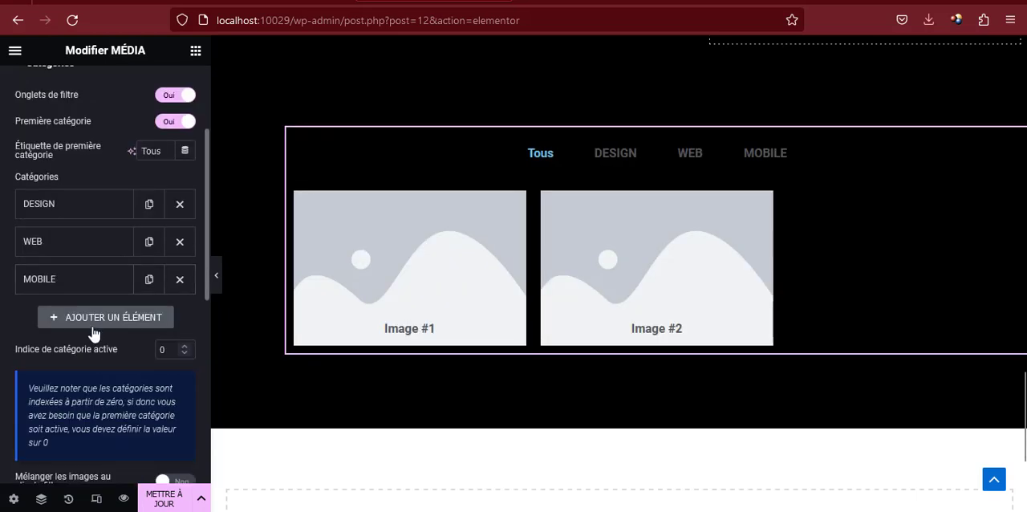
{"action": "scroll", "coordinate": [93, 332], "scroll_direction": "up", "scroll_amount": 2}
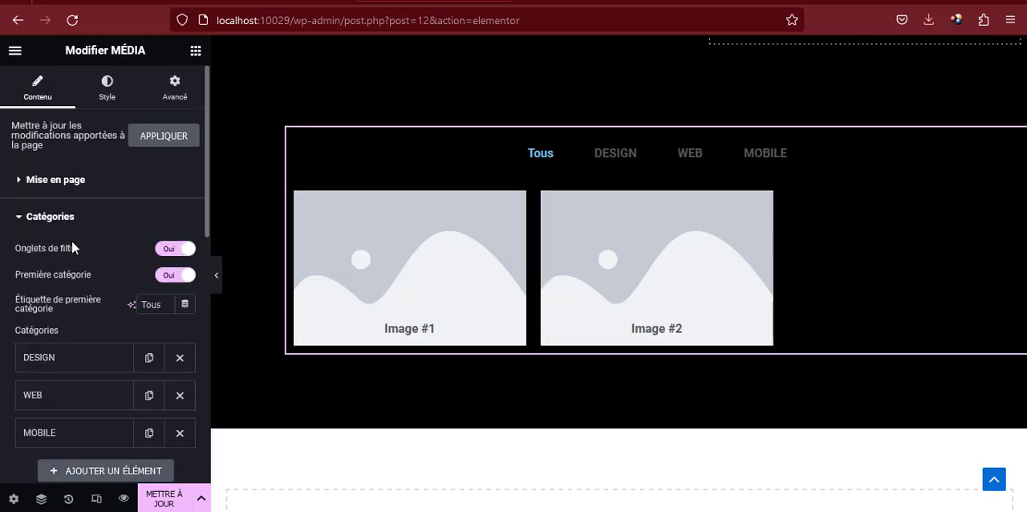
{"action": "scroll", "coordinate": [57, 227], "scroll_direction": "down", "scroll_amount": 5}
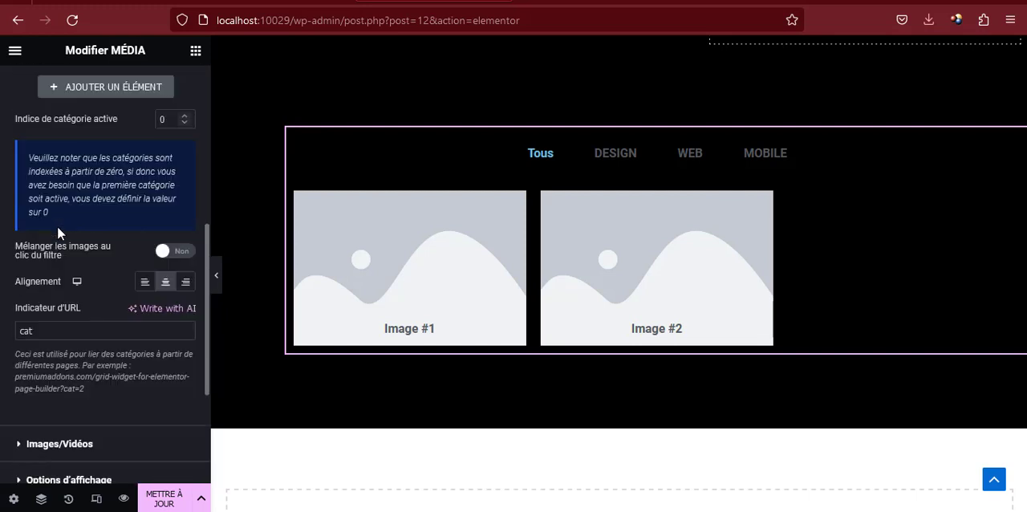
{"action": "scroll", "coordinate": [57, 228], "scroll_direction": "down", "scroll_amount": 2}
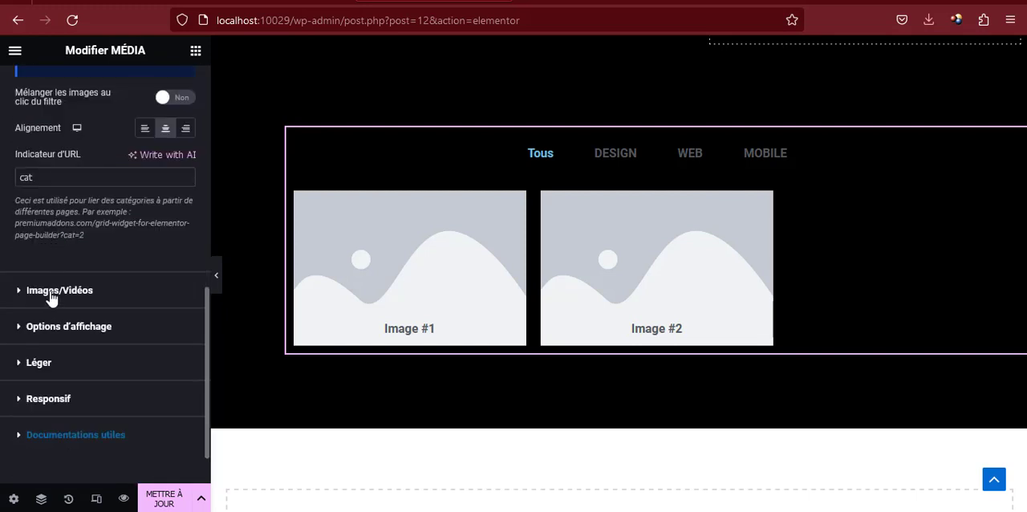
{"action": "left_click", "coordinate": [51, 290]}
{"action": "scroll", "coordinate": [75, 275], "scroll_direction": "down", "scroll_amount": 2}
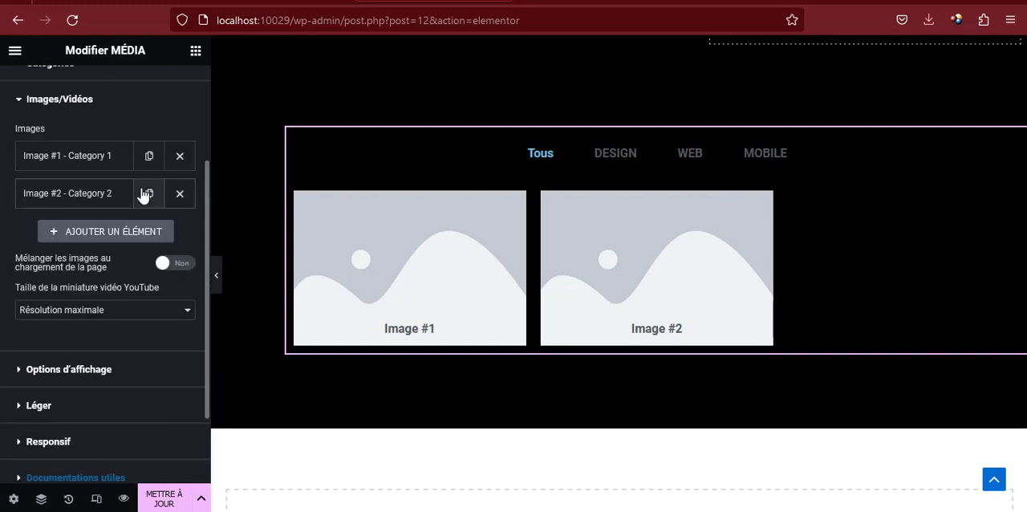
{"action": "left_click", "coordinate": [80, 159]}
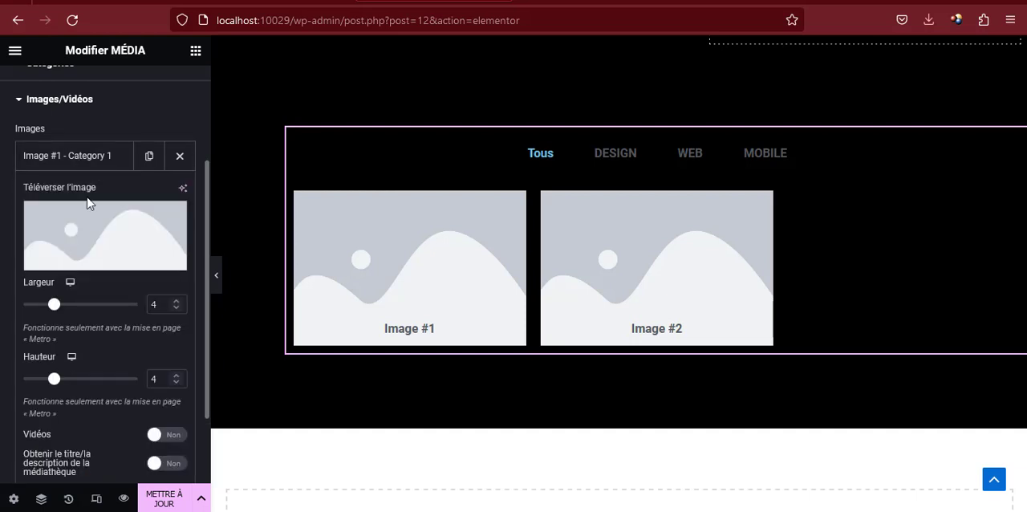
{"action": "scroll", "coordinate": [137, 313], "scroll_direction": "down", "scroll_amount": 1}
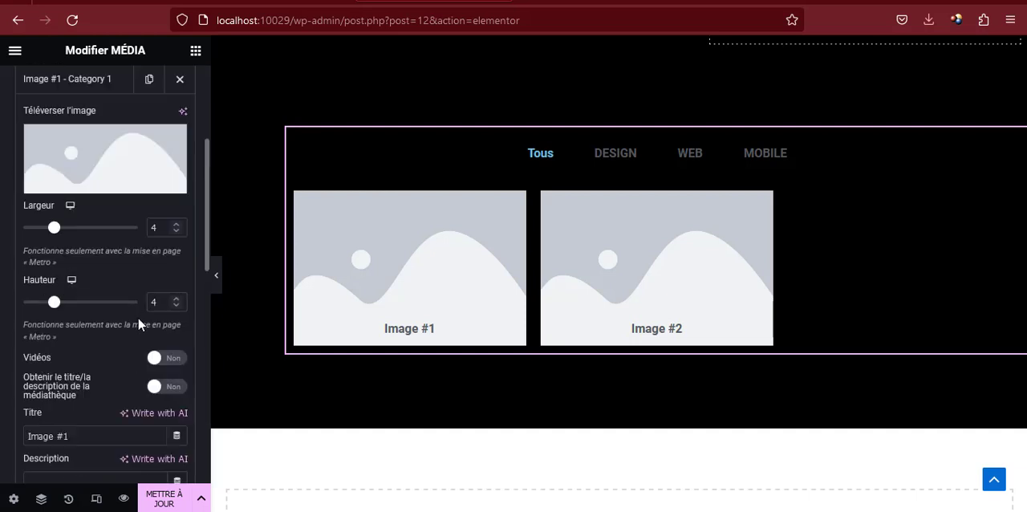
{"action": "scroll", "coordinate": [144, 337], "scroll_direction": "down", "scroll_amount": 1}
{"action": "scroll", "coordinate": [153, 418], "scroll_direction": "down", "scroll_amount": 2}
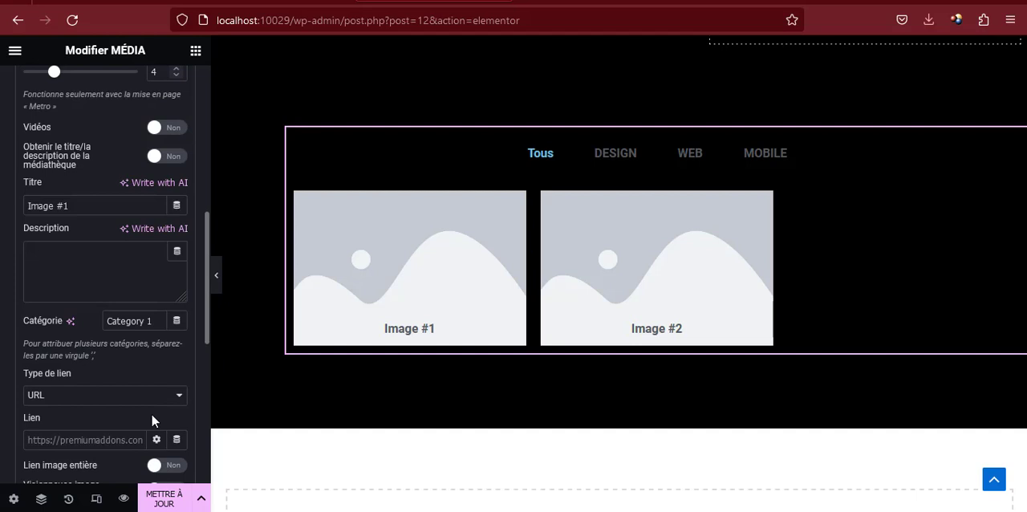
{"action": "triple_click", "coordinate": [120, 321]}
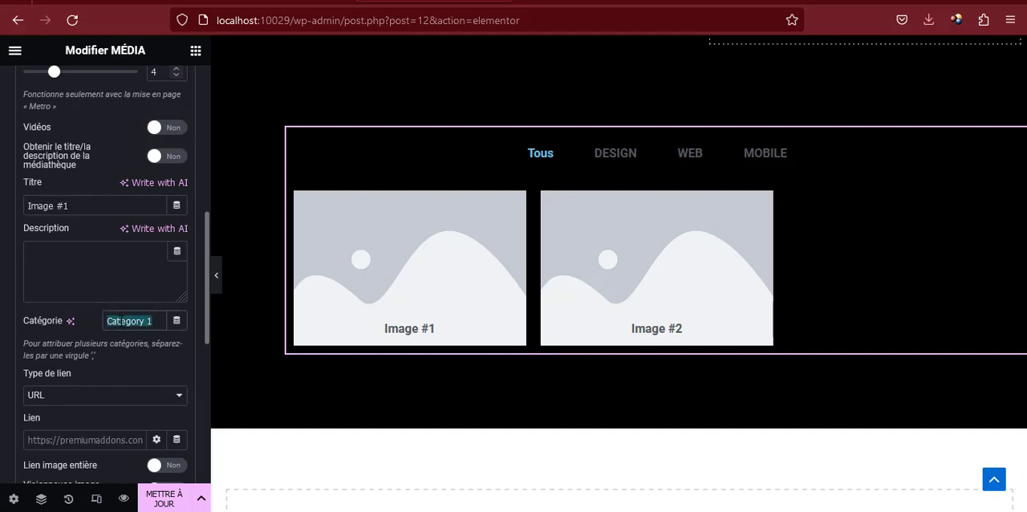
{"action": "type", "text": "DESIGN"}
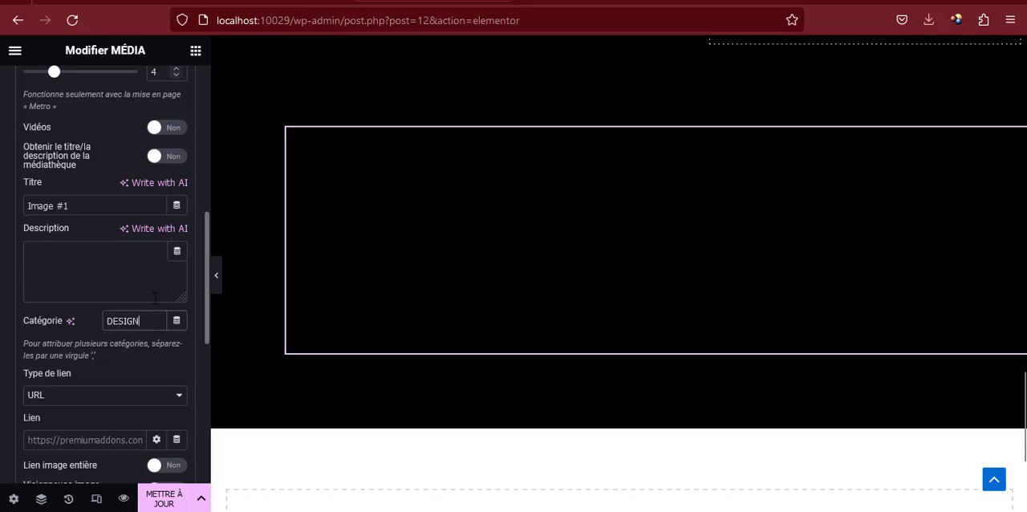
Start uploading a new picture for Image #1 in the media grid and open the réalisations folder
{"action": "scroll", "coordinate": [105, 264], "scroll_direction": "up", "scroll_amount": 4}
{"action": "left_click", "coordinate": [92, 236]}
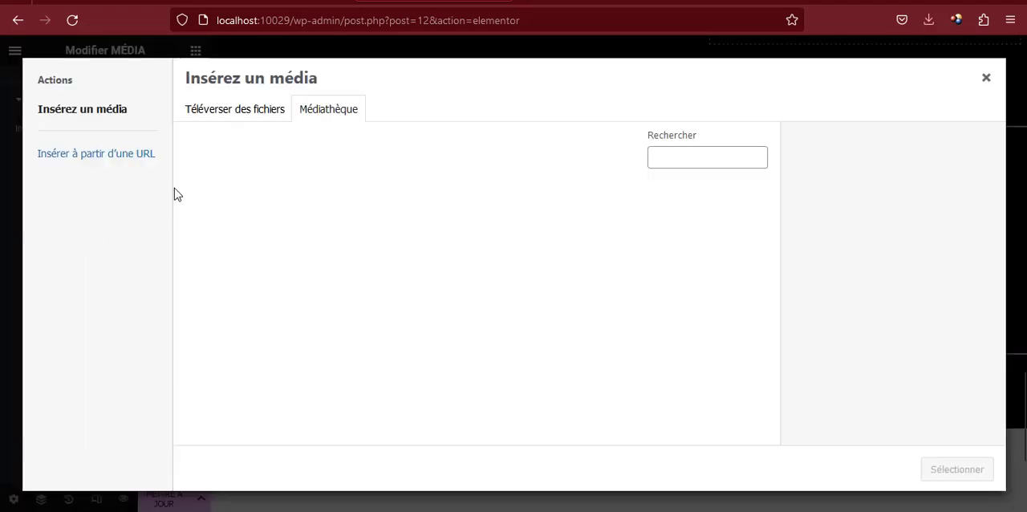
{"action": "left_click", "coordinate": [226, 112]}
{"action": "left_click", "coordinate": [565, 298]}
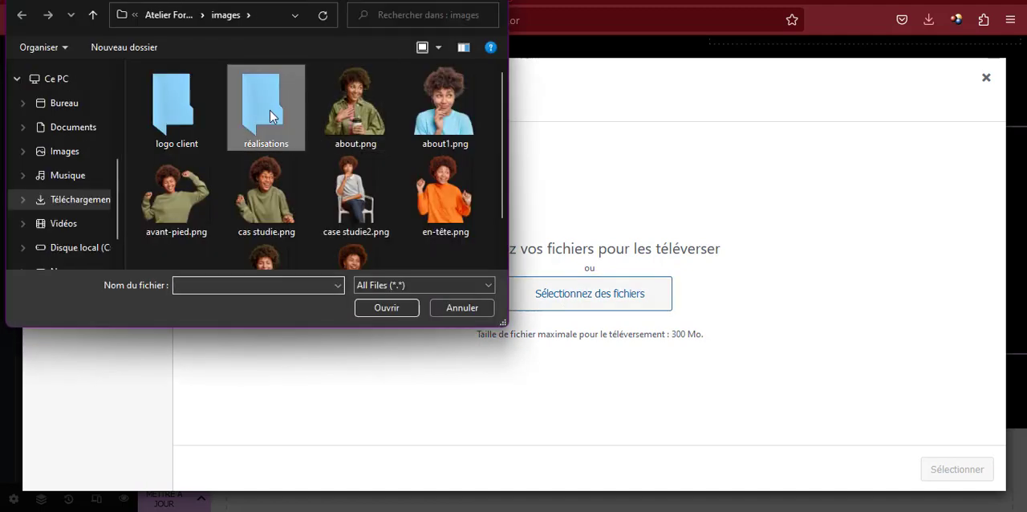
{"action": "double_click", "coordinate": [272, 116]}
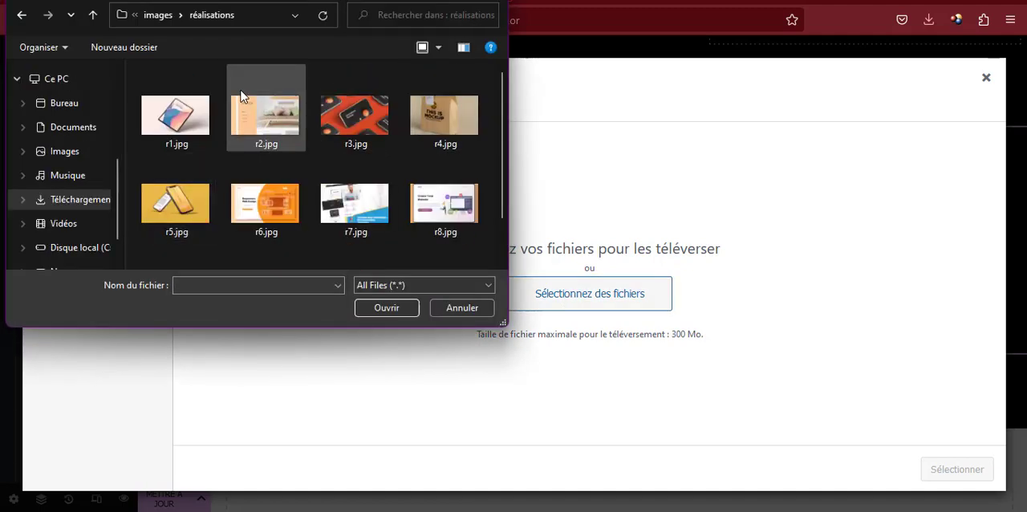
Upload r4.jpg and r2.jpg together and use r4.jpg as the picture of Image #1
{"action": "scroll", "coordinate": [414, 226], "scroll_direction": "down", "scroll_amount": 1}
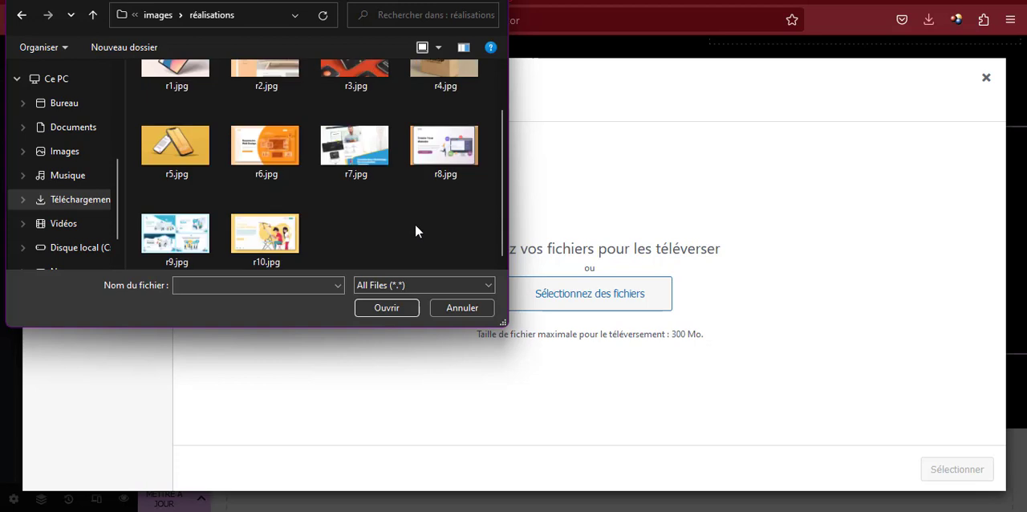
{"action": "scroll", "coordinate": [415, 231], "scroll_direction": "up", "scroll_amount": 1}
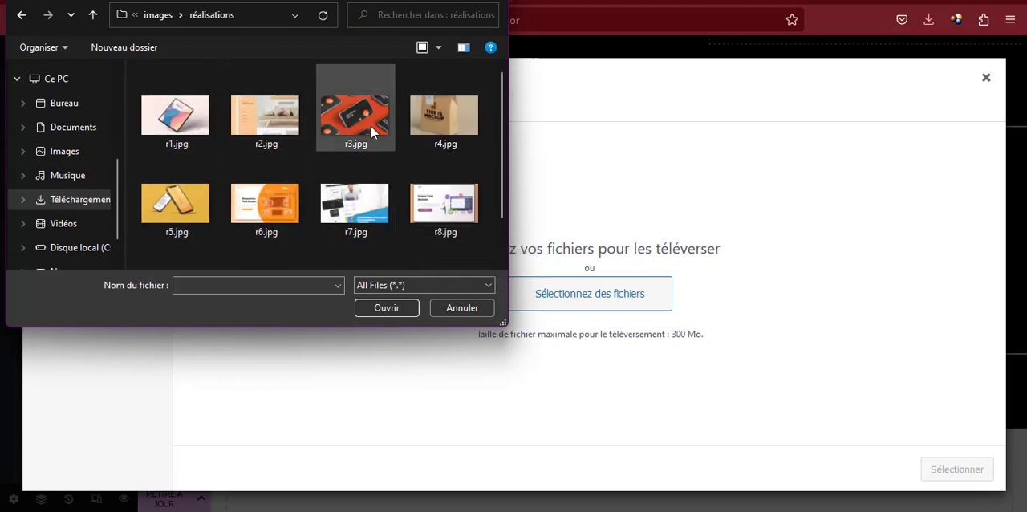
{"action": "left_click", "coordinate": [444, 116]}
{"action": "scroll", "coordinate": [376, 160], "scroll_direction": "down", "scroll_amount": 1}
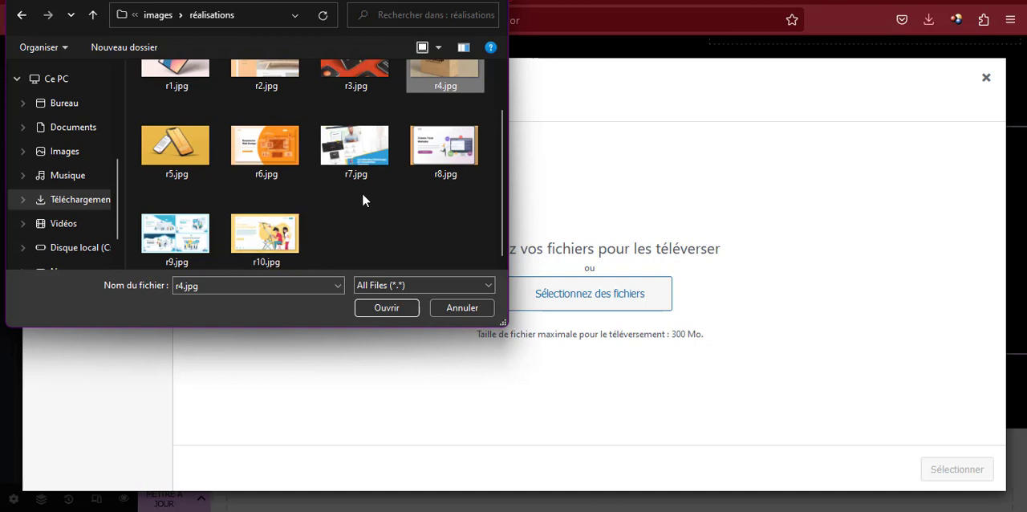
{"action": "scroll", "coordinate": [265, 197], "scroll_direction": "up", "scroll_amount": 1}
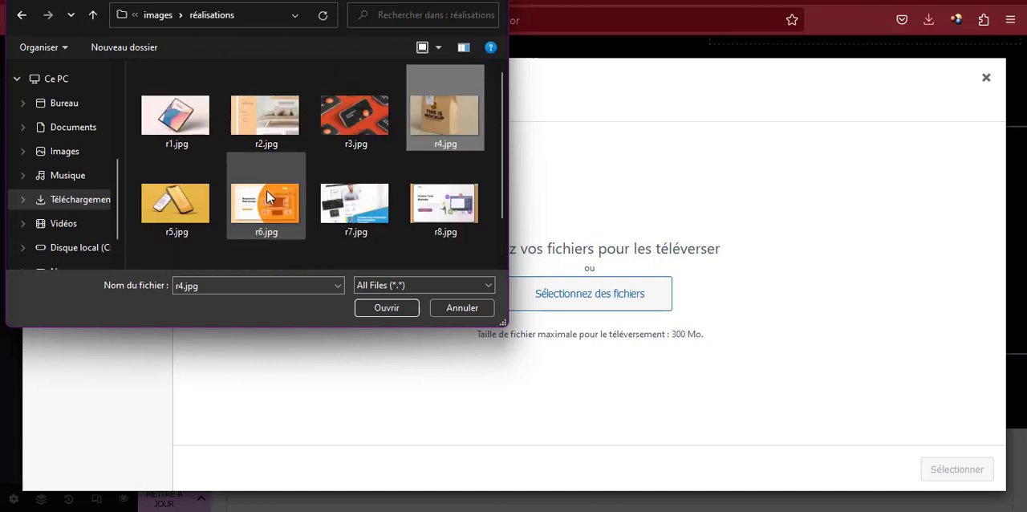
{"action": "scroll", "coordinate": [264, 193], "scroll_direction": "down", "scroll_amount": 1}
{"action": "scroll", "coordinate": [264, 191], "scroll_direction": "up", "scroll_amount": 1}
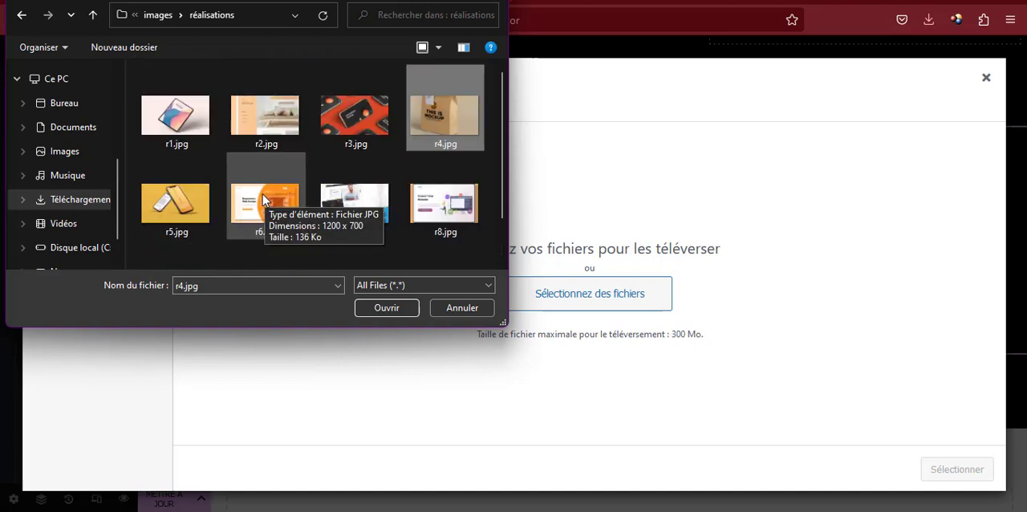
{"action": "left_click", "coordinate": [265, 116], "text": "ctrl"}
{"action": "left_click", "coordinate": [386, 308]}
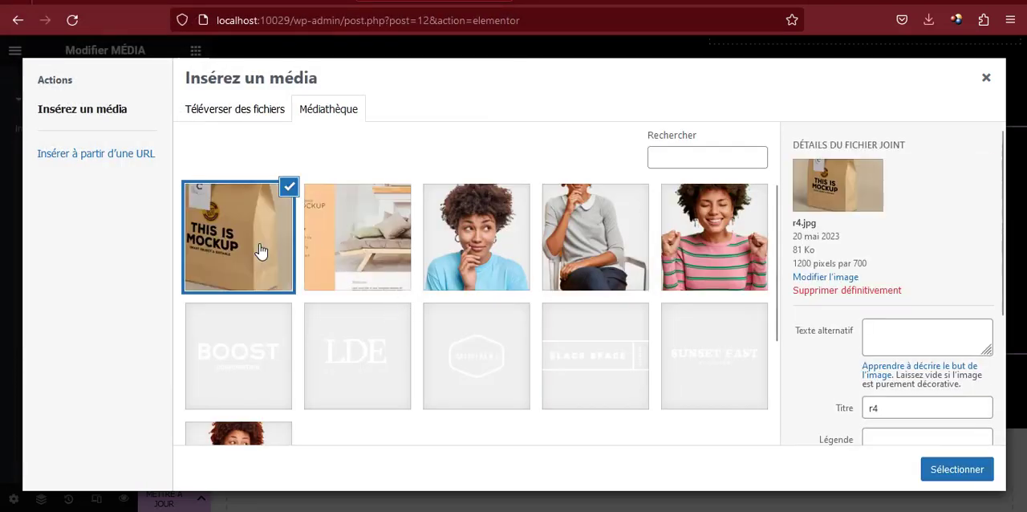
{"action": "left_click", "coordinate": [957, 468]}
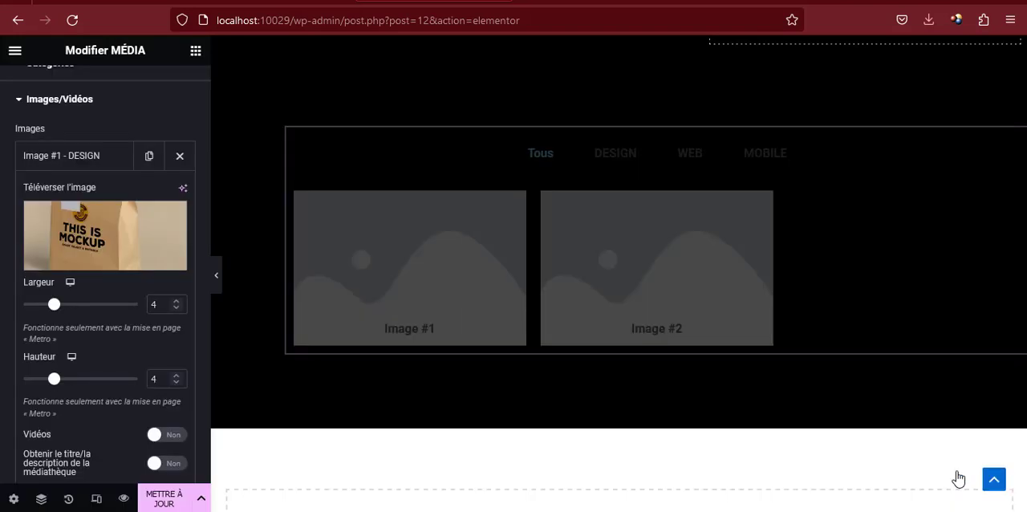
Clear the title of the media grid's DESIGN item and duplicate that item
{"action": "scroll", "coordinate": [109, 345], "scroll_direction": "down", "scroll_amount": 2}
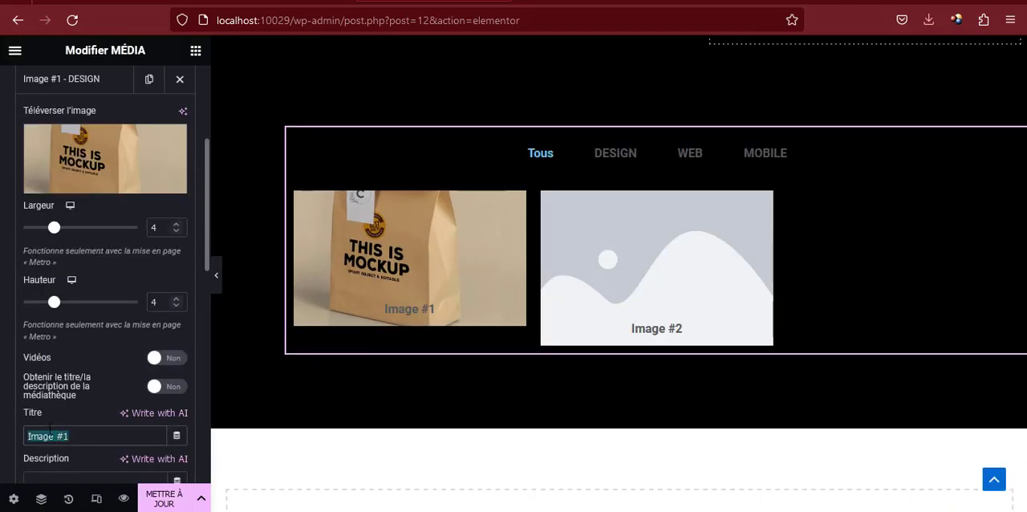
{"action": "key", "text": "BackSpace"}
{"action": "scroll", "coordinate": [102, 337], "scroll_direction": "up", "scroll_amount": 3}
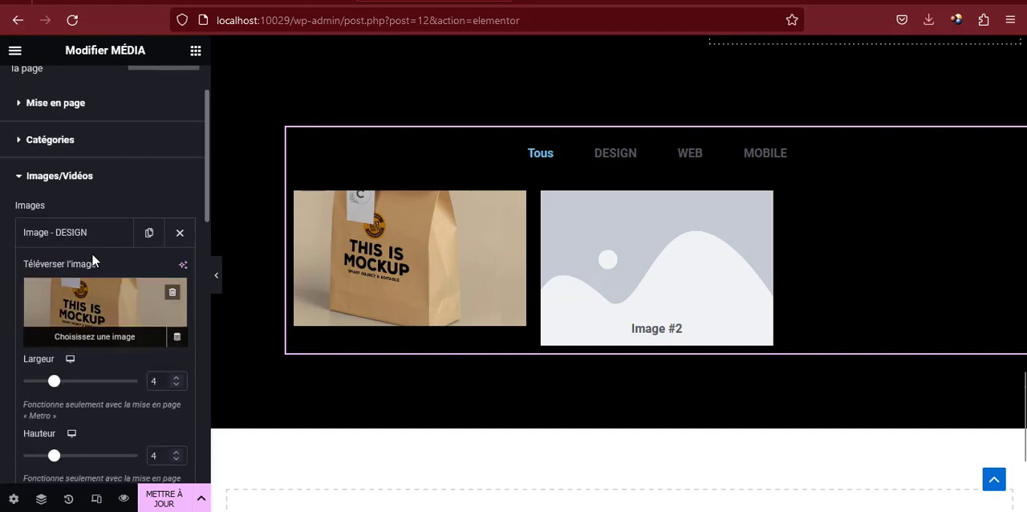
{"action": "left_click", "coordinate": [92, 237]}
{"action": "left_click", "coordinate": [149, 234]}
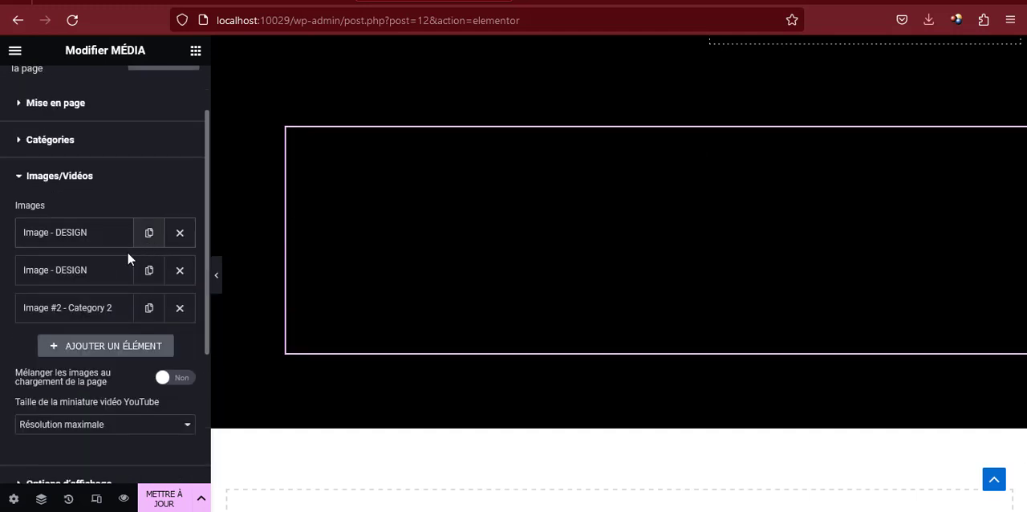
Replace the duplicated DESIGN item's picture with r2.jpg from the media library
{"action": "left_click", "coordinate": [92, 280]}
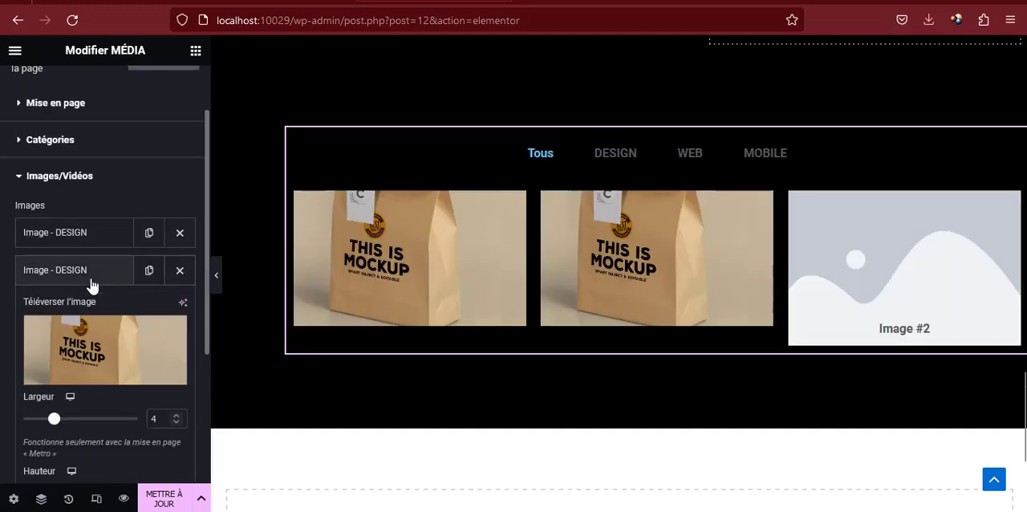
{"action": "left_click", "coordinate": [95, 353]}
{"action": "left_click", "coordinate": [312, 226]}
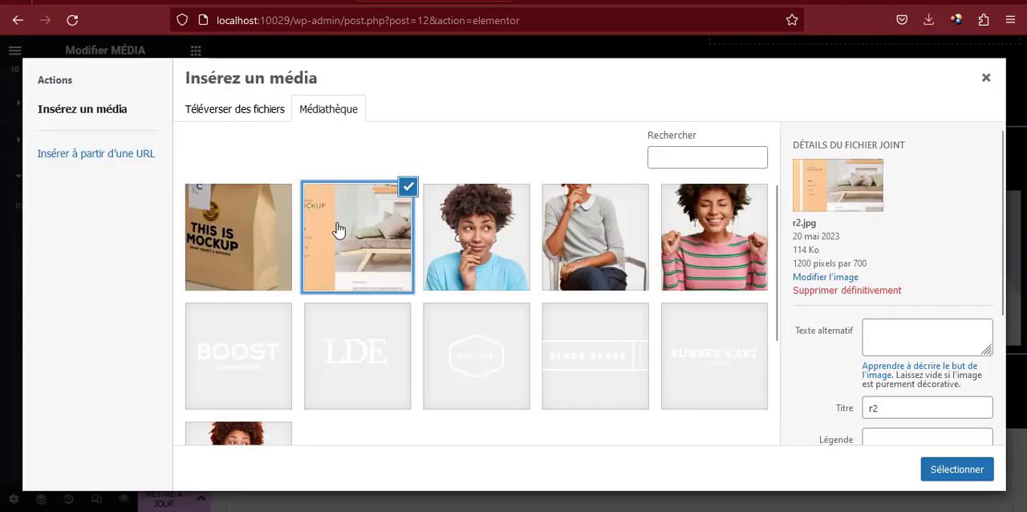
{"action": "left_click", "coordinate": [953, 469]}
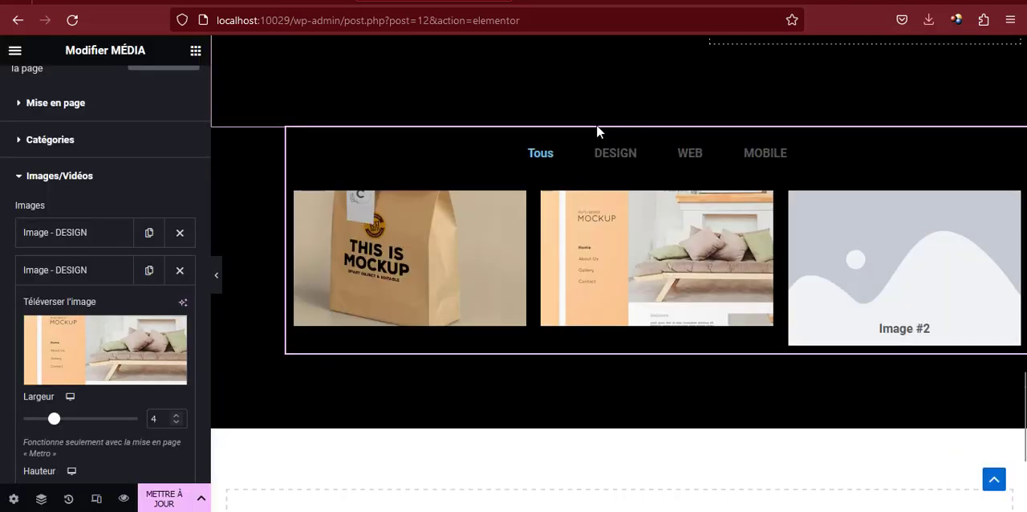
{"action": "left_click", "coordinate": [71, 276]}
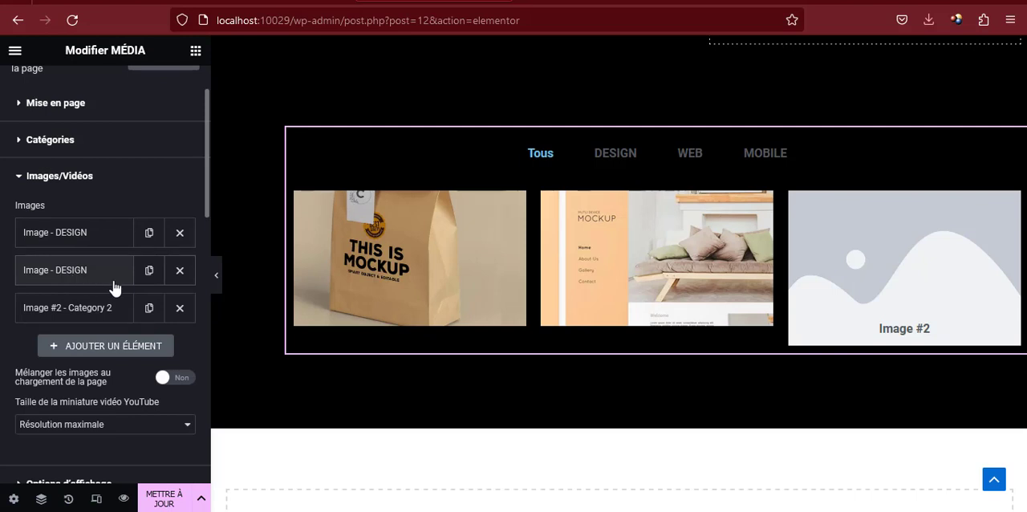
Set the category of the second media grid item to WEB
{"action": "scroll", "coordinate": [113, 287], "scroll_direction": "down", "scroll_amount": 2}
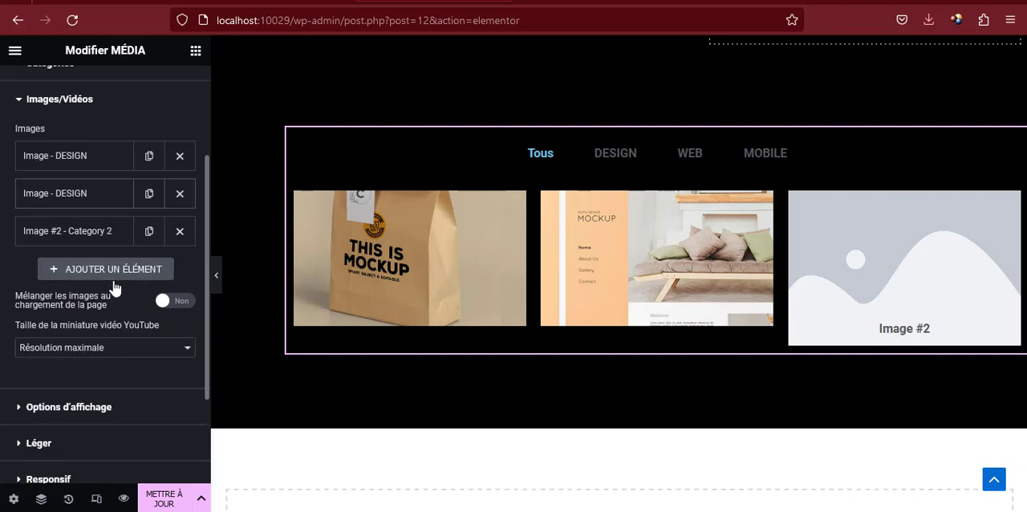
{"action": "left_click", "coordinate": [102, 201]}
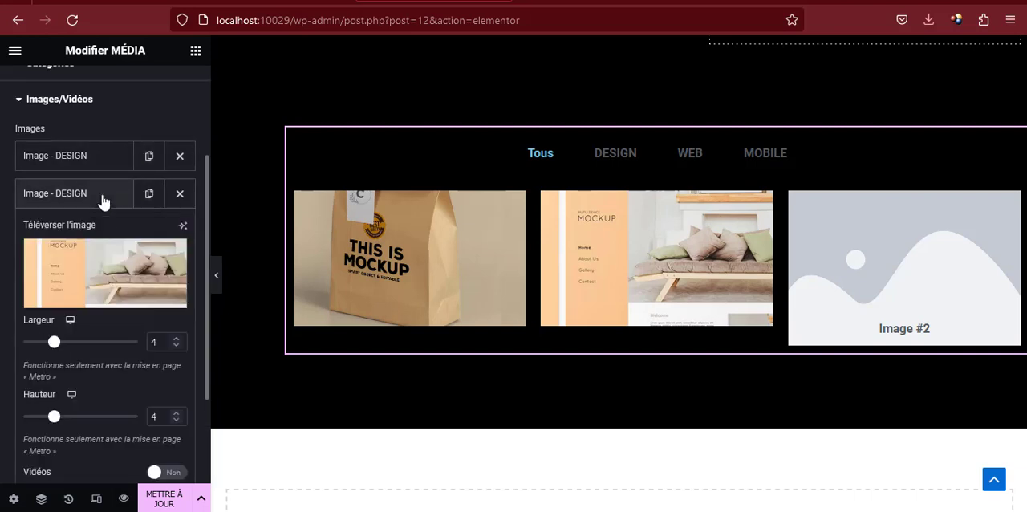
{"action": "left_click", "coordinate": [102, 200]}
{"action": "left_click", "coordinate": [102, 201]}
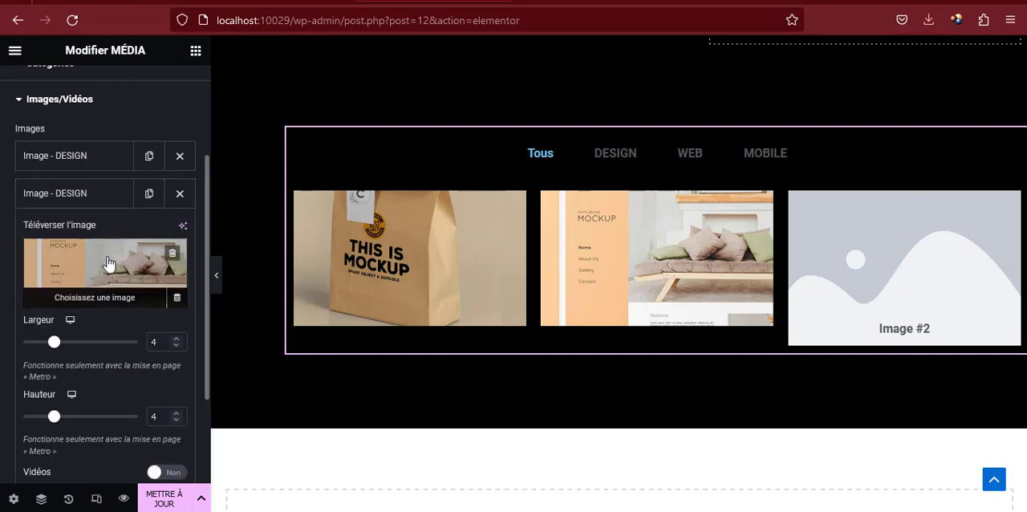
{"action": "scroll", "coordinate": [94, 259], "scroll_direction": "down", "scroll_amount": 4}
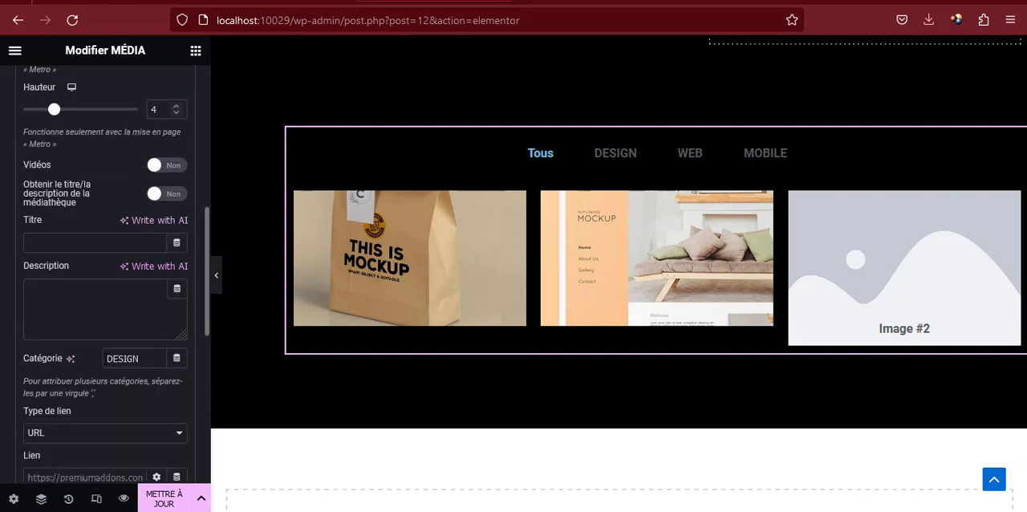
{"action": "type", "text": "WEB"}
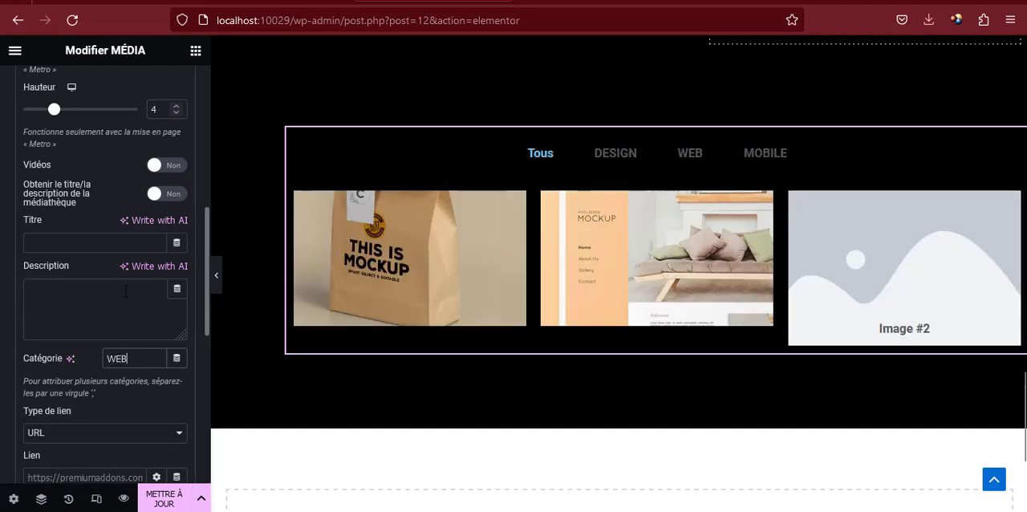
{"action": "scroll", "coordinate": [120, 273], "scroll_direction": "up", "scroll_amount": 5}
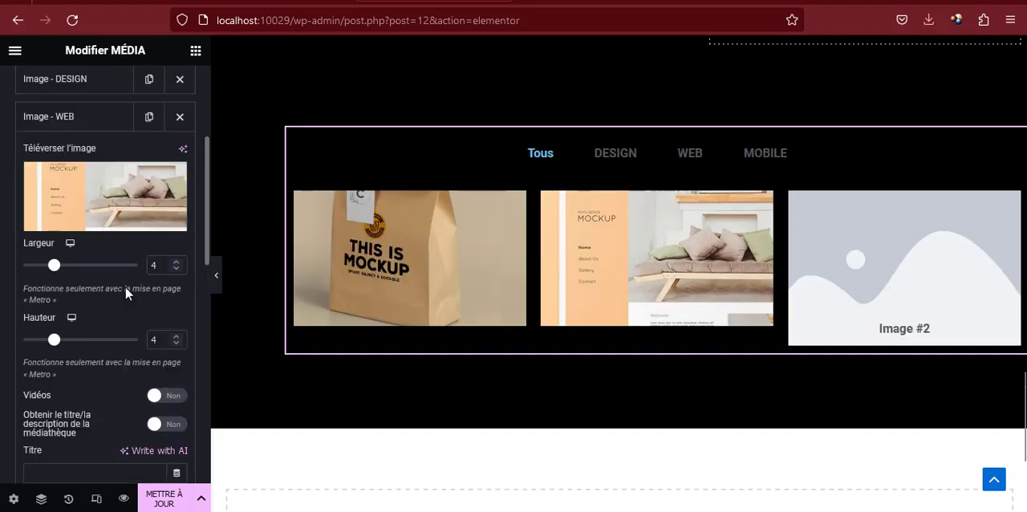
Upload r6.jpg and r8.jpg from the réalisations folder and use r8.jpg as the second item's picture
{"action": "left_click", "coordinate": [112, 256]}
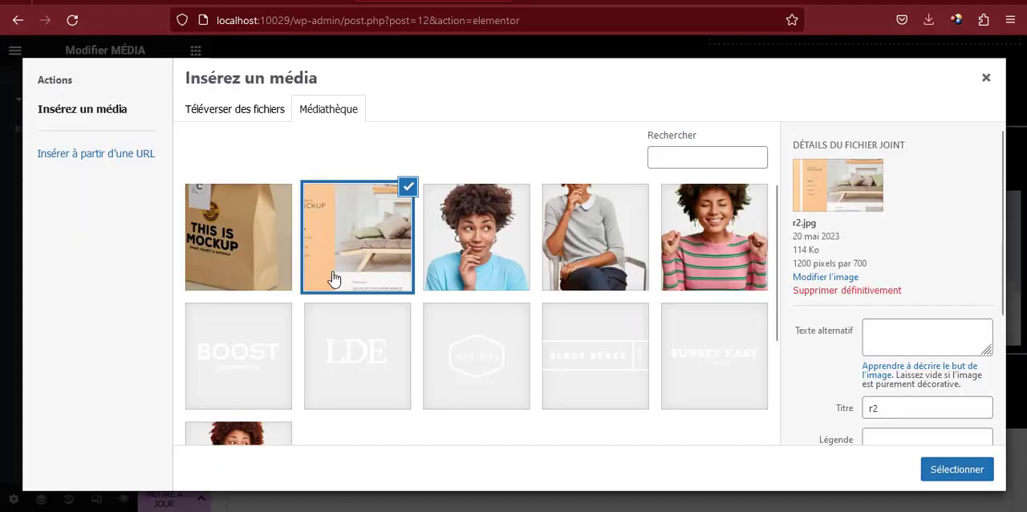
{"action": "left_click", "coordinate": [241, 110]}
{"action": "left_click", "coordinate": [540, 285]}
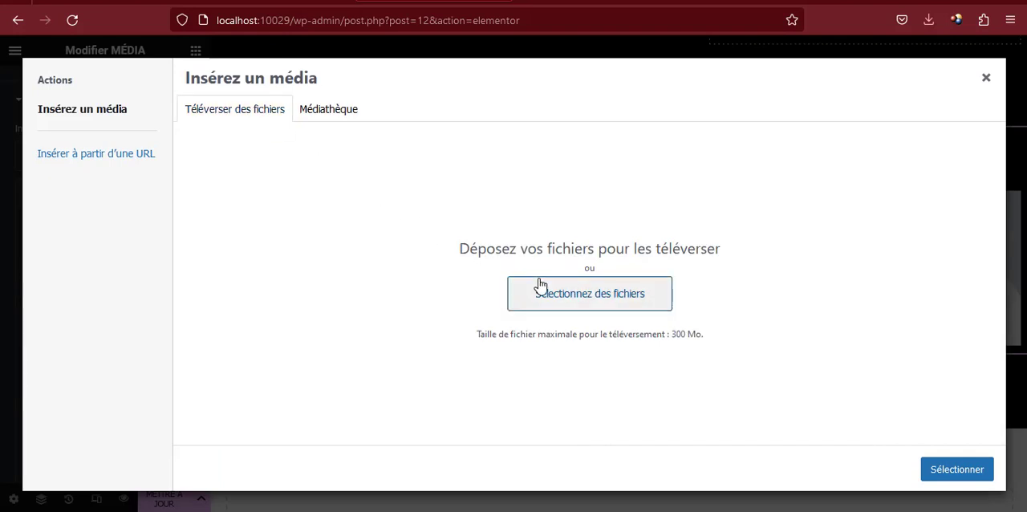
{"action": "left_click", "coordinate": [440, 207]}
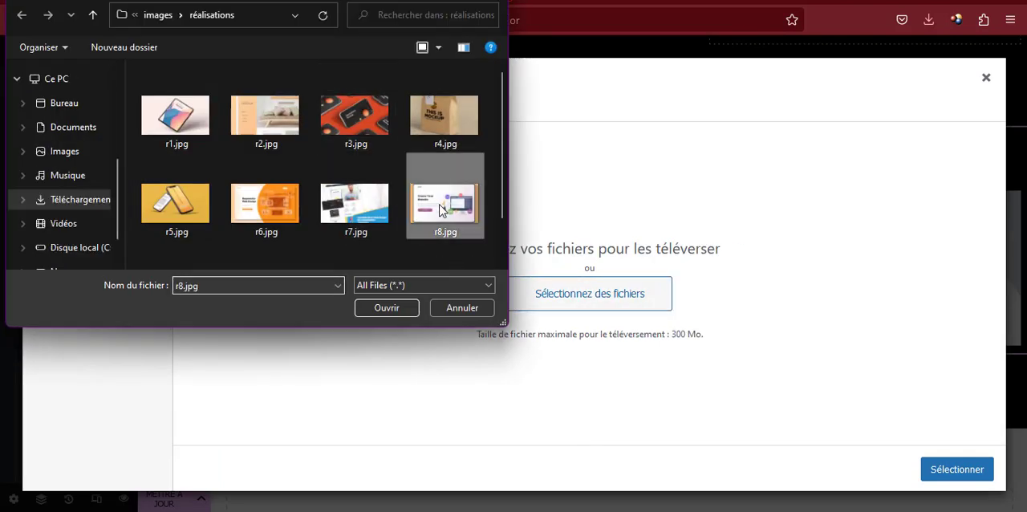
{"action": "left_click", "coordinate": [252, 210], "text": "ctrl"}
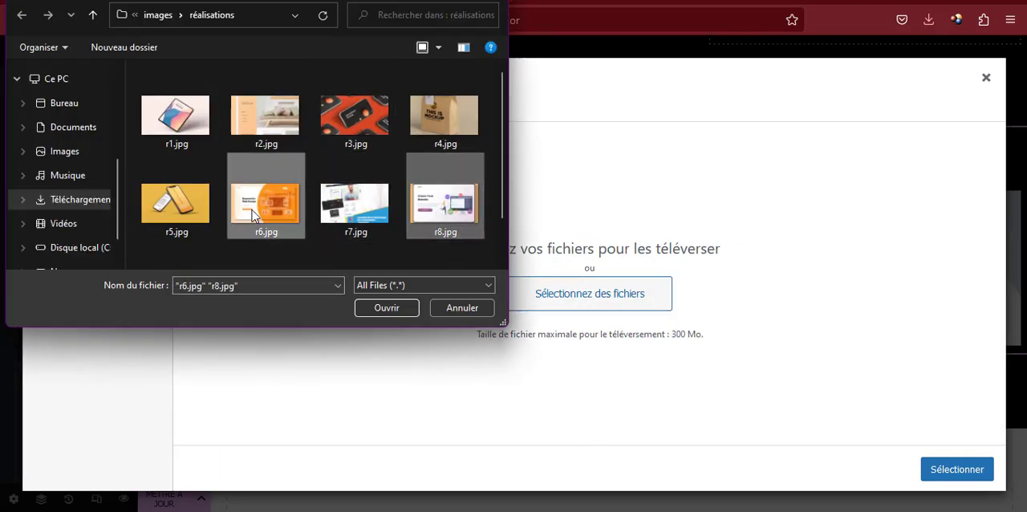
{"action": "left_click", "coordinate": [383, 308]}
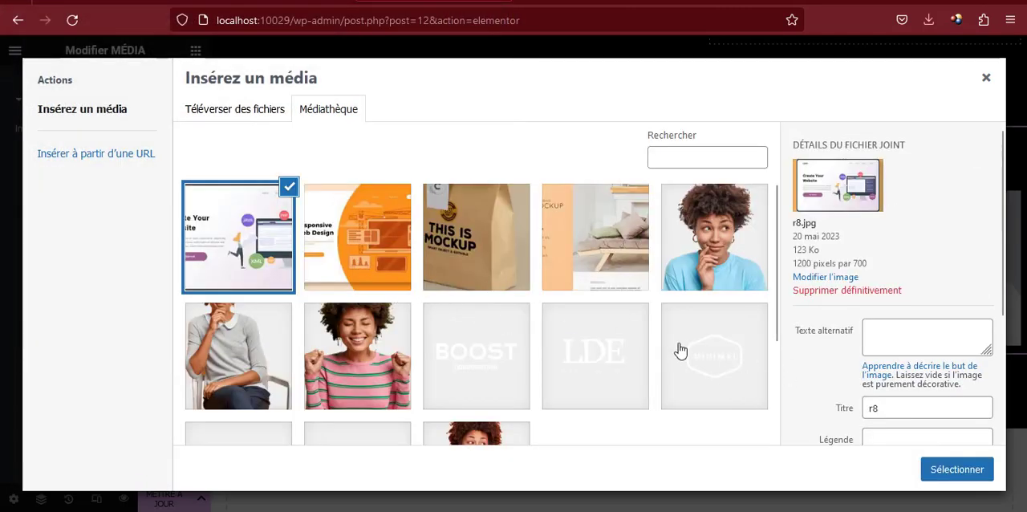
{"action": "left_click", "coordinate": [931, 469]}
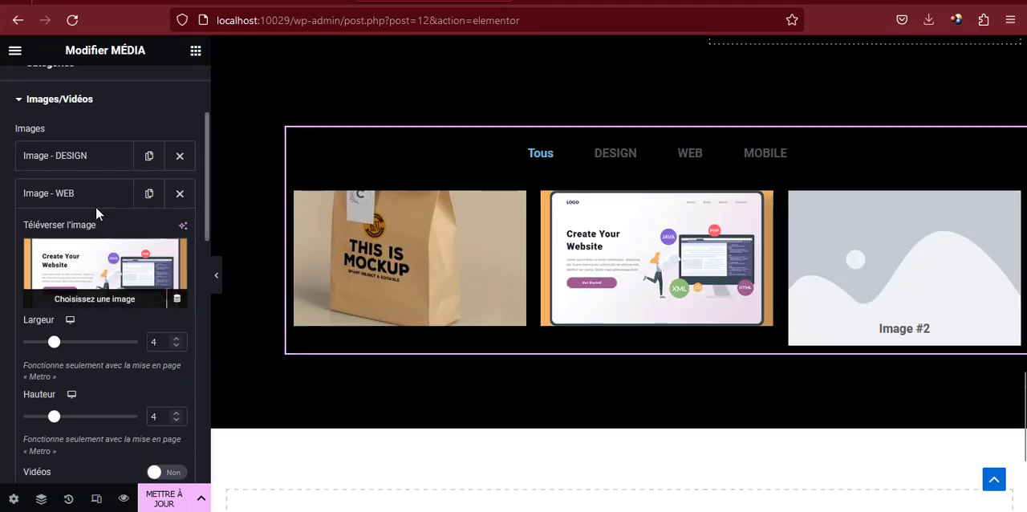
Undo the last picture and category changes of the second media grid item and collapse its settings
{"action": "key", "text": "ctrl+z"}
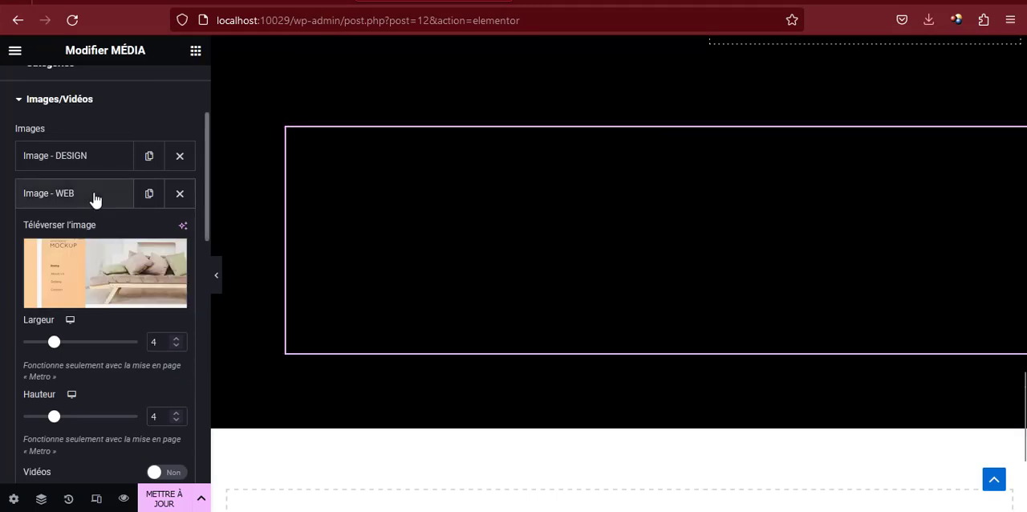
{"action": "key", "text": "ctrl+z"}
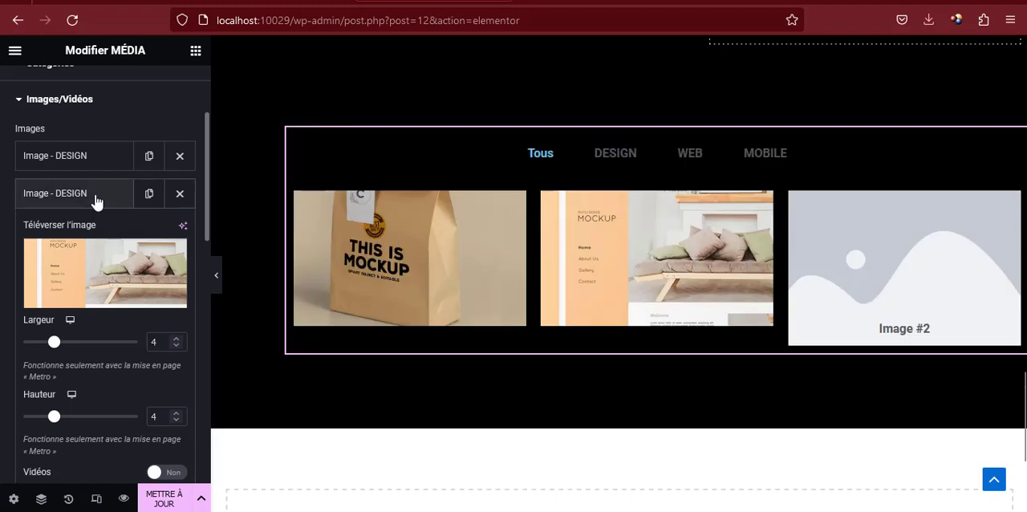
{"action": "left_click", "coordinate": [95, 200]}
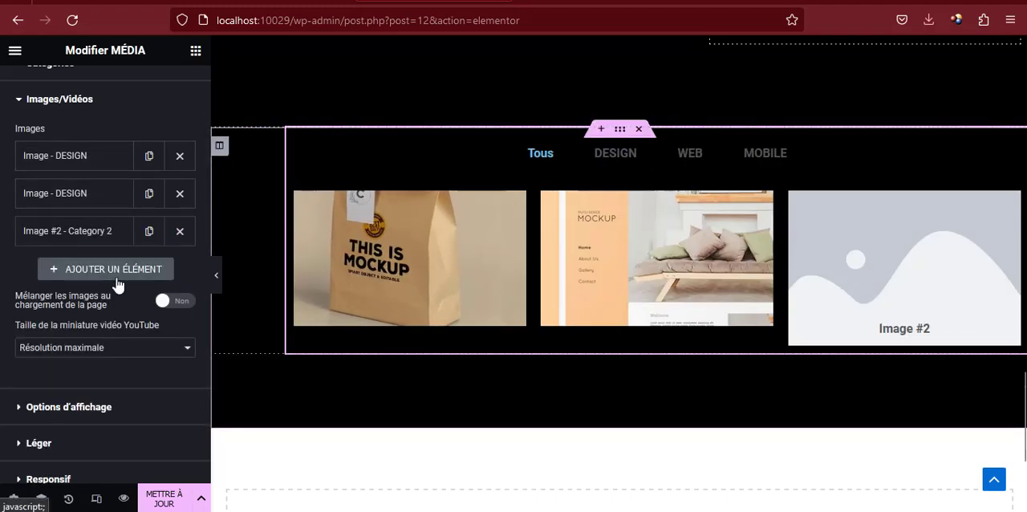
Set the category of the Image #2 item in the media grid to WEB
{"action": "left_click", "coordinate": [84, 233]}
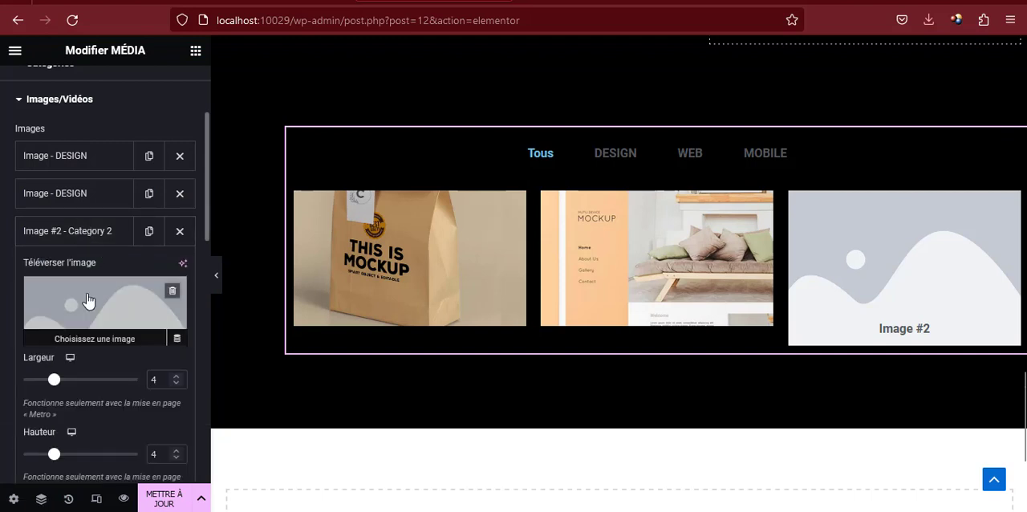
{"action": "scroll", "coordinate": [121, 361], "scroll_direction": "down", "scroll_amount": 5}
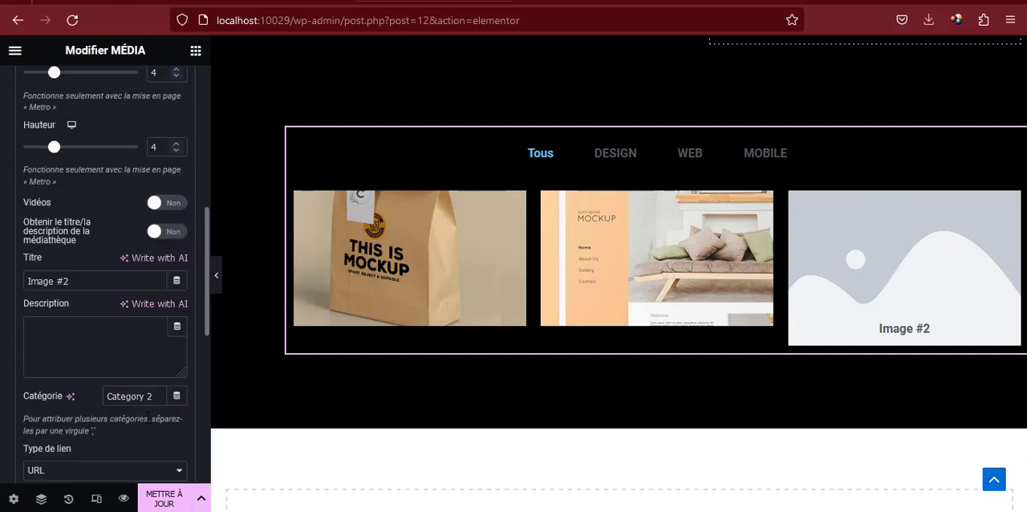
{"action": "scroll", "coordinate": [148, 415], "scroll_direction": "down", "scroll_amount": 3}
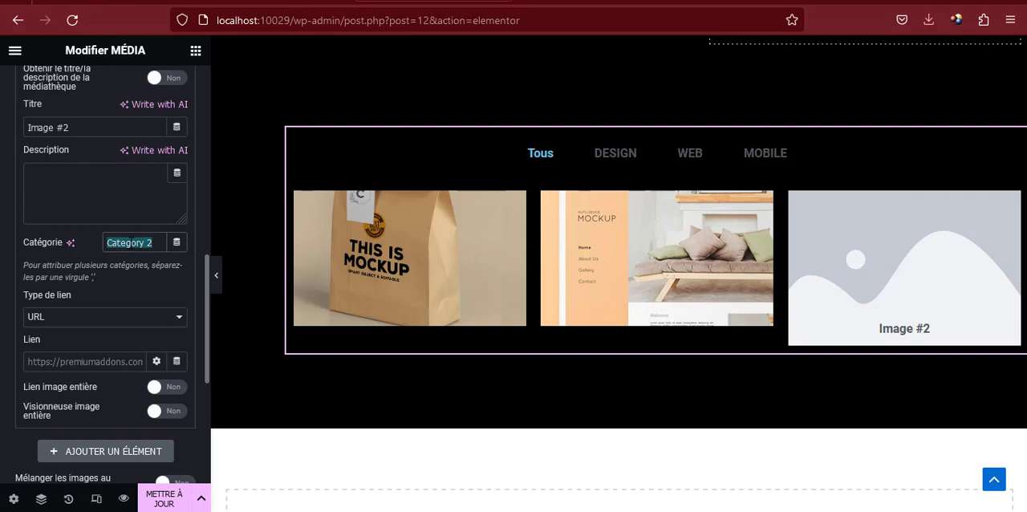
{"action": "type", "text": "WEB"}
{"action": "scroll", "coordinate": [107, 195], "scroll_direction": "up", "scroll_amount": 3}
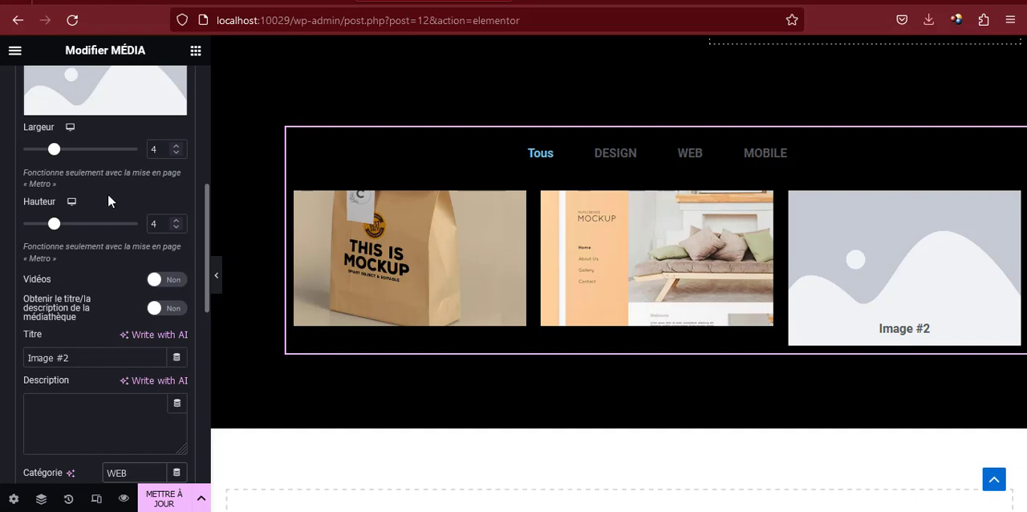
{"action": "scroll", "coordinate": [108, 217], "scroll_direction": "down", "scroll_amount": 1}
{"action": "scroll", "coordinate": [107, 217], "scroll_direction": "up", "scroll_amount": 3}
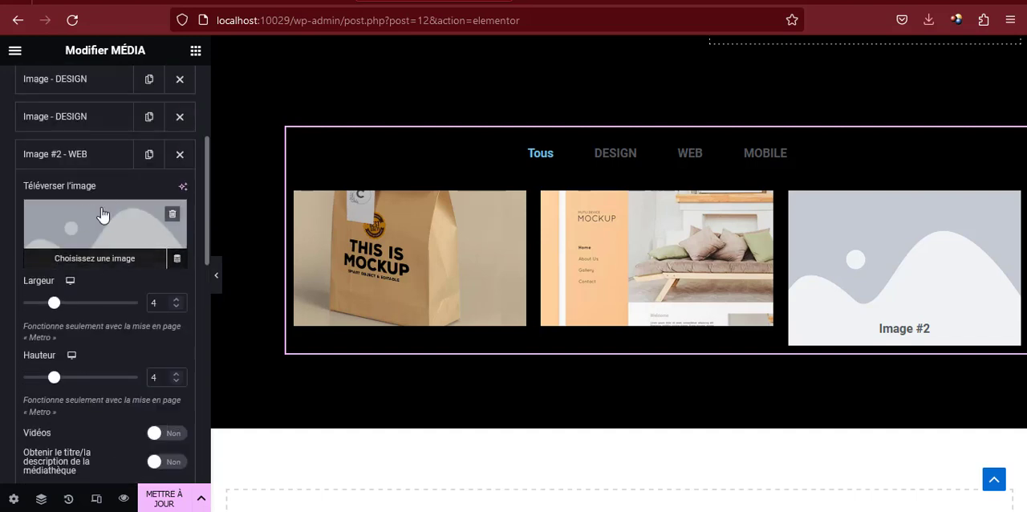
Use r6.jpg from the media library as the WEB item's picture, clear its title and collapse its settings
{"action": "left_click", "coordinate": [97, 228]}
{"action": "left_click", "coordinate": [335, 231]}
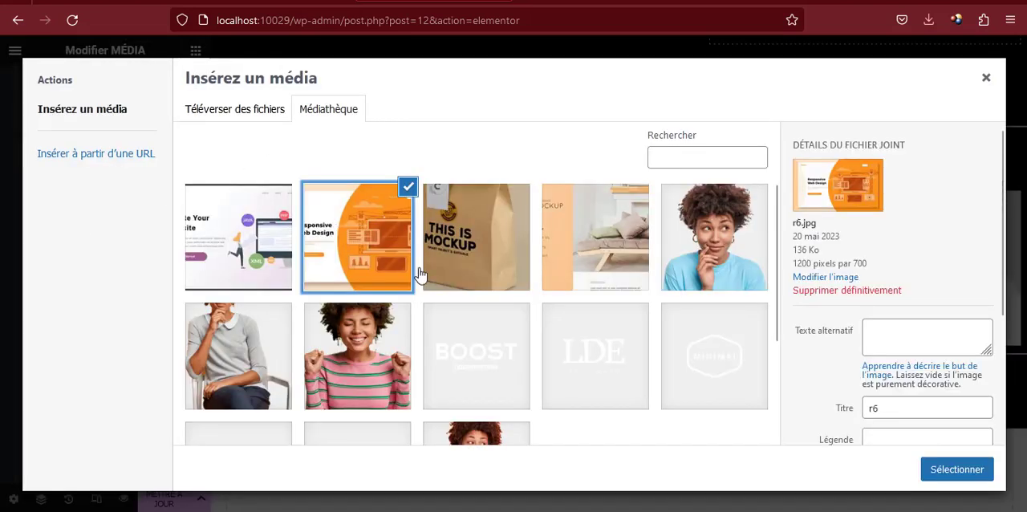
{"action": "left_click", "coordinate": [966, 478]}
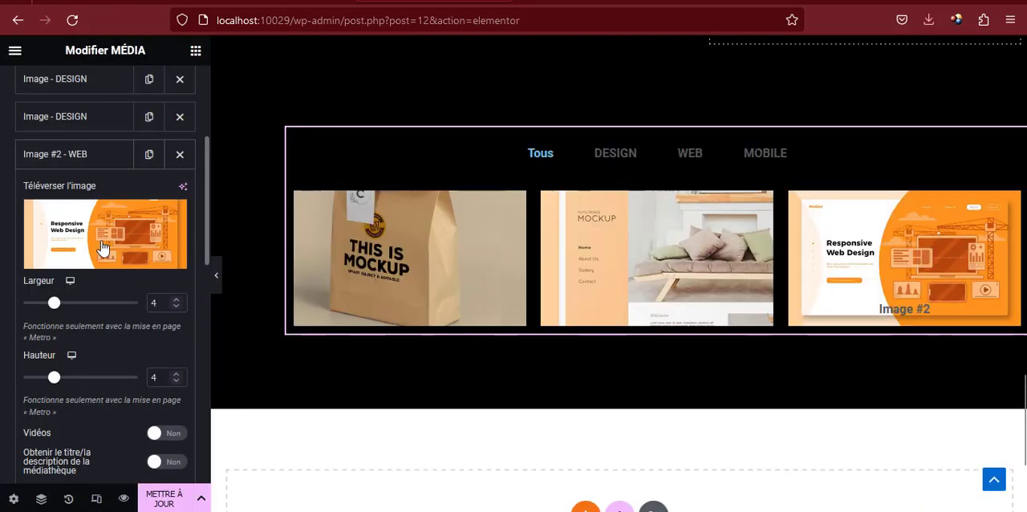
{"action": "scroll", "coordinate": [98, 284], "scroll_direction": "down", "scroll_amount": 2}
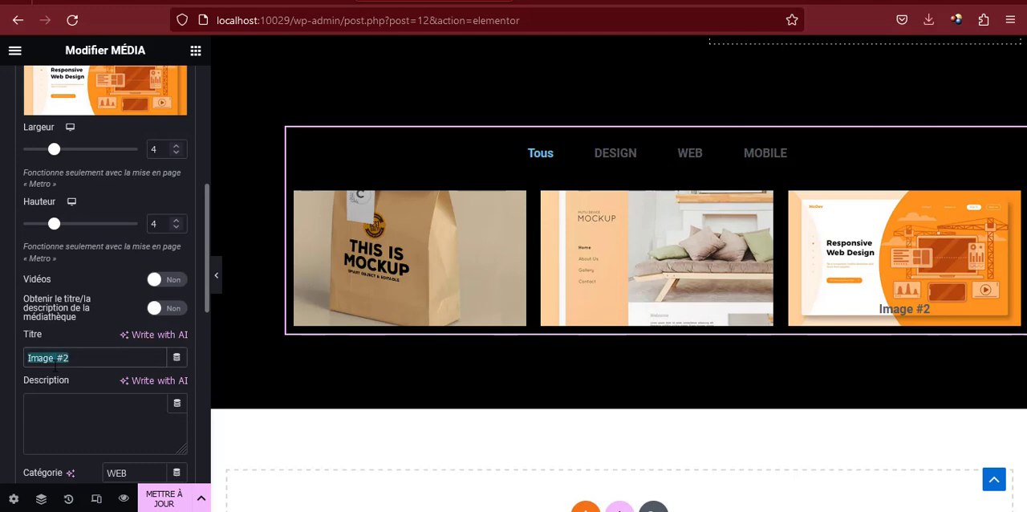
{"action": "key", "text": "BackSpace"}
{"action": "scroll", "coordinate": [73, 288], "scroll_direction": "up", "scroll_amount": 4}
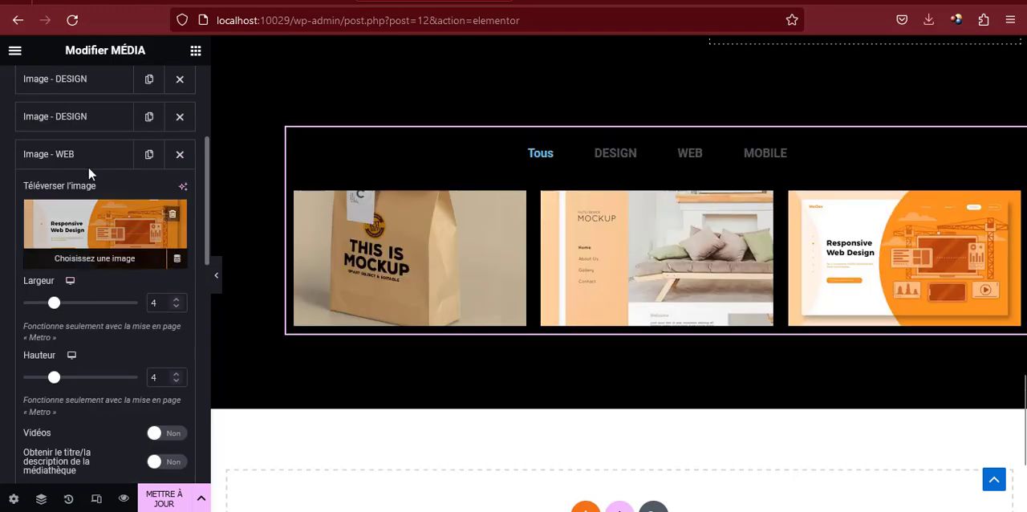
{"action": "left_click", "coordinate": [93, 169]}
Duplicate the WEB item and replace the copy's picture with r8.jpg from the media library
{"action": "left_click", "coordinate": [149, 154]}
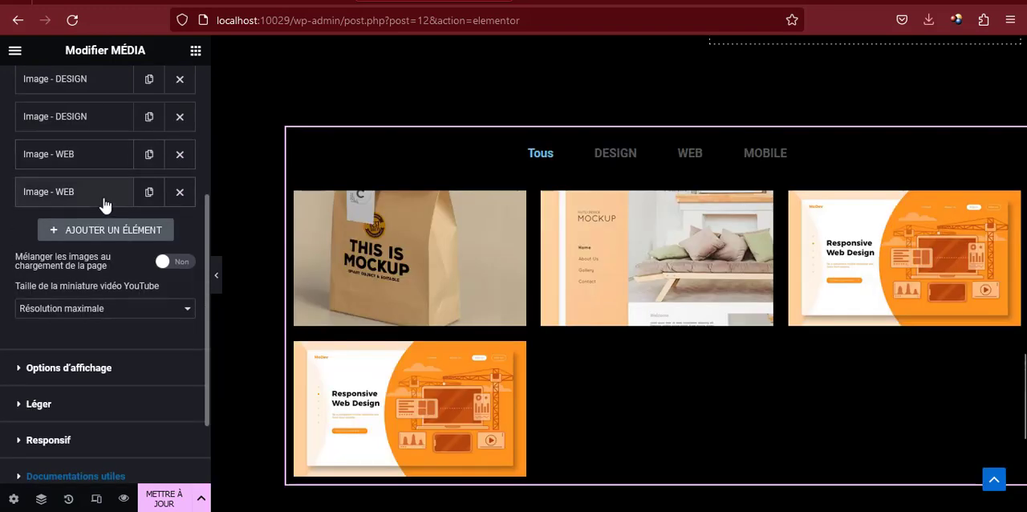
{"action": "left_click", "coordinate": [104, 201]}
{"action": "scroll", "coordinate": [117, 271], "scroll_direction": "down", "scroll_amount": 2}
{"action": "scroll", "coordinate": [117, 271], "scroll_direction": "up", "scroll_amount": 2}
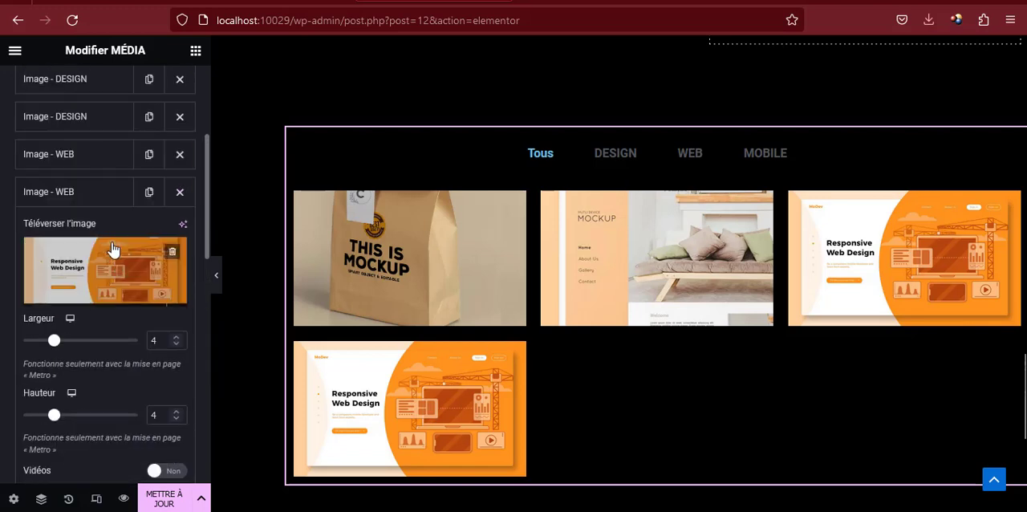
{"action": "left_click", "coordinate": [100, 264]}
{"action": "left_click", "coordinate": [257, 250]}
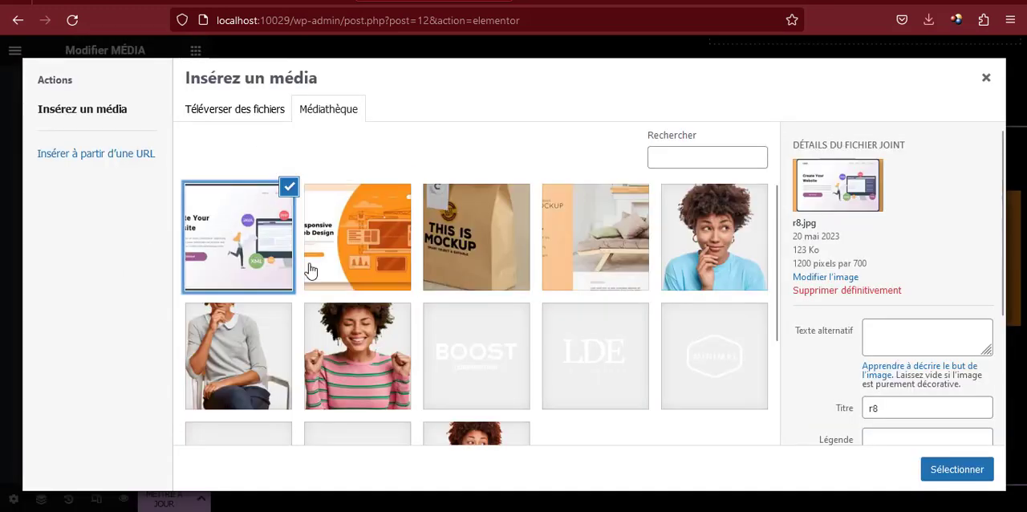
{"action": "left_click", "coordinate": [956, 469]}
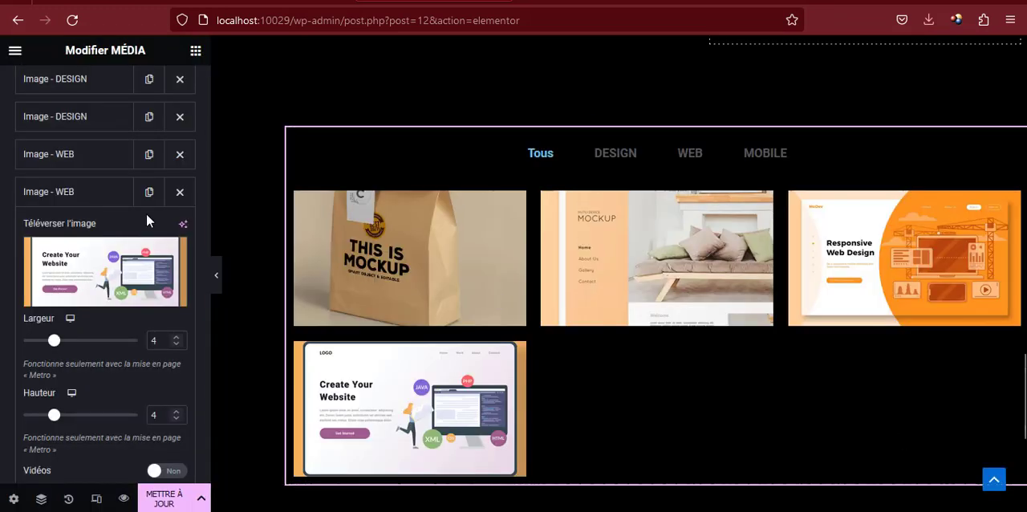
{"action": "left_click", "coordinate": [86, 199]}
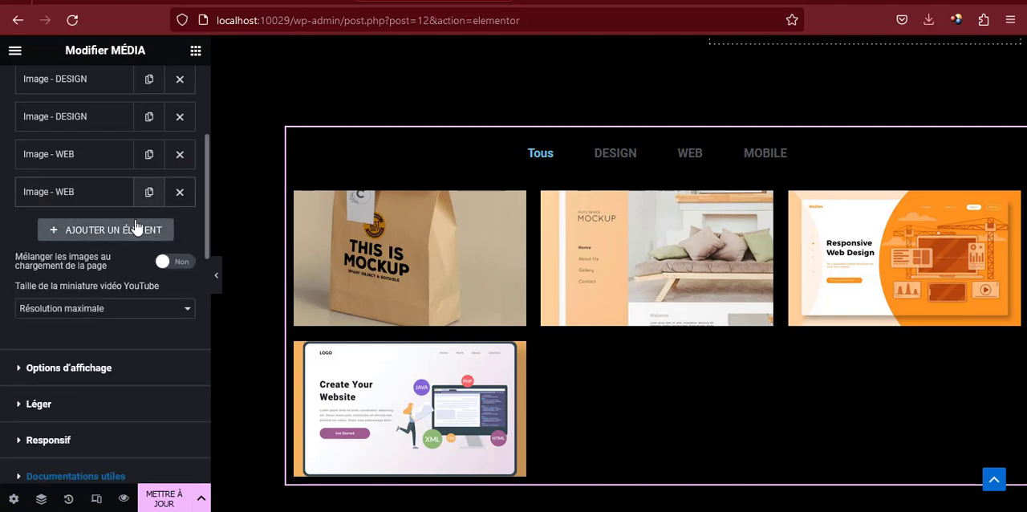
Add a new item to the media grid and set its category to MOBILE
{"action": "left_click", "coordinate": [120, 231]}
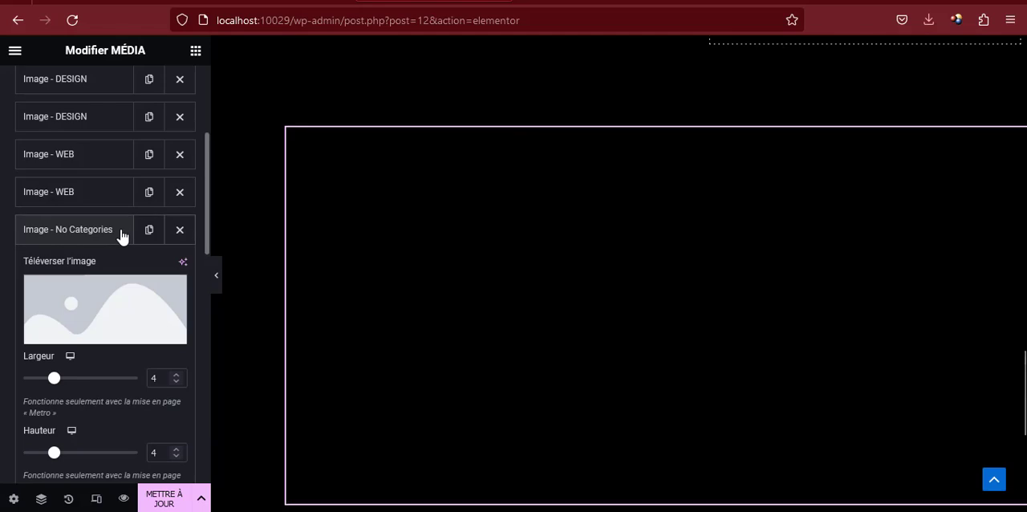
{"action": "scroll", "coordinate": [110, 301], "scroll_direction": "down", "scroll_amount": 3}
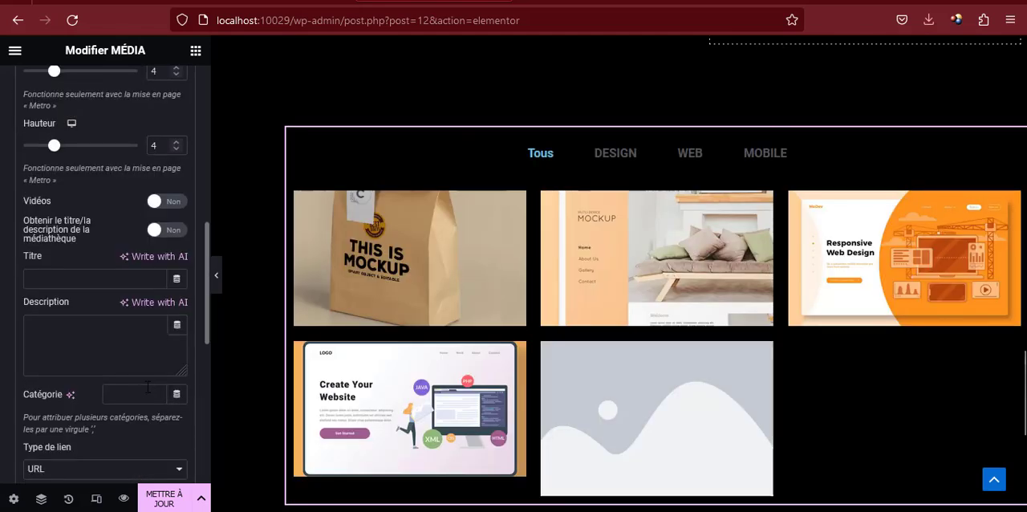
{"action": "left_click", "coordinate": [141, 391]}
{"action": "type", "text": "MOBIL"}
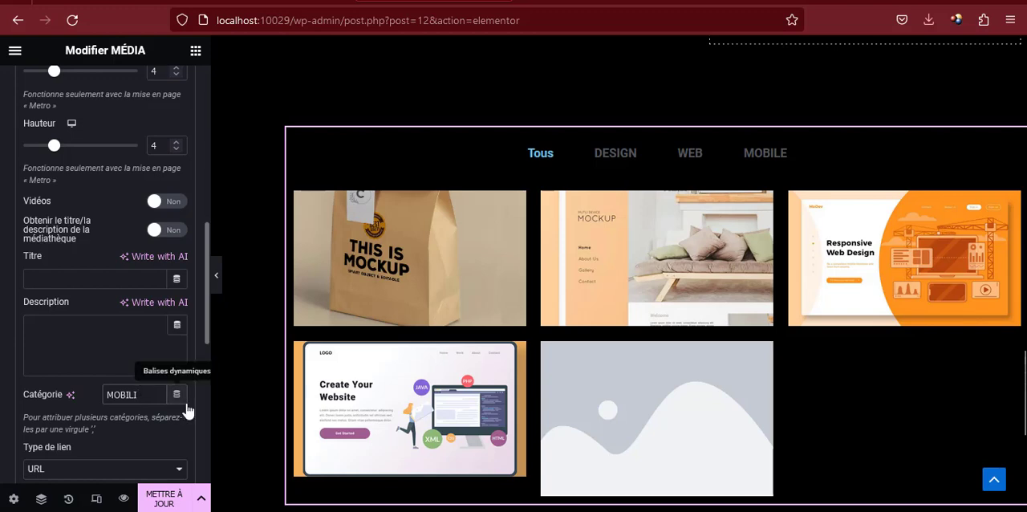
{"action": "type", "text": "E"}
{"action": "scroll", "coordinate": [114, 312], "scroll_direction": "up", "scroll_amount": 3}
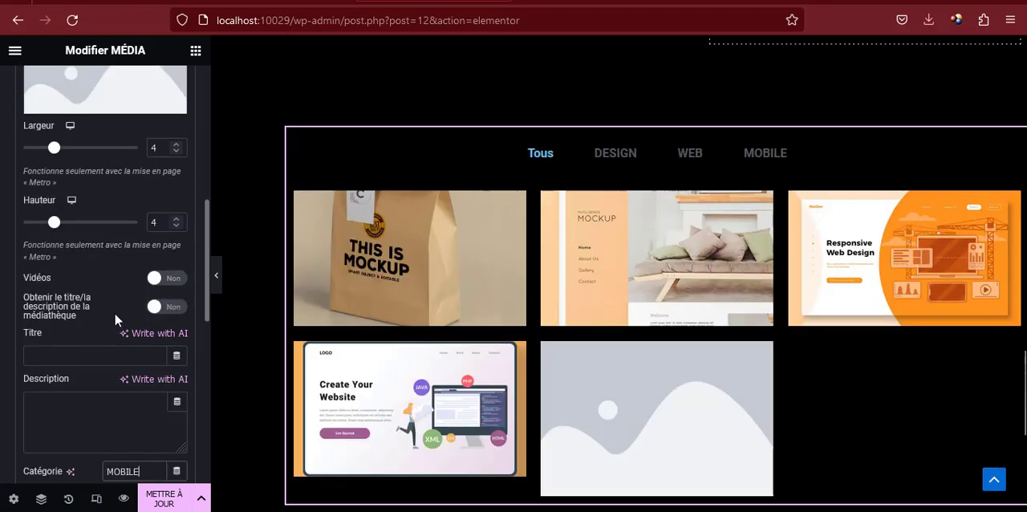
Upload r1.jpg and r5.jpg from the réalisations folder and use r1.jpg as the MOBILE item's picture
{"action": "left_click", "coordinate": [112, 229]}
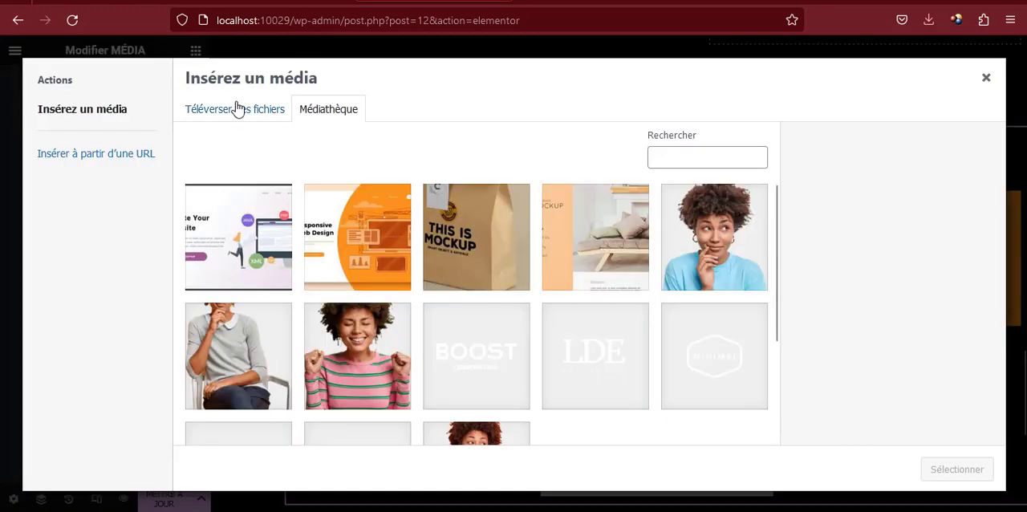
{"action": "left_click", "coordinate": [236, 108]}
{"action": "left_click", "coordinate": [583, 292]}
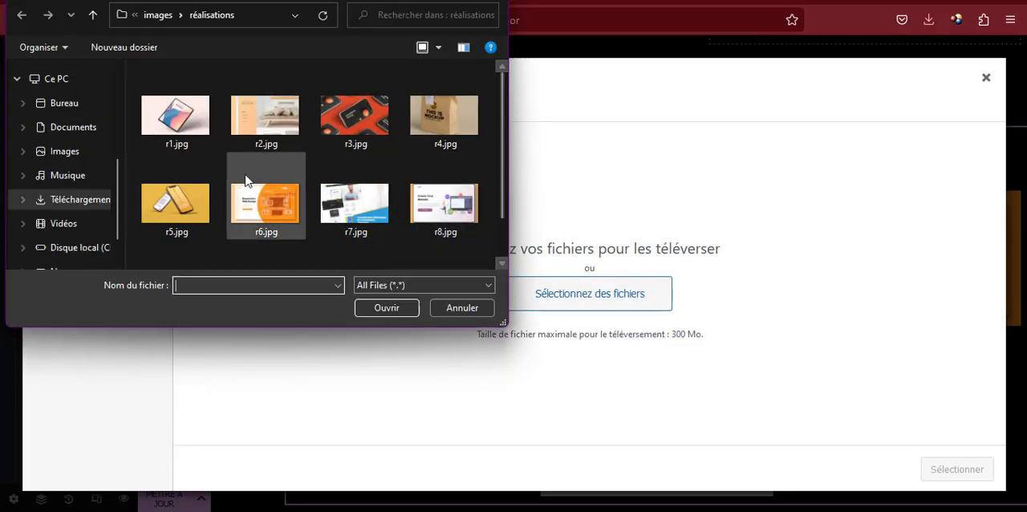
{"action": "left_click", "coordinate": [169, 119]}
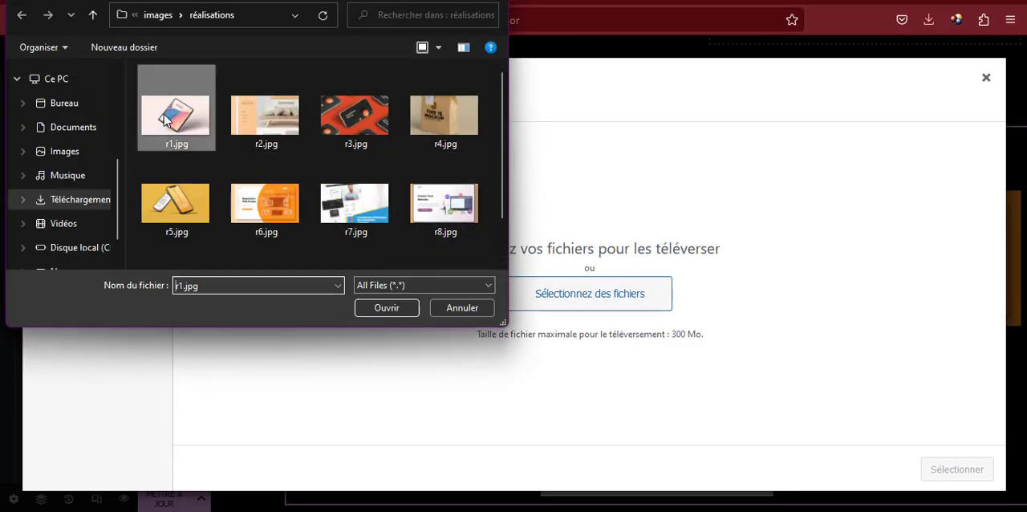
{"action": "left_click", "coordinate": [178, 208], "text": "ctrl"}
{"action": "left_click", "coordinate": [396, 307]}
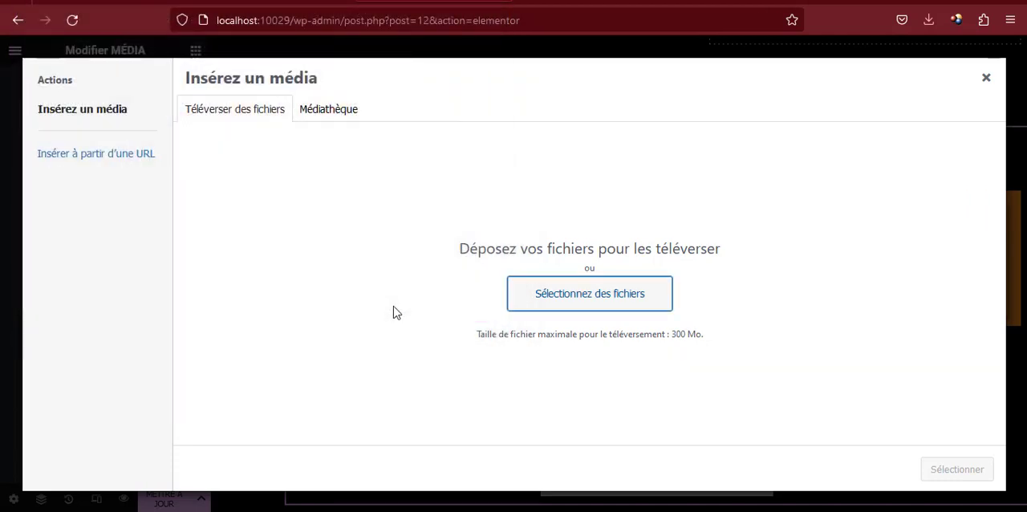
{"action": "left_click", "coordinate": [362, 235]}
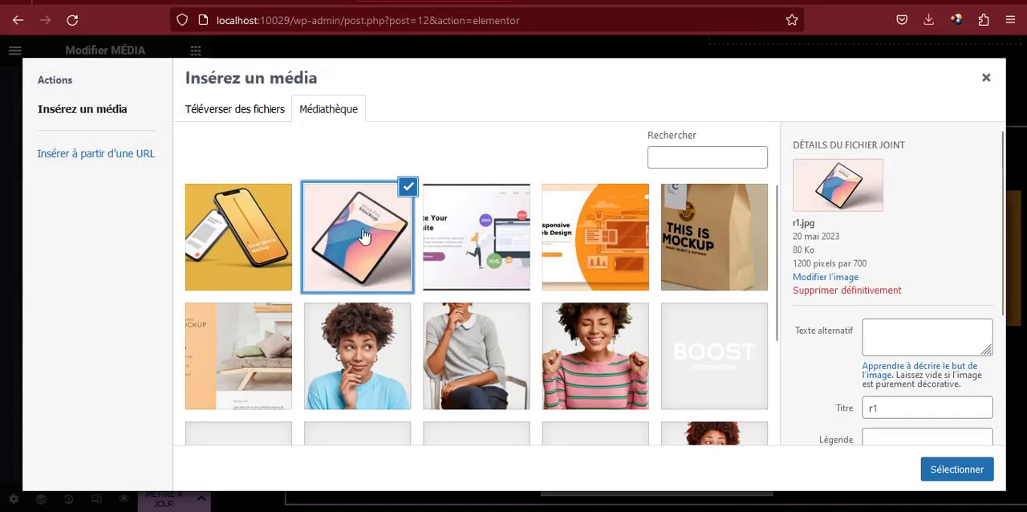
{"action": "left_click", "coordinate": [950, 471]}
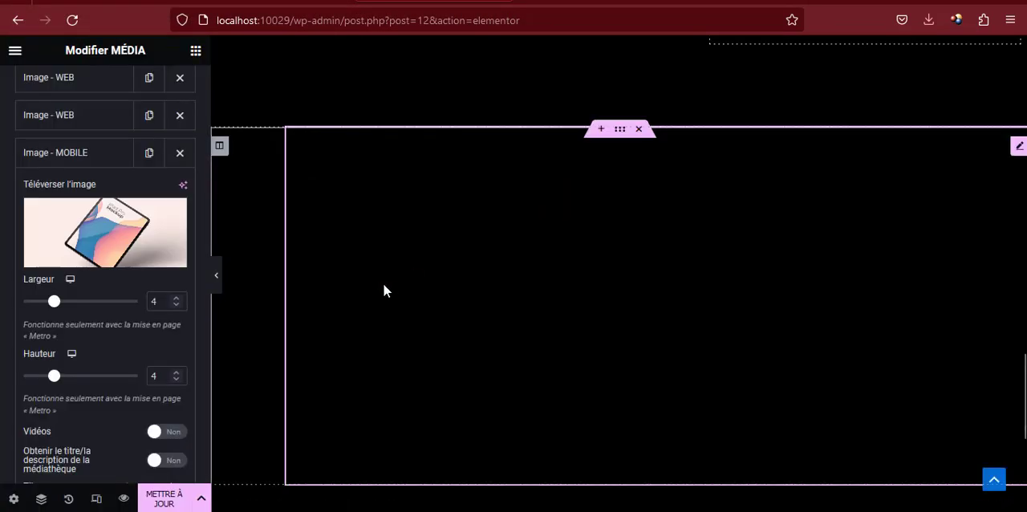
{"action": "scroll", "coordinate": [121, 245], "scroll_direction": "up", "scroll_amount": 1}
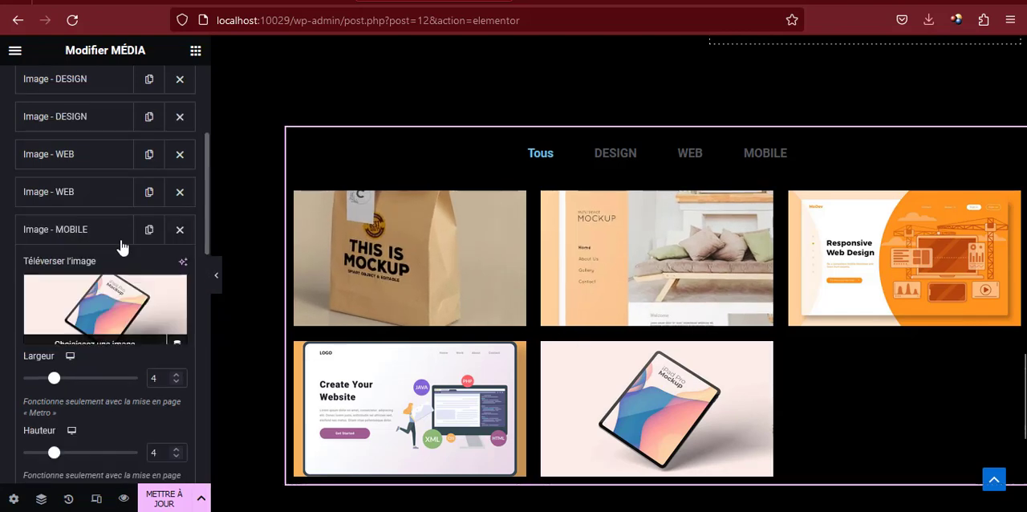
{"action": "left_click", "coordinate": [81, 231]}
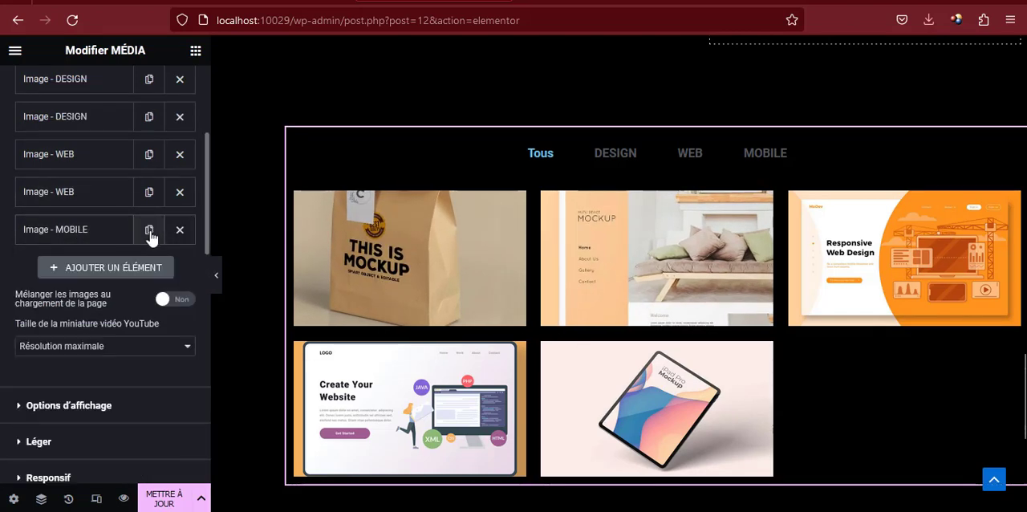
Duplicate the MOBILE item and replace the copy's picture with r5.jpg from the media library
{"action": "left_click", "coordinate": [149, 231]}
{"action": "left_click", "coordinate": [91, 269]}
{"action": "left_click", "coordinate": [105, 353]}
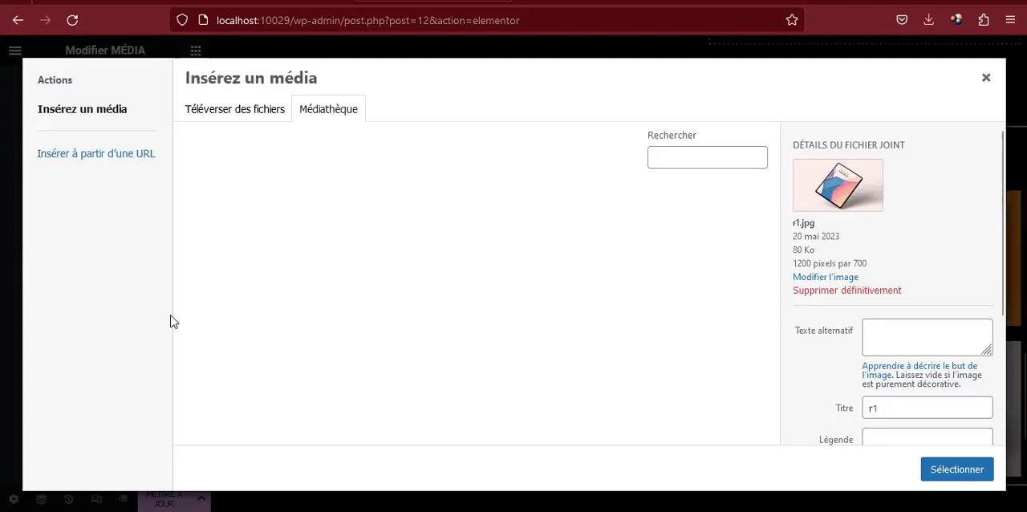
{"action": "left_click", "coordinate": [262, 248]}
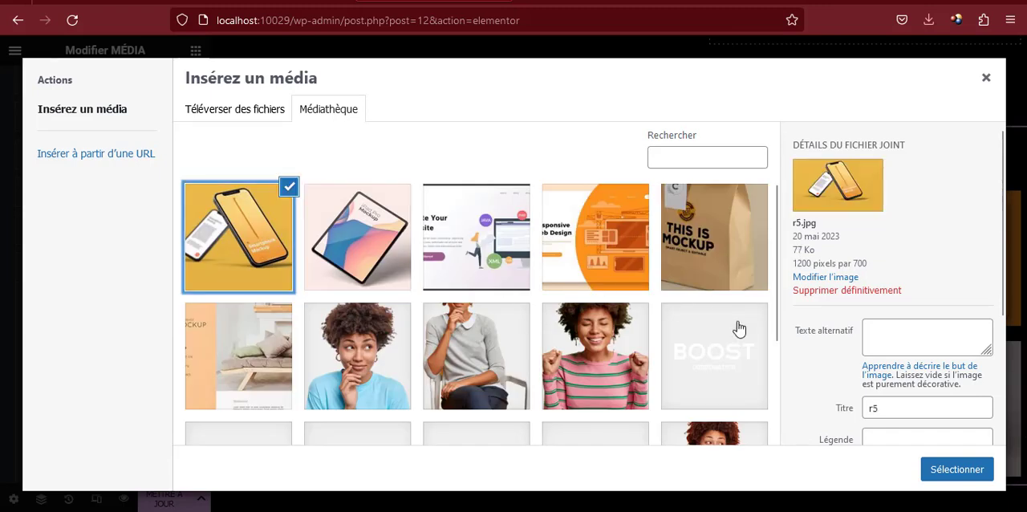
{"action": "left_click", "coordinate": [926, 467]}
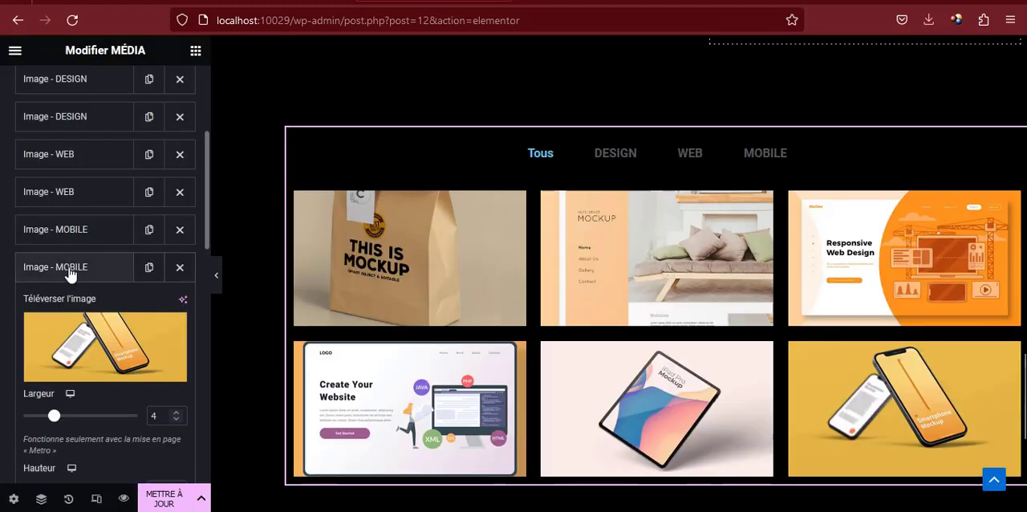
{"action": "left_click", "coordinate": [71, 274]}
Review the filled media grid and its display options, including appearance, hover effect and alignment
{"action": "scroll", "coordinate": [216, 296], "scroll_direction": "down", "scroll_amount": 3}
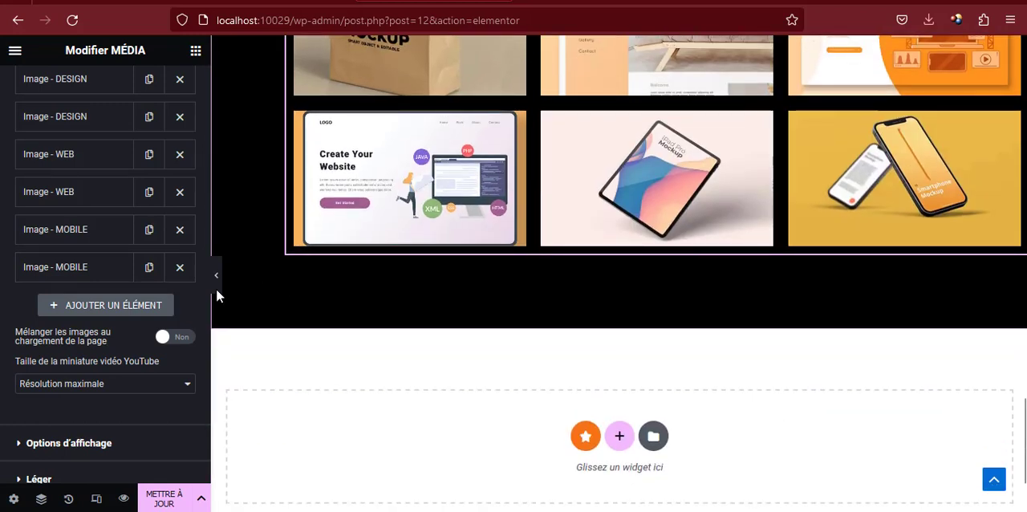
{"action": "scroll", "coordinate": [113, 366], "scroll_direction": "down", "scroll_amount": 1}
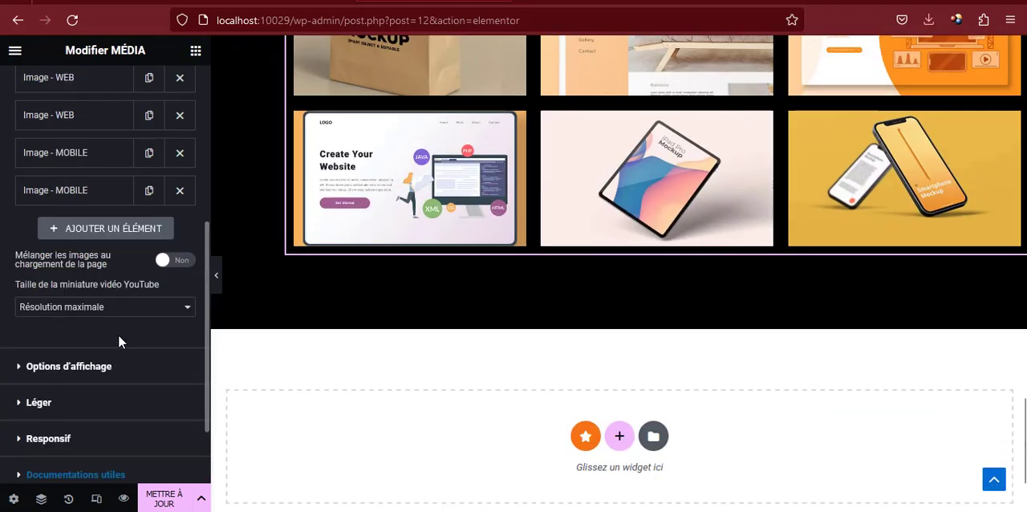
{"action": "left_click", "coordinate": [67, 372]}
{"action": "scroll", "coordinate": [94, 315], "scroll_direction": "down", "scroll_amount": 4}
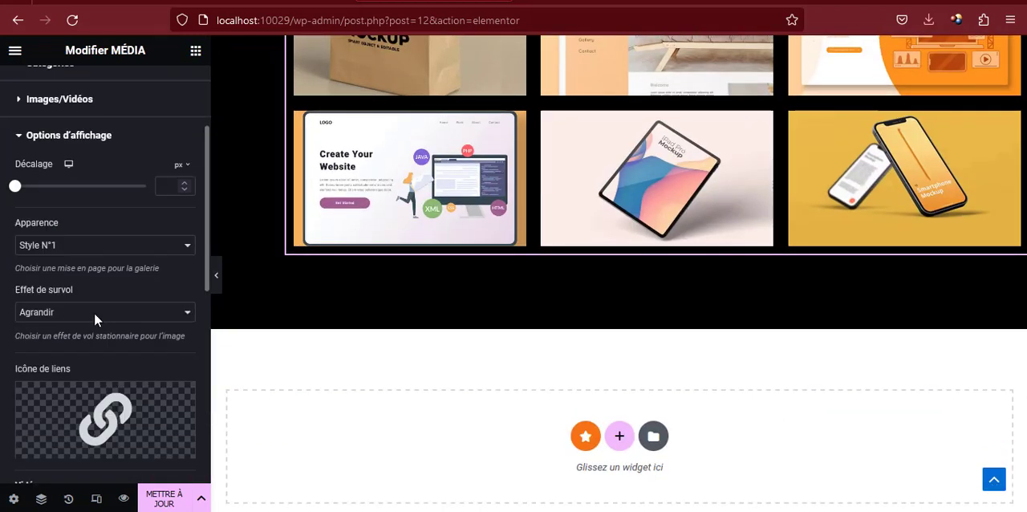
{"action": "scroll", "coordinate": [96, 313], "scroll_direction": "up", "scroll_amount": 2}
{"action": "scroll", "coordinate": [86, 308], "scroll_direction": "down", "scroll_amount": 6}
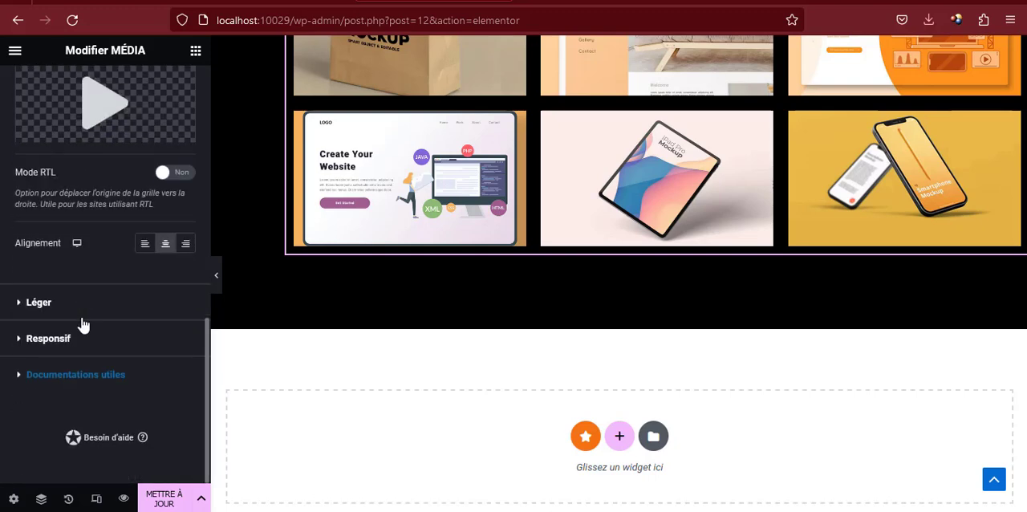
{"action": "scroll", "coordinate": [83, 321], "scroll_direction": "up", "scroll_amount": 8}
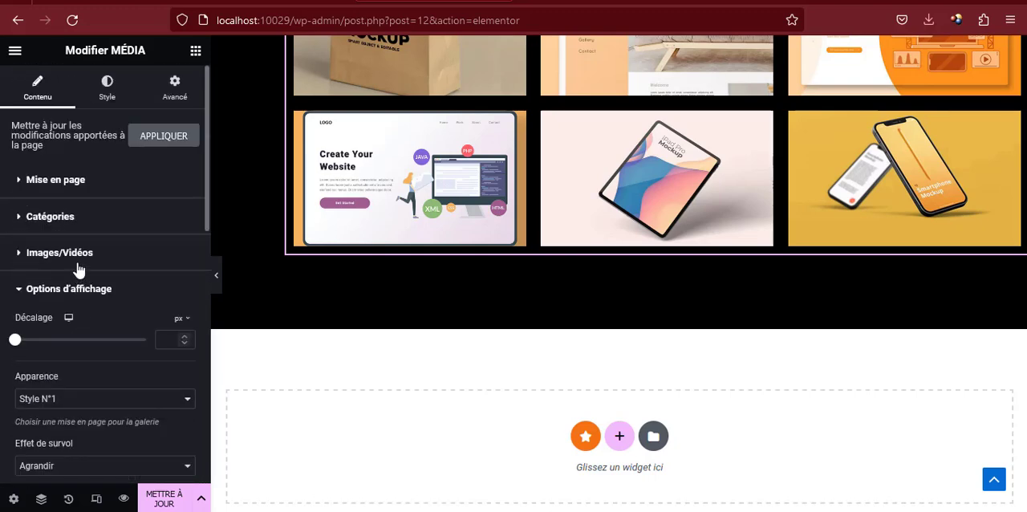
Reorder the media grid items to DESIGN (r2.jpg), MOBILE (r1.jpg), WEB (r6.jpg), DESIGN (r4.jpg), WEB (r8.jpg), MOBILE (r5.jpg)
{"action": "left_click", "coordinate": [90, 257]}
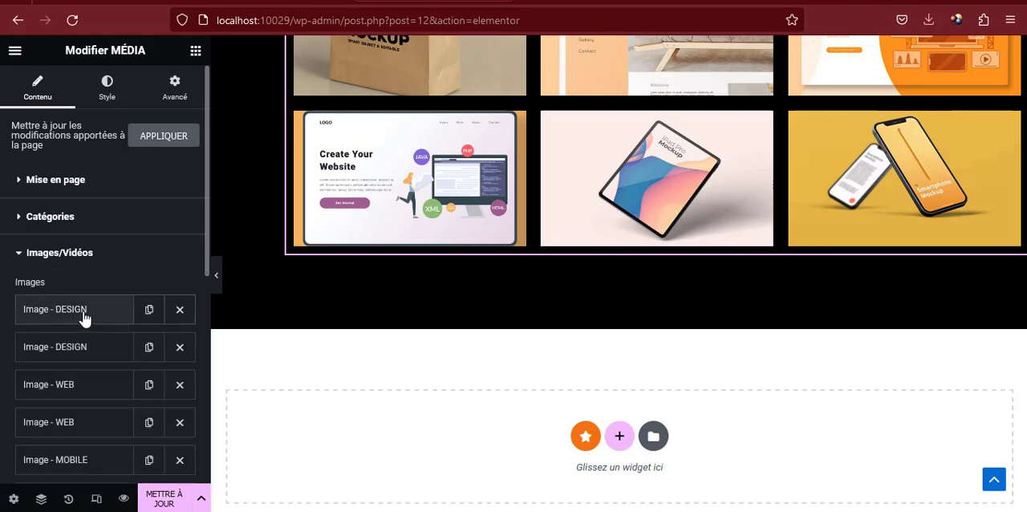
{"action": "left_click_drag", "start_coordinate": [85, 319], "coordinate": [85, 344]}
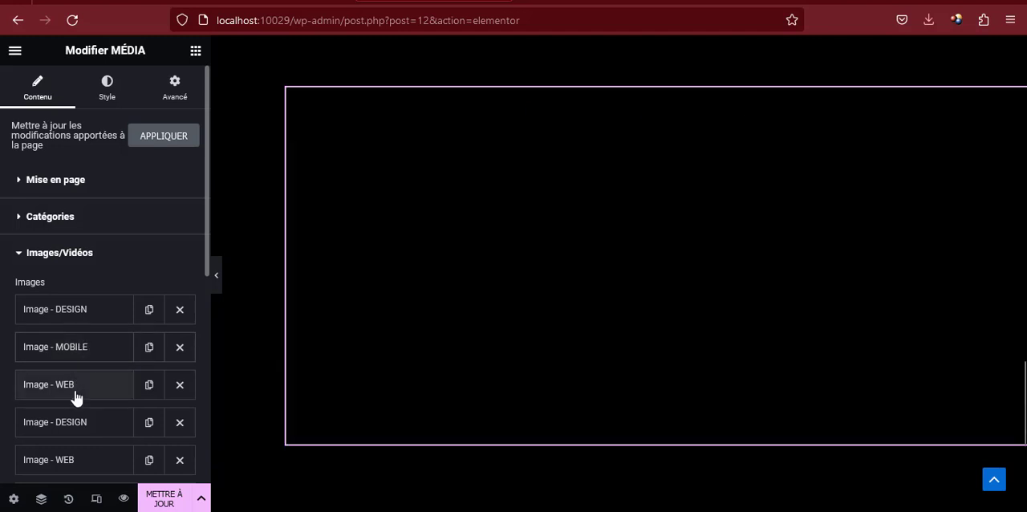
{"action": "scroll", "coordinate": [76, 397], "scroll_direction": "down", "scroll_amount": 2}
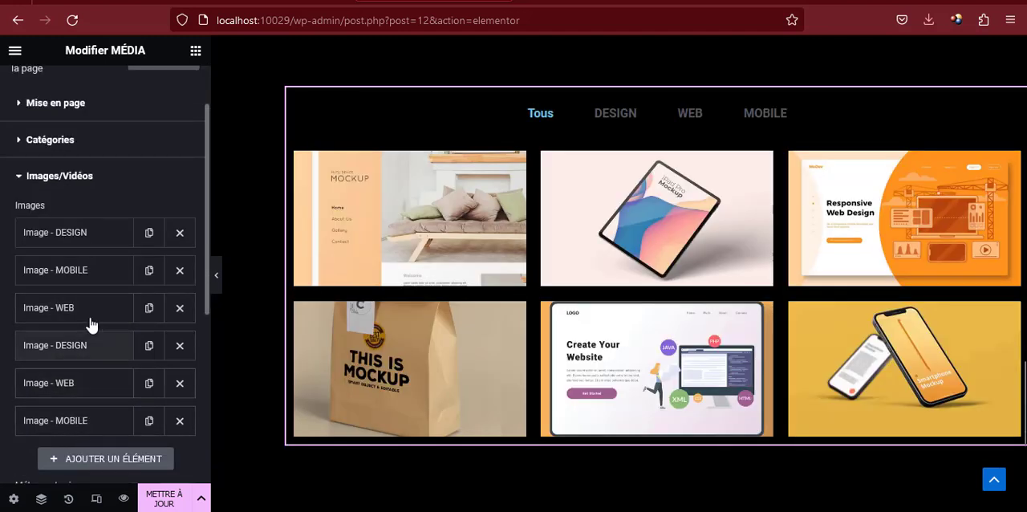
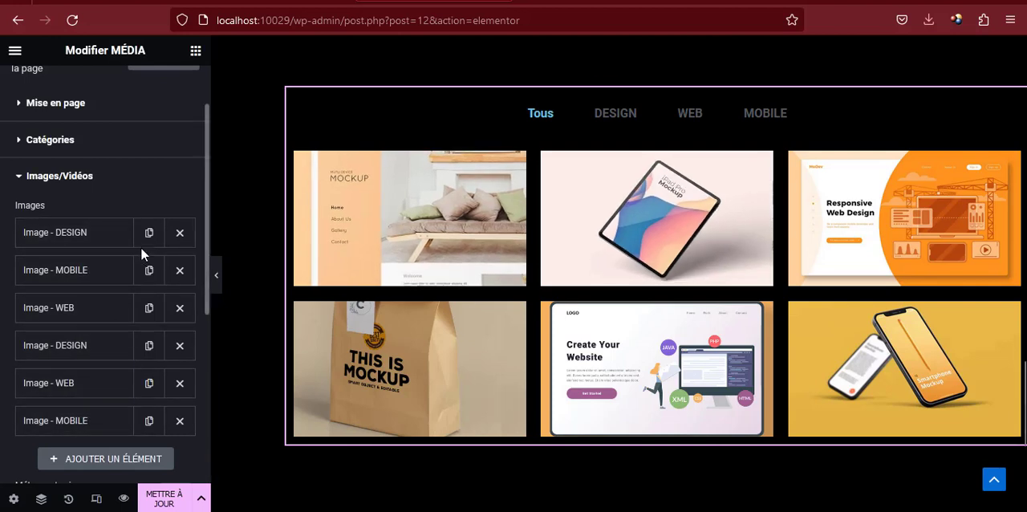
Set the font family of the gallery's category filter text to Ubuntu
{"action": "scroll", "coordinate": [125, 291], "scroll_direction": "up", "scroll_amount": 2}
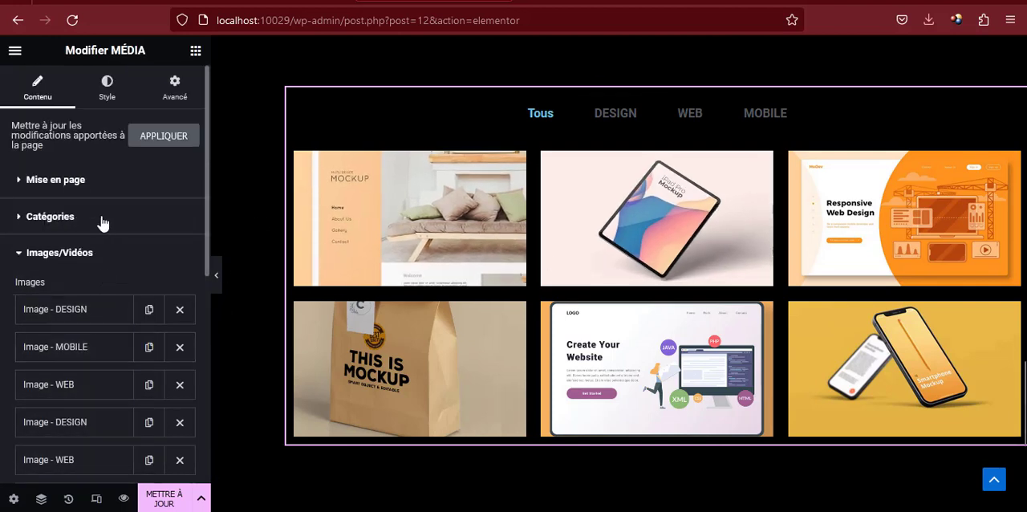
{"action": "left_click", "coordinate": [107, 88]}
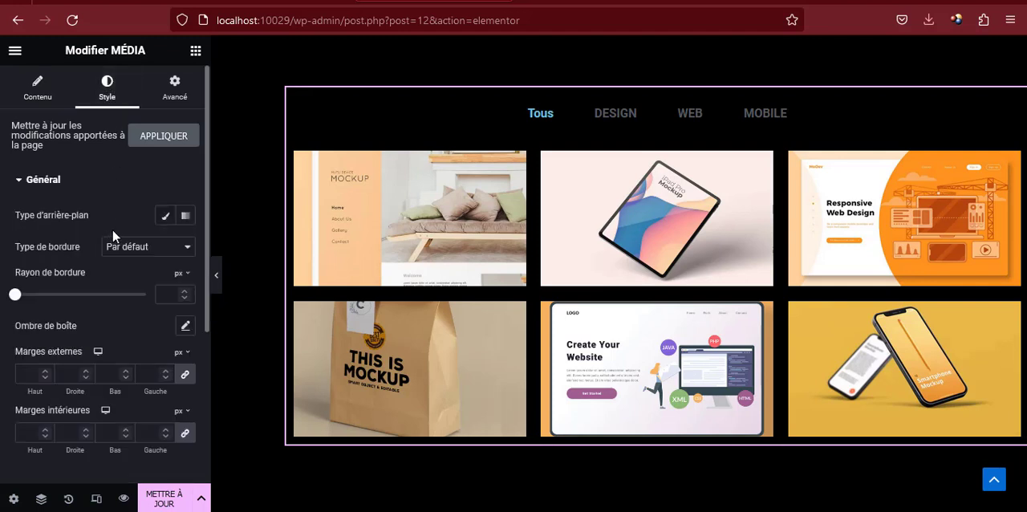
{"action": "scroll", "coordinate": [146, 241], "scroll_direction": "down", "scroll_amount": 5}
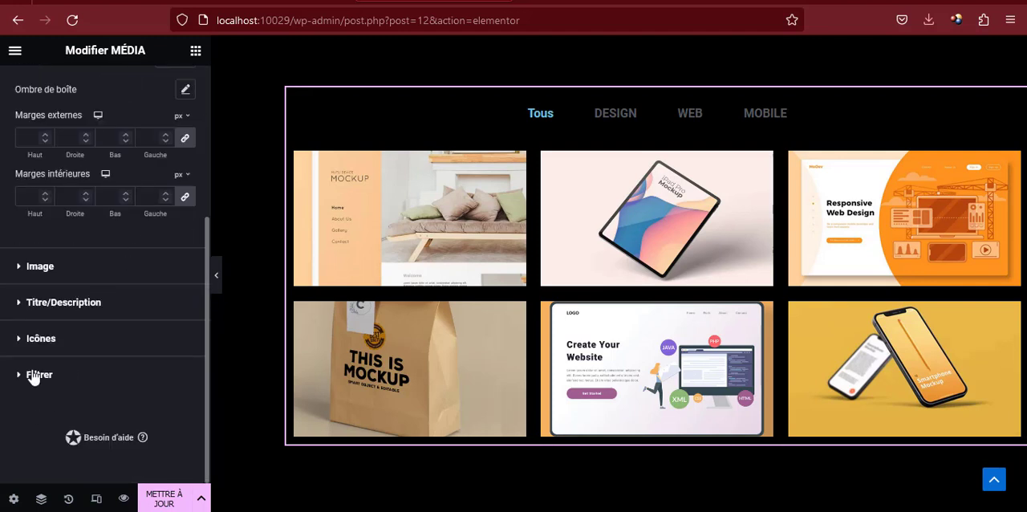
{"action": "left_click", "coordinate": [68, 375]}
{"action": "scroll", "coordinate": [85, 293], "scroll_direction": "down", "scroll_amount": 3}
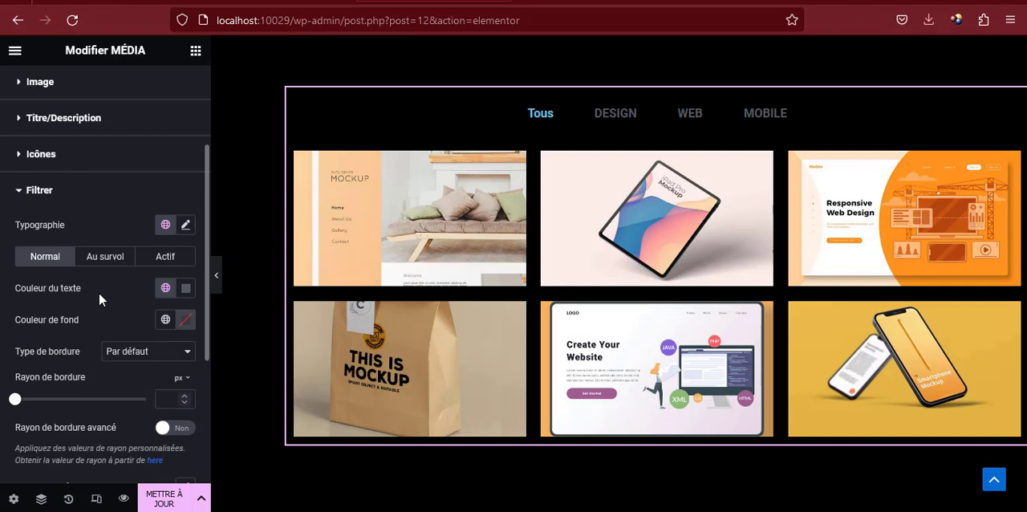
{"action": "left_click", "coordinate": [186, 225]}
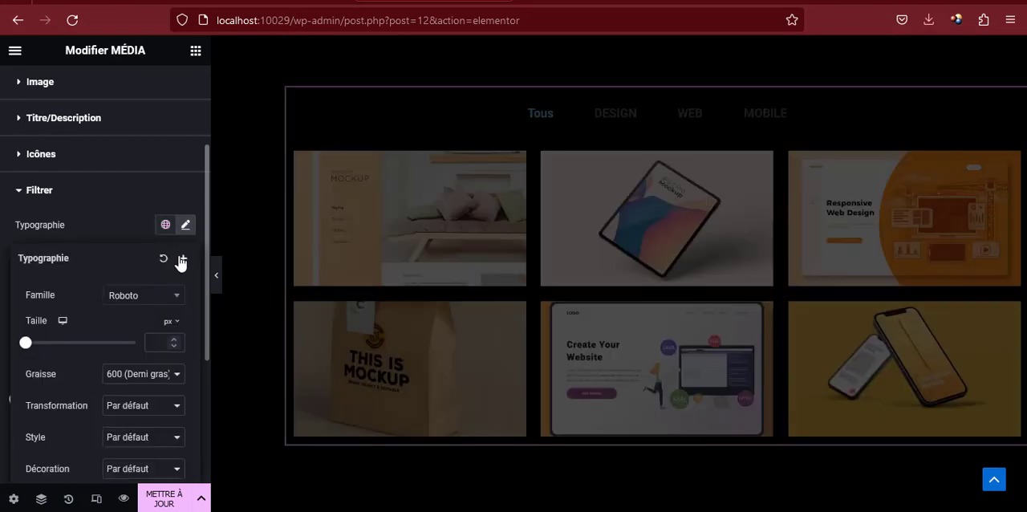
{"action": "left_click", "coordinate": [145, 295]}
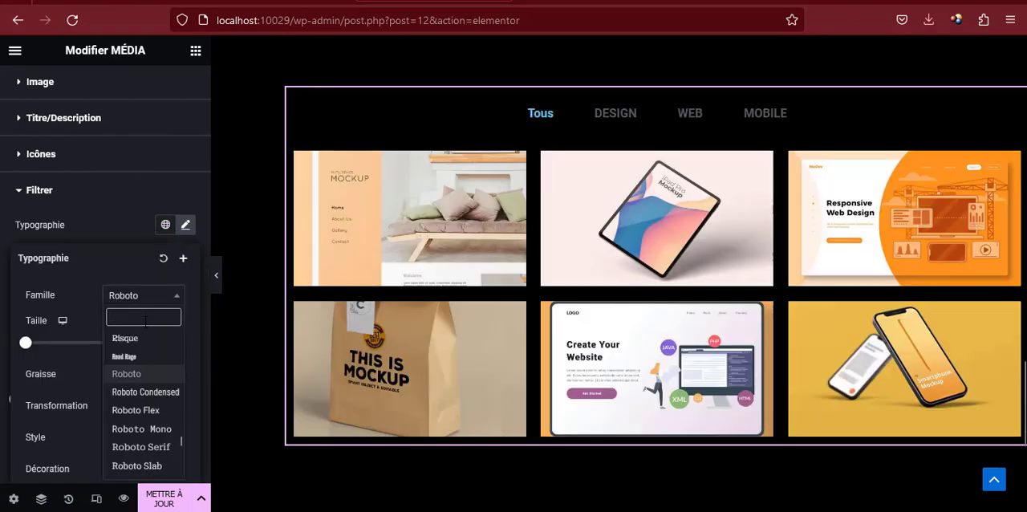
{"action": "type", "text": "UBU"}
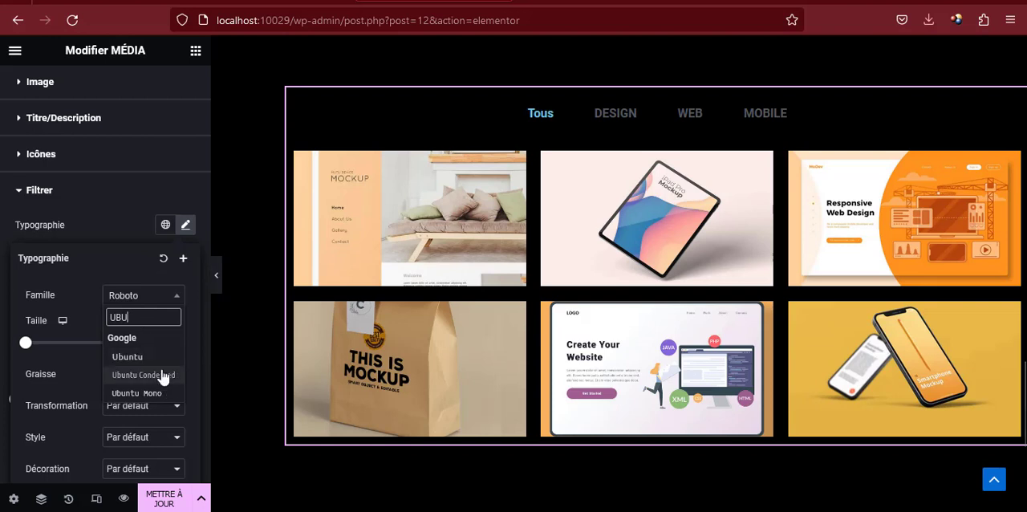
{"action": "left_click", "coordinate": [138, 357]}
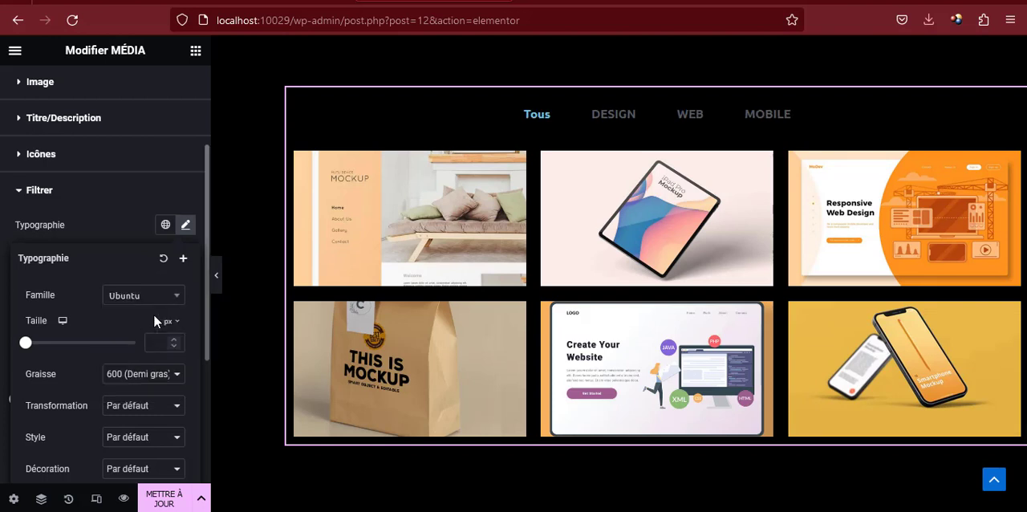
{"action": "left_click", "coordinate": [185, 226]}
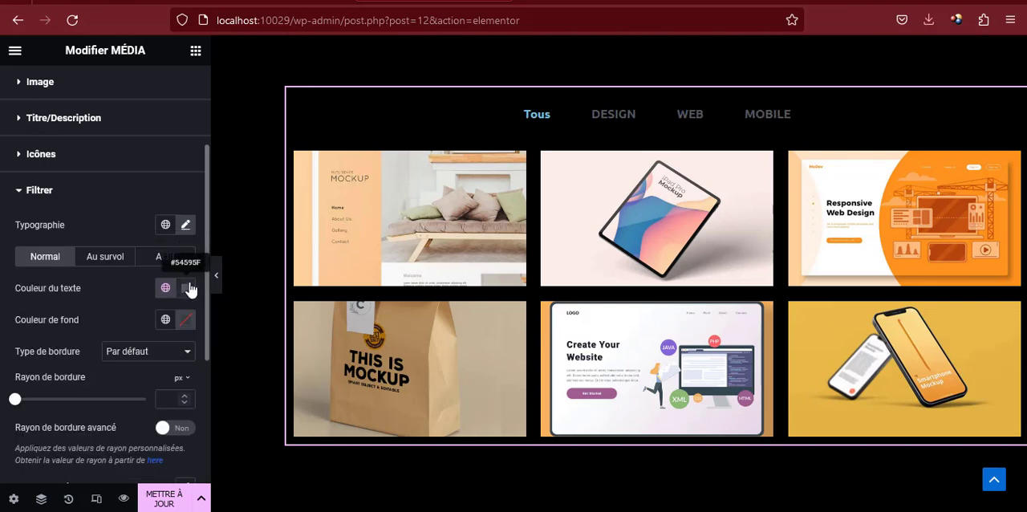
Set the filter labels' normal text colour to the global colour verte
{"action": "left_click", "coordinate": [188, 288]}
{"action": "left_click", "coordinate": [167, 290]}
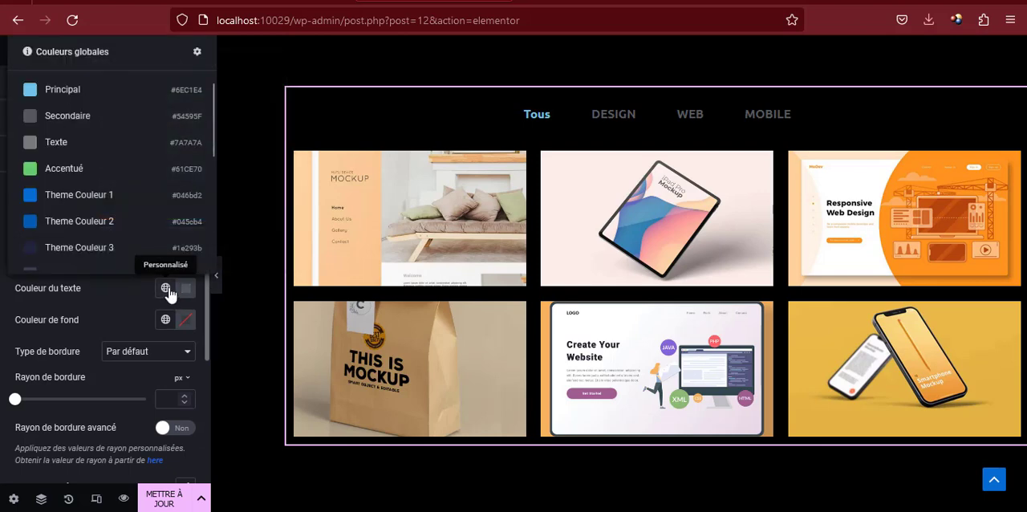
{"action": "scroll", "coordinate": [105, 241], "scroll_direction": "down", "scroll_amount": 4}
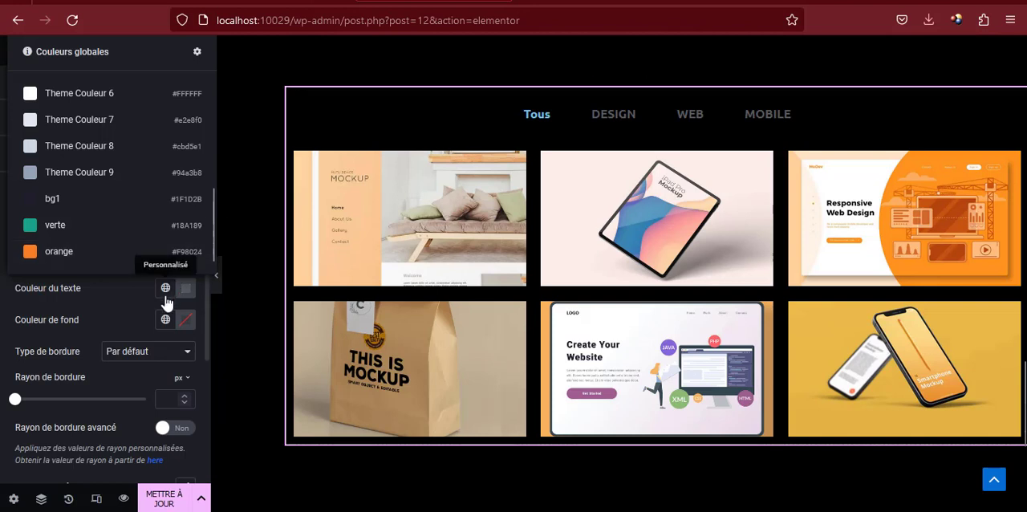
{"action": "left_click", "coordinate": [92, 228]}
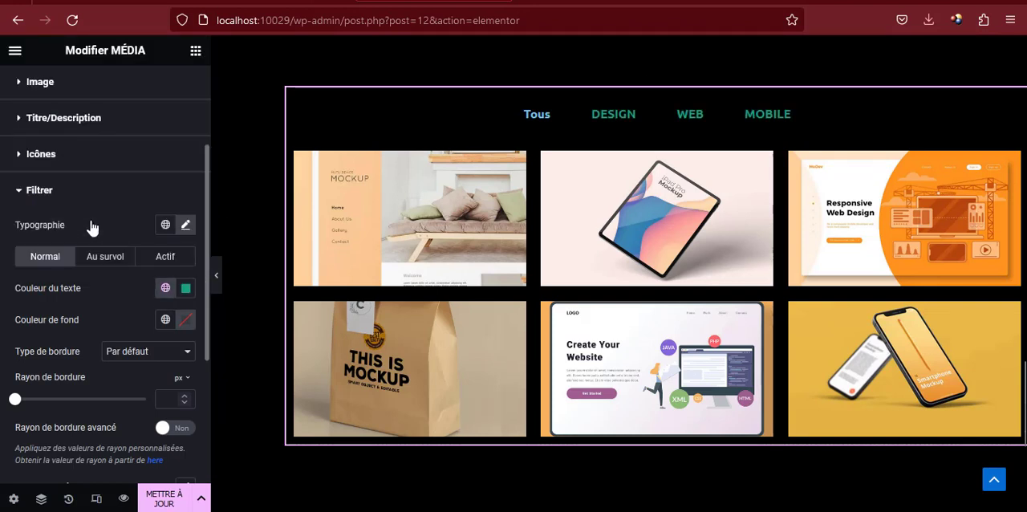
Set the active filter label's text colour to the global colour orange
{"action": "left_click", "coordinate": [165, 258]}
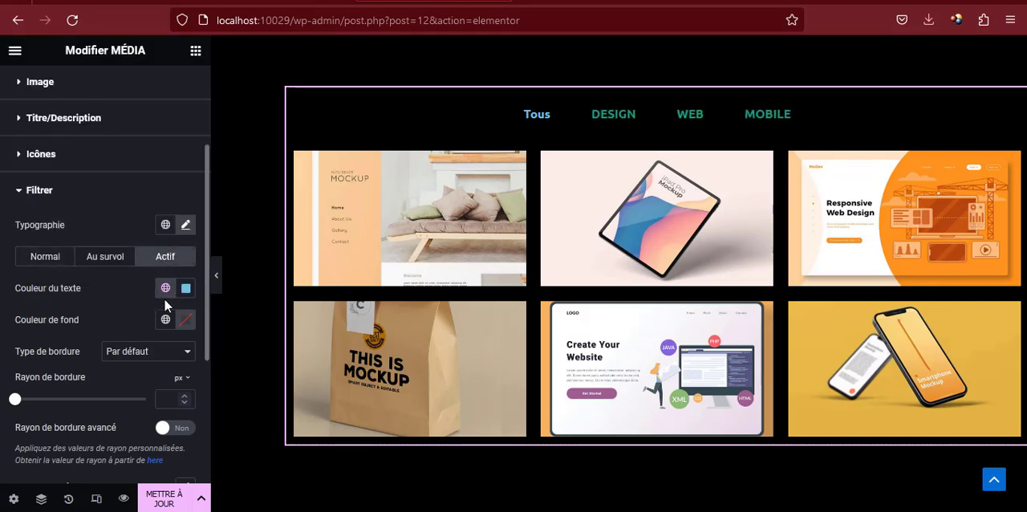
{"action": "left_click", "coordinate": [165, 289]}
{"action": "scroll", "coordinate": [87, 241], "scroll_direction": "down", "scroll_amount": 3}
{"action": "left_click", "coordinate": [85, 249]}
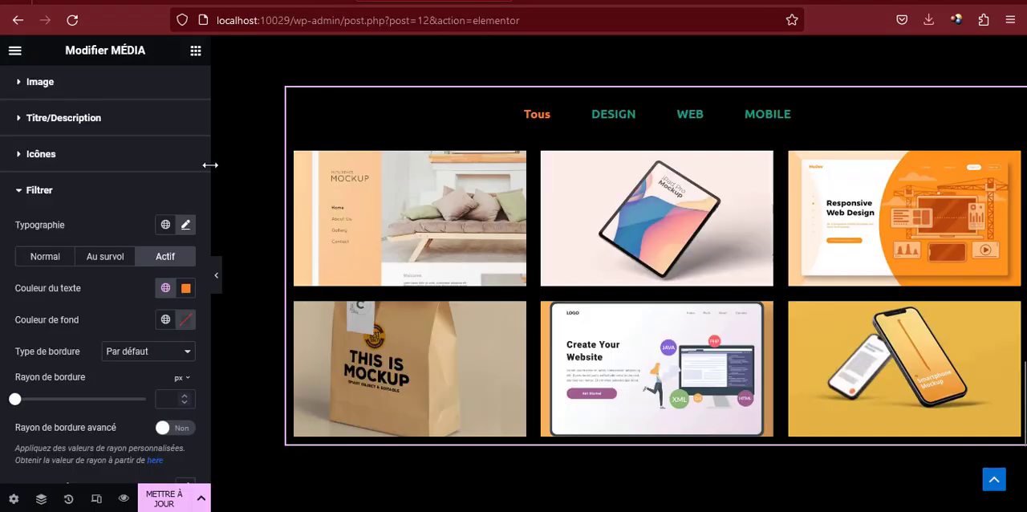
Set the gallery icons' normal colour to the global colour verte
{"action": "scroll", "coordinate": [132, 294], "scroll_direction": "down", "scroll_amount": 5}
{"action": "scroll", "coordinate": [140, 285], "scroll_direction": "up", "scroll_amount": 6}
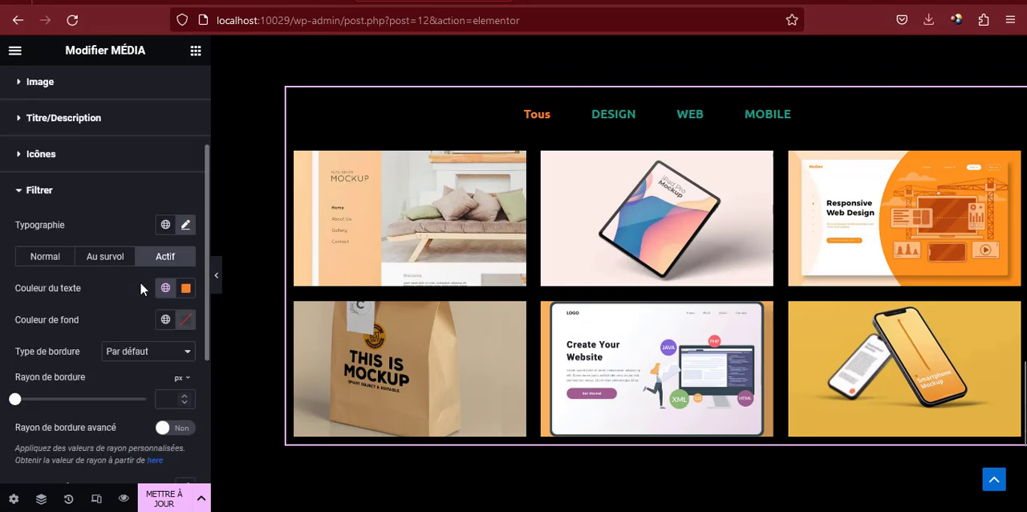
{"action": "scroll", "coordinate": [145, 276], "scroll_direction": "down", "scroll_amount": 2}
{"action": "scroll", "coordinate": [73, 273], "scroll_direction": "up", "scroll_amount": 2}
{"action": "left_click", "coordinate": [40, 269]}
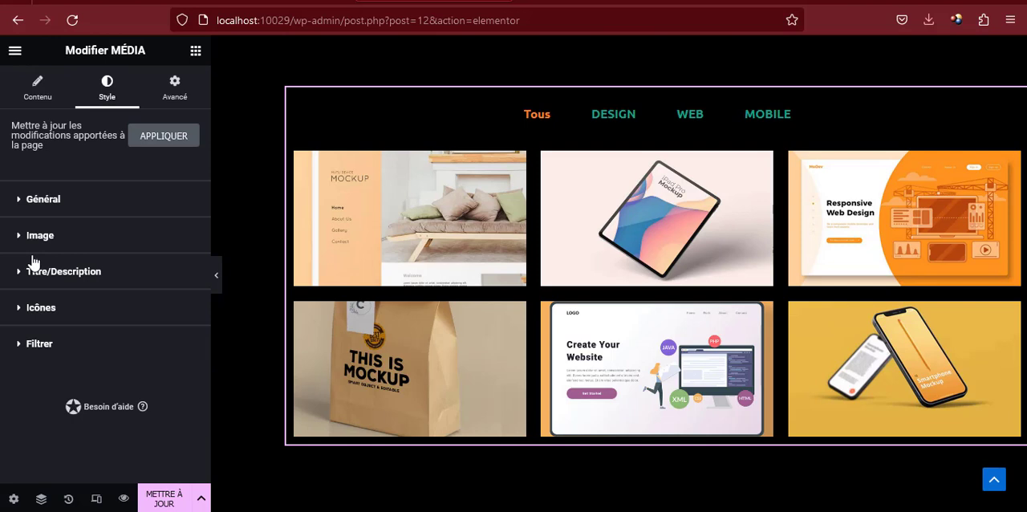
{"action": "left_click", "coordinate": [24, 308]}
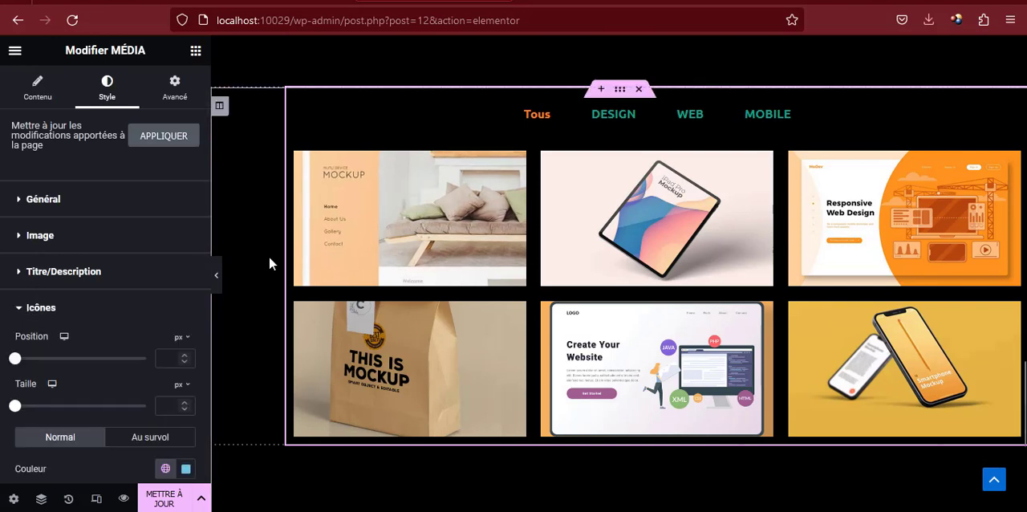
{"action": "scroll", "coordinate": [134, 325], "scroll_direction": "down", "scroll_amount": 6}
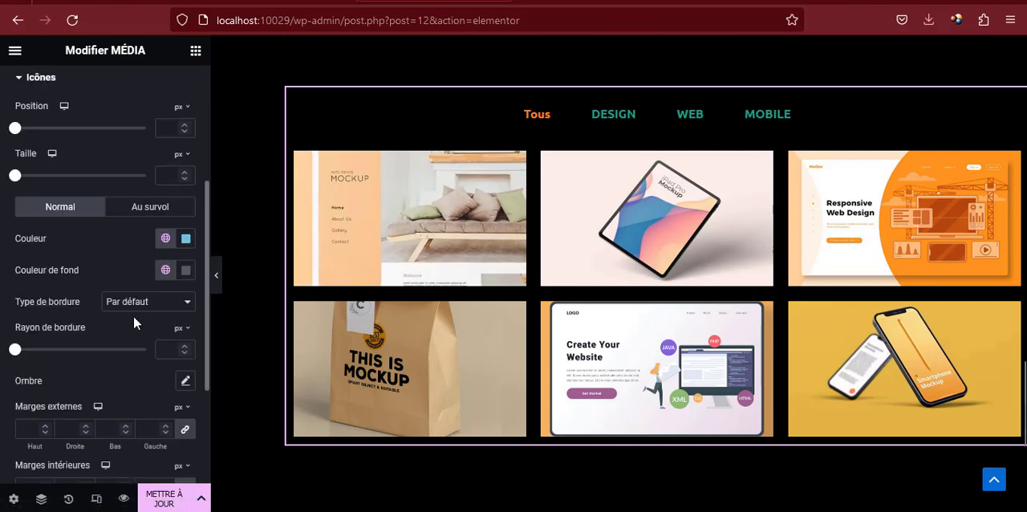
{"action": "left_click", "coordinate": [166, 239]}
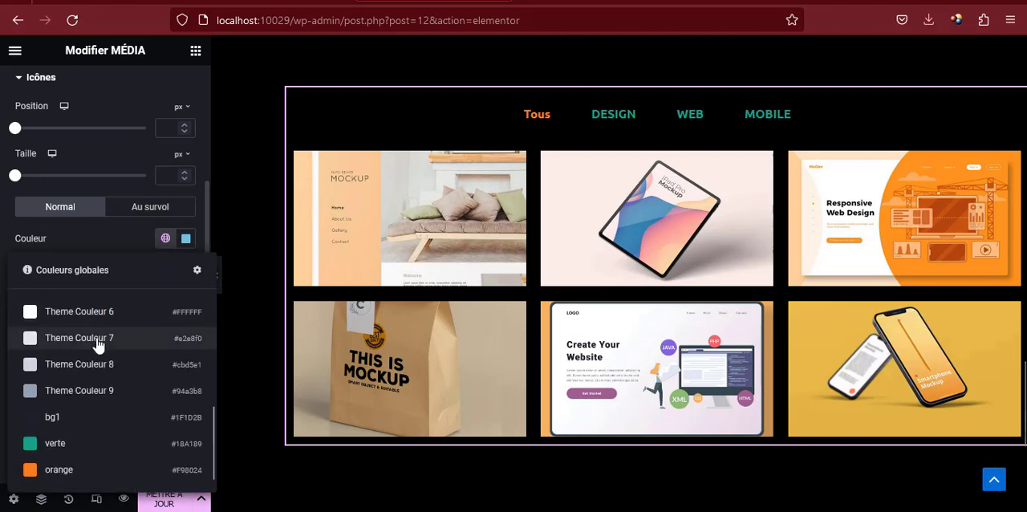
{"action": "left_click", "coordinate": [64, 443]}
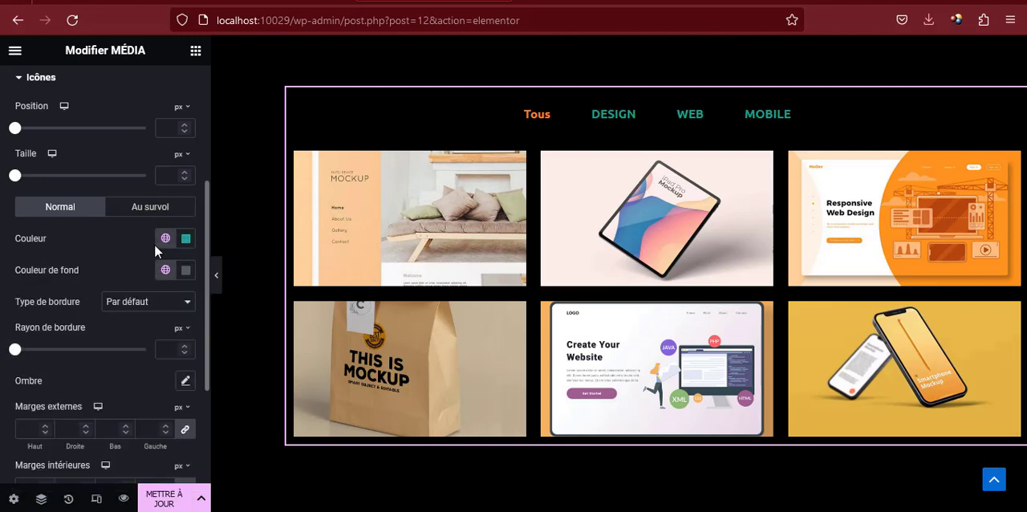
Set the gallery icons' hover colour to the global orange and their hover background colour to #FFFFFF
{"action": "left_click", "coordinate": [163, 209]}
{"action": "left_click", "coordinate": [165, 239]}
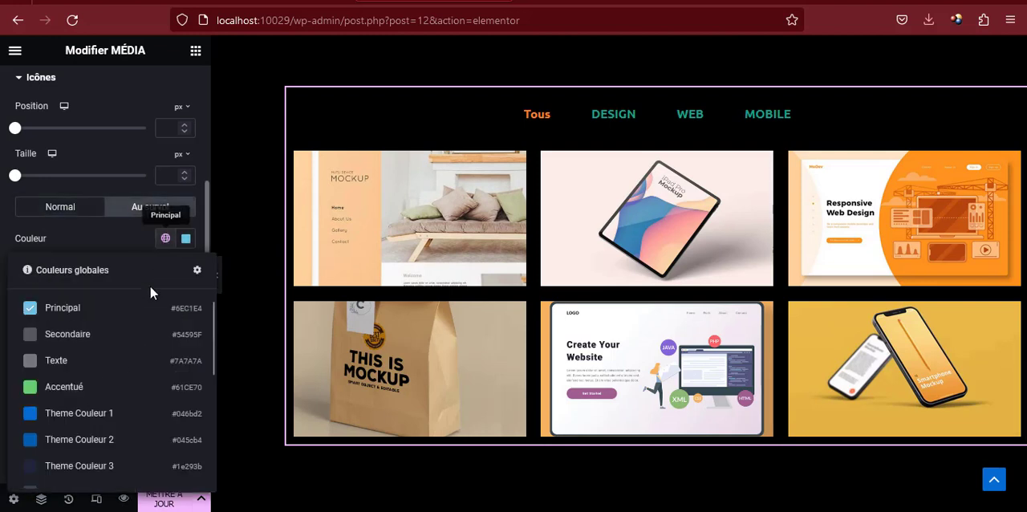
{"action": "scroll", "coordinate": [71, 437], "scroll_direction": "down", "scroll_amount": 3}
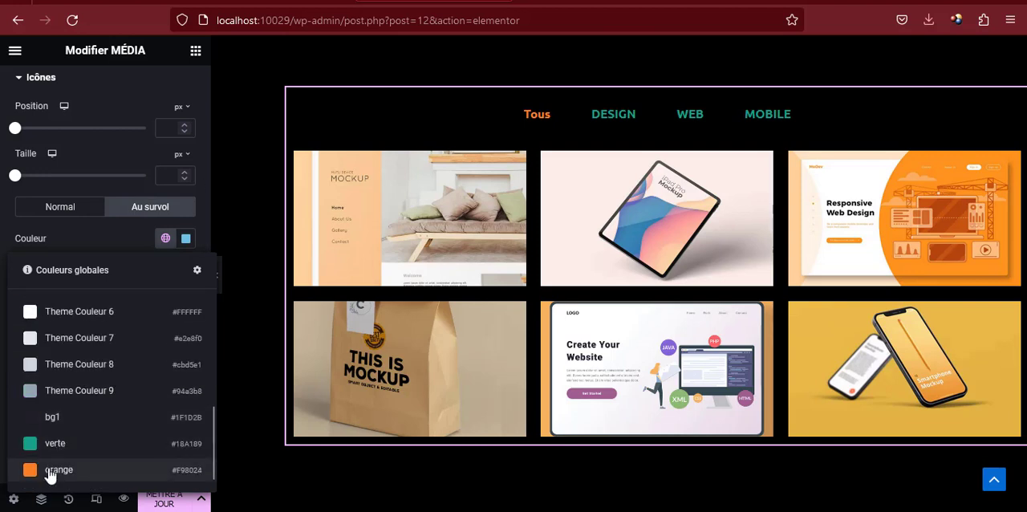
{"action": "left_click", "coordinate": [53, 470]}
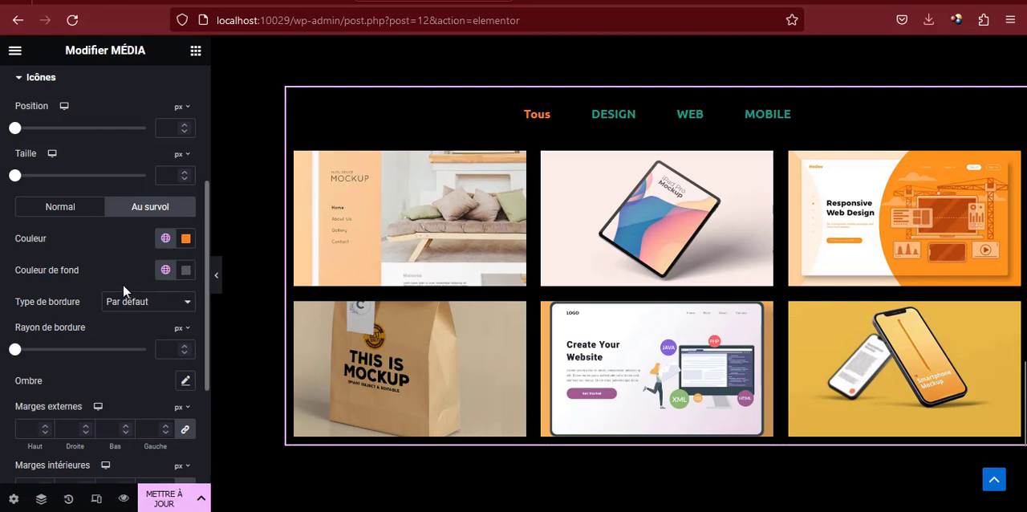
{"action": "left_click", "coordinate": [164, 270]}
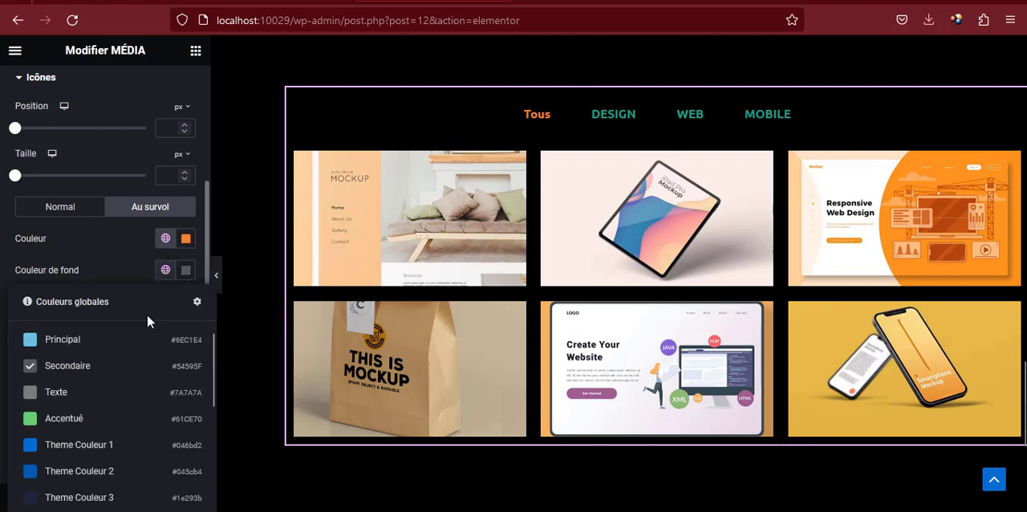
{"action": "left_click", "coordinate": [187, 271]}
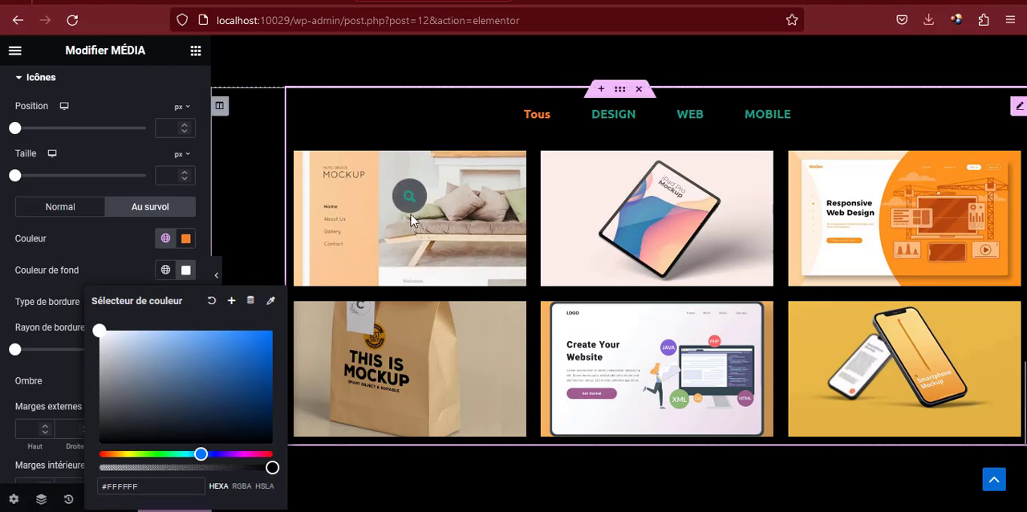
Set the gallery icons' normal background colour to #FFFFFF
{"action": "left_click", "coordinate": [69, 209]}
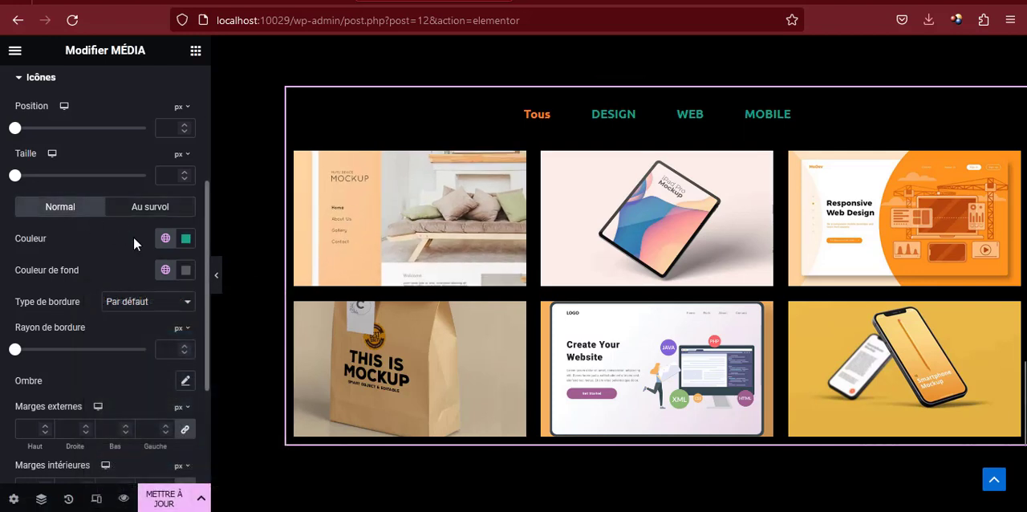
{"action": "left_click", "coordinate": [185, 271]}
{"action": "left_click_drag", "start_coordinate": [106, 341], "coordinate": [83, 303]}
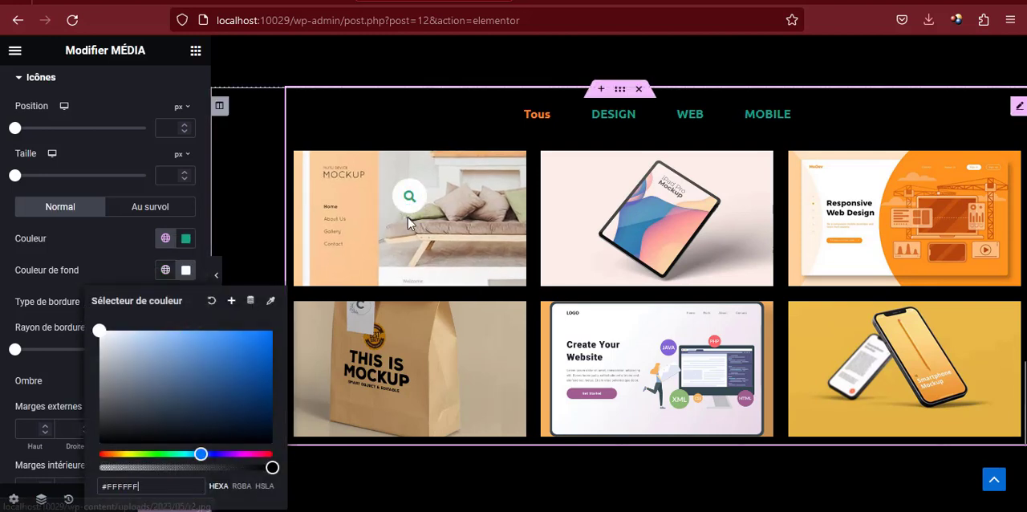
{"action": "left_click", "coordinate": [185, 270]}
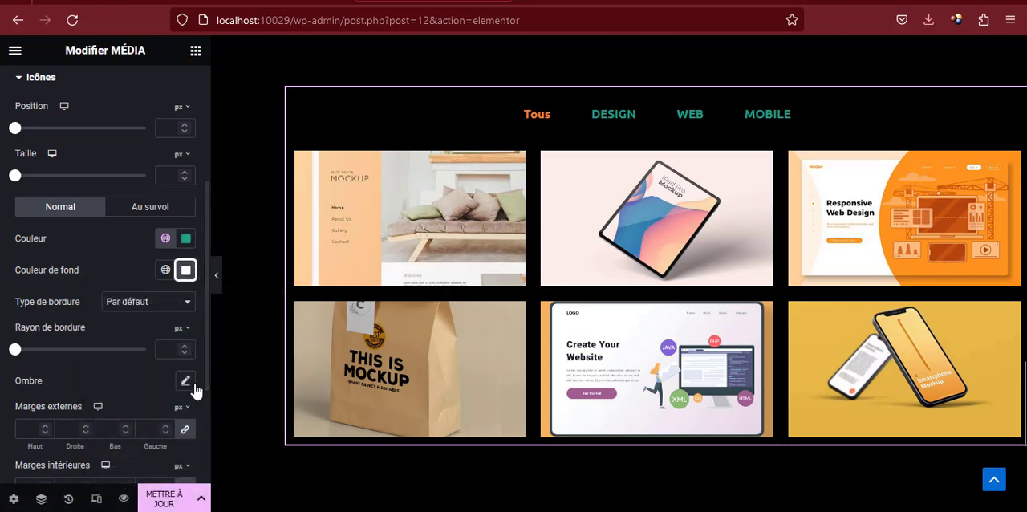
Update the page and view the media gallery section on the Accueil preview page
{"action": "left_click", "coordinate": [165, 499]}
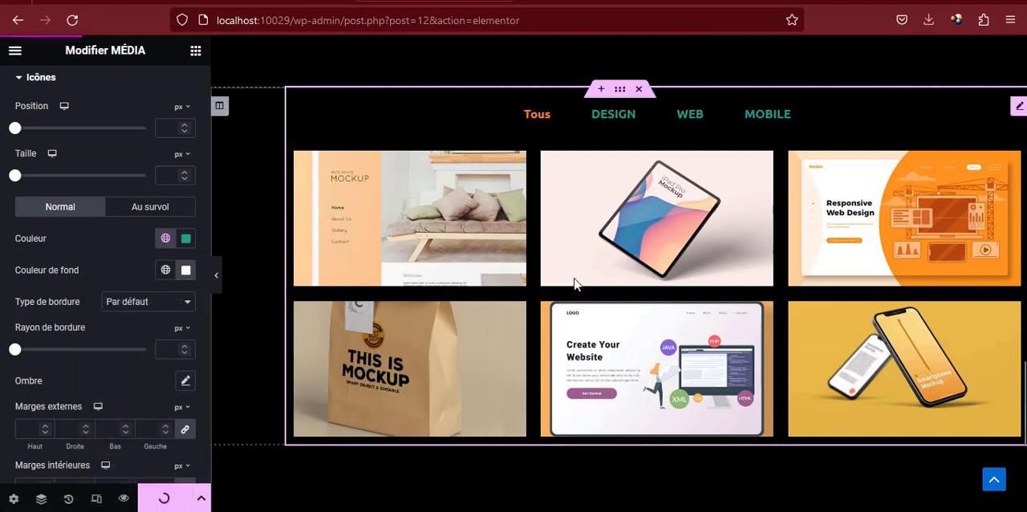
{"action": "left_click", "coordinate": [574, 0]}
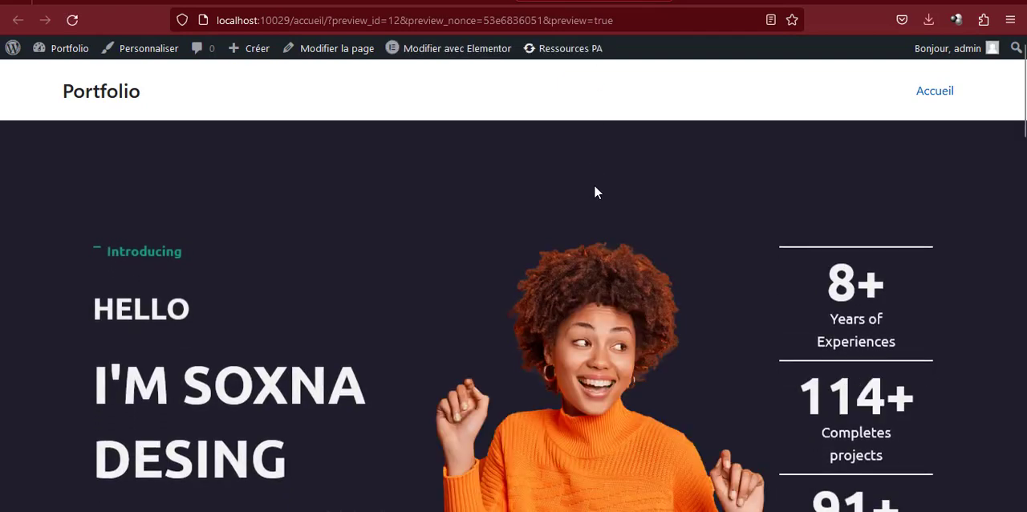
{"action": "scroll", "coordinate": [593, 184], "scroll_direction": "down", "scroll_amount": 10}
{"action": "scroll", "coordinate": [594, 192], "scroll_direction": "down", "scroll_amount": 10}
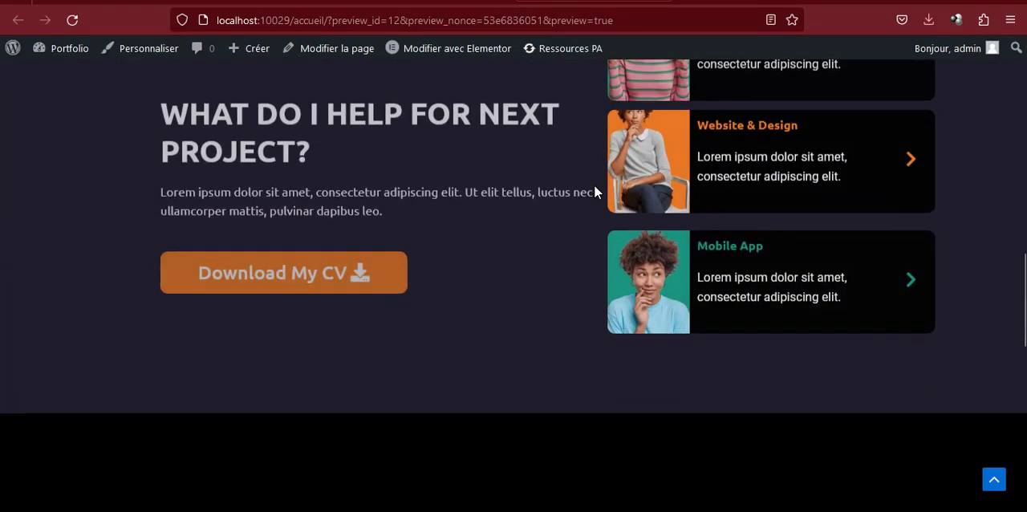
{"action": "scroll", "coordinate": [594, 192], "scroll_direction": "down", "scroll_amount": 2}
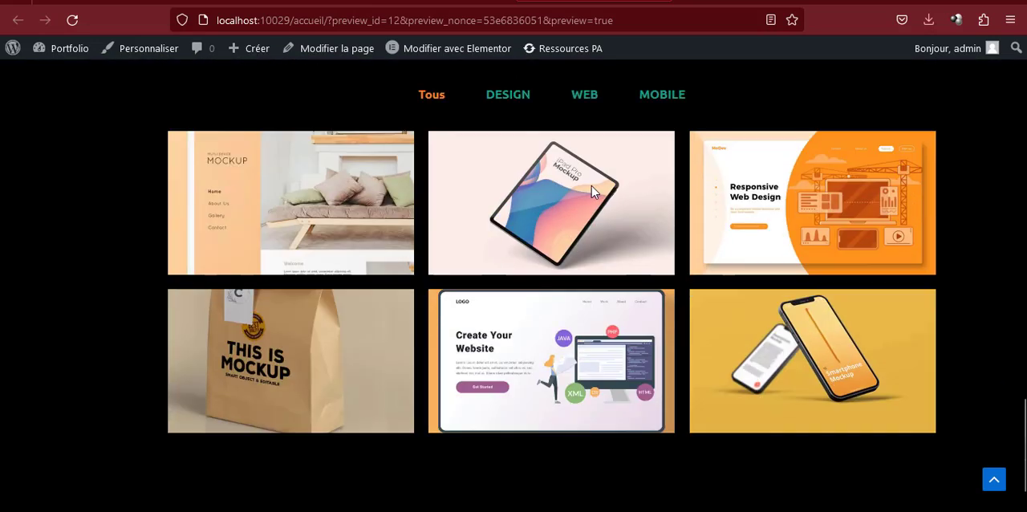
Open the iPad mockup in the lightbox, advance two images to the paper bag mockup and enlarge it
{"action": "left_click", "coordinate": [545, 193]}
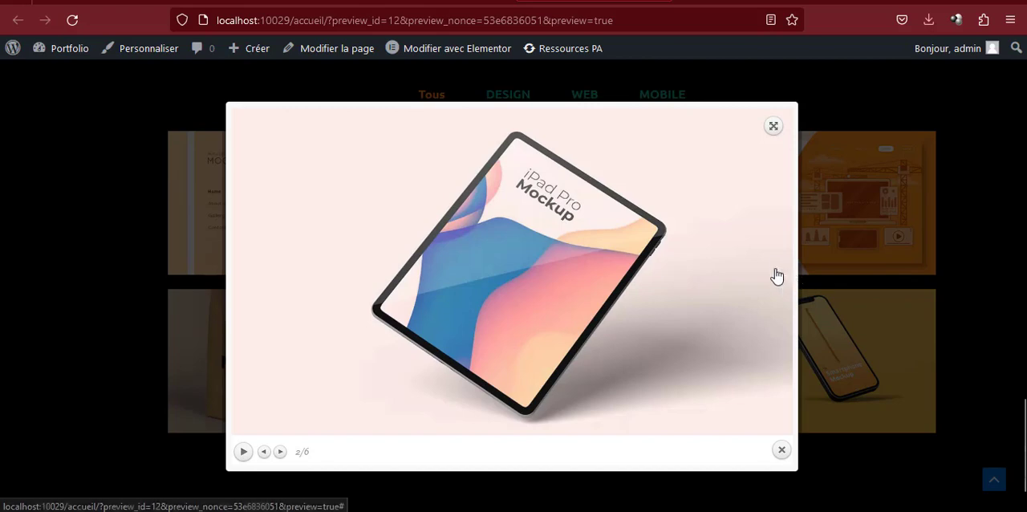
{"action": "left_click", "coordinate": [778, 275]}
{"action": "left_click", "coordinate": [778, 273]}
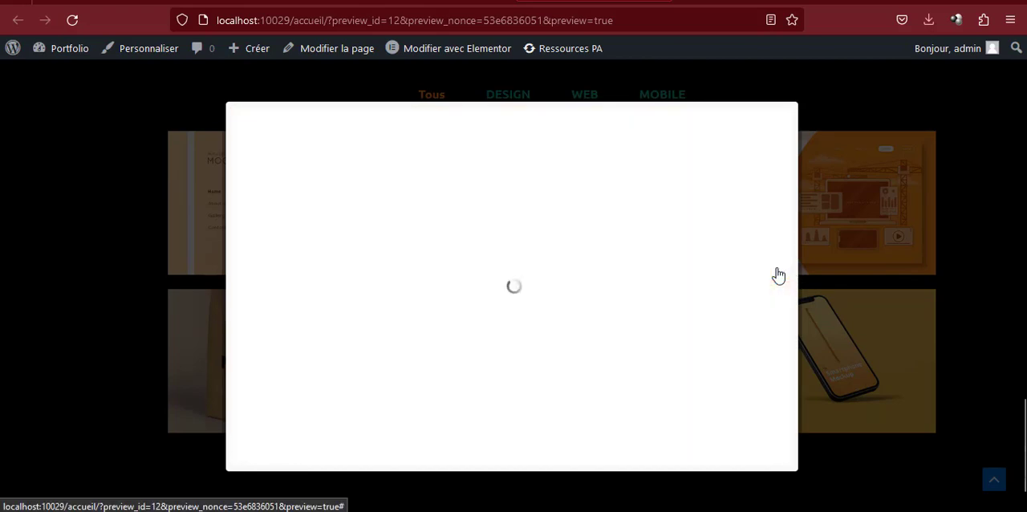
{"action": "left_click", "coordinate": [774, 123]}
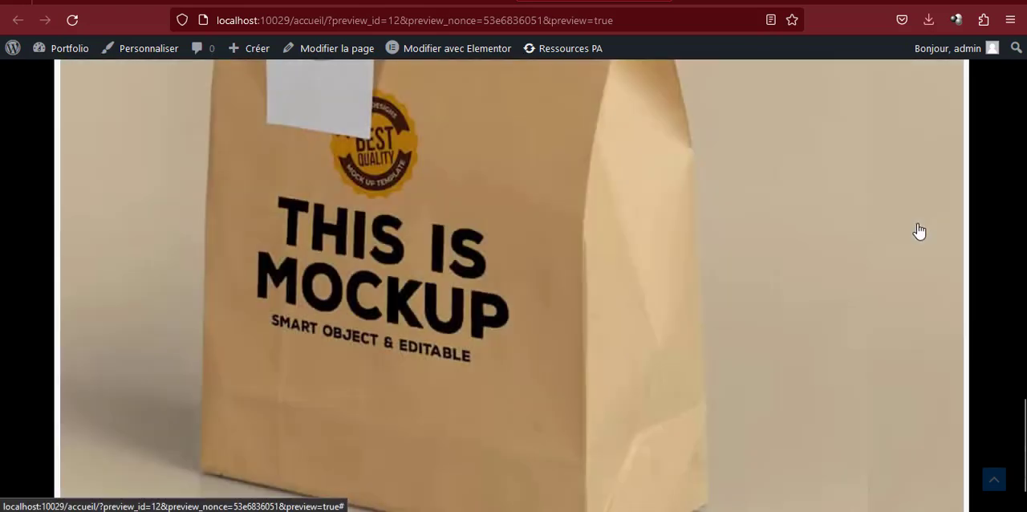
Advance past the enlarged paper bag image, close the lightbox and test the DESIGN, WEB, MOBILE and Tous gallery filters
{"action": "left_click", "coordinate": [953, 273]}
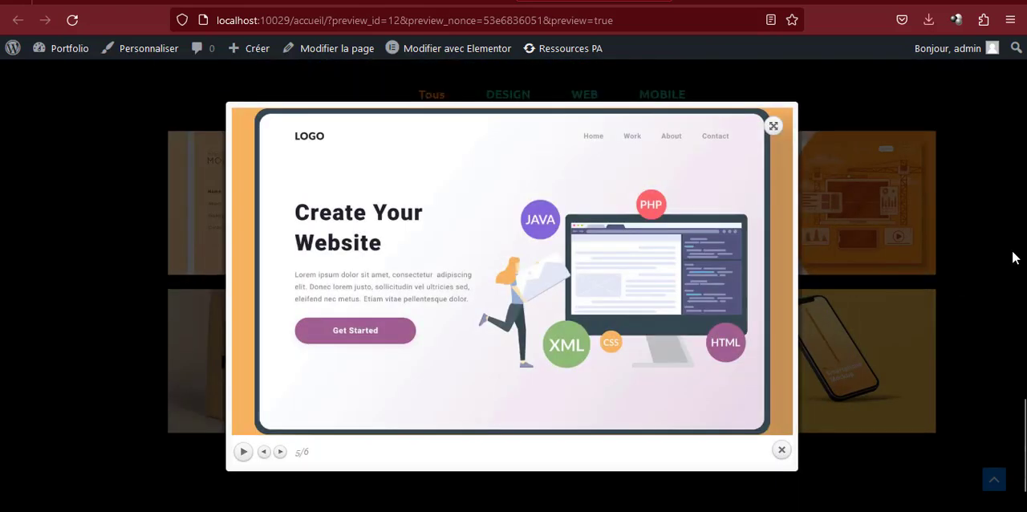
{"action": "left_click", "coordinate": [949, 233]}
{"action": "left_click", "coordinate": [524, 97]}
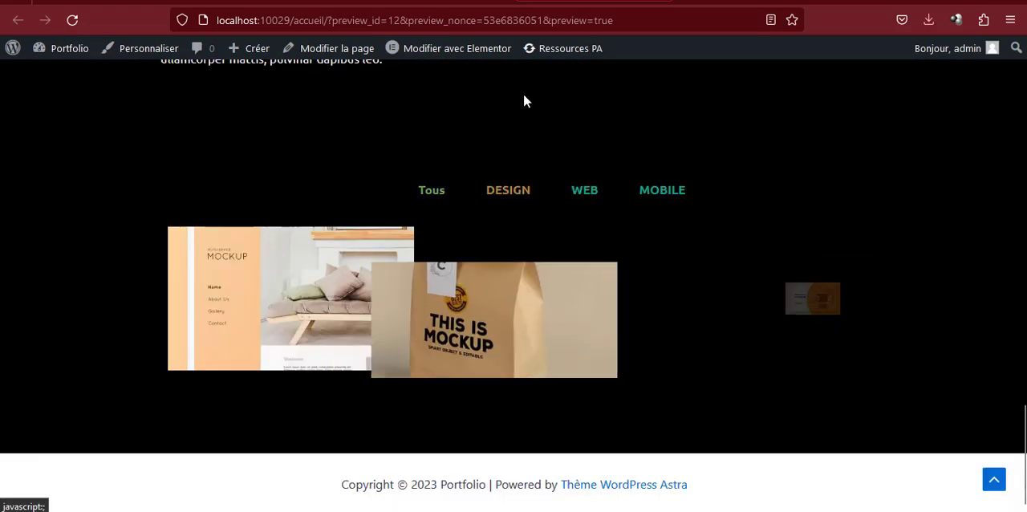
{"action": "left_click", "coordinate": [590, 196]}
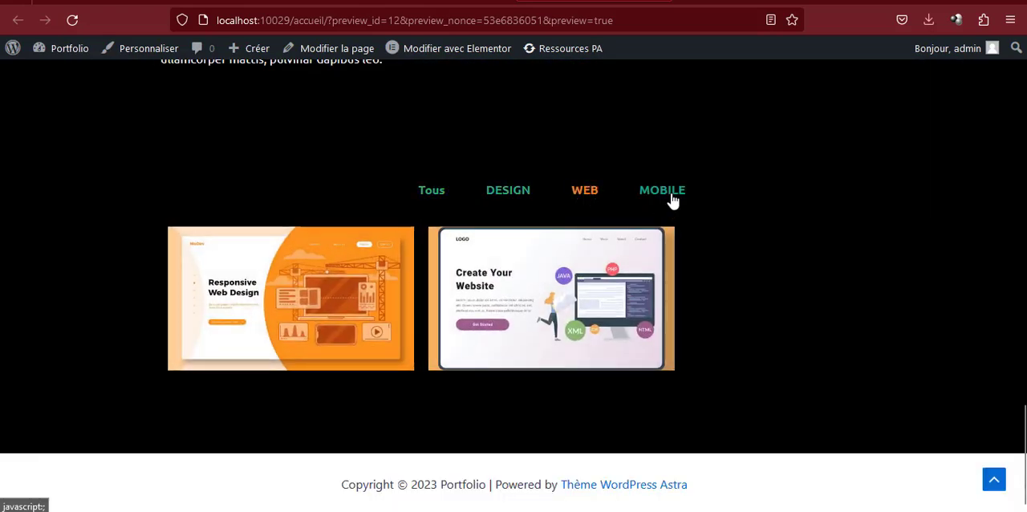
{"action": "left_click", "coordinate": [669, 198]}
{"action": "left_click", "coordinate": [433, 195]}
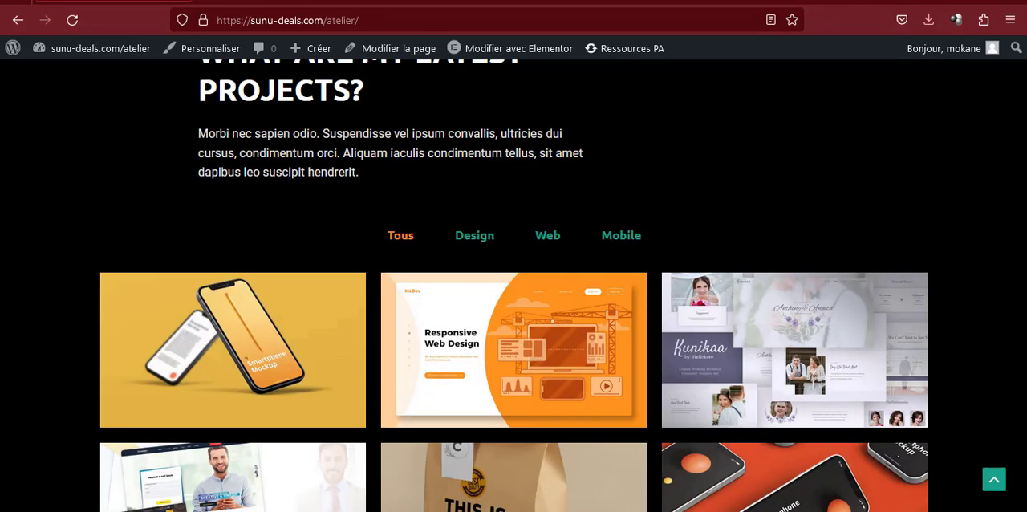
Examine the My Approach section beneath the gallery on the sunu-deals.com/atelier reference page
{"action": "scroll", "coordinate": [505, 248], "scroll_direction": "down", "scroll_amount": 6}
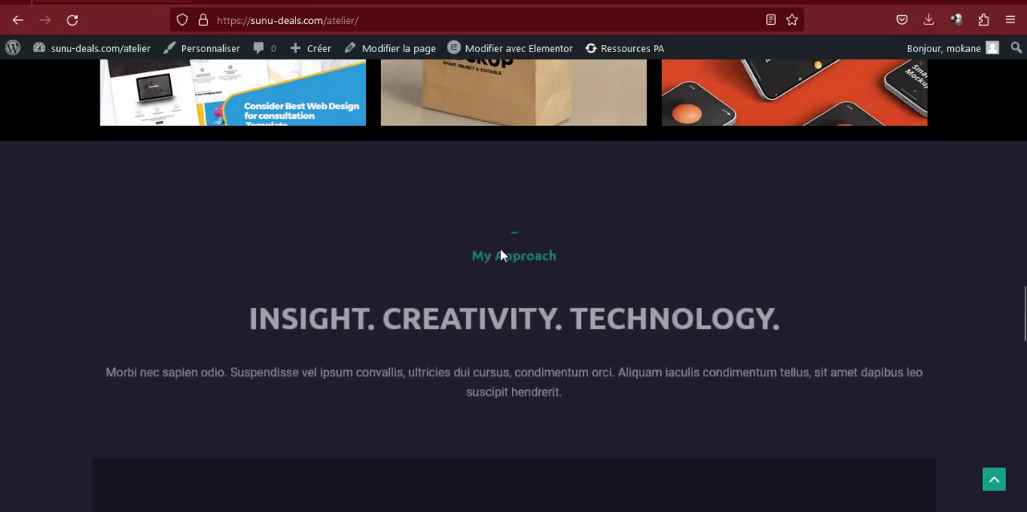
{"action": "scroll", "coordinate": [500, 255], "scroll_direction": "down", "scroll_amount": 8}
{"action": "scroll", "coordinate": [500, 255], "scroll_direction": "up", "scroll_amount": 9}
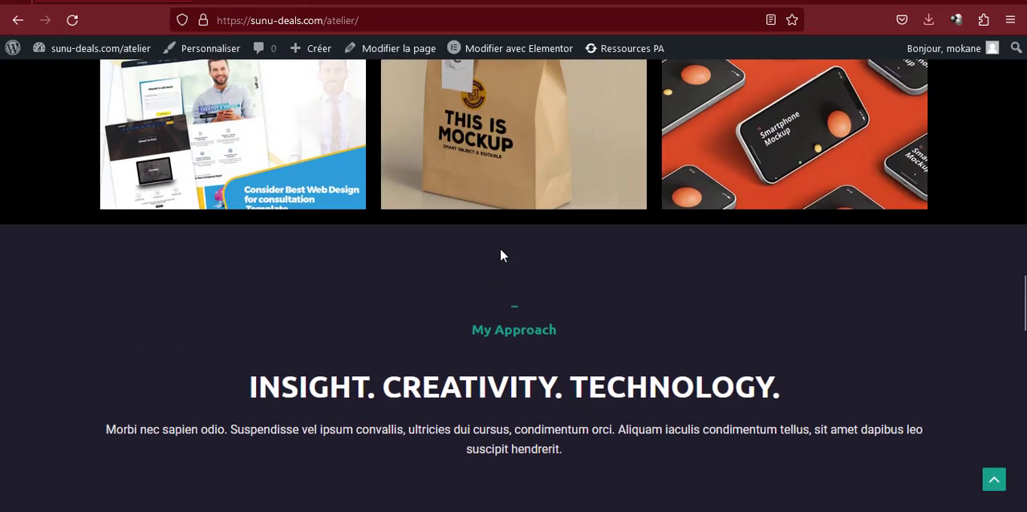
{"action": "scroll", "coordinate": [500, 255], "scroll_direction": "down", "scroll_amount": 2}
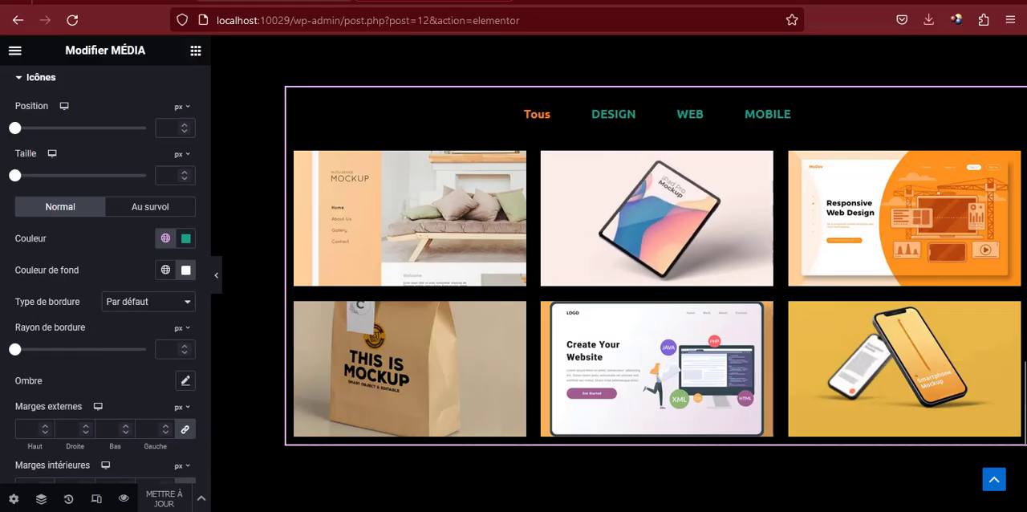
Copy the My Works heading section and paste it below the media gallery at the end of the page
{"action": "scroll", "coordinate": [572, 171], "scroll_direction": "up", "scroll_amount": 5}
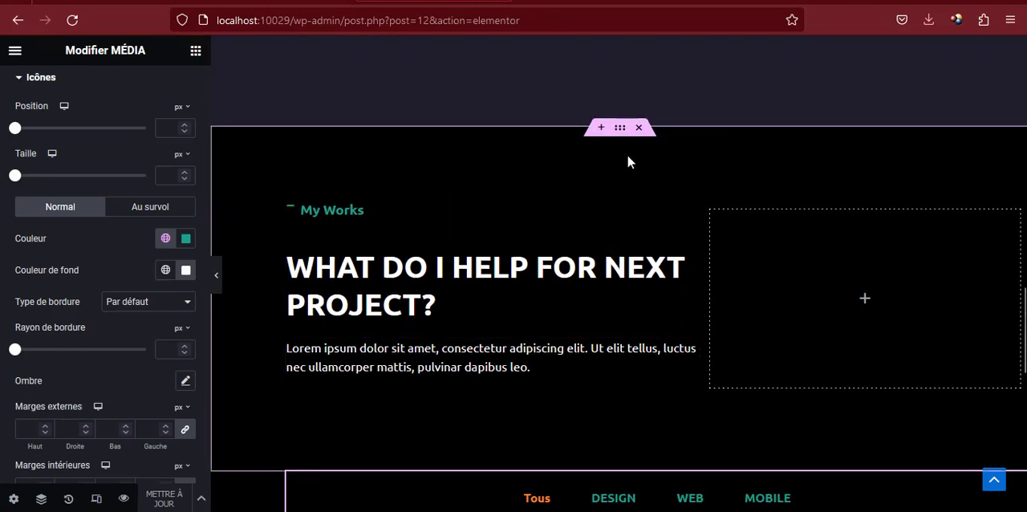
{"action": "right_click", "coordinate": [619, 135]}
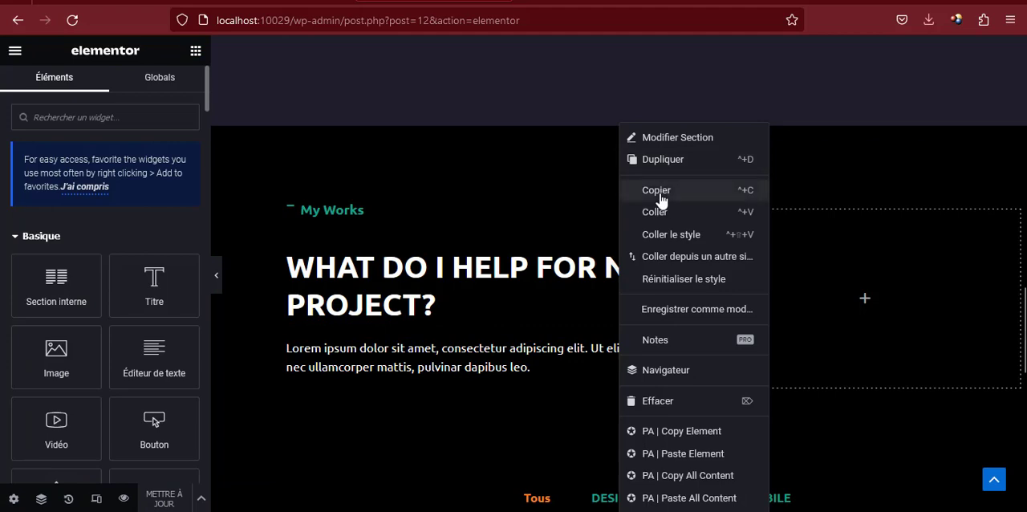
{"action": "left_click", "coordinate": [660, 199]}
{"action": "scroll", "coordinate": [626, 208], "scroll_direction": "down", "scroll_amount": 8}
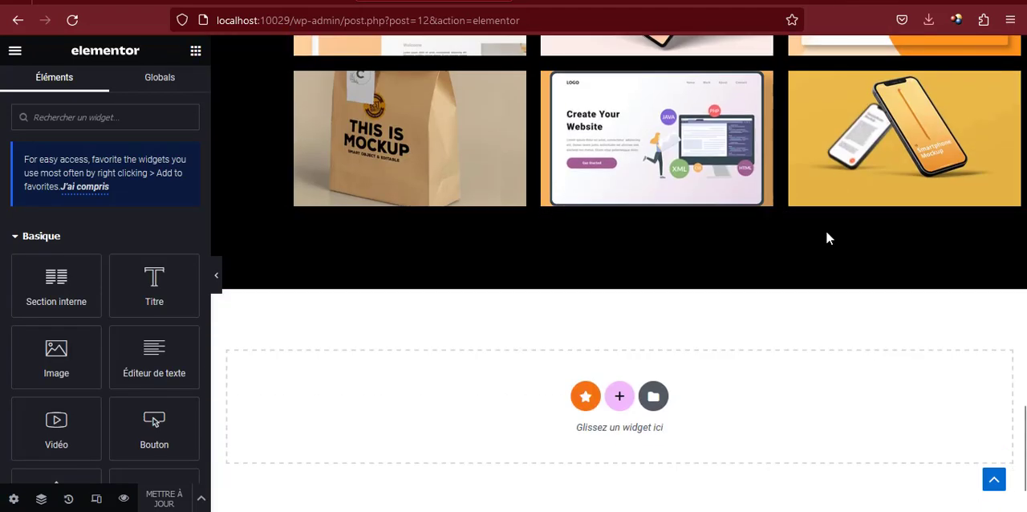
{"action": "right_click", "coordinate": [616, 399]}
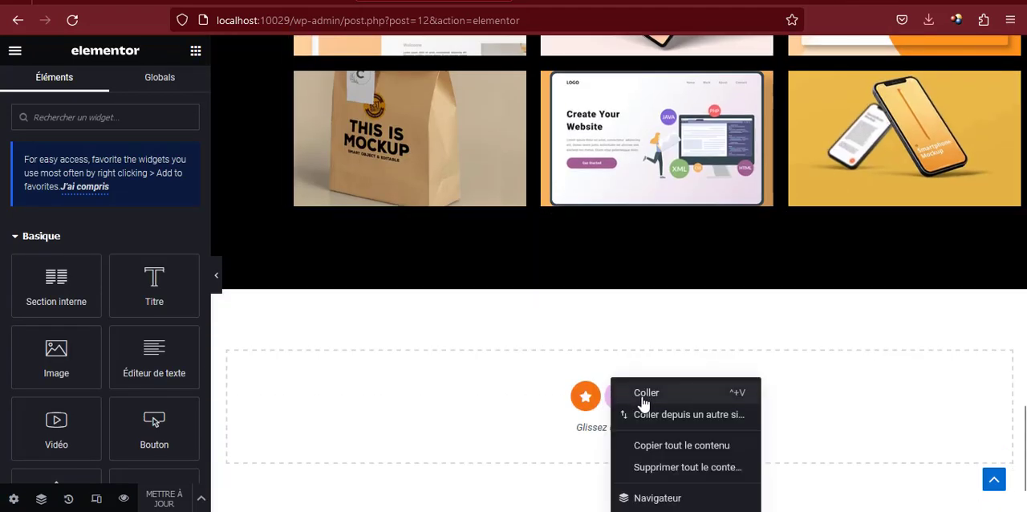
{"action": "left_click", "coordinate": [644, 394]}
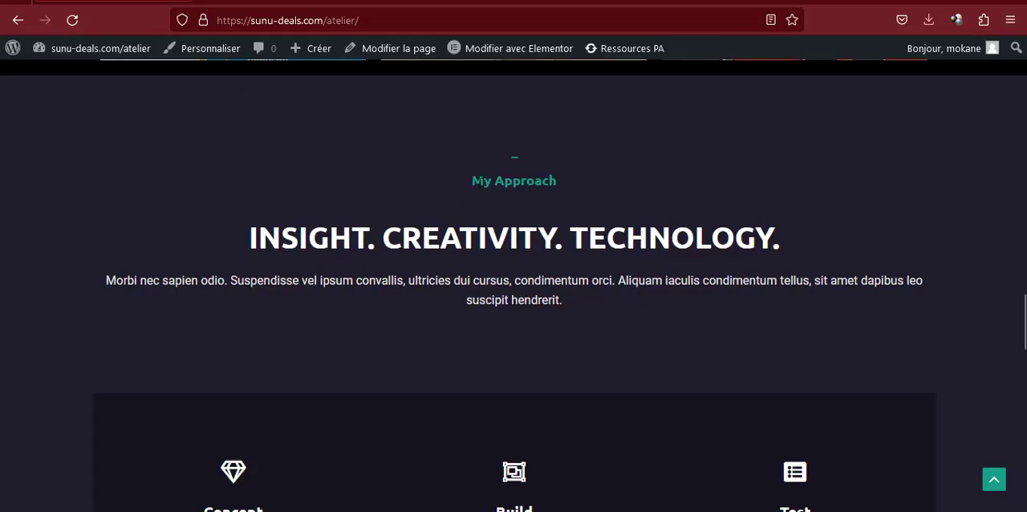
Copy the "My Approach" label text from the reference page
{"action": "left_click_drag", "start_coordinate": [483, 181], "coordinate": [538, 181]}
{"action": "triple_click", "coordinate": [548, 180]}
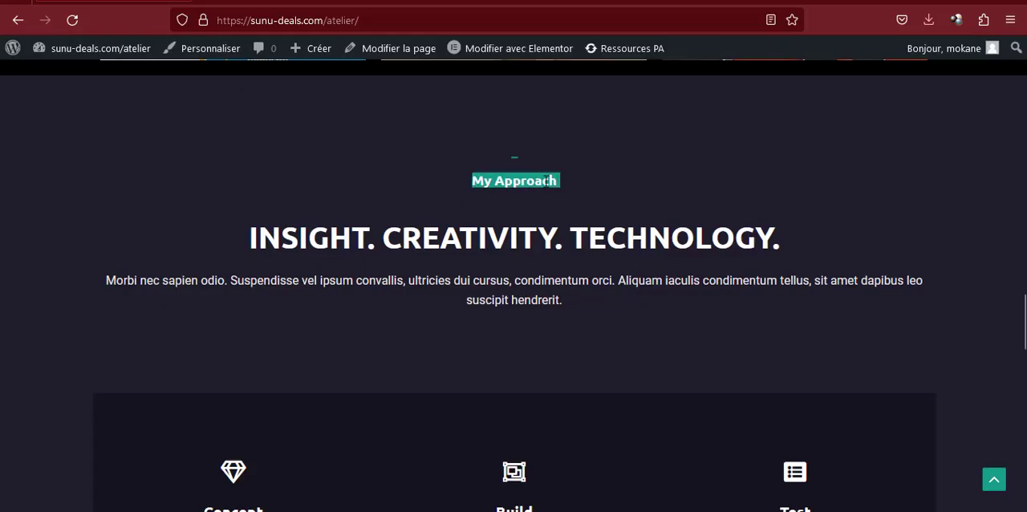
{"action": "left_click", "coordinate": [496, 0]}
Delete the empty second column of the pasted My Works section
{"action": "scroll", "coordinate": [634, 249], "scroll_direction": "down", "scroll_amount": 4}
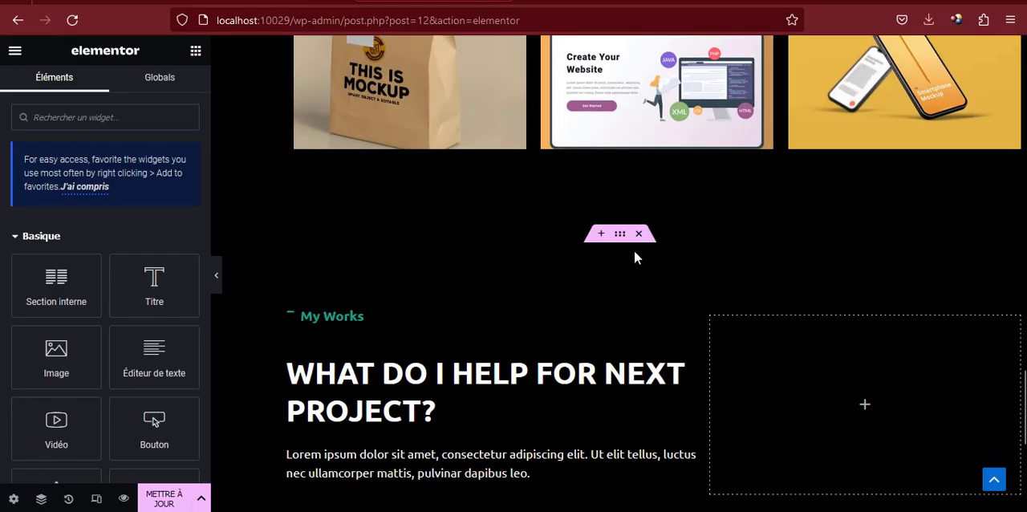
{"action": "right_click", "coordinate": [711, 76]}
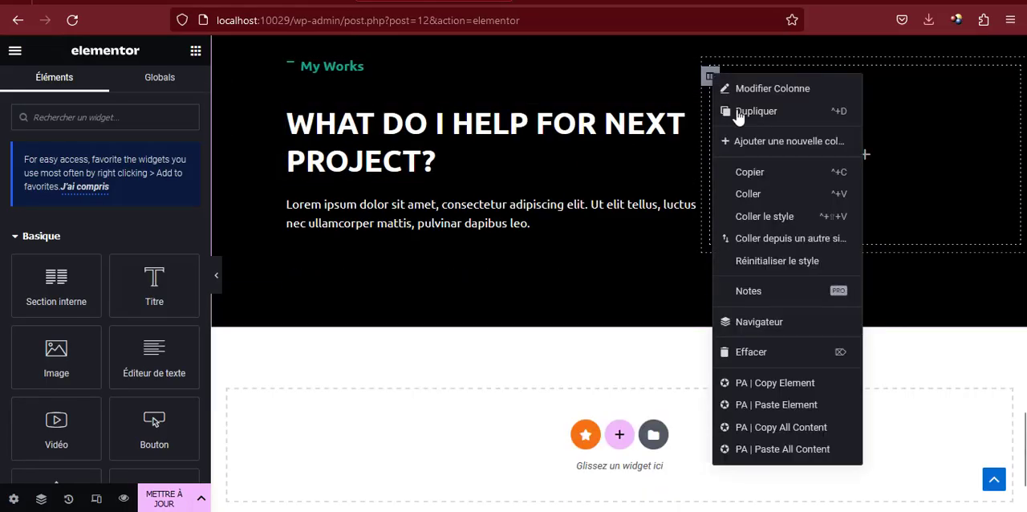
{"action": "left_click", "coordinate": [755, 352]}
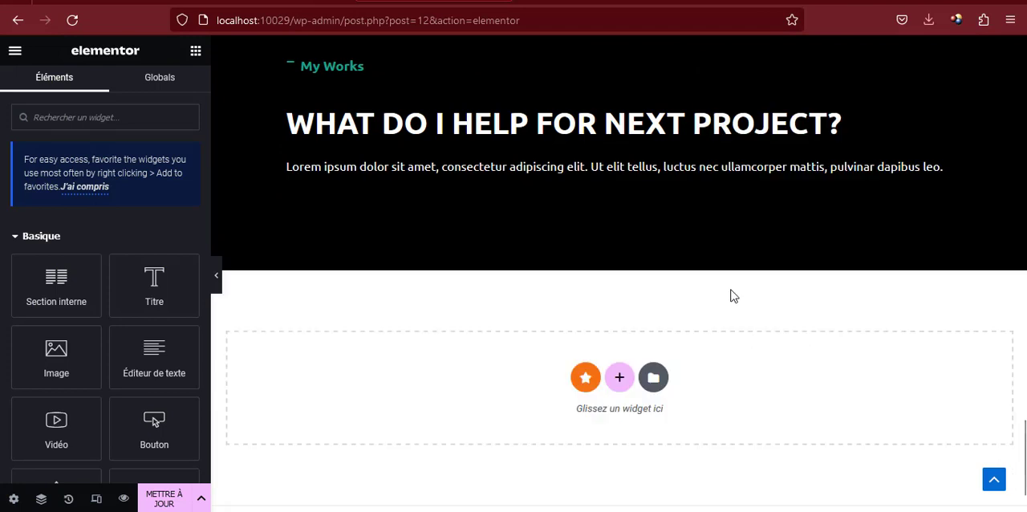
Change the pasted section's icon box title to "My Approach" and place its icon above the title
{"action": "left_click", "coordinate": [329, 149]}
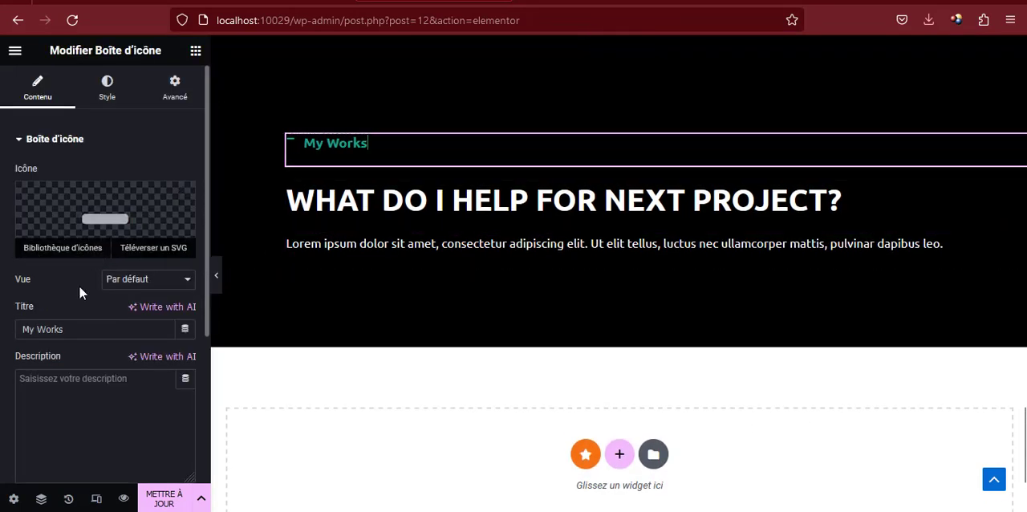
{"action": "double_click", "coordinate": [68, 329]}
{"action": "type", "text": "My Approach"}
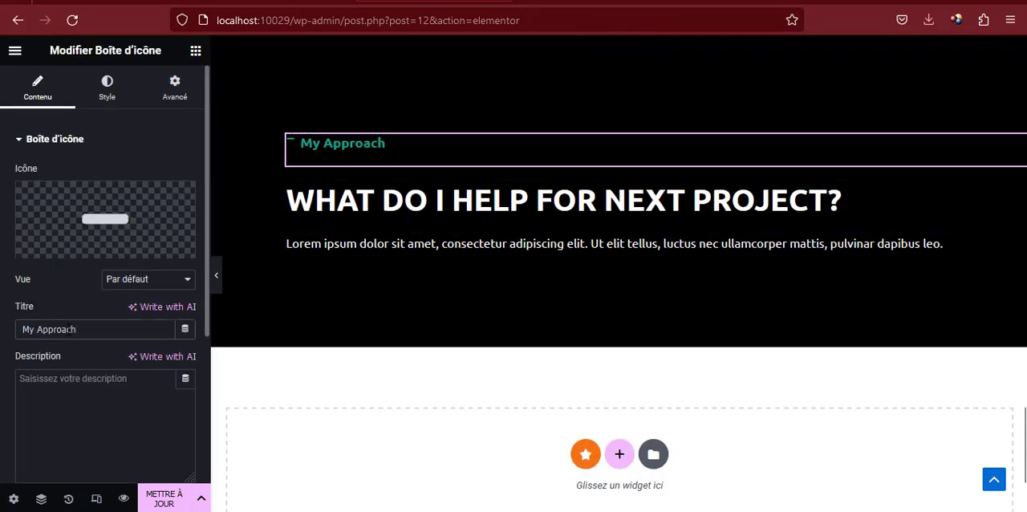
{"action": "scroll", "coordinate": [80, 264], "scroll_direction": "down", "scroll_amount": 3}
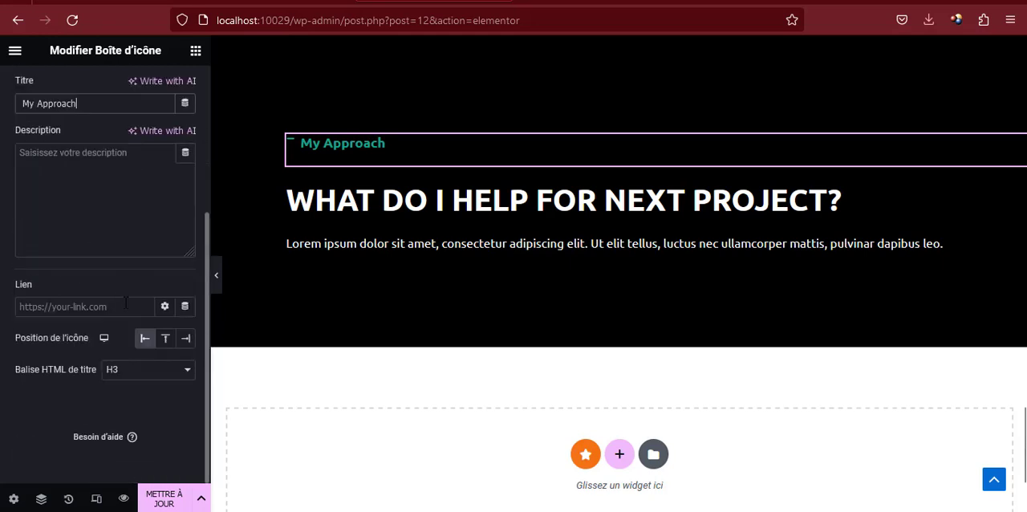
{"action": "left_click", "coordinate": [166, 341]}
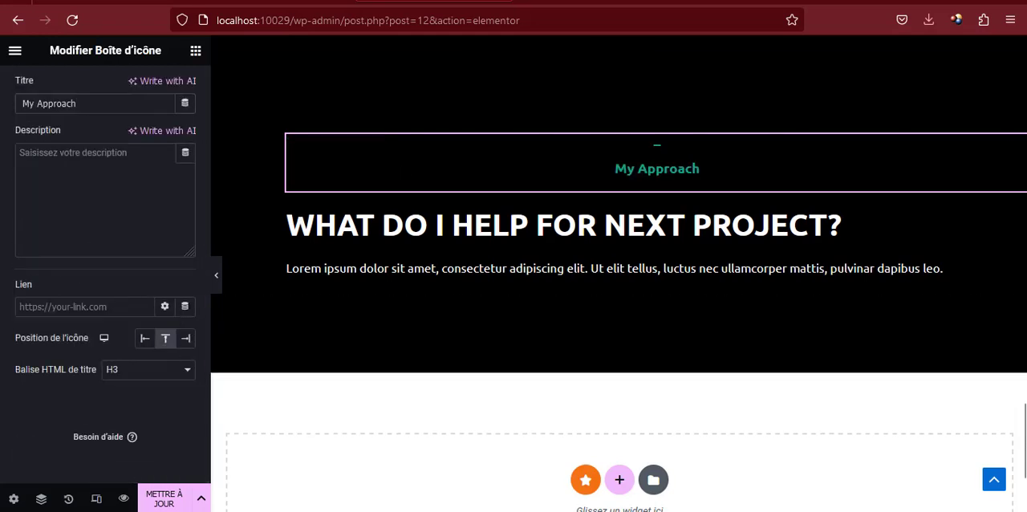
Replace the pasted section's heading with "Insight. Creativity. Technology." copied from the reference page and centre it
{"action": "left_click", "coordinate": [115, 0]}
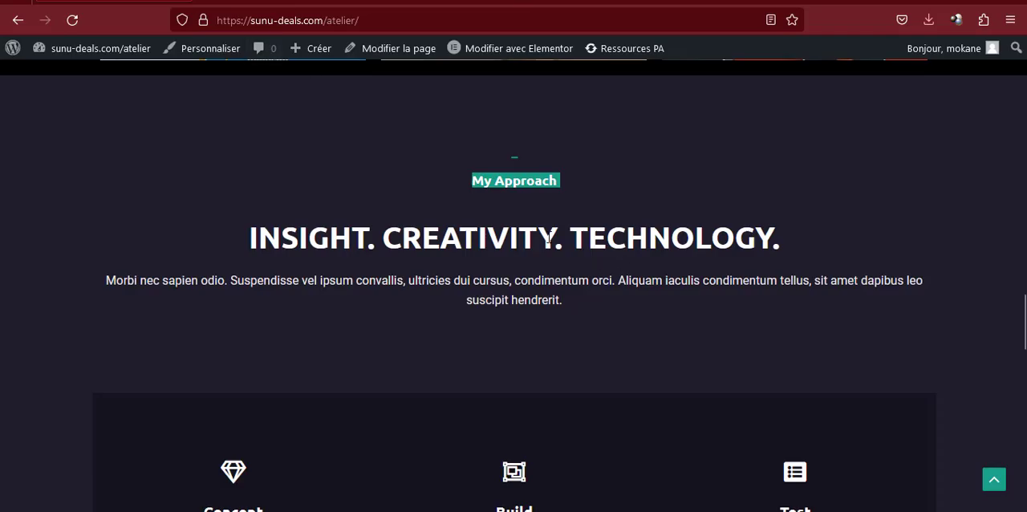
{"action": "triple_click", "coordinate": [548, 238]}
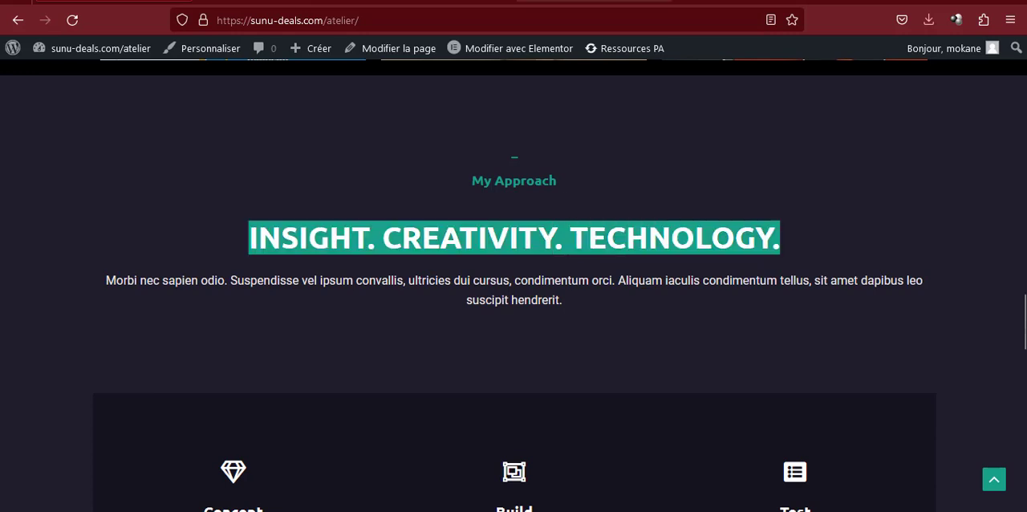
{"action": "left_click", "coordinate": [434, 1]}
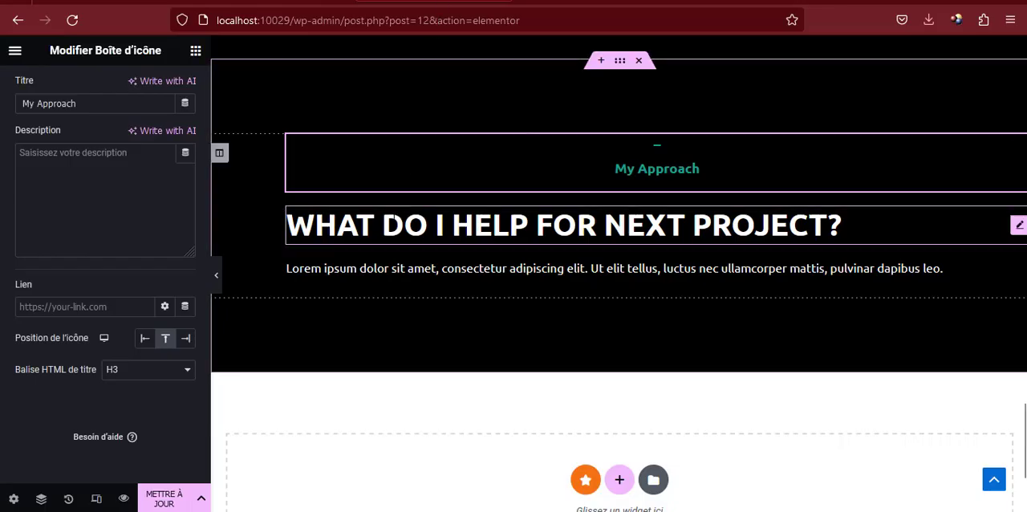
{"action": "left_click", "coordinate": [395, 220]}
{"action": "triple_click", "coordinate": [115, 201]}
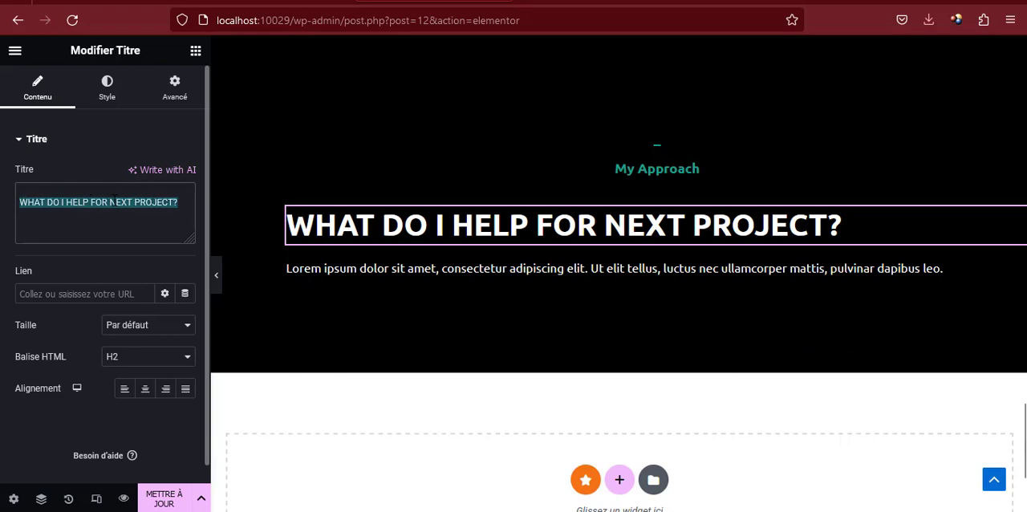
{"action": "type", "text": "Insight. Creativity. Technology."}
{"action": "left_click", "coordinate": [143, 390]}
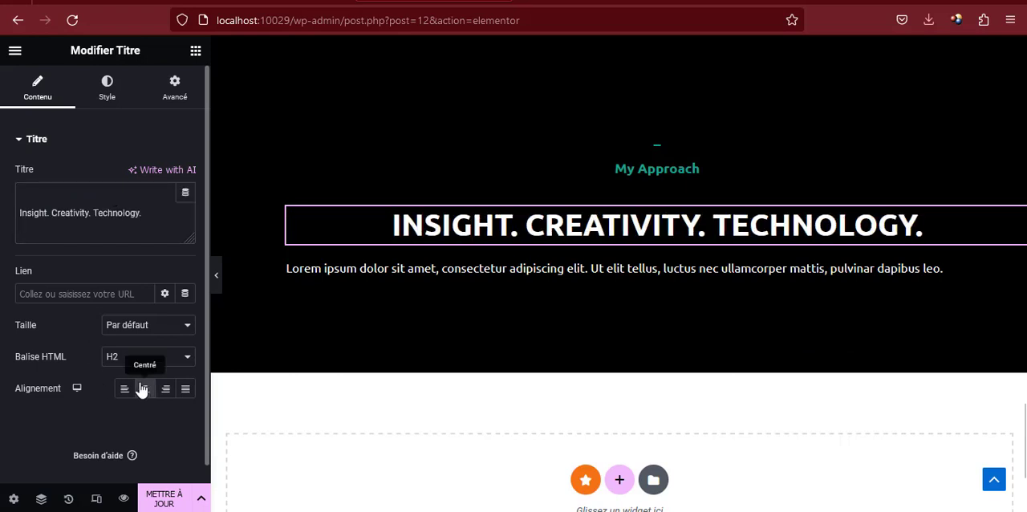
Centre the Lorem ipsum paragraph below the "Insight. Creativity. Technology." heading
{"action": "left_click", "coordinate": [413, 268]}
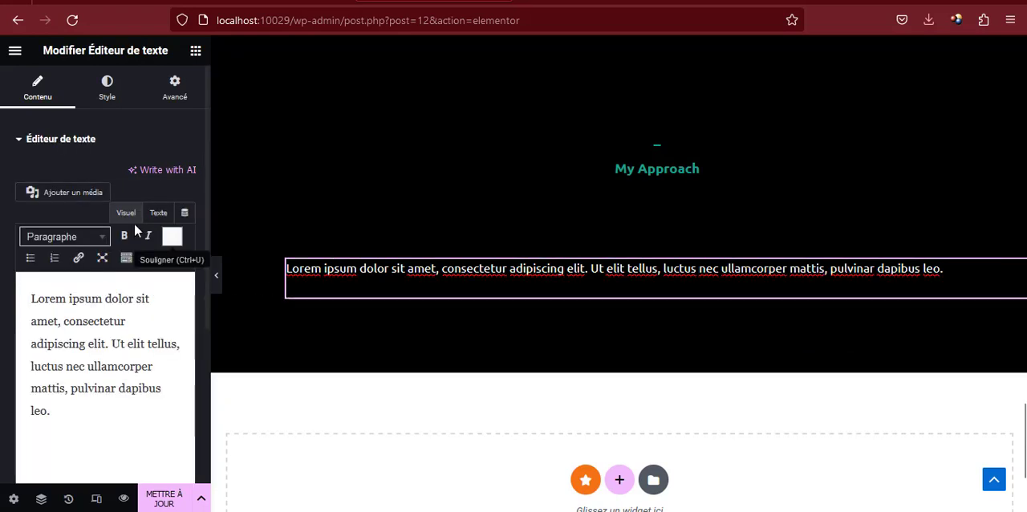
{"action": "left_click", "coordinate": [105, 93]}
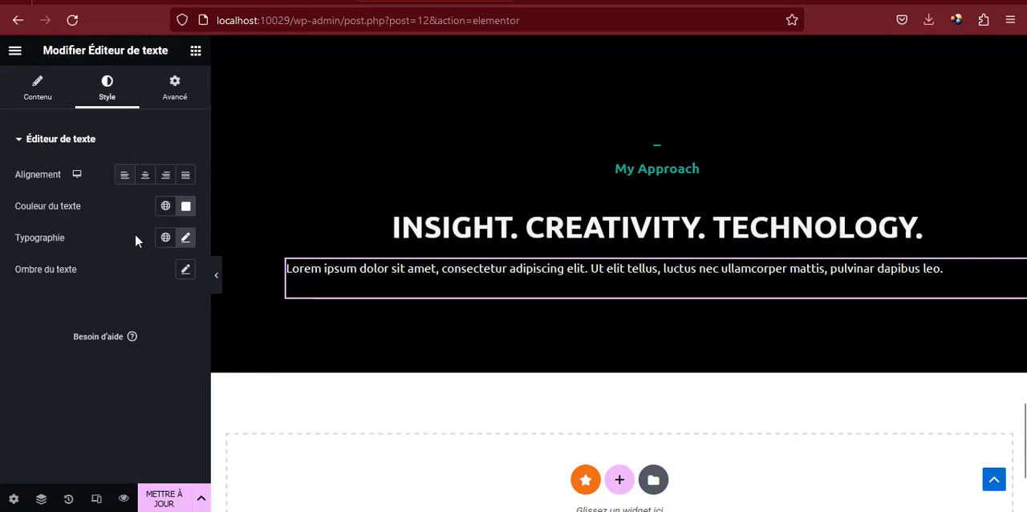
{"action": "left_click", "coordinate": [144, 176]}
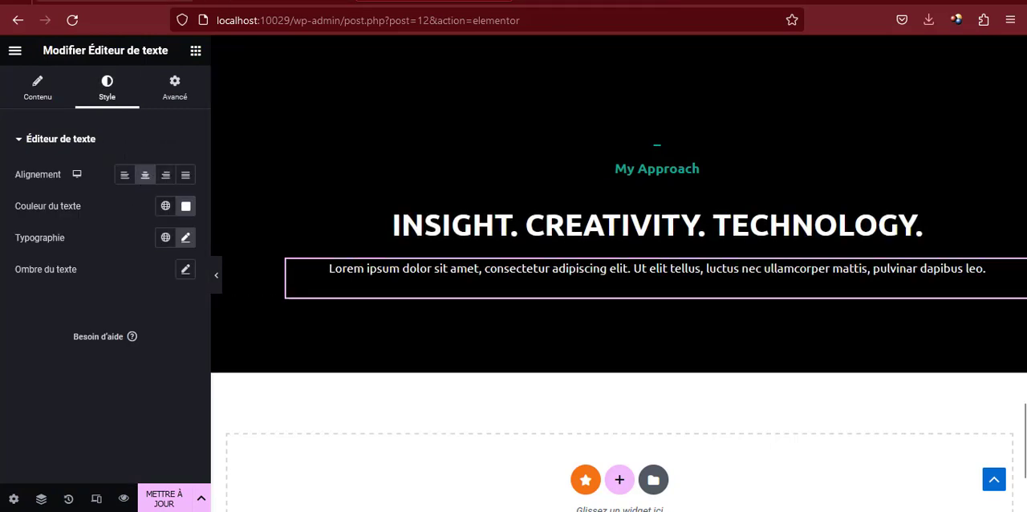
Examine the reference page's Concept, Build and Test block below the My Approach text
{"action": "left_click", "coordinate": [120, 1]}
{"action": "left_click", "coordinate": [458, 283]}
{"action": "scroll", "coordinate": [326, 283], "scroll_direction": "down", "scroll_amount": 2}
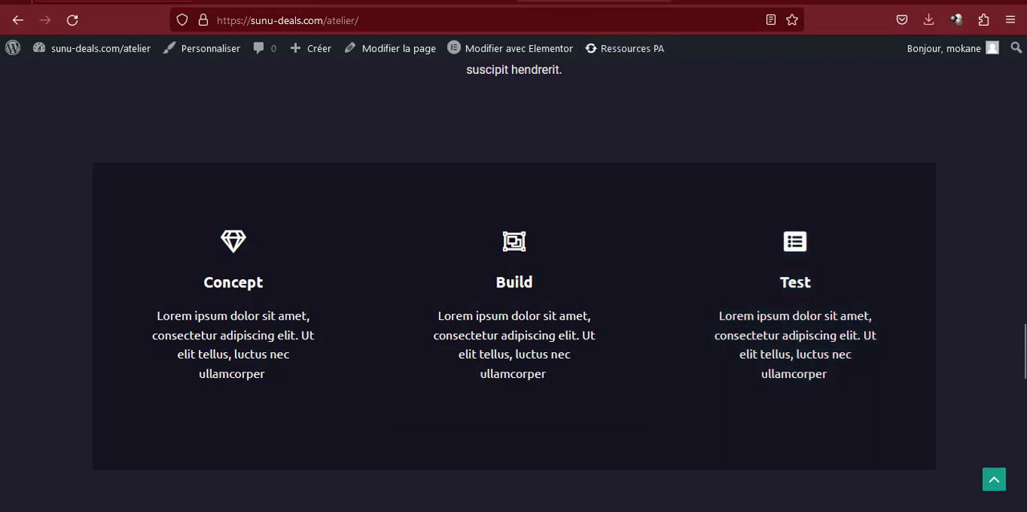
{"action": "left_click", "coordinate": [433, 0]}
Insert an inner section below the My Approach paragraph and duplicate its second column to make three columns
{"action": "scroll", "coordinate": [561, 214], "scroll_direction": "down", "scroll_amount": 1}
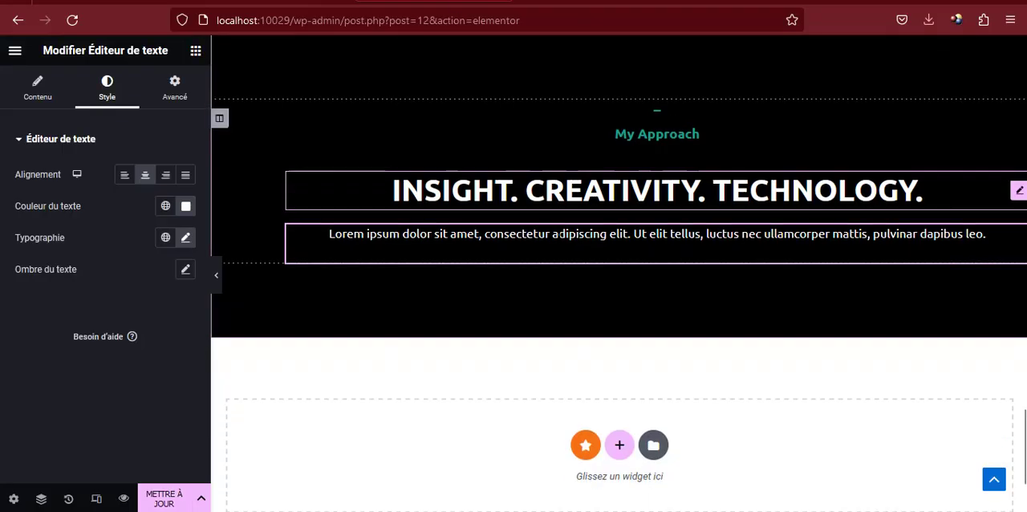
{"action": "scroll", "coordinate": [241, 120], "scroll_direction": "up", "scroll_amount": 1}
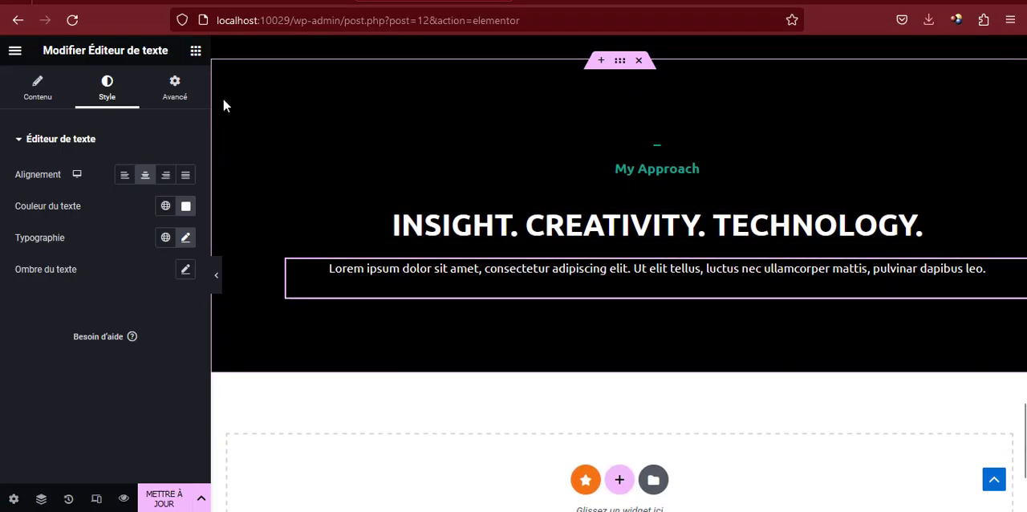
{"action": "left_click", "coordinate": [196, 51]}
{"action": "scroll", "coordinate": [241, 73], "scroll_direction": "down", "scroll_amount": 2}
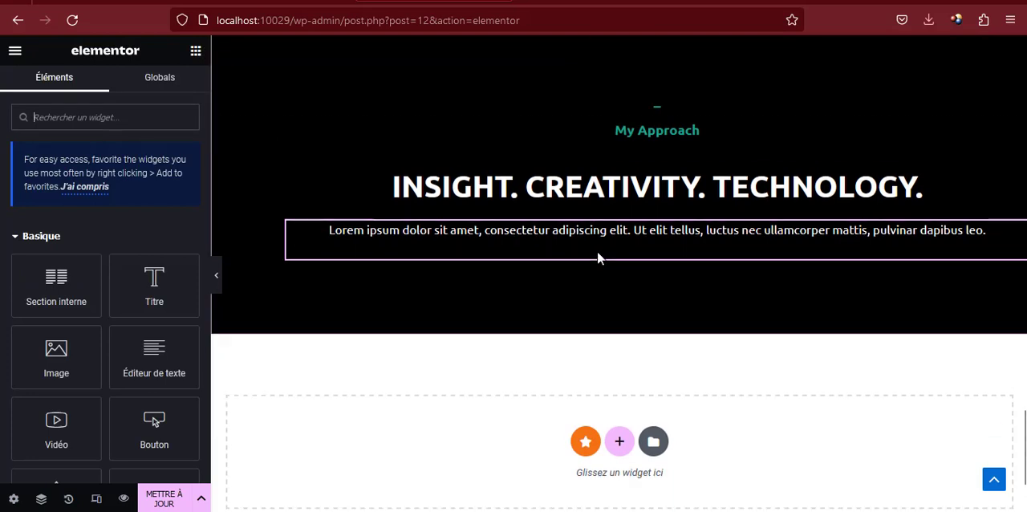
{"action": "left_click_drag", "start_coordinate": [45, 277], "coordinate": [529, 147]}
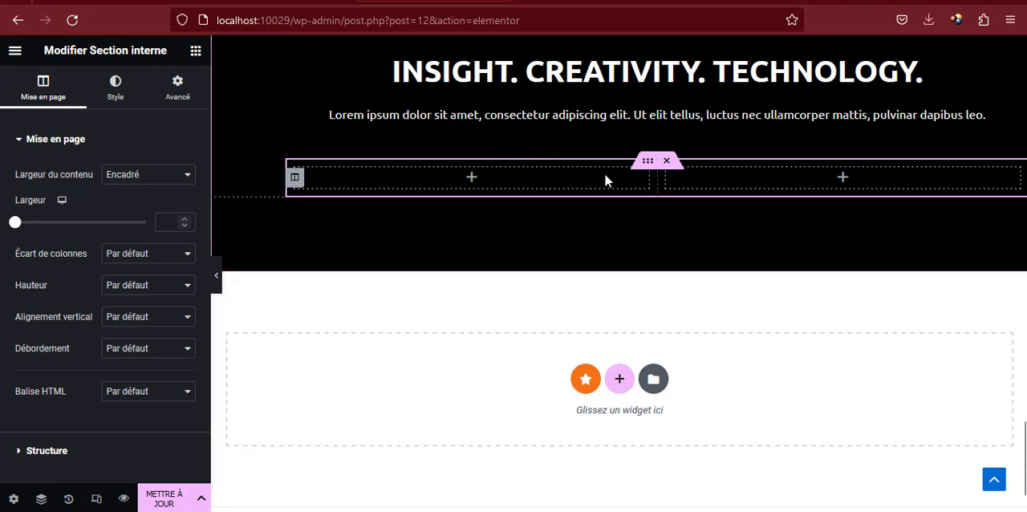
{"action": "right_click", "coordinate": [670, 183]}
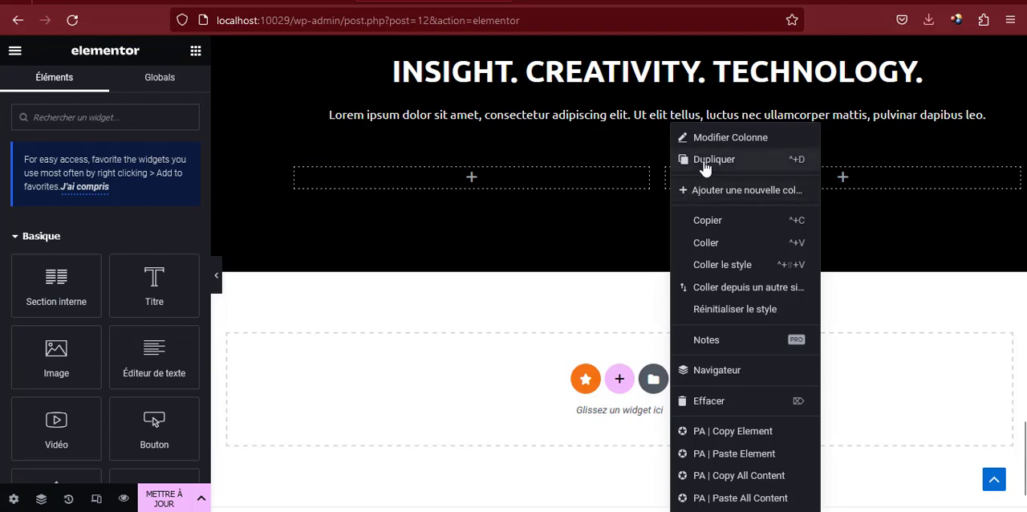
{"action": "left_click", "coordinate": [703, 161]}
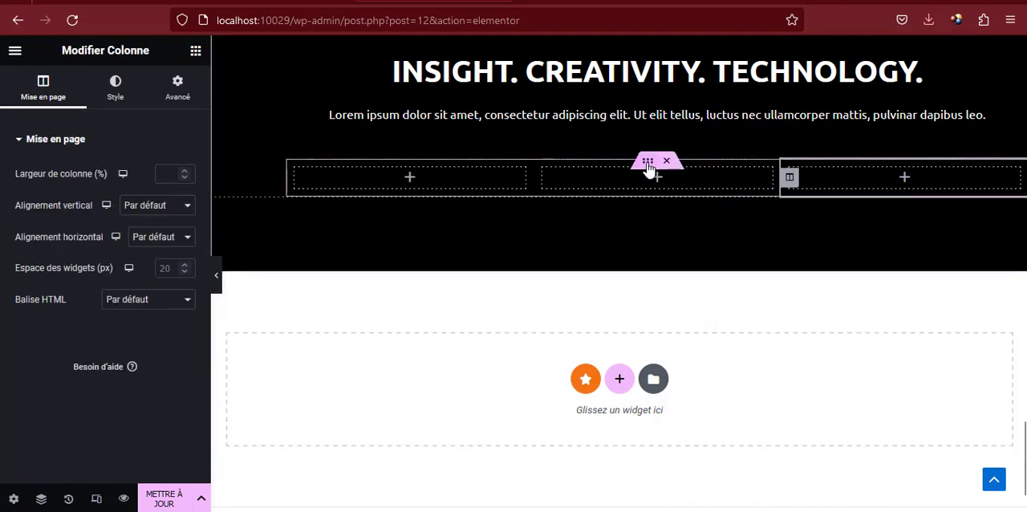
Set the top and bottom margins of the three-column inner section to 75 px
{"action": "left_click", "coordinate": [648, 163]}
{"action": "left_click", "coordinate": [176, 89]}
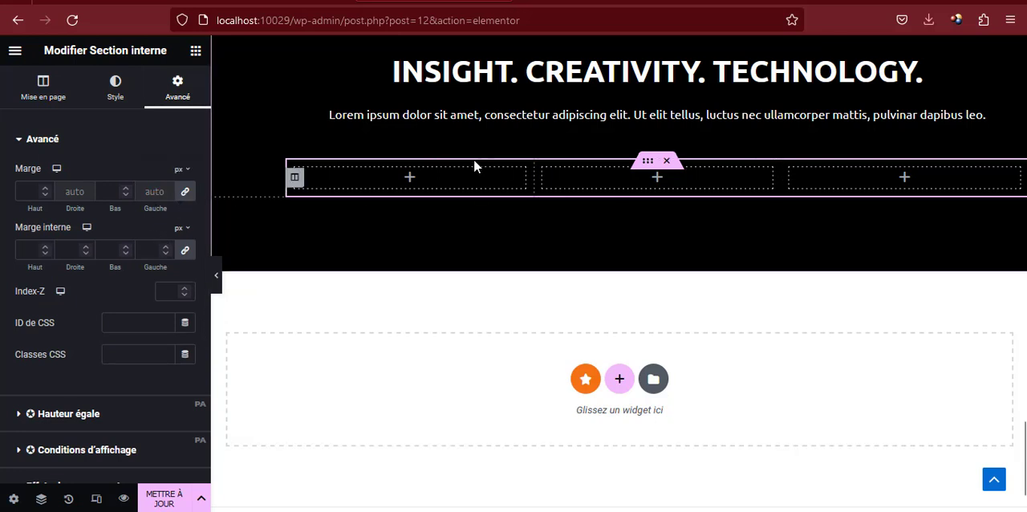
{"action": "scroll", "coordinate": [506, 143], "scroll_direction": "up", "scroll_amount": 1}
{"action": "scroll", "coordinate": [504, 143], "scroll_direction": "up", "scroll_amount": 3}
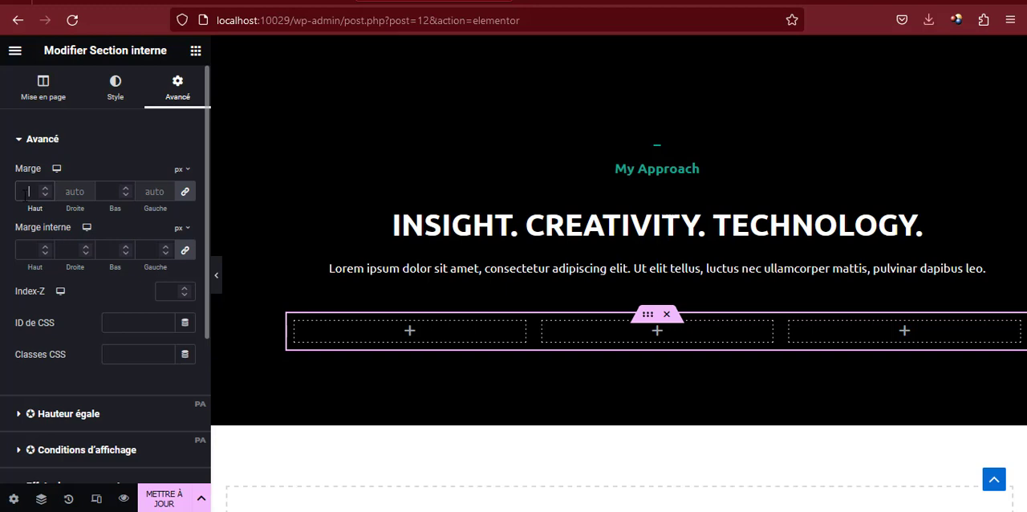
{"action": "type", "text": "75"}
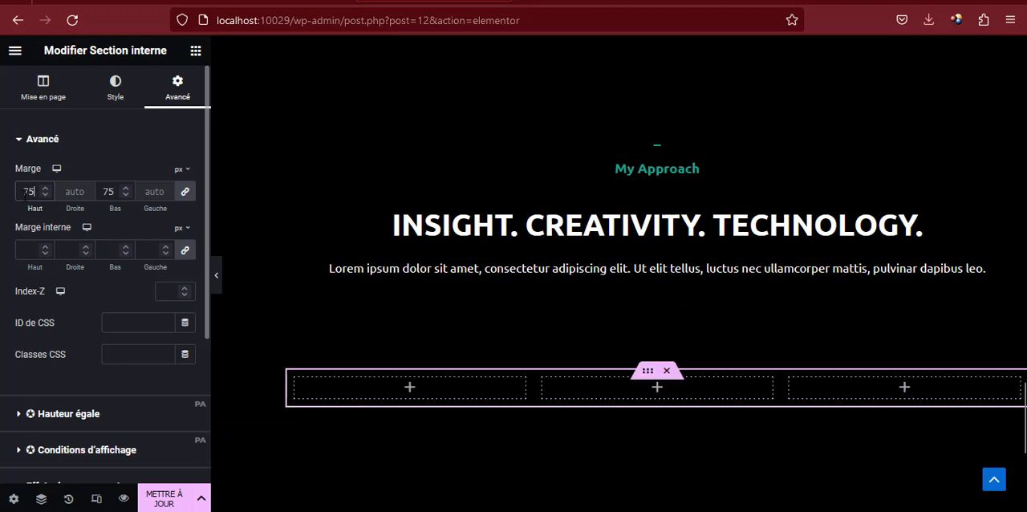
{"action": "scroll", "coordinate": [528, 229], "scroll_direction": "up", "scroll_amount": 1}
{"action": "scroll", "coordinate": [528, 225], "scroll_direction": "down", "scroll_amount": 3}
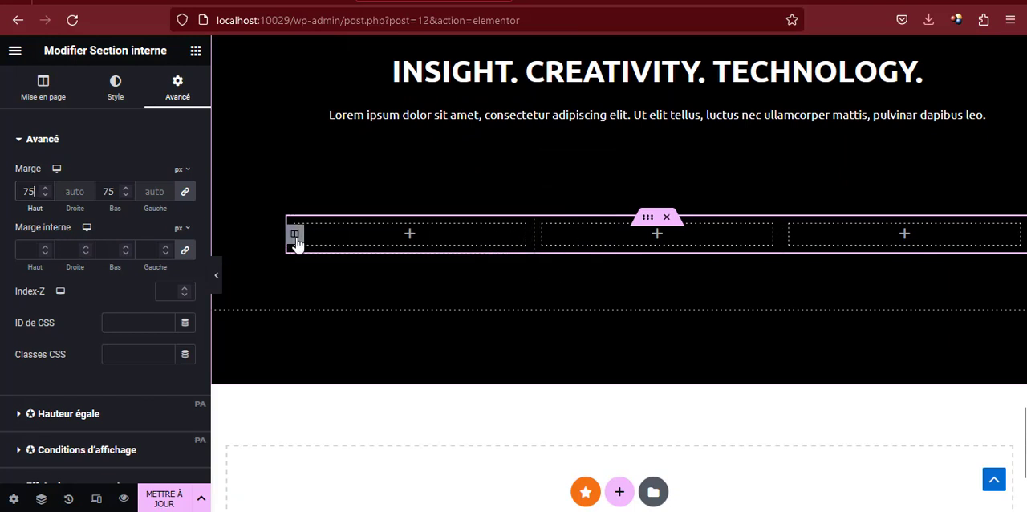
Copy the first card's title "Concept" from the reference page and return to the Elementor editor
{"action": "left_click", "coordinate": [295, 240]}
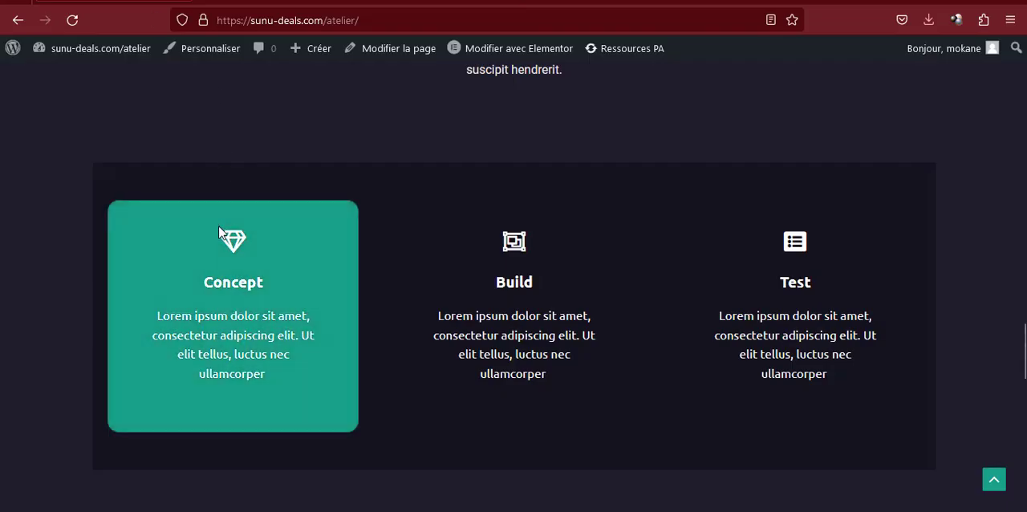
{"action": "double_click", "coordinate": [226, 290]}
{"action": "right_click", "coordinate": [228, 290]}
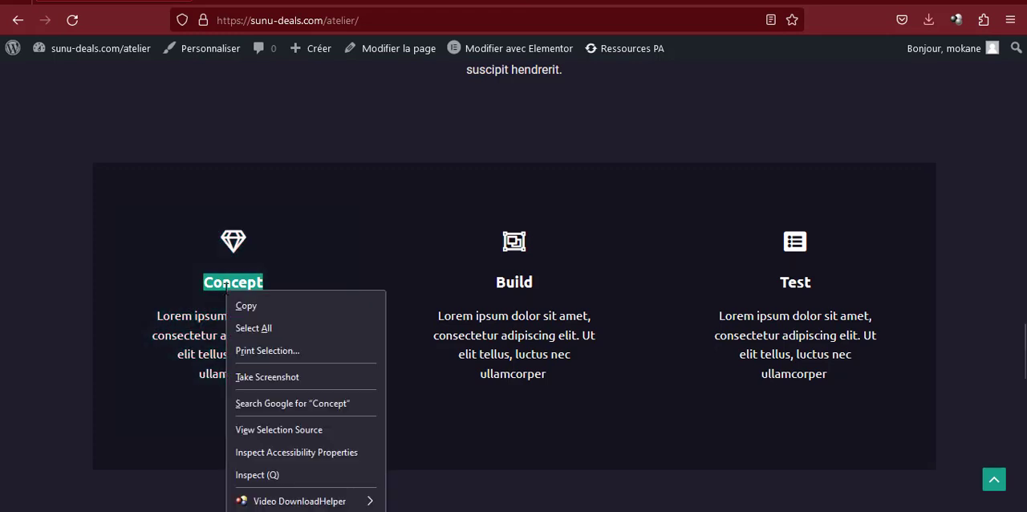
{"action": "left_click", "coordinate": [256, 304]}
{"action": "left_click", "coordinate": [451, 1]}
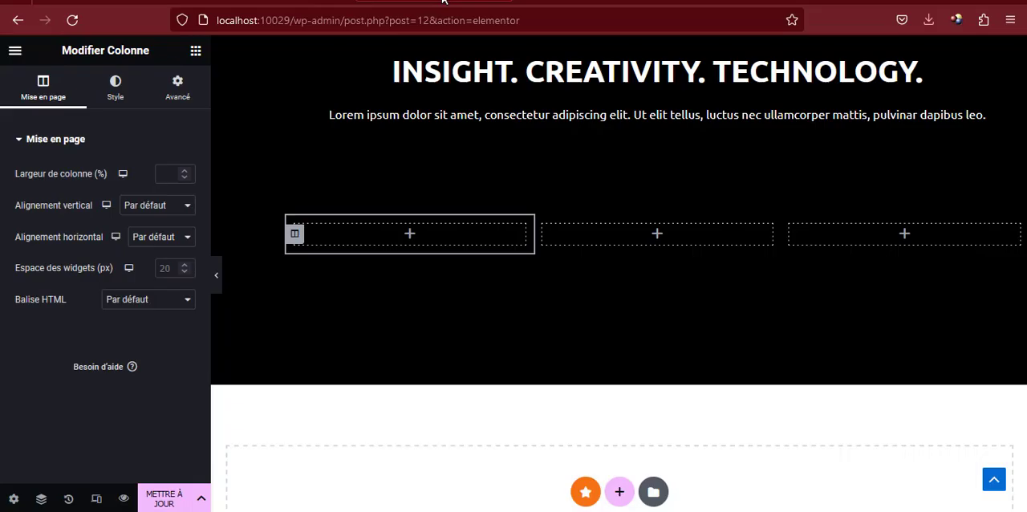
Find the Icon widget and add it to the first column of the inner section
{"action": "left_click", "coordinate": [195, 51]}
{"action": "type", "text": "ico"}
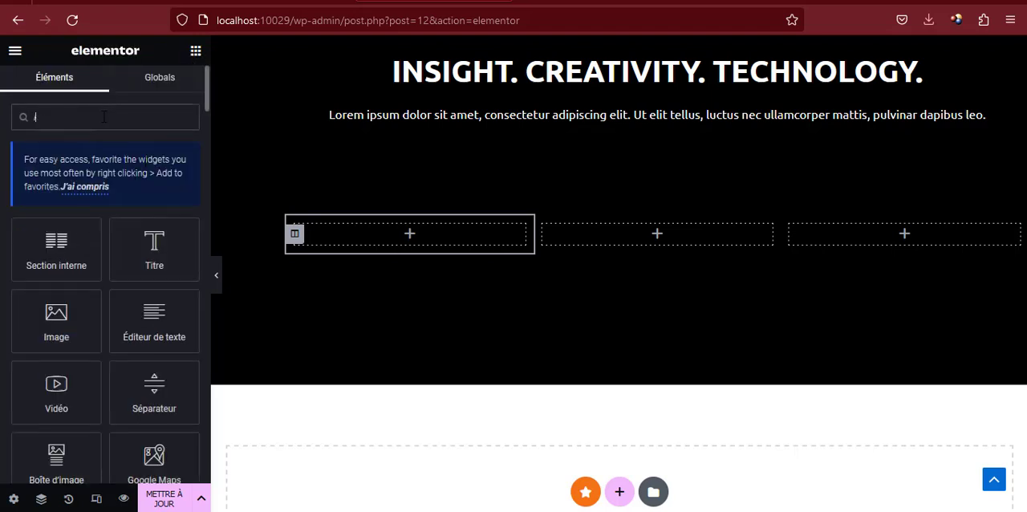
{"action": "left_click_drag", "start_coordinate": [73, 257], "coordinate": [385, 240]}
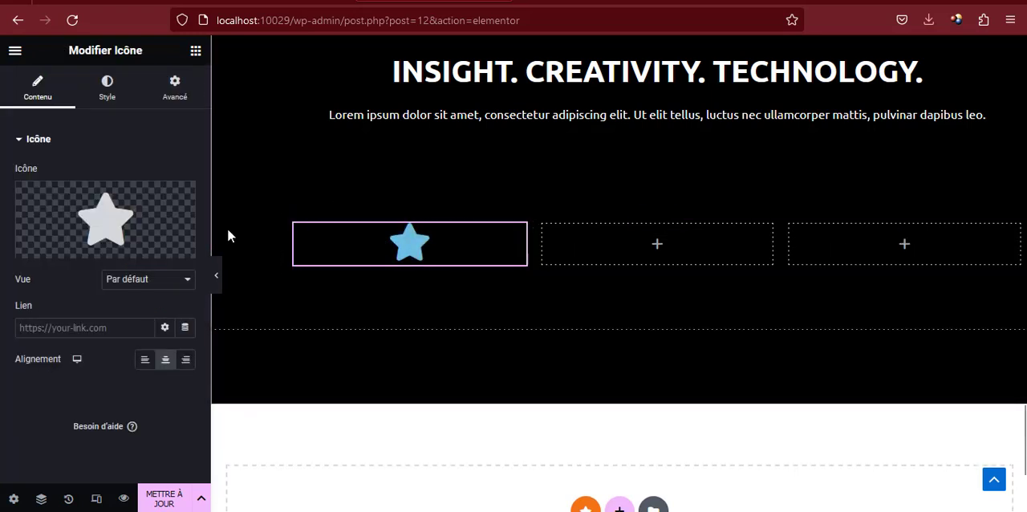
Add a heading with the copied text "Concept" below the star icon and a text editor widget beneath it
{"action": "left_click", "coordinate": [195, 51]}
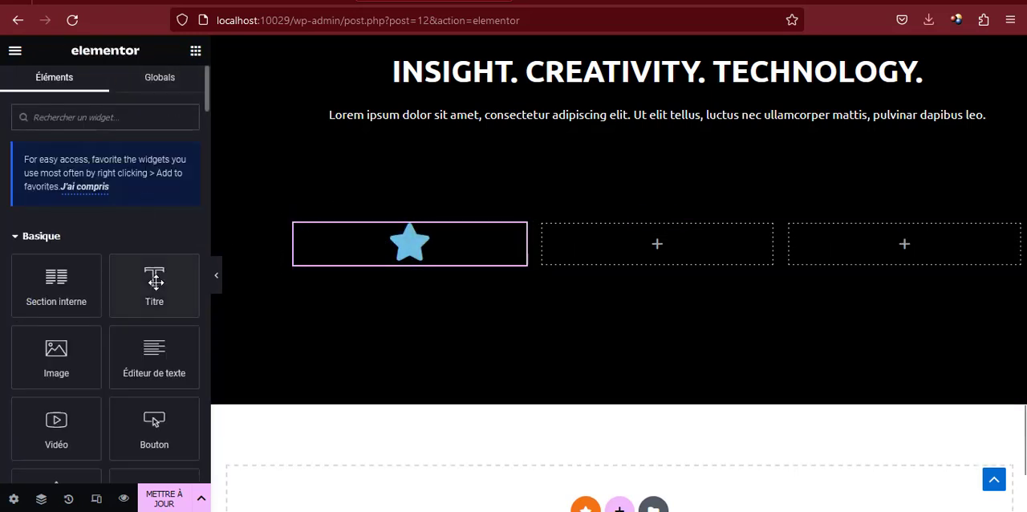
{"action": "left_click_drag", "start_coordinate": [154, 283], "coordinate": [414, 268]}
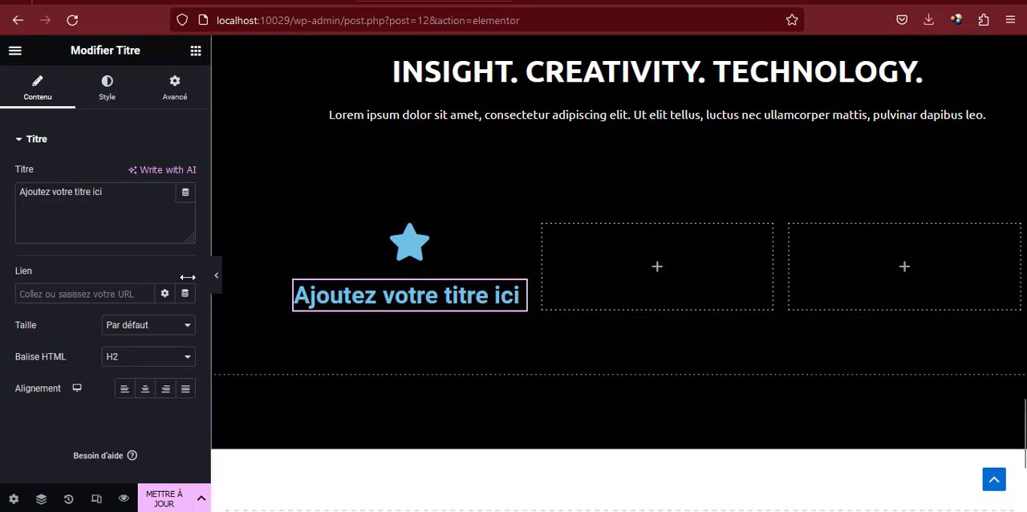
{"action": "key", "text": "ctrl+a"}
{"action": "key", "text": "ctrl+v"}
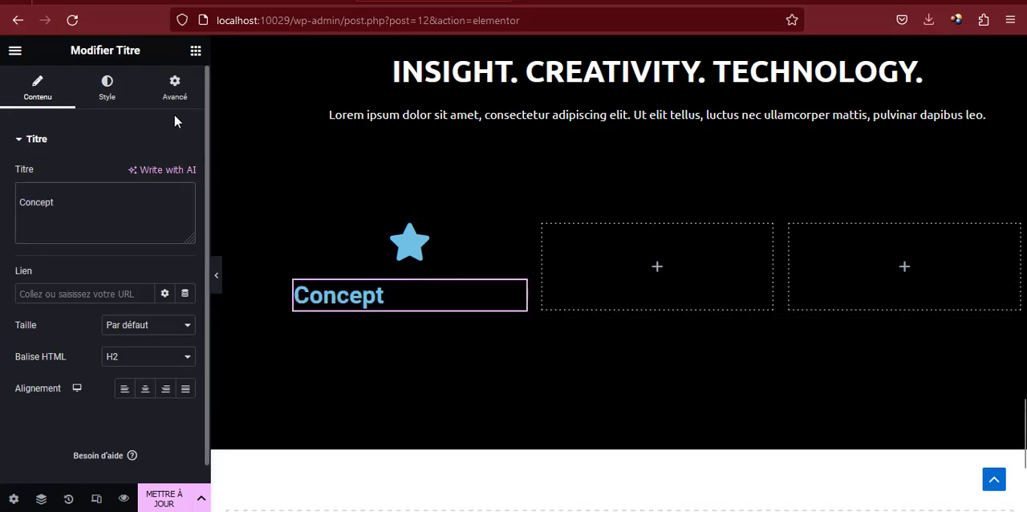
{"action": "left_click", "coordinate": [196, 51]}
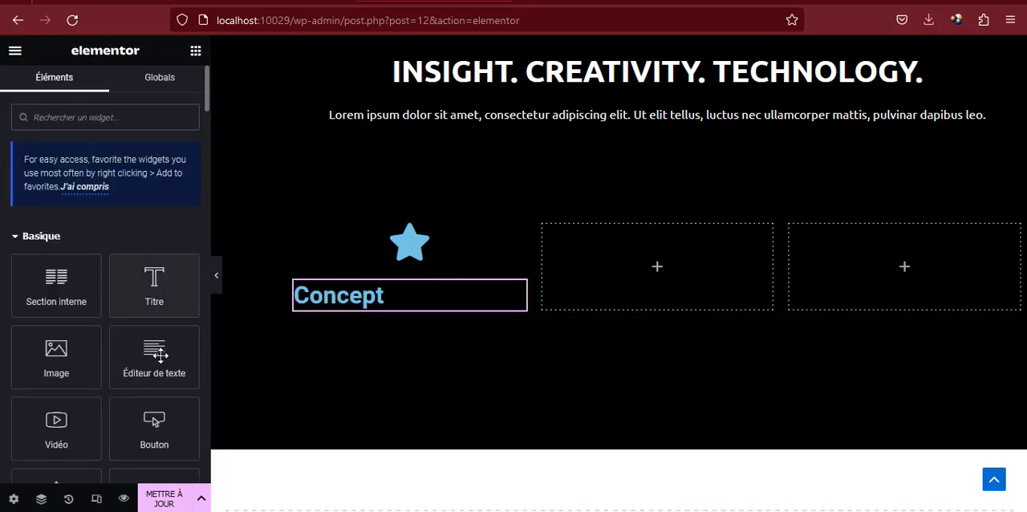
{"action": "left_click_drag", "start_coordinate": [161, 355], "coordinate": [361, 313]}
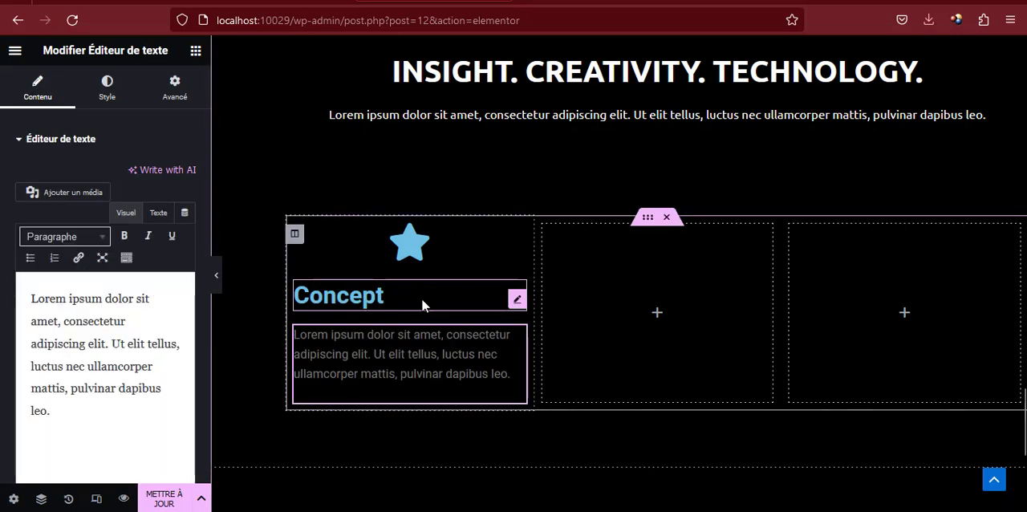
Replace the first column's star icon with the outlined Gem icon from the icon library
{"action": "left_click", "coordinate": [518, 242]}
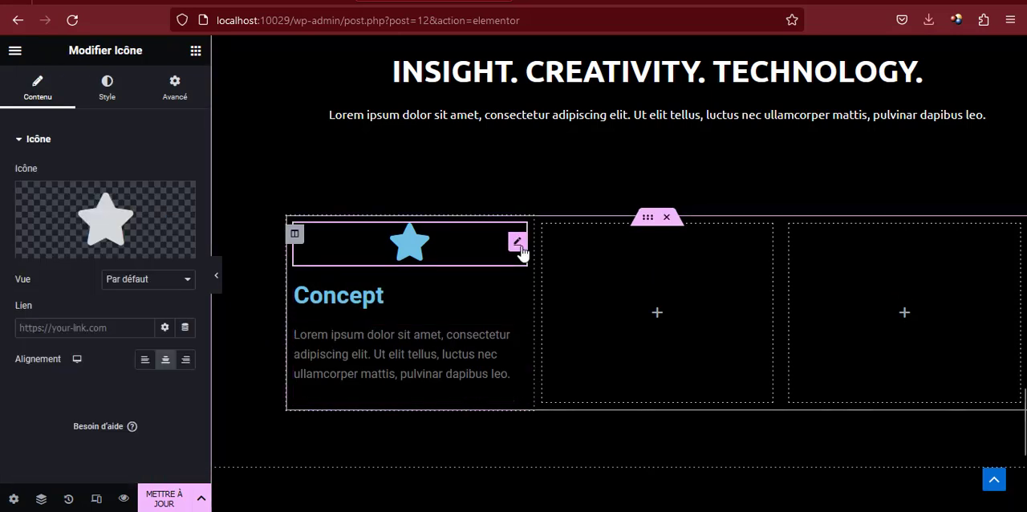
{"action": "left_click", "coordinate": [133, 211]}
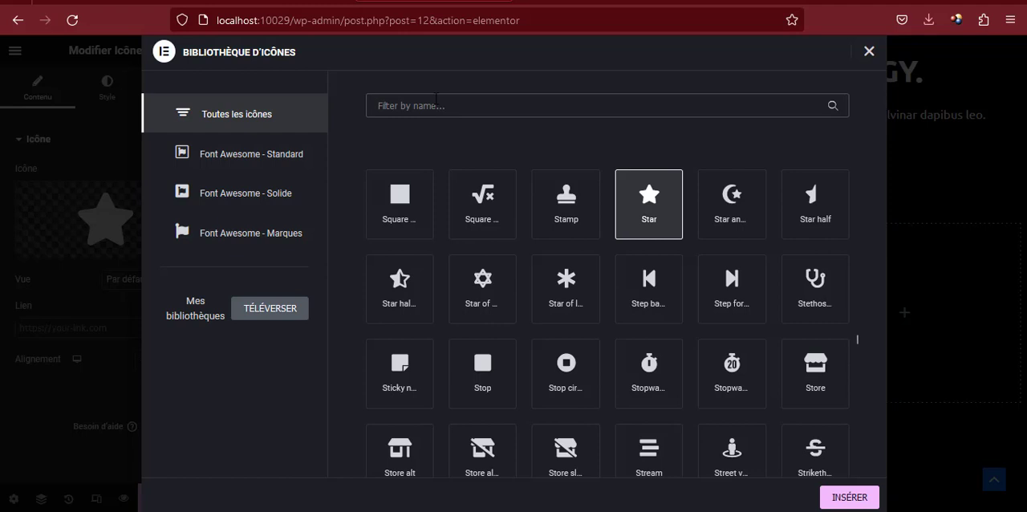
{"action": "type", "text": "gem"}
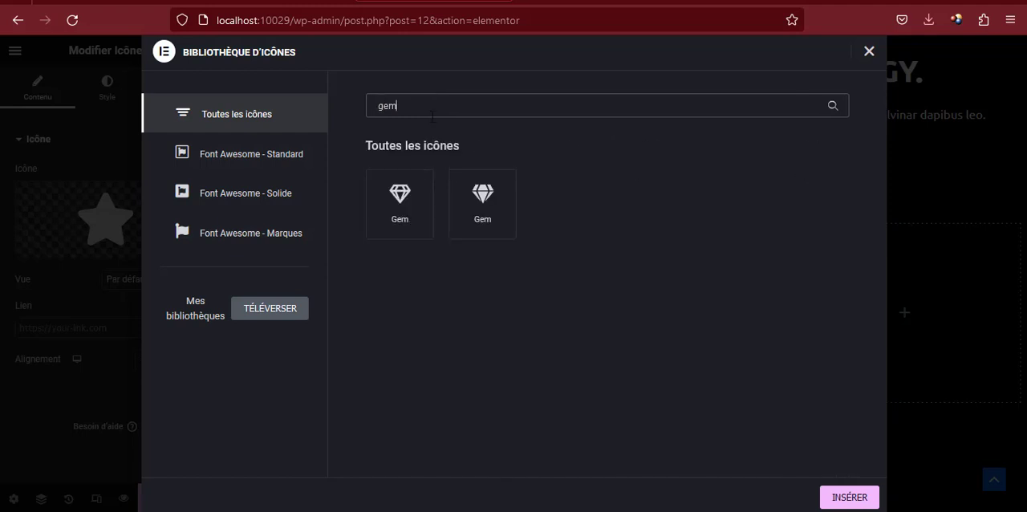
{"action": "left_click", "coordinate": [406, 204]}
{"action": "left_click", "coordinate": [852, 497]}
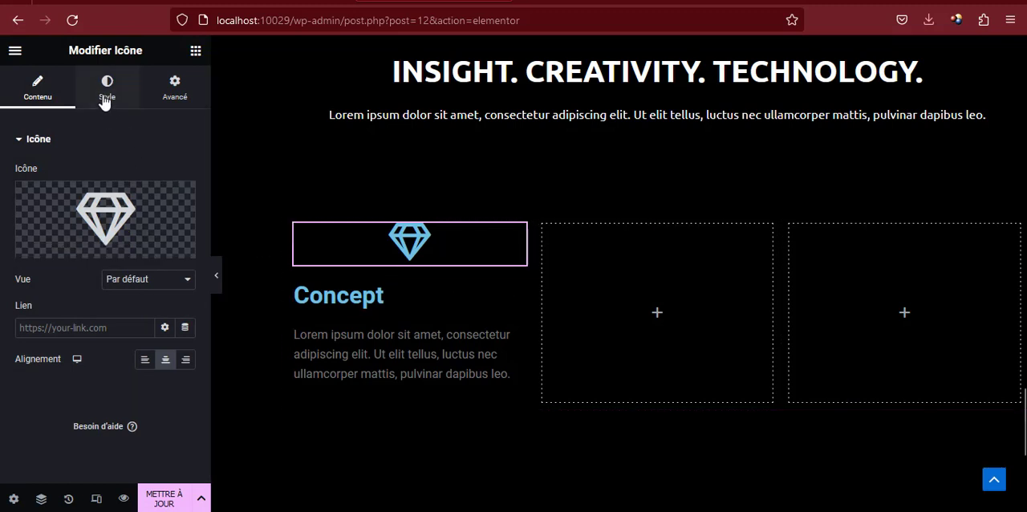
Set the gem icon's primary colour to white (#FFFFFF) and its size to 30 px
{"action": "left_click", "coordinate": [105, 95]}
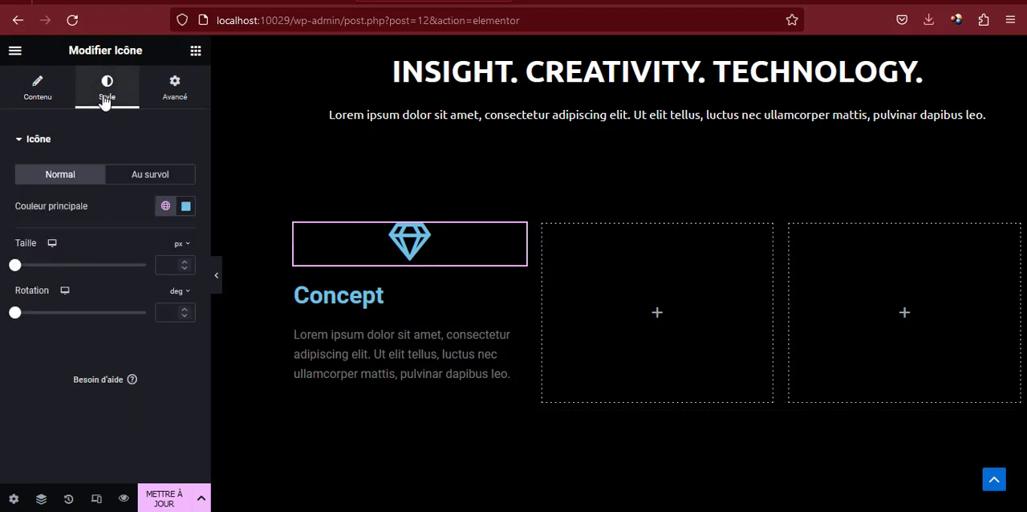
{"action": "left_click", "coordinate": [185, 207]}
{"action": "left_click_drag", "start_coordinate": [138, 283], "coordinate": [96, 260]}
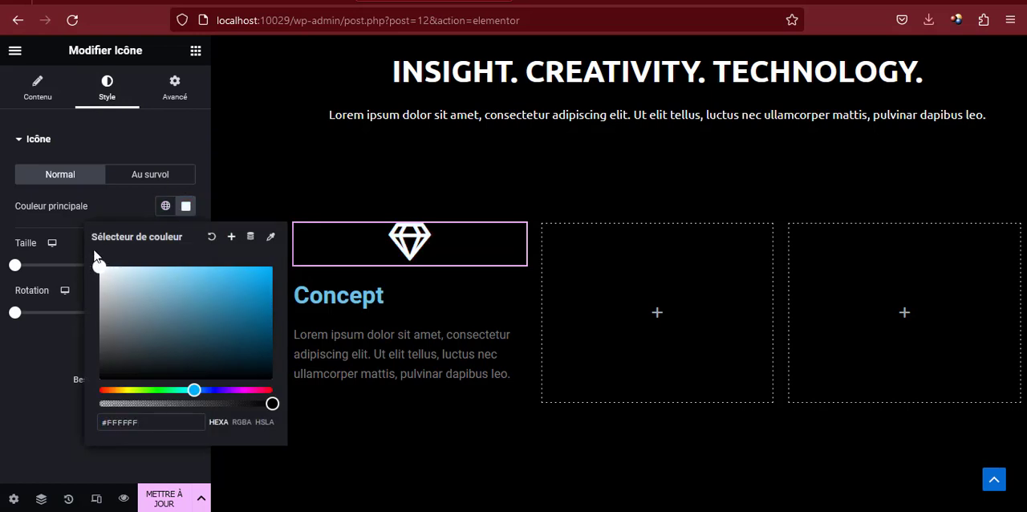
{"action": "left_click", "coordinate": [186, 206]}
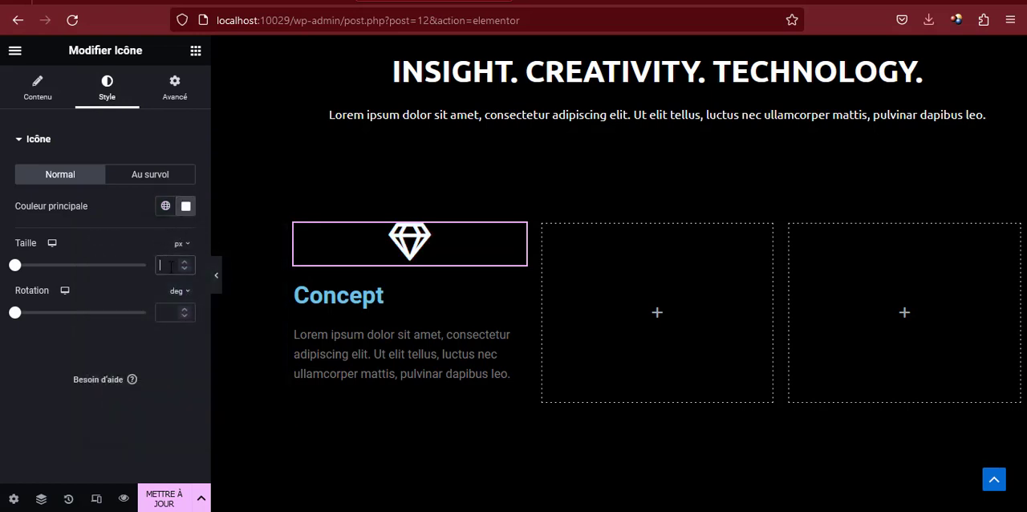
{"action": "type", "text": "30"}
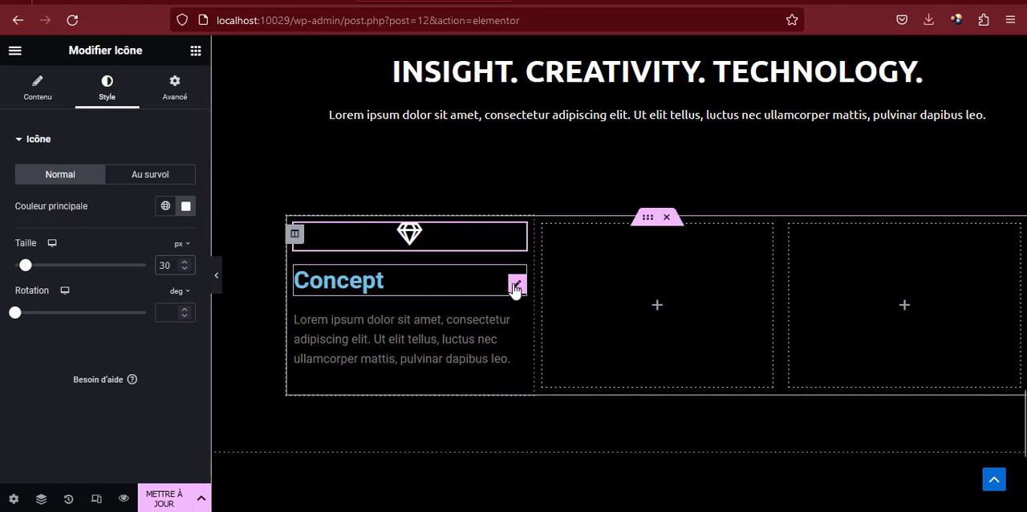
Centre the "Concept" heading and set its HTML tag to H5
{"action": "left_click", "coordinate": [516, 287]}
{"action": "left_click", "coordinate": [144, 390]}
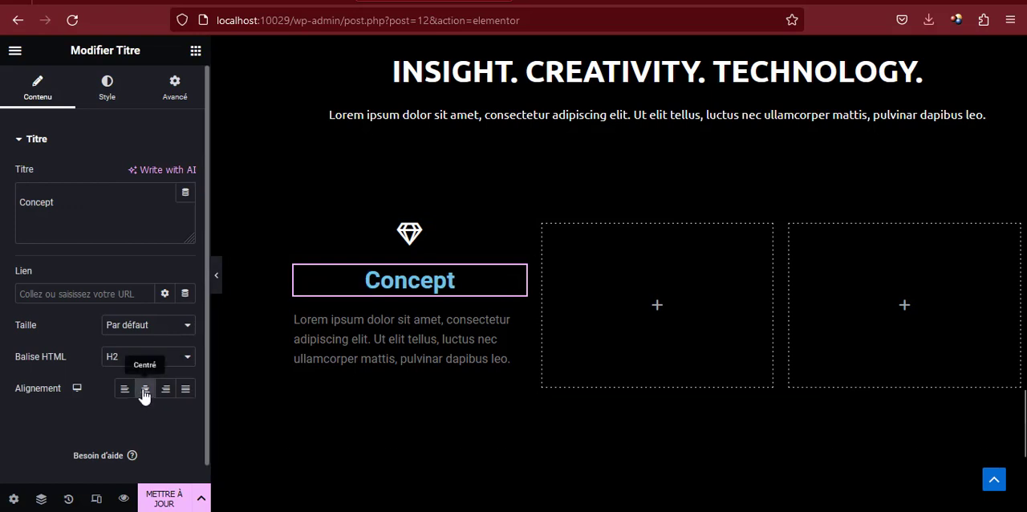
{"action": "left_click", "coordinate": [145, 392]}
{"action": "left_click", "coordinate": [142, 358]}
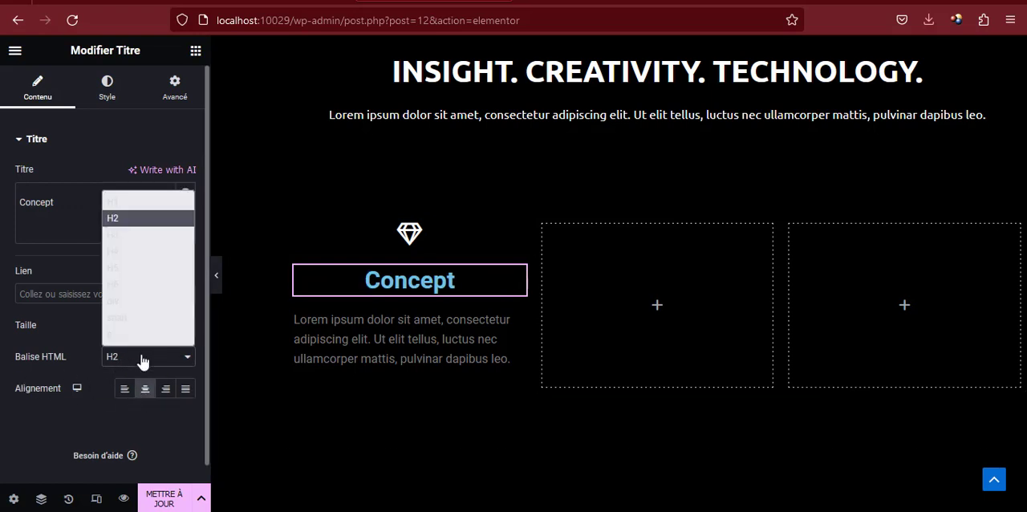
{"action": "left_click", "coordinate": [127, 267]}
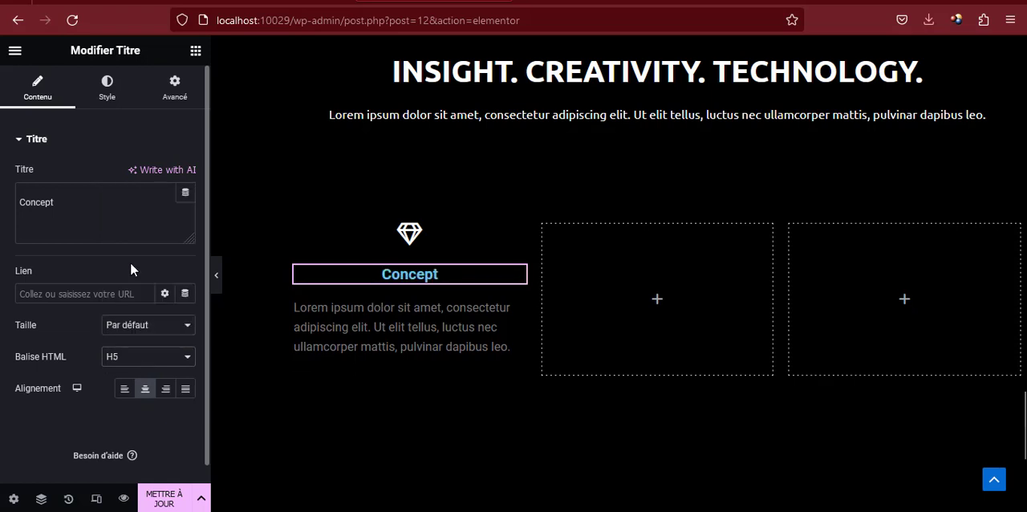
Set the "Concept" heading's text colour to white (#FFFFFF) and its font family to Ubuntu
{"action": "left_click", "coordinate": [107, 89]}
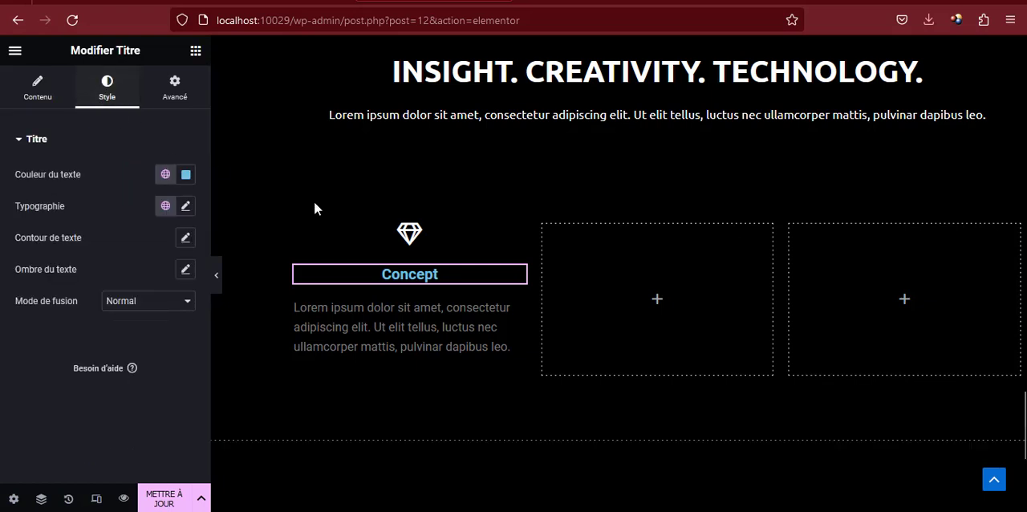
{"action": "left_click", "coordinate": [185, 174]}
{"action": "mouse_move", "coordinate": [179, 241]}
{"action": "left_mouse_down"}
{"action": "mouse_move", "coordinate": [114, 252]}
{"action": "mouse_move", "coordinate": [80, 220]}
{"action": "left_mouse_up"}
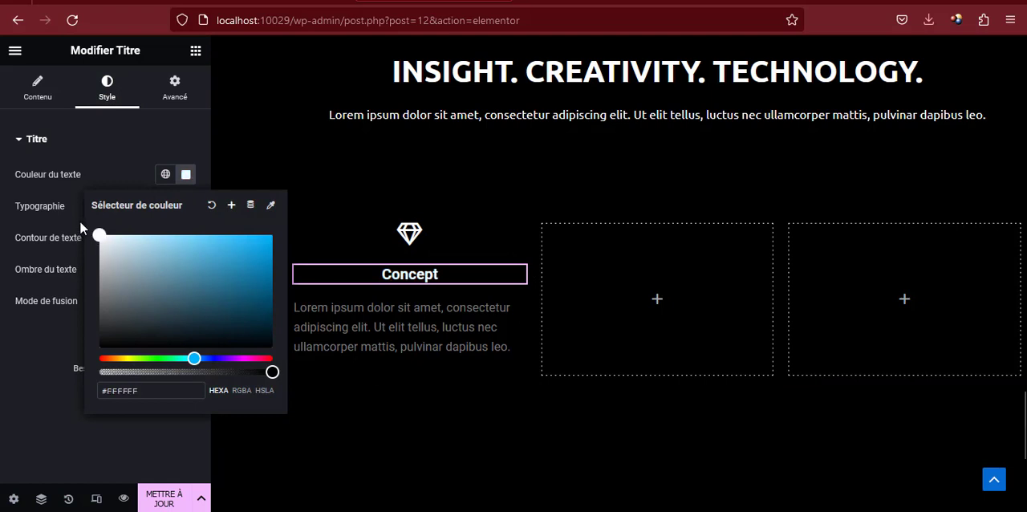
{"action": "left_click", "coordinate": [185, 175]}
{"action": "left_click", "coordinate": [186, 206]}
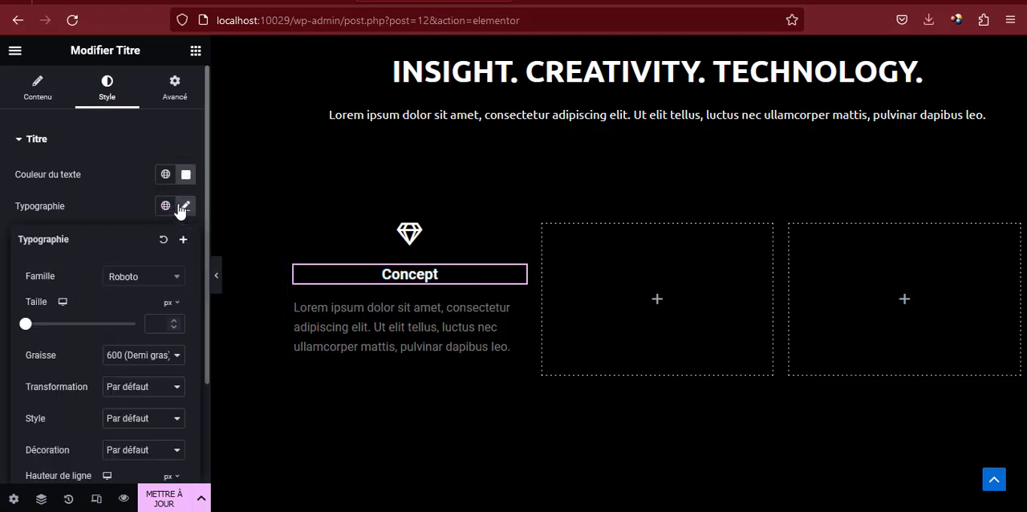
{"action": "left_click", "coordinate": [163, 277]}
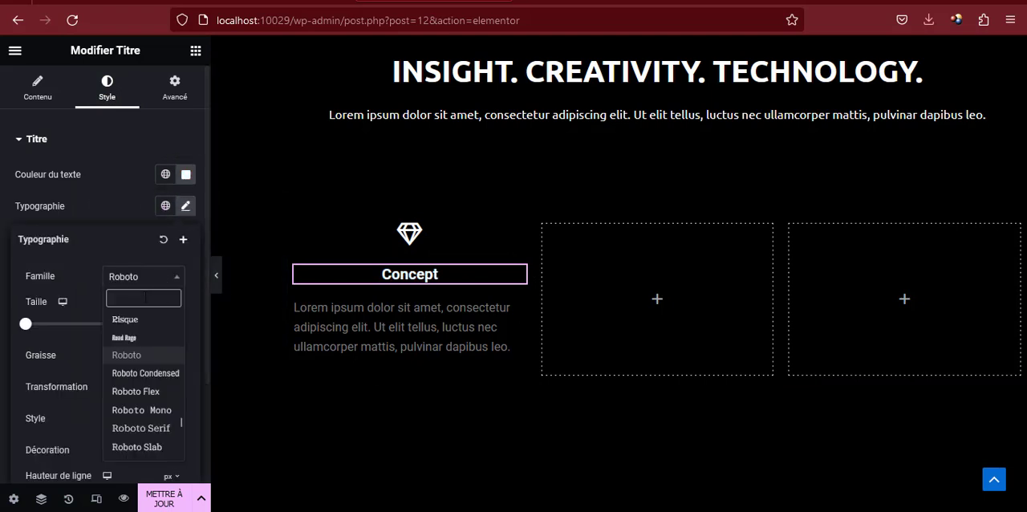
{"action": "type", "text": "ubun"}
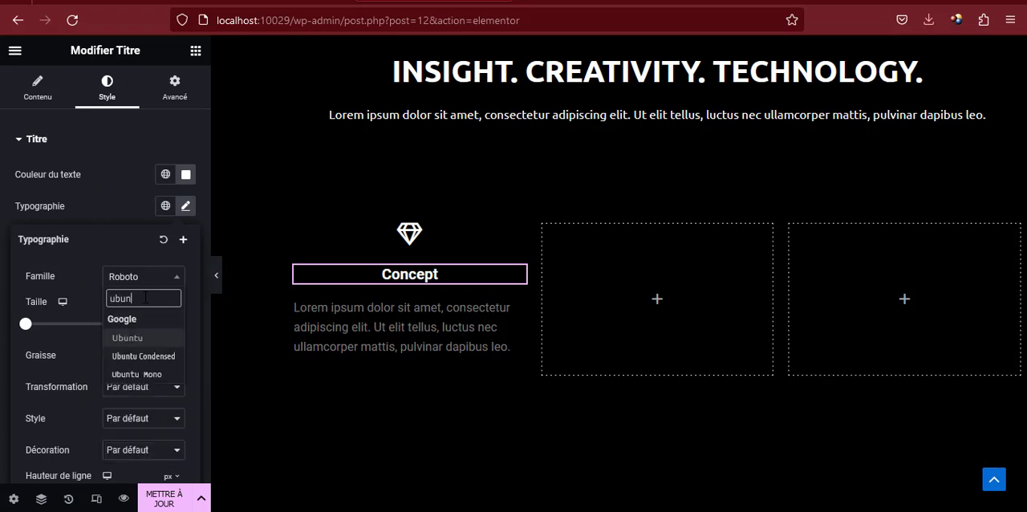
{"action": "left_click", "coordinate": [161, 339]}
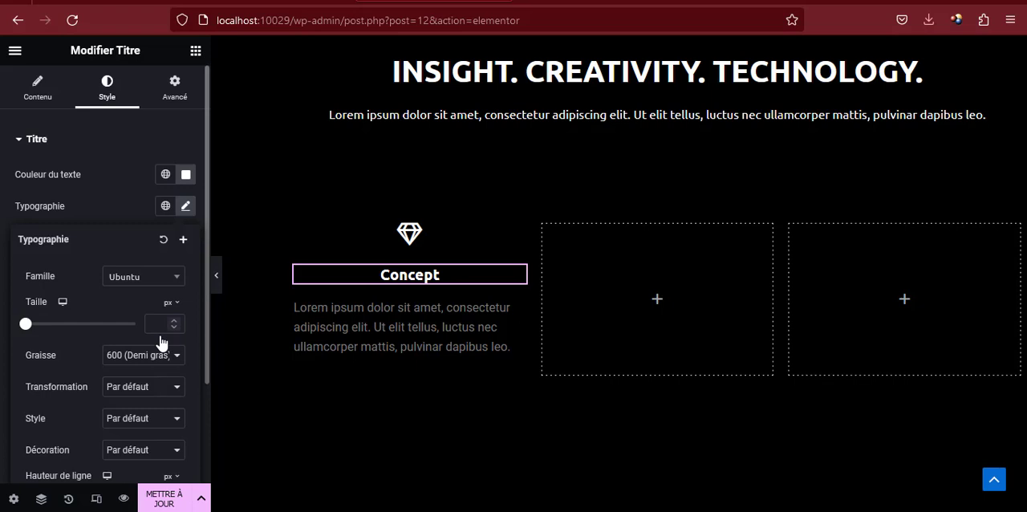
Set the text colour of the Lorem ipsum paragraph below "Concept" to white (#FFFFFF)
{"action": "scroll", "coordinate": [445, 296], "scroll_direction": "down", "scroll_amount": 1}
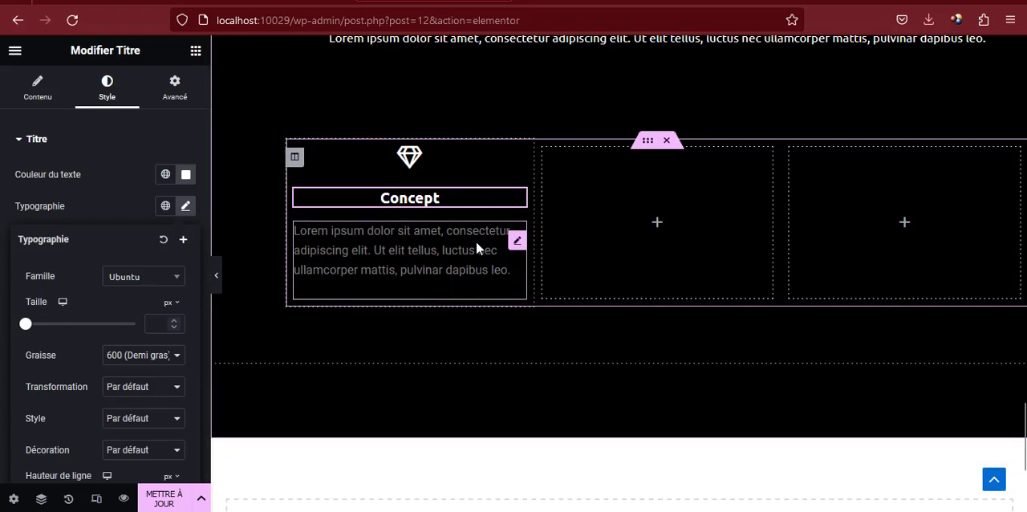
{"action": "left_click", "coordinate": [517, 244]}
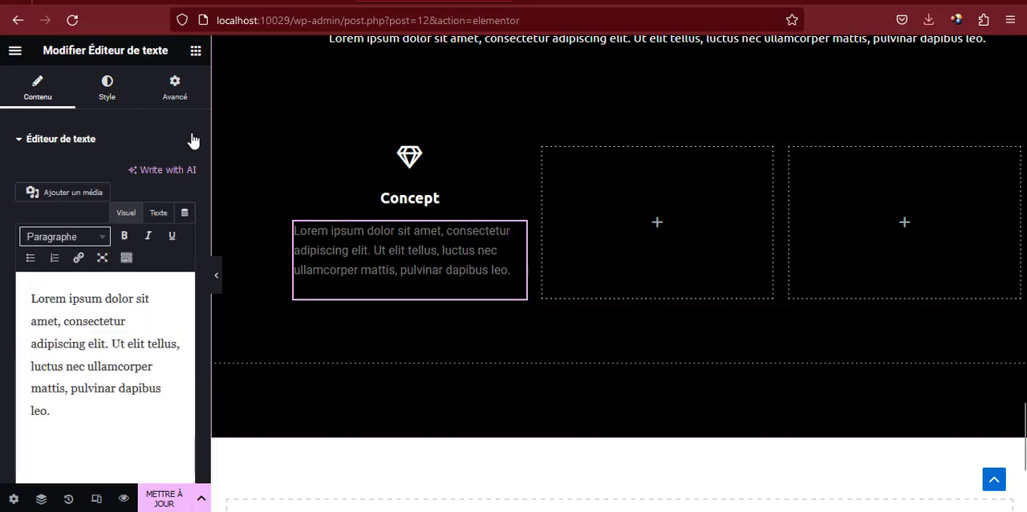
{"action": "left_click", "coordinate": [113, 89]}
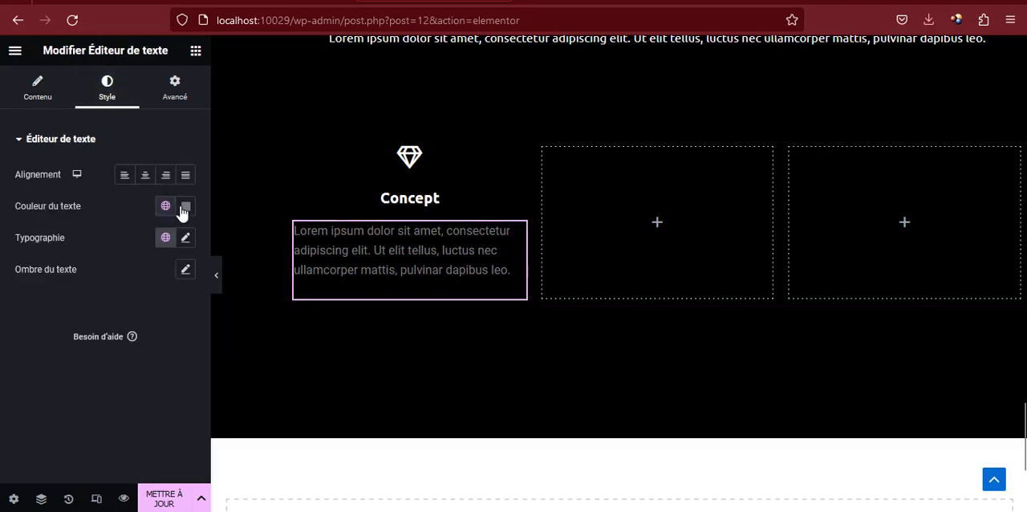
{"action": "left_click", "coordinate": [185, 207]}
{"action": "left_click_drag", "start_coordinate": [153, 281], "coordinate": [90, 267]}
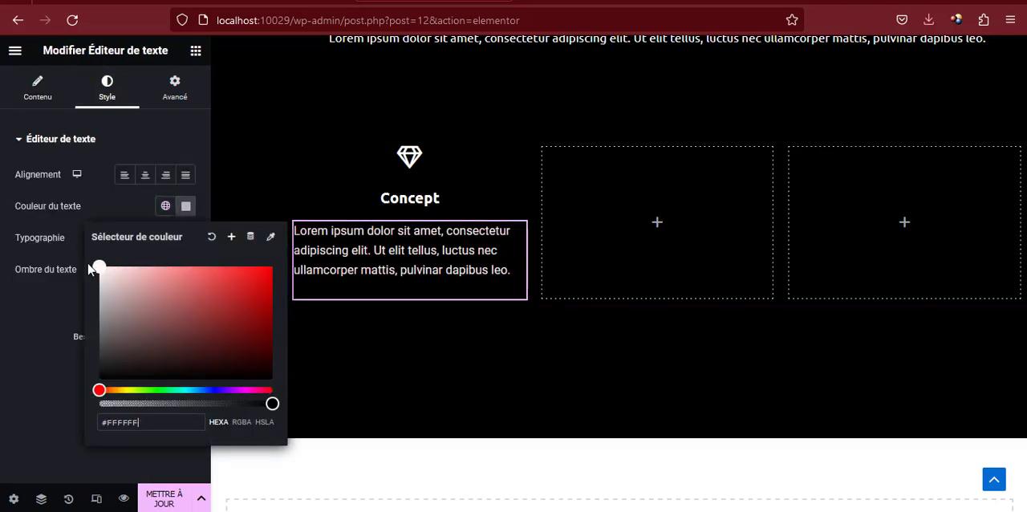
Centre the Lorem ipsum paragraph below "Concept" and set its font family to Ubuntu
{"action": "left_click", "coordinate": [186, 210]}
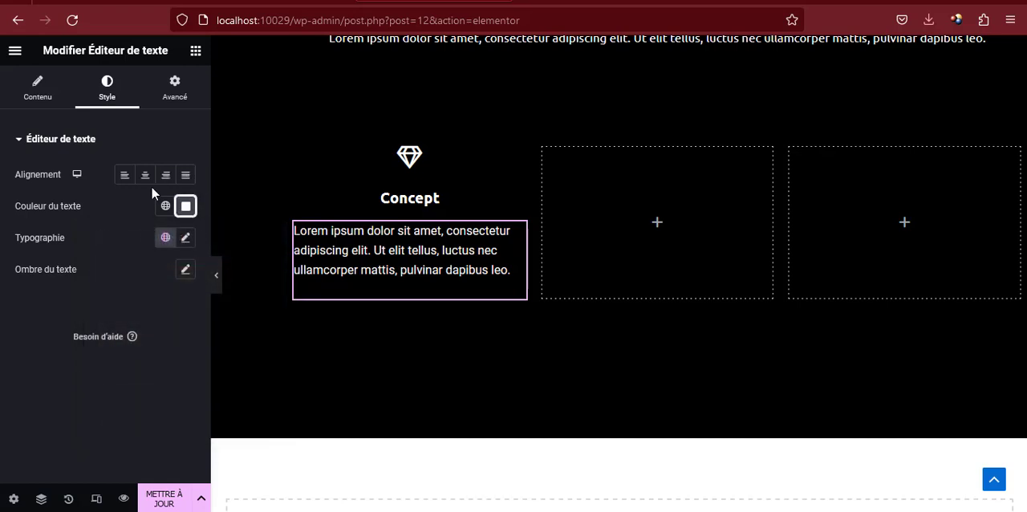
{"action": "left_click", "coordinate": [146, 178]}
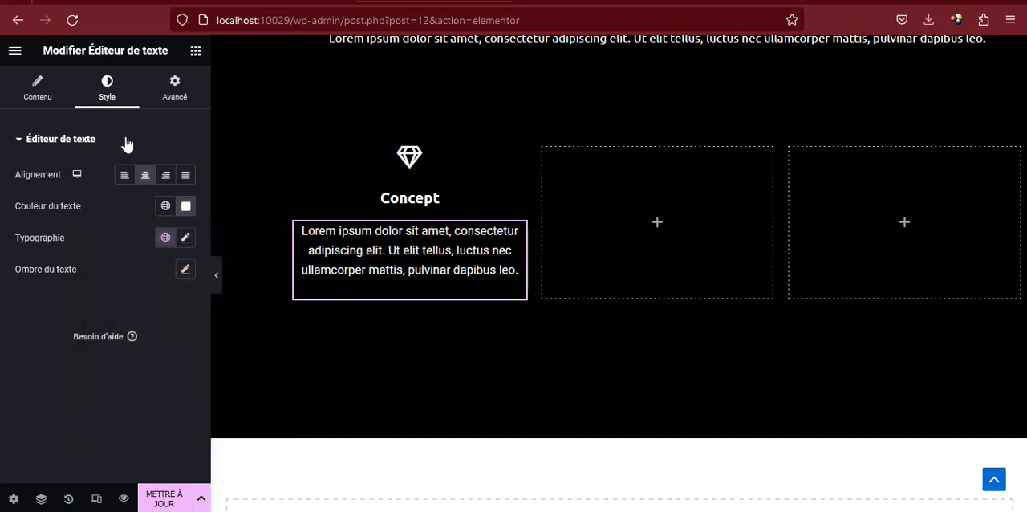
{"action": "left_click", "coordinate": [187, 240]}
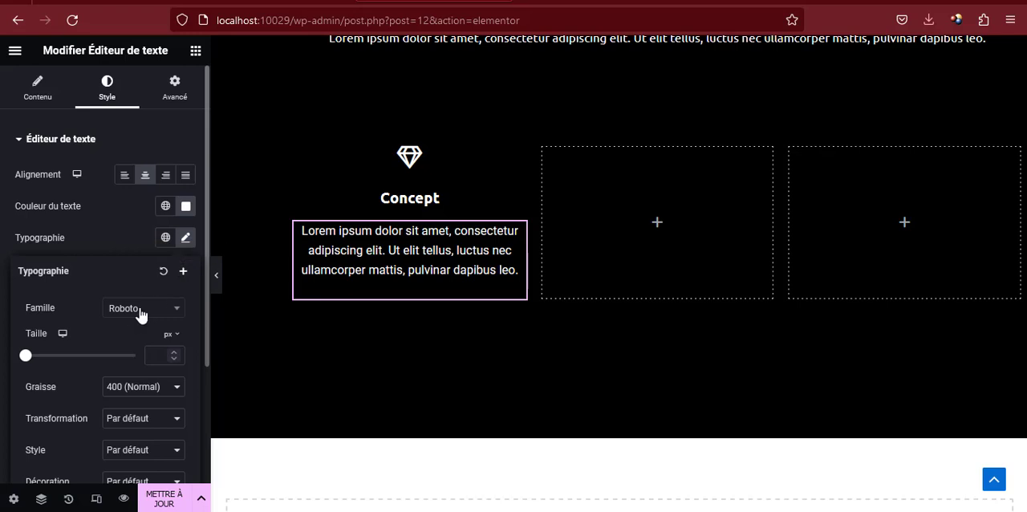
{"action": "left_click", "coordinate": [140, 311]}
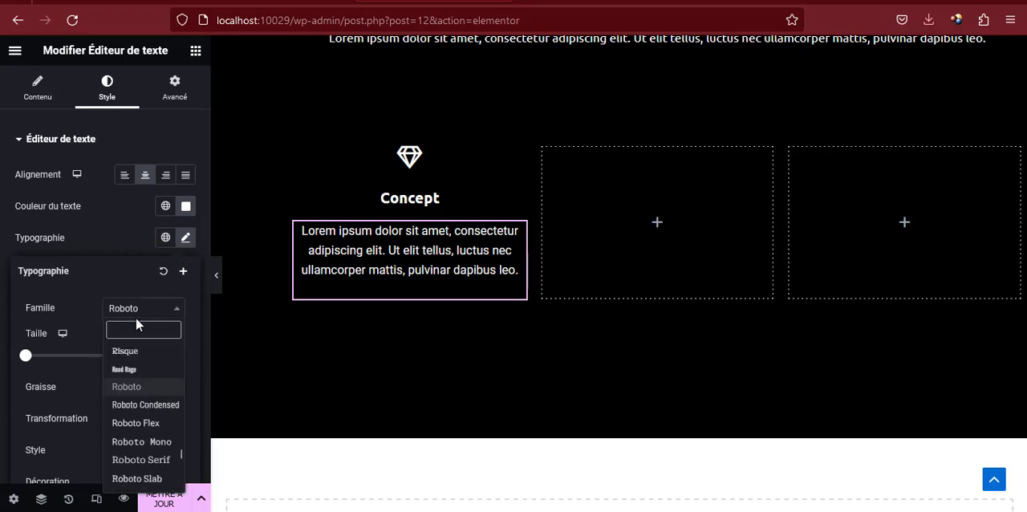
{"action": "type", "text": "ubu"}
{"action": "left_click", "coordinate": [120, 371]}
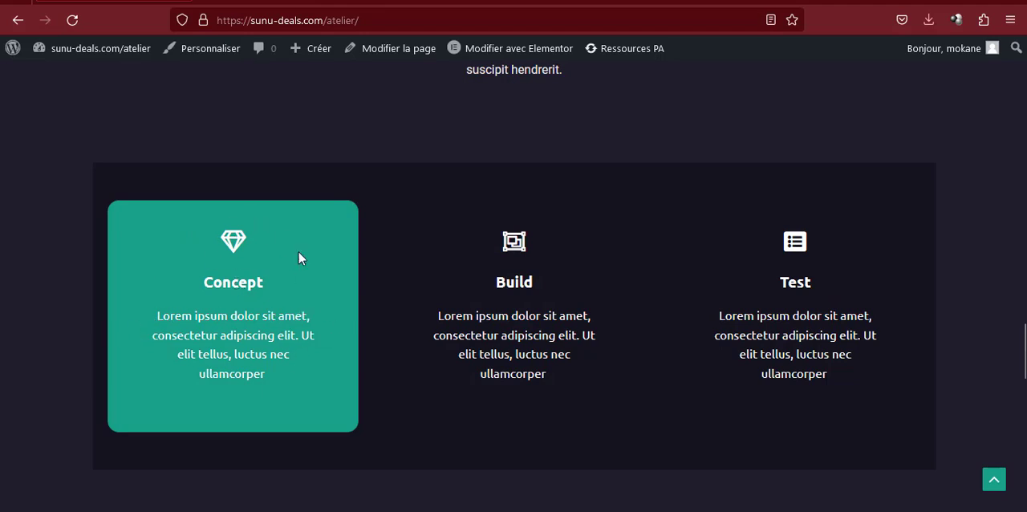
Give the Concept column a classic hover background in the global colour "verte" (#18A189)
{"action": "double_click", "coordinate": [232, 282]}
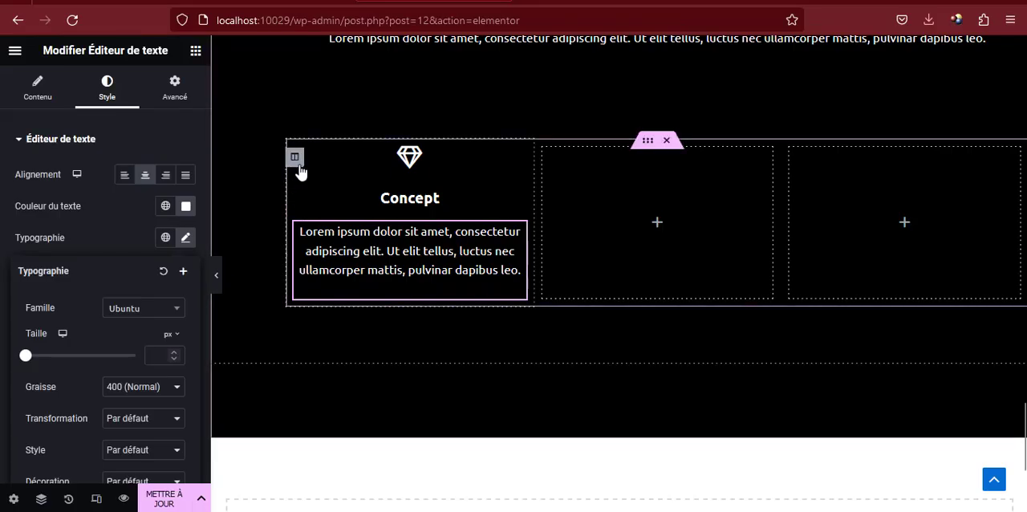
{"action": "left_click", "coordinate": [294, 158]}
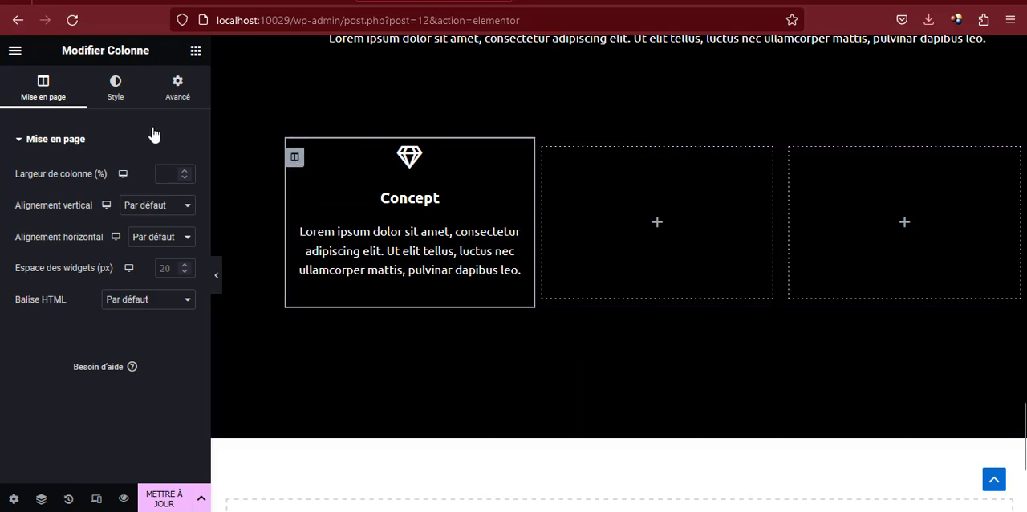
{"action": "left_click", "coordinate": [115, 89]}
{"action": "left_click", "coordinate": [157, 177]}
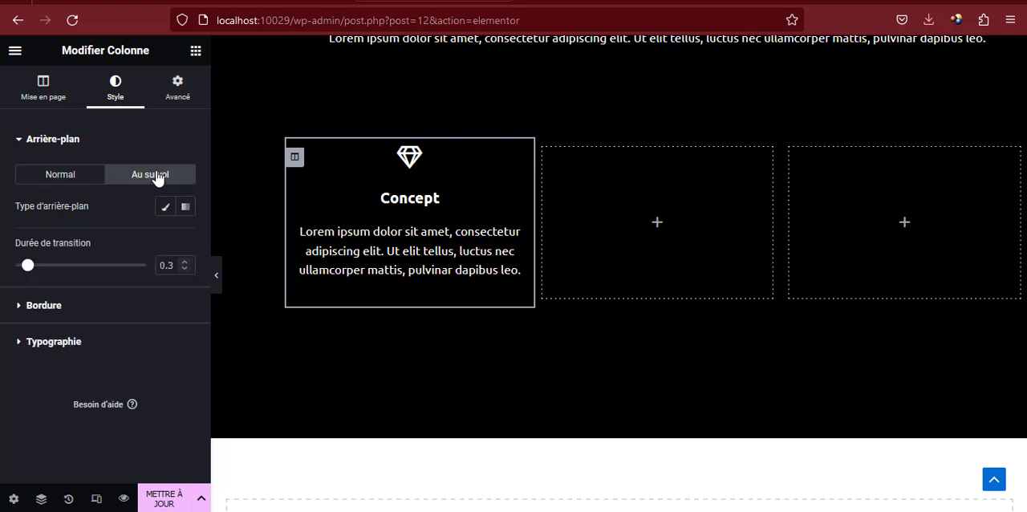
{"action": "left_click", "coordinate": [161, 208]}
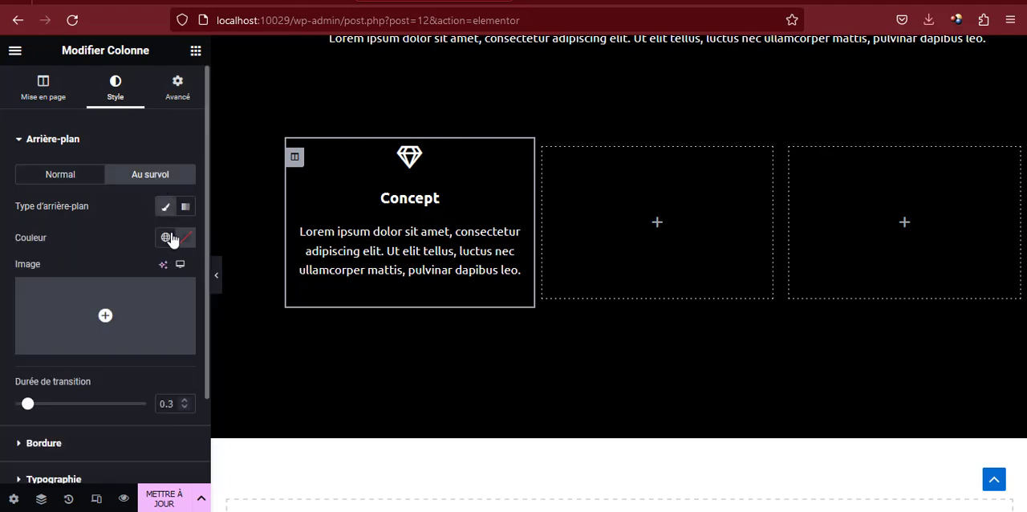
{"action": "left_click", "coordinate": [167, 238]}
{"action": "scroll", "coordinate": [84, 377], "scroll_direction": "down", "scroll_amount": 3}
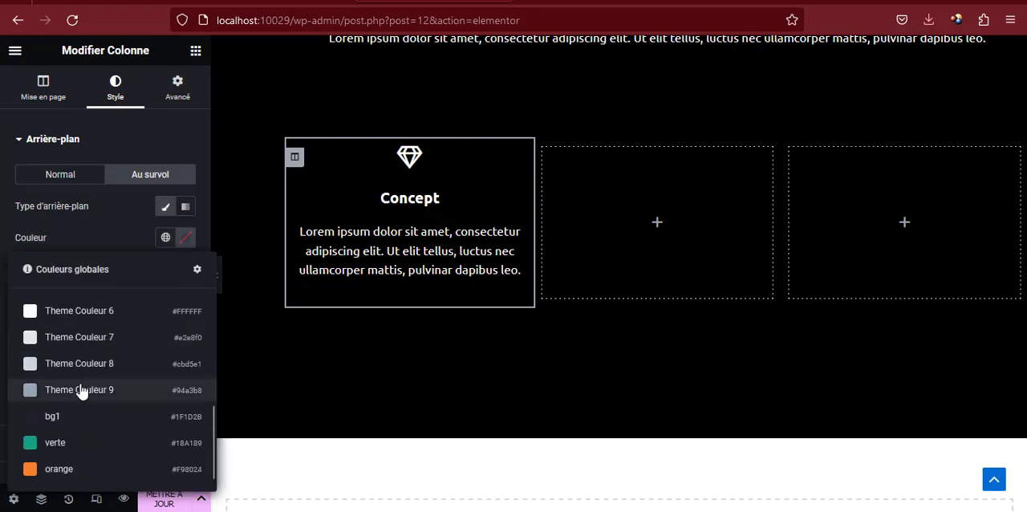
{"action": "left_click", "coordinate": [73, 456]}
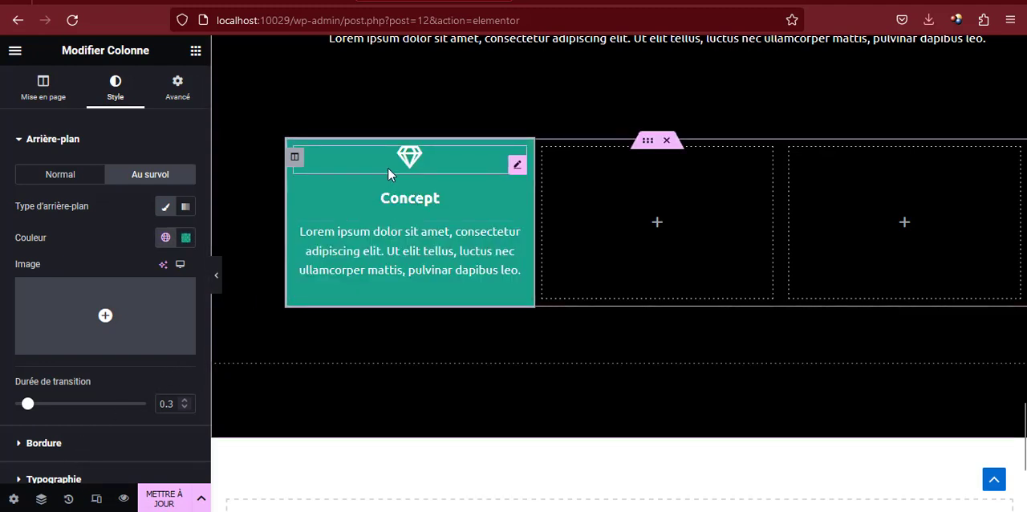
Unlink the Concept column's margins and set them to 50 px top and bottom, 20 px right and left
{"action": "left_click", "coordinate": [176, 90]}
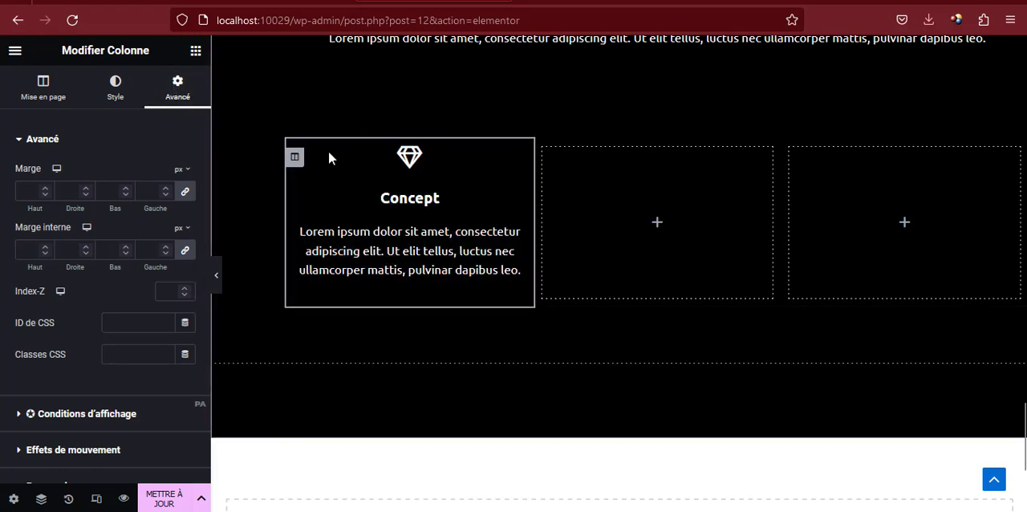
{"action": "left_click", "coordinate": [184, 192]}
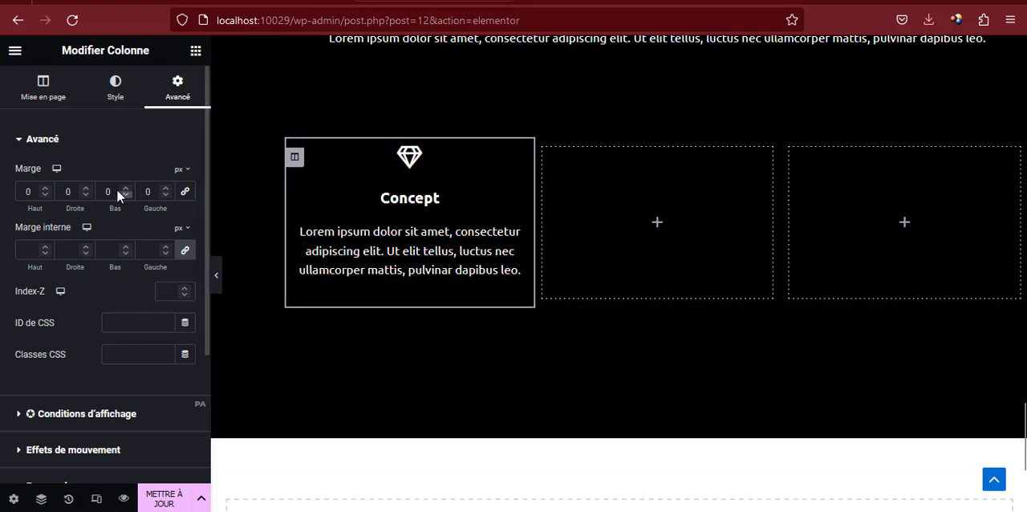
{"action": "left_click", "coordinate": [145, 2]}
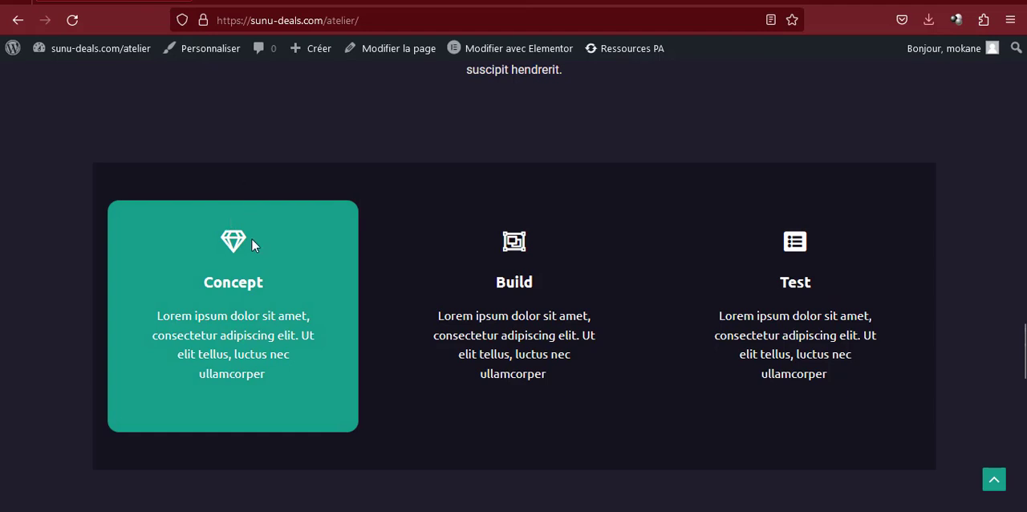
{"action": "left_click", "coordinate": [365, 2]}
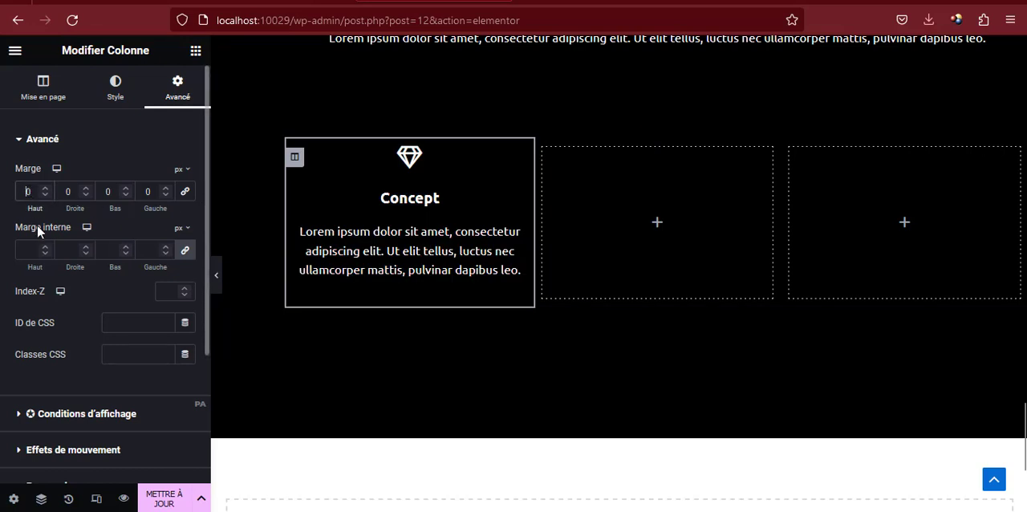
{"action": "type", "text": "5"}
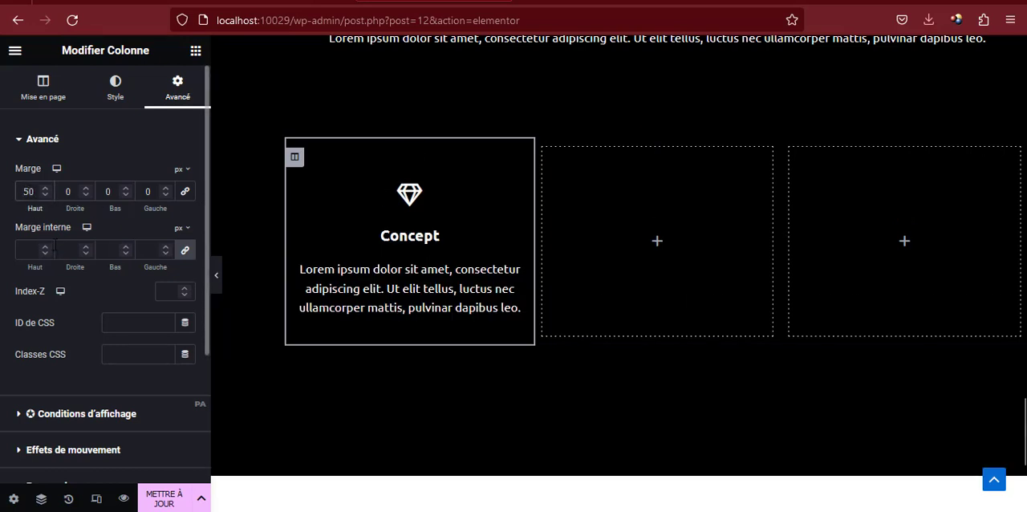
{"action": "left_click", "coordinate": [109, 192]}
{"action": "type", "text": "5"}
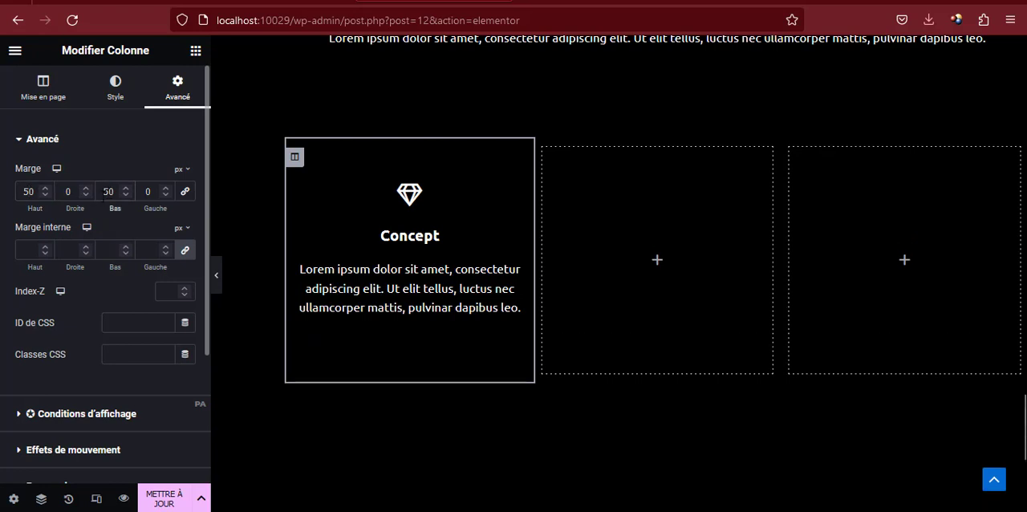
{"action": "left_click", "coordinate": [68, 191]}
{"action": "type", "text": "2"}
{"action": "left_click", "coordinate": [147, 191]}
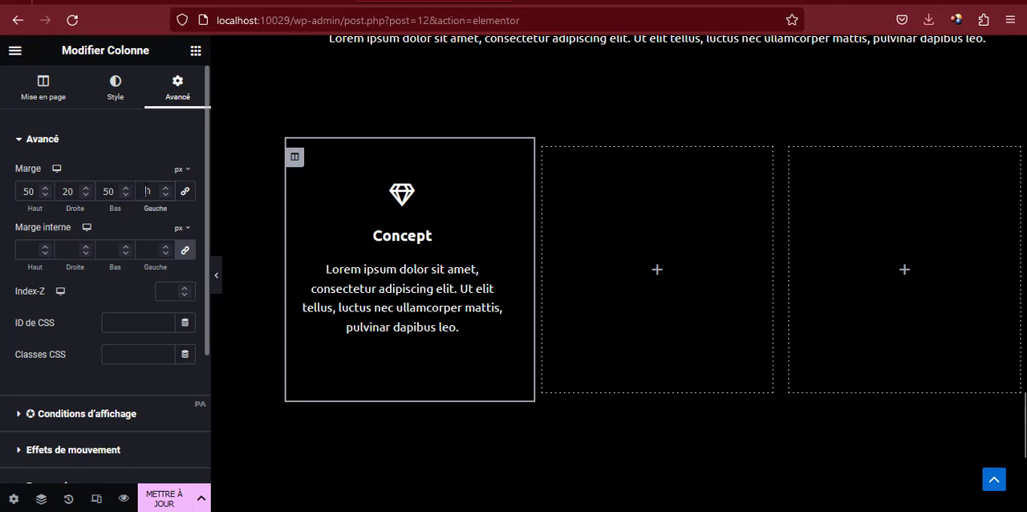
{"action": "type", "text": "20"}
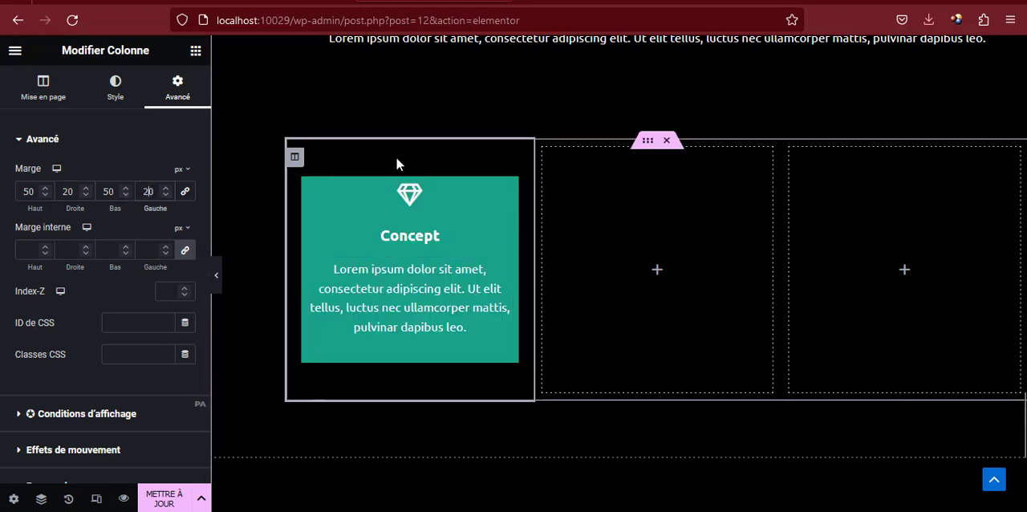
Unlink the Concept column's padding and set it to 40 px top and bottom, 50 px right and left
{"action": "left_click", "coordinate": [187, 250]}
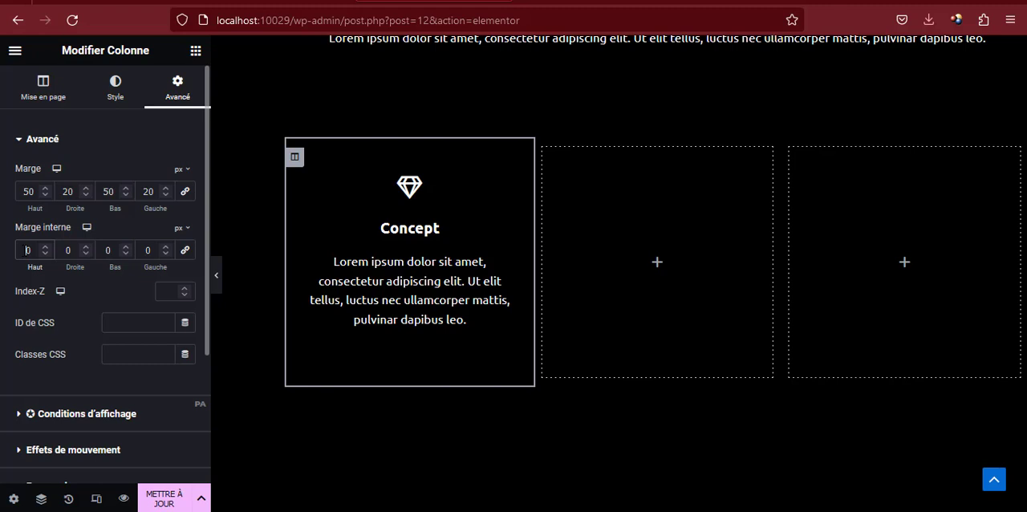
{"action": "type", "text": "4"}
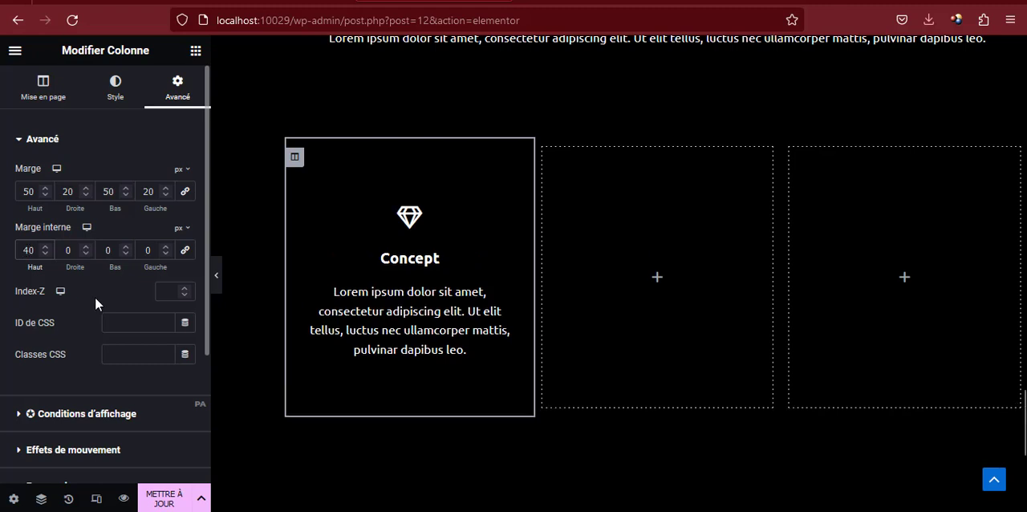
{"action": "key", "text": "Tab"}
{"action": "type", "text": "5"}
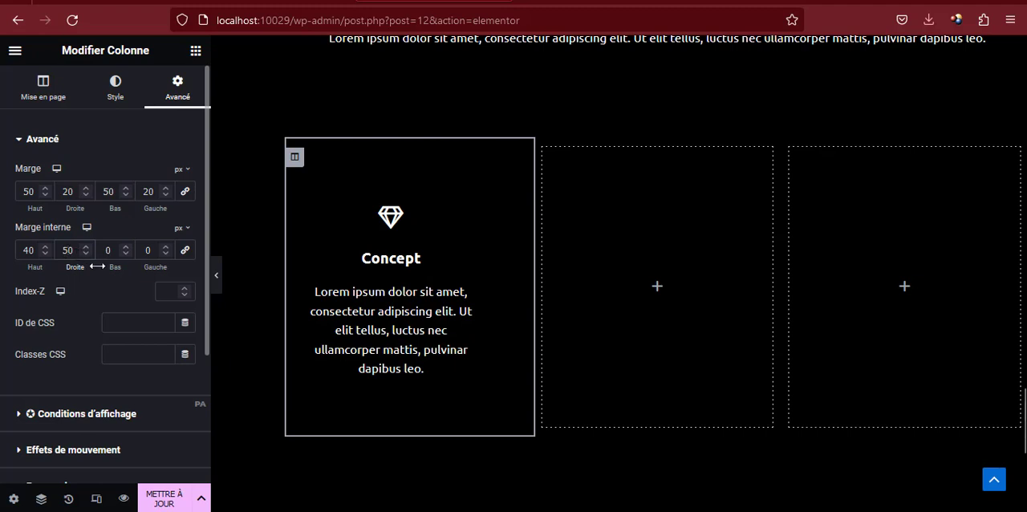
{"action": "key", "text": "Tab"}
{"action": "type", "text": "4"}
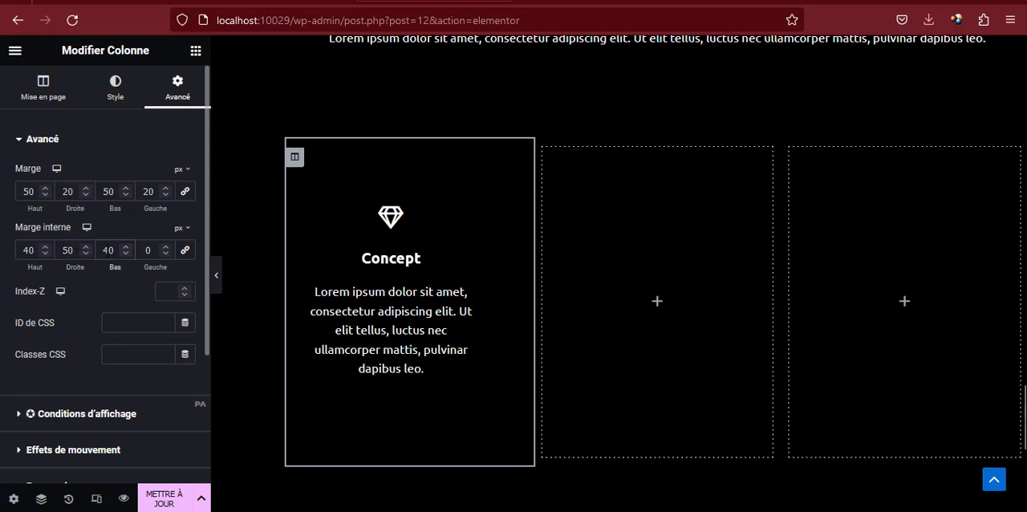
{"action": "left_click", "coordinate": [146, 250]}
{"action": "type", "text": "5"}
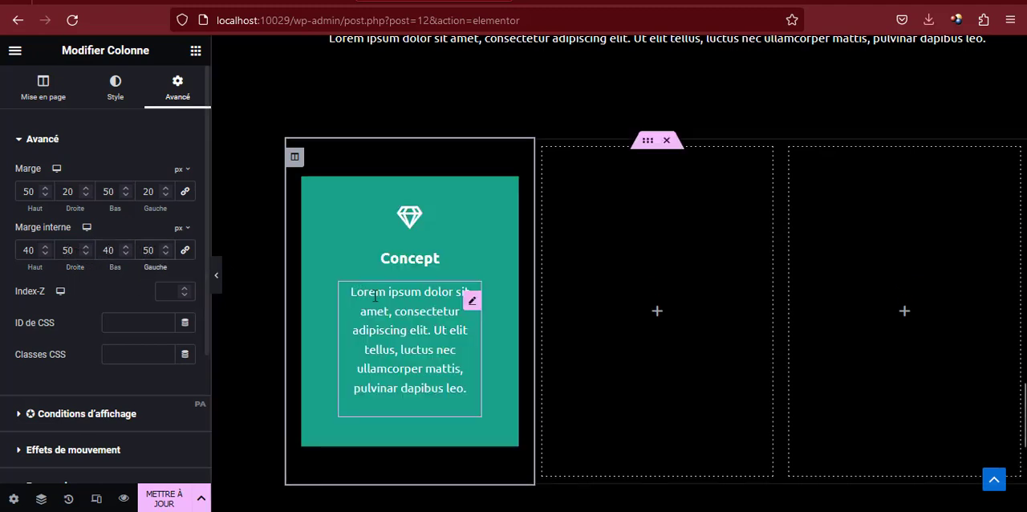
Shorten the paragraph below "Concept" so that it ends at "luctus nec", deleting the words after it
{"action": "mouse_move", "coordinate": [472, 299]}
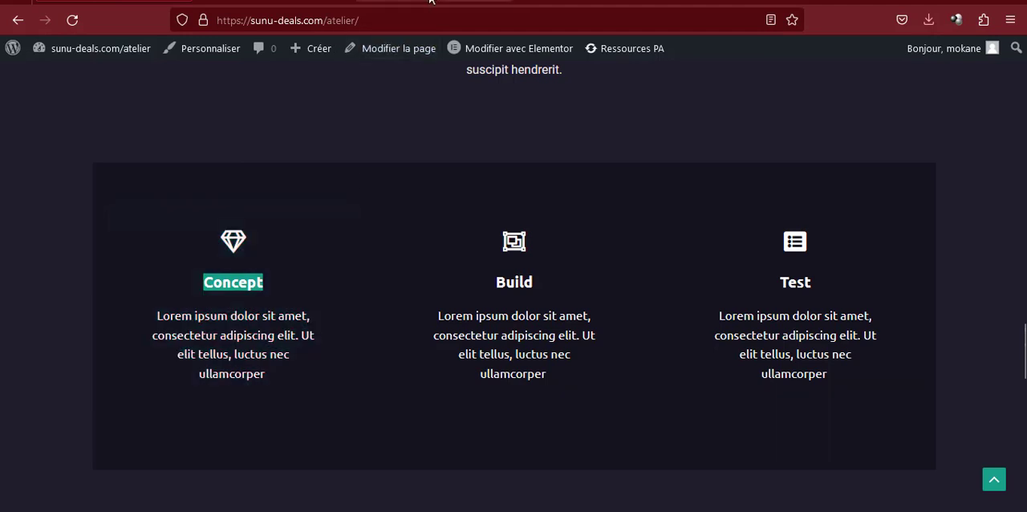
{"action": "left_click", "coordinate": [432, 7]}
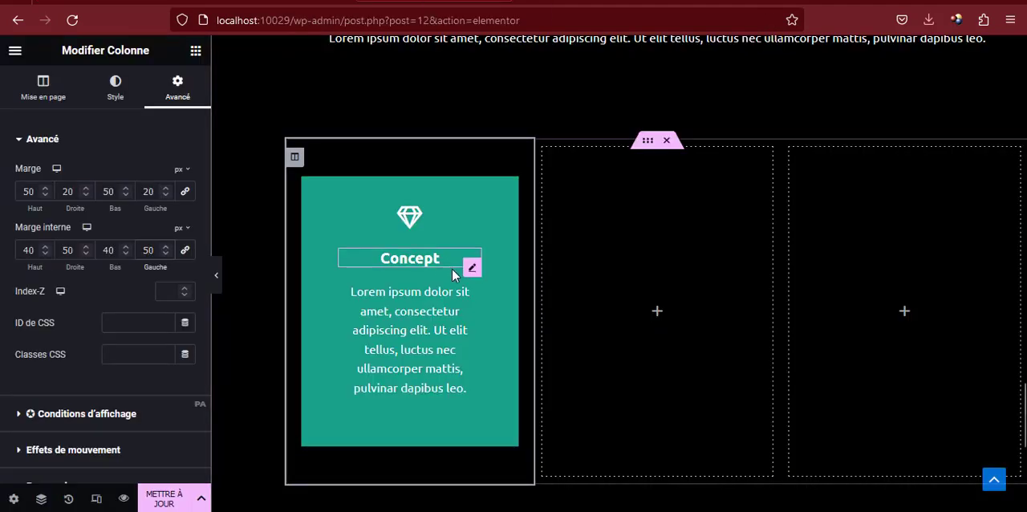
{"action": "left_click", "coordinate": [471, 300]}
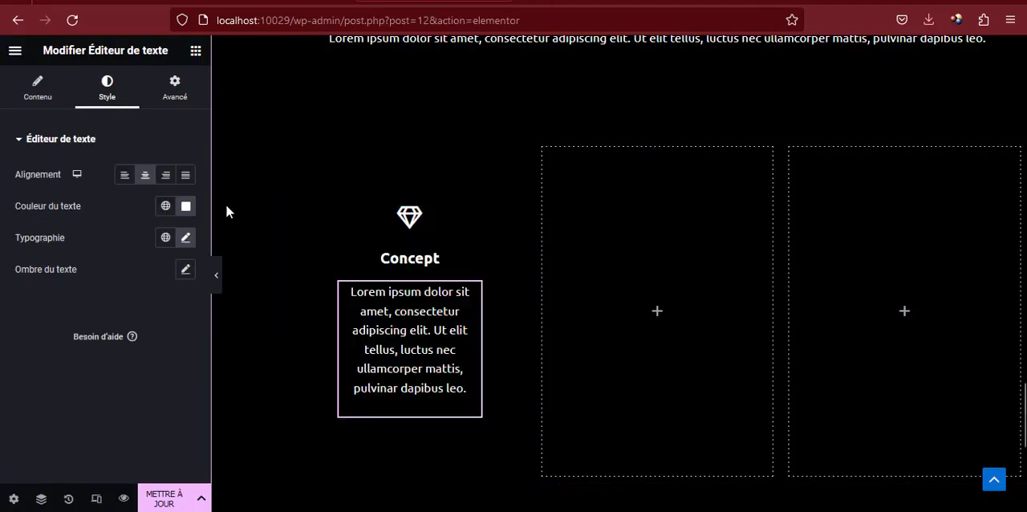
{"action": "left_click", "coordinate": [39, 92]}
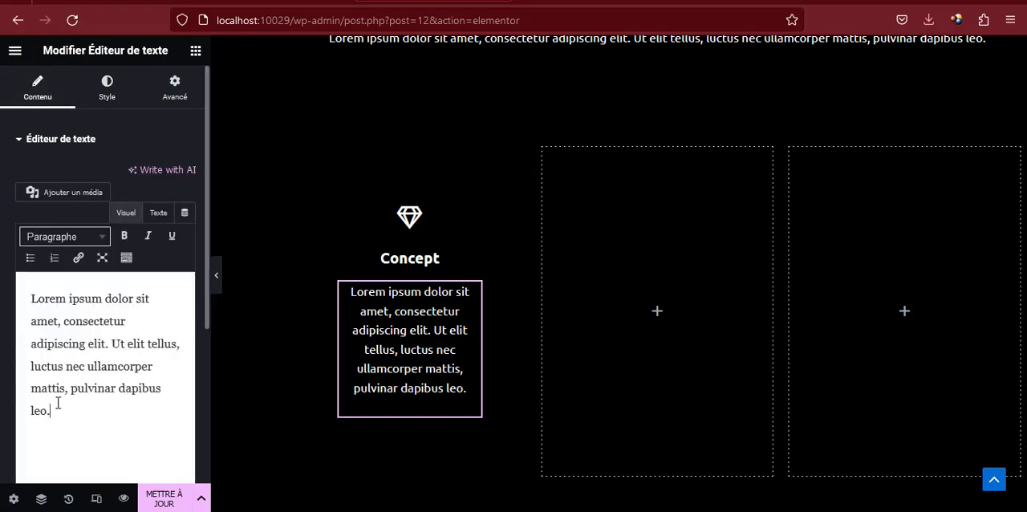
{"action": "left_click_drag", "start_coordinate": [58, 402], "coordinate": [21, 386]}
{"action": "key", "text": "BackSpace"}
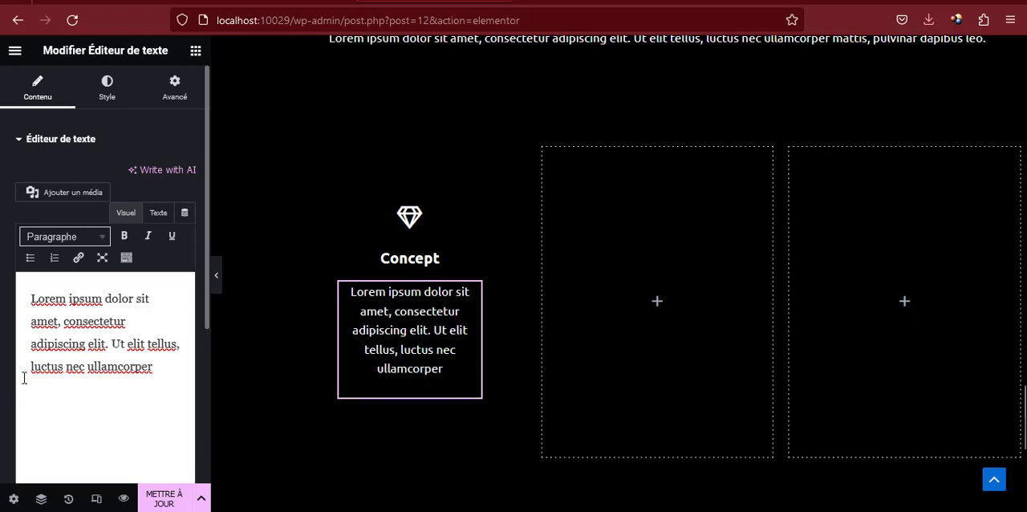
{"action": "double_click", "coordinate": [112, 366]}
{"action": "key", "text": "BackSpace"}
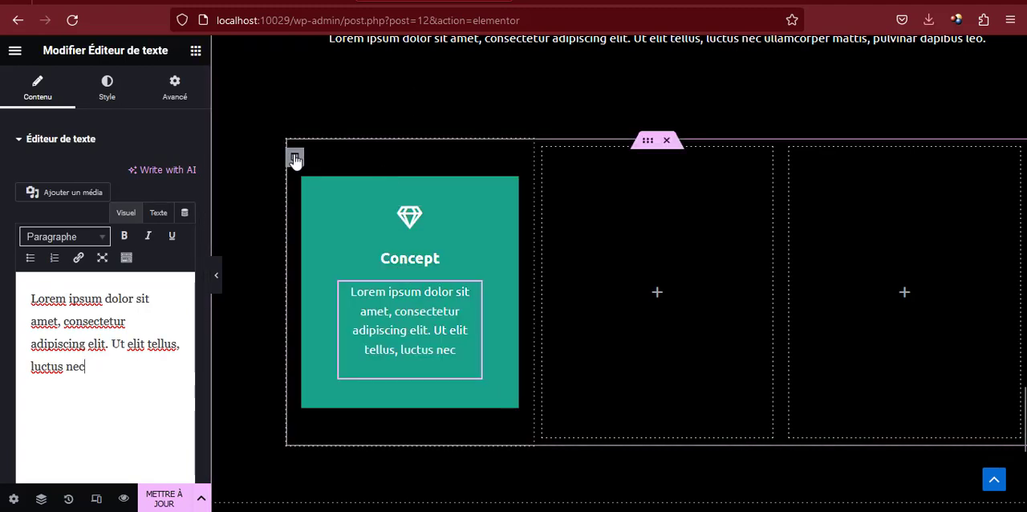
Set the Concept column's normal border radius to 20 px on all corners and compare it with the reference page
{"action": "left_click", "coordinate": [295, 158]}
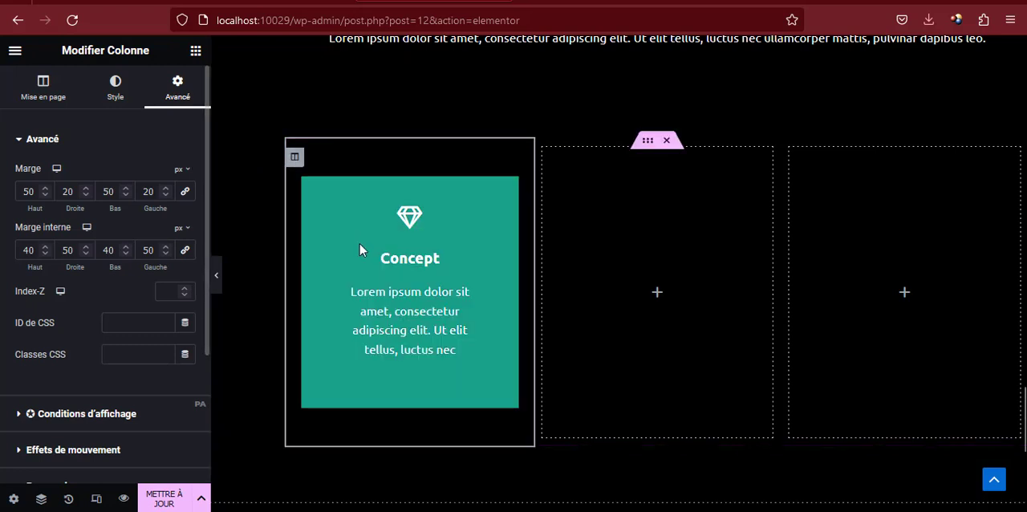
{"action": "left_click", "coordinate": [115, 87]}
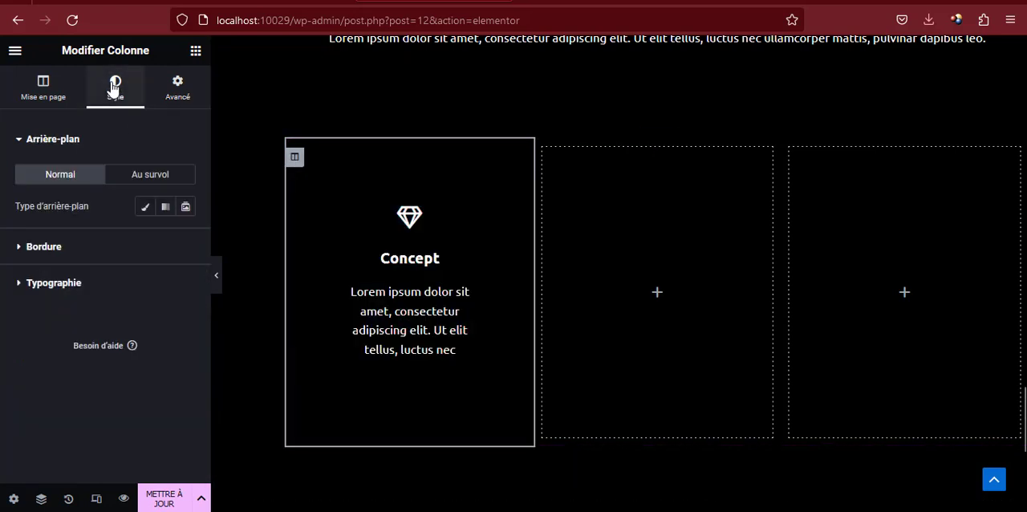
{"action": "left_click", "coordinate": [44, 247]}
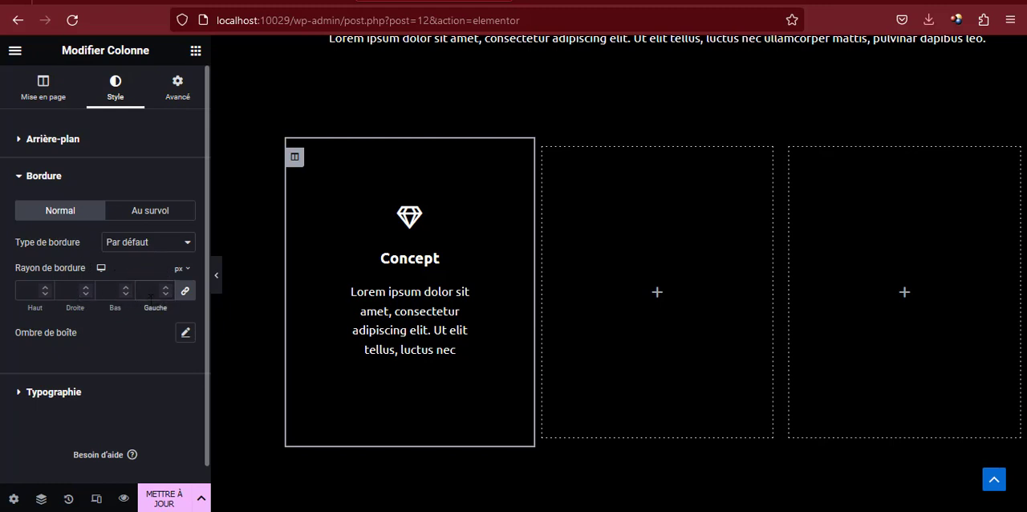
{"action": "type", "text": "20"}
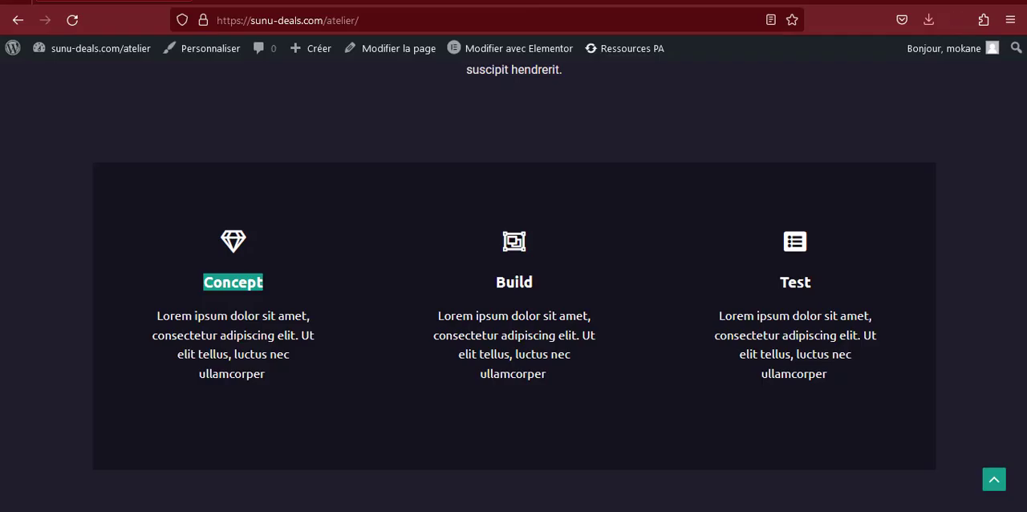
{"action": "left_click", "coordinate": [437, 1]}
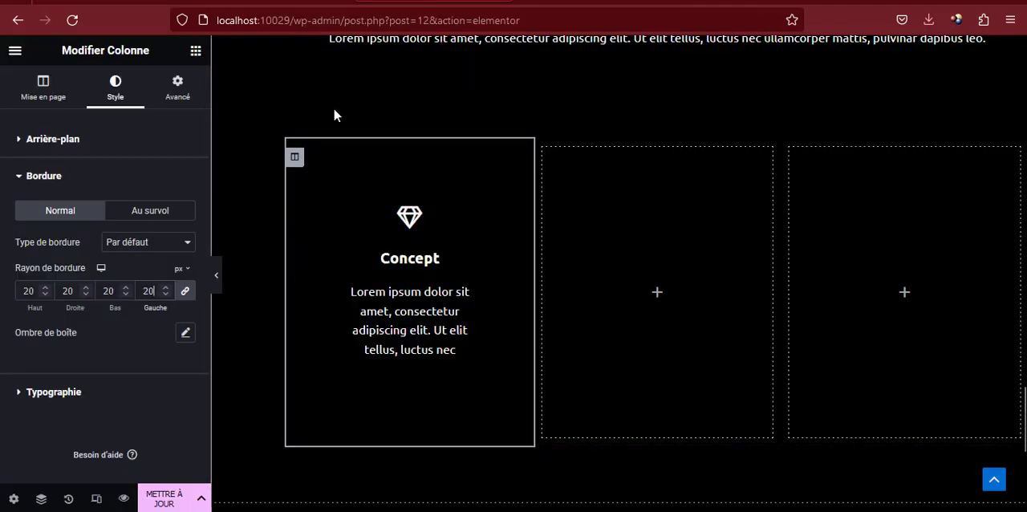
Set the Concept column's border radius to 15 px on all corners and duplicate the column twice
{"action": "left_click", "coordinate": [165, 295]}
{"action": "left_click", "coordinate": [165, 294]}
{"action": "left_click", "coordinate": [165, 295]}
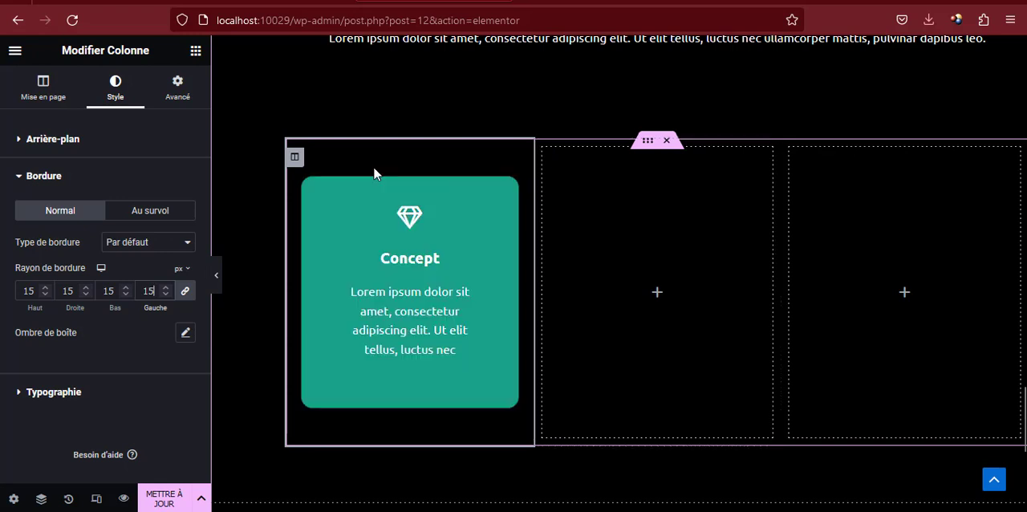
{"action": "right_click", "coordinate": [295, 157]}
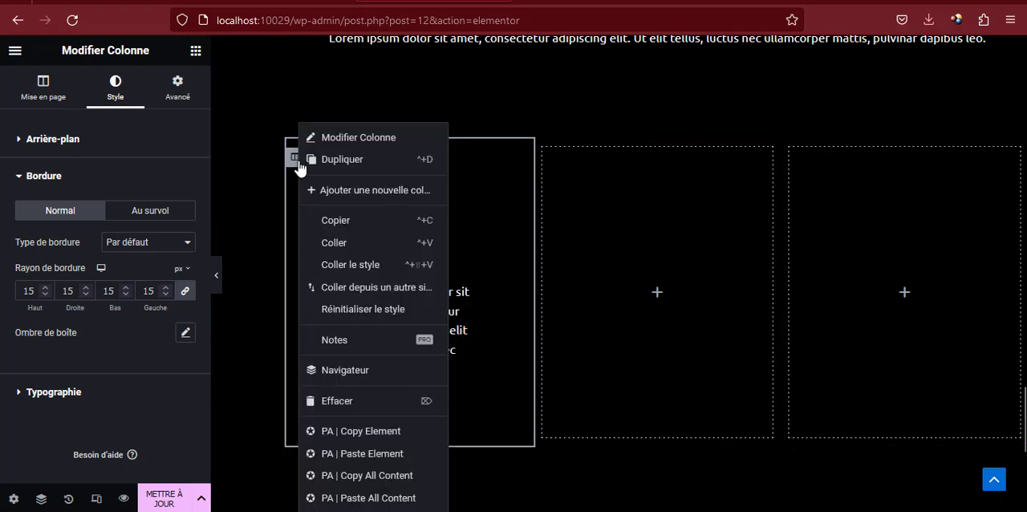
{"action": "left_click", "coordinate": [343, 165]}
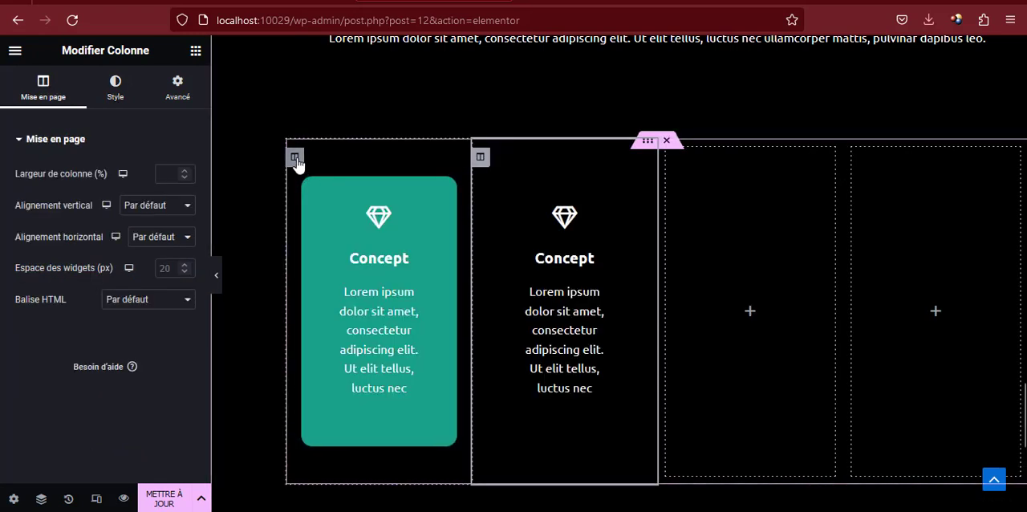
{"action": "right_click", "coordinate": [293, 156]}
{"action": "left_click", "coordinate": [335, 159]}
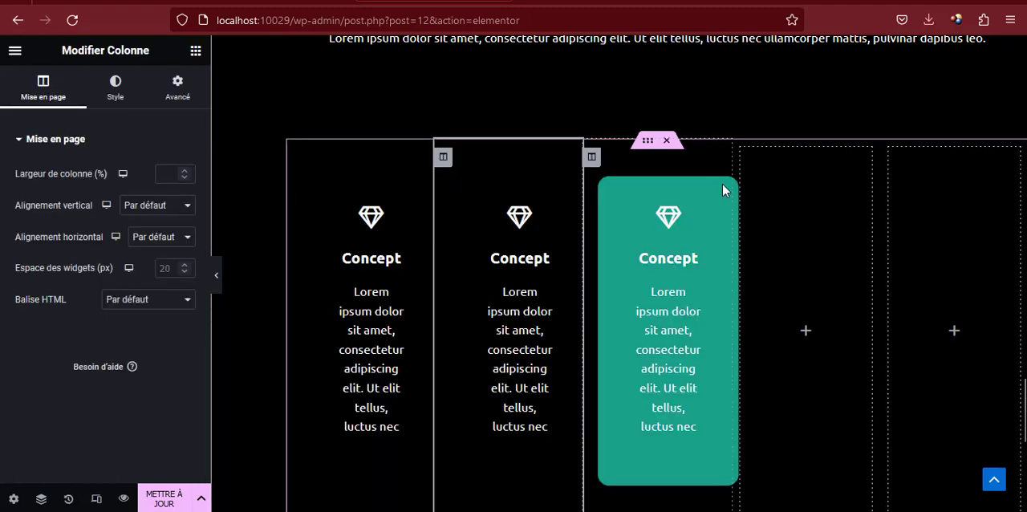
Delete the two empty columns beside the three Concept cards
{"action": "right_click", "coordinate": [740, 157]}
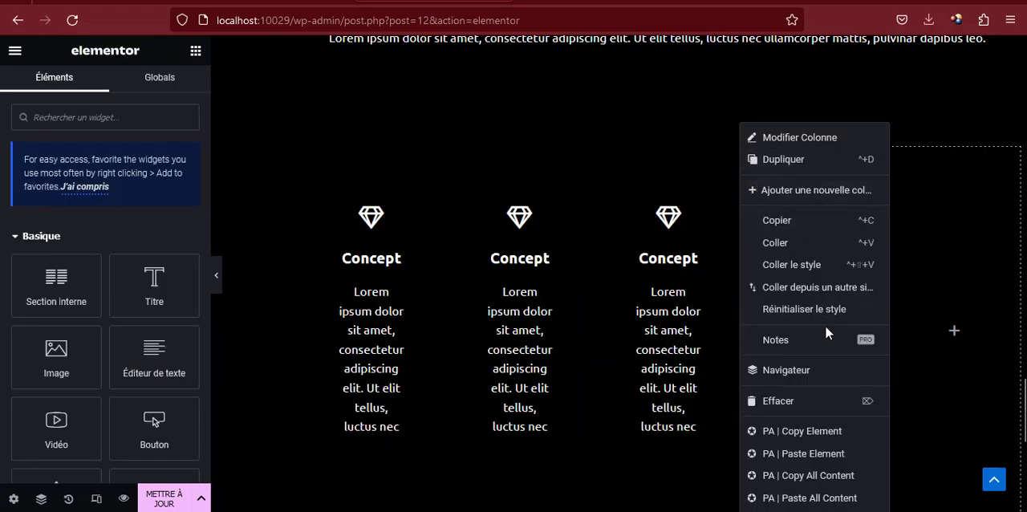
{"action": "left_click", "coordinate": [794, 401]}
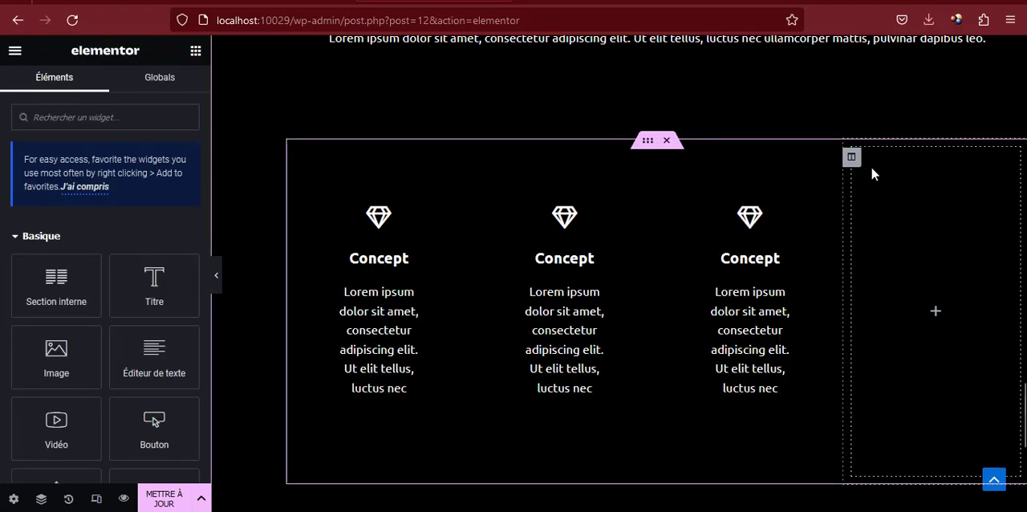
{"action": "right_click", "coordinate": [855, 157]}
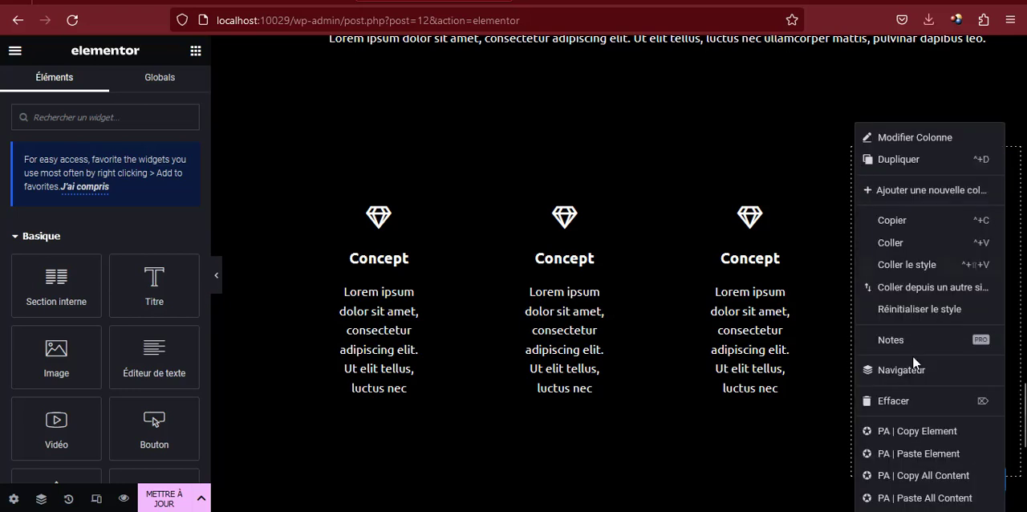
{"action": "left_click", "coordinate": [897, 401]}
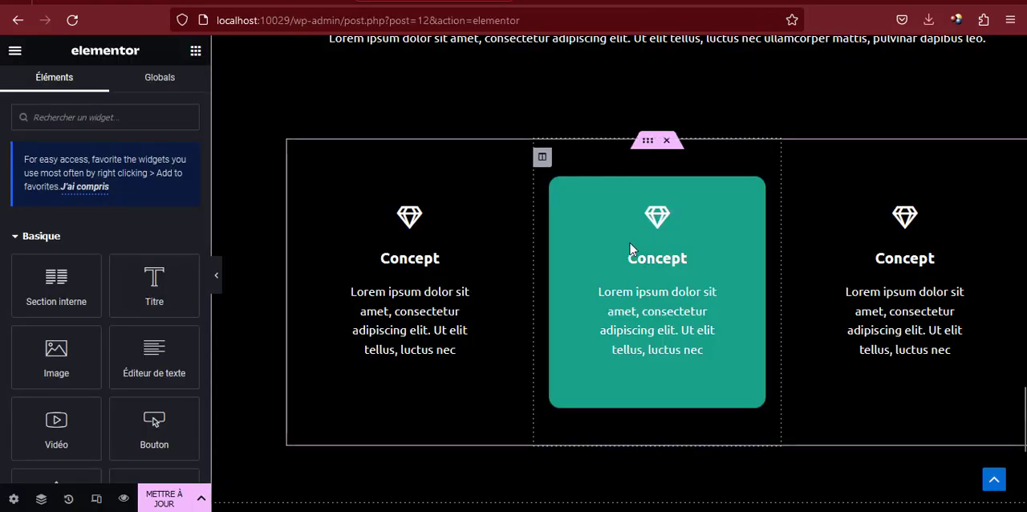
Retitle the middle card "Build" and replace its gem icon with the outlined Object icon showing two grouped squares
{"action": "left_click", "coordinate": [651, 258]}
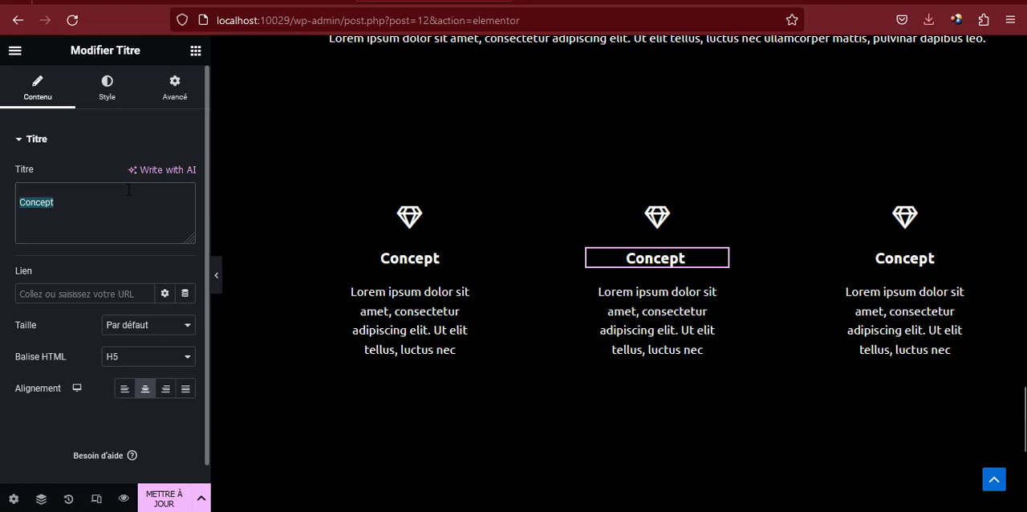
{"action": "type", "text": "Build"}
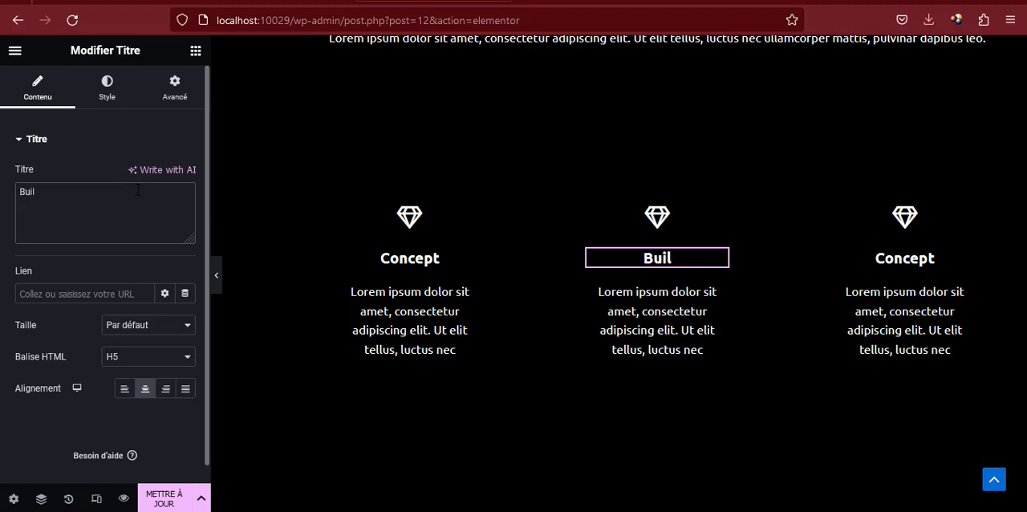
{"action": "left_click", "coordinate": [718, 228]}
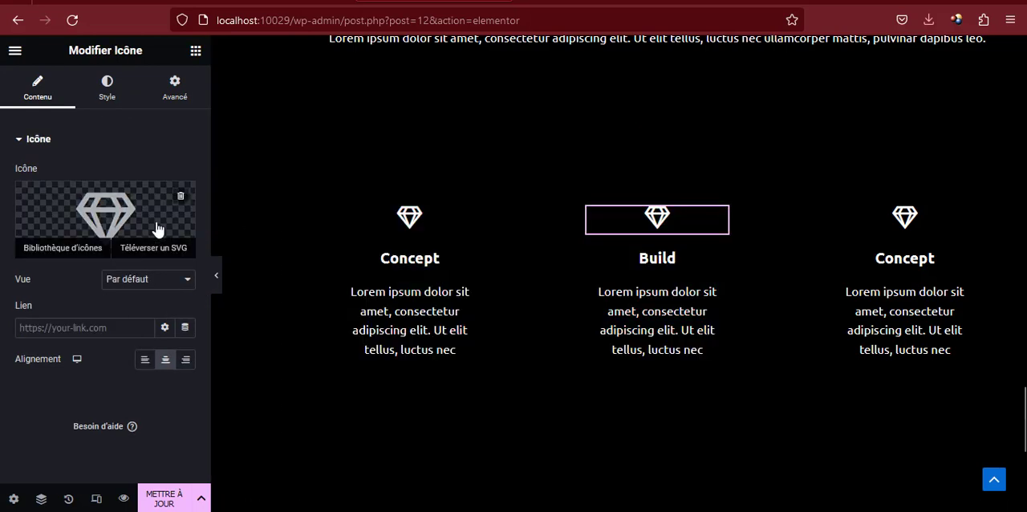
{"action": "left_click", "coordinate": [158, 230]}
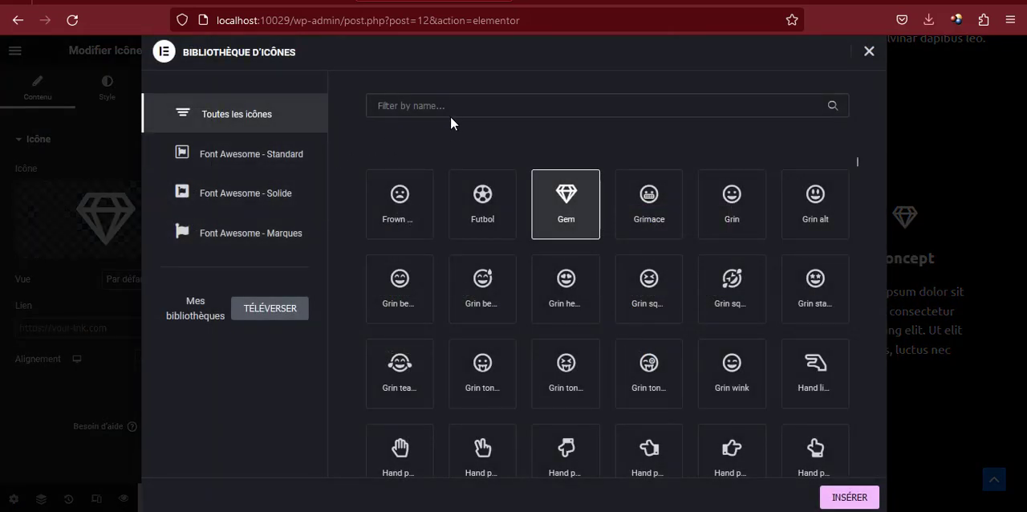
{"action": "type", "text": "obj"}
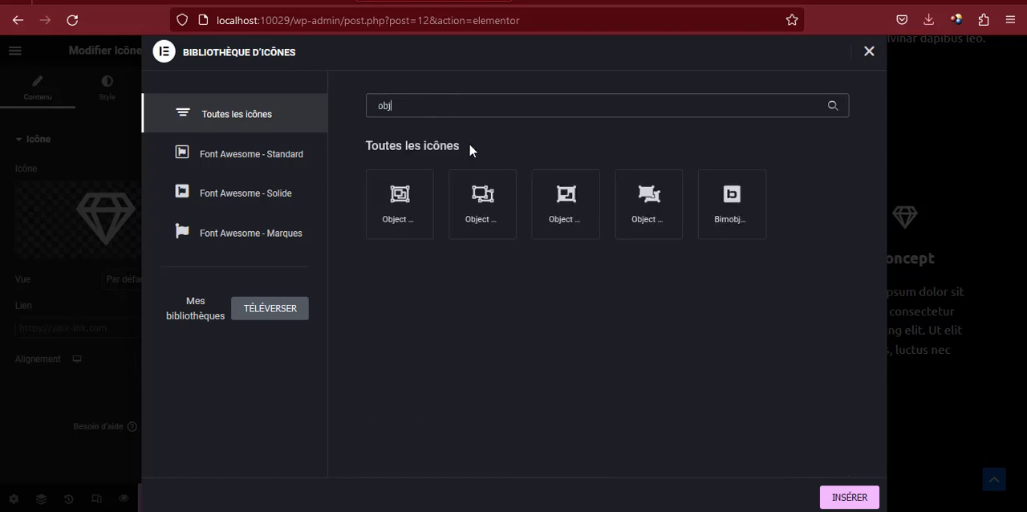
{"action": "left_click", "coordinate": [397, 187]}
{"action": "left_click", "coordinate": [841, 499]}
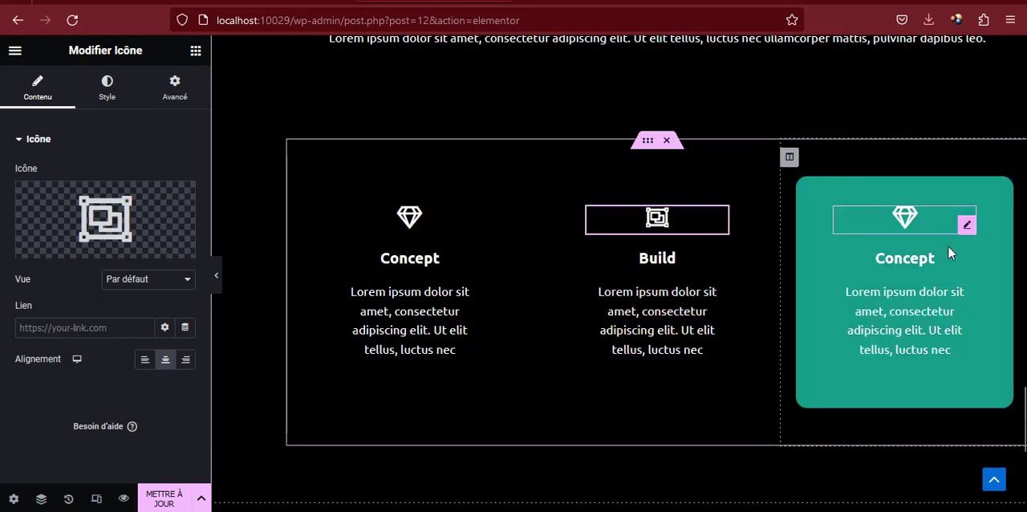
Change the heading of the third card to "Test"
{"action": "left_click", "coordinate": [964, 267]}
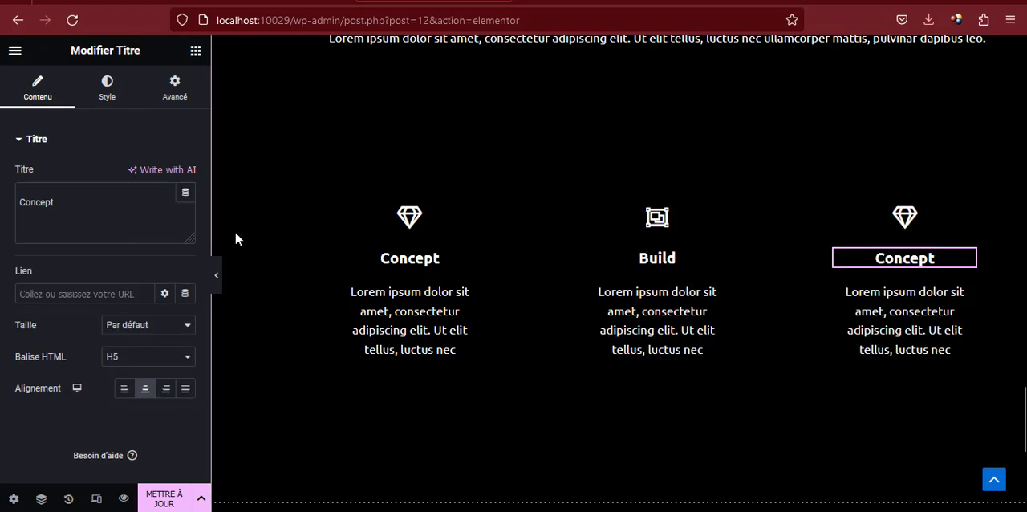
{"action": "left_click", "coordinate": [89, 213]}
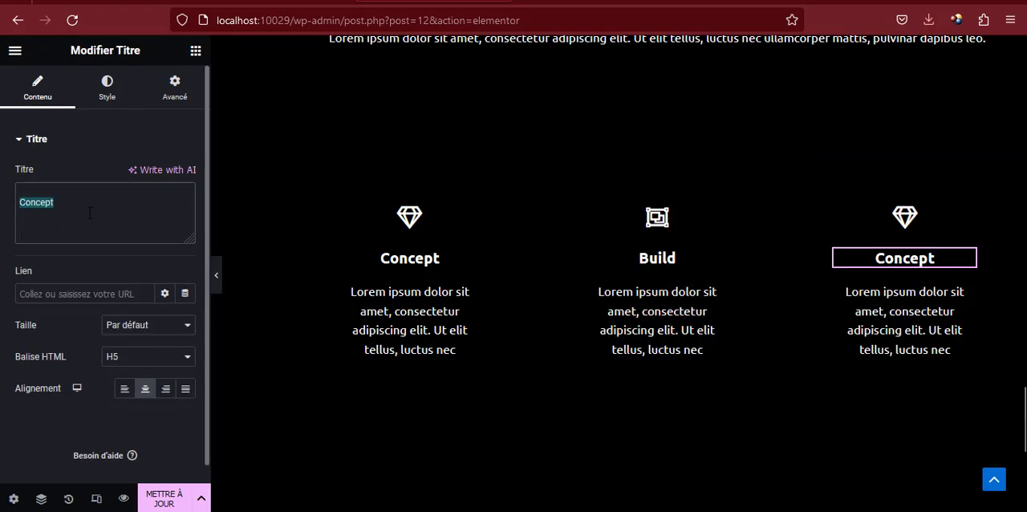
{"action": "type", "text": "Test"}
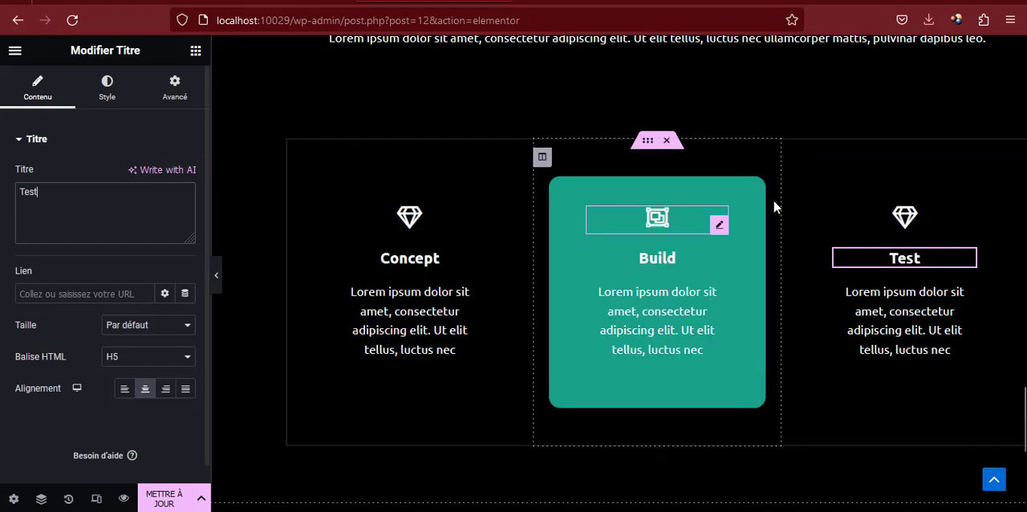
Replace the Test card's gem icon with the solid List alt icon from the icon library
{"action": "left_click", "coordinate": [853, 223]}
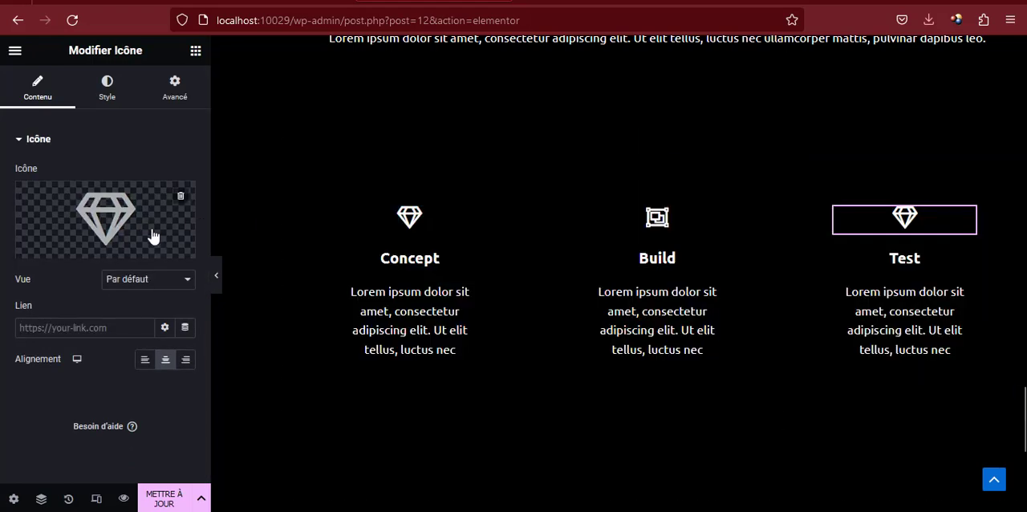
{"action": "left_click", "coordinate": [63, 243]}
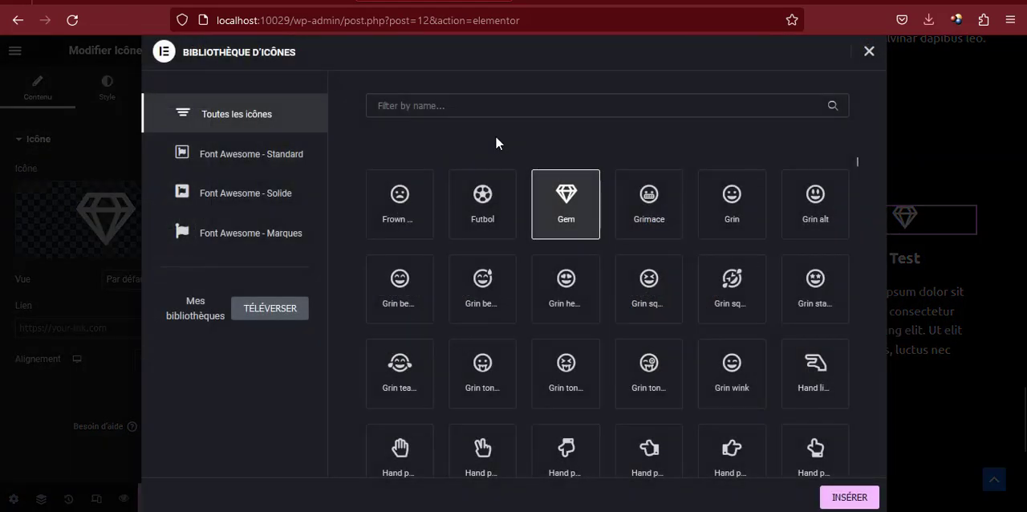
{"action": "left_click", "coordinate": [560, 105]}
{"action": "type", "text": "lis"}
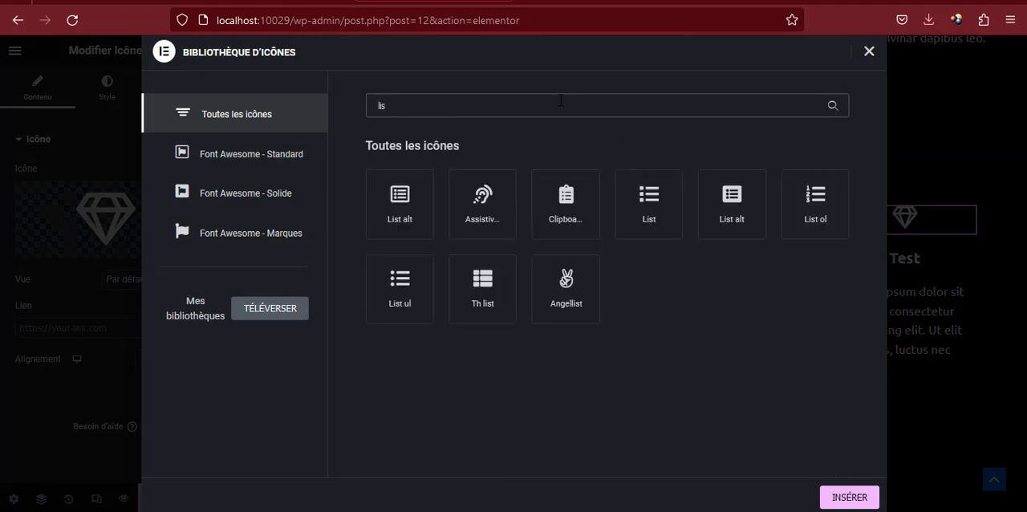
{"action": "left_click", "coordinate": [657, 208]}
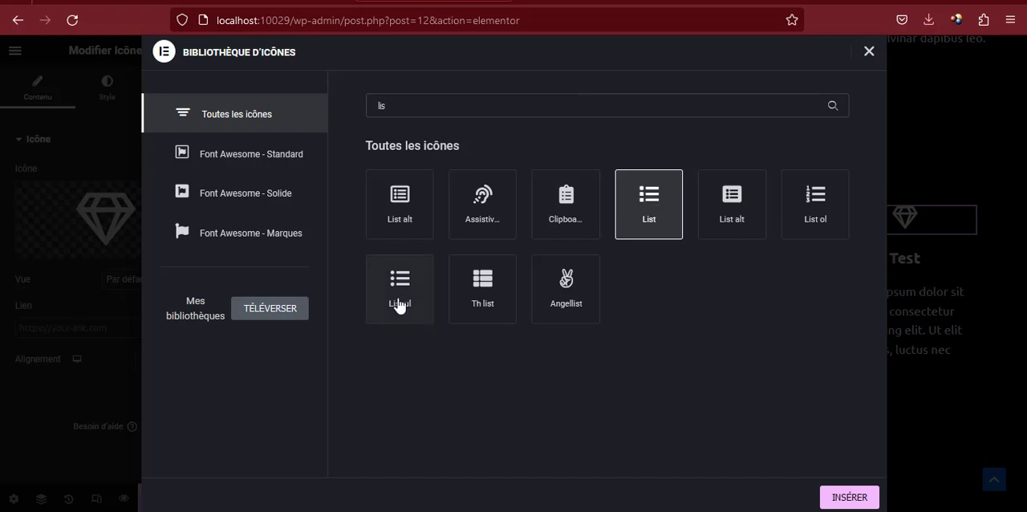
{"action": "left_click", "coordinate": [728, 204]}
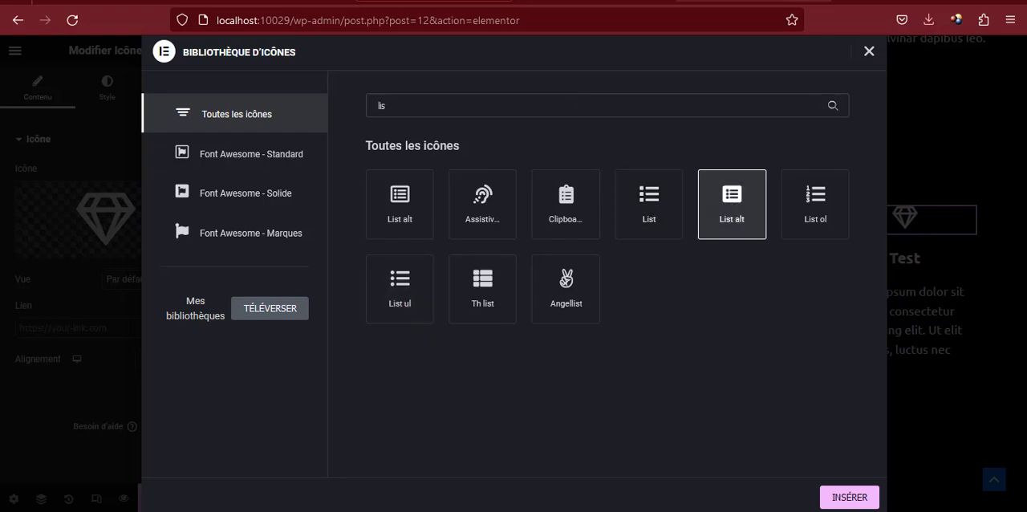
{"action": "left_click", "coordinate": [843, 500]}
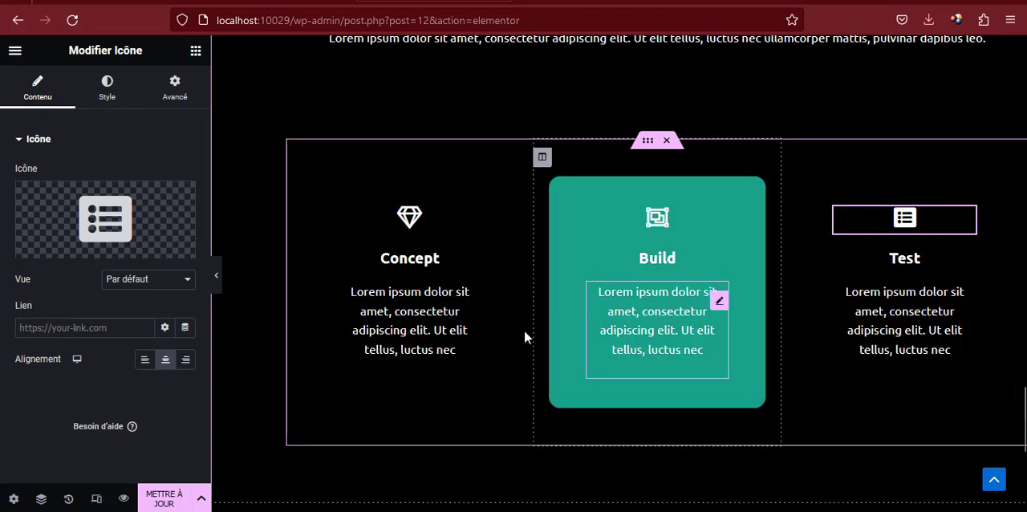
Update the page with the card changes and reload its preview in the browser
{"action": "left_click", "coordinate": [169, 498]}
{"action": "scroll", "coordinate": [347, 282], "scroll_direction": "up", "scroll_amount": 2}
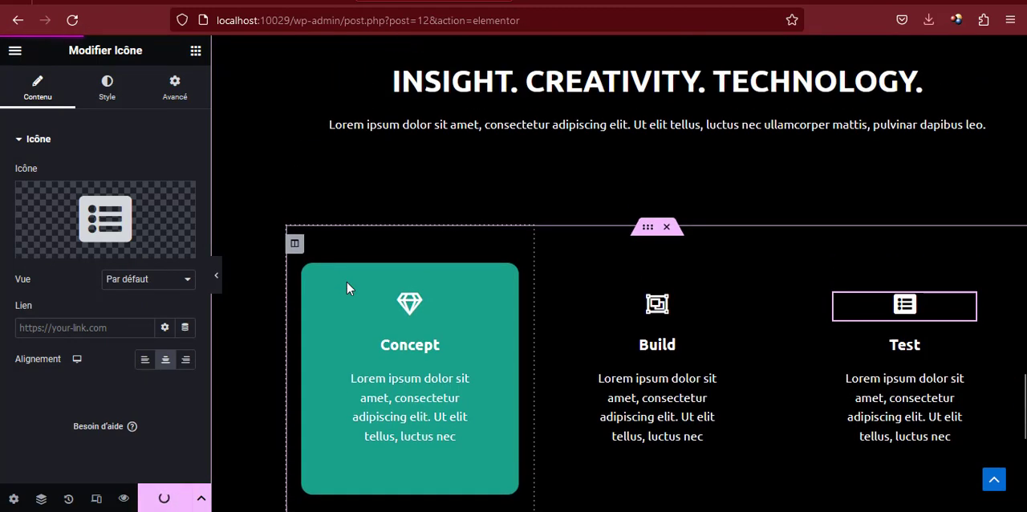
{"action": "scroll", "coordinate": [350, 282], "scroll_direction": "up", "scroll_amount": 1}
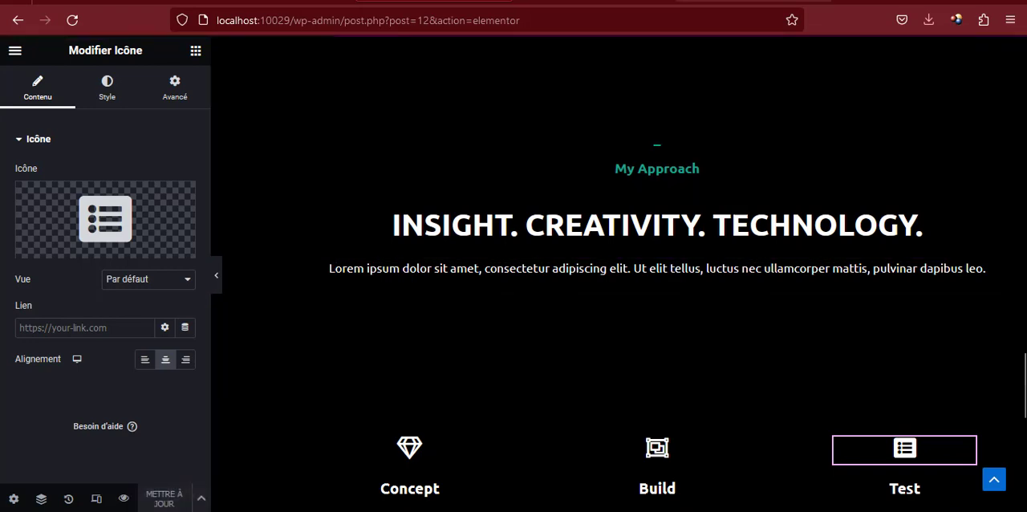
{"action": "left_click", "coordinate": [573, 1]}
{"action": "key", "text": "F5"}
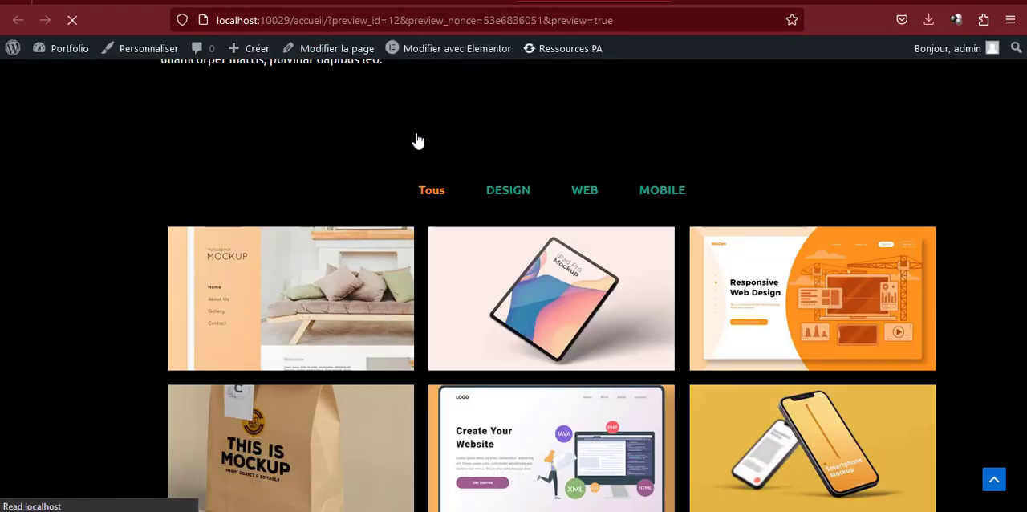
Examine the Concept, Build and Test cards in the preview and compare the block with the reference page
{"action": "scroll", "coordinate": [411, 144], "scroll_direction": "down", "scroll_amount": 10}
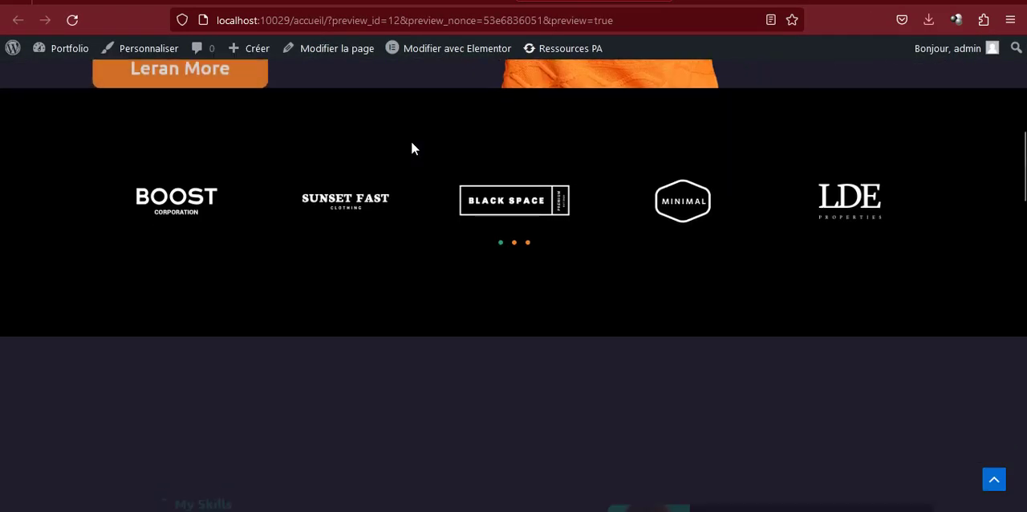
{"action": "scroll", "coordinate": [410, 144], "scroll_direction": "down", "scroll_amount": 10}
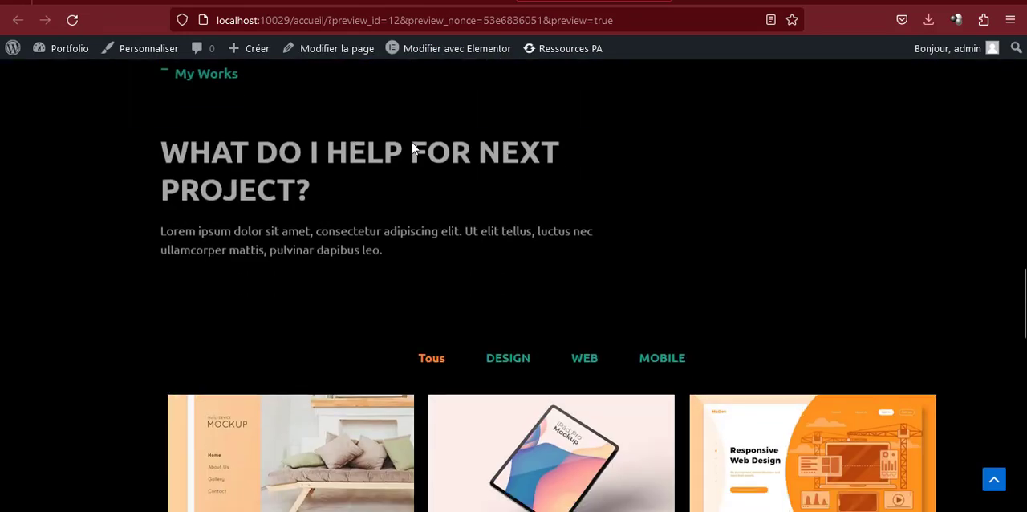
{"action": "scroll", "coordinate": [411, 148], "scroll_direction": "down", "scroll_amount": 10}
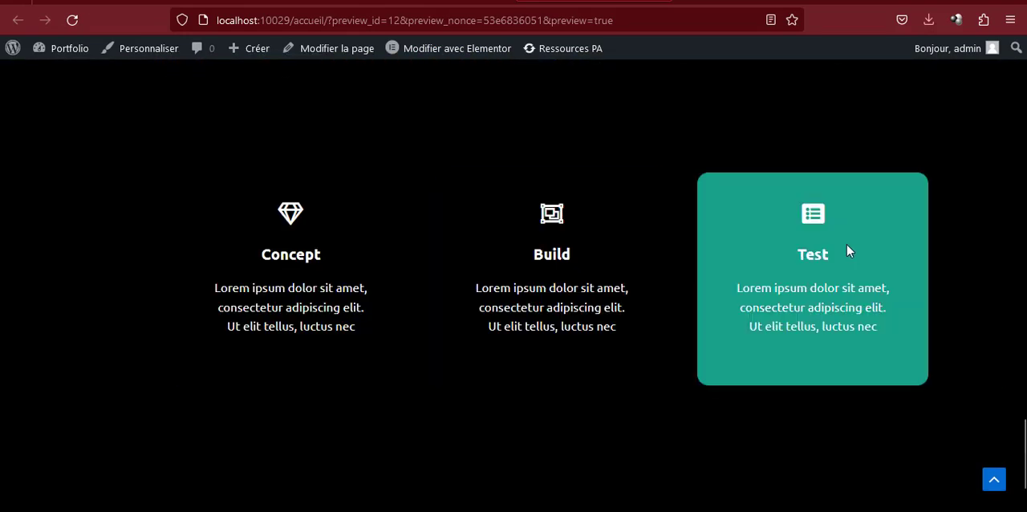
{"action": "scroll", "coordinate": [281, 240], "scroll_direction": "up", "scroll_amount": 6}
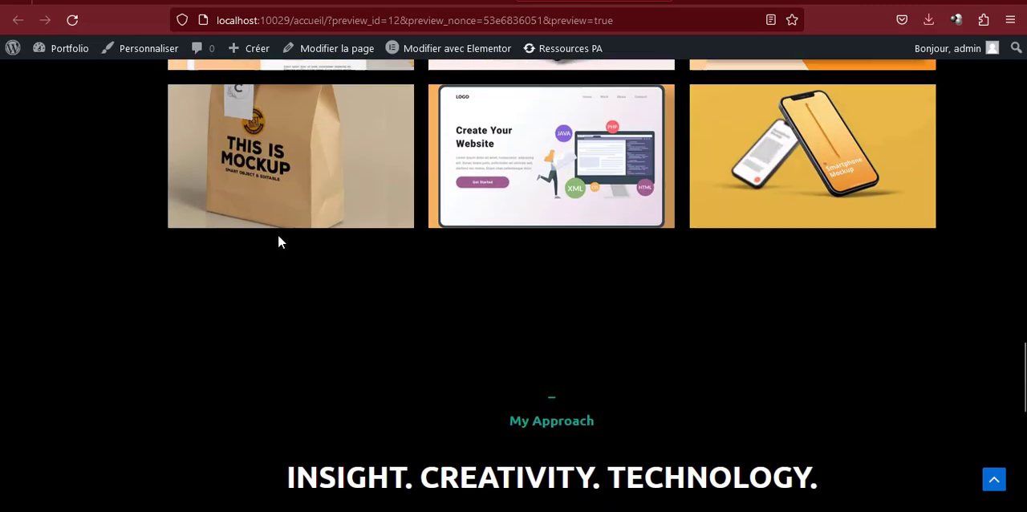
{"action": "scroll", "coordinate": [277, 237], "scroll_direction": "down", "scroll_amount": 3}
{"action": "scroll", "coordinate": [280, 233], "scroll_direction": "down", "scroll_amount": 2}
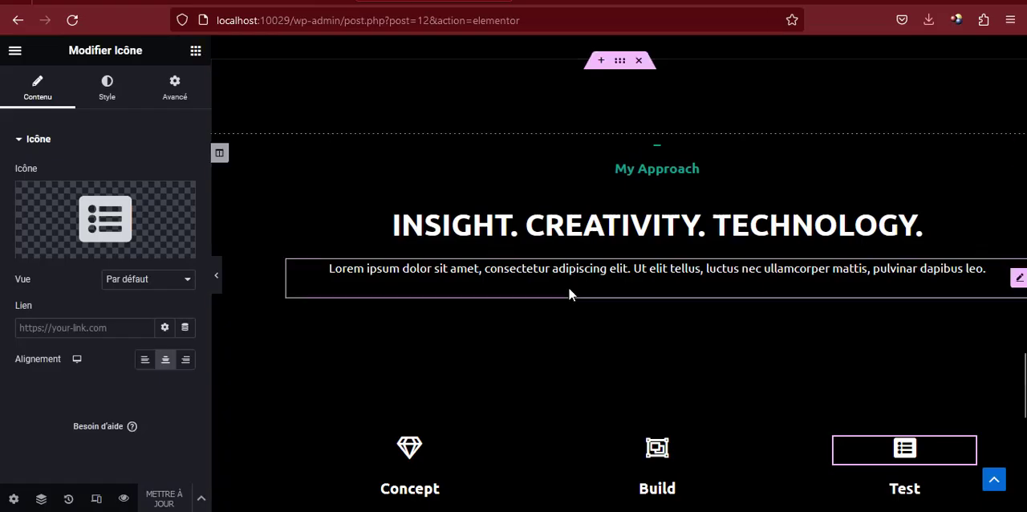
{"action": "scroll", "coordinate": [569, 293], "scroll_direction": "down", "scroll_amount": 2}
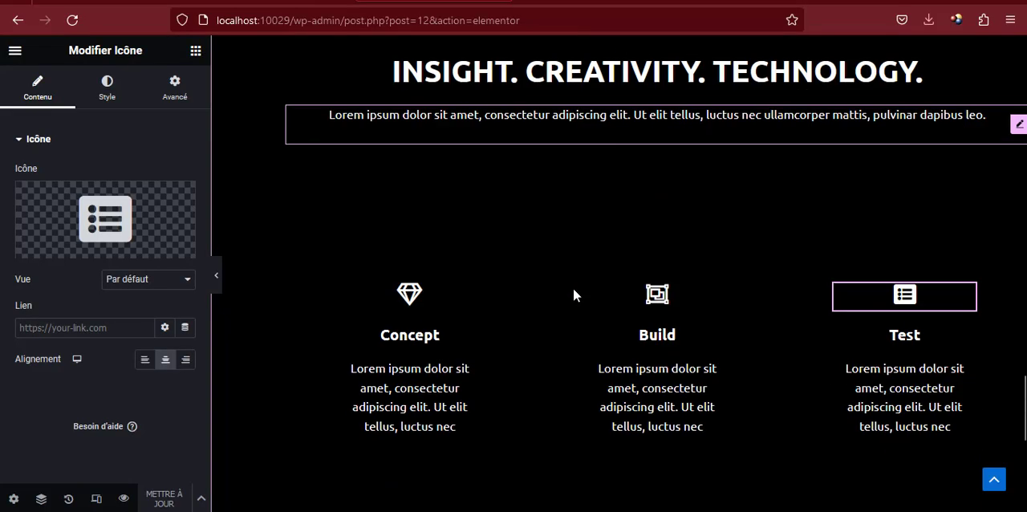
Give the inner section holding the Concept, Build and Test cards a classic background in black #000000
{"action": "left_click", "coordinate": [647, 219]}
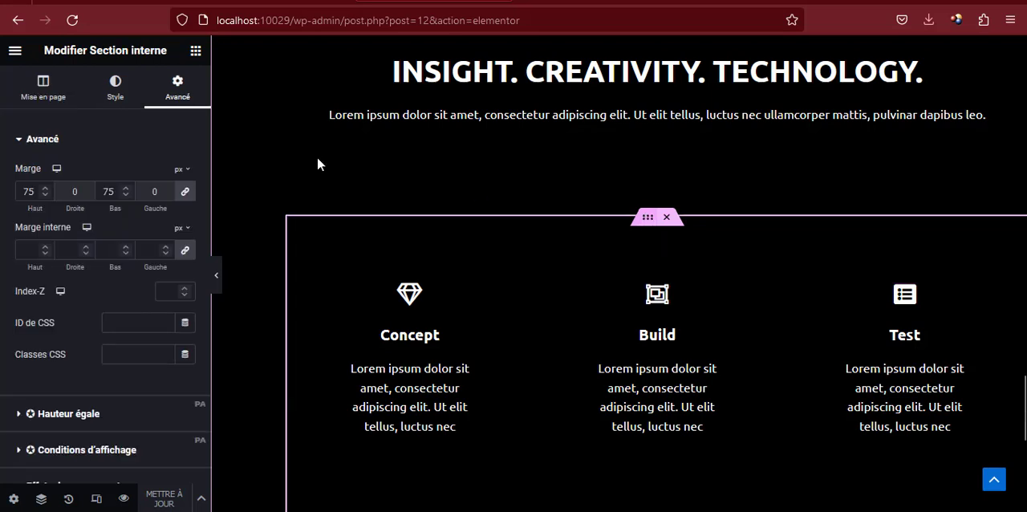
{"action": "left_click", "coordinate": [119, 96]}
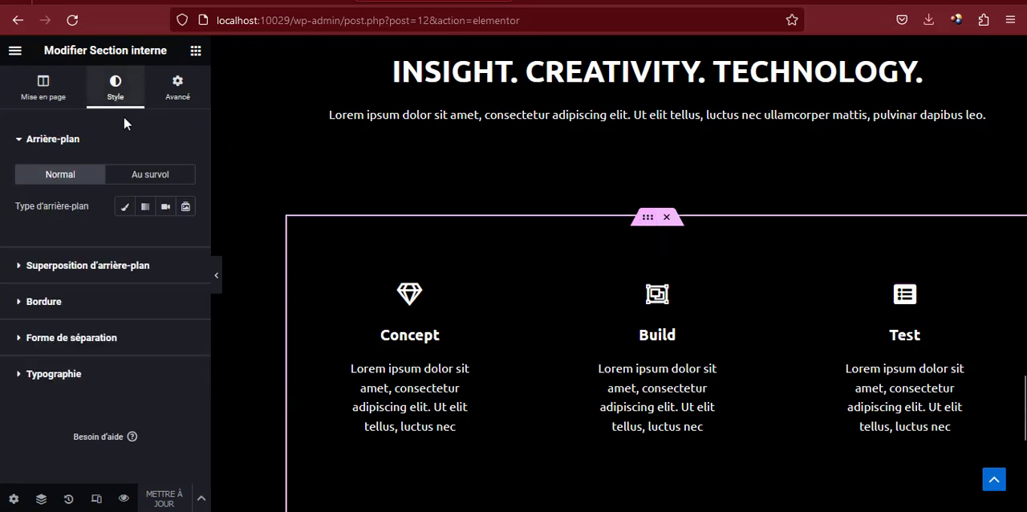
{"action": "left_click", "coordinate": [124, 207]}
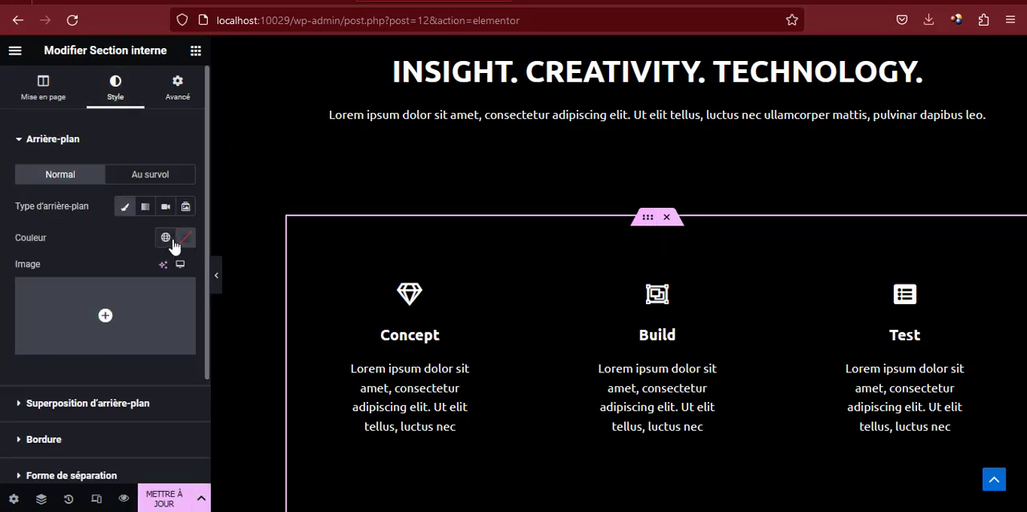
{"action": "left_click", "coordinate": [185, 240]}
{"action": "left_click_drag", "start_coordinate": [209, 317], "coordinate": [272, 434]}
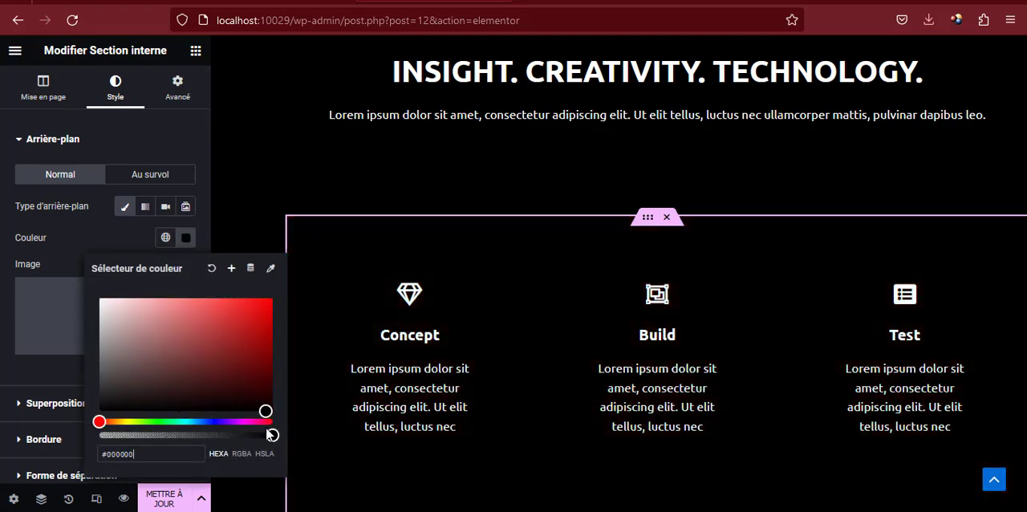
{"action": "scroll", "coordinate": [472, 209], "scroll_direction": "up", "scroll_amount": 5}
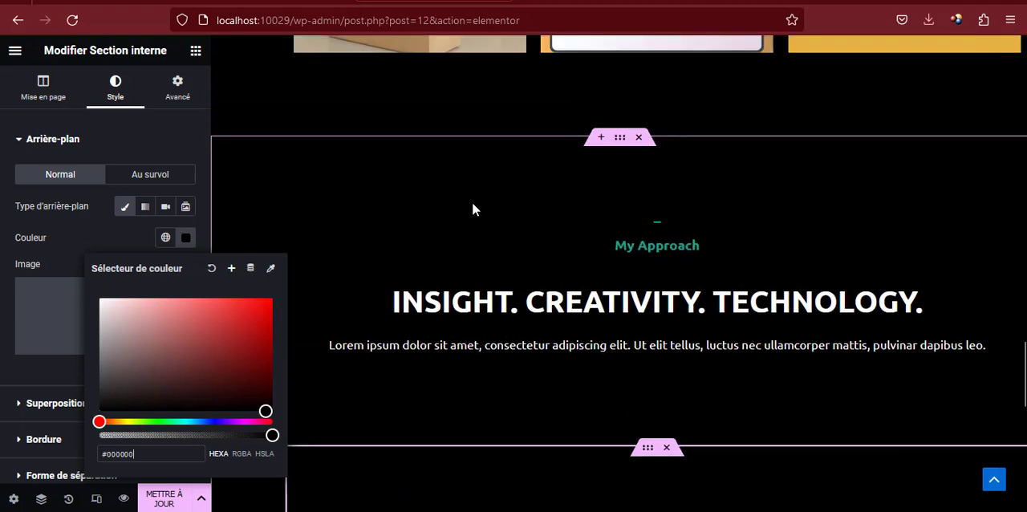
{"action": "scroll", "coordinate": [482, 209], "scroll_direction": "down", "scroll_amount": 2}
{"action": "scroll", "coordinate": [482, 209], "scroll_direction": "down", "scroll_amount": 1}
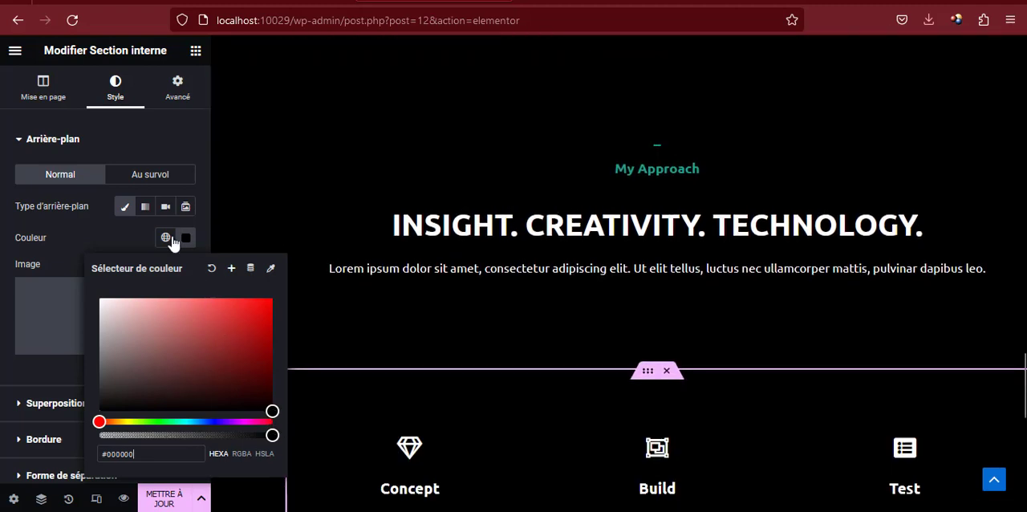
{"action": "left_click", "coordinate": [610, 244]}
Change the background of the whole My Approach section to the dark navy global color
{"action": "scroll", "coordinate": [613, 216], "scroll_direction": "up", "scroll_amount": 2}
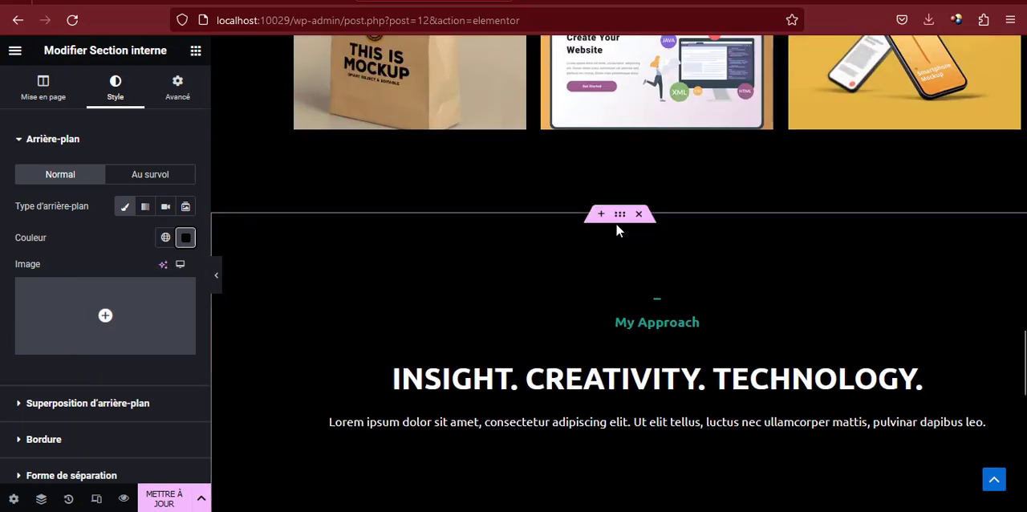
{"action": "left_click", "coordinate": [619, 215]}
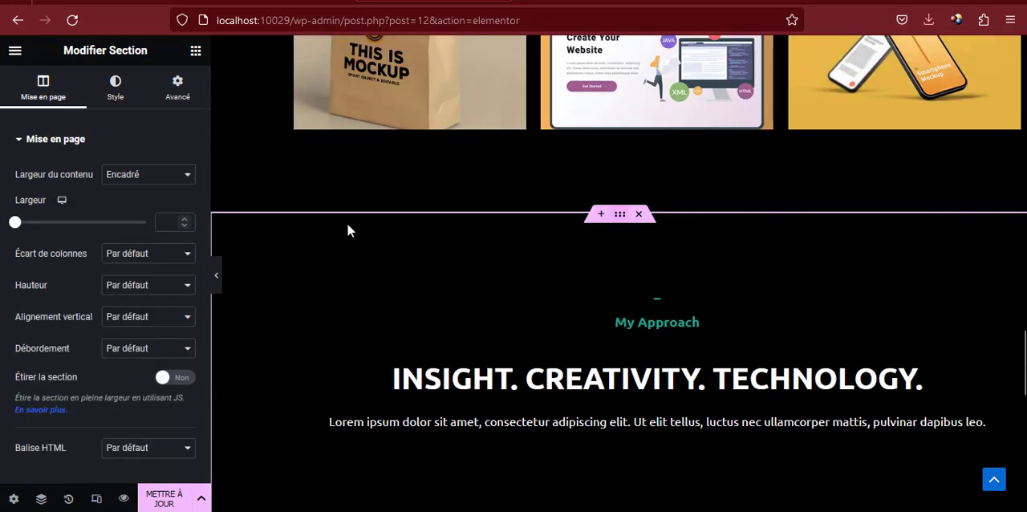
{"action": "left_click", "coordinate": [115, 87]}
{"action": "left_click", "coordinate": [165, 237]}
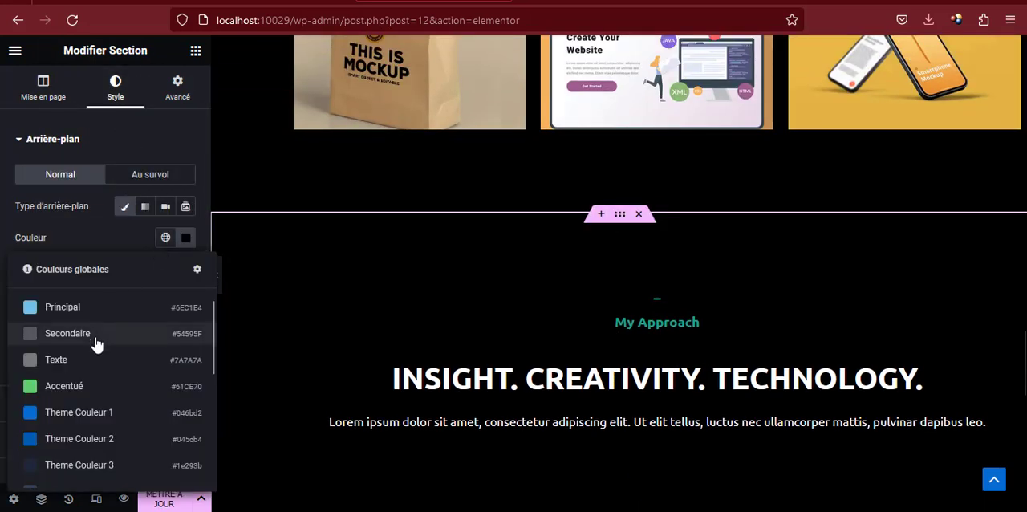
{"action": "scroll", "coordinate": [92, 377], "scroll_direction": "down", "scroll_amount": 4}
{"action": "left_click", "coordinate": [103, 410]}
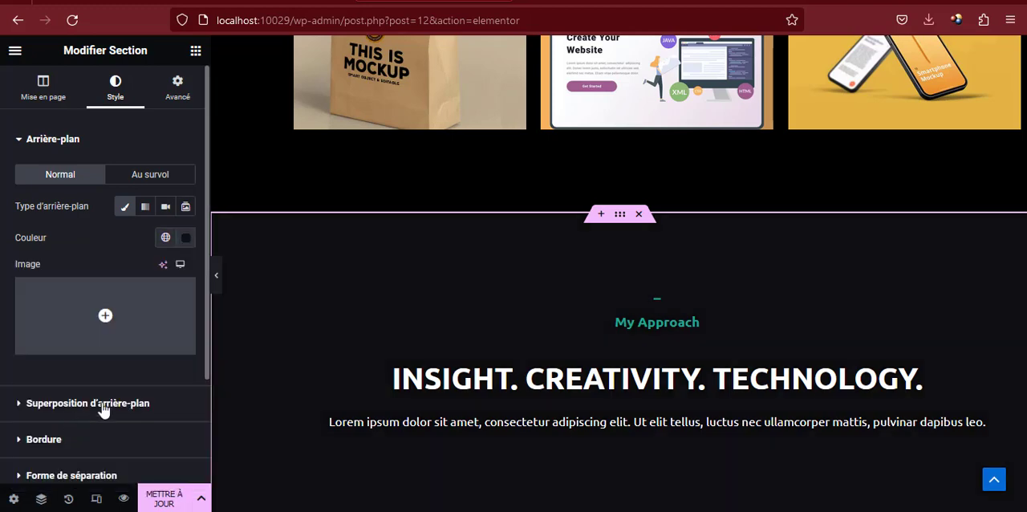
Update the page and check the My Approach section's new background and card block in the reloaded preview
{"action": "scroll", "coordinate": [467, 297], "scroll_direction": "down", "scroll_amount": 7}
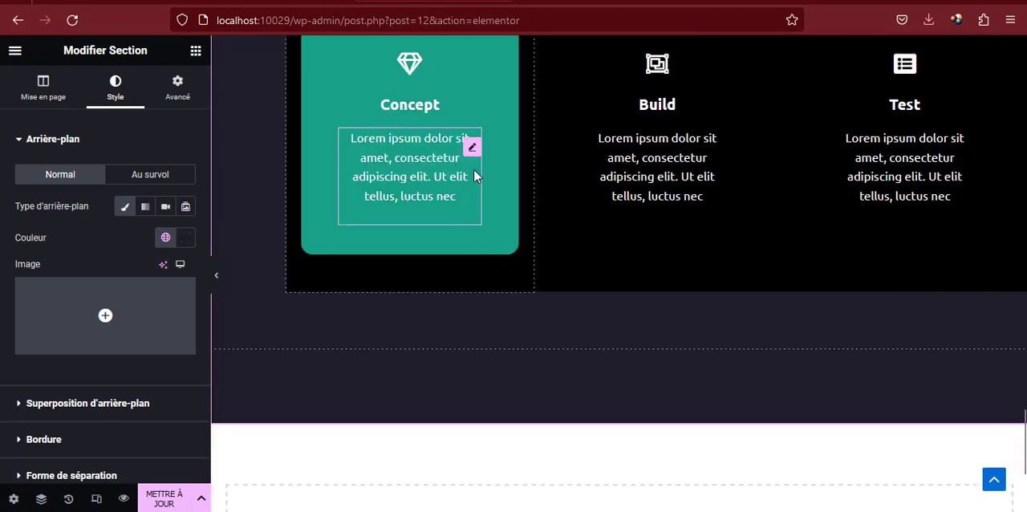
{"action": "left_click", "coordinate": [162, 496]}
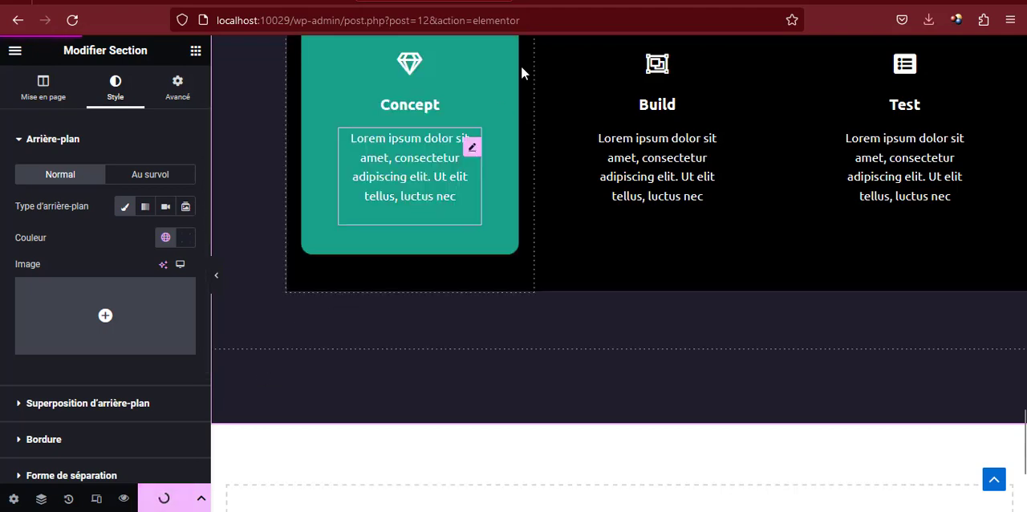
{"action": "left_click", "coordinate": [561, 2]}
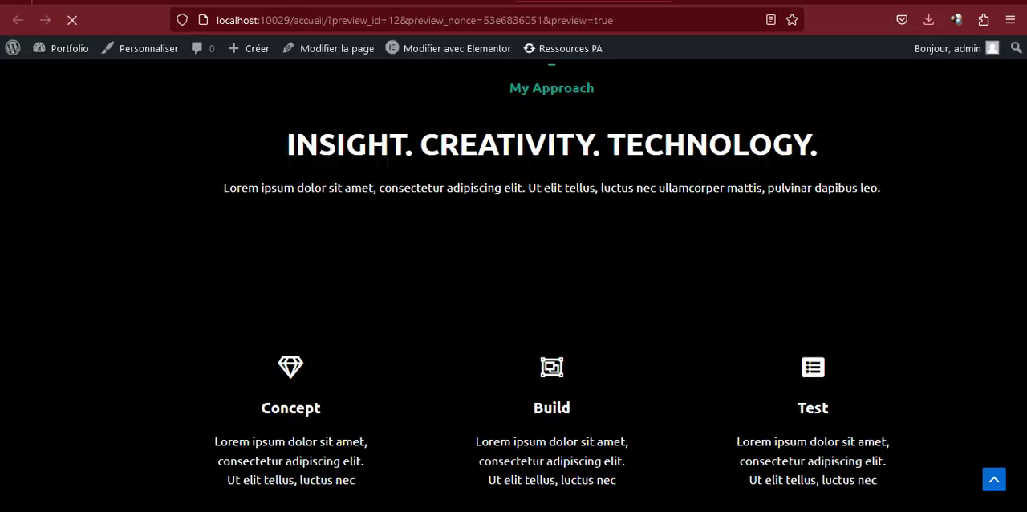
{"action": "scroll", "coordinate": [442, 222], "scroll_direction": "up", "scroll_amount": 15}
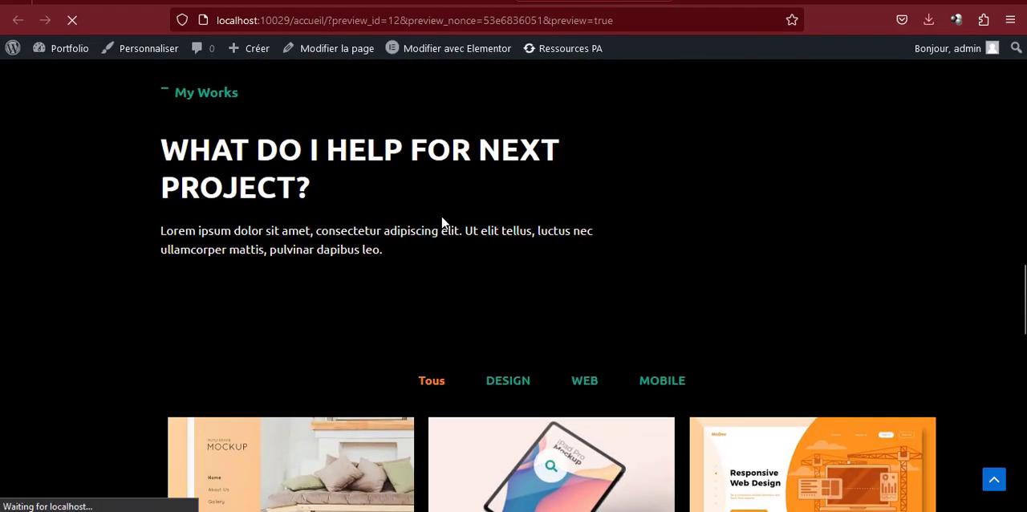
{"action": "scroll", "coordinate": [443, 222], "scroll_direction": "down", "scroll_amount": 15}
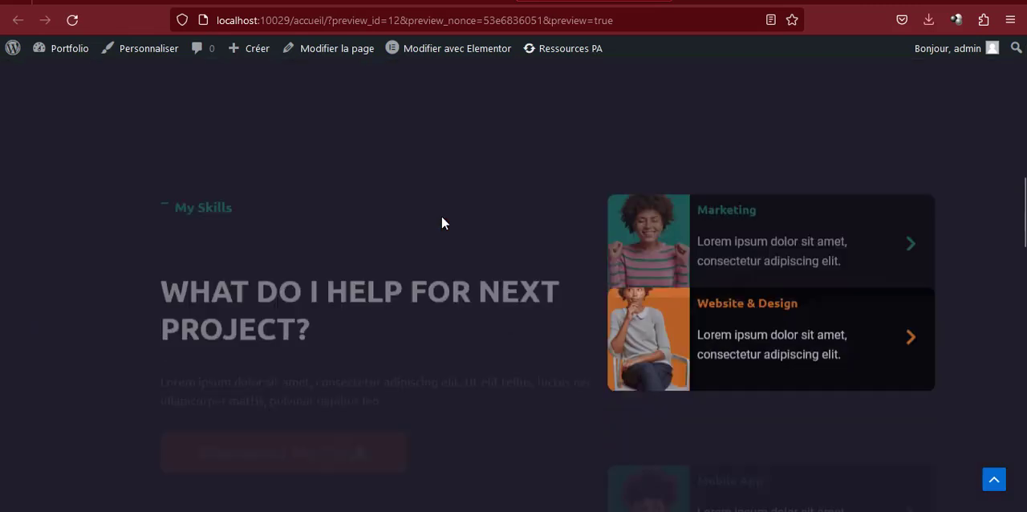
{"action": "scroll", "coordinate": [442, 222], "scroll_direction": "down", "scroll_amount": 15}
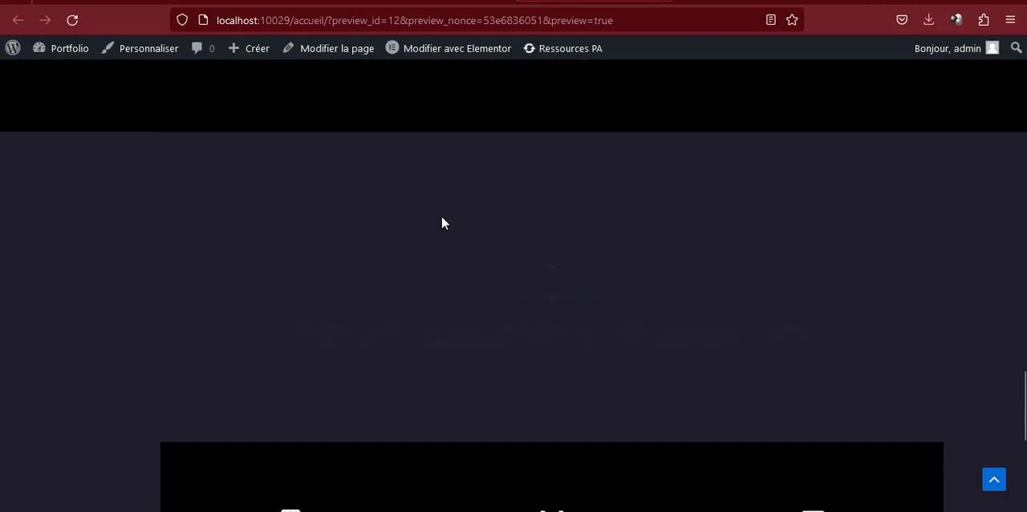
{"action": "scroll", "coordinate": [442, 222], "scroll_direction": "down", "scroll_amount": 3}
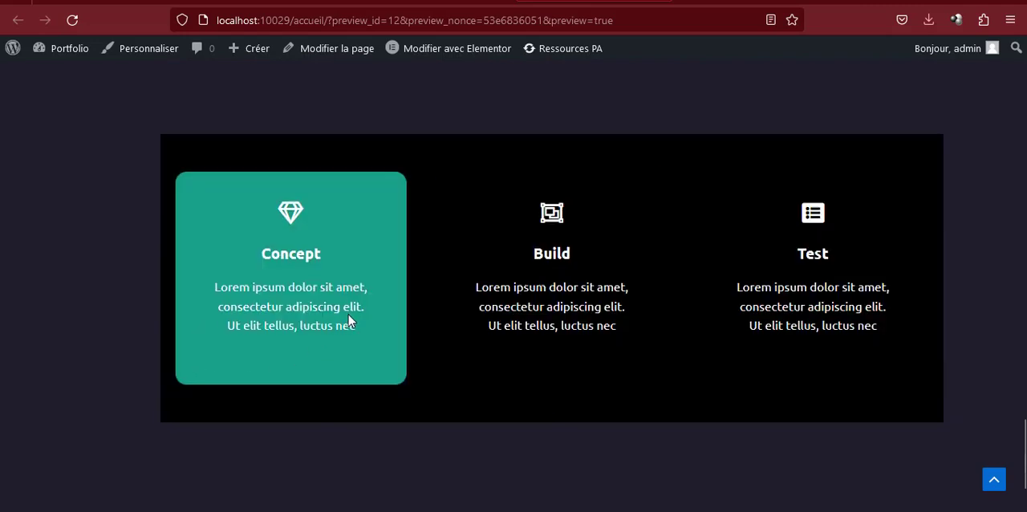
Examine the My Clients and Contact Me sections of the reference page against its My Works section
{"action": "scroll", "coordinate": [348, 319], "scroll_direction": "down", "scroll_amount": 2}
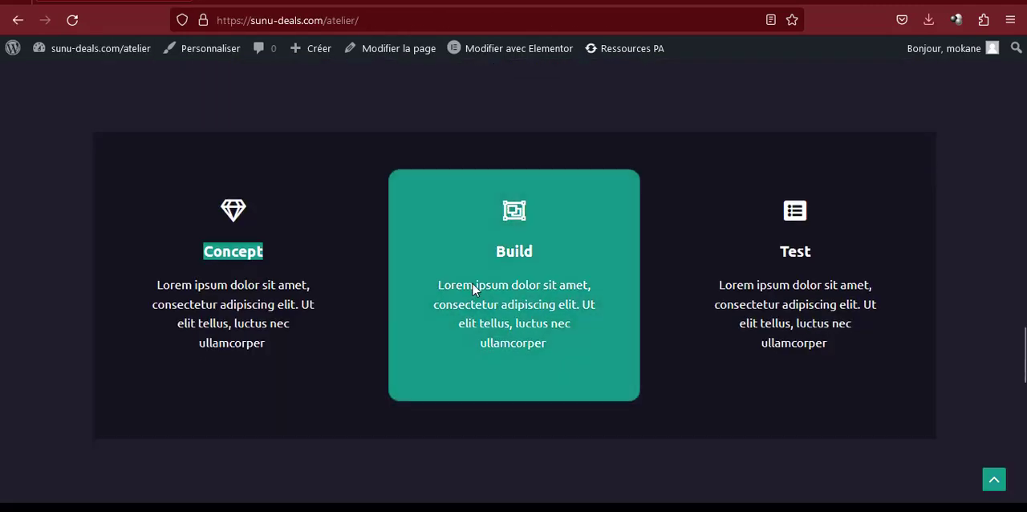
{"action": "scroll", "coordinate": [473, 288], "scroll_direction": "down", "scroll_amount": 4}
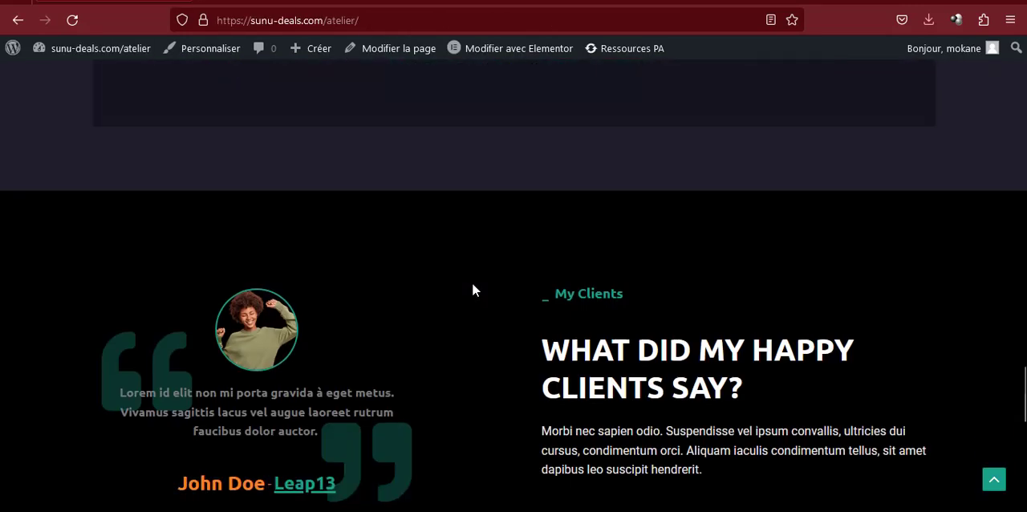
{"action": "scroll", "coordinate": [474, 221], "scroll_direction": "down", "scroll_amount": 5}
{"action": "scroll", "coordinate": [473, 221], "scroll_direction": "down", "scroll_amount": 3}
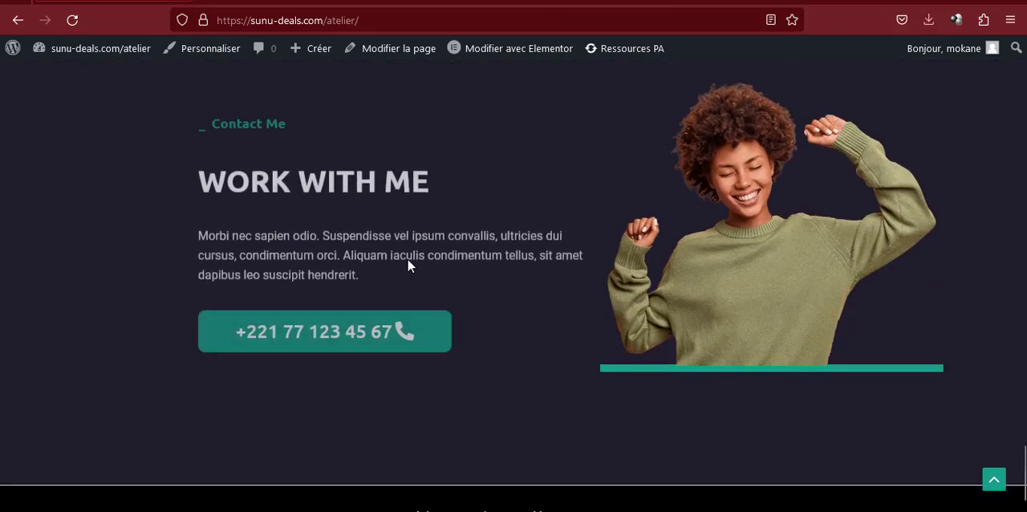
{"action": "scroll", "coordinate": [380, 275], "scroll_direction": "up", "scroll_amount": 3}
{"action": "scroll", "coordinate": [491, 277], "scroll_direction": "up", "scroll_amount": 4}
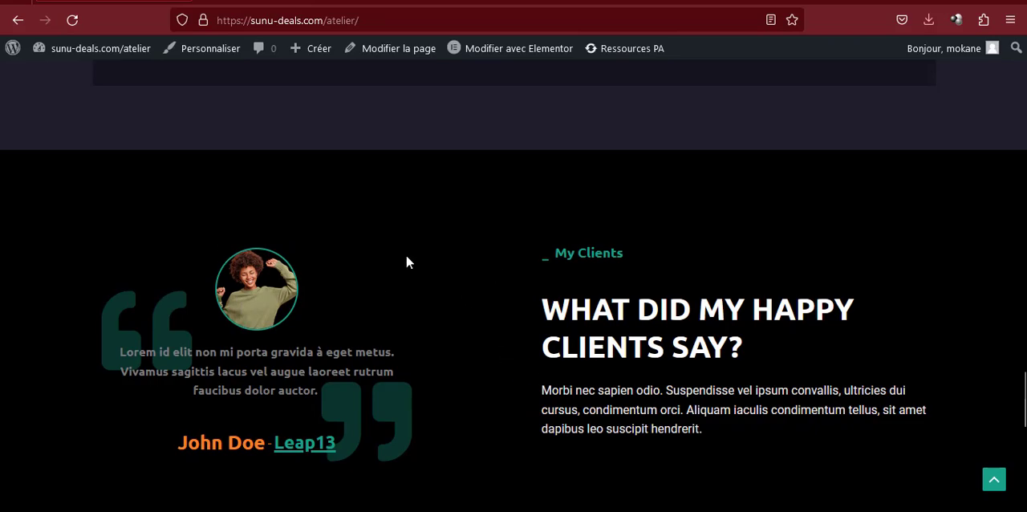
{"action": "scroll", "coordinate": [406, 262], "scroll_direction": "up", "scroll_amount": 10}
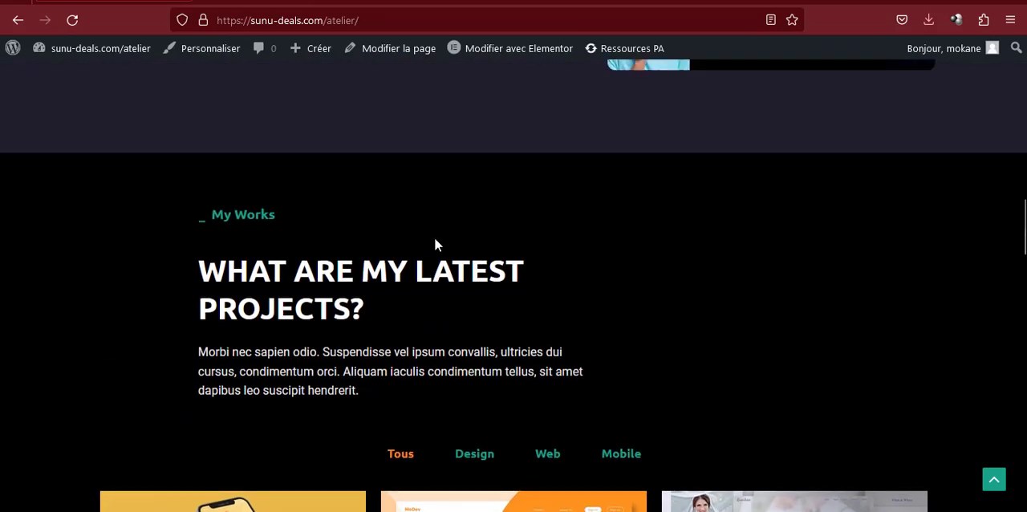
{"action": "scroll", "coordinate": [436, 241], "scroll_direction": "up", "scroll_amount": 6}
{"action": "scroll", "coordinate": [433, 244], "scroll_direction": "down", "scroll_amount": 7}
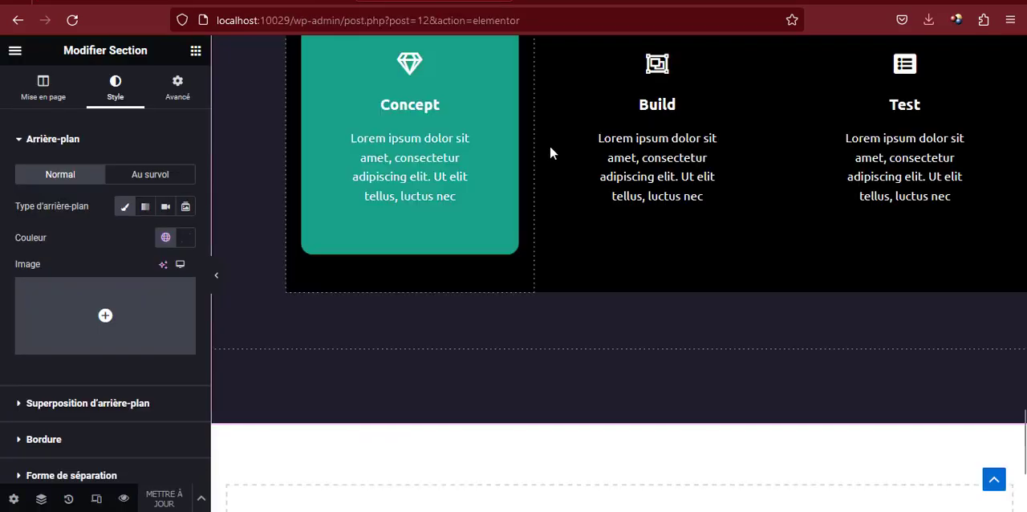
Copy the My Works heading section and paste it into the empty area at the end of the page
{"action": "scroll", "coordinate": [549, 145], "scroll_direction": "up", "scroll_amount": 5}
{"action": "scroll", "coordinate": [550, 145], "scroll_direction": "down", "scroll_amount": 8}
{"action": "scroll", "coordinate": [526, 246], "scroll_direction": "up", "scroll_amount": 8}
{"action": "scroll", "coordinate": [525, 246], "scroll_direction": "up", "scroll_amount": 3}
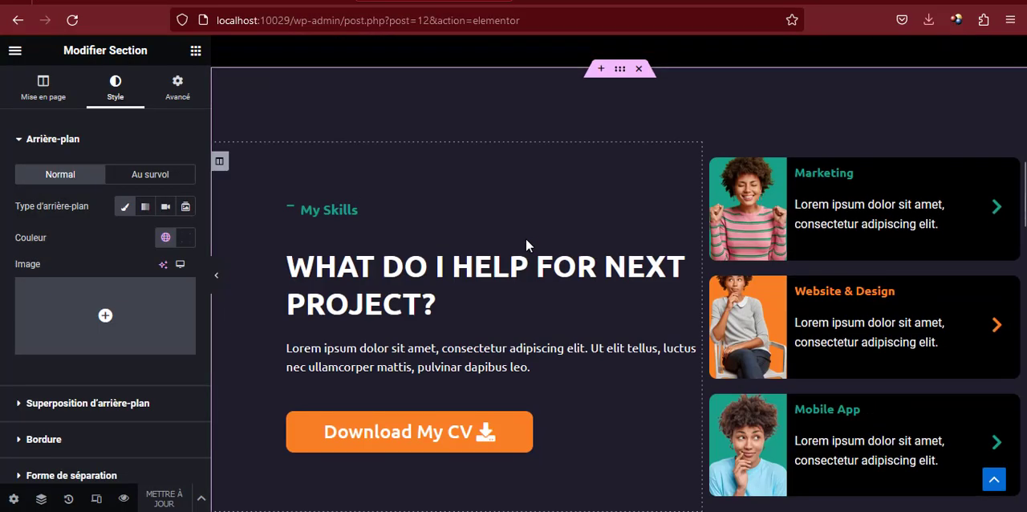
{"action": "scroll", "coordinate": [526, 245], "scroll_direction": "down", "scroll_amount": 7}
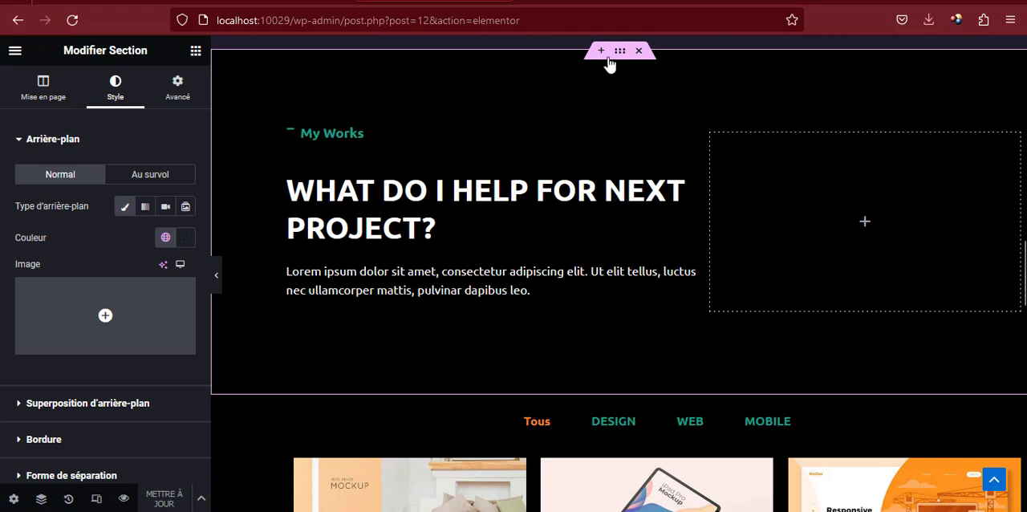
{"action": "right_click", "coordinate": [614, 58]}
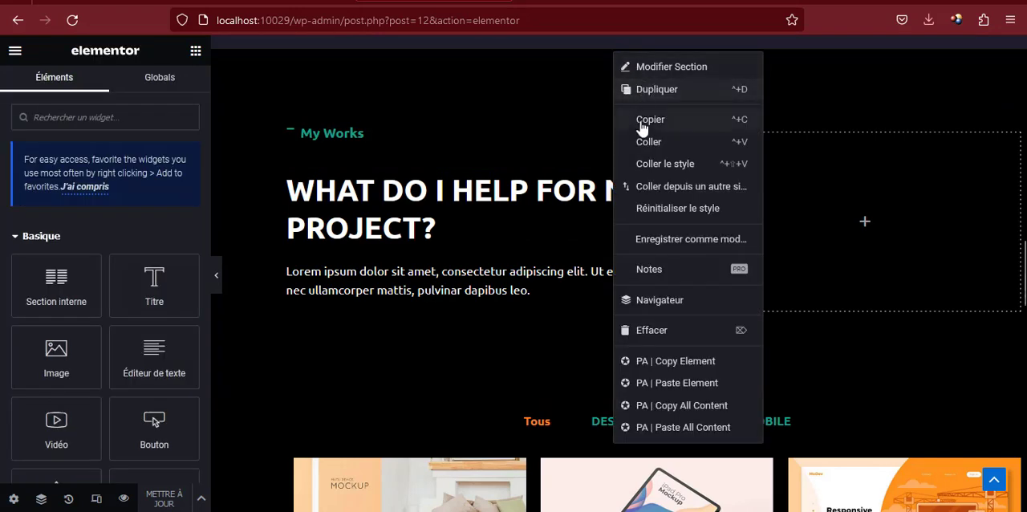
{"action": "left_click", "coordinate": [642, 125]}
{"action": "scroll", "coordinate": [464, 269], "scroll_direction": "down", "scroll_amount": 5}
{"action": "scroll", "coordinate": [476, 273], "scroll_direction": "down", "scroll_amount": 10}
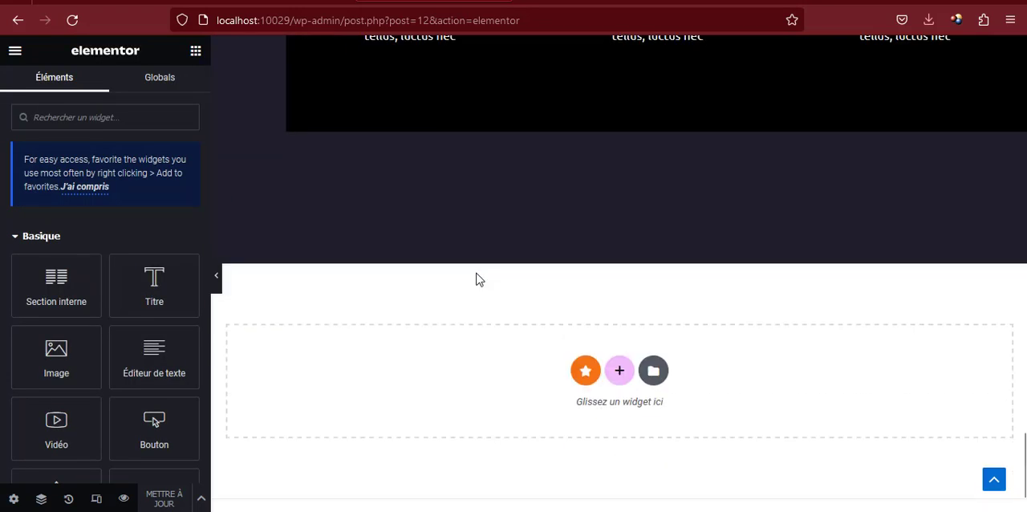
{"action": "right_click", "coordinate": [619, 329]}
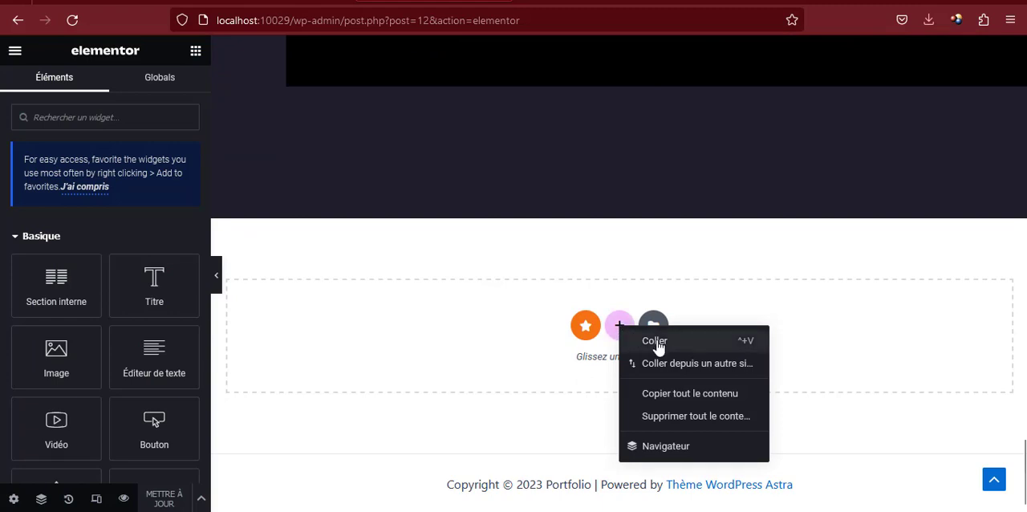
{"action": "left_click", "coordinate": [655, 342]}
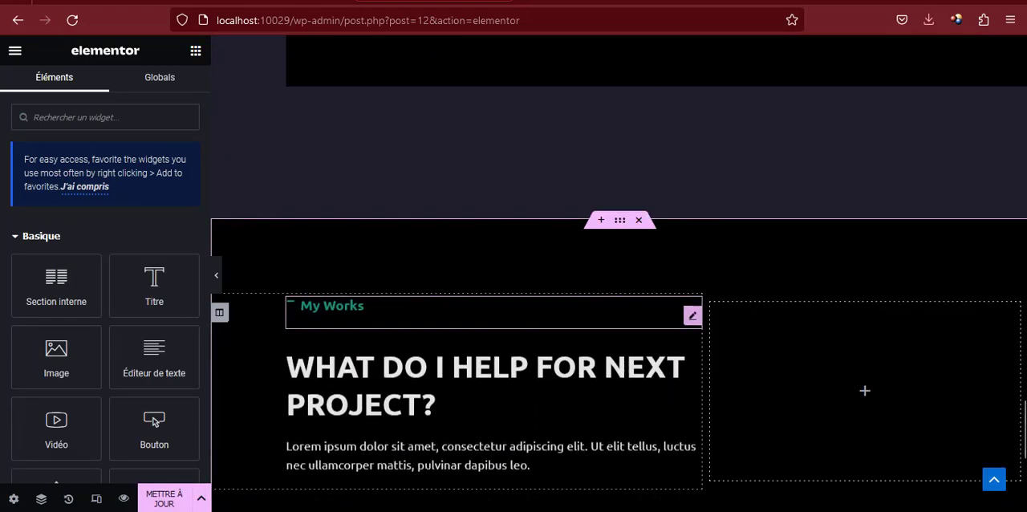
Copy the "My Clients" label from the testimonial section of the reference page and return to the editor
{"action": "left_click", "coordinate": [544, 304]}
{"action": "left_click", "coordinate": [136, 2]}
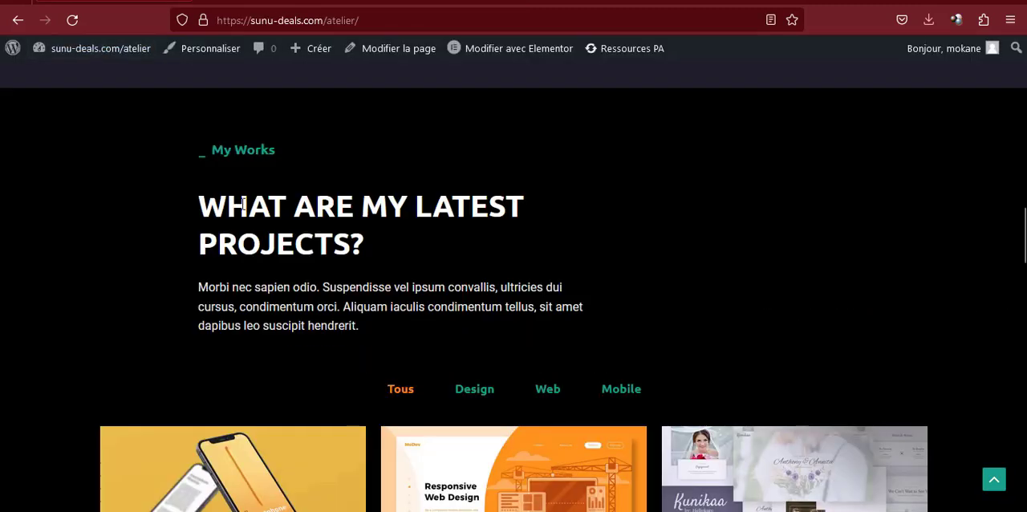
{"action": "scroll", "coordinate": [252, 232], "scroll_direction": "down", "scroll_amount": 15}
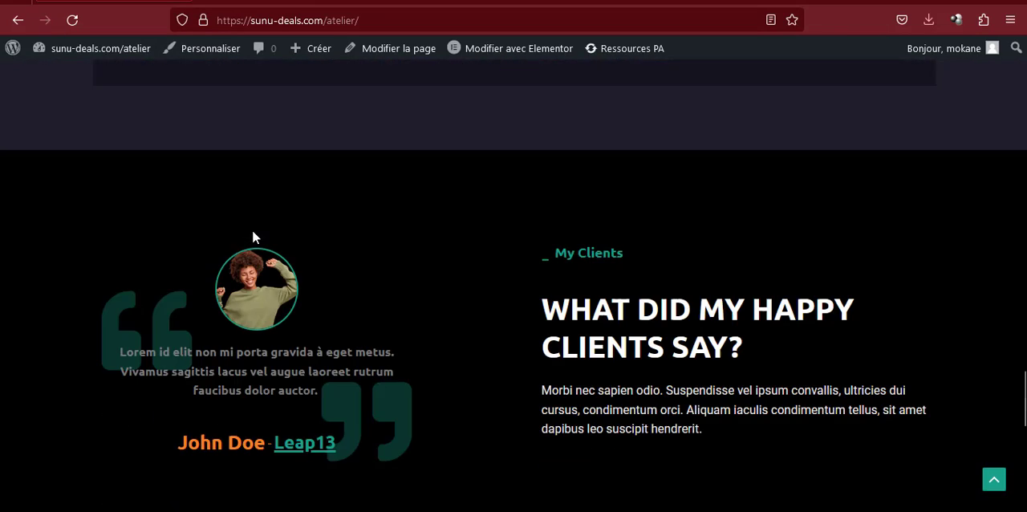
{"action": "scroll", "coordinate": [252, 232], "scroll_direction": "up", "scroll_amount": 3}
{"action": "scroll", "coordinate": [252, 235], "scroll_direction": "up", "scroll_amount": 2}
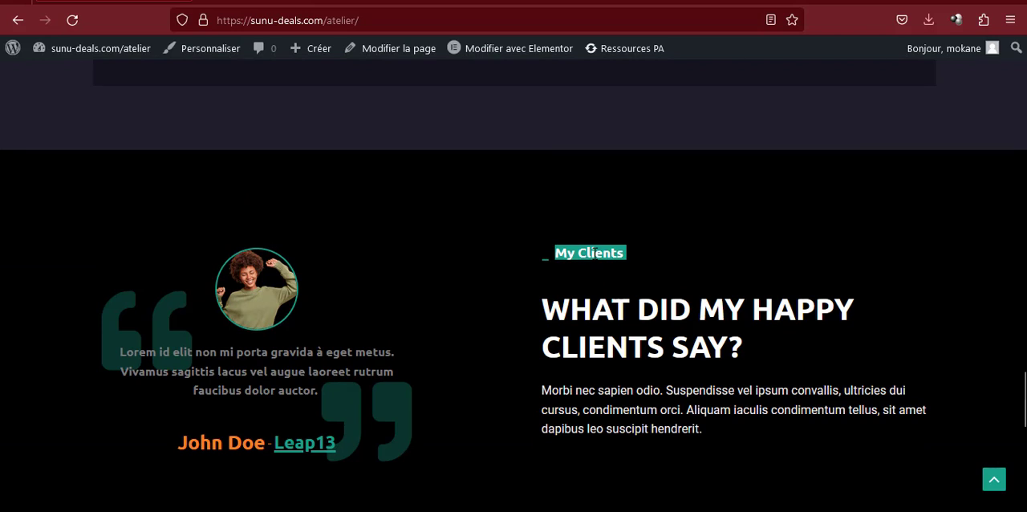
{"action": "left_click", "coordinate": [465, 3]}
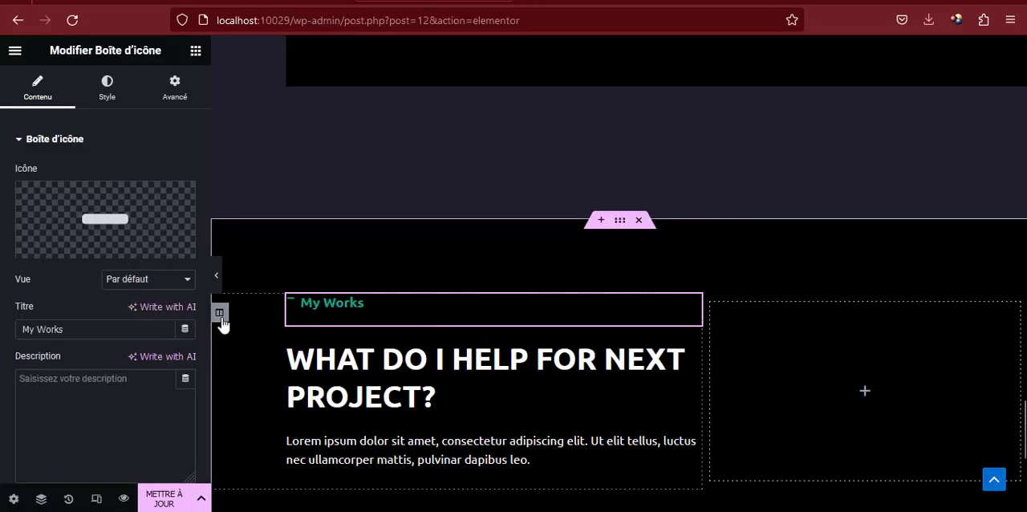
Move the pasted section's heading column to the right of its empty column and set the icon box title to "My Clients"
{"action": "left_click_drag", "start_coordinate": [223, 323], "coordinate": [763, 344]}
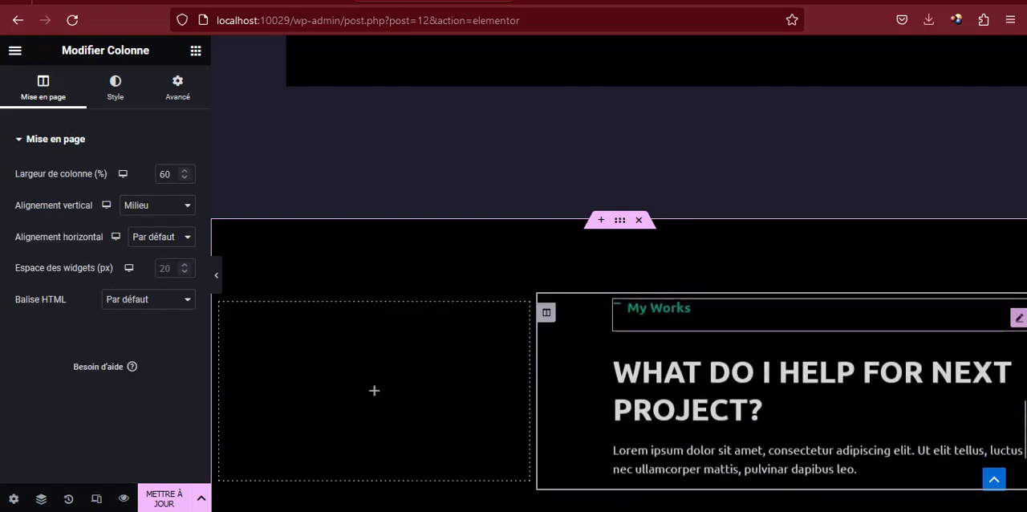
{"action": "left_click", "coordinate": [682, 315]}
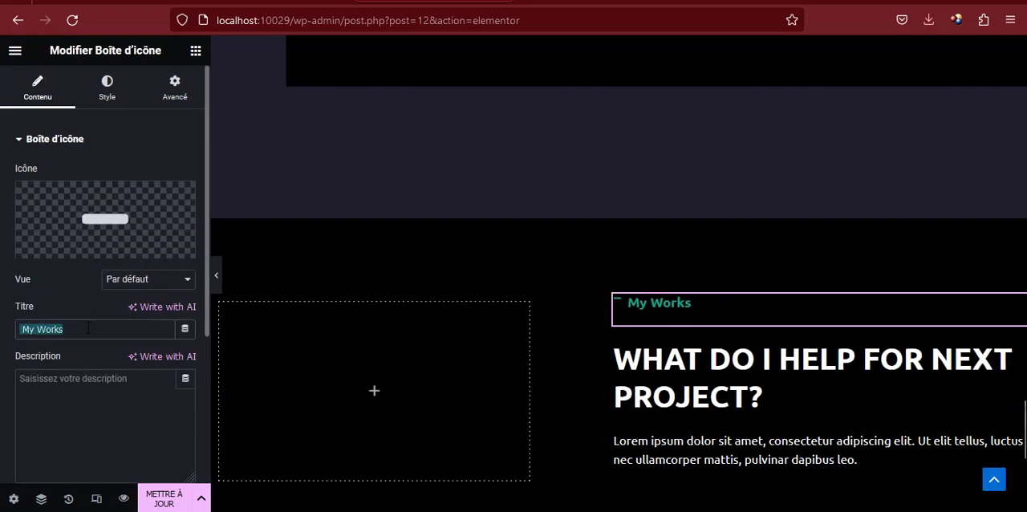
{"action": "type", "text": "My Clients"}
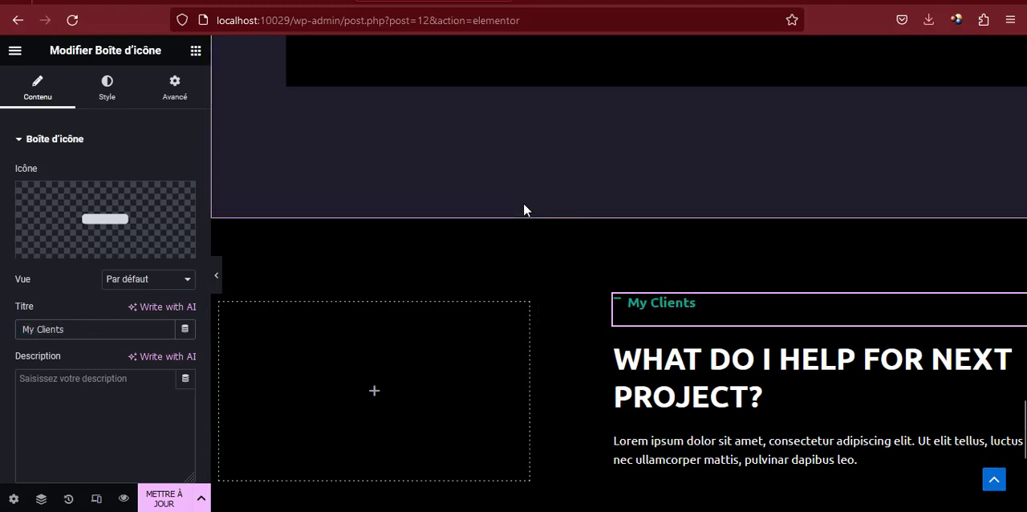
Replace the My Clients section's heading text with "What did my happy clients say?" copied from the reference page
{"action": "left_click", "coordinate": [166, 1]}
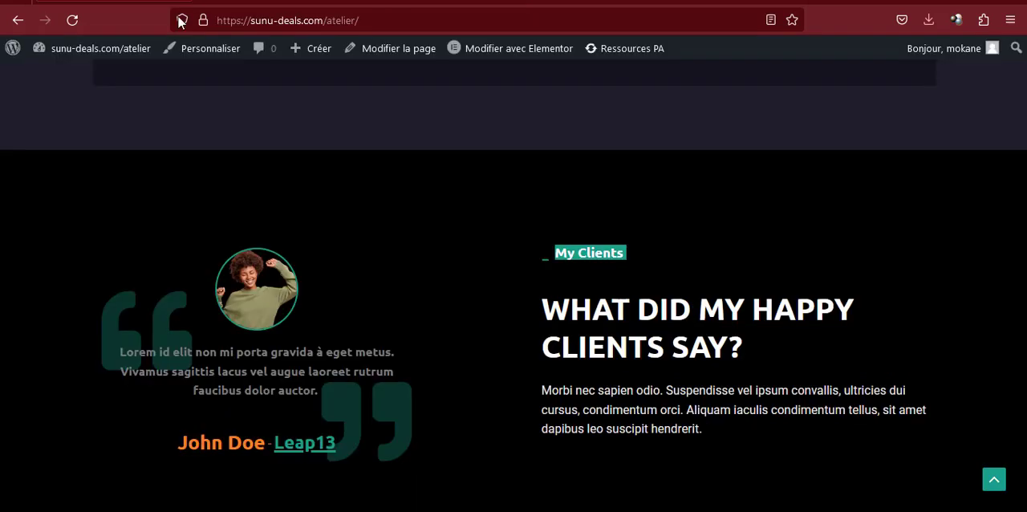
{"action": "triple_click", "coordinate": [632, 313]}
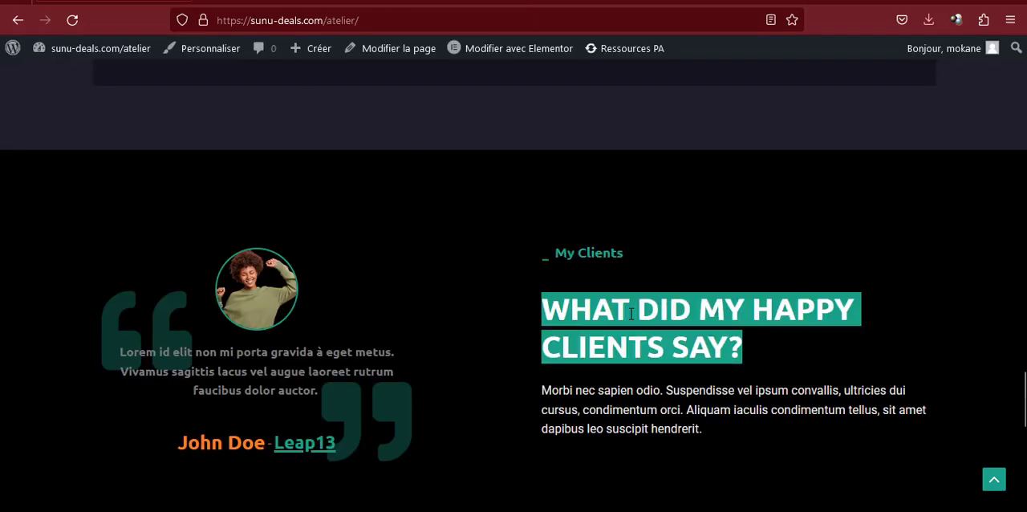
{"action": "left_click", "coordinate": [433, 2]}
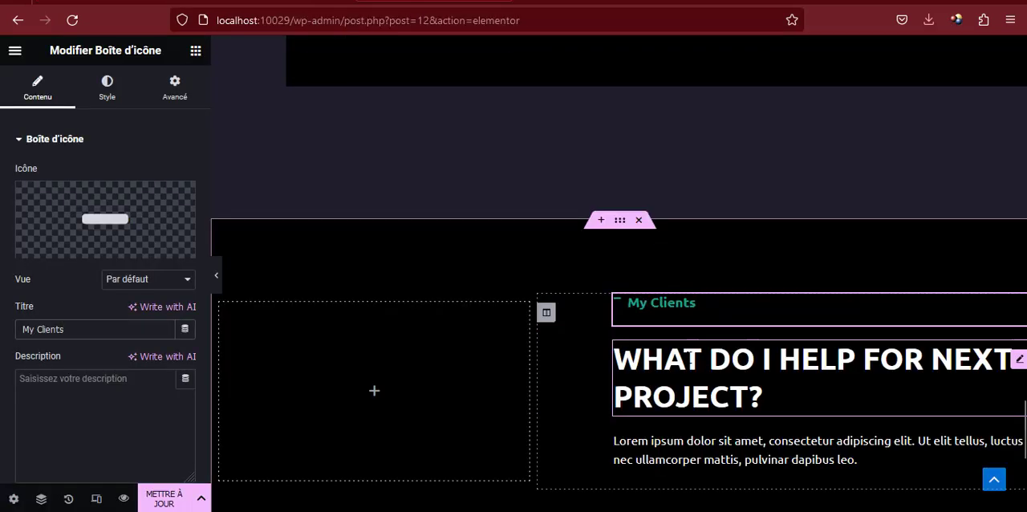
{"action": "left_click", "coordinate": [691, 394]}
{"action": "left_click", "coordinate": [91, 210]}
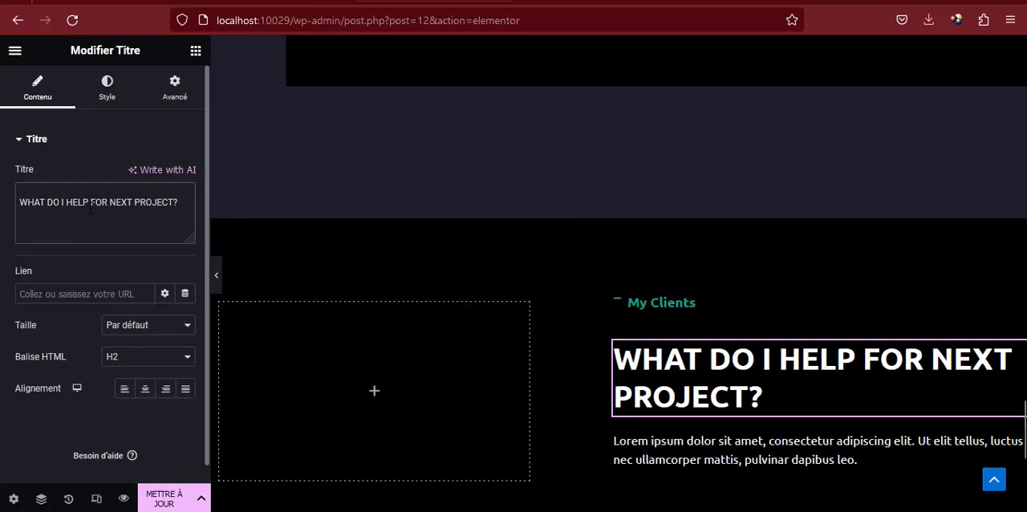
{"action": "key", "text": "ctrl+a"}
{"action": "type", "text": "What did my happy clients say?"}
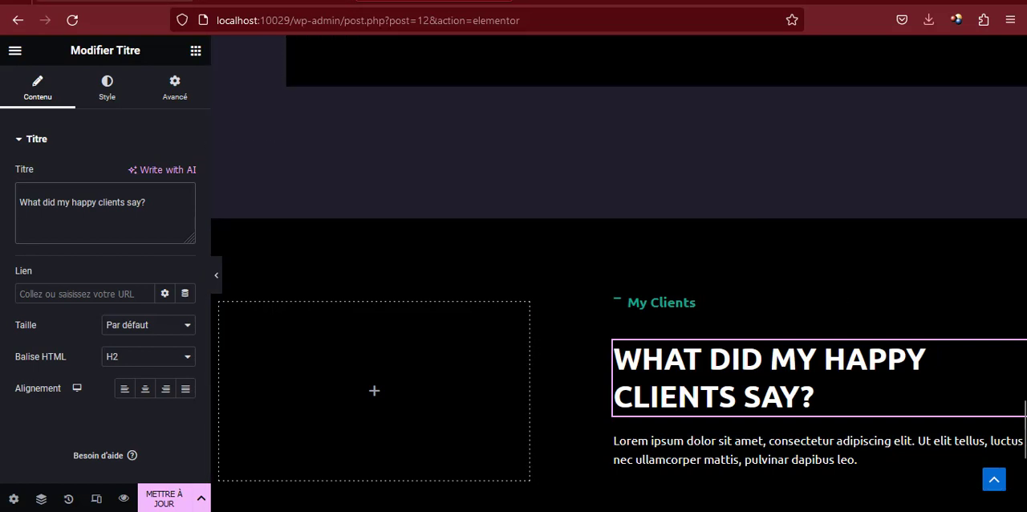
Check the reference testimonial, then find the PA Témoignage widget and place it in the empty column beside the My Clients heading
{"action": "left_click", "coordinate": [101, 0]}
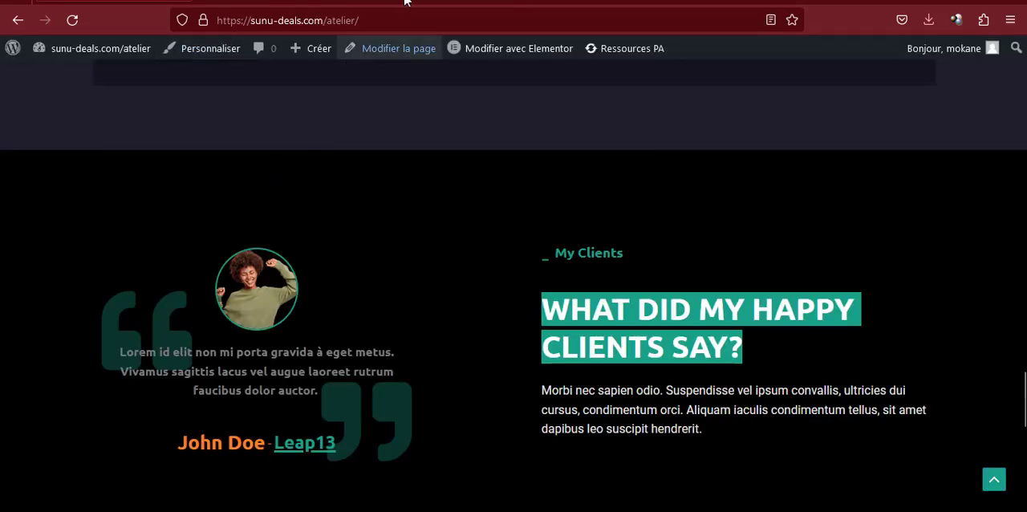
{"action": "left_click", "coordinate": [434, 2]}
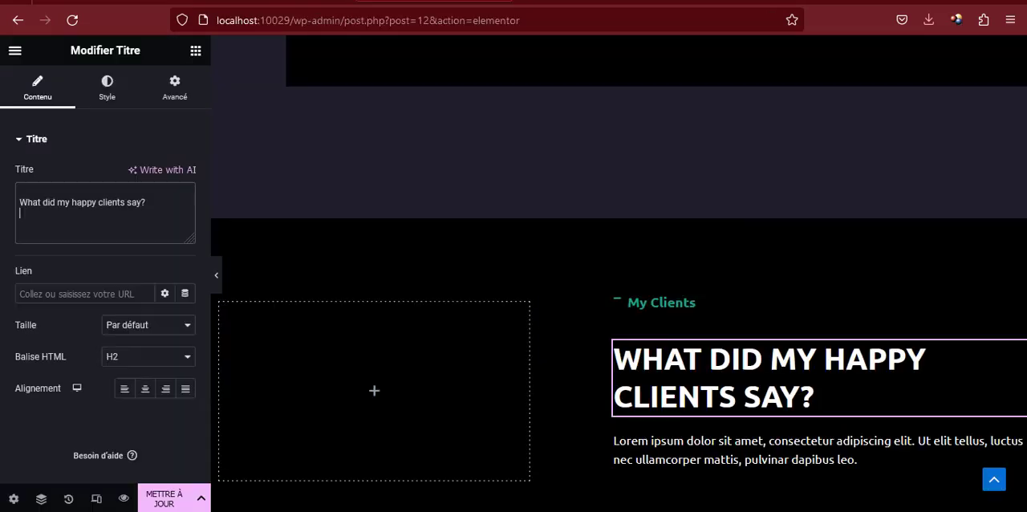
{"action": "left_click", "coordinate": [195, 52]}
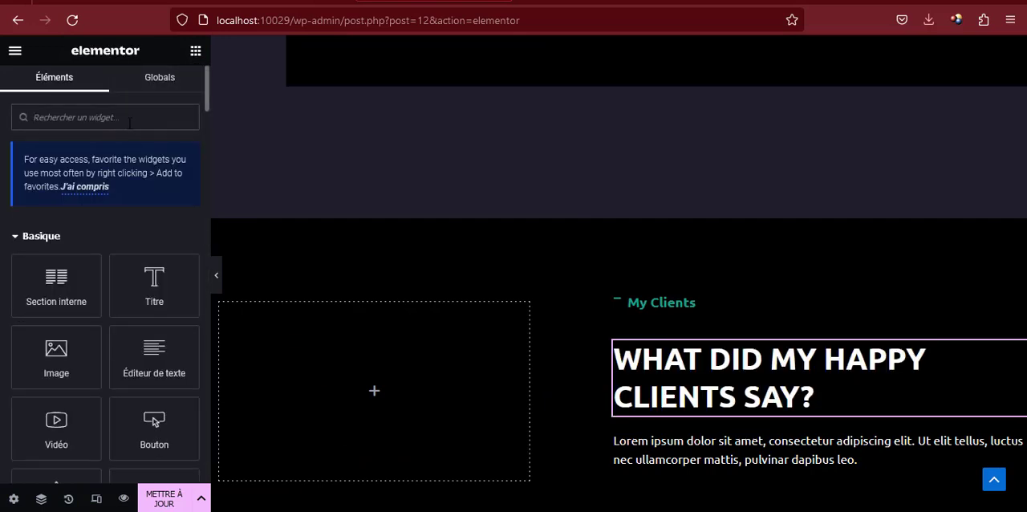
{"action": "type", "text": "t"}
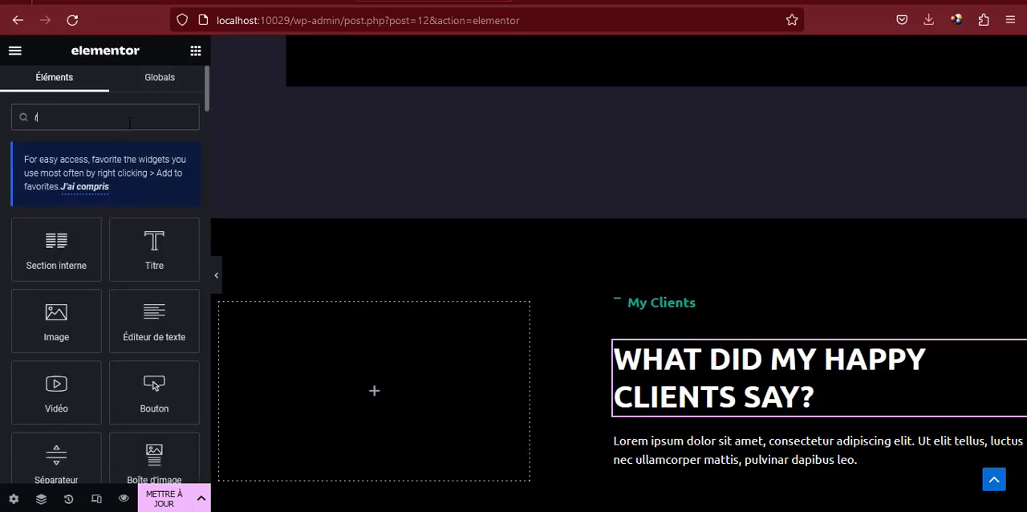
{"action": "type", "text": "émo"}
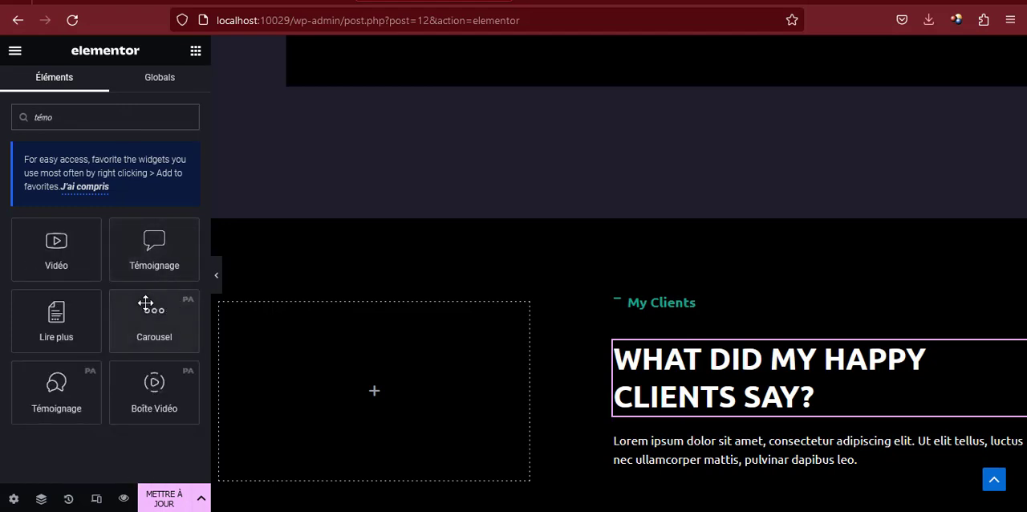
{"action": "left_click_drag", "start_coordinate": [51, 390], "coordinate": [330, 398]}
{"action": "scroll", "coordinate": [343, 325], "scroll_direction": "down", "scroll_amount": 2}
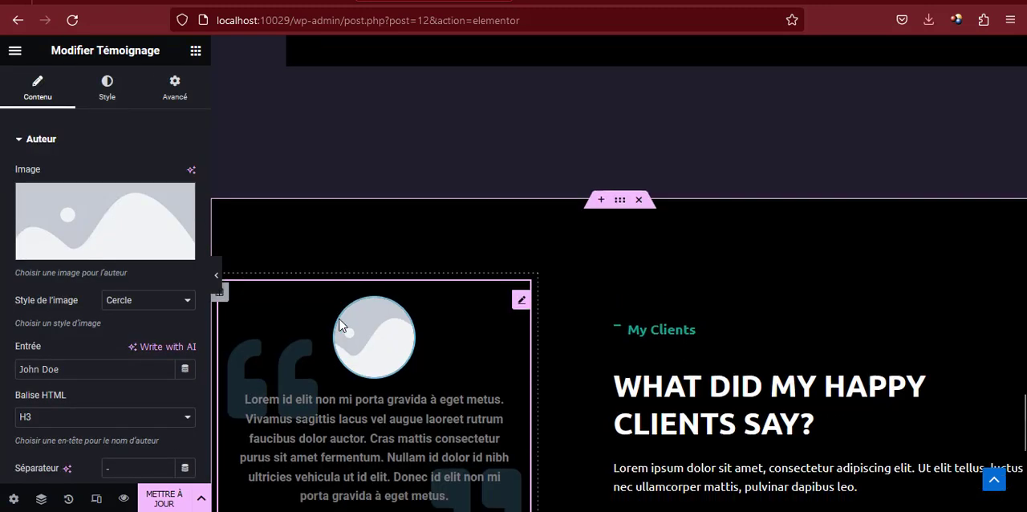
Upload avant-pied.png from the images folder and use it as the testimonial author's picture
{"action": "left_click", "coordinate": [101, 232]}
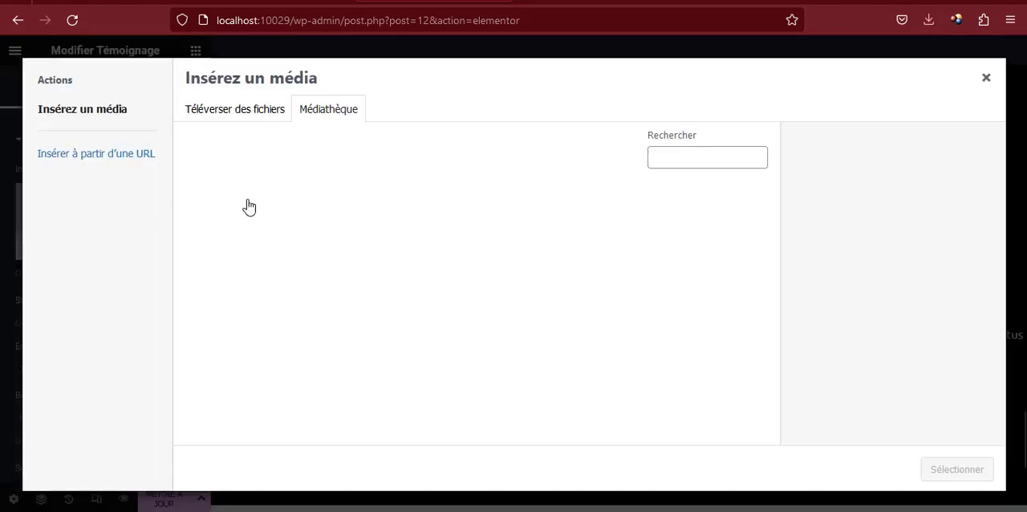
{"action": "left_click", "coordinate": [231, 112]}
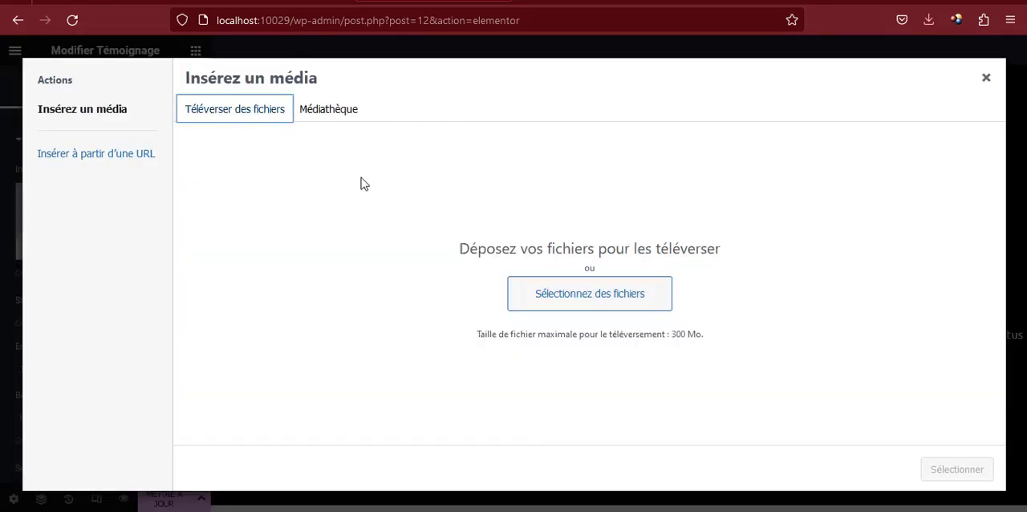
{"action": "left_click", "coordinate": [560, 288]}
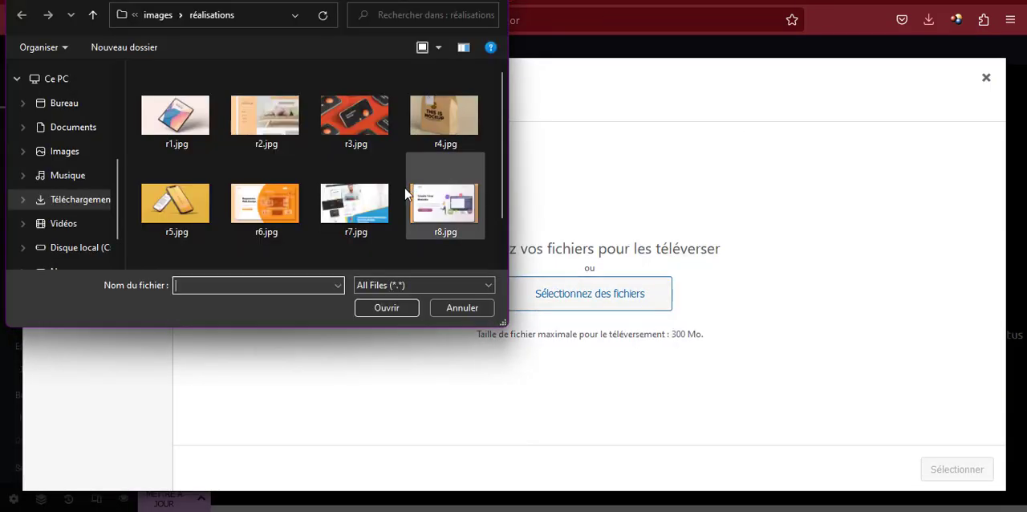
{"action": "left_click", "coordinate": [158, 15]}
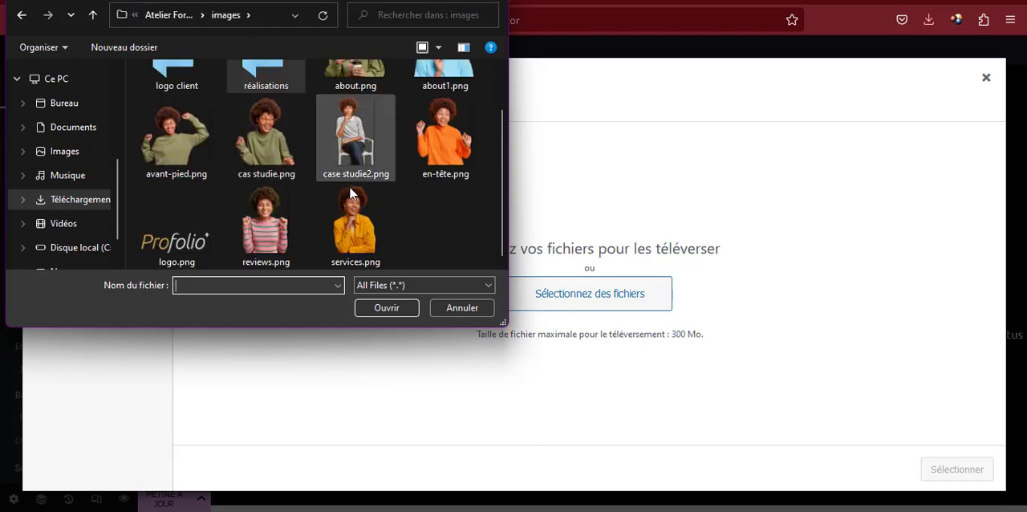
{"action": "double_click", "coordinate": [166, 133]}
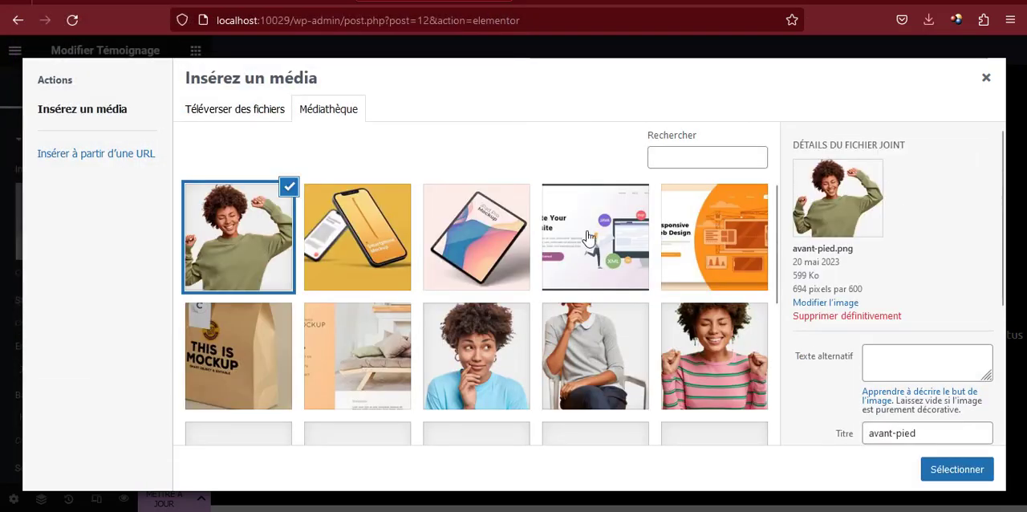
{"action": "left_click", "coordinate": [939, 470]}
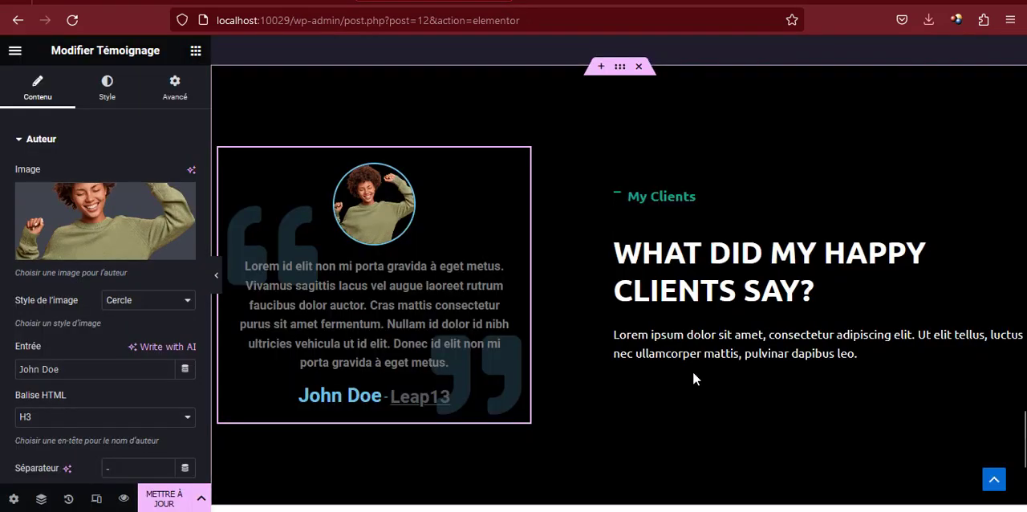
Set the testimonial image's border colour to the global colour verte
{"action": "left_click", "coordinate": [108, 97]}
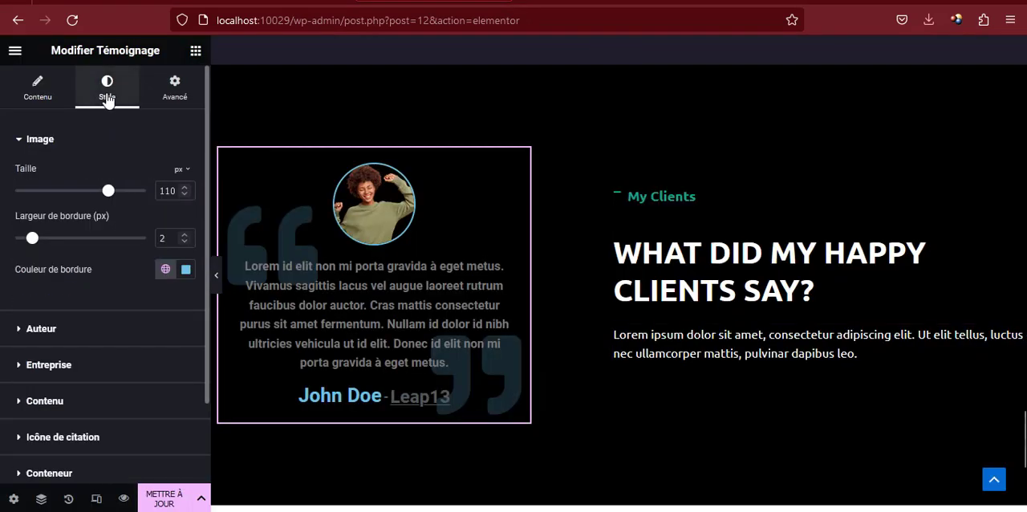
{"action": "left_click", "coordinate": [166, 269]}
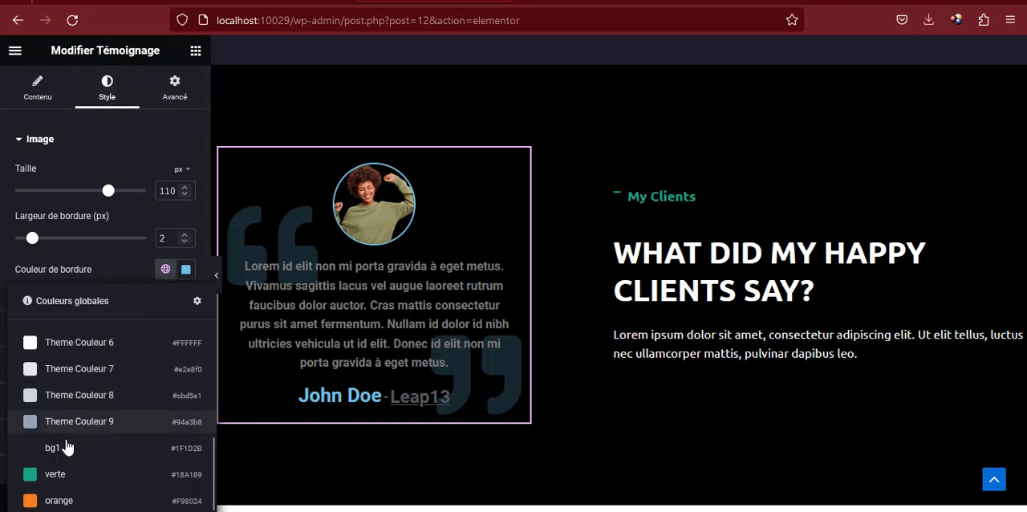
{"action": "left_click", "coordinate": [54, 475]}
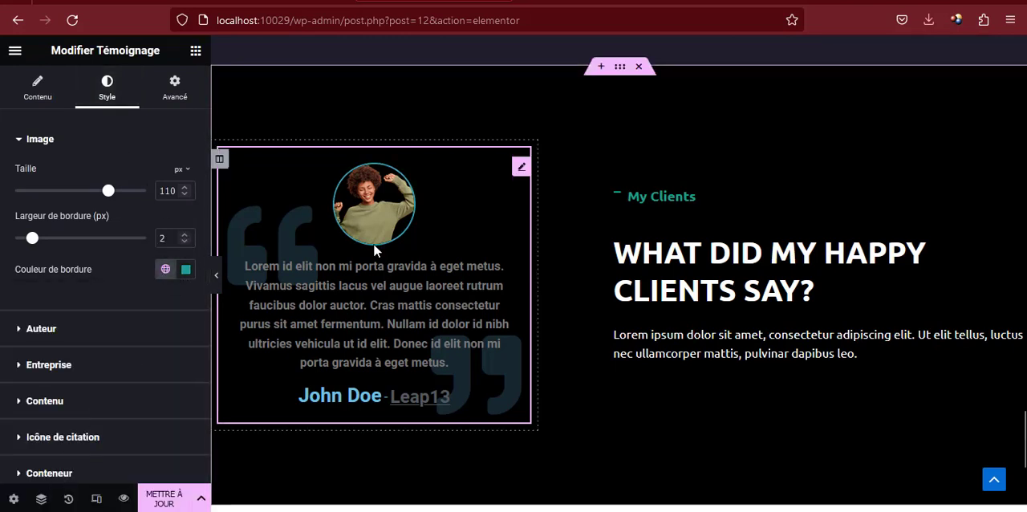
Apply the global colour verte to both the testimonial's author name and its separator
{"action": "left_click", "coordinate": [50, 333]}
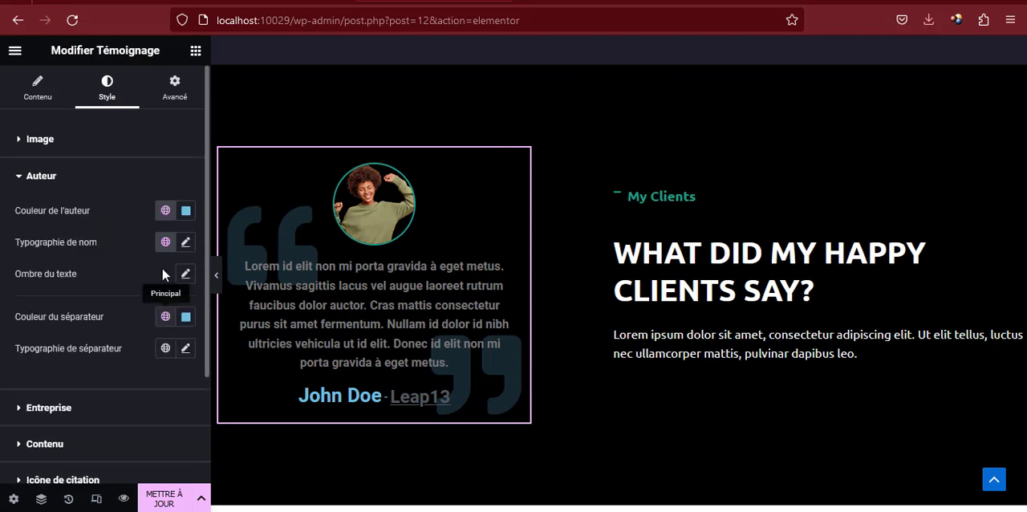
{"action": "left_click", "coordinate": [167, 213]}
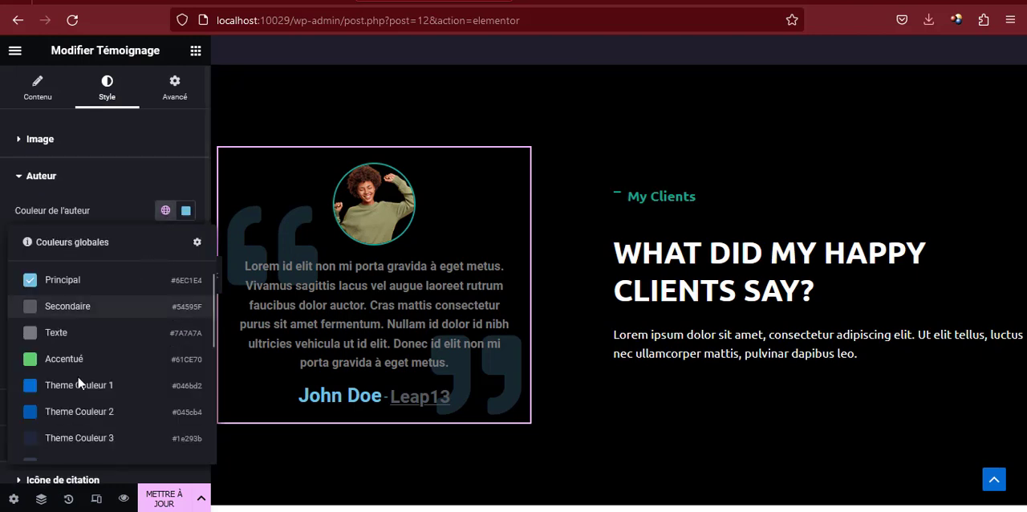
{"action": "scroll", "coordinate": [77, 405], "scroll_direction": "down", "scroll_amount": 3}
{"action": "left_click", "coordinate": [71, 417]}
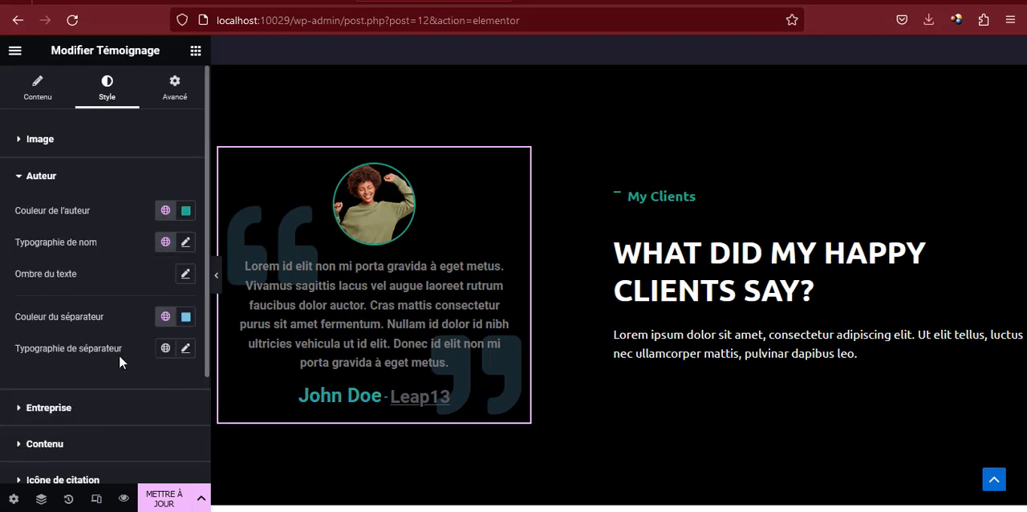
{"action": "left_click", "coordinate": [167, 318]}
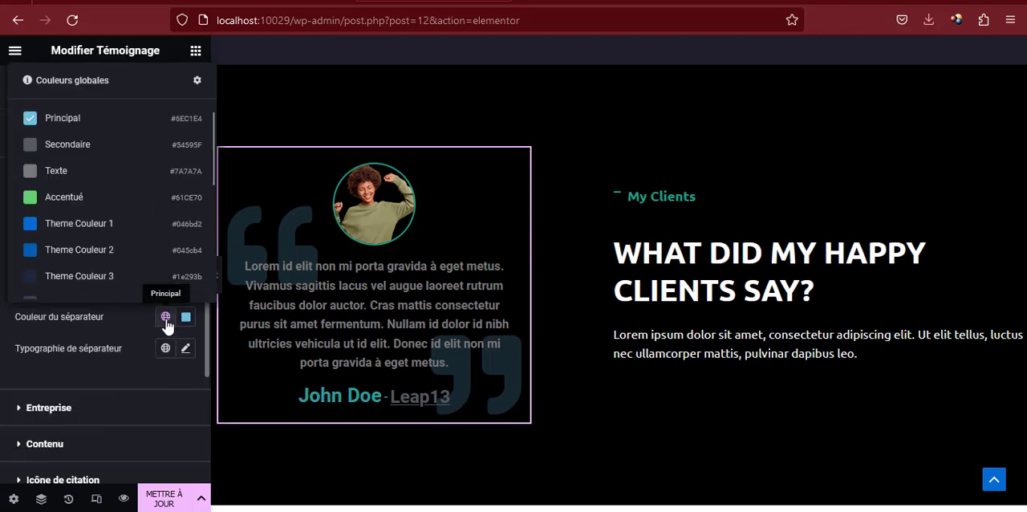
{"action": "scroll", "coordinate": [96, 241], "scroll_direction": "down", "scroll_amount": 1}
{"action": "left_click", "coordinate": [85, 260]}
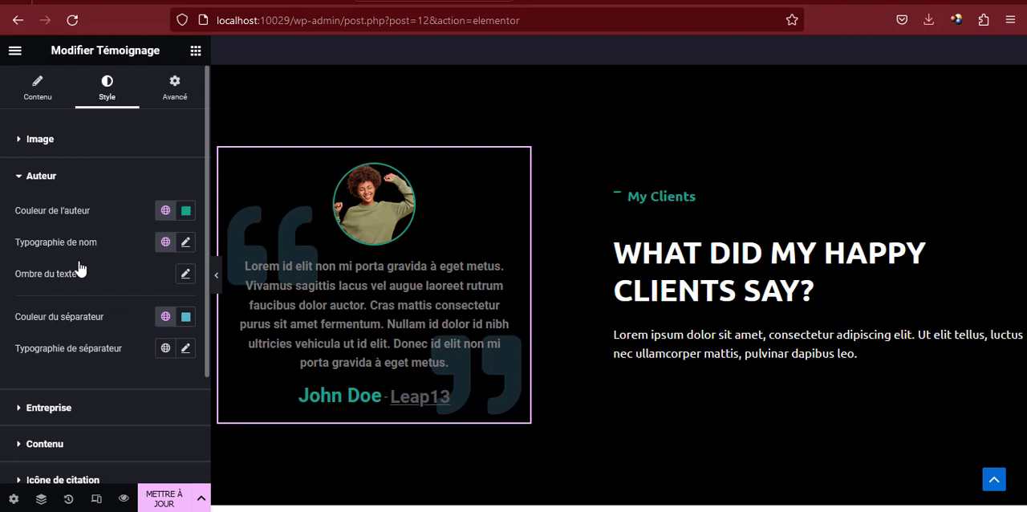
Set the testimonial's company name colour to the global colour orange
{"action": "left_click", "coordinate": [49, 409]}
{"action": "scroll", "coordinate": [121, 264], "scroll_direction": "down", "scroll_amount": 2}
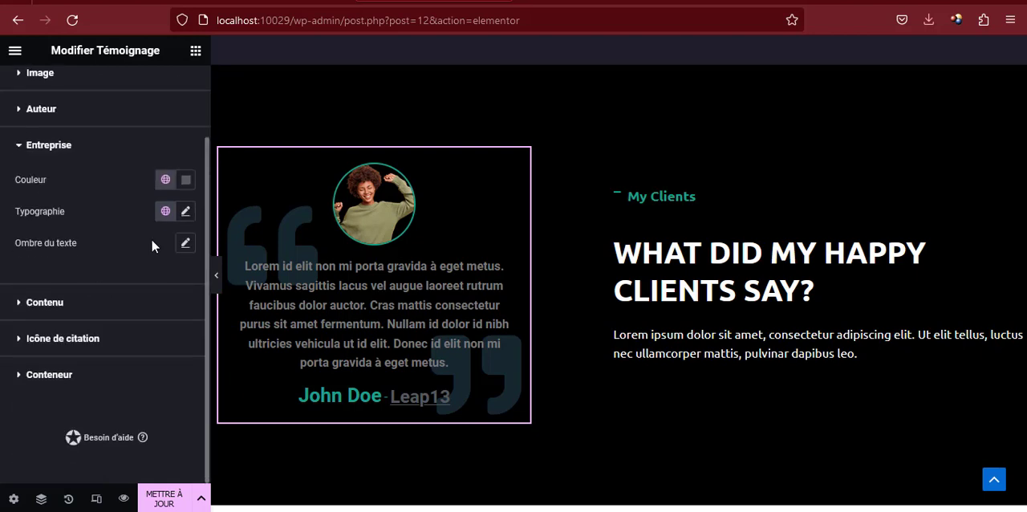
{"action": "left_click", "coordinate": [167, 181]}
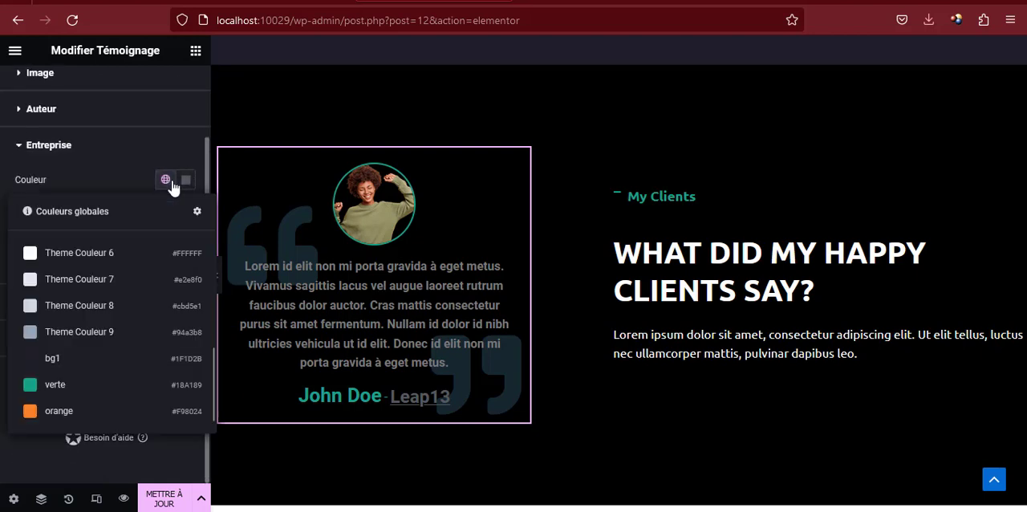
{"action": "left_click", "coordinate": [59, 411]}
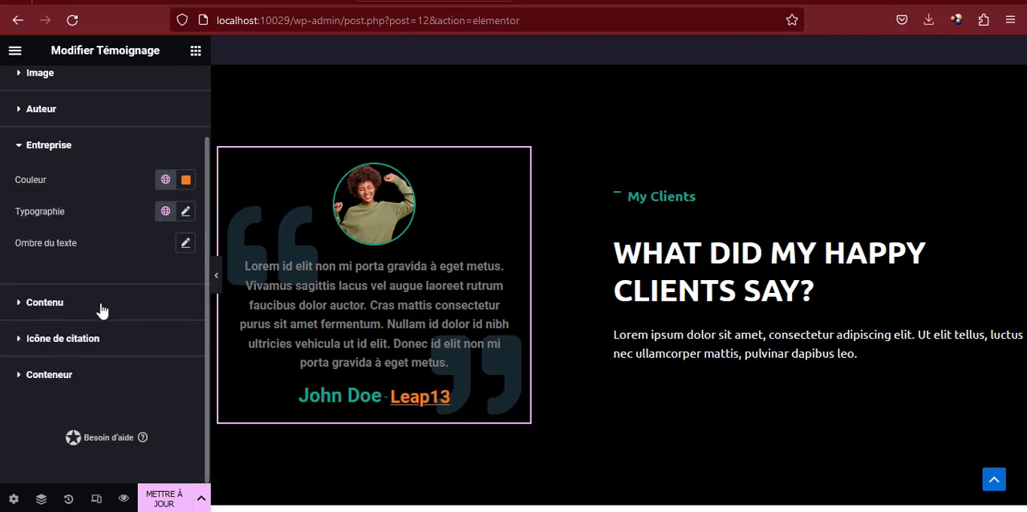
Colour the testimonial's quotation icons with the global verte and lower the opacity to give #18A18963
{"action": "left_click", "coordinate": [80, 339]}
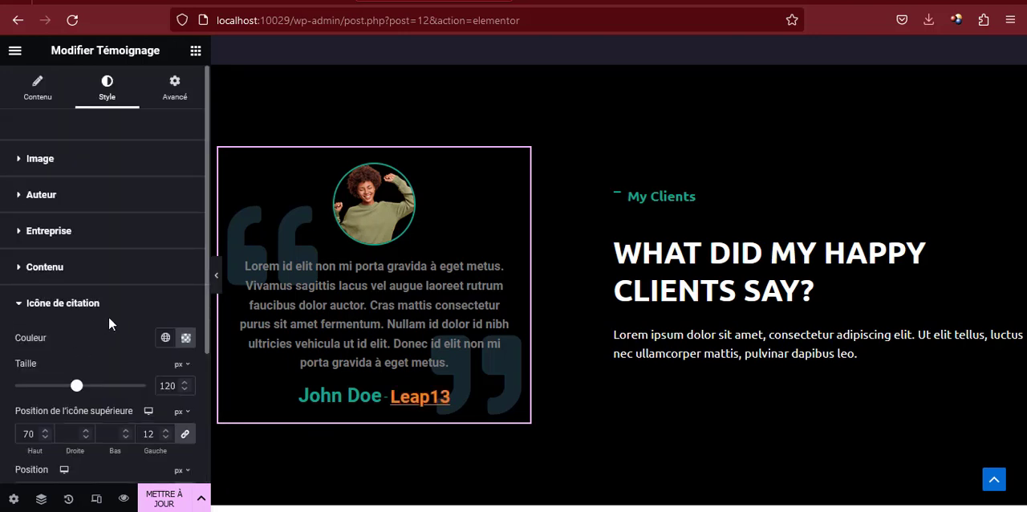
{"action": "left_click", "coordinate": [180, 341]}
{"action": "left_click", "coordinate": [169, 341]}
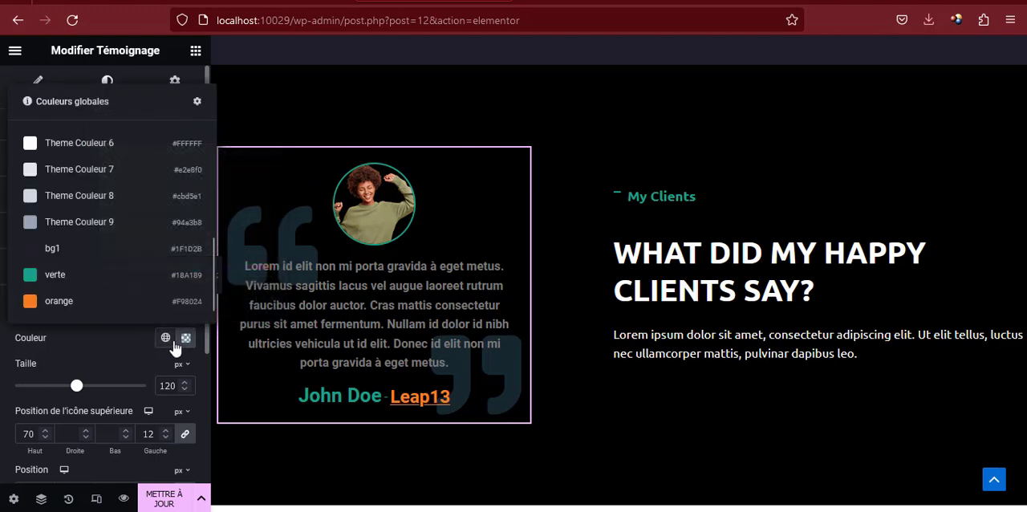
{"action": "left_click", "coordinate": [108, 284]}
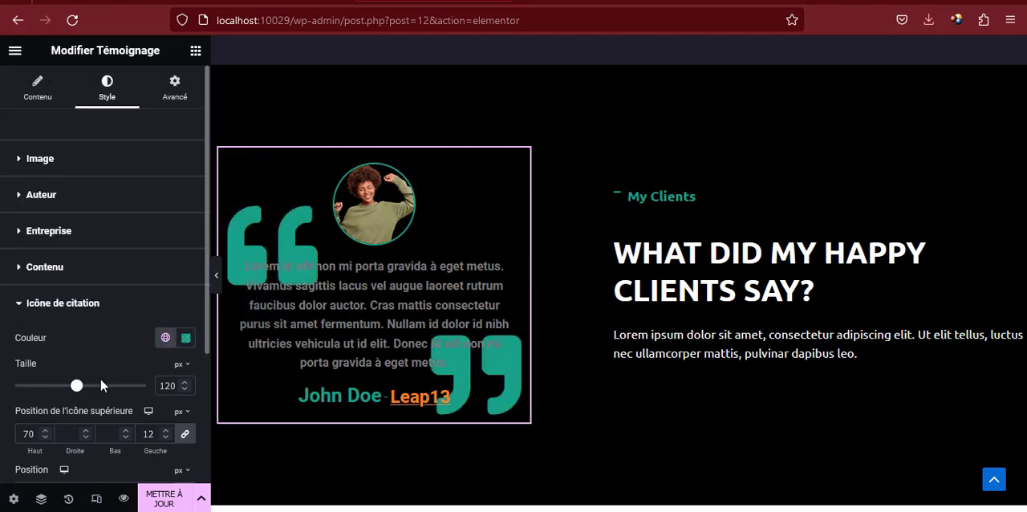
{"action": "left_click", "coordinate": [186, 338]}
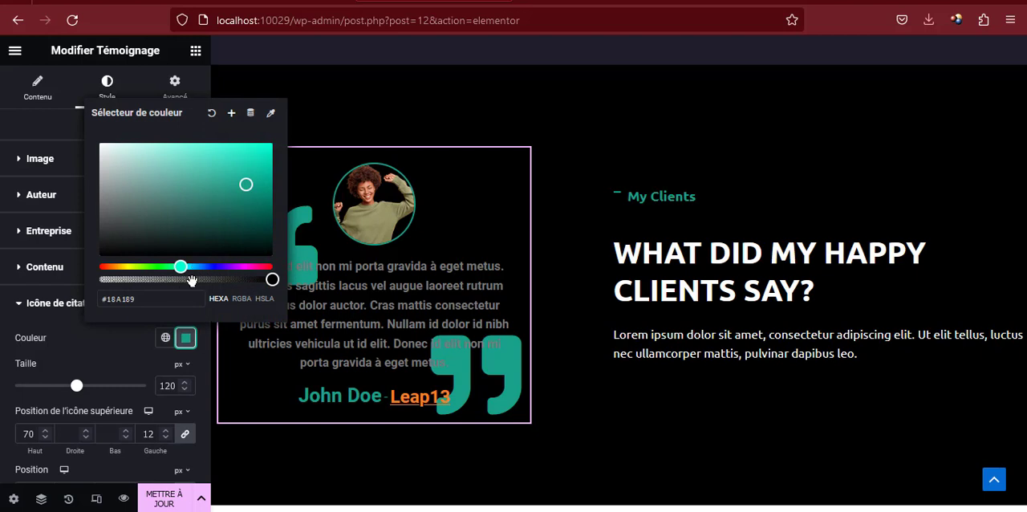
{"action": "left_click_drag", "start_coordinate": [191, 279], "coordinate": [166, 279]}
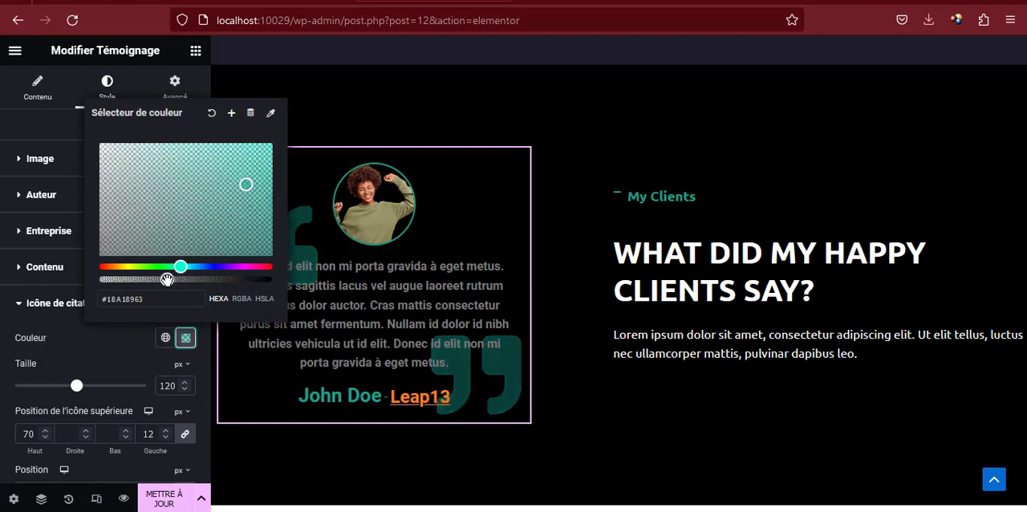
{"action": "left_click", "coordinate": [186, 342]}
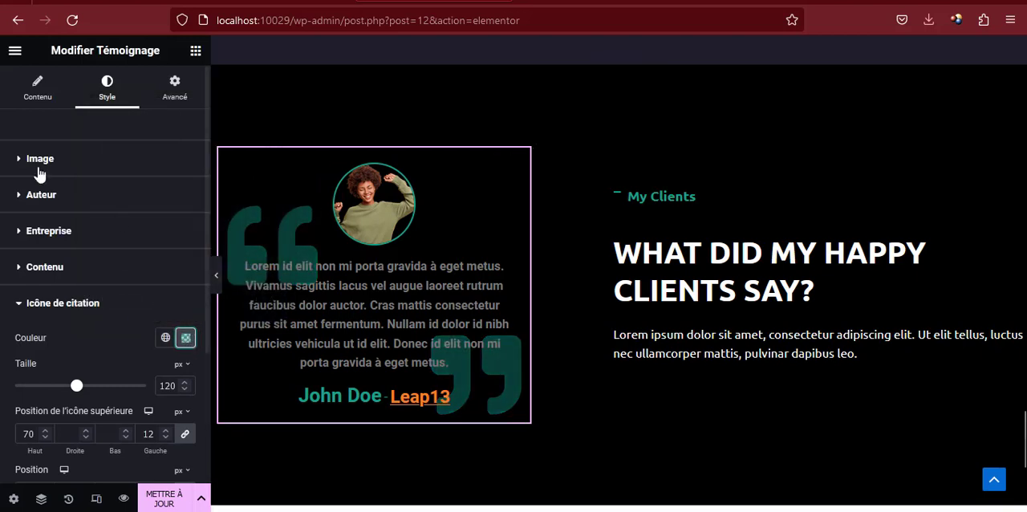
Delete the closing sentence "Donec id elit non mi porta gravida à eget metus." from the testimonial text and save the page
{"action": "left_click", "coordinate": [42, 89]}
{"action": "scroll", "coordinate": [109, 268], "scroll_direction": "down", "scroll_amount": 5}
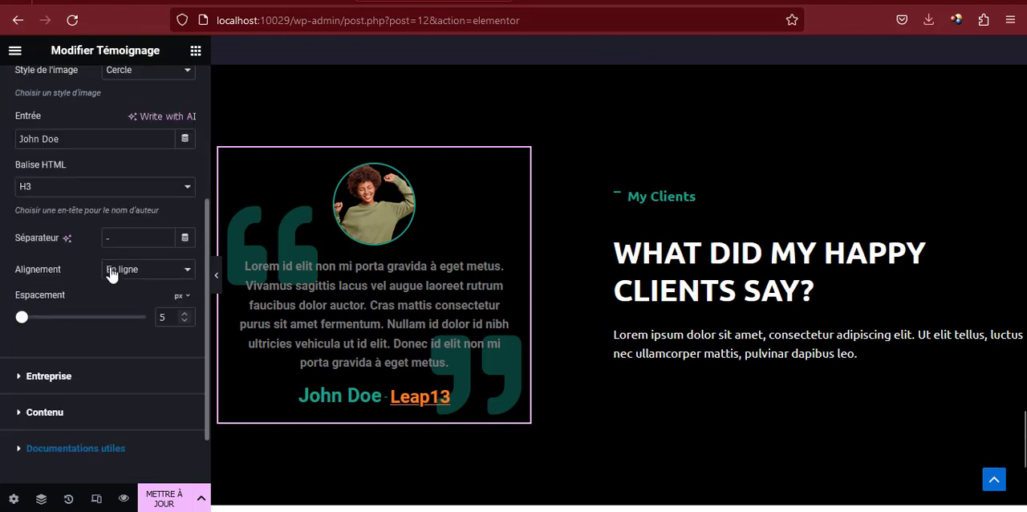
{"action": "left_click", "coordinate": [40, 344]}
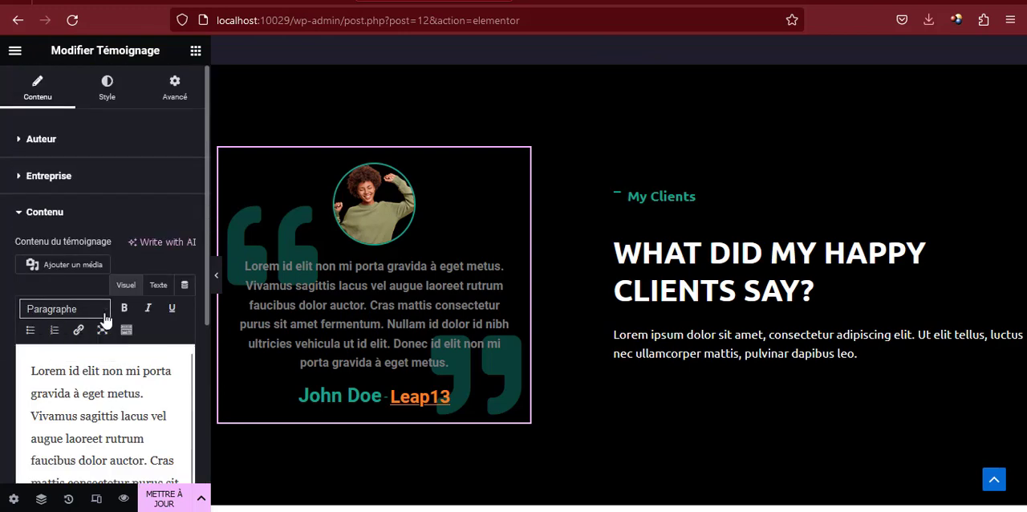
{"action": "scroll", "coordinate": [102, 356], "scroll_direction": "down", "scroll_amount": 3}
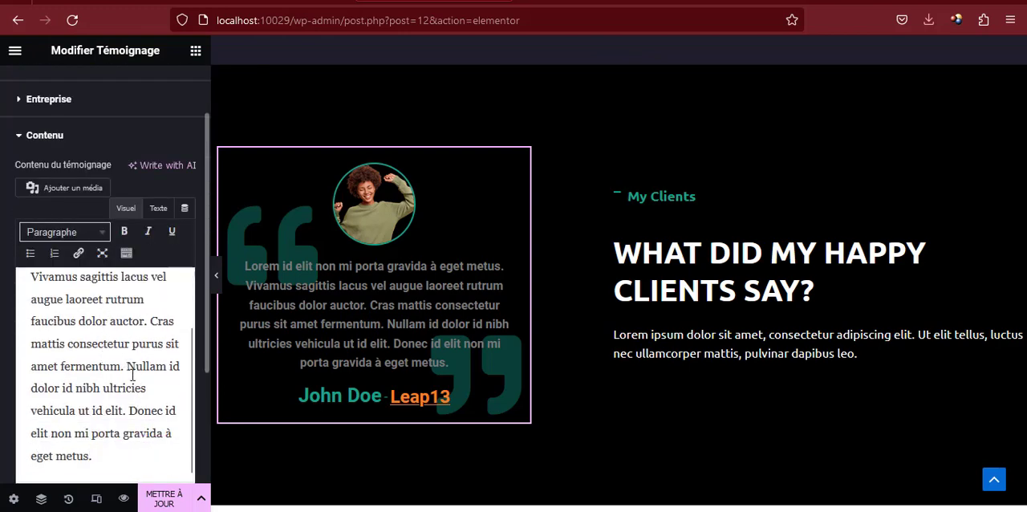
{"action": "left_click_drag", "start_coordinate": [127, 410], "coordinate": [136, 461]}
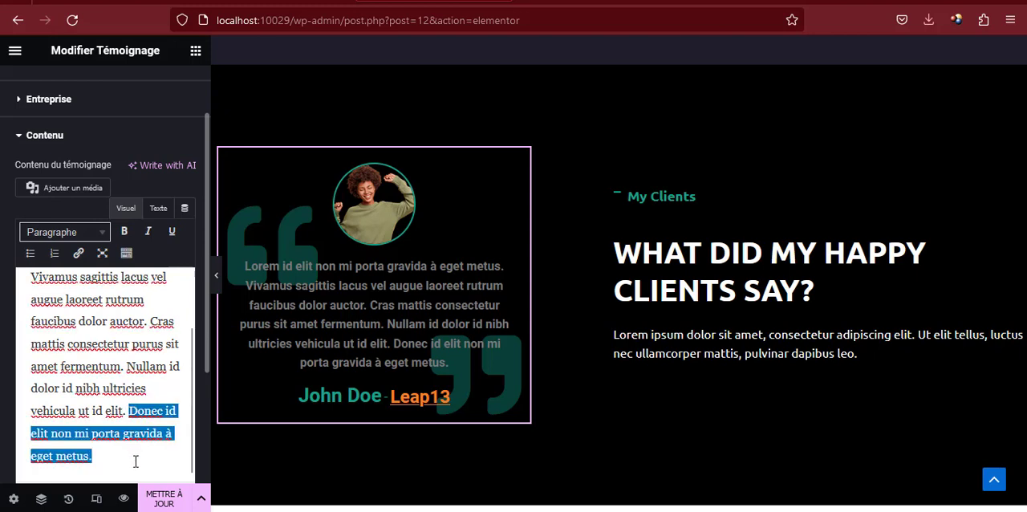
{"action": "key", "text": "BackSpace"}
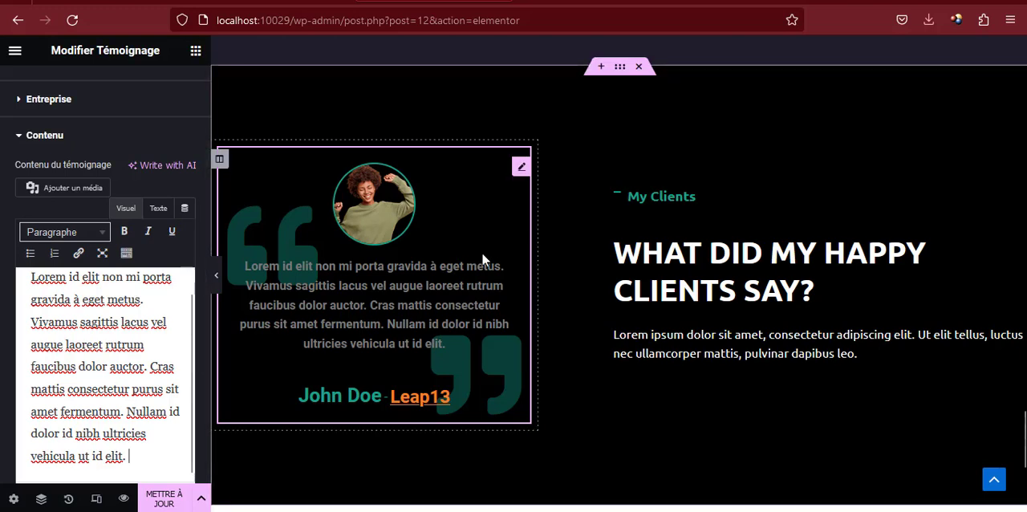
{"action": "scroll", "coordinate": [511, 243], "scroll_direction": "down", "scroll_amount": 2}
{"action": "scroll", "coordinate": [511, 244], "scroll_direction": "up", "scroll_amount": 4}
{"action": "scroll", "coordinate": [511, 239], "scroll_direction": "down", "scroll_amount": 2}
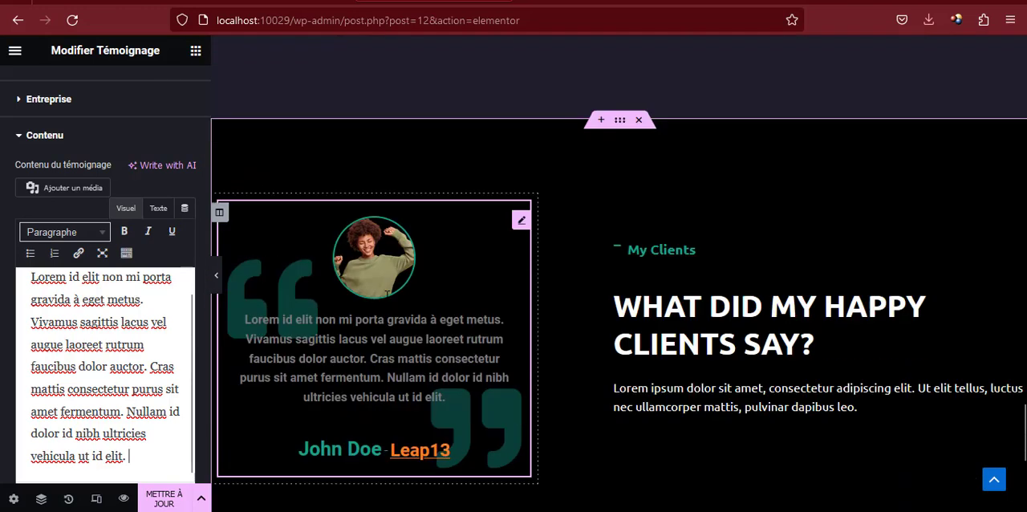
{"action": "left_click", "coordinate": [163, 498]}
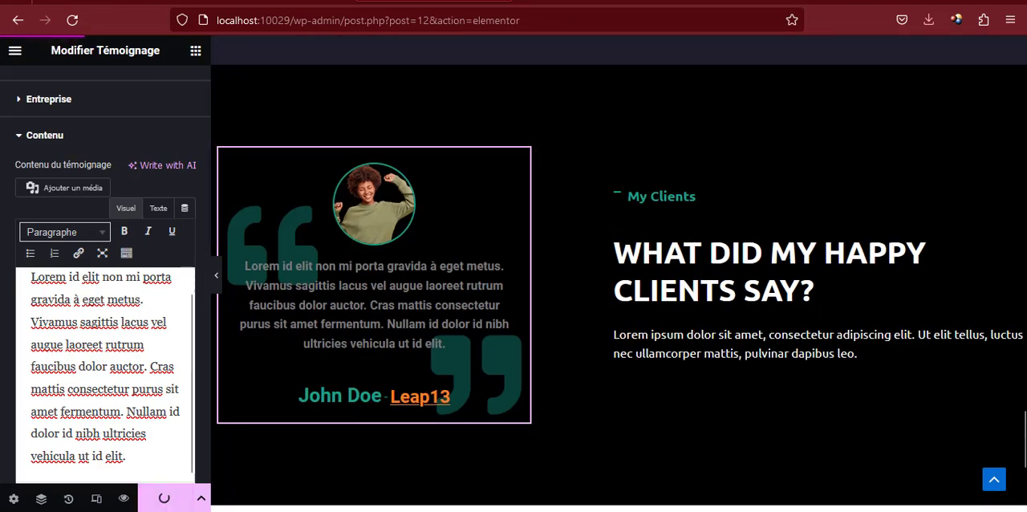
Check the Contact Me section on the reference page and duplicate the My Clients section as its base
{"action": "left_click", "coordinate": [126, 4]}
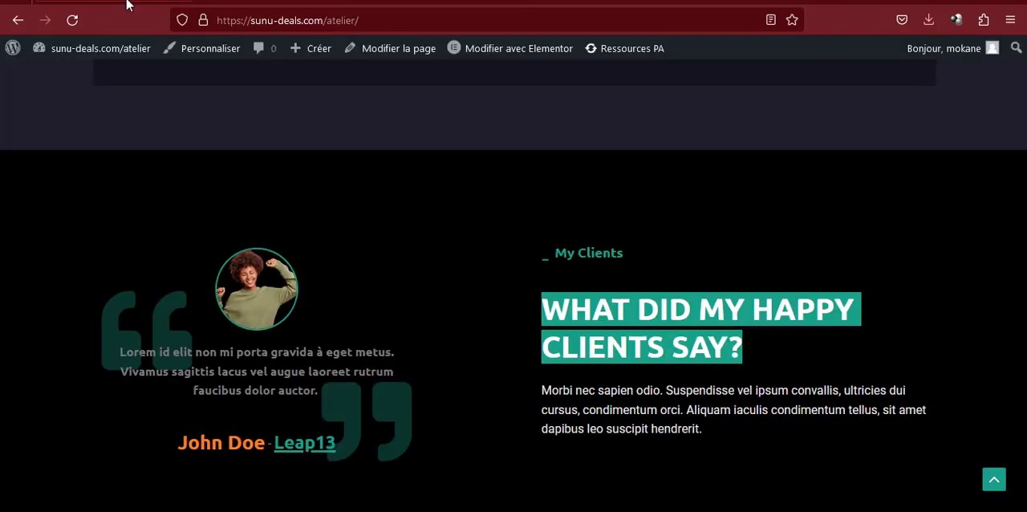
{"action": "scroll", "coordinate": [493, 215], "scroll_direction": "down", "scroll_amount": 3}
{"action": "scroll", "coordinate": [500, 214], "scroll_direction": "down", "scroll_amount": 3}
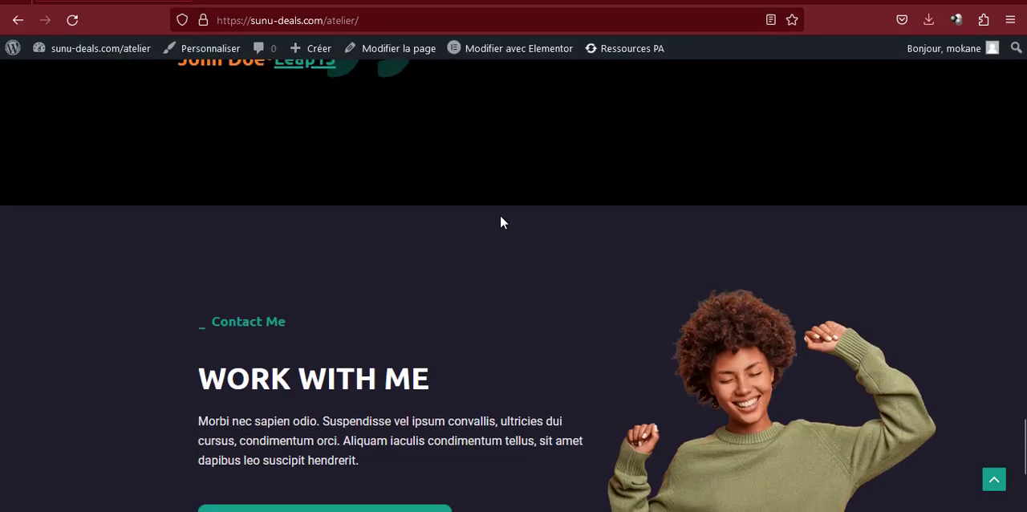
{"action": "left_click", "coordinate": [467, 3]}
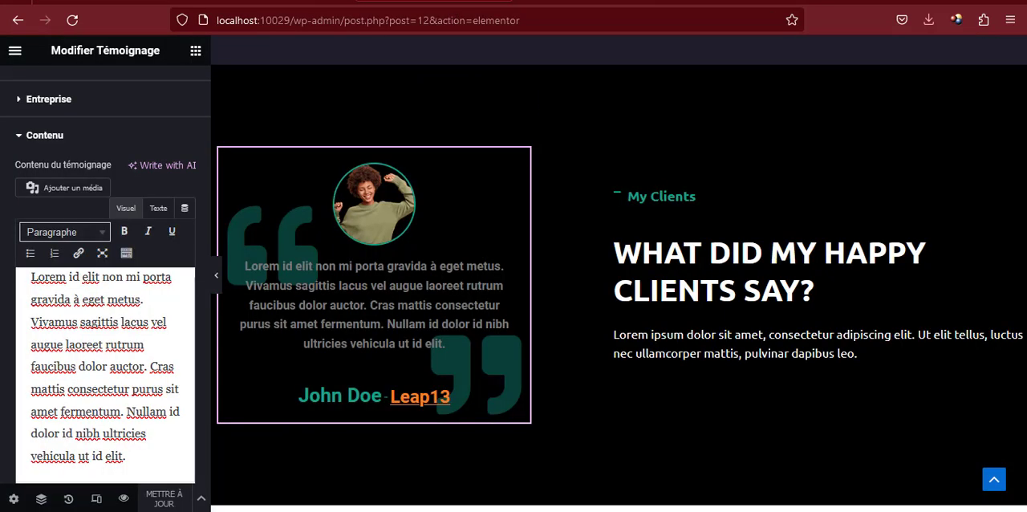
{"action": "right_click", "coordinate": [620, 75]}
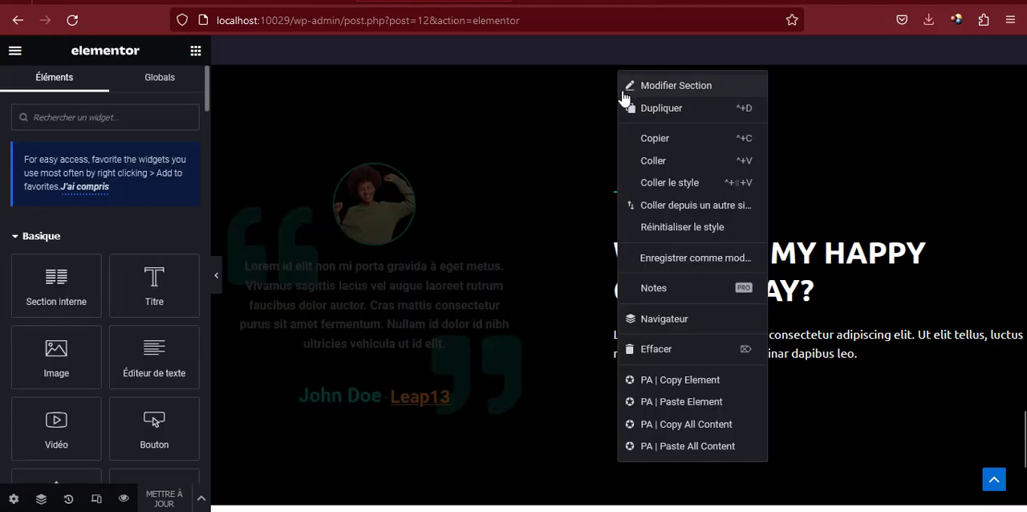
{"action": "left_click", "coordinate": [654, 112]}
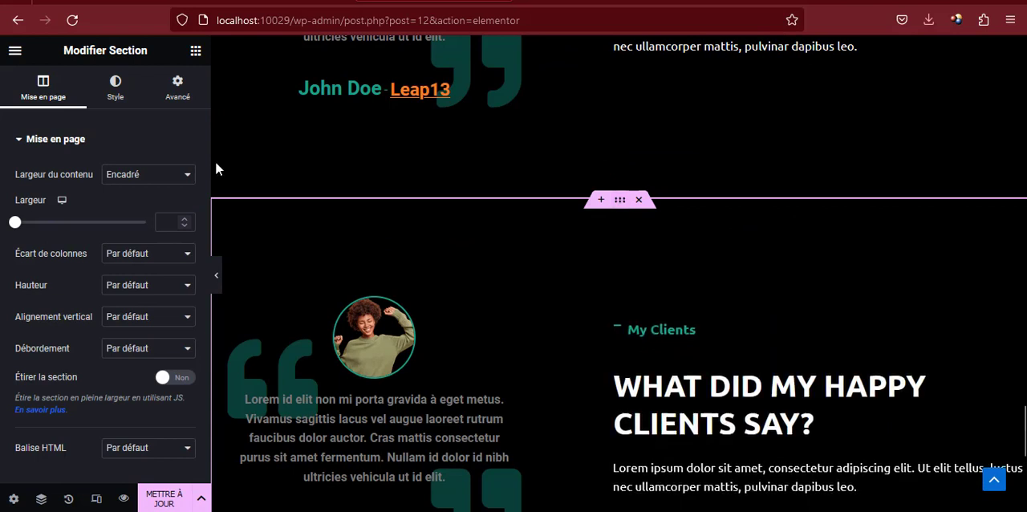
Set the duplicated section's background to the dark purple-grey global colour
{"action": "left_click", "coordinate": [115, 90]}
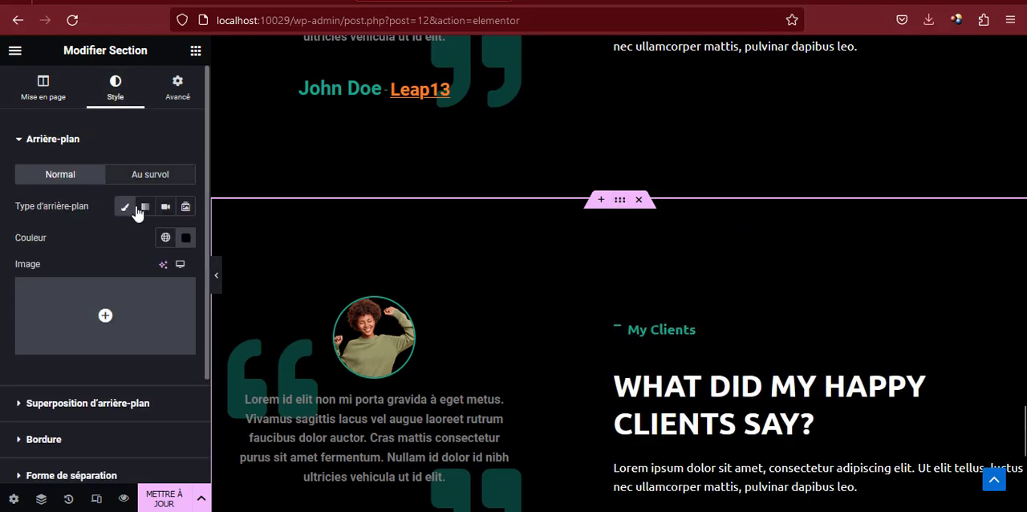
{"action": "left_click", "coordinate": [166, 238]}
{"action": "scroll", "coordinate": [113, 386], "scroll_direction": "down", "scroll_amount": 5}
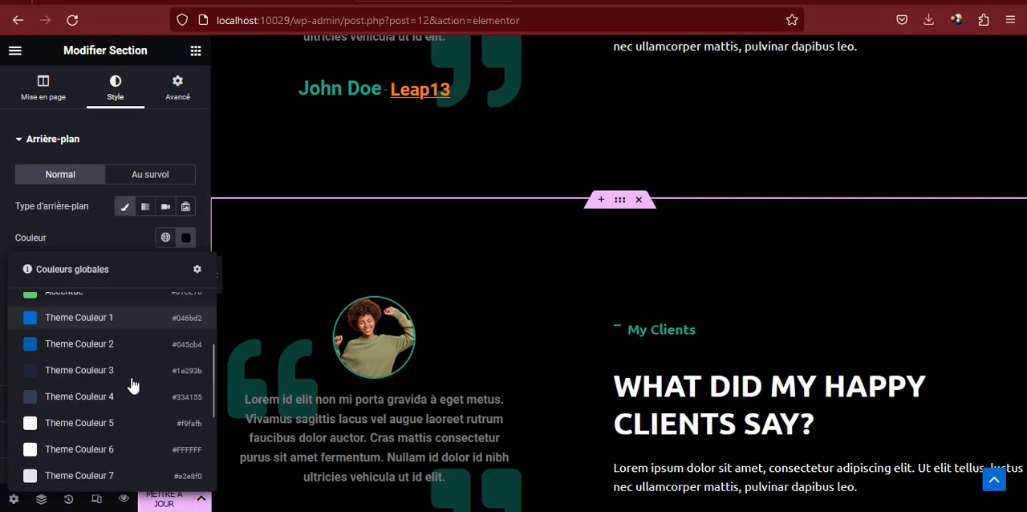
{"action": "left_click", "coordinate": [84, 420]}
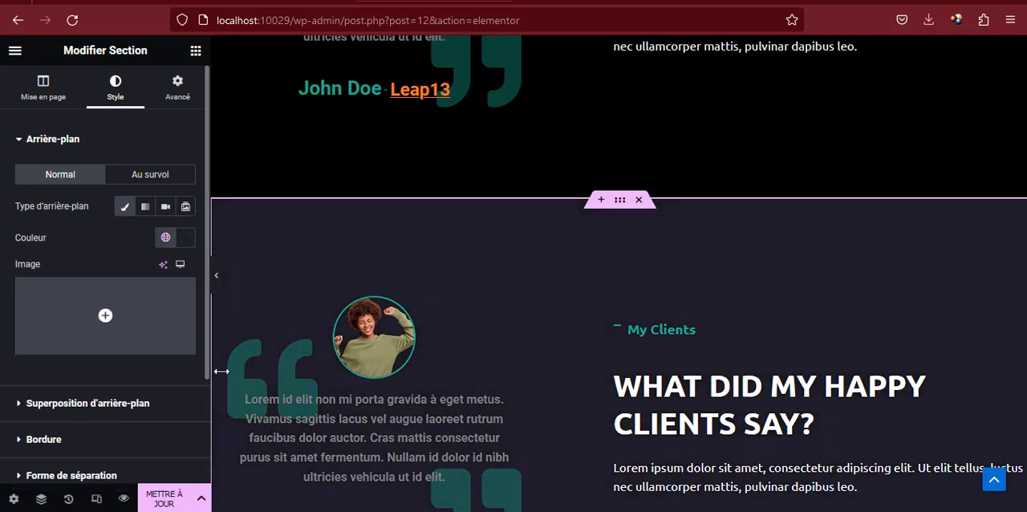
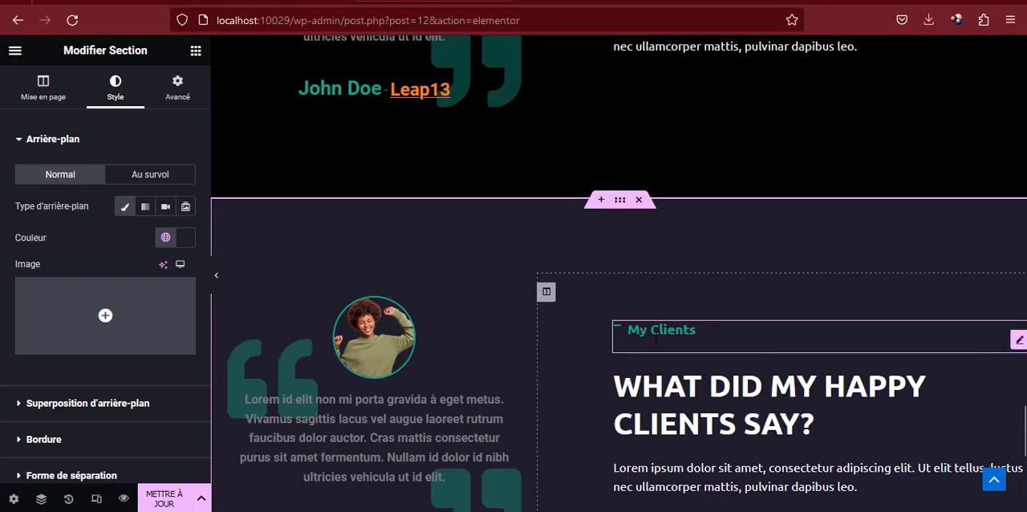
Try clearing the duplicated section's wider column by deleting its paragraph, heading and My Clients icon box
{"action": "scroll", "coordinate": [830, 360], "scroll_direction": "down", "scroll_amount": 3}
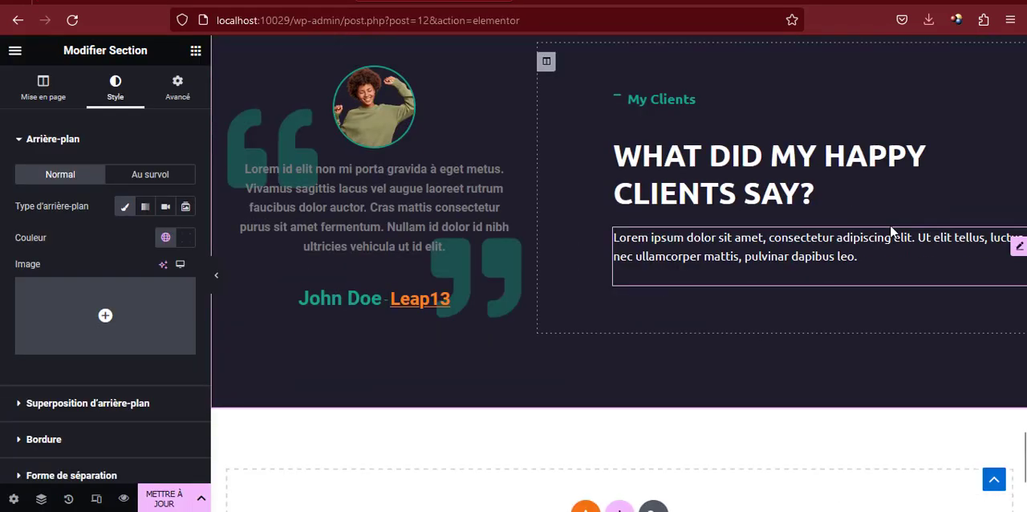
{"action": "right_click", "coordinate": [843, 245]}
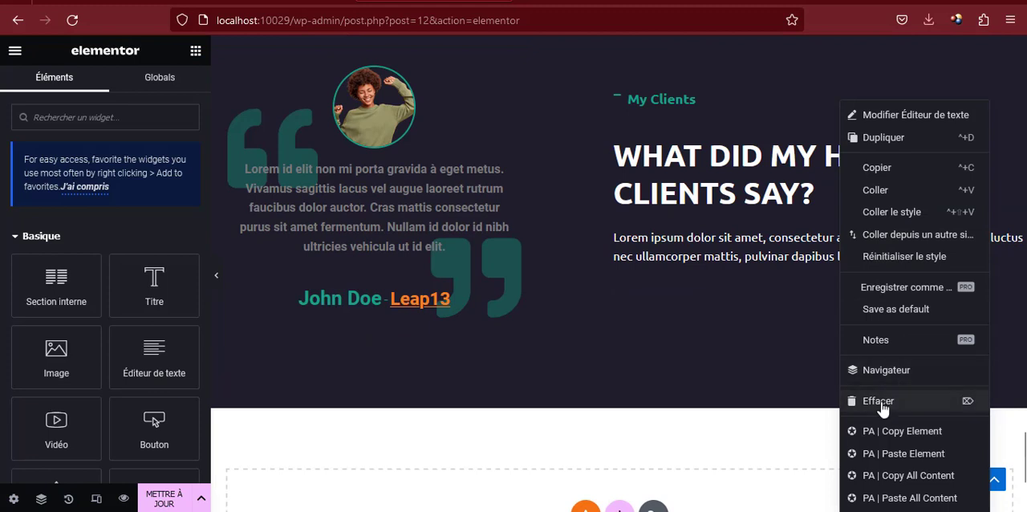
{"action": "left_click", "coordinate": [882, 401]}
{"action": "right_click", "coordinate": [793, 229]}
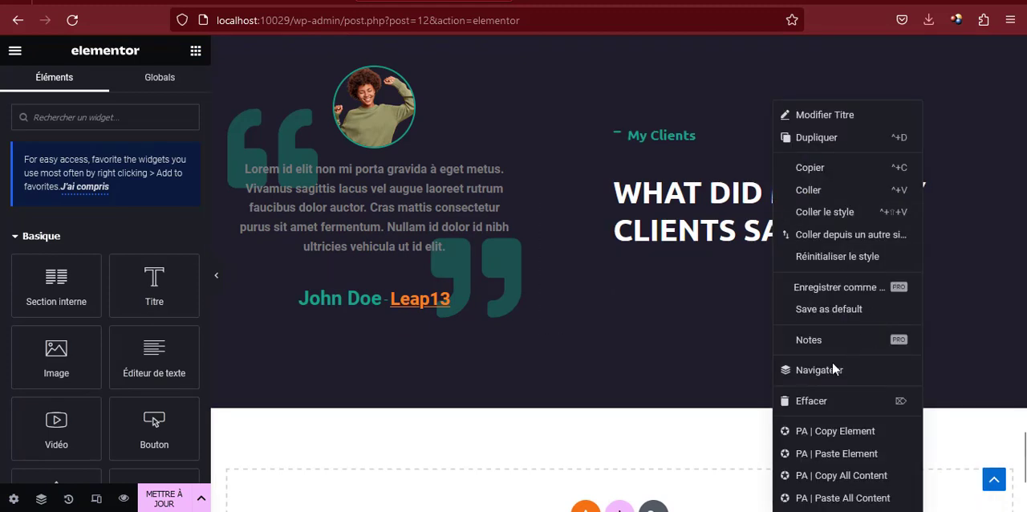
{"action": "left_click", "coordinate": [812, 401]}
{"action": "right_click", "coordinate": [711, 173]}
{"action": "right_click", "coordinate": [709, 178]}
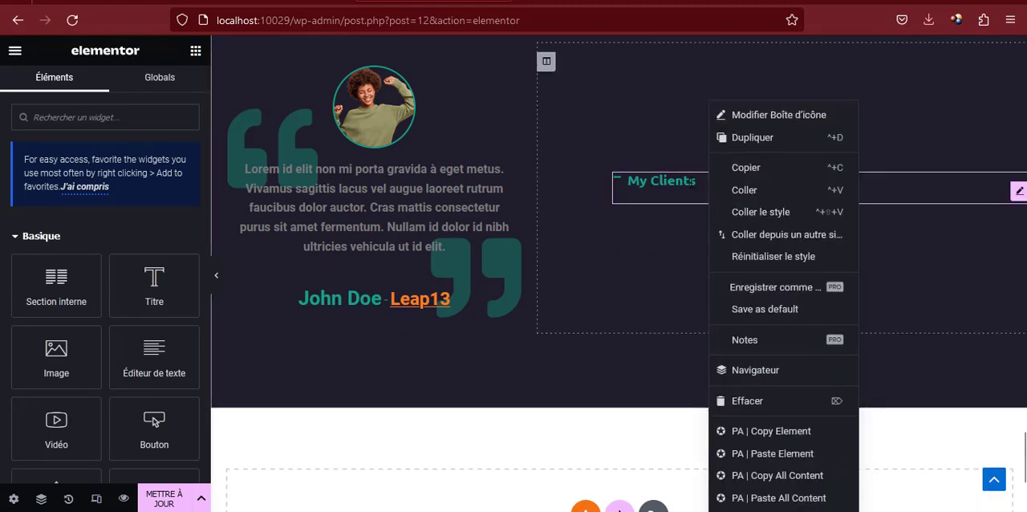
{"action": "left_click", "coordinate": [754, 401]}
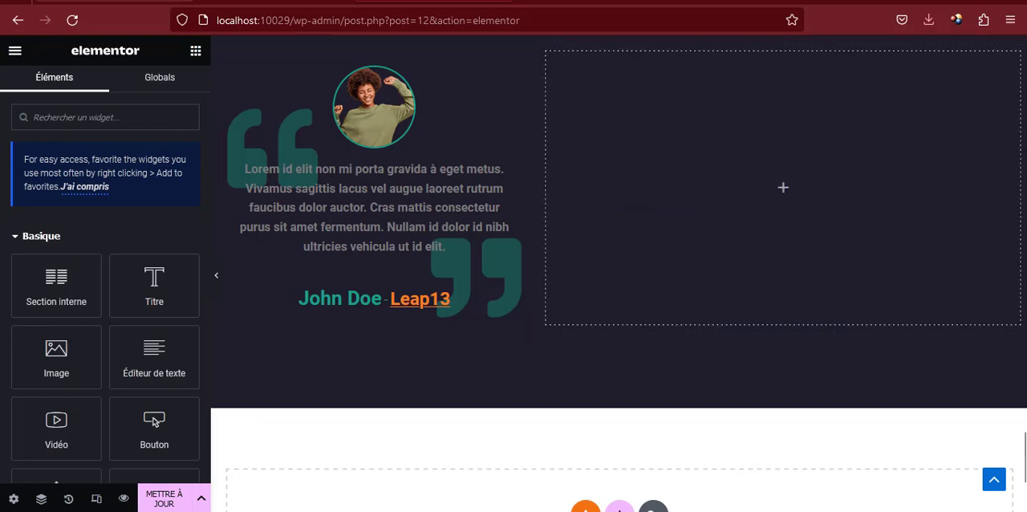
Check the Contact Me layout on the reference page and undo the three widget deletions
{"action": "left_click", "coordinate": [145, 6]}
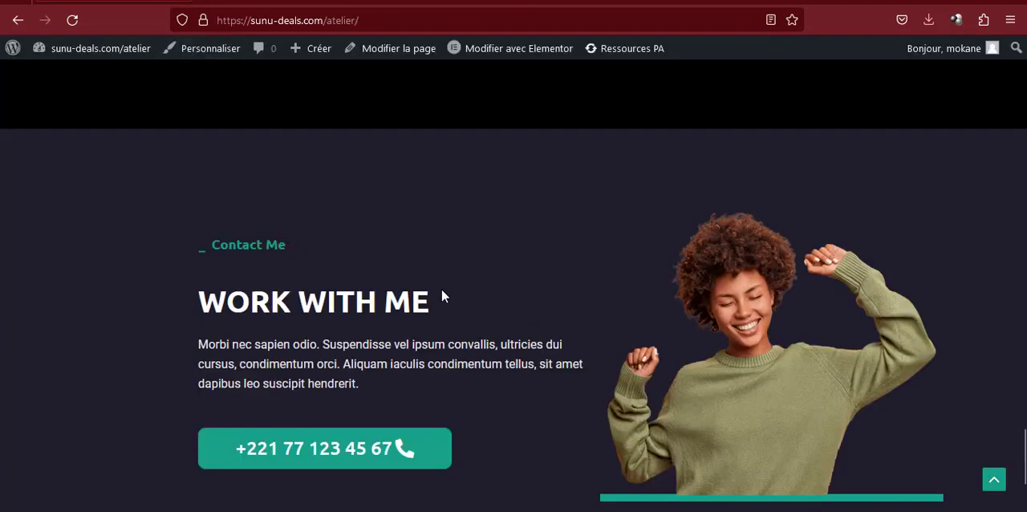
{"action": "left_click", "coordinate": [434, 2]}
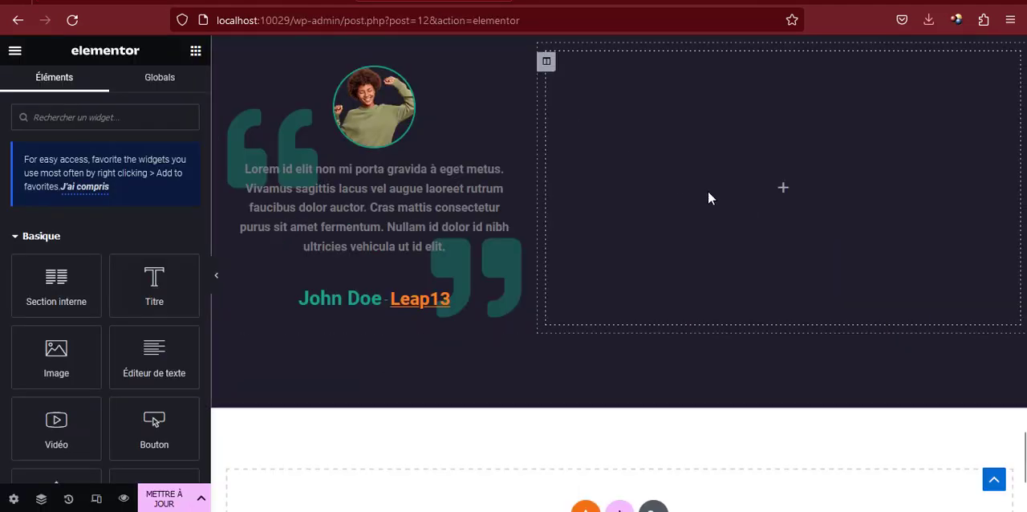
{"action": "key", "text": "ctrl+z"}
{"action": "key", "text": "ctrl+z"}
{"action": "key", "text": "ctrl+z"}
Move the duplicated section's text column ahead of the testimonial column
{"action": "scroll", "coordinate": [680, 239], "scroll_direction": "up", "scroll_amount": 4}
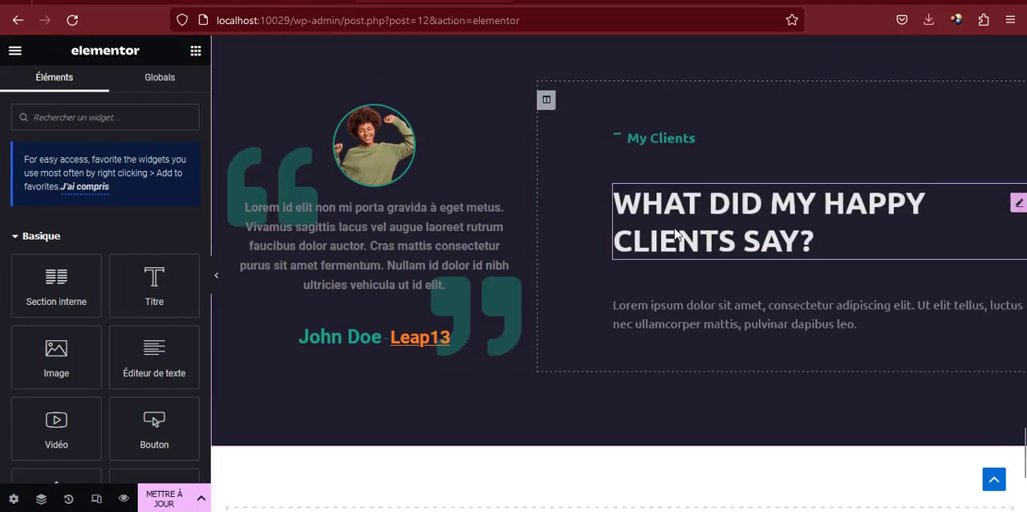
{"action": "scroll", "coordinate": [586, 281], "scroll_direction": "down", "scroll_amount": 1}
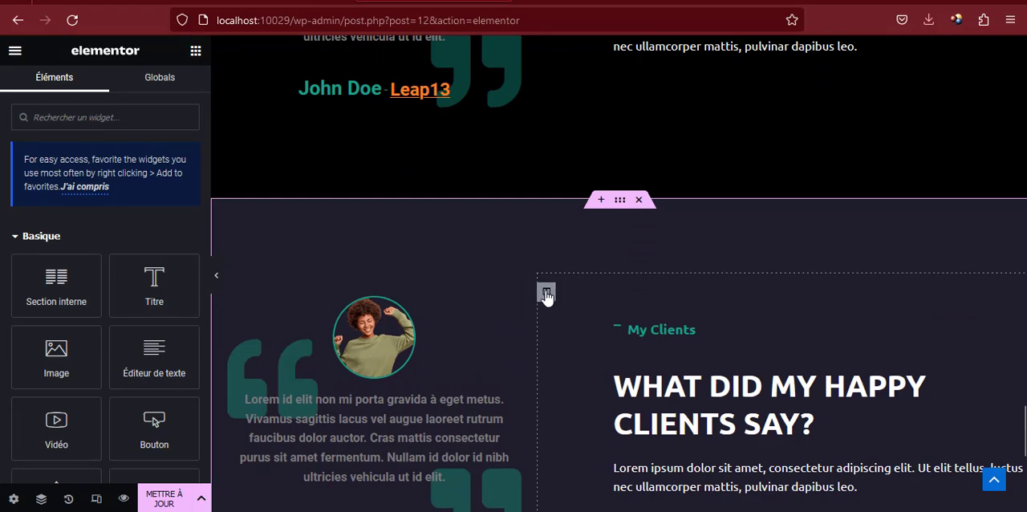
{"action": "left_click_drag", "start_coordinate": [545, 295], "coordinate": [345, 317]}
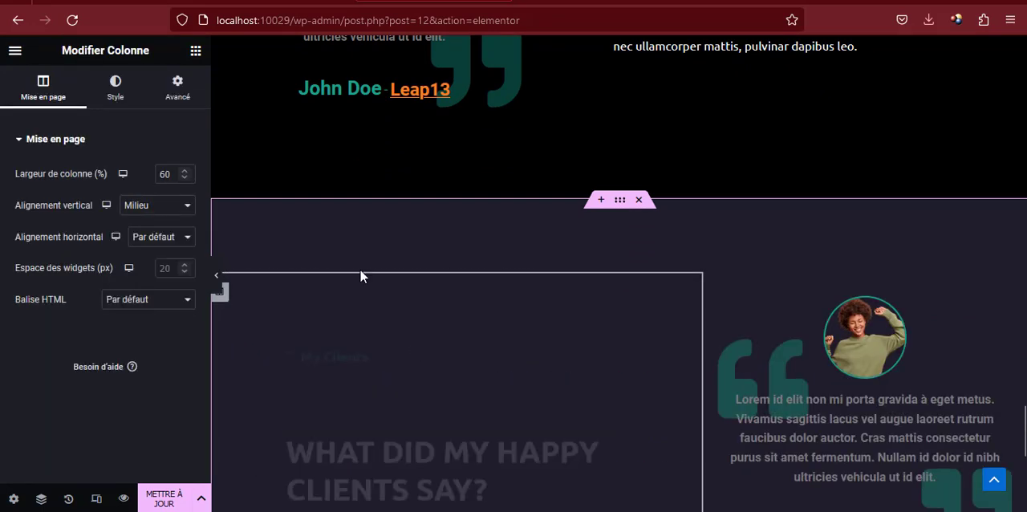
Copy "Contact Me" from the reference page and use it as the icon box title in the duplicated section
{"action": "left_click", "coordinate": [135, 3]}
{"action": "double_click", "coordinate": [256, 245]}
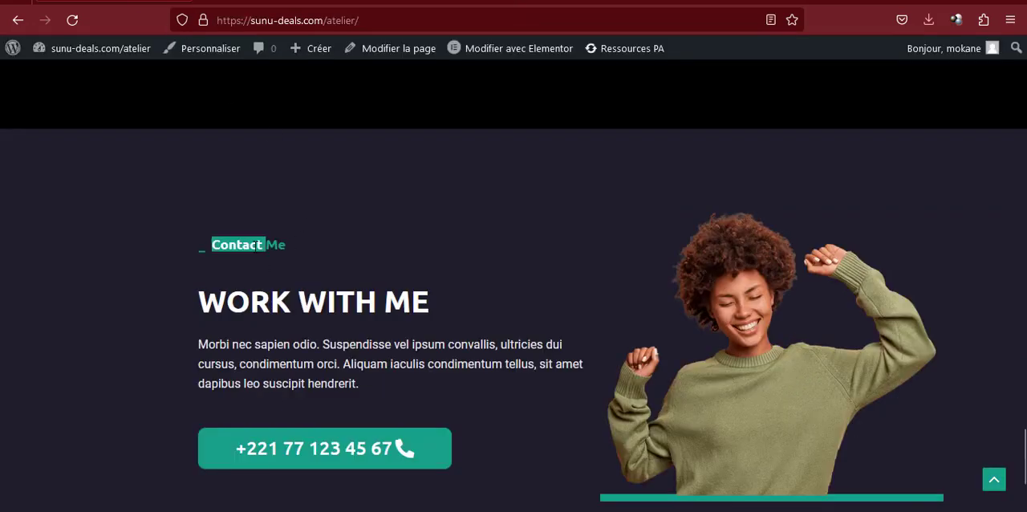
{"action": "left_click", "coordinate": [413, 5]}
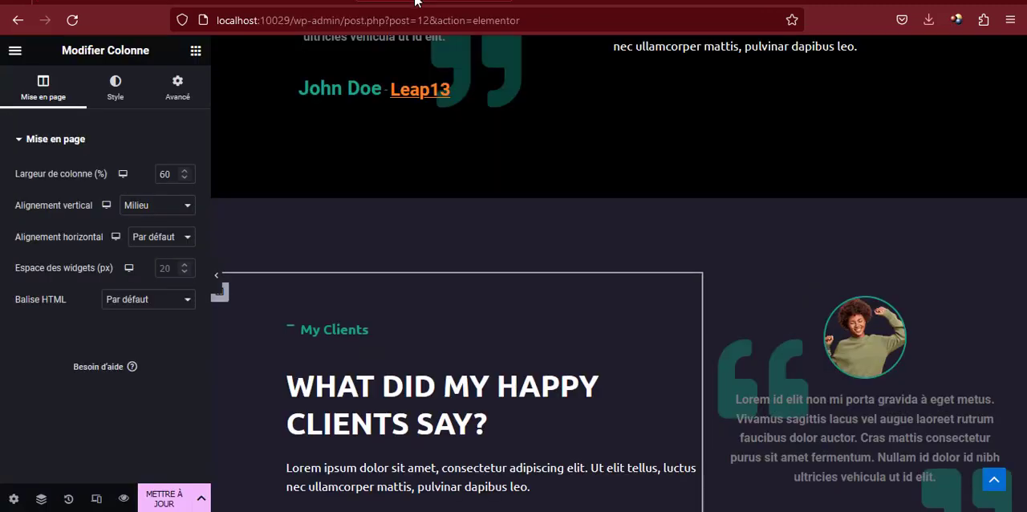
{"action": "left_click", "coordinate": [337, 330]}
{"action": "double_click", "coordinate": [77, 335]}
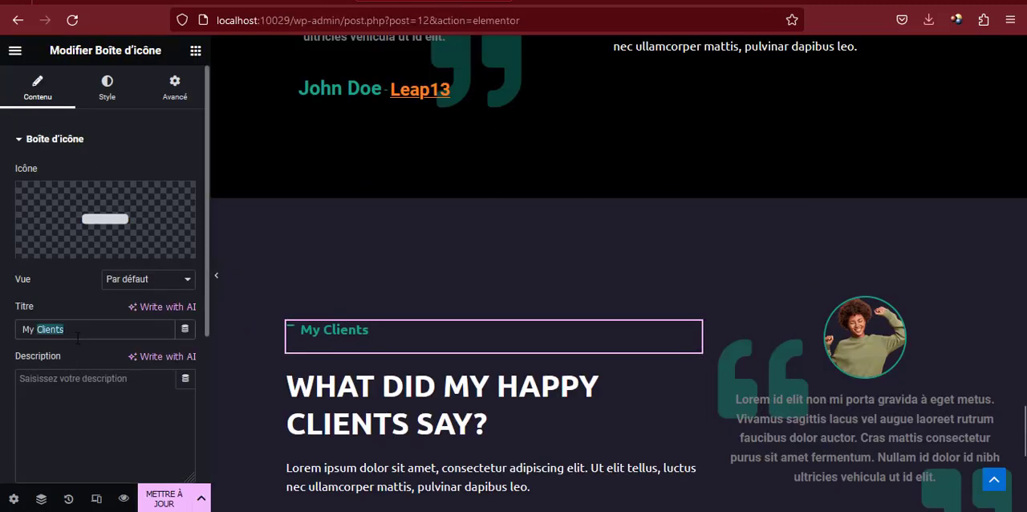
{"action": "type", "text": "Contact Me"}
Replace the heading "What did my happy clients say?" with "Work With Me" copied from the reference page
{"action": "key", "text": "ctrl+Tab"}
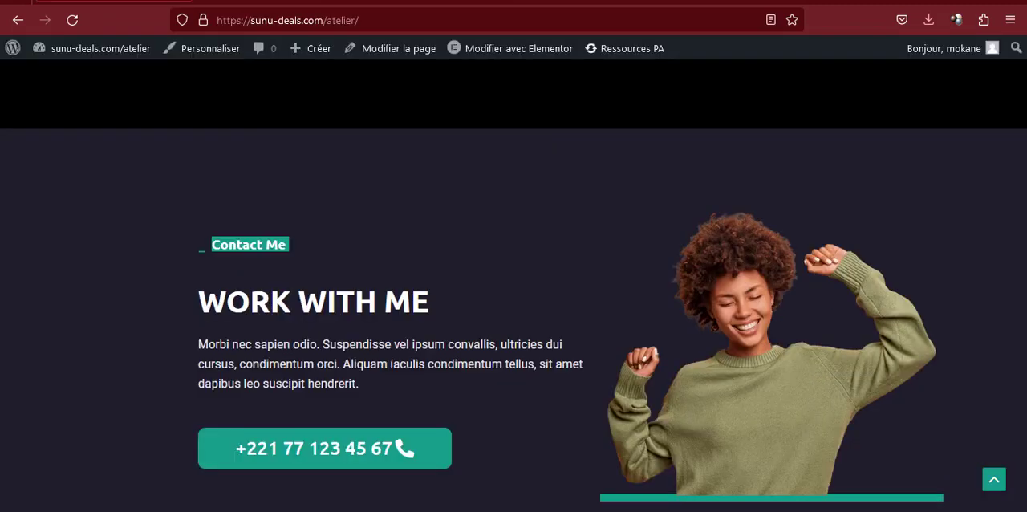
{"action": "triple_click", "coordinate": [283, 301]}
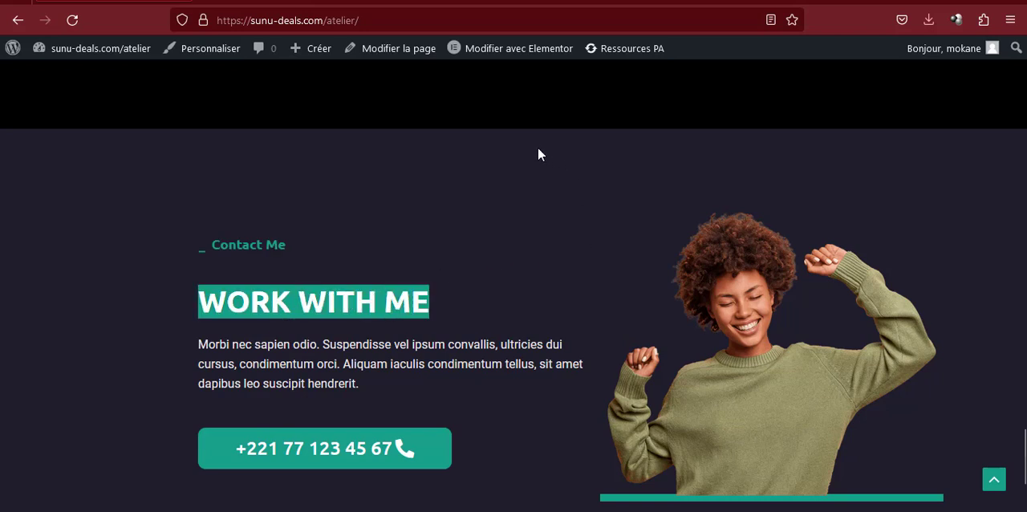
{"action": "key", "text": "ctrl+shift+Tab"}
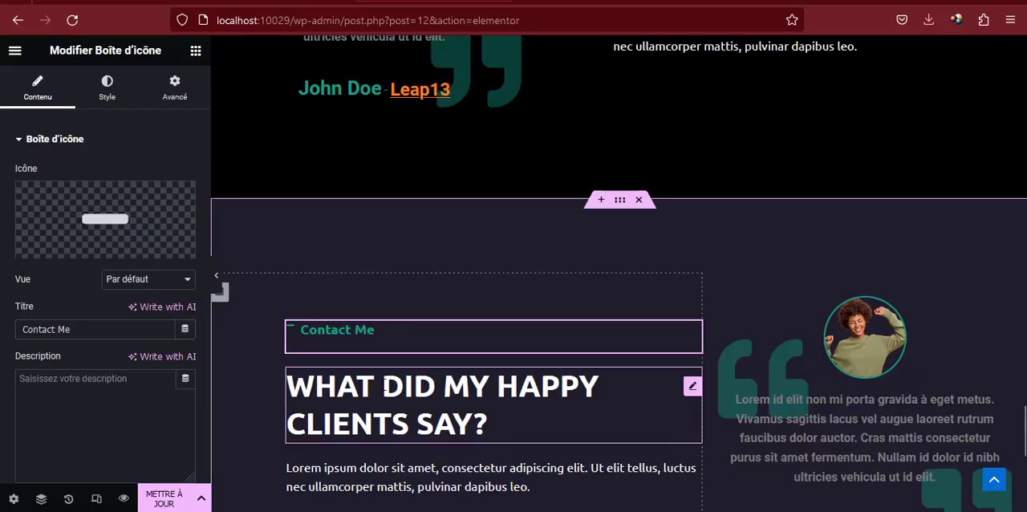
{"action": "left_click", "coordinate": [385, 405]}
{"action": "left_click", "coordinate": [76, 220]}
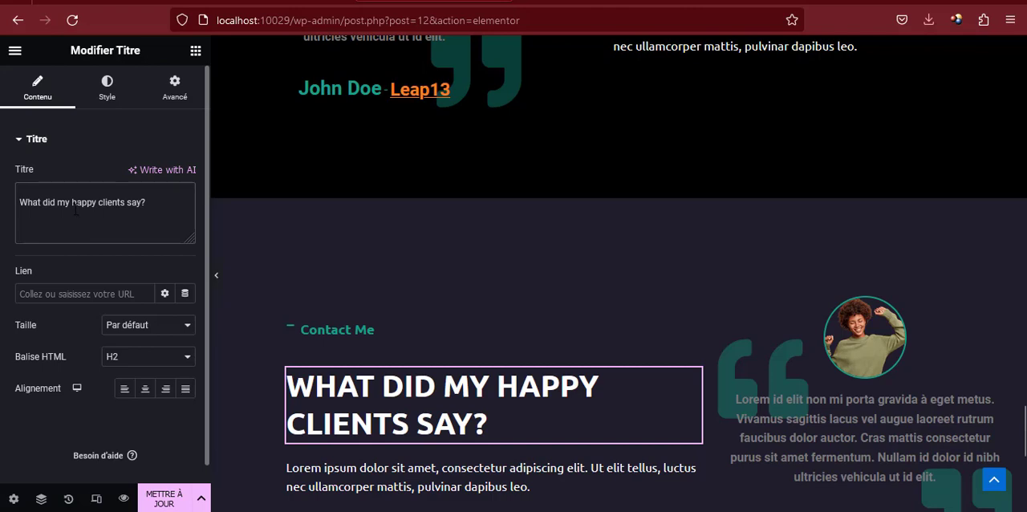
{"action": "key", "text": "ctrl+a"}
{"action": "type", "text": "Work With Me"}
Copy the Download My CV button from the earlier section and paste it below the Contact Me paragraph
{"action": "scroll", "coordinate": [477, 382], "scroll_direction": "down", "scroll_amount": 3}
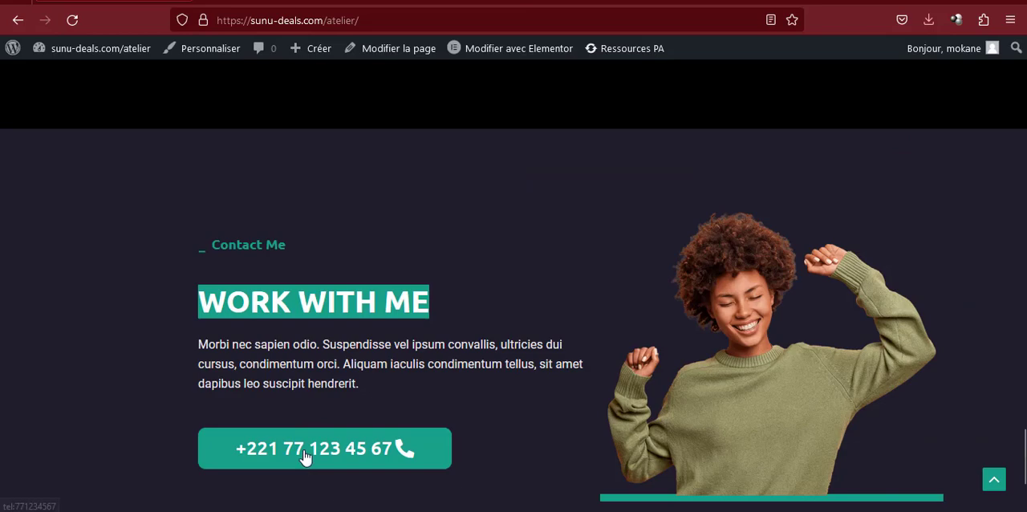
{"action": "scroll", "coordinate": [348, 255], "scroll_direction": "up", "scroll_amount": 5}
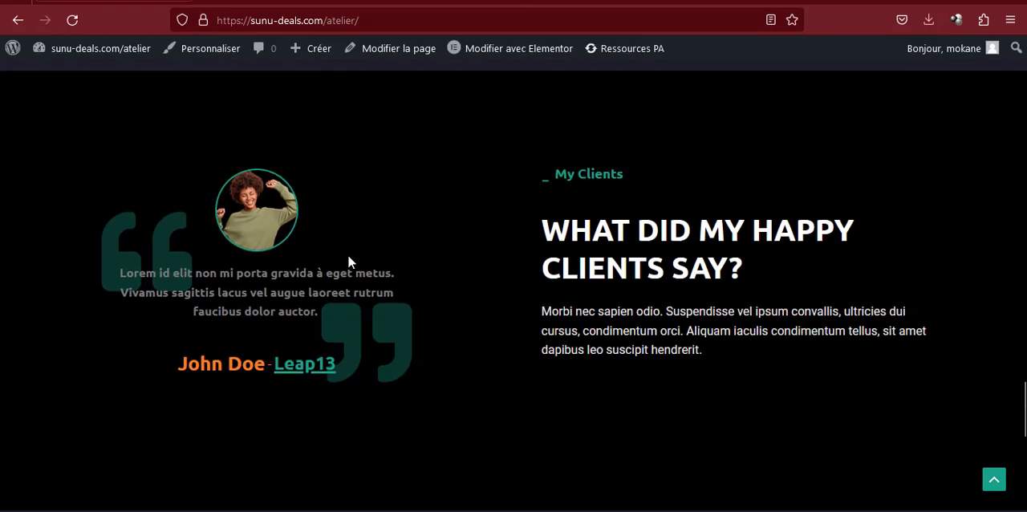
{"action": "scroll", "coordinate": [347, 255], "scroll_direction": "down", "scroll_amount": 3}
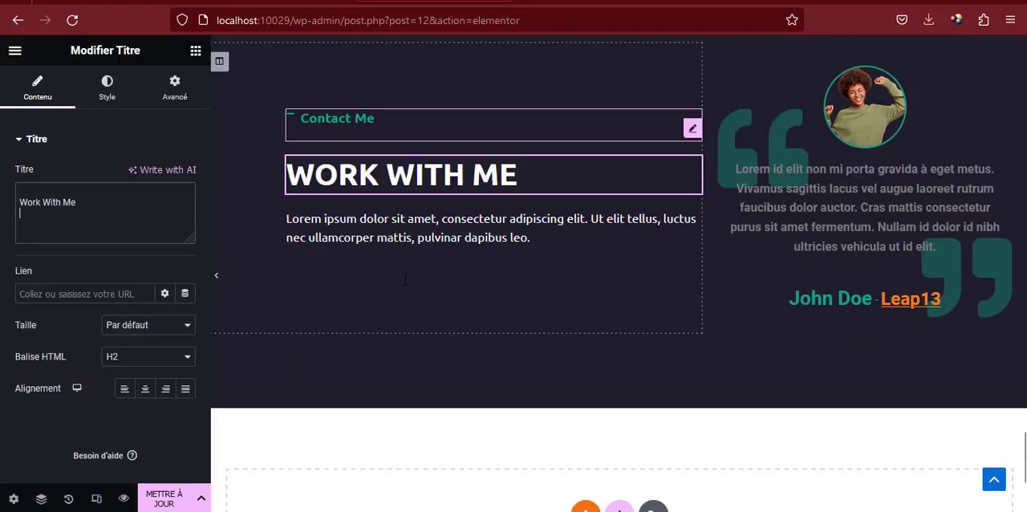
{"action": "scroll", "coordinate": [411, 302], "scroll_direction": "down", "scroll_amount": 5}
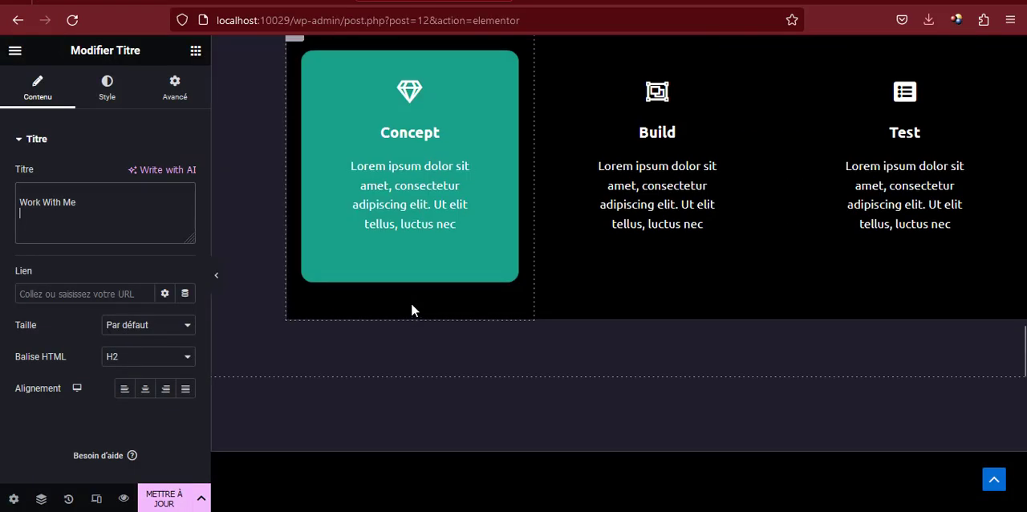
{"action": "scroll", "coordinate": [411, 303], "scroll_direction": "up", "scroll_amount": 12}
{"action": "scroll", "coordinate": [419, 309], "scroll_direction": "down", "scroll_amount": 2}
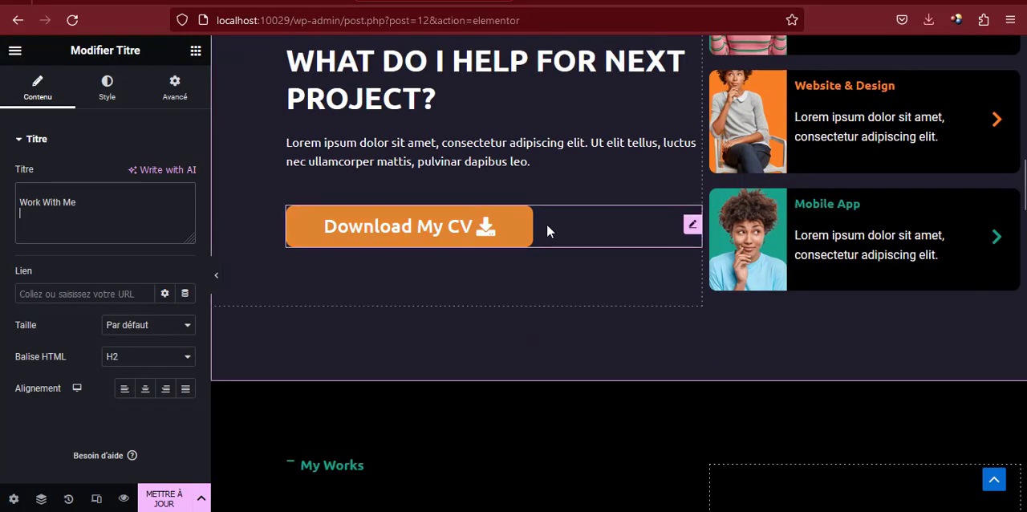
{"action": "right_click", "coordinate": [490, 234]}
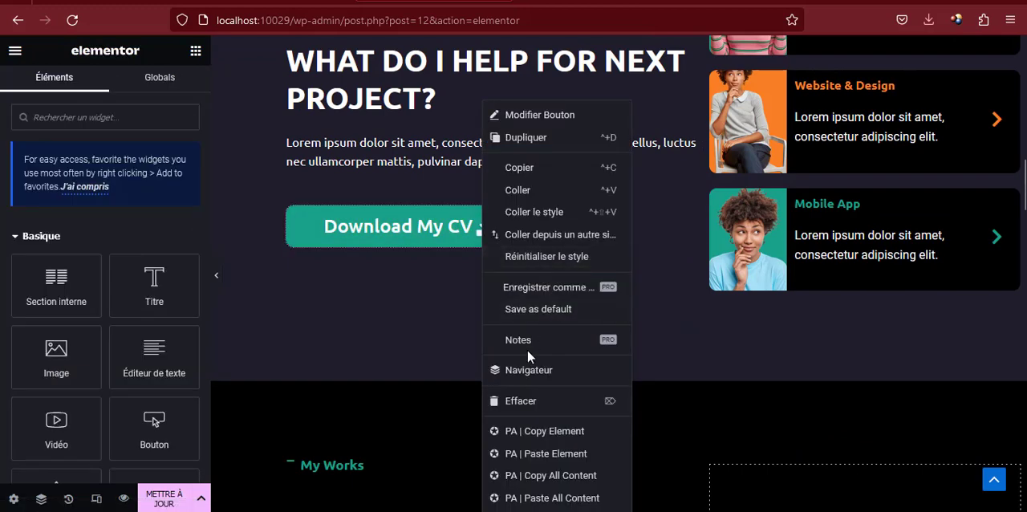
{"action": "left_click", "coordinate": [520, 174]}
{"action": "scroll", "coordinate": [440, 289], "scroll_direction": "down", "scroll_amount": 13}
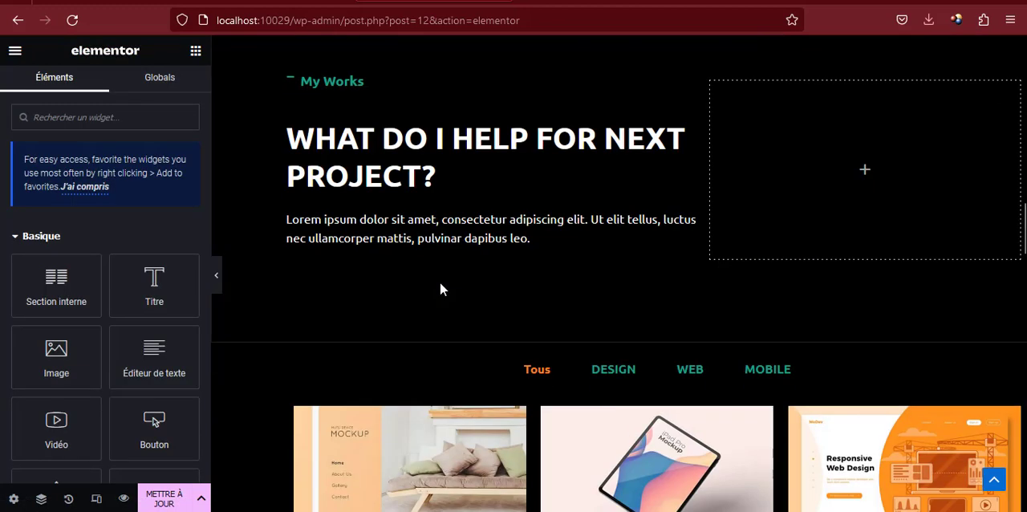
{"action": "scroll", "coordinate": [440, 290], "scroll_direction": "down", "scroll_amount": 12}
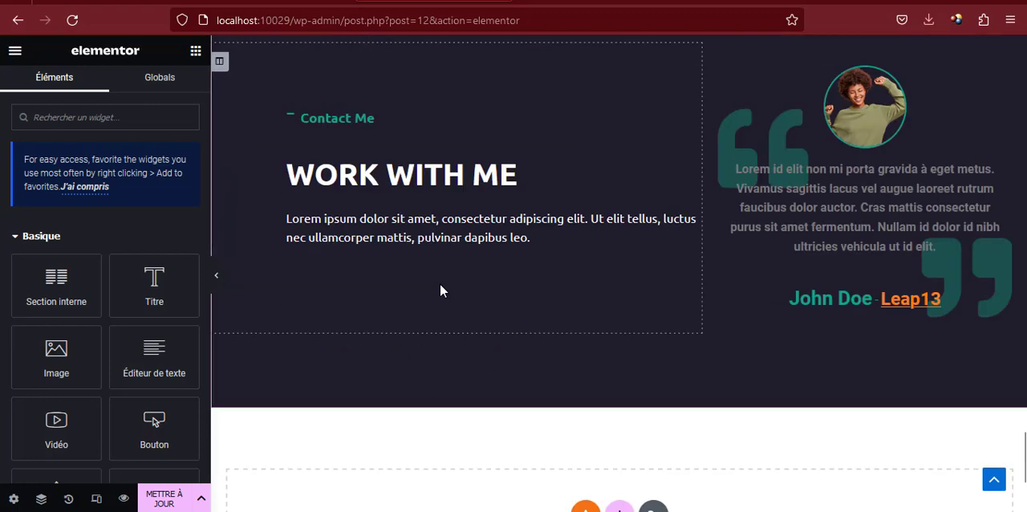
{"action": "right_click", "coordinate": [437, 253]}
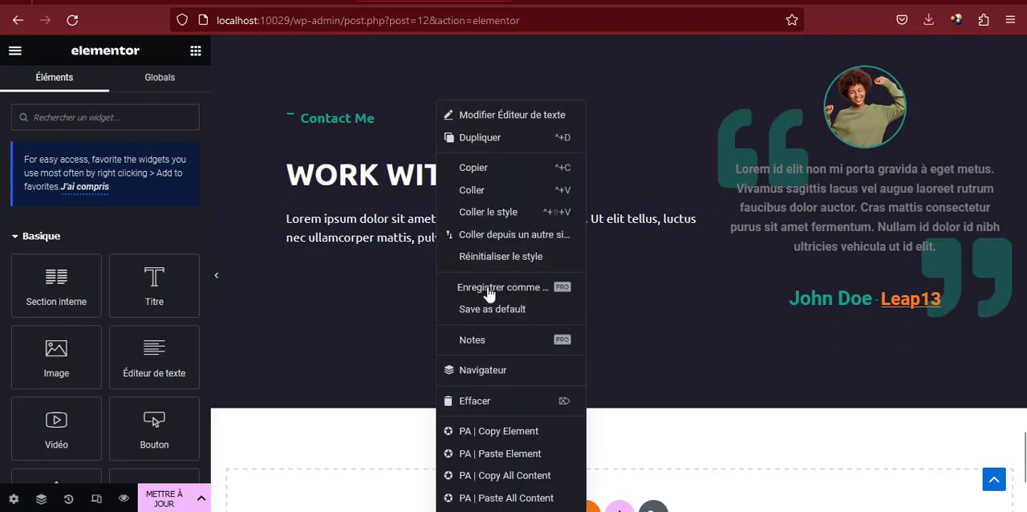
{"action": "left_click", "coordinate": [473, 190]}
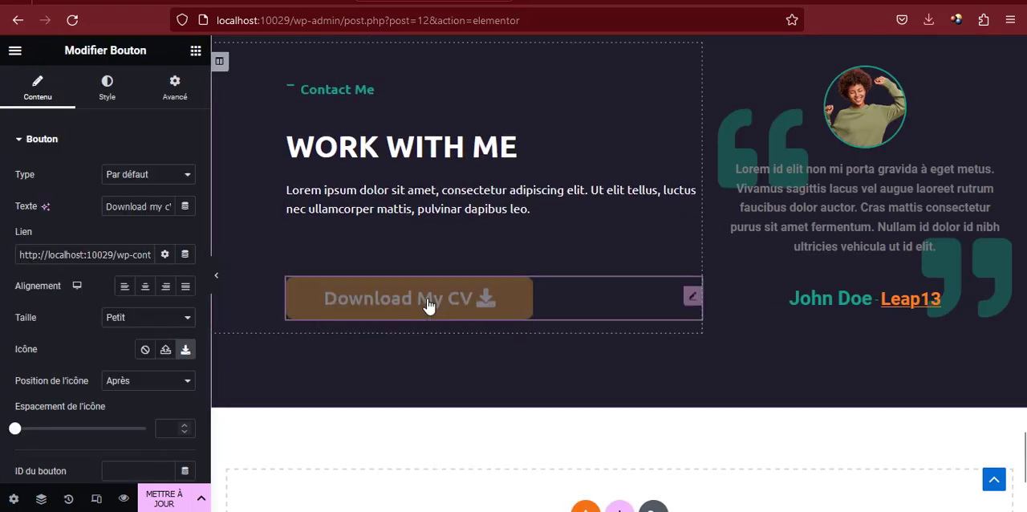
Replace the pasted button's text with the contact phone number and remove its download icon
{"action": "triple_click", "coordinate": [148, 207]}
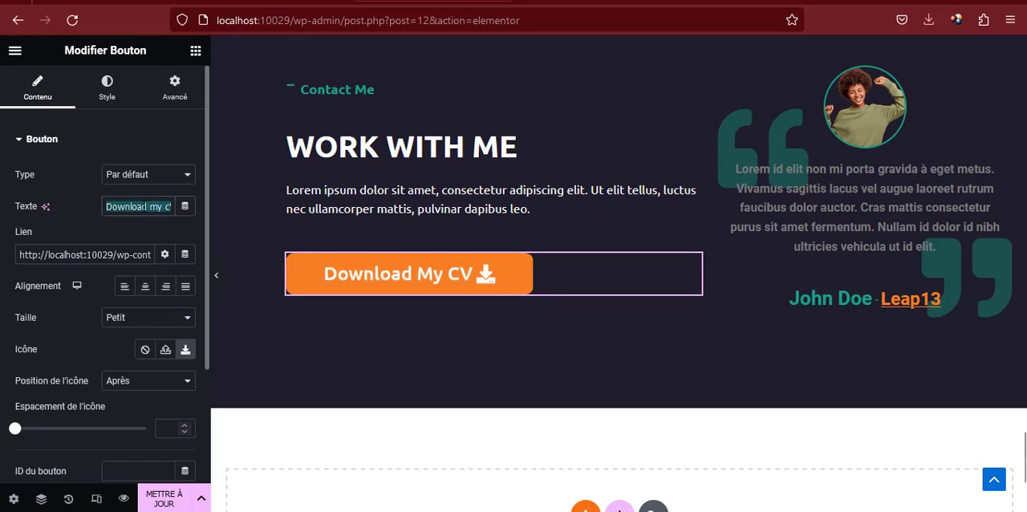
{"action": "triple_click", "coordinate": [142, 206]}
{"action": "type", "text": "+2"}
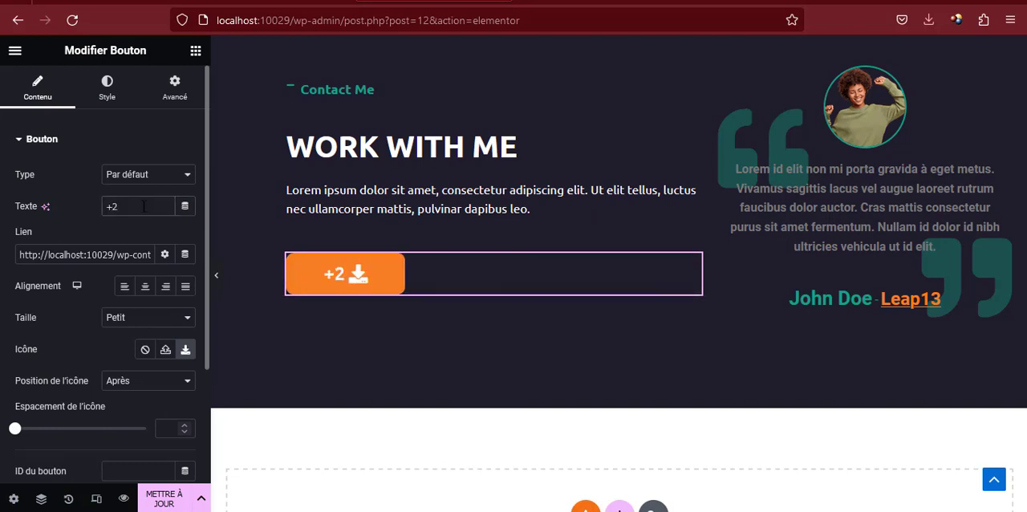
{"action": "type", "text": "21771"}
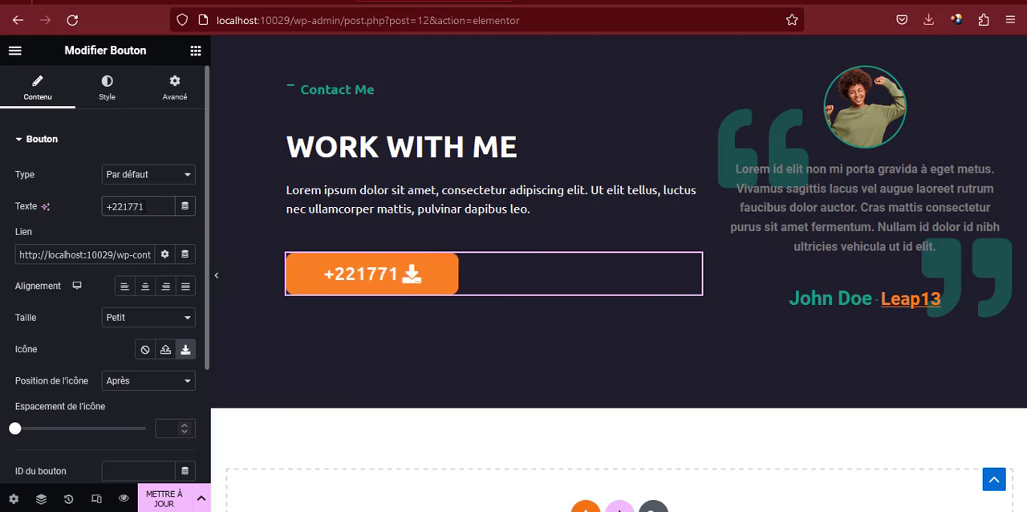
{"action": "type", "text": "23 45 67"}
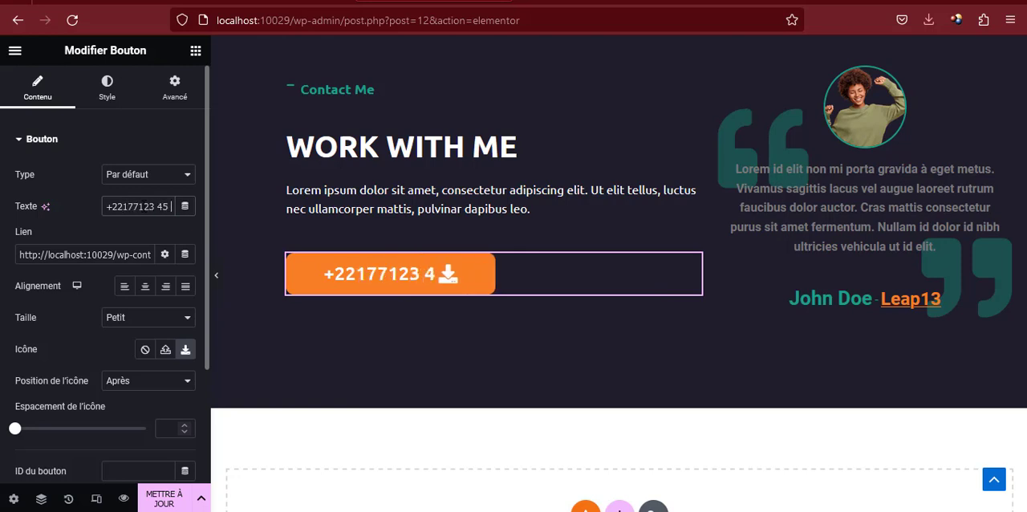
{"action": "left_click", "coordinate": [145, 349]}
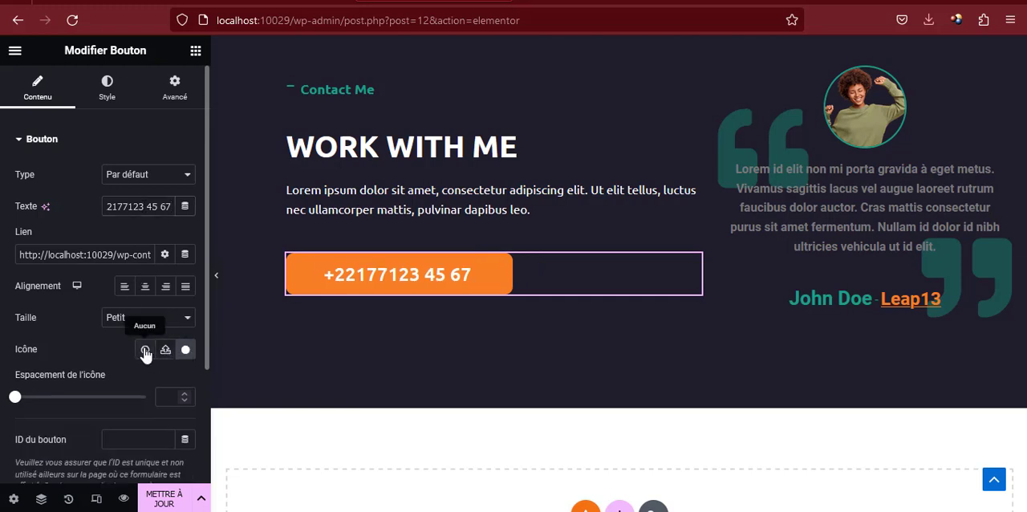
Set the button's link to a tel: phone number and add a space after the country code in its text
{"action": "triple_click", "coordinate": [120, 255]}
{"action": "type", "text": "tel:12"}
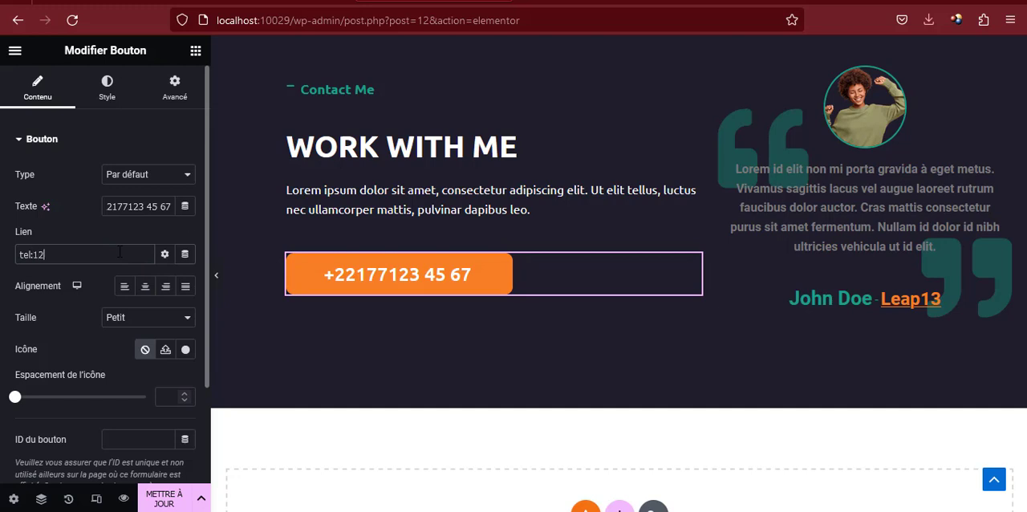
{"action": "type", "text": "345678"}
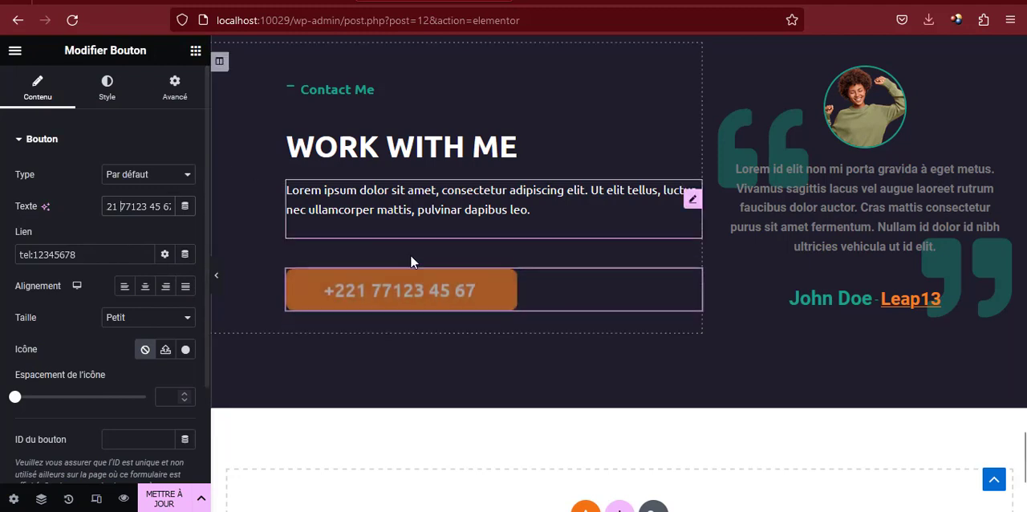
Delete the testimonial from the Contact Me section and add an Image widget in its emptied column
{"action": "scroll", "coordinate": [811, 164], "scroll_direction": "up", "scroll_amount": 1}
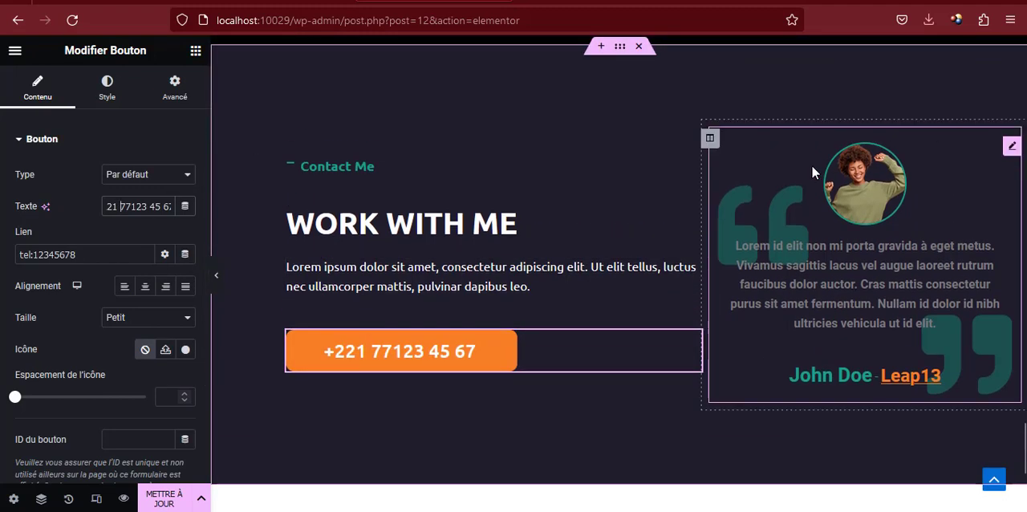
{"action": "right_click", "coordinate": [1012, 152]}
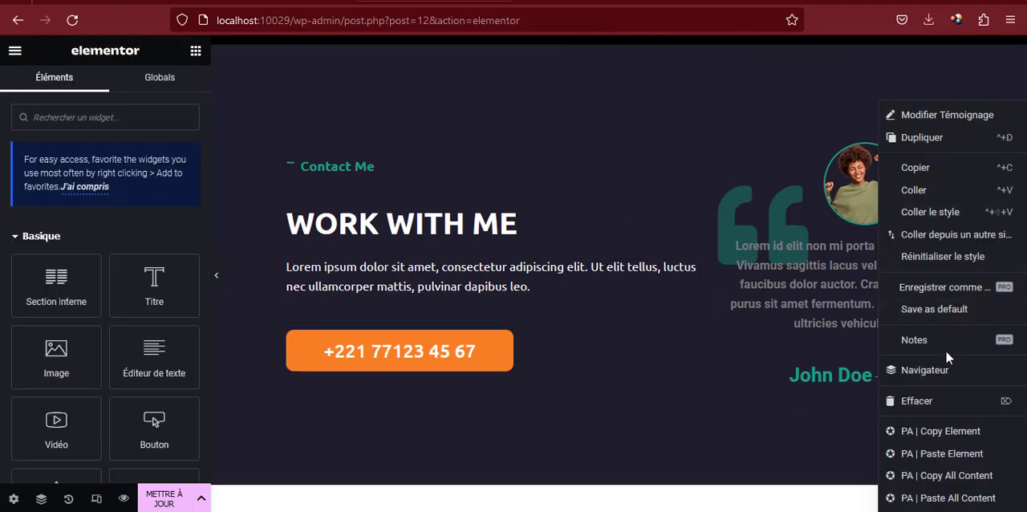
{"action": "left_click", "coordinate": [919, 400]}
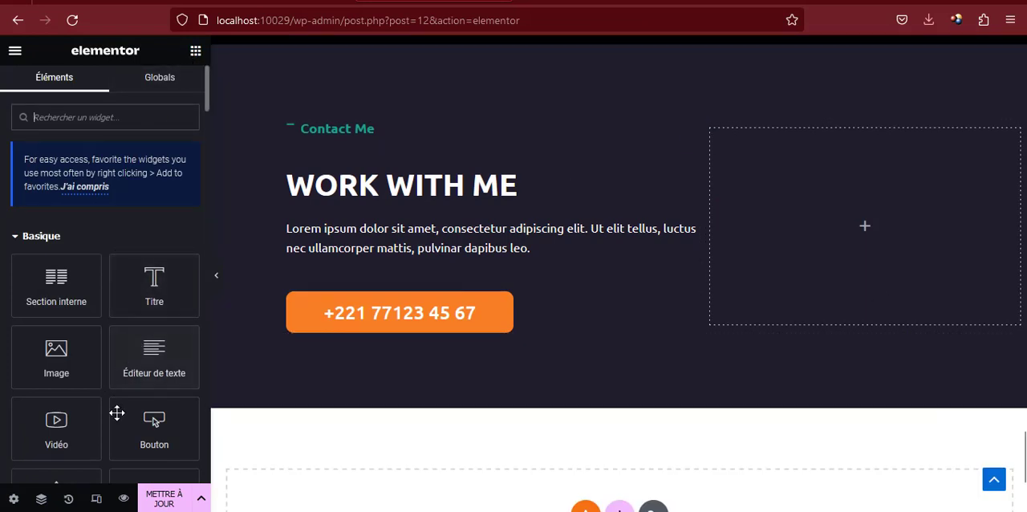
{"action": "left_click_drag", "start_coordinate": [56, 357], "coordinate": [844, 201]}
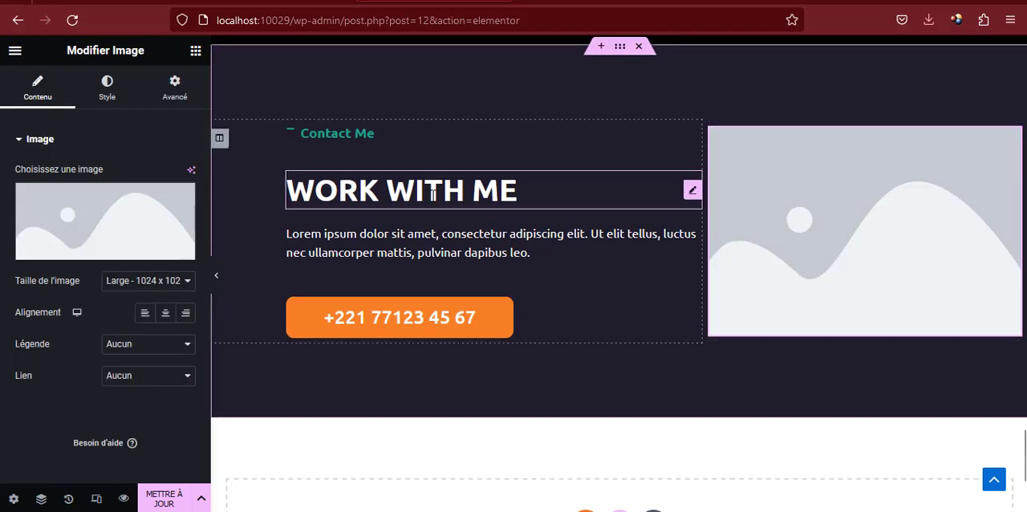
Fill the new Image widget with the media library picture of the dancing woman in the green sweater
{"action": "left_click", "coordinate": [142, 227]}
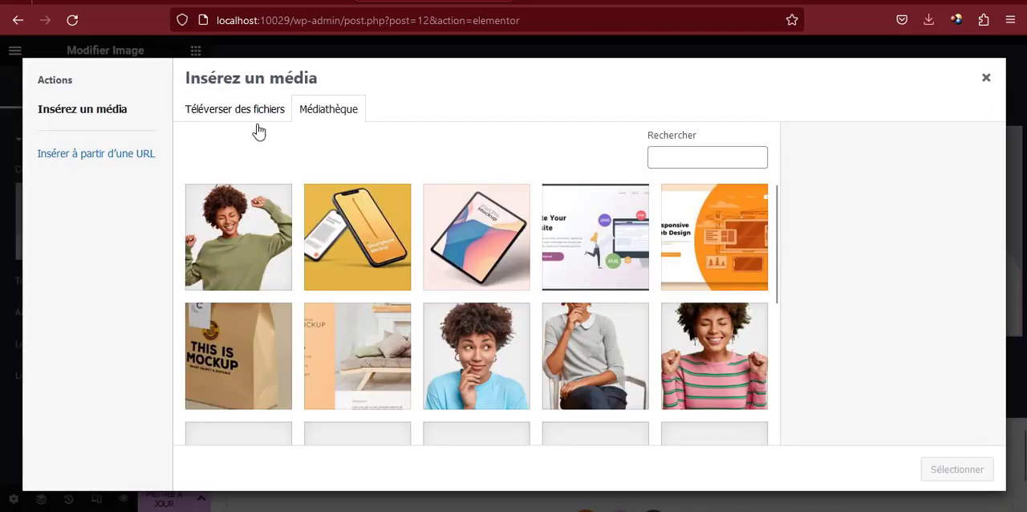
{"action": "left_click", "coordinate": [232, 287]}
{"action": "left_click", "coordinate": [957, 469]}
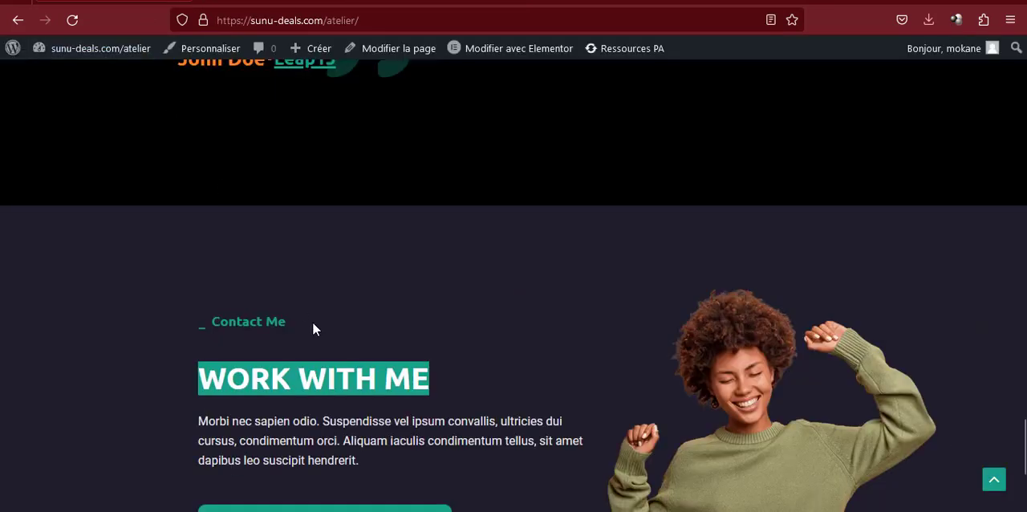
{"action": "scroll", "coordinate": [313, 329], "scroll_direction": "down", "scroll_amount": 3}
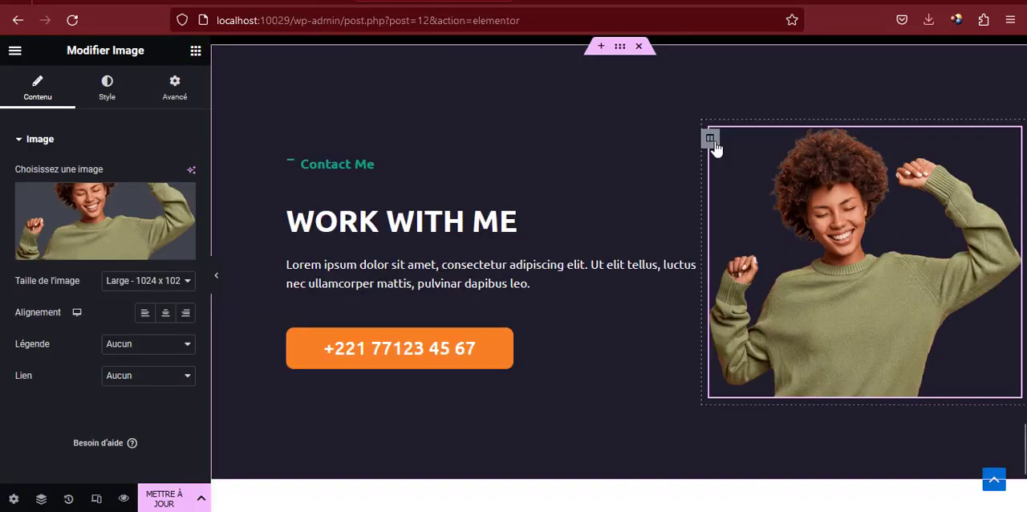
Give the column holding the image a solid border with unlinked widths and a bottom width of 5 px
{"action": "left_click", "coordinate": [709, 138]}
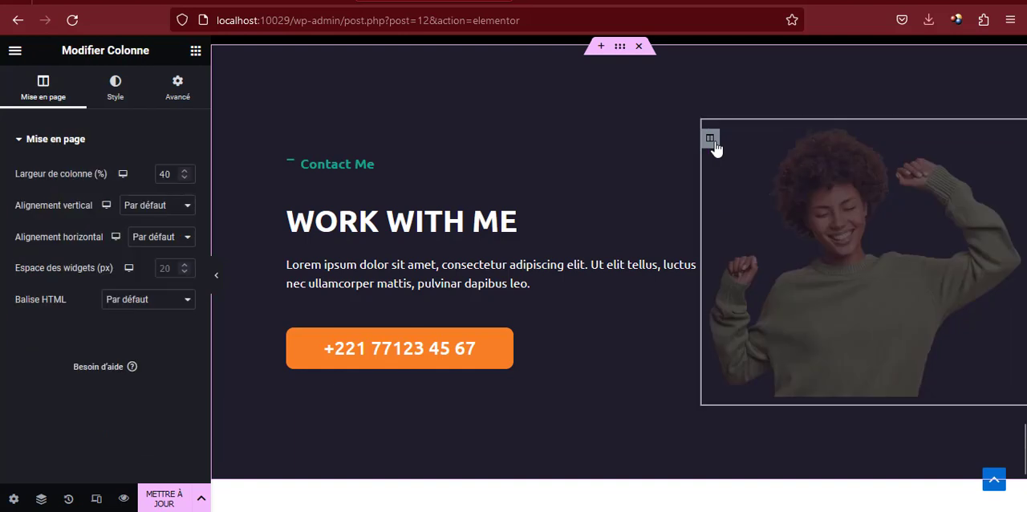
{"action": "left_click", "coordinate": [104, 85]}
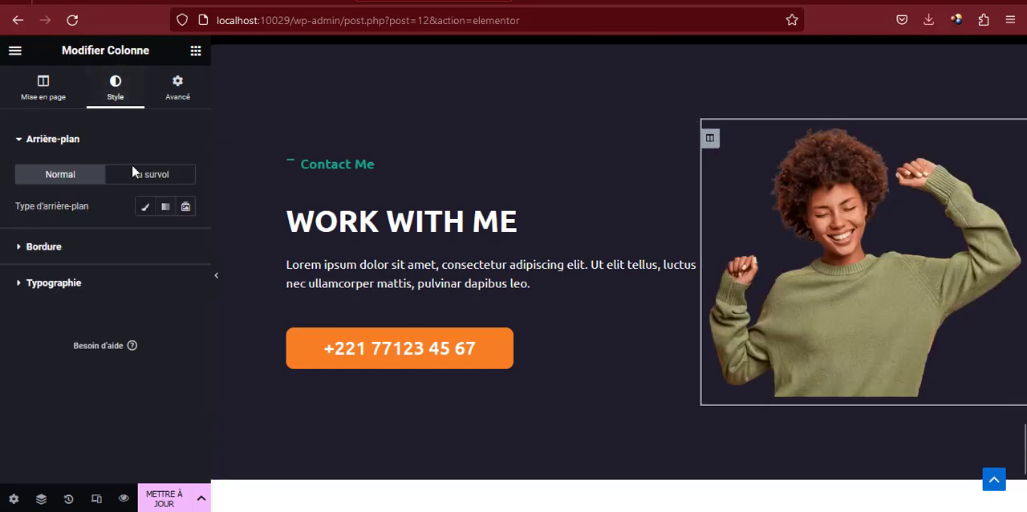
{"action": "left_click", "coordinate": [45, 247]}
{"action": "left_click", "coordinate": [149, 250]}
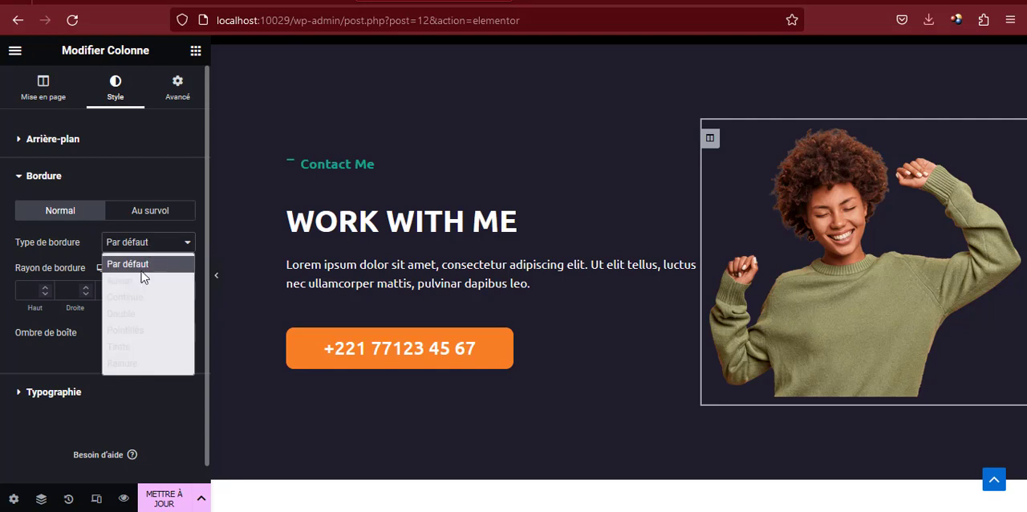
{"action": "left_click", "coordinate": [142, 293]}
{"action": "left_click", "coordinate": [186, 292]}
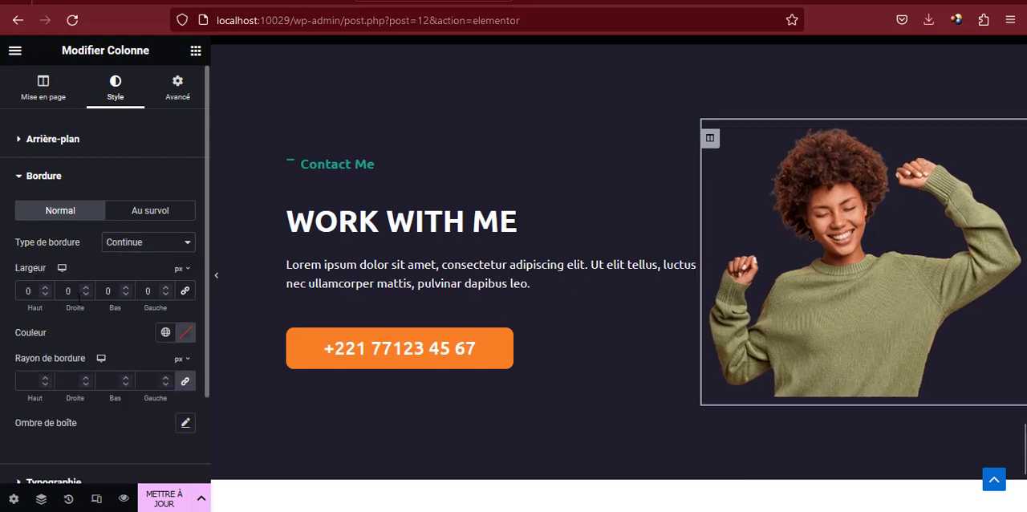
{"action": "double_click", "coordinate": [107, 291]}
{"action": "type", "text": "3"}
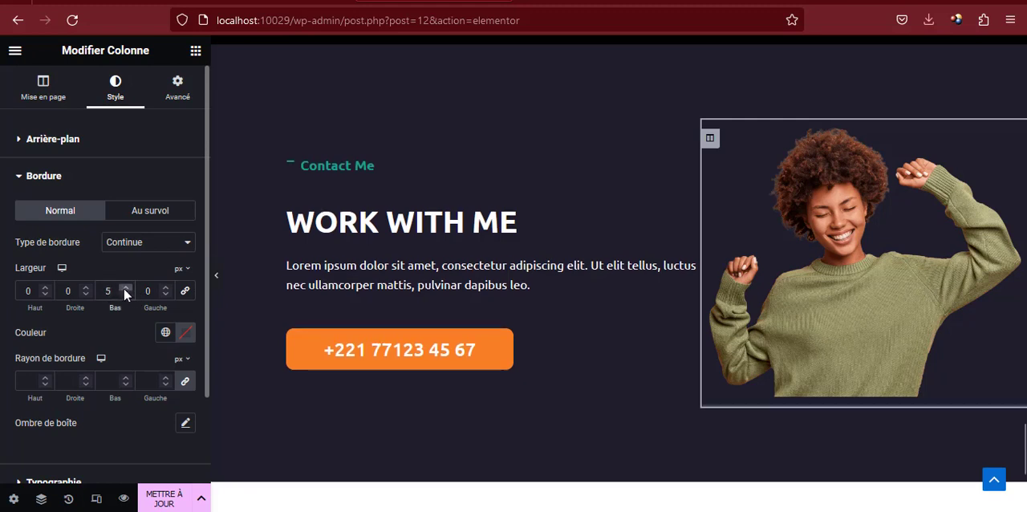
Apply the green global color to the column's border and increase its bottom width to 10 px
{"action": "left_click", "coordinate": [166, 332]}
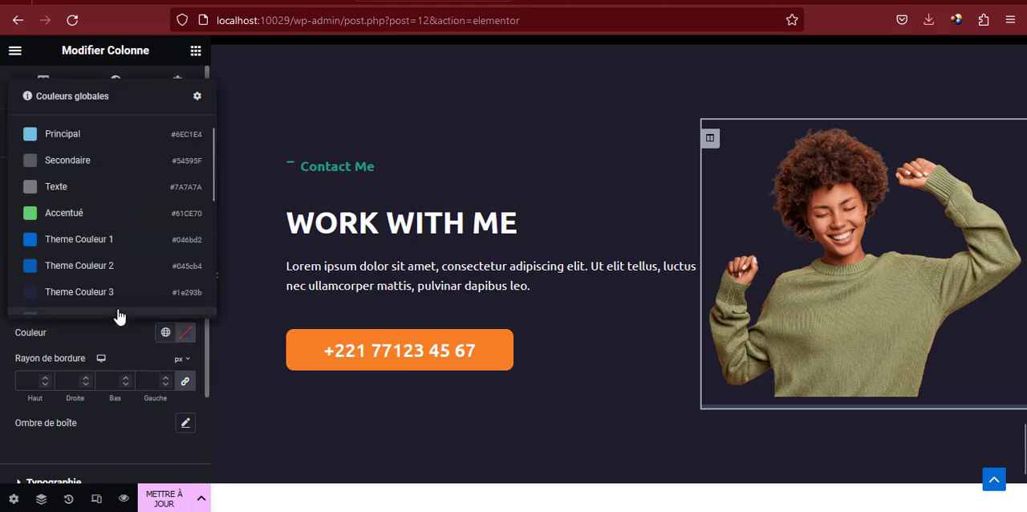
{"action": "scroll", "coordinate": [120, 314], "scroll_direction": "down", "scroll_amount": 4}
{"action": "left_click", "coordinate": [73, 274]}
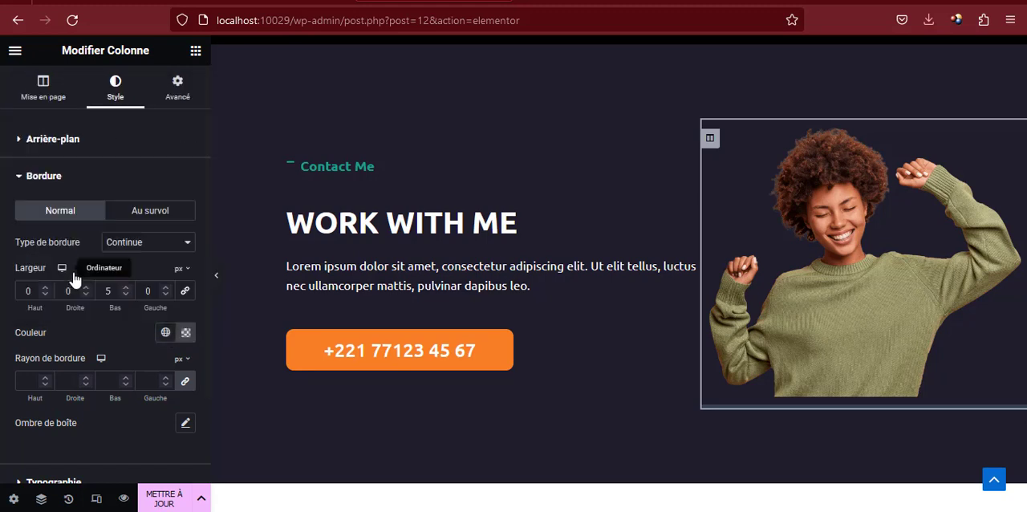
{"action": "left_click", "coordinate": [125, 291]}
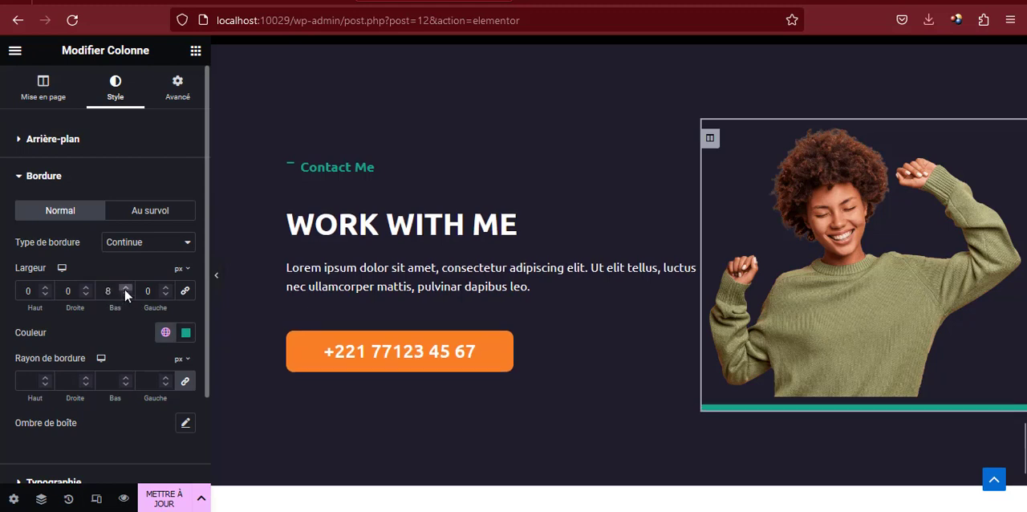
{"action": "left_click", "coordinate": [125, 290]}
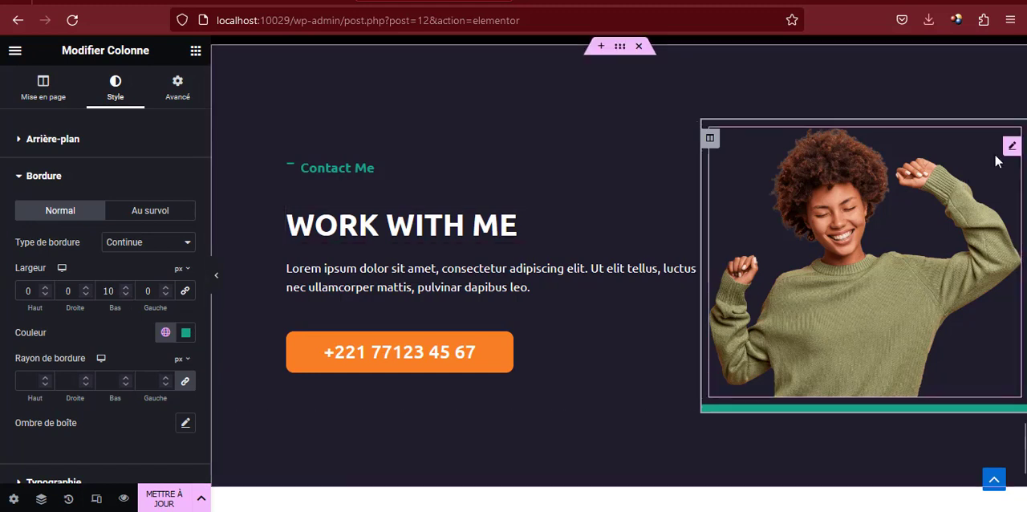
Set only the image's bottom margin to -10 px so it sits on the green border, and update the page
{"action": "left_click", "coordinate": [1010, 148]}
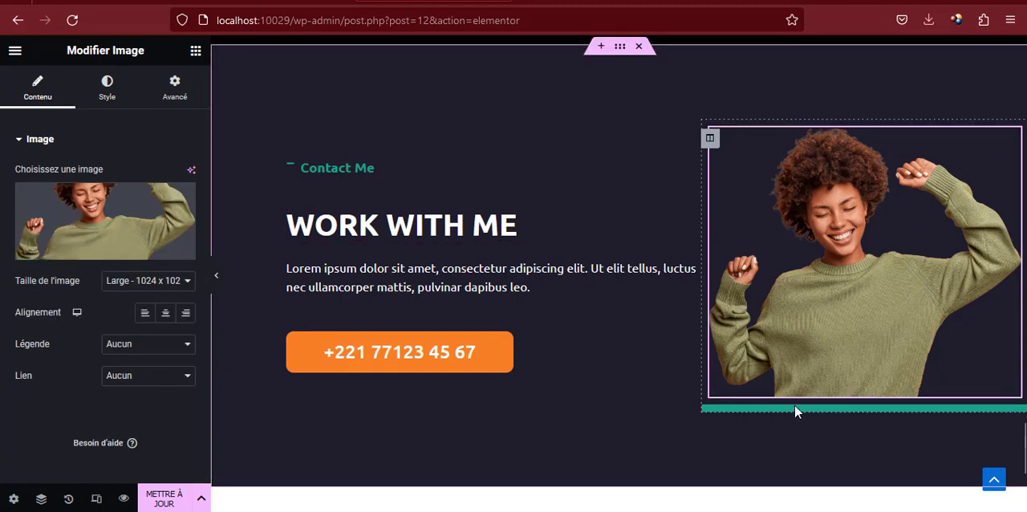
{"action": "left_click", "coordinate": [177, 93]}
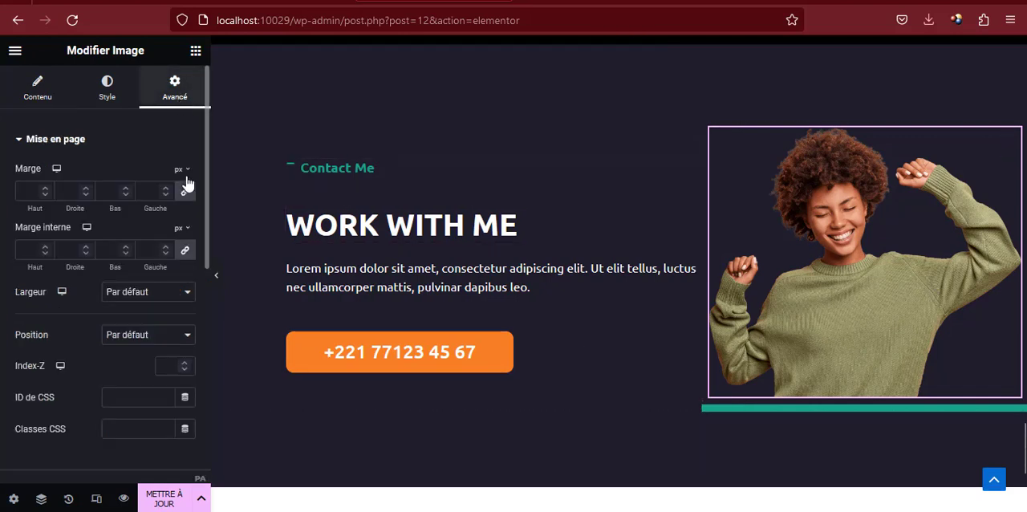
{"action": "left_click", "coordinate": [186, 191]}
{"action": "left_click", "coordinate": [125, 195]}
{"action": "left_click", "coordinate": [126, 196]}
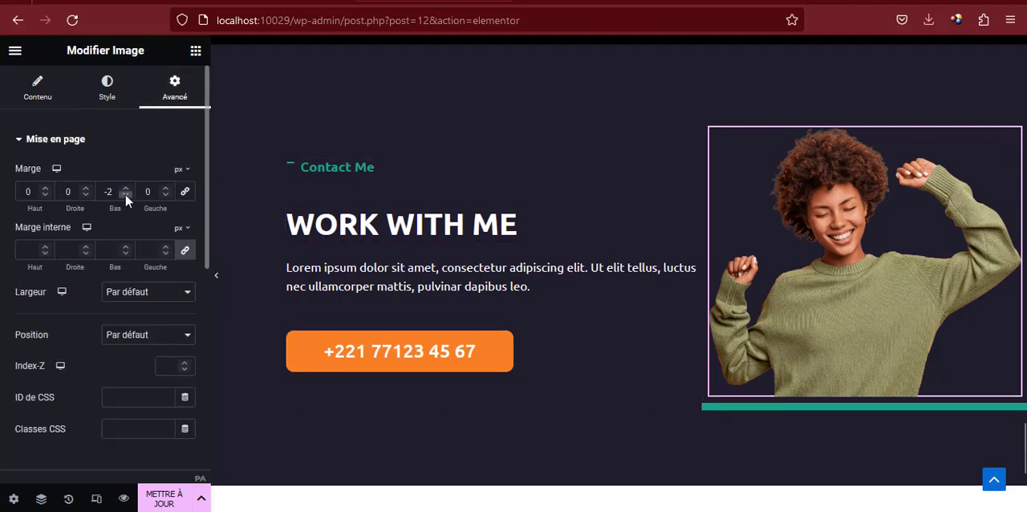
{"action": "left_click", "coordinate": [125, 196]}
{"action": "left_click", "coordinate": [125, 196]}
{"action": "left_click", "coordinate": [125, 196]}
{"action": "left_click", "coordinate": [125, 196]}
{"action": "left_click", "coordinate": [126, 196]}
{"action": "left_click", "coordinate": [125, 196]}
{"action": "left_click", "coordinate": [125, 196]}
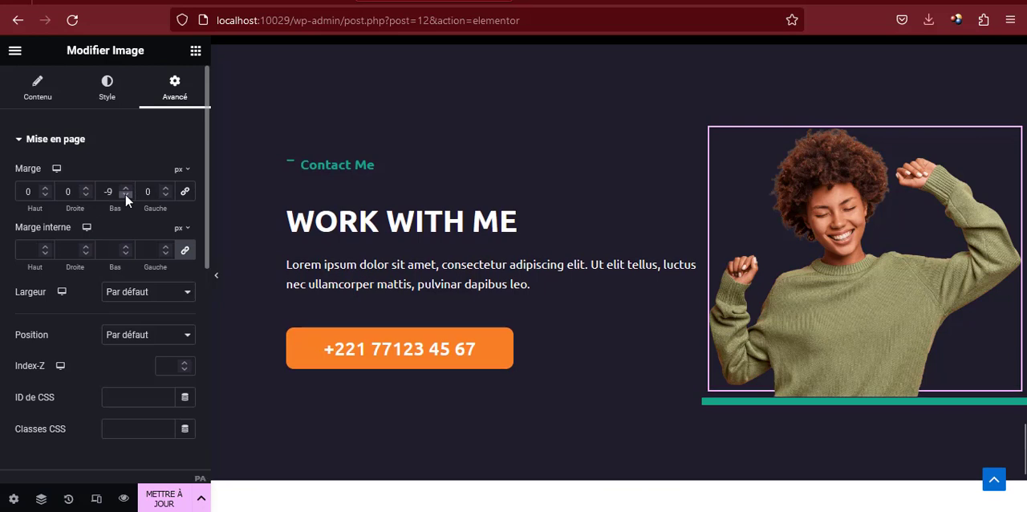
{"action": "left_click", "coordinate": [125, 195]}
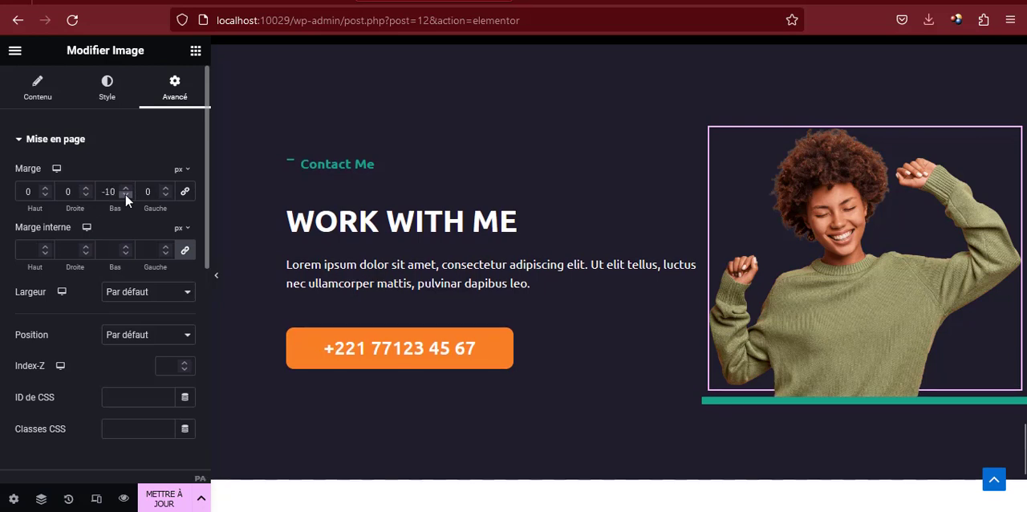
{"action": "left_click", "coordinate": [162, 505]}
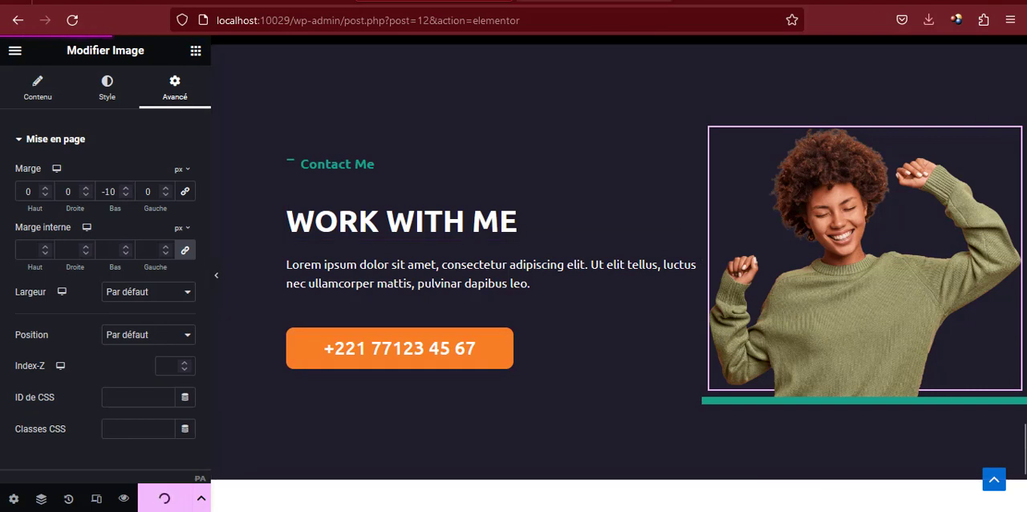
Review the page preview from the top down to the Contact Me section and compare it with the reference page
{"action": "left_click", "coordinate": [557, 1]}
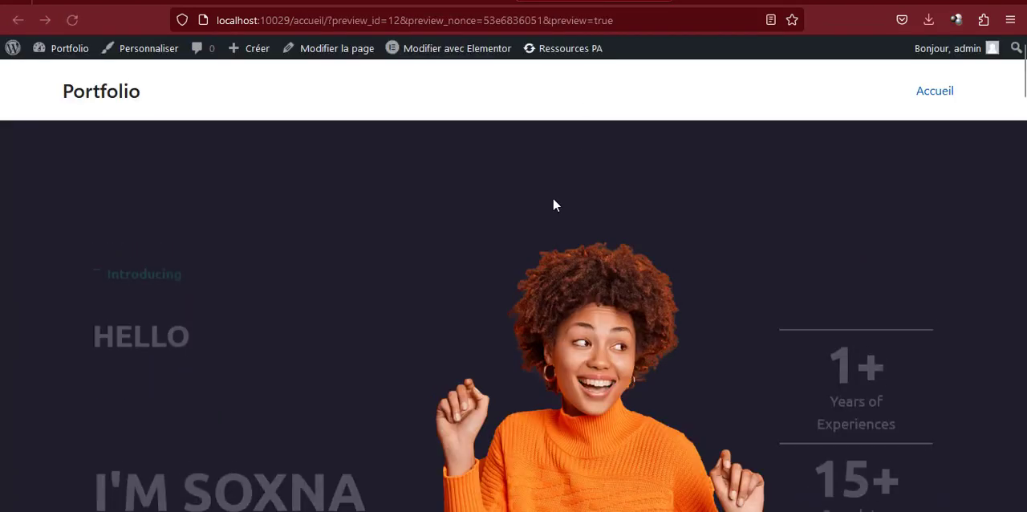
{"action": "scroll", "coordinate": [553, 205], "scroll_direction": "down", "scroll_amount": 5}
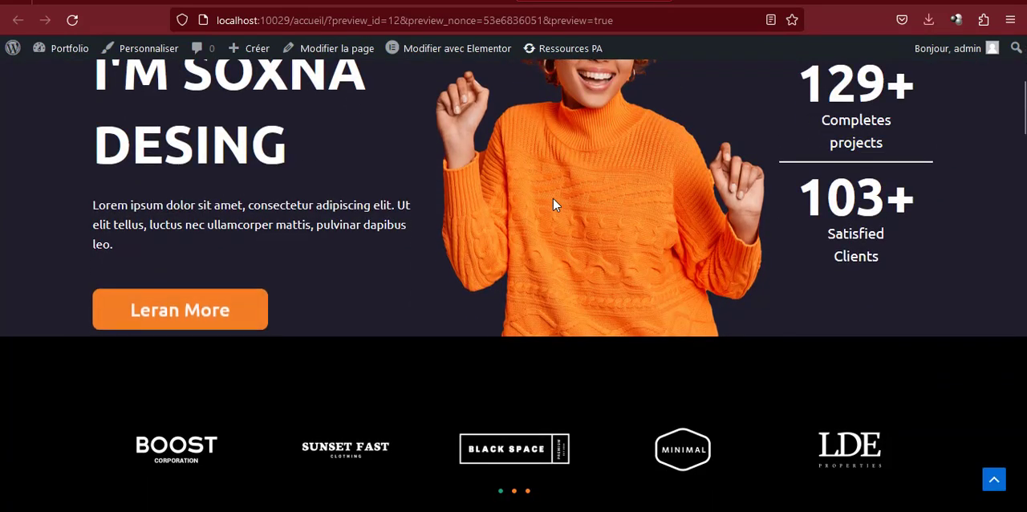
{"action": "scroll", "coordinate": [553, 205], "scroll_direction": "down", "scroll_amount": 5}
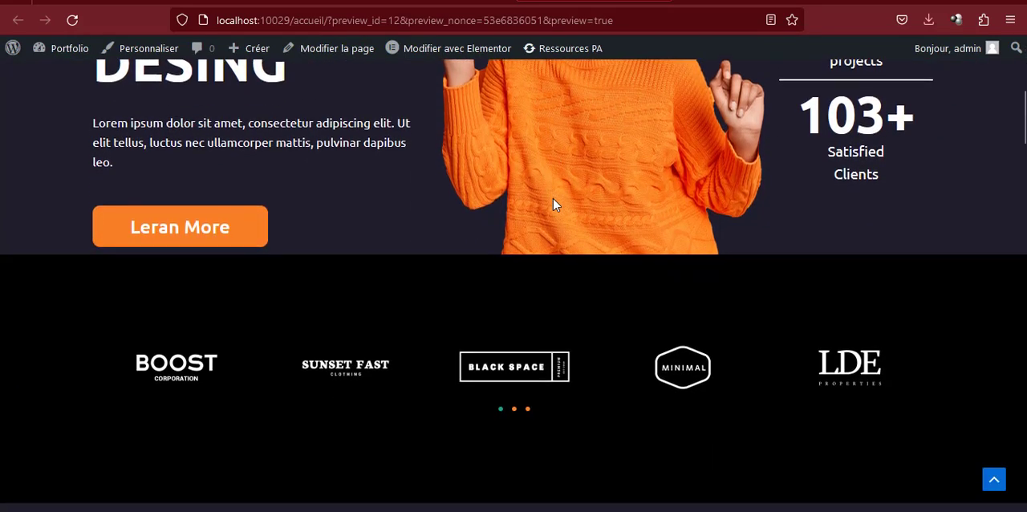
{"action": "scroll", "coordinate": [553, 206], "scroll_direction": "down", "scroll_amount": 10}
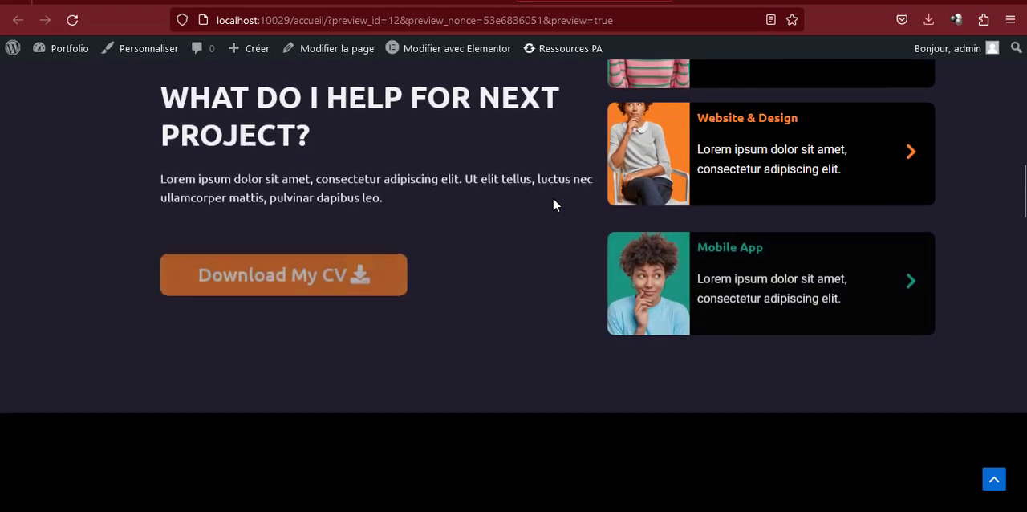
{"action": "scroll", "coordinate": [552, 206], "scroll_direction": "down", "scroll_amount": 17}
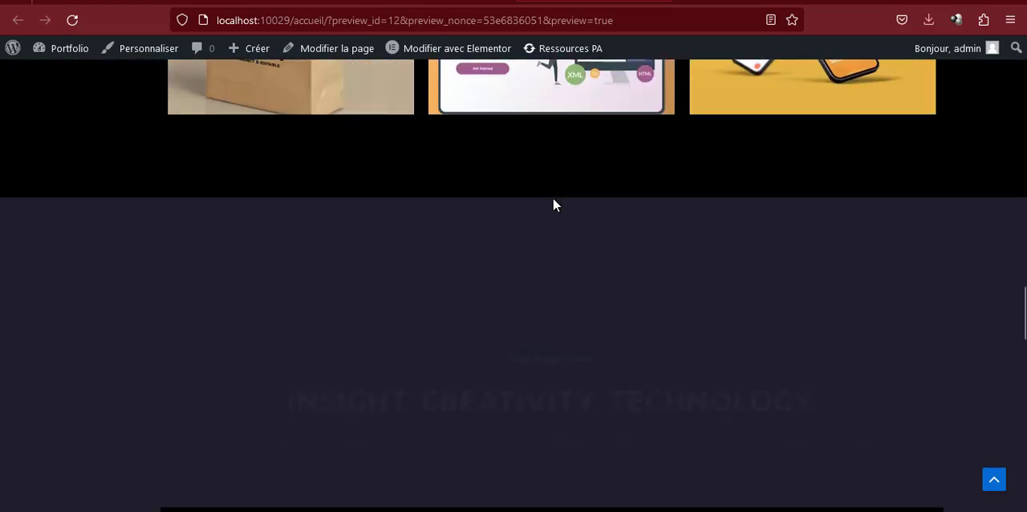
{"action": "scroll", "coordinate": [552, 206], "scroll_direction": "down", "scroll_amount": 10}
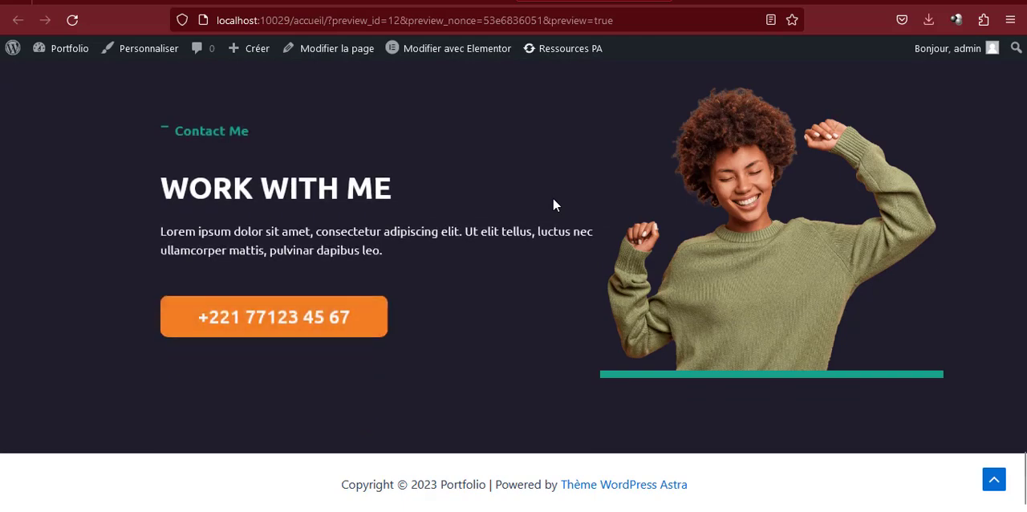
{"action": "scroll", "coordinate": [552, 206], "scroll_direction": "up", "scroll_amount": 10}
{"action": "scroll", "coordinate": [553, 206], "scroll_direction": "up", "scroll_amount": 20}
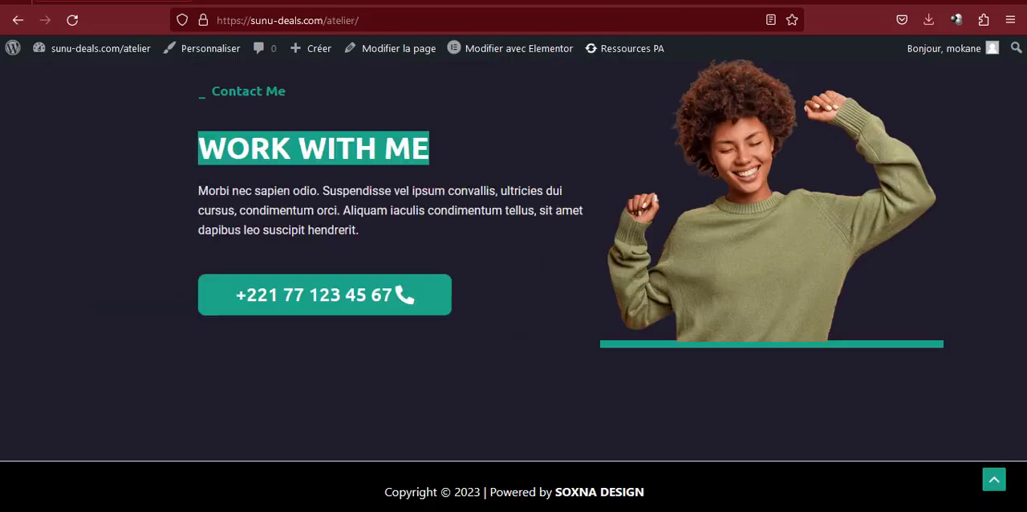
{"action": "left_click", "coordinate": [994, 482]}
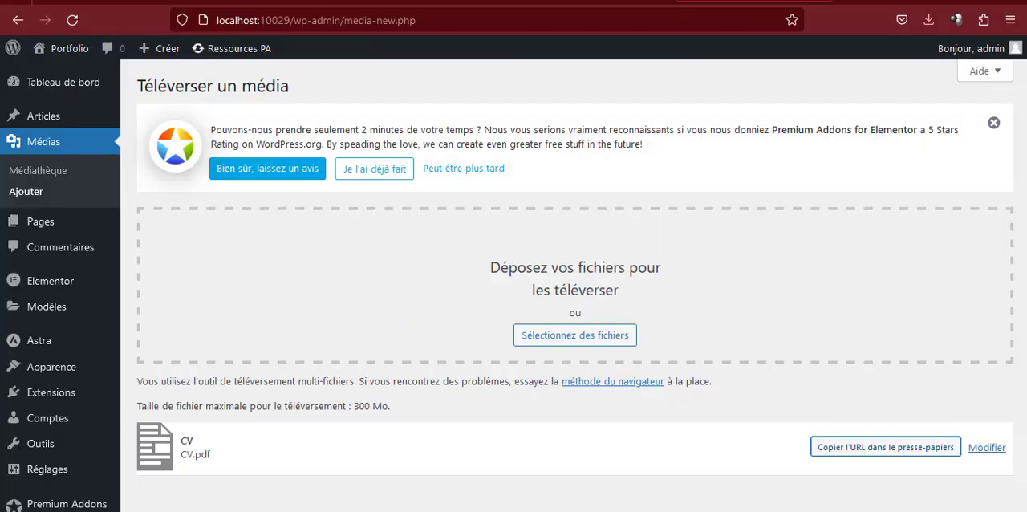
In the theme customizer, create a menu named Principal and assign it to the Menu principal location
{"action": "mouse_move", "coordinate": [47, 367]}
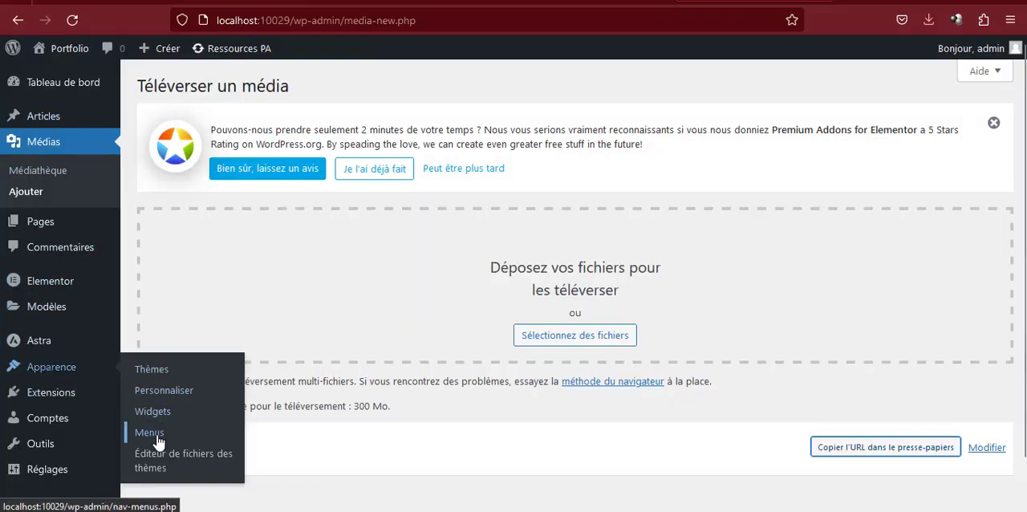
{"action": "left_click", "coordinate": [164, 390]}
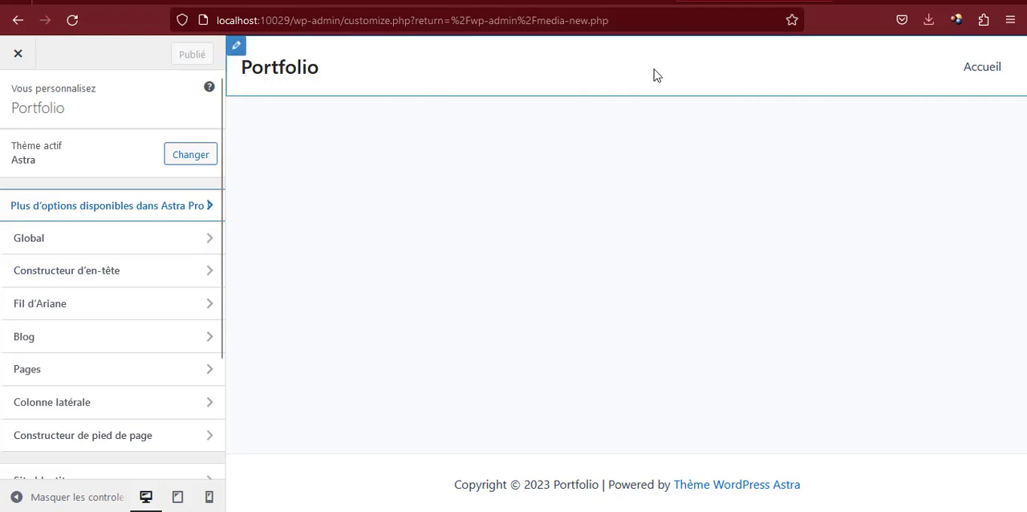
{"action": "scroll", "coordinate": [34, 392], "scroll_direction": "down", "scroll_amount": 2}
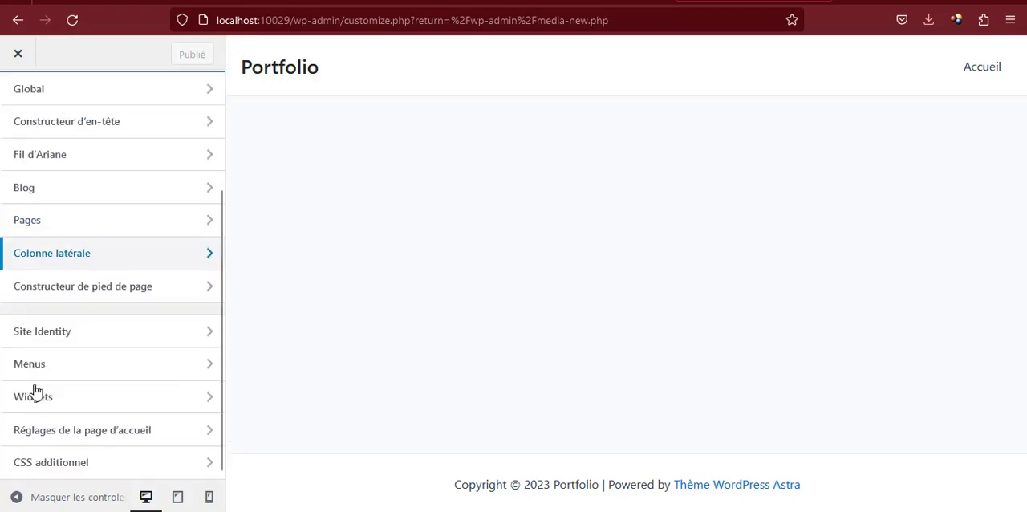
{"action": "left_click", "coordinate": [78, 365]}
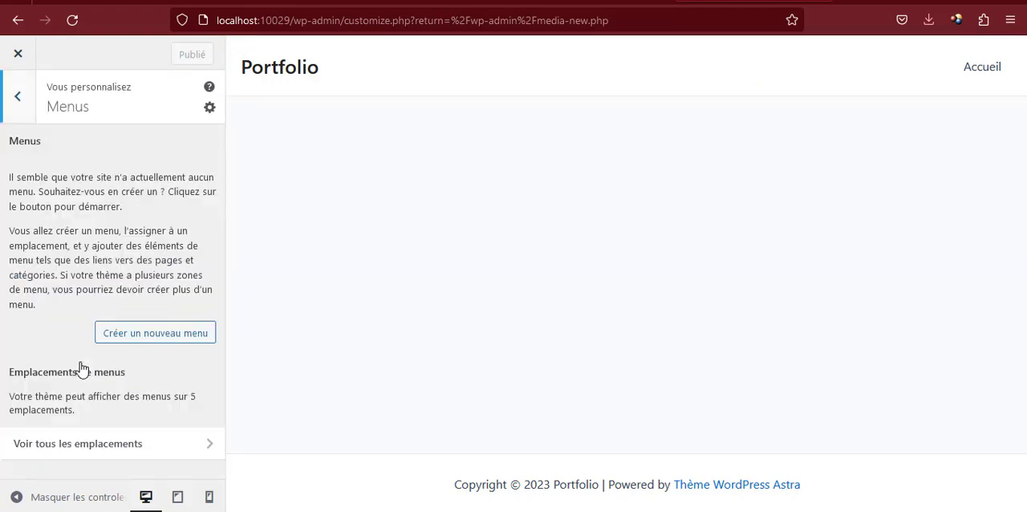
{"action": "left_click", "coordinate": [157, 337]}
{"action": "left_click", "coordinate": [97, 186]}
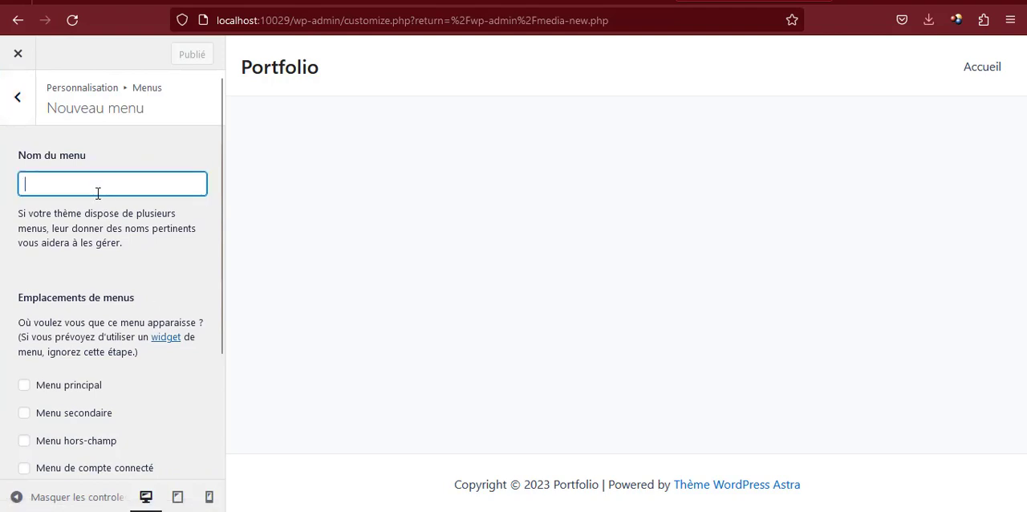
{"action": "type", "text": "Principal"}
{"action": "left_click", "coordinate": [24, 388]}
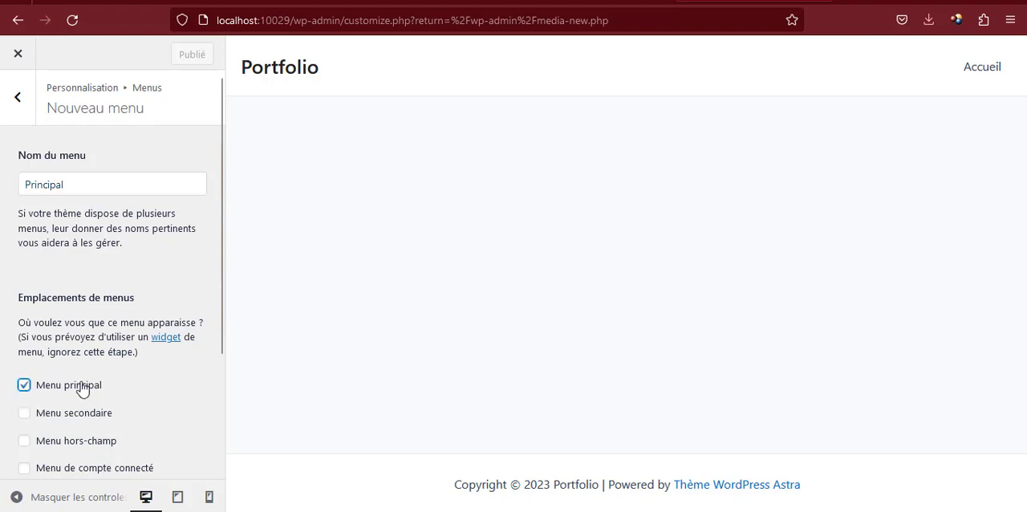
{"action": "scroll", "coordinate": [85, 389], "scroll_direction": "down", "scroll_amount": 2}
{"action": "scroll", "coordinate": [136, 418], "scroll_direction": "down", "scroll_amount": 2}
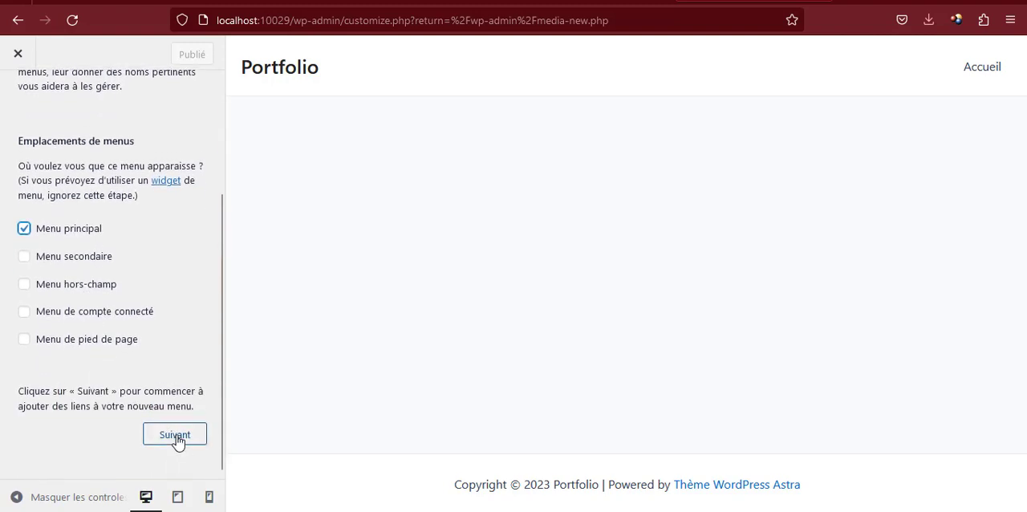
{"action": "left_click", "coordinate": [176, 441]}
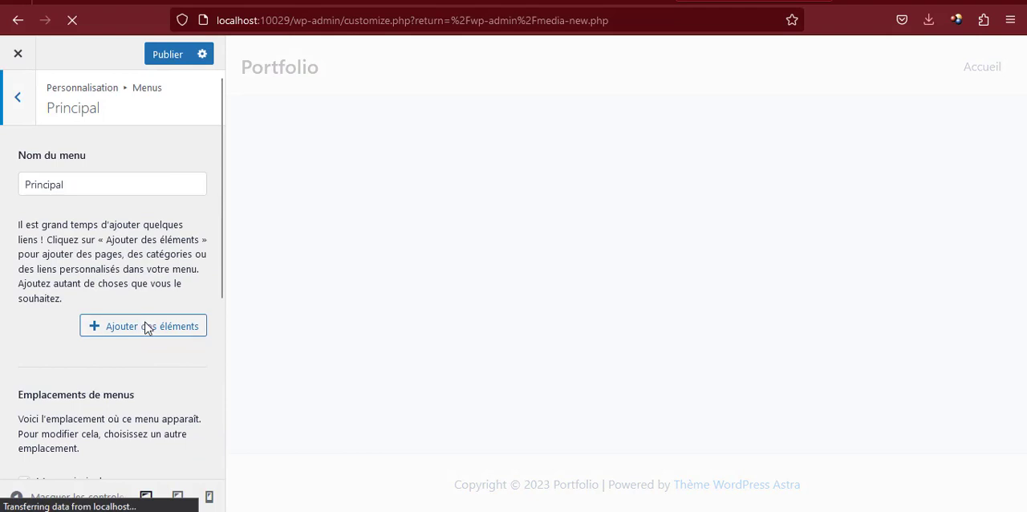
{"action": "left_click", "coordinate": [145, 325]}
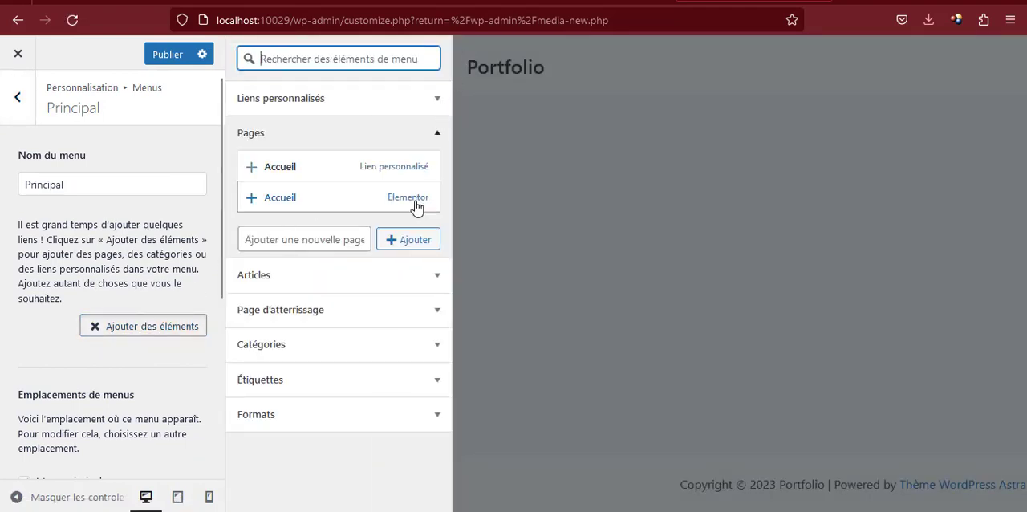
{"action": "left_click", "coordinate": [321, 103]}
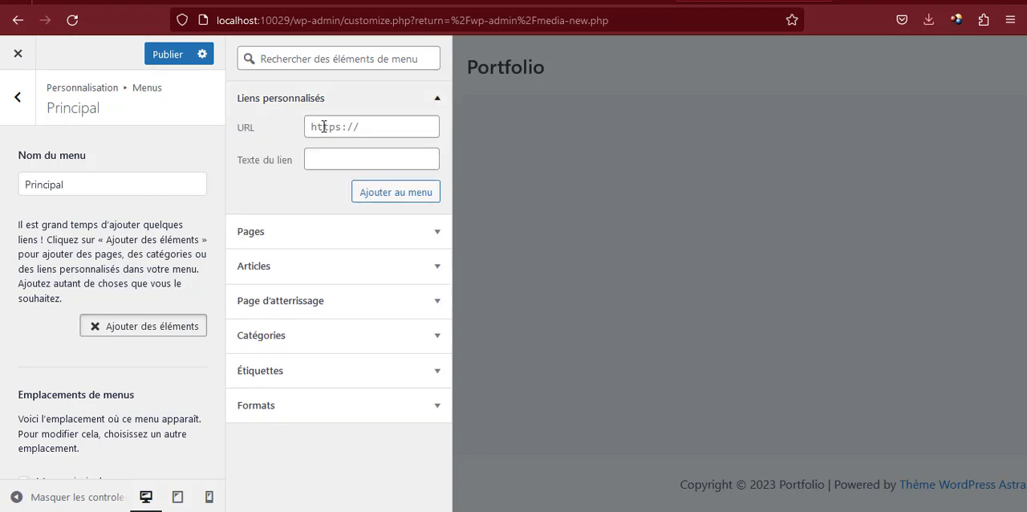
{"action": "left_click", "coordinate": [324, 126]}
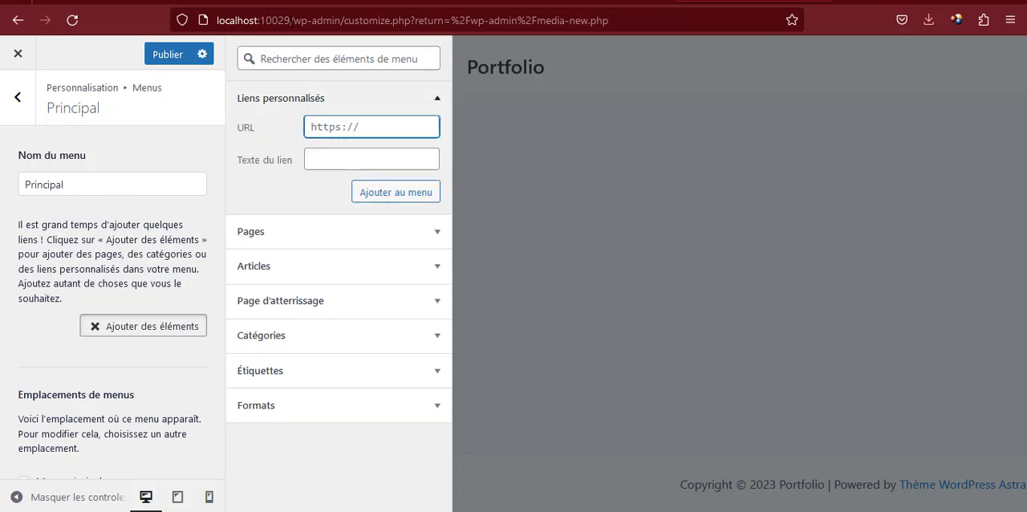
{"action": "left_click_drag", "start_coordinate": [291, 20], "coordinate": [217, 20]}
{"action": "key", "text": "ctrl+c"}
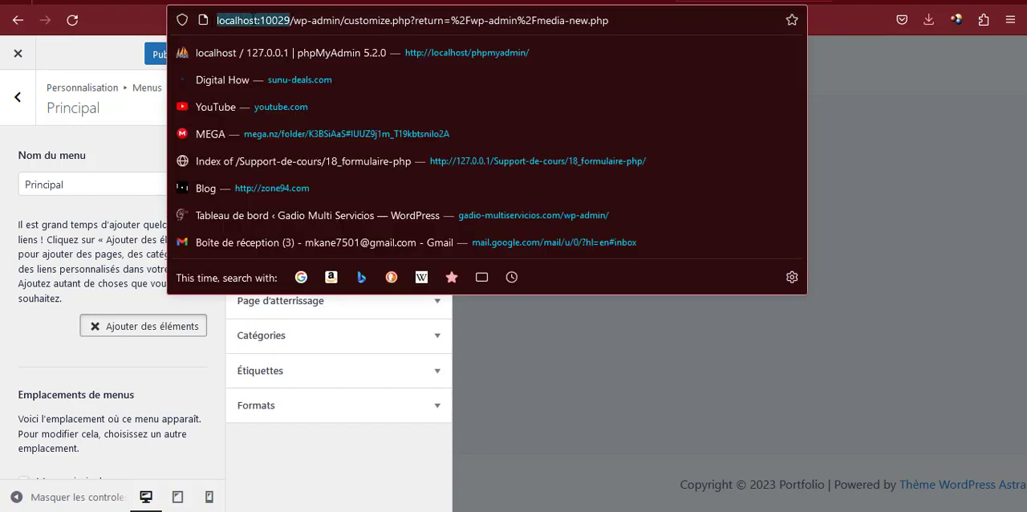
{"action": "left_click", "coordinate": [334, 443]}
{"action": "left_click", "coordinate": [377, 123]}
{"action": "key", "text": "ctrl+v"}
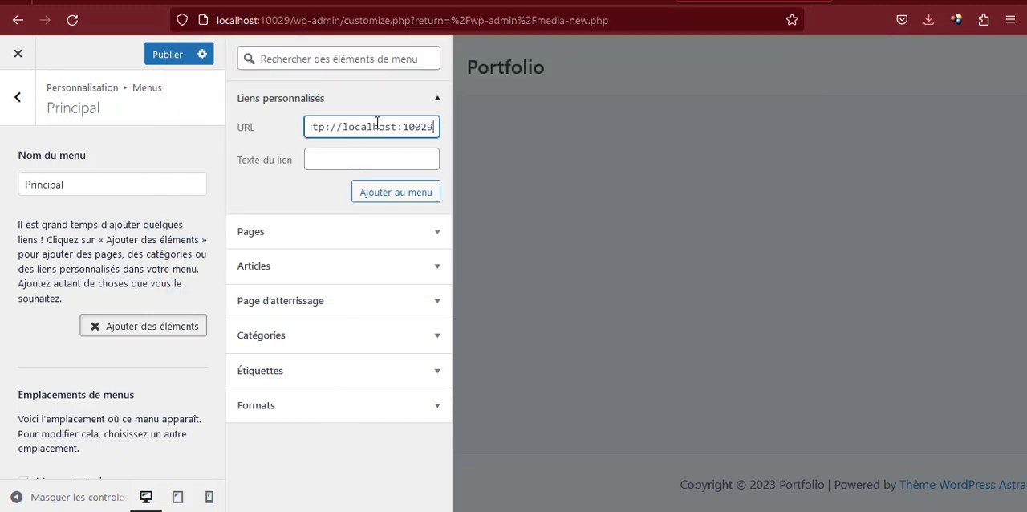
{"action": "left_click", "coordinate": [369, 154]}
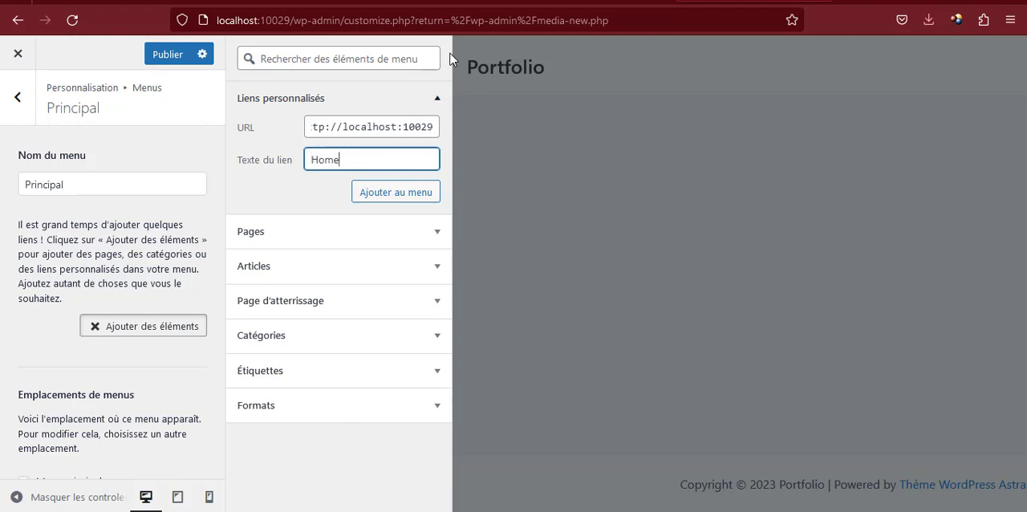
Complete the Home link's URL with /#home after the site address
{"action": "left_click", "coordinate": [387, 126]}
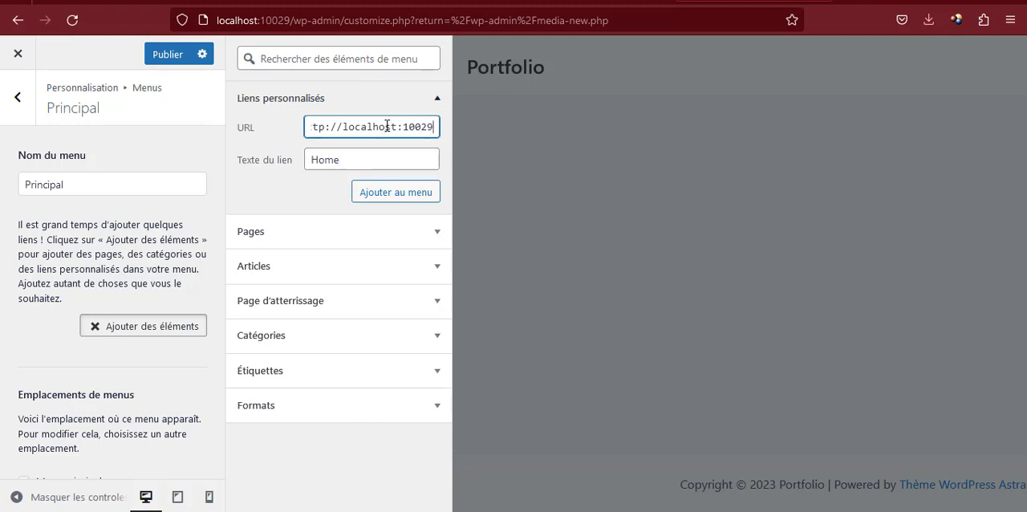
{"action": "type", "text": "/#"}
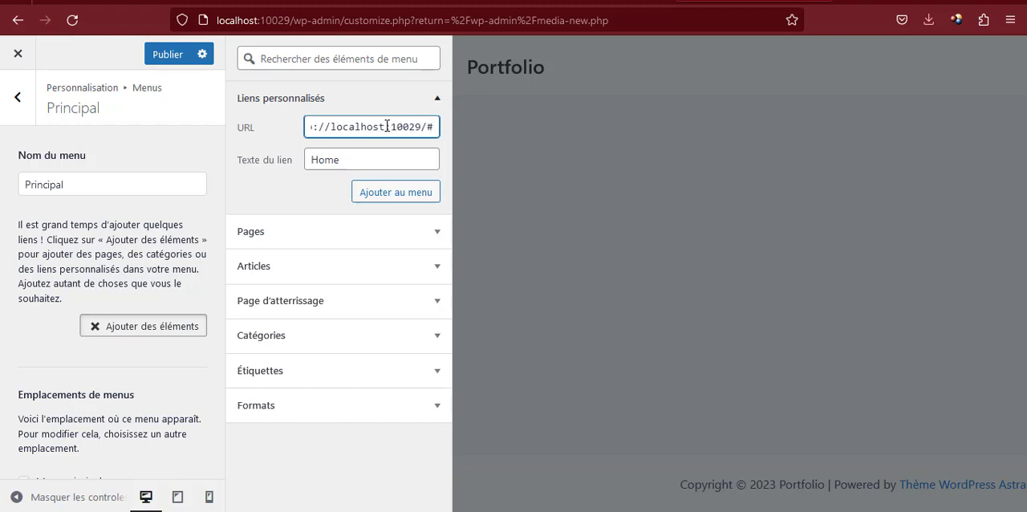
{"action": "type", "text": "home"}
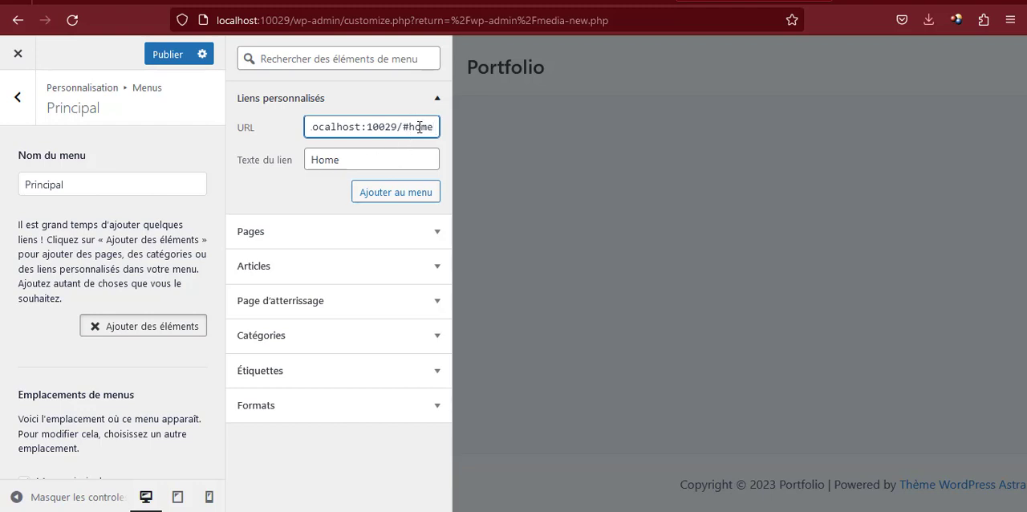
{"action": "double_click", "coordinate": [418, 127]}
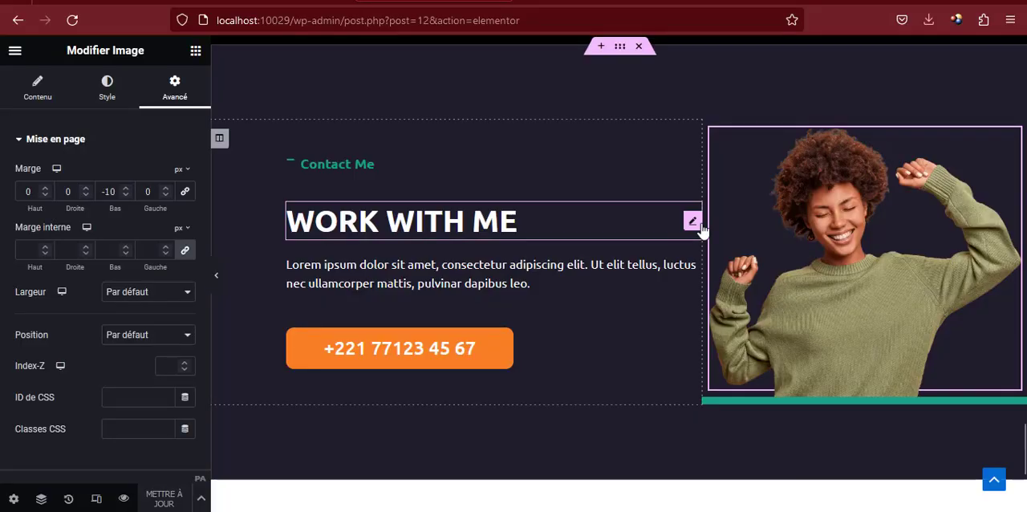
In the Elementor editor, place a menu anchor with the ID home above the Introducing heading, and add the Home link to the Principal menu
{"action": "scroll", "coordinate": [671, 229], "scroll_direction": "up", "scroll_amount": 4}
{"action": "scroll", "coordinate": [668, 222], "scroll_direction": "up", "scroll_amount": 15}
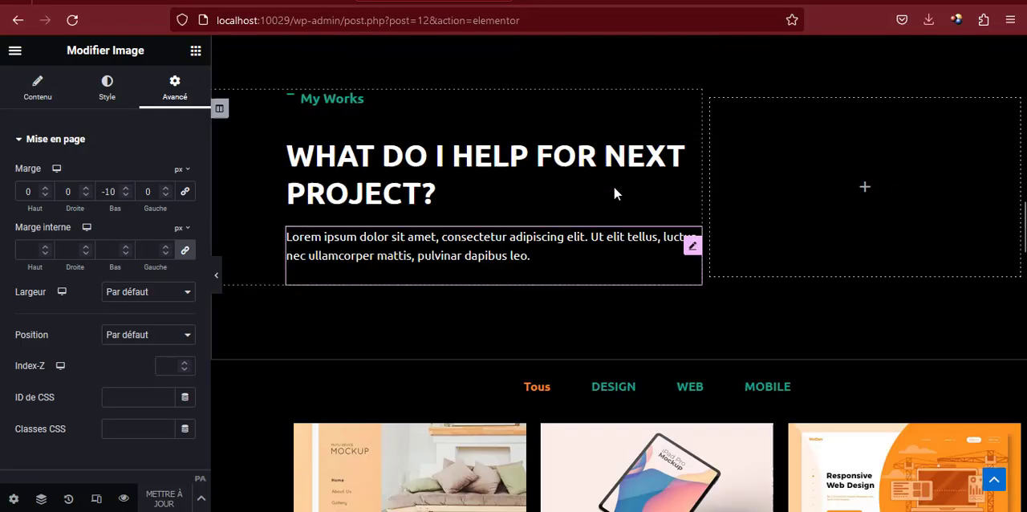
{"action": "scroll", "coordinate": [615, 192], "scroll_direction": "up", "scroll_amount": 8}
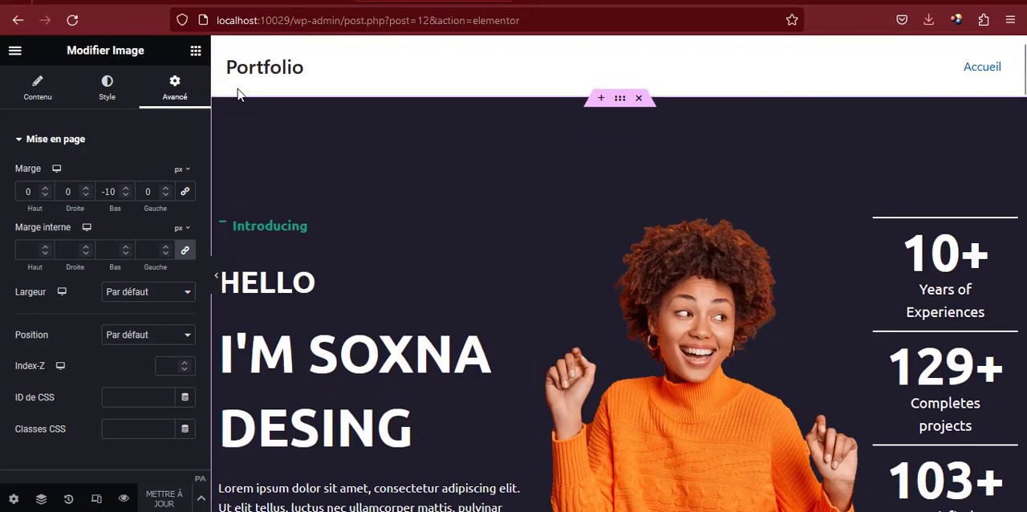
{"action": "left_click", "coordinate": [195, 51]}
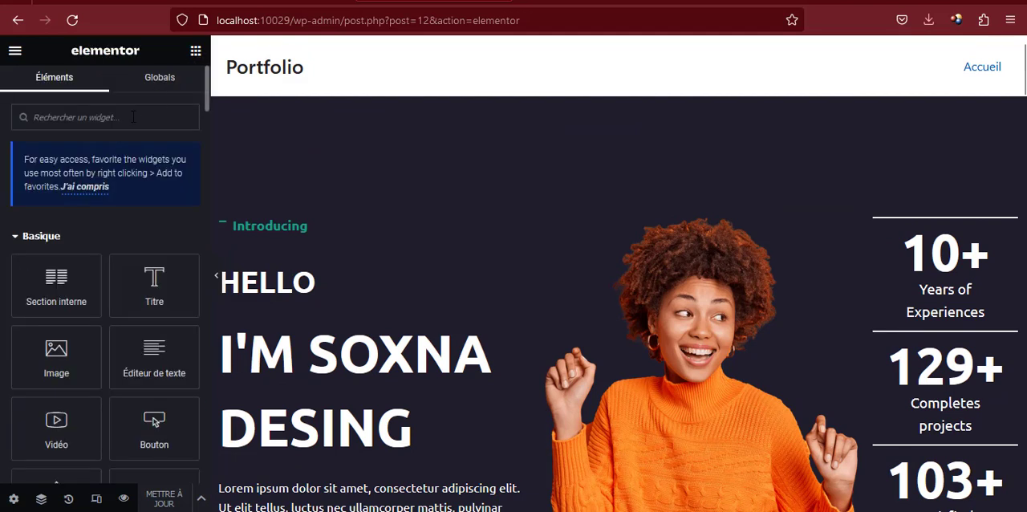
{"action": "type", "text": "anc"}
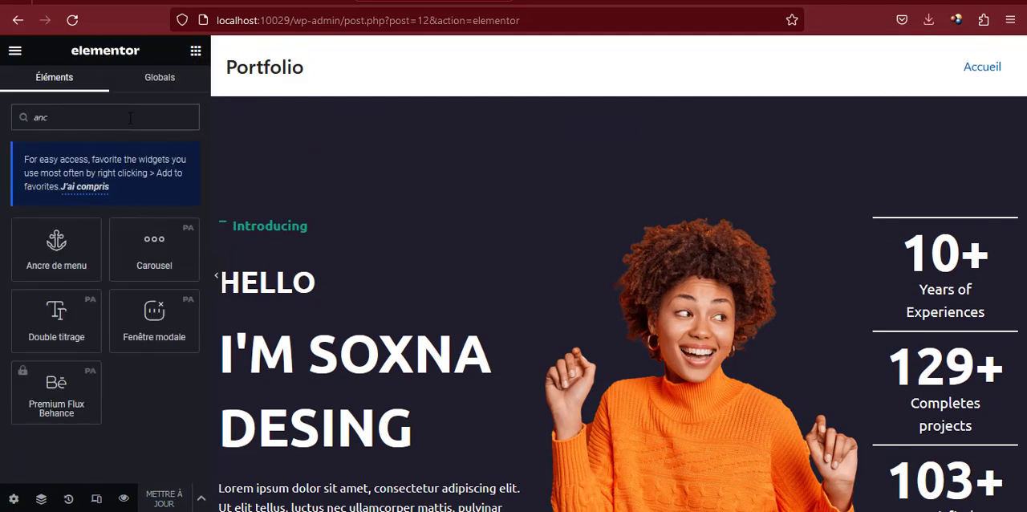
{"action": "left_click_drag", "start_coordinate": [65, 227], "coordinate": [287, 220]}
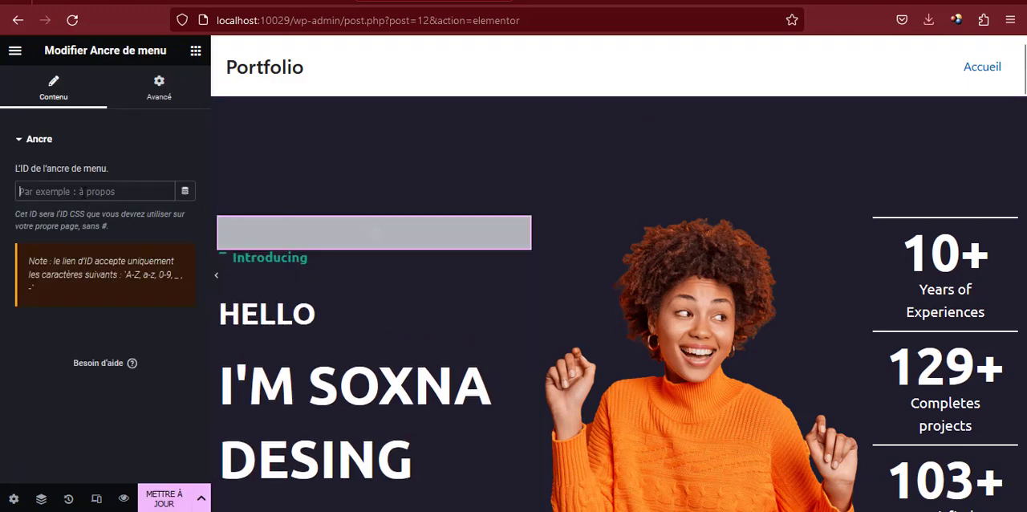
{"action": "type", "text": "home"}
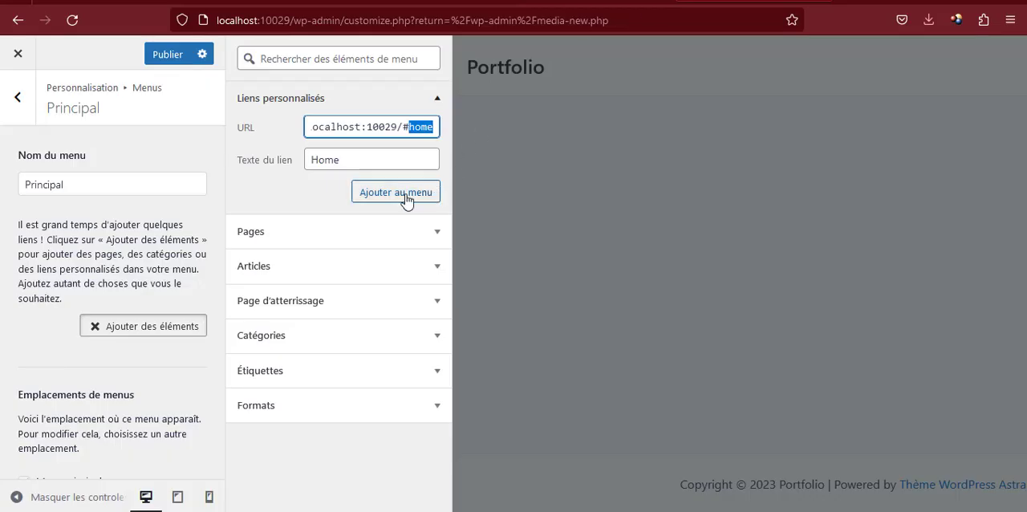
{"action": "left_click", "coordinate": [405, 200]}
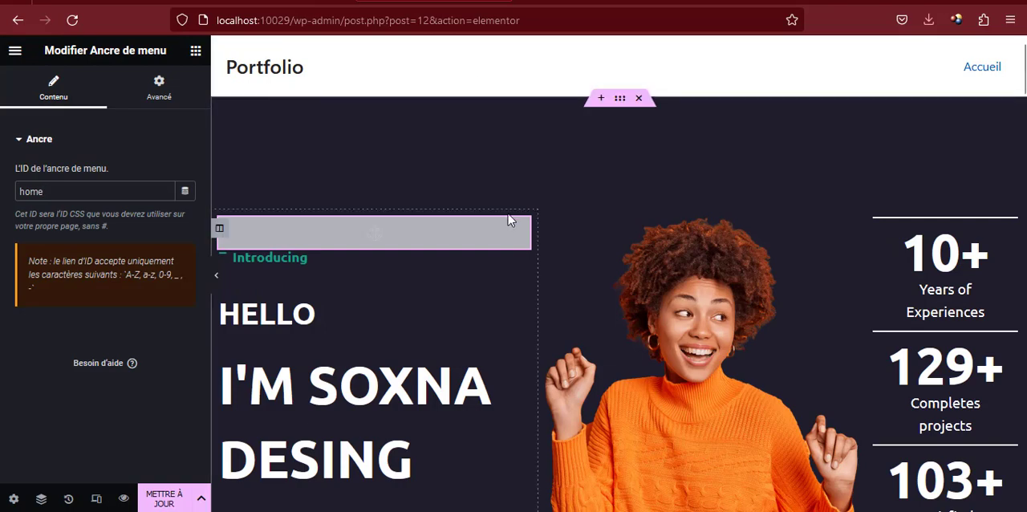
Place a menu anchor above the My Skills heading in the Elementor page and give it the ID skills
{"action": "scroll", "coordinate": [508, 215], "scroll_direction": "down", "scroll_amount": 8}
{"action": "scroll", "coordinate": [508, 212], "scroll_direction": "down", "scroll_amount": 2}
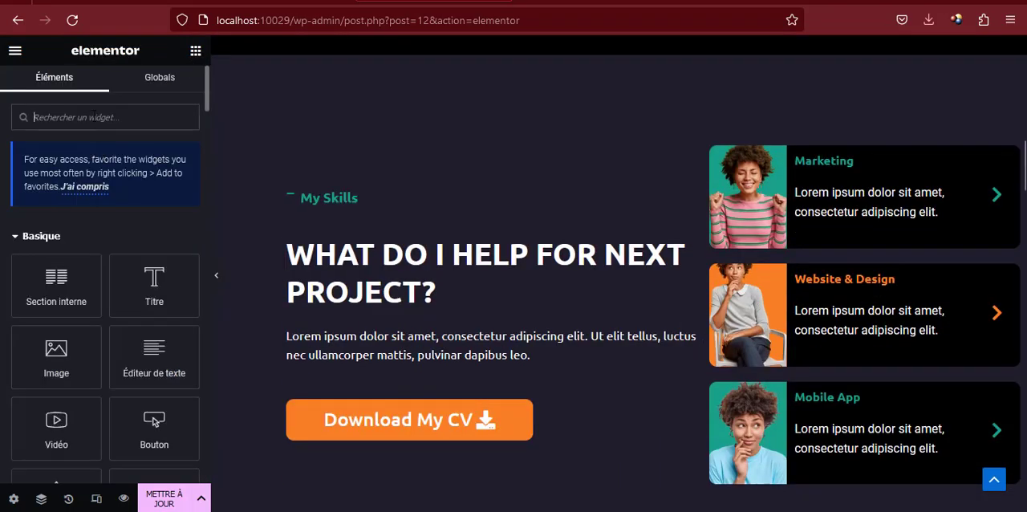
{"action": "type", "text": "ancr"}
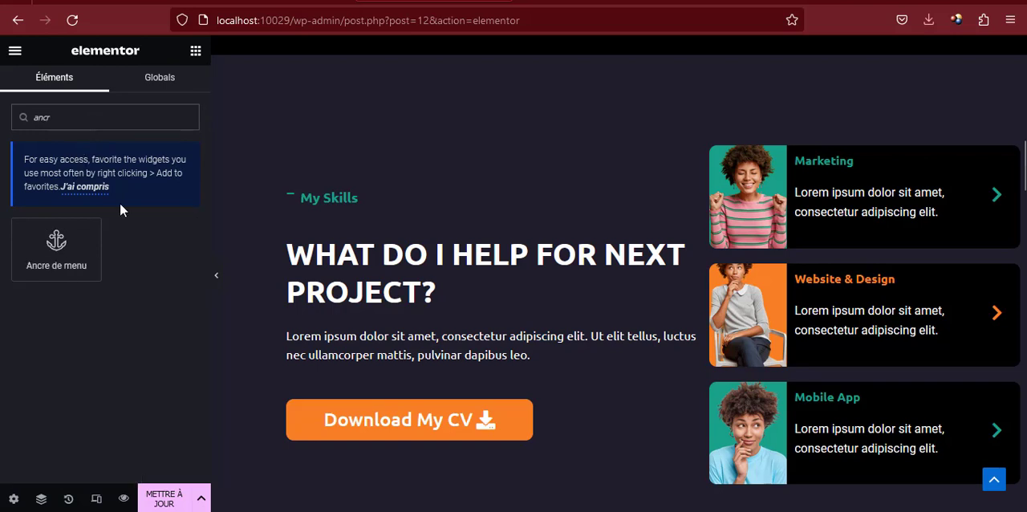
{"action": "left_click_drag", "start_coordinate": [54, 265], "coordinate": [323, 202]}
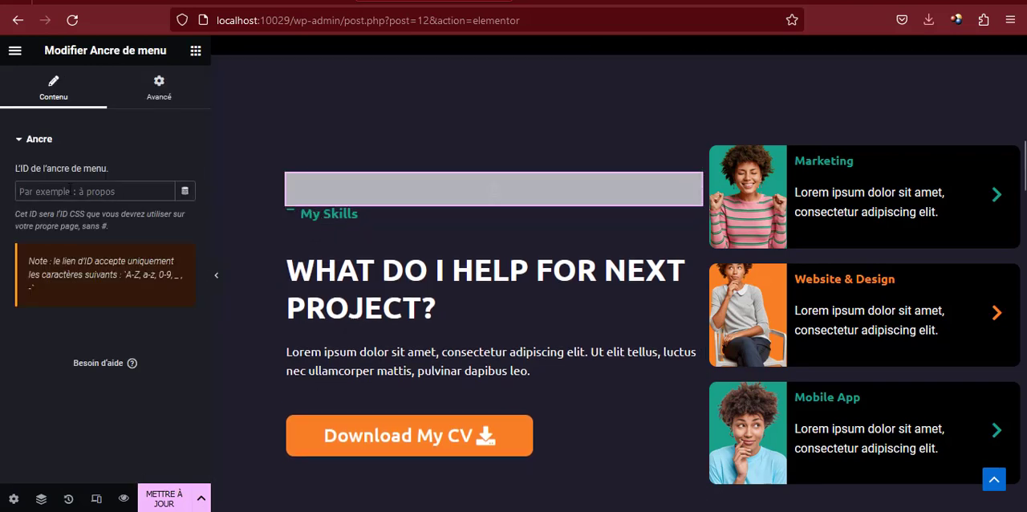
{"action": "left_click", "coordinate": [70, 189]}
{"action": "type", "text": "skill"}
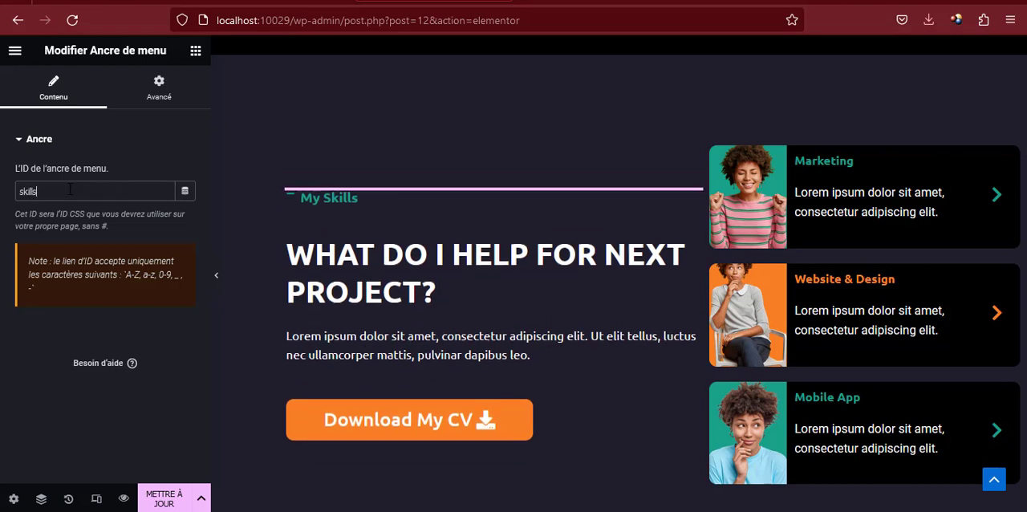
{"action": "type", "text": "s"}
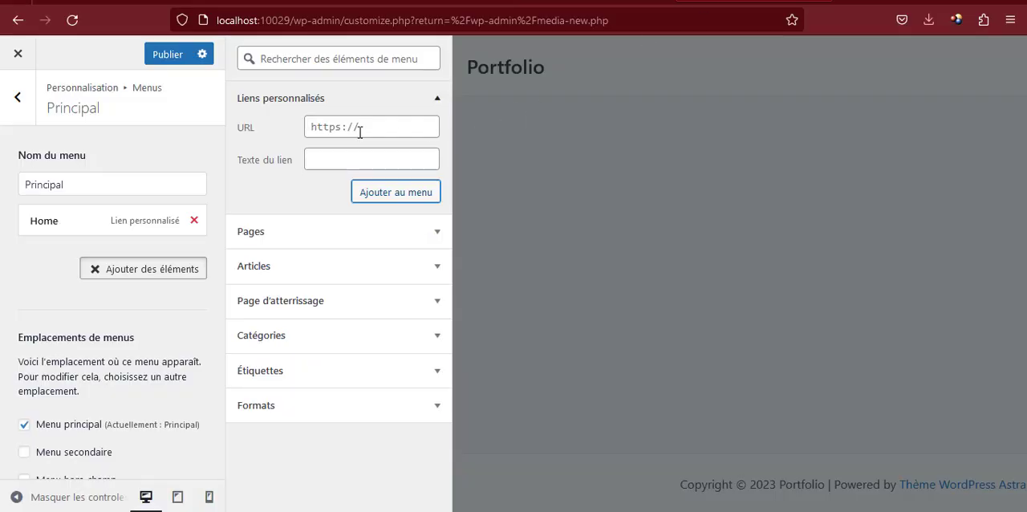
Switch to the customizer and enter /#skills as the URL of a new custom link for the Principal menu
{"action": "left_click", "coordinate": [360, 132]}
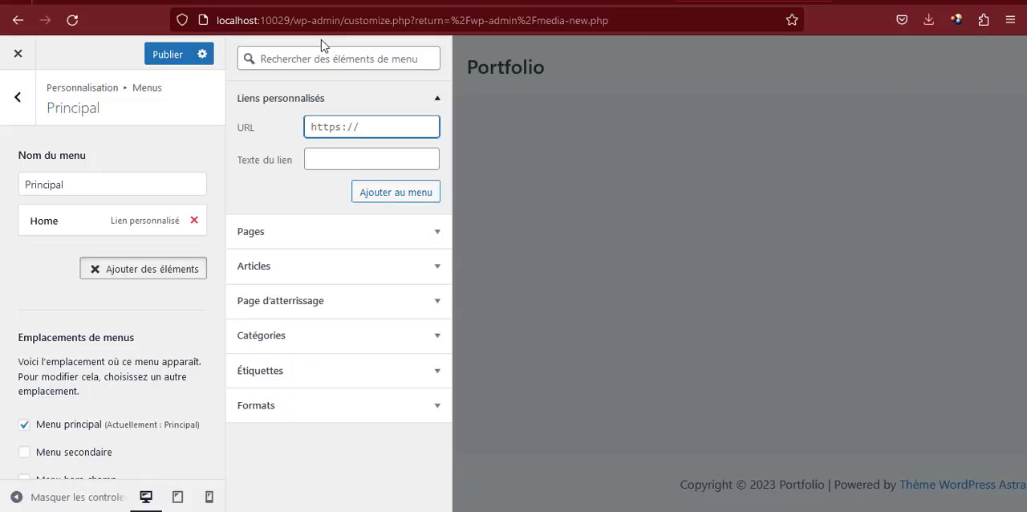
{"action": "type", "text": "skills"}
{"action": "key", "text": "Home"}
{"action": "type", "text": "#/"}
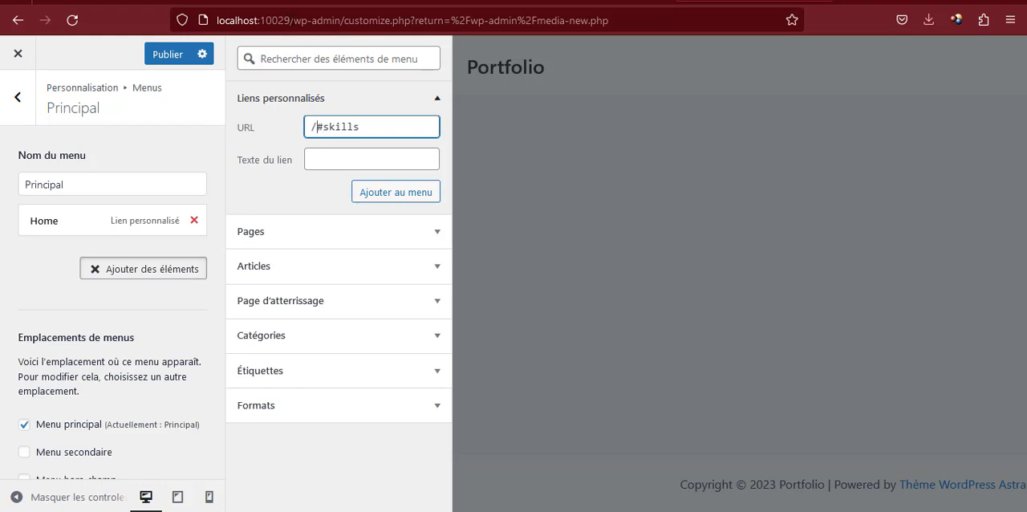
{"action": "left_click_drag", "start_coordinate": [294, 20], "coordinate": [223, 20]}
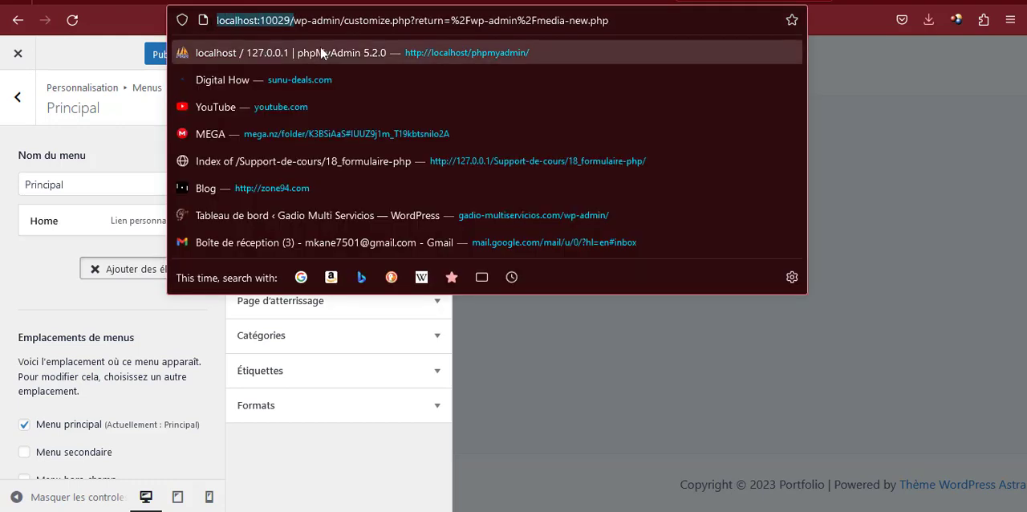
{"action": "left_click", "coordinate": [356, 477]}
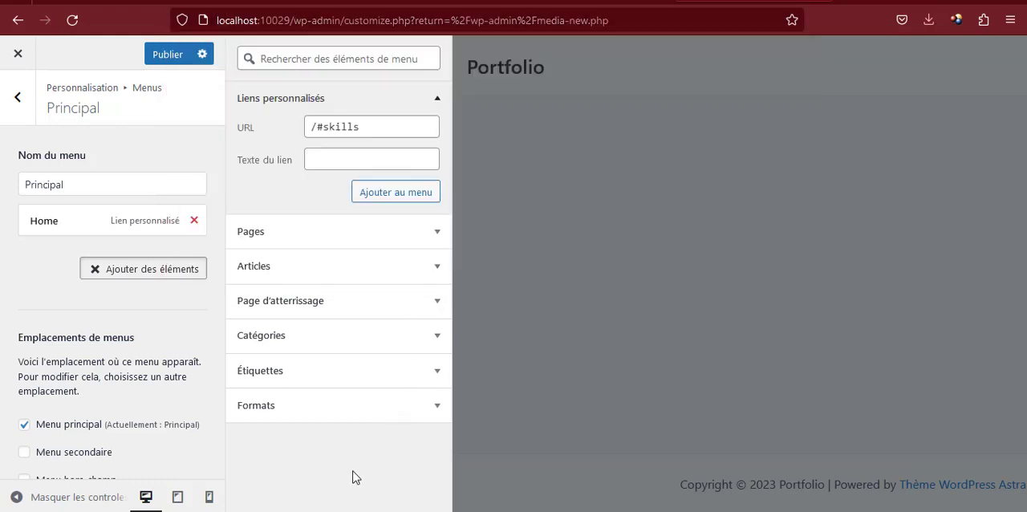
{"action": "left_click", "coordinate": [306, 131]}
{"action": "type", "text": "http://localhost:10029/"}
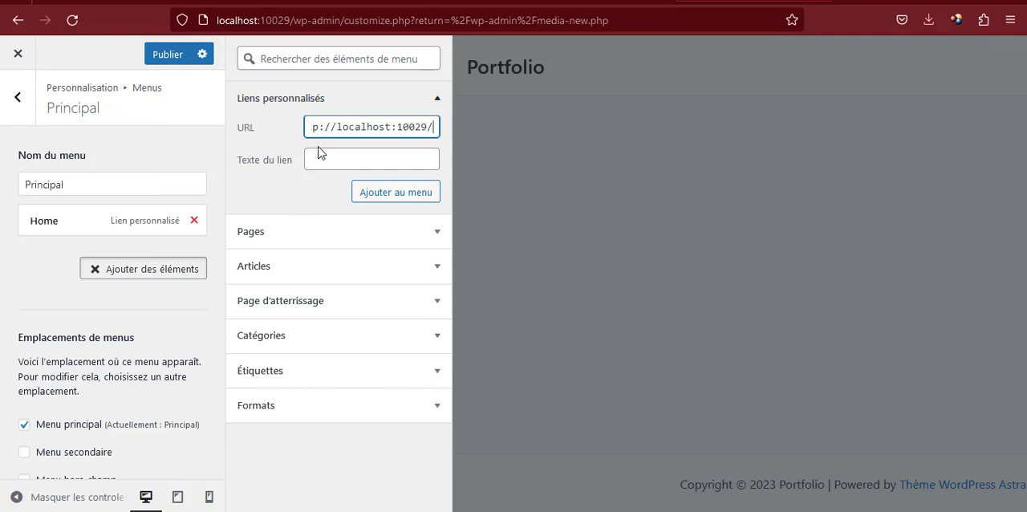
{"action": "left_click", "coordinate": [378, 155]}
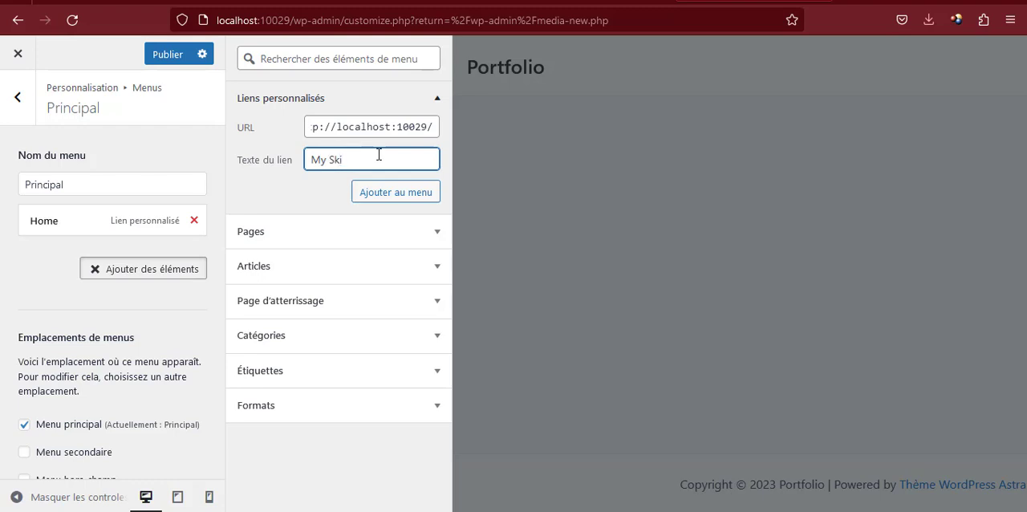
{"action": "left_click", "coordinate": [379, 195]}
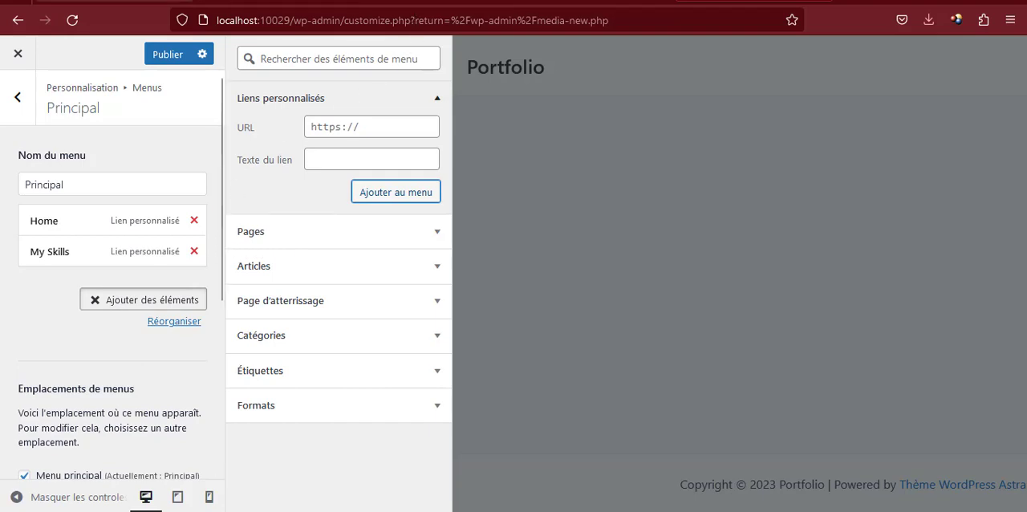
Check the menu entries on the sunu-deals.com/atelier reference site and locate the My Works section in the Elementor page
{"action": "left_click", "coordinate": [146, 2]}
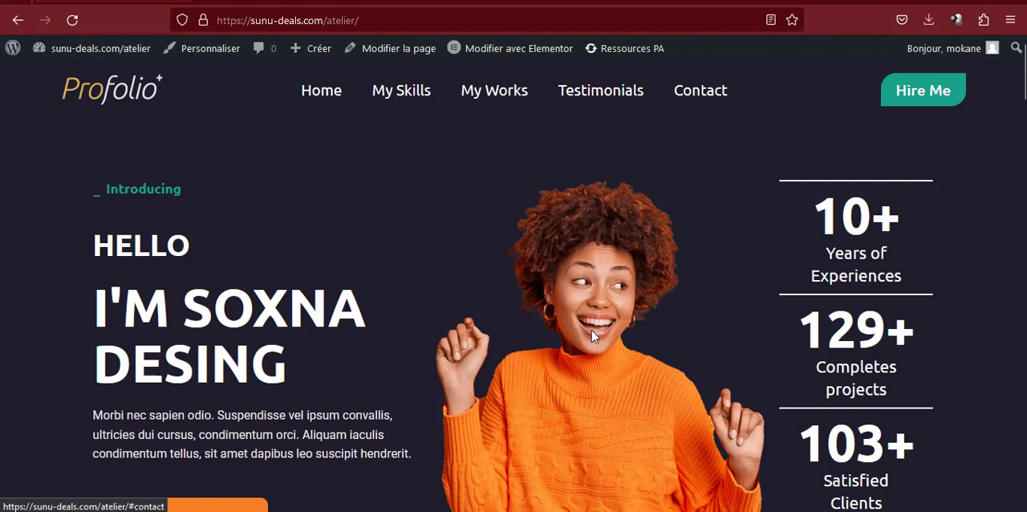
{"action": "left_click", "coordinate": [431, 2]}
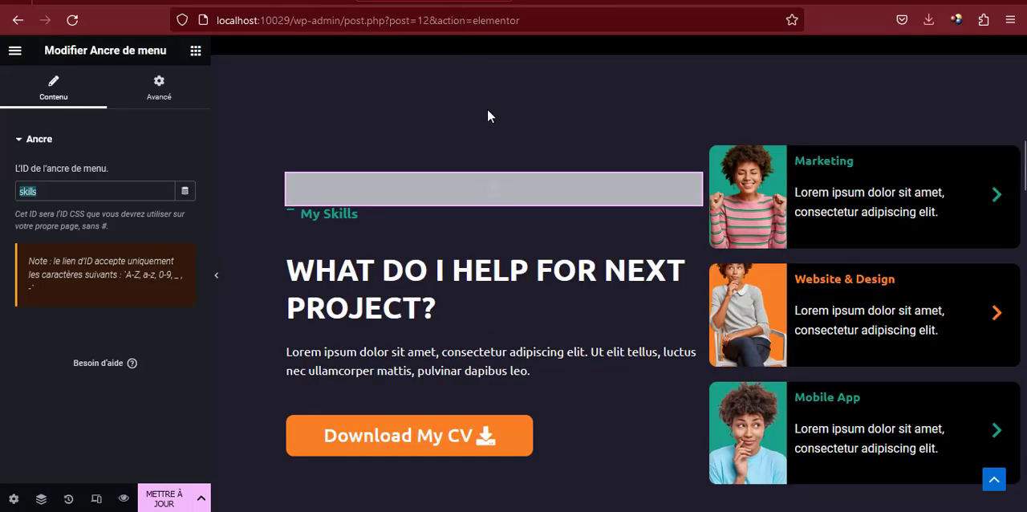
{"action": "scroll", "coordinate": [531, 233], "scroll_direction": "down", "scroll_amount": 3}
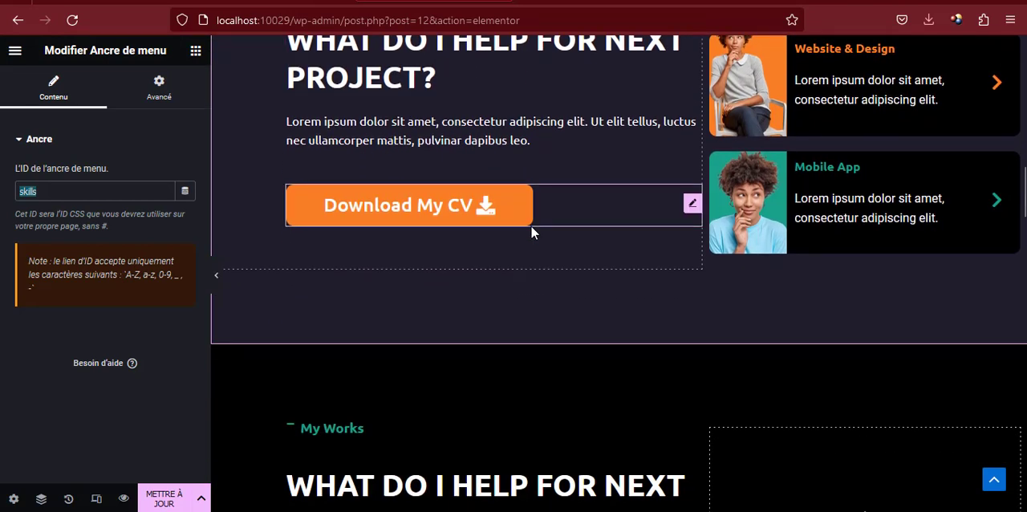
{"action": "scroll", "coordinate": [532, 231], "scroll_direction": "down", "scroll_amount": 2}
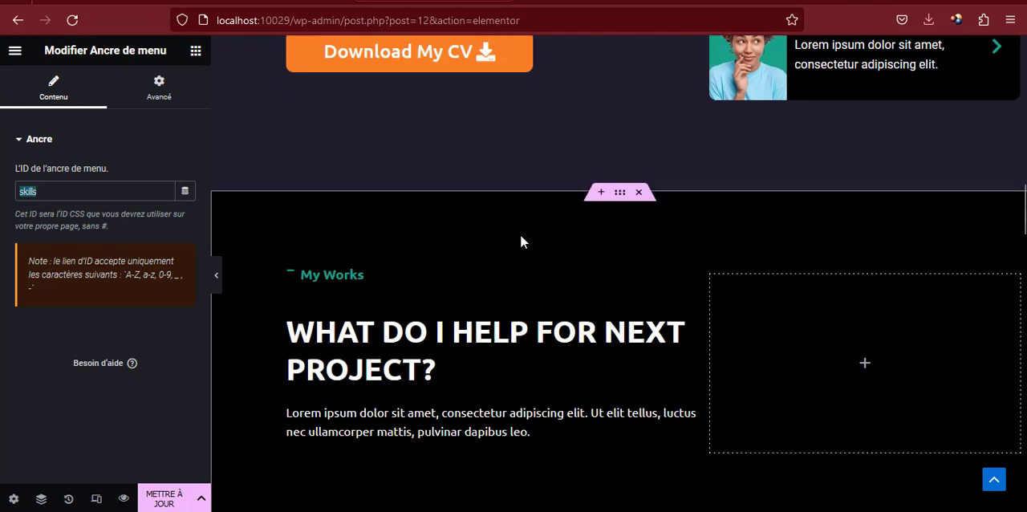
{"action": "scroll", "coordinate": [520, 241], "scroll_direction": "down", "scroll_amount": 1}
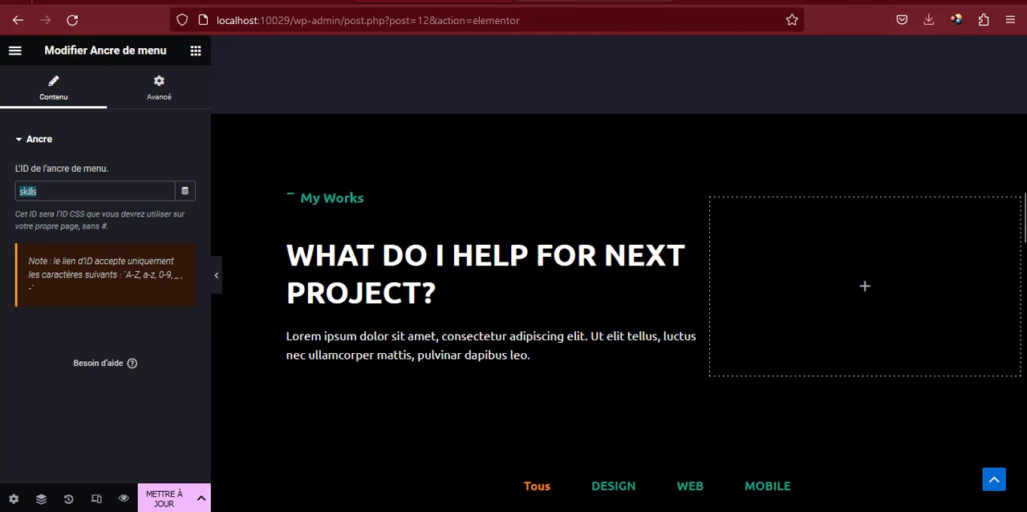
Publish the Principal menu in the customizer, and look at the header on the reference site and the portfolio preview
{"action": "left_click", "coordinate": [706, 1]}
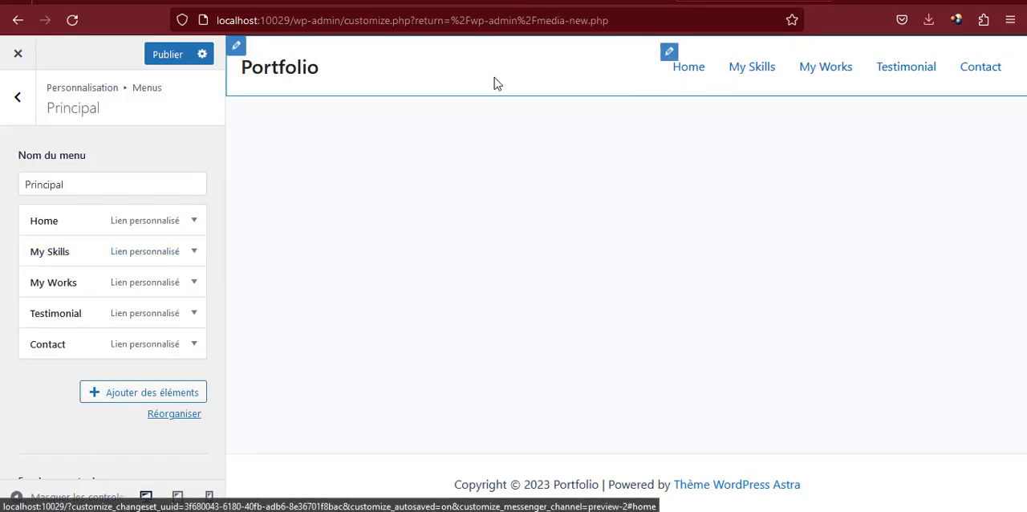
{"action": "left_click", "coordinate": [168, 55]}
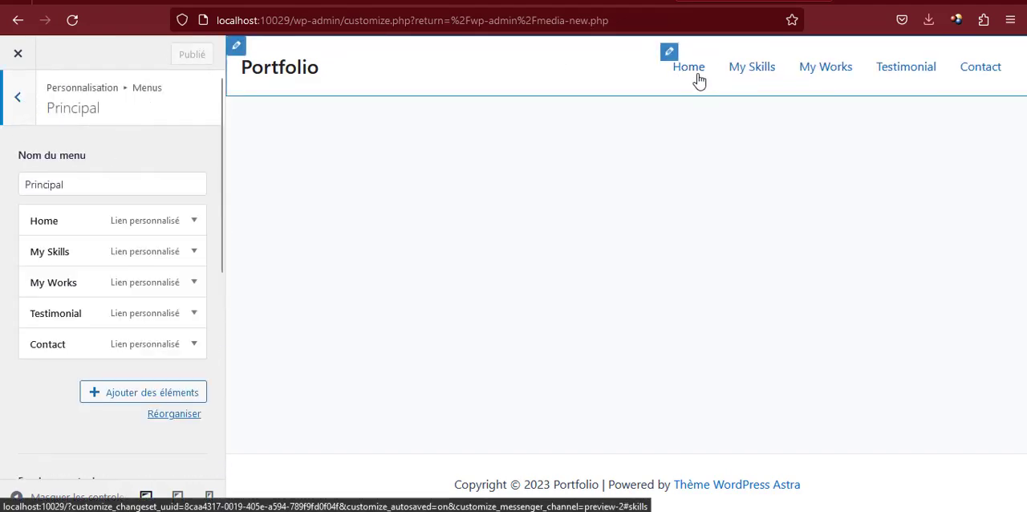
{"action": "left_click", "coordinate": [529, 1]}
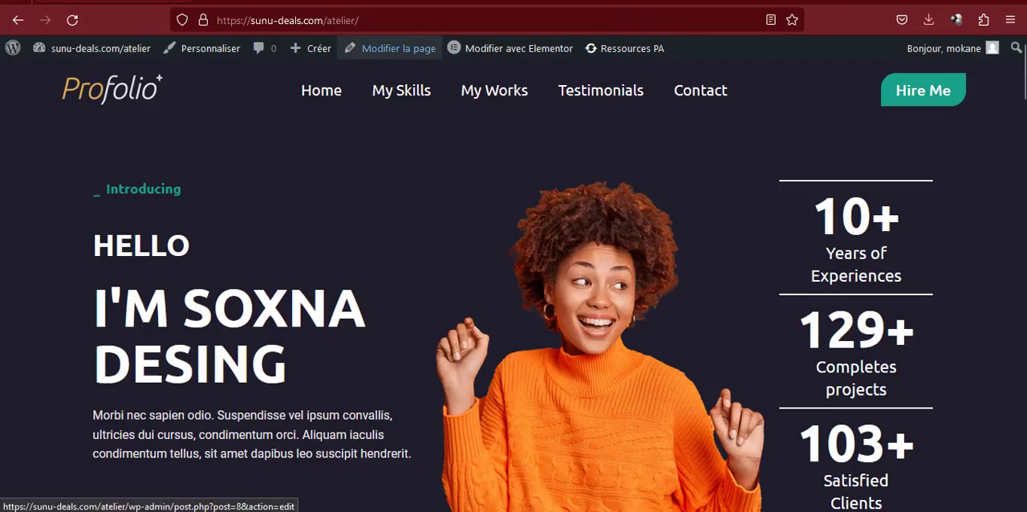
{"action": "left_click", "coordinate": [590, 2]}
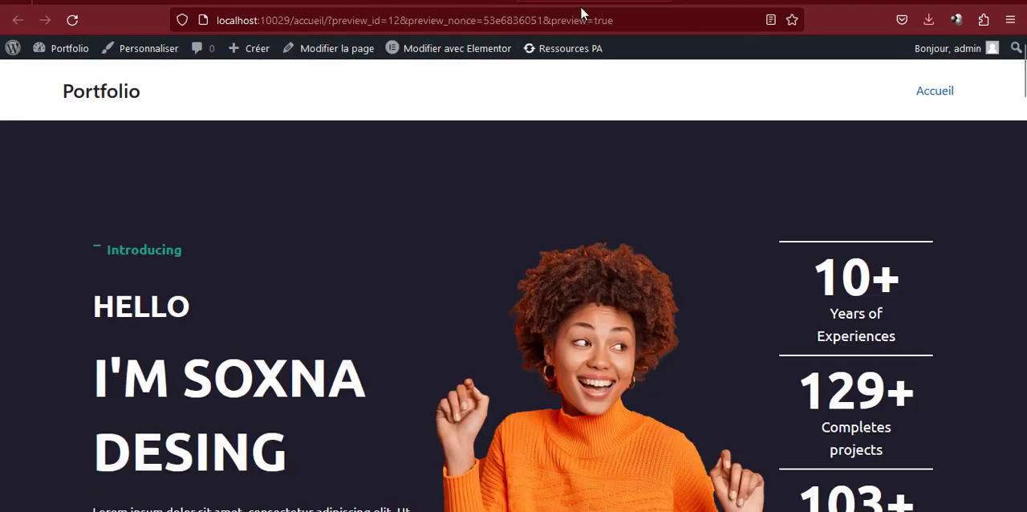
{"action": "left_click", "coordinate": [750, 2]}
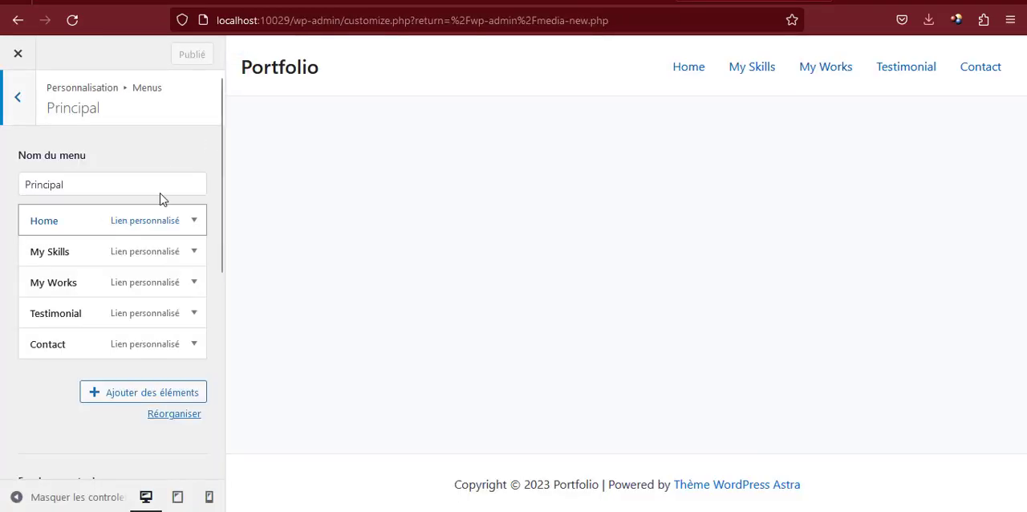
In the header's Menu principal design settings, set all three Texte/lien menu colors to white
{"action": "left_click", "coordinate": [669, 53]}
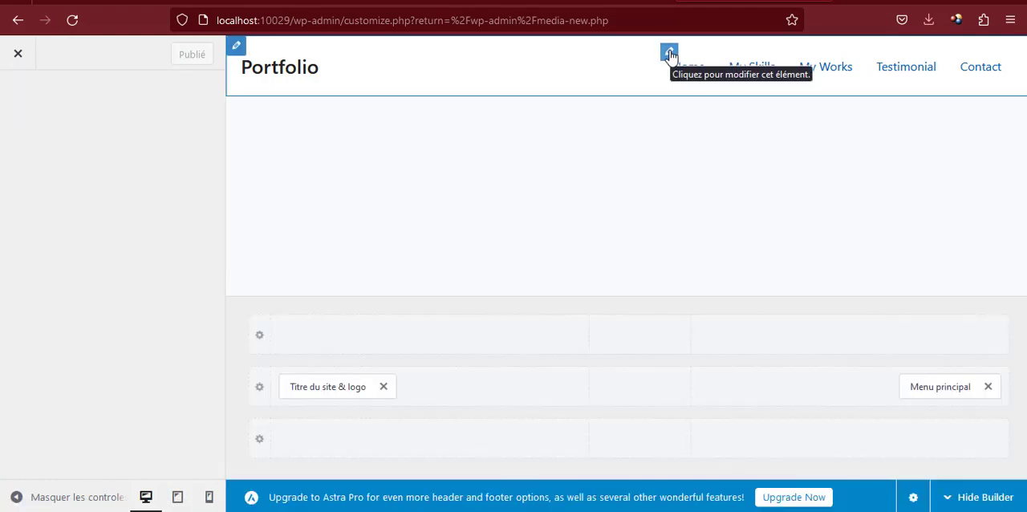
{"action": "left_click", "coordinate": [164, 143]}
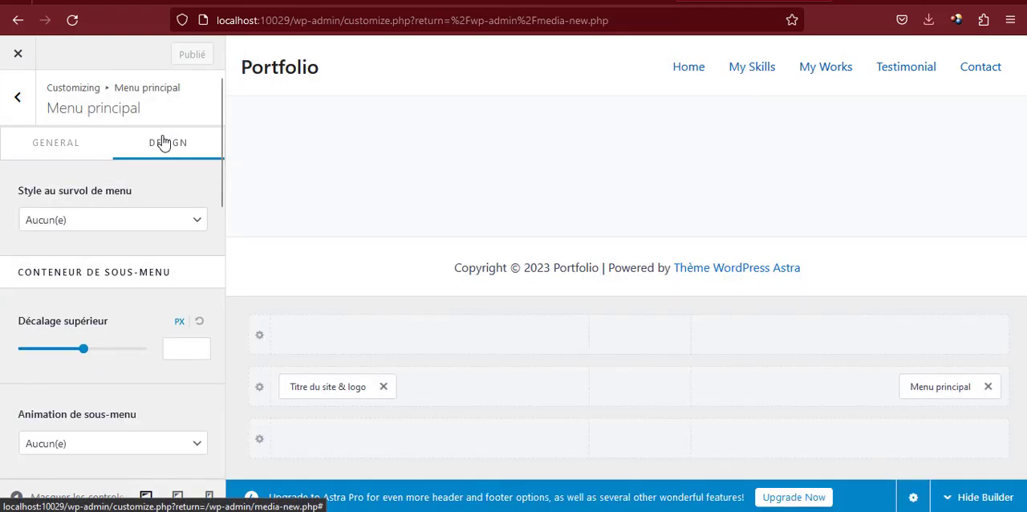
{"action": "scroll", "coordinate": [158, 289], "scroll_direction": "down", "scroll_amount": 6}
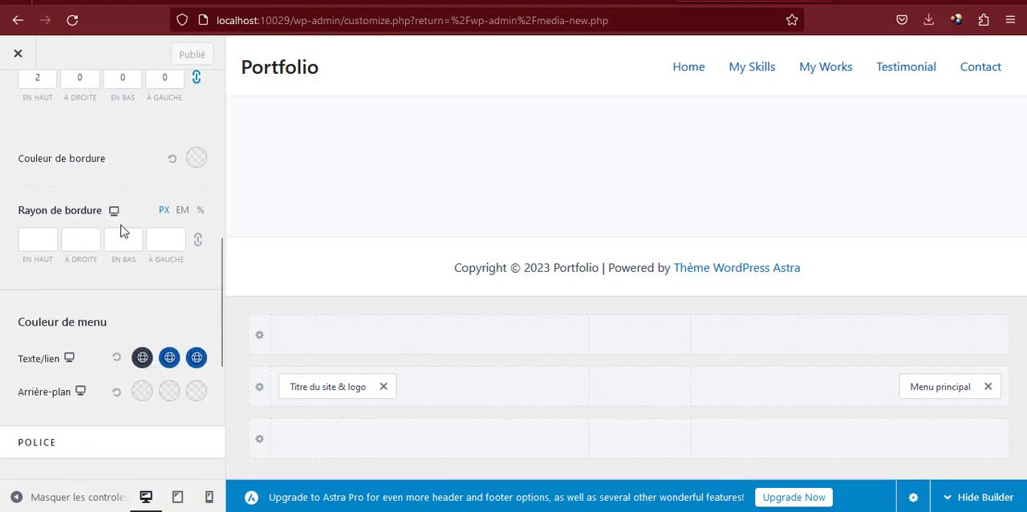
{"action": "left_click", "coordinate": [142, 357]}
{"action": "scroll", "coordinate": [154, 329], "scroll_direction": "down", "scroll_amount": 3}
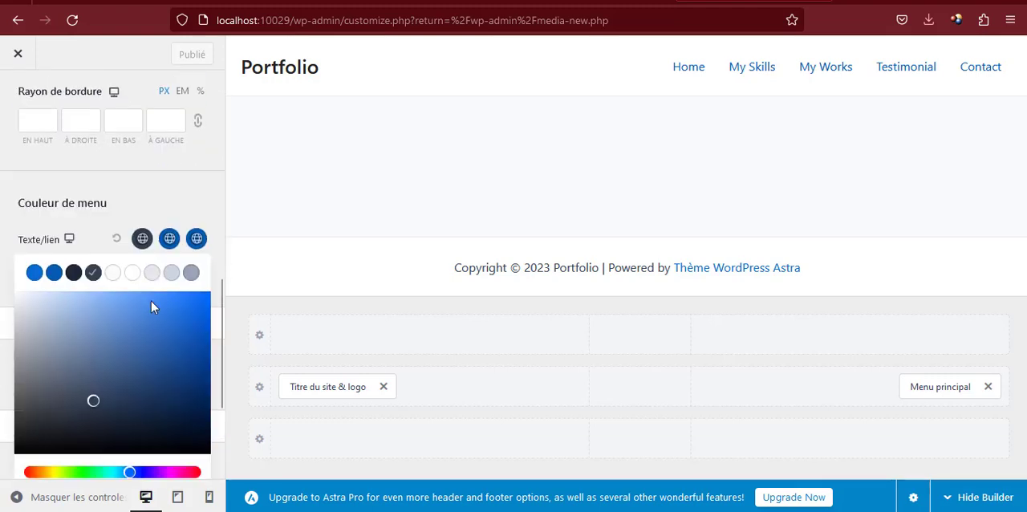
{"action": "left_click", "coordinate": [132, 238]}
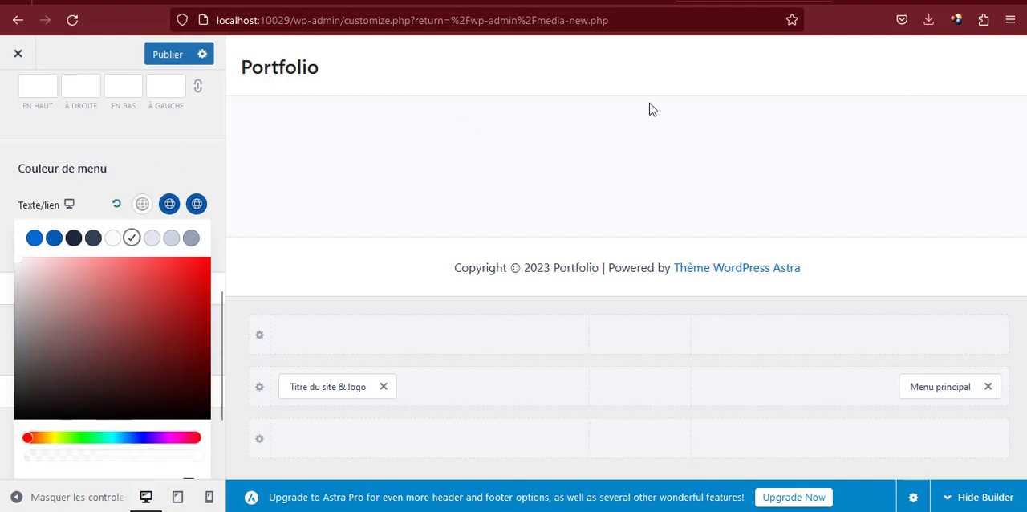
{"action": "left_click", "coordinate": [169, 204]}
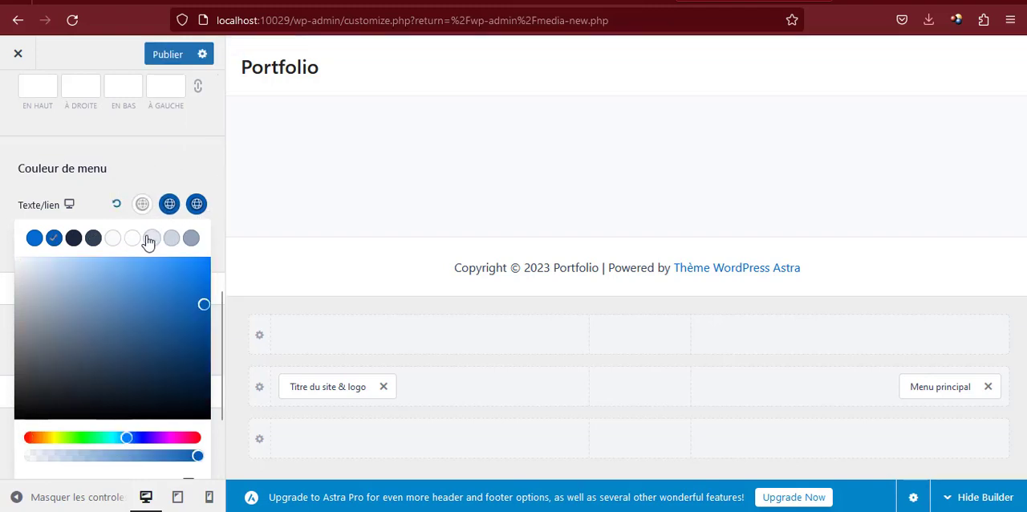
{"action": "left_click", "coordinate": [129, 241]}
{"action": "left_click", "coordinate": [200, 207]}
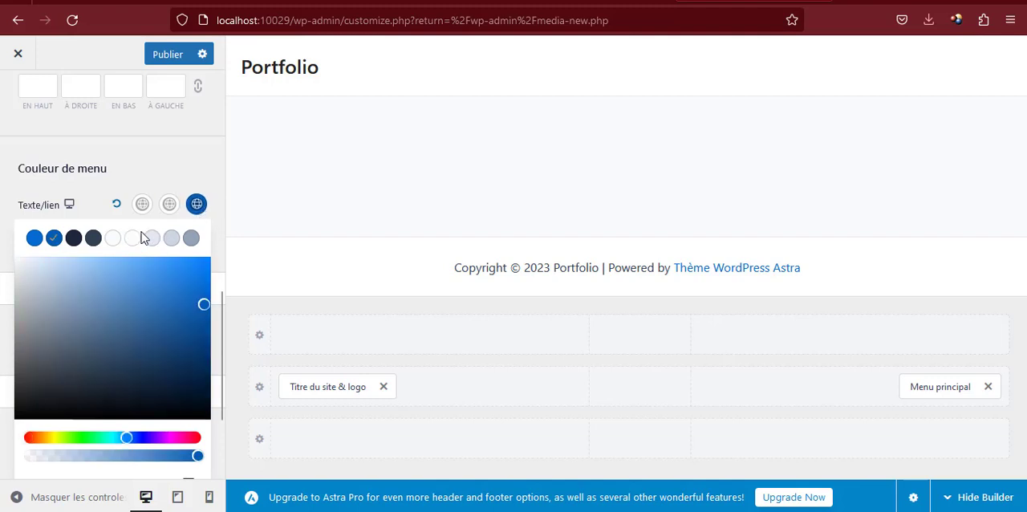
{"action": "left_click", "coordinate": [133, 239]}
{"action": "left_click", "coordinate": [192, 171]}
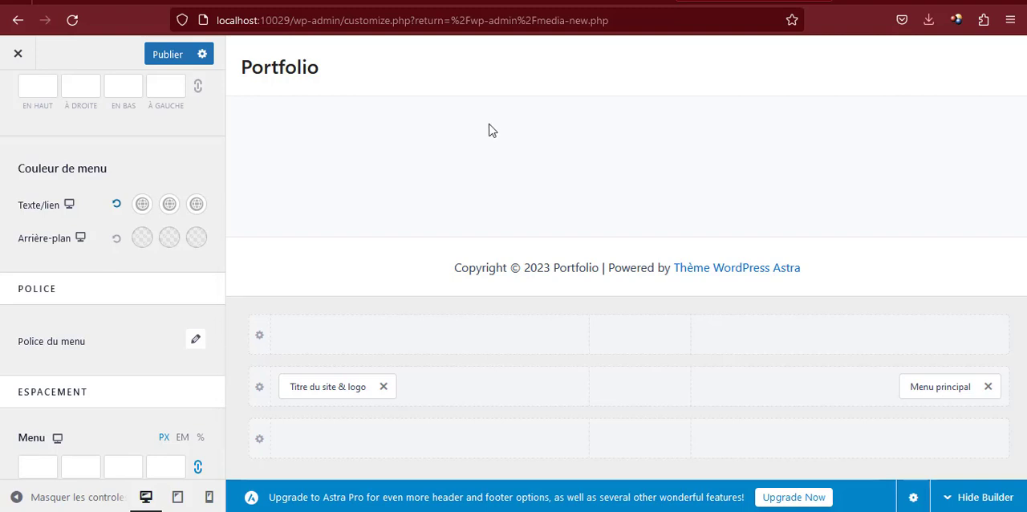
Set the header menu's font family to Ubuntu and publish the customizer changes
{"action": "scroll", "coordinate": [161, 236], "scroll_direction": "down", "scroll_amount": 3}
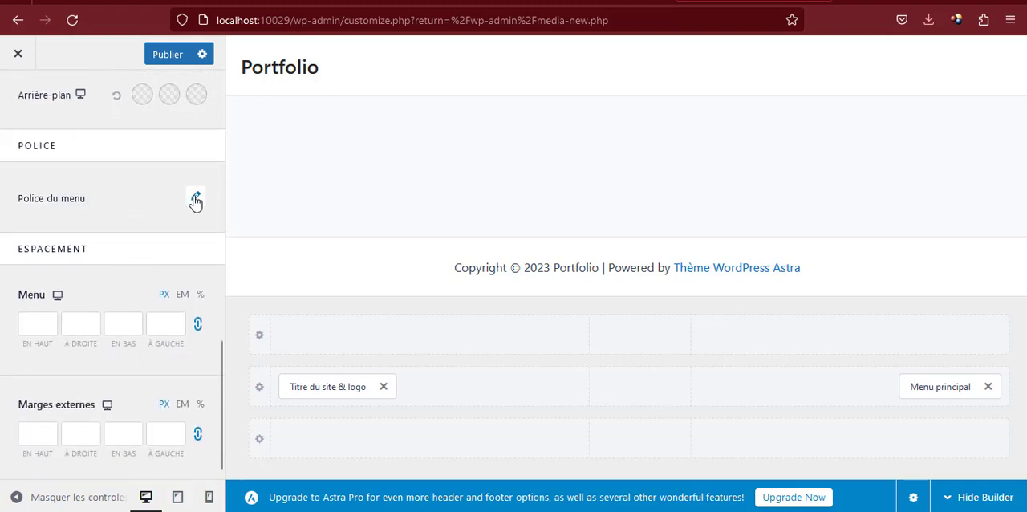
{"action": "left_click", "coordinate": [195, 199]}
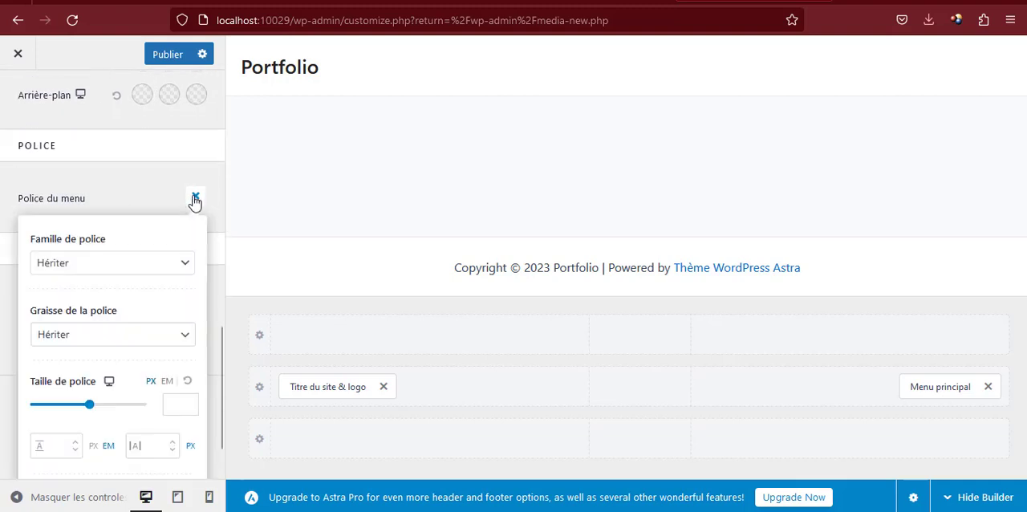
{"action": "left_click", "coordinate": [103, 266]}
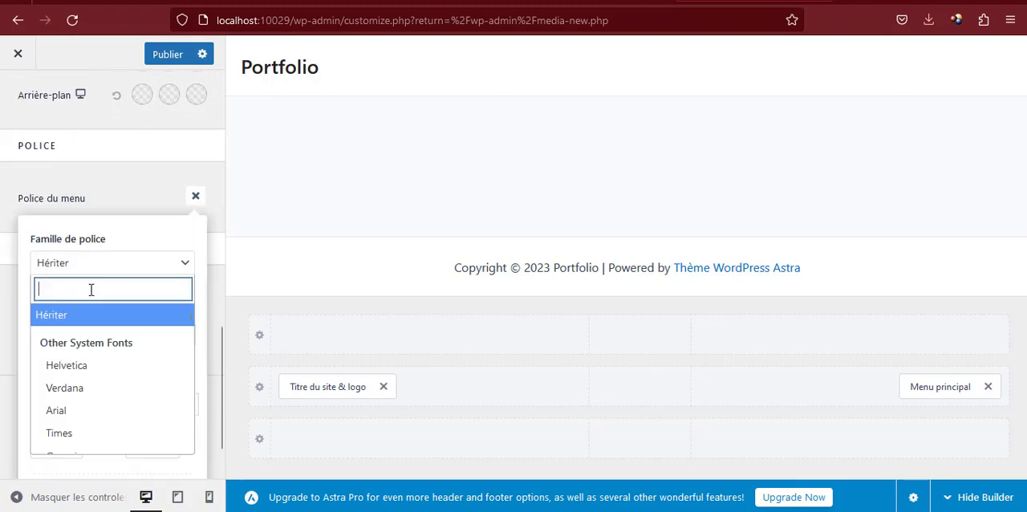
{"action": "type", "text": "ubun"}
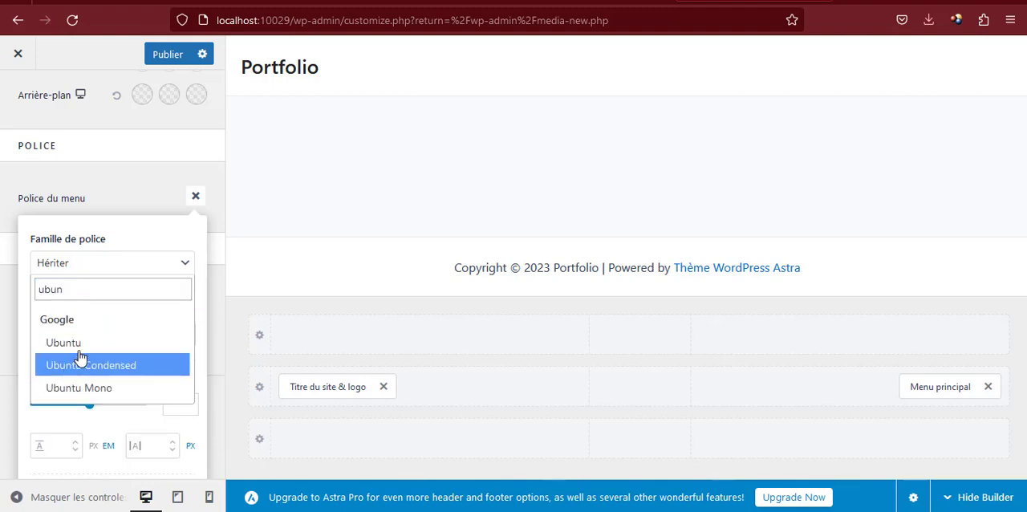
{"action": "left_click", "coordinate": [80, 344]}
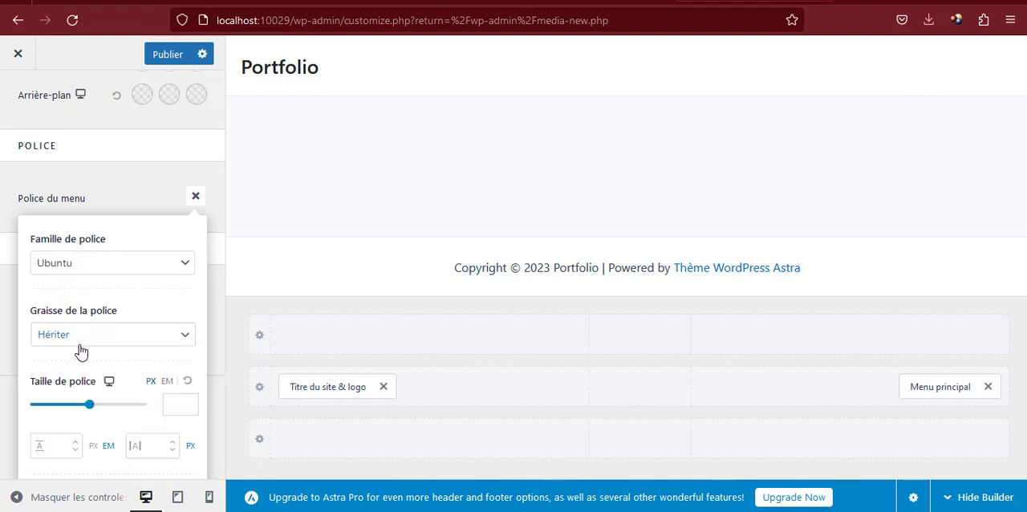
{"action": "left_click", "coordinate": [159, 197]}
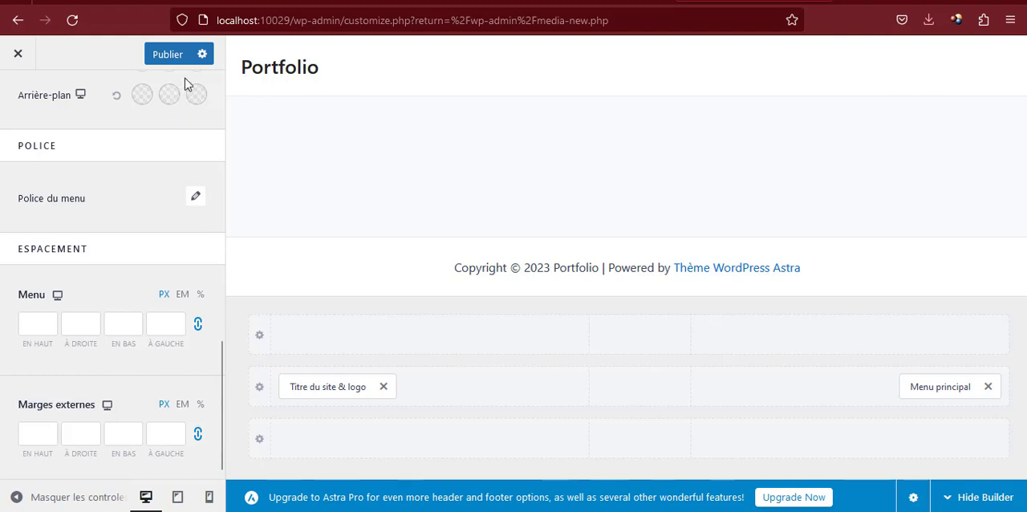
{"action": "left_click", "coordinate": [162, 59]}
{"action": "left_click", "coordinate": [197, 198]}
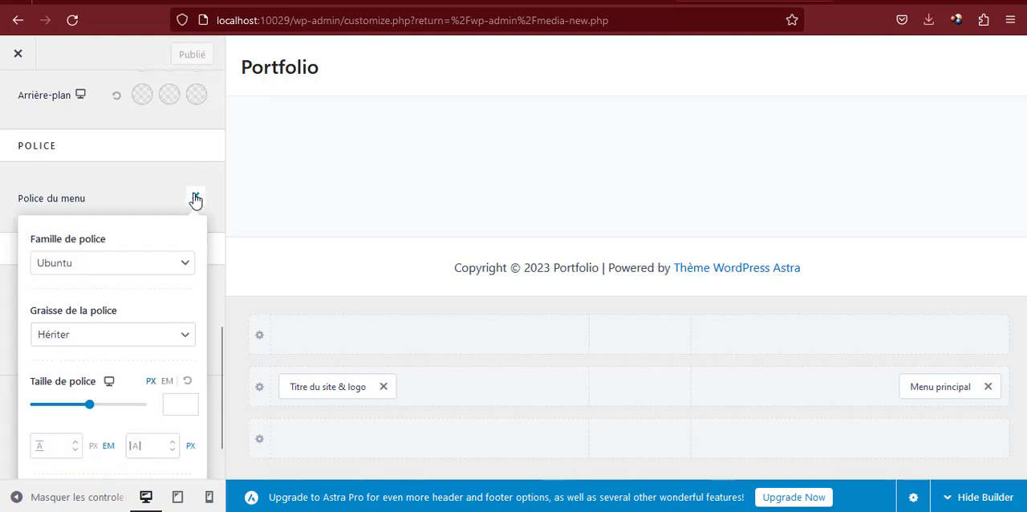
{"action": "left_click", "coordinate": [195, 199]}
{"action": "scroll", "coordinate": [137, 201], "scroll_direction": "up", "scroll_amount": 10}
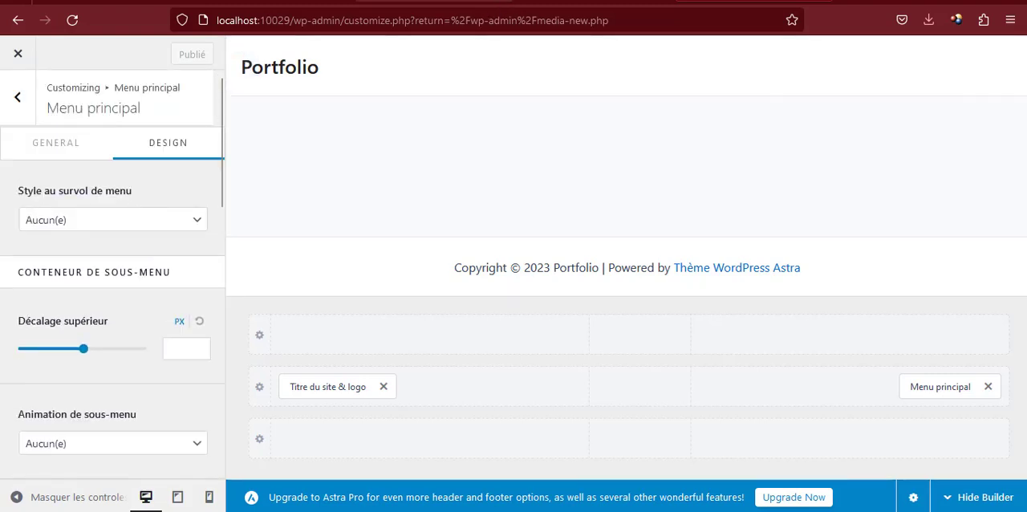
Exit the Elementor editor to the Accueil page's WordPress editor, applying Cette publication as the exit destination
{"action": "left_click", "coordinate": [593, 1]}
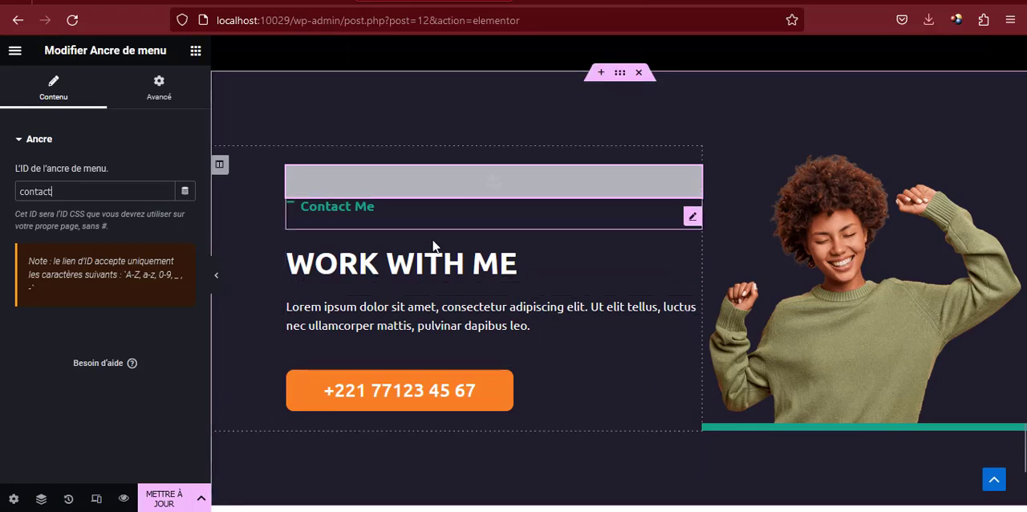
{"action": "scroll", "coordinate": [552, 232], "scroll_direction": "down", "scroll_amount": 8}
{"action": "scroll", "coordinate": [433, 218], "scroll_direction": "up", "scroll_amount": 4}
{"action": "scroll", "coordinate": [433, 217], "scroll_direction": "up", "scroll_amount": 6}
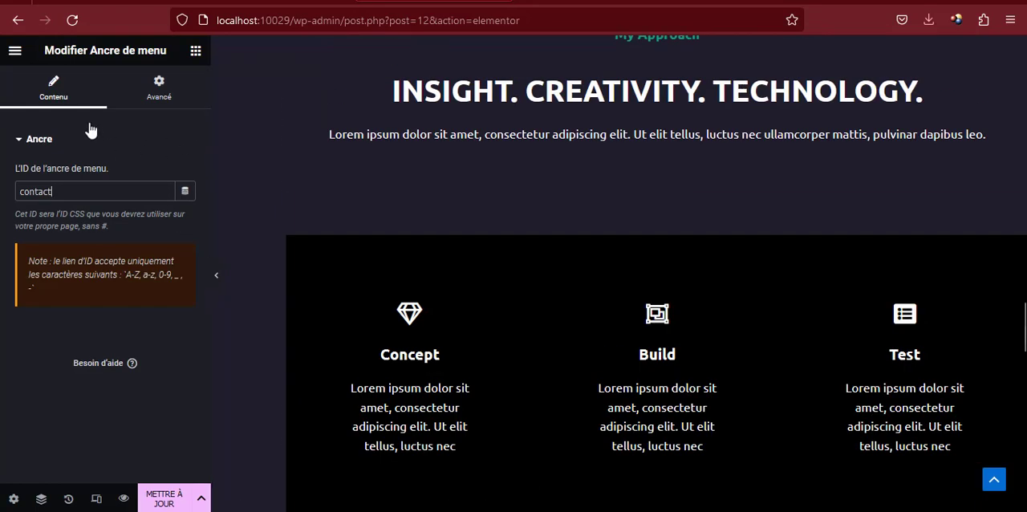
{"action": "left_click", "coordinate": [15, 50]}
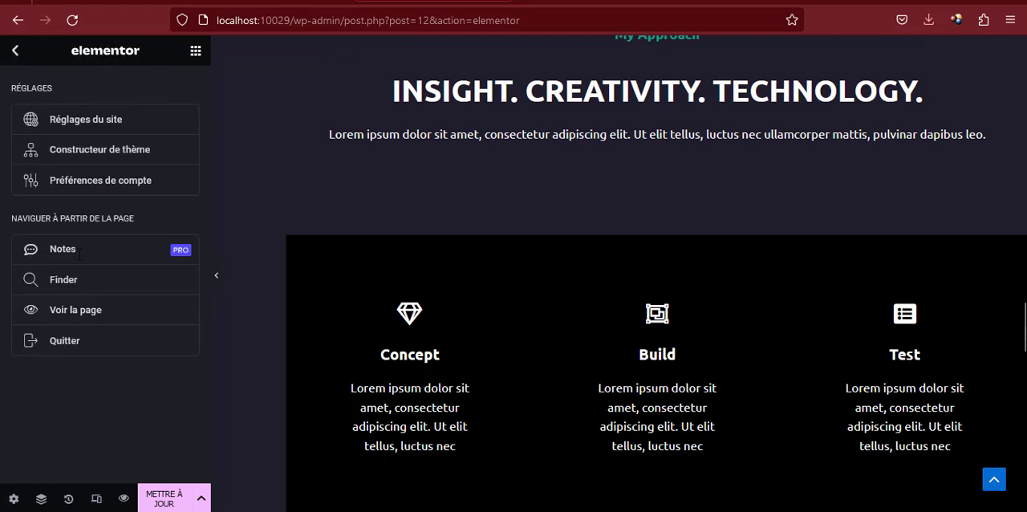
{"action": "left_click", "coordinate": [70, 341]}
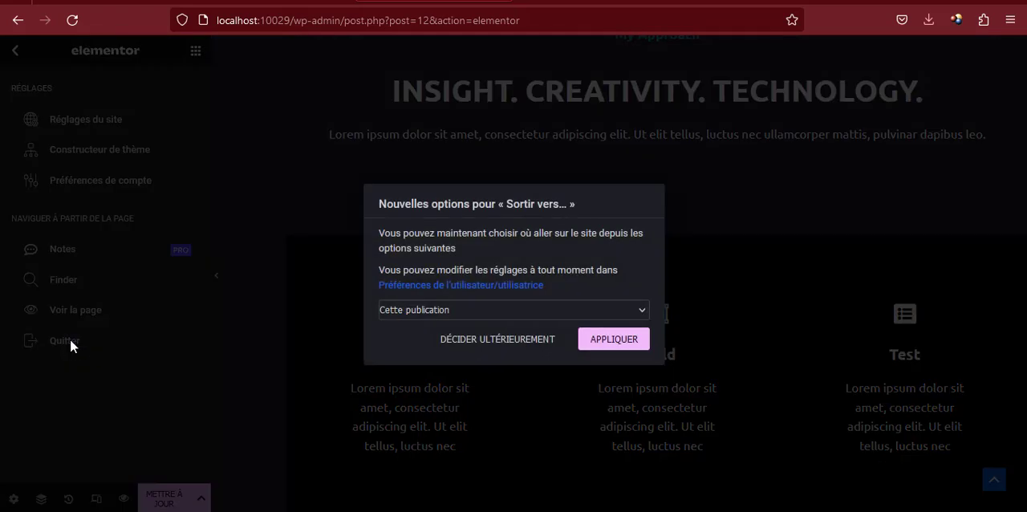
{"action": "left_click", "coordinate": [622, 341]}
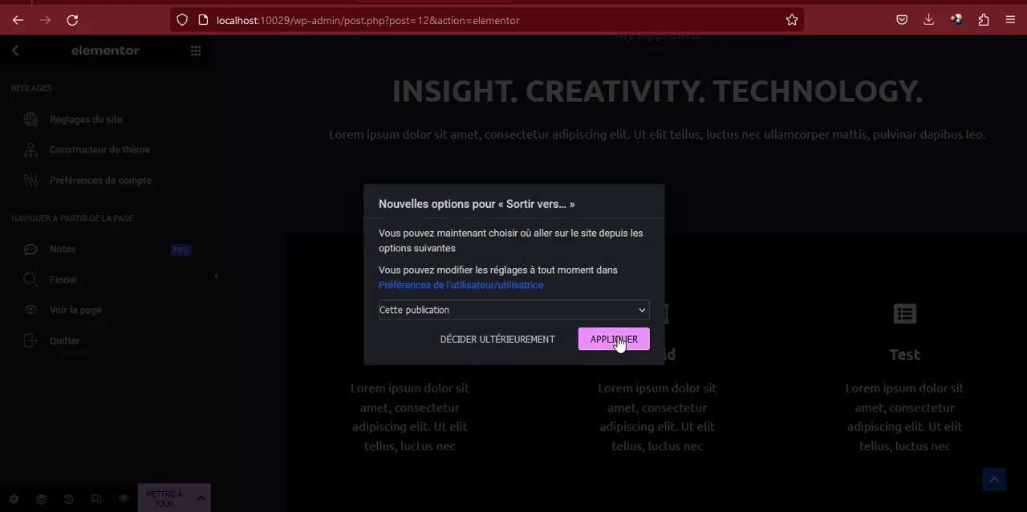
{"action": "left_click", "coordinate": [529, 307]}
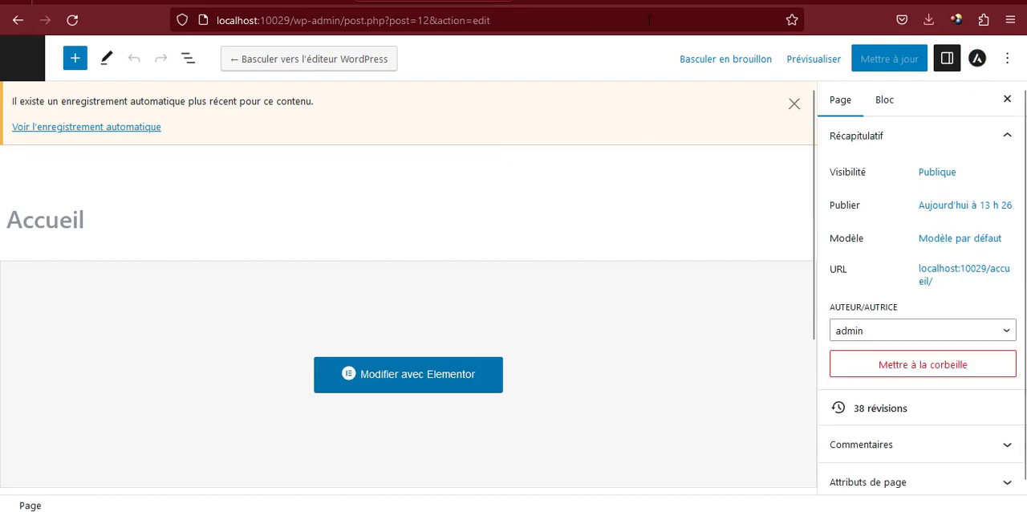
Reload the portfolio preview and compare its header menu and background with the sunu-deals.com/atelier reference site
{"action": "left_click", "coordinate": [559, 1]}
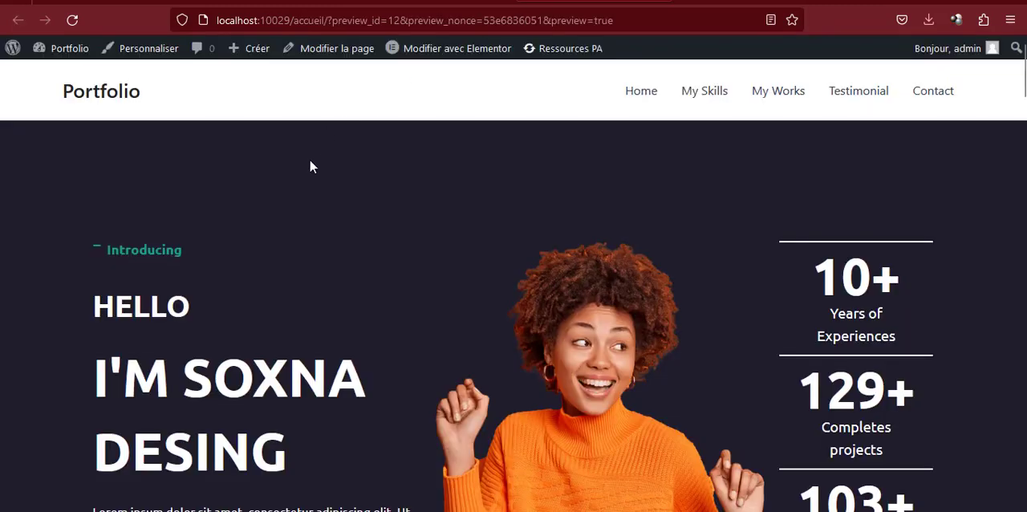
{"action": "key", "text": "F5"}
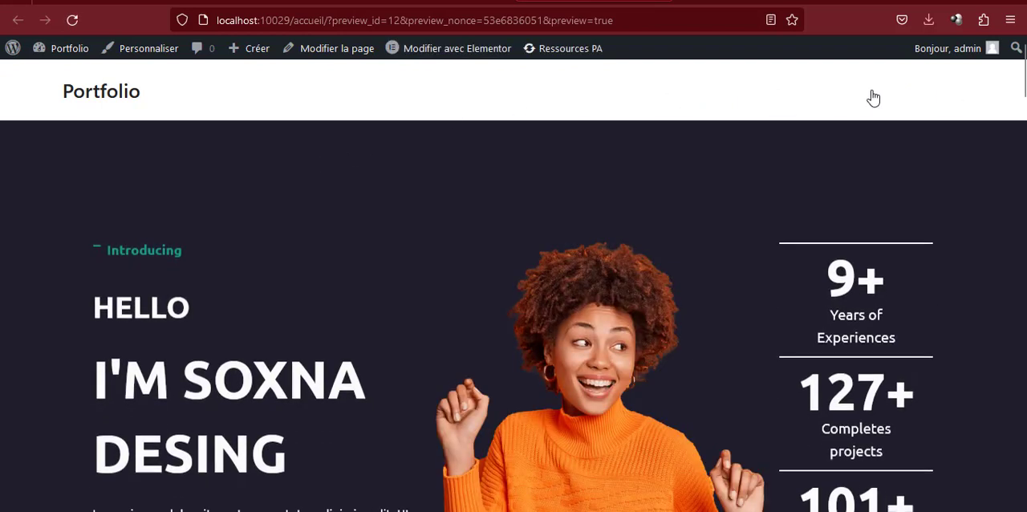
{"action": "left_click_drag", "start_coordinate": [562, 93], "coordinate": [968, 92]}
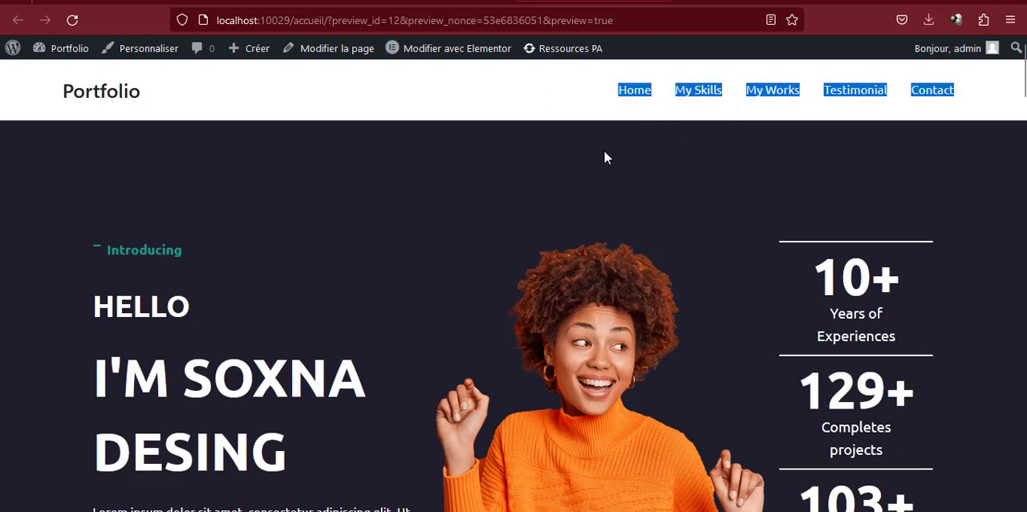
{"action": "left_click", "coordinate": [579, 162]}
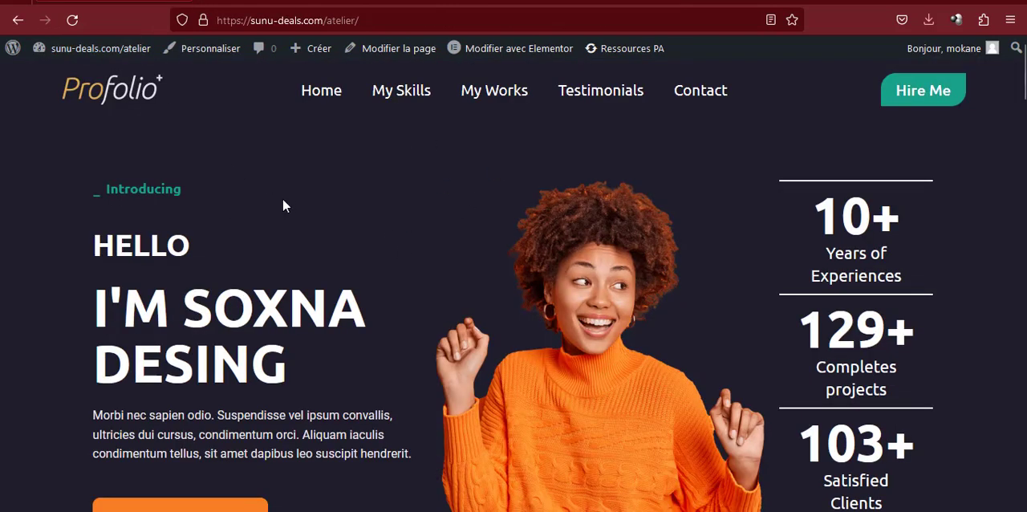
Set En-tête transparent to Activé in the Accueil page's Astra advanced settings and update the page
{"action": "left_click", "coordinate": [417, 50]}
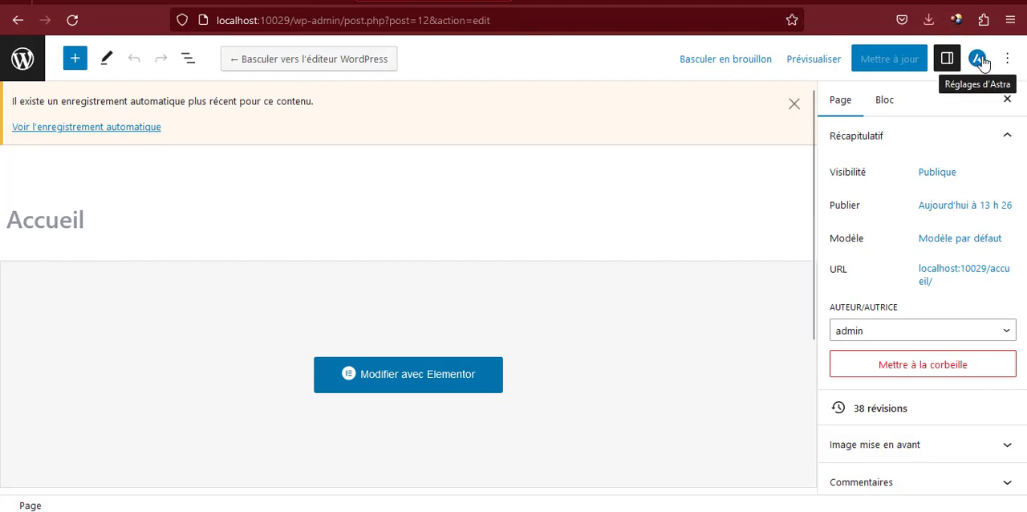
{"action": "left_click", "coordinate": [979, 59]}
{"action": "scroll", "coordinate": [921, 230], "scroll_direction": "down", "scroll_amount": 3}
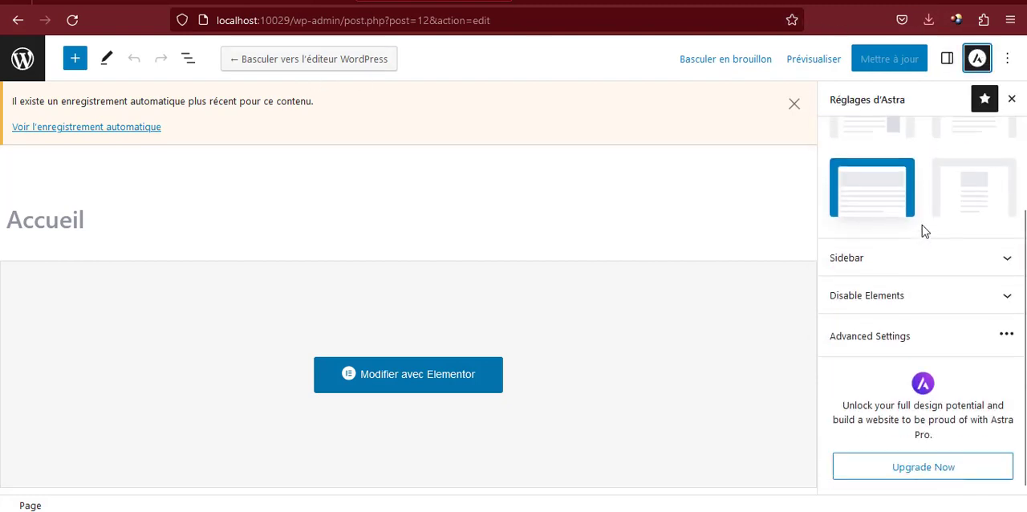
{"action": "left_click", "coordinate": [869, 338]}
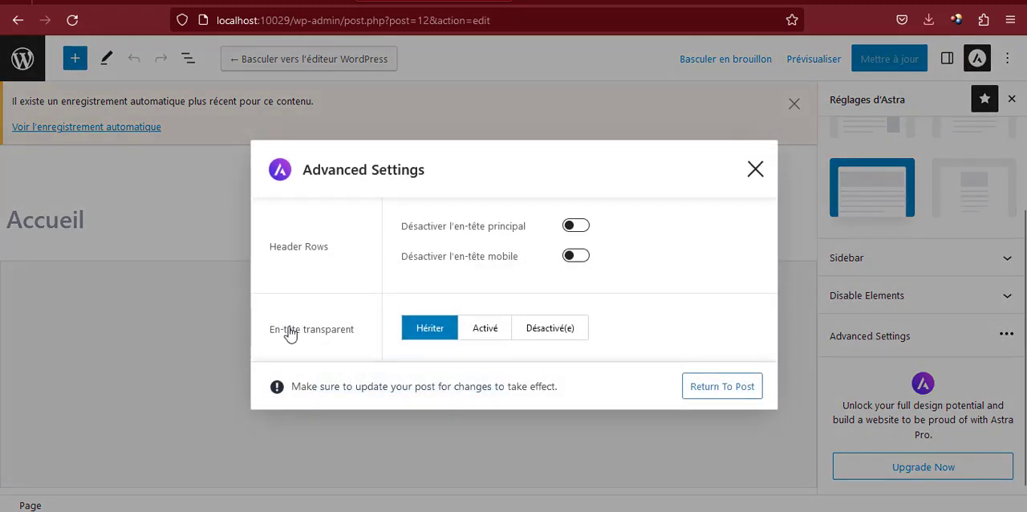
{"action": "left_click", "coordinate": [488, 338]}
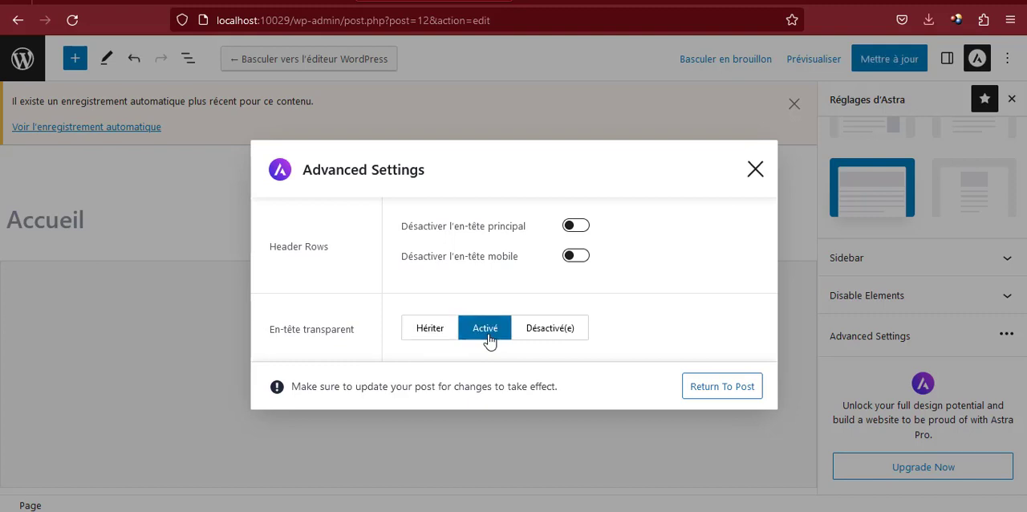
{"action": "left_click", "coordinate": [703, 393]}
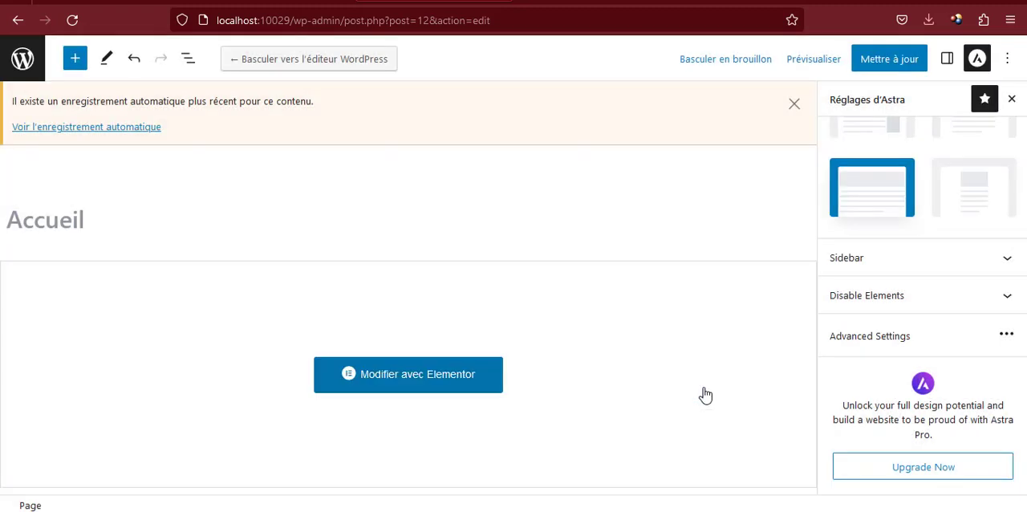
{"action": "left_click", "coordinate": [885, 70]}
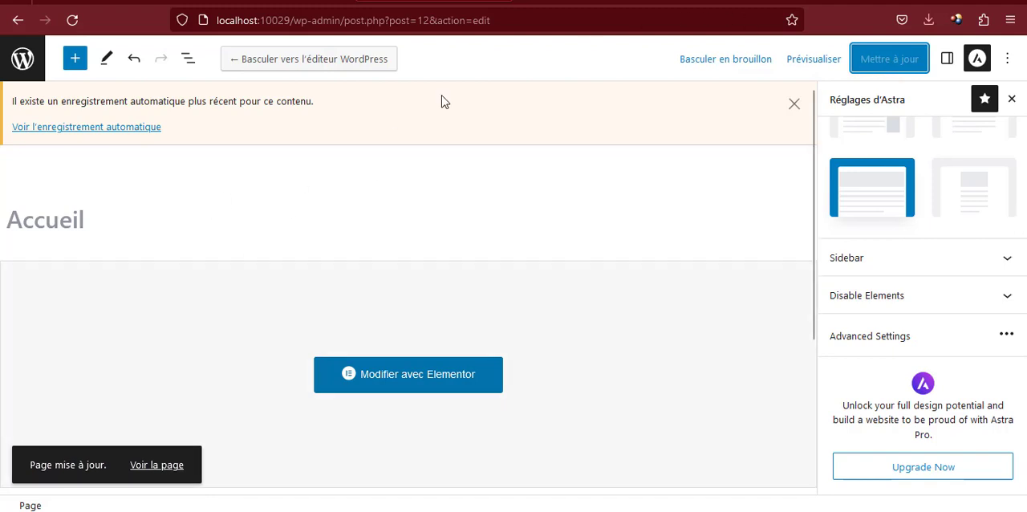
Reload the portfolio preview to check the transparent header
{"action": "left_click", "coordinate": [557, 1]}
{"action": "left_click", "coordinate": [298, 20]}
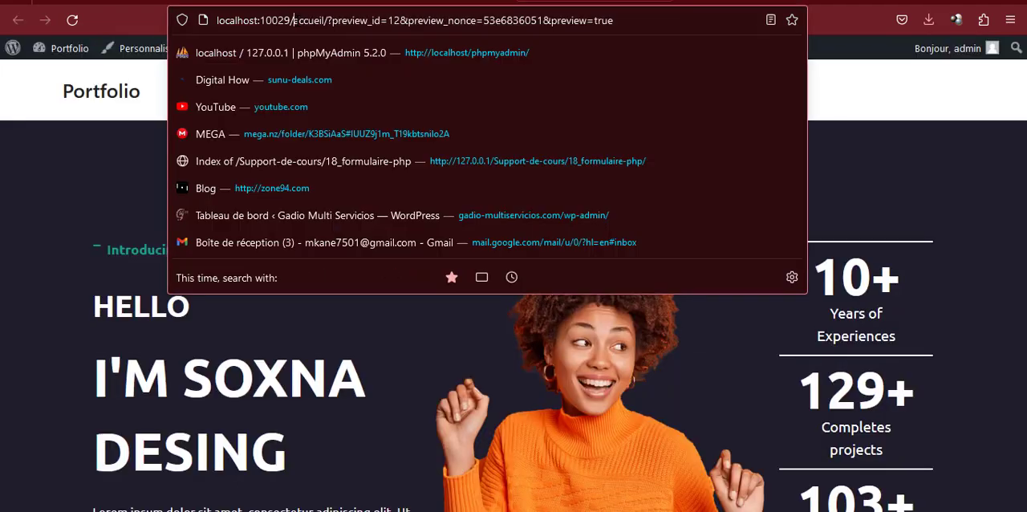
{"action": "key", "text": "Return"}
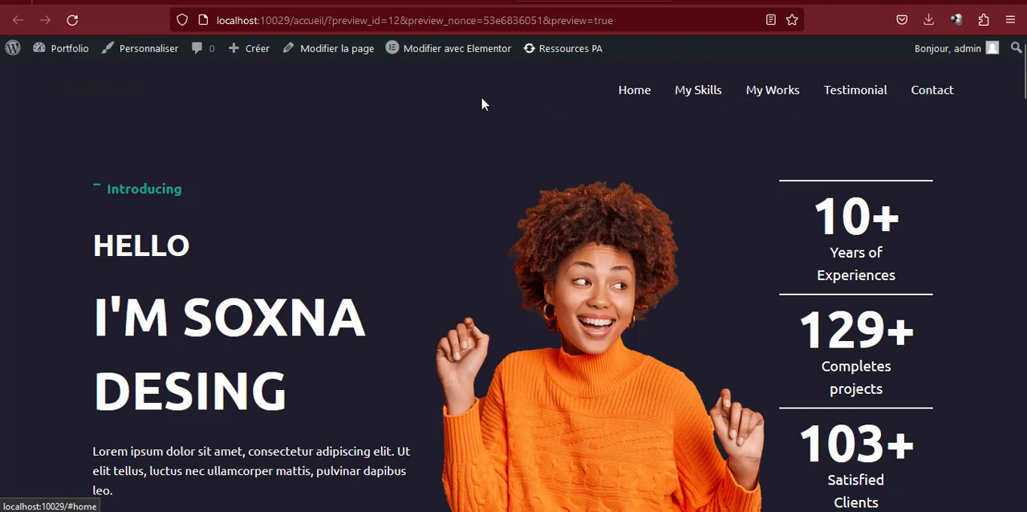
In the customizer's Titre du site & logo element, upload logo.png from the images folder and select it as the logo
{"action": "left_click", "coordinate": [735, 2]}
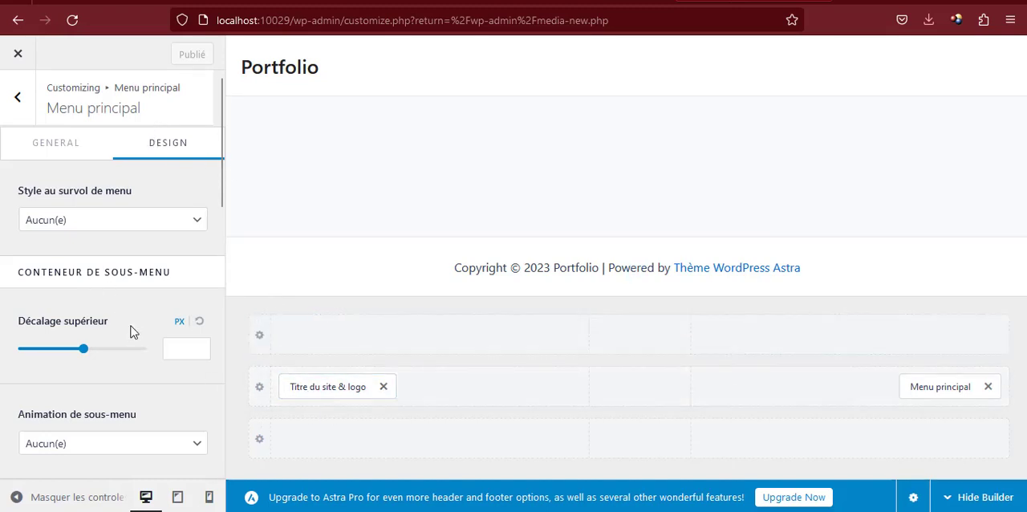
{"action": "left_click", "coordinate": [314, 388]}
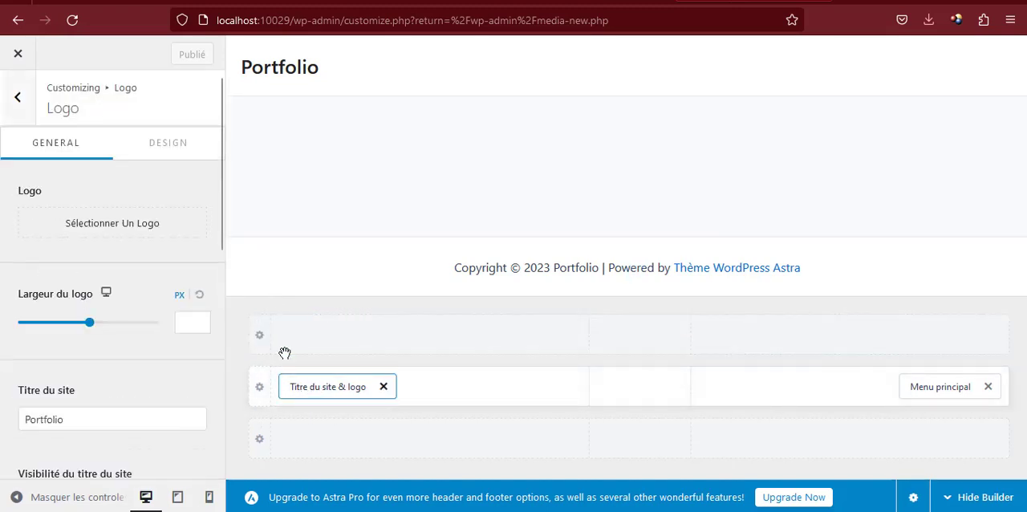
{"action": "left_click", "coordinate": [112, 225]}
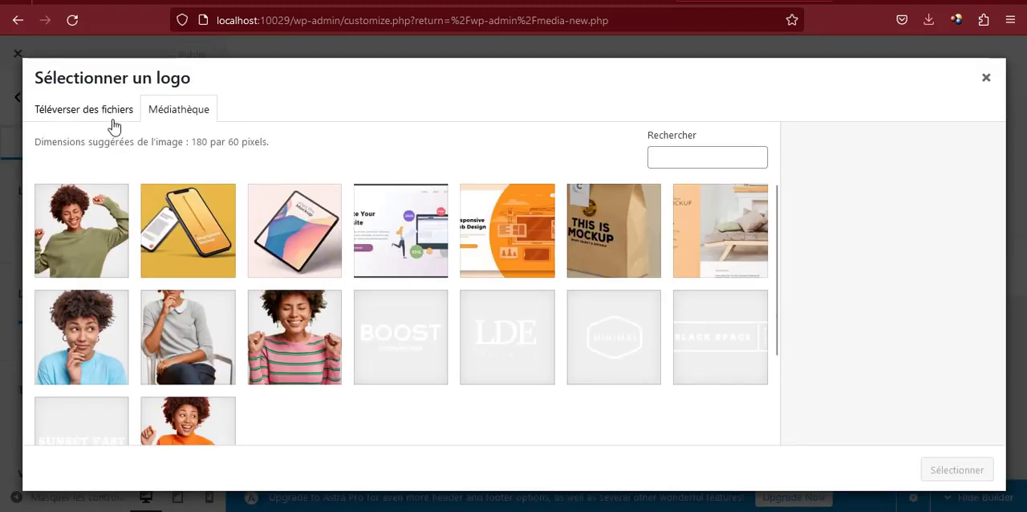
{"action": "left_click", "coordinate": [113, 120]}
{"action": "left_click", "coordinate": [463, 304]}
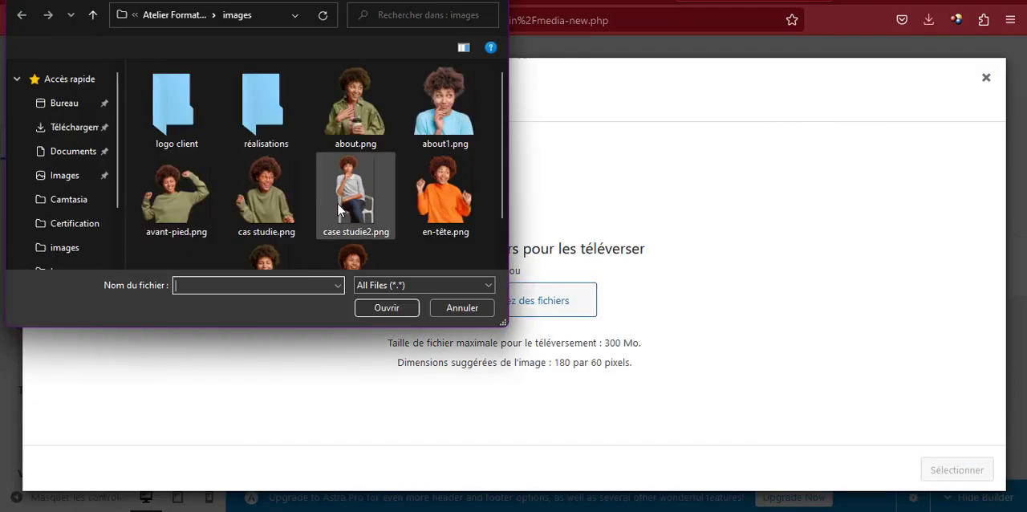
{"action": "scroll", "coordinate": [311, 193], "scroll_direction": "down", "scroll_amount": 2}
{"action": "double_click", "coordinate": [183, 253]}
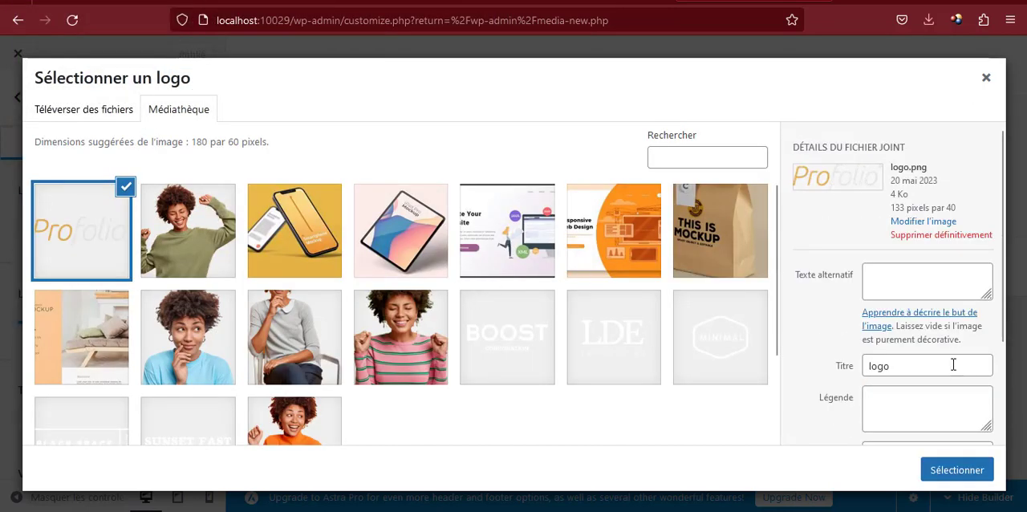
{"action": "left_click", "coordinate": [956, 471]}
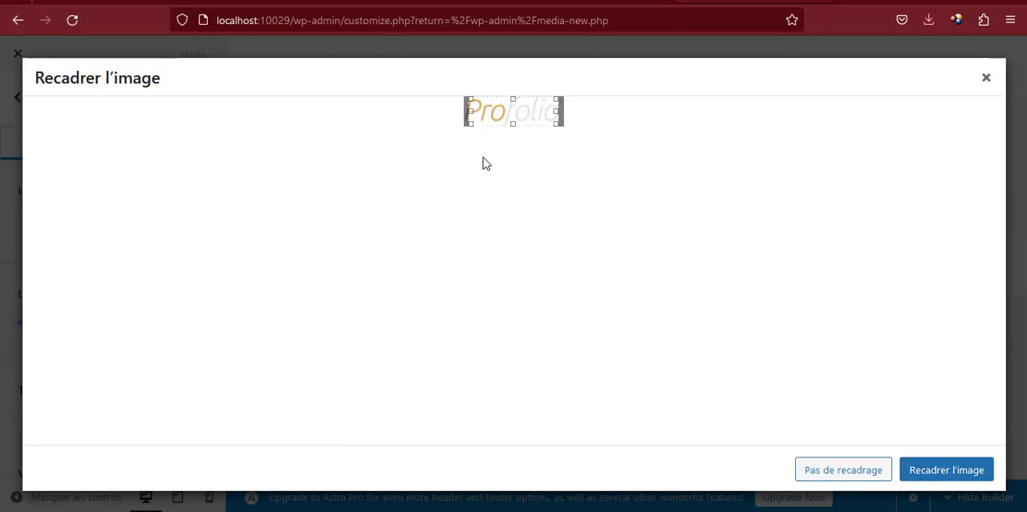
Extend the crop frame over the full width of the Profolio logo and crop the image
{"action": "left_click_drag", "start_coordinate": [470, 111], "coordinate": [423, 112]}
{"action": "left_click_drag", "start_coordinate": [554, 112], "coordinate": [580, 117]}
{"action": "left_click", "coordinate": [953, 474]}
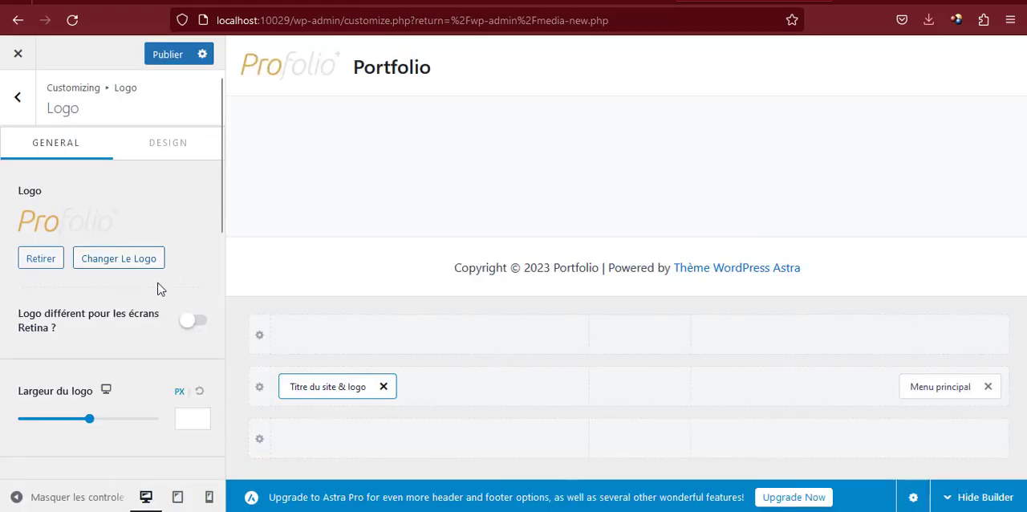
Clear the site title text so the header carries only the logo, and publish the customizer changes
{"action": "scroll", "coordinate": [158, 288], "scroll_direction": "down", "scroll_amount": 3}
{"action": "left_click_drag", "start_coordinate": [110, 287], "coordinate": [2, 292]}
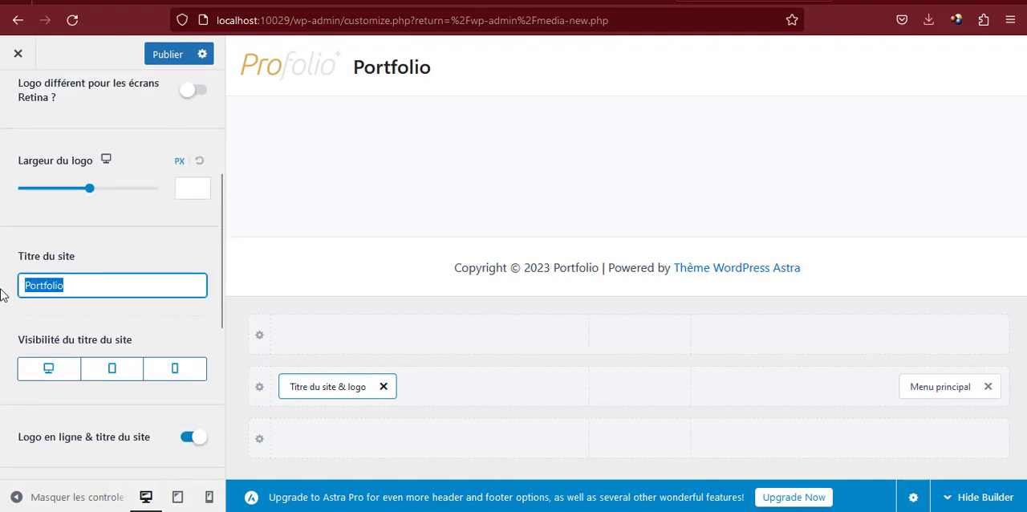
{"action": "key", "text": "BackSpace"}
{"action": "scroll", "coordinate": [126, 234], "scroll_direction": "up", "scroll_amount": 1}
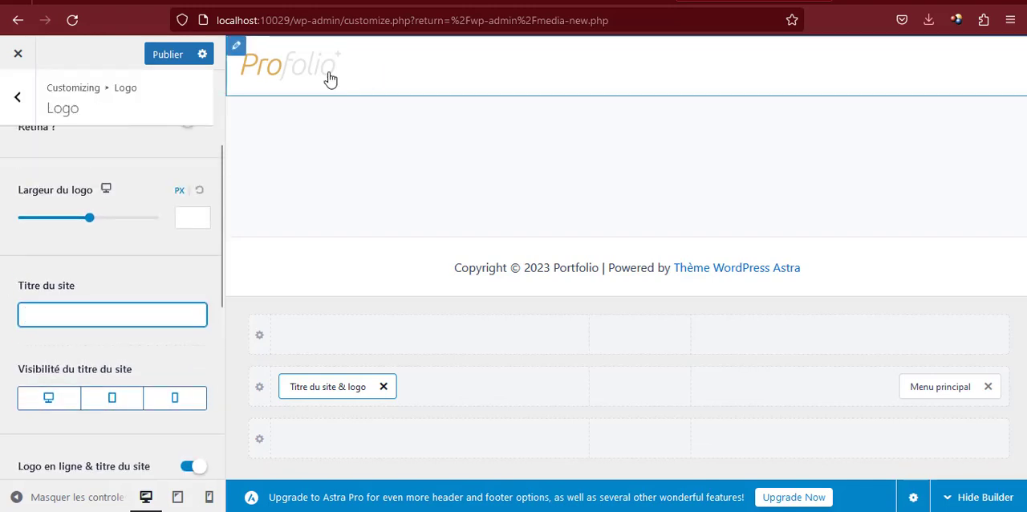
{"action": "scroll", "coordinate": [142, 199], "scroll_direction": "up", "scroll_amount": 3}
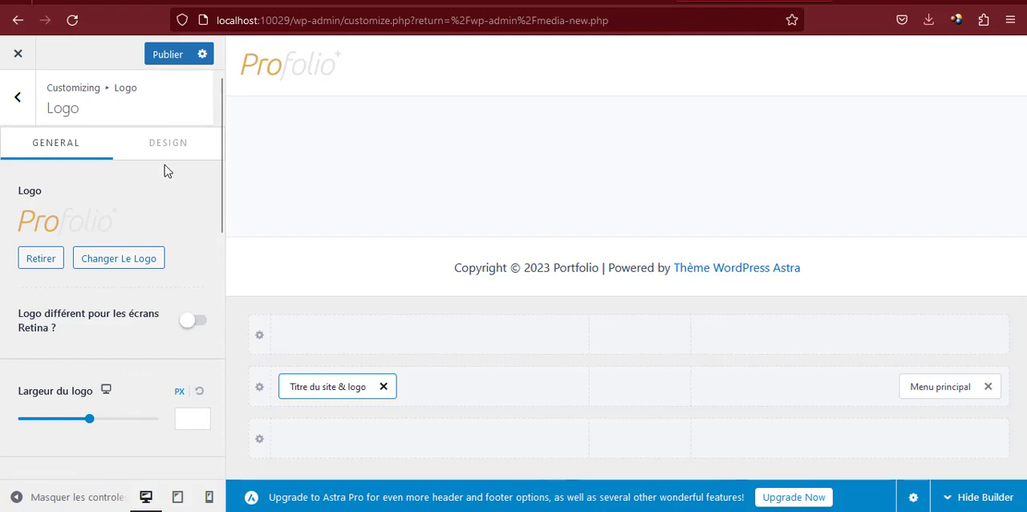
{"action": "left_click", "coordinate": [160, 57]}
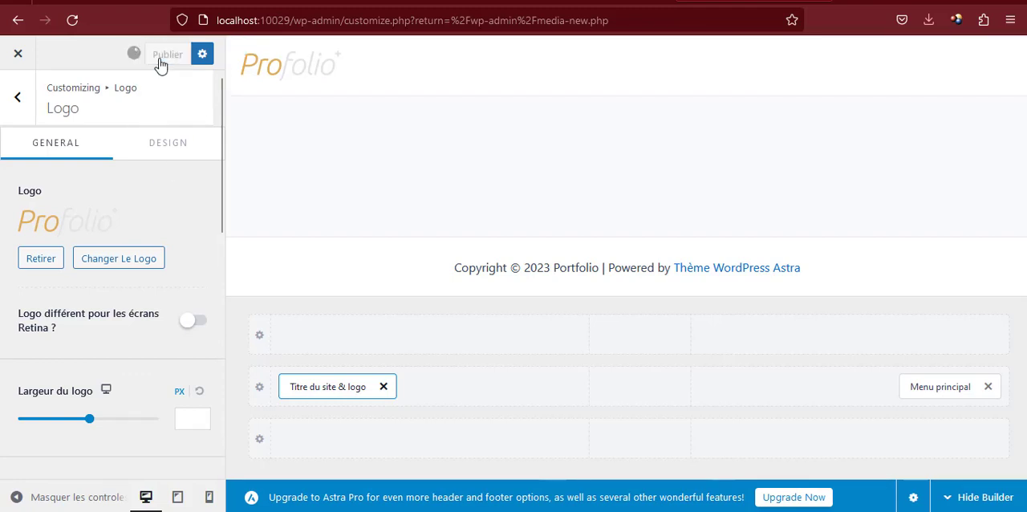
Reload the portfolio preview to check the new logo in the header
{"action": "left_click", "coordinate": [565, 3]}
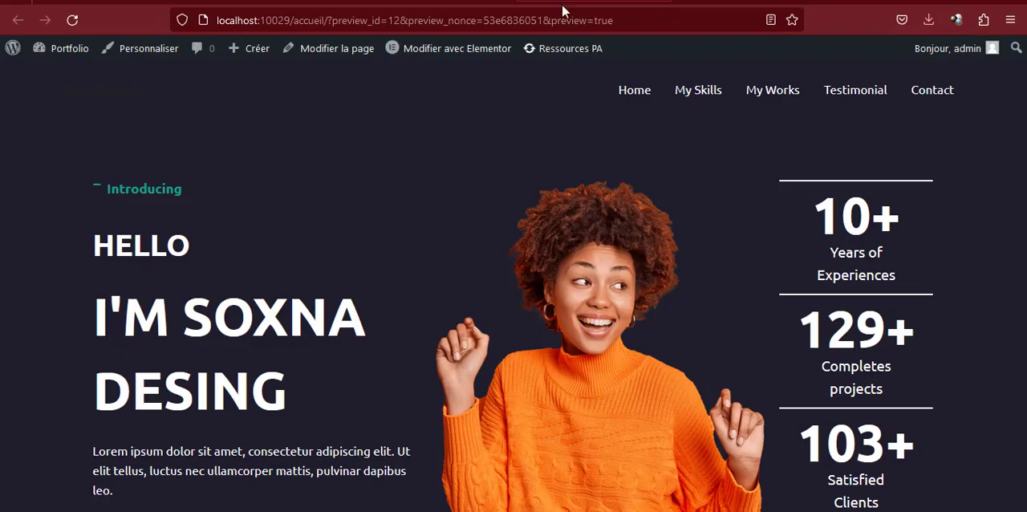
{"action": "left_click", "coordinate": [513, 21]}
{"action": "key", "text": "Return"}
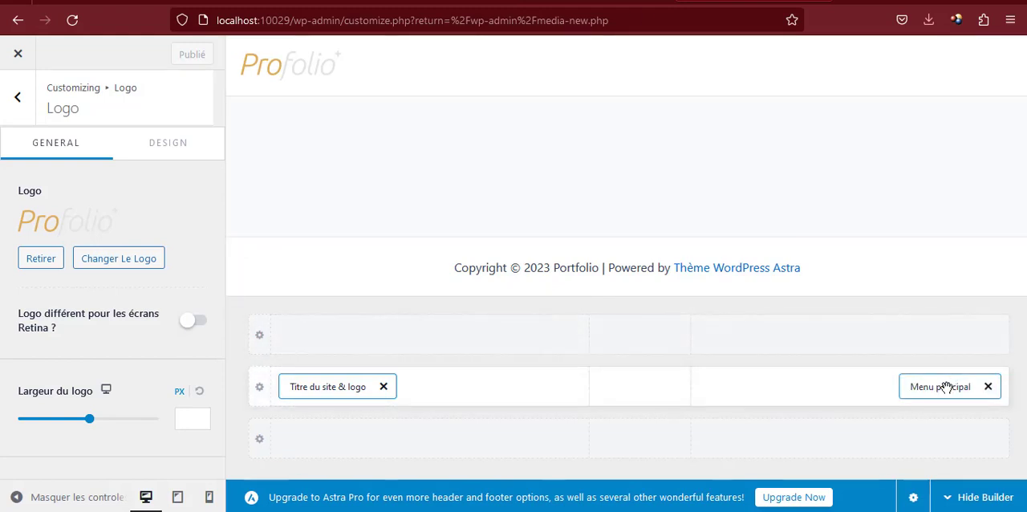
Move Menu principal to the center of the middle header row, add a Button element at the row's right end and open its settings
{"action": "left_click_drag", "start_coordinate": [940, 387], "coordinate": [639, 399]}
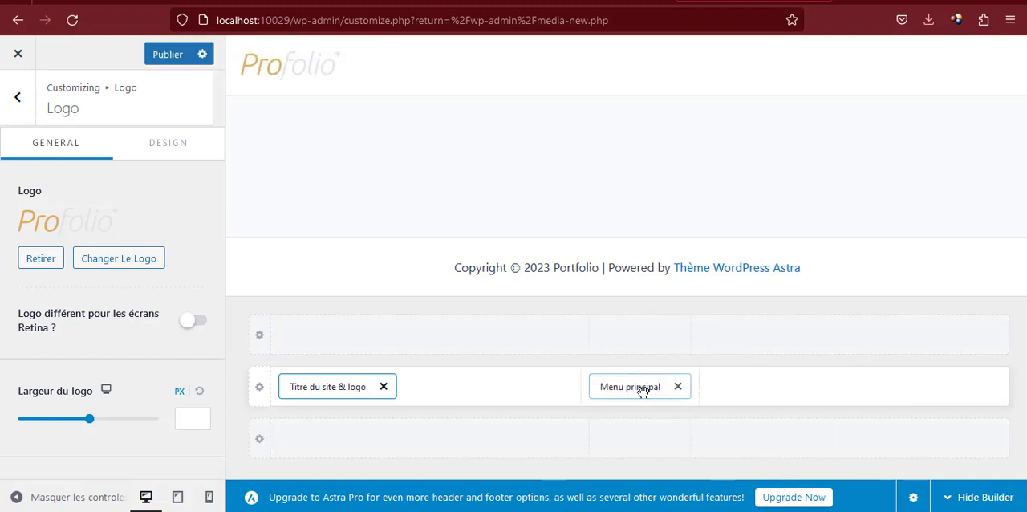
{"action": "left_click", "coordinate": [934, 388]}
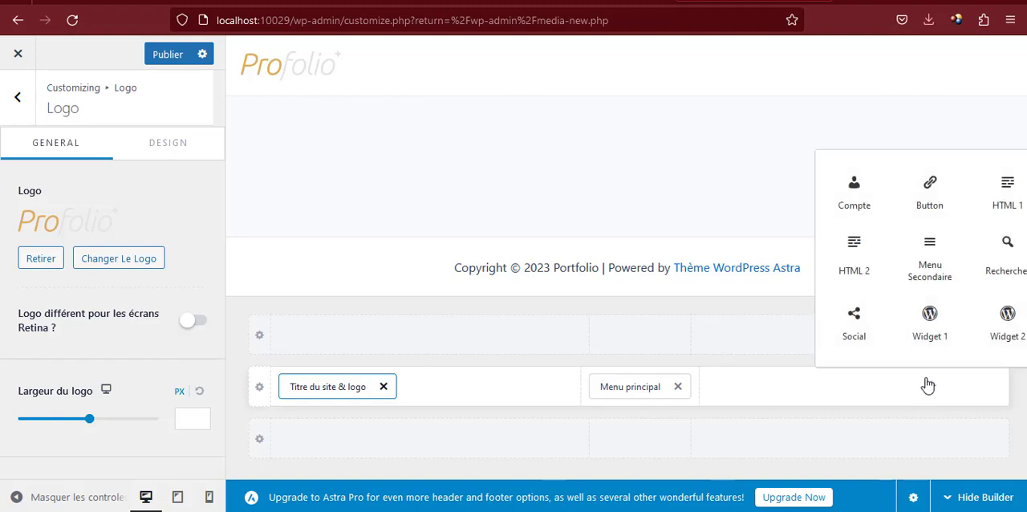
{"action": "left_click", "coordinate": [929, 204]}
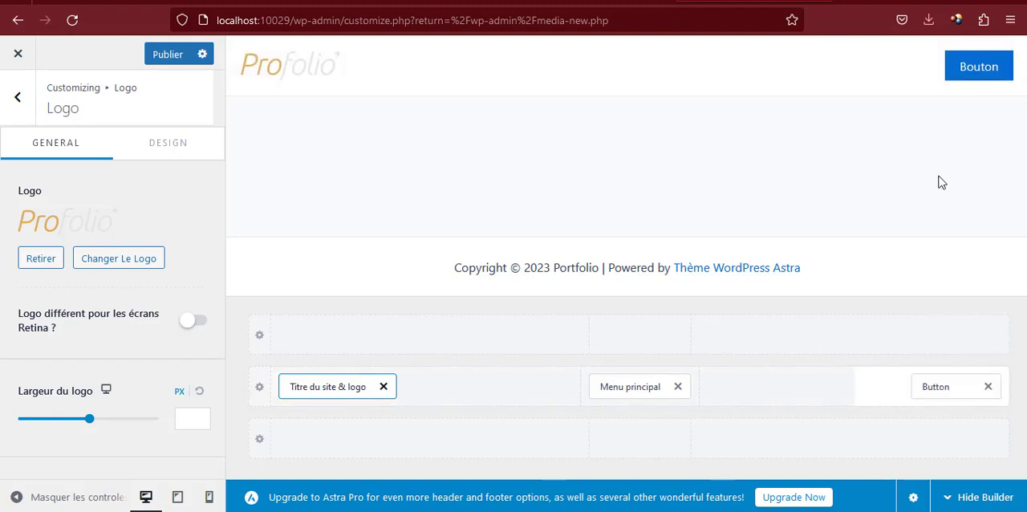
{"action": "left_click", "coordinate": [955, 55]}
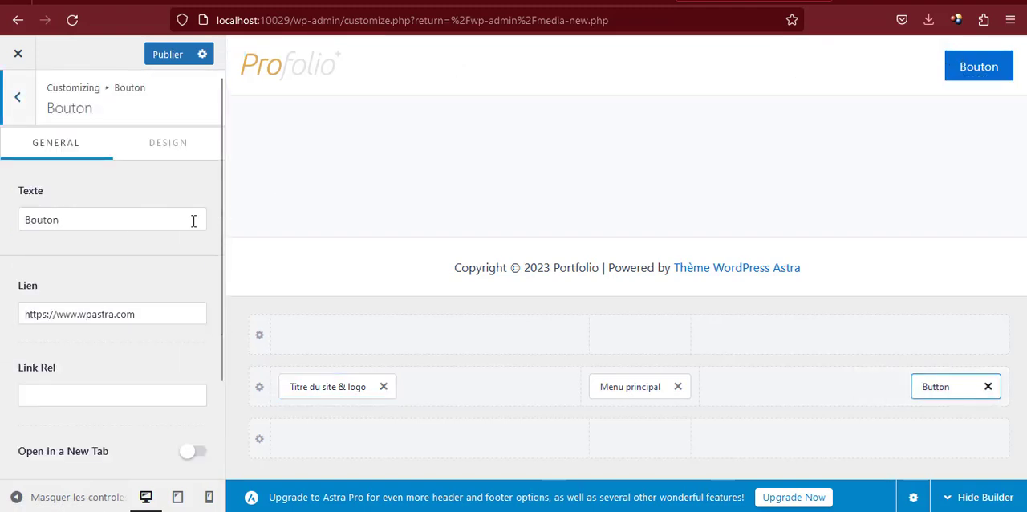
Set the header button's text to "Hire Me" and its link to "#"
{"action": "double_click", "coordinate": [134, 217]}
{"action": "type", "text": "H"}
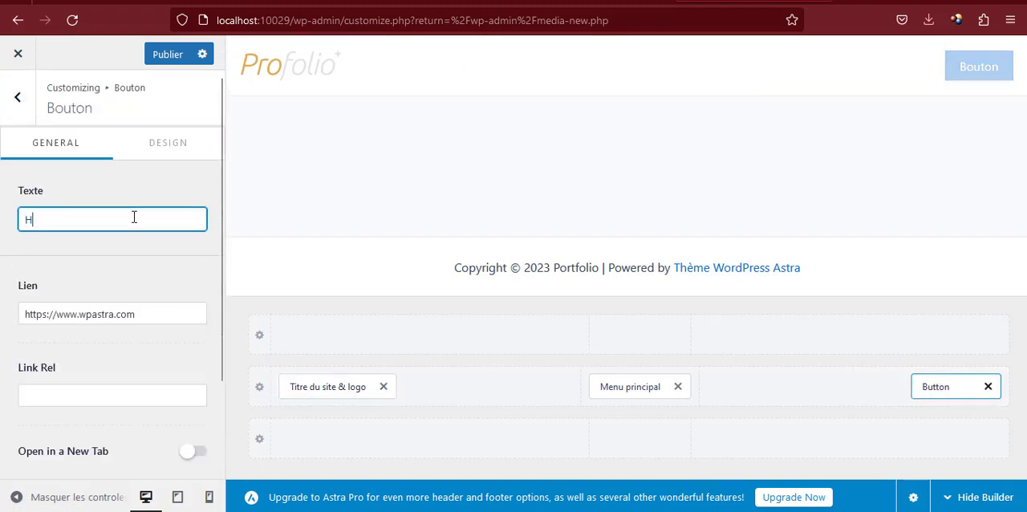
{"action": "type", "text": "ire Me"}
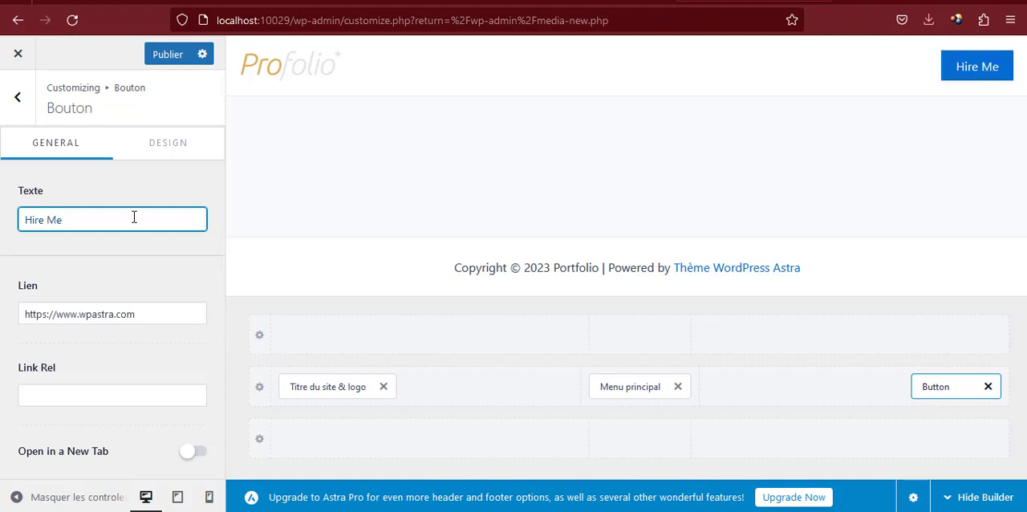
{"action": "triple_click", "coordinate": [109, 316]}
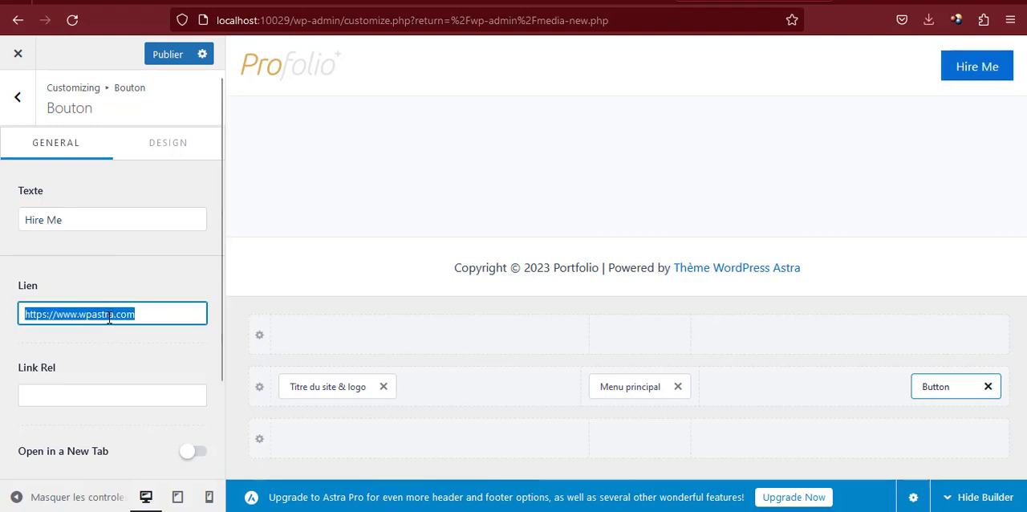
{"action": "type", "text": "#"}
{"action": "scroll", "coordinate": [109, 316], "scroll_direction": "down", "scroll_amount": 3}
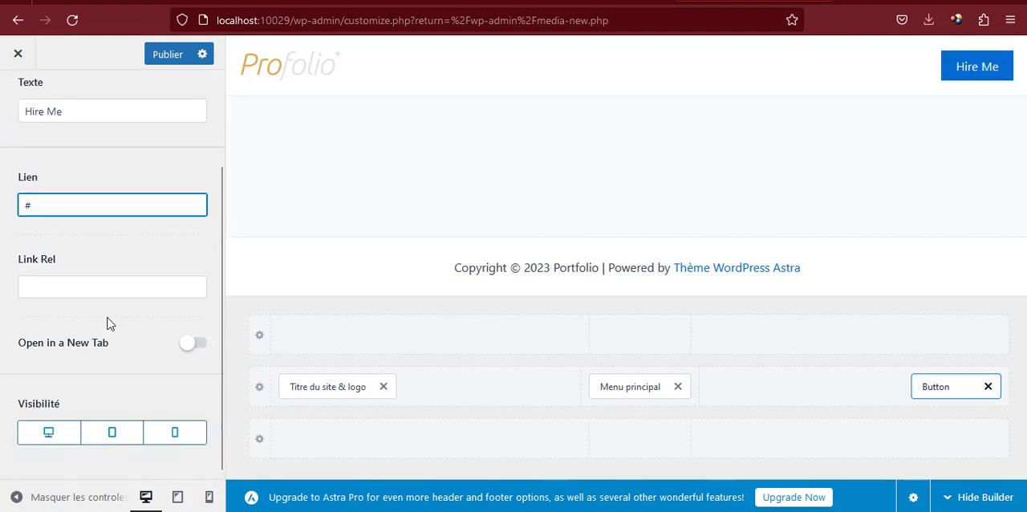
{"action": "scroll", "coordinate": [111, 265], "scroll_direction": "up", "scroll_amount": 3}
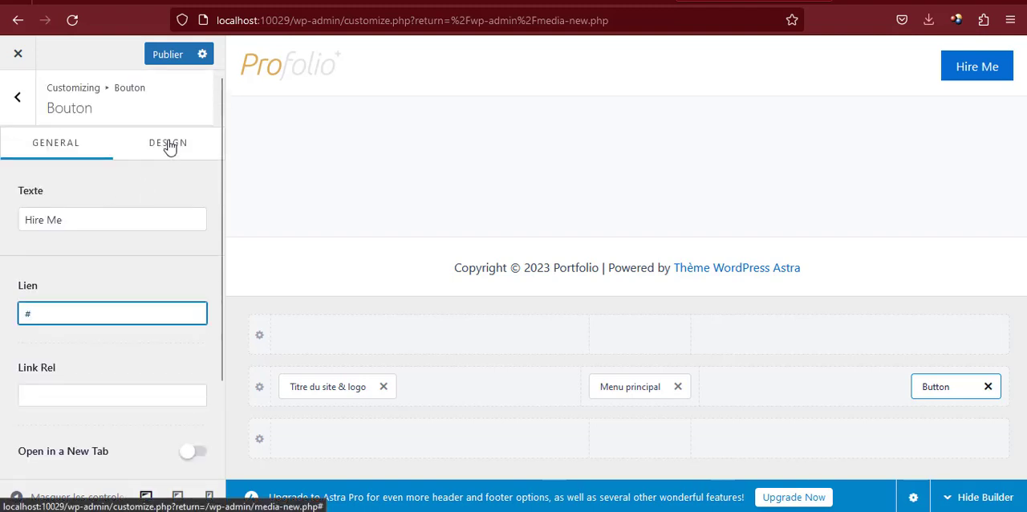
Give the Hire Me button the normal background color #18A189
{"action": "left_click", "coordinate": [168, 144]}
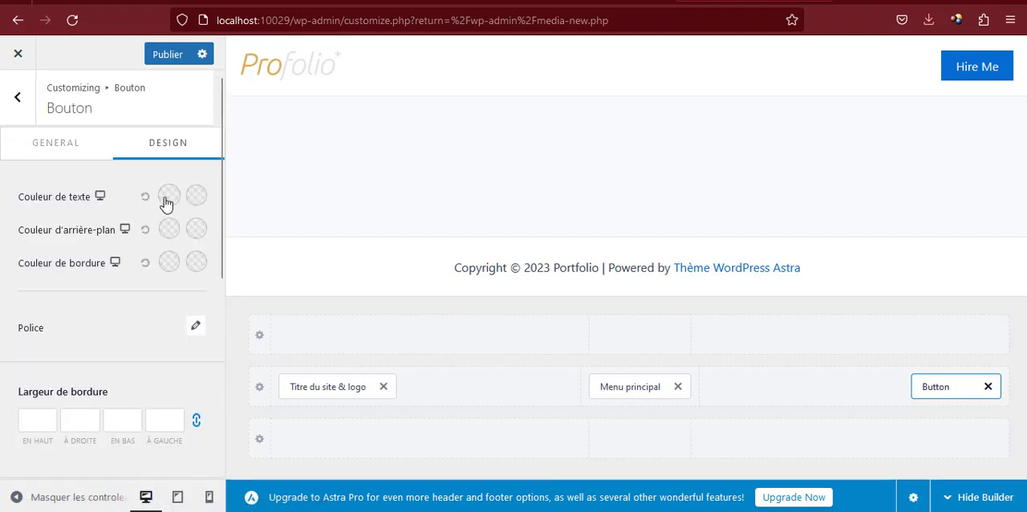
{"action": "left_click", "coordinate": [169, 230]}
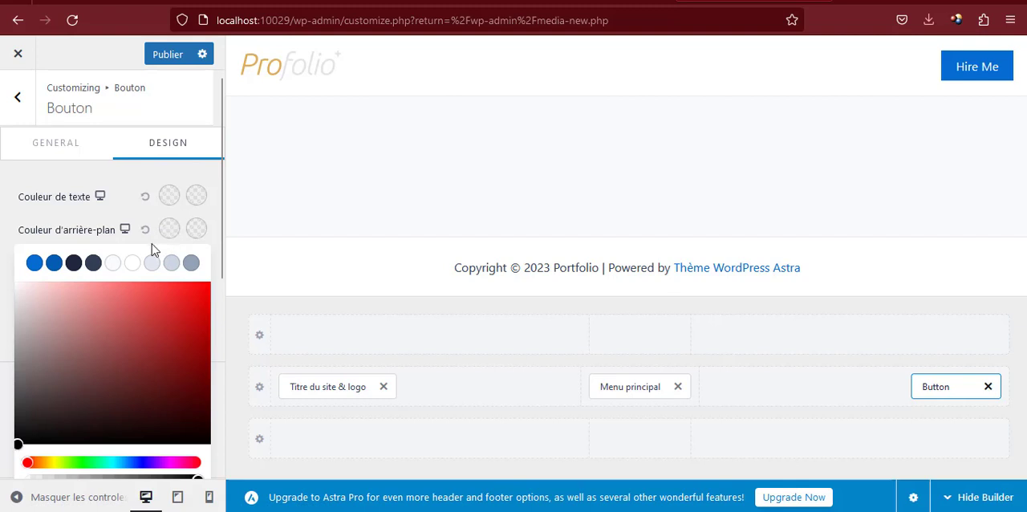
{"action": "scroll", "coordinate": [113, 465], "scroll_direction": "down", "scroll_amount": 3}
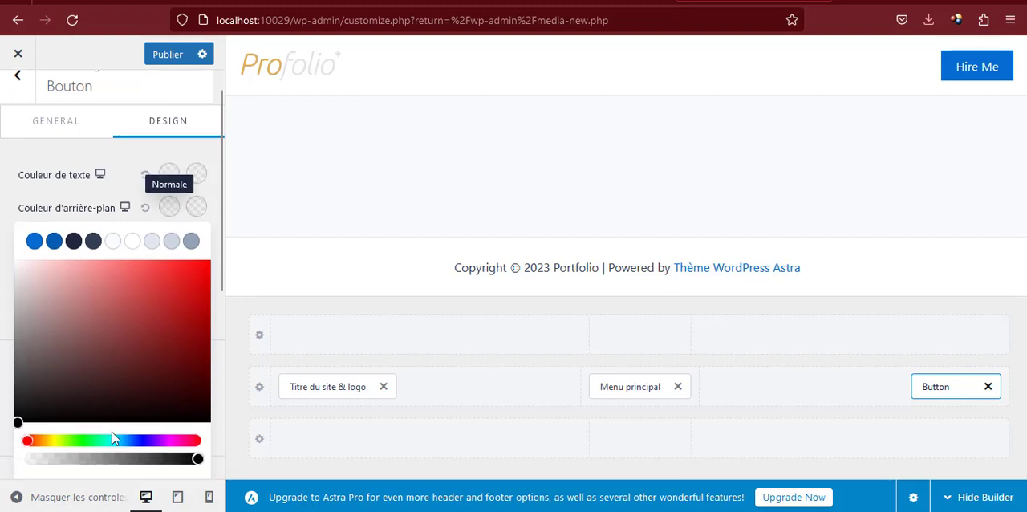
{"action": "double_click", "coordinate": [72, 313]}
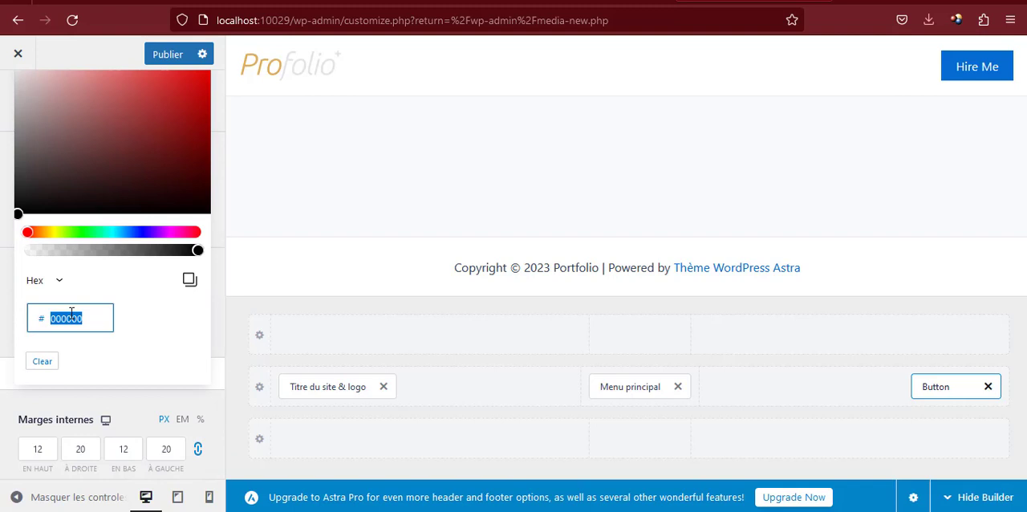
{"action": "type", "text": "1"}
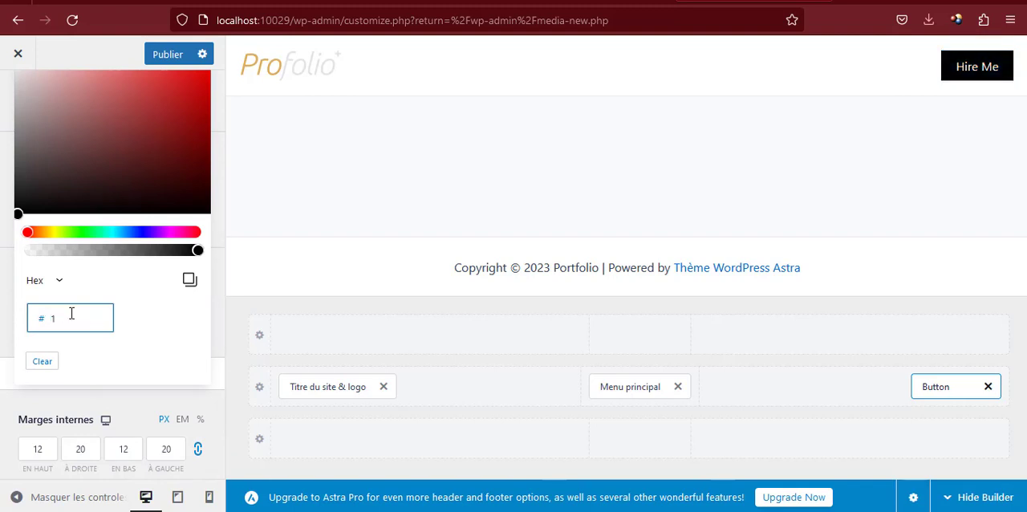
{"action": "type", "text": "8A1"}
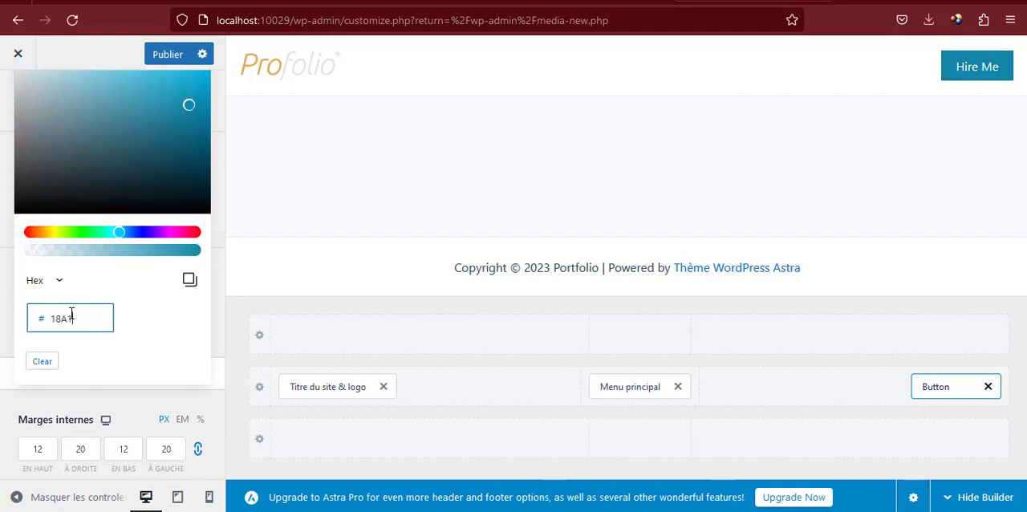
{"action": "type", "text": "69"}
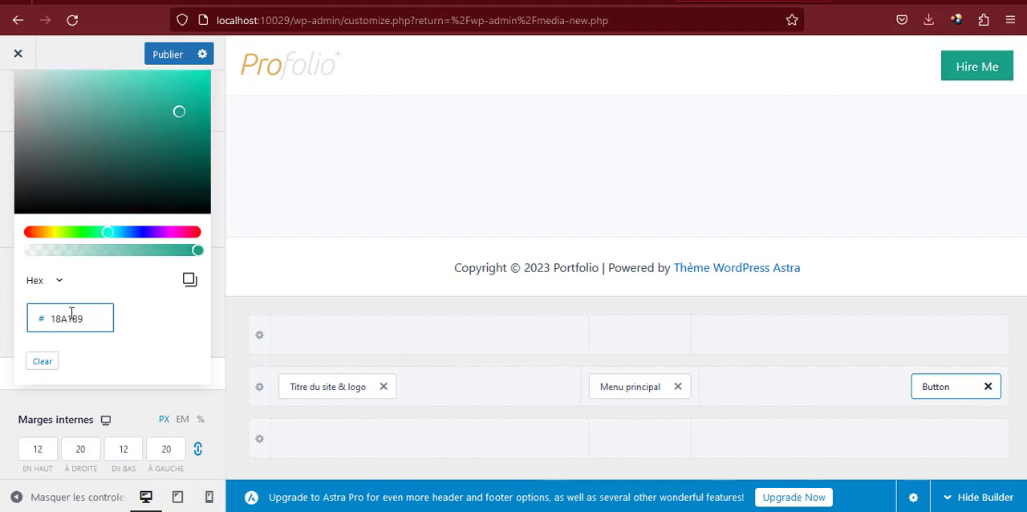
{"action": "left_click", "coordinate": [129, 398]}
{"action": "scroll", "coordinate": [182, 229], "scroll_direction": "up", "scroll_amount": 3}
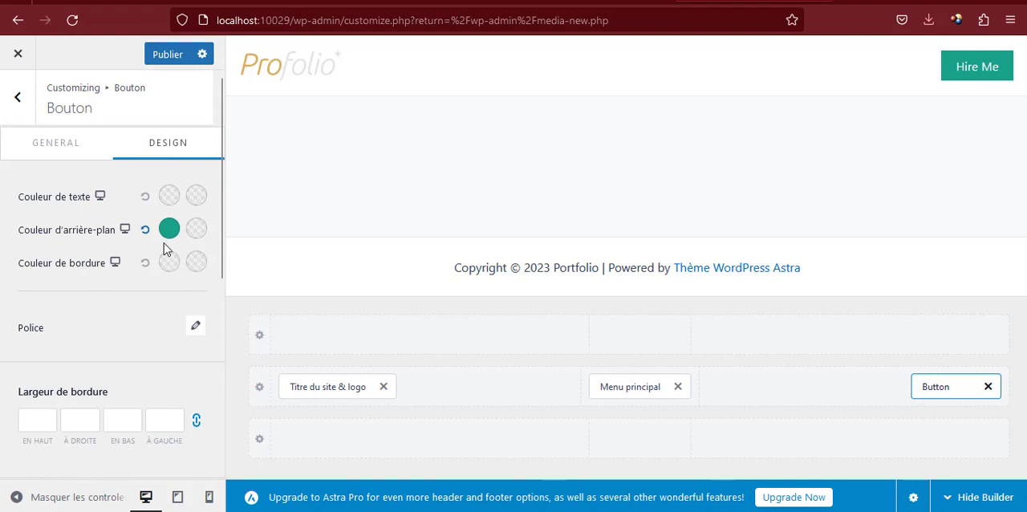
Set the Hire Me button's font family to Ubuntu
{"action": "scroll", "coordinate": [169, 256], "scroll_direction": "down", "scroll_amount": 2}
{"action": "left_click", "coordinate": [200, 251]}
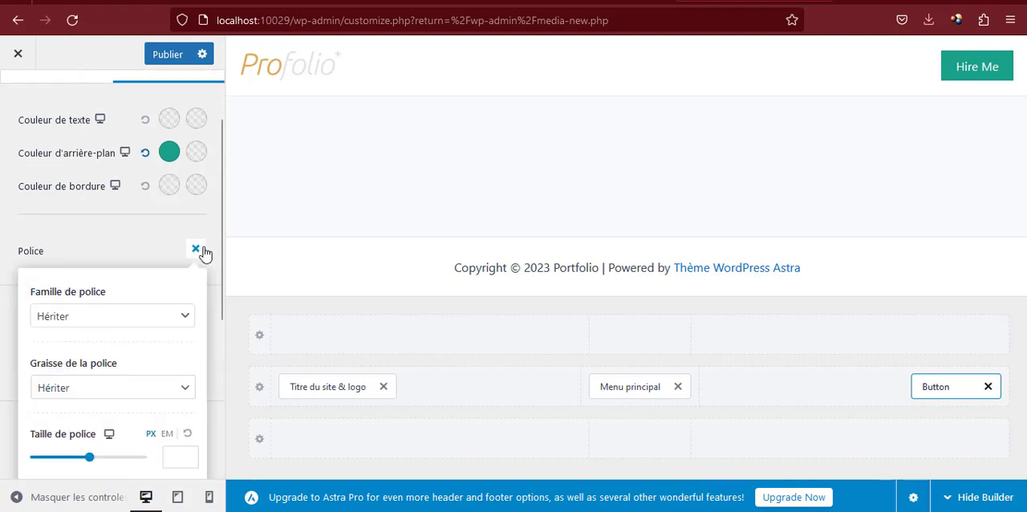
{"action": "left_click", "coordinate": [151, 316]}
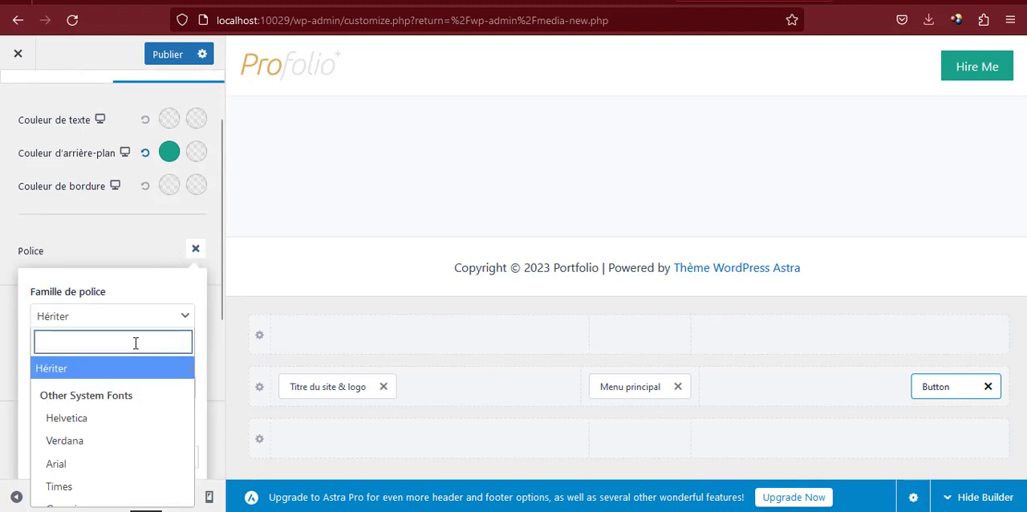
{"action": "type", "text": "ubu"}
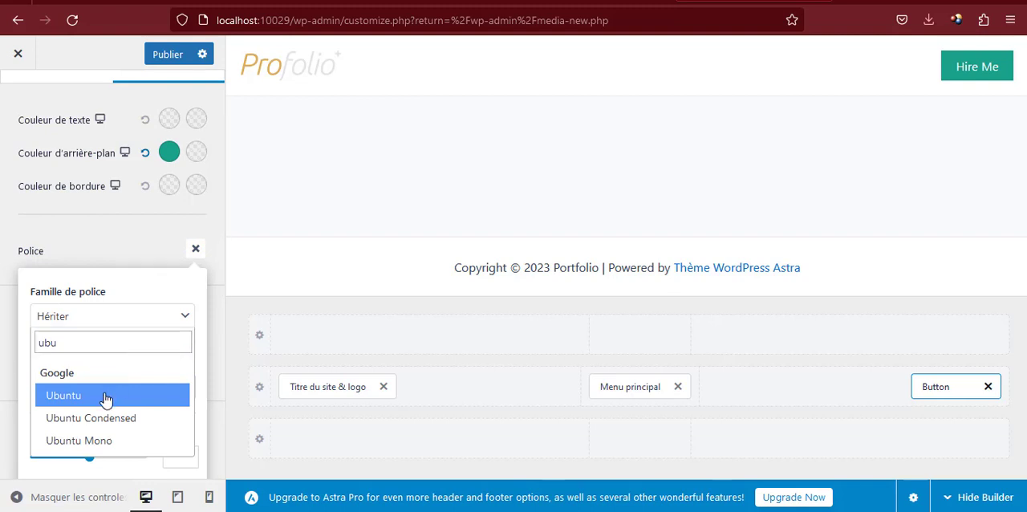
{"action": "left_click", "coordinate": [105, 397]}
{"action": "left_click", "coordinate": [123, 255]}
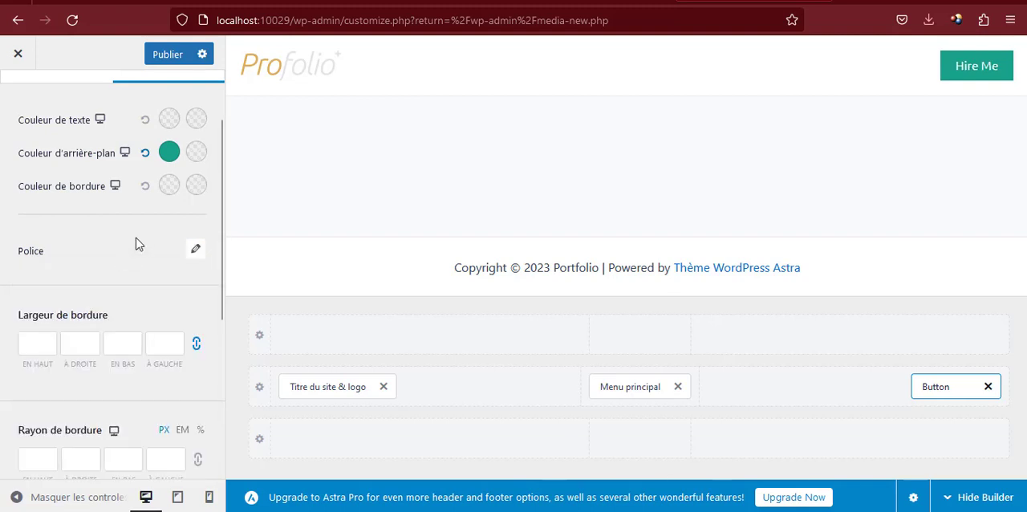
Unlink the button's border radius values, set only the top and bottom ones to 20 px, and publish the changes
{"action": "scroll", "coordinate": [137, 251], "scroll_direction": "down", "scroll_amount": 3}
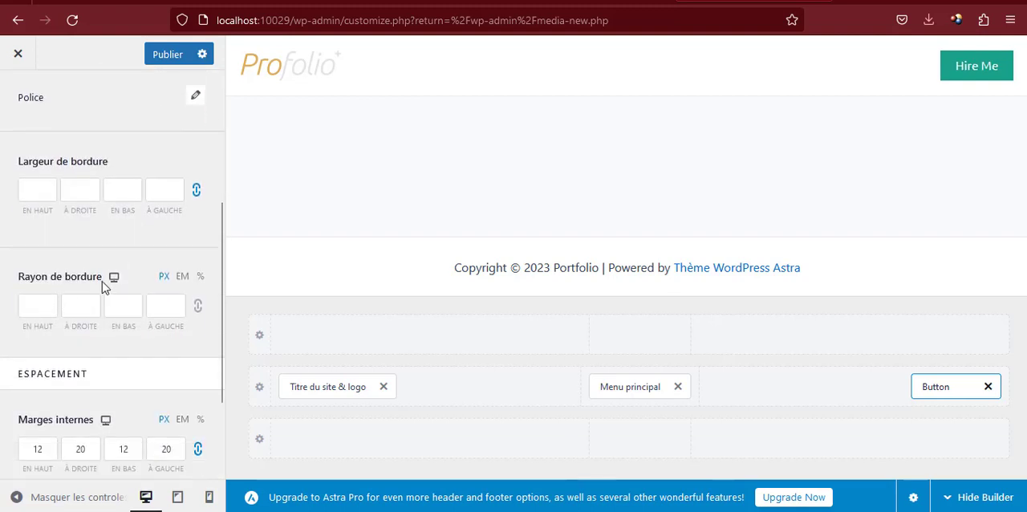
{"action": "scroll", "coordinate": [128, 305], "scroll_direction": "down", "scroll_amount": 2}
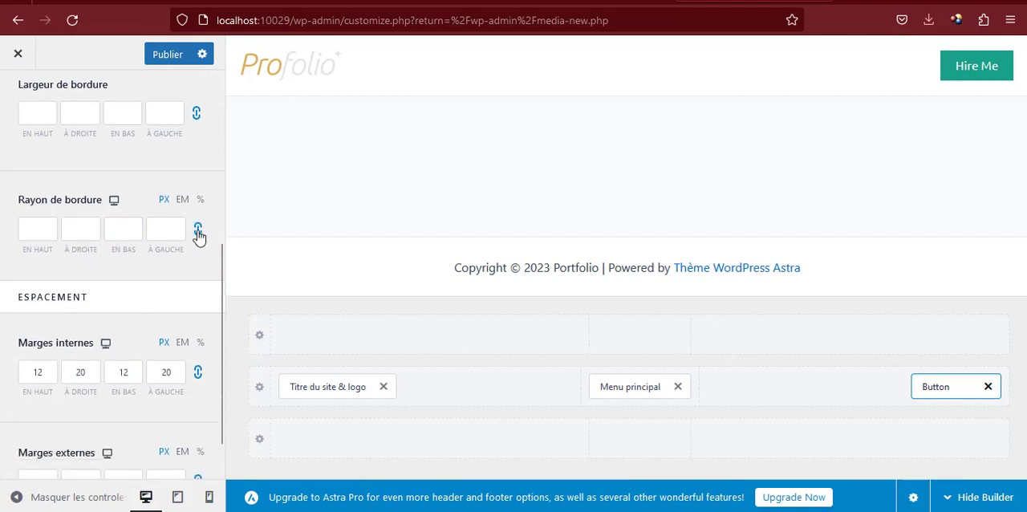
{"action": "left_click", "coordinate": [176, 227]}
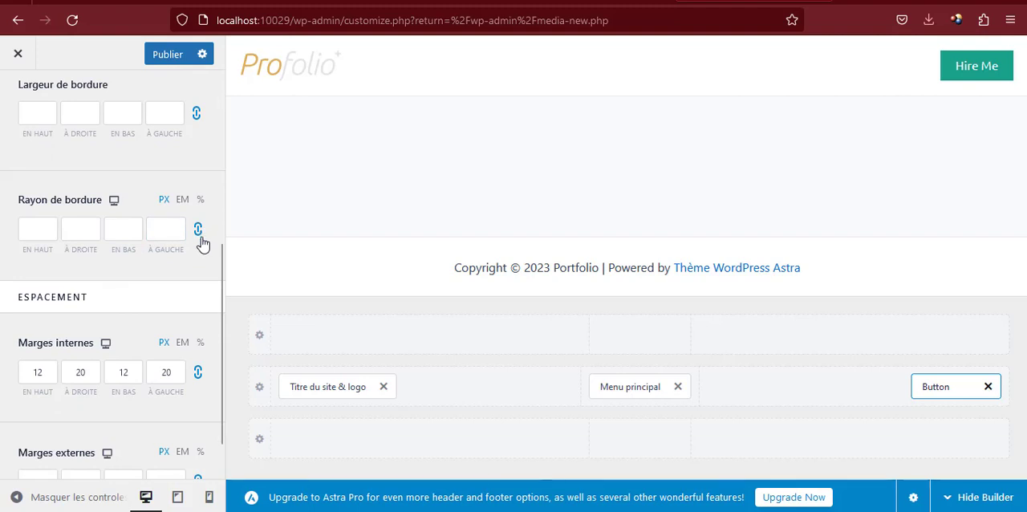
{"action": "left_click", "coordinate": [199, 233]}
{"action": "left_click", "coordinate": [35, 232]}
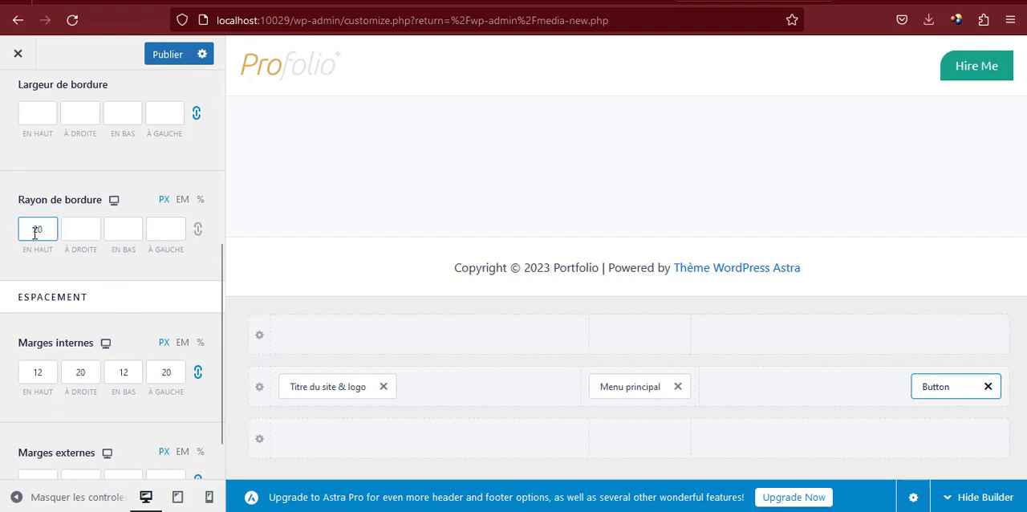
{"action": "left_click", "coordinate": [121, 232]}
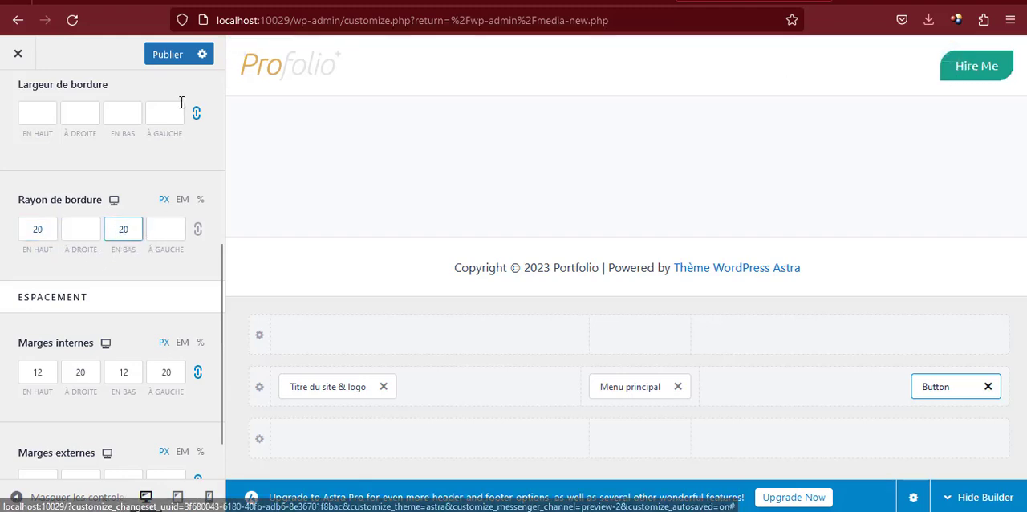
{"action": "left_click", "coordinate": [160, 56]}
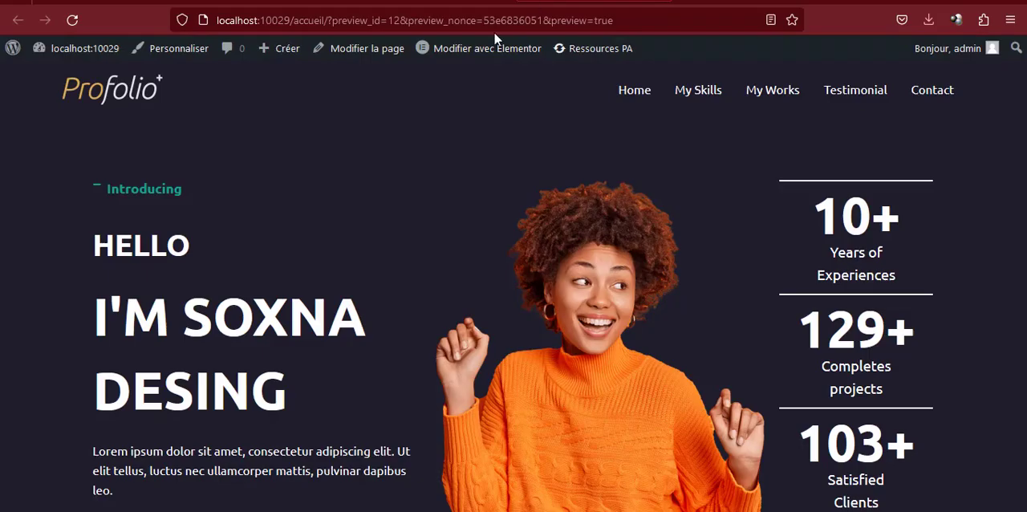
Reload the portfolio preview to examine the header's button and centered menu, and return to the customizer
{"action": "left_click", "coordinate": [497, 20]}
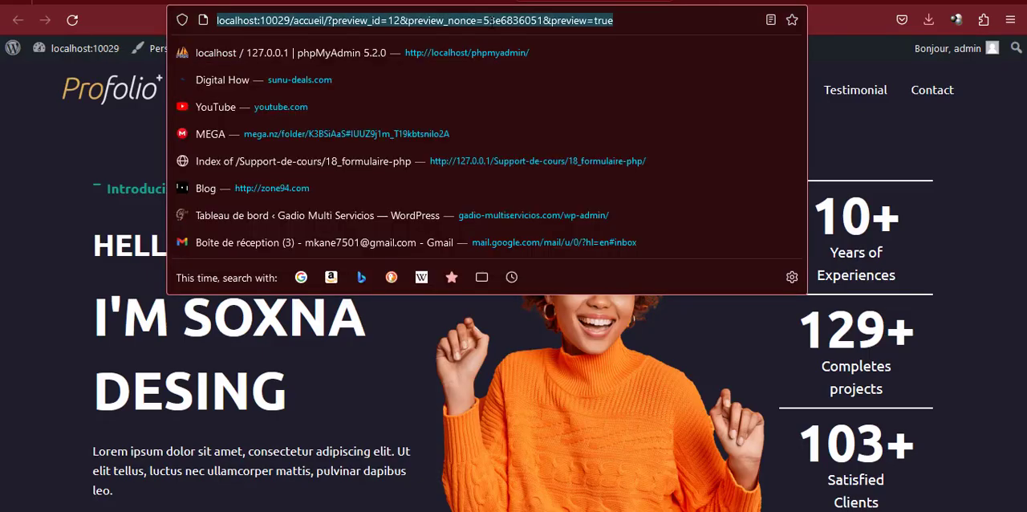
{"action": "key", "text": "Return"}
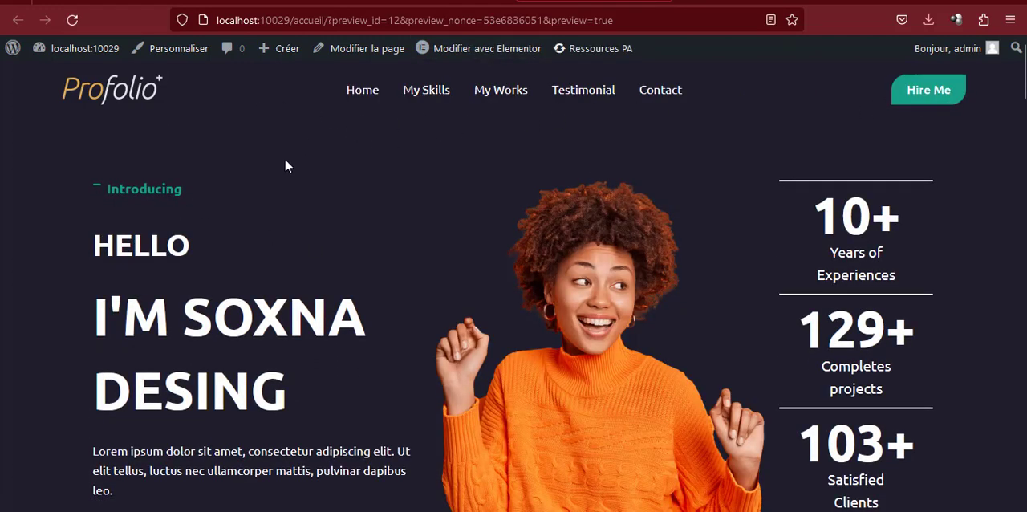
{"action": "scroll", "coordinate": [475, 255], "scroll_direction": "down", "scroll_amount": 10}
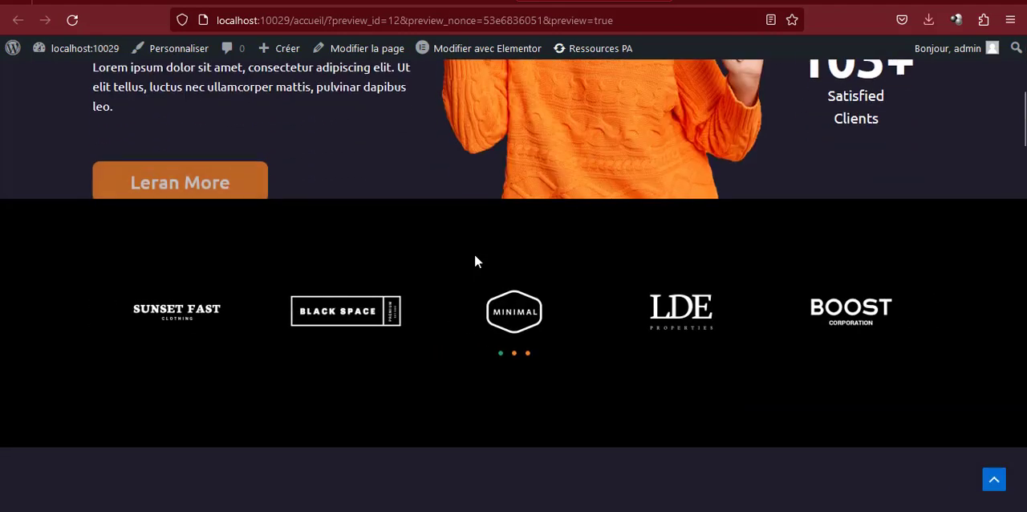
{"action": "scroll", "coordinate": [474, 255], "scroll_direction": "down", "scroll_amount": 15}
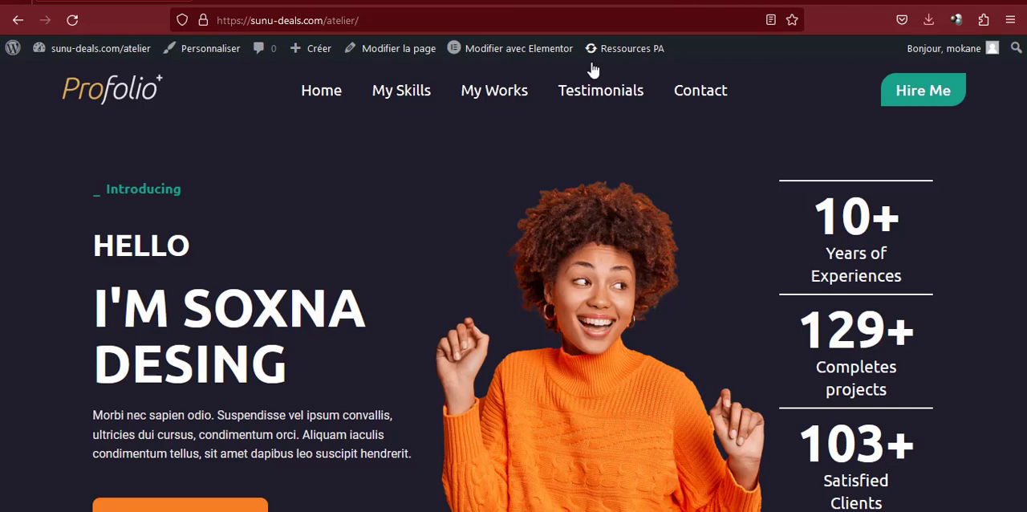
{"action": "left_click", "coordinate": [692, 93]}
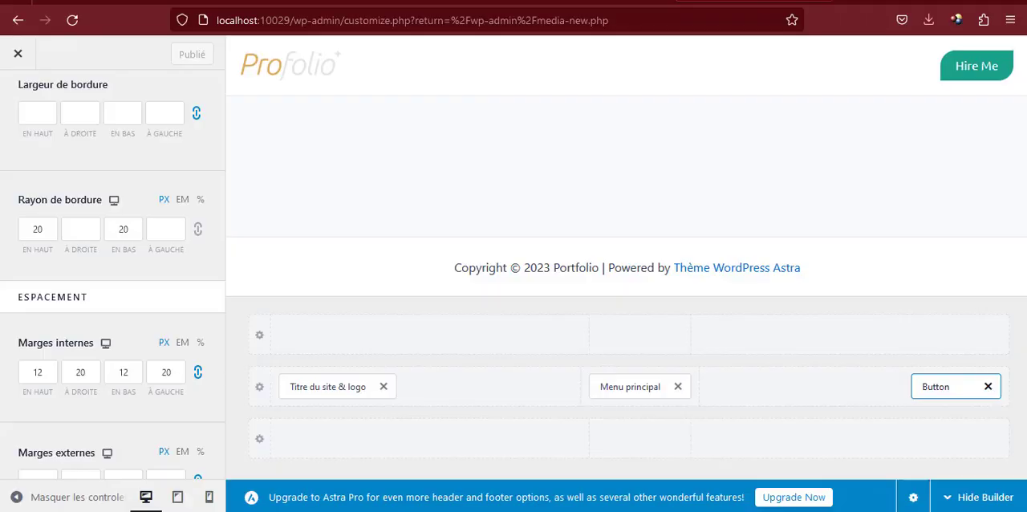
Leave the header builder for the footer builder and open the settings of its Copyright element
{"action": "left_click", "coordinate": [168, 108]}
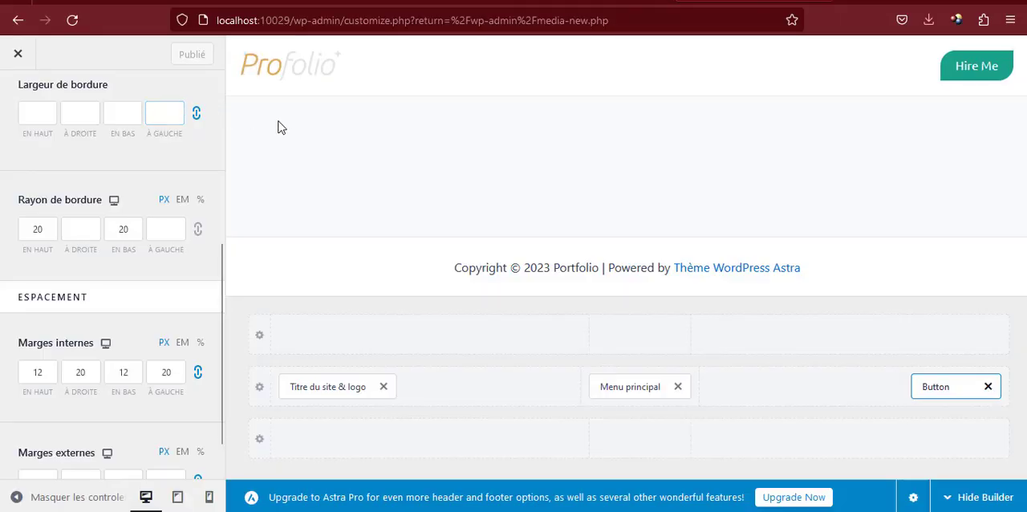
{"action": "scroll", "coordinate": [161, 298], "scroll_direction": "up", "scroll_amount": 5}
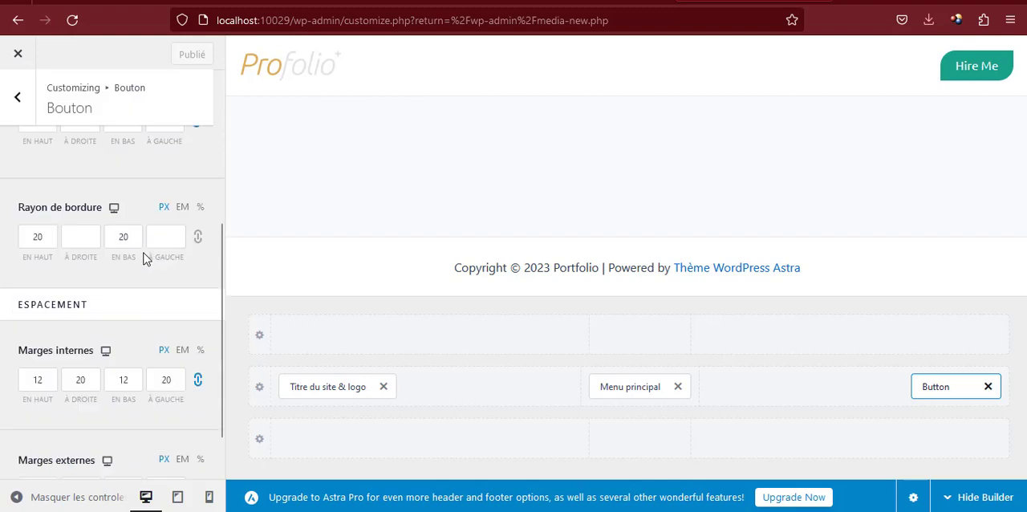
{"action": "left_click", "coordinate": [18, 100]}
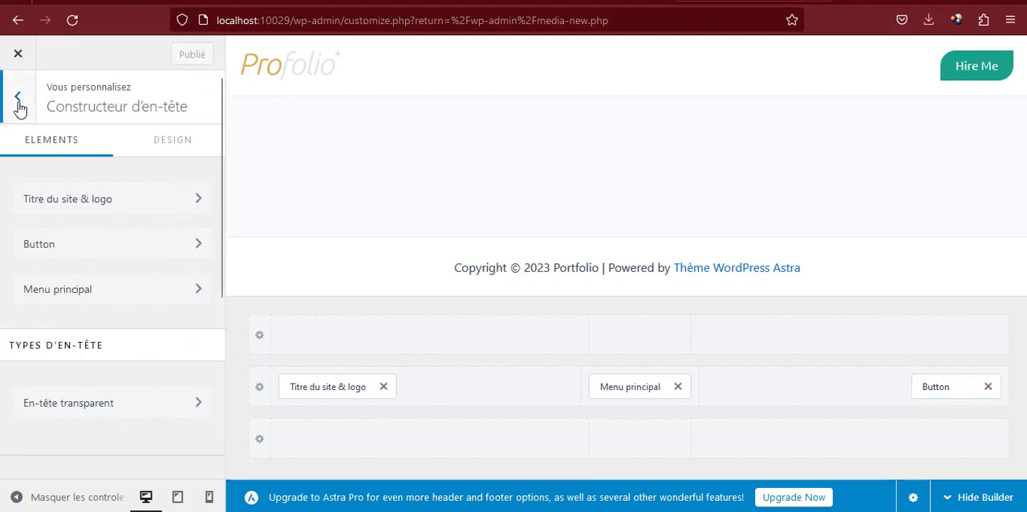
{"action": "left_click", "coordinate": [18, 99]}
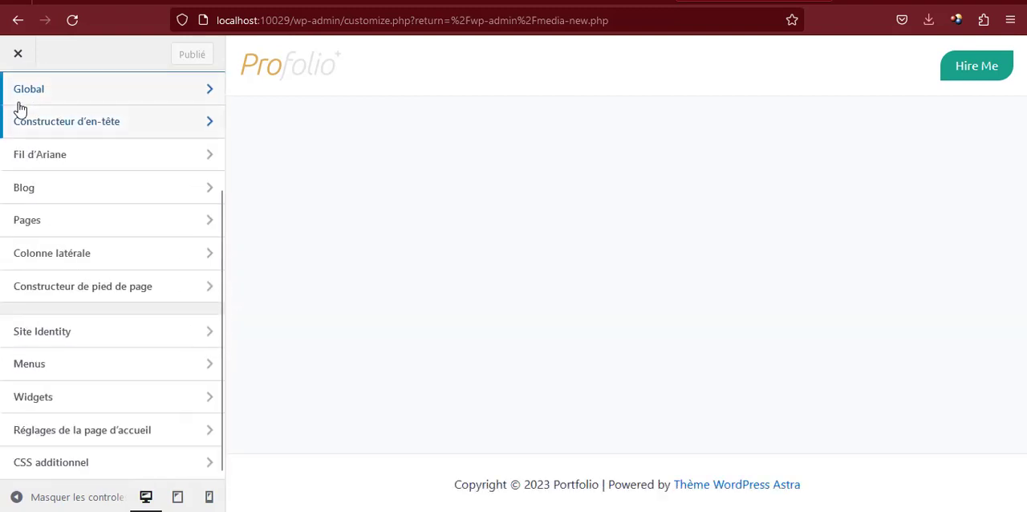
{"action": "left_click", "coordinate": [82, 293]}
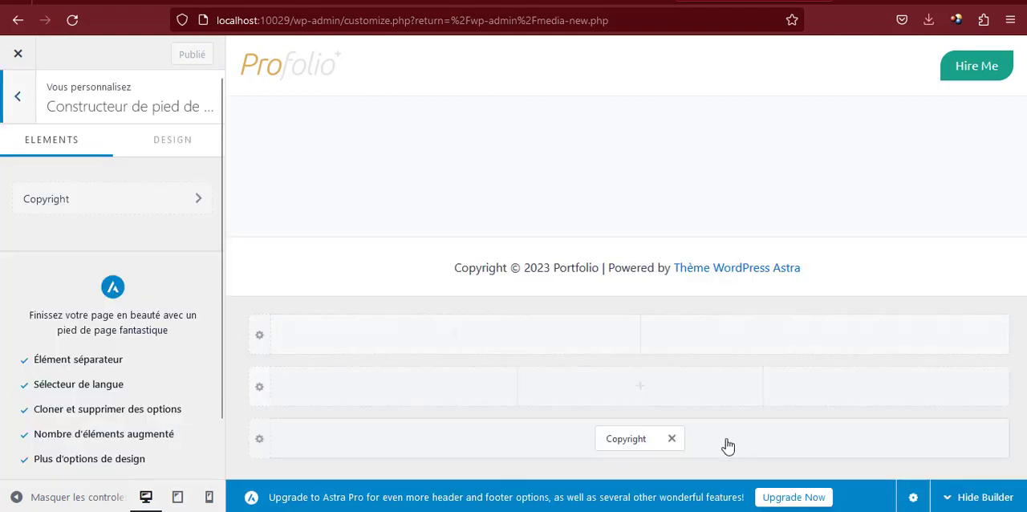
{"action": "left_click", "coordinate": [633, 438]}
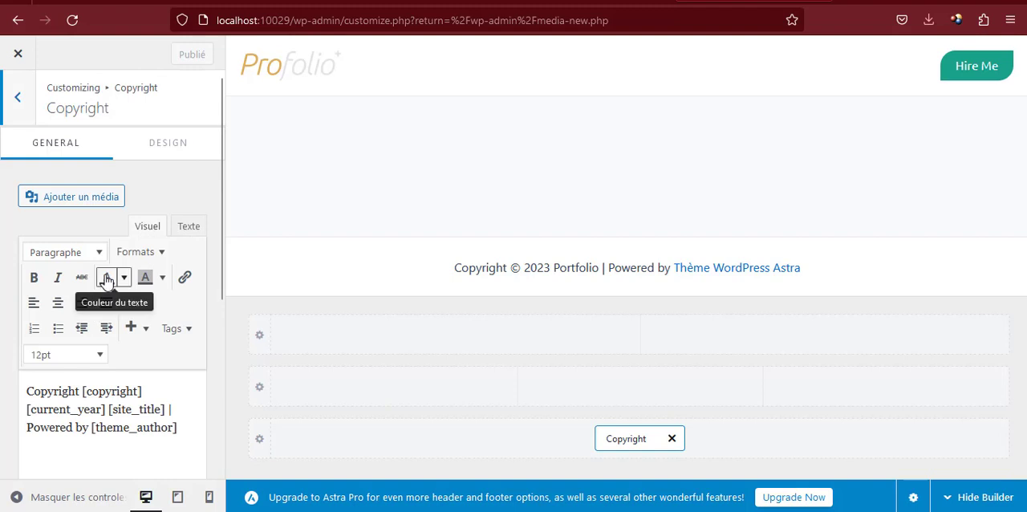
Replace the [theme_author] tag in the copyright text with the bold "SOXNA DESIGN" credit copied from the reference site's footer
{"action": "scroll", "coordinate": [115, 350], "scroll_direction": "down", "scroll_amount": 2}
{"action": "left_click_drag", "start_coordinate": [91, 351], "coordinate": [201, 355]}
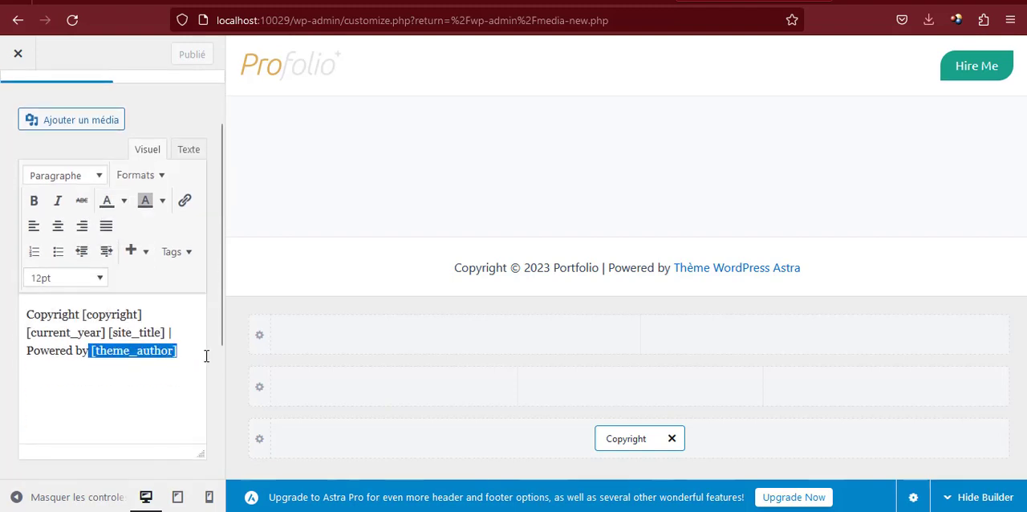
{"action": "key", "text": "BackSpace"}
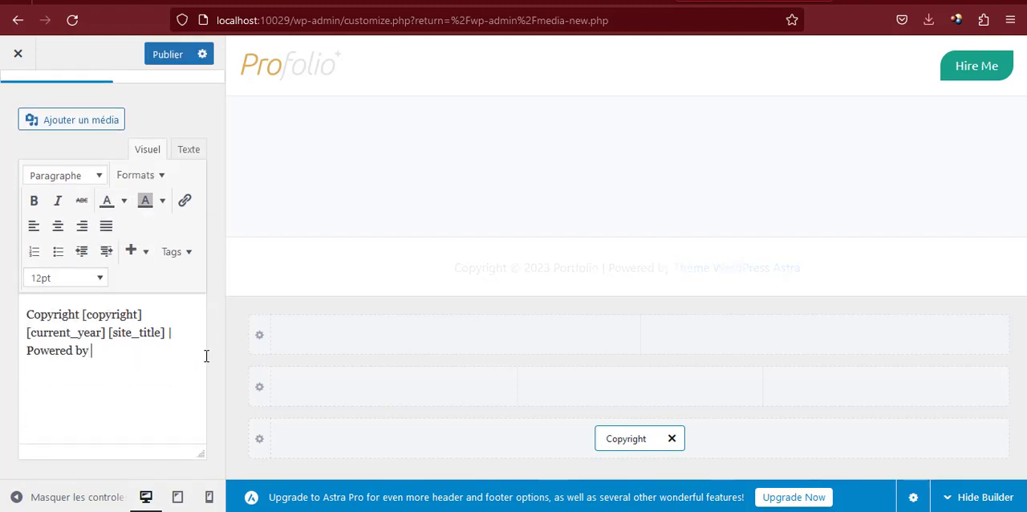
{"action": "left_click", "coordinate": [103, 6]}
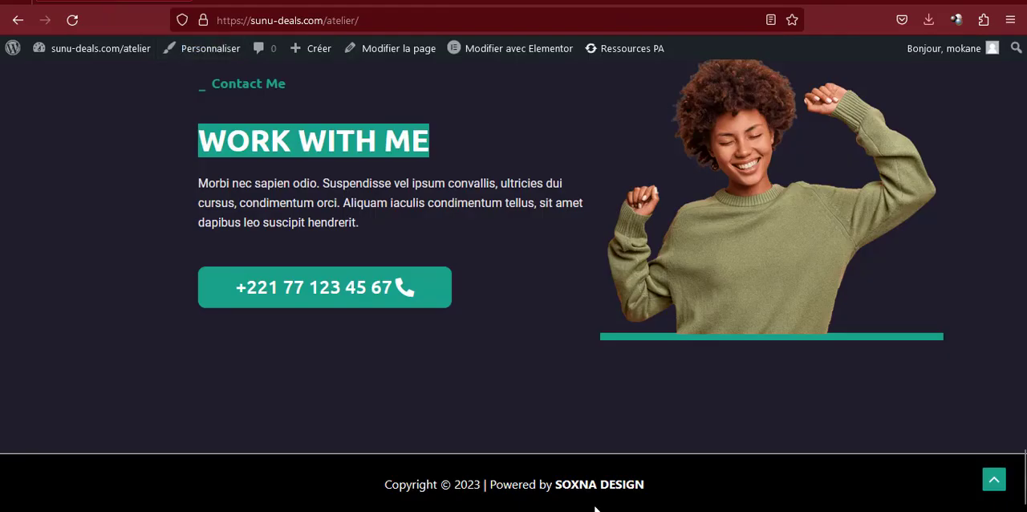
{"action": "left_click_drag", "start_coordinate": [555, 484], "coordinate": [644, 484]}
{"action": "key", "text": "ctrl+c"}
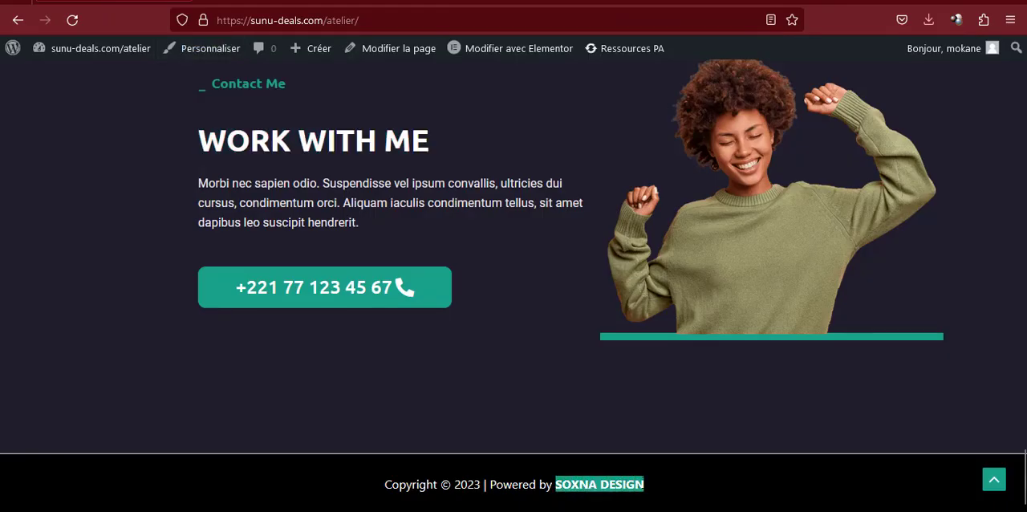
{"action": "left_click", "coordinate": [753, 3]}
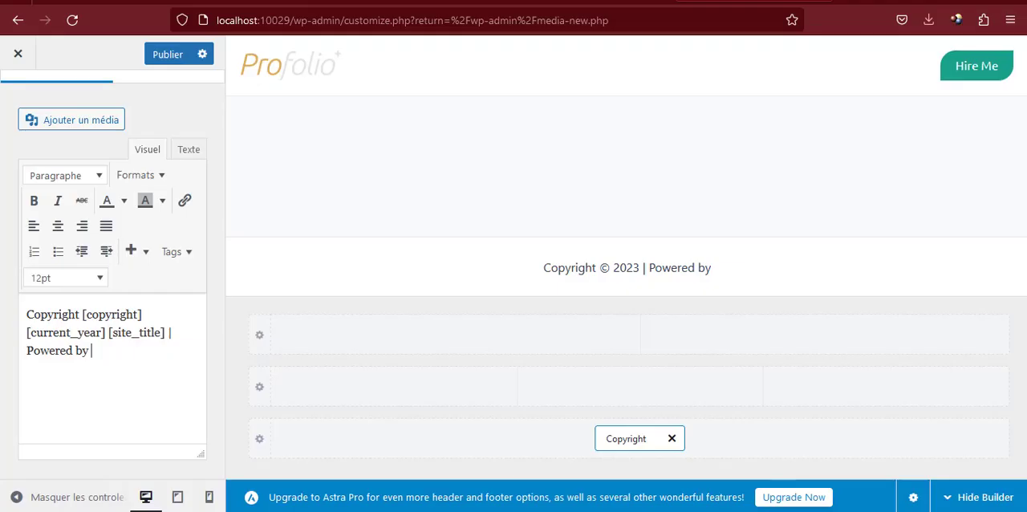
{"action": "key", "text": "ctrl+v"}
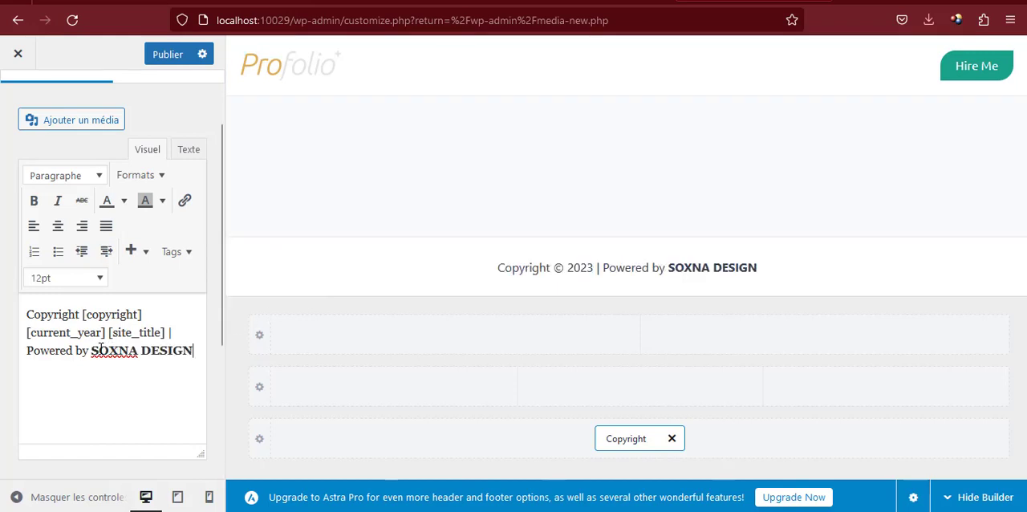
{"action": "left_click_drag", "start_coordinate": [90, 351], "coordinate": [193, 350]}
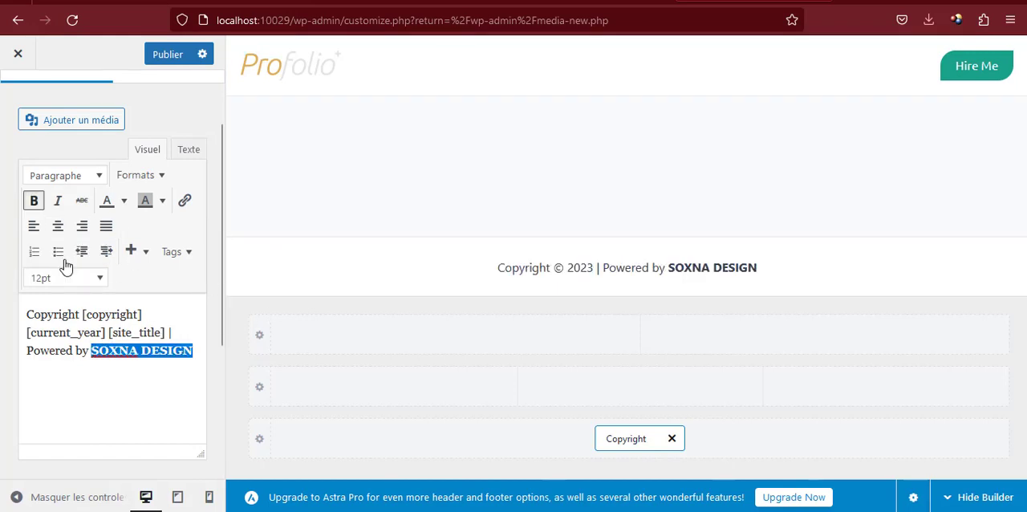
{"action": "left_click", "coordinate": [32, 202]}
{"action": "left_click", "coordinate": [31, 201]}
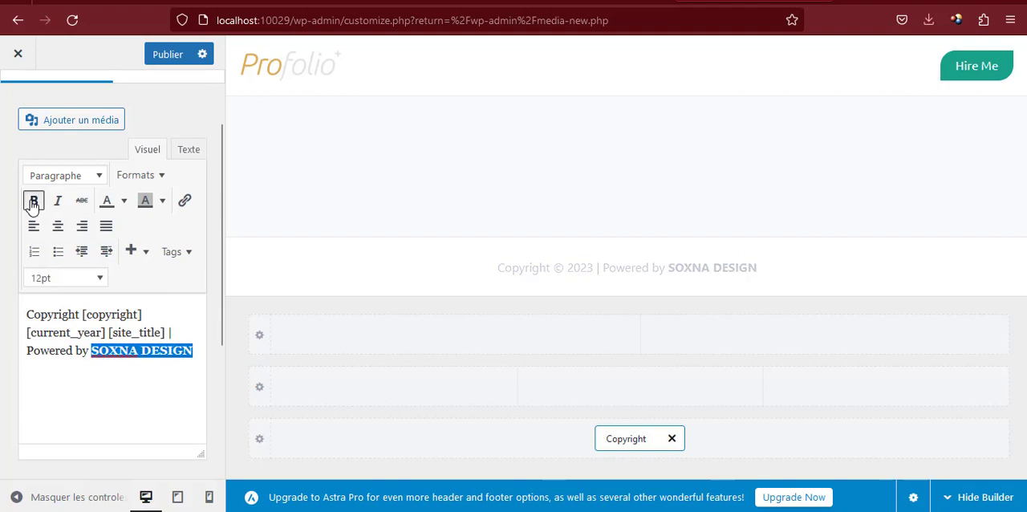
{"action": "left_click", "coordinate": [108, 350]}
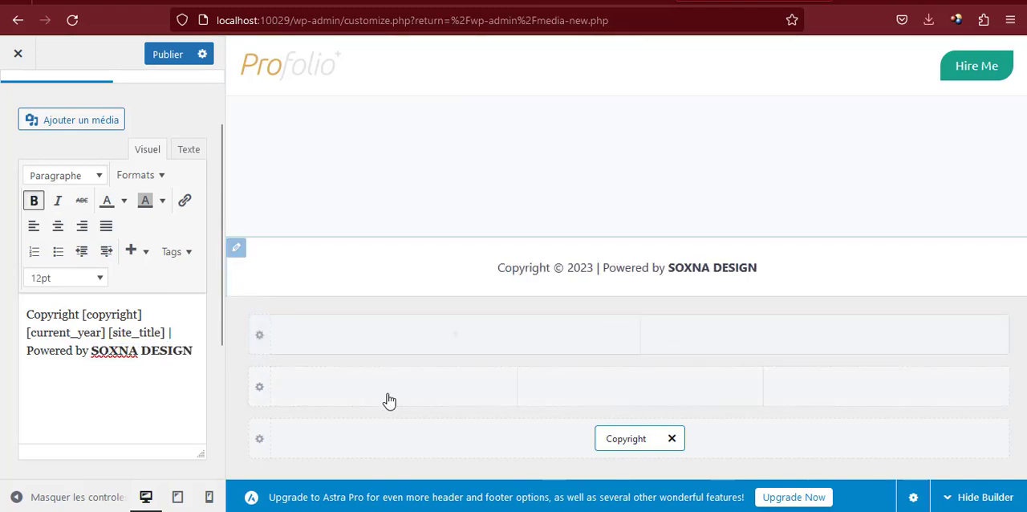
Set the border colour of the footer row holding the Copyright element to the dark navy palette colour
{"action": "left_click", "coordinate": [259, 440]}
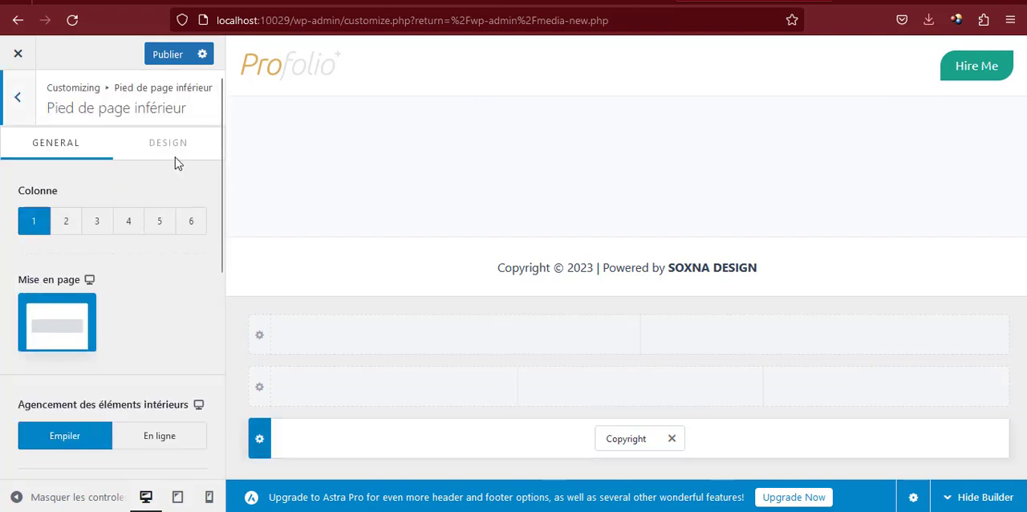
{"action": "left_click", "coordinate": [169, 144]}
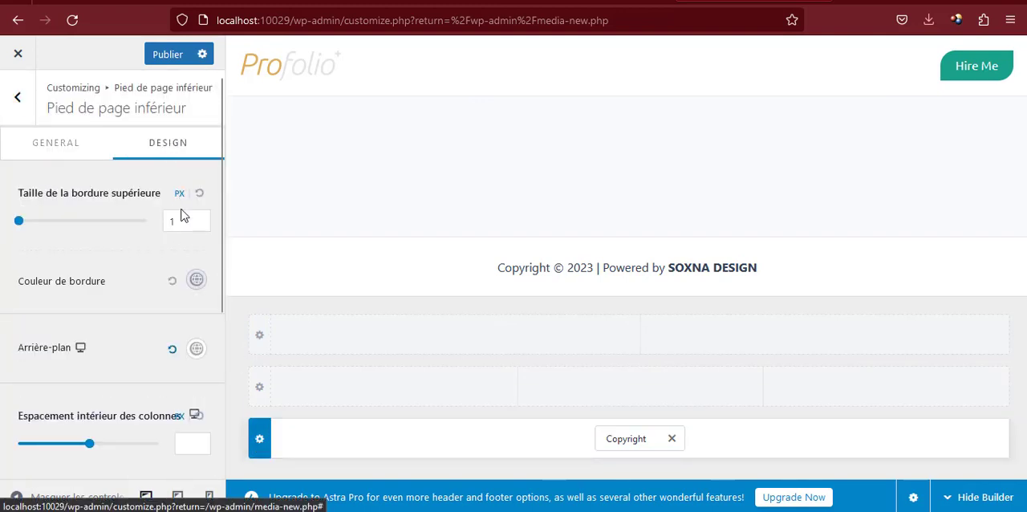
{"action": "left_click", "coordinate": [193, 286]}
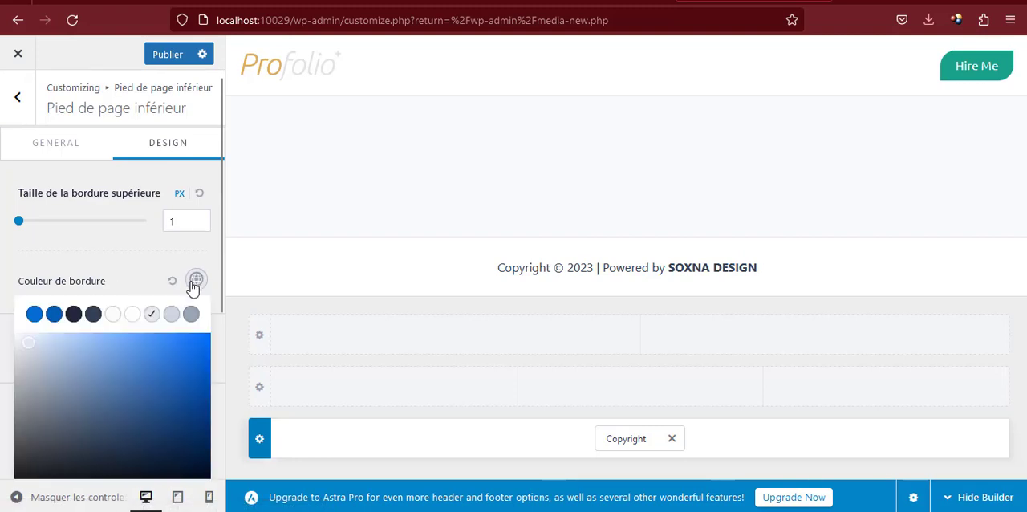
{"action": "left_click", "coordinate": [74, 314]}
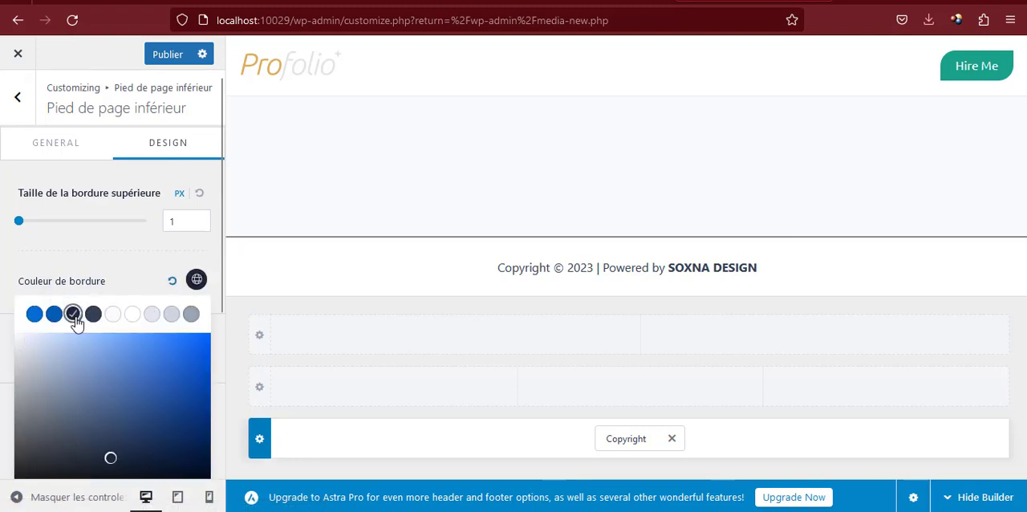
{"action": "left_click", "coordinate": [139, 279]}
Set the background of the same footer row to the dark navy palette colour
{"action": "scroll", "coordinate": [142, 281], "scroll_direction": "down", "scroll_amount": 3}
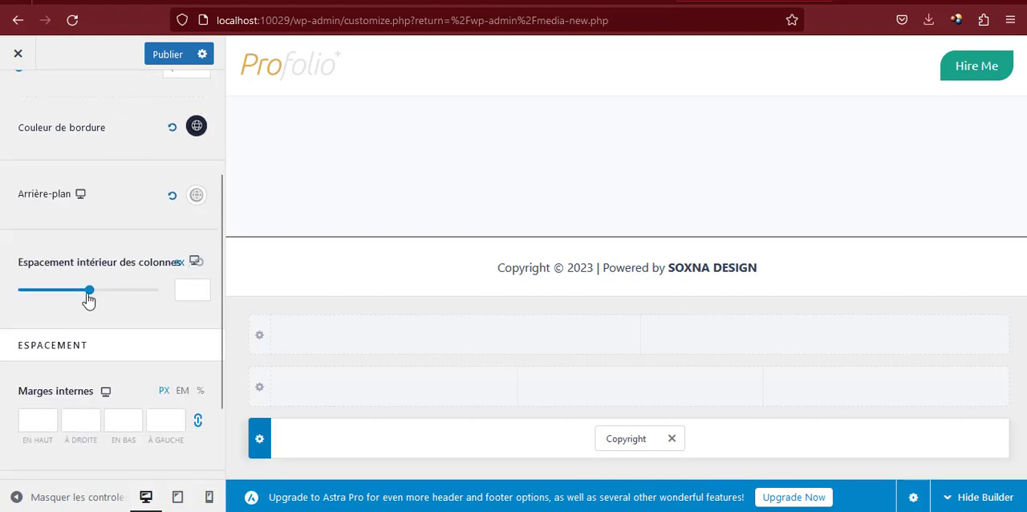
{"action": "left_click", "coordinate": [196, 196]}
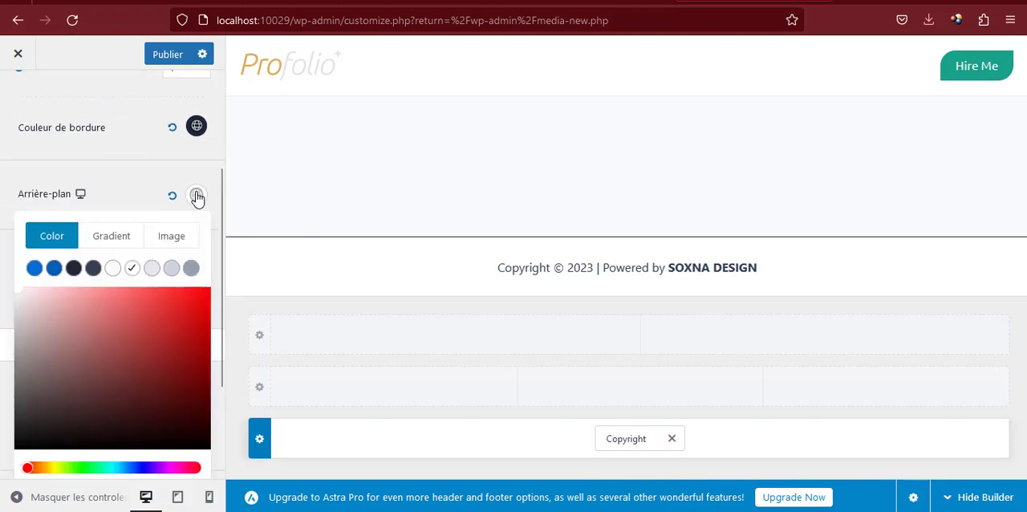
{"action": "left_click", "coordinate": [73, 268]}
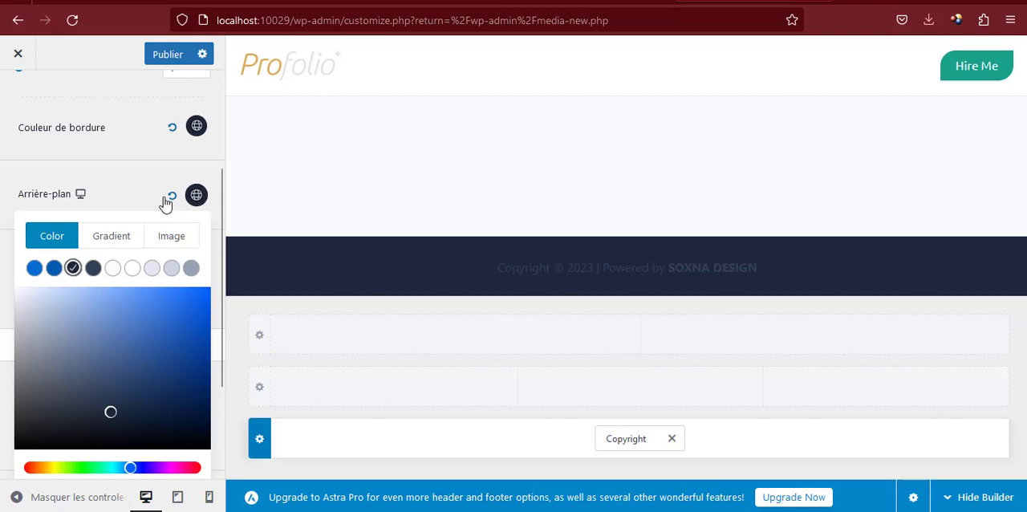
{"action": "left_click", "coordinate": [138, 195]}
{"action": "scroll", "coordinate": [168, 183], "scroll_direction": "up", "scroll_amount": 3}
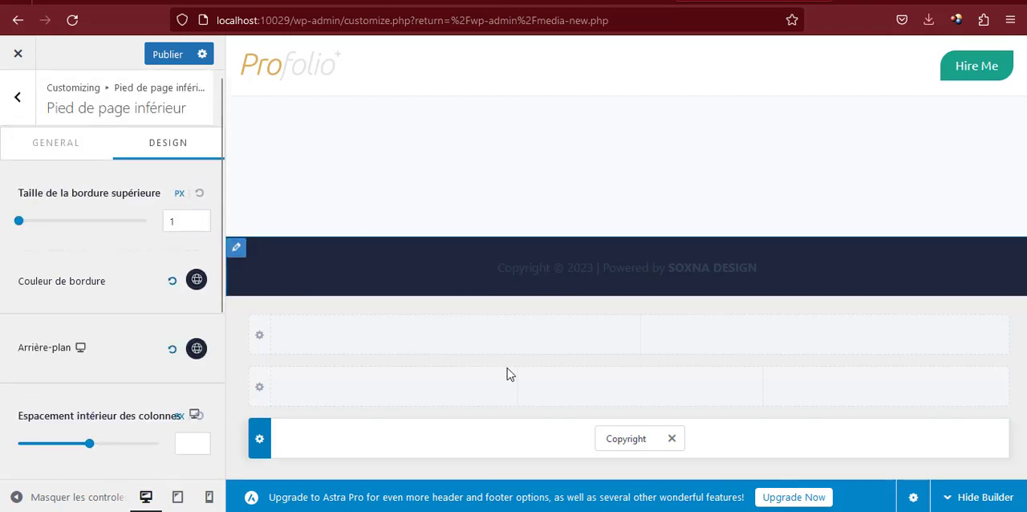
Set the Copyright element's text colour to the white palette colour and publish the changes
{"action": "left_click", "coordinate": [625, 440]}
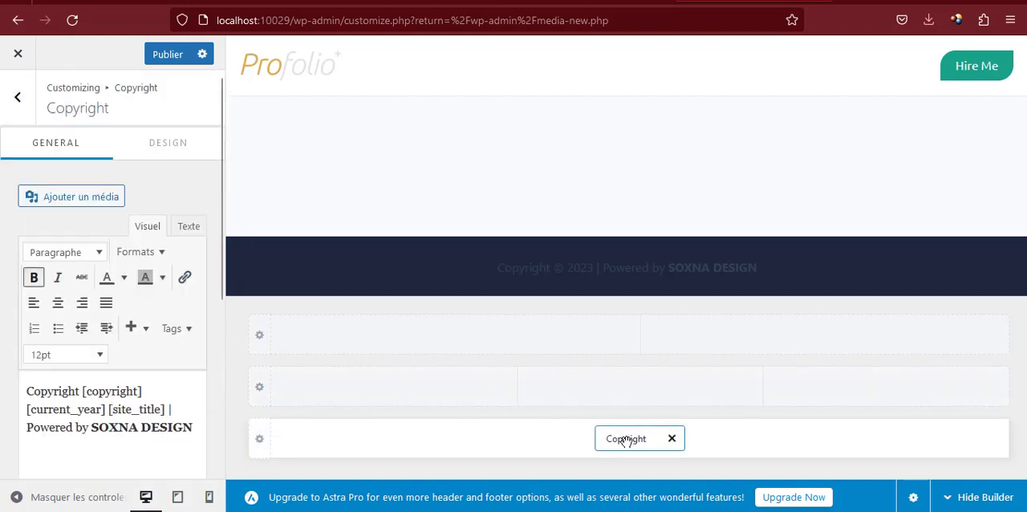
{"action": "left_click", "coordinate": [171, 144]}
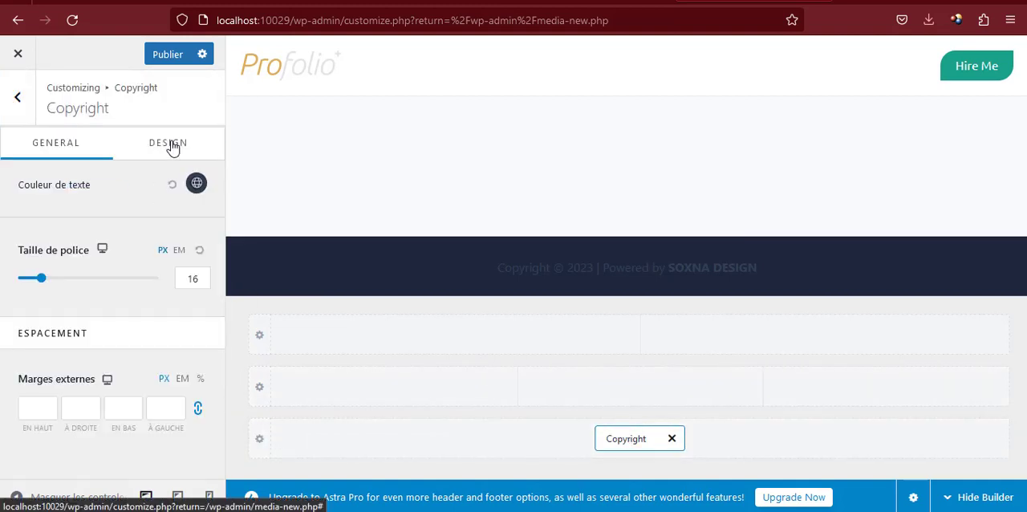
{"action": "left_click", "coordinate": [196, 183]}
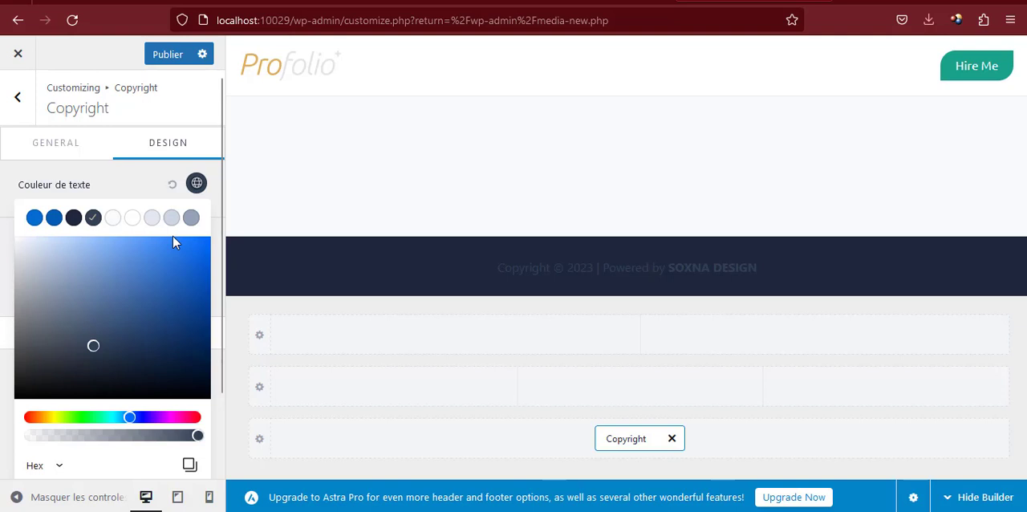
{"action": "left_click", "coordinate": [133, 218]}
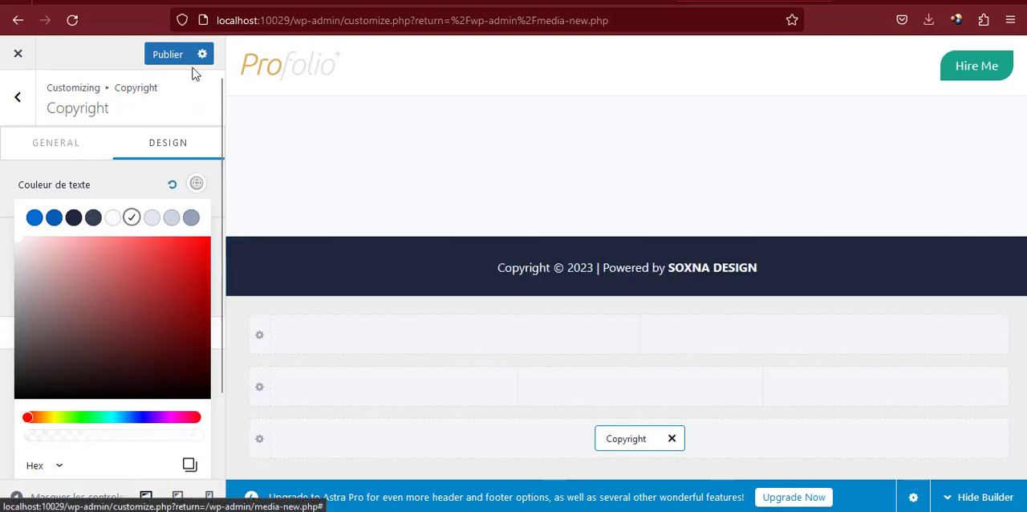
{"action": "left_click", "coordinate": [169, 54]}
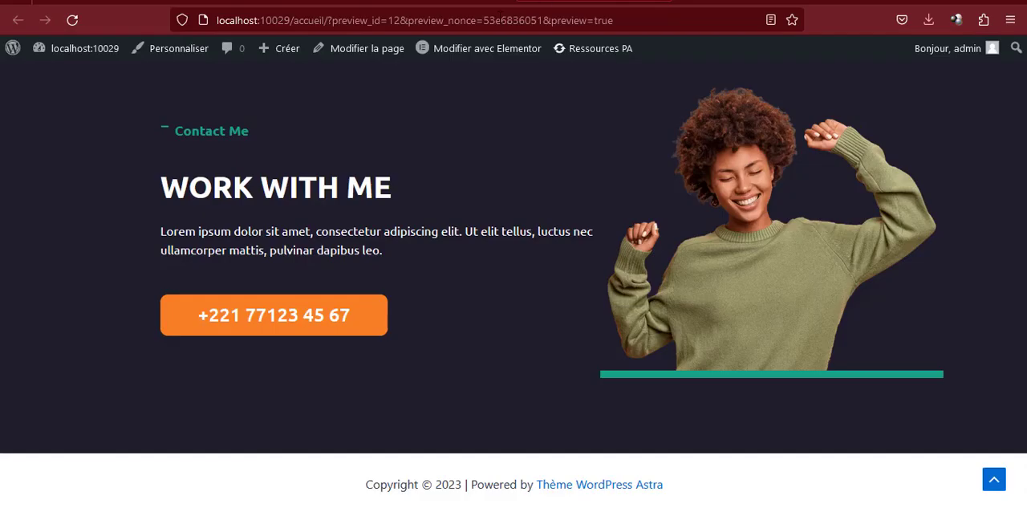
Reload the portfolio preview to examine the footer's copyright text and background, and return to the customizer
{"action": "left_click", "coordinate": [491, 21]}
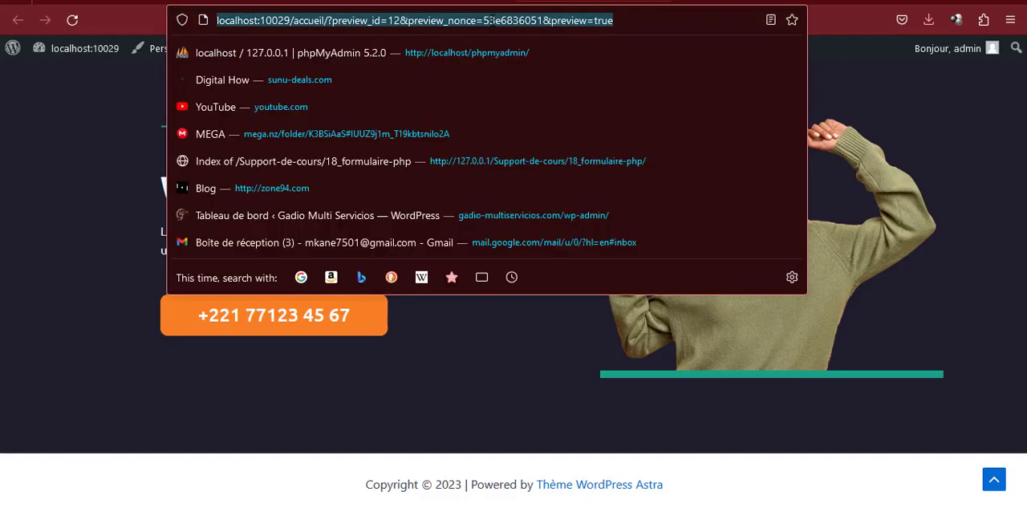
{"action": "key", "text": "Return"}
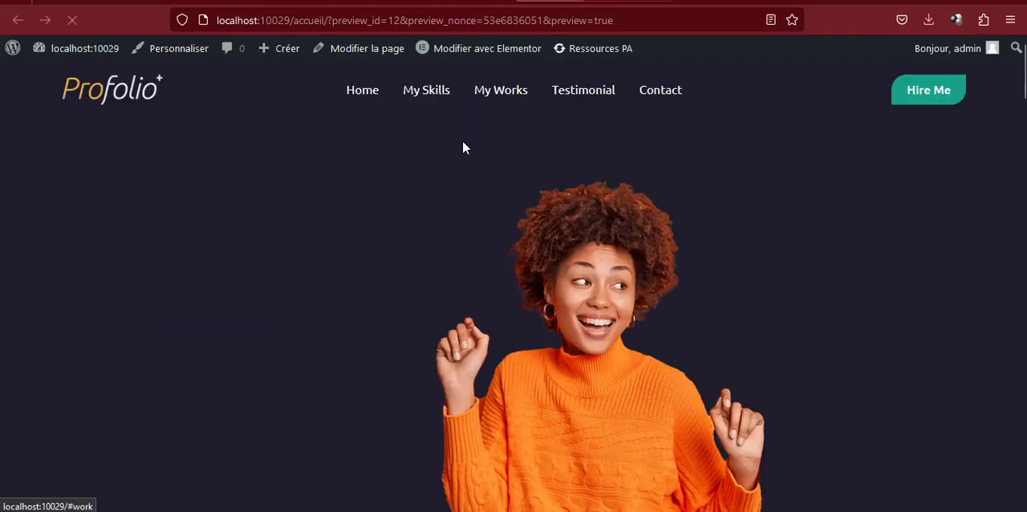
{"action": "scroll", "coordinate": [465, 176], "scroll_direction": "down", "scroll_amount": 7}
{"action": "scroll", "coordinate": [472, 213], "scroll_direction": "down", "scroll_amount": 15}
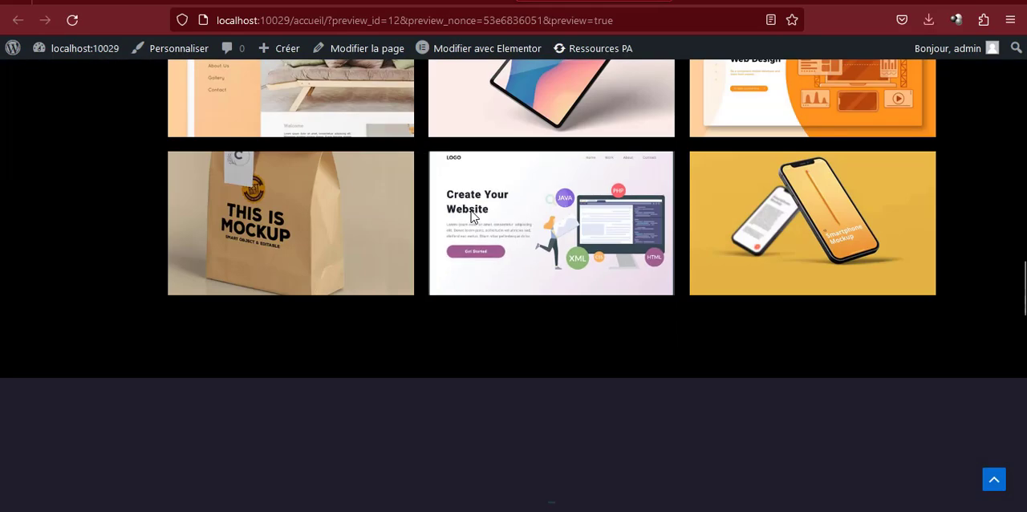
{"action": "scroll", "coordinate": [471, 217], "scroll_direction": "down", "scroll_amount": 5}
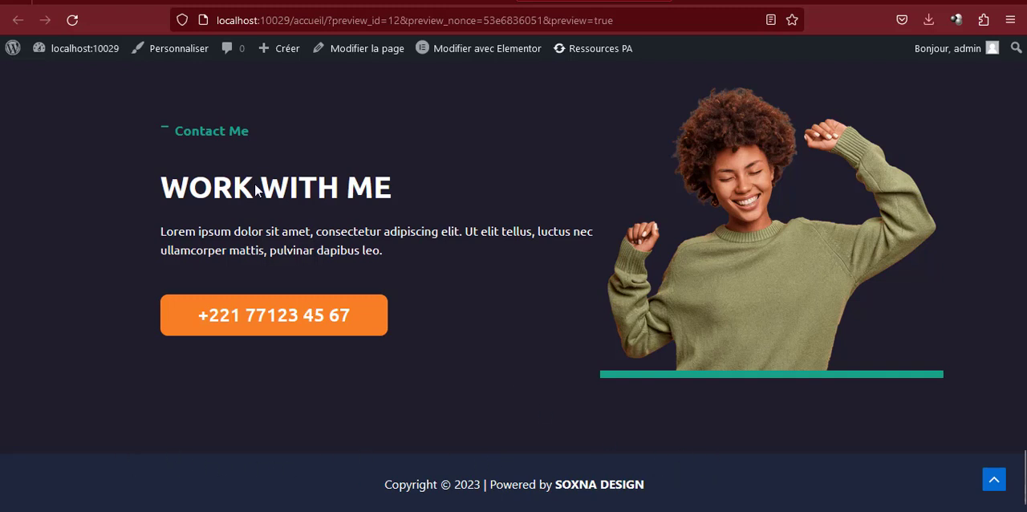
{"action": "left_click", "coordinate": [691, 2]}
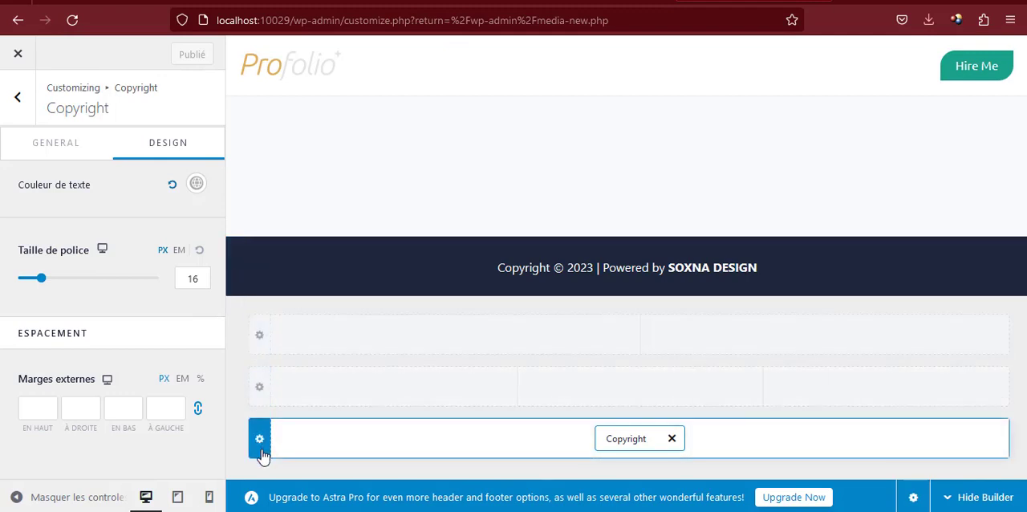
Set the border colour of the footer row holding the Copyright element to black, 000000
{"action": "left_click", "coordinate": [262, 453]}
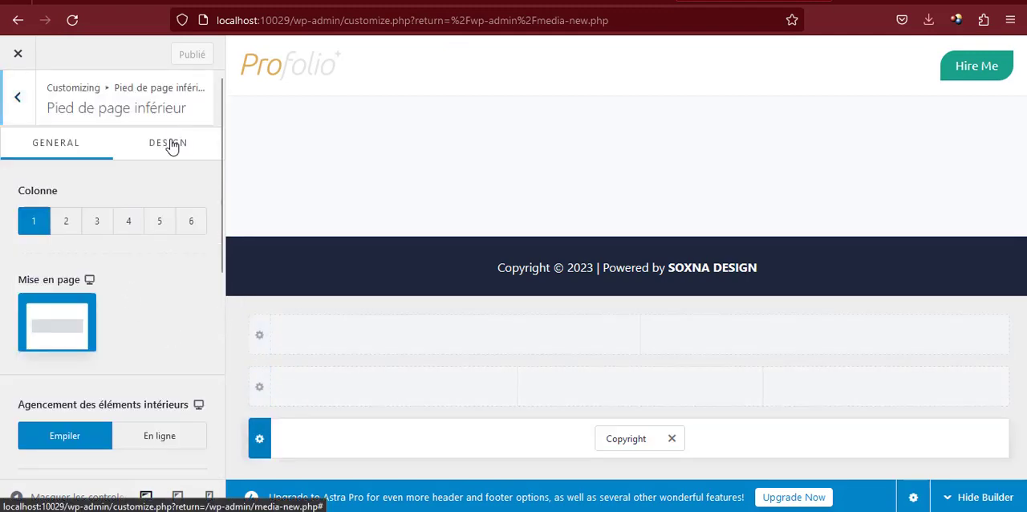
{"action": "left_click", "coordinate": [169, 142]}
{"action": "left_click", "coordinate": [197, 281]}
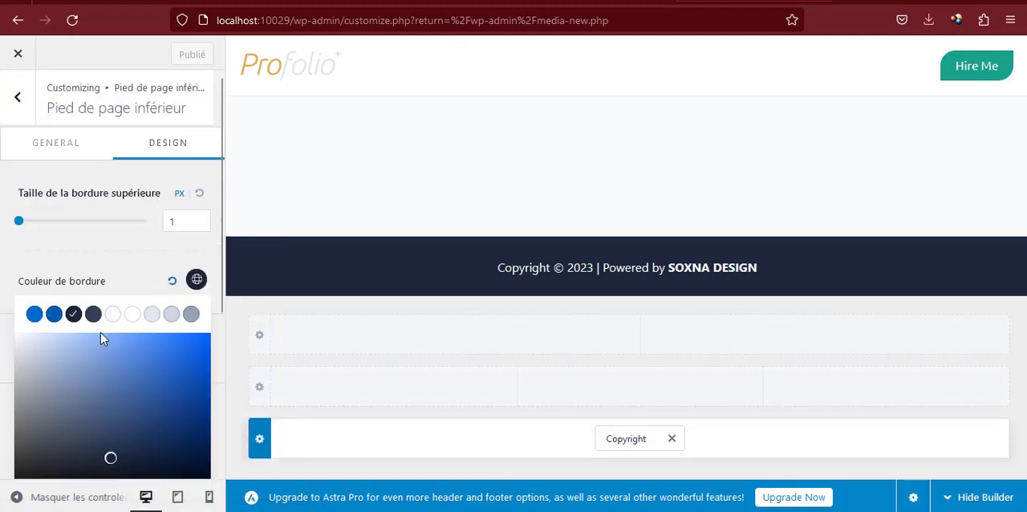
{"action": "left_click_drag", "start_coordinate": [115, 376], "coordinate": [207, 477]}
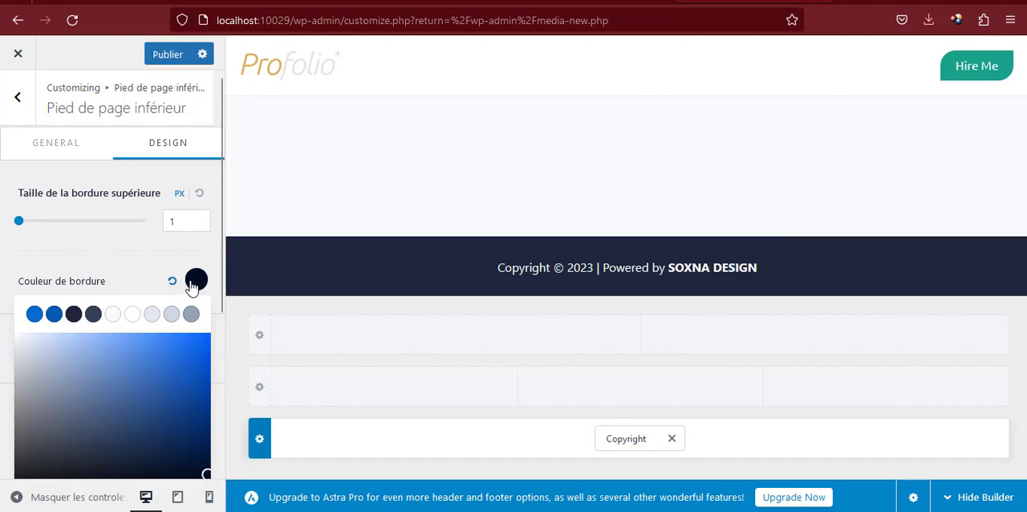
{"action": "scroll", "coordinate": [135, 245], "scroll_direction": "down", "scroll_amount": 3}
{"action": "scroll", "coordinate": [167, 274], "scroll_direction": "up", "scroll_amount": 2}
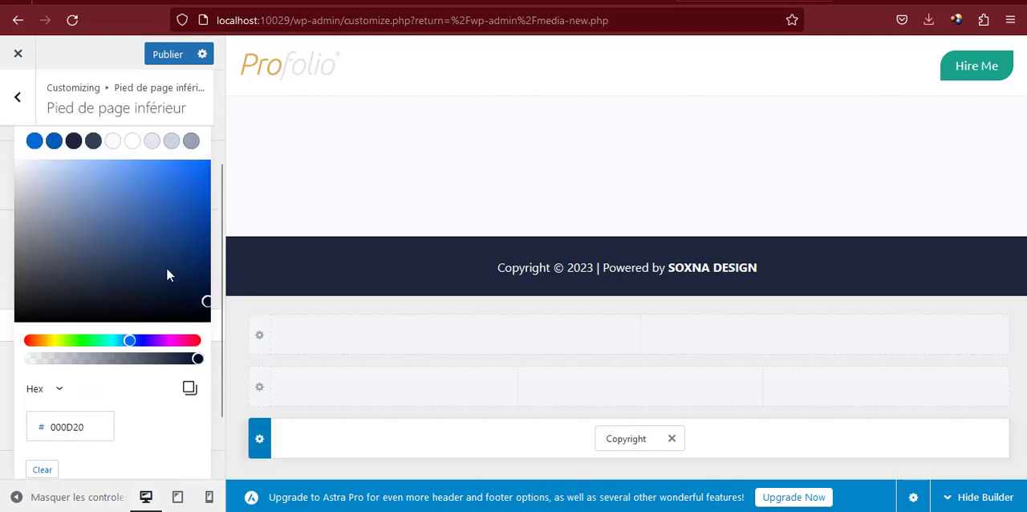
{"action": "left_click_drag", "start_coordinate": [201, 311], "coordinate": [208, 343]}
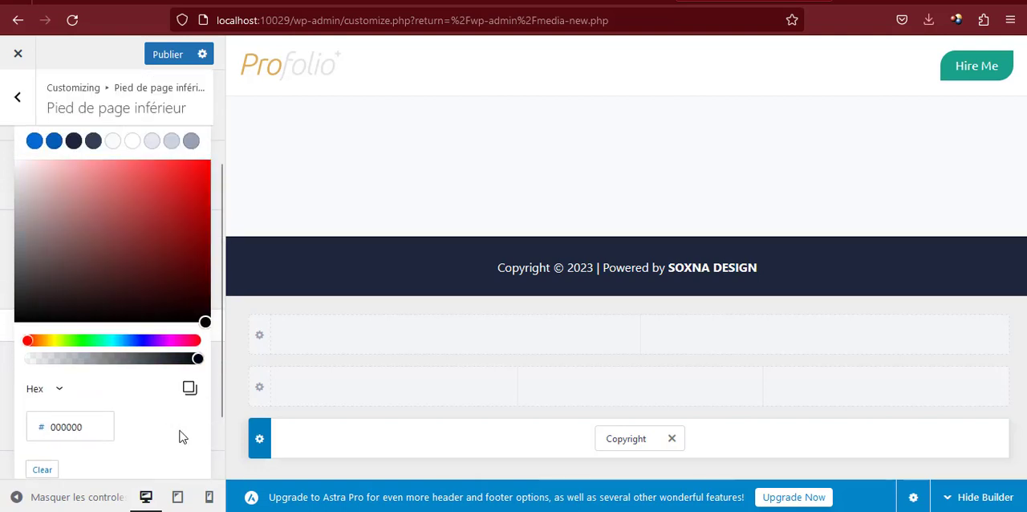
{"action": "scroll", "coordinate": [149, 214], "scroll_direction": "up", "scroll_amount": 3}
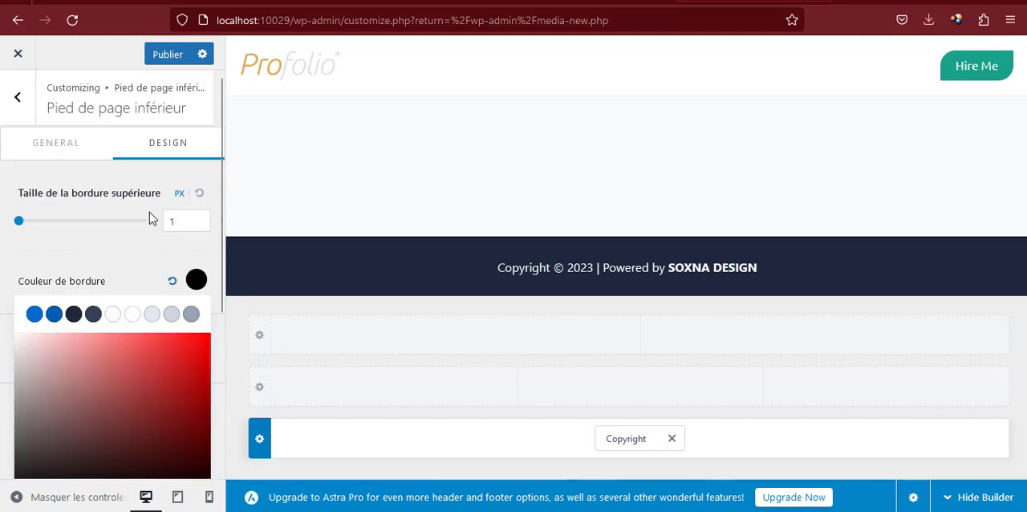
{"action": "left_click", "coordinate": [131, 255]}
Set the background colour of that footer row to black, 000000
{"action": "scroll", "coordinate": [135, 265], "scroll_direction": "down", "scroll_amount": 2}
{"action": "left_click", "coordinate": [192, 277]}
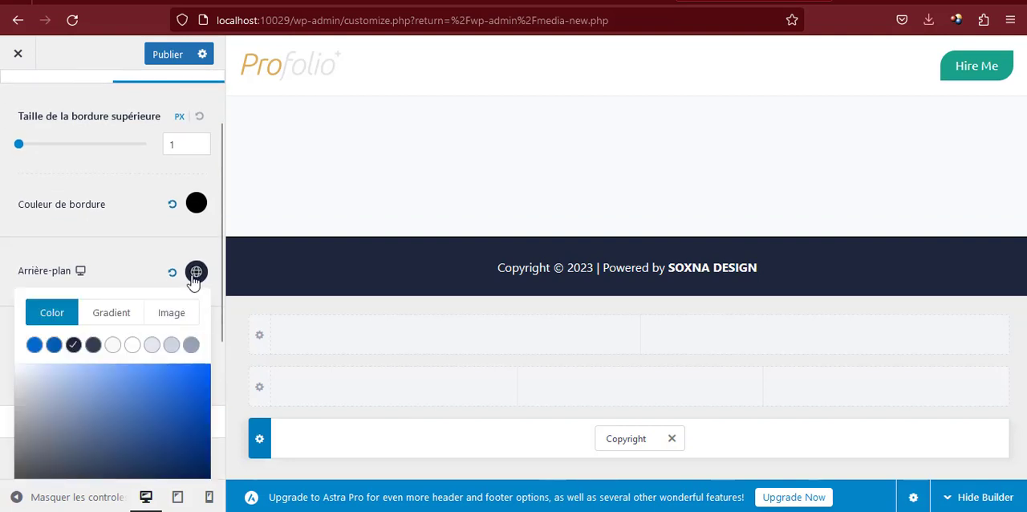
{"action": "scroll", "coordinate": [156, 330], "scroll_direction": "down", "scroll_amount": 4}
{"action": "left_click_drag", "start_coordinate": [181, 299], "coordinate": [205, 308]}
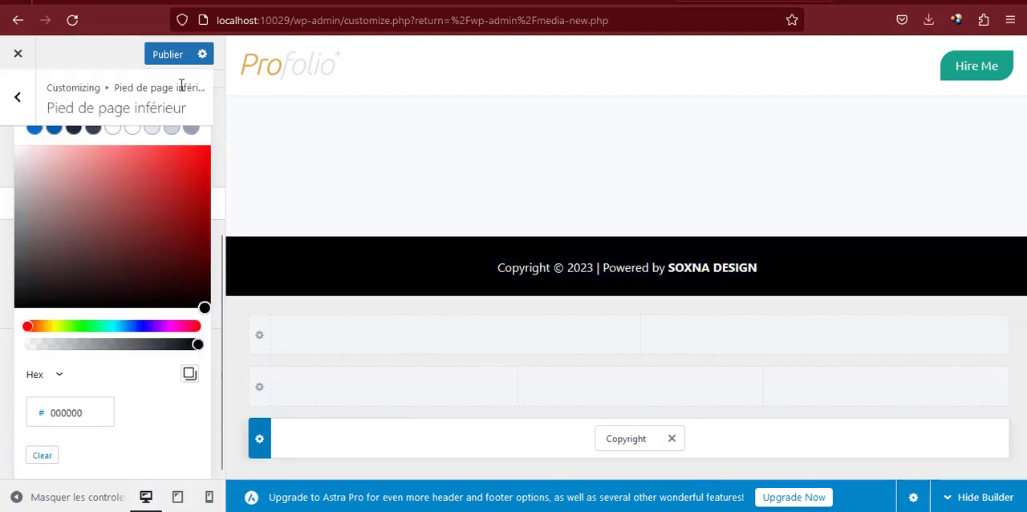
Publish the footer changes, reload the portfolio preview to examine the footer and back-to-top button, and return to the customizer
{"action": "left_click", "coordinate": [167, 56]}
{"action": "left_click", "coordinate": [545, 2]}
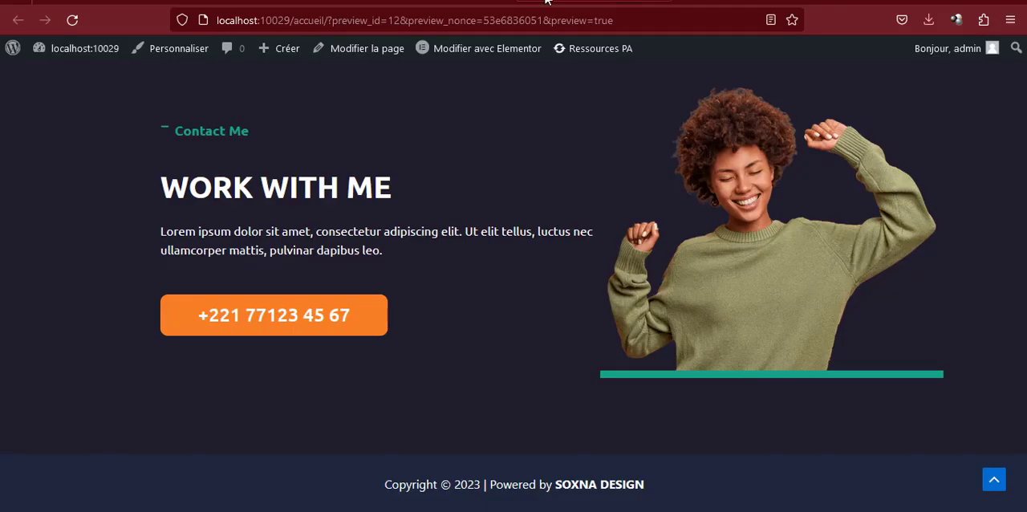
{"action": "left_click", "coordinate": [509, 20]}
{"action": "key", "text": "Return"}
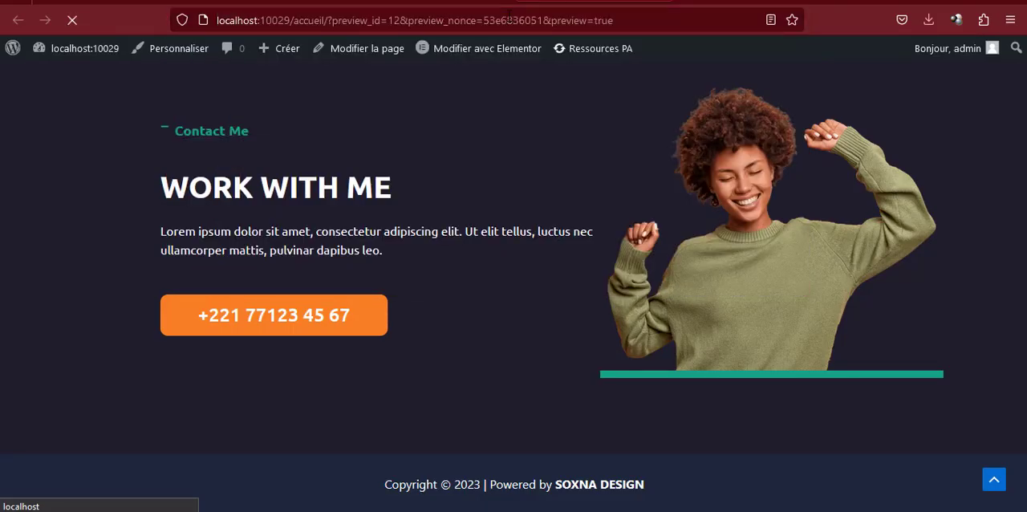
{"action": "scroll", "coordinate": [493, 142], "scroll_direction": "down", "scroll_amount": 20}
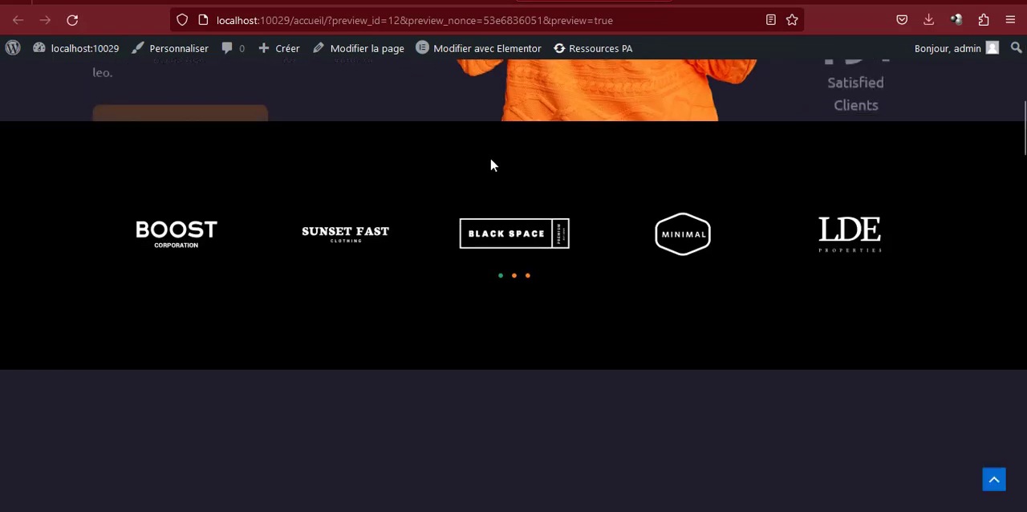
{"action": "scroll", "coordinate": [495, 193], "scroll_direction": "down", "scroll_amount": 5}
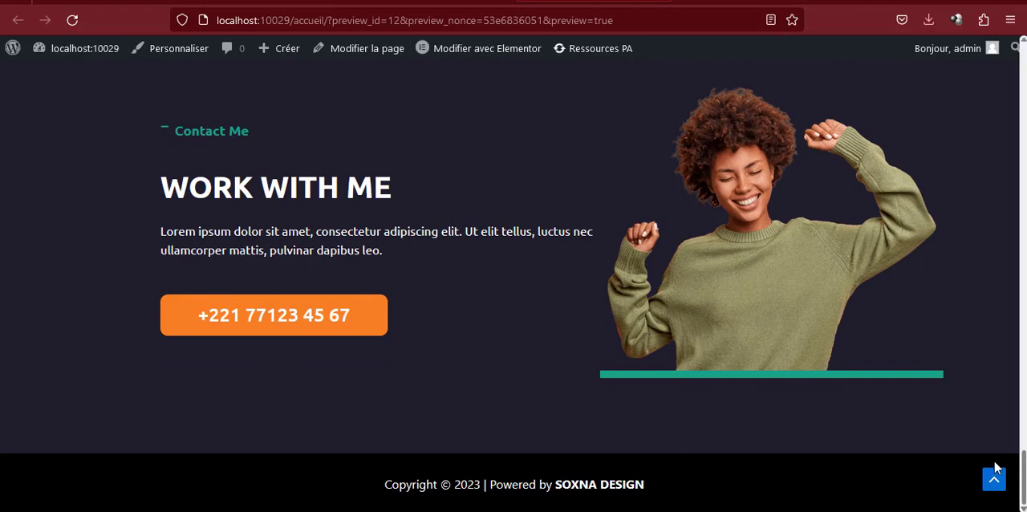
{"action": "left_click", "coordinate": [706, 0]}
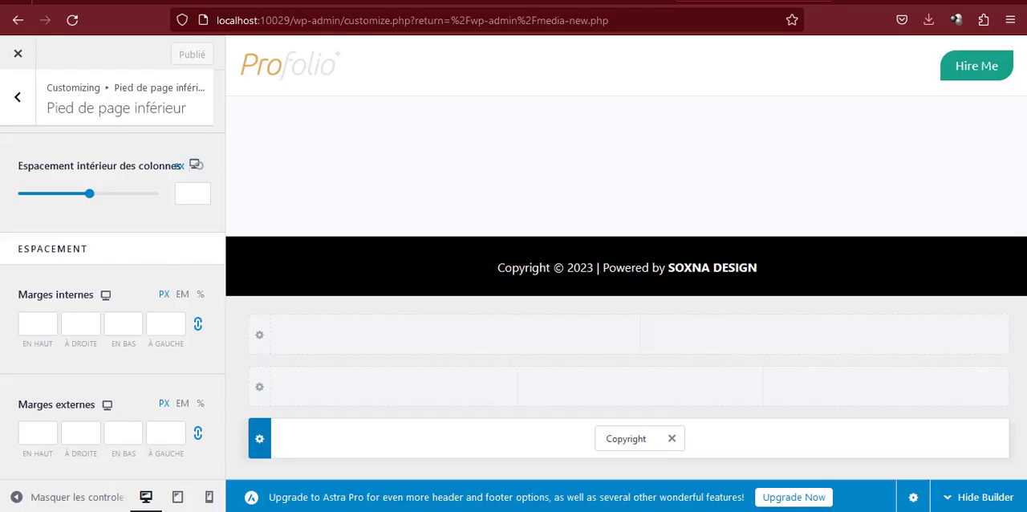
Set the first colour of Astra's global palette to 18A189
{"action": "left_click", "coordinate": [21, 97]}
{"action": "left_click", "coordinate": [18, 102]}
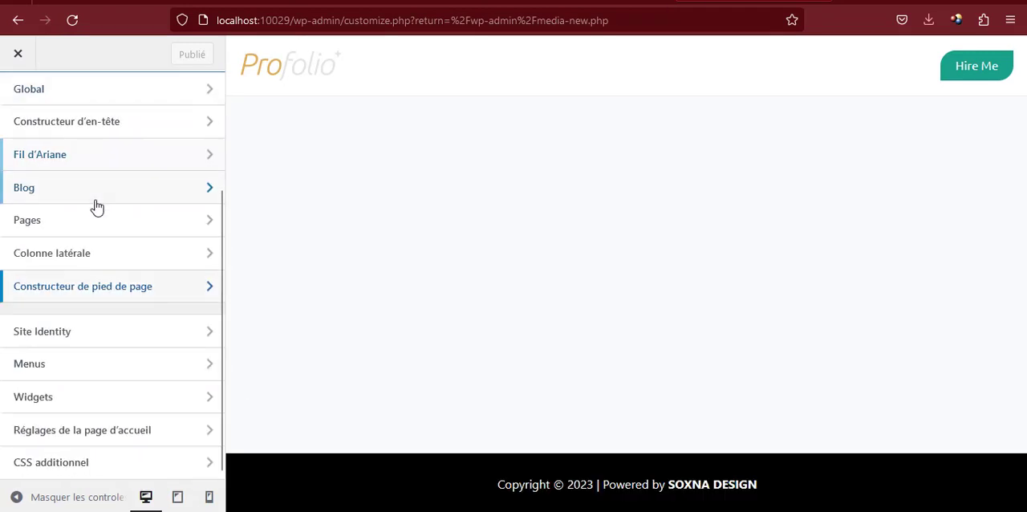
{"action": "scroll", "coordinate": [95, 206], "scroll_direction": "up", "scroll_amount": 3}
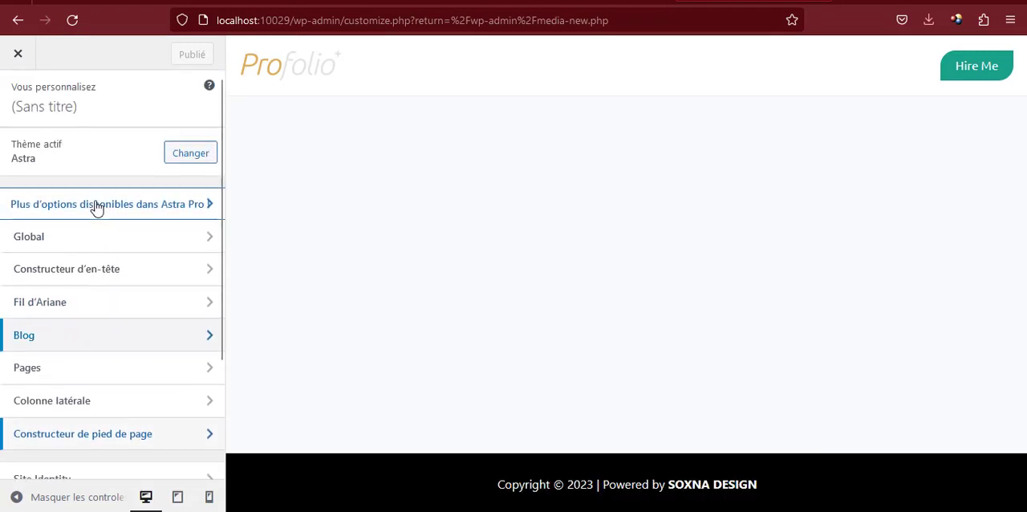
{"action": "left_click", "coordinate": [73, 245]}
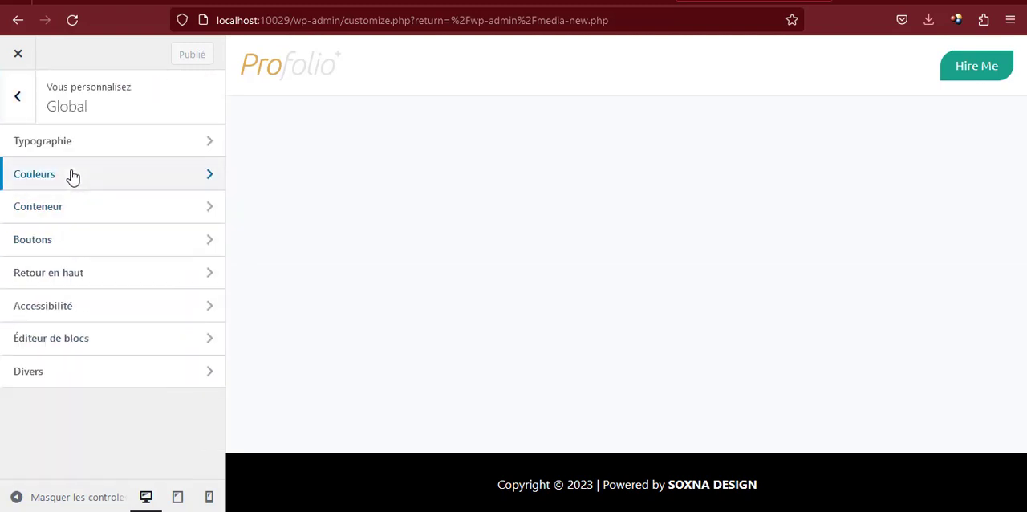
{"action": "left_click", "coordinate": [71, 174]}
{"action": "left_click", "coordinate": [27, 191]}
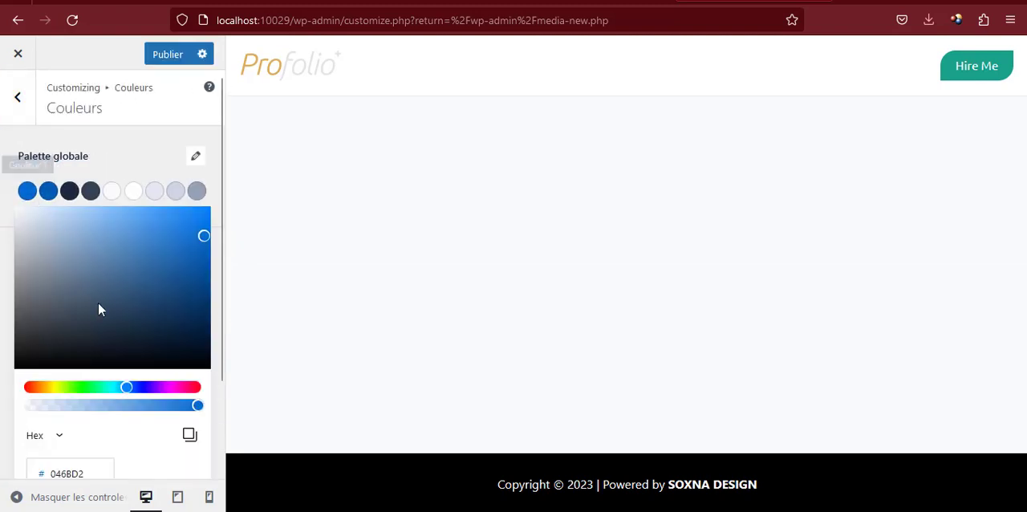
{"action": "left_click", "coordinate": [72, 473]}
{"action": "scroll", "coordinate": [108, 385], "scroll_direction": "down", "scroll_amount": 1}
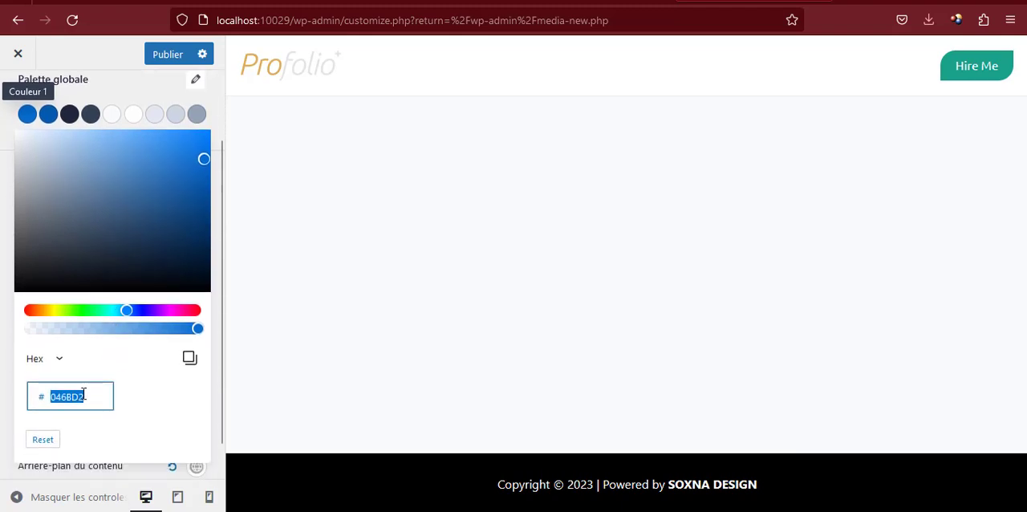
{"action": "type", "text": "1"}
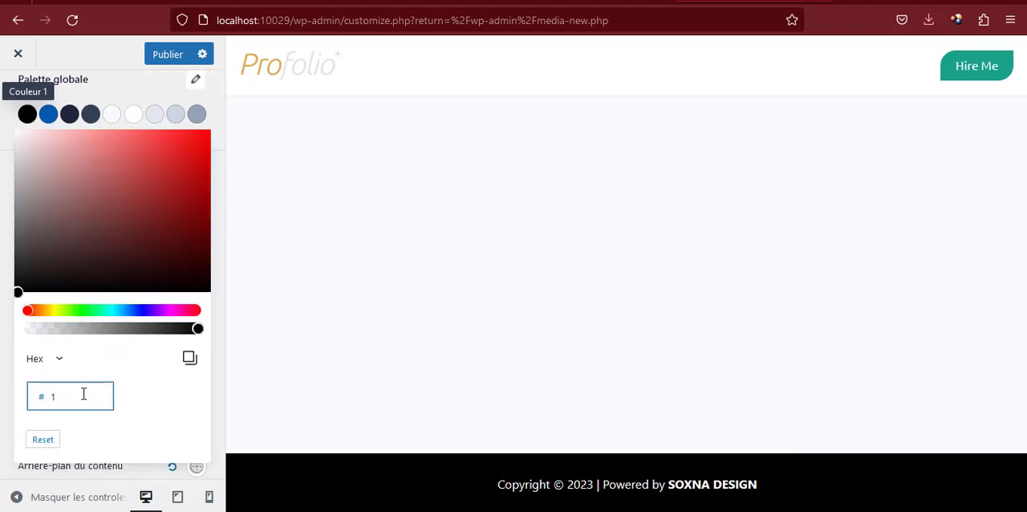
{"action": "type", "text": "8A"}
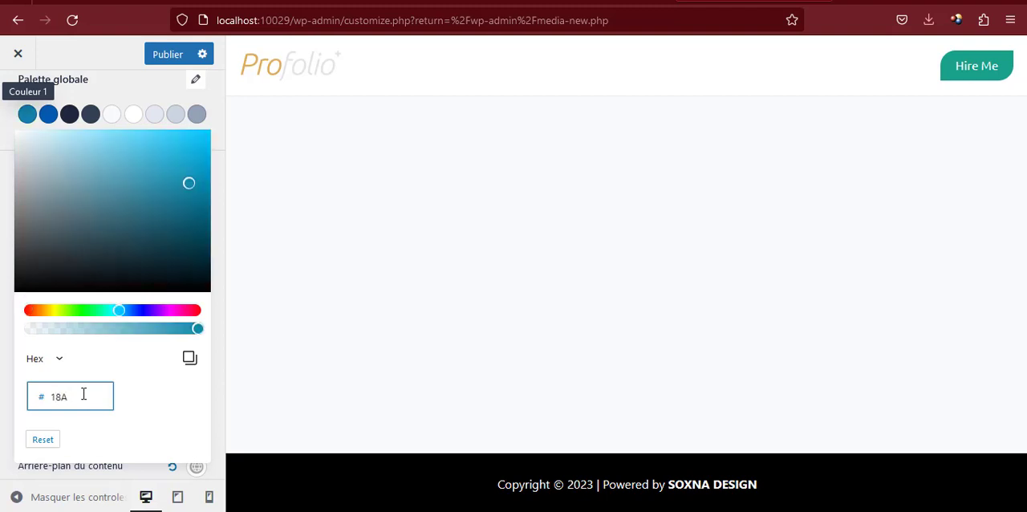
{"action": "type", "text": "189"}
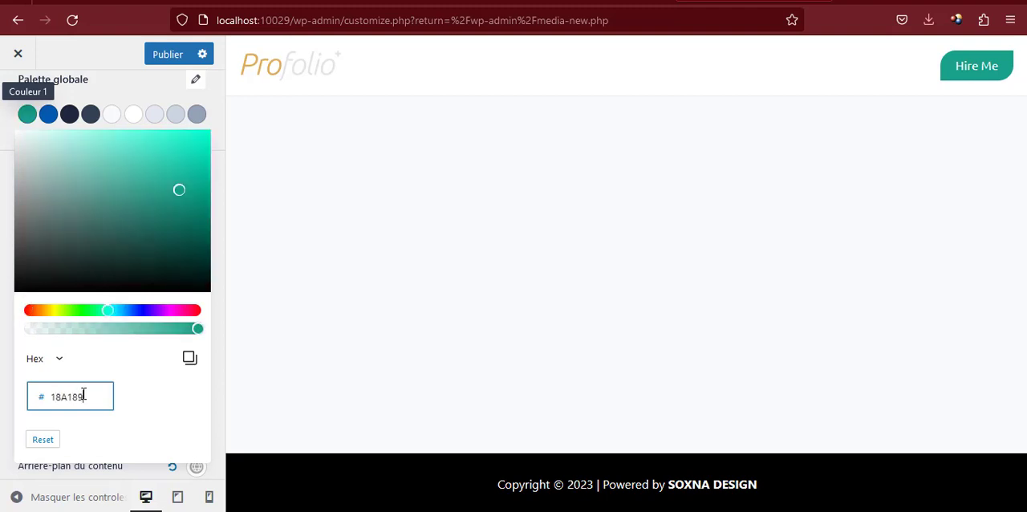
Set the second colour of the global palette to F98024 and publish the changes
{"action": "left_click", "coordinate": [50, 116]}
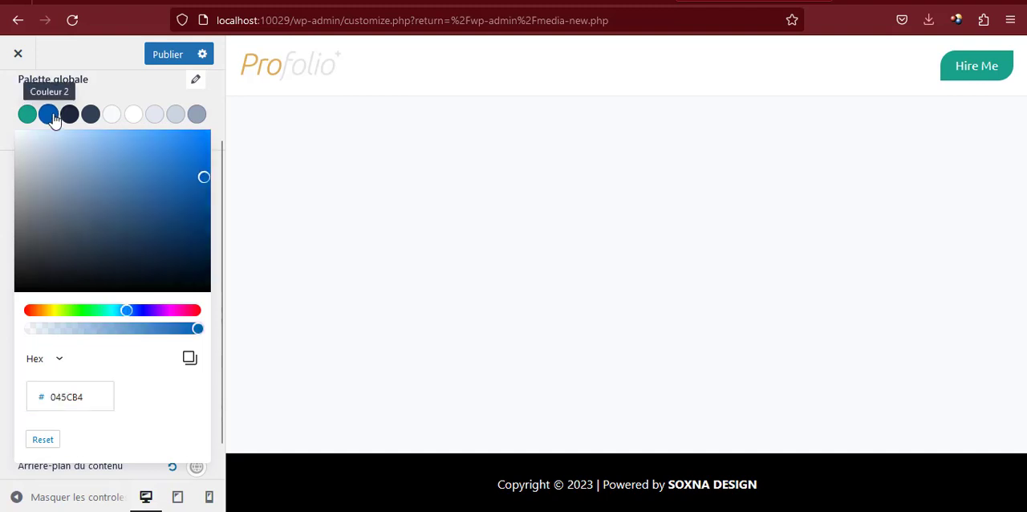
{"action": "double_click", "coordinate": [65, 401]}
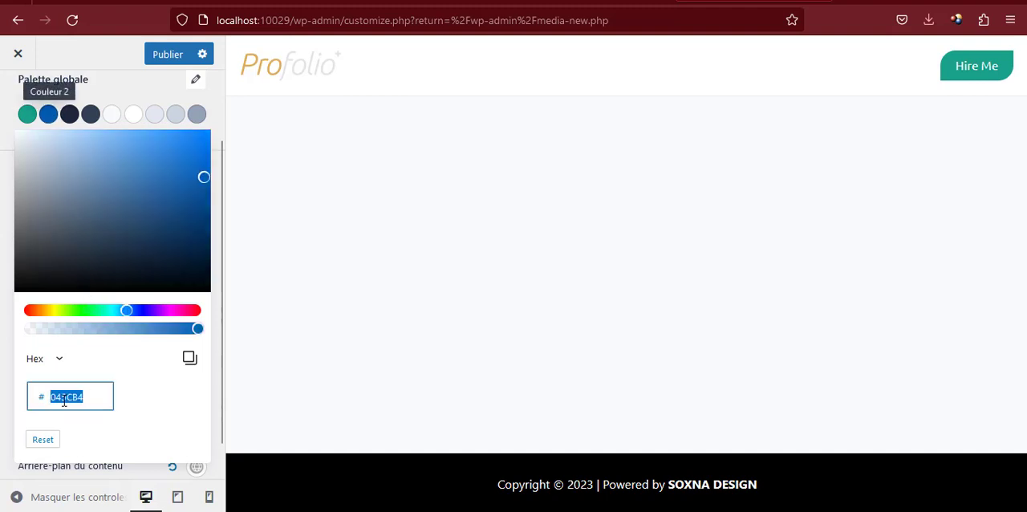
{"action": "type", "text": "F"}
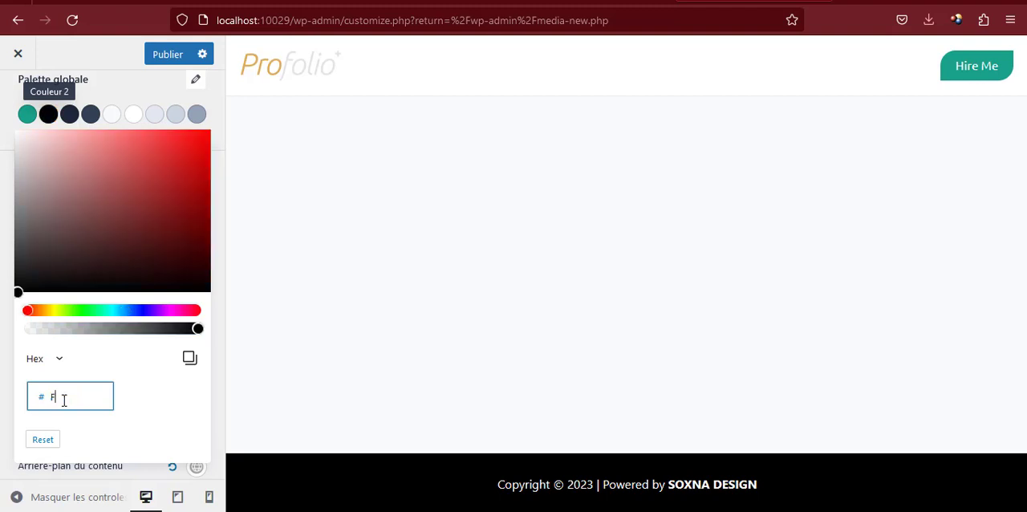
{"action": "type", "text": "98"}
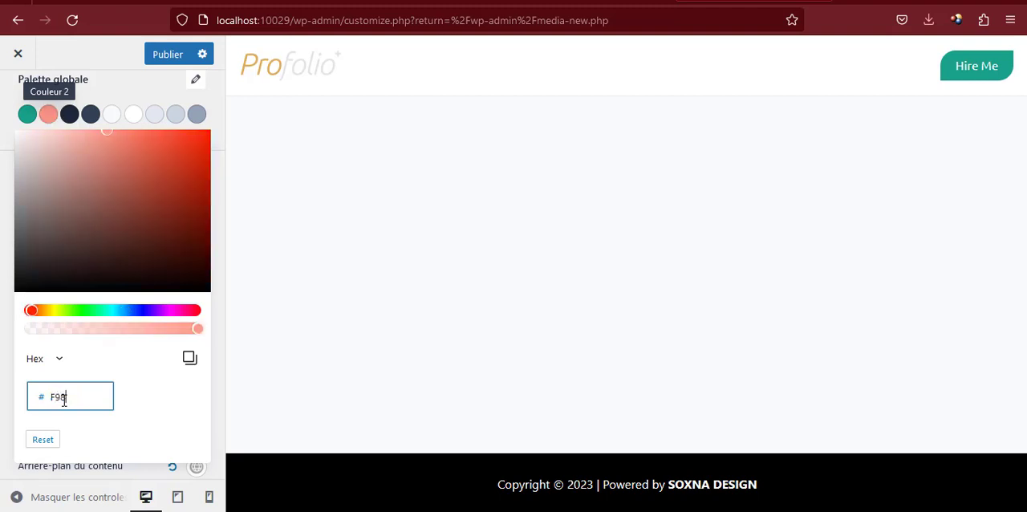
{"action": "type", "text": "024"}
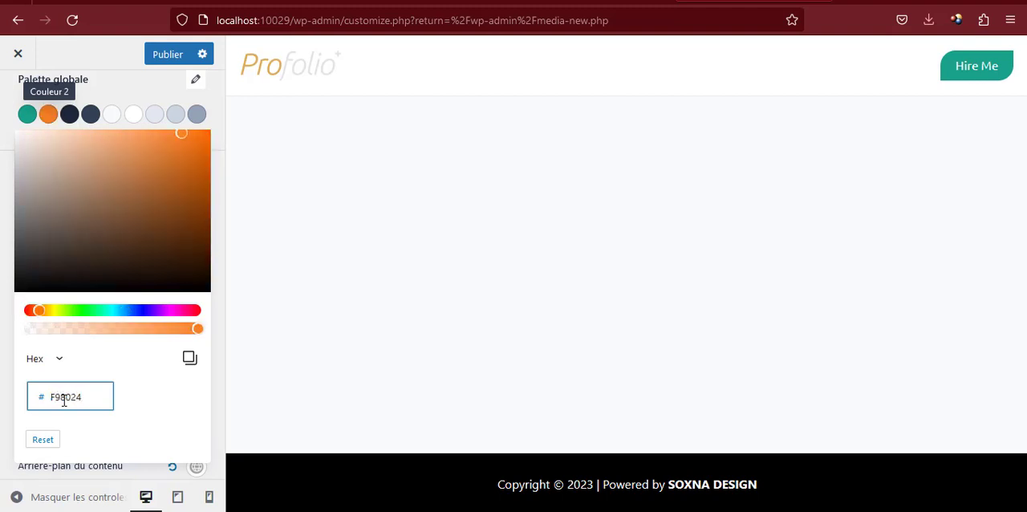
{"action": "left_click", "coordinate": [119, 97]}
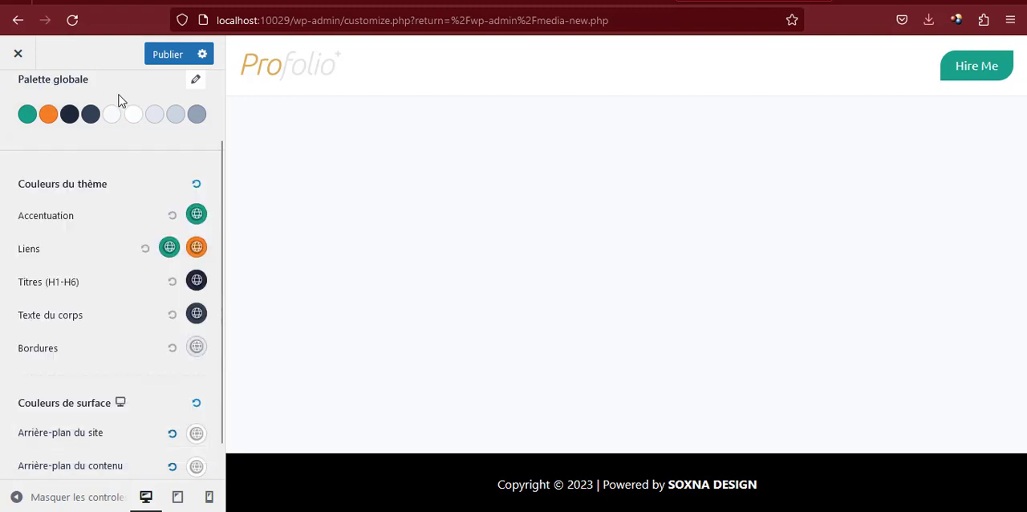
{"action": "left_click", "coordinate": [164, 54]}
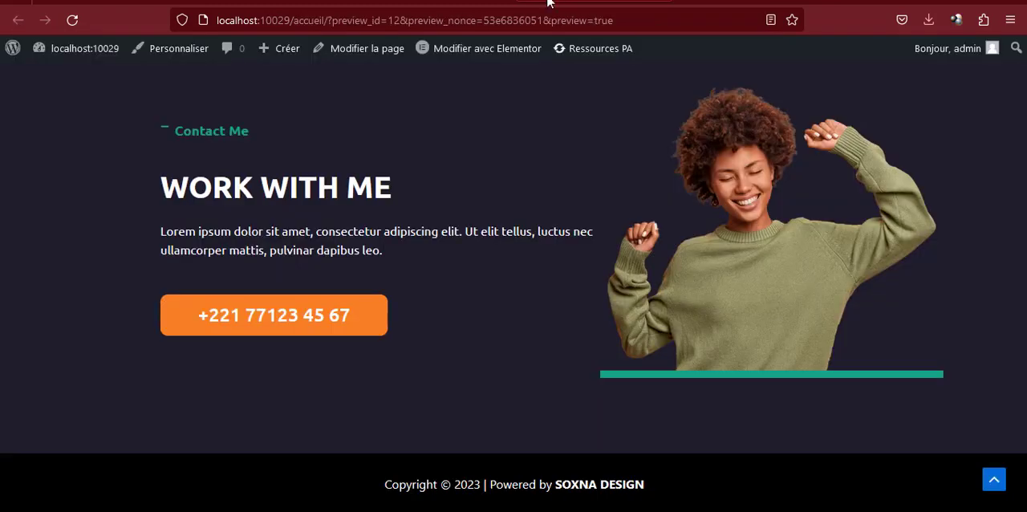
Reload the portfolio preview, test the back-to-top button and follow the header logo's link to examine the site's homepage
{"action": "left_click", "coordinate": [472, 21]}
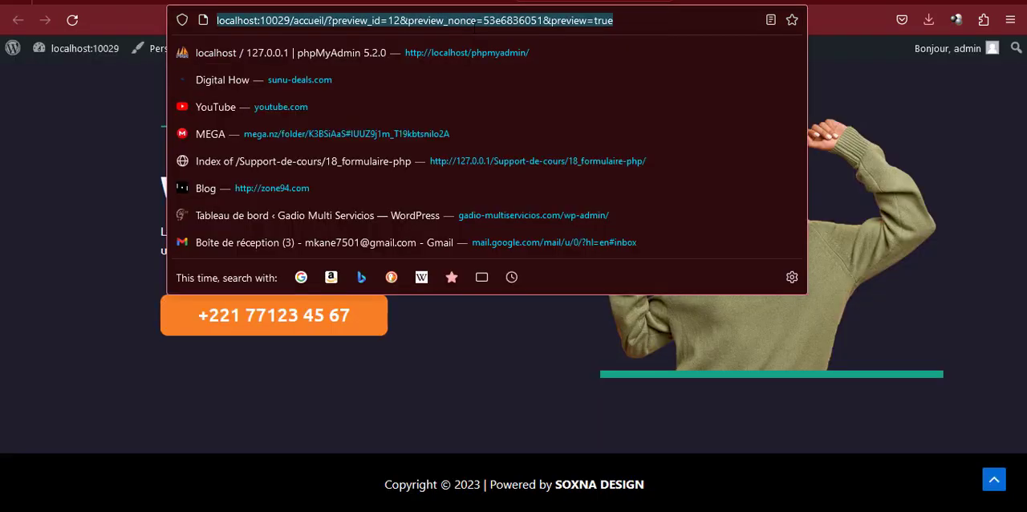
{"action": "key", "text": "Return"}
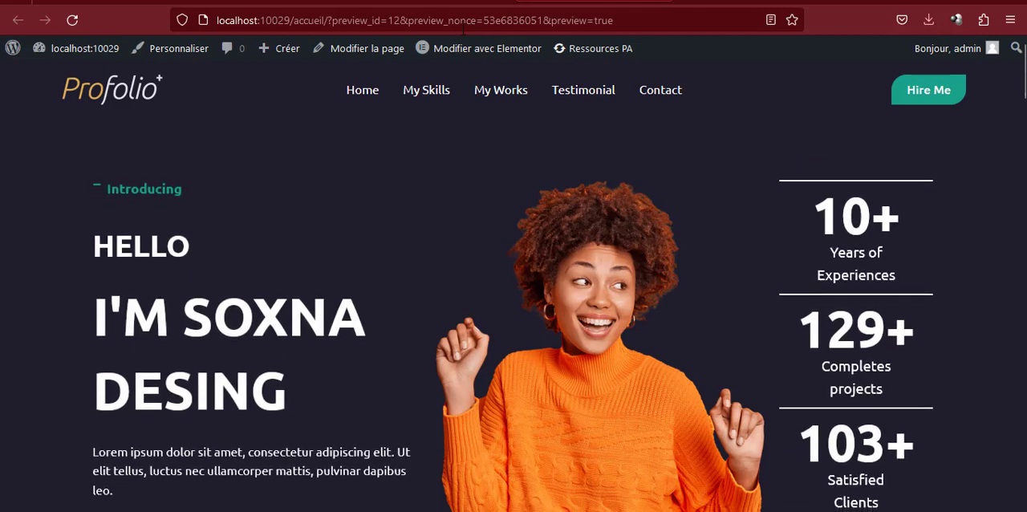
{"action": "scroll", "coordinate": [889, 260], "scroll_direction": "down", "scroll_amount": 4}
{"action": "scroll", "coordinate": [889, 259], "scroll_direction": "down", "scroll_amount": 3}
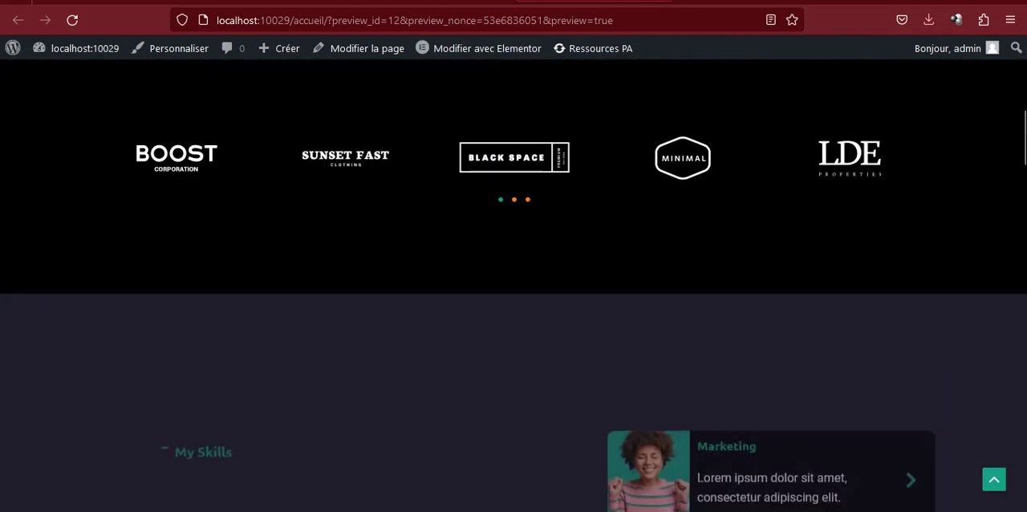
{"action": "scroll", "coordinate": [993, 484], "scroll_direction": "down", "scroll_amount": 6}
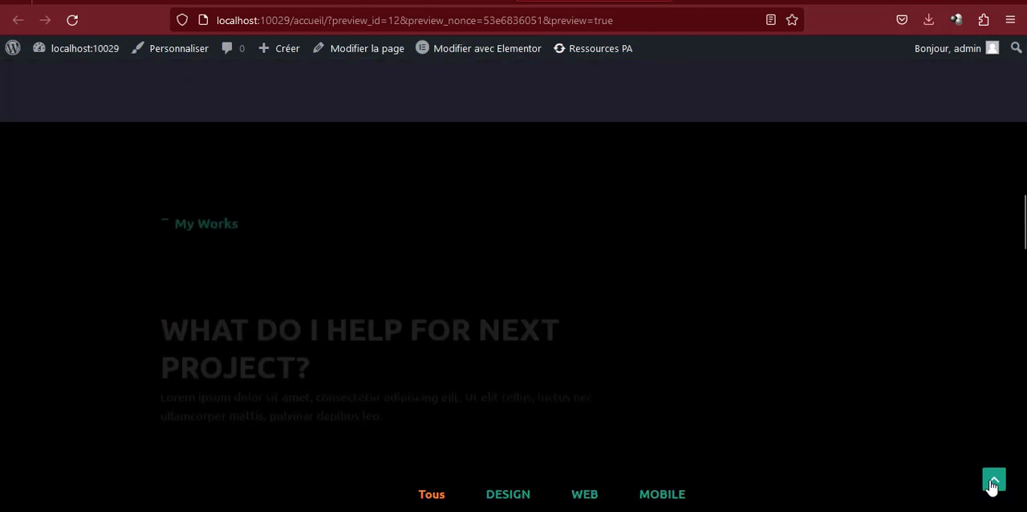
{"action": "left_click", "coordinate": [993, 482]}
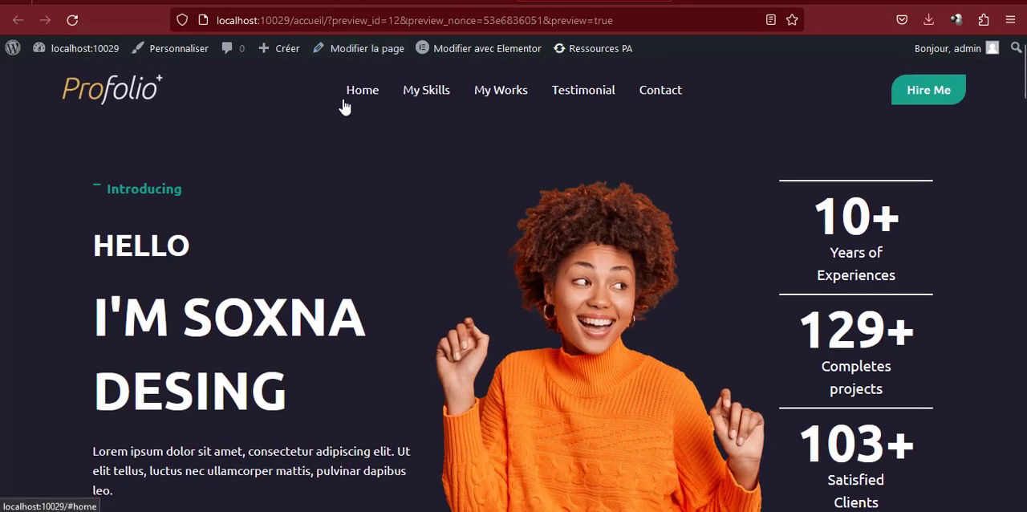
{"action": "left_click", "coordinate": [114, 96]}
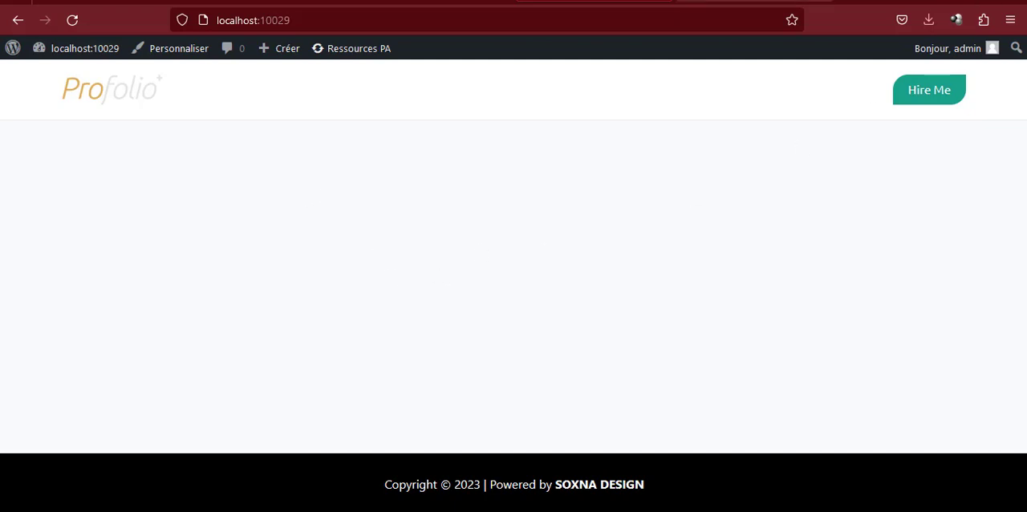
Leave the Accueil page editor and open the WordPress reading settings (Lecture)
{"action": "left_click", "coordinate": [434, 1]}
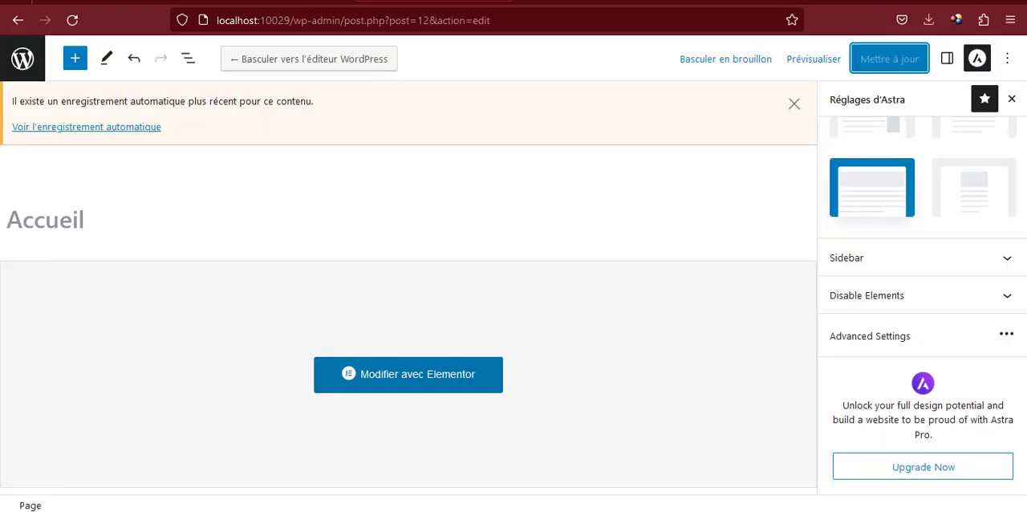
{"action": "left_click", "coordinate": [22, 61]}
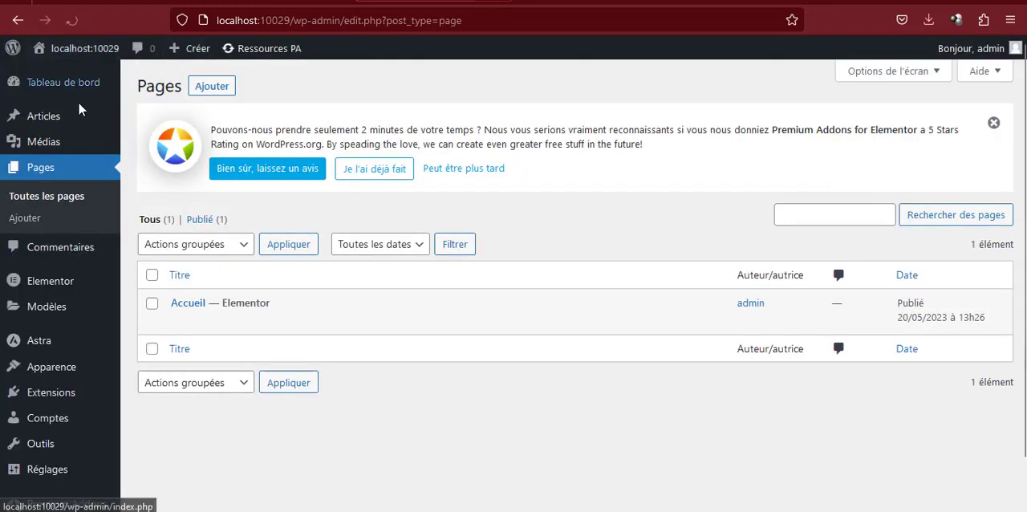
{"action": "scroll", "coordinate": [61, 425], "scroll_direction": "down", "scroll_amount": 1}
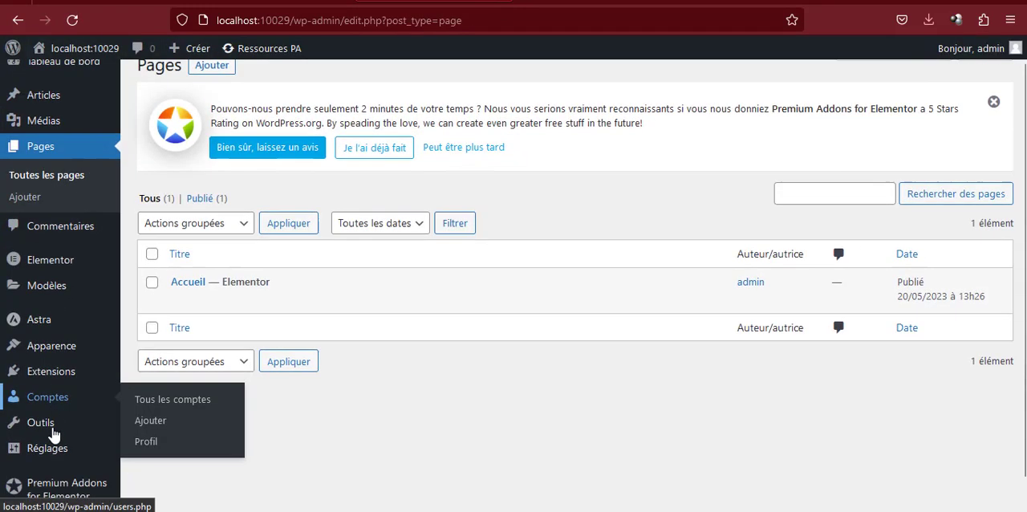
{"action": "mouse_move", "coordinate": [53, 434]}
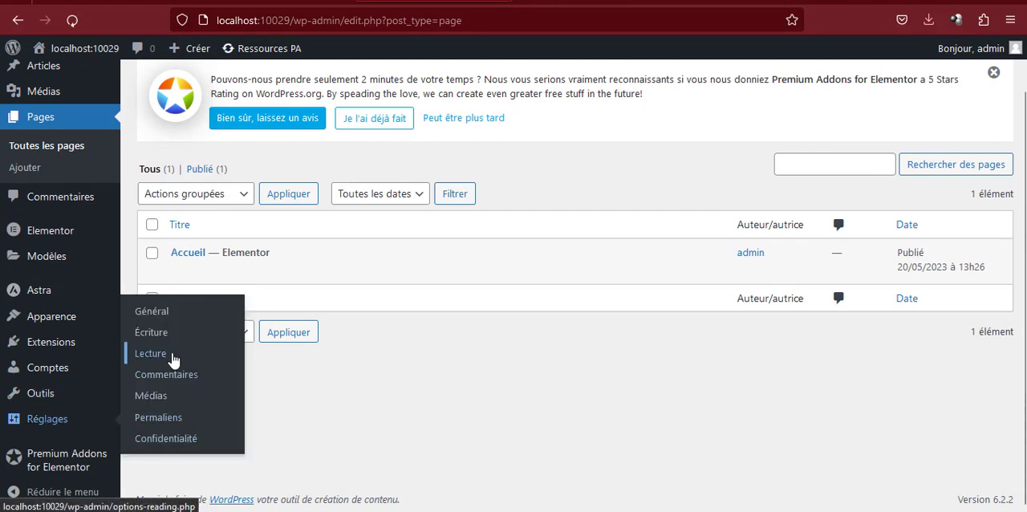
{"action": "left_click", "coordinate": [151, 353]}
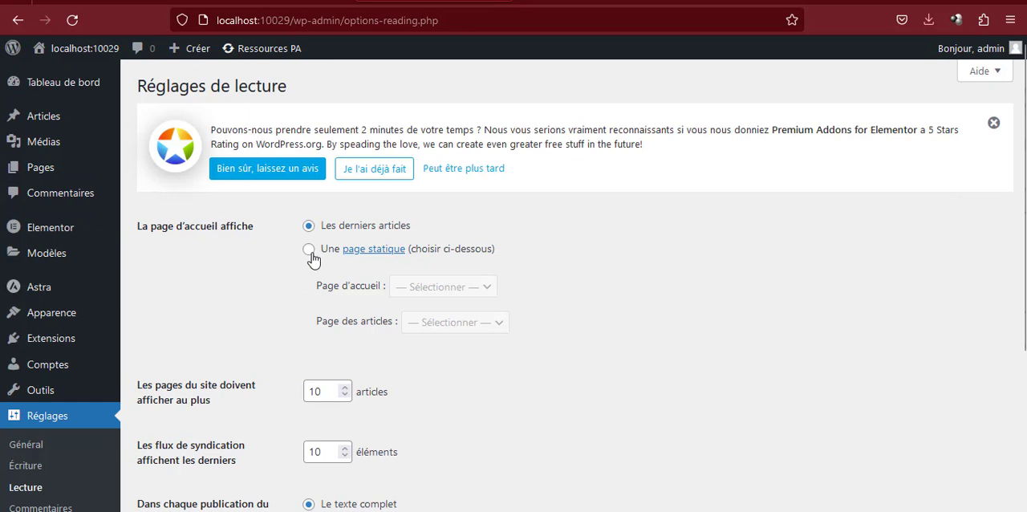
Make the homepage display a static page, choose Accueil as that page, and save the reading settings
{"action": "left_click", "coordinate": [309, 250]}
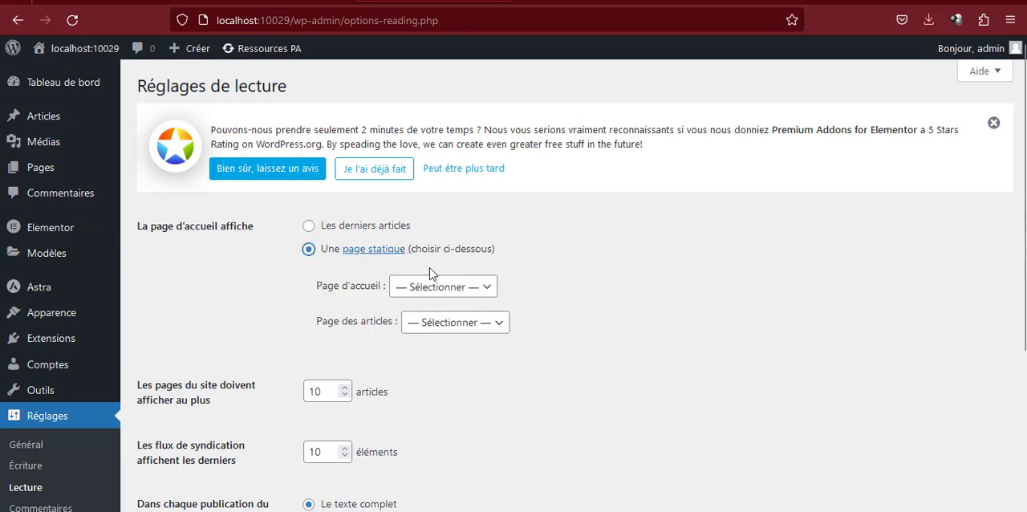
{"action": "left_click", "coordinate": [438, 291]}
{"action": "left_click", "coordinate": [423, 331]}
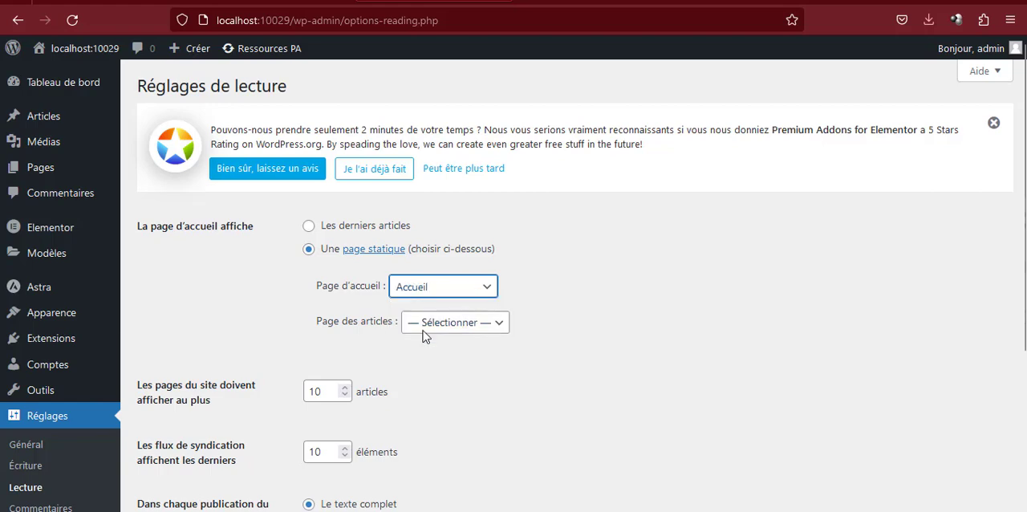
{"action": "scroll", "coordinate": [422, 331], "scroll_direction": "down", "scroll_amount": 5}
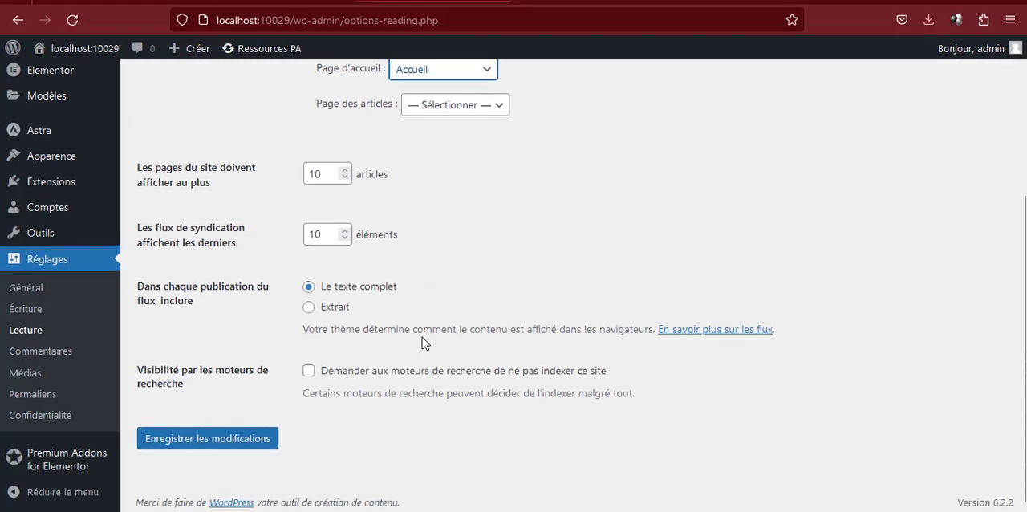
{"action": "left_click", "coordinate": [230, 444]}
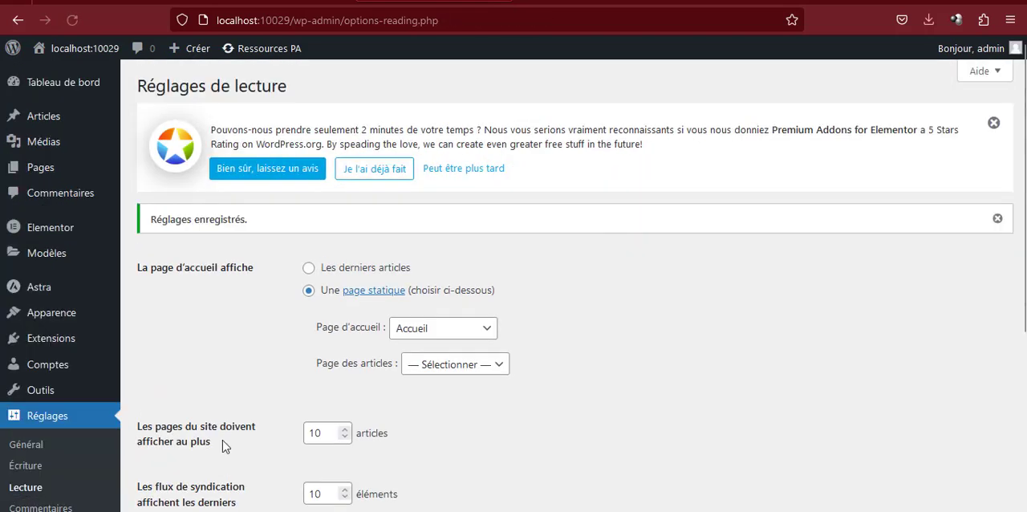
Switch to the site's homepage, examine all its sections down to the footer, and return to the top with the back-to-top button
{"action": "left_click", "coordinate": [605, 1]}
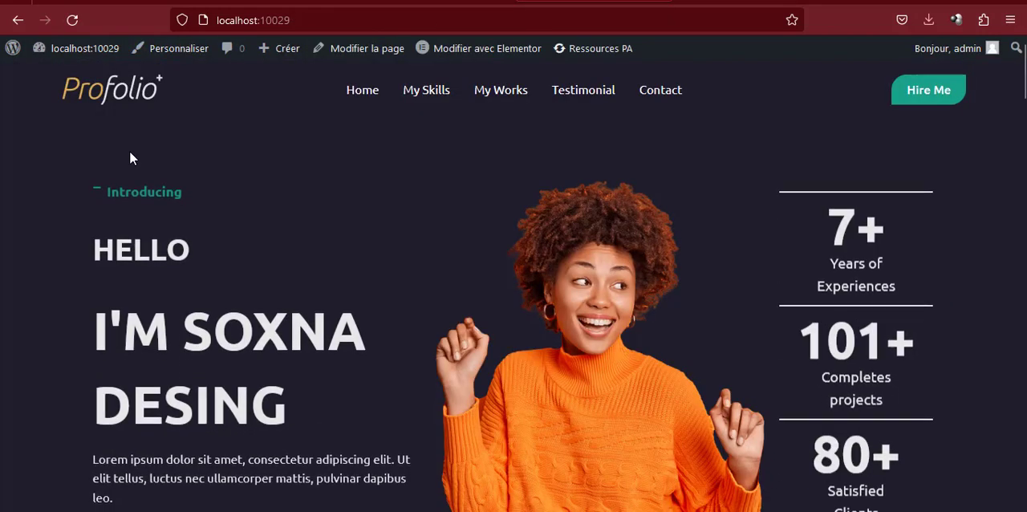
{"action": "scroll", "coordinate": [711, 160], "scroll_direction": "down", "scroll_amount": 1}
{"action": "scroll", "coordinate": [712, 161], "scroll_direction": "down", "scroll_amount": 12}
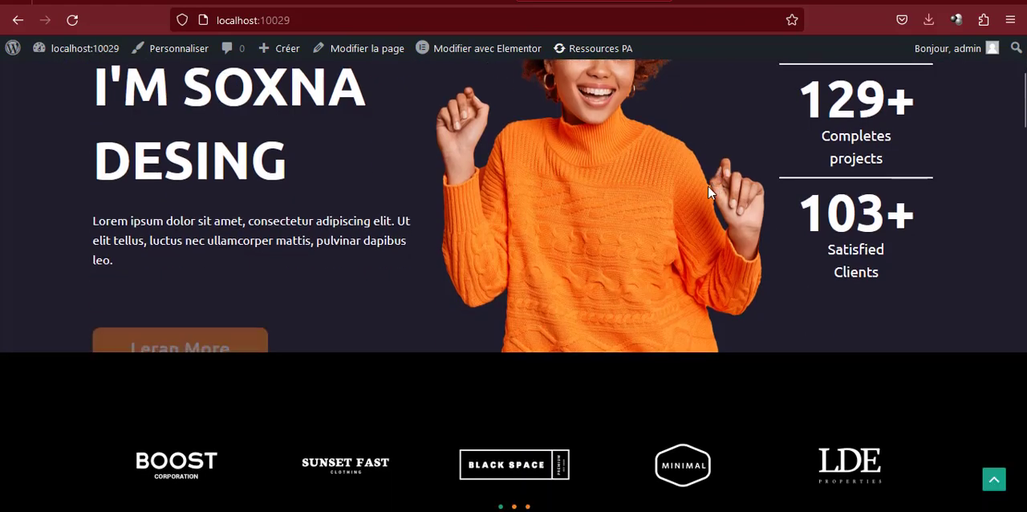
{"action": "scroll", "coordinate": [702, 210], "scroll_direction": "down", "scroll_amount": 10}
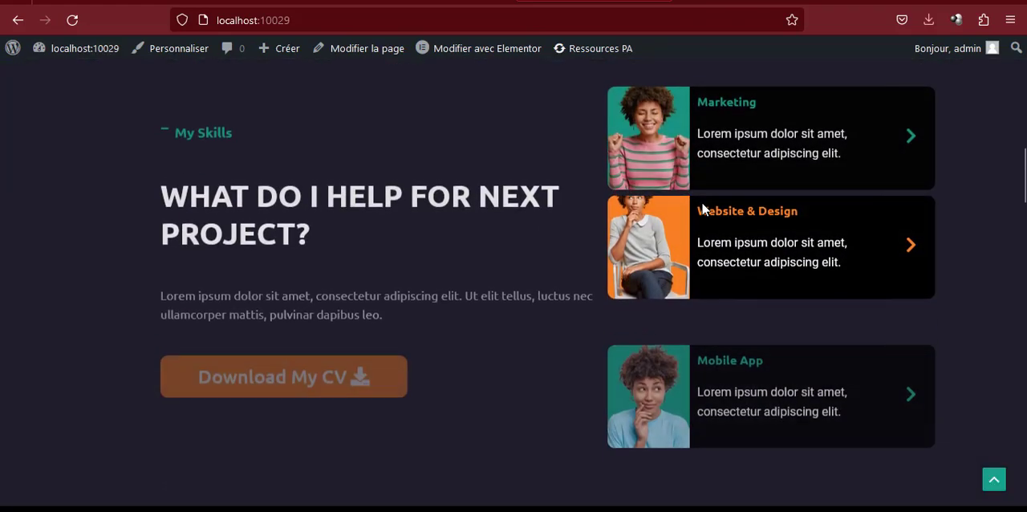
{"action": "scroll", "coordinate": [700, 215], "scroll_direction": "down", "scroll_amount": 10}
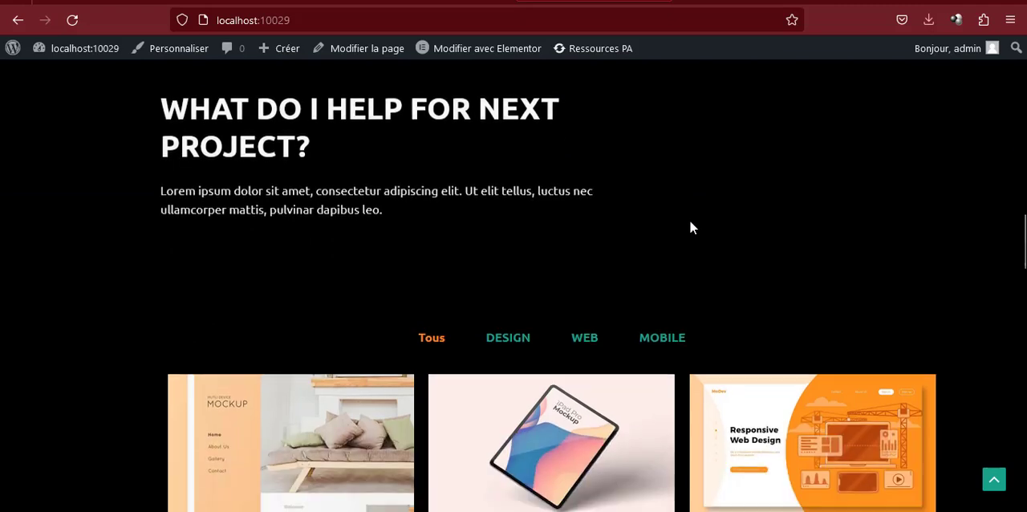
{"action": "scroll", "coordinate": [688, 227], "scroll_direction": "down", "scroll_amount": 10}
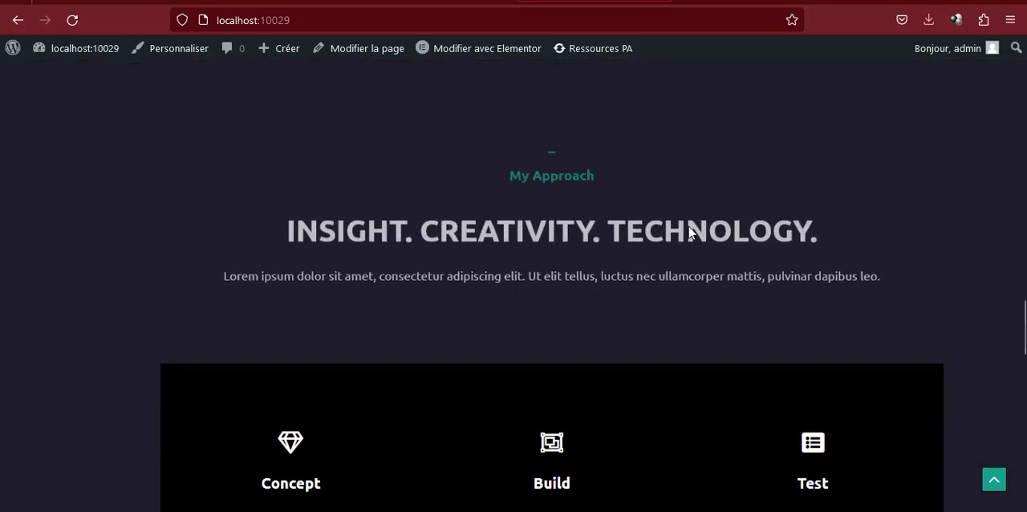
{"action": "scroll", "coordinate": [681, 236], "scroll_direction": "down", "scroll_amount": 6}
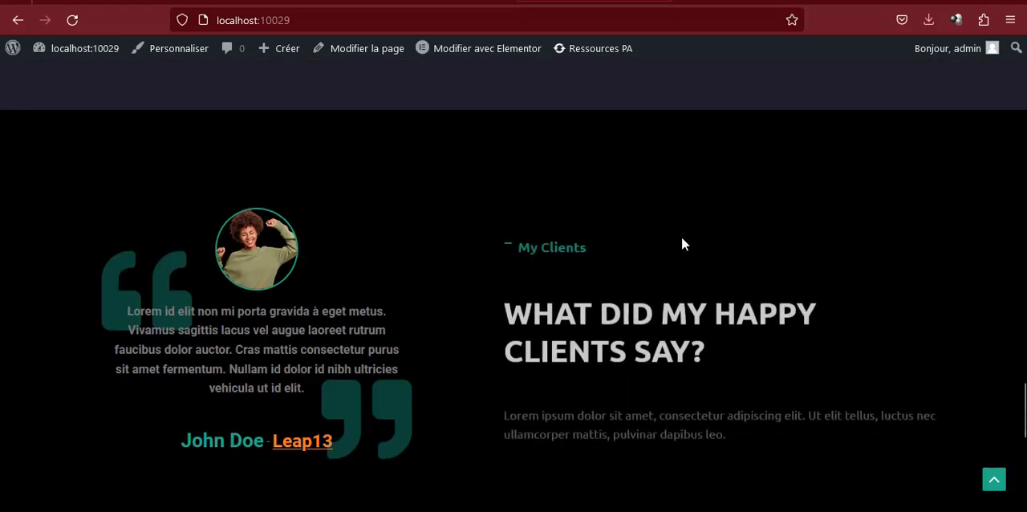
{"action": "scroll", "coordinate": [681, 237], "scroll_direction": "down", "scroll_amount": 2}
{"action": "scroll", "coordinate": [681, 237], "scroll_direction": "down", "scroll_amount": 2}
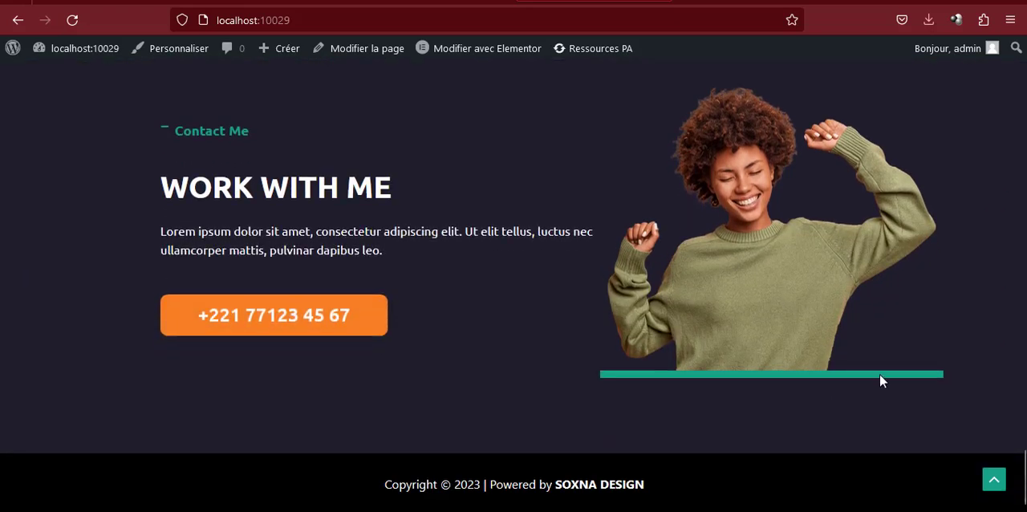
{"action": "left_click", "coordinate": [993, 481]}
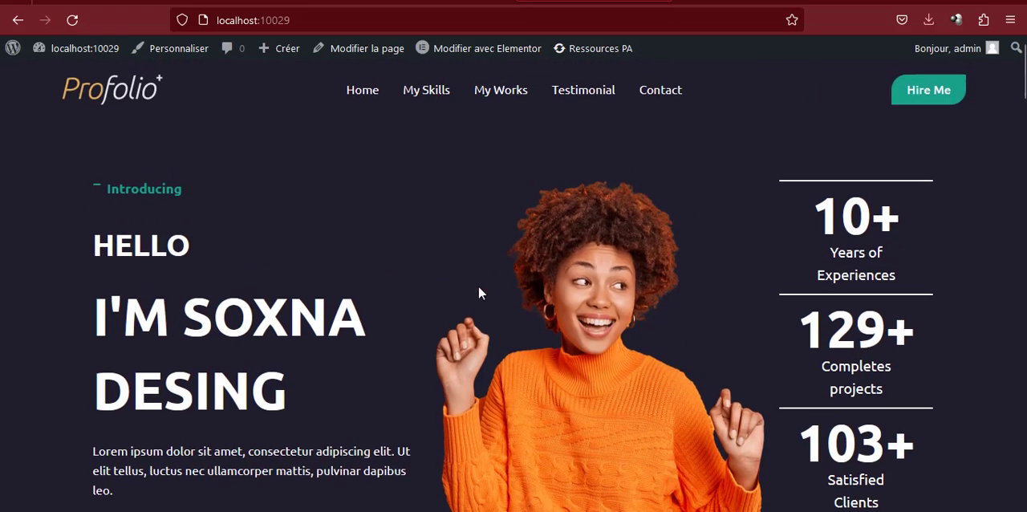
Reduce the browser window to a narrow width and examine how the homepage's header, hero and skills sections adapt
{"action": "mouse_move", "coordinate": [487, 53]}
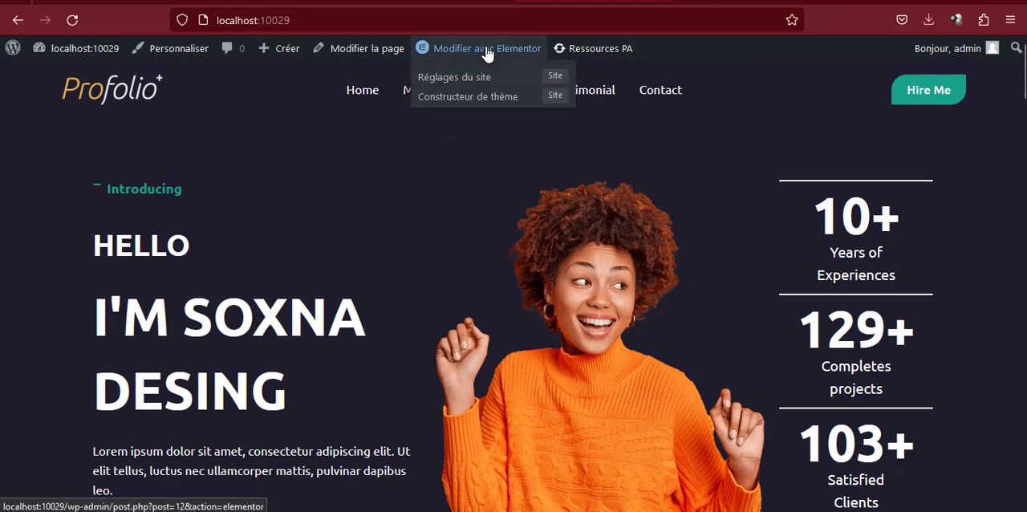
{"action": "left_click", "coordinate": [984, 2]}
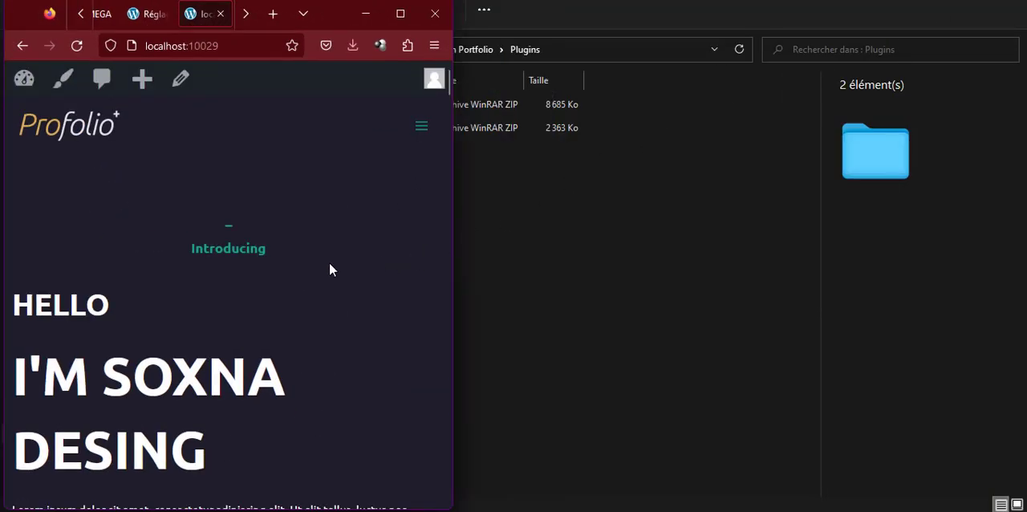
{"action": "scroll", "coordinate": [329, 269], "scroll_direction": "down", "scroll_amount": 8}
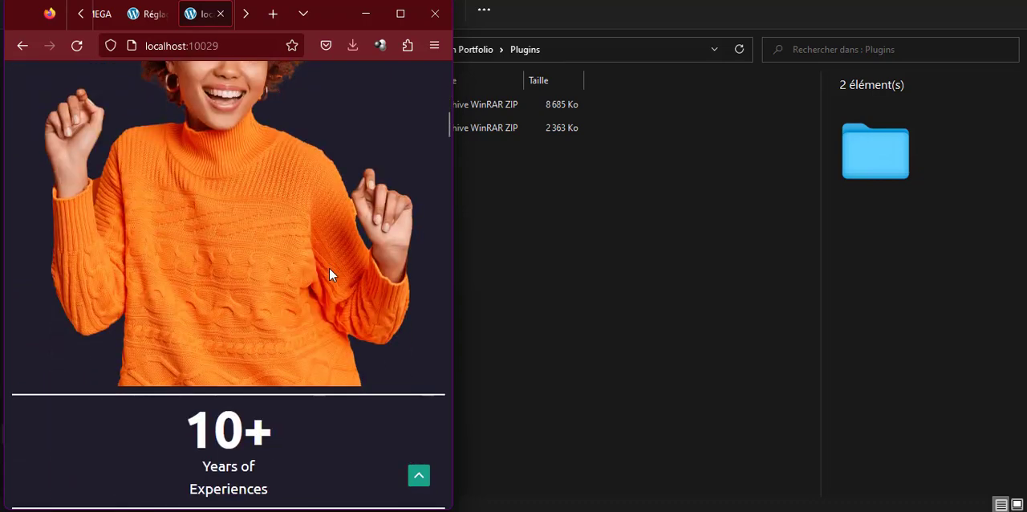
{"action": "scroll", "coordinate": [329, 274], "scroll_direction": "down", "scroll_amount": 10}
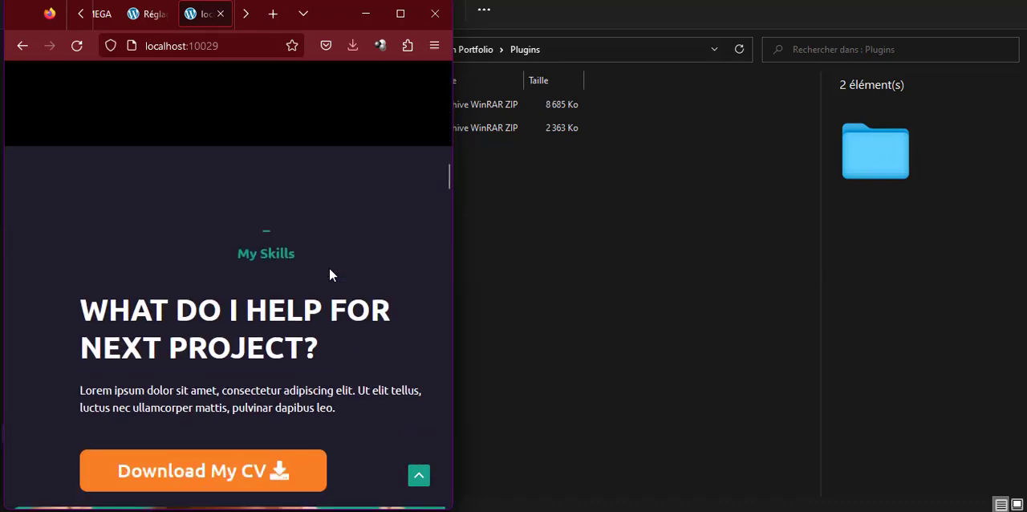
{"action": "scroll", "coordinate": [329, 275], "scroll_direction": "down", "scroll_amount": 6}
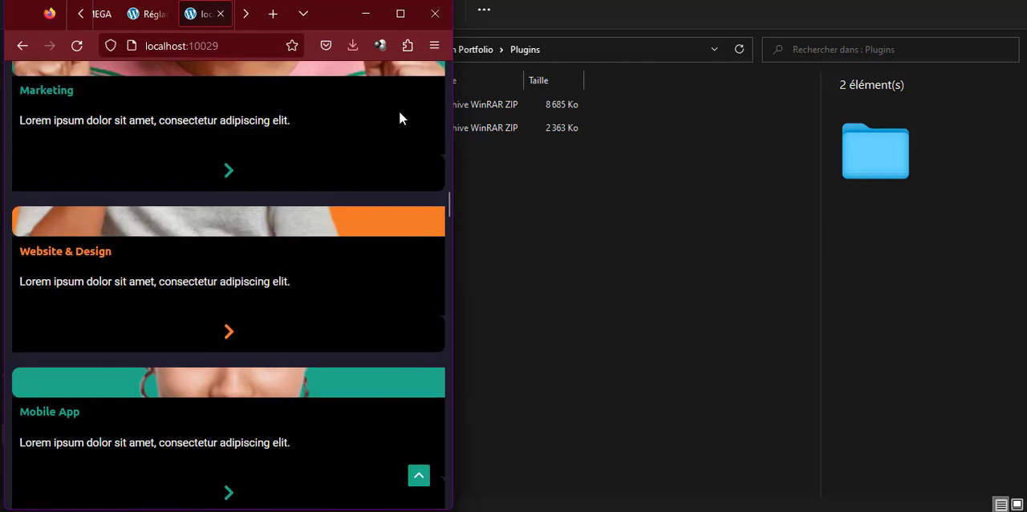
Maximize the browser window, return to the top of the homepage and open the page for editing with Elementor
{"action": "left_click", "coordinate": [400, 14]}
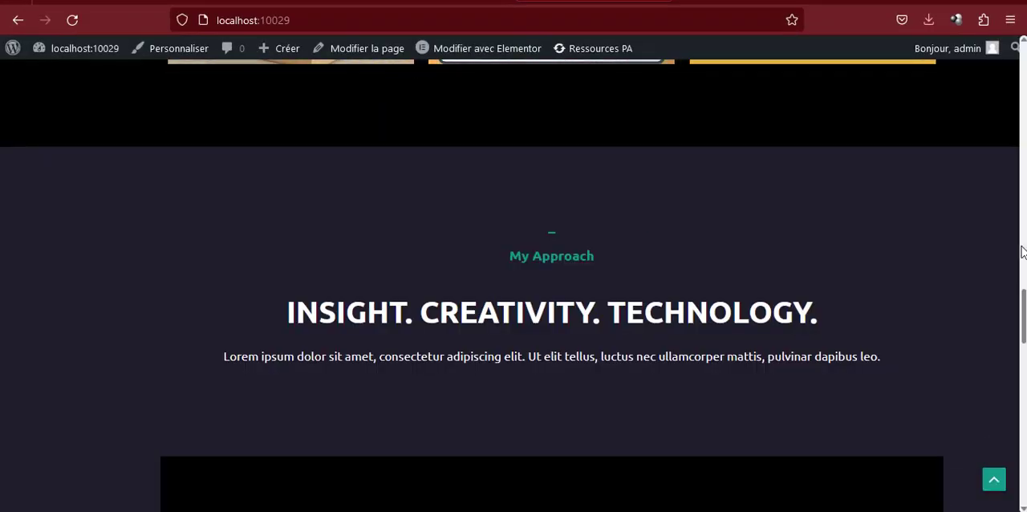
{"action": "left_click", "coordinate": [994, 480]}
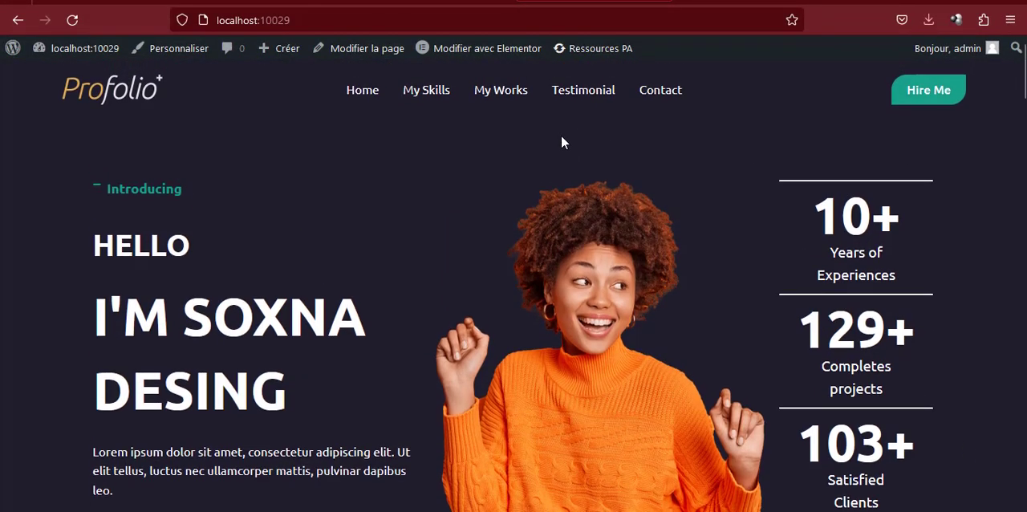
{"action": "left_click", "coordinate": [472, 48]}
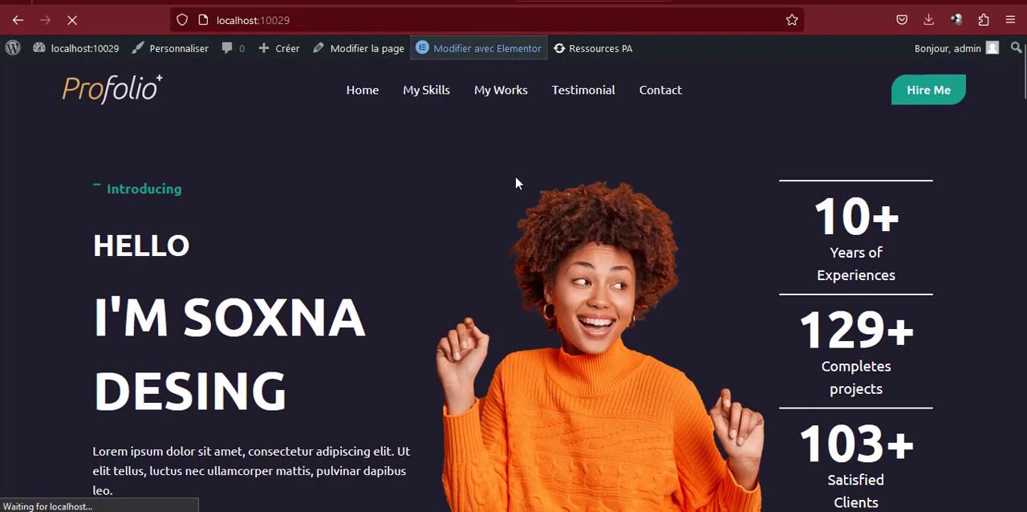
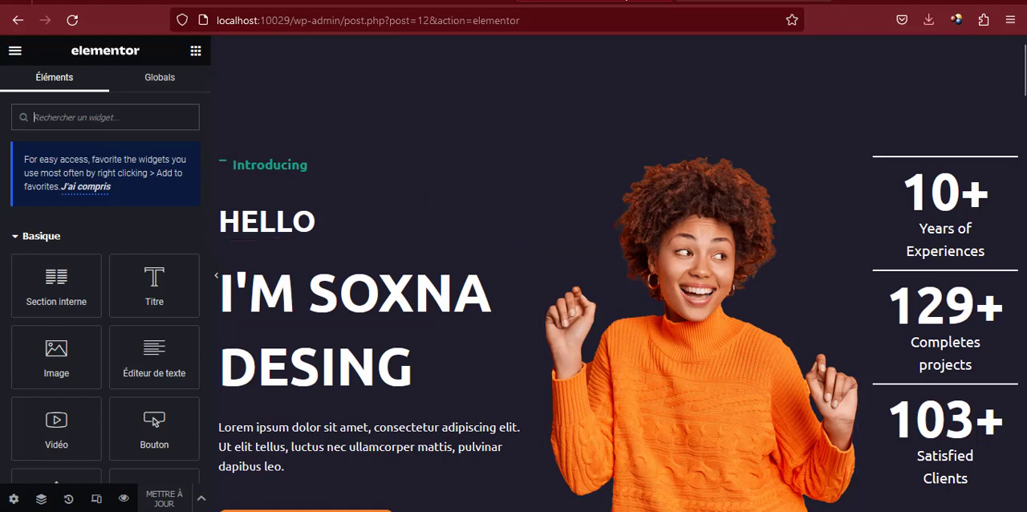
Switch the responsive preview to mobile portrait and set the hero's HELLO heading text size to 20 px
{"action": "left_click", "coordinate": [96, 500]}
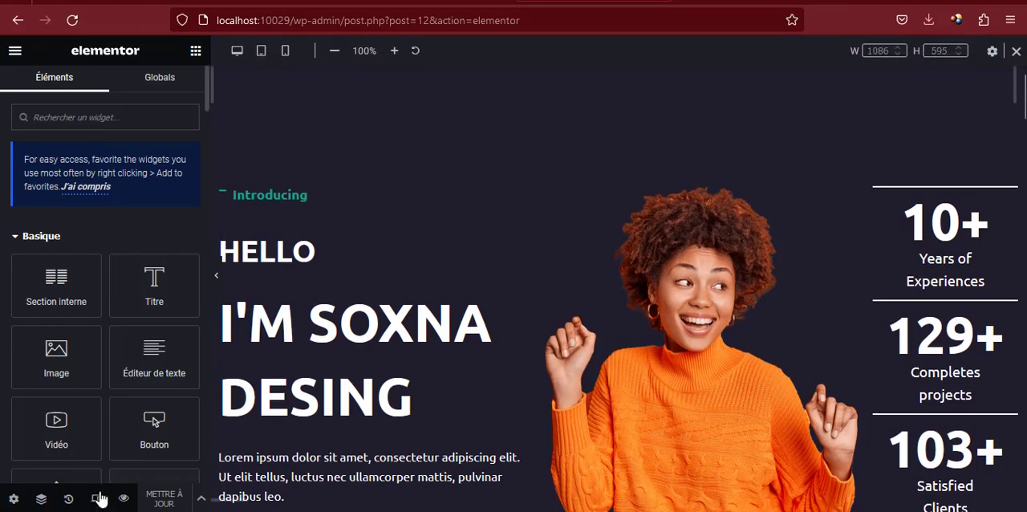
{"action": "left_click", "coordinate": [284, 51]}
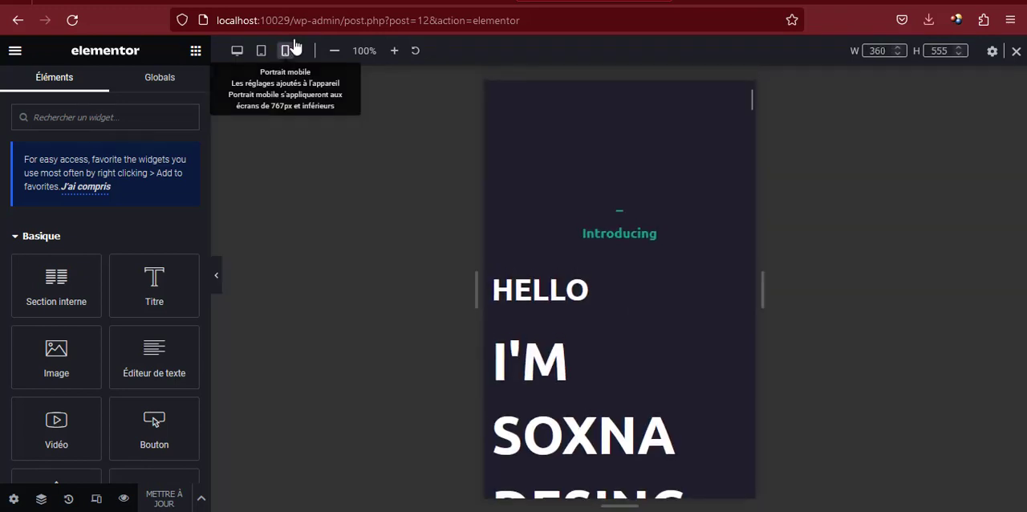
{"action": "scroll", "coordinate": [589, 277], "scroll_direction": "down", "scroll_amount": 3}
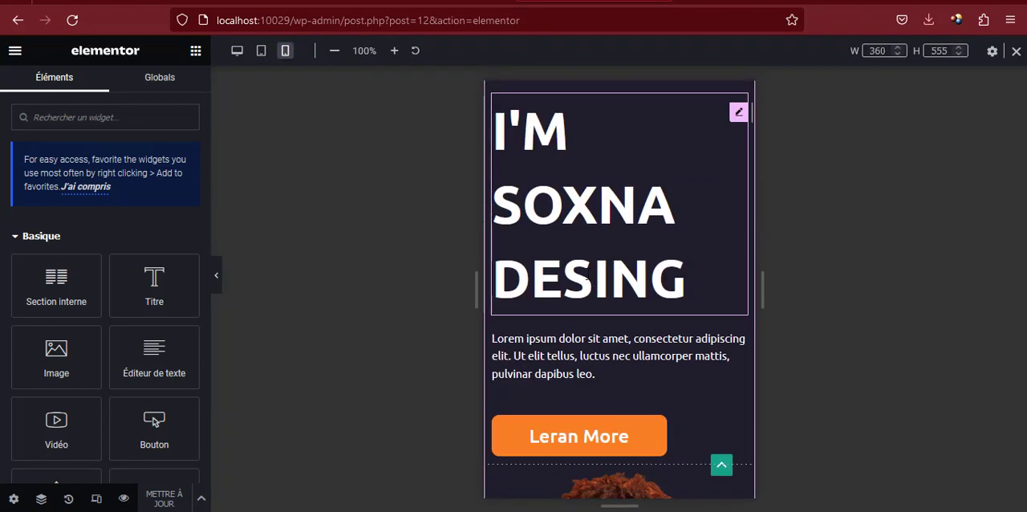
{"action": "scroll", "coordinate": [610, 243], "scroll_direction": "up", "scroll_amount": 2}
{"action": "left_click", "coordinate": [629, 219]}
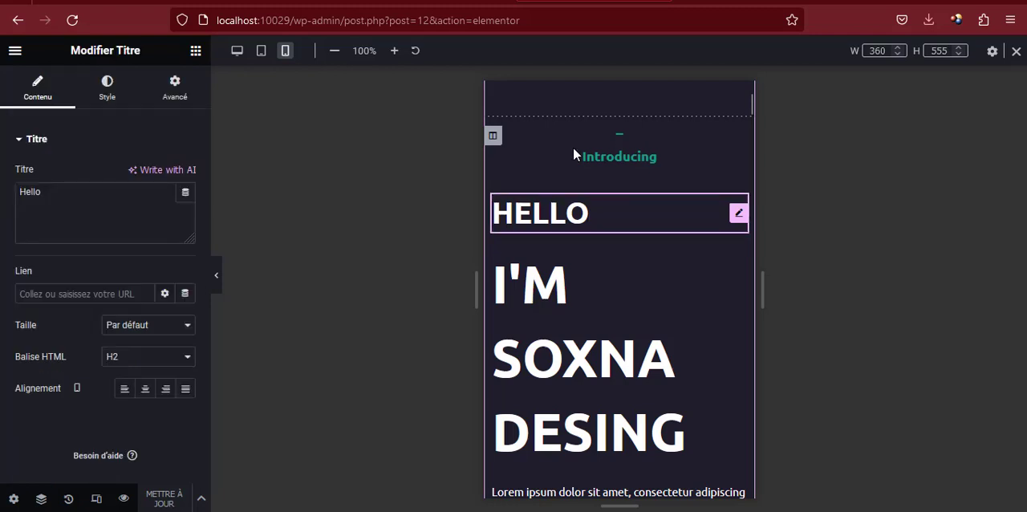
{"action": "left_click", "coordinate": [106, 86]}
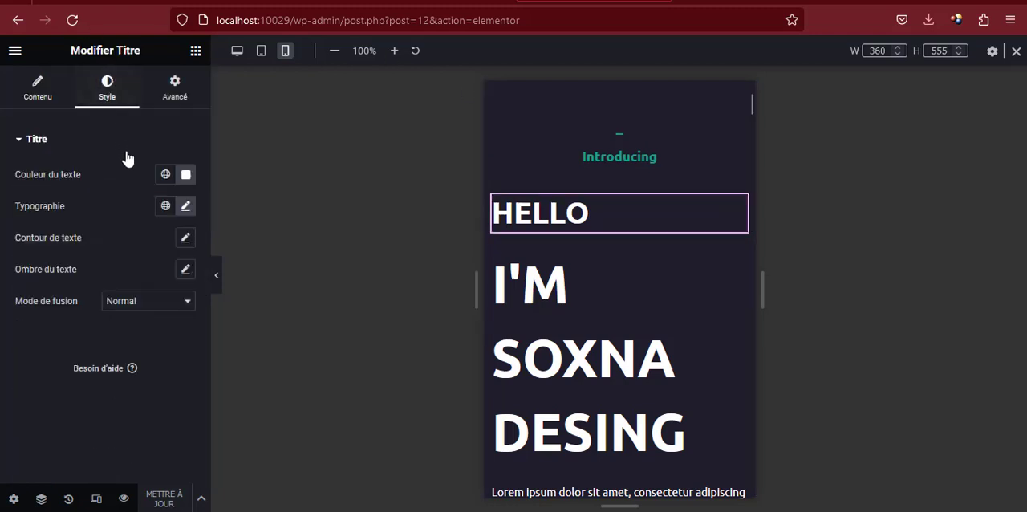
{"action": "left_click", "coordinate": [185, 207]}
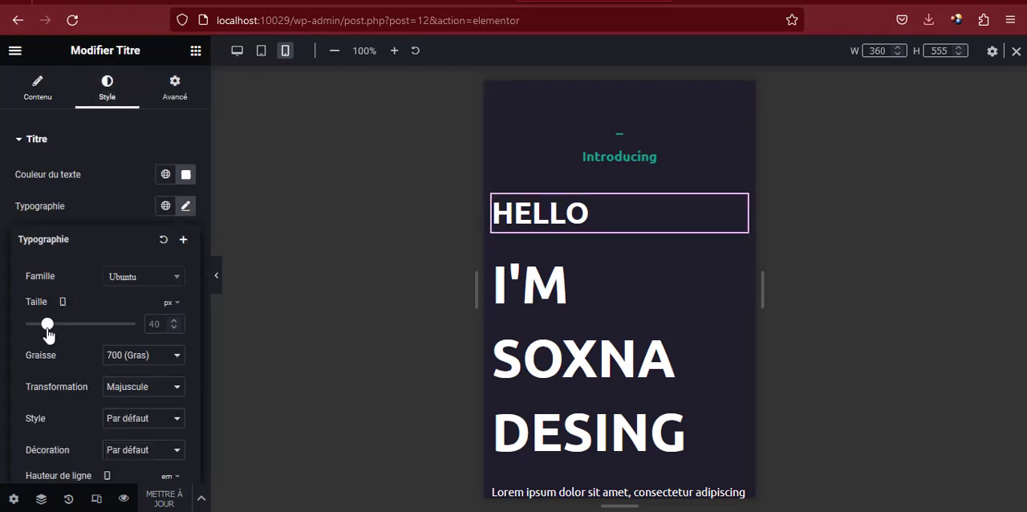
{"action": "left_click_drag", "start_coordinate": [47, 325], "coordinate": [35, 325]}
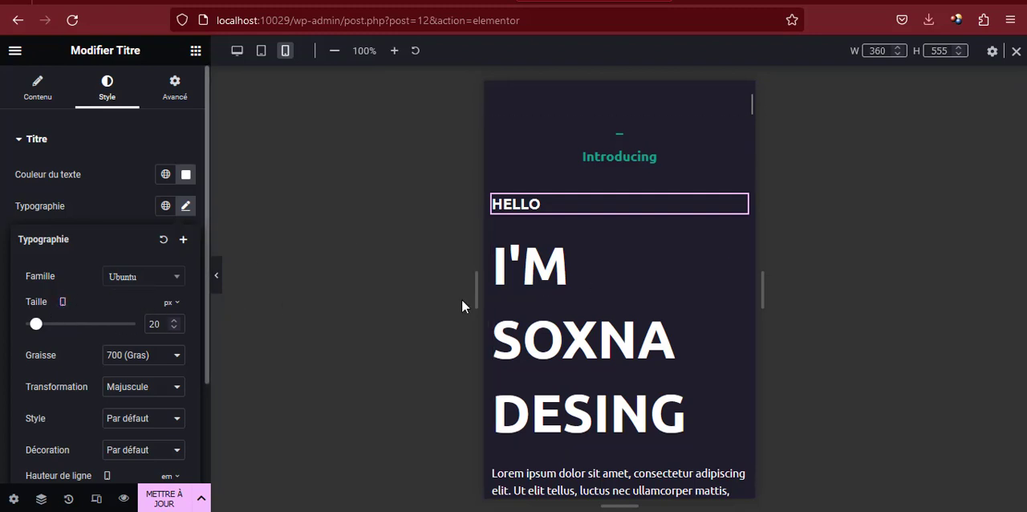
Set the mobile text size of the hero's "I'M SOXNA DESING" heading to 40 px
{"action": "left_click", "coordinate": [738, 249]}
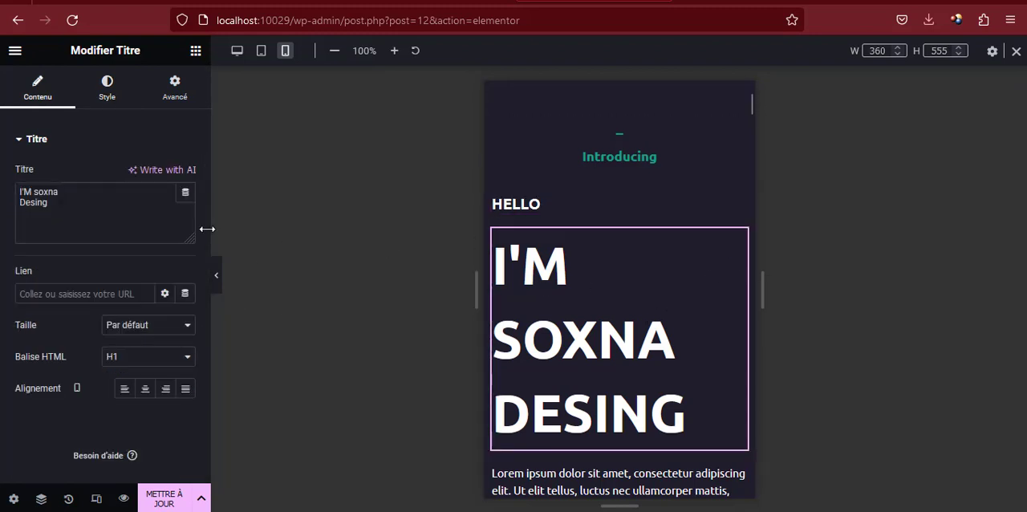
{"action": "left_click", "coordinate": [109, 90]}
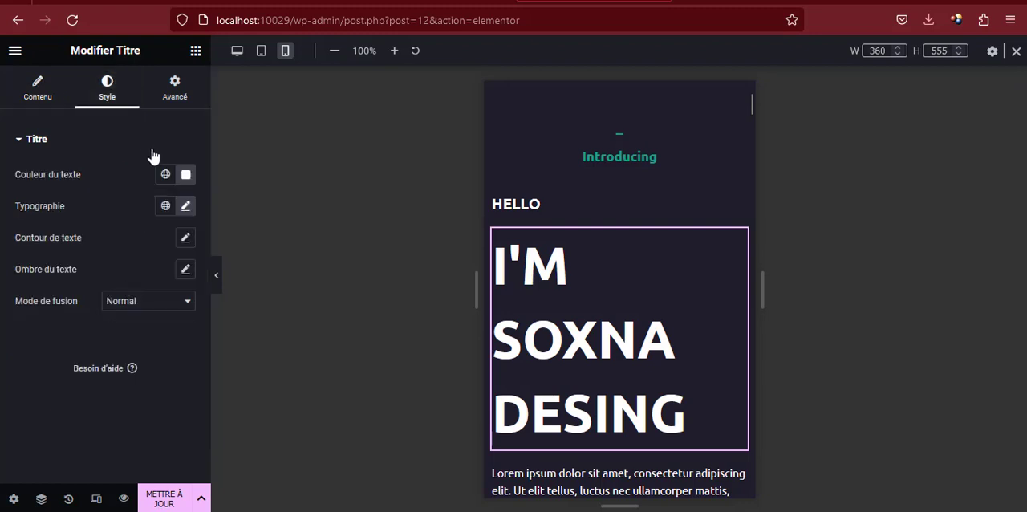
{"action": "left_click", "coordinate": [186, 207]}
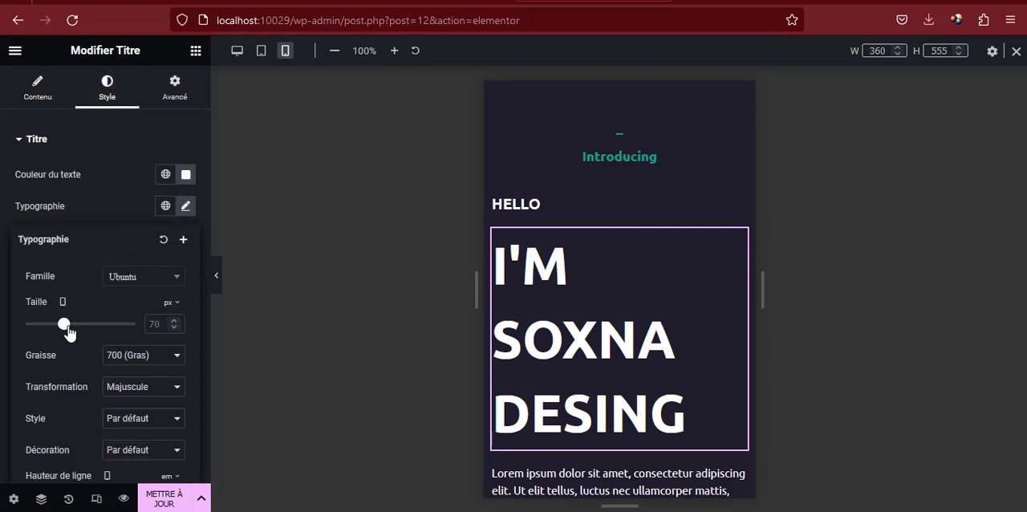
{"action": "left_click_drag", "start_coordinate": [64, 326], "coordinate": [48, 326]}
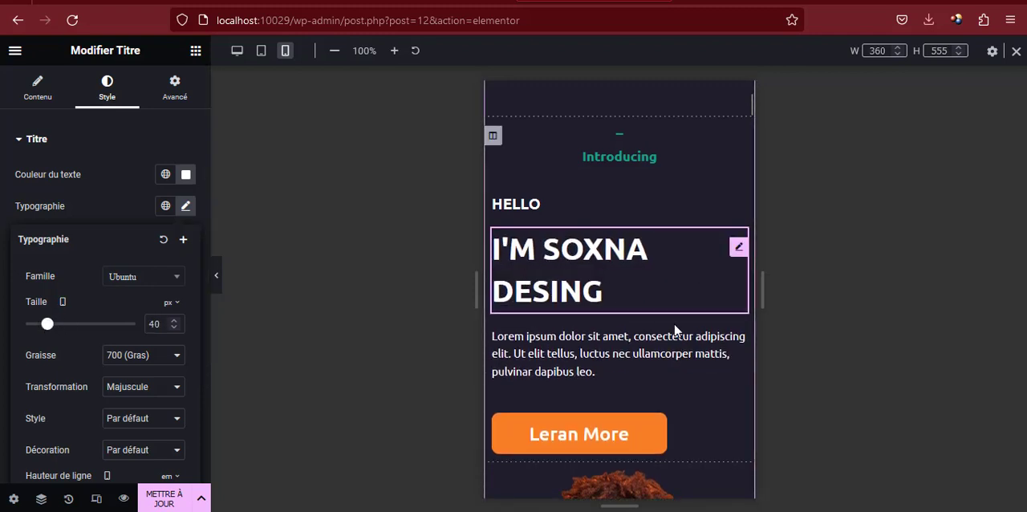
Set the mobile text size of the My Skills heading "WHAT DO I HELP FOR NEXT PROJECT?" to 25 px
{"action": "scroll", "coordinate": [674, 329], "scroll_direction": "down", "scroll_amount": 2}
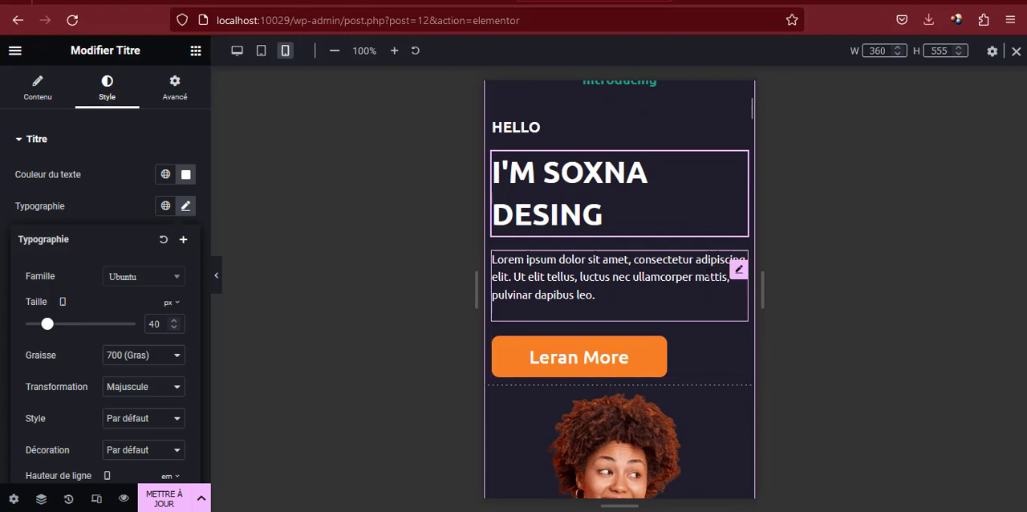
{"action": "scroll", "coordinate": [707, 305], "scroll_direction": "down", "scroll_amount": 10}
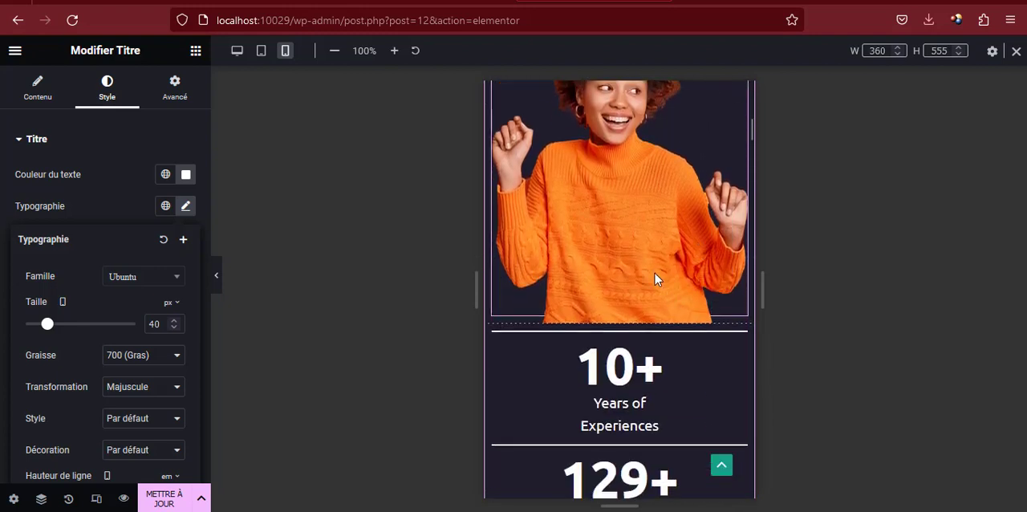
{"action": "scroll", "coordinate": [655, 279], "scroll_direction": "down", "scroll_amount": 4}
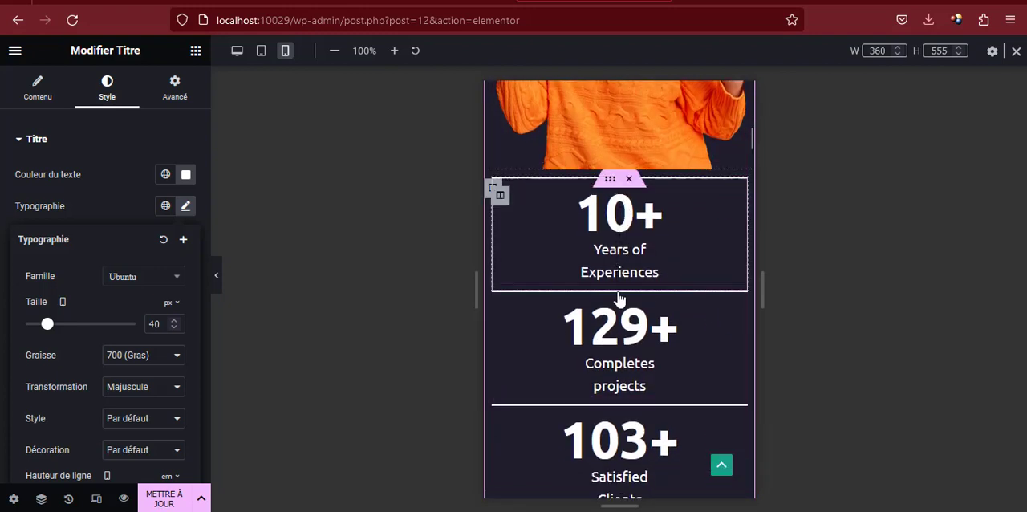
{"action": "scroll", "coordinate": [668, 212], "scroll_direction": "down", "scroll_amount": 12}
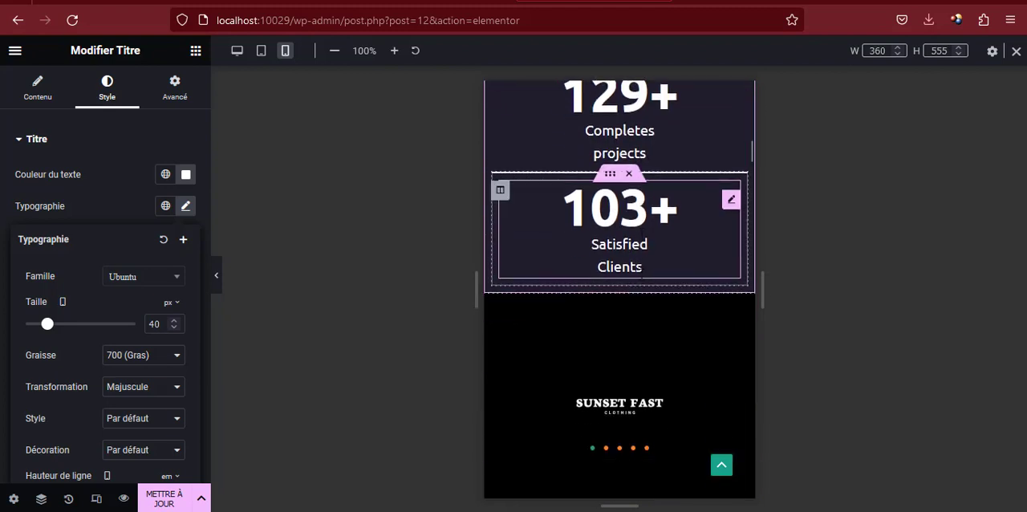
{"action": "scroll", "coordinate": [615, 217], "scroll_direction": "down", "scroll_amount": 6}
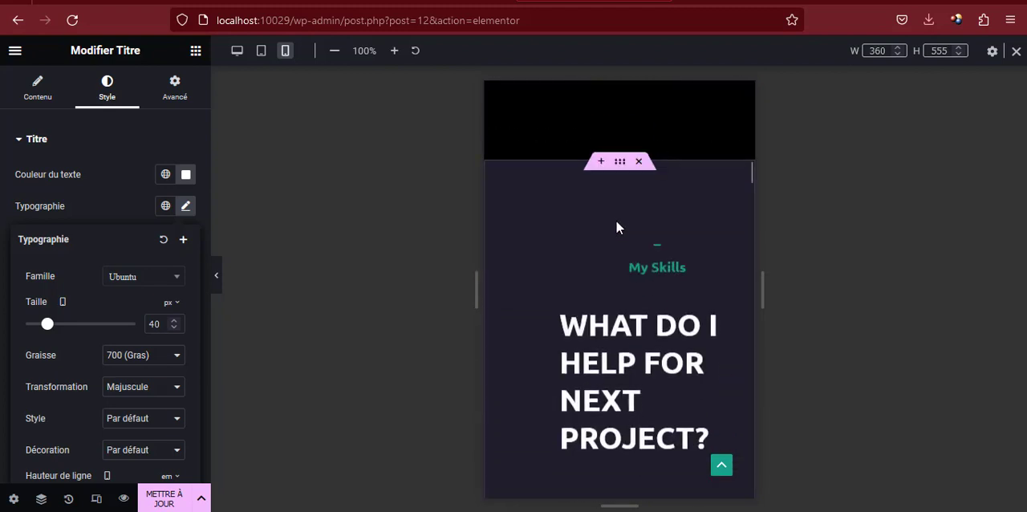
{"action": "left_click", "coordinate": [744, 249]}
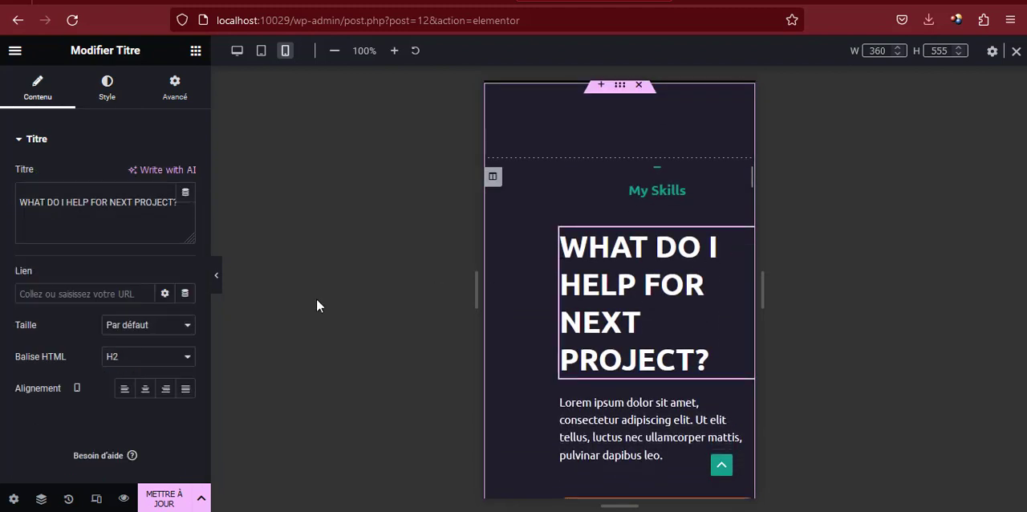
{"action": "left_click", "coordinate": [110, 90]}
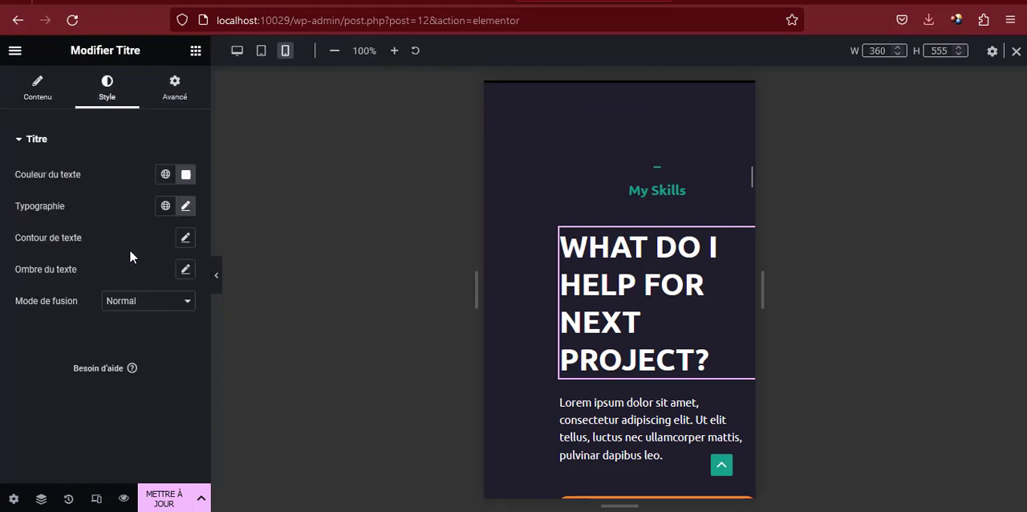
{"action": "left_click", "coordinate": [186, 207]}
{"action": "left_click_drag", "start_coordinate": [47, 329], "coordinate": [39, 330]}
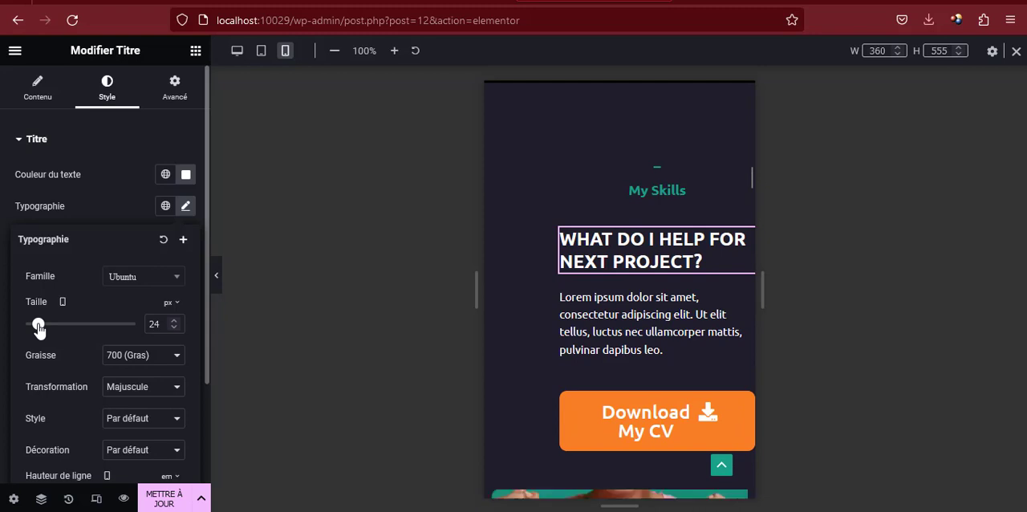
{"action": "left_click", "coordinate": [174, 321]}
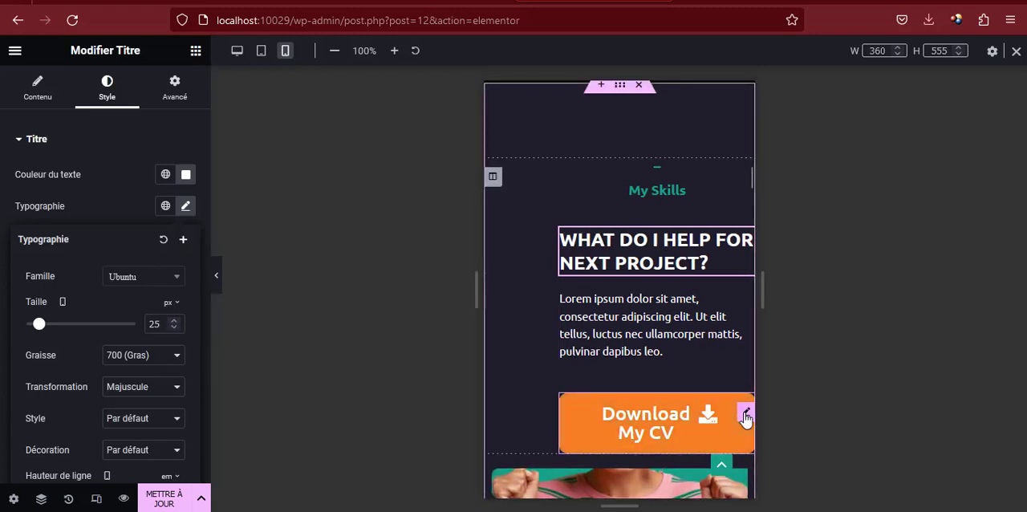
Set the mobile text size of the Download My CV button to 16 px
{"action": "left_click", "coordinate": [743, 415]}
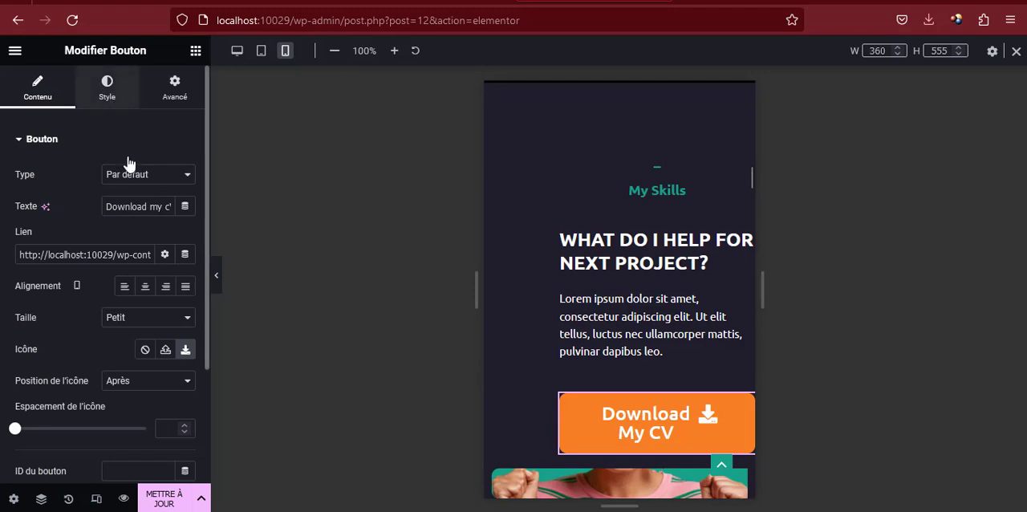
{"action": "left_click", "coordinate": [185, 176]}
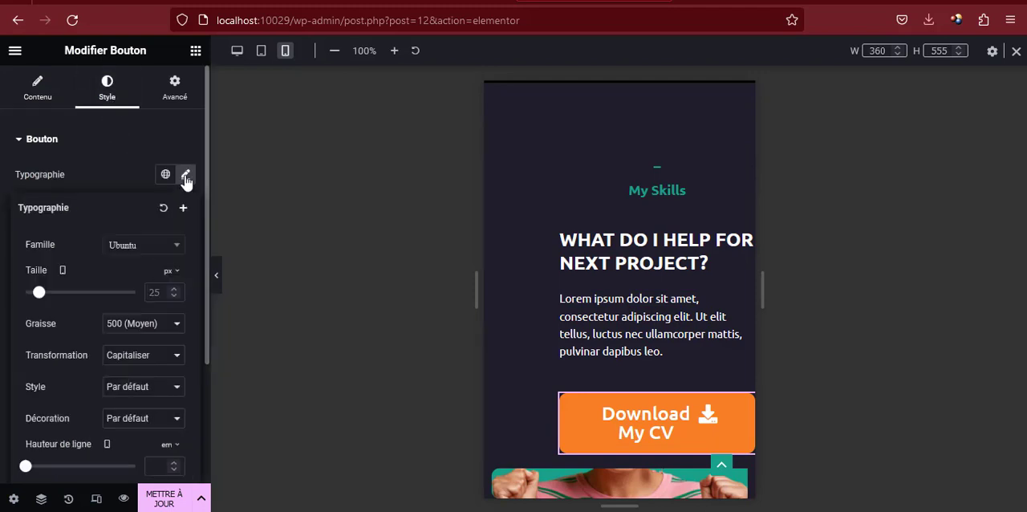
{"action": "left_click_drag", "start_coordinate": [38, 297], "coordinate": [34, 295]}
{"action": "left_click", "coordinate": [173, 295]}
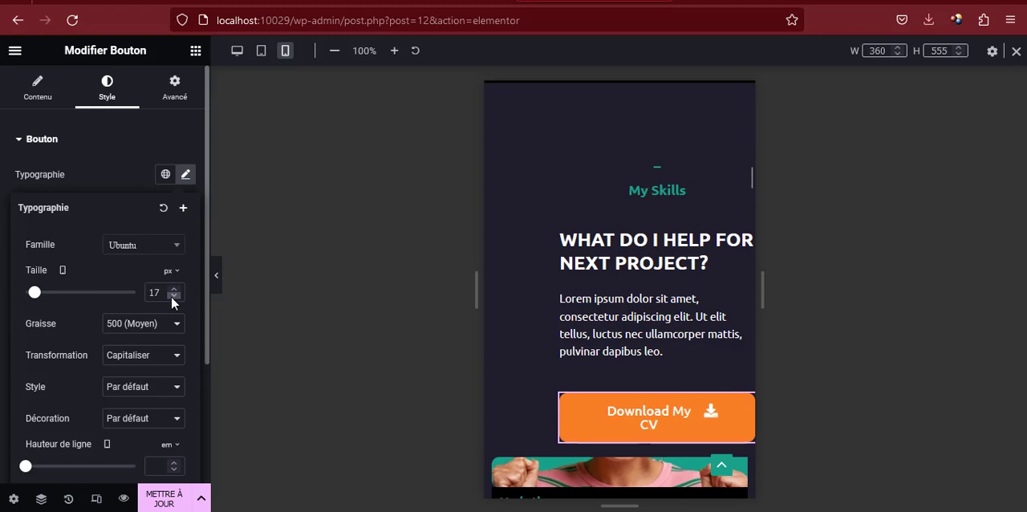
{"action": "left_click", "coordinate": [171, 295]}
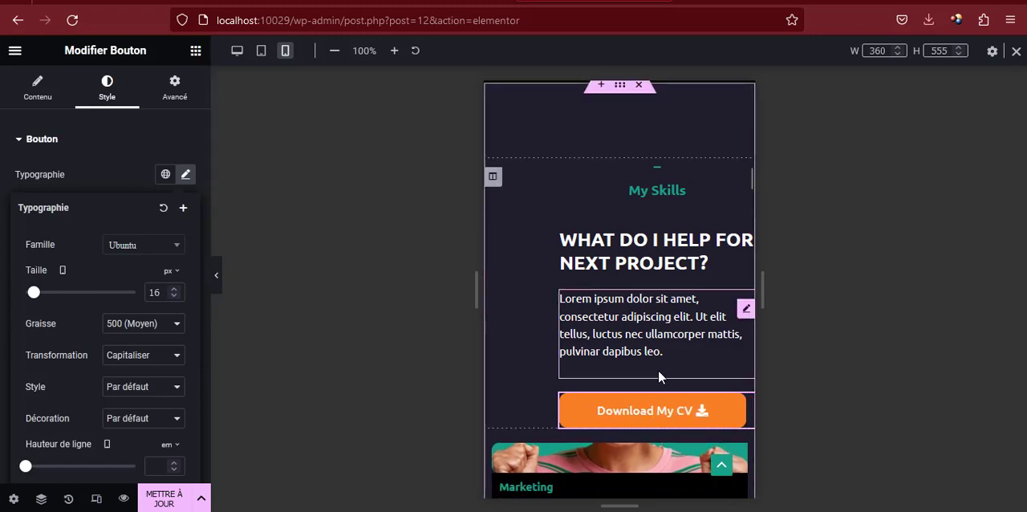
Hide the Marketing card's image column on mobile portrait through its responsive visibility settings
{"action": "scroll", "coordinate": [658, 369], "scroll_direction": "down", "scroll_amount": 3}
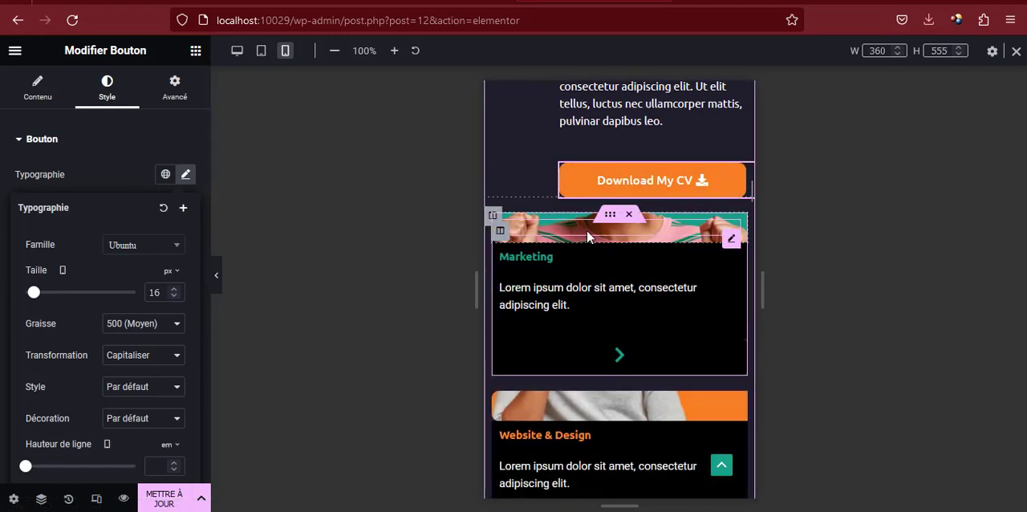
{"action": "left_click", "coordinate": [502, 234]}
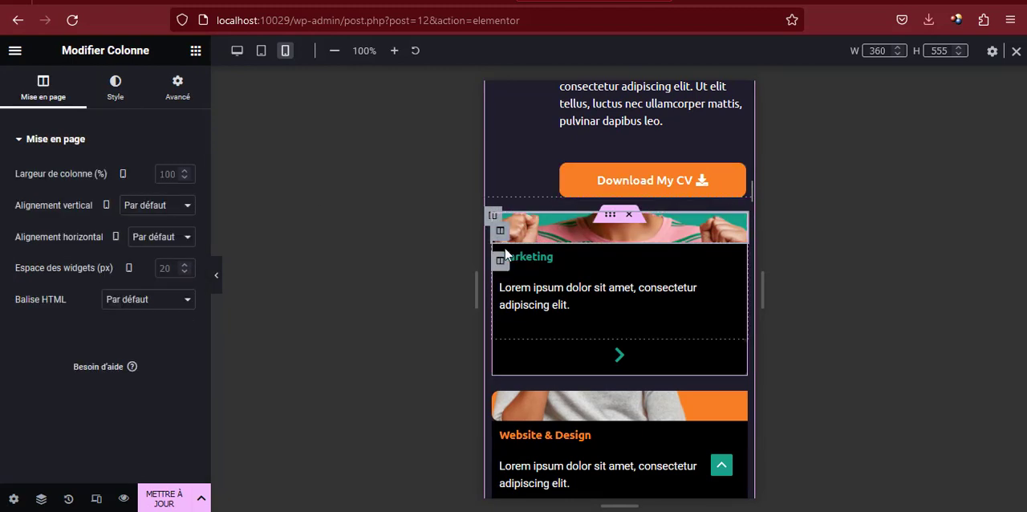
{"action": "left_click", "coordinate": [113, 90]}
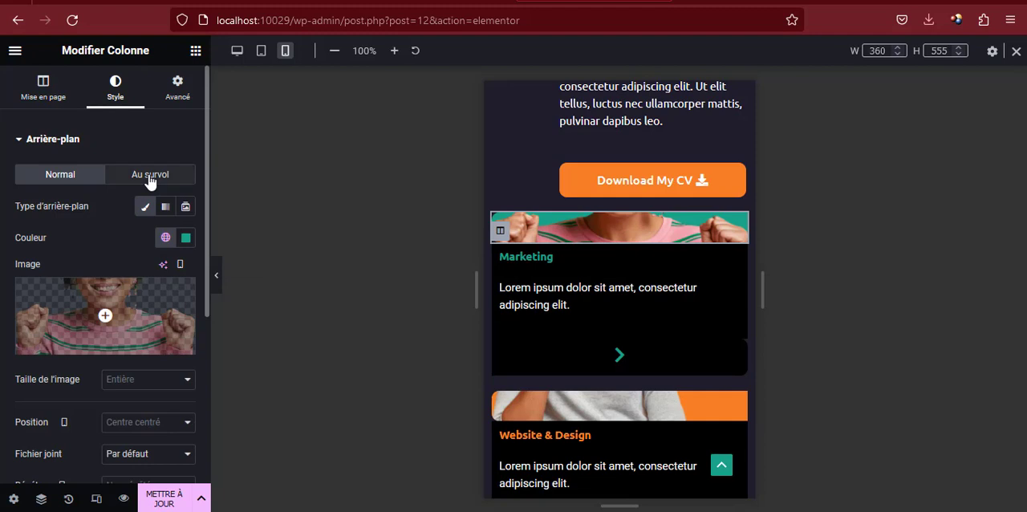
{"action": "left_click", "coordinate": [172, 95]}
{"action": "scroll", "coordinate": [104, 201], "scroll_direction": "down", "scroll_amount": 5}
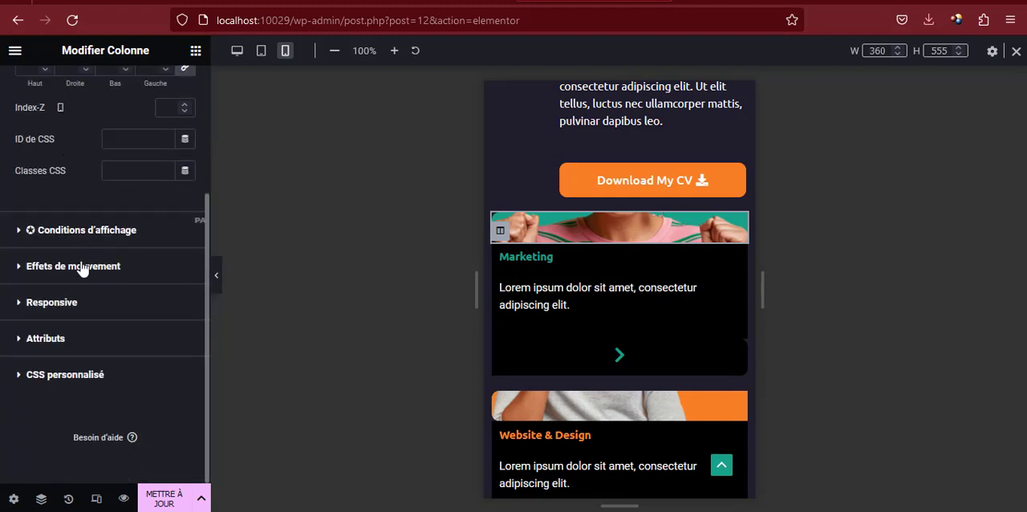
{"action": "left_click", "coordinate": [58, 313]}
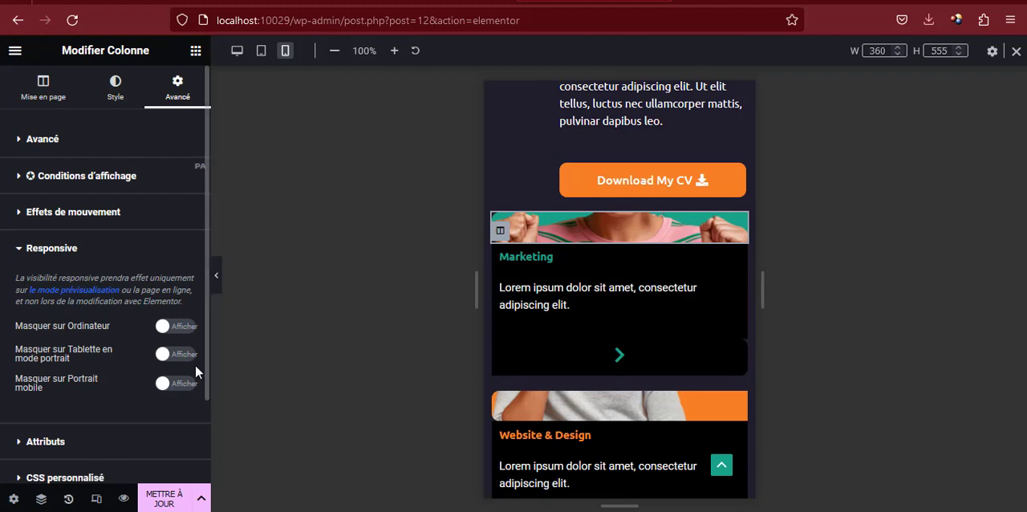
{"action": "left_click", "coordinate": [179, 384]}
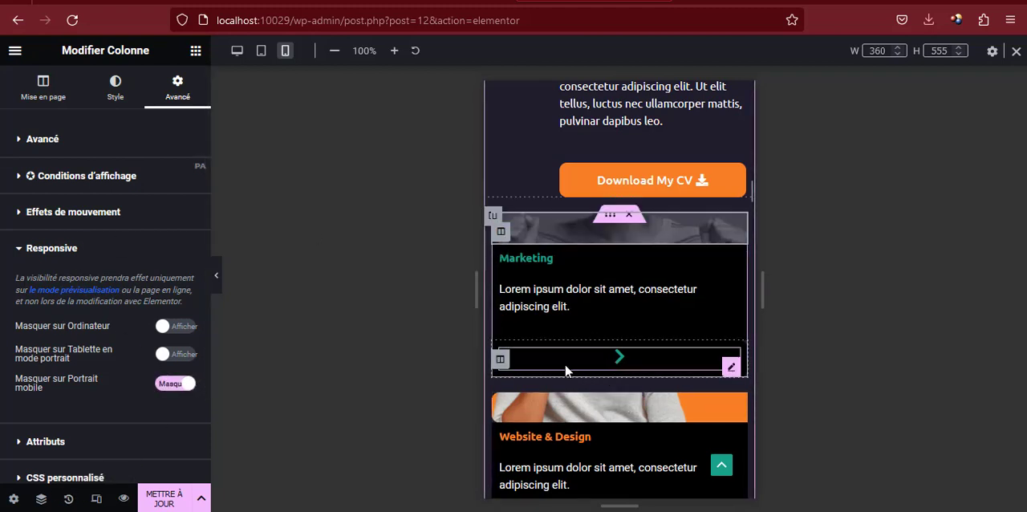
Hide the arrow column of the Marketing card on mobile portrait
{"action": "scroll", "coordinate": [527, 410], "scroll_direction": "down", "scroll_amount": 2}
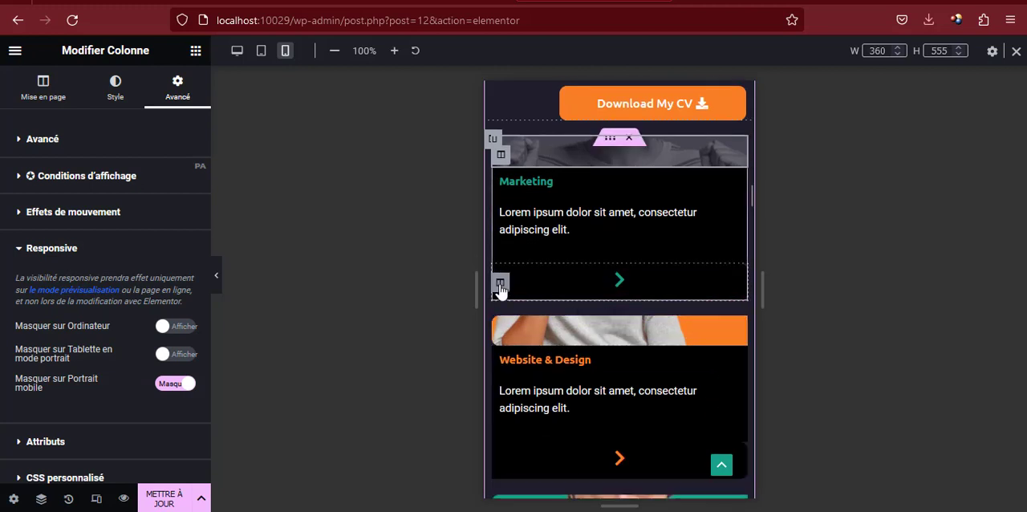
{"action": "left_click", "coordinate": [499, 284]}
{"action": "left_click", "coordinate": [178, 100]}
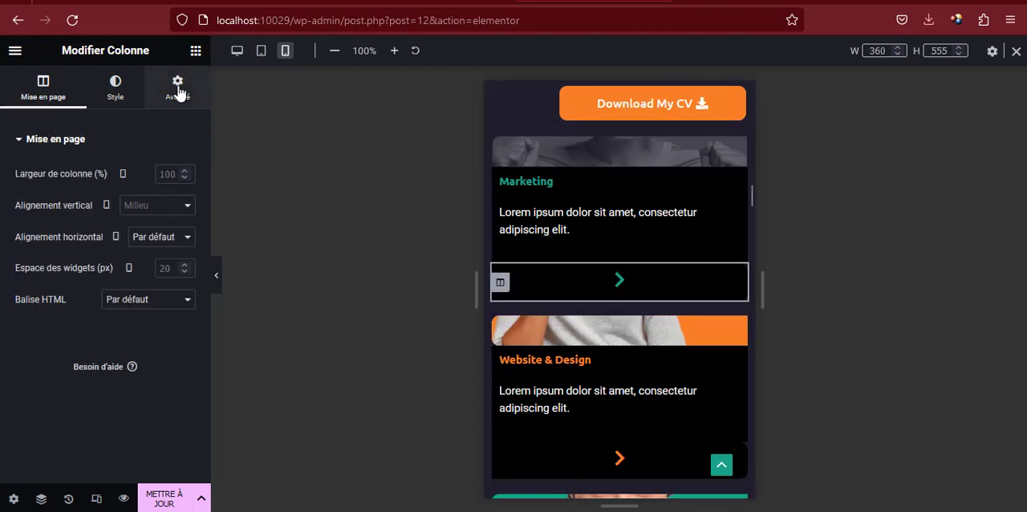
{"action": "scroll", "coordinate": [96, 325], "scroll_direction": "down", "scroll_amount": 3}
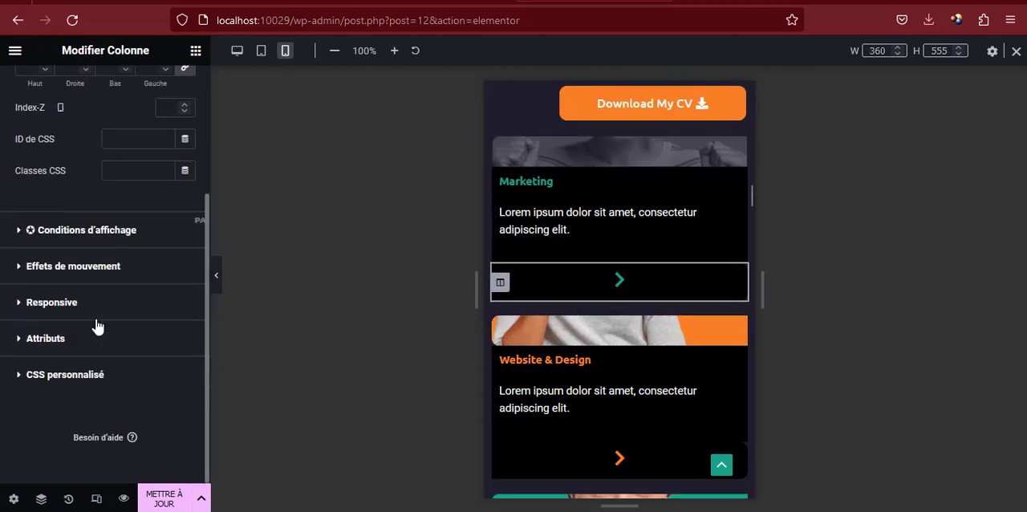
{"action": "left_click", "coordinate": [81, 266]}
{"action": "left_click", "coordinate": [64, 323]}
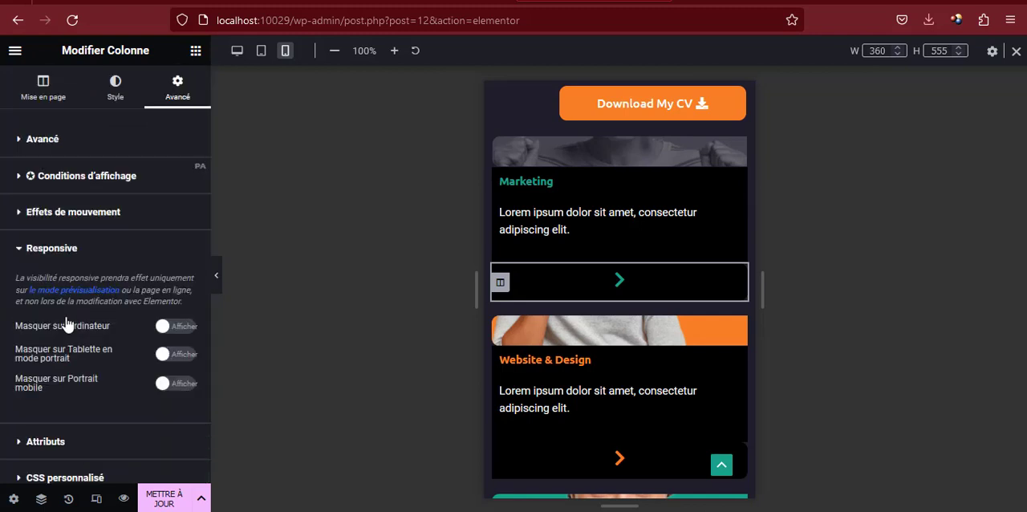
{"action": "left_click", "coordinate": [178, 385]}
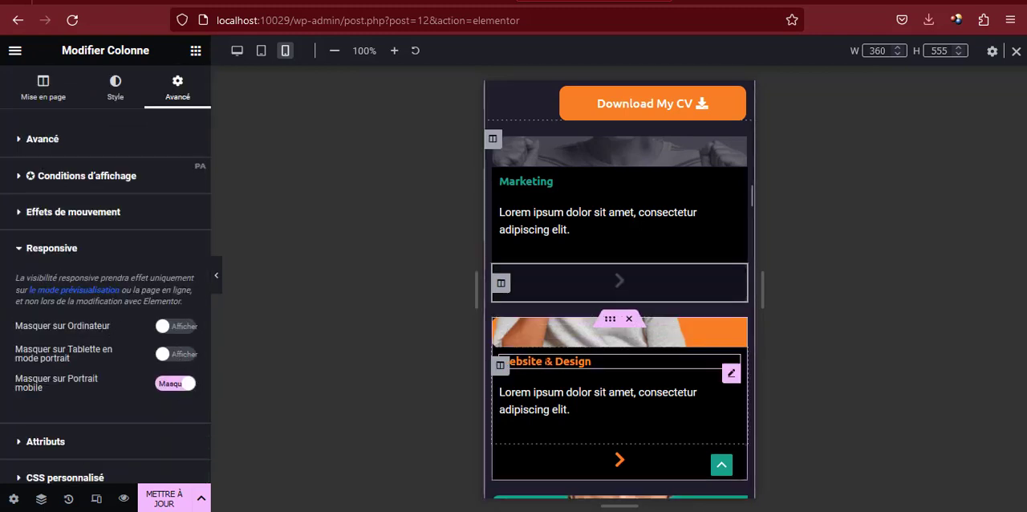
Hide the Website & Design card's image column on mobile portrait through its responsive visibility settings
{"action": "left_click", "coordinate": [501, 337]}
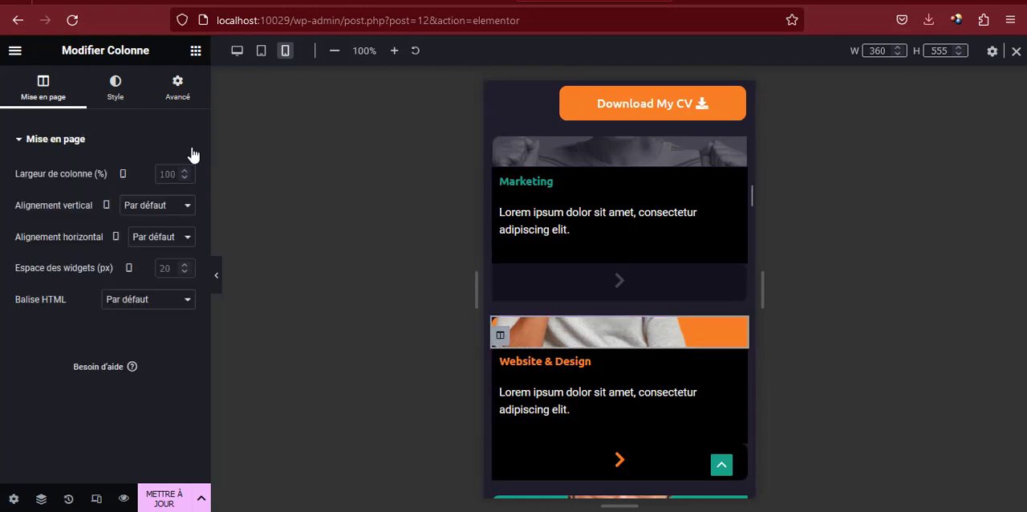
{"action": "left_click", "coordinate": [178, 92]}
{"action": "scroll", "coordinate": [126, 308], "scroll_direction": "down", "scroll_amount": 3}
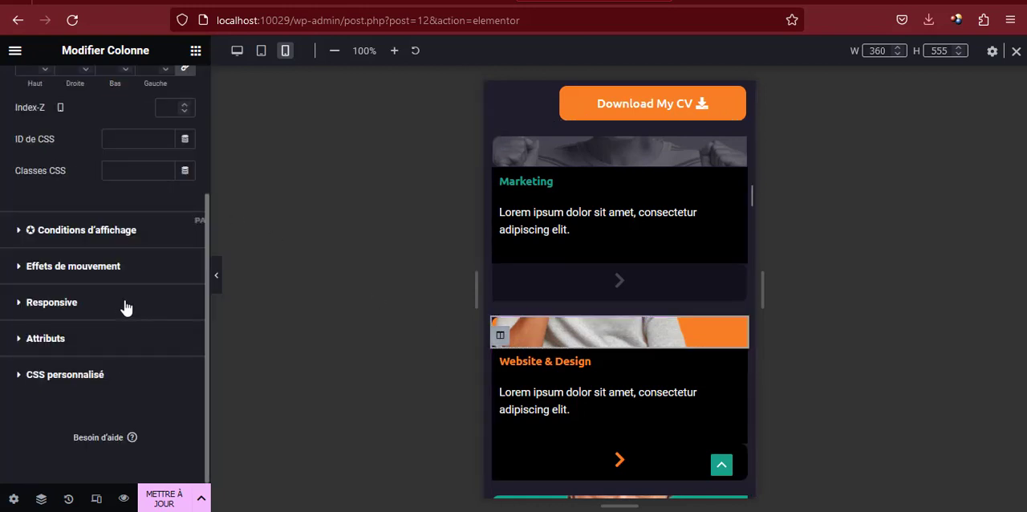
{"action": "left_click", "coordinate": [78, 303]}
{"action": "left_click", "coordinate": [181, 385]}
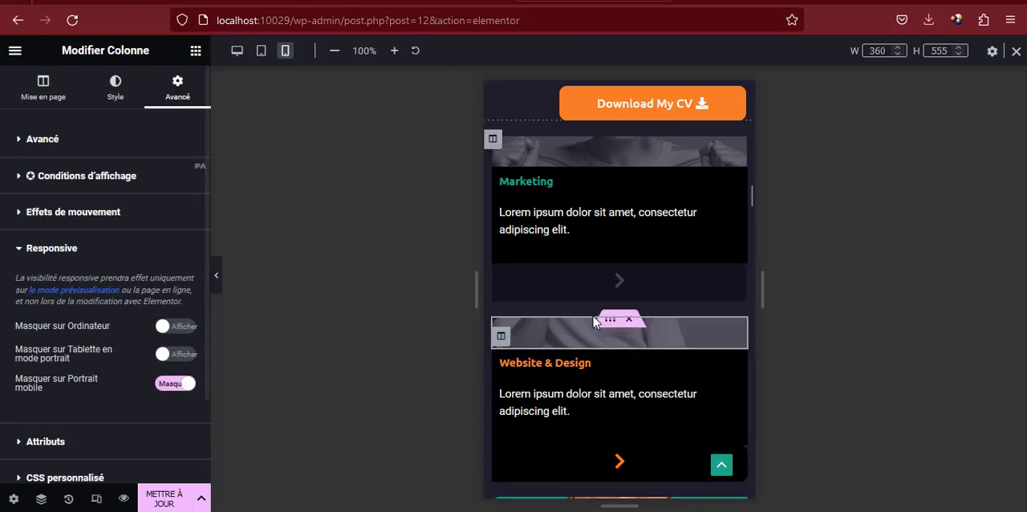
Hide the arrow column of the Website & Design card on mobile portrait
{"action": "left_click", "coordinate": [500, 463]}
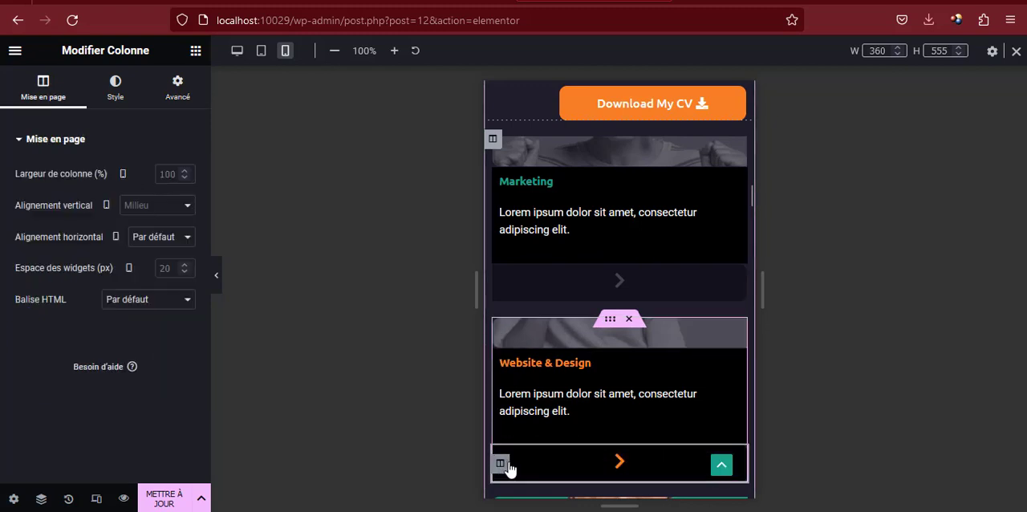
{"action": "left_click", "coordinate": [177, 89]}
{"action": "scroll", "coordinate": [93, 314], "scroll_direction": "down", "scroll_amount": 3}
{"action": "left_click", "coordinate": [76, 311]}
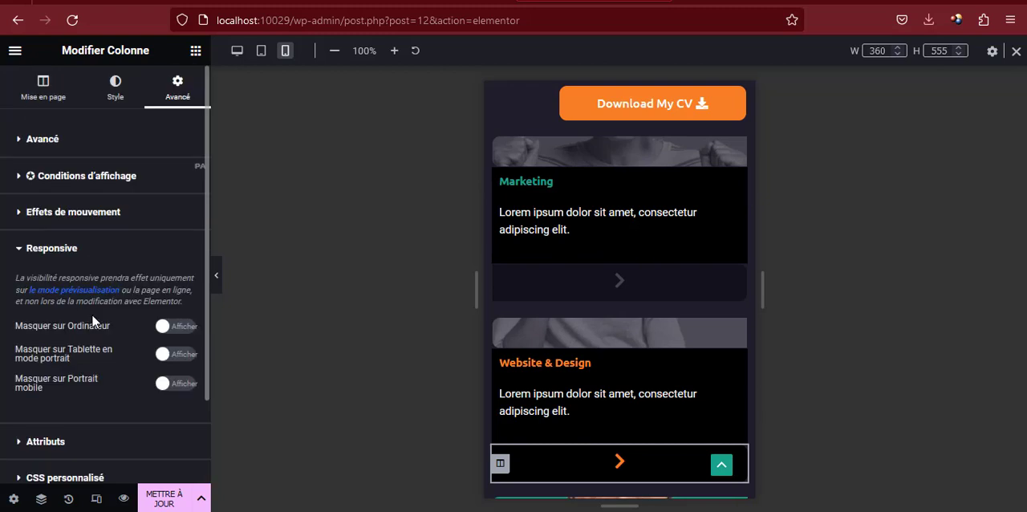
{"action": "left_click", "coordinate": [173, 383]}
Hide the Mobile App card's image column on mobile portrait through its responsive visibility settings
{"action": "scroll", "coordinate": [658, 318], "scroll_direction": "down", "scroll_amount": 3}
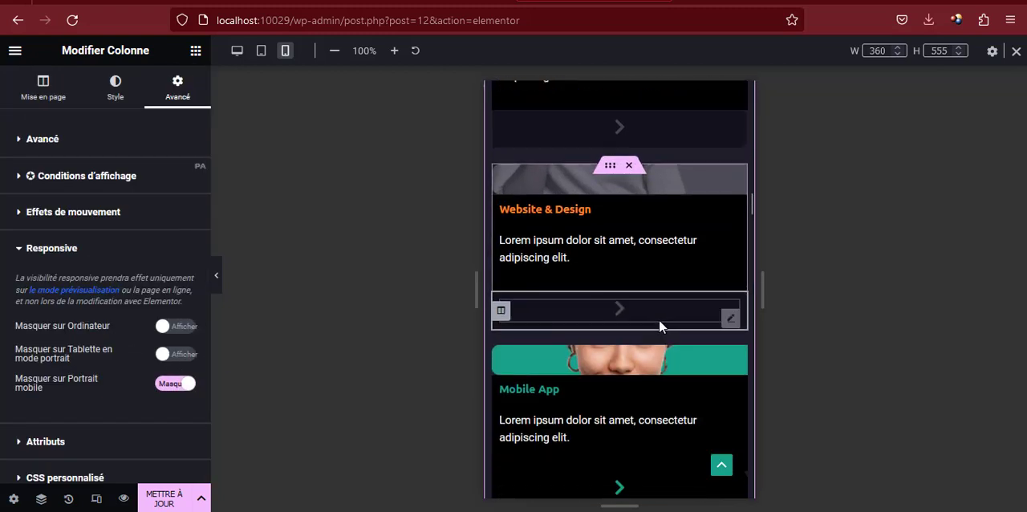
{"action": "left_click", "coordinate": [500, 288]}
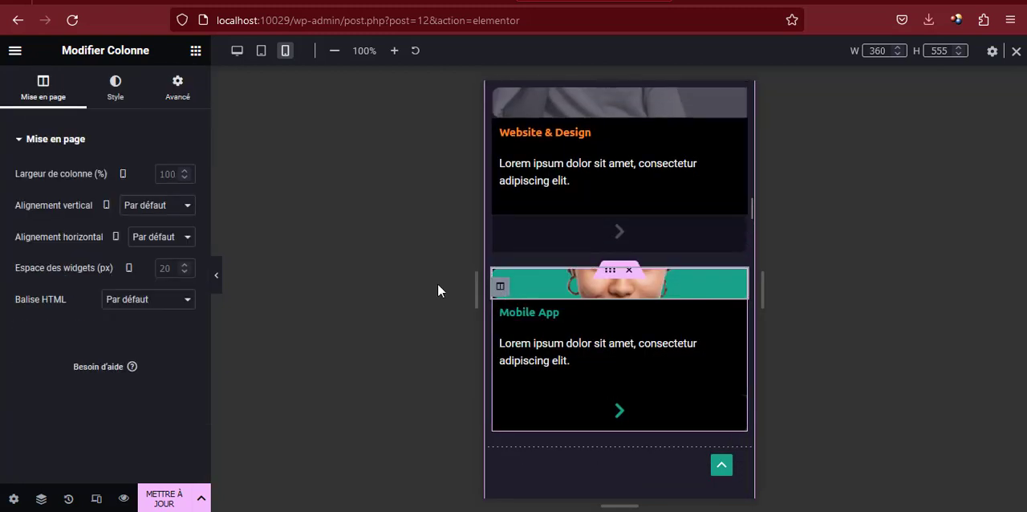
{"action": "left_click", "coordinate": [183, 89]}
{"action": "scroll", "coordinate": [152, 268], "scroll_direction": "down", "scroll_amount": 3}
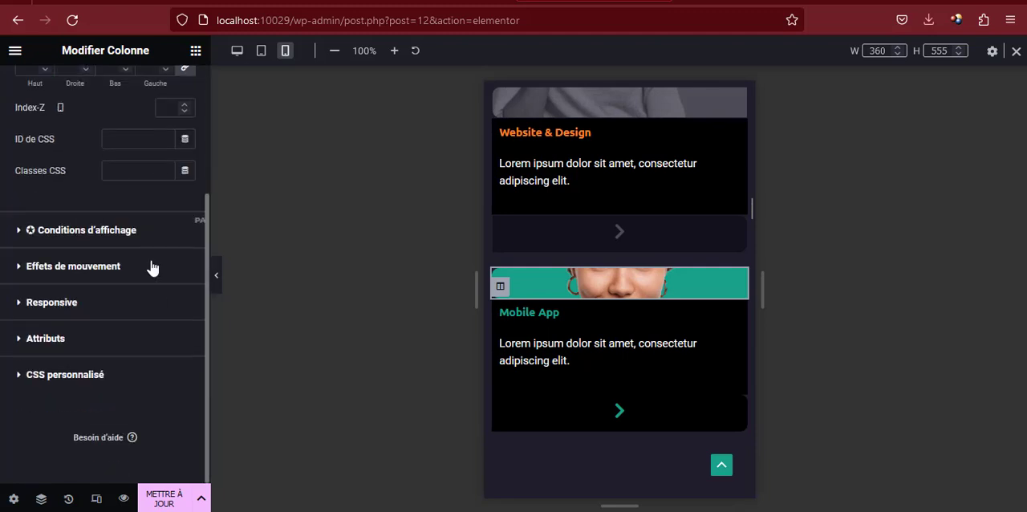
{"action": "left_click", "coordinate": [86, 311]}
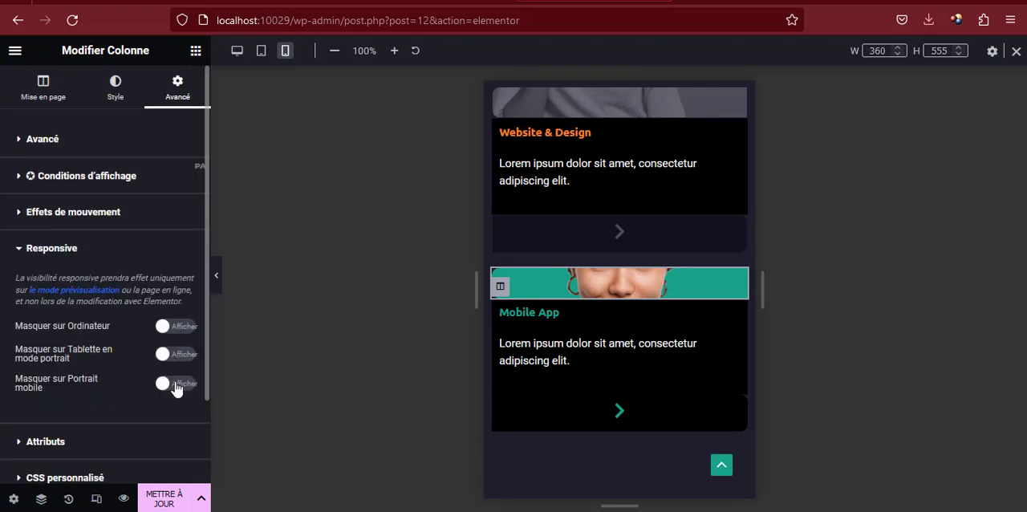
{"action": "left_click", "coordinate": [175, 385]}
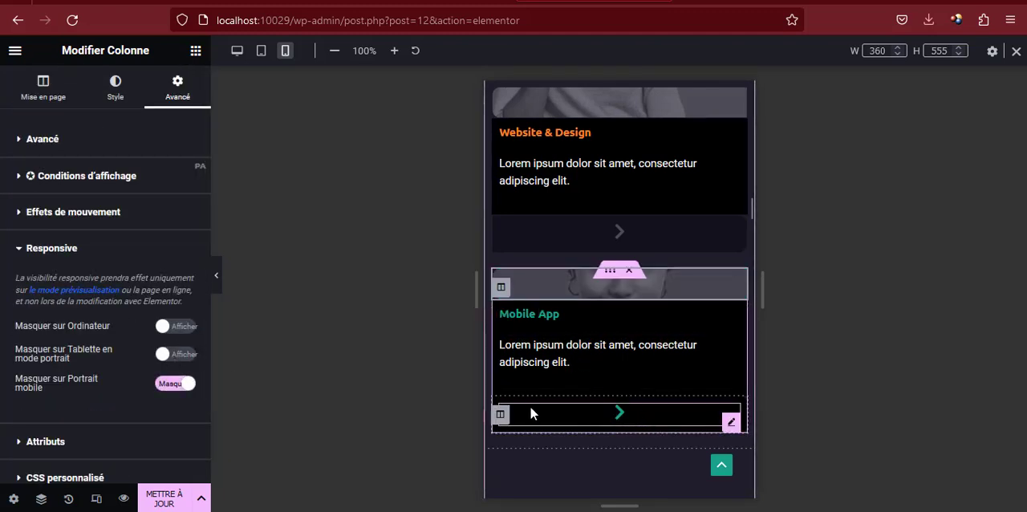
Hide the arrow column of the Mobile App card on mobile portrait
{"action": "left_click", "coordinate": [500, 415]}
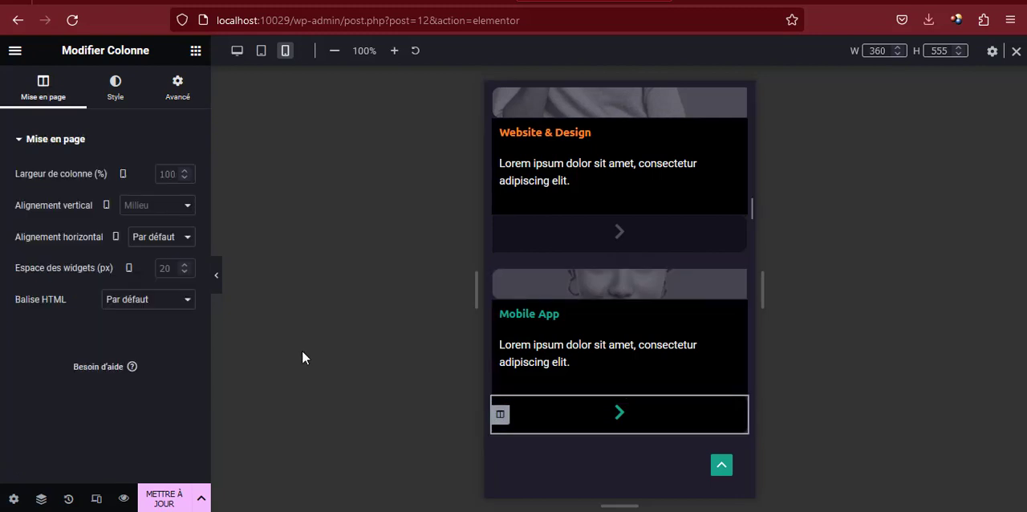
{"action": "left_click", "coordinate": [178, 88]}
{"action": "scroll", "coordinate": [150, 411], "scroll_direction": "down", "scroll_amount": 3}
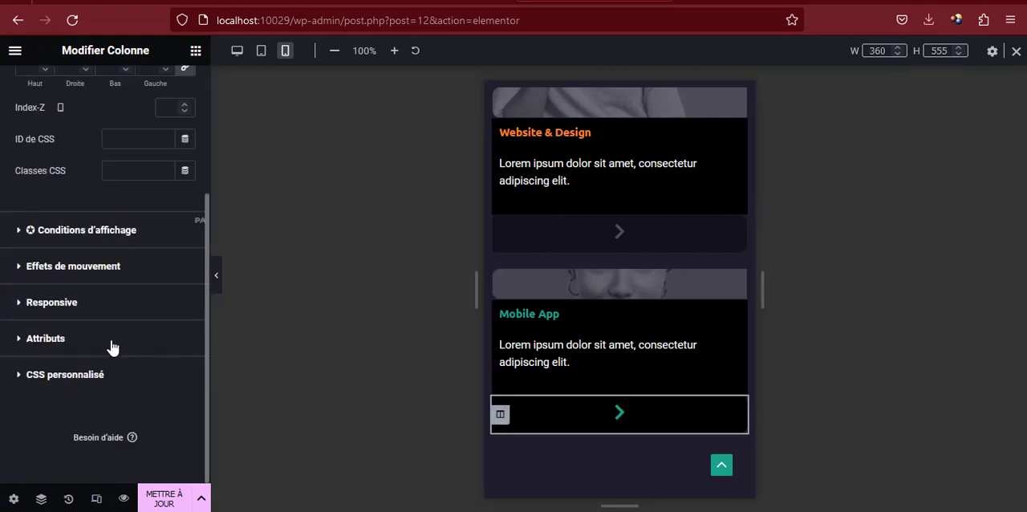
{"action": "left_click", "coordinate": [100, 303]}
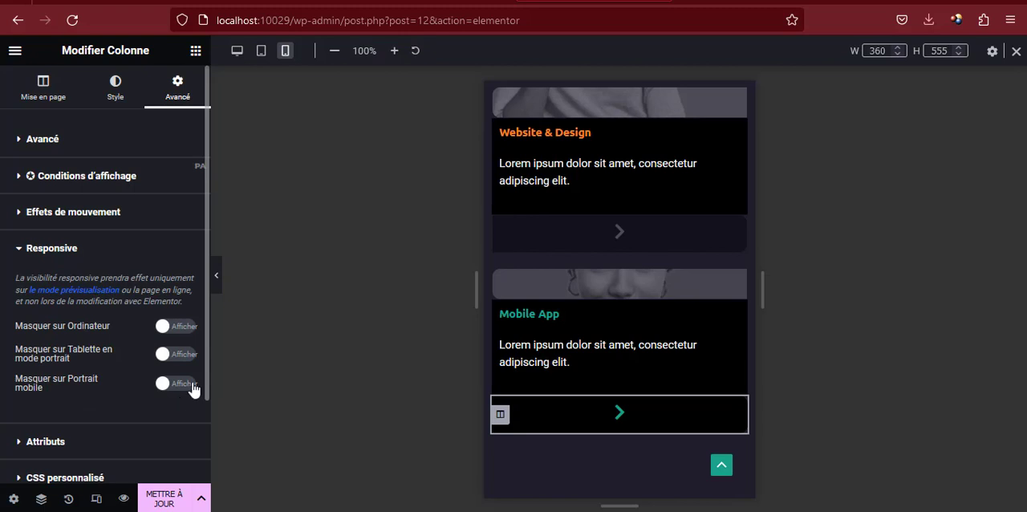
{"action": "left_click", "coordinate": [177, 383]}
Set the mobile text size of the My Works heading "WHAT DO I HELP FOR NEXT PROJECT?" to 24 px
{"action": "scroll", "coordinate": [596, 322], "scroll_direction": "down", "scroll_amount": 4}
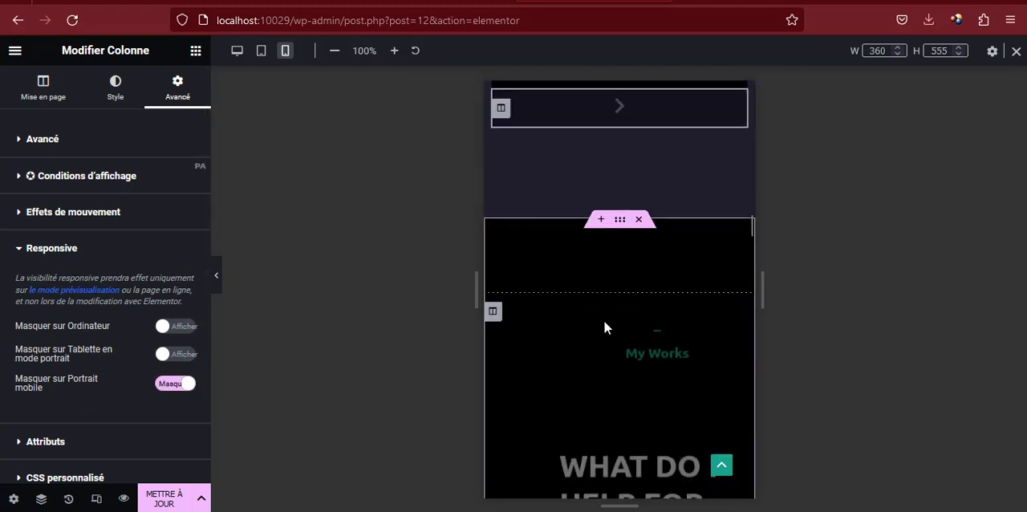
{"action": "scroll", "coordinate": [608, 316], "scroll_direction": "down", "scroll_amount": 3}
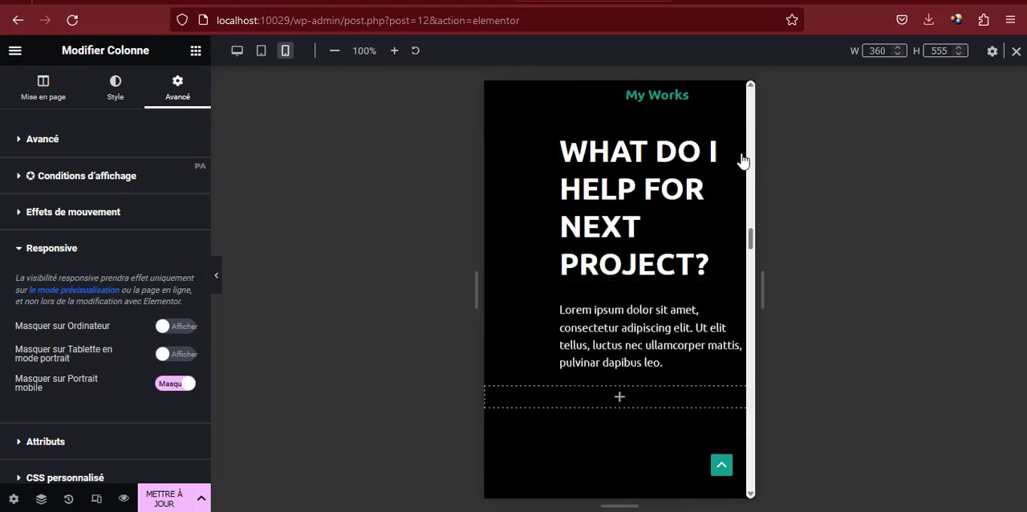
{"action": "left_click", "coordinate": [744, 154]}
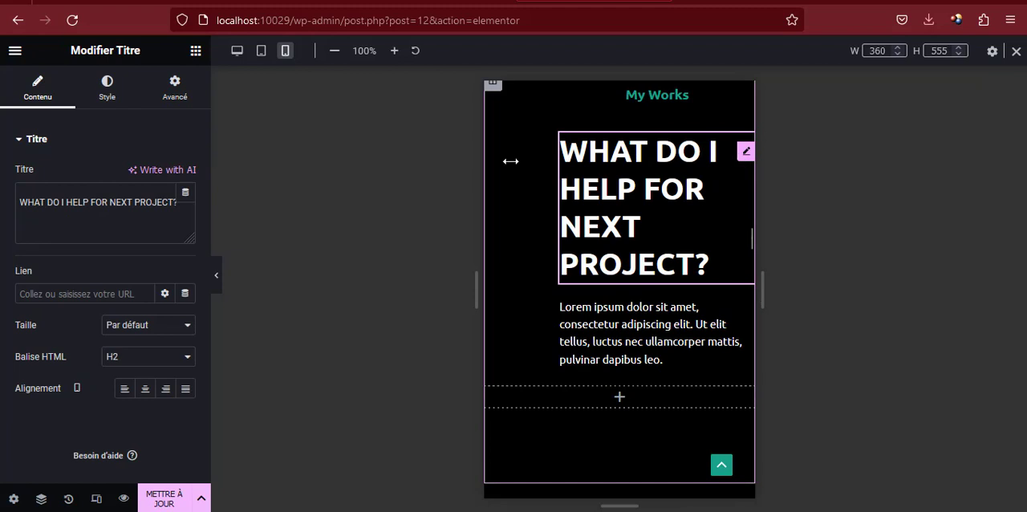
{"action": "left_click", "coordinate": [124, 94]}
{"action": "left_click", "coordinate": [185, 206]}
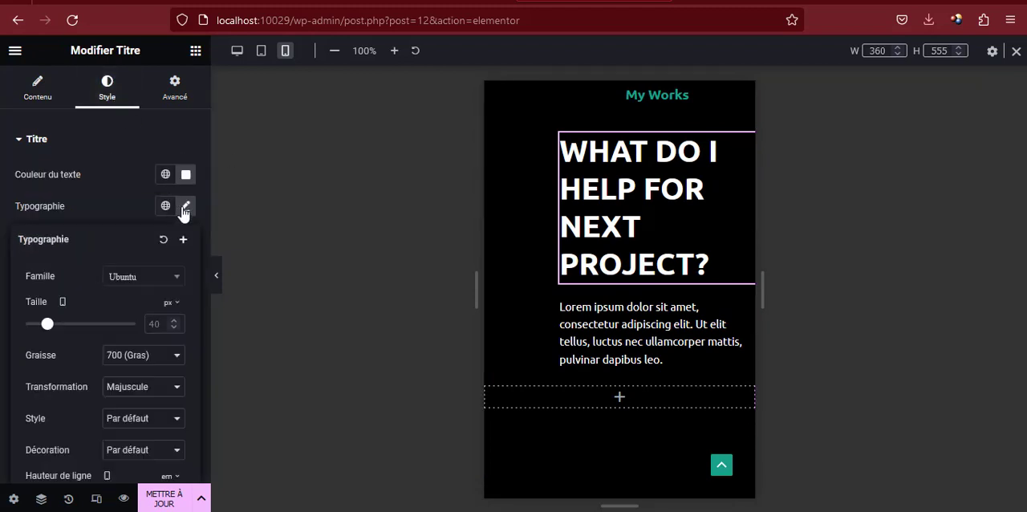
{"action": "left_click_drag", "start_coordinate": [46, 325], "coordinate": [37, 325]}
Set the mobile padding of the My Approach heading's column to 0 px on all sides by linking the values
{"action": "scroll", "coordinate": [621, 212], "scroll_direction": "down", "scroll_amount": 6}
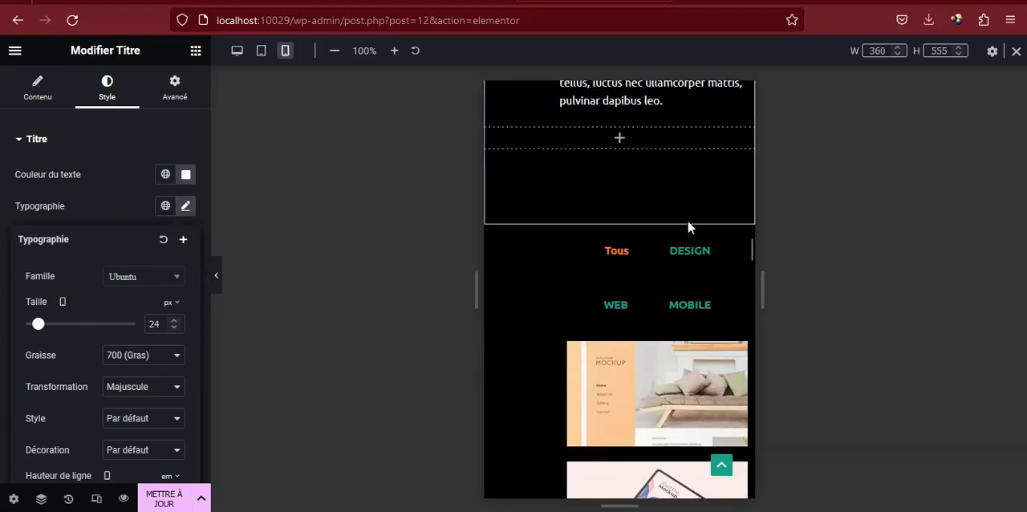
{"action": "scroll", "coordinate": [675, 190], "scroll_direction": "down", "scroll_amount": 10}
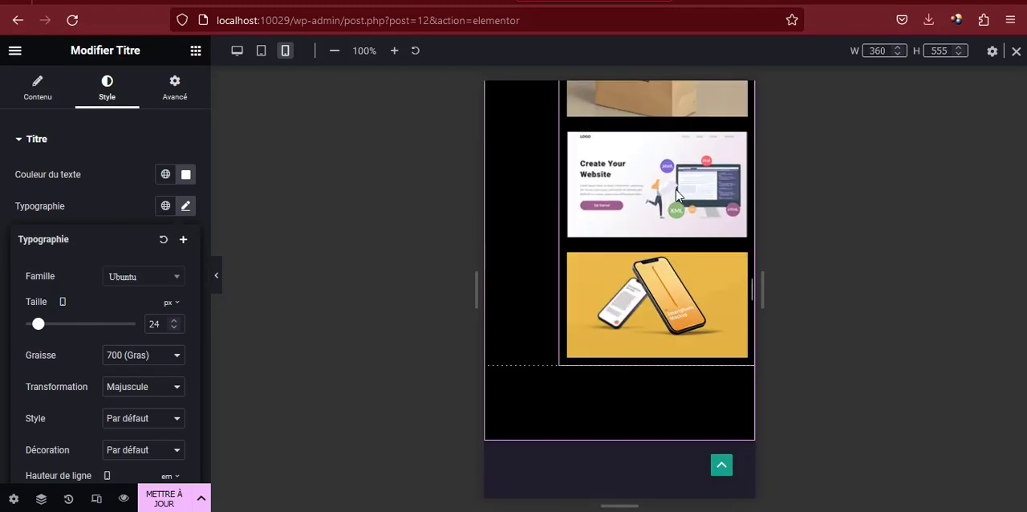
{"action": "scroll", "coordinate": [674, 188], "scroll_direction": "down", "scroll_amount": 2}
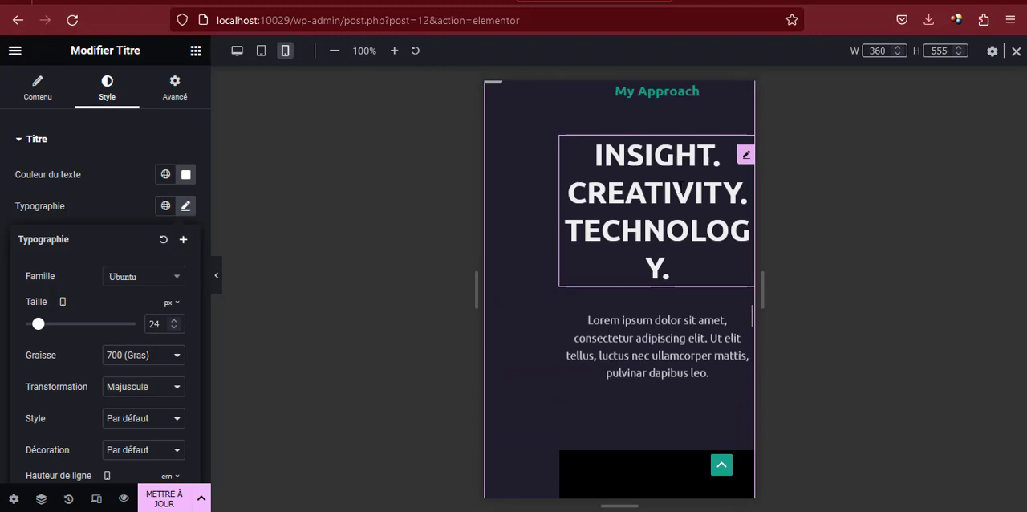
{"action": "left_click", "coordinate": [745, 144]}
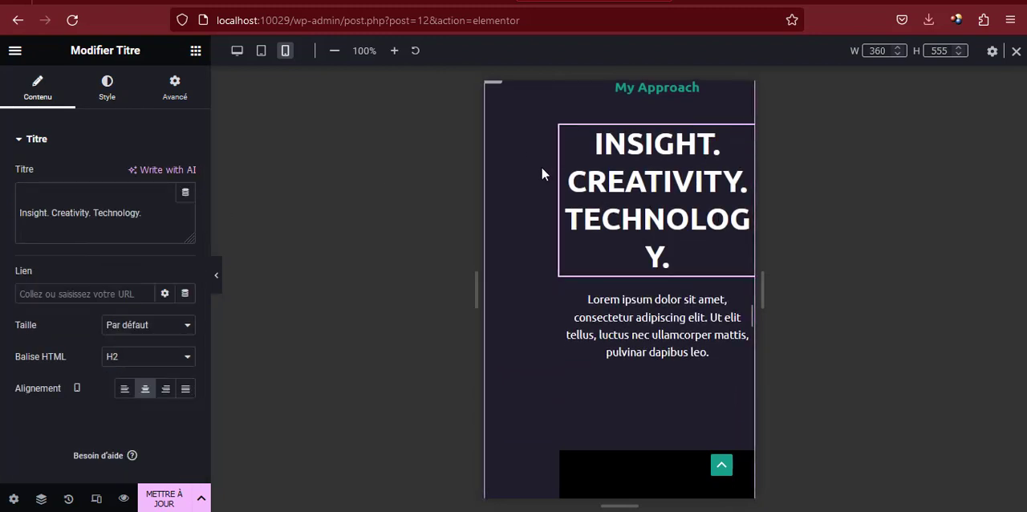
{"action": "scroll", "coordinate": [534, 164], "scroll_direction": "up", "scroll_amount": 2}
{"action": "left_click", "coordinate": [492, 152]}
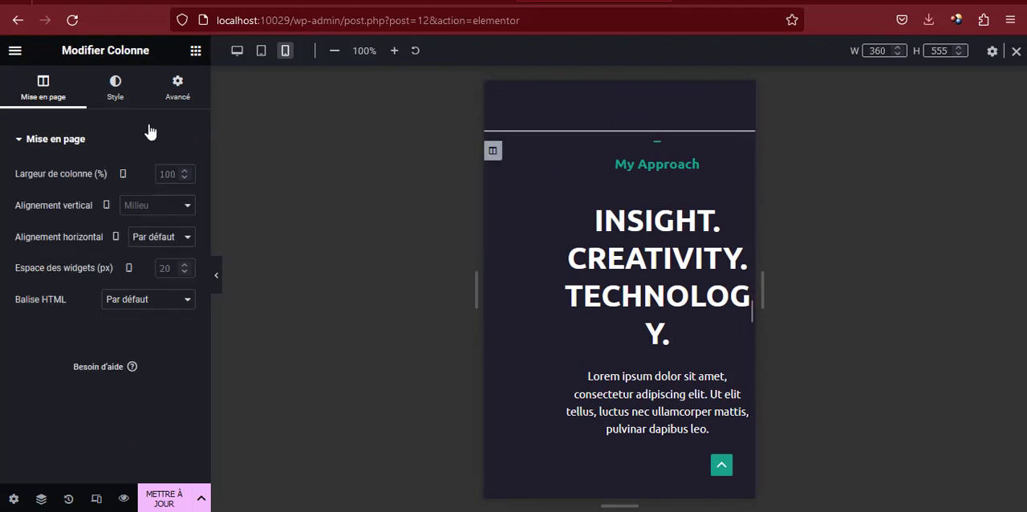
{"action": "left_click", "coordinate": [179, 88]}
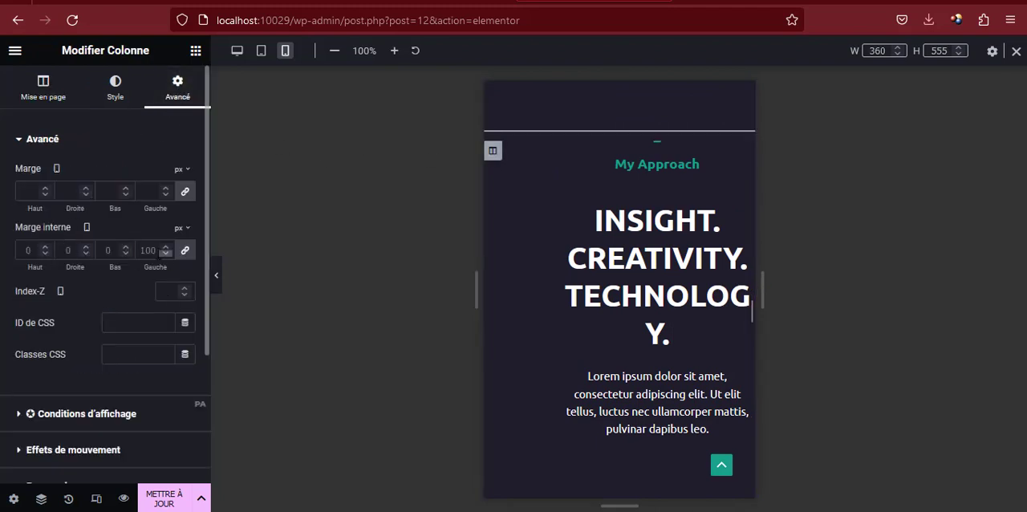
{"action": "left_click", "coordinate": [186, 257]}
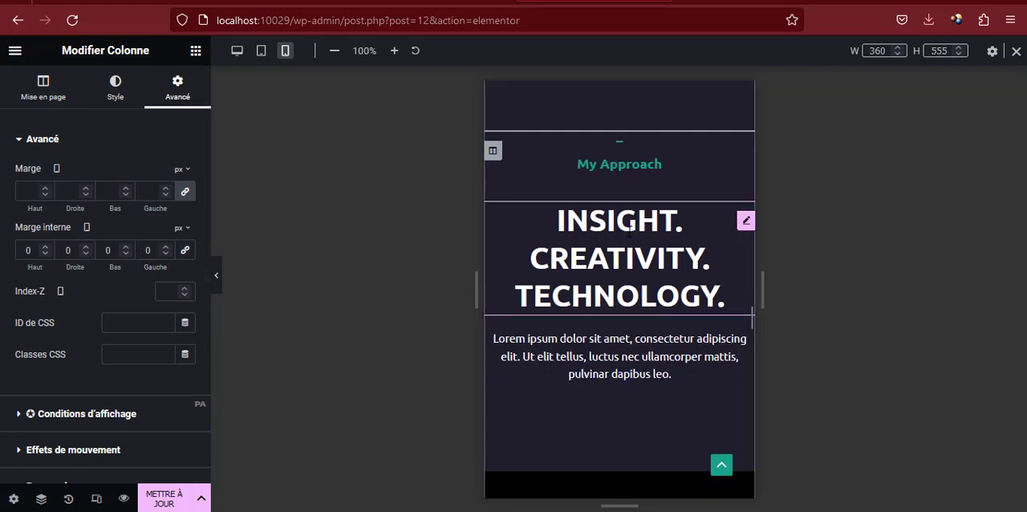
Set the mobile padding of the filterable portfolio gallery's column to 0 px on all four linked sides
{"action": "scroll", "coordinate": [677, 230], "scroll_direction": "up", "scroll_amount": 2}
{"action": "scroll", "coordinate": [677, 230], "scroll_direction": "down", "scroll_amount": 3}
{"action": "scroll", "coordinate": [664, 217], "scroll_direction": "up", "scroll_amount": 10}
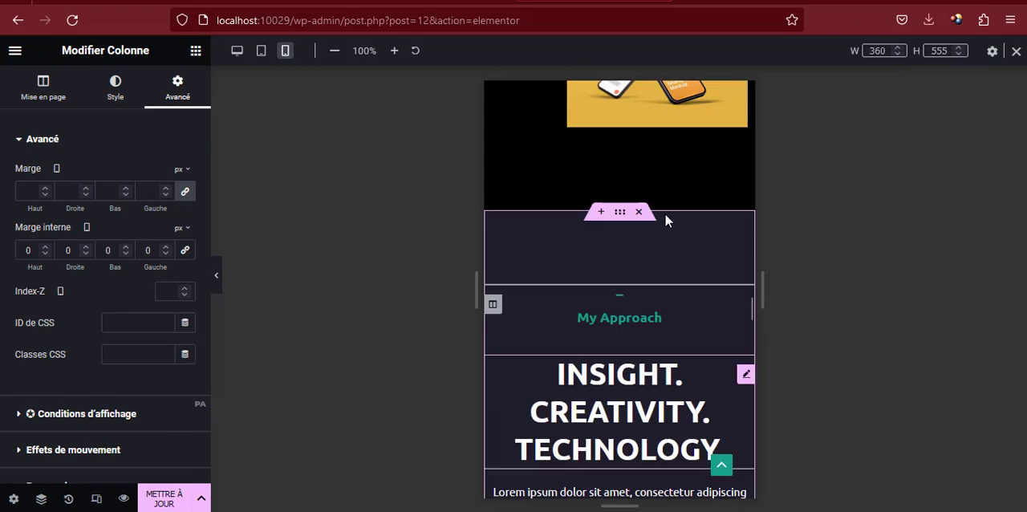
{"action": "scroll", "coordinate": [658, 200], "scroll_direction": "up", "scroll_amount": 1}
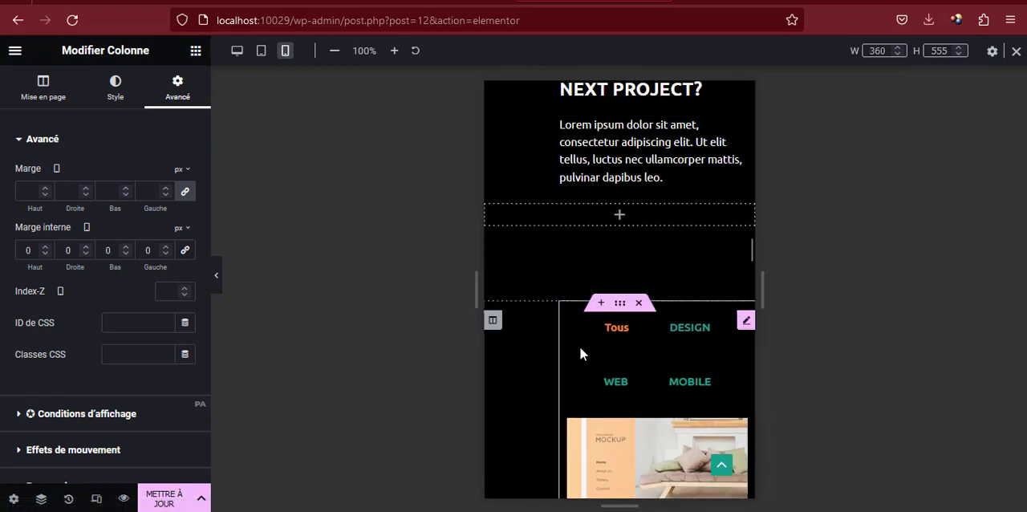
{"action": "left_click", "coordinate": [495, 324]}
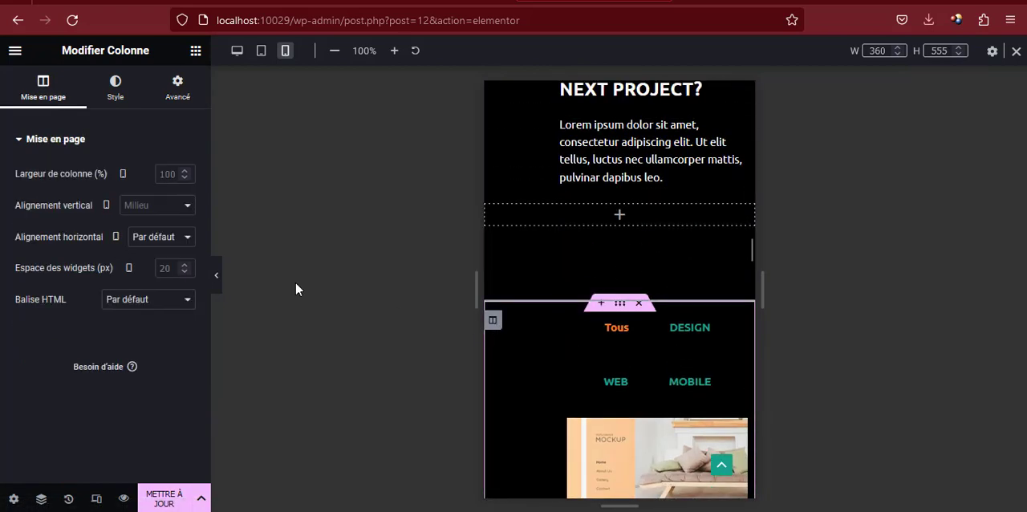
{"action": "left_click", "coordinate": [175, 85]}
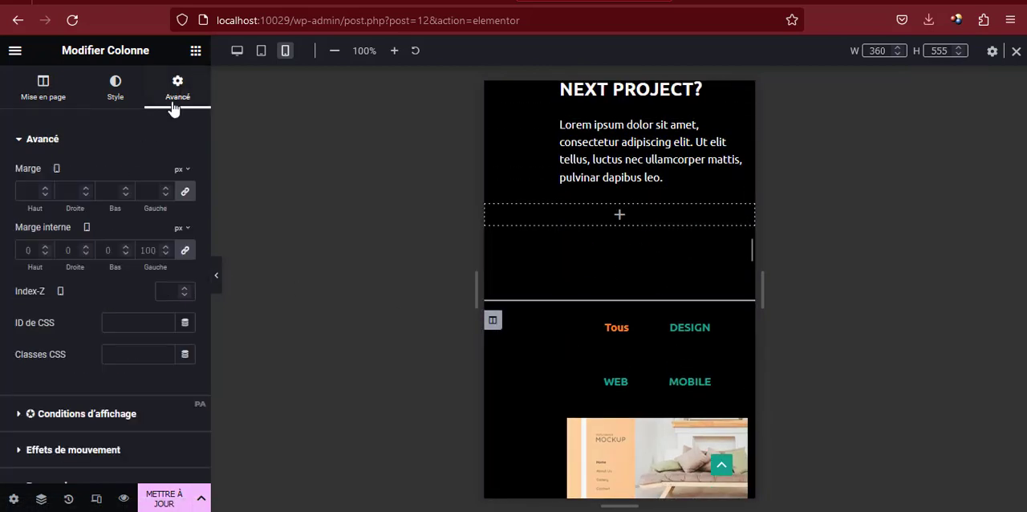
{"action": "left_click", "coordinate": [184, 250]}
Set the mobile padding of the My Works heading's column to 0 px on all four linked sides
{"action": "scroll", "coordinate": [569, 244], "scroll_direction": "down", "scroll_amount": 6}
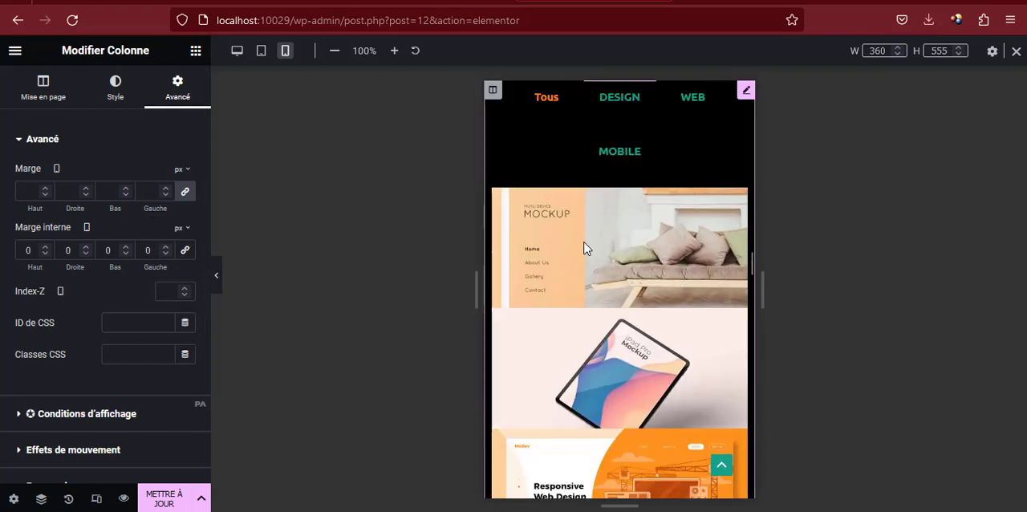
{"action": "scroll", "coordinate": [596, 225], "scroll_direction": "up", "scroll_amount": 12}
{"action": "scroll", "coordinate": [594, 221], "scroll_direction": "down", "scroll_amount": 3}
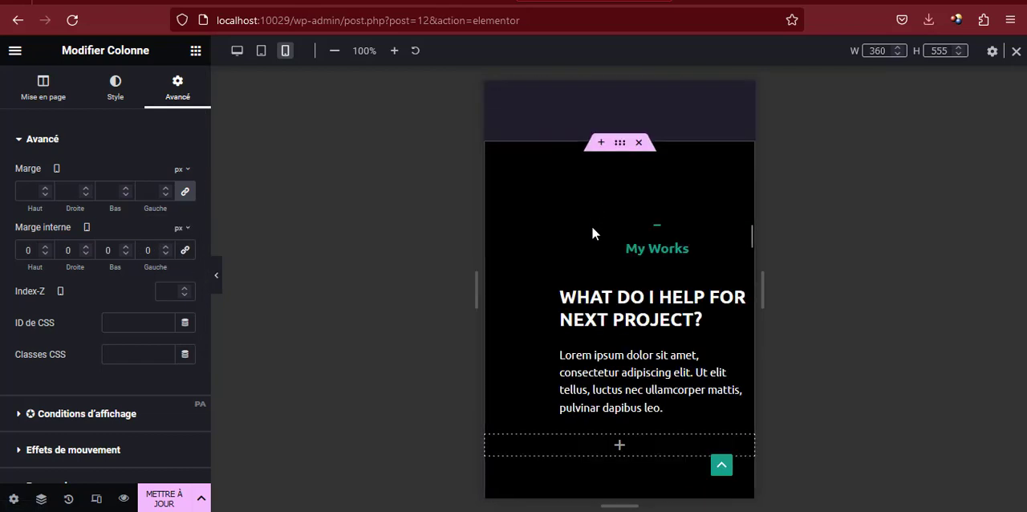
{"action": "left_click", "coordinate": [493, 235]}
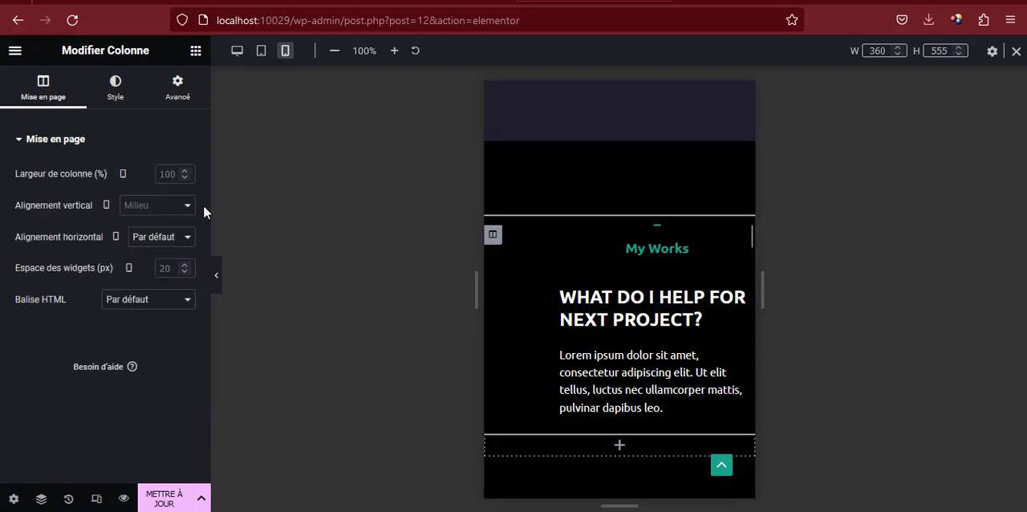
{"action": "left_click", "coordinate": [171, 97]}
{"action": "left_click", "coordinate": [185, 251]}
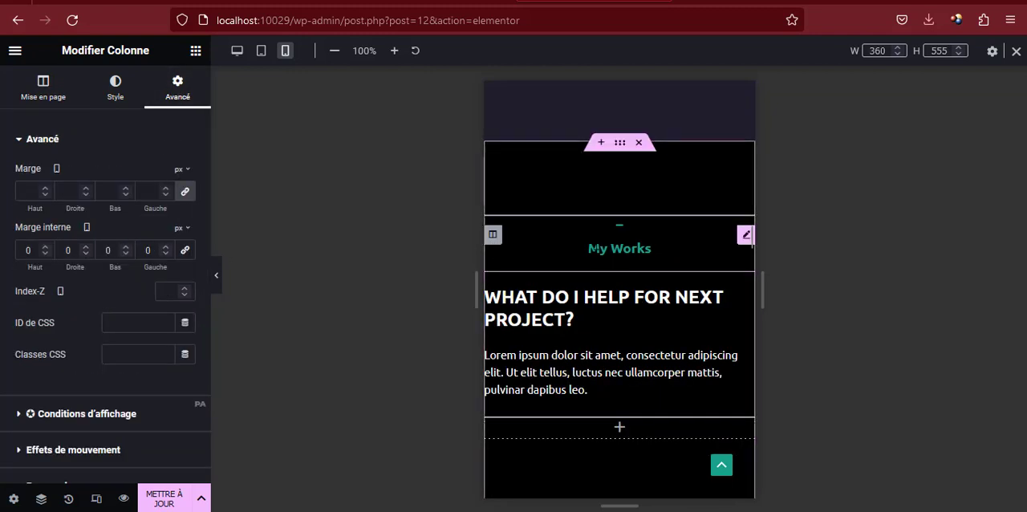
Set the mobile padding of the My Clients heading's column to 0 px on all four linked sides
{"action": "scroll", "coordinate": [674, 330], "scroll_direction": "down", "scroll_amount": 3}
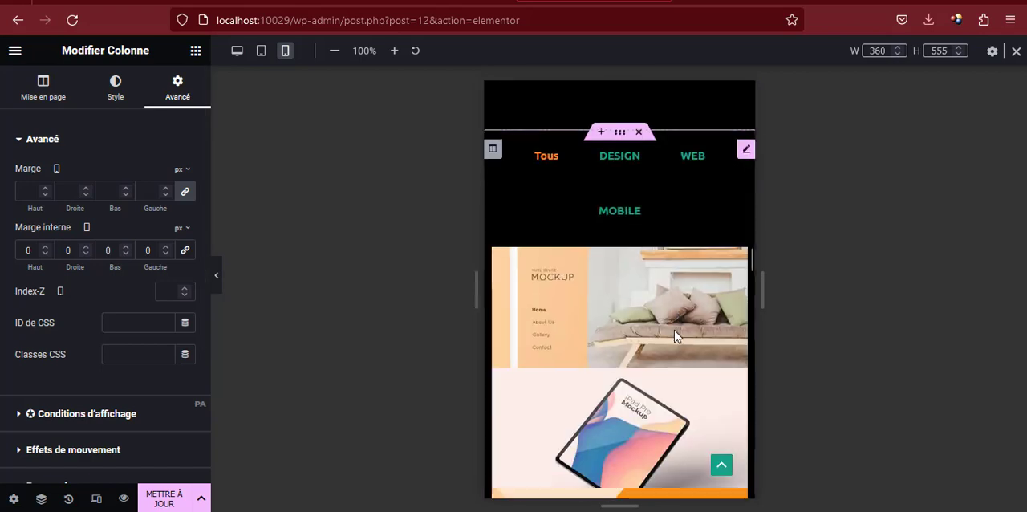
{"action": "scroll", "coordinate": [674, 330], "scroll_direction": "down", "scroll_amount": 15}
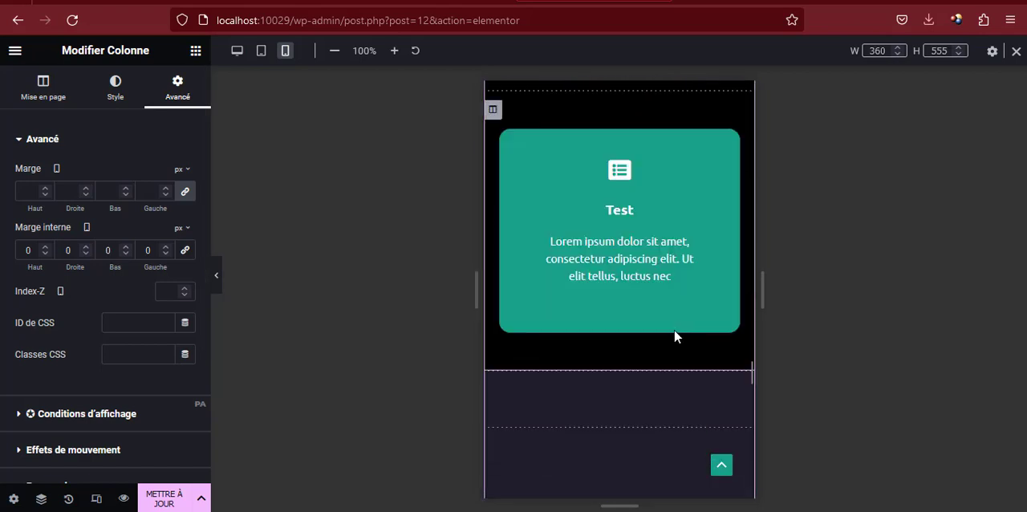
{"action": "scroll", "coordinate": [674, 337], "scroll_direction": "down", "scroll_amount": 10}
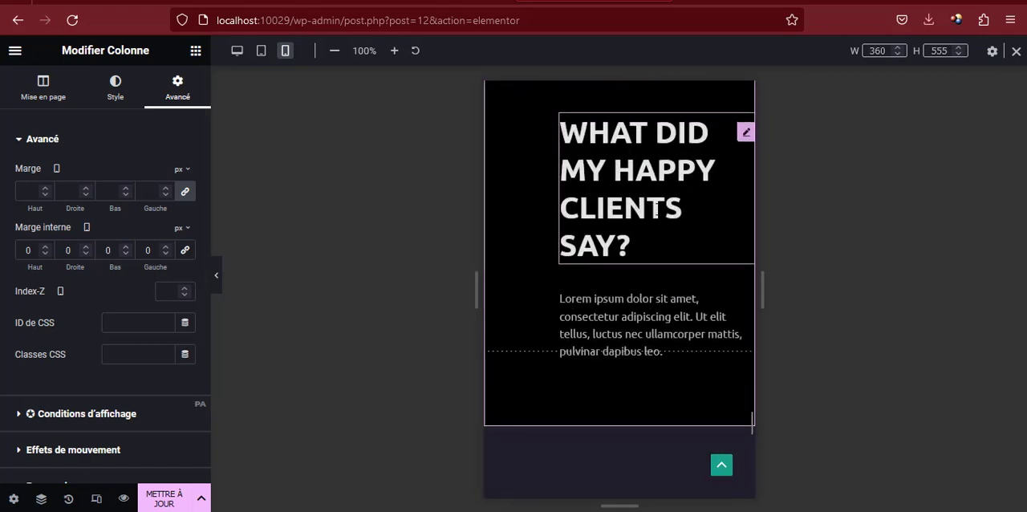
{"action": "scroll", "coordinate": [656, 208], "scroll_direction": "up", "scroll_amount": 3}
{"action": "left_click", "coordinate": [492, 200]}
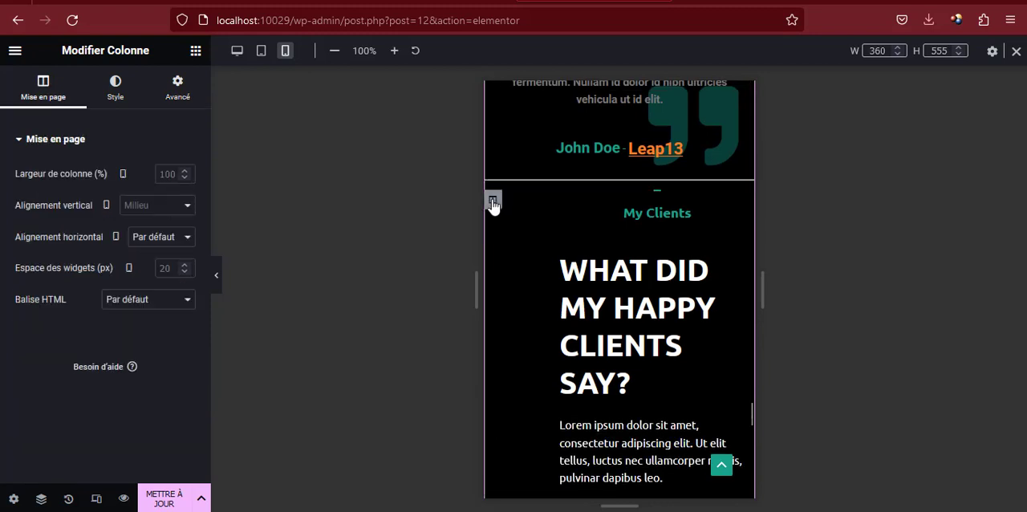
{"action": "left_click", "coordinate": [179, 90]}
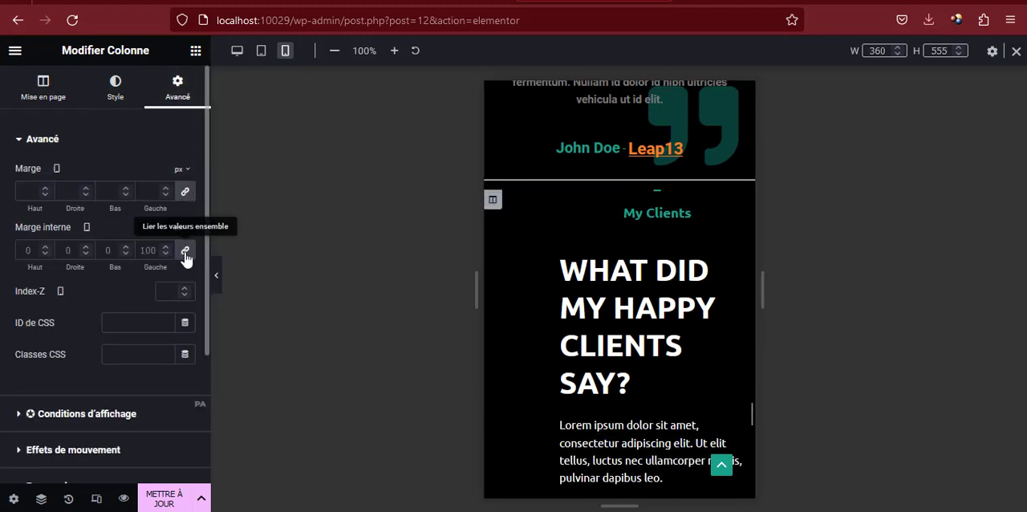
{"action": "left_click", "coordinate": [185, 253]}
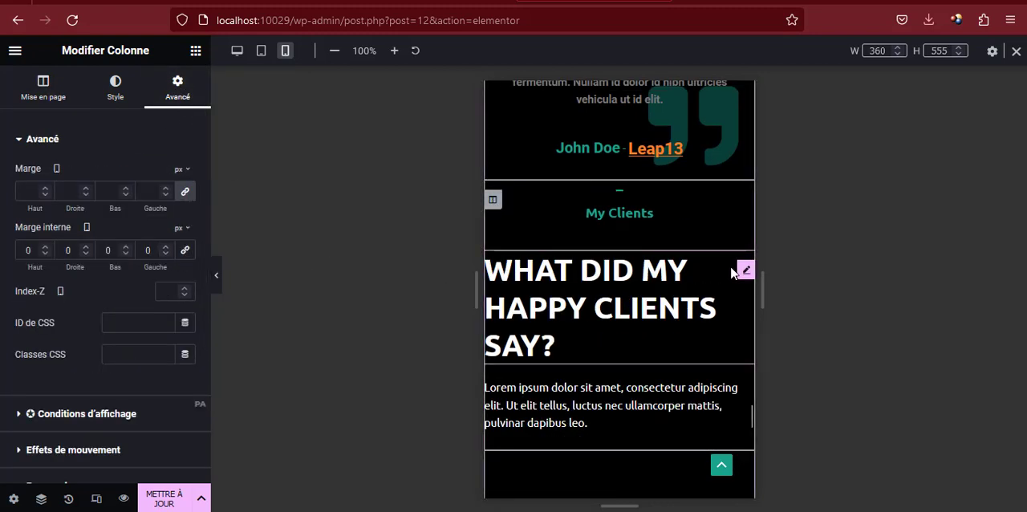
Set the mobile text size of the My Clients heading "WHAT DID MY HAPPY CLIENTS SAY?" to 26 px
{"action": "left_click", "coordinate": [744, 271]}
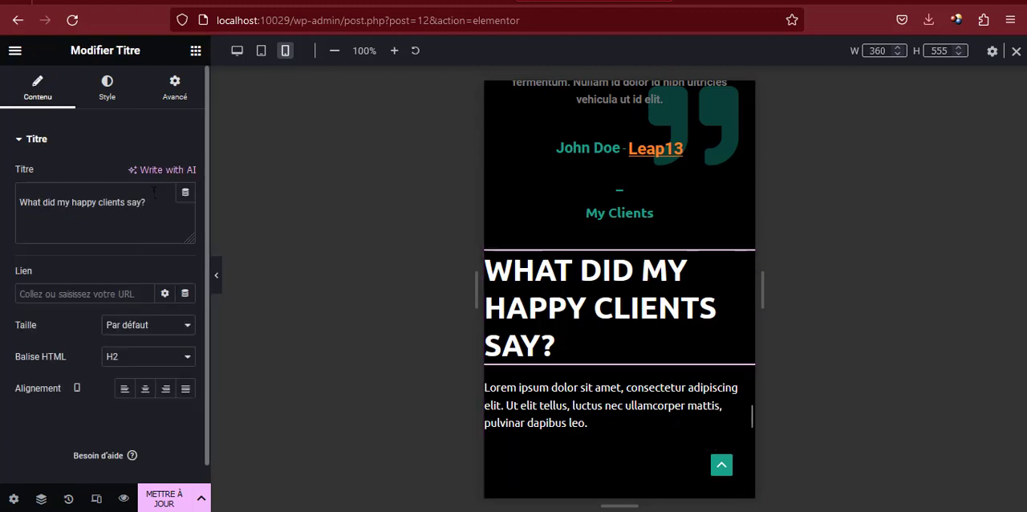
{"action": "left_click", "coordinate": [108, 87]}
{"action": "left_click", "coordinate": [184, 207]}
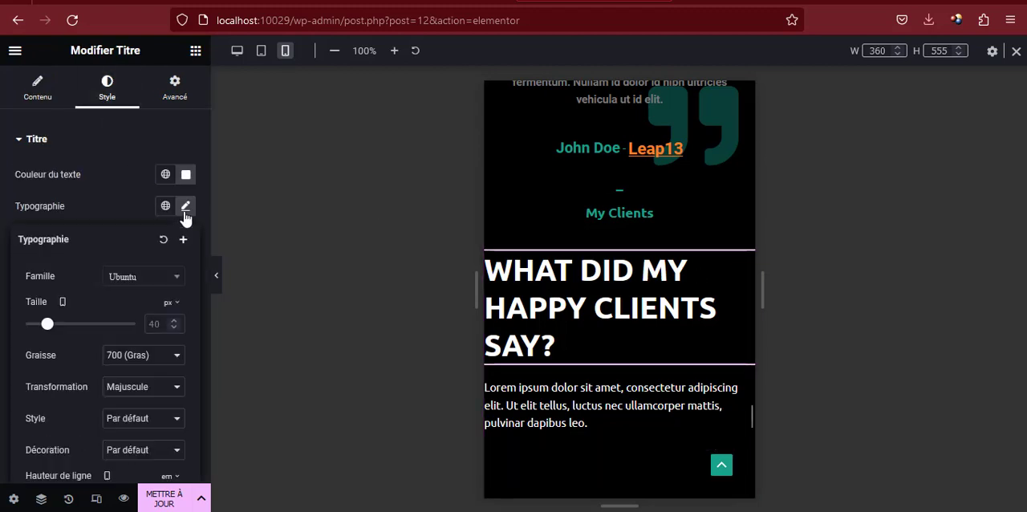
{"action": "left_click_drag", "start_coordinate": [55, 331], "coordinate": [41, 331]}
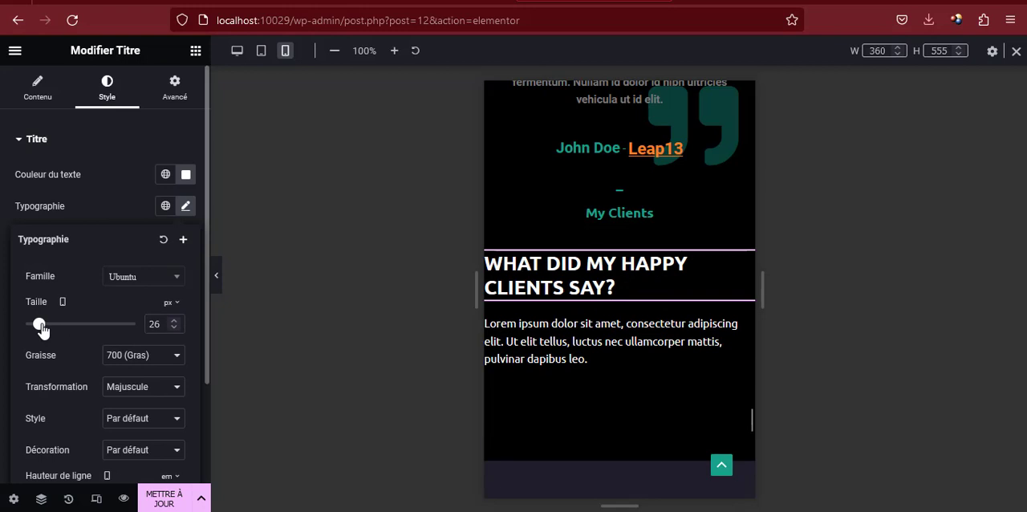
Set the mobile padding of the Contact Me heading's column to 0 px on all four linked sides
{"action": "scroll", "coordinate": [597, 305], "scroll_direction": "down", "scroll_amount": 5}
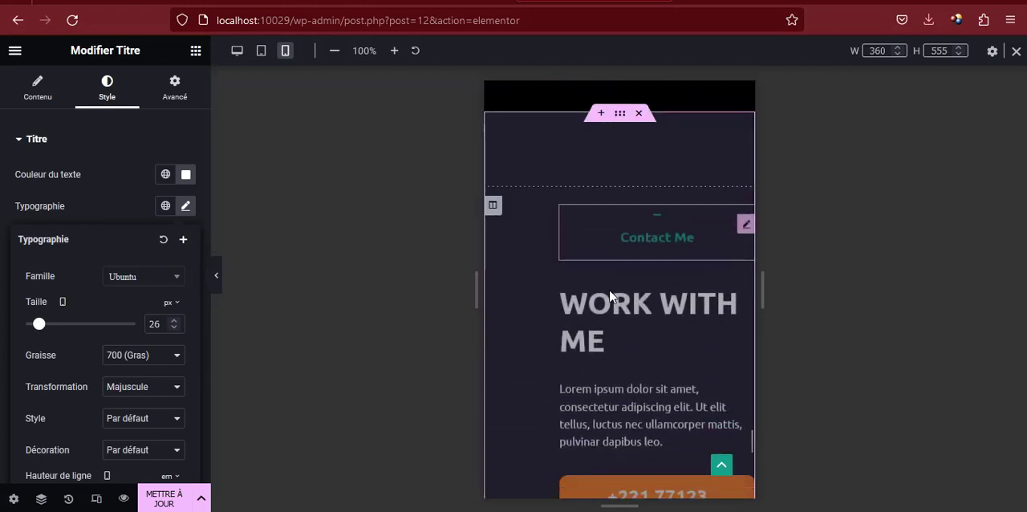
{"action": "left_click", "coordinate": [492, 171]}
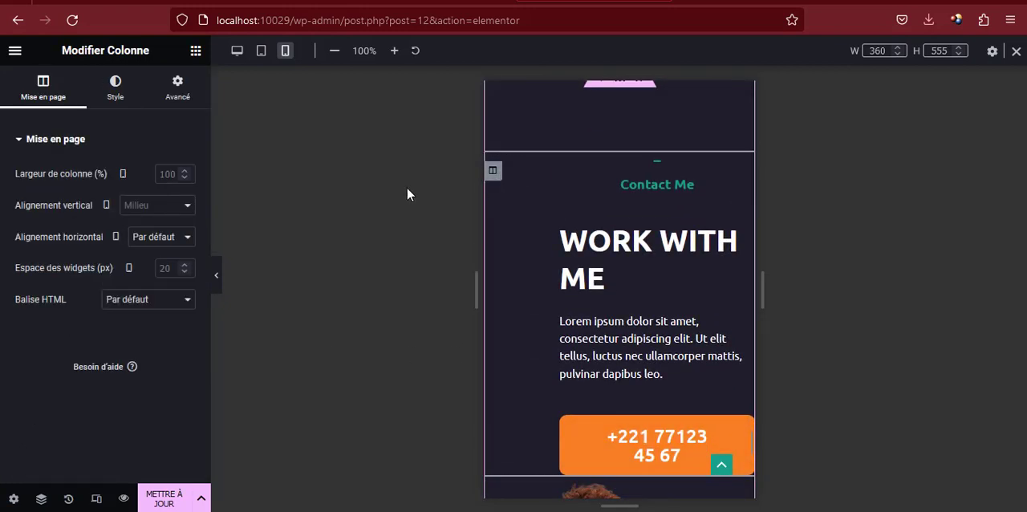
{"action": "left_click", "coordinate": [174, 84]}
{"action": "left_click", "coordinate": [185, 251]}
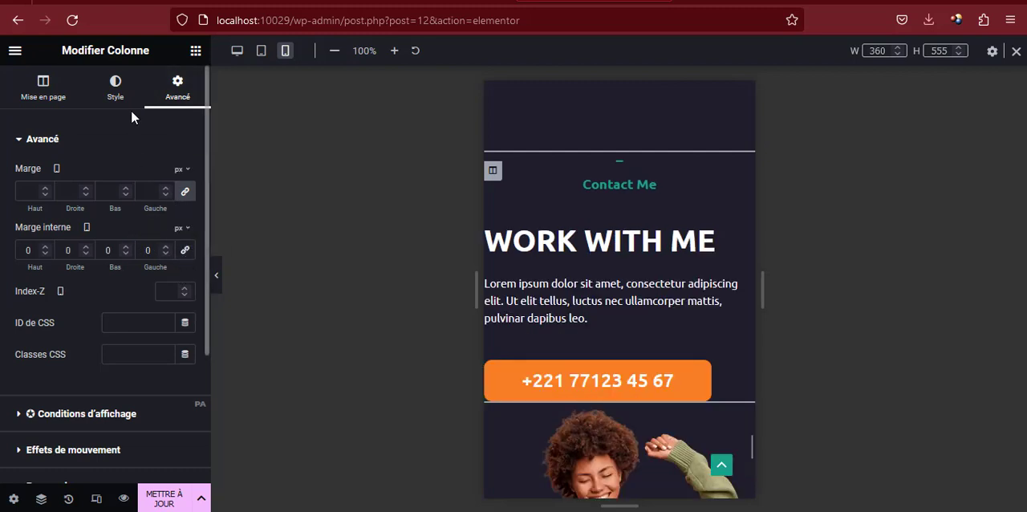
Set the mobile text size of the Contact Me heading "WORK WITH ME" to 30 px
{"action": "left_click", "coordinate": [113, 80]}
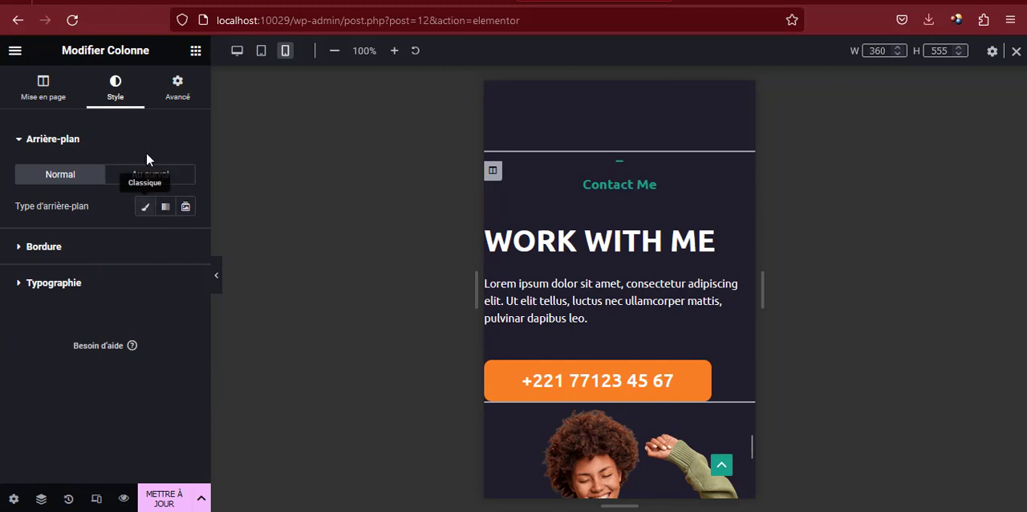
{"action": "left_click", "coordinate": [548, 241]}
{"action": "left_click", "coordinate": [107, 89]}
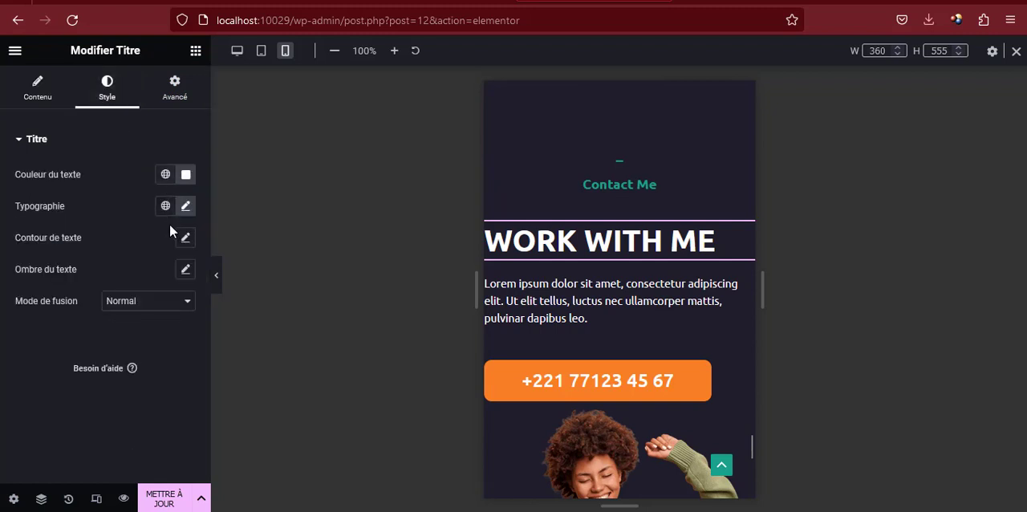
{"action": "left_click", "coordinate": [186, 207]}
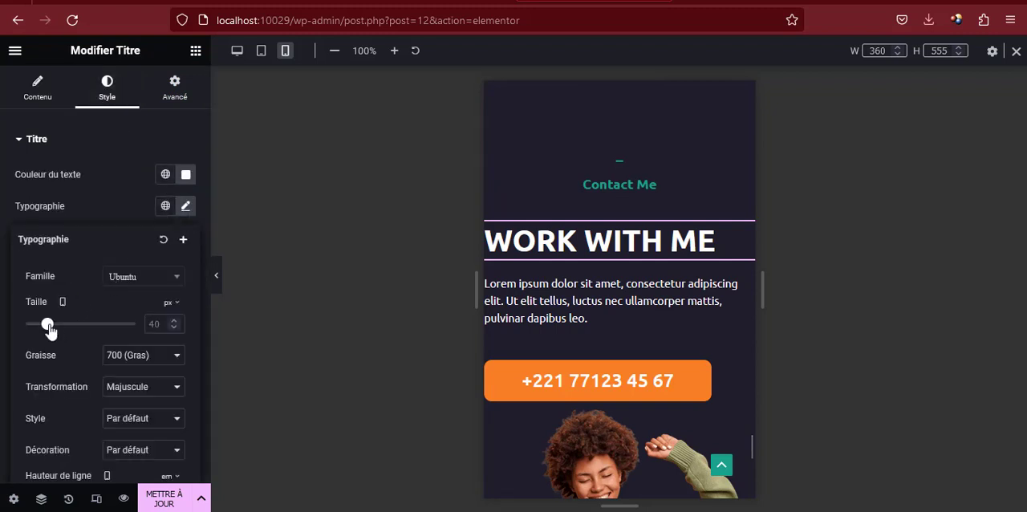
{"action": "left_click_drag", "start_coordinate": [49, 330], "coordinate": [41, 326]}
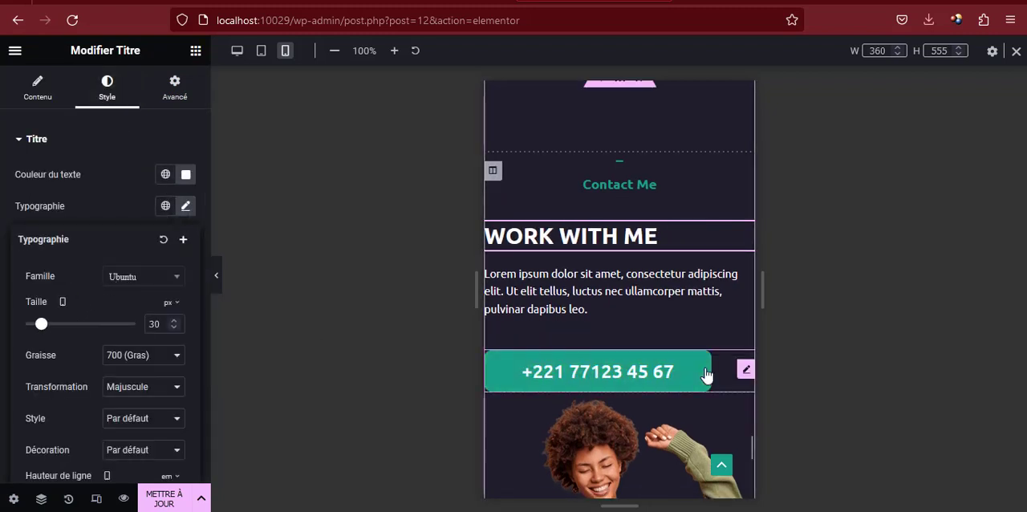
Center the orange phone number button in the Contact Me section for mobile and update the page
{"action": "scroll", "coordinate": [706, 375], "scroll_direction": "down", "scroll_amount": 2}
{"action": "left_click", "coordinate": [745, 220]}
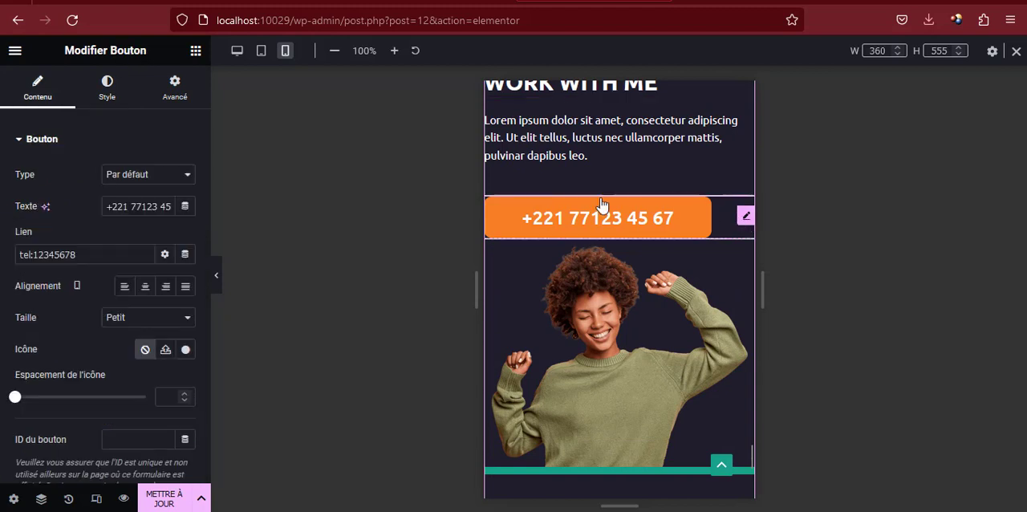
{"action": "left_click", "coordinate": [146, 287]}
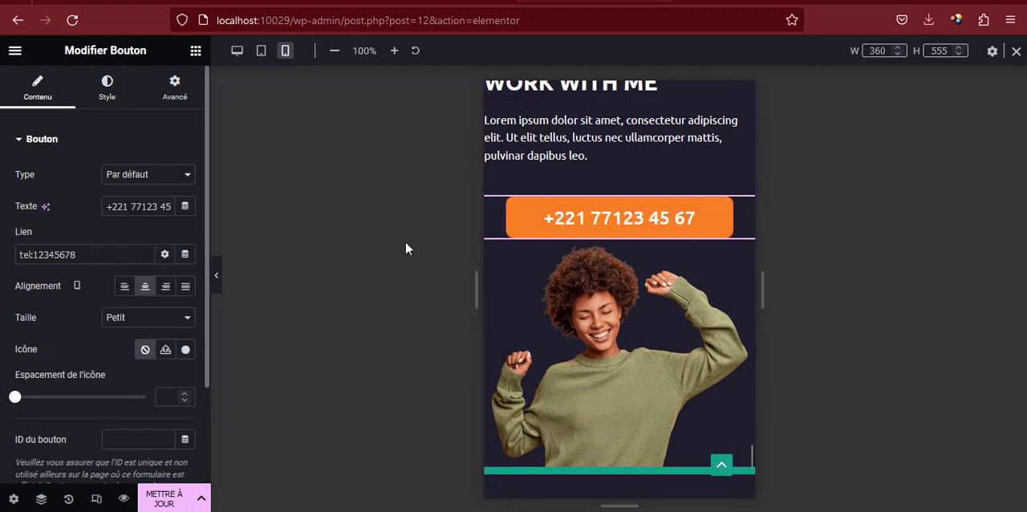
{"action": "scroll", "coordinate": [625, 293], "scroll_direction": "down", "scroll_amount": 5}
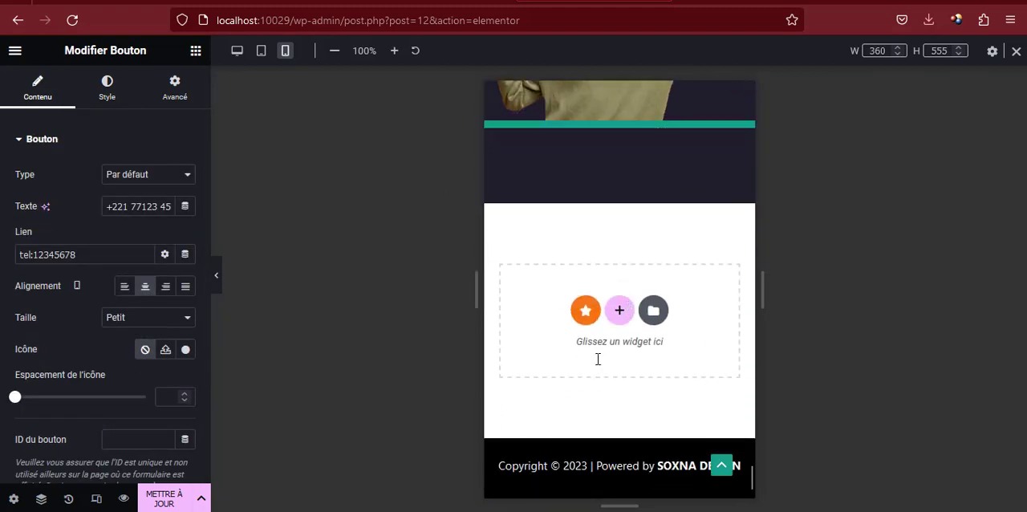
{"action": "left_click", "coordinate": [164, 498]}
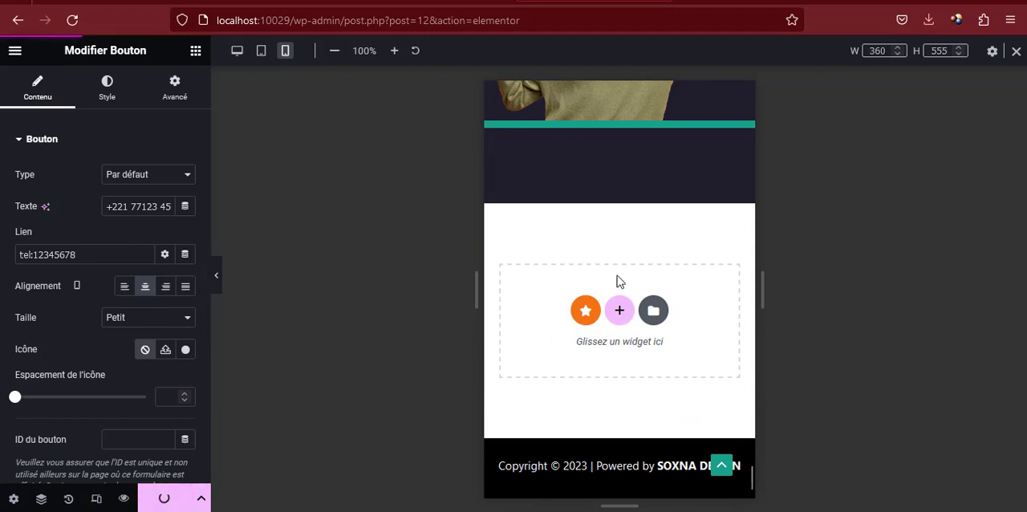
Check the page's sections in the mobile layout and in the tablet portrait layout from the introduction to the footer
{"action": "scroll", "coordinate": [618, 279], "scroll_direction": "up", "scroll_amount": 15}
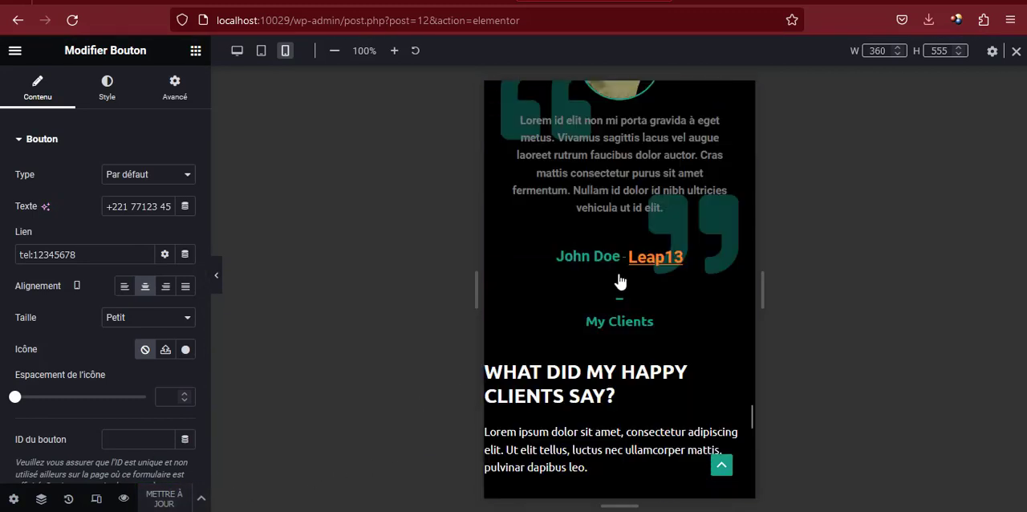
{"action": "scroll", "coordinate": [537, 257], "scroll_direction": "up", "scroll_amount": 15}
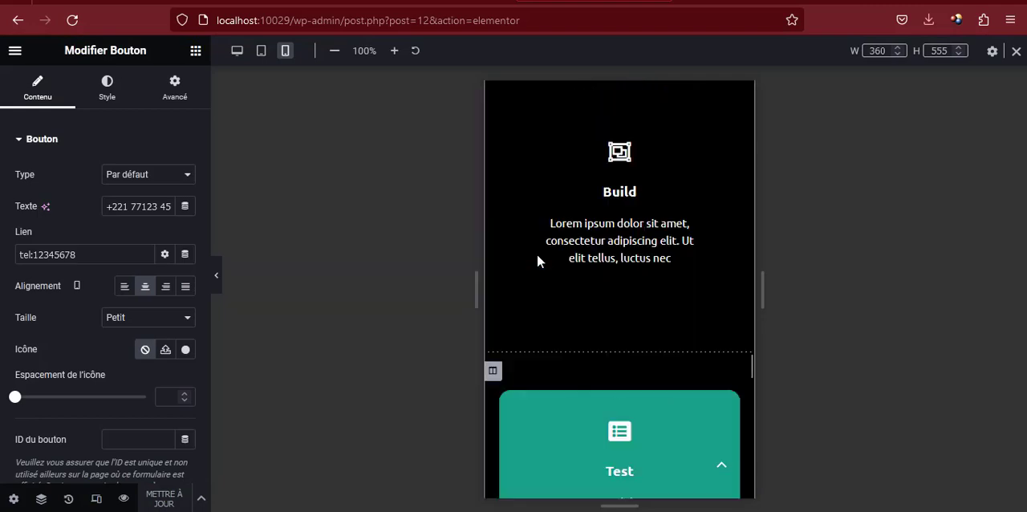
{"action": "scroll", "coordinate": [538, 257], "scroll_direction": "up", "scroll_amount": 20}
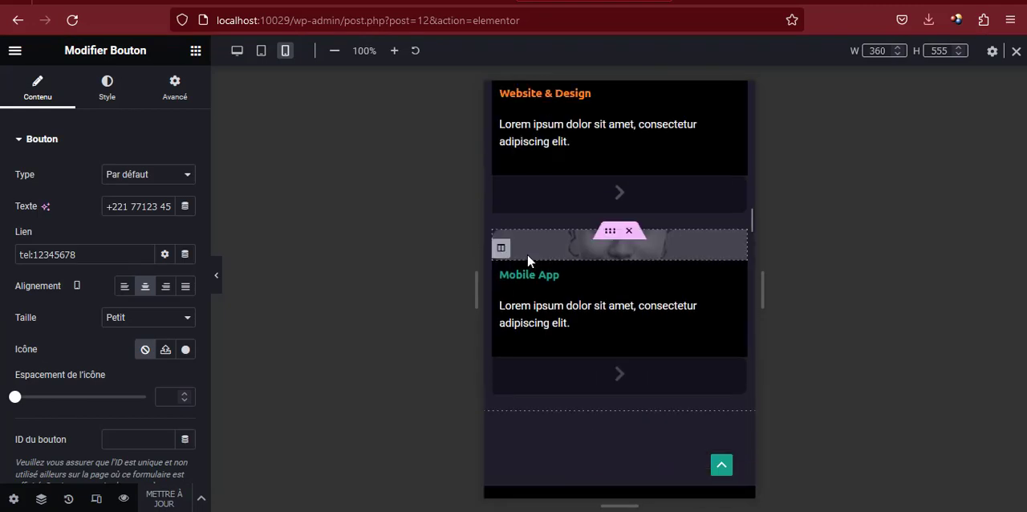
{"action": "left_click", "coordinate": [260, 52]}
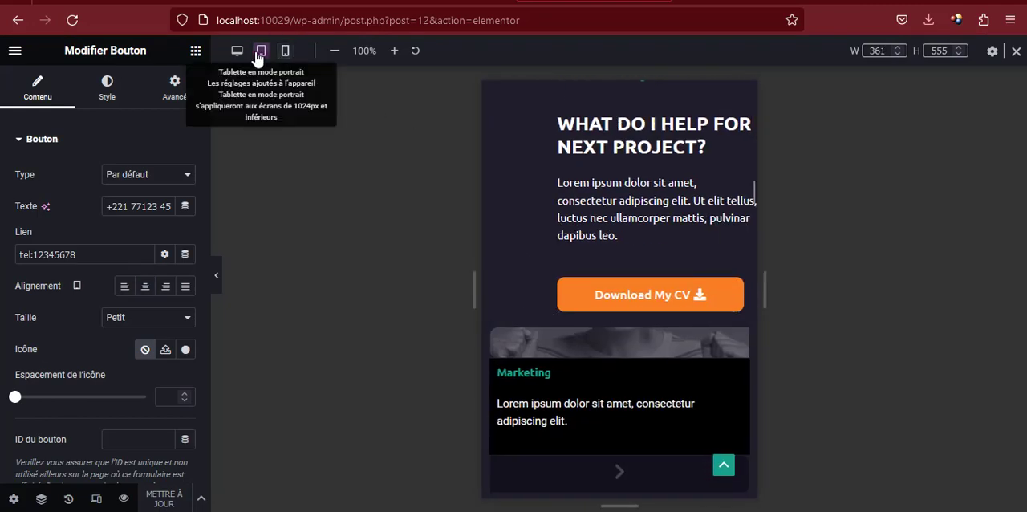
{"action": "scroll", "coordinate": [566, 163], "scroll_direction": "down", "scroll_amount": 10}
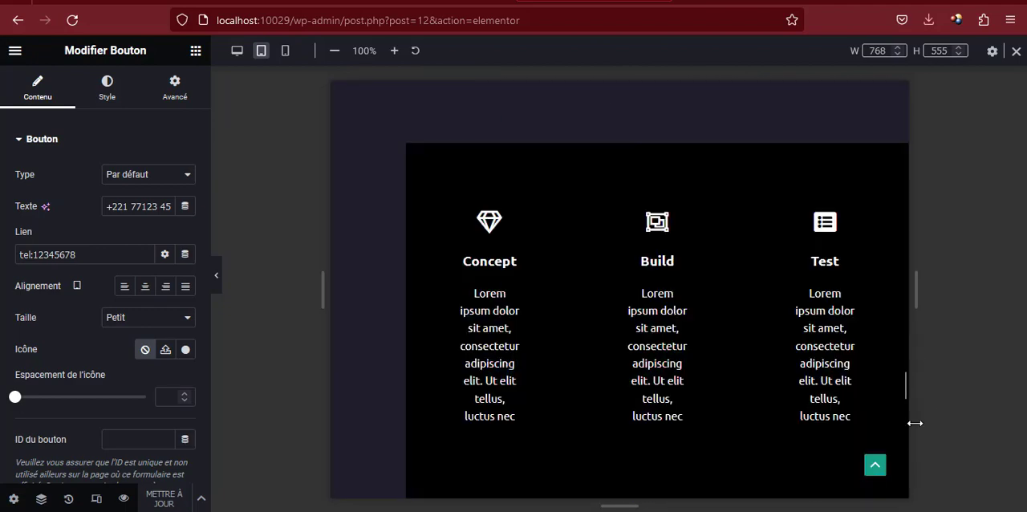
{"action": "left_click", "coordinate": [877, 476]}
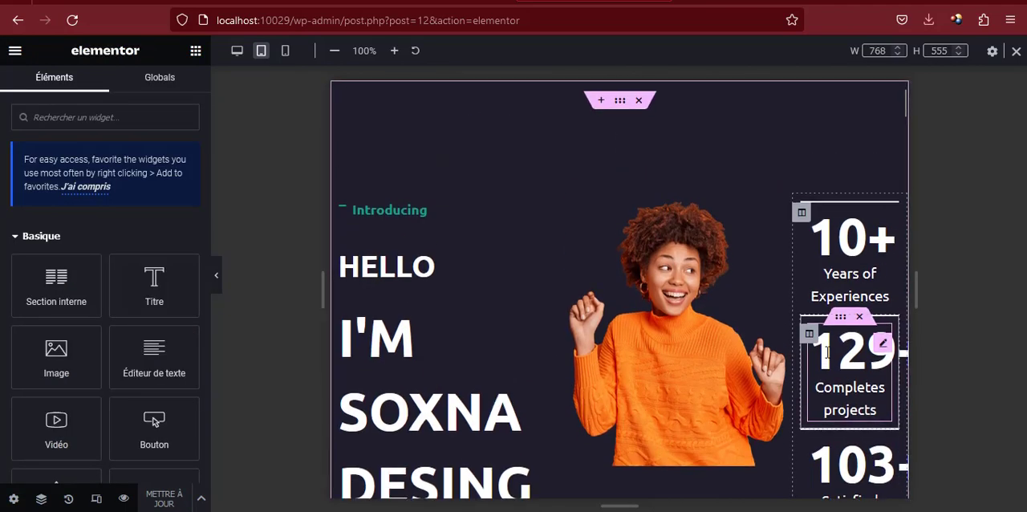
{"action": "scroll", "coordinate": [822, 354], "scroll_direction": "down", "scroll_amount": 6}
{"action": "scroll", "coordinate": [822, 354], "scroll_direction": "down", "scroll_amount": 10}
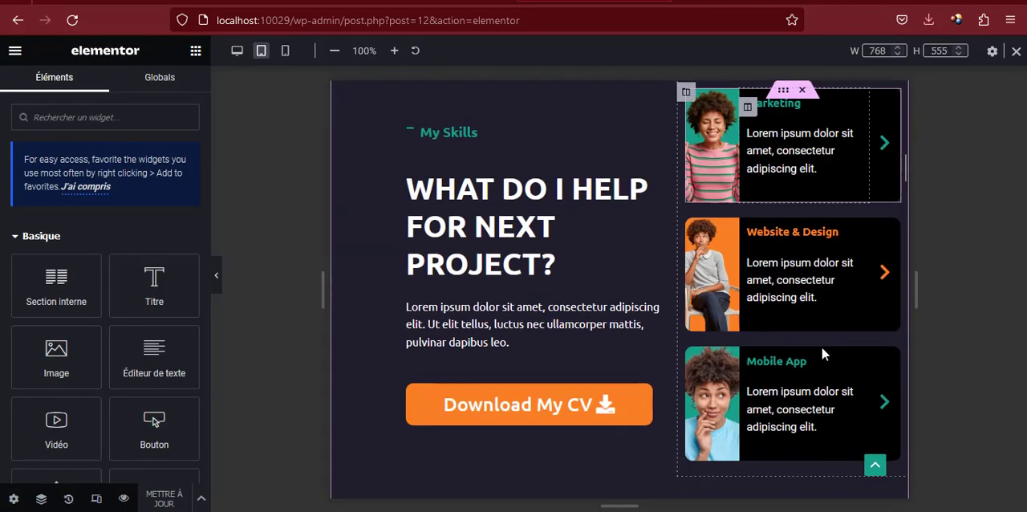
{"action": "scroll", "coordinate": [823, 354], "scroll_direction": "down", "scroll_amount": 15}
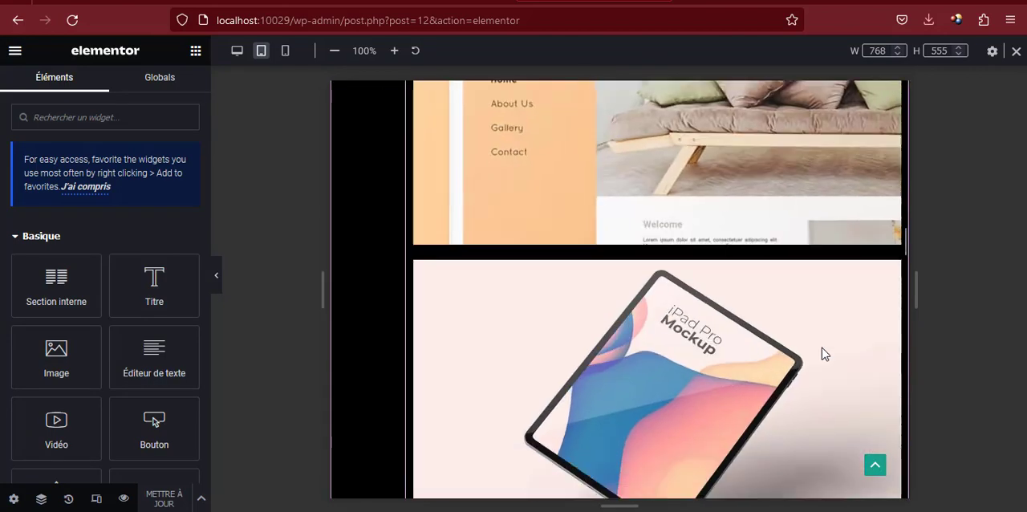
{"action": "scroll", "coordinate": [822, 353], "scroll_direction": "down", "scroll_amount": 15}
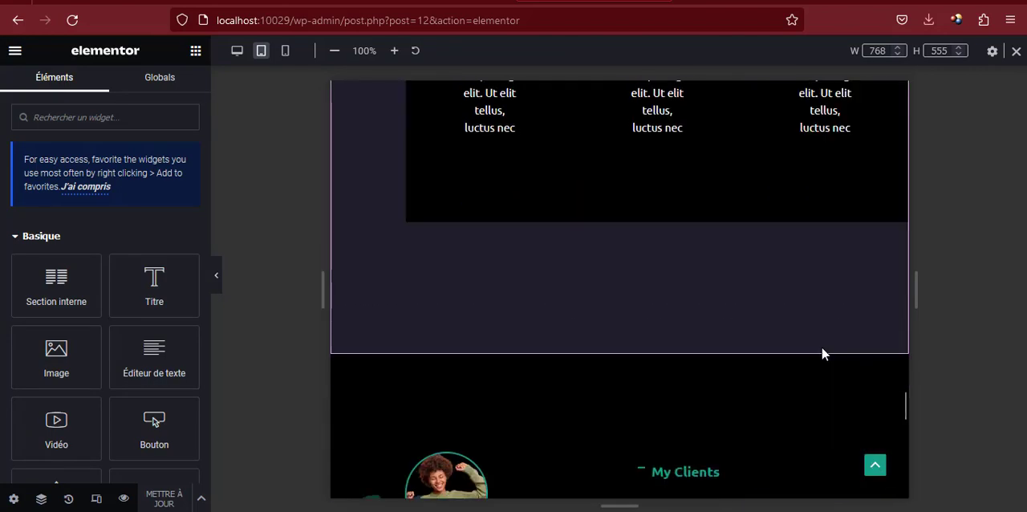
{"action": "scroll", "coordinate": [823, 354], "scroll_direction": "down", "scroll_amount": 3}
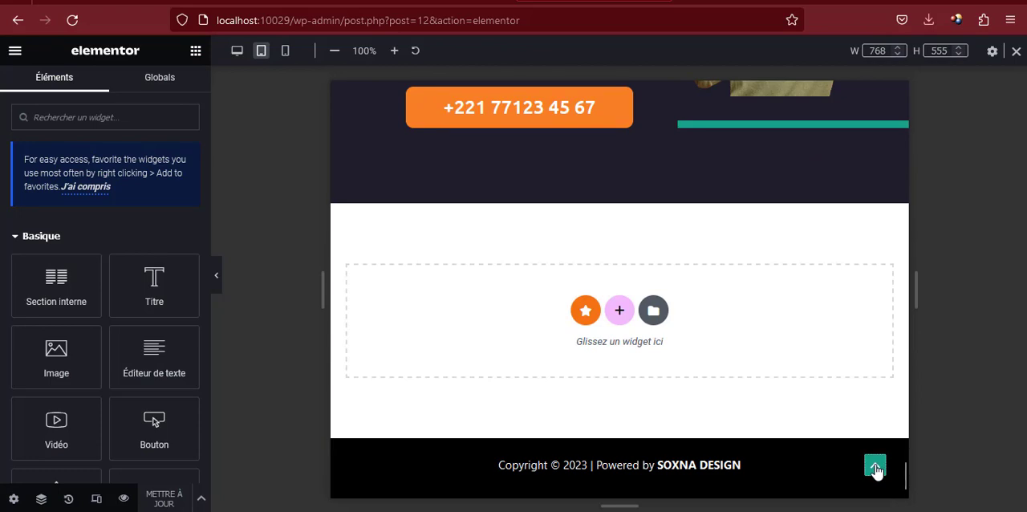
{"action": "left_click", "coordinate": [876, 469]}
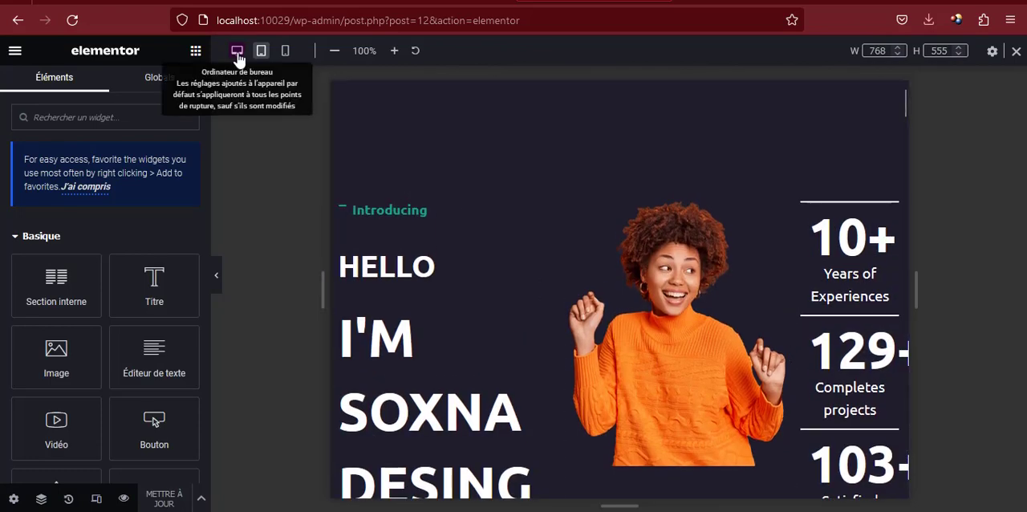
Switch the preview to the desktop layout and check the homepage's sections from the introduction downwards
{"action": "left_click", "coordinate": [238, 53]}
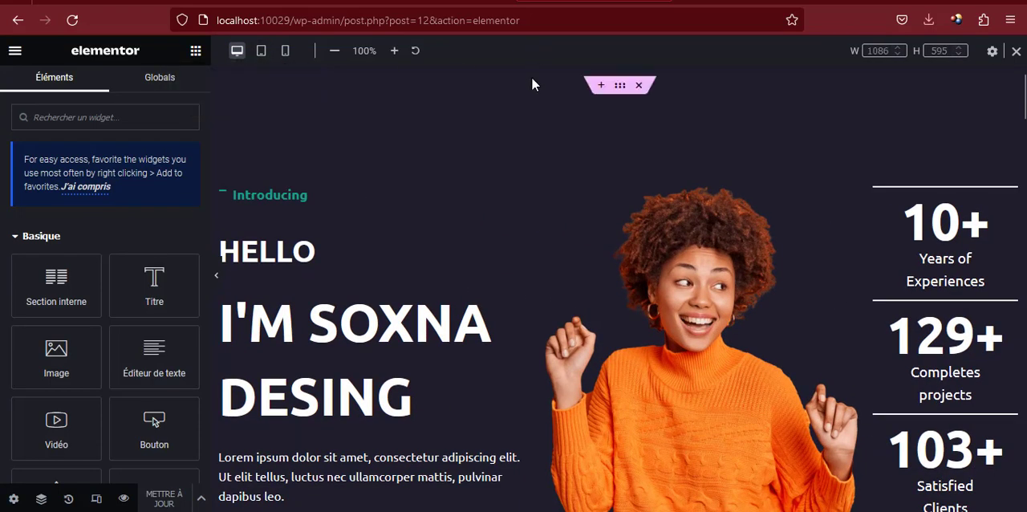
{"action": "scroll", "coordinate": [532, 138], "scroll_direction": "down", "scroll_amount": 12}
{"action": "scroll", "coordinate": [533, 141], "scroll_direction": "down", "scroll_amount": 15}
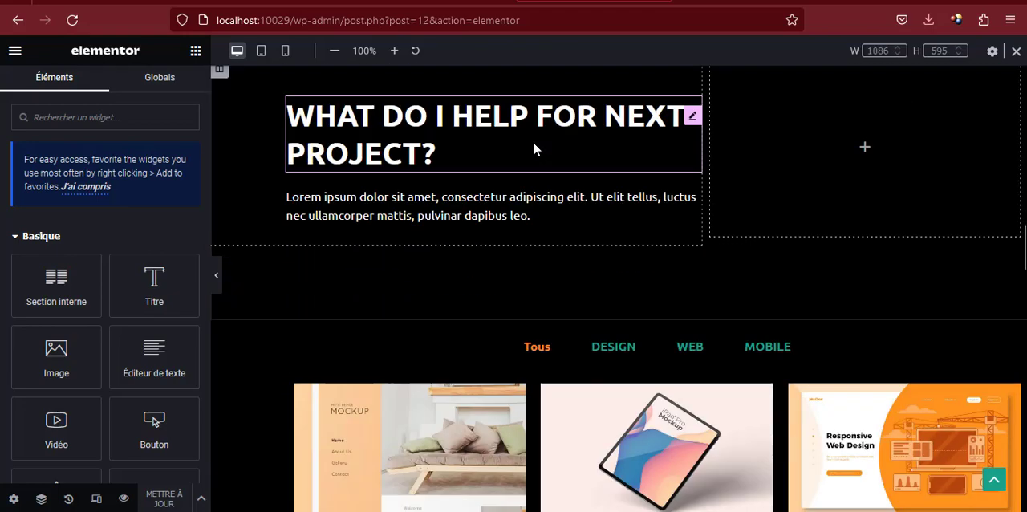
{"action": "scroll", "coordinate": [532, 142], "scroll_direction": "down", "scroll_amount": 10}
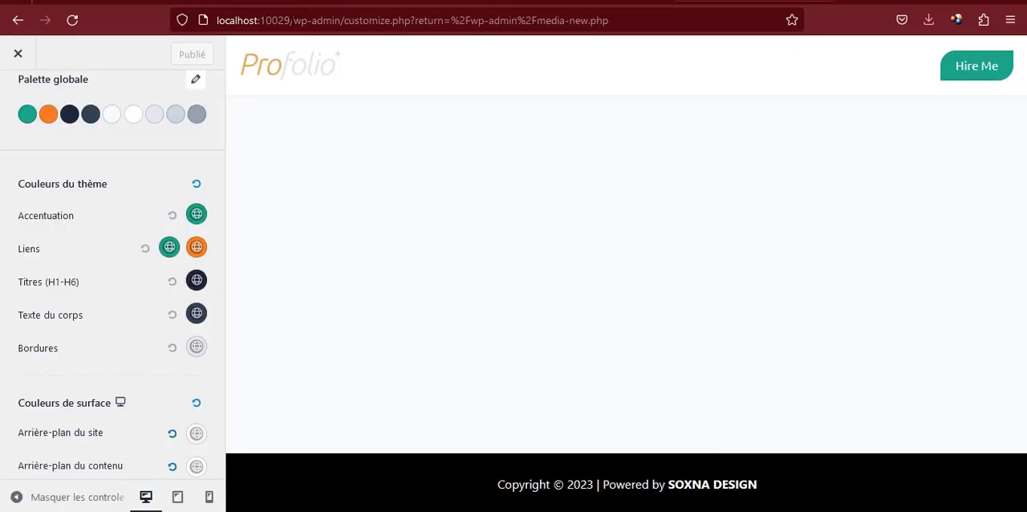
Open the live site at localhost:10029/ and examine its sections from the introduction to the footer, finishing back at the page's beginning
{"action": "left_click_drag", "start_coordinate": [293, 20], "coordinate": [833, 19]}
{"action": "key", "text": "BackSpace"}
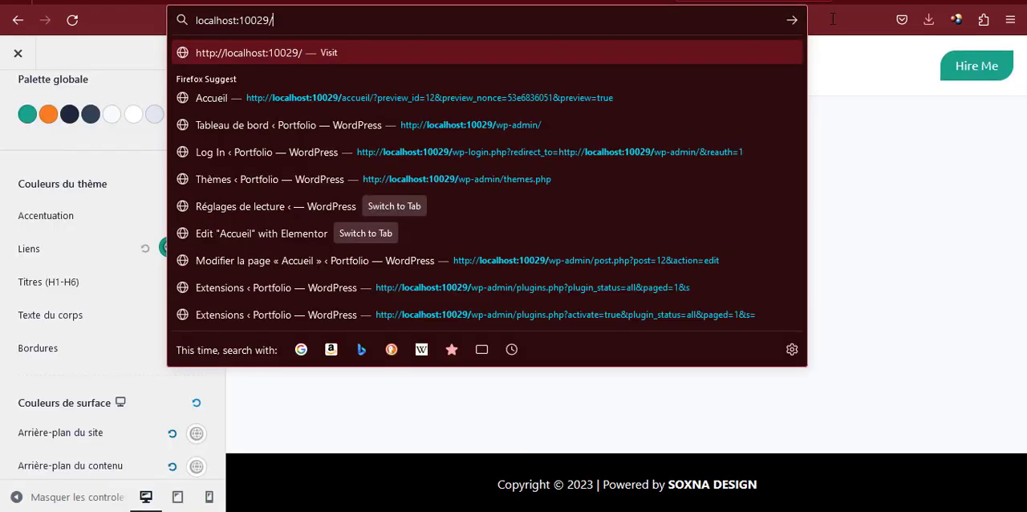
{"action": "key", "text": "Return"}
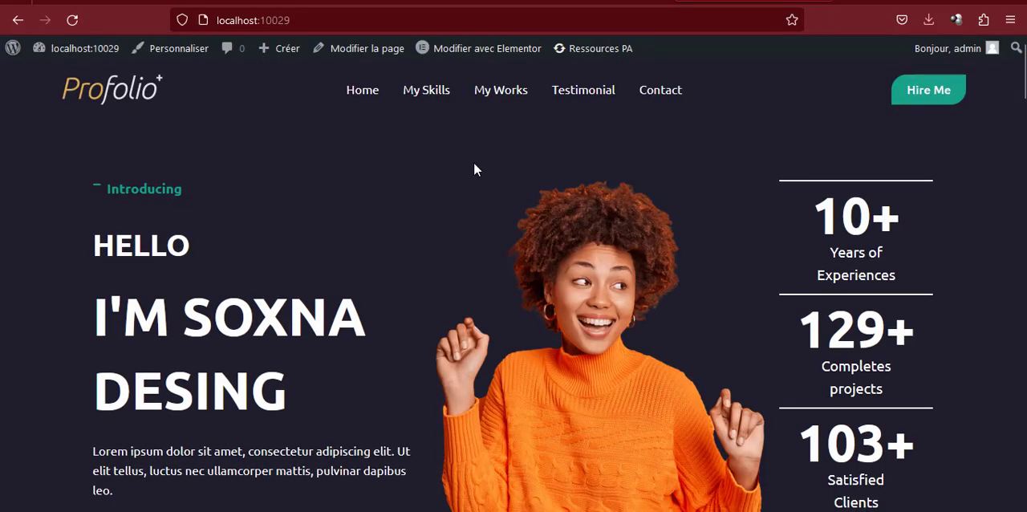
{"action": "scroll", "coordinate": [473, 169], "scroll_direction": "down", "scroll_amount": 5}
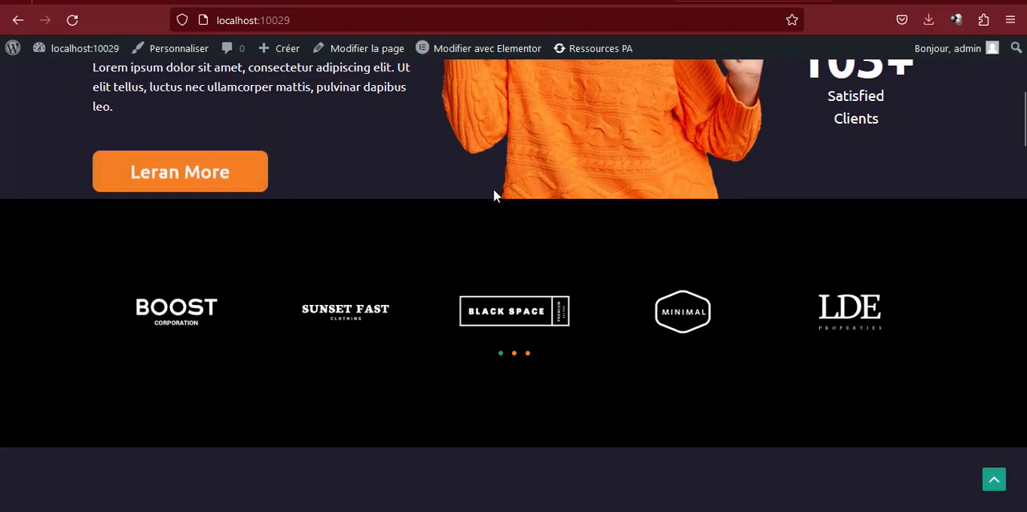
{"action": "scroll", "coordinate": [167, 193], "scroll_direction": "down", "scroll_amount": 3}
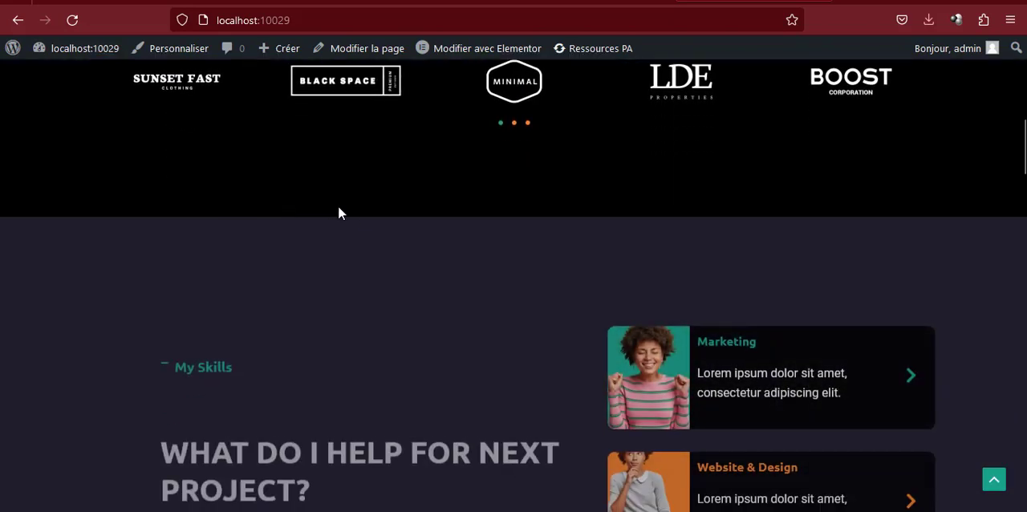
{"action": "scroll", "coordinate": [338, 212], "scroll_direction": "down", "scroll_amount": 10}
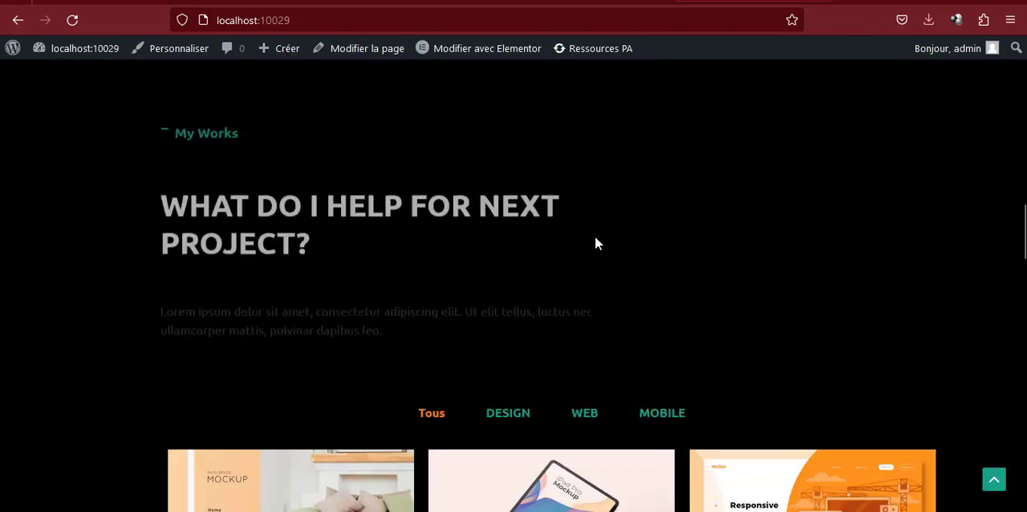
{"action": "scroll", "coordinate": [596, 243], "scroll_direction": "down", "scroll_amount": 9}
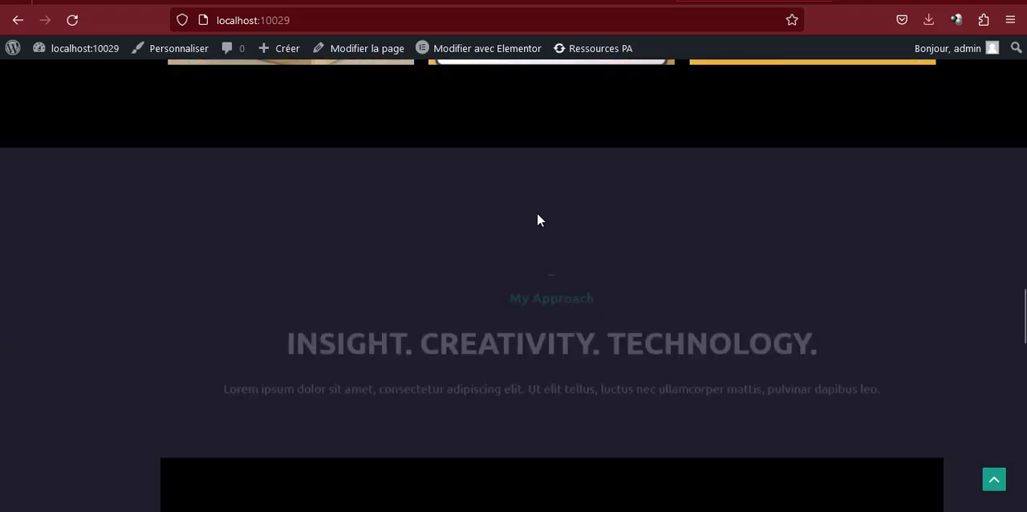
{"action": "scroll", "coordinate": [537, 219], "scroll_direction": "down", "scroll_amount": 15}
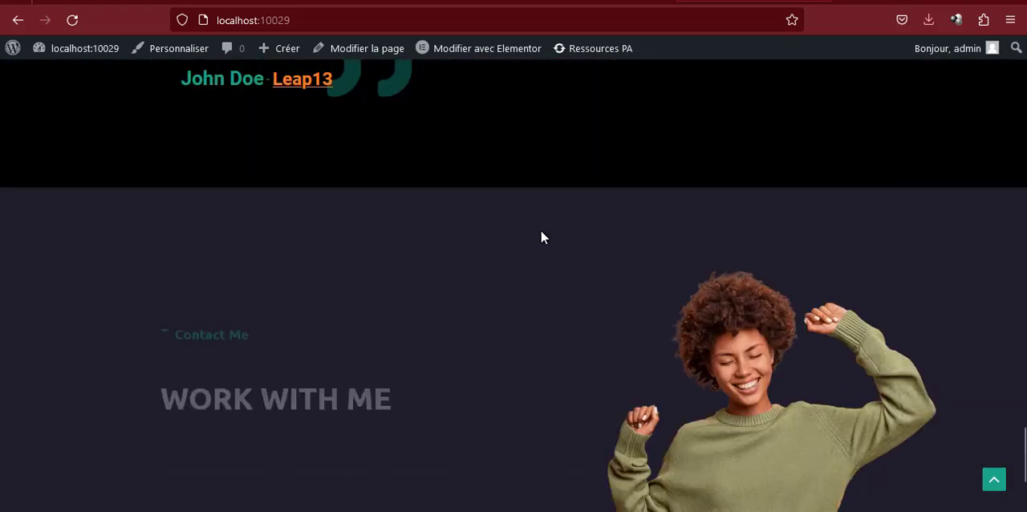
{"action": "scroll", "coordinate": [543, 236], "scroll_direction": "down", "scroll_amount": 3}
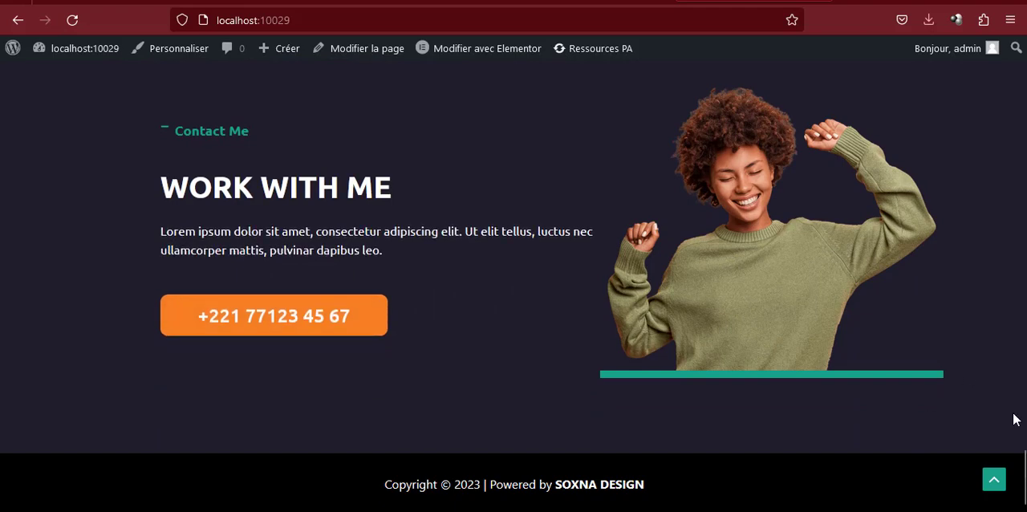
{"action": "left_click", "coordinate": [994, 481]}
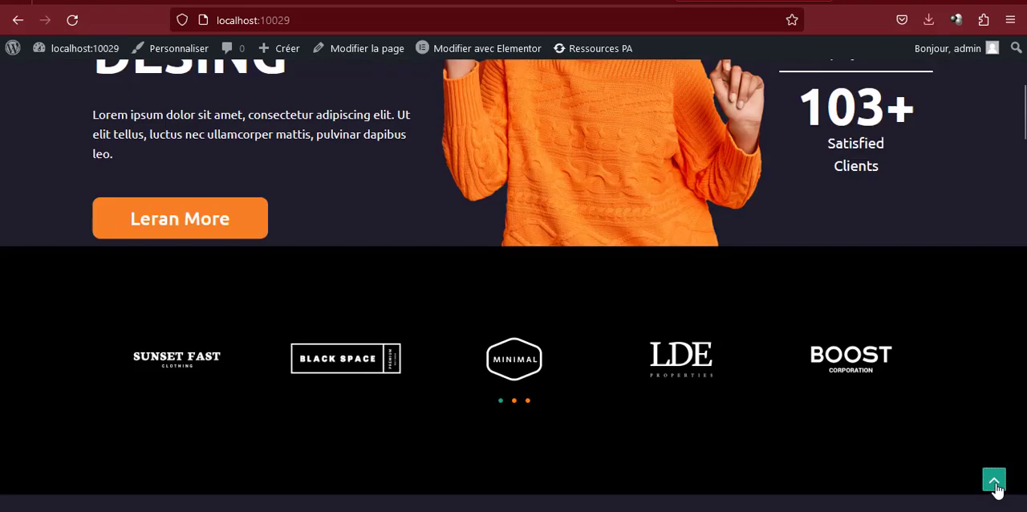
Test the live site's header navigation links, including My Skills, Contact and Home
{"action": "left_click", "coordinate": [419, 96]}
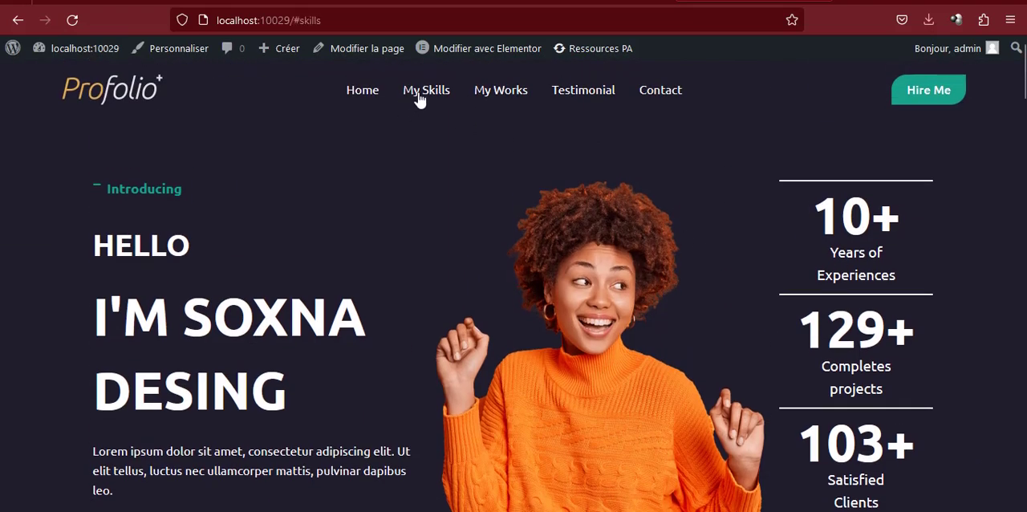
{"action": "left_click", "coordinate": [501, 102]}
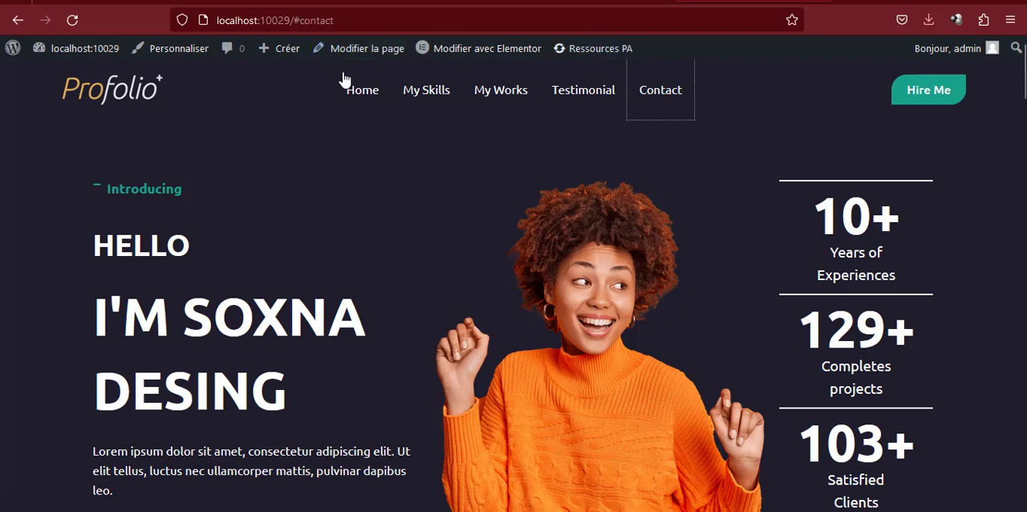
{"action": "left_click", "coordinate": [356, 94]}
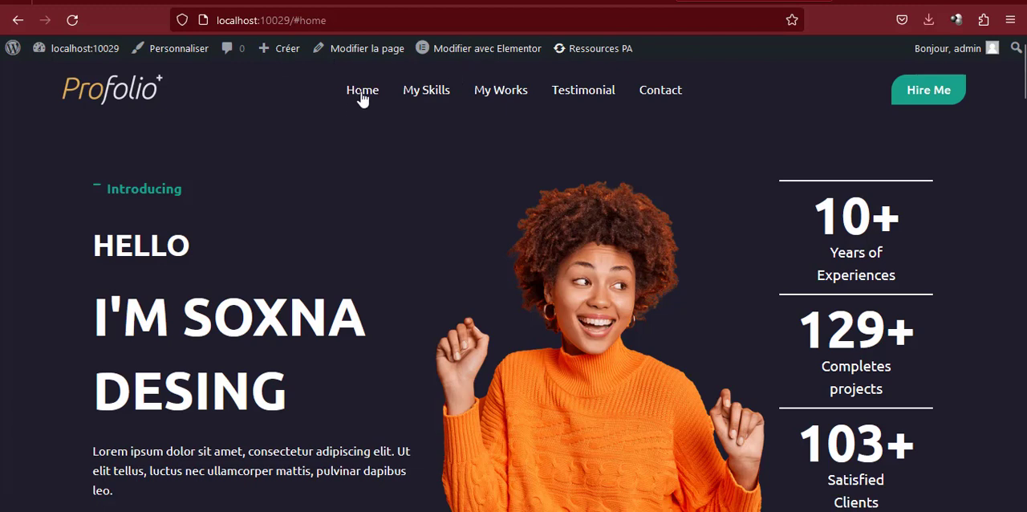
{"action": "left_click", "coordinate": [425, 98]}
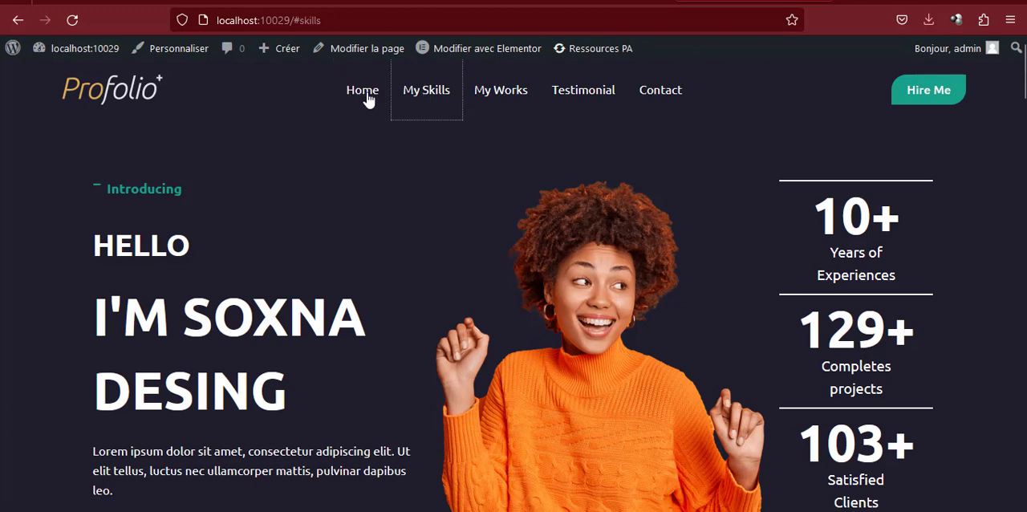
Open the Principal menu for editing in the WordPress dashboard and examine the Home item's URL
{"action": "left_click", "coordinate": [383, 5]}
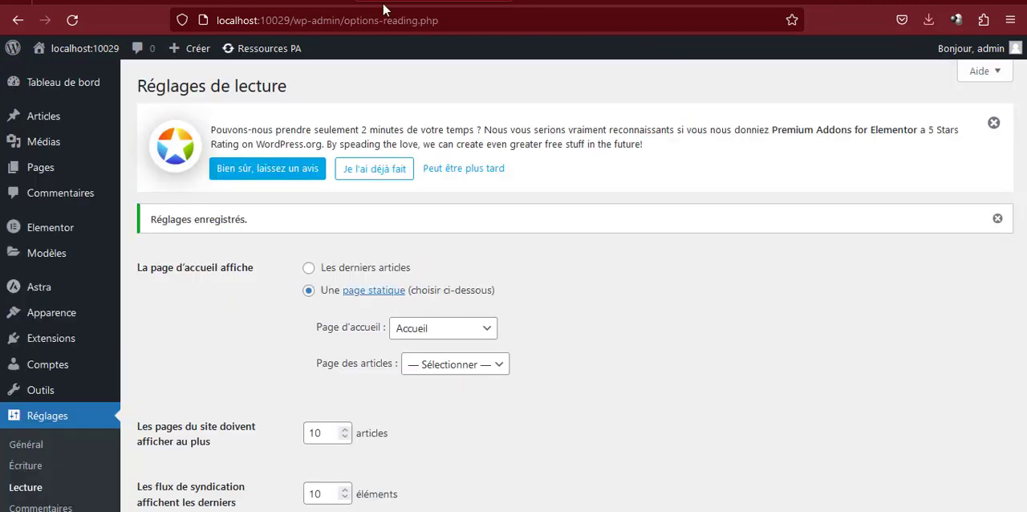
{"action": "mouse_move", "coordinate": [56, 318]}
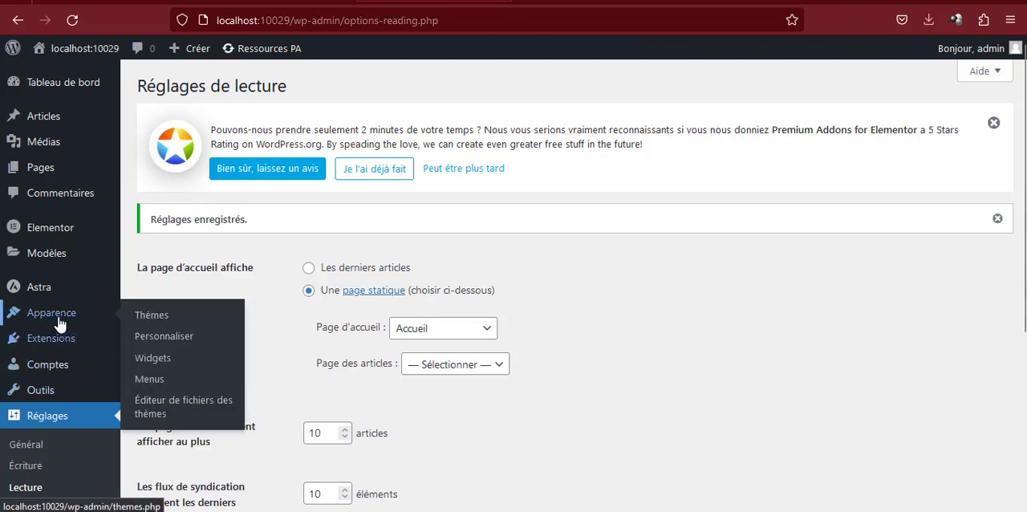
{"action": "left_click", "coordinate": [149, 380]}
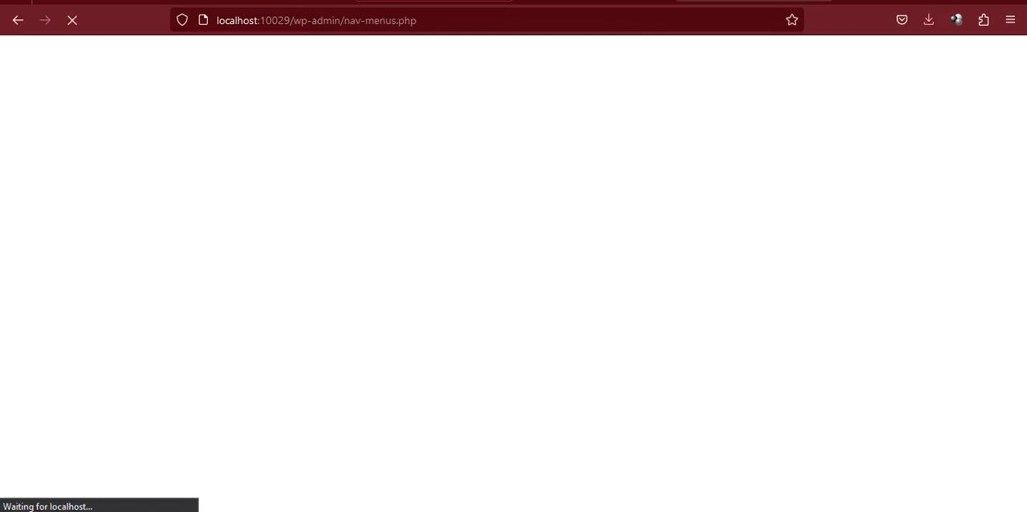
{"action": "scroll", "coordinate": [454, 241], "scroll_direction": "down", "scroll_amount": 5}
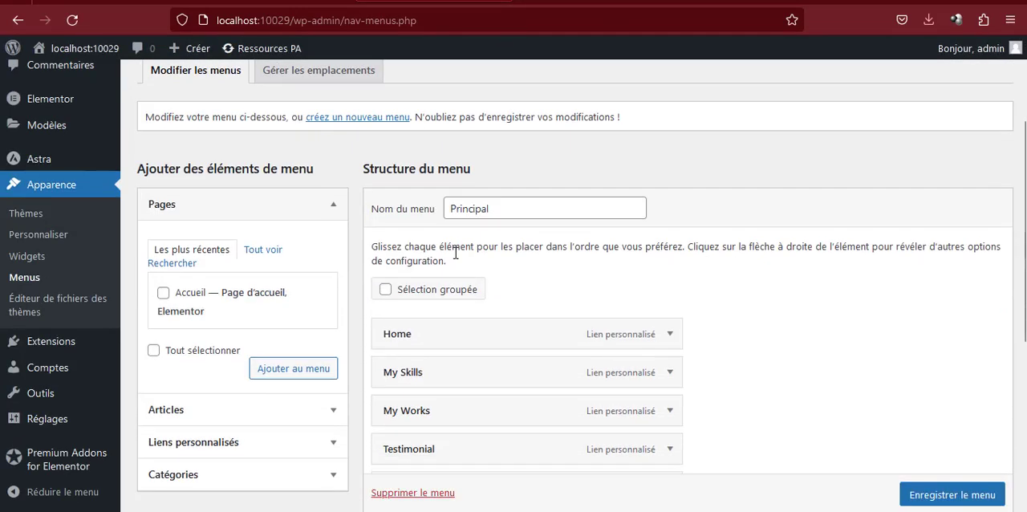
{"action": "left_click", "coordinate": [669, 257]}
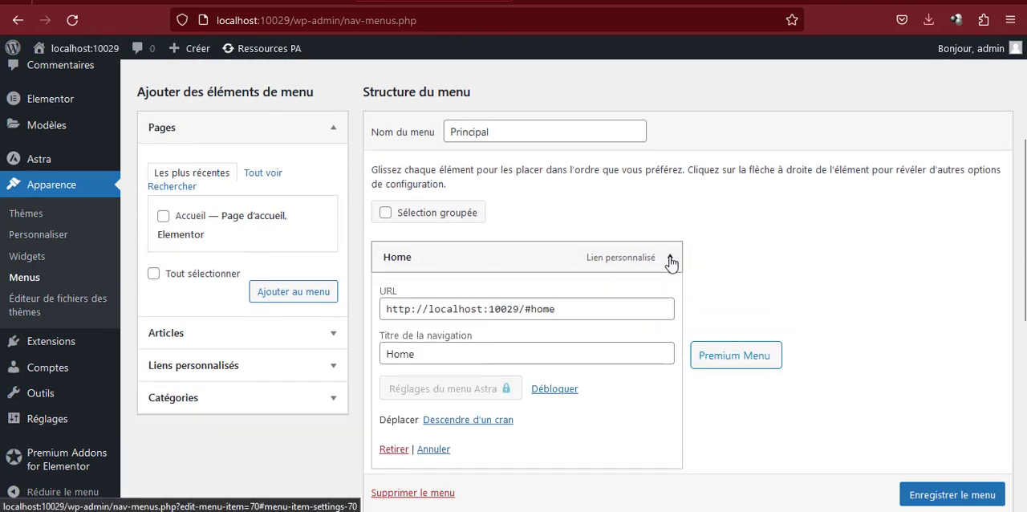
{"action": "scroll", "coordinate": [607, 257], "scroll_direction": "down", "scroll_amount": 2}
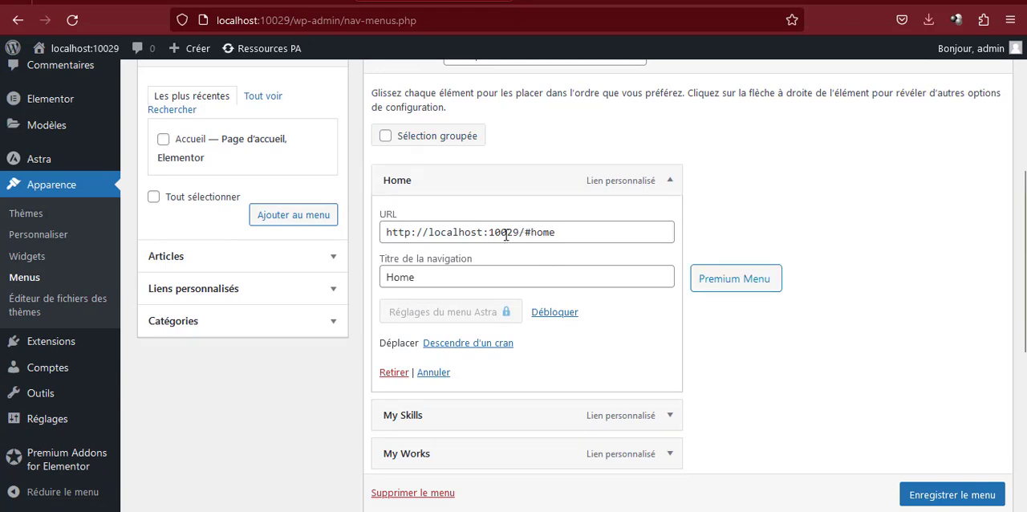
Compare the live site's address on the Home link and on the logo link, and return to the menu editor
{"action": "left_click", "coordinate": [537, 2]}
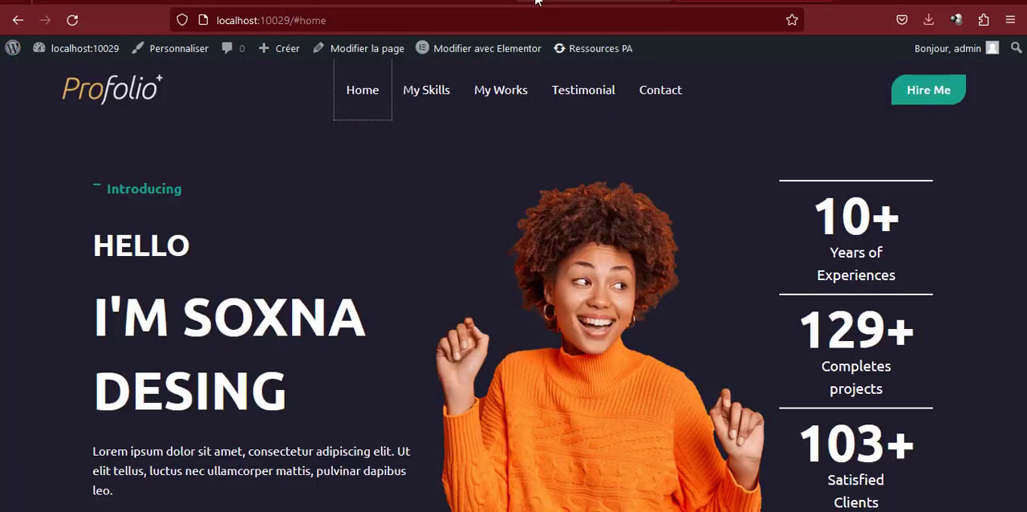
{"action": "left_click", "coordinate": [296, 20]}
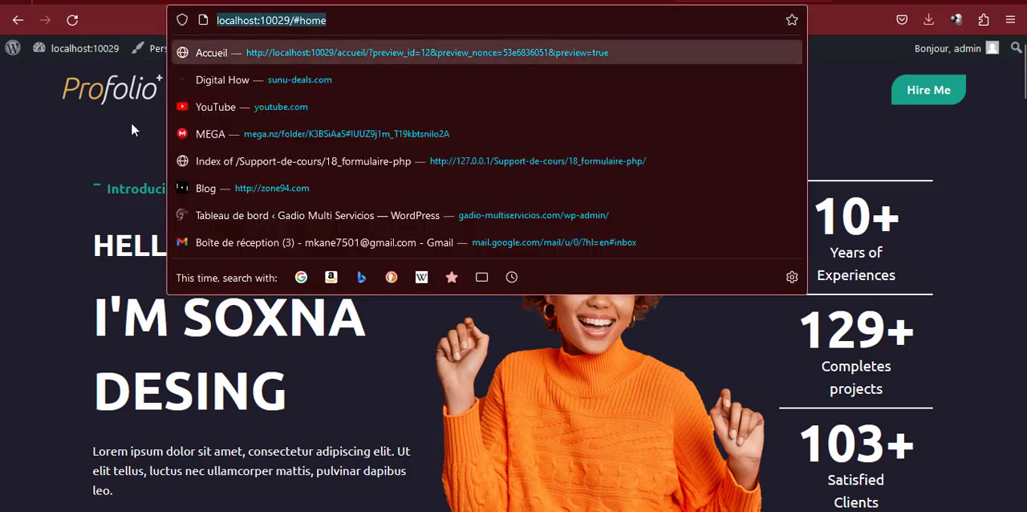
{"action": "left_click", "coordinate": [130, 122]}
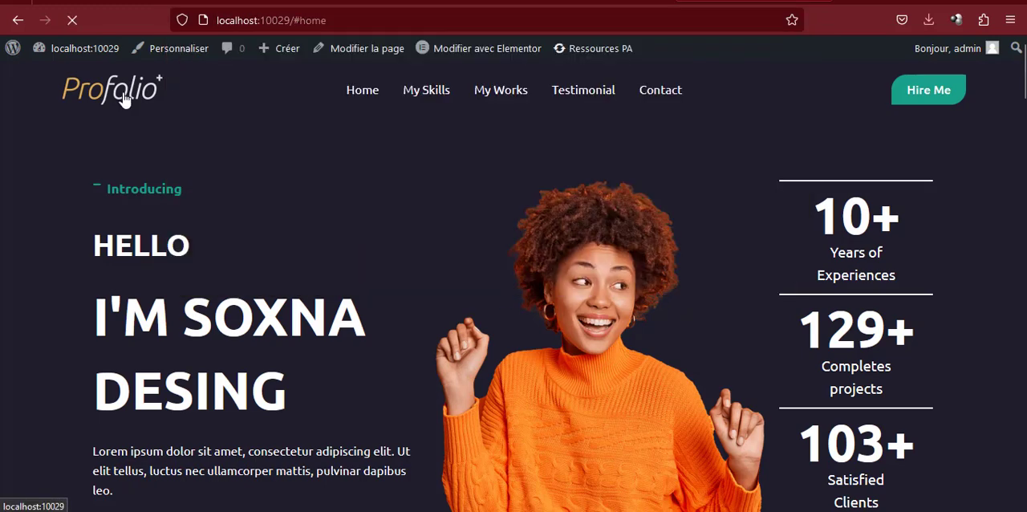
{"action": "left_click", "coordinate": [273, 20]}
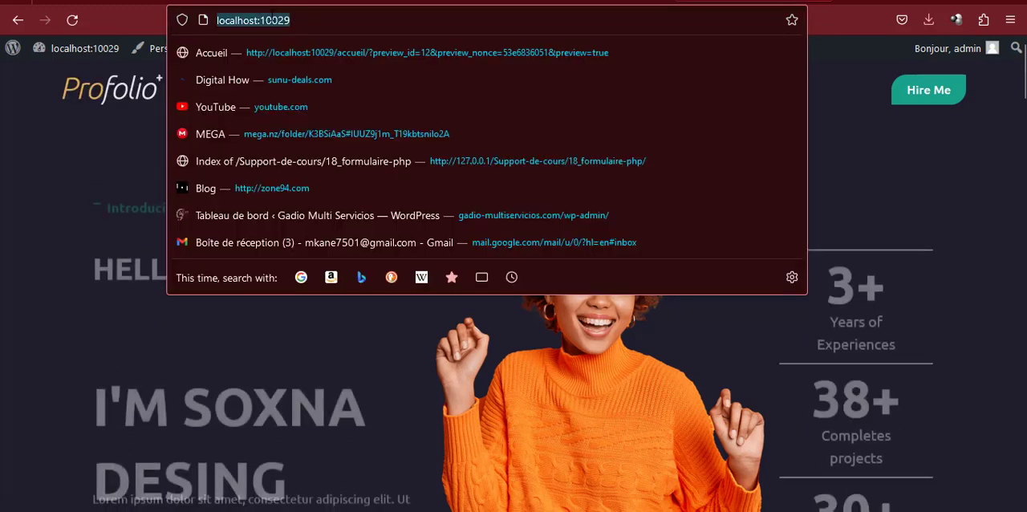
{"action": "left_click", "coordinate": [88, 189]}
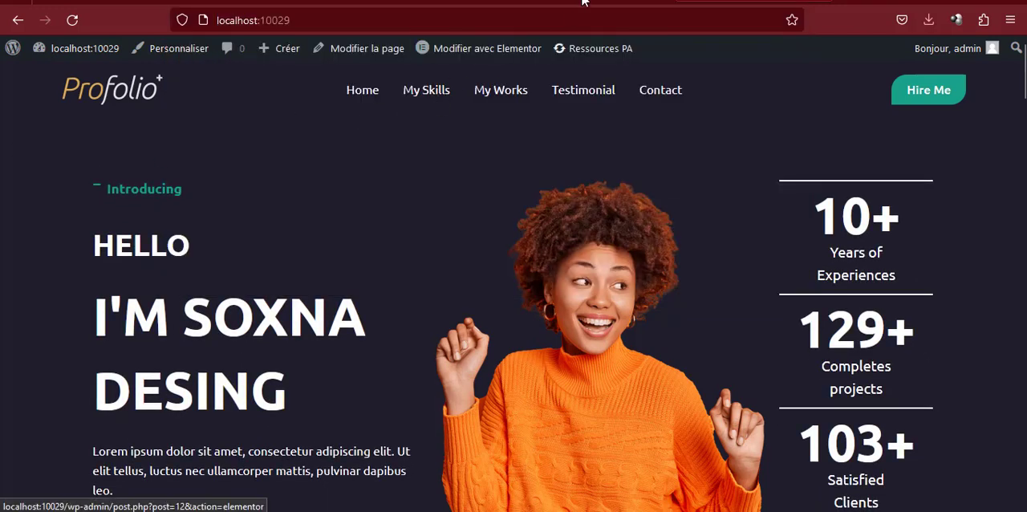
{"action": "left_click", "coordinate": [482, 48]}
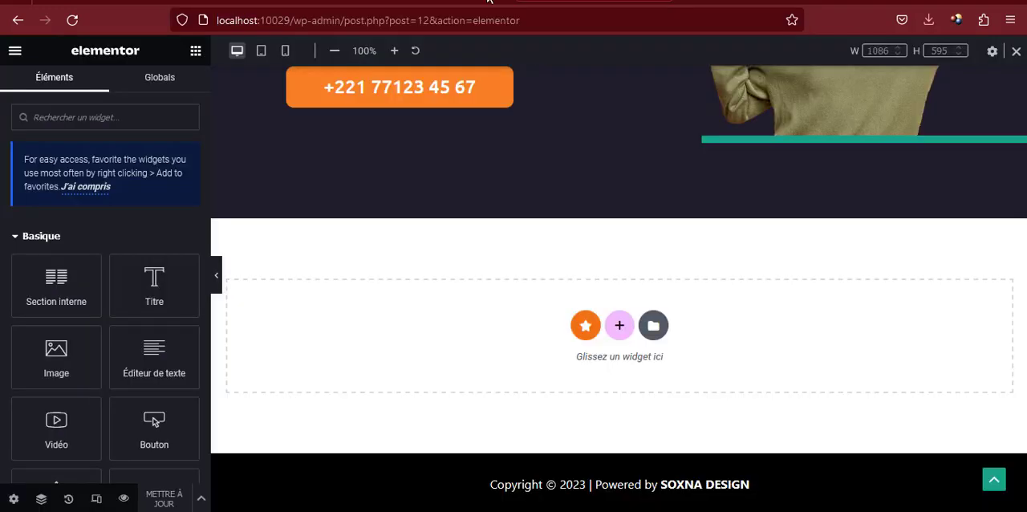
{"action": "left_click", "coordinate": [489, 1]}
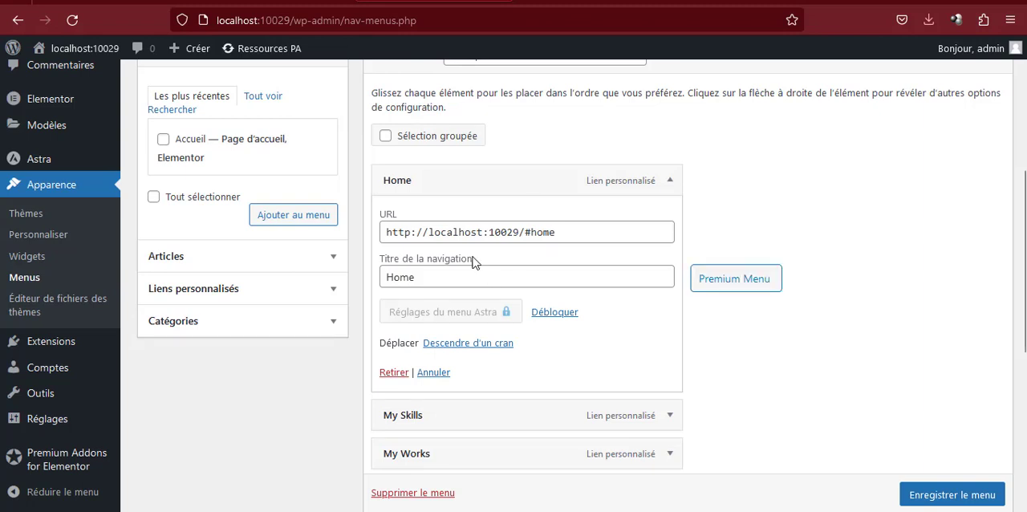
{"action": "triple_click", "coordinate": [473, 231]}
{"action": "key", "text": "ctrl+c"}
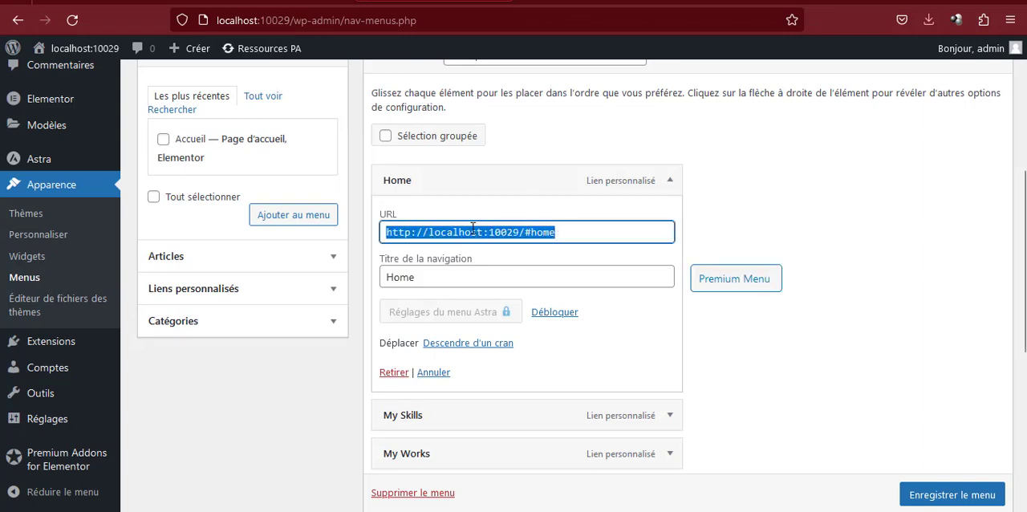
{"action": "left_click", "coordinate": [472, 231]}
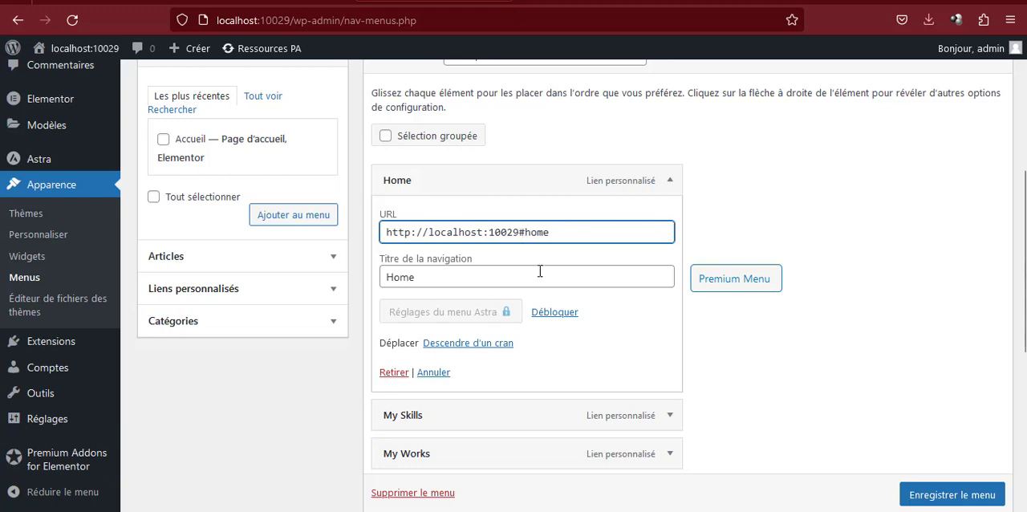
{"action": "triple_click", "coordinate": [513, 232]}
{"action": "key", "text": "ctrl+v"}
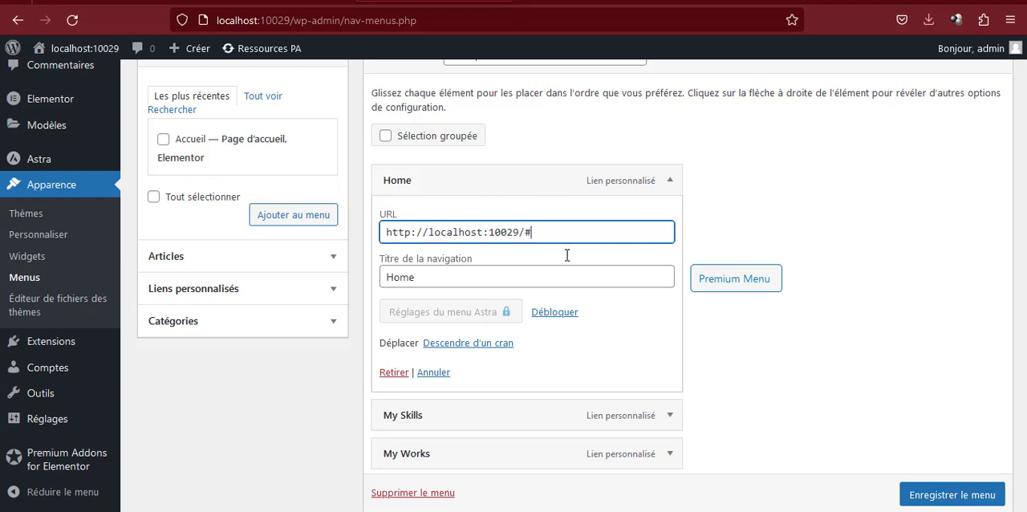
{"action": "left_click", "coordinate": [923, 502]}
{"action": "scroll", "coordinate": [923, 502], "scroll_direction": "down", "scroll_amount": 1}
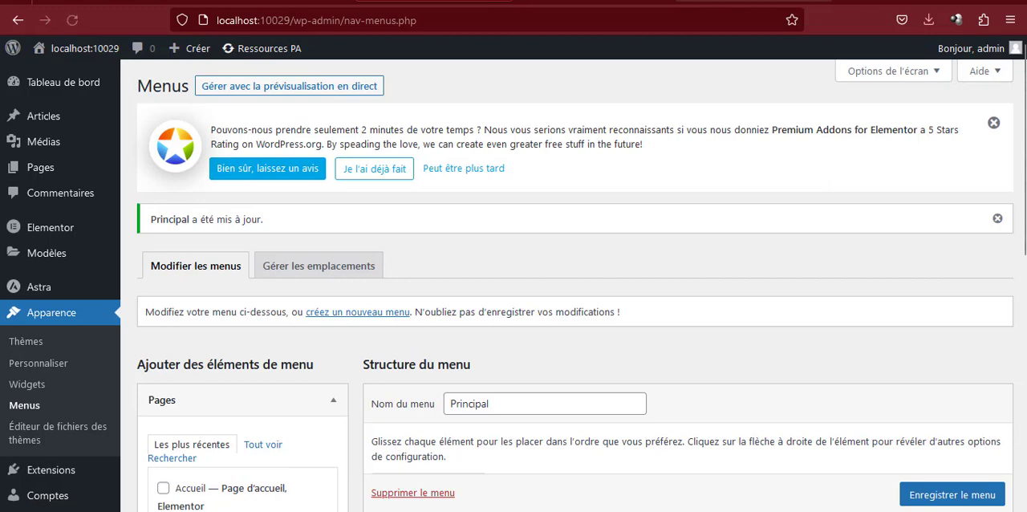
{"action": "left_click", "coordinate": [753, 1]}
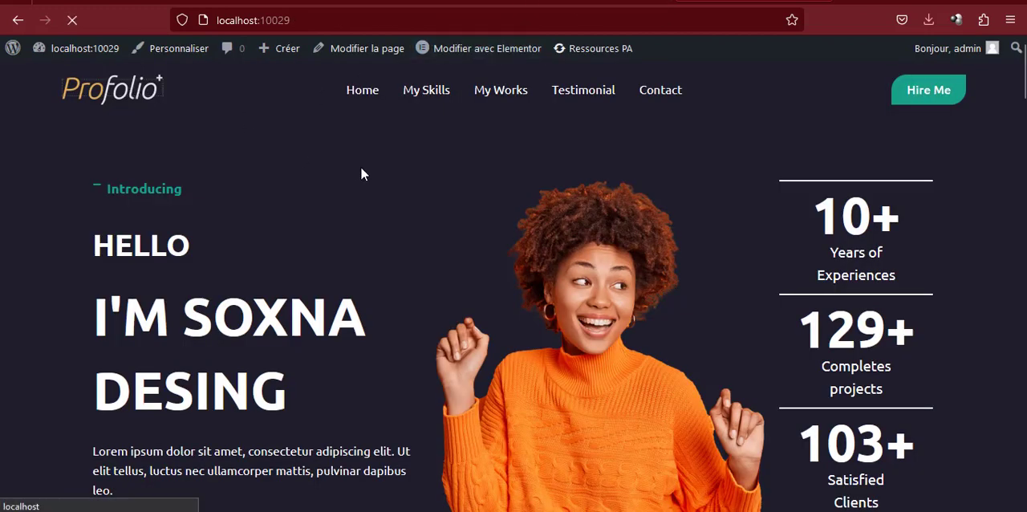
{"action": "left_click", "coordinate": [361, 104]}
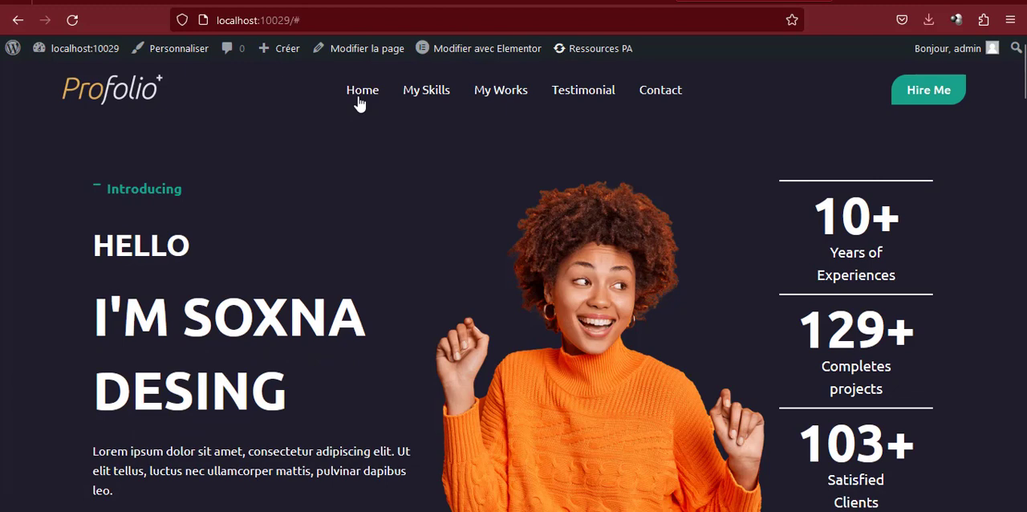
{"action": "left_click", "coordinate": [434, 2]}
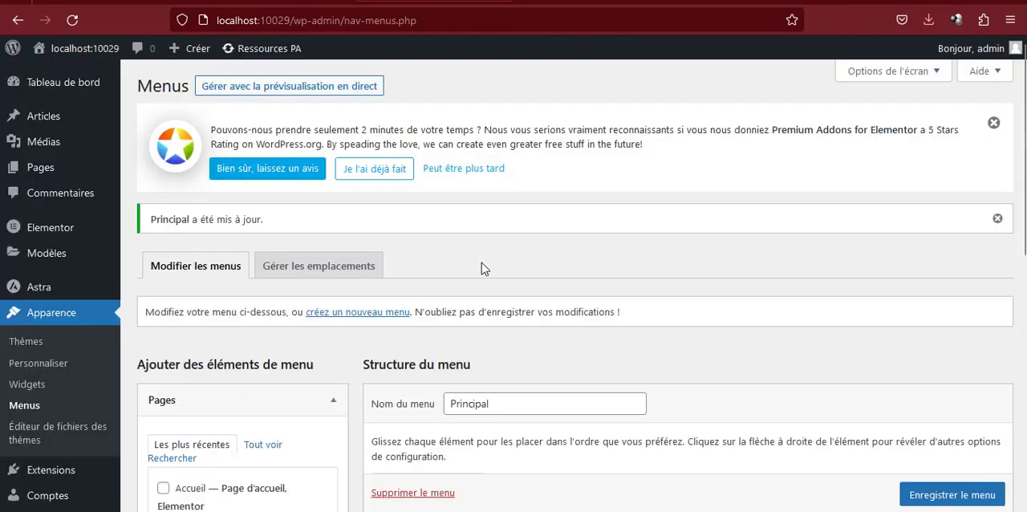
{"action": "scroll", "coordinate": [483, 388], "scroll_direction": "down", "scroll_amount": 5}
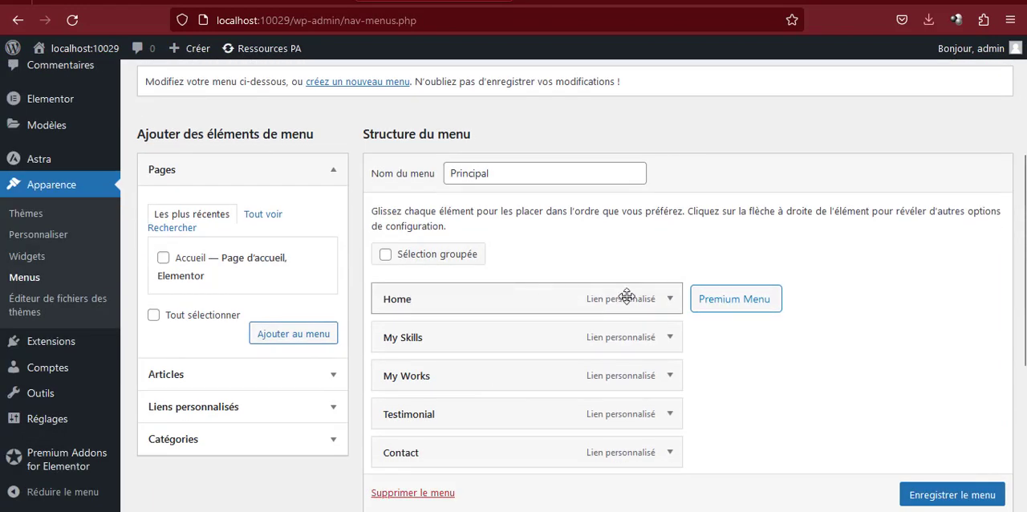
{"action": "left_click", "coordinate": [668, 300]}
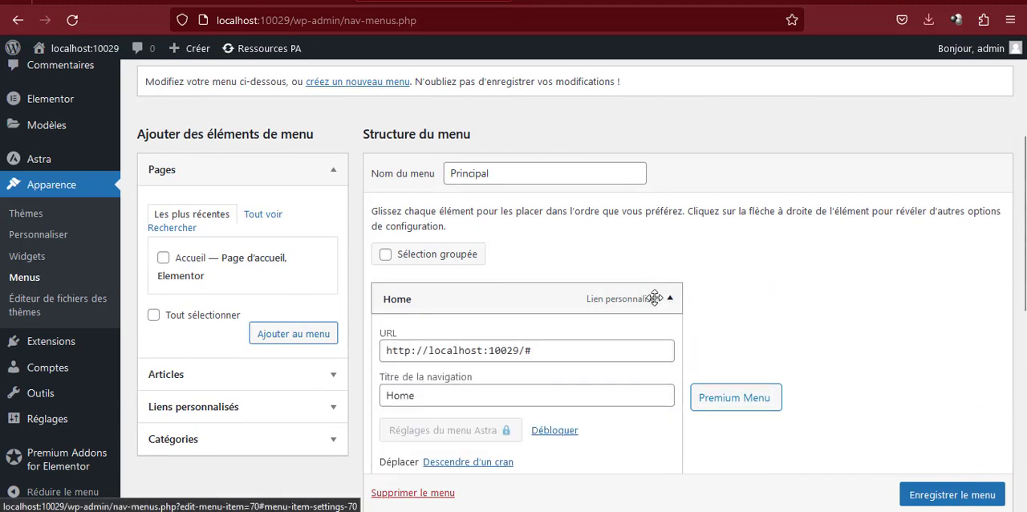
{"action": "left_click", "coordinate": [522, 350]}
{"action": "type", "text": "/"}
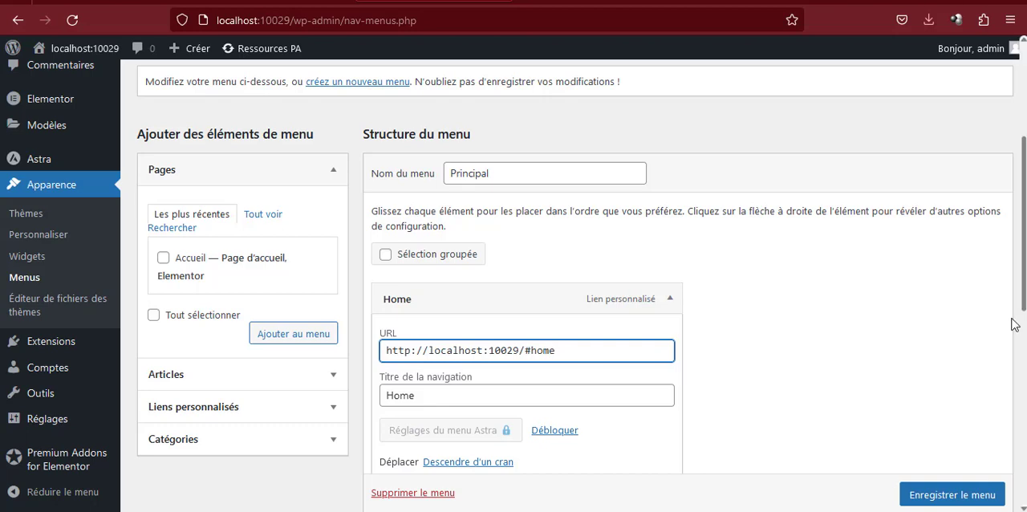
Save the Principal menu and test the logo and Home links on the live site
{"action": "left_click", "coordinate": [952, 494]}
{"action": "scroll", "coordinate": [952, 494], "scroll_direction": "down", "scroll_amount": 1}
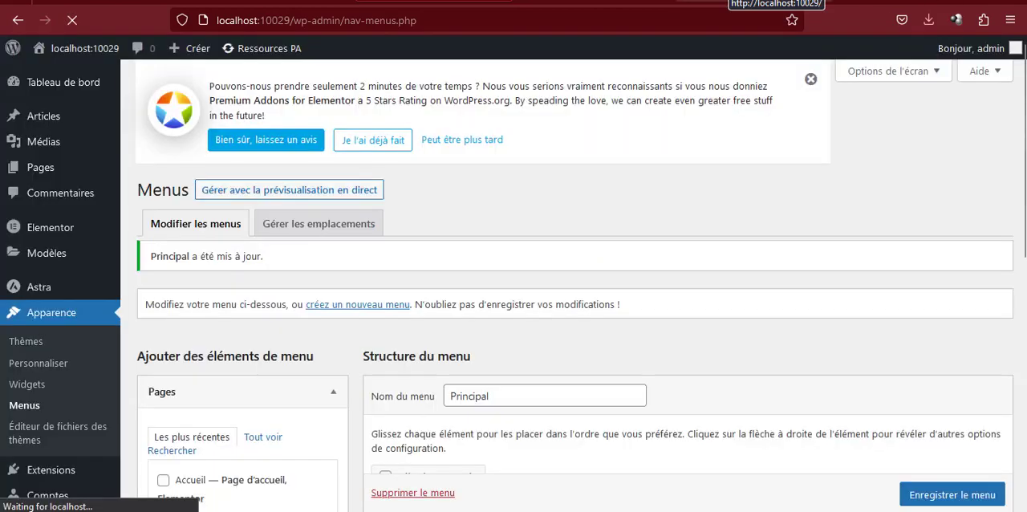
{"action": "left_click", "coordinate": [729, 0]}
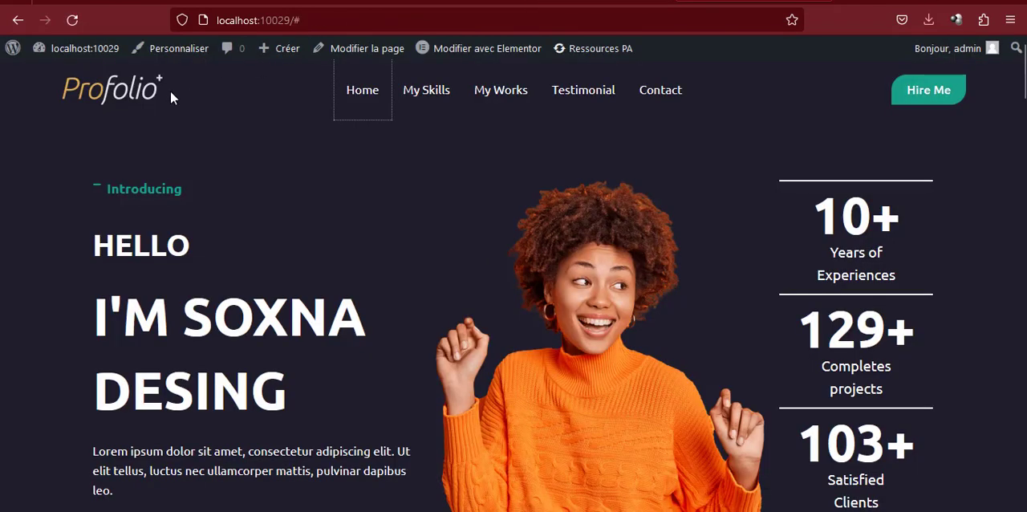
{"action": "left_click", "coordinate": [142, 91]}
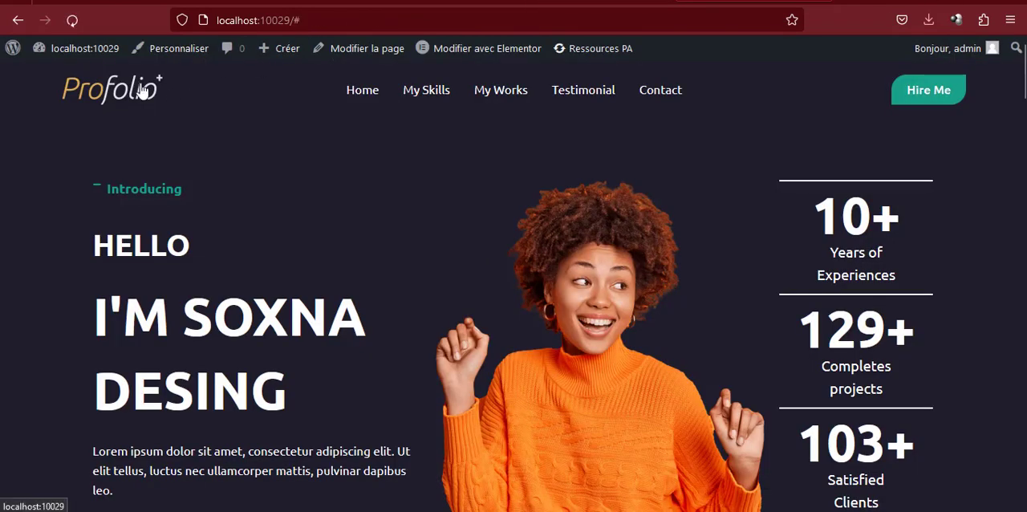
{"action": "left_click", "coordinate": [363, 103]}
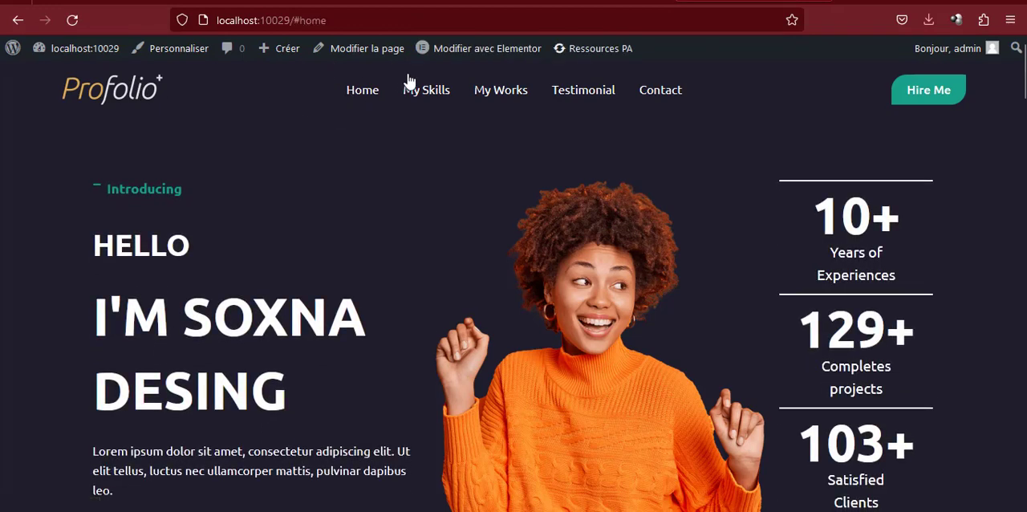
Open the homepage in Elementor and add an Ancre de menu widget with the ID home above the Introducing label
{"action": "mouse_move", "coordinate": [485, 53]}
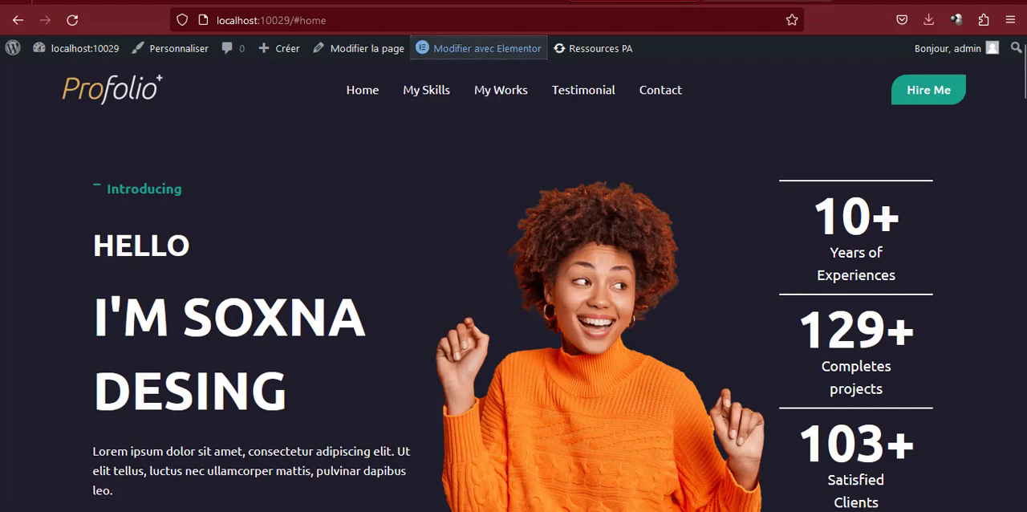
{"action": "left_click", "coordinate": [481, 48]}
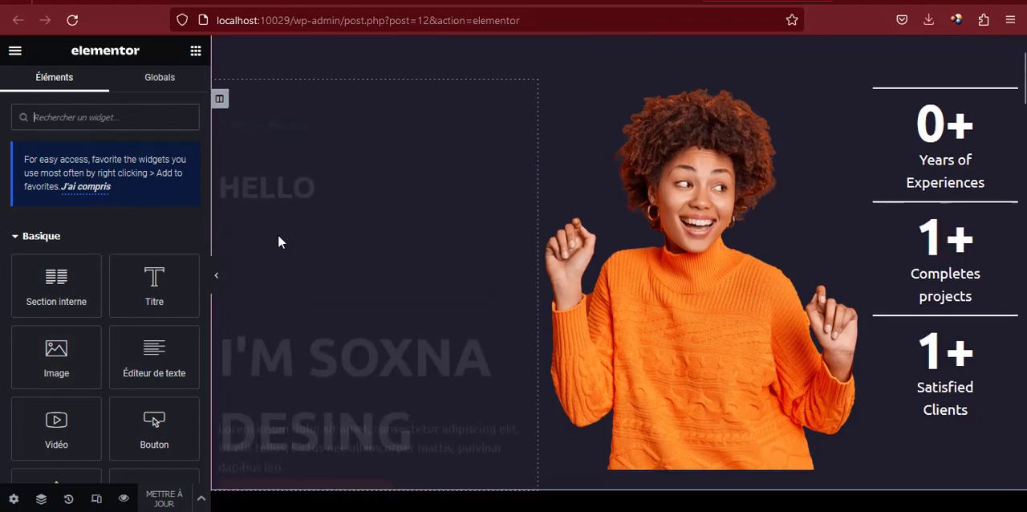
{"action": "scroll", "coordinate": [306, 171], "scroll_direction": "down", "scroll_amount": 2}
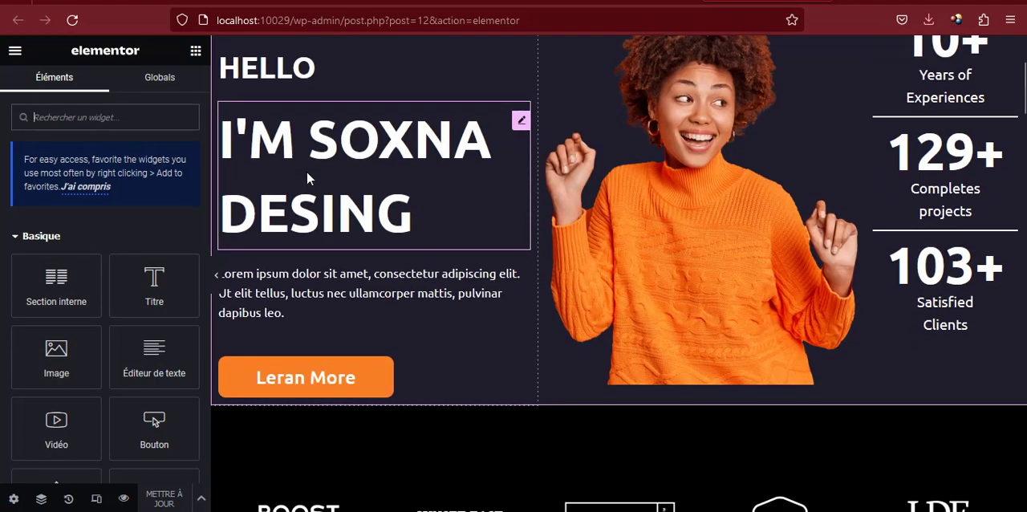
{"action": "scroll", "coordinate": [307, 171], "scroll_direction": "up", "scroll_amount": 2}
{"action": "left_click", "coordinate": [86, 118]}
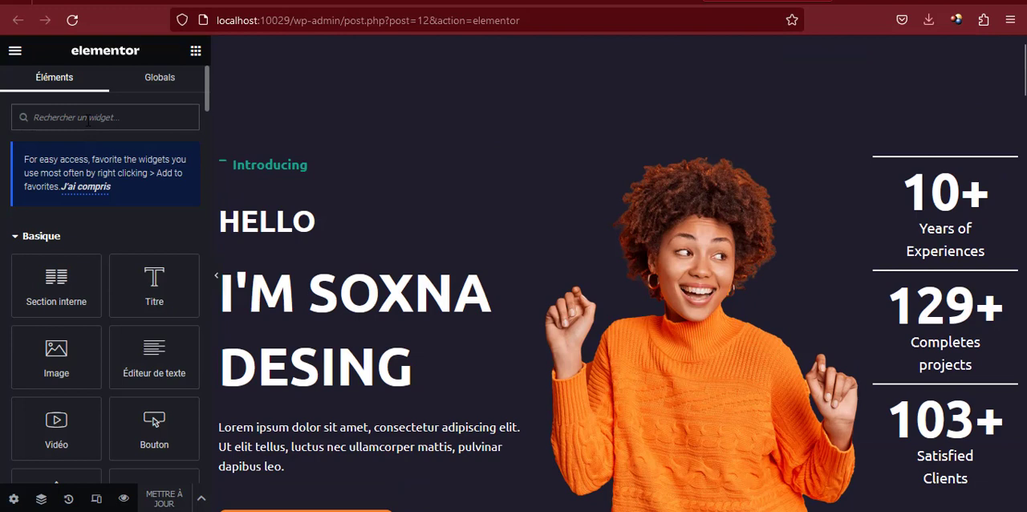
{"action": "type", "text": "ancr"}
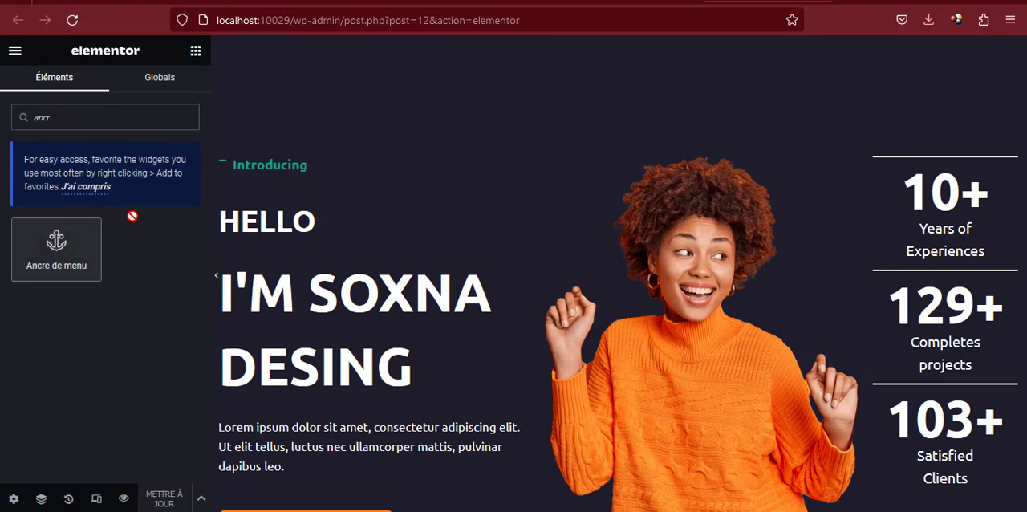
{"action": "left_click_drag", "start_coordinate": [57, 241], "coordinate": [277, 157]}
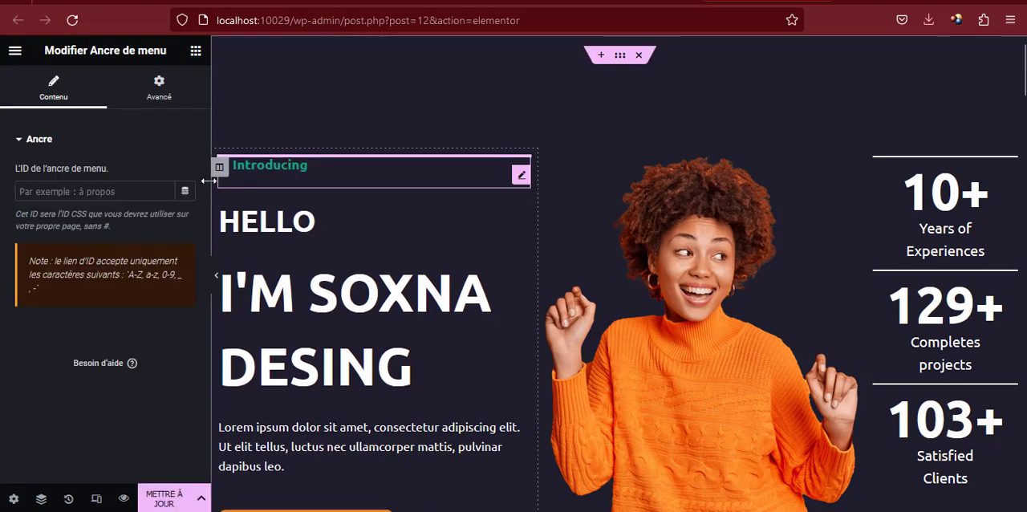
{"action": "left_click", "coordinate": [81, 191]}
{"action": "type", "text": "home"}
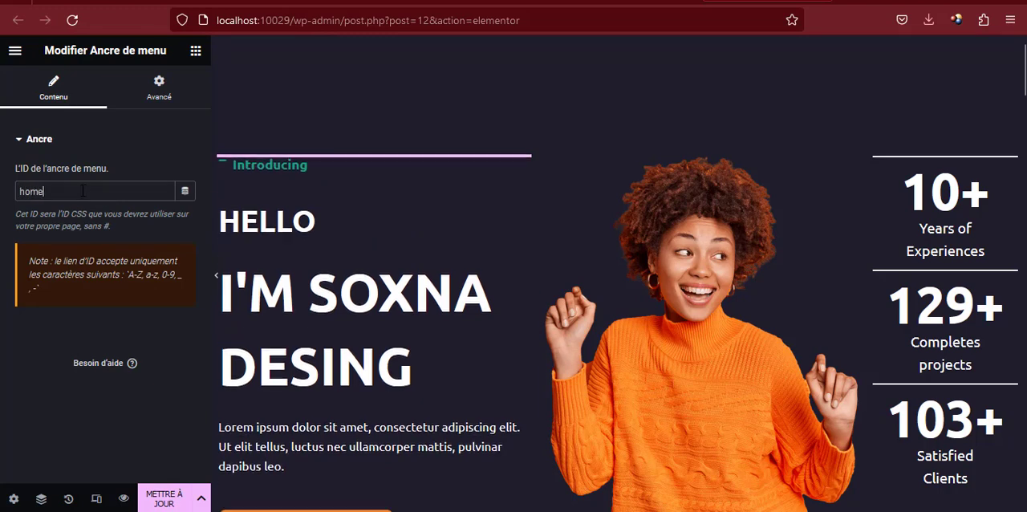
Update the page and test the header's Home link in the page preview
{"action": "left_click", "coordinate": [167, 497]}
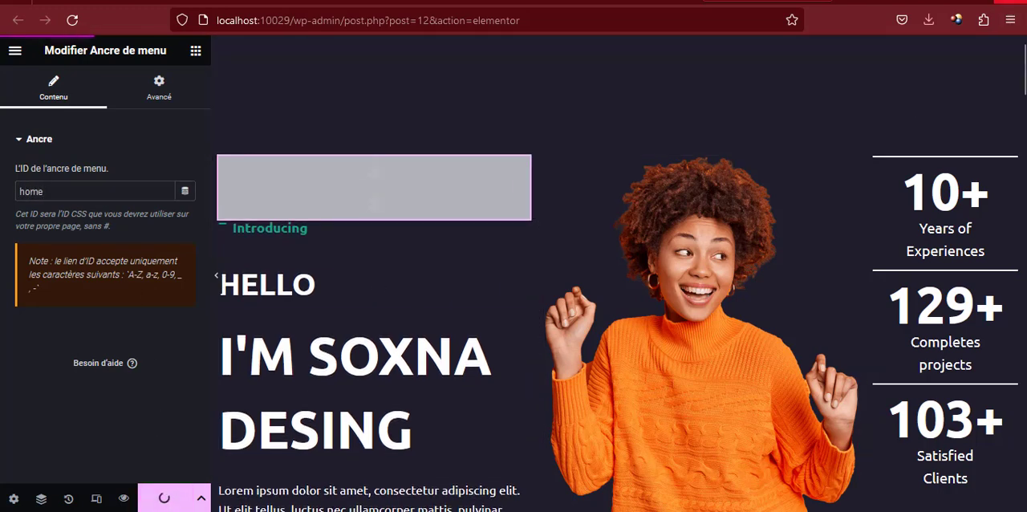
{"action": "left_click", "coordinate": [123, 498]}
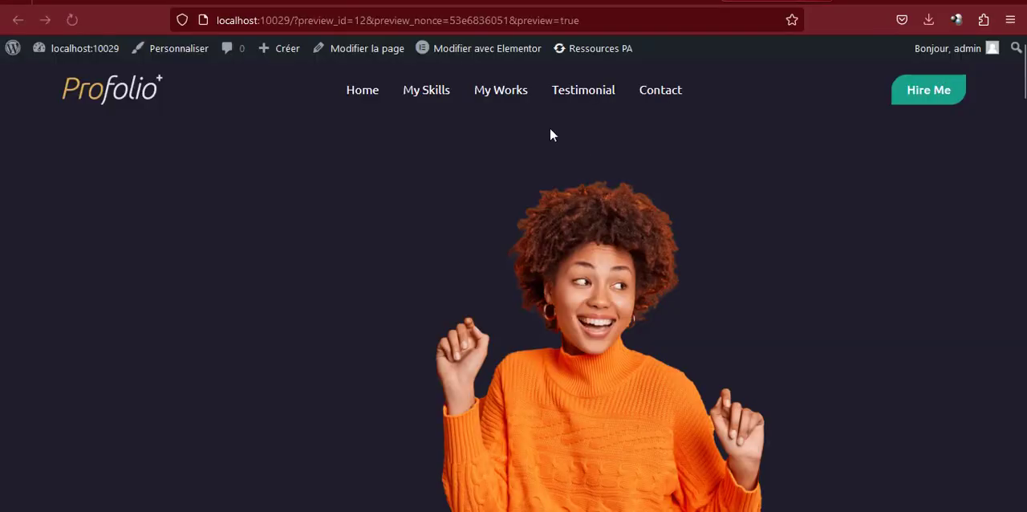
{"action": "left_click", "coordinate": [363, 93]}
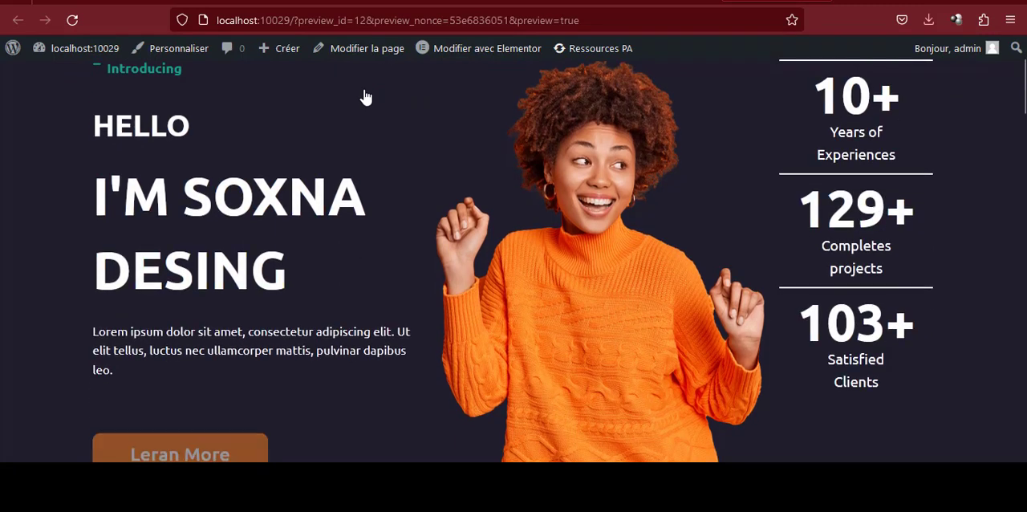
{"action": "scroll", "coordinate": [360, 94], "scroll_direction": "down", "scroll_amount": 2}
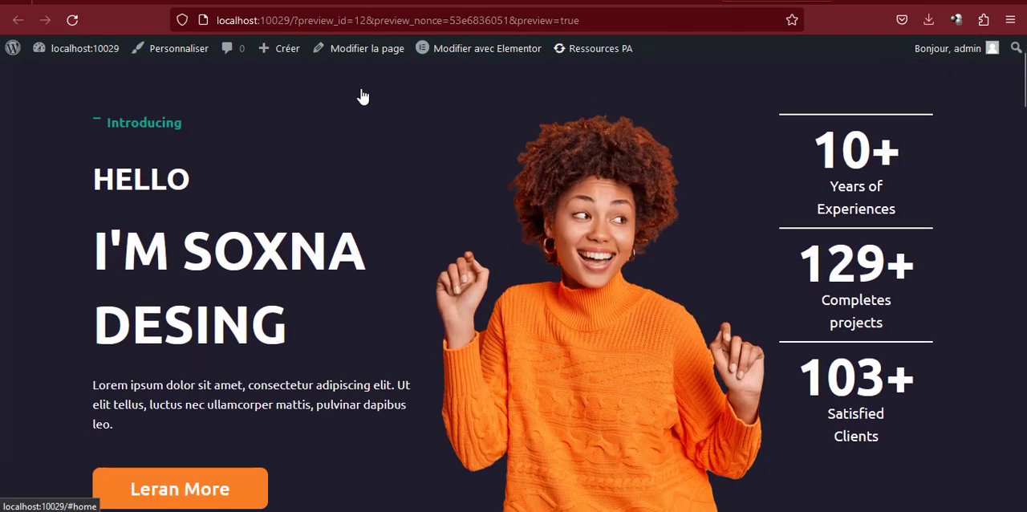
{"action": "scroll", "coordinate": [407, 170], "scroll_direction": "up", "scroll_amount": 2}
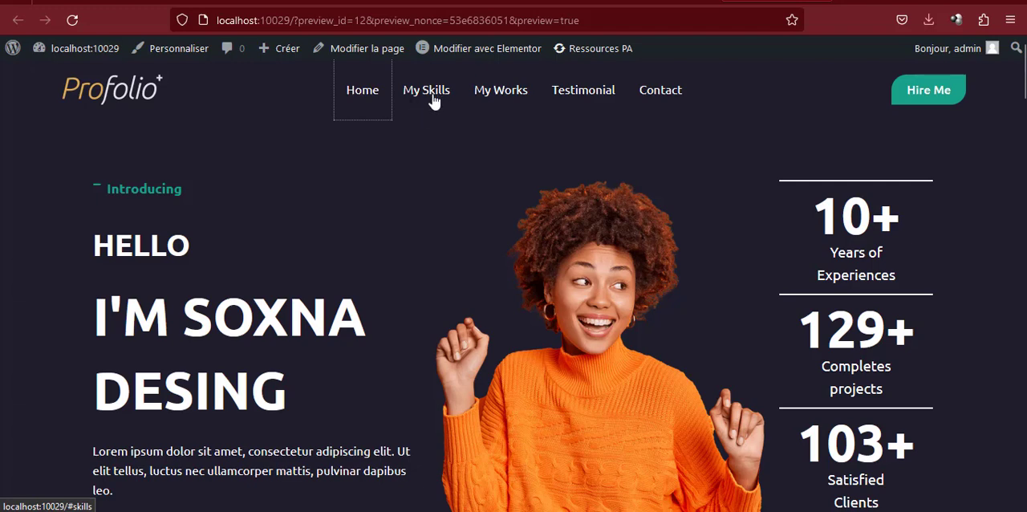
Return to the Elementor editor and add an Ancre de menu widget with the ID skills above the My Skills label
{"action": "left_click", "coordinate": [482, 48]}
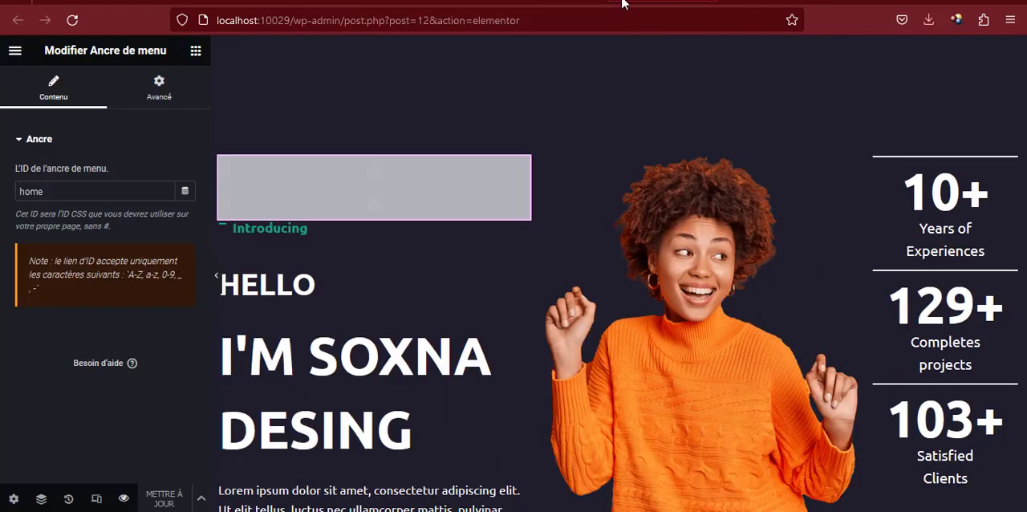
{"action": "scroll", "coordinate": [353, 196], "scroll_direction": "down", "scroll_amount": 10}
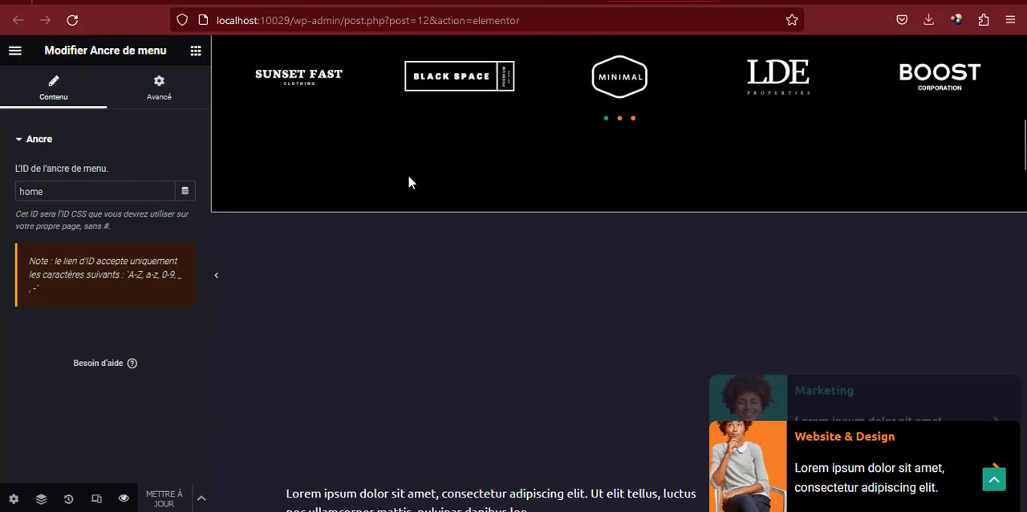
{"action": "left_click", "coordinate": [195, 51]}
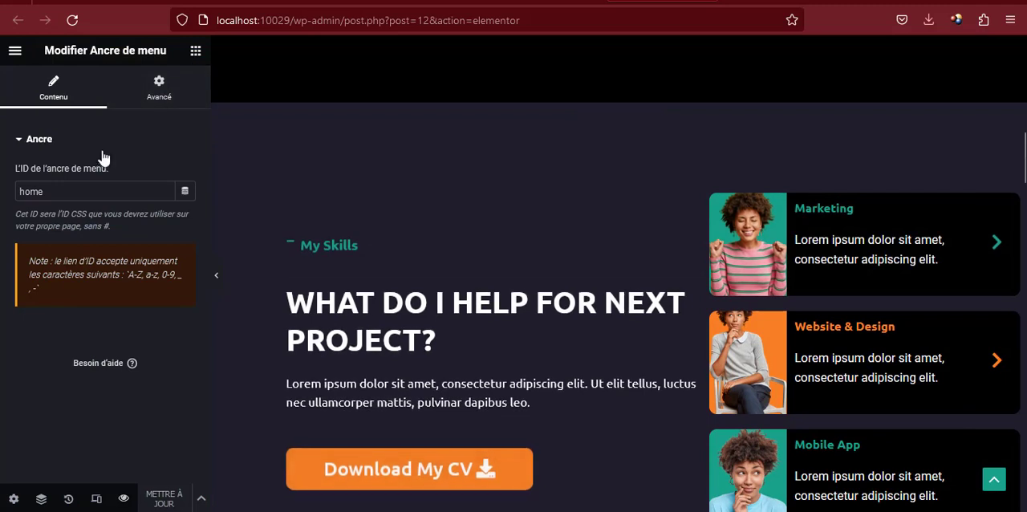
{"action": "type", "text": "ancr"}
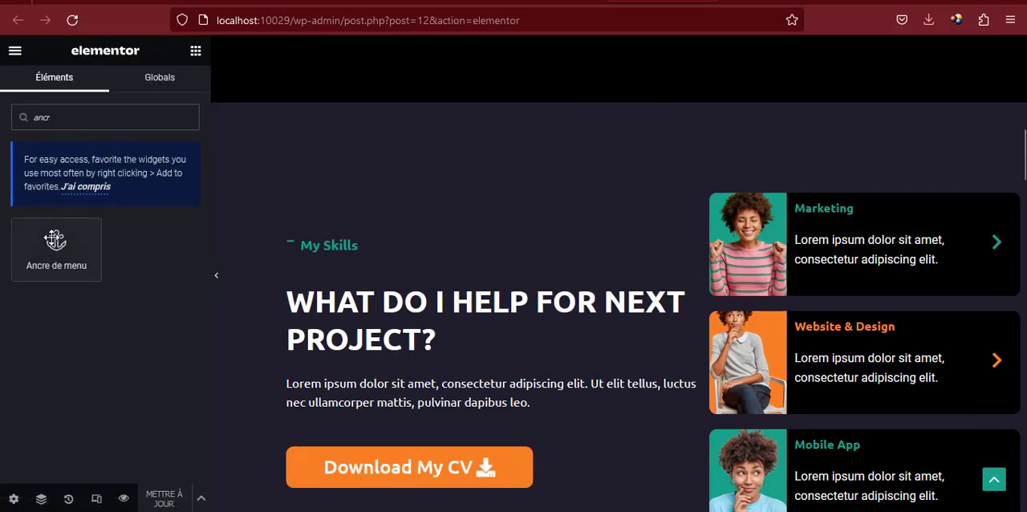
{"action": "left_click_drag", "start_coordinate": [52, 239], "coordinate": [332, 240]}
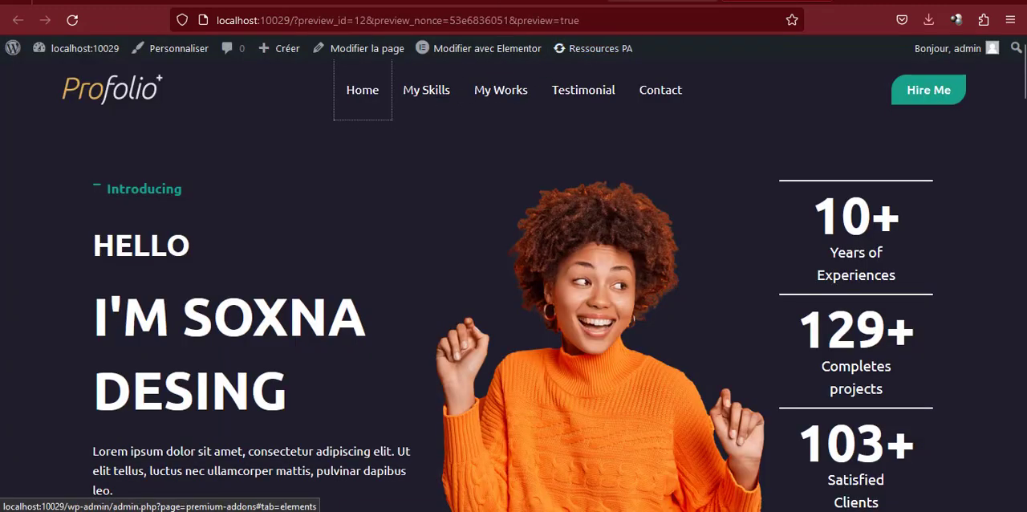
{"action": "left_click", "coordinate": [663, 0]}
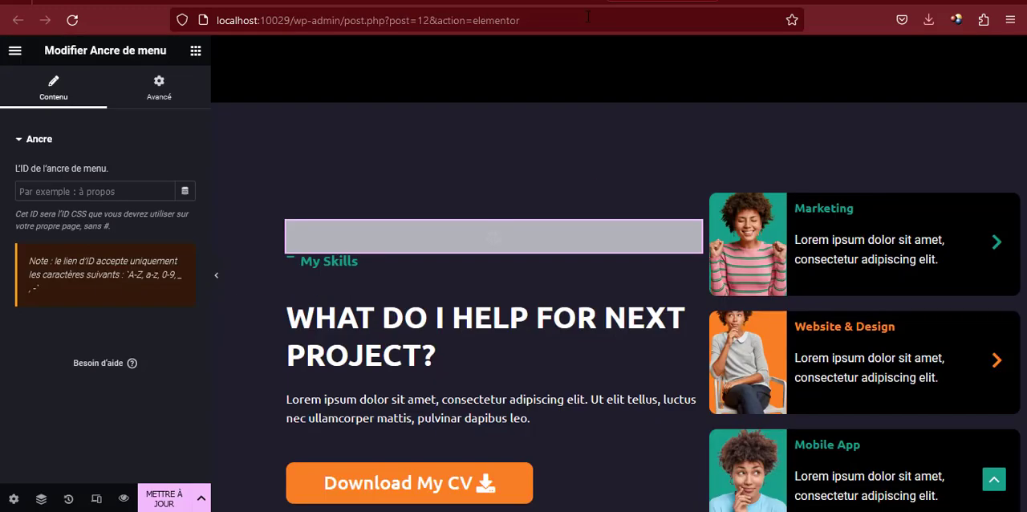
{"action": "left_click", "coordinate": [91, 193]}
{"action": "type", "text": "skills"}
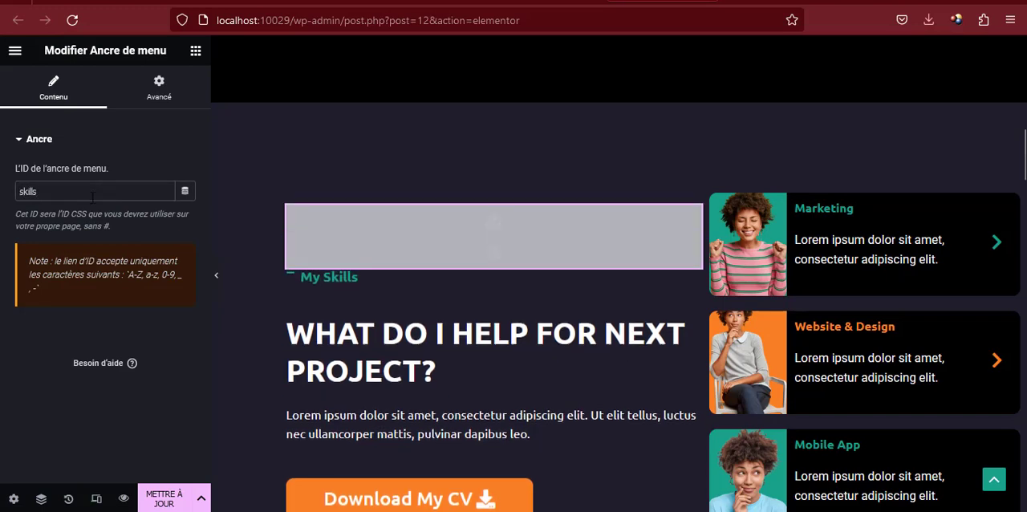
Add an Ancre de menu widget with the ID work above the My Works label
{"action": "scroll", "coordinate": [491, 229], "scroll_direction": "down", "scroll_amount": 8}
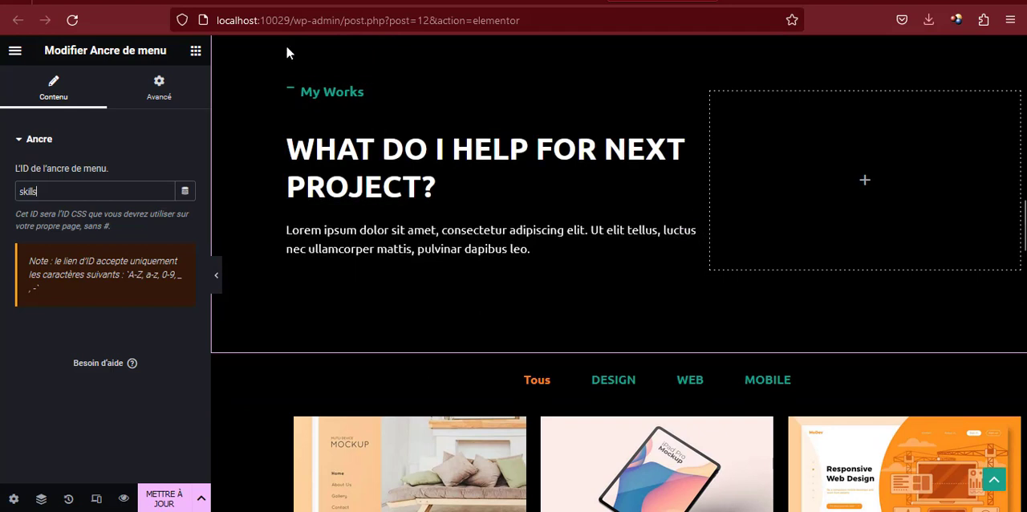
{"action": "left_click", "coordinate": [196, 51]}
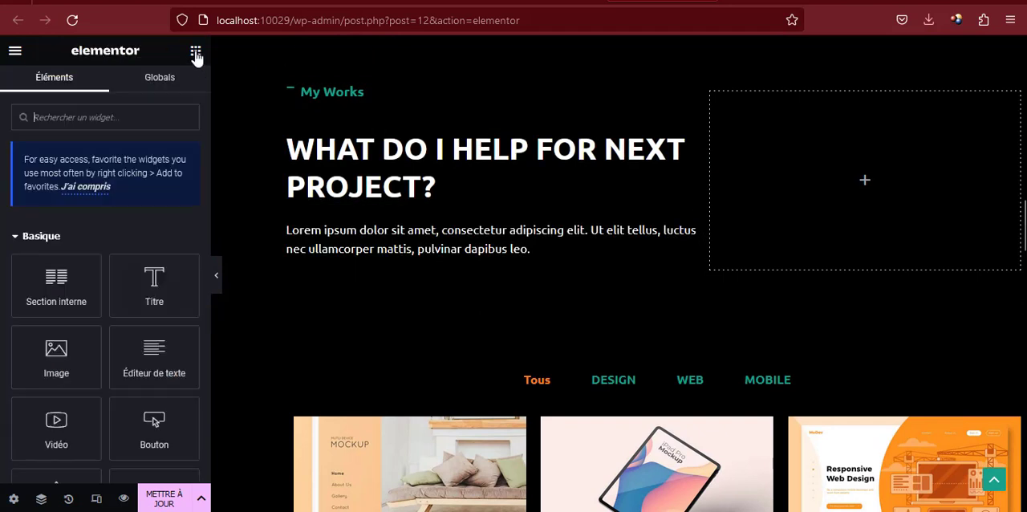
{"action": "left_click", "coordinate": [86, 127]}
{"action": "type", "text": "ancr"}
{"action": "left_click_drag", "start_coordinate": [56, 249], "coordinate": [318, 86]}
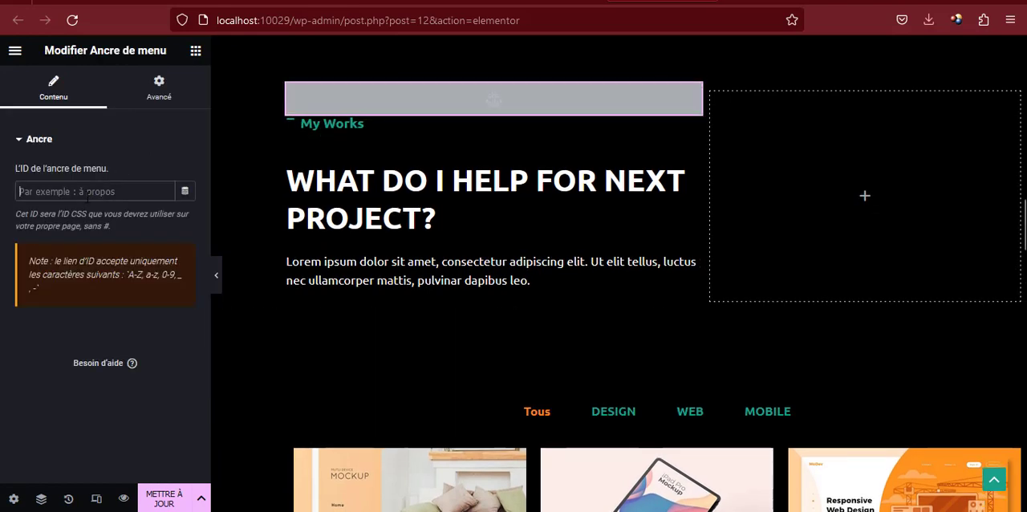
{"action": "type", "text": "work"}
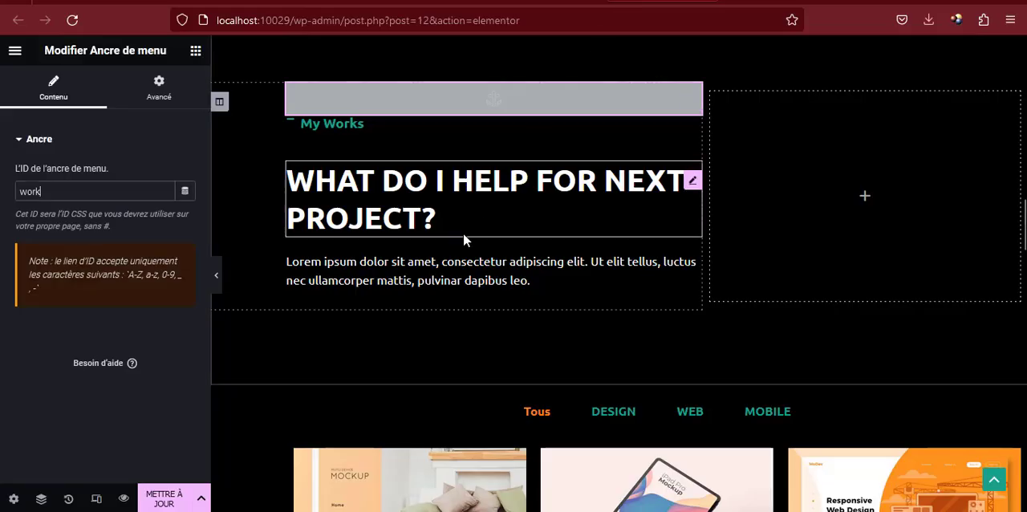
Add an Ancre de menu widget with the ID testimonial above the client testimonial beside the My Clients text
{"action": "scroll", "coordinate": [463, 232], "scroll_direction": "down", "scroll_amount": 15}
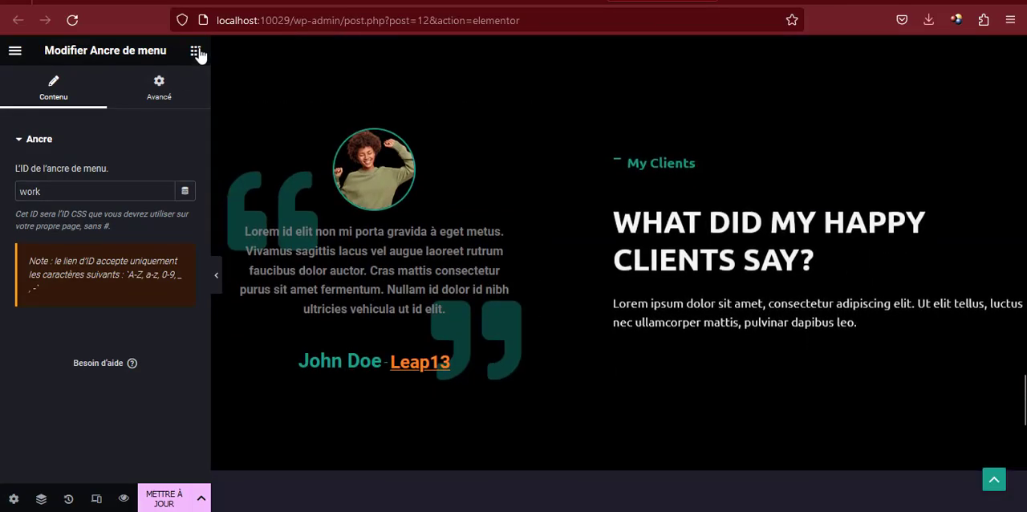
{"action": "left_click", "coordinate": [196, 51]}
{"action": "type", "text": "ancr"}
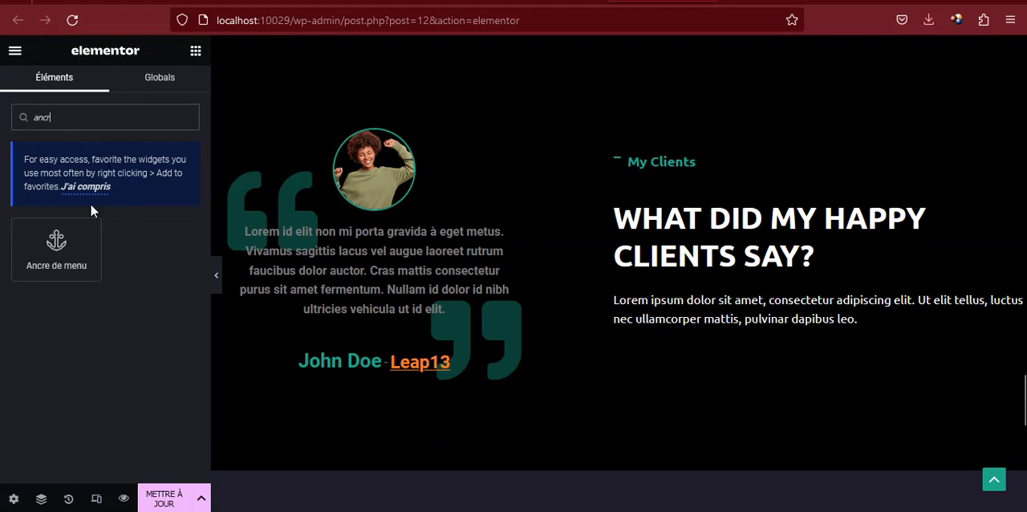
{"action": "left_click_drag", "start_coordinate": [80, 241], "coordinate": [374, 128]}
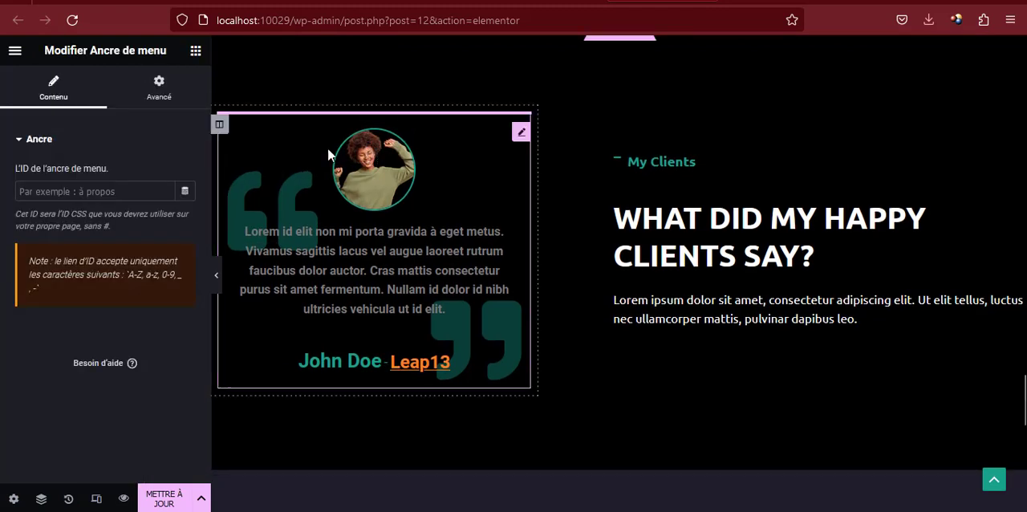
{"action": "type", "text": "tes"}
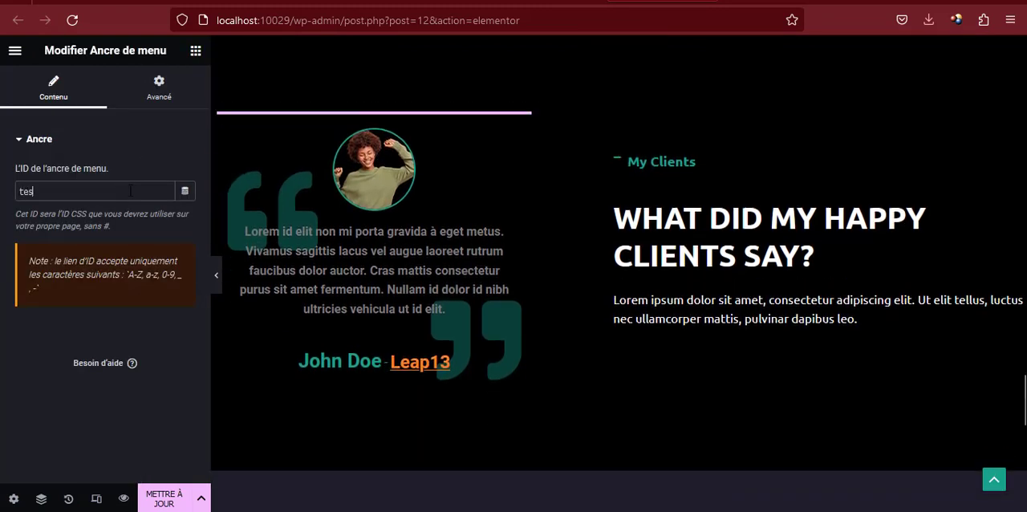
{"action": "type", "text": "timonial"}
Add an Ancre de menu widget with the ID contact above the Contact Me label
{"action": "scroll", "coordinate": [474, 266], "scroll_direction": "down", "scroll_amount": 7}
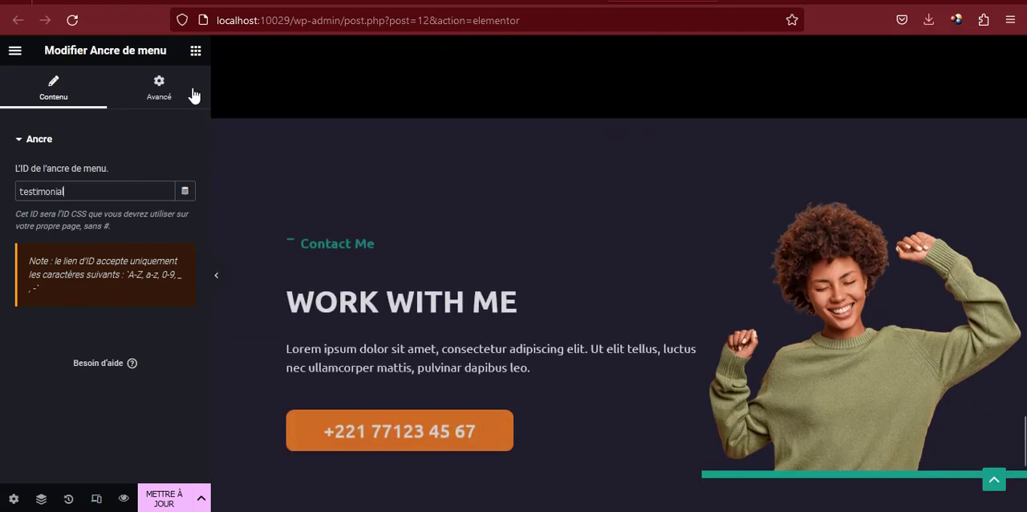
{"action": "left_click", "coordinate": [195, 50]}
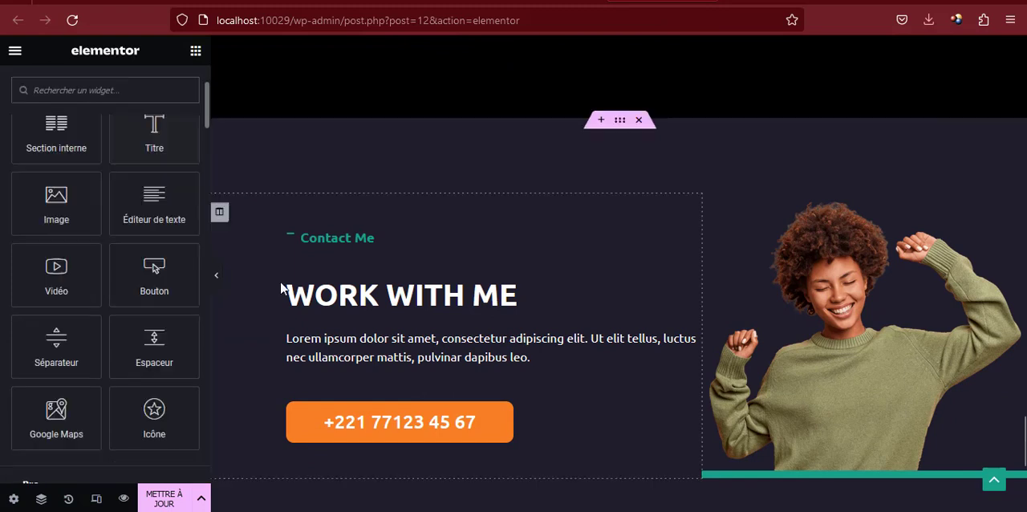
{"action": "scroll", "coordinate": [105, 168], "scroll_direction": "up", "scroll_amount": 2}
{"action": "type", "text": "a"}
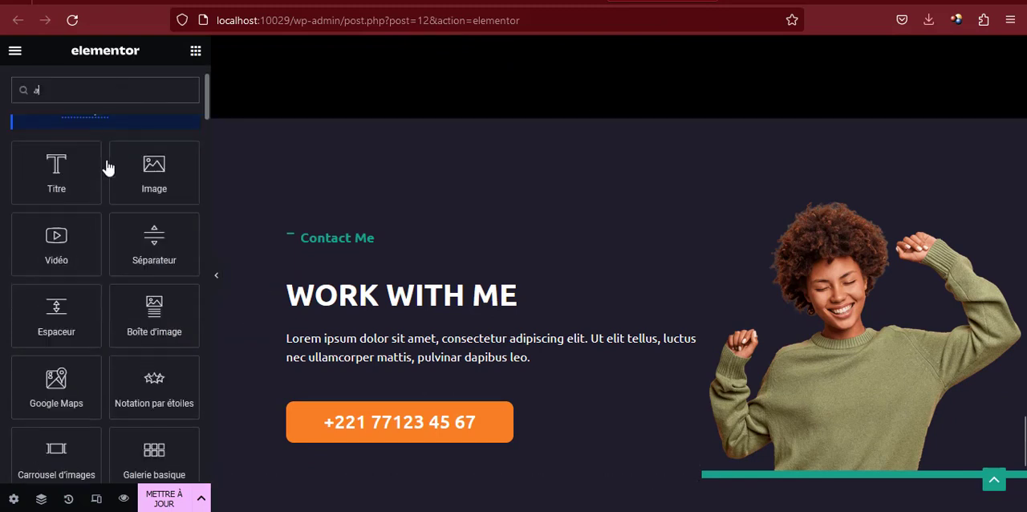
{"action": "type", "text": "ncr"}
{"action": "left_click_drag", "start_coordinate": [56, 244], "coordinate": [351, 228]}
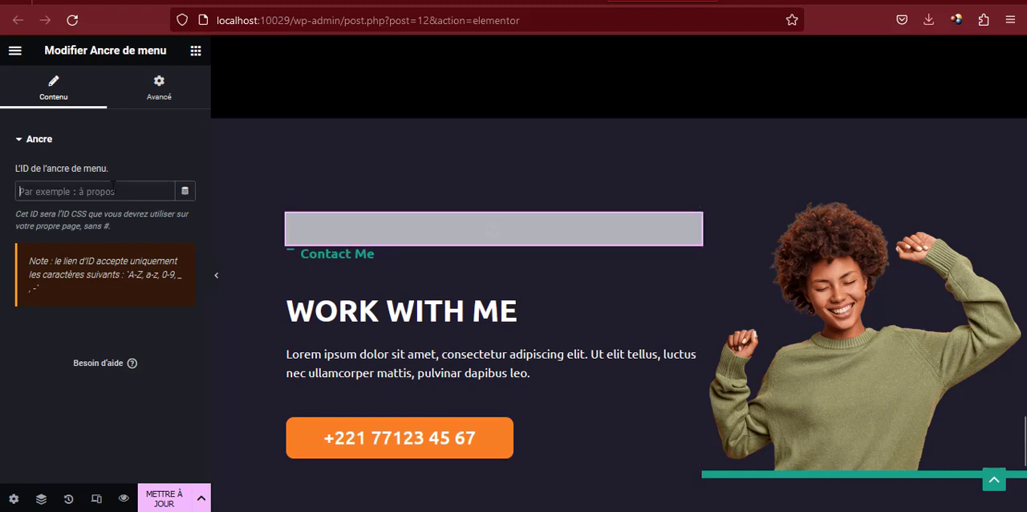
{"action": "type", "text": "contact"}
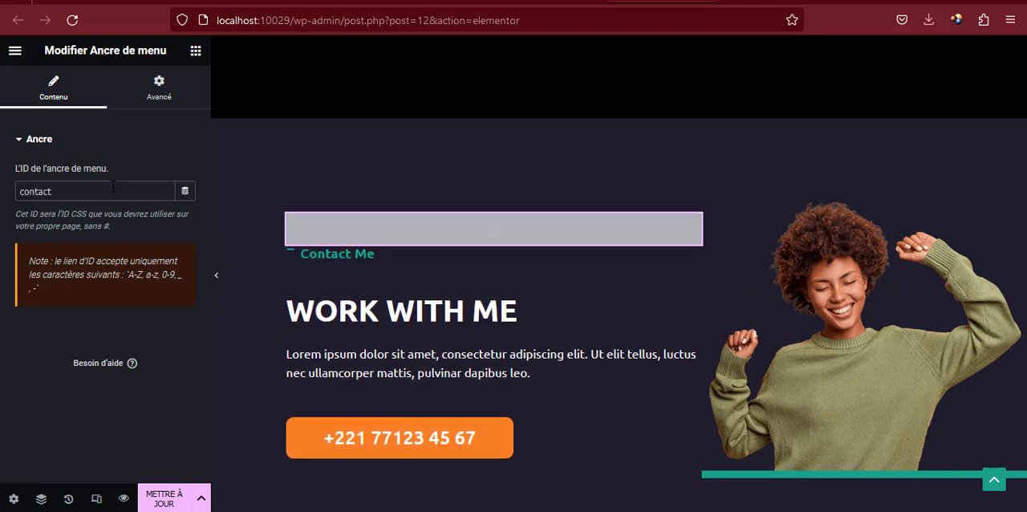
Update the page, switch to its preview and test the header's My Skills and My Works links
{"action": "left_click", "coordinate": [163, 498]}
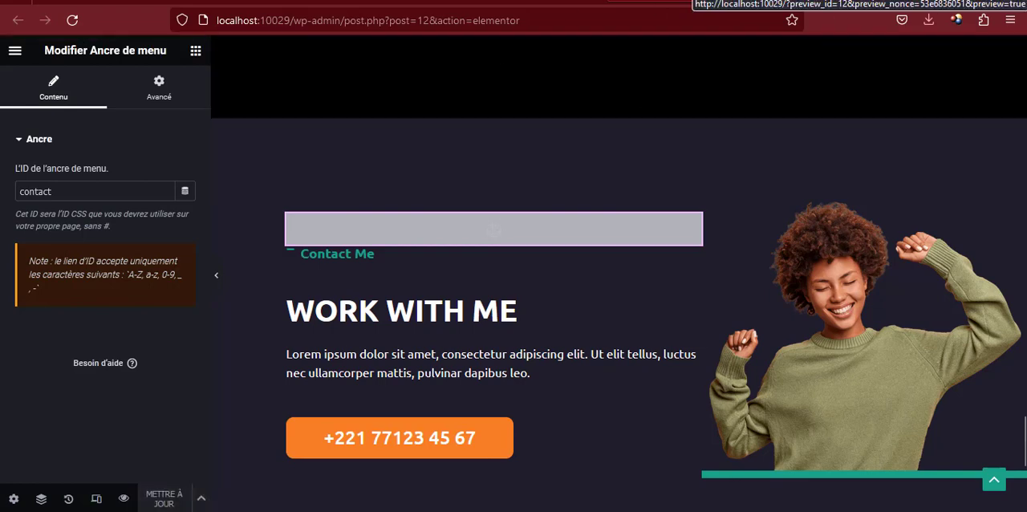
{"action": "left_click", "coordinate": [752, 12]}
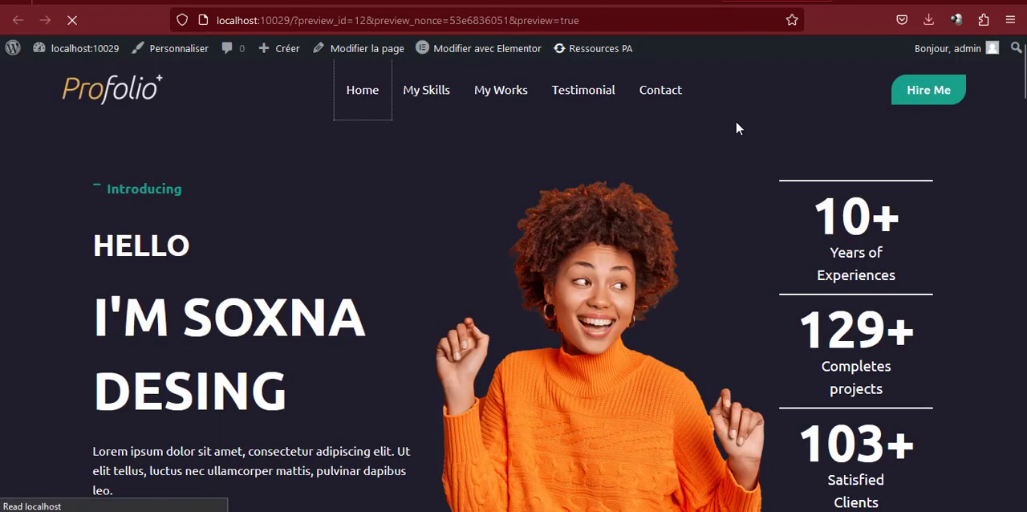
{"action": "left_click", "coordinate": [429, 92]}
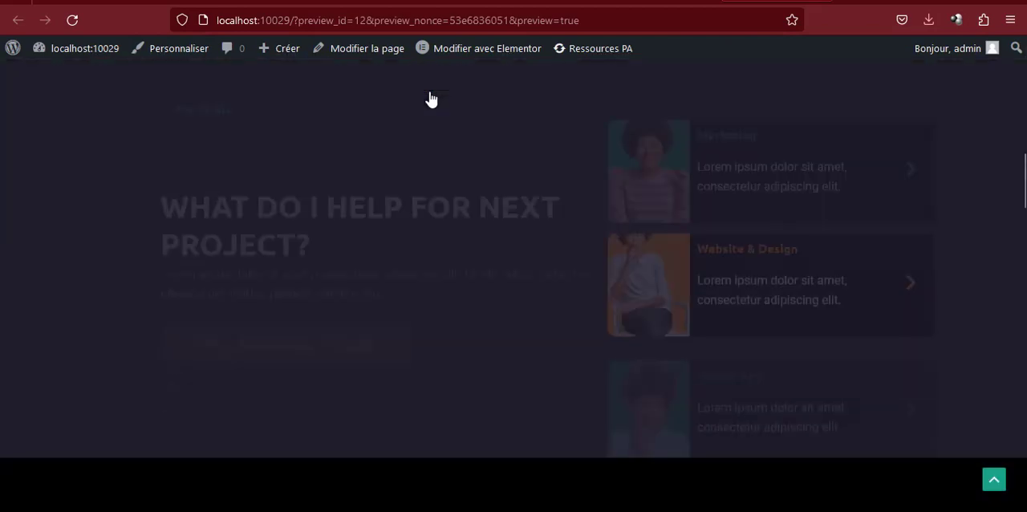
{"action": "left_click", "coordinate": [988, 485]}
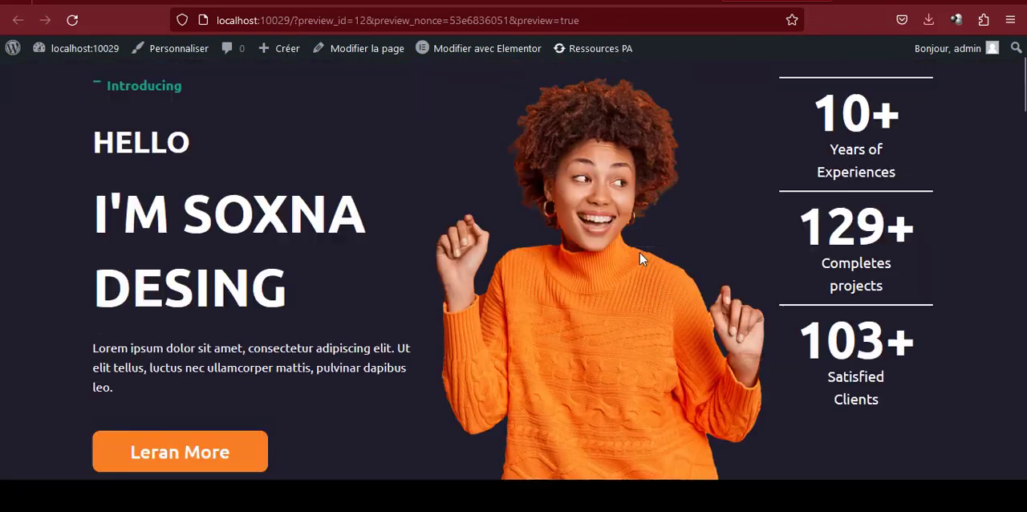
{"action": "left_click", "coordinate": [508, 97]}
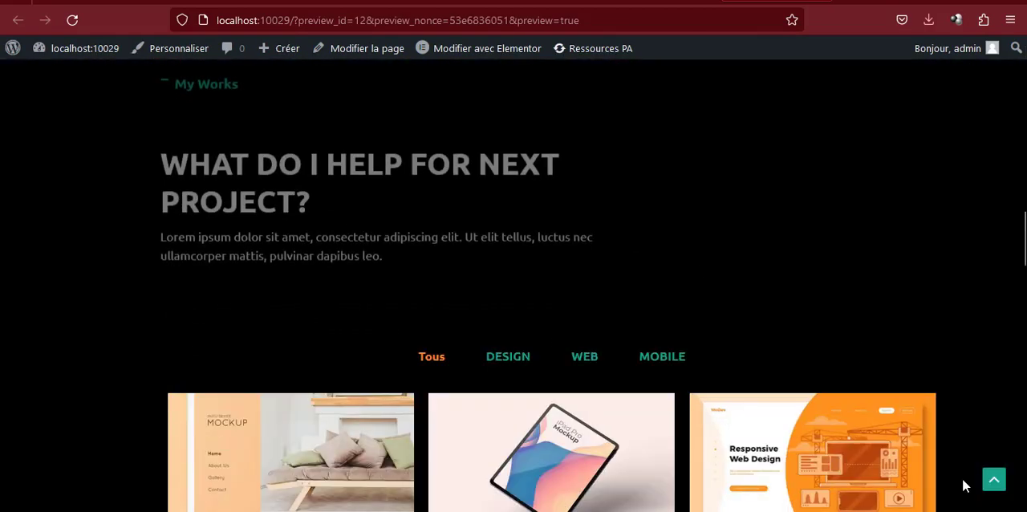
{"action": "left_click", "coordinate": [990, 481]}
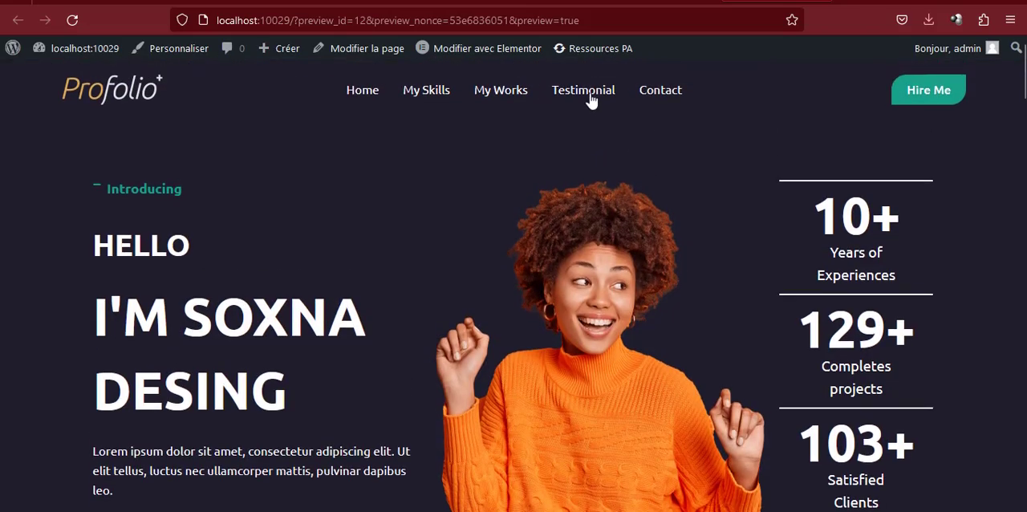
Test the header's Testimonial and Contact links in the page preview, returning toward the page start after each
{"action": "left_click", "coordinate": [589, 92]}
{"action": "left_click", "coordinate": [994, 481]}
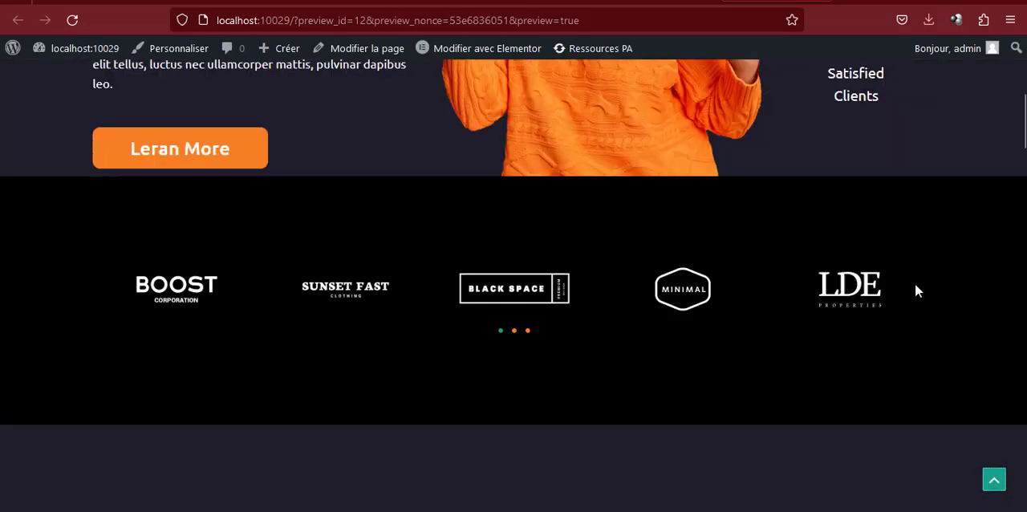
{"action": "left_click", "coordinate": [663, 95]}
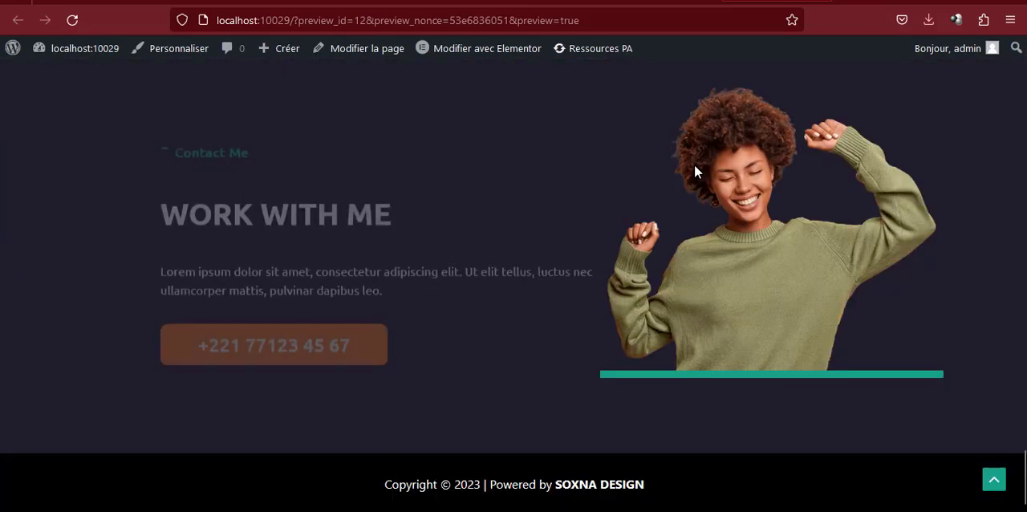
{"action": "scroll", "coordinate": [693, 175], "scroll_direction": "up", "scroll_amount": 5}
{"action": "scroll", "coordinate": [693, 174], "scroll_direction": "up", "scroll_amount": 10}
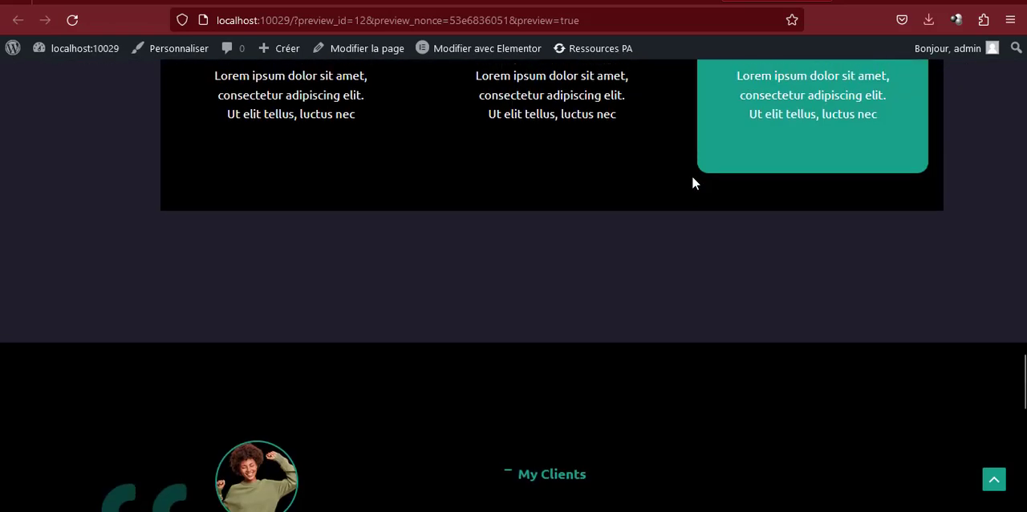
{"action": "scroll", "coordinate": [692, 178], "scroll_direction": "up", "scroll_amount": 8}
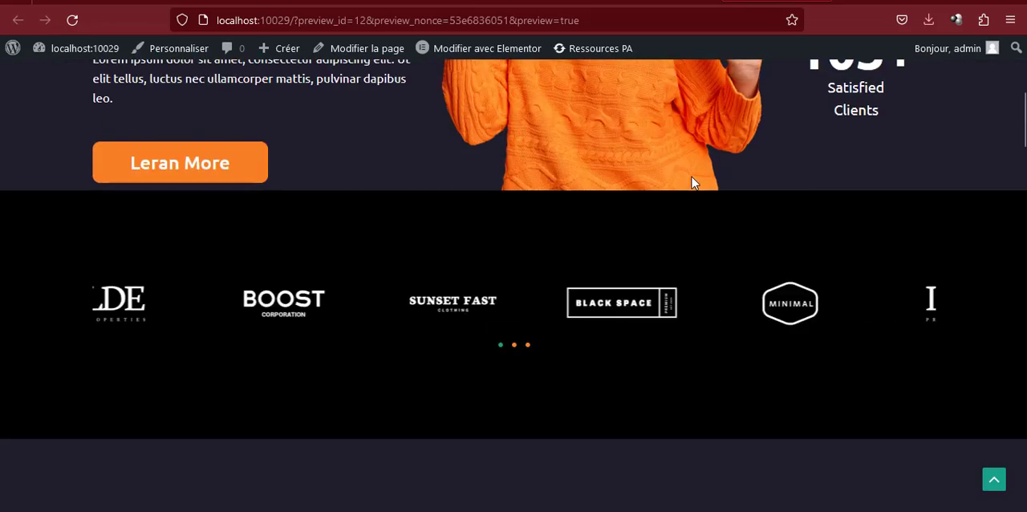